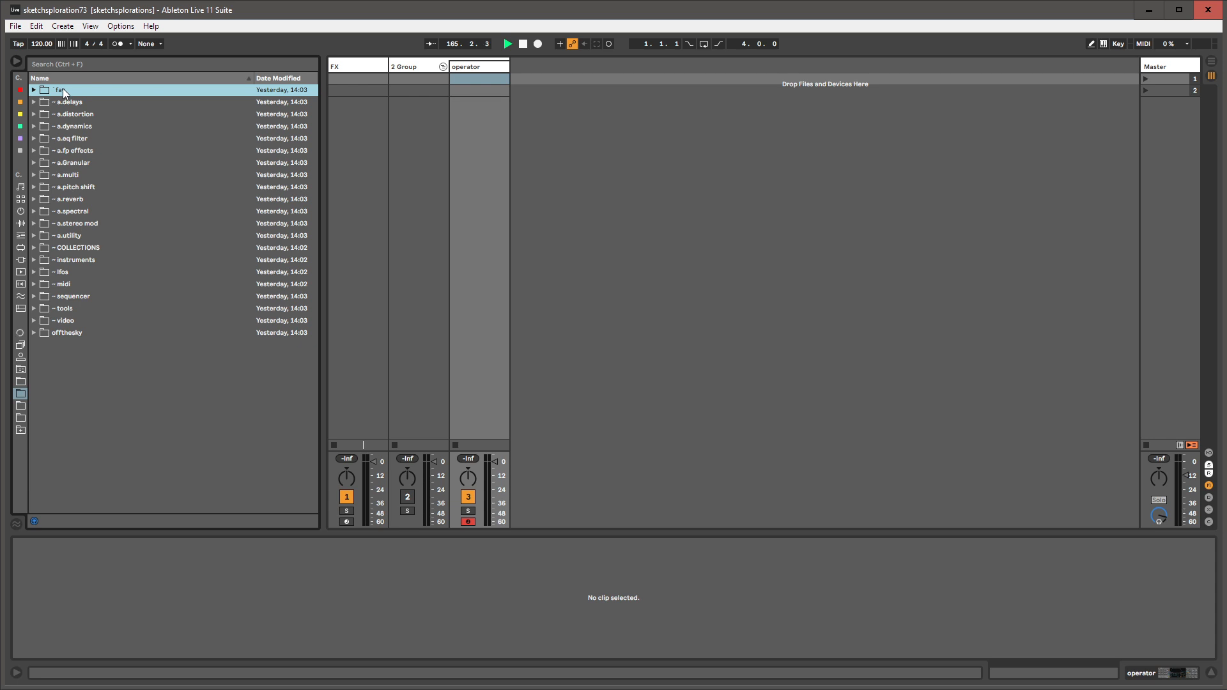
# - Look over the device category folders in the Max for Live library, from the favourites and effect folders to COLLECTIONS
pyautogui.click(73, 251)
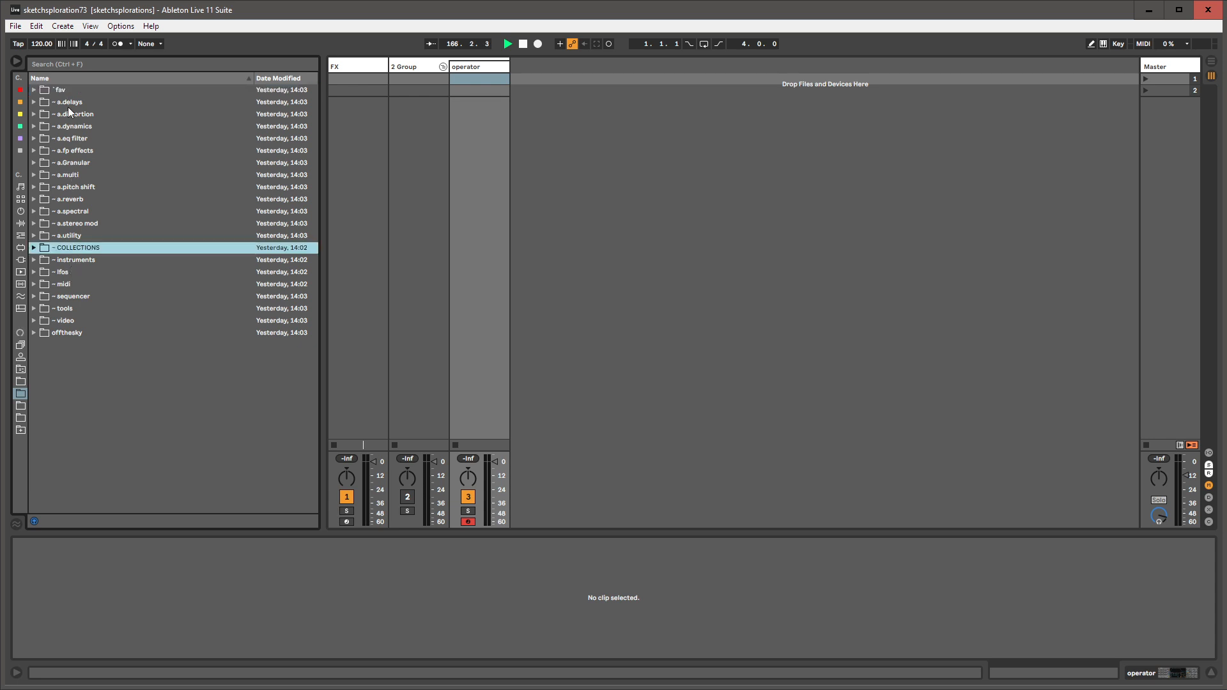
pyautogui.click(65, 89)
pyautogui.click(67, 136)
pyautogui.click(69, 151)
pyautogui.click(70, 174)
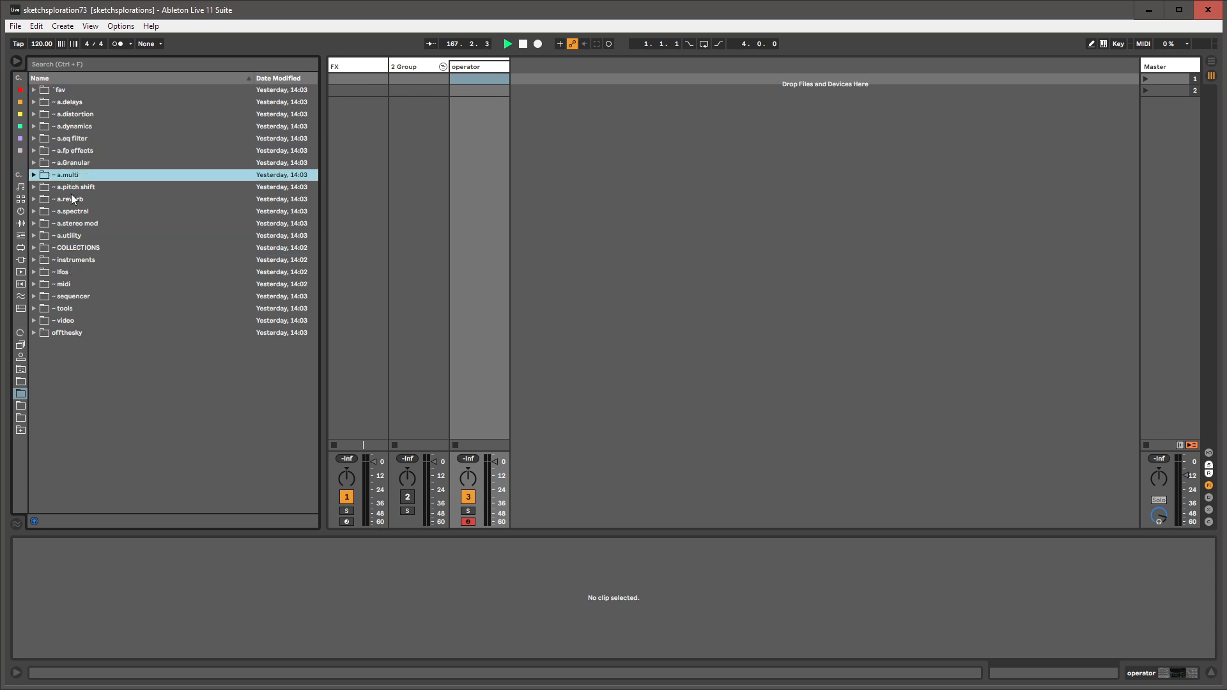
pyautogui.click(72, 211)
pyautogui.click(73, 138)
pyautogui.click(71, 93)
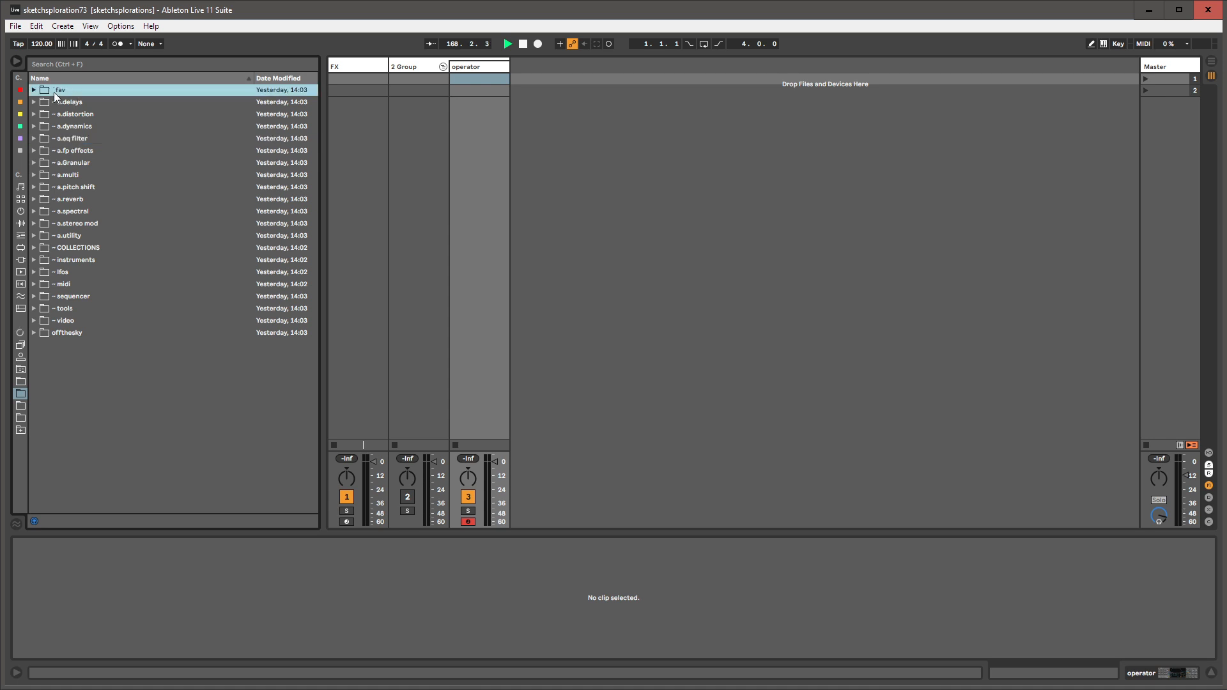
# - Examine the contents of the a.reverb, a.stereo mod, a.Granular and a.dynamics folders
pyautogui.click(35, 91)
pyautogui.click(35, 91)
pyautogui.click(34, 198)
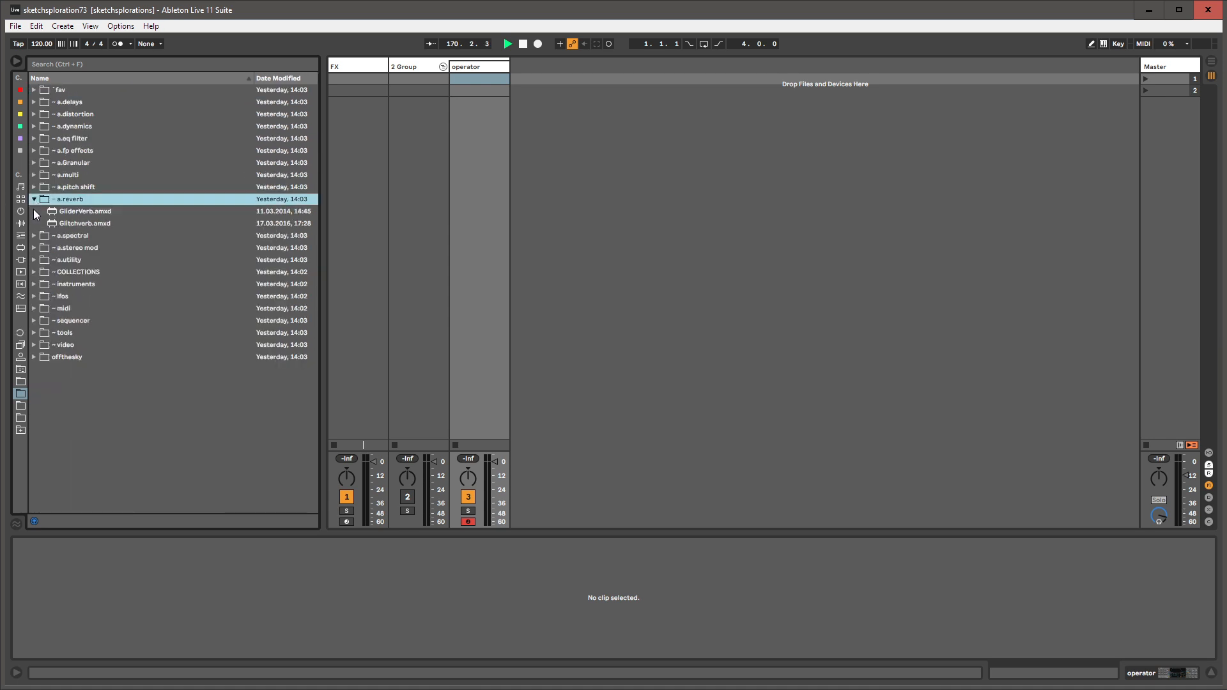
pyautogui.click(34, 234)
pyautogui.press('Down')
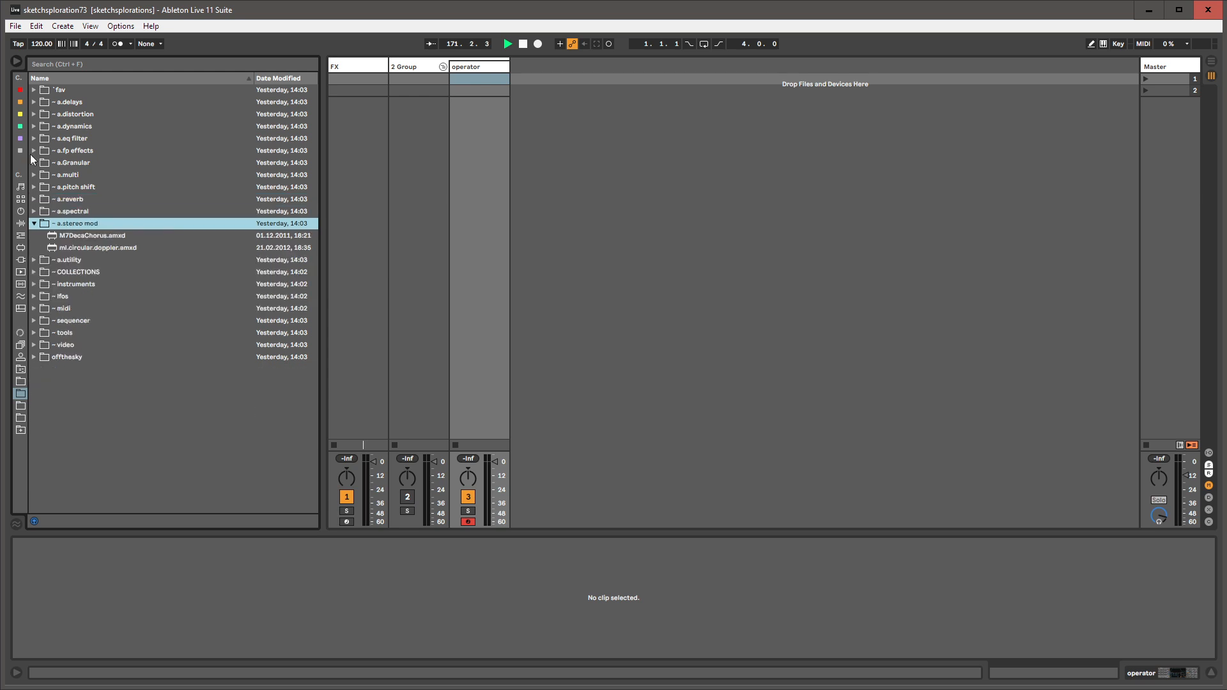
pyautogui.click(34, 162)
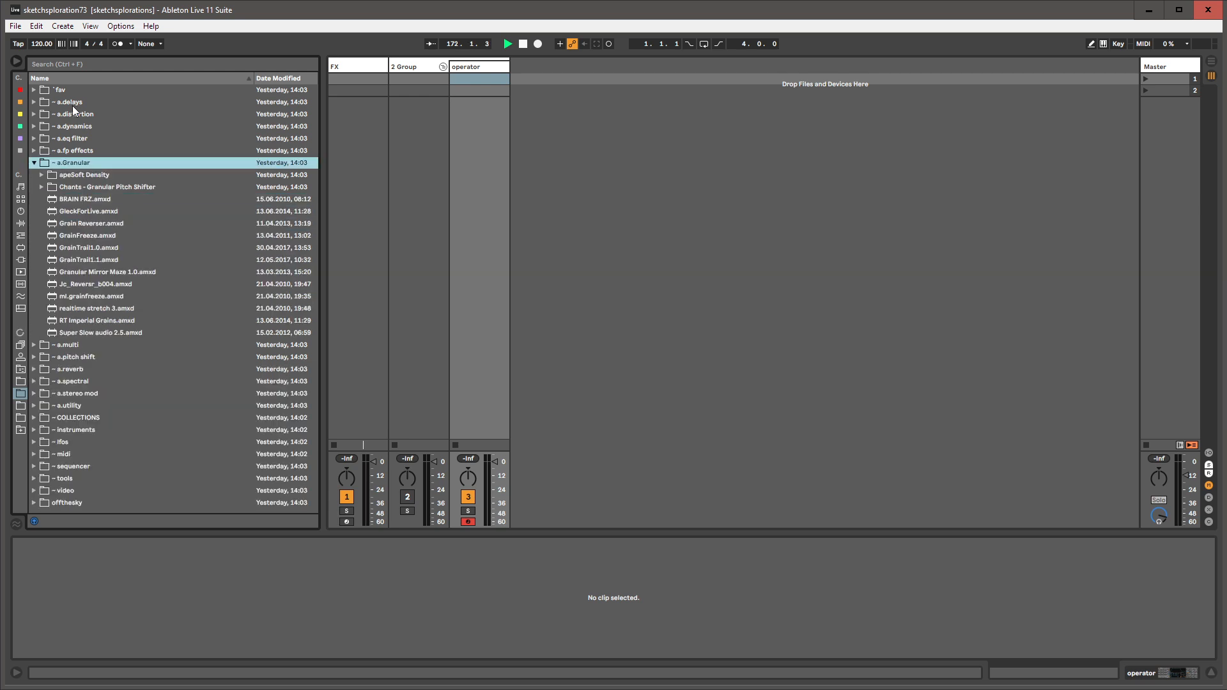
pyautogui.click(43, 128)
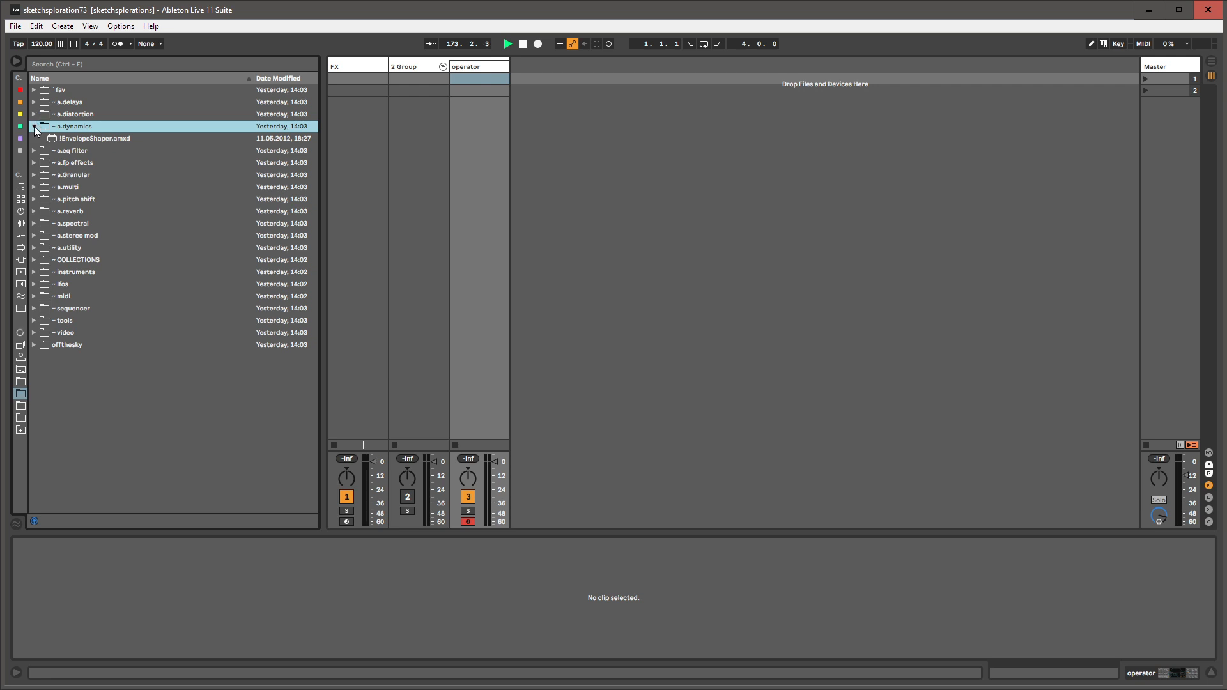
pyautogui.click(33, 126)
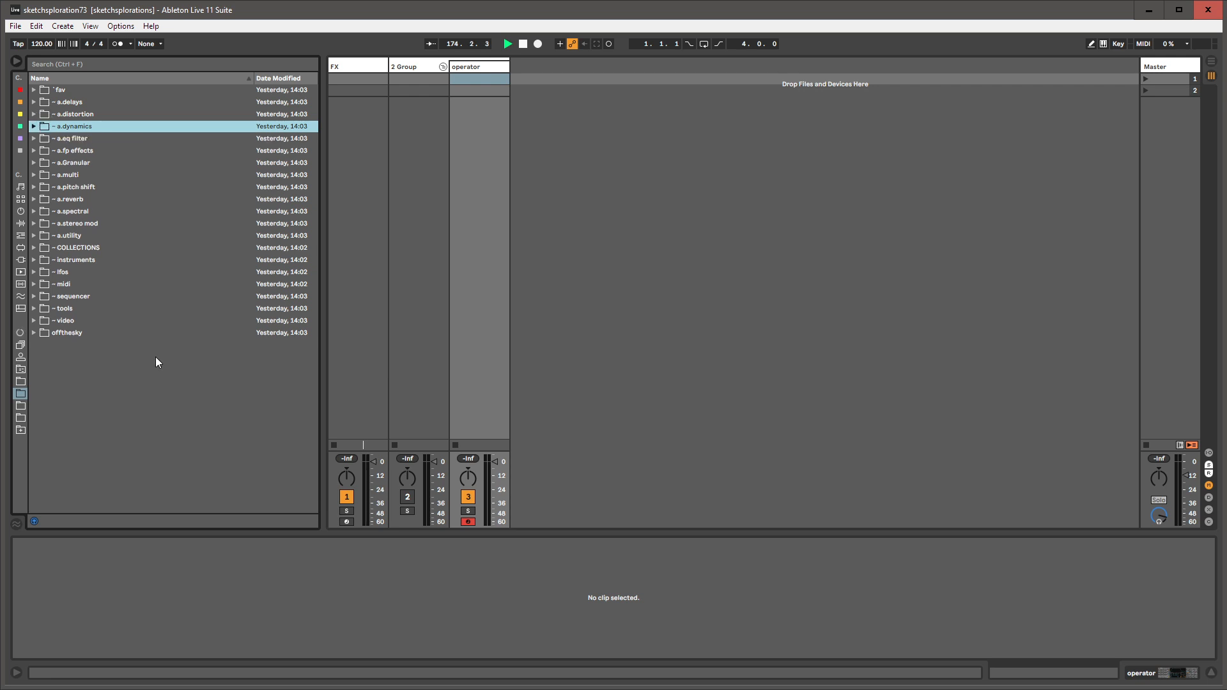
# - Examine the devices and subfolders inside the offthesky, tools and COLLECTIONS folders
pyautogui.click(34, 332)
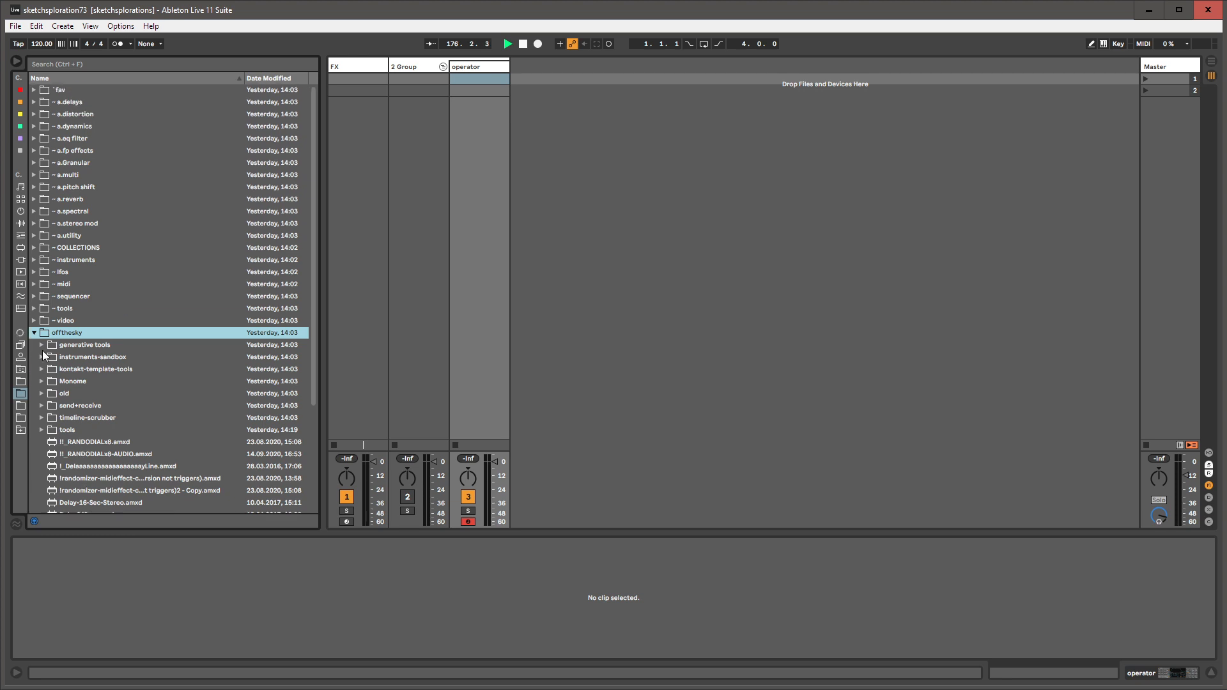
pyautogui.click(40, 335)
pyautogui.click(34, 332)
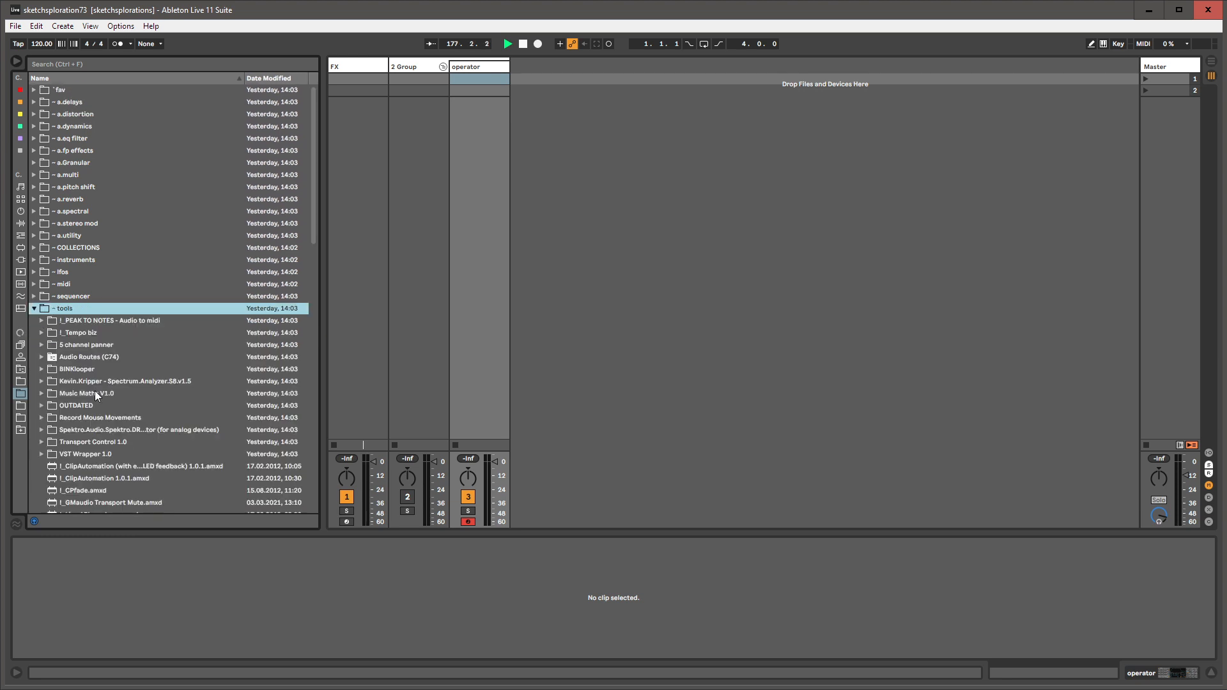
pyautogui.scroll(-10, 95, 390)
pyautogui.scroll(3, 95, 389)
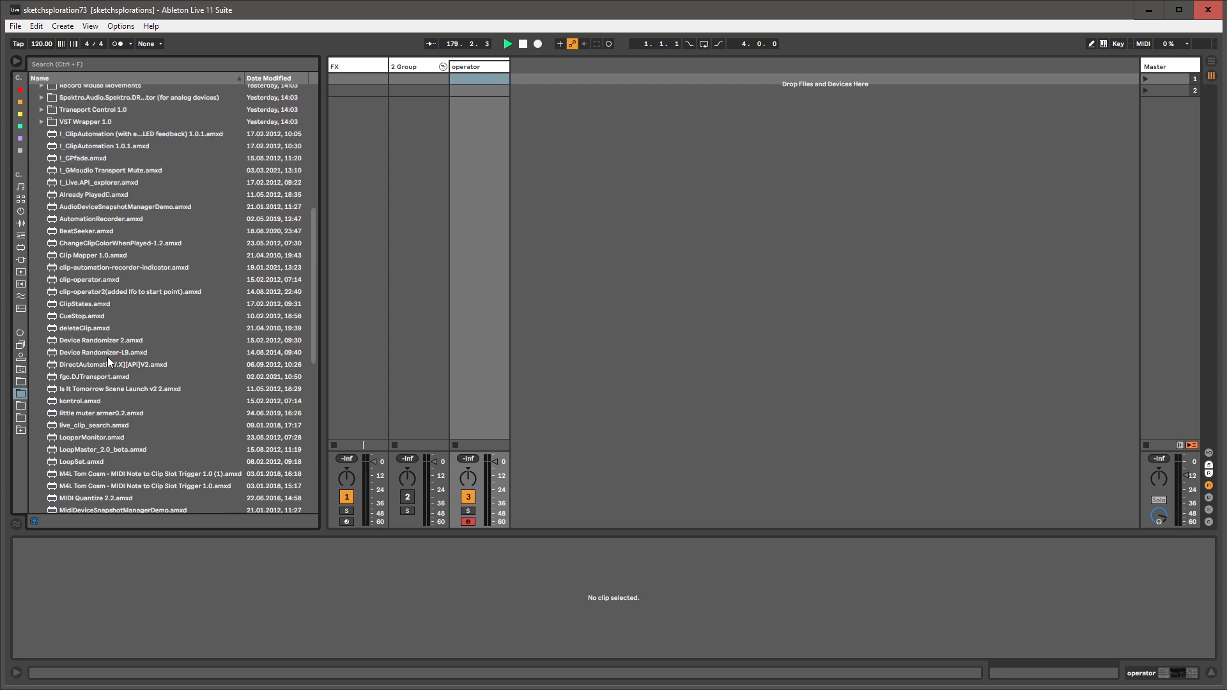
pyautogui.scroll(5, 98, 262)
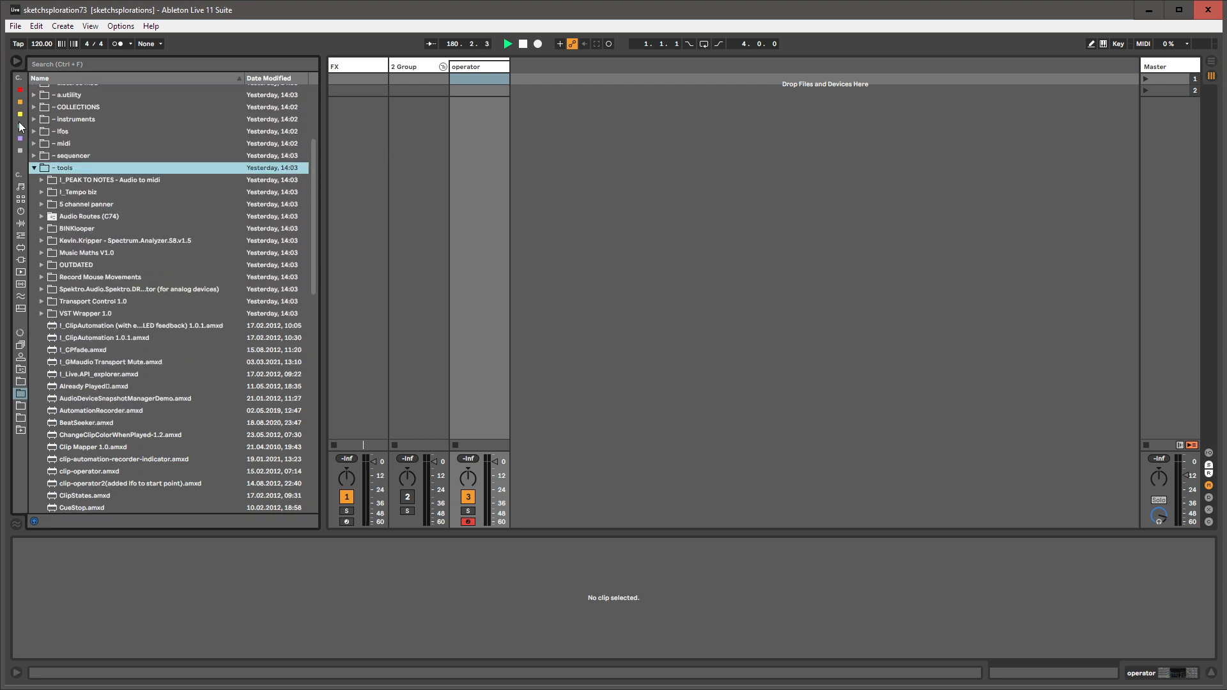
pyautogui.click(36, 169)
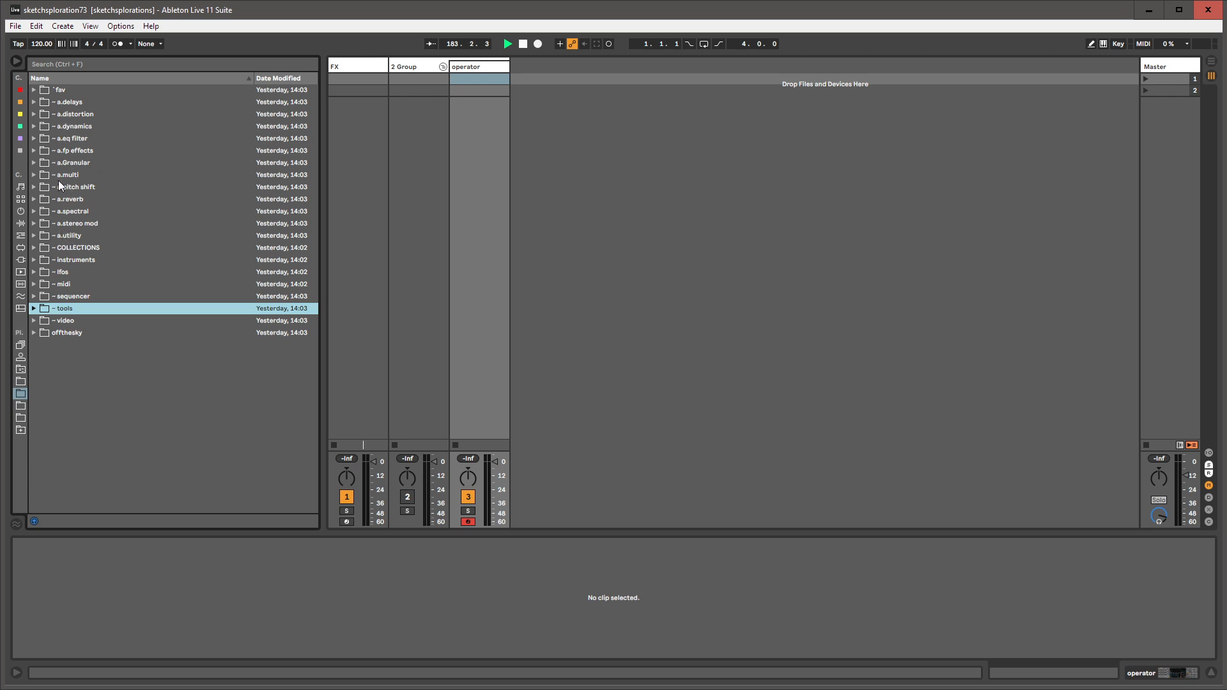
pyautogui.click(35, 175)
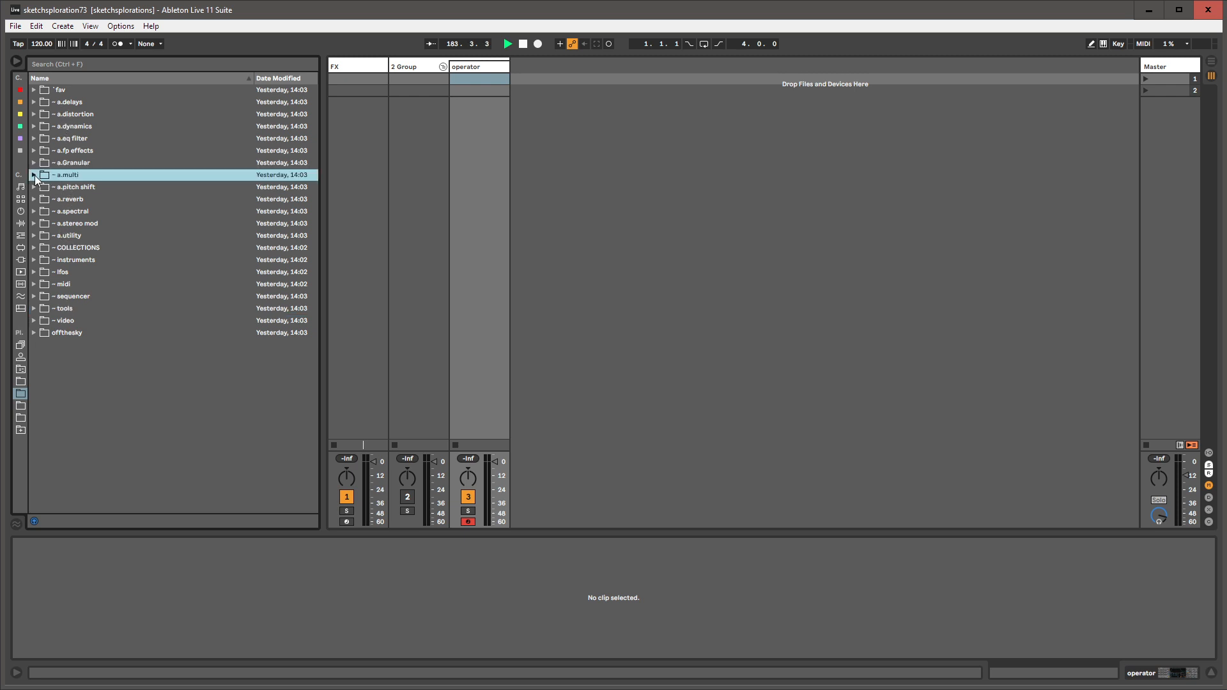
pyautogui.click(34, 249)
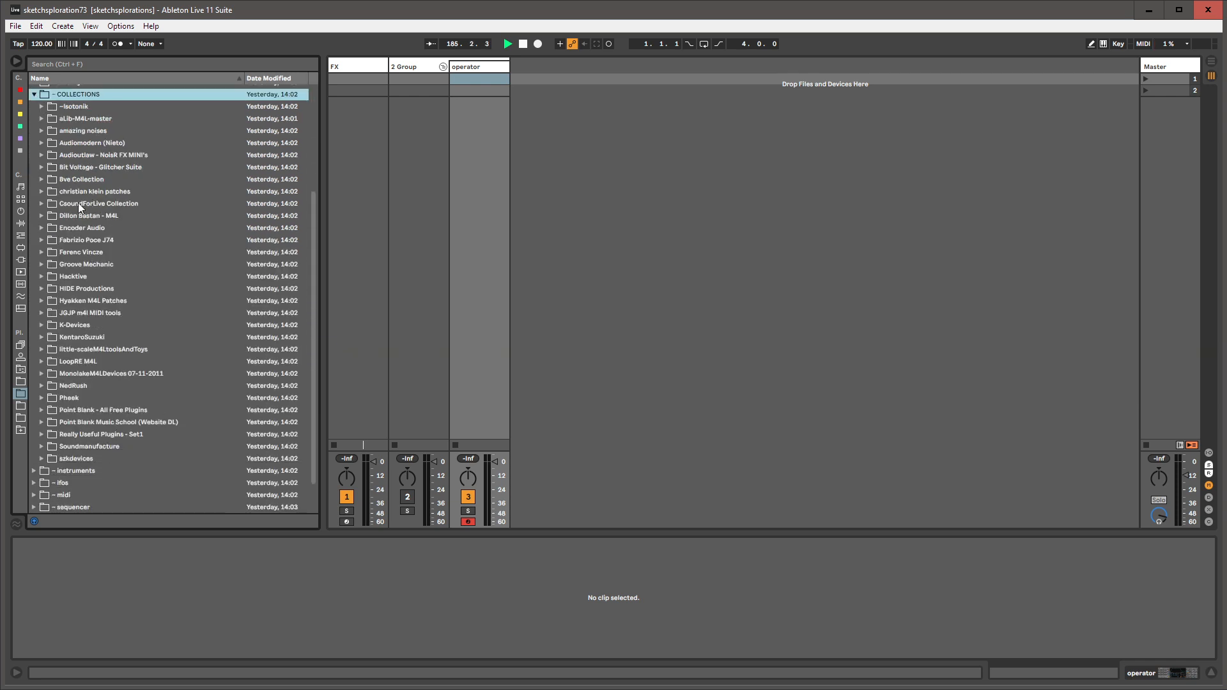
pyautogui.click(35, 94)
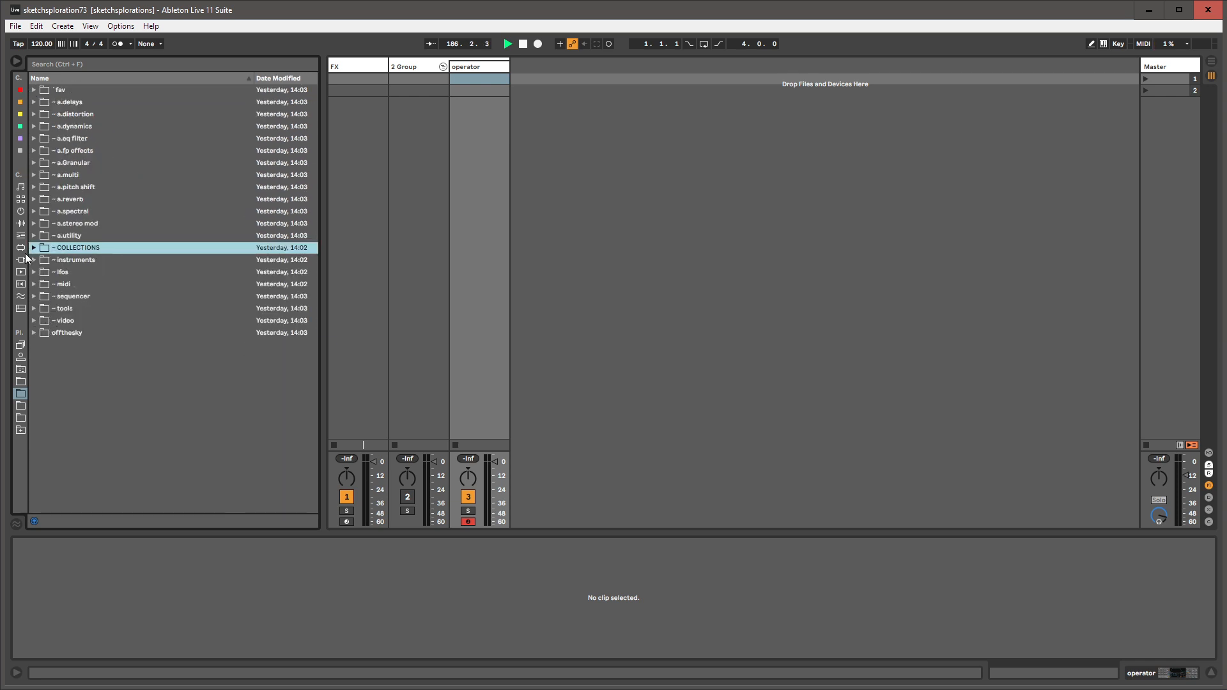
# - Look through the installed packs and the built-in instruments, audio effects and MIDI effects, with the browser made narrower
pyautogui.click(21, 346)
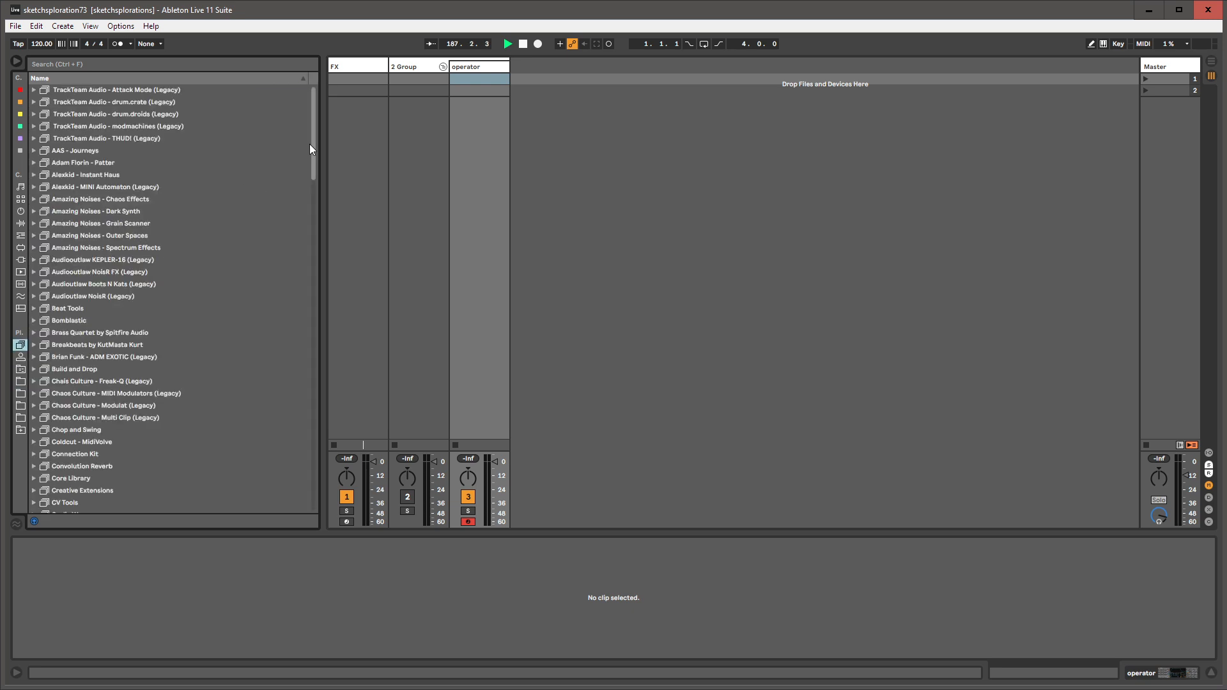
pyautogui.moveTo(310, 144); pyautogui.dragTo(315, 102)
pyautogui.click(20, 212)
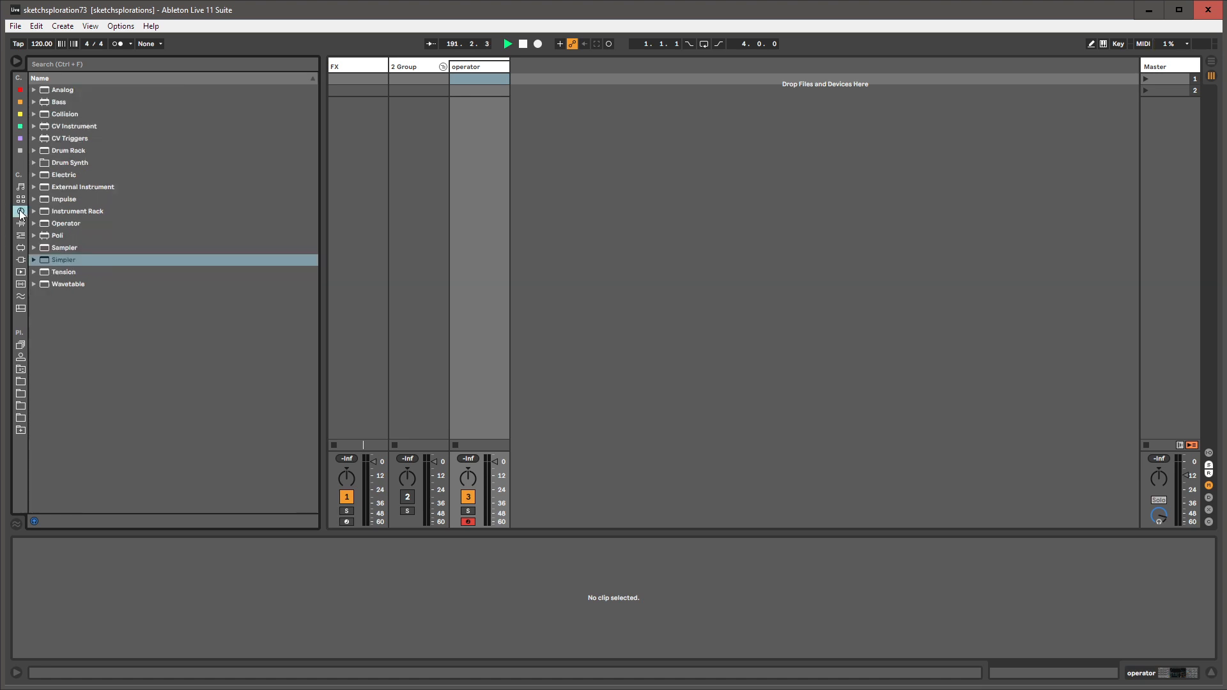
pyautogui.click(20, 345)
pyautogui.click(21, 228)
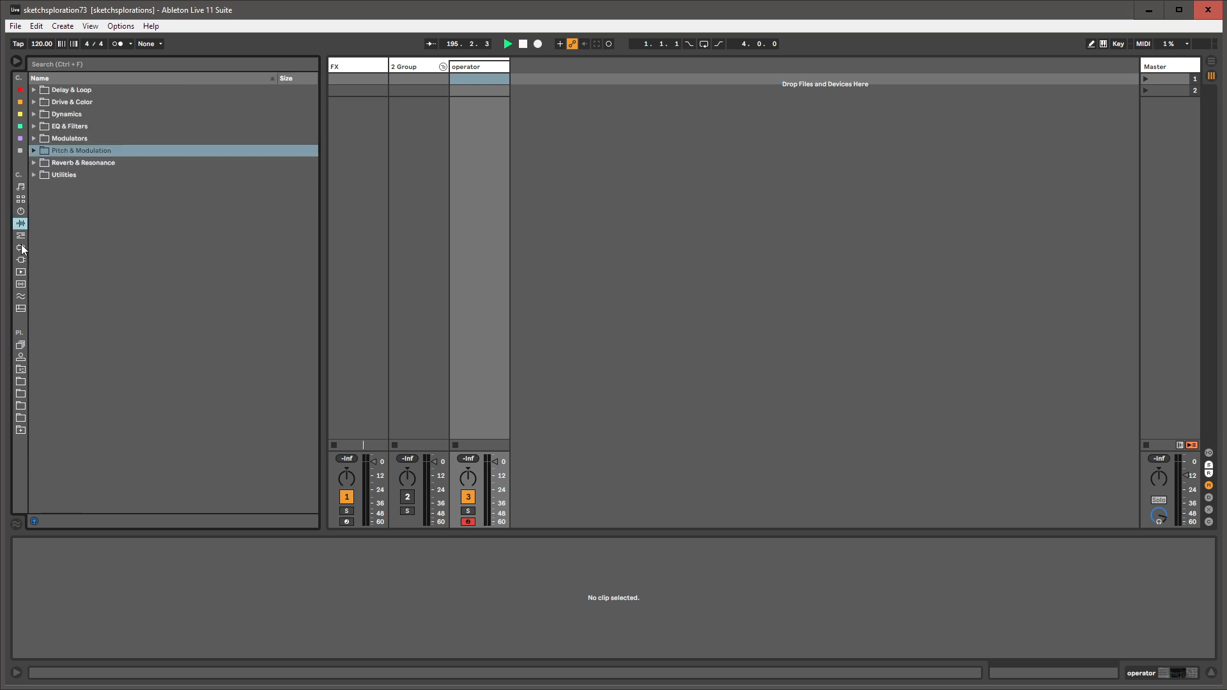
pyautogui.moveTo(322, 171); pyautogui.dragTo(273, 175)
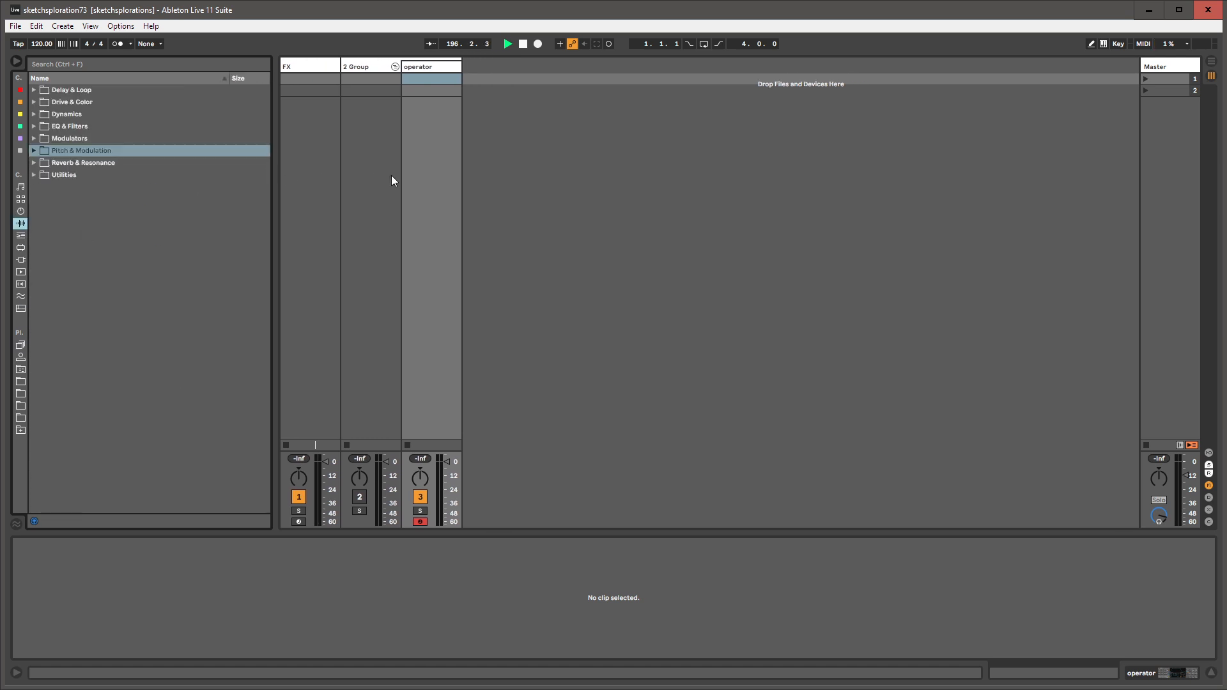
pyautogui.click(21, 367)
pyautogui.click(21, 233)
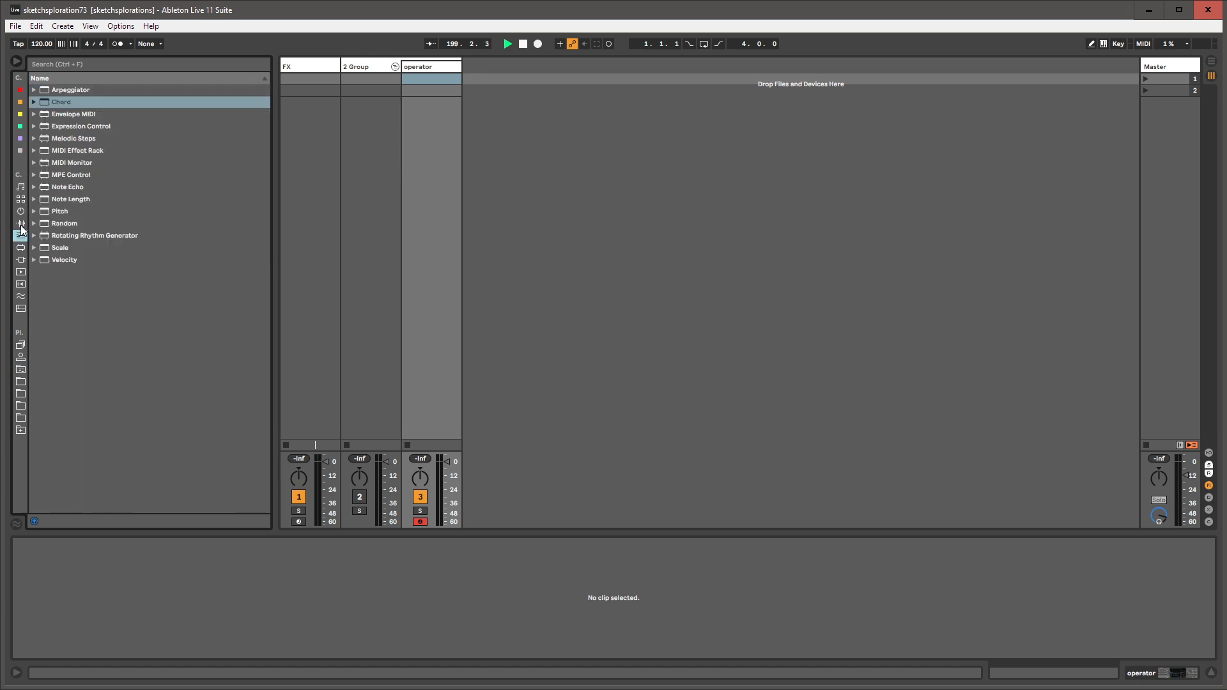
pyautogui.click(21, 225)
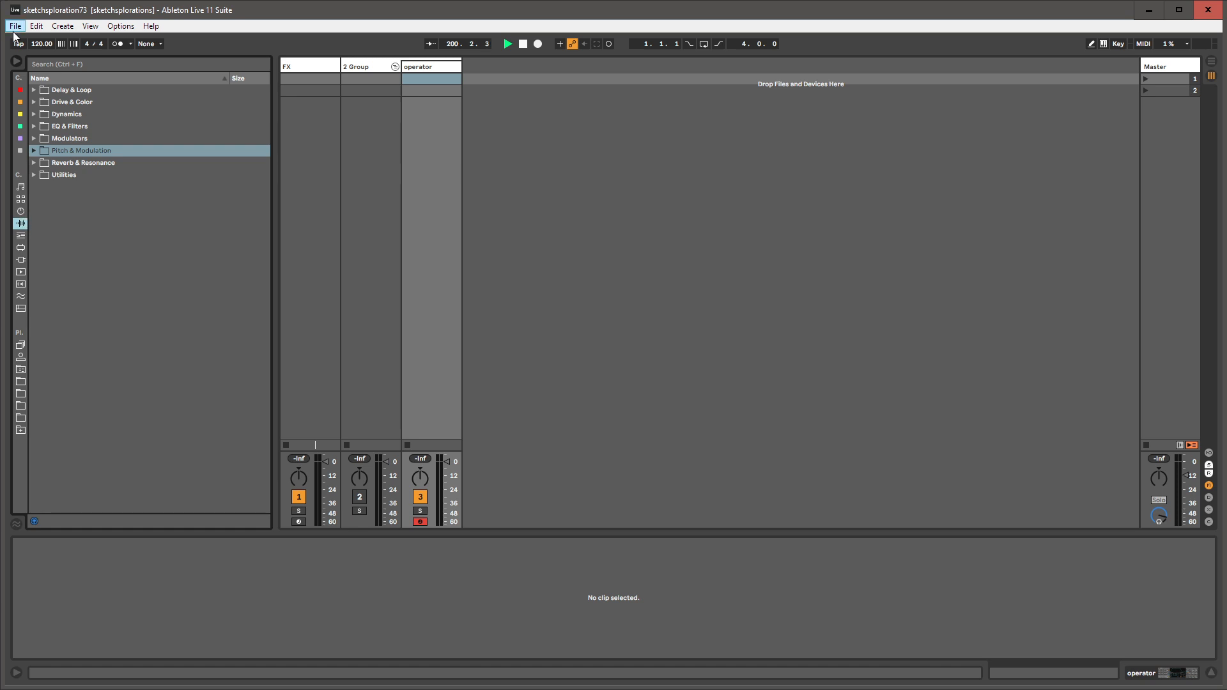
pyautogui.click(309, 65)
pyautogui.click(436, 68)
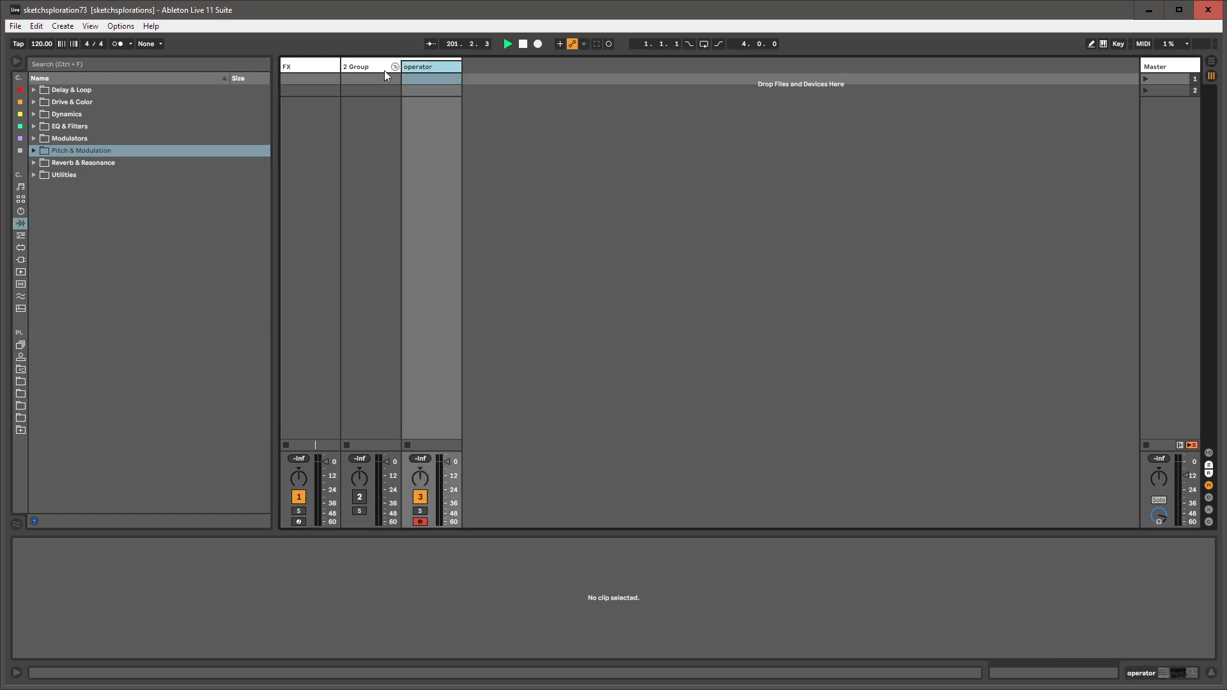
pyautogui.click(384, 70)
pyautogui.click(312, 68)
pyautogui.click(429, 67)
pyautogui.click(367, 64)
pyautogui.click(316, 66)
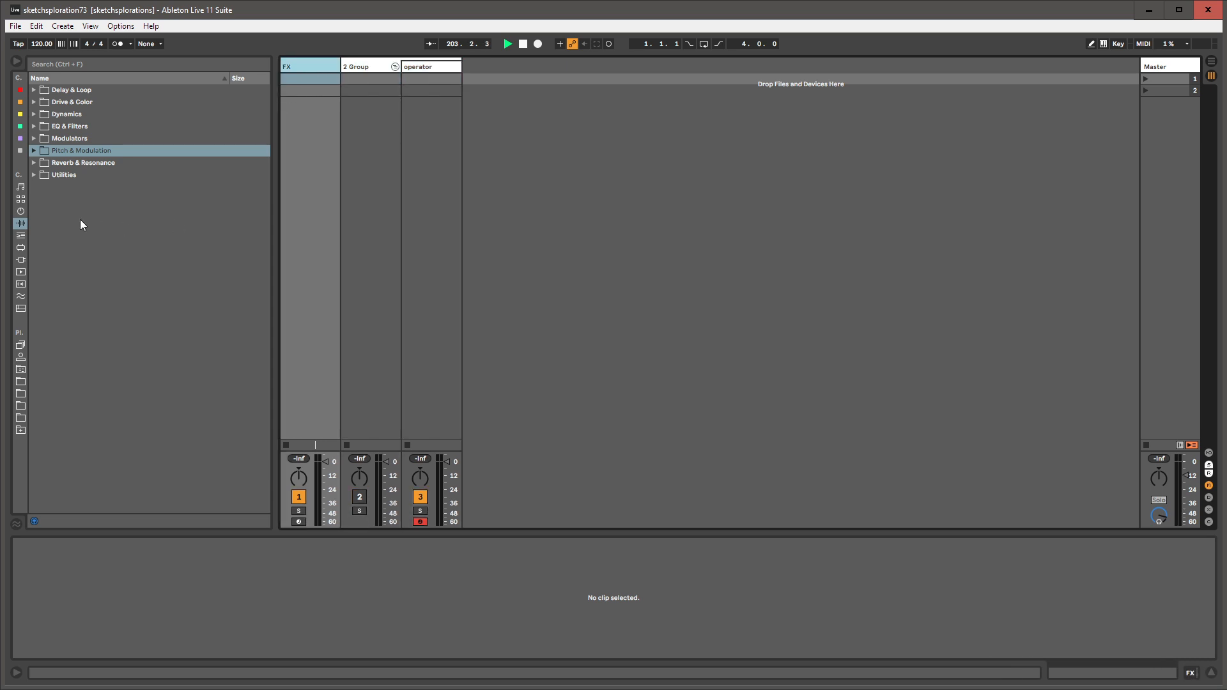
# - Expand the video folder in the Max for Live library to show its Ned Rush - Geosynth devices
pyautogui.click(21, 369)
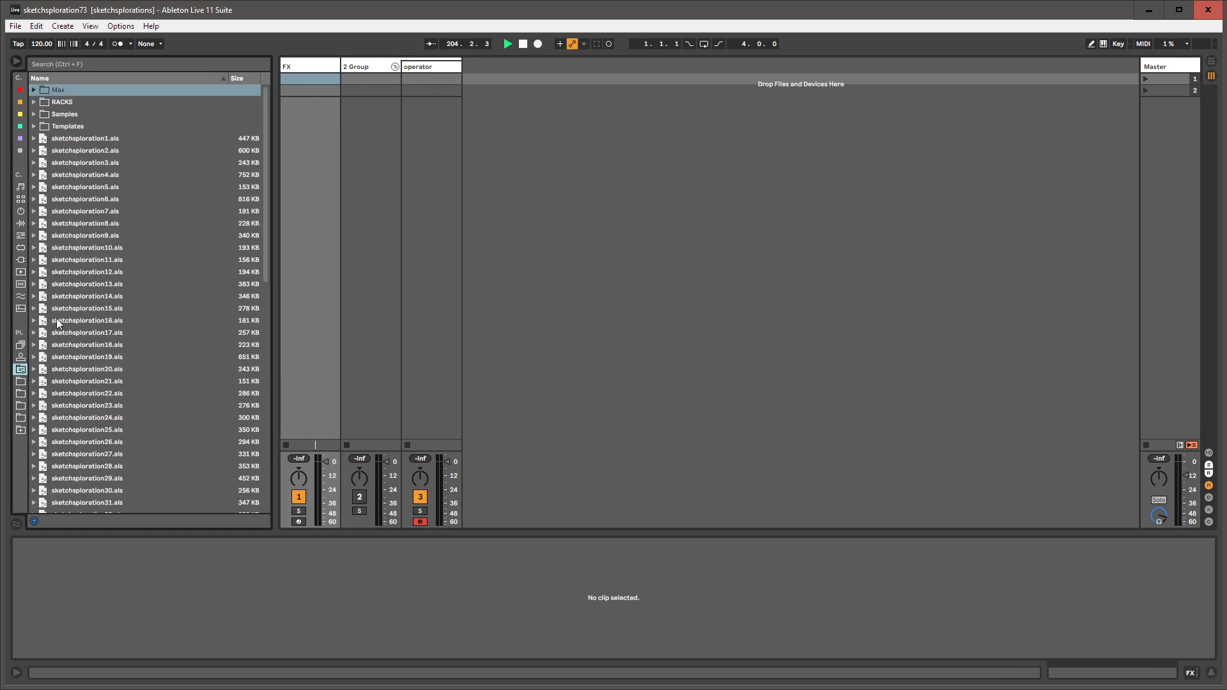
pyautogui.click(21, 393)
pyautogui.click(49, 247)
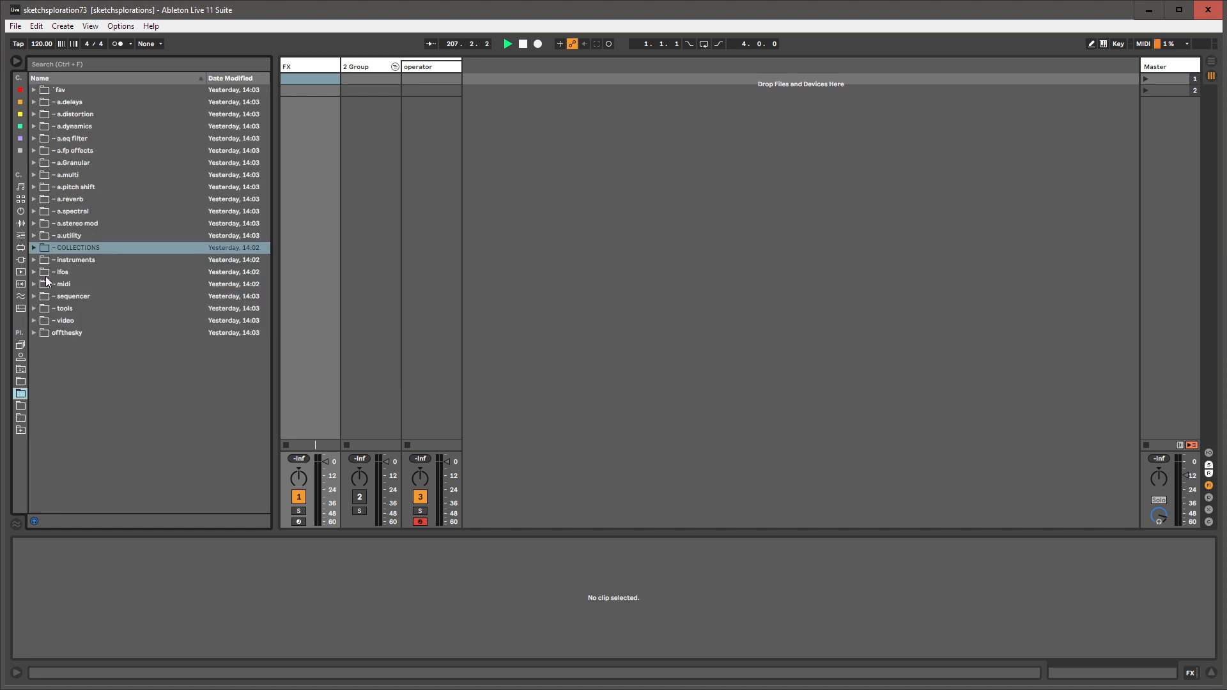
pyautogui.doubleClick(40, 319)
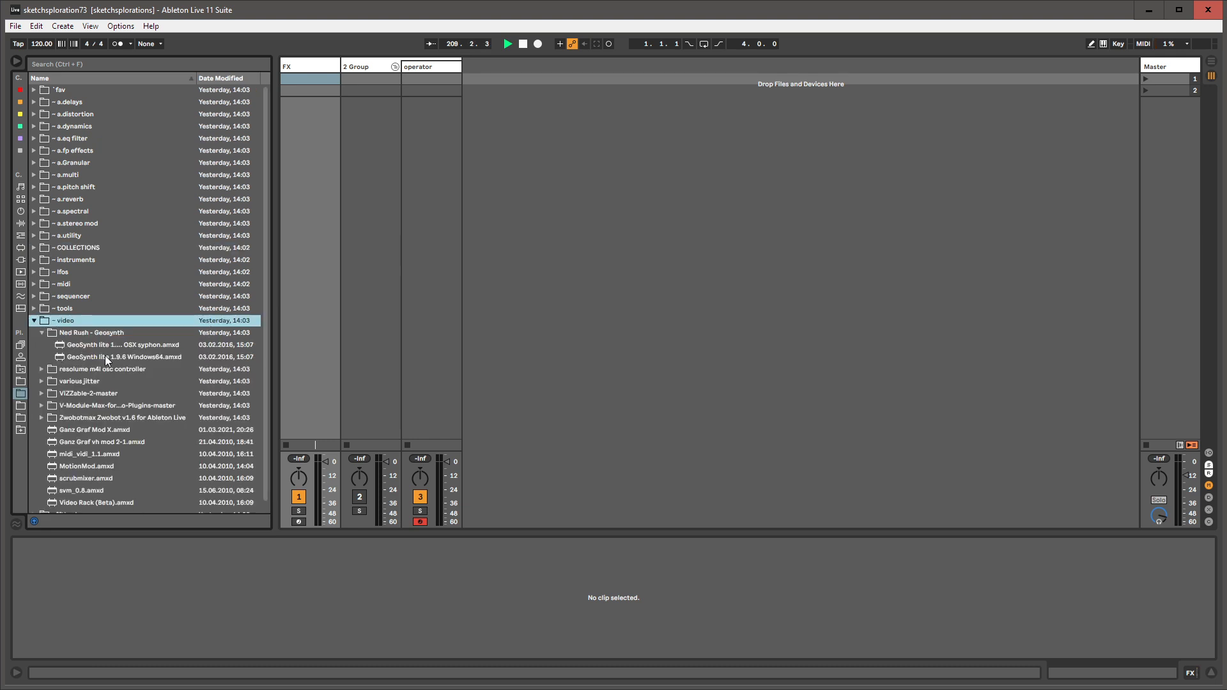
# - Load GeoSynth lite 1.9.6 Windows64 onto a new MIDI track after the operator track and adjust the browser width
pyautogui.click(278, 347)
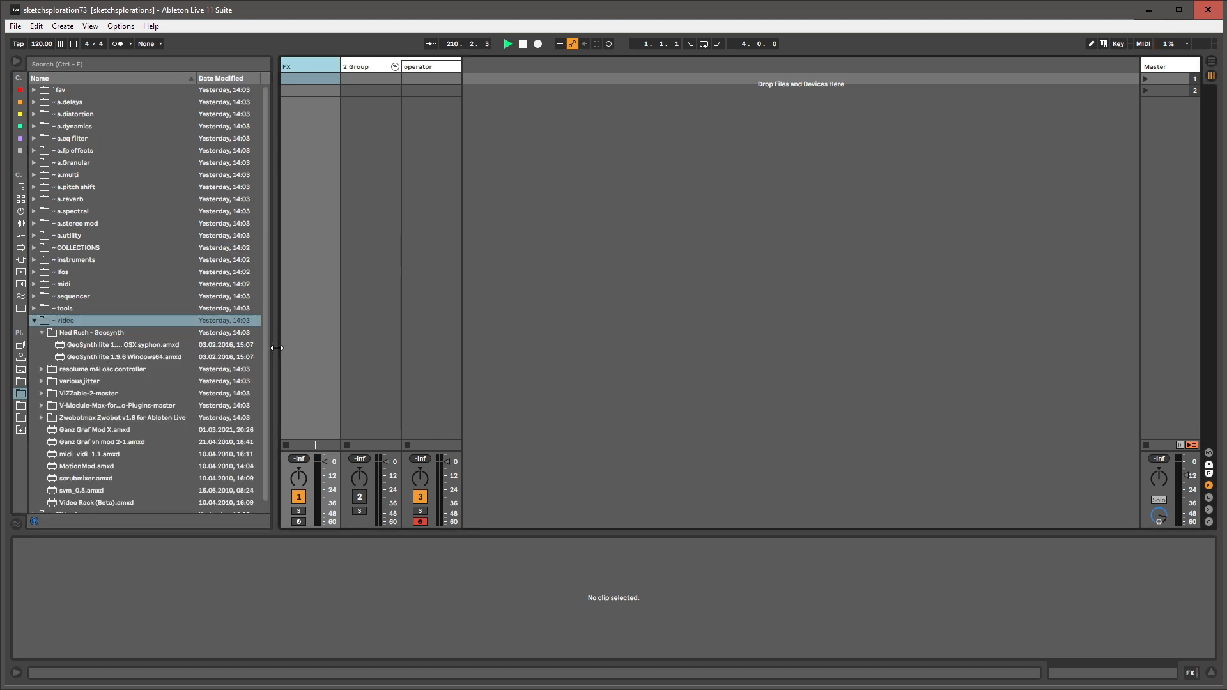
pyautogui.moveTo(277, 348); pyautogui.dragTo(337, 347)
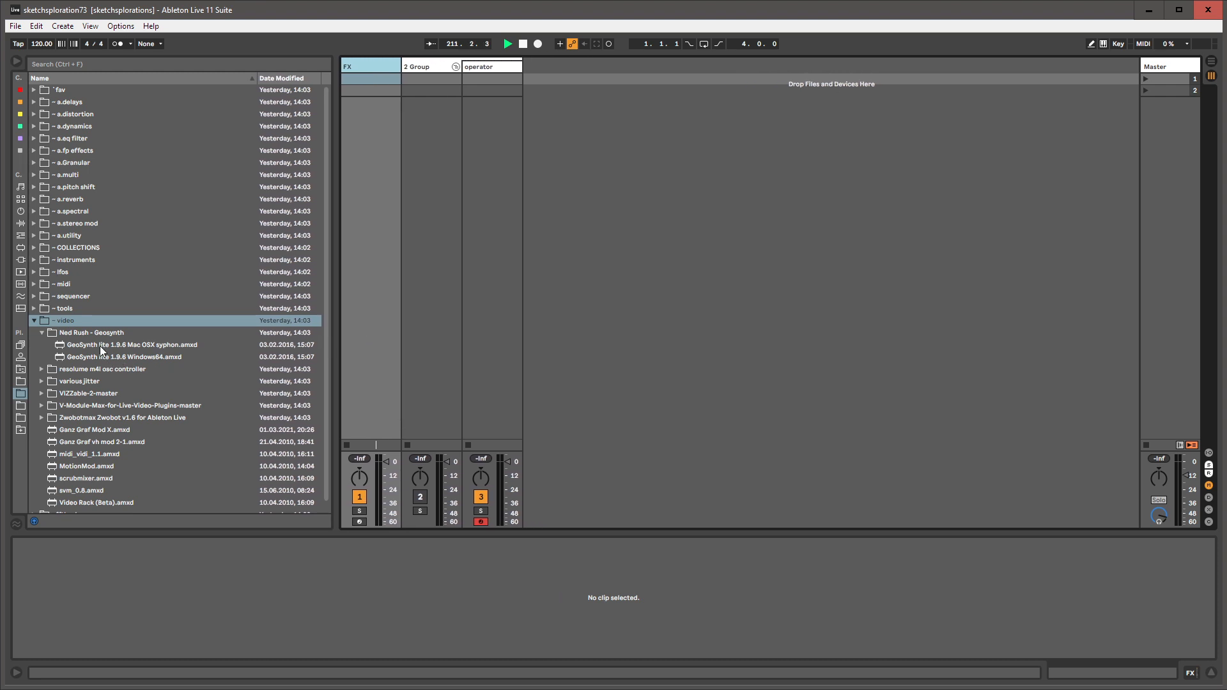
pyautogui.moveTo(103, 358); pyautogui.dragTo(543, 107)
pyautogui.moveTo(337, 156); pyautogui.dragTo(288, 156)
# - Enlarge GeoSynth's video window, move it clear of the tracks, and set the device's Red and Auto Rotate to 1
pyautogui.moveTo(190, 64); pyautogui.dragTo(687, 111)
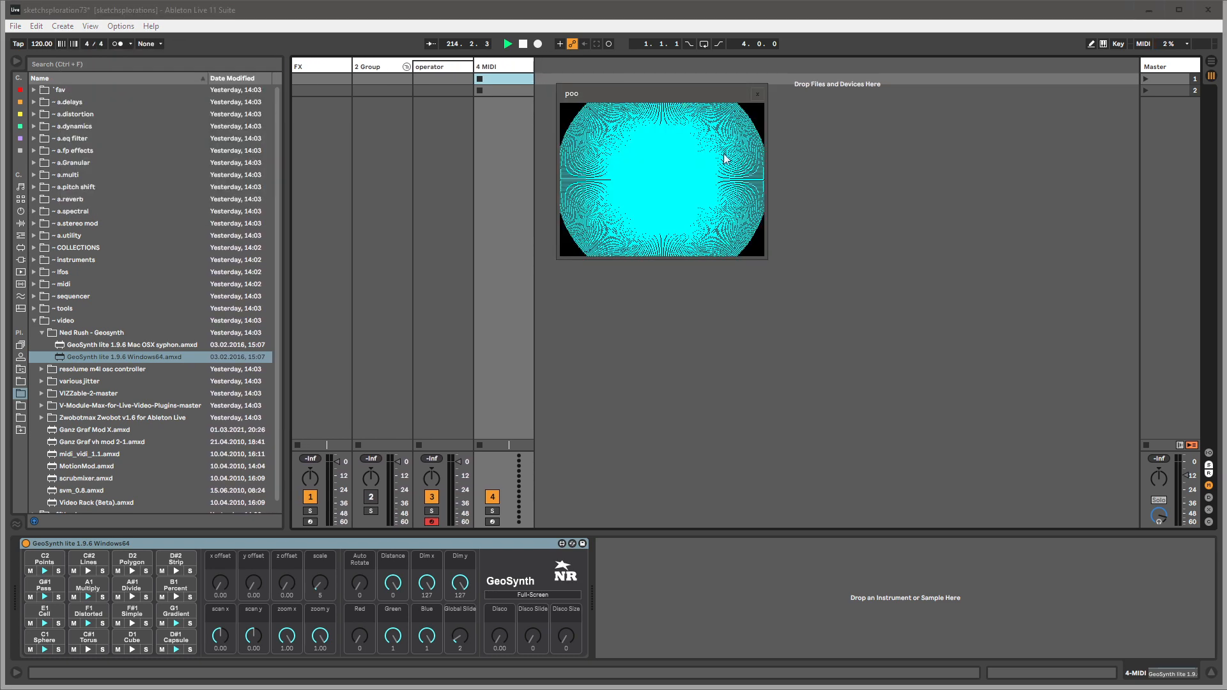
pyautogui.moveTo(767, 259); pyautogui.dragTo(978, 432)
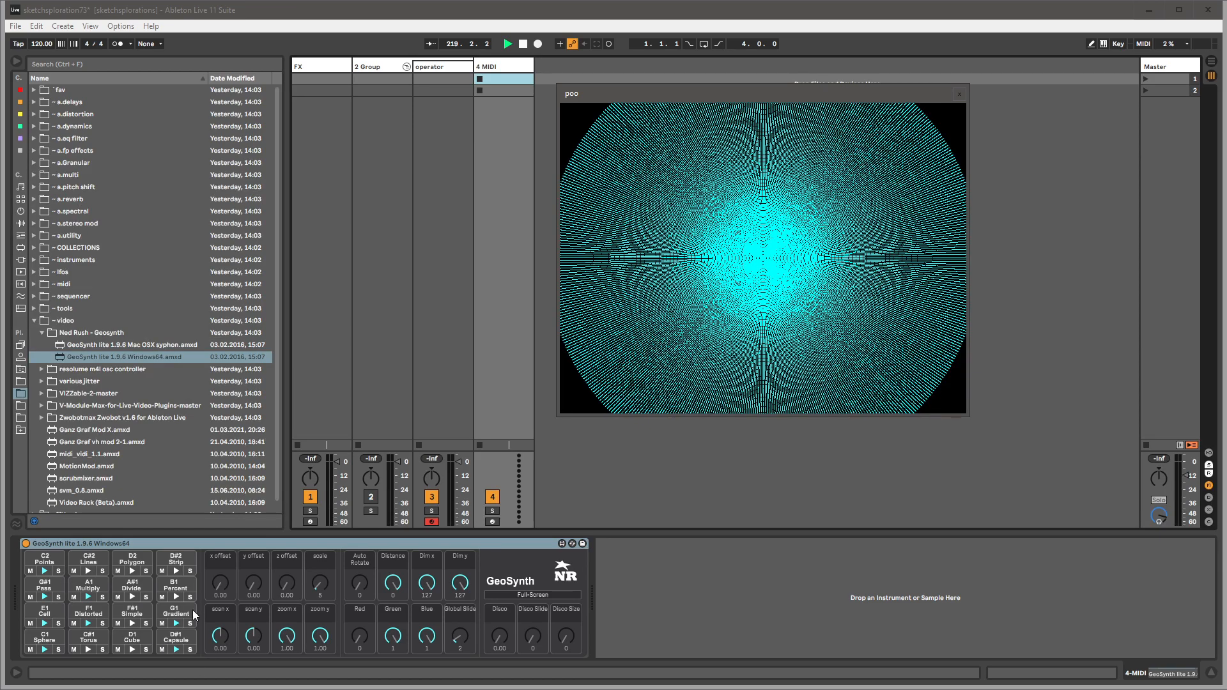
pyautogui.moveTo(362, 641); pyautogui.dragTo(365, 583)
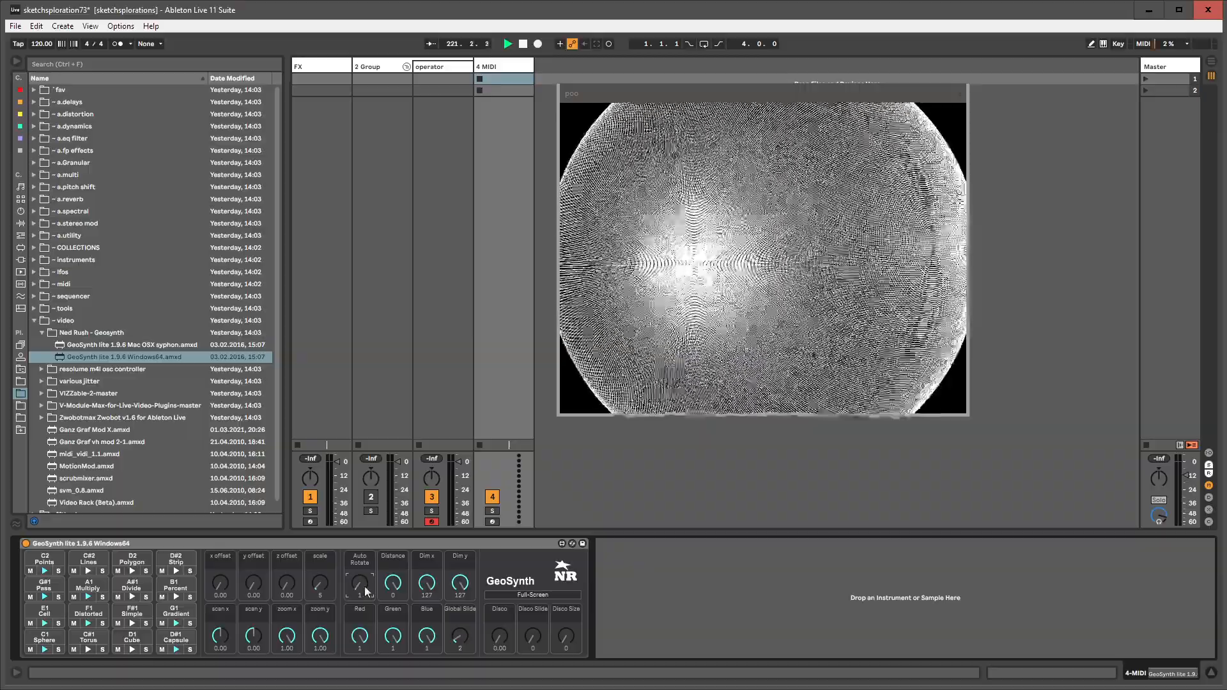
pyautogui.moveTo(681, 94); pyautogui.dragTo(841, 96)
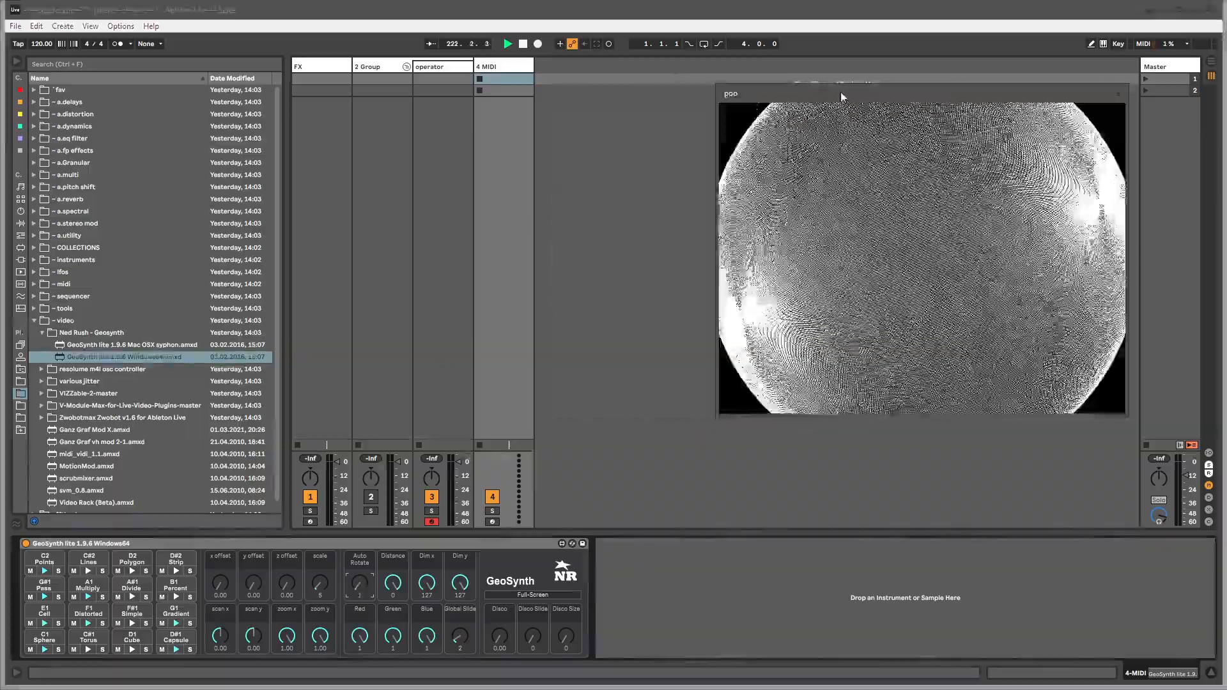
# - Rename the GeoSynth track as Video
pyautogui.click(510, 67)
pyautogui.hotkey('ctrl', 'r')
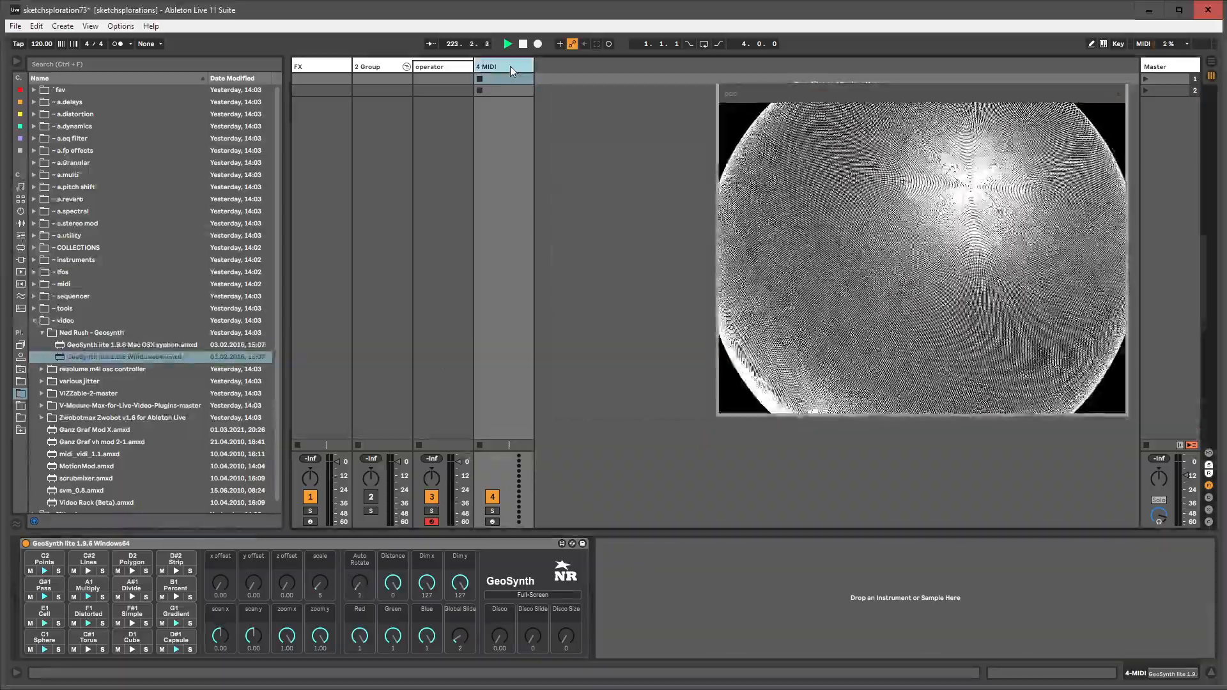
pyautogui.write('Video')
pyautogui.press('Return')
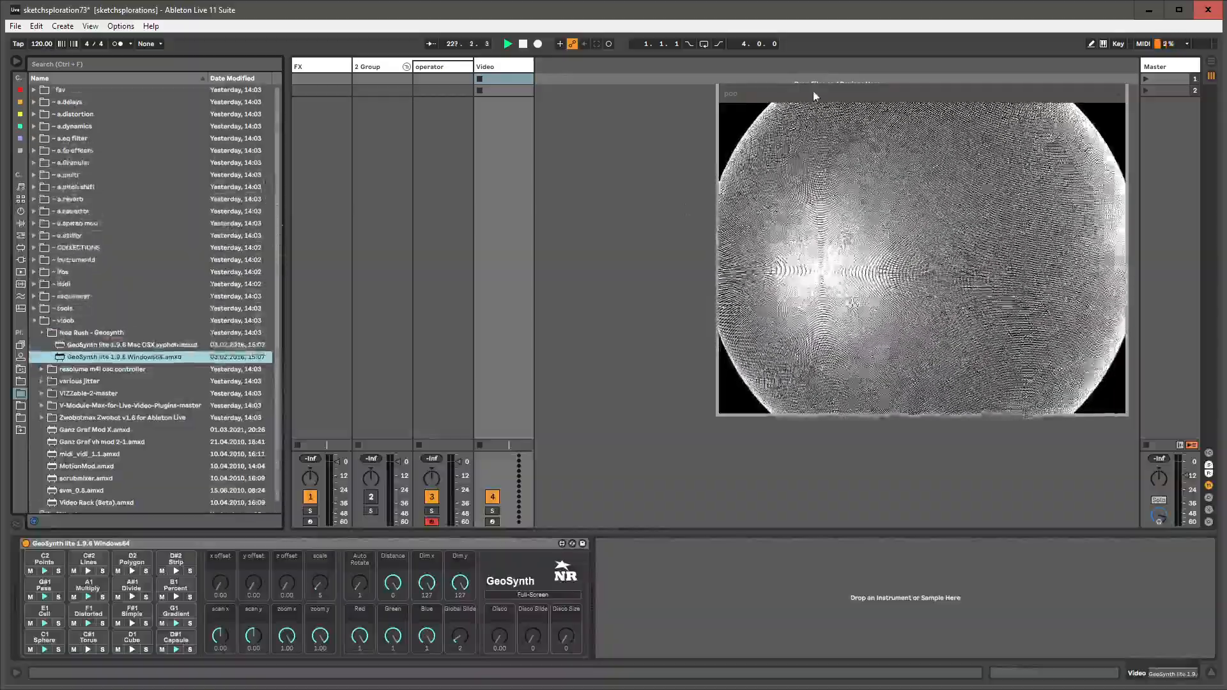
# - Move the GeoSynth video window closer to the Video track and show the sketchsplorations folder in the browser
pyautogui.moveTo(807, 91); pyautogui.dragTo(767, 85)
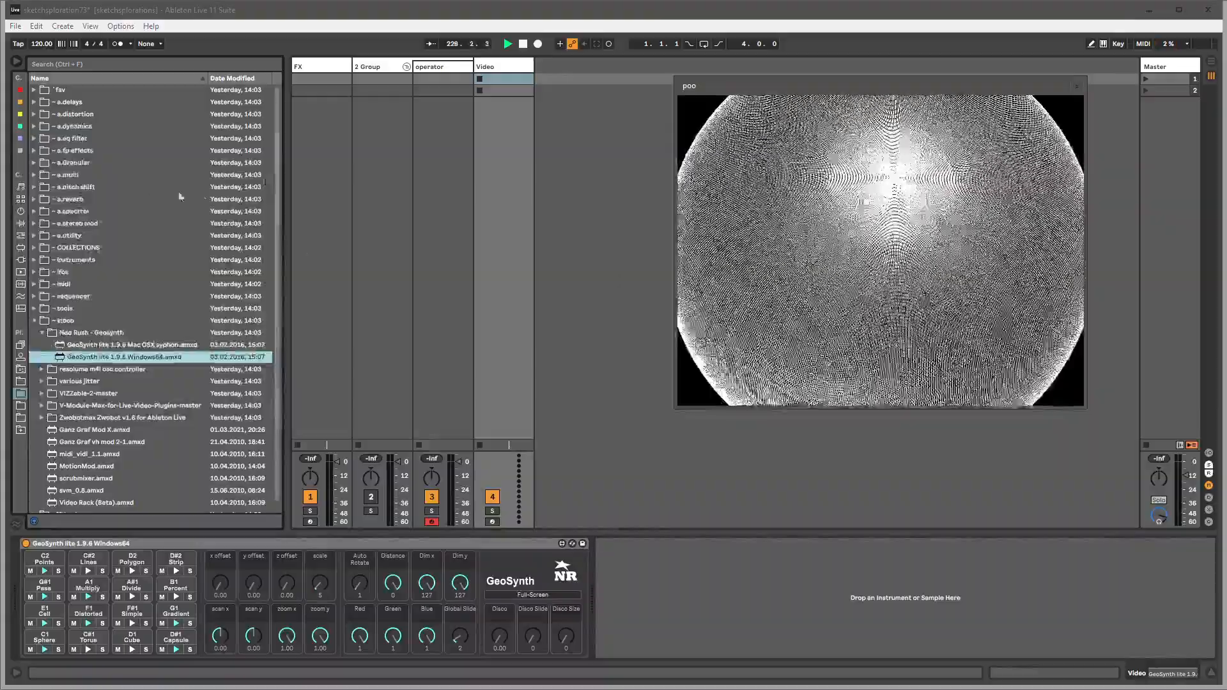
pyautogui.click(21, 369)
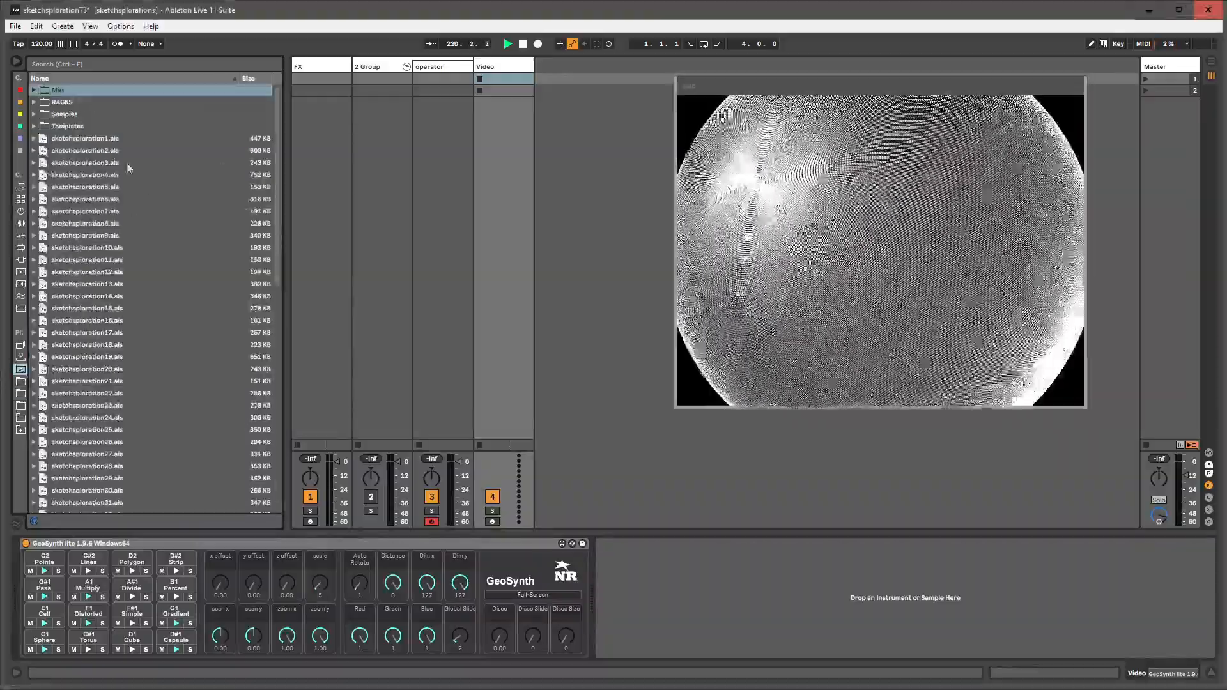
pyautogui.moveTo(279, 152); pyautogui.dragTo(283, 98)
# - Show the operator track's devices and look through the AUDIO FX folder inside RACKS, collapsing both folders again
pyautogui.click(441, 66)
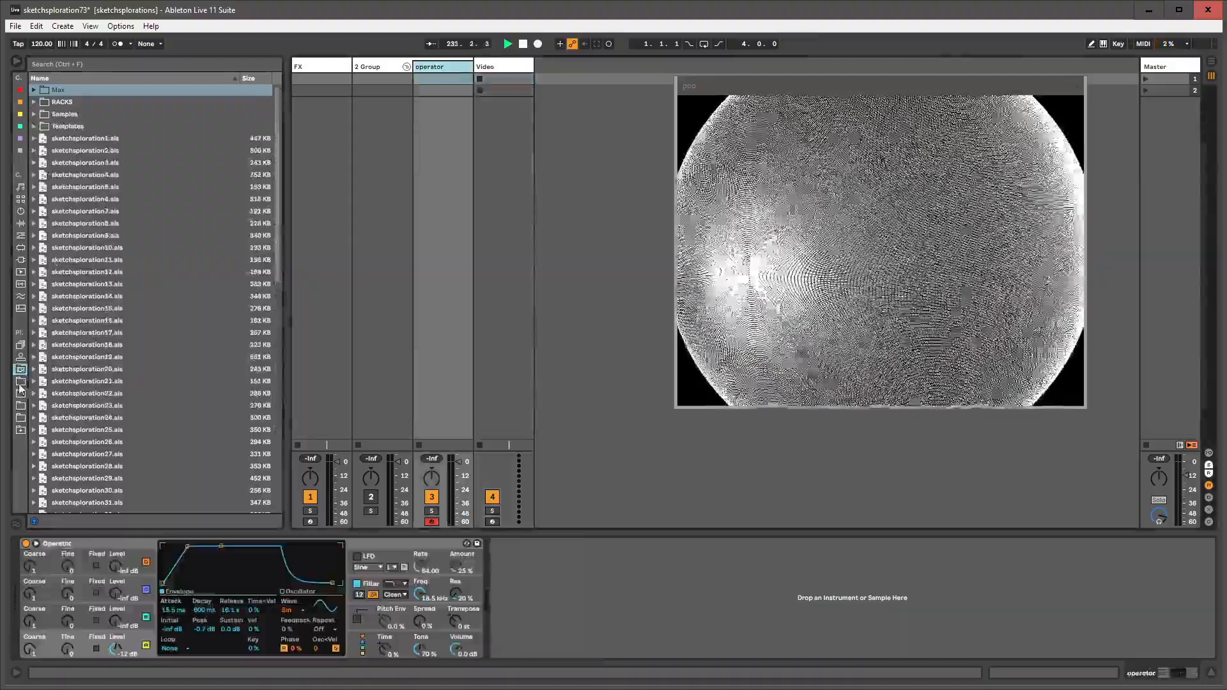
pyautogui.click(35, 102)
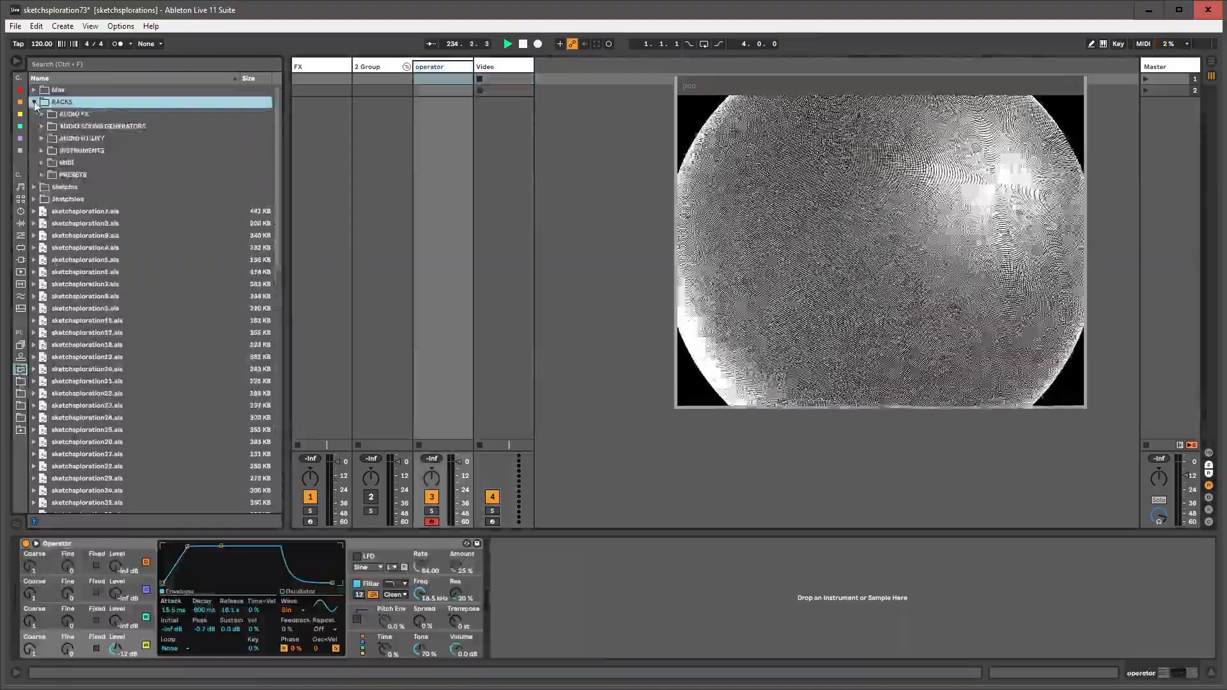
pyautogui.click(43, 114)
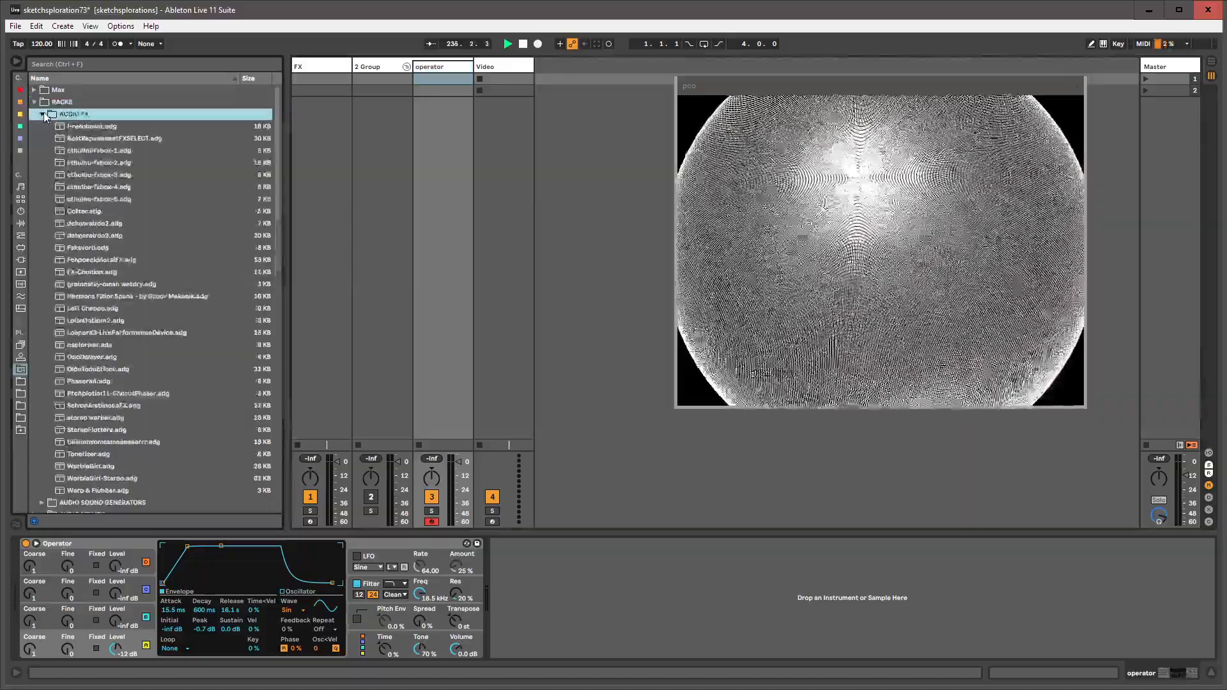
pyautogui.click(43, 115)
pyautogui.click(34, 103)
# - Load RackMacroKnobRanomizer-Midi from the Max folder's Midi subfolder in front of Operator on the operator track
pyautogui.click(35, 90)
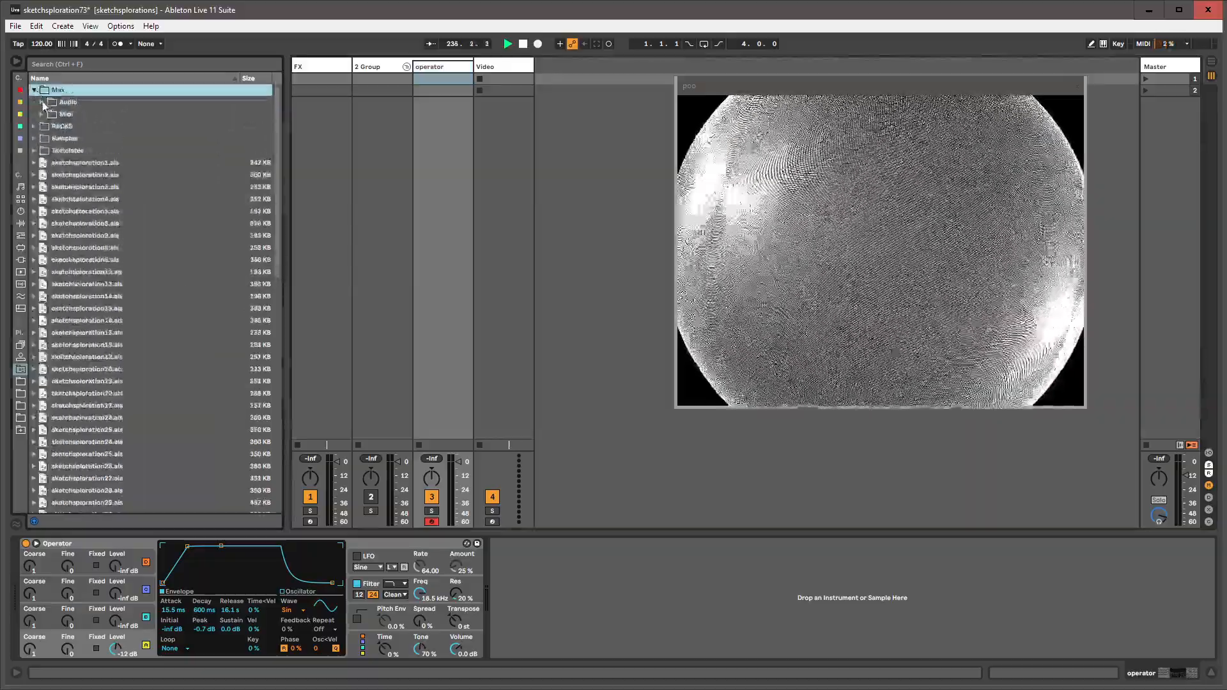
pyautogui.click(42, 103)
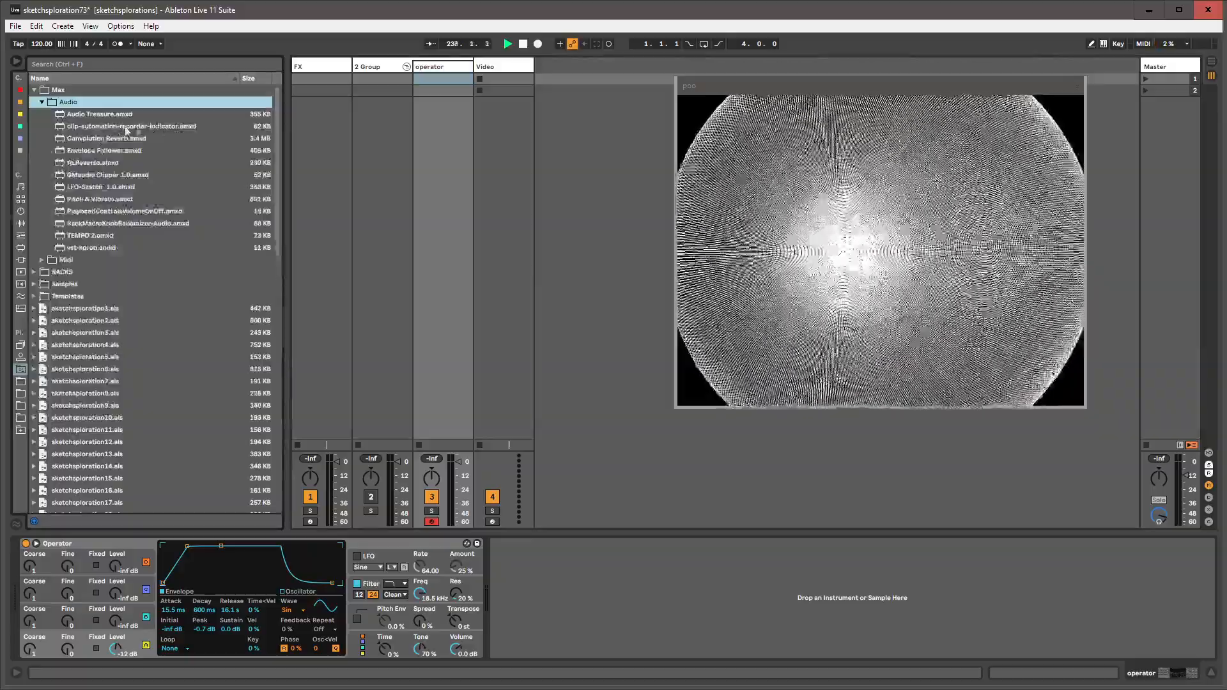
pyautogui.click(42, 102)
pyautogui.click(42, 114)
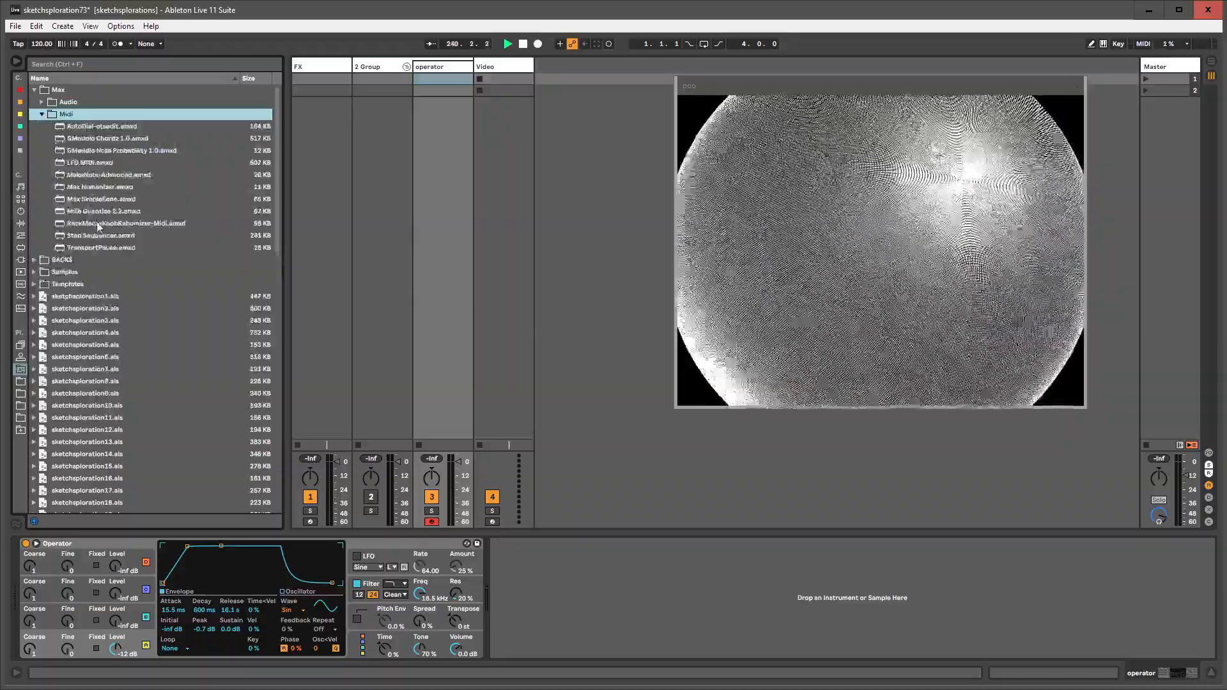
pyautogui.moveTo(99, 225); pyautogui.dragTo(90, 570)
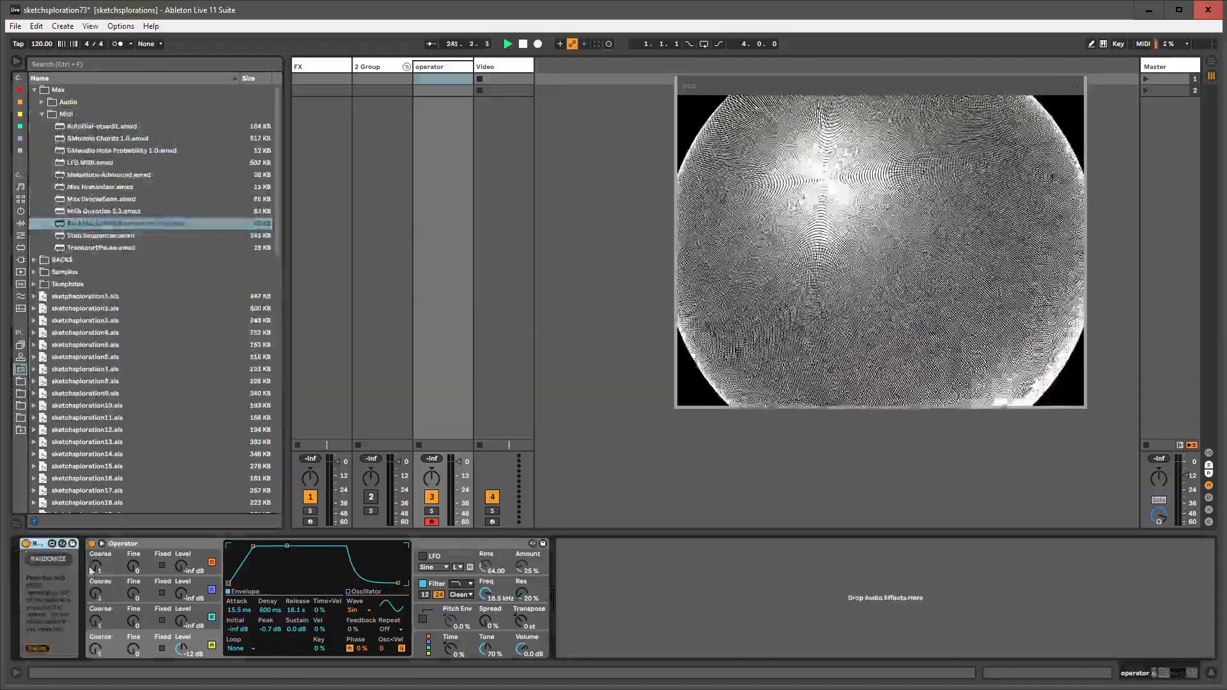
# - Group Operator into an Instrument Rack and check the mapping options of the rack's Rand control
pyautogui.click(139, 548)
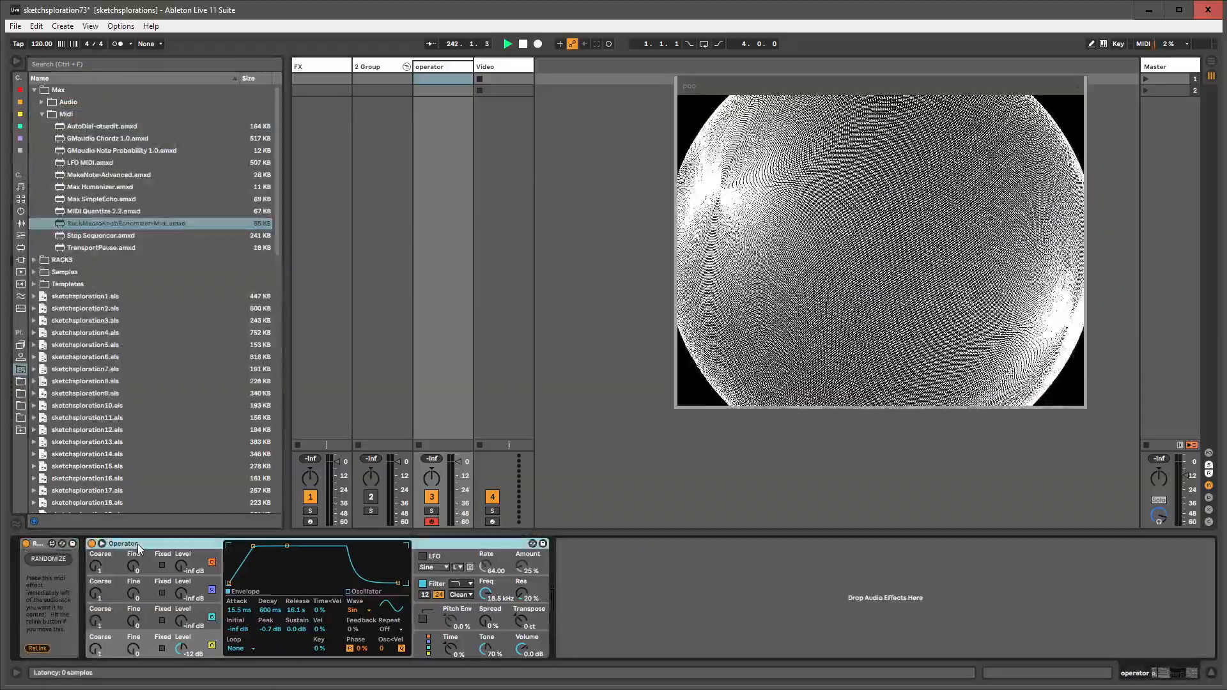
pyautogui.hotkey('ctrl', 'g')
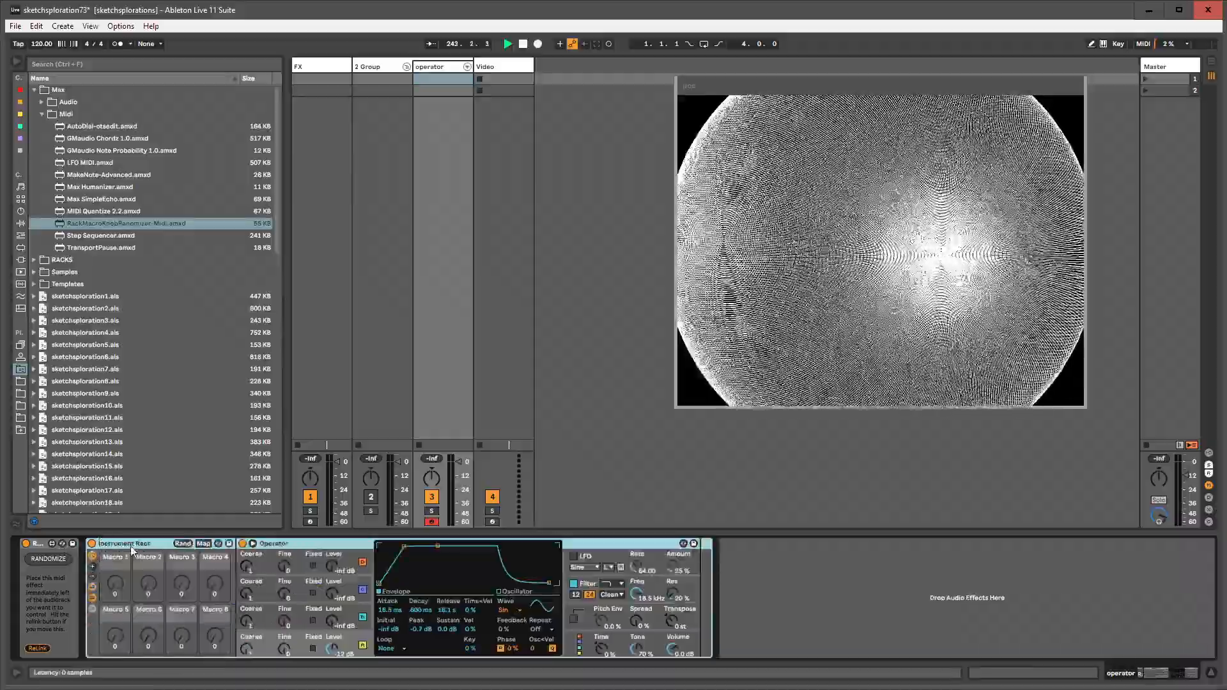
pyautogui.rightClick(185, 545)
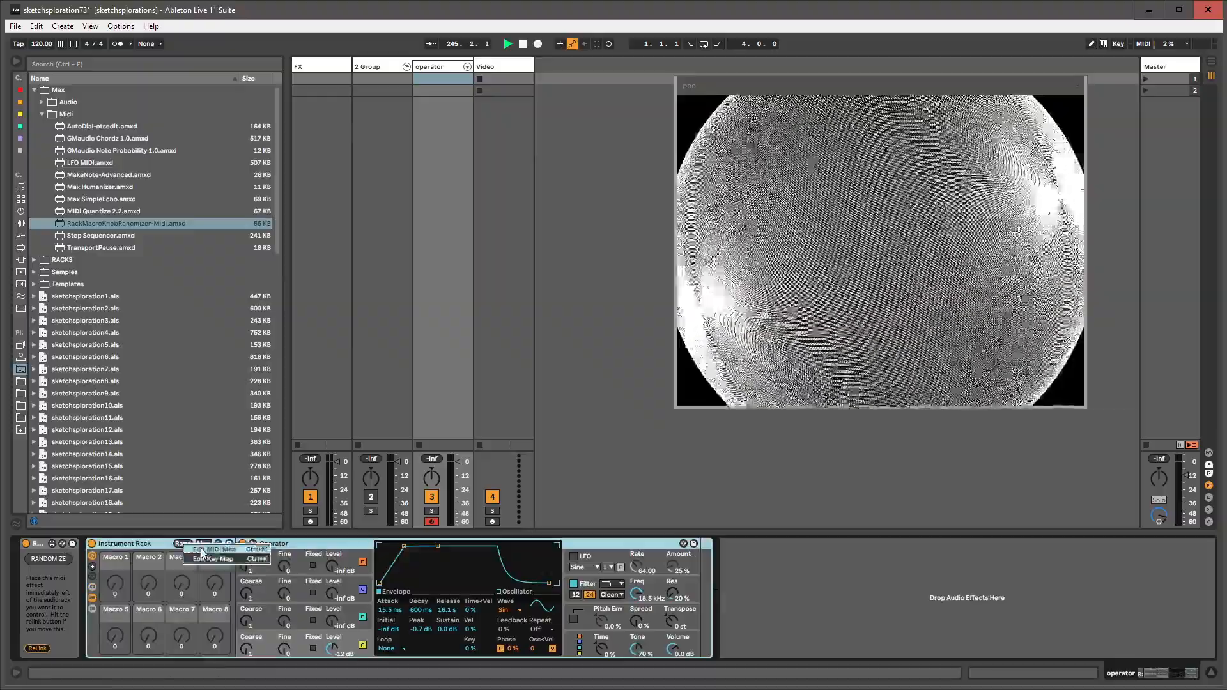
pyautogui.click(137, 546)
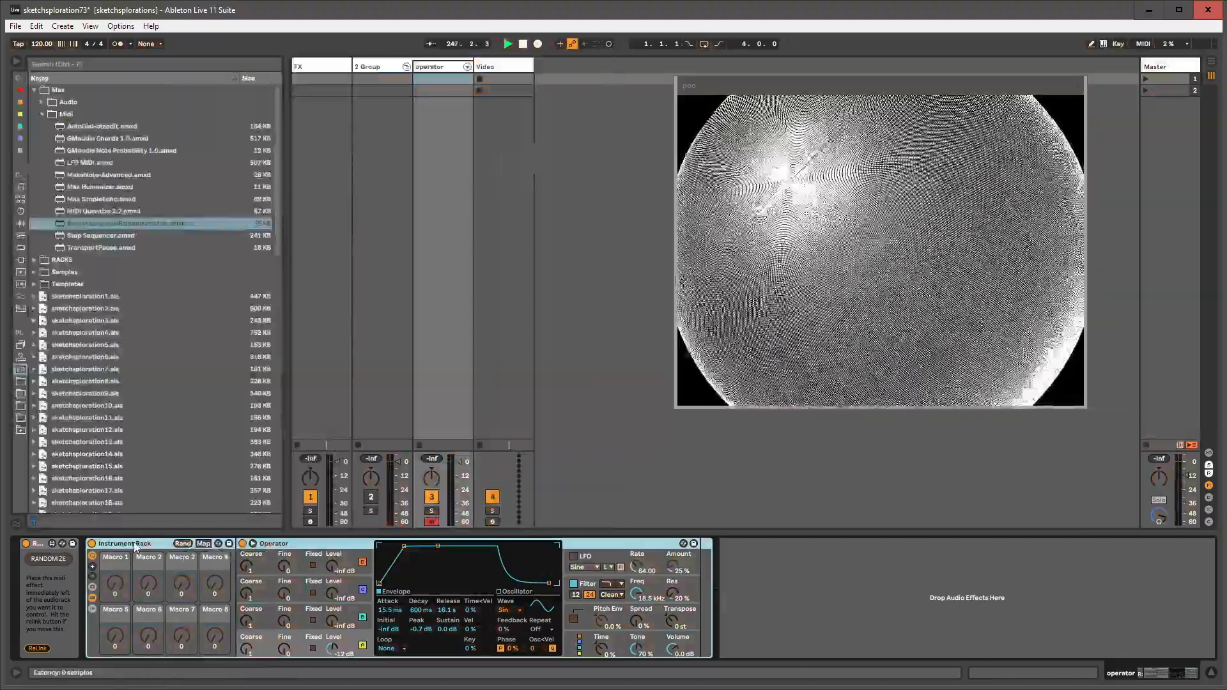
pyautogui.click(43, 543)
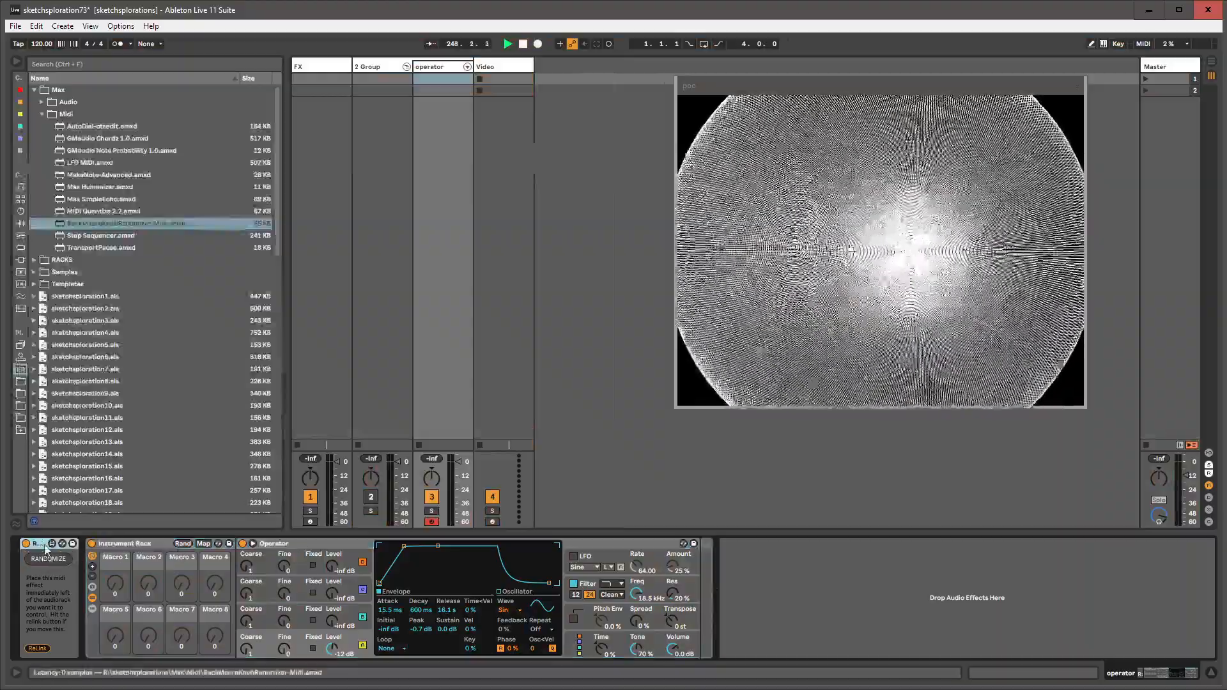
pyautogui.doubleClick(44, 545)
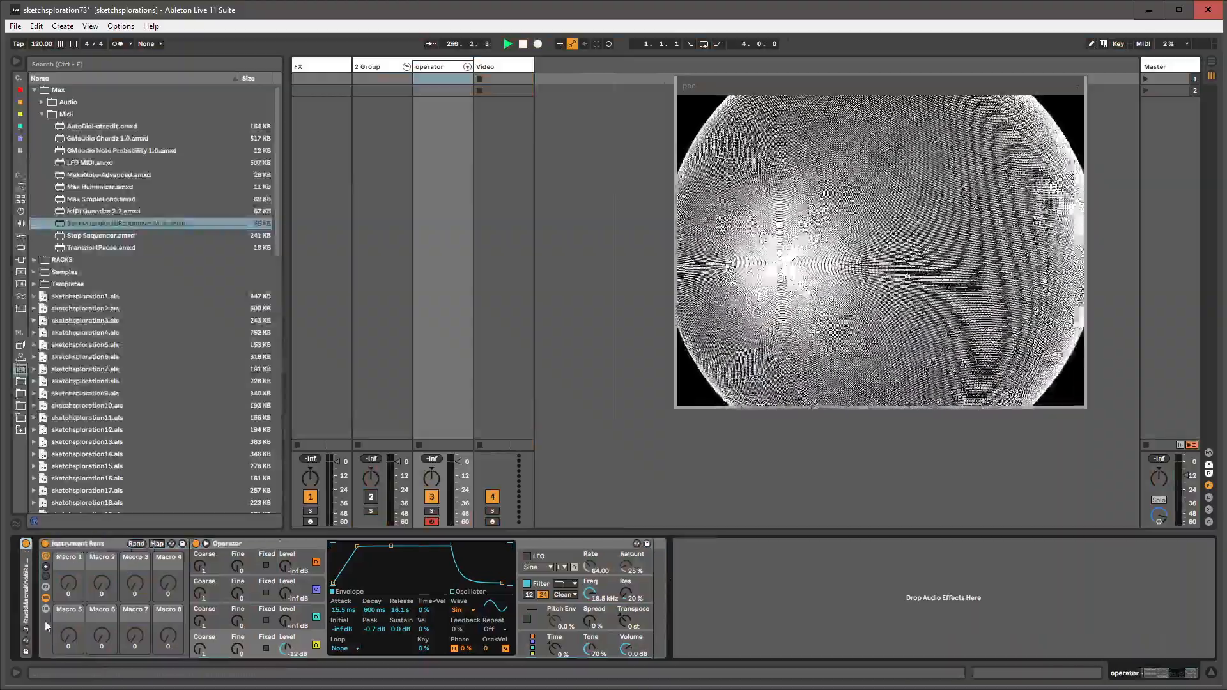
pyautogui.doubleClick(28, 614)
# - Map Operator's oscillator A Level to Macro 1 and its Transpose to Macro 2 of the Instrument Rack
pyautogui.click(135, 542)
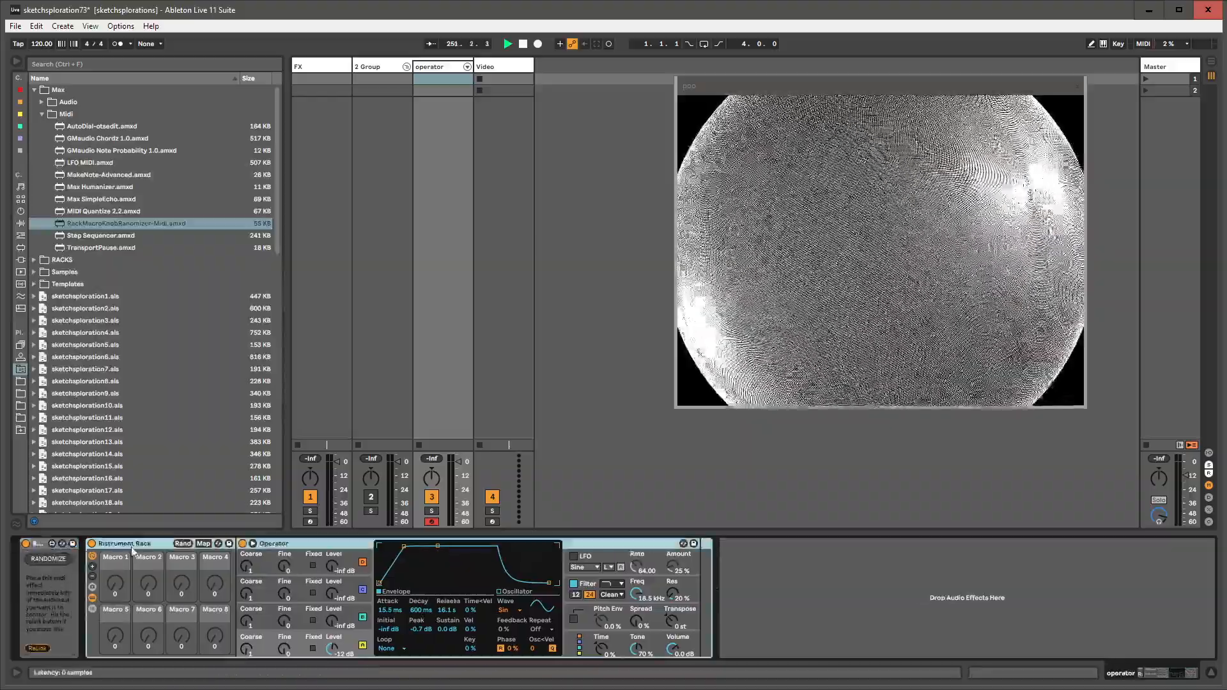
pyautogui.click(203, 543)
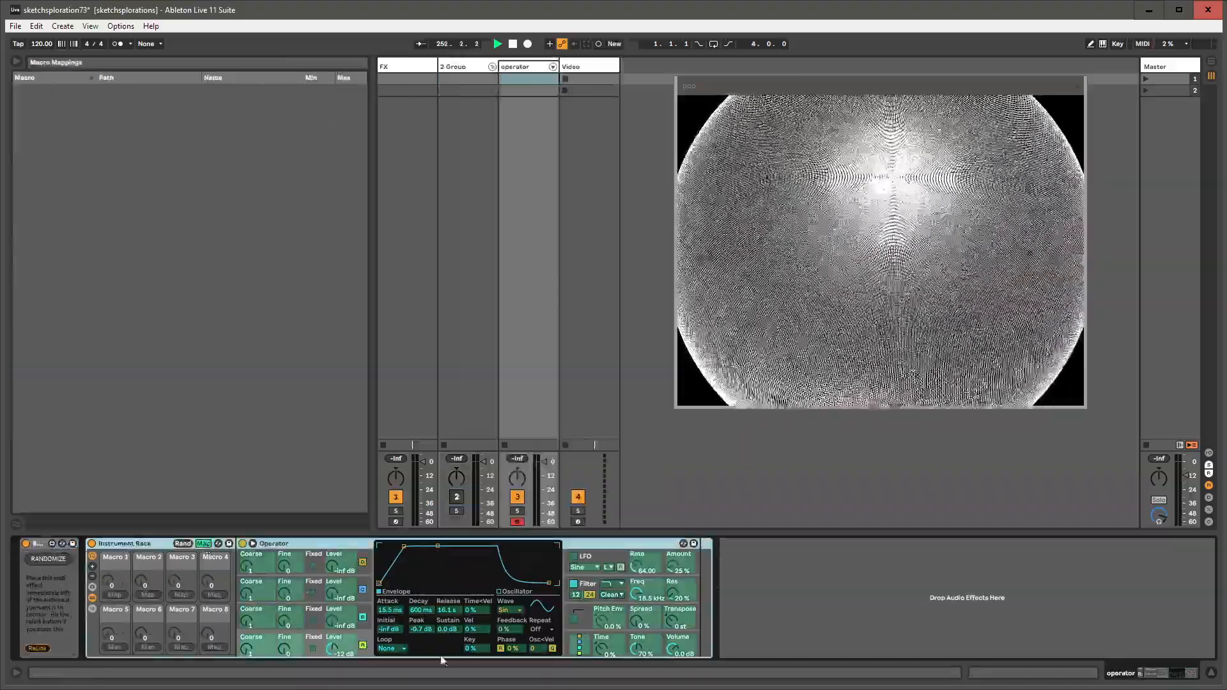
pyautogui.click(114, 595)
pyautogui.click(333, 649)
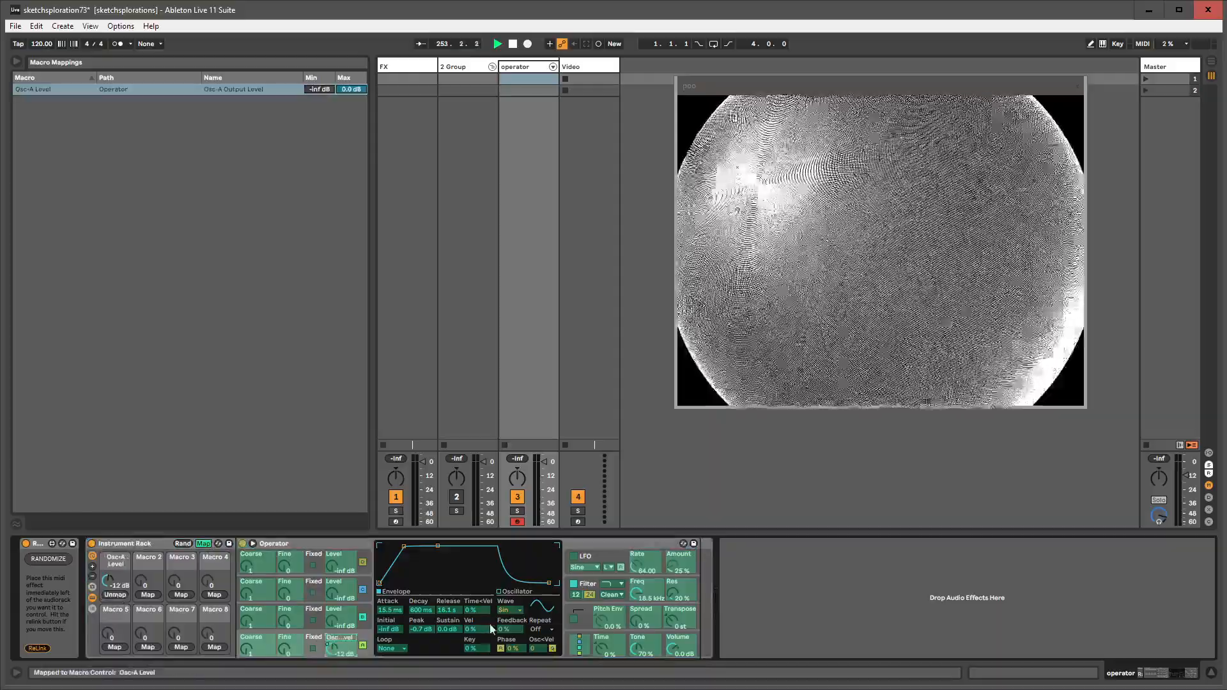
pyautogui.click(653, 622)
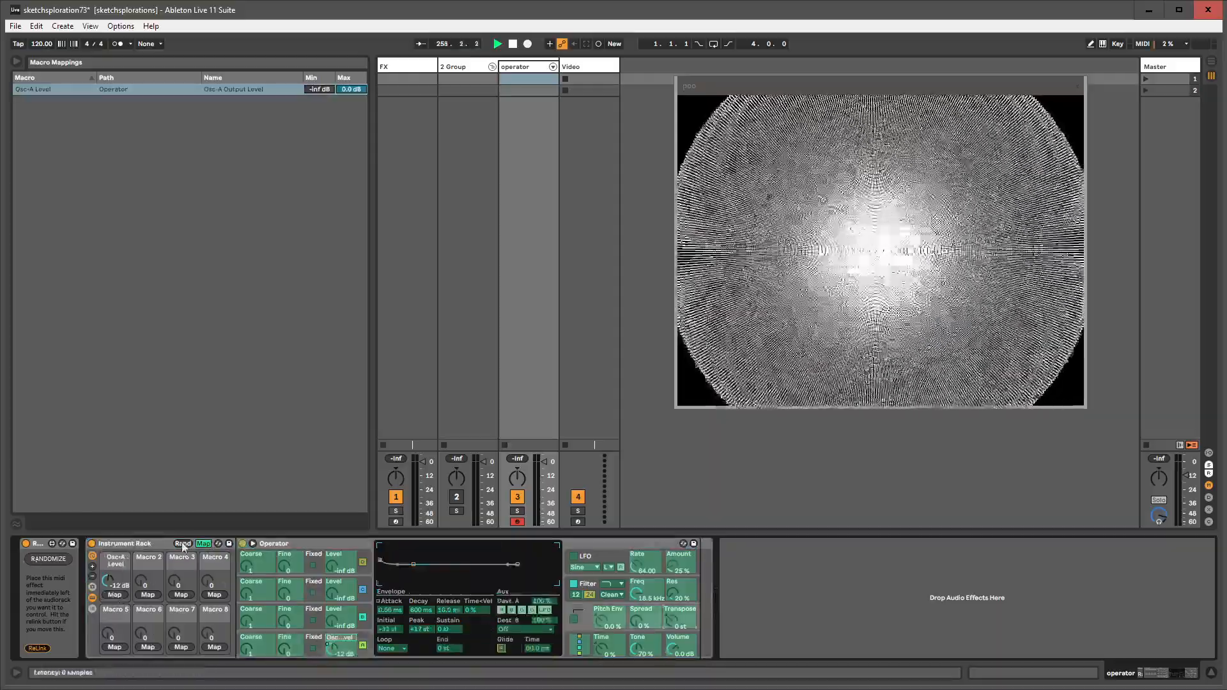
pyautogui.click(146, 594)
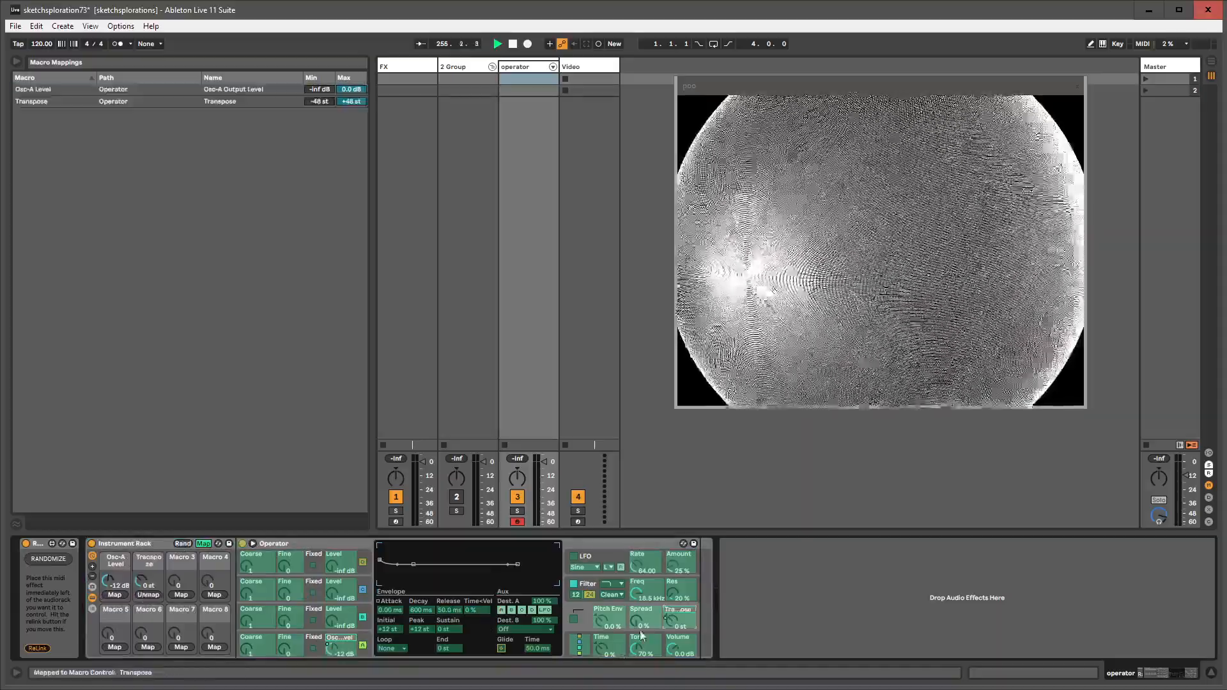
# - Map Operator's Filter Freq to Macro 3 and oscillator A's Coarse to Macro 4, and leave macro mapping
pyautogui.click(643, 591)
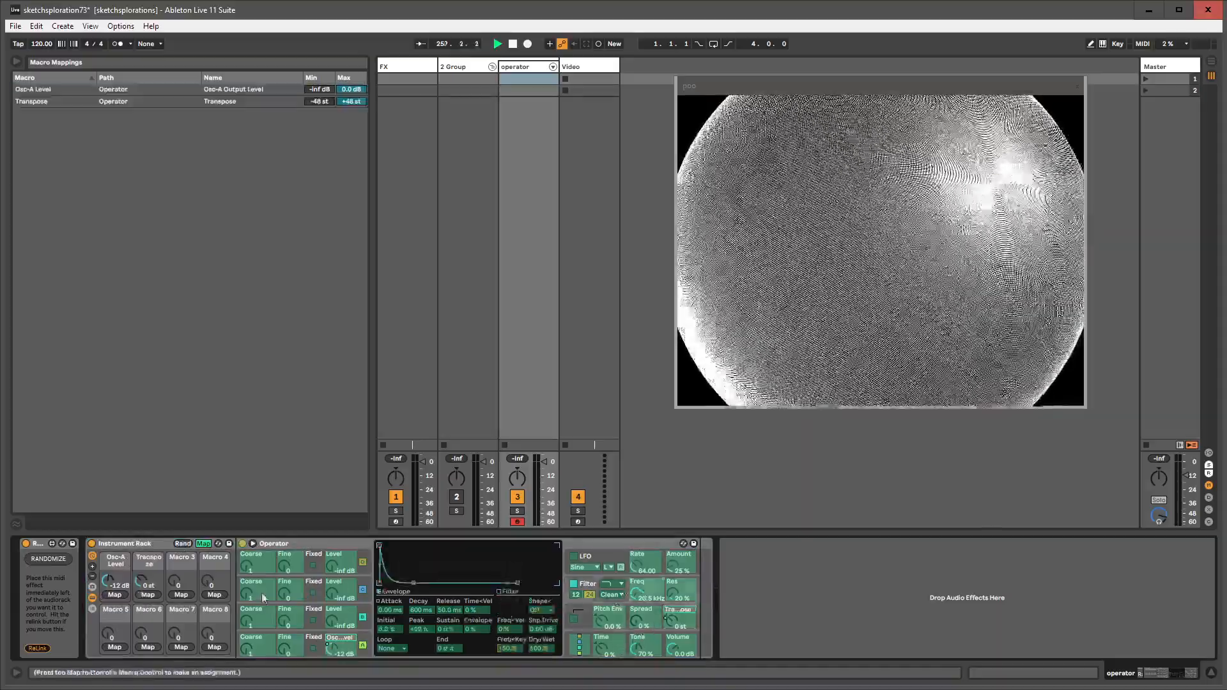
pyautogui.click(181, 594)
pyautogui.click(249, 634)
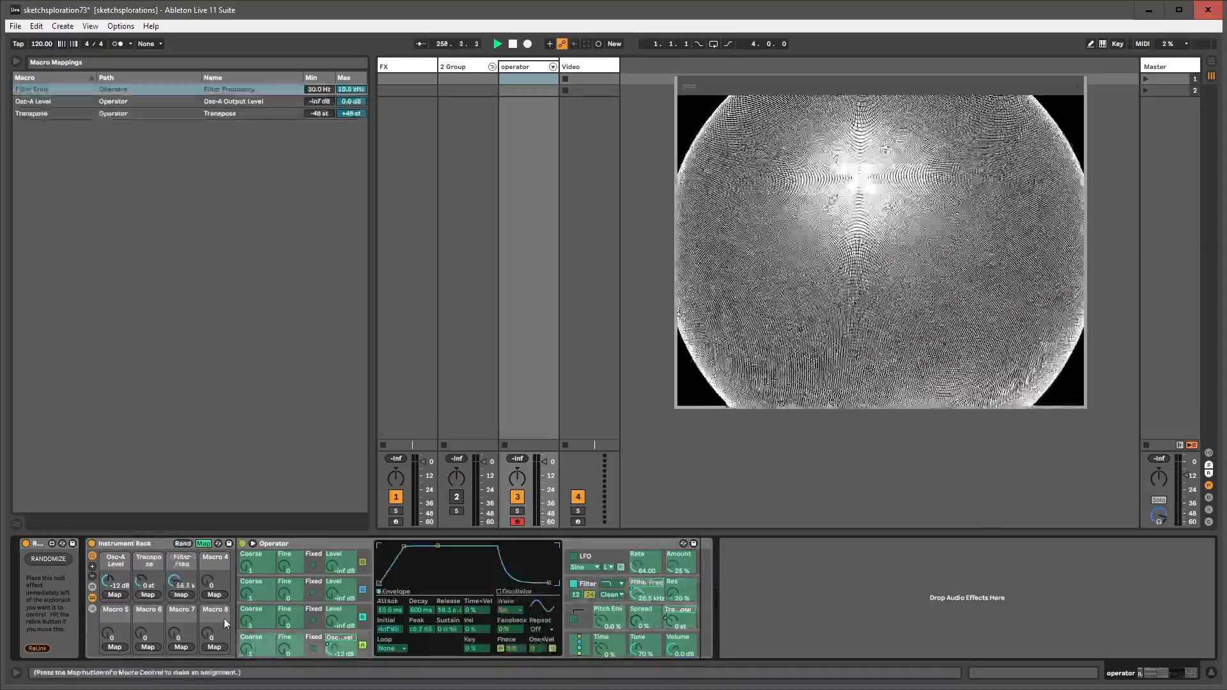
pyautogui.click(214, 594)
pyautogui.click(202, 544)
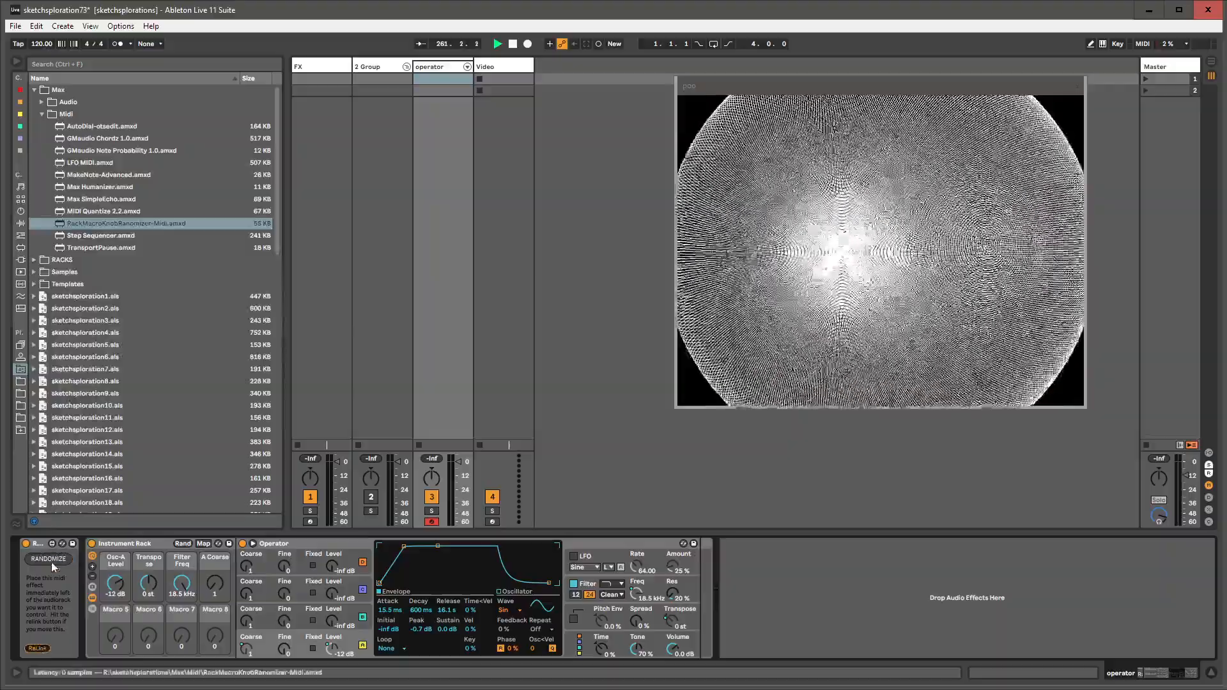
# - Randomize the Instrument Rack's mapped macros repeatedly with the RackMacroKnobRanomizer device
pyautogui.click(51, 560)
pyautogui.click(51, 560)
pyautogui.click(51, 560)
pyautogui.click(51, 560)
pyautogui.click(51, 560)
pyautogui.click(51, 560)
pyautogui.click(51, 560)
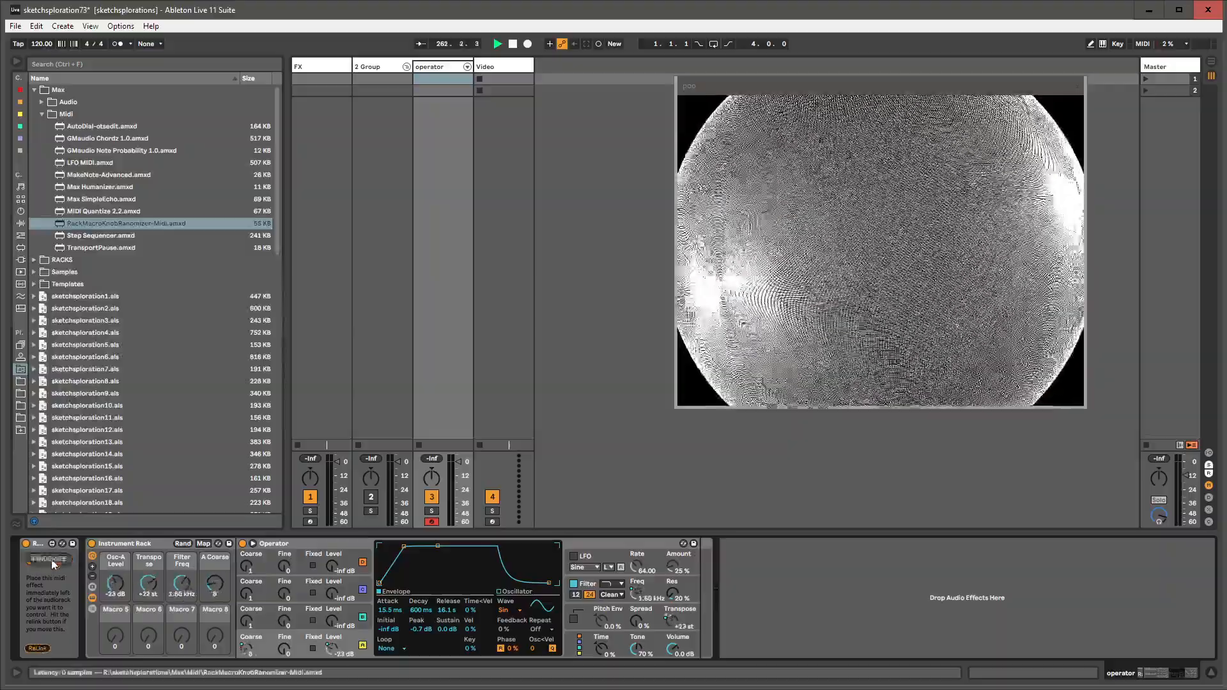
pyautogui.click(51, 559)
pyautogui.click(51, 560)
pyautogui.click(51, 559)
pyautogui.click(51, 559)
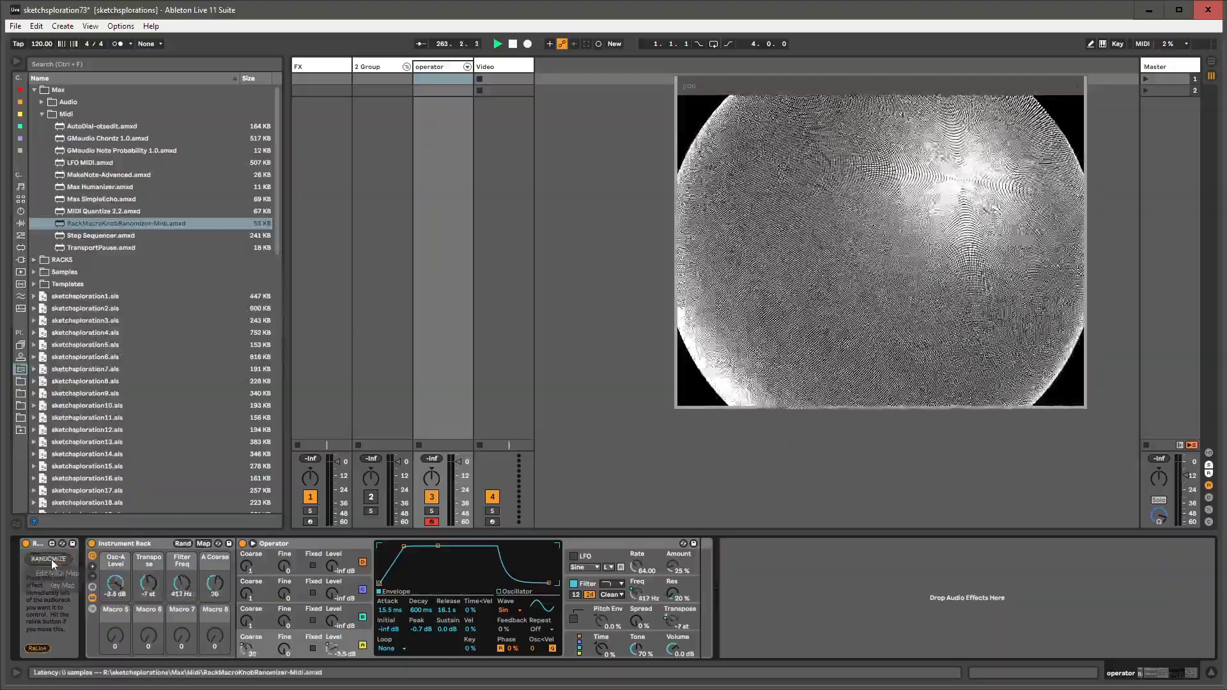
# - Check which mapping options the randomizer device's Randomize control offers
pyautogui.rightClick(51, 559)
pyautogui.click(38, 545)
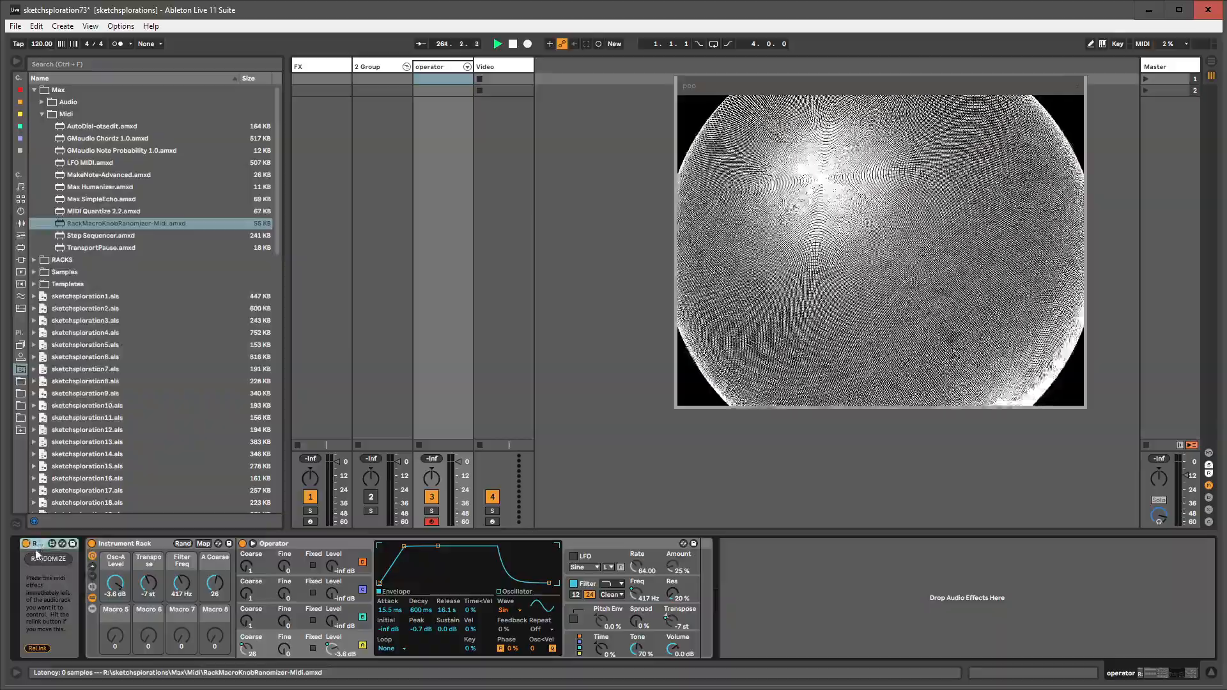
pyautogui.rightClick(46, 565)
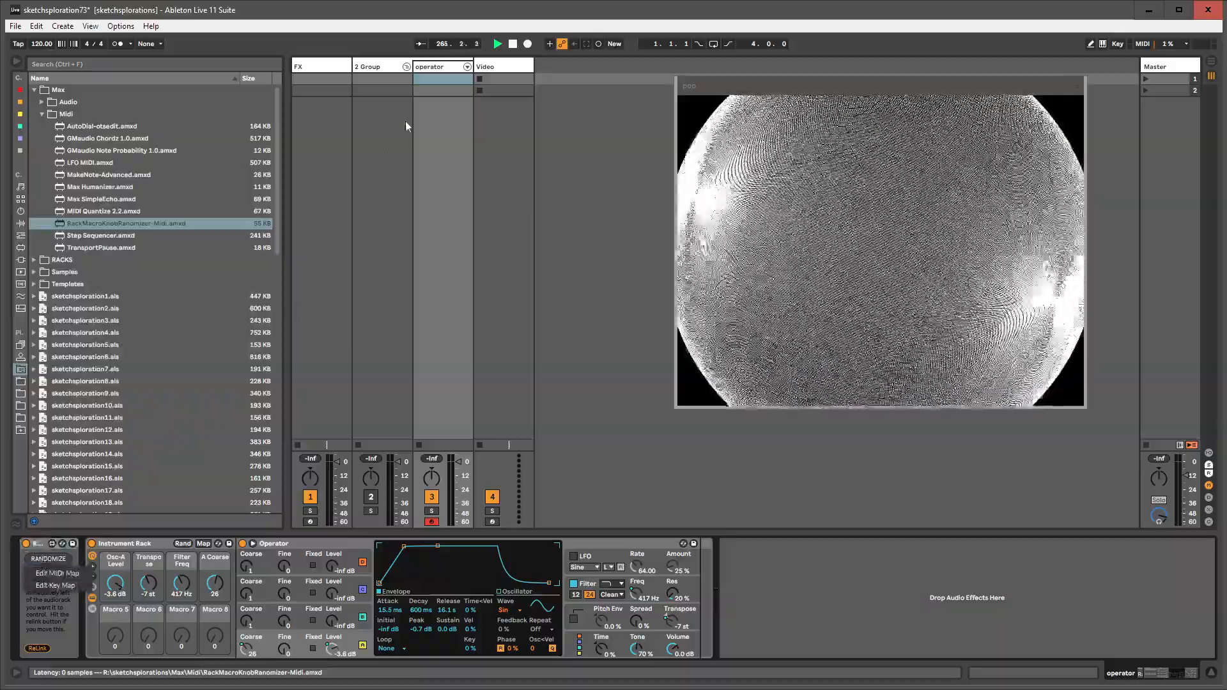
# - Create a MIDI clip in the operator track's first slot and check the Randomize control's automation options
pyautogui.doubleClick(435, 78)
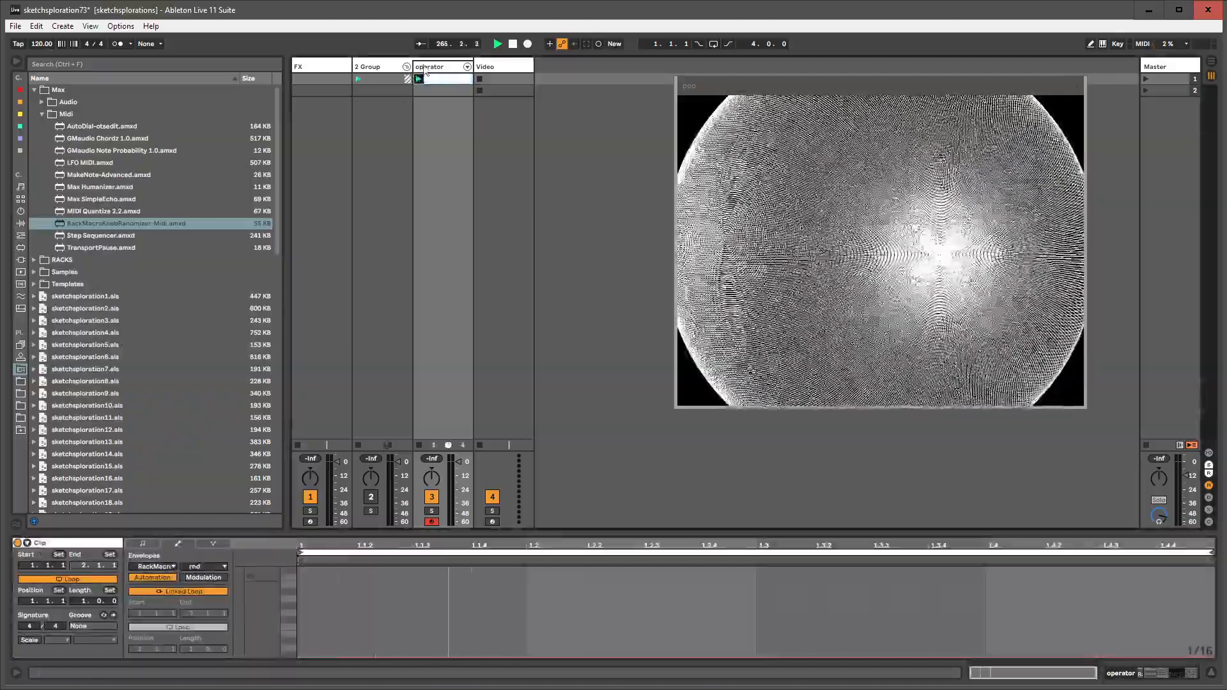
pyautogui.click(425, 66)
pyautogui.rightClick(54, 566)
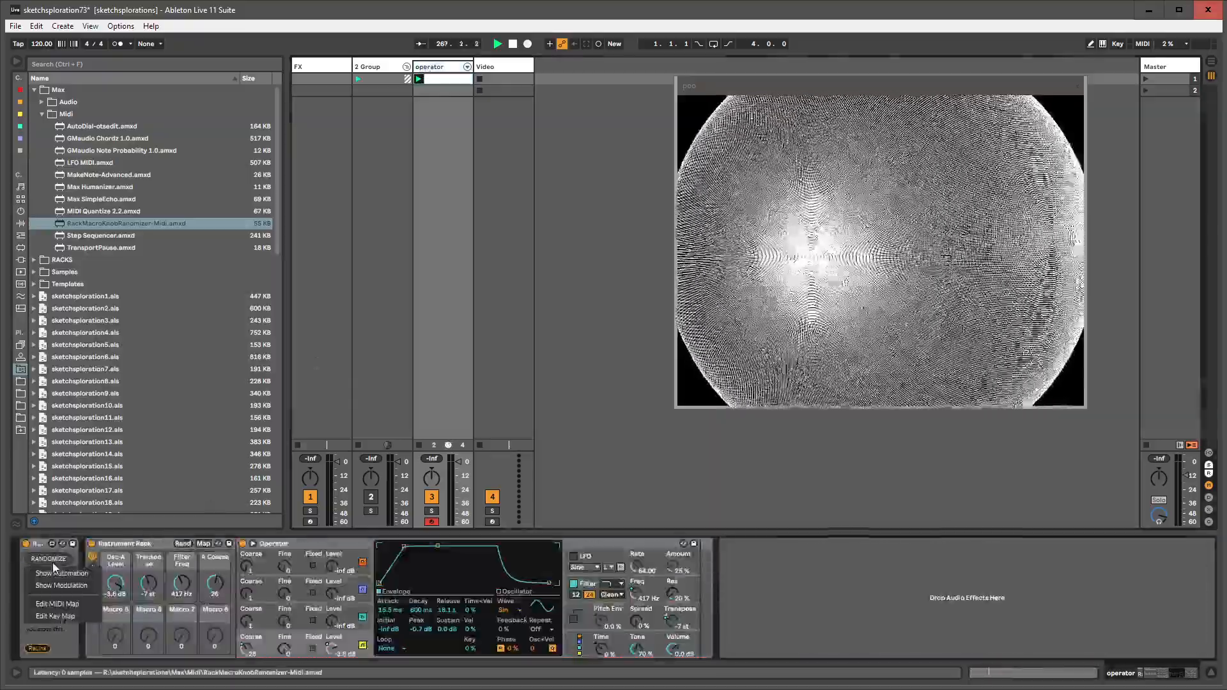
pyautogui.click(36, 545)
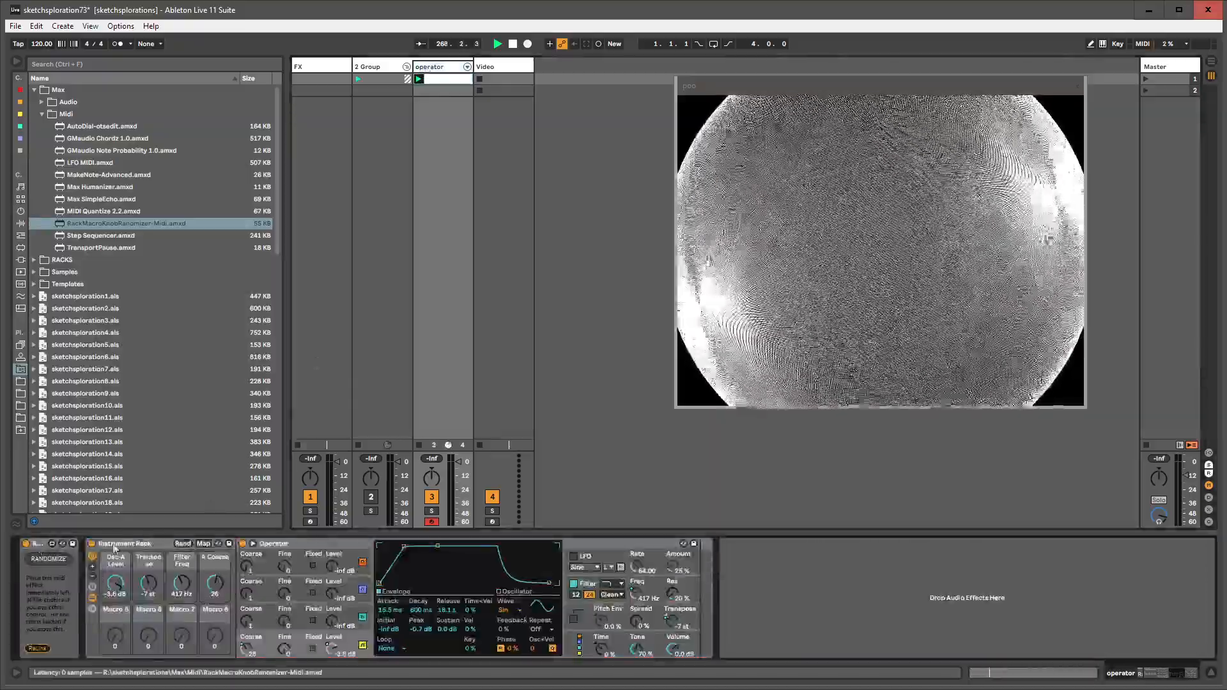
# - Check the options of the Instrument Rack's own Rand control for comparison and return to the operator track's devices
pyautogui.rightClick(185, 545)
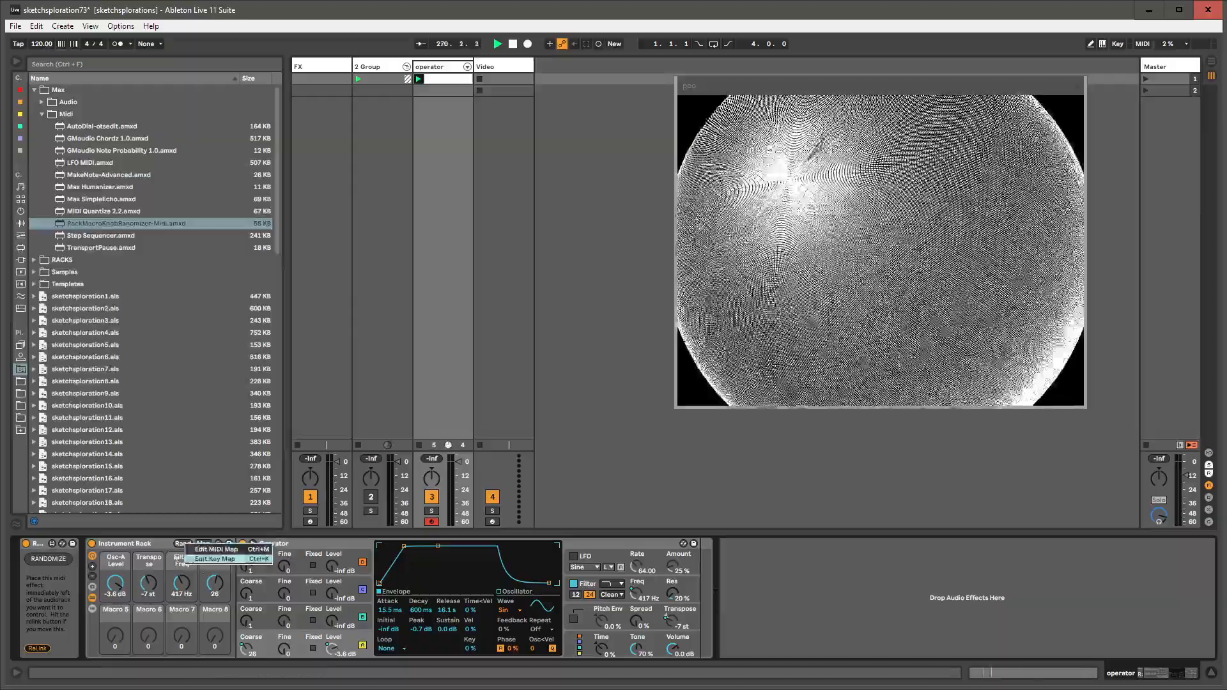
pyautogui.click(144, 549)
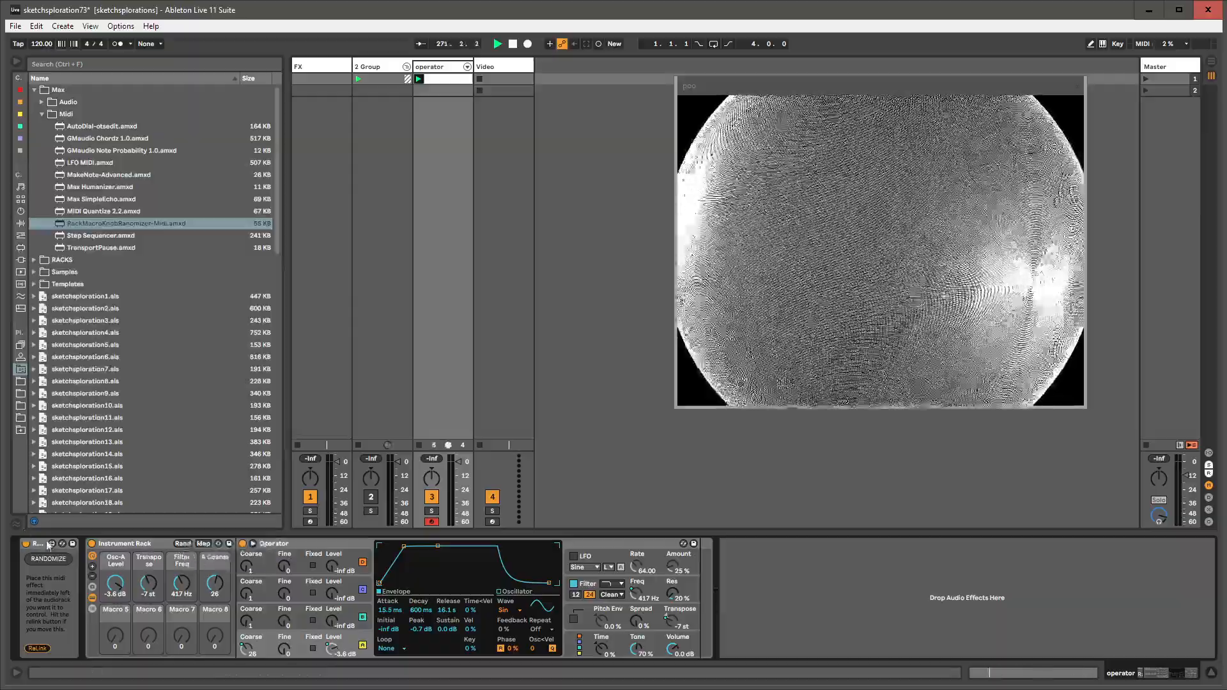
pyautogui.click(46, 544)
pyautogui.click(117, 548)
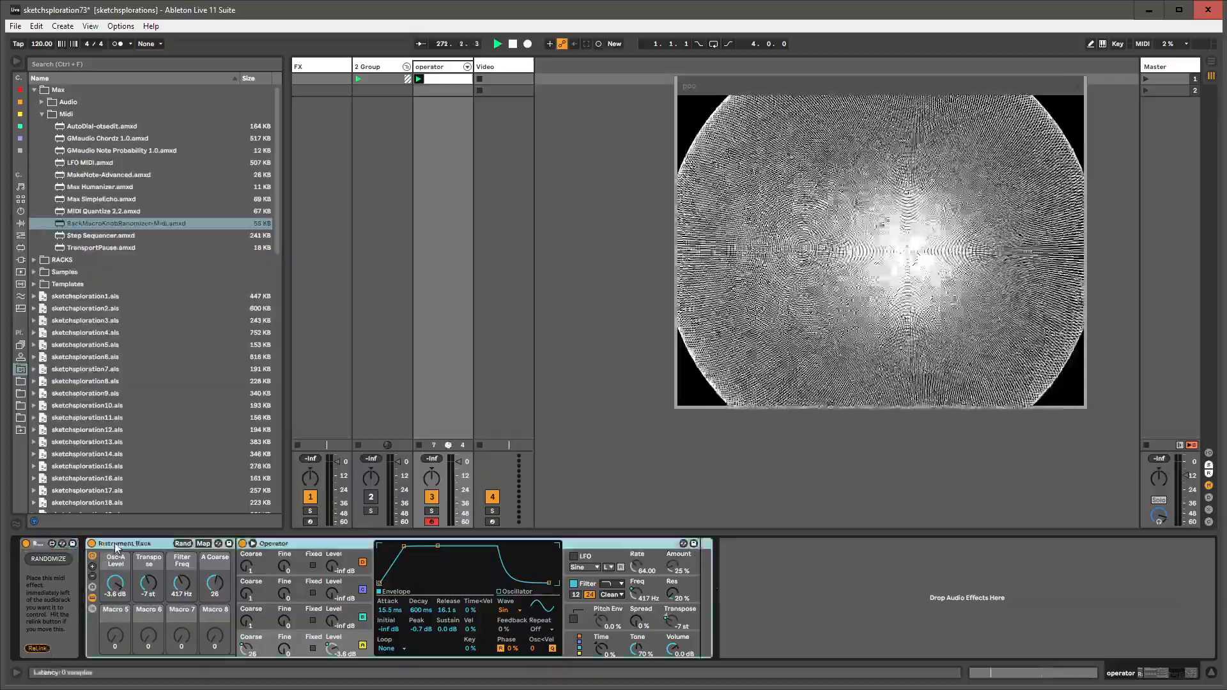
pyautogui.click(451, 82)
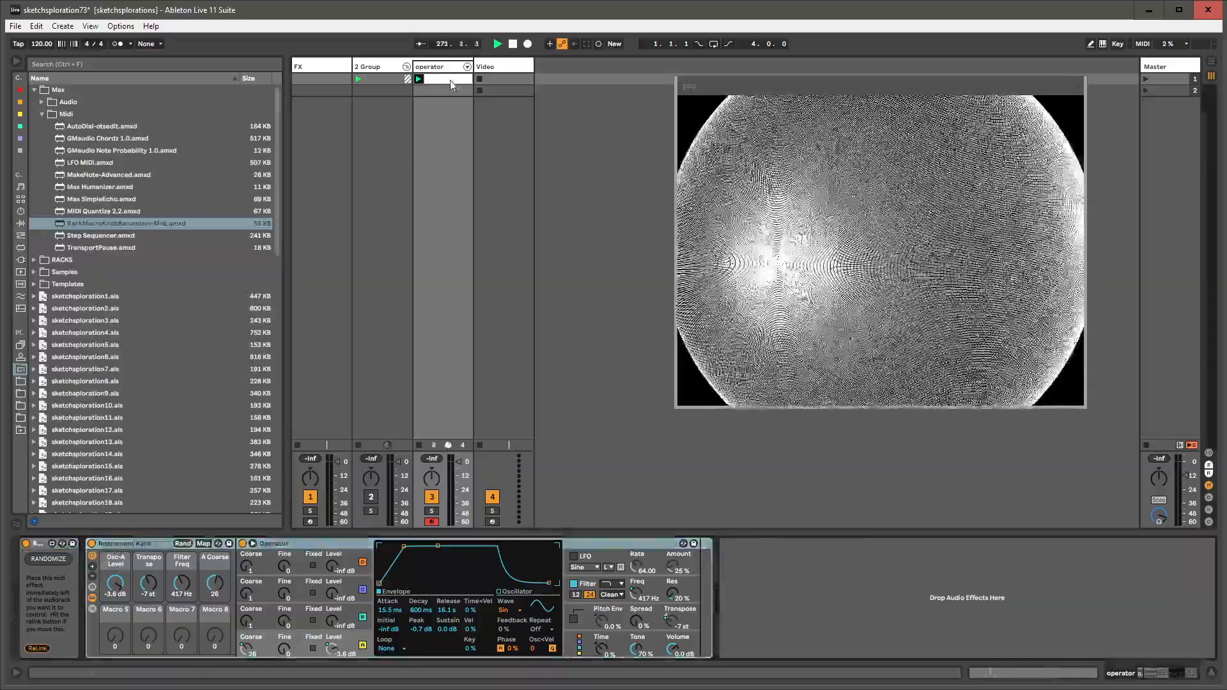
pyautogui.click(430, 68)
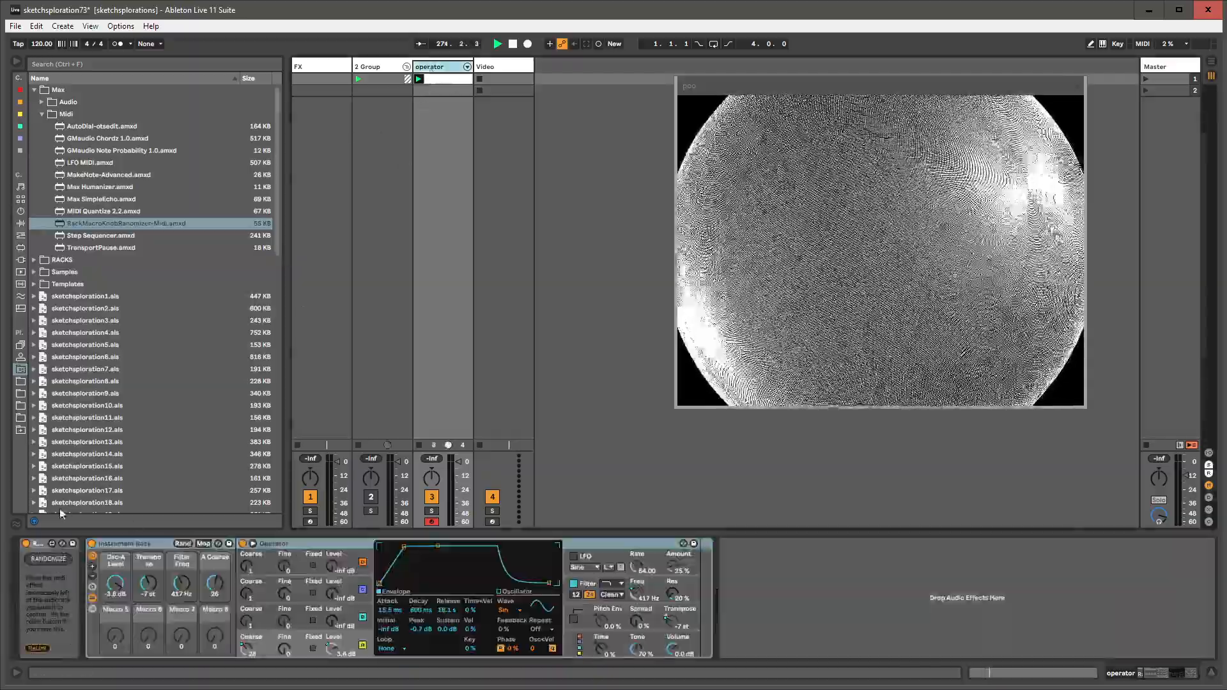
# - Show the Randomize control's automation in the clip and draw full-height pulses at 1.1.2 and from 1.2.2 to 1.2.4
pyautogui.rightClick(41, 559)
pyautogui.click(50, 574)
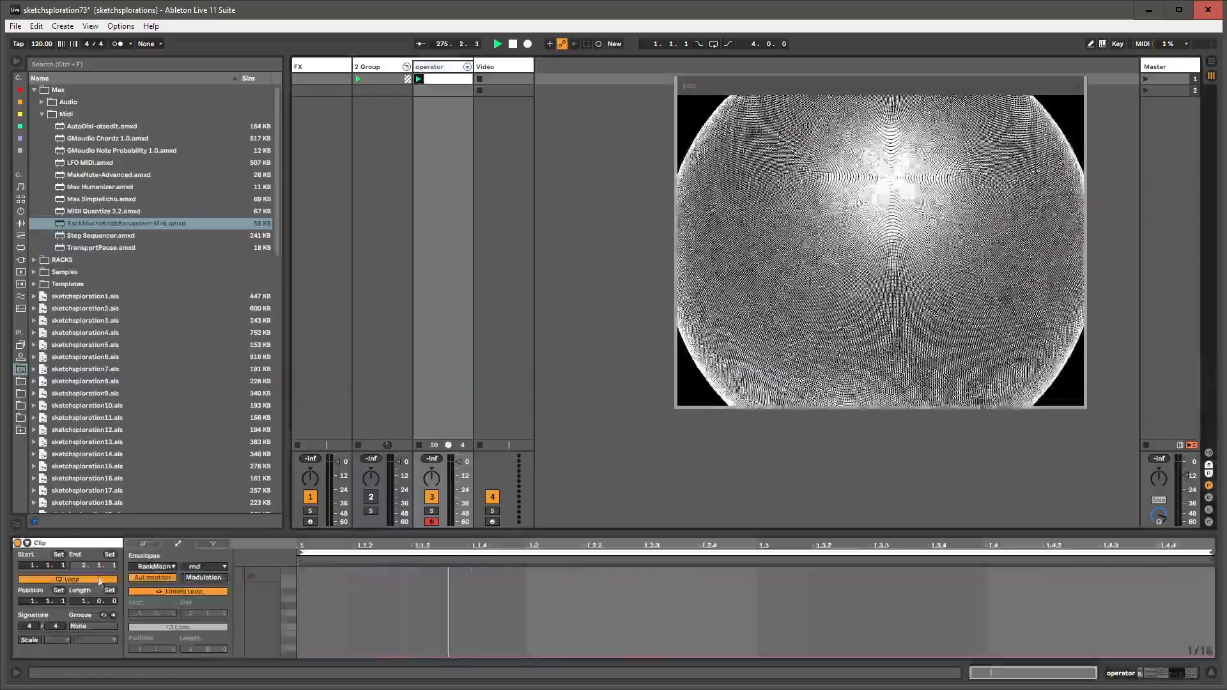
pyautogui.press('b')
pyautogui.click(408, 589)
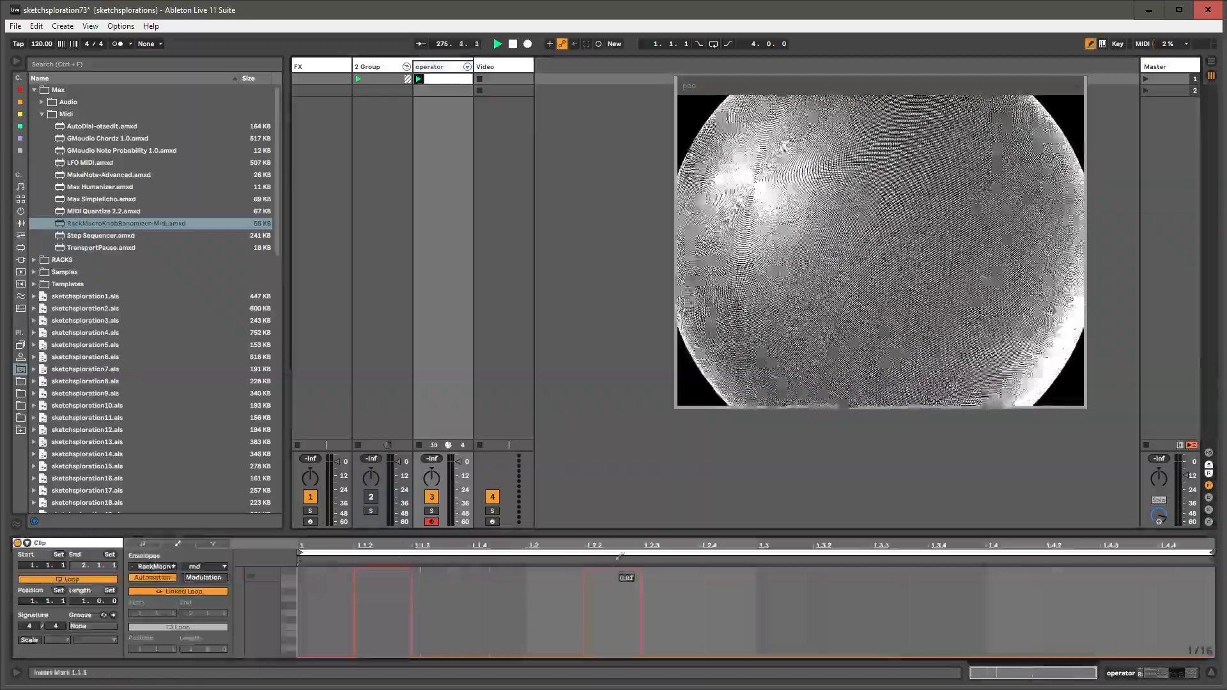
pyautogui.moveTo(619, 556); pyautogui.dragTo(670, 557)
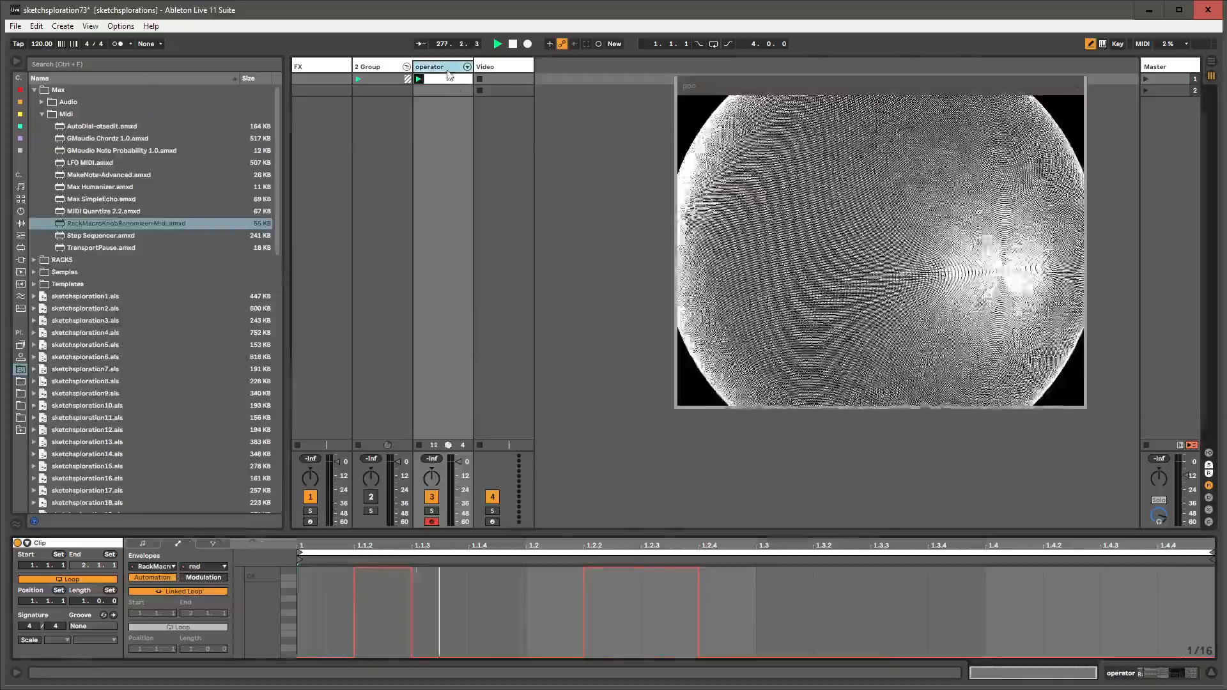
# - Compare the randomizer's automation with the operator track's devices, trigger Randomize manually, and inspect the Instrument Rack's chain list
pyautogui.doubleClick(448, 68)
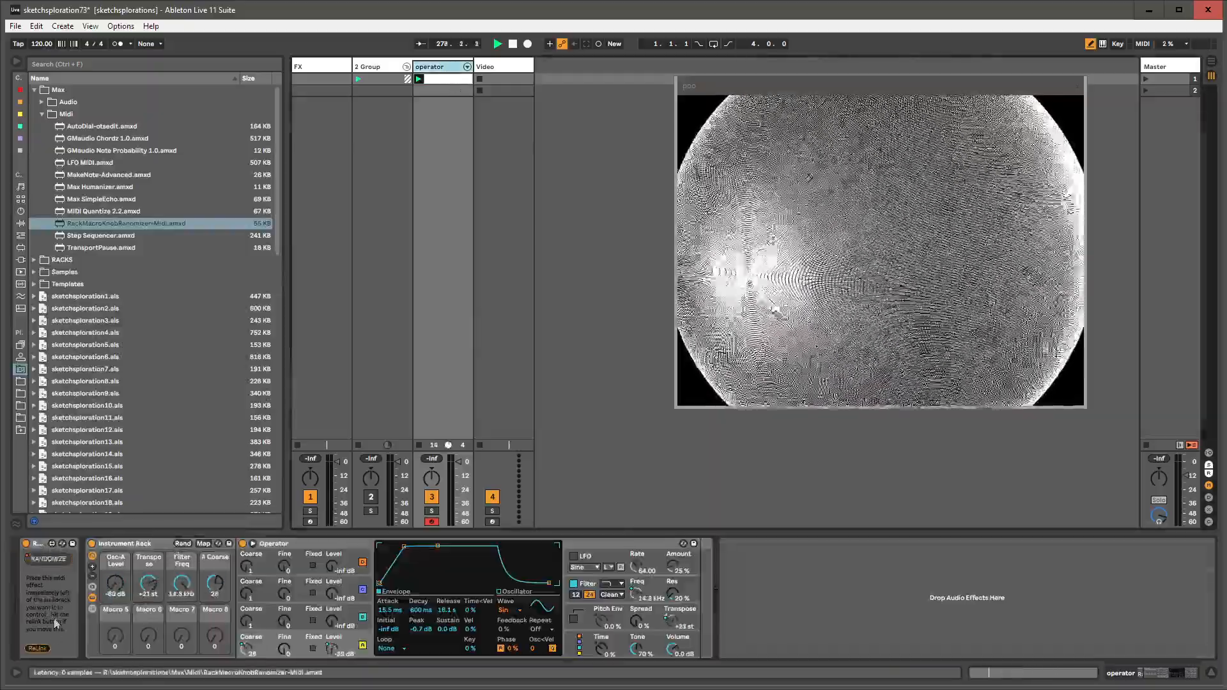
pyautogui.click(46, 560)
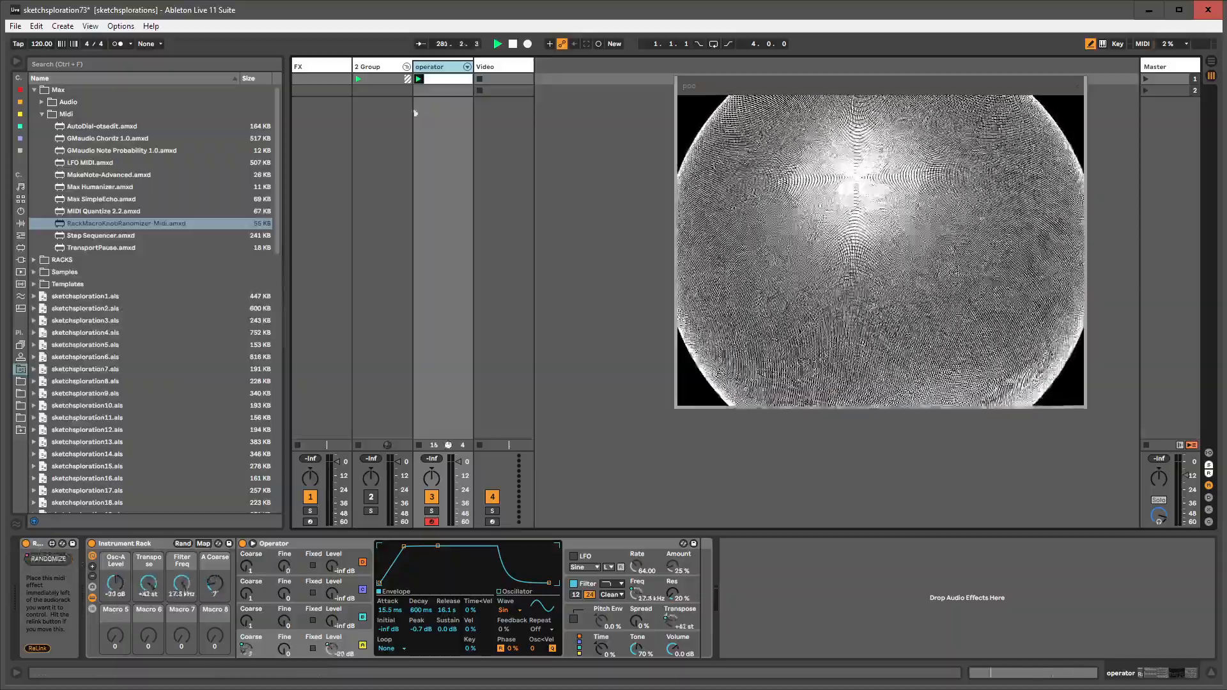
pyautogui.doubleClick(430, 80)
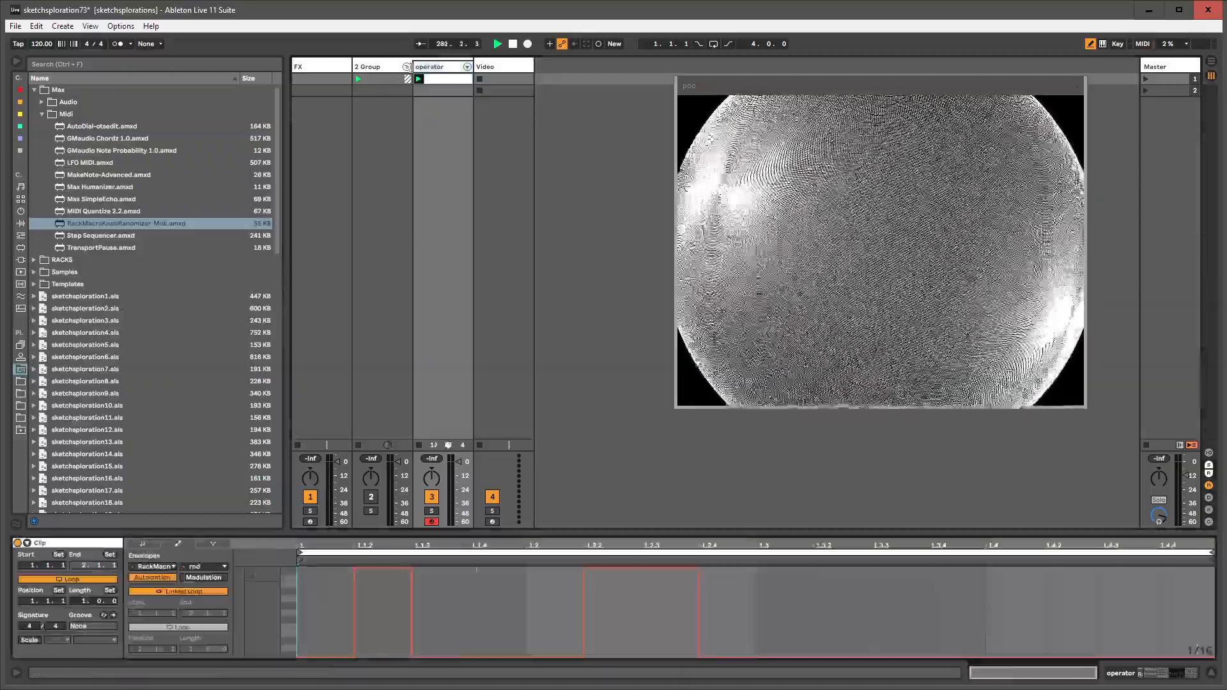
pyautogui.hotkey('shift', 'Tab')
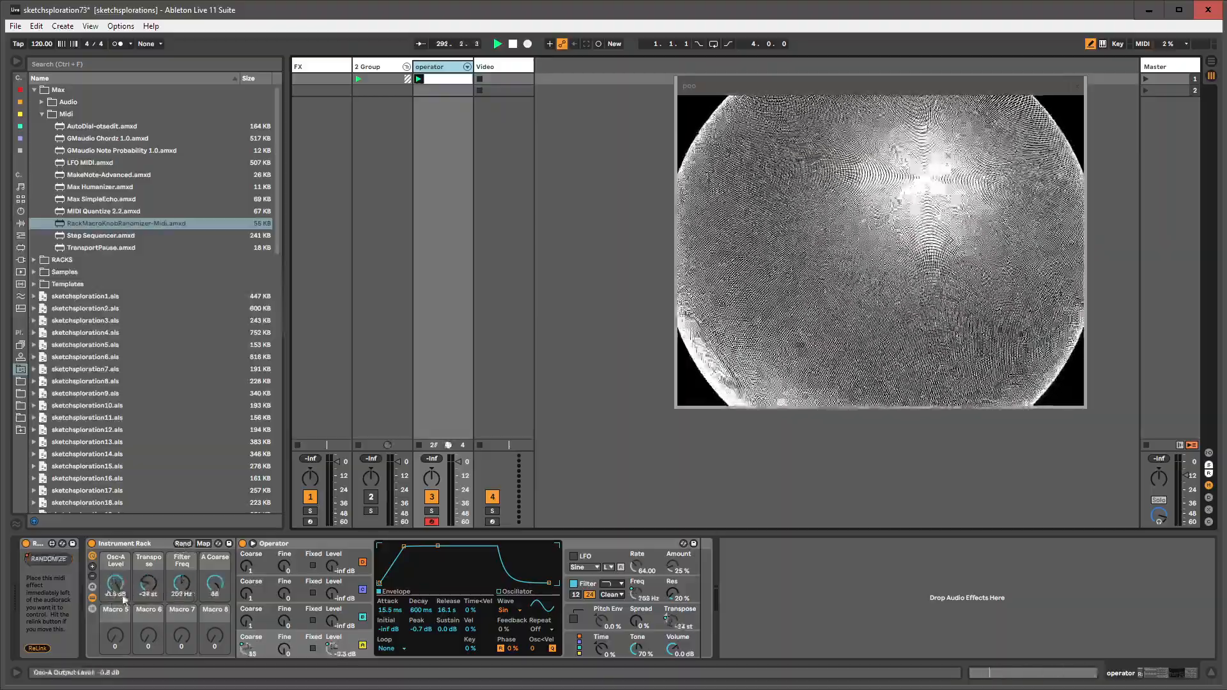
pyautogui.click(92, 609)
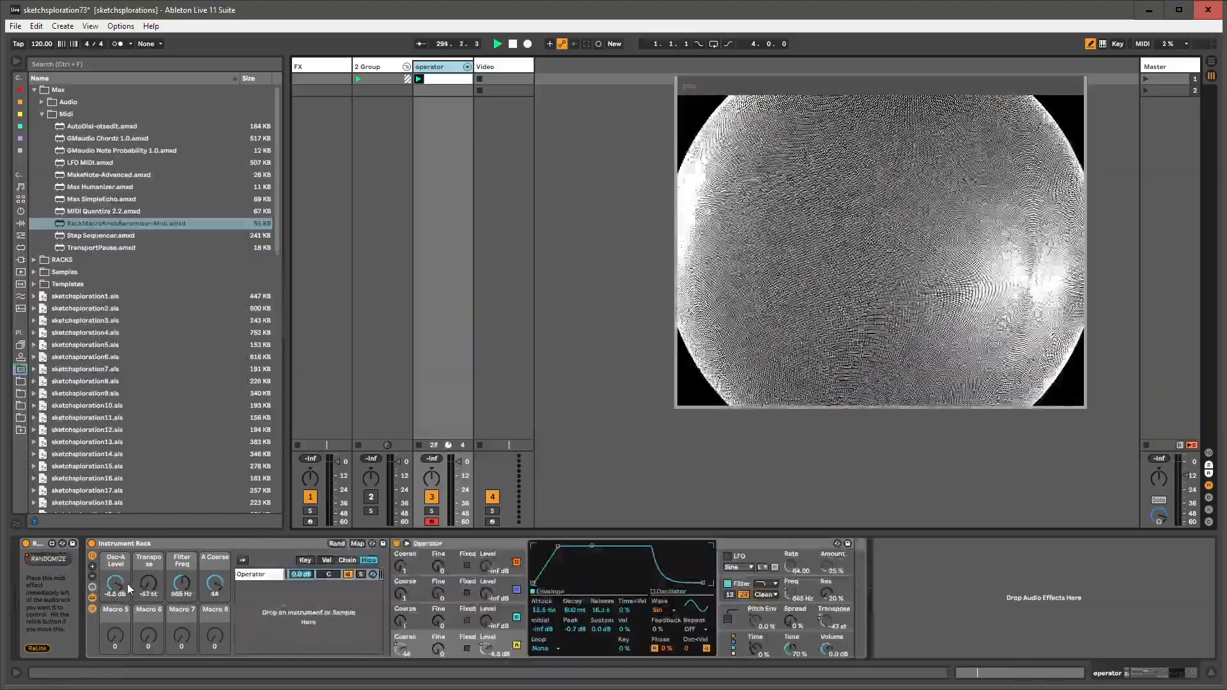
pyautogui.click(92, 609)
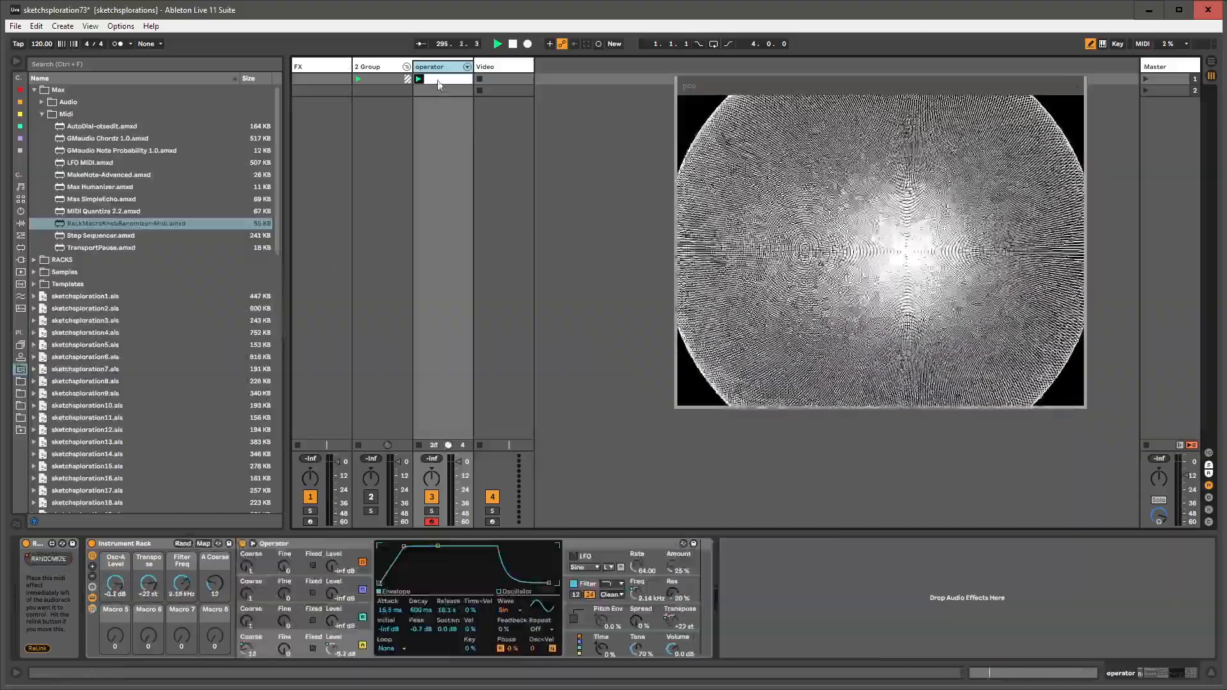
# - Draw sixteenth notes A3 at 1.1.1 and 1.1.4, G#3 at 1.2.4 and 1.3.2, A#3 at 1.4, B3 at 1.4.4, and fold the note editor
pyautogui.click(438, 82)
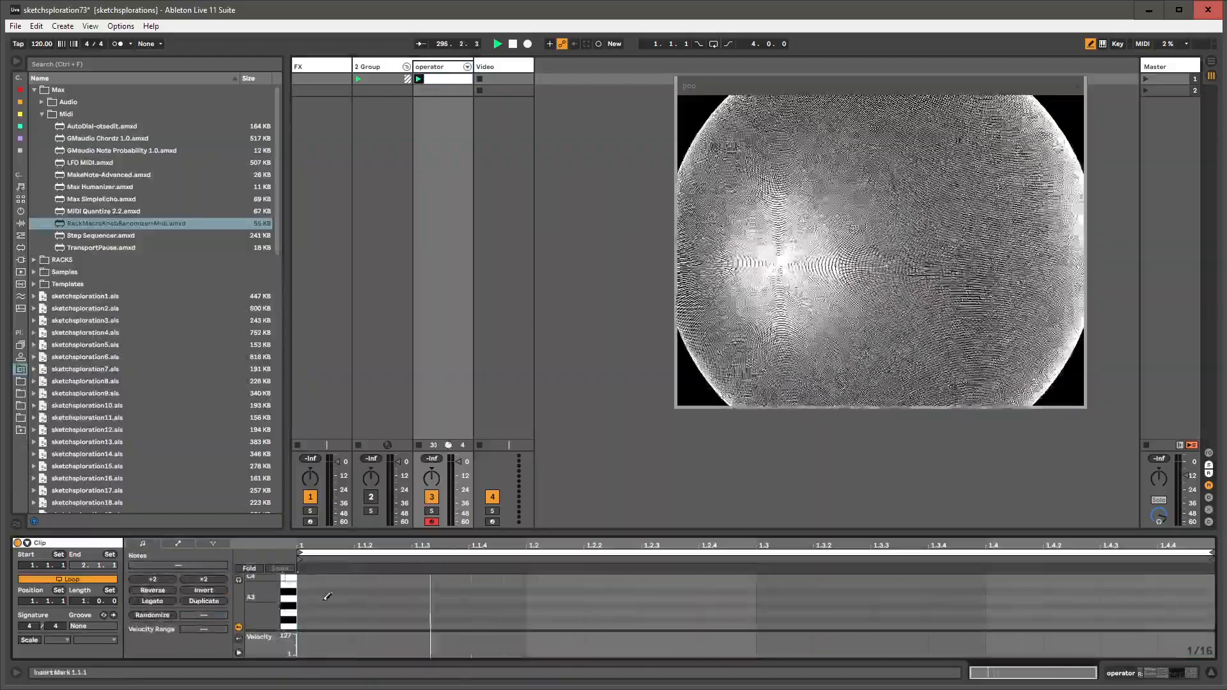
pyautogui.click(328, 596)
pyautogui.click(504, 599)
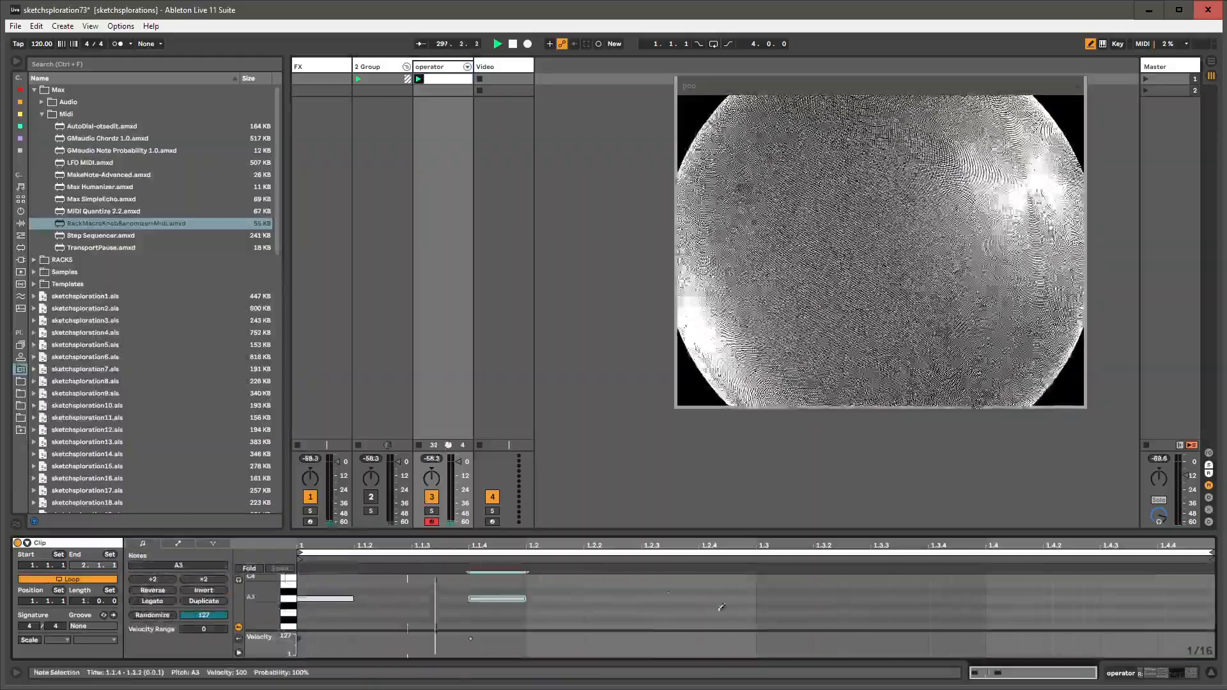
pyautogui.click(727, 605)
pyautogui.click(841, 606)
pyautogui.click(1014, 591)
pyautogui.click(1186, 584)
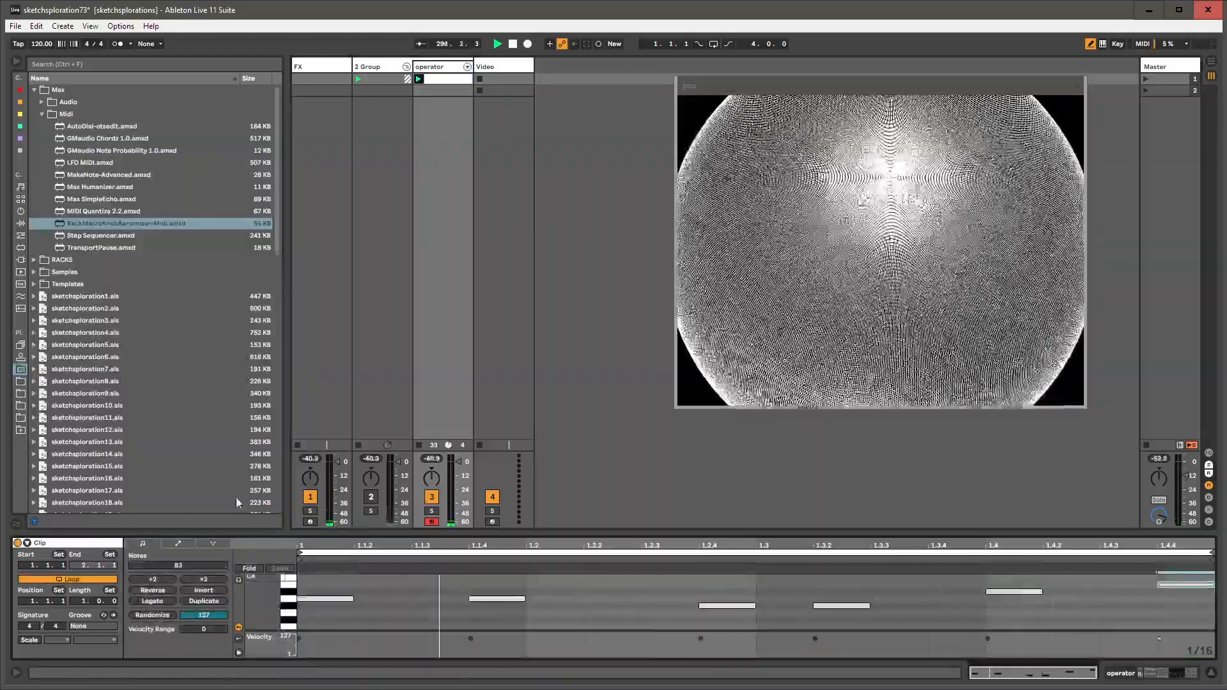
pyautogui.click(249, 569)
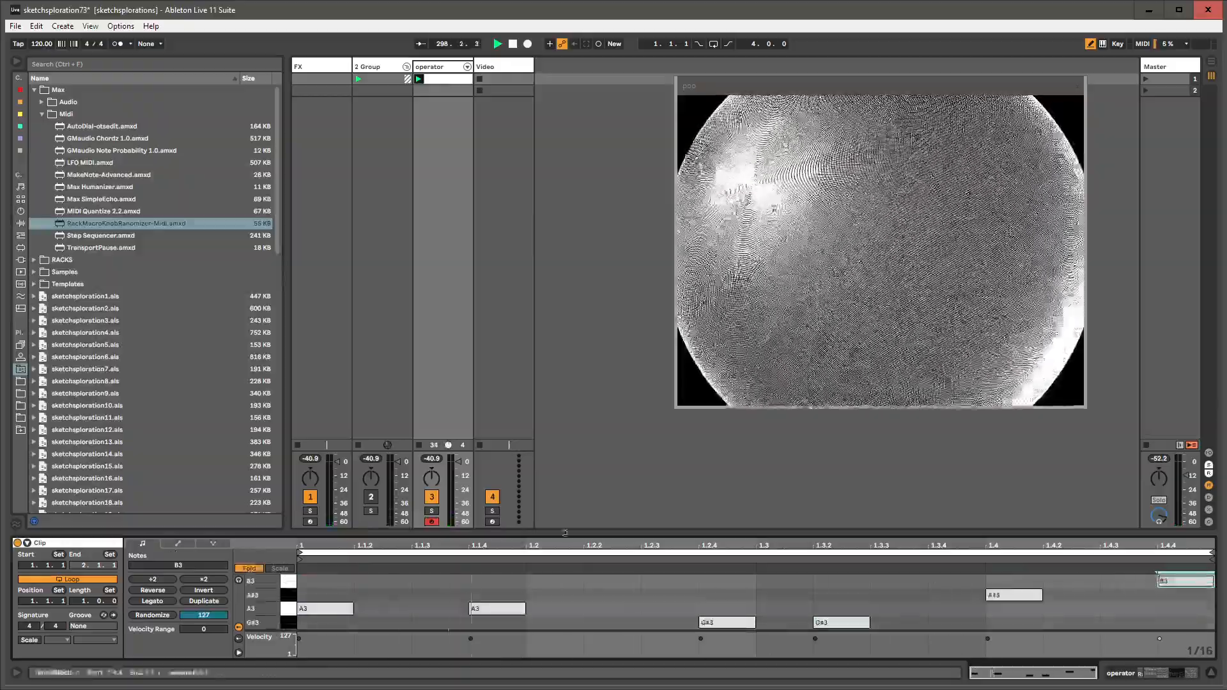
# - Extend the clip's loop length to 1.0.2, add an A3 note in the added section, and return to the track's devices
pyautogui.moveTo(1209, 550); pyautogui.dragTo(1221, 553)
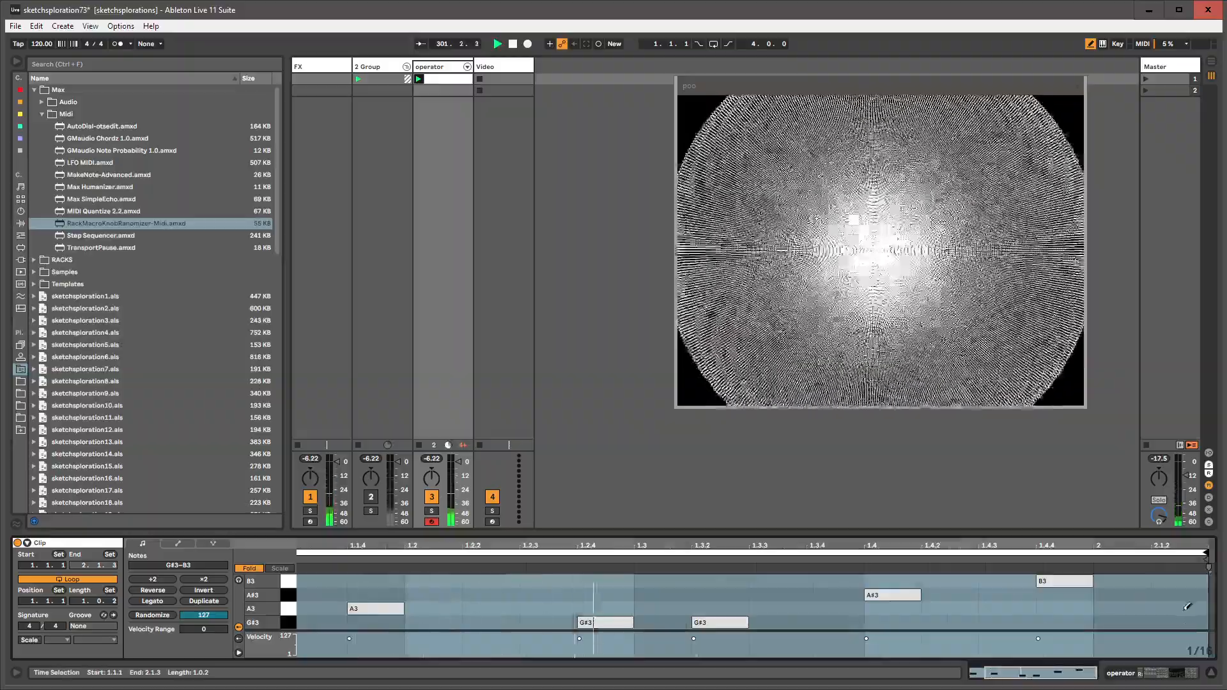
pyautogui.click(1179, 608)
pyautogui.click(438, 68)
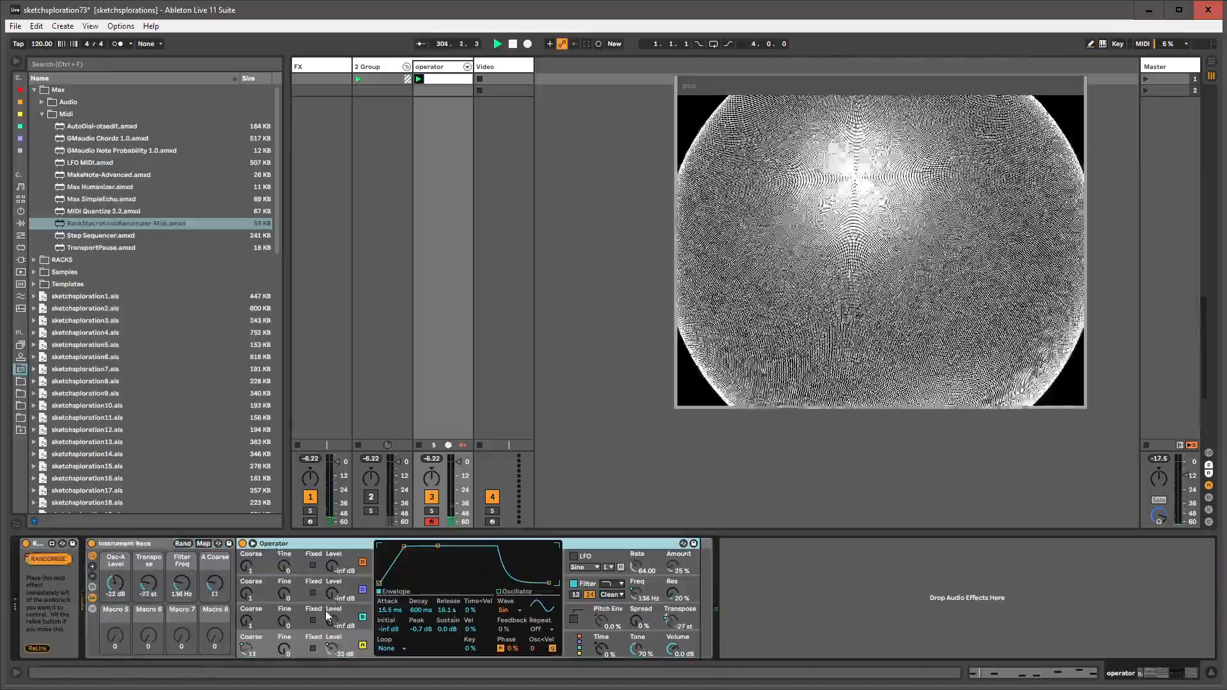
# - Map Operator's oscillator B level to Macro 5 and its pitch envelope amount to Macro 6
pyautogui.click(204, 545)
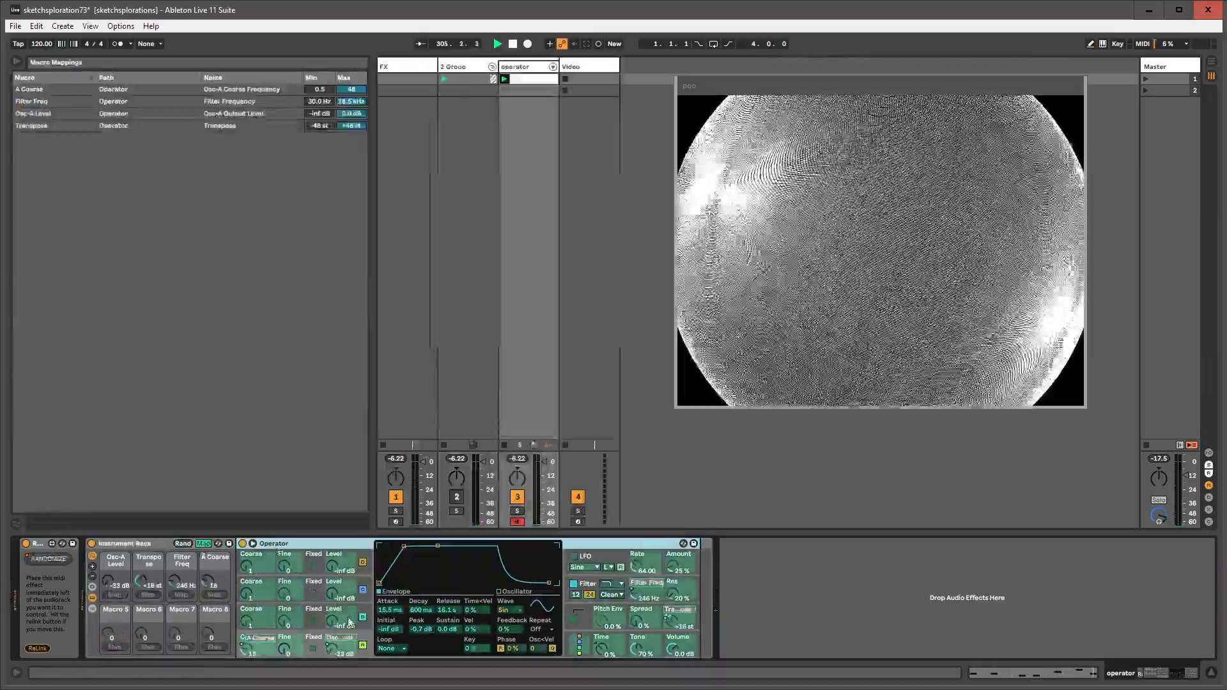
pyautogui.click(333, 620)
pyautogui.click(115, 648)
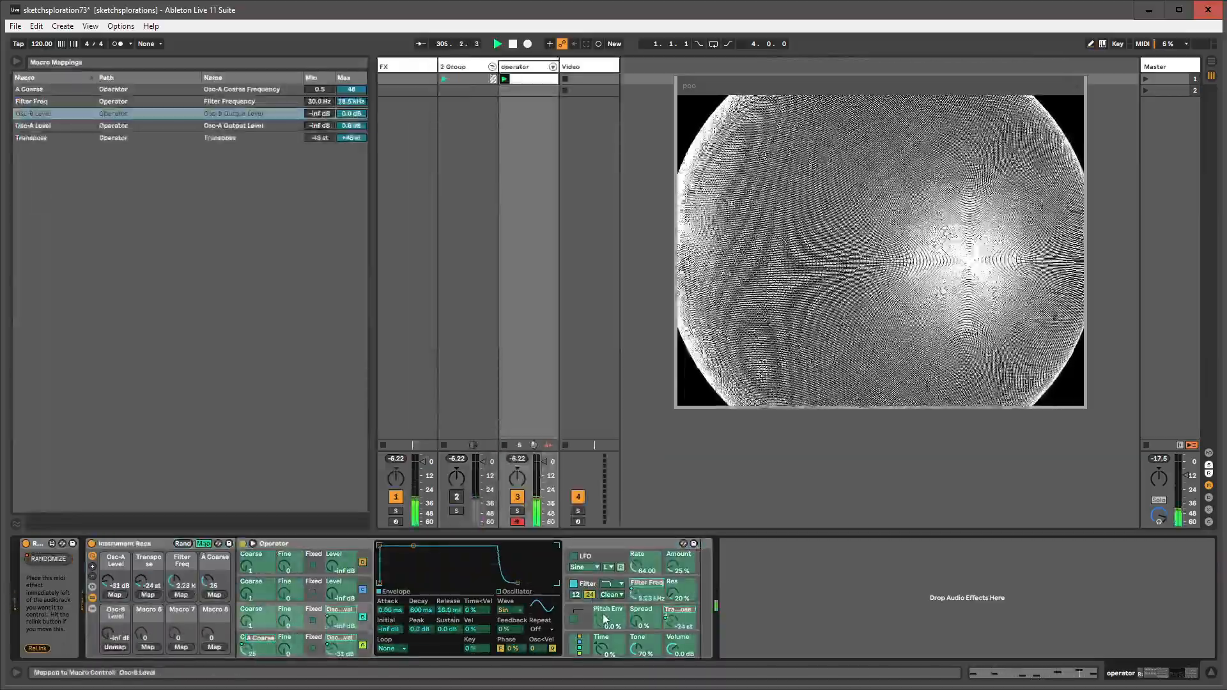
pyautogui.click(603, 618)
pyautogui.click(152, 648)
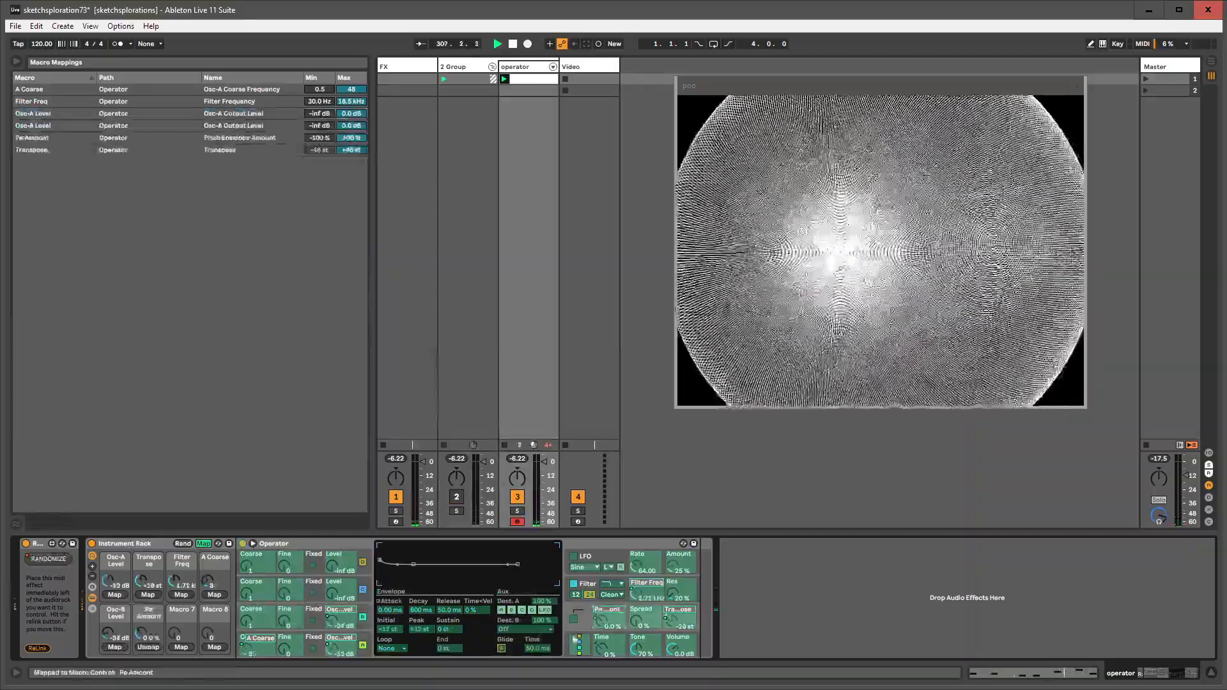
pyautogui.click(314, 637)
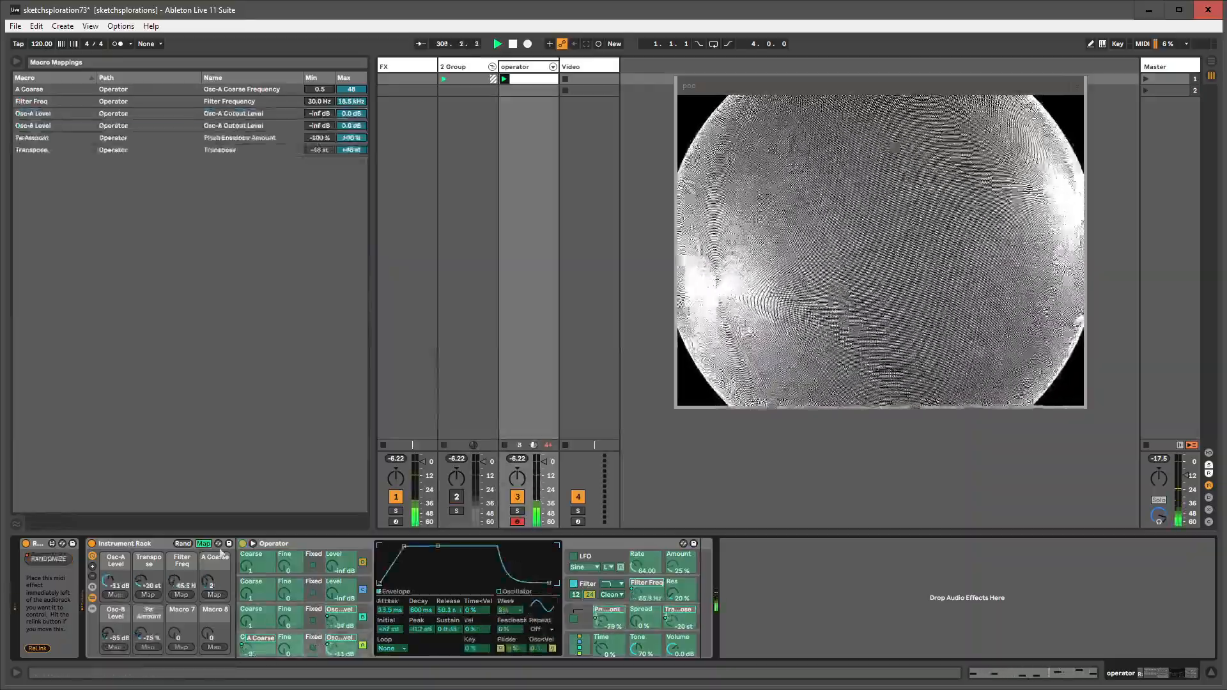
pyautogui.click(204, 544)
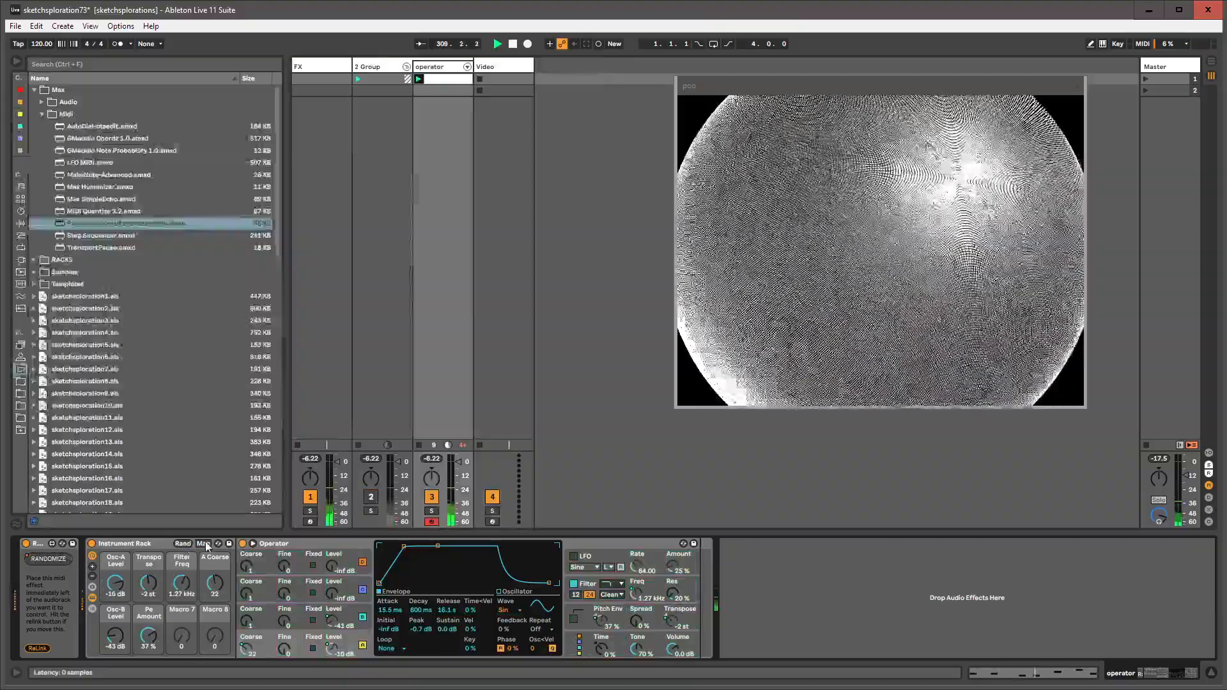
# - Map oscillator A's envelope attack to Macro 7 and its envelope release to Macro 8
pyautogui.click(205, 543)
pyautogui.click(395, 612)
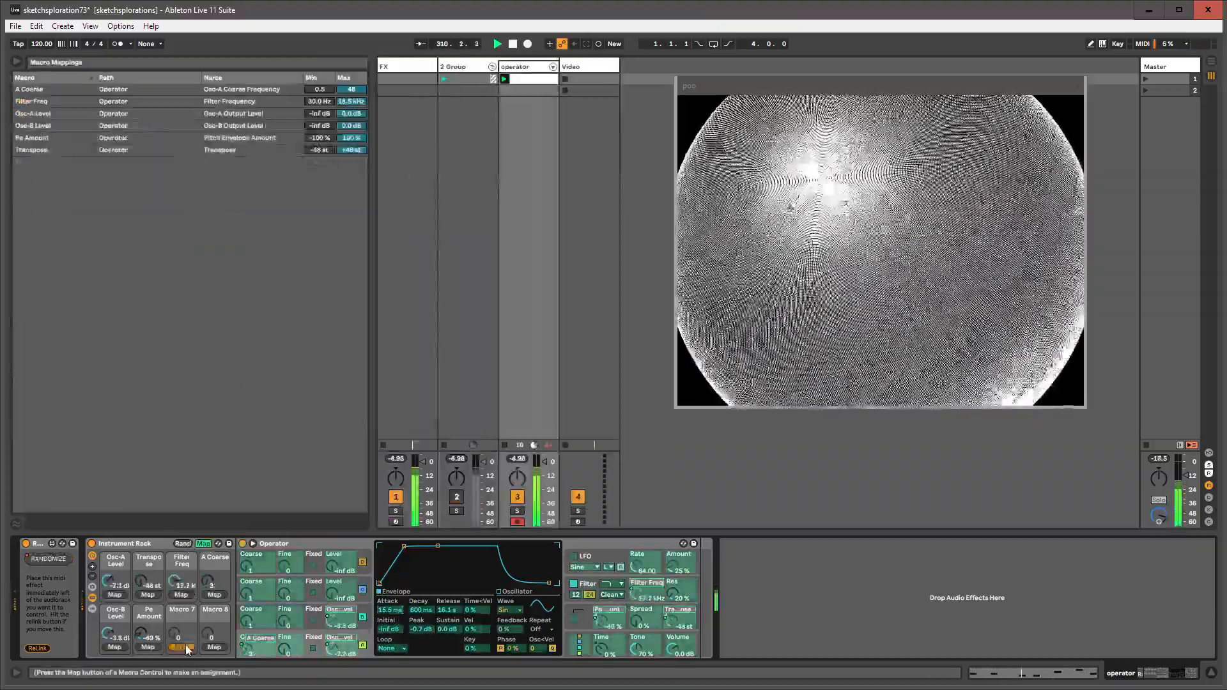
pyautogui.click(181, 648)
pyautogui.click(448, 610)
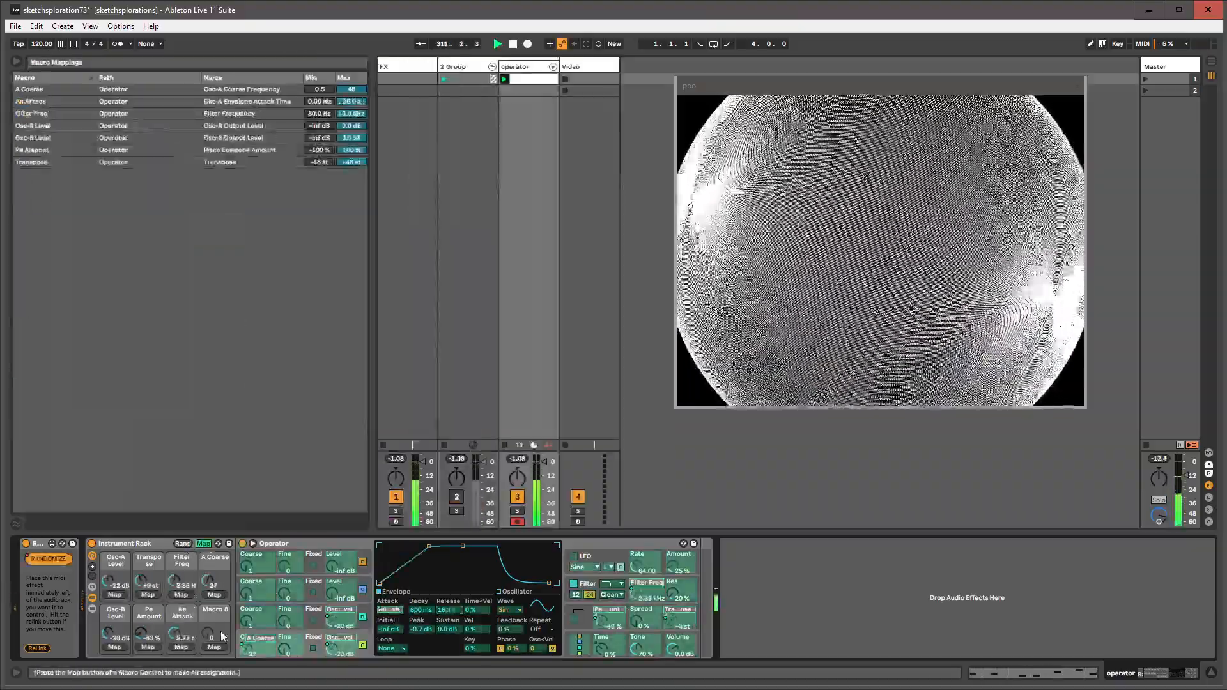
pyautogui.click(214, 647)
pyautogui.click(203, 544)
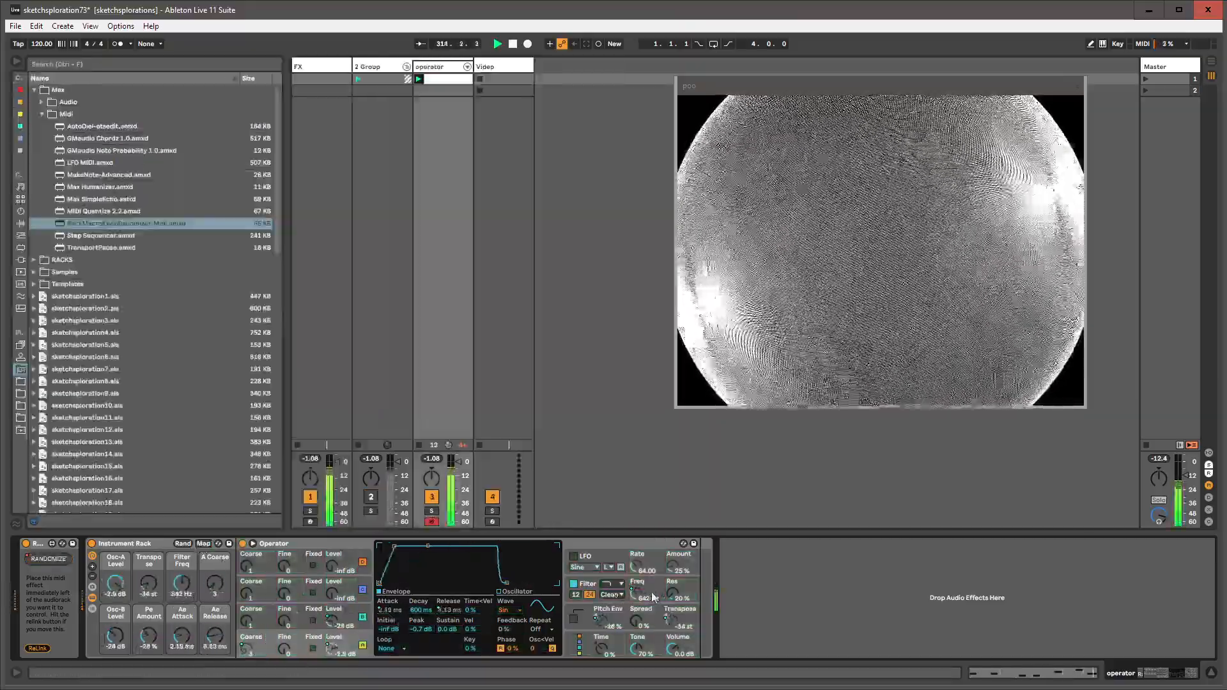
# - Raise the Operator filter's resonance to 114% and display oscillator A's settings again
pyautogui.moveTo(673, 594); pyautogui.dragTo(673, 588)
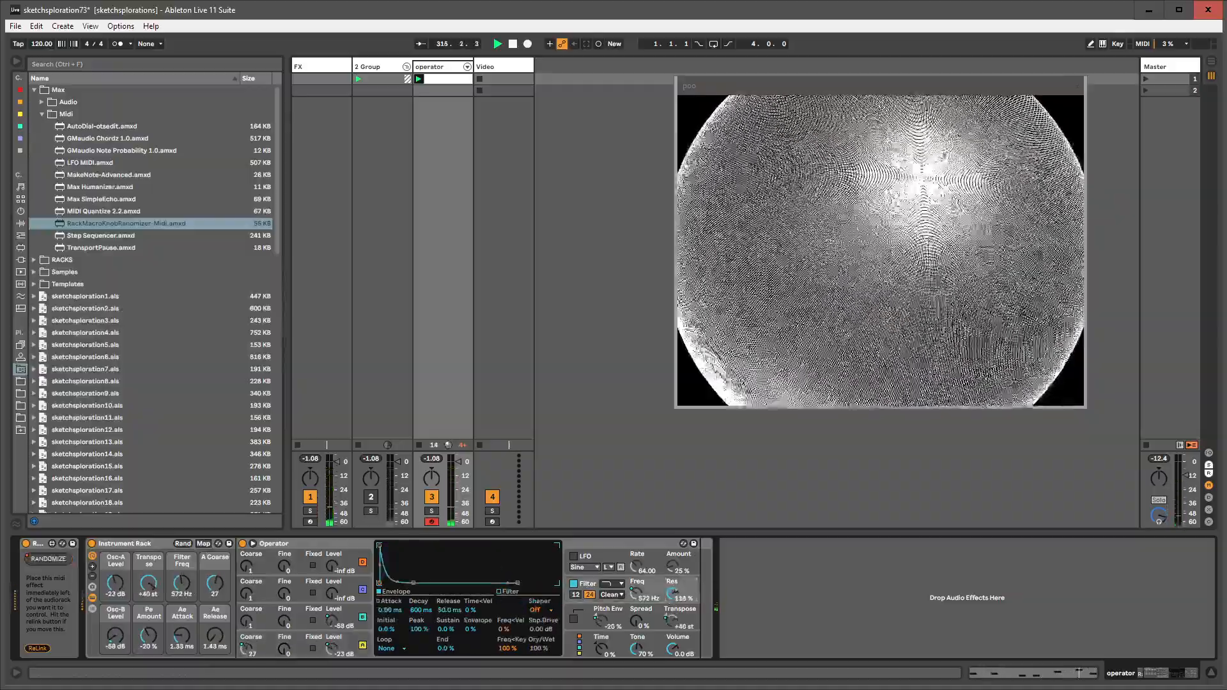
pyautogui.click(356, 637)
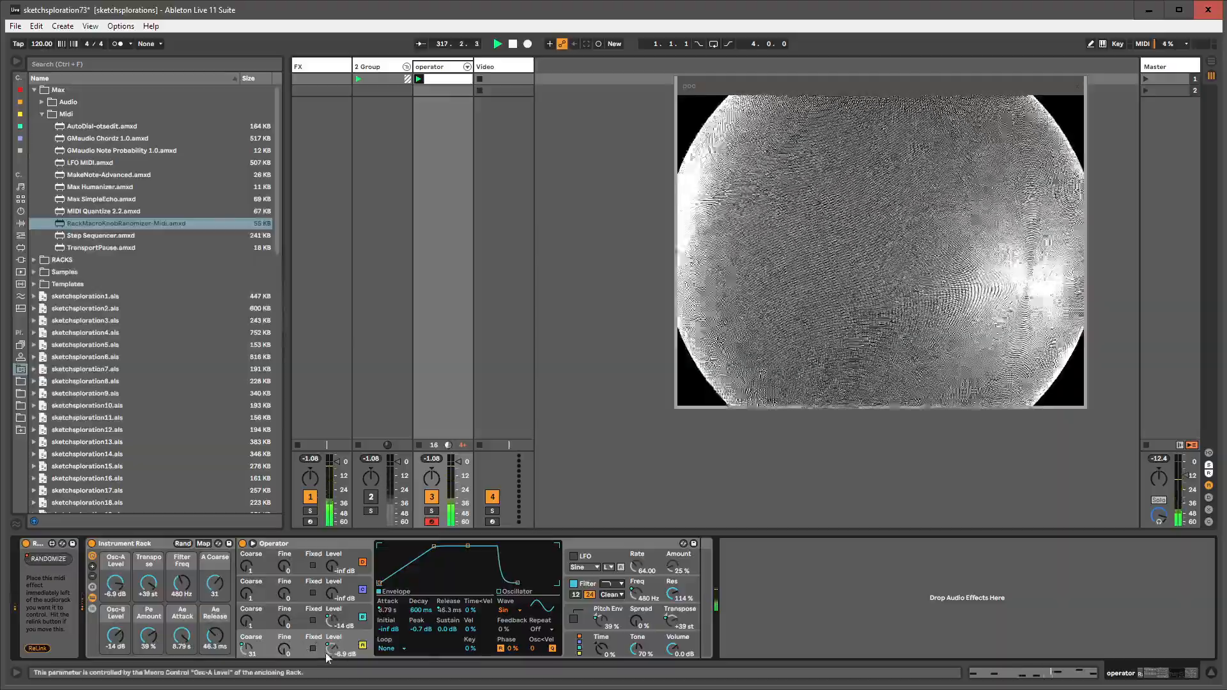
# - Remove oscillator A's level mapping from Macro 1 and map oscillator A's wave to that macro instead
pyautogui.click(203, 544)
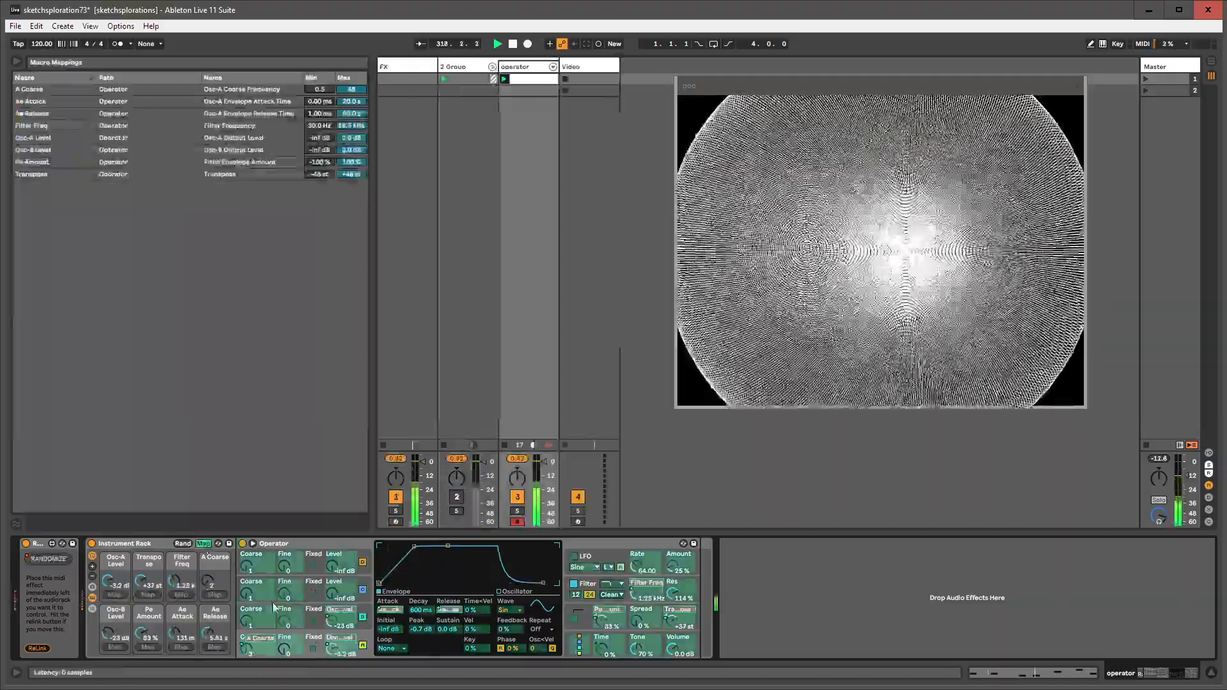
pyautogui.click(336, 648)
pyautogui.press('Delete')
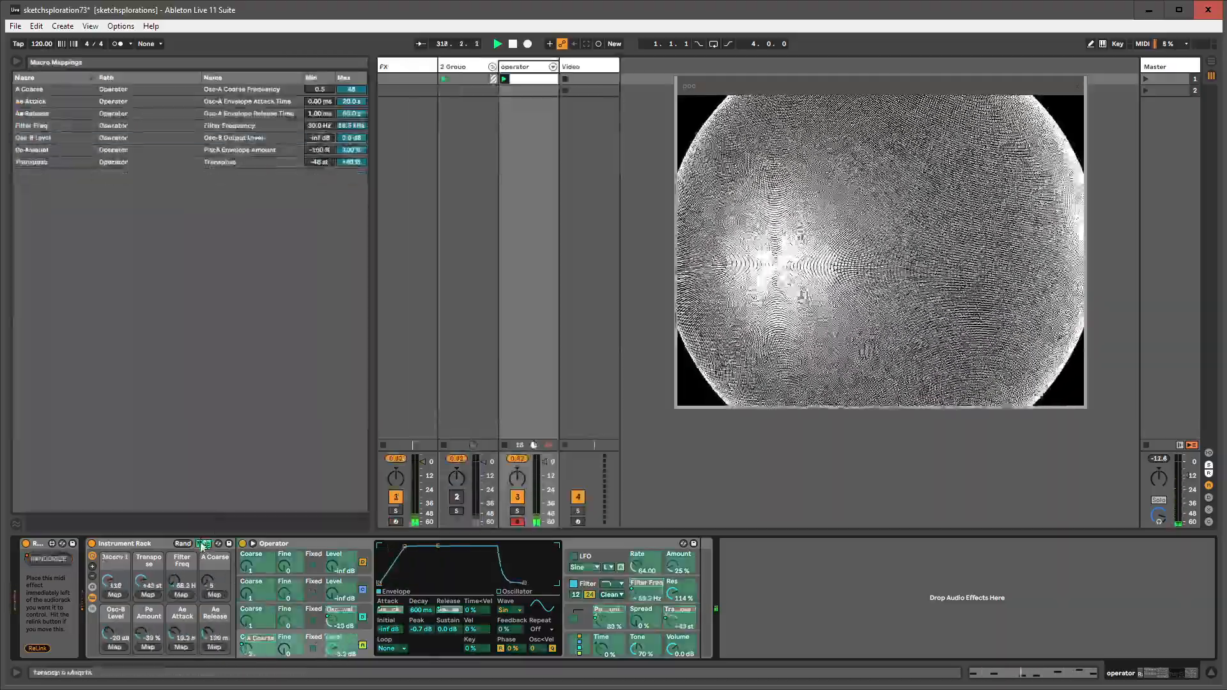
pyautogui.click(203, 544)
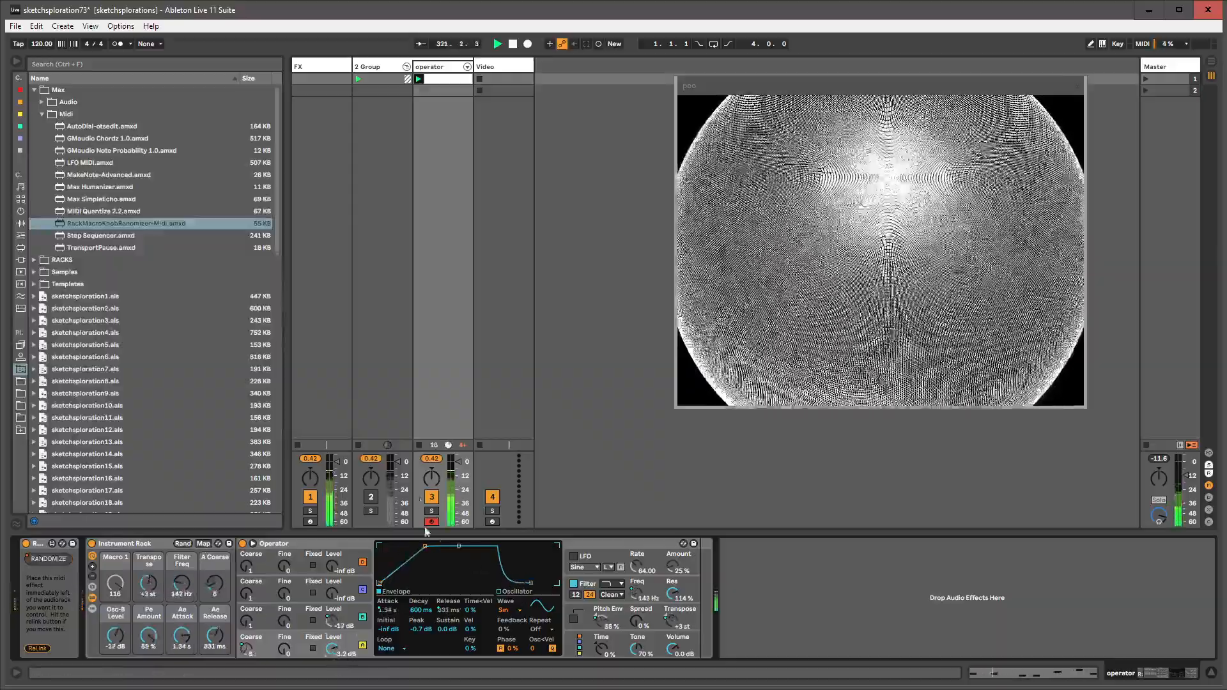
pyautogui.click(204, 544)
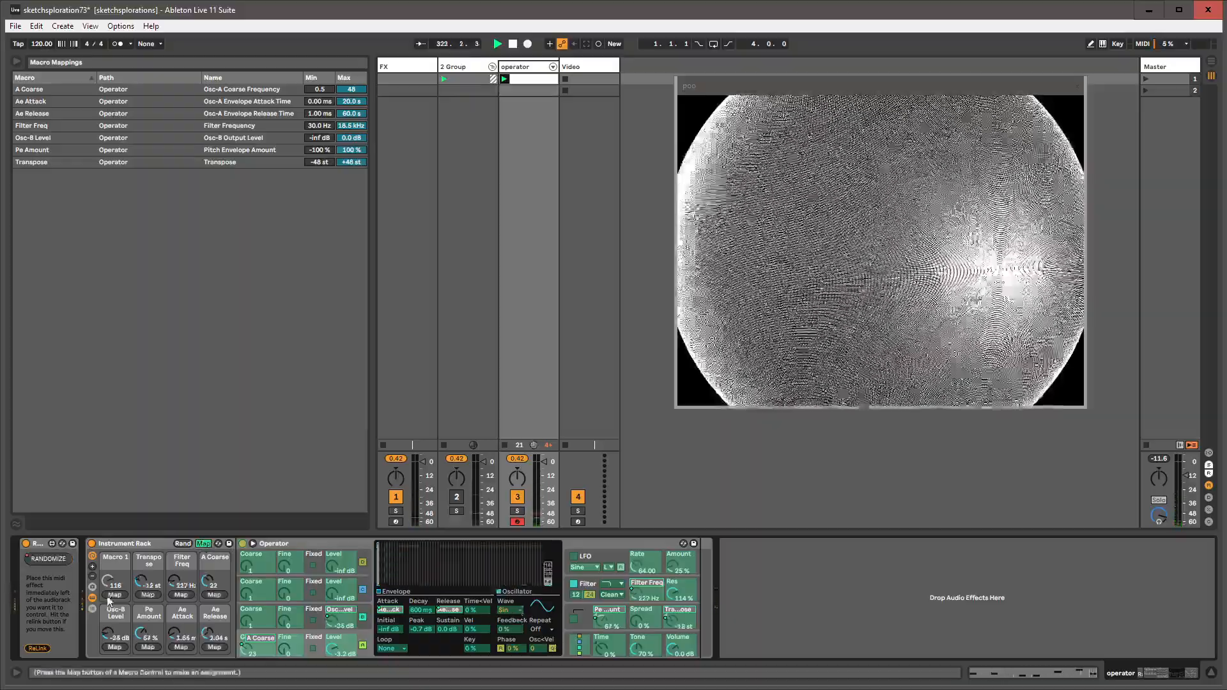
pyautogui.click(202, 543)
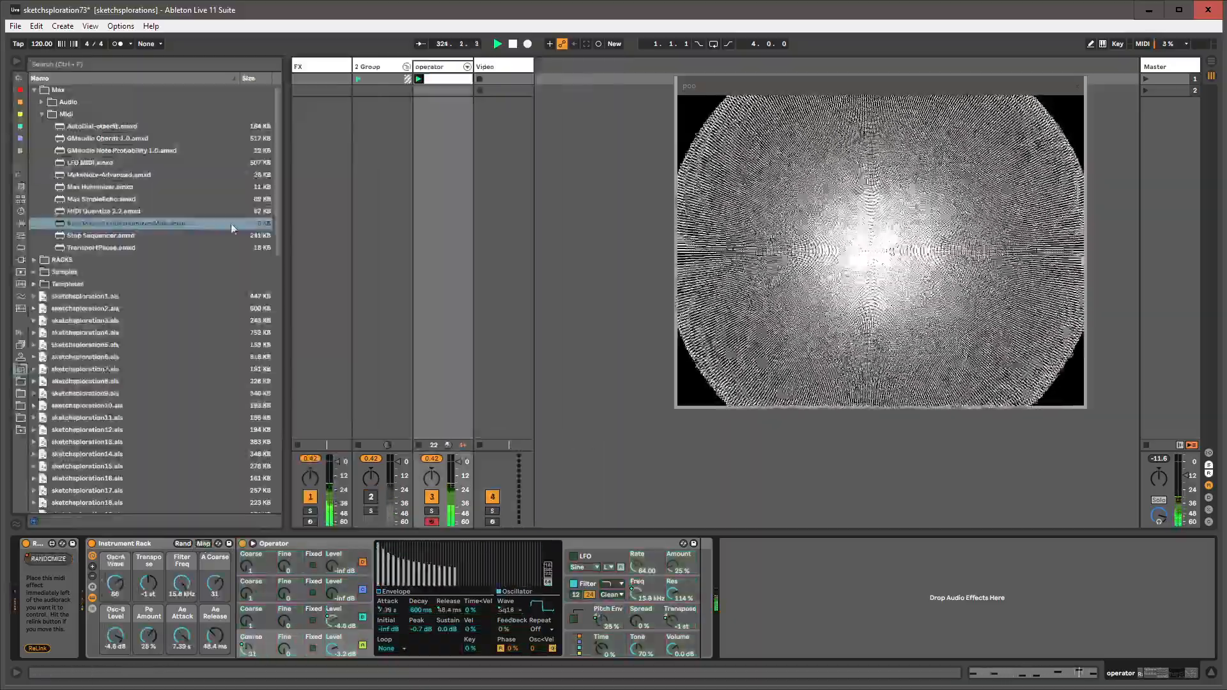
# - Search the browser for "graindelay", load the GrainDelay rack after the Operator rack, and unfold its inner container rack
pyautogui.click(42, 114)
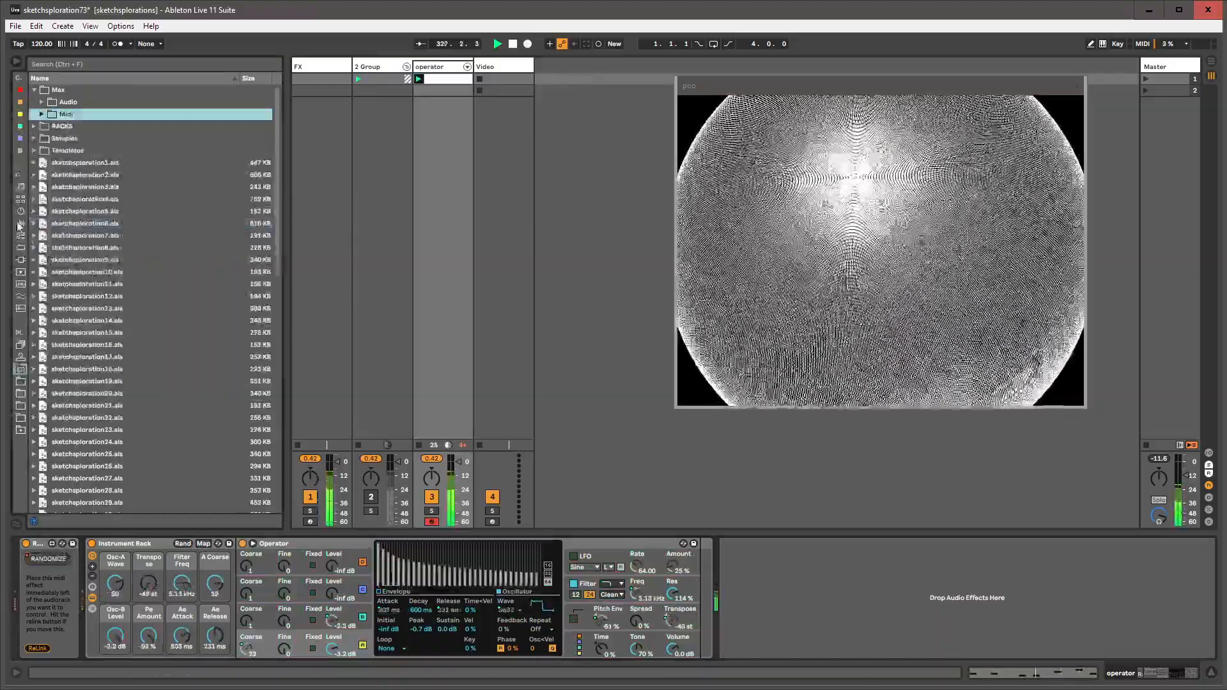
pyautogui.click(785, 573)
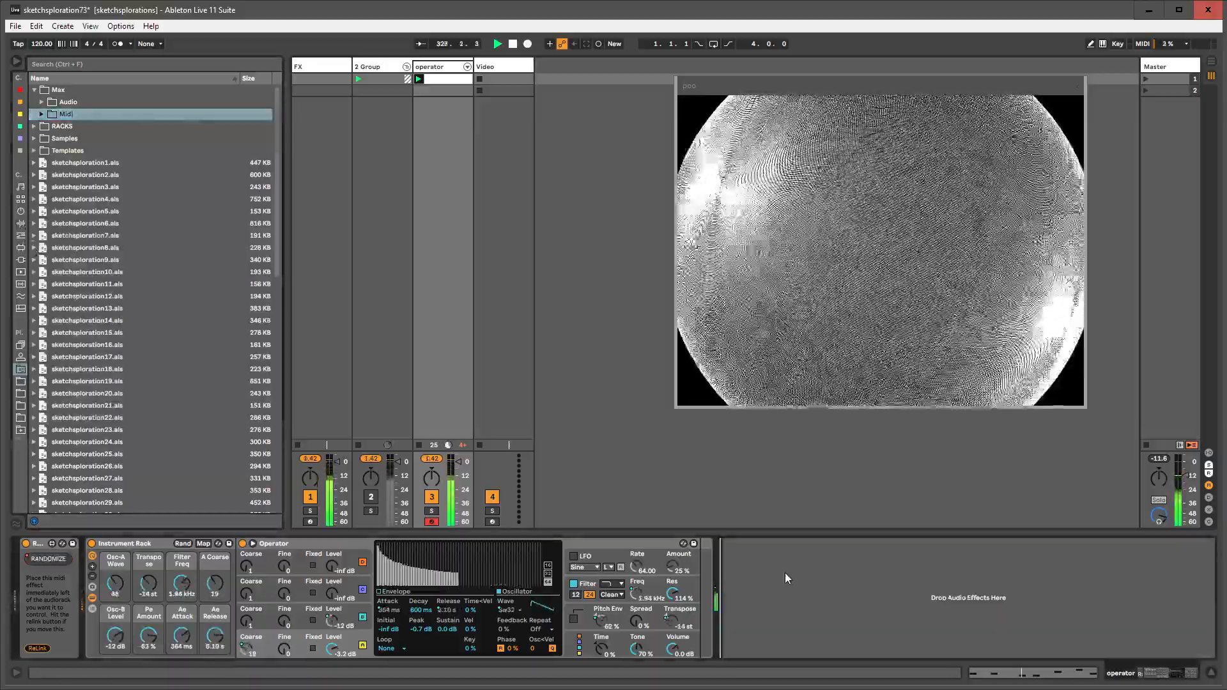
pyautogui.hotkey('ctrl', 'f')
pyautogui.write('graindelay')
pyautogui.press('End')
pyautogui.press('Return')
pyautogui.press('Escape')
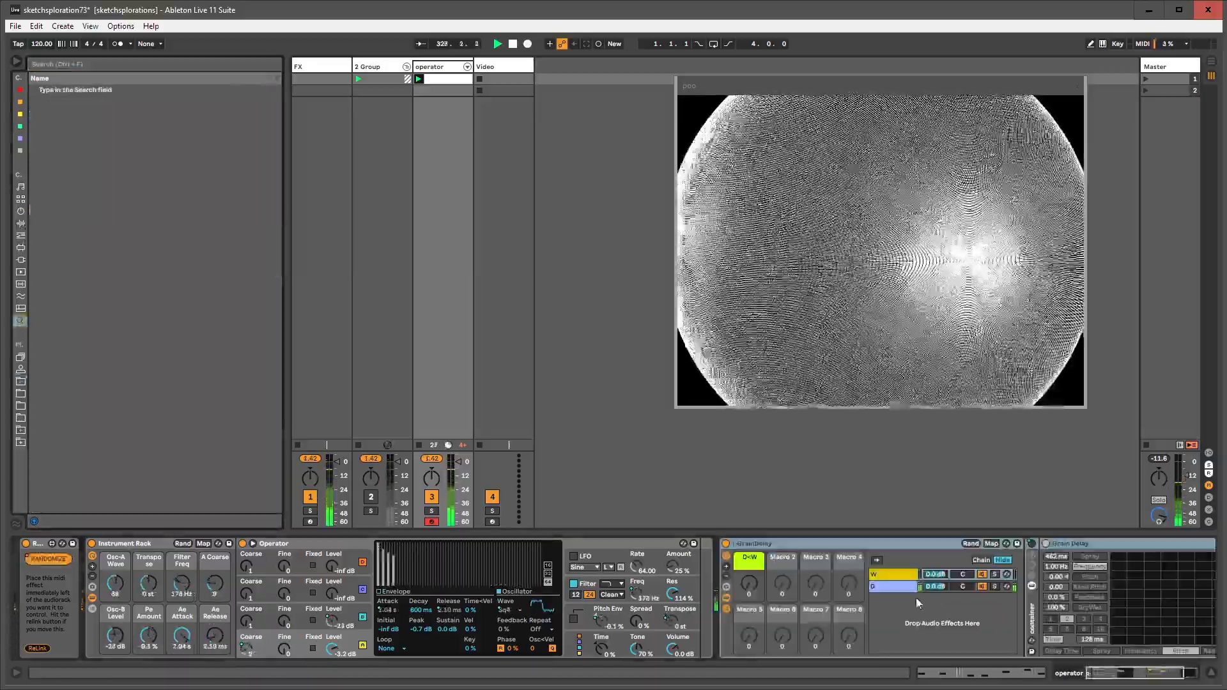
pyautogui.click(1093, 676)
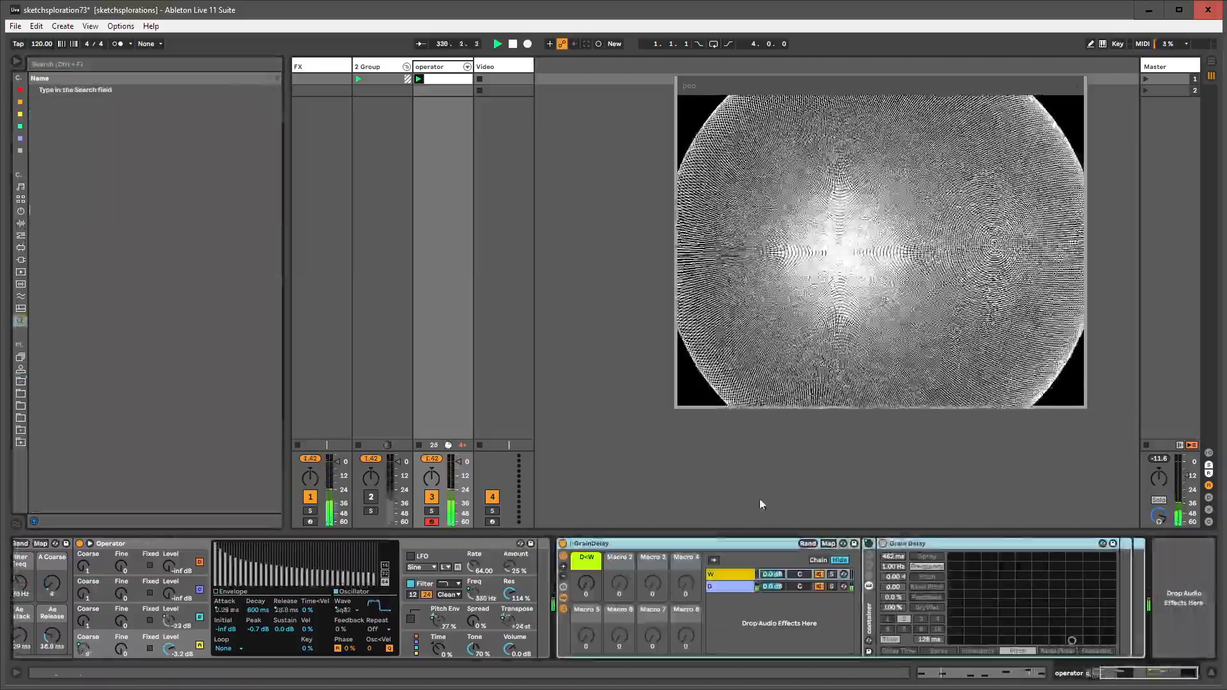
pyautogui.click(867, 556)
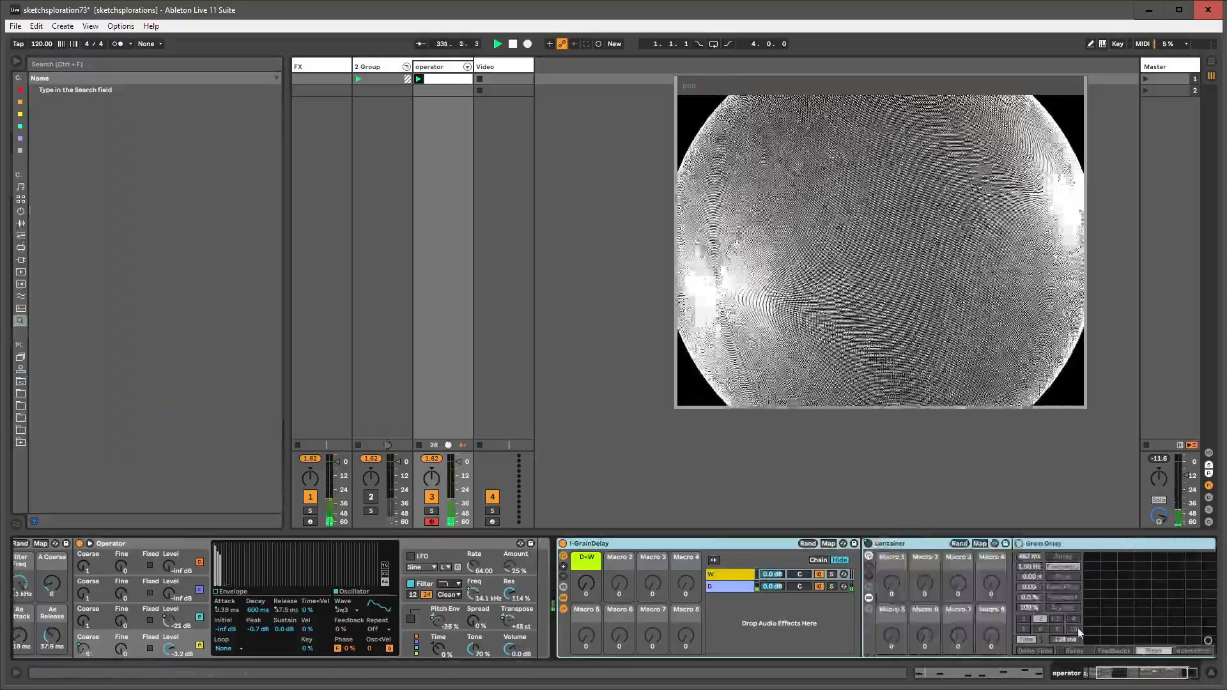
# - Map Grain Delay's Pitch, Spray, Frequency and Random Pitch to Macros 1 to 4 of the container rack
pyautogui.click(1126, 676)
pyautogui.click(844, 543)
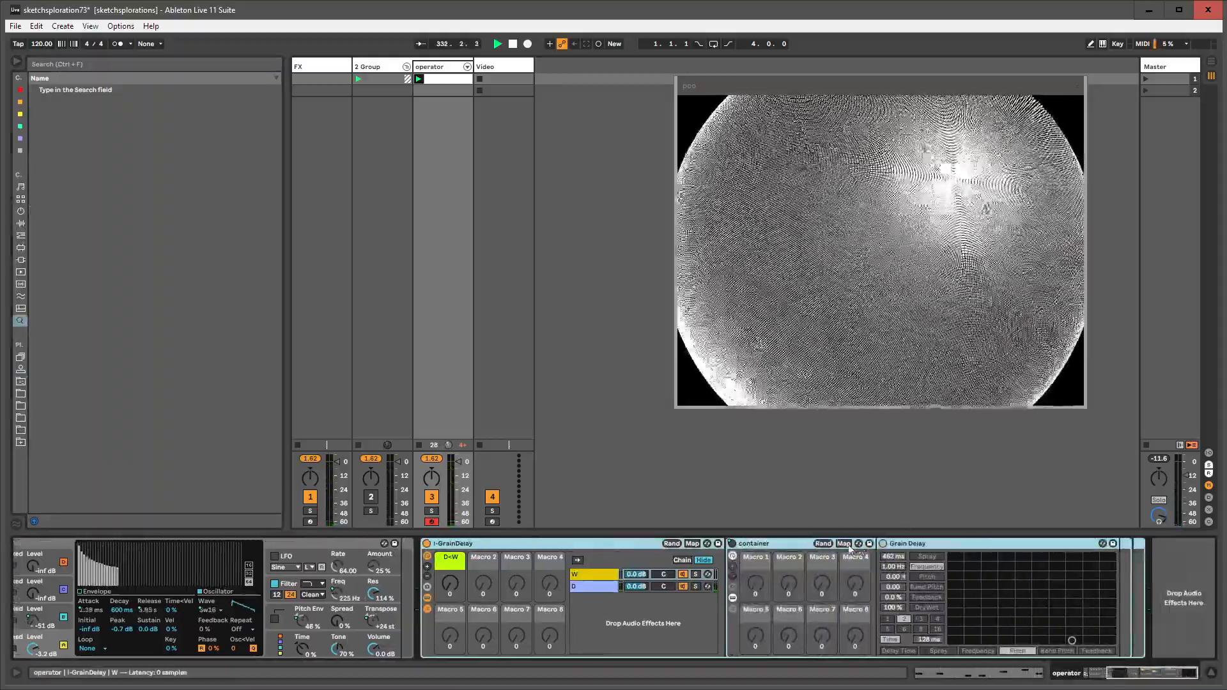
pyautogui.click(883, 543)
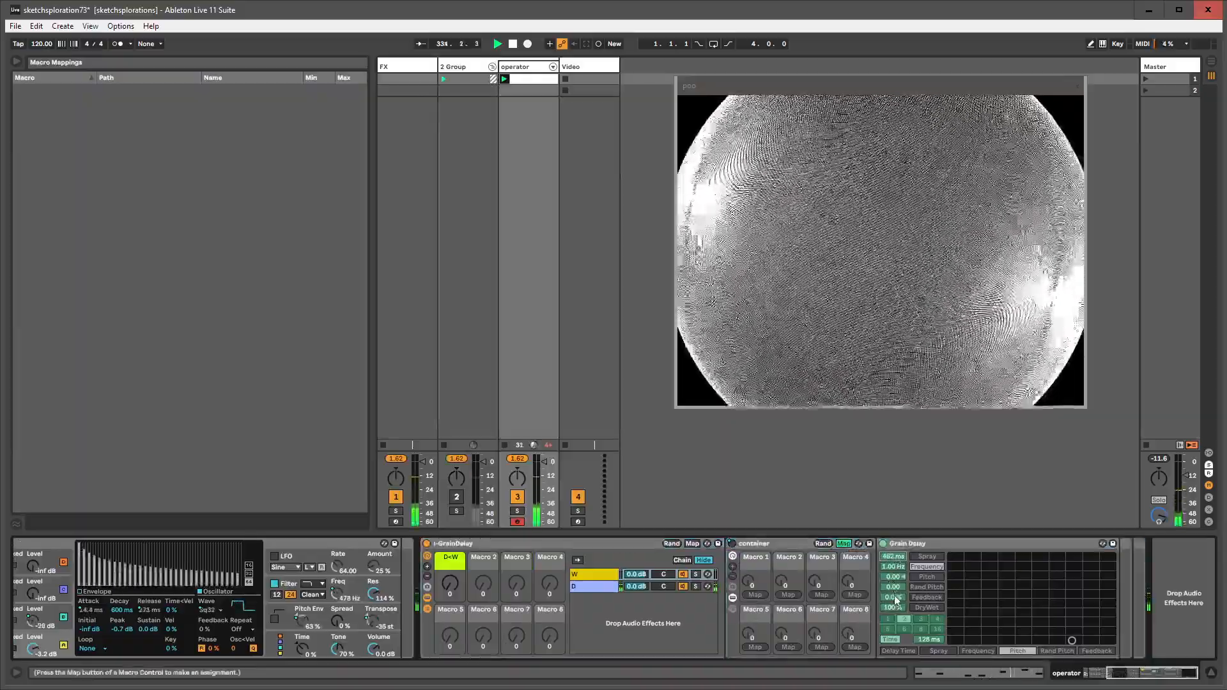
pyautogui.click(755, 594)
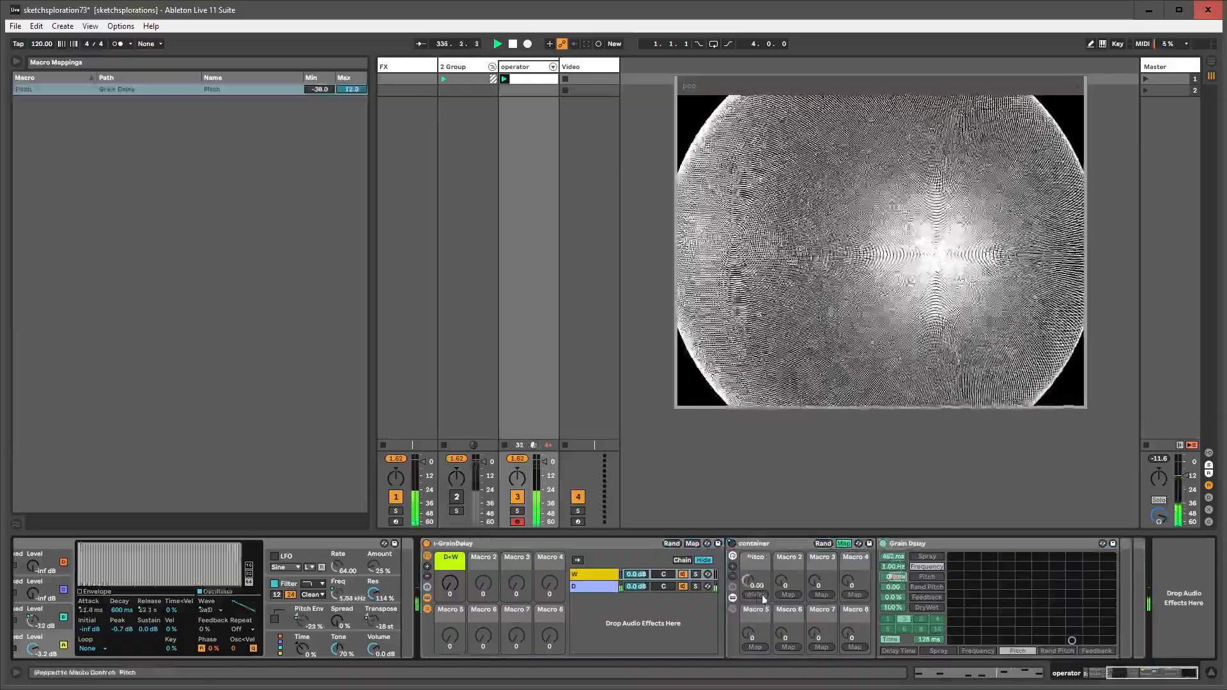
pyautogui.click(893, 577)
pyautogui.click(898, 557)
pyautogui.click(788, 595)
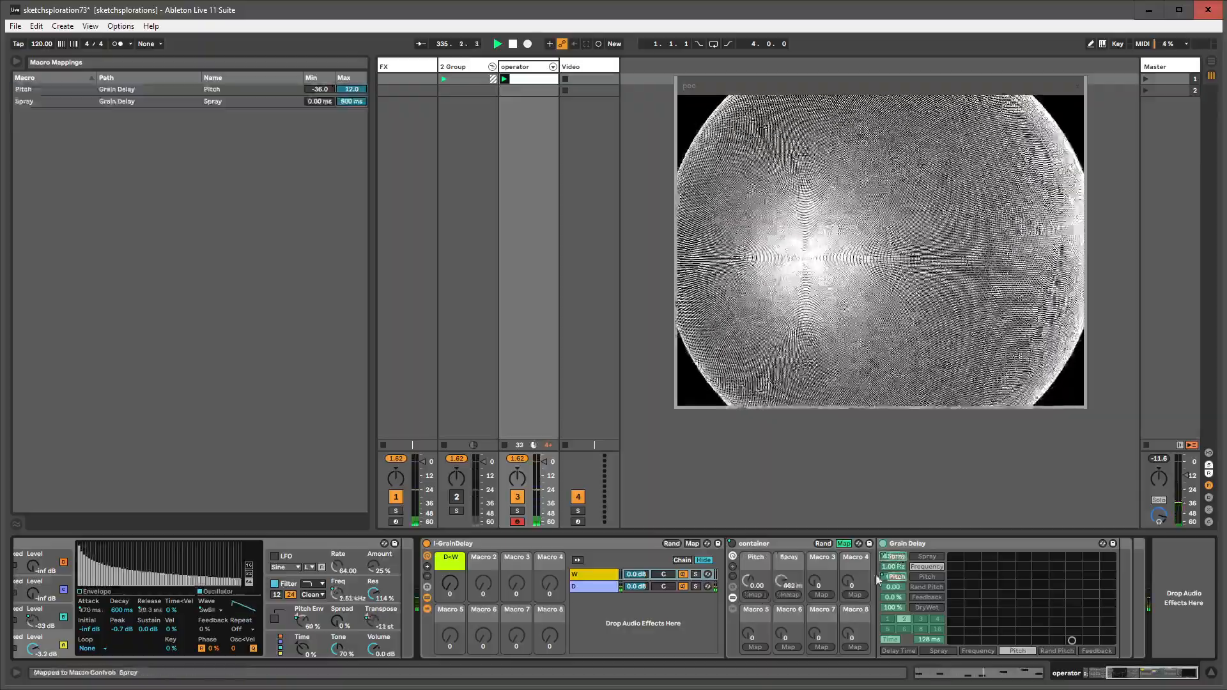
pyautogui.click(894, 566)
pyautogui.click(821, 594)
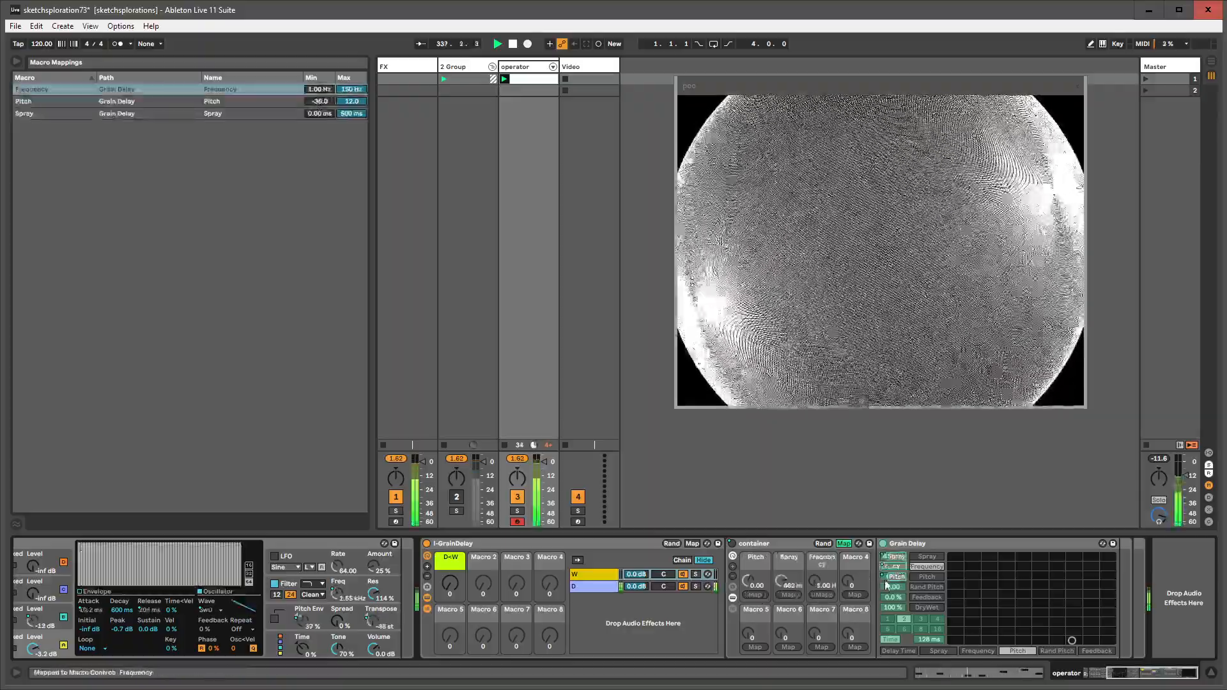
pyautogui.click(894, 586)
pyautogui.click(856, 595)
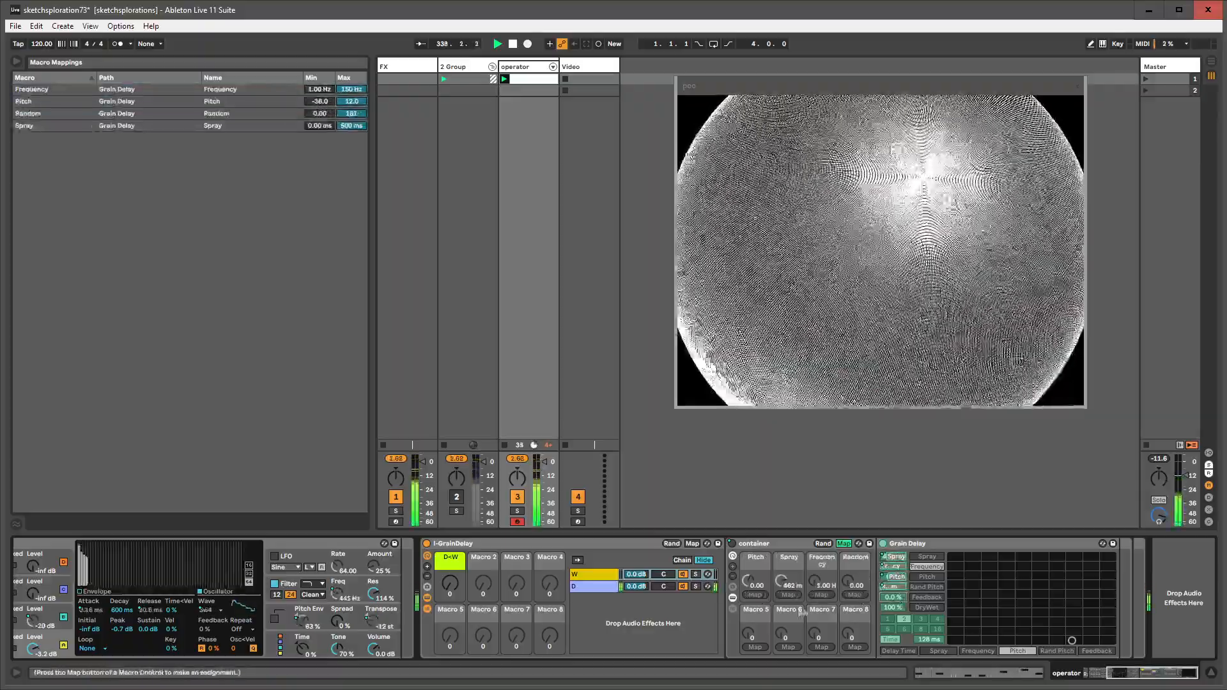
# - Map Grain Delay's Feedback, Delay Mode, Beat Delay and Time Delay to Macros 5 to 8 of the container rack
pyautogui.click(748, 647)
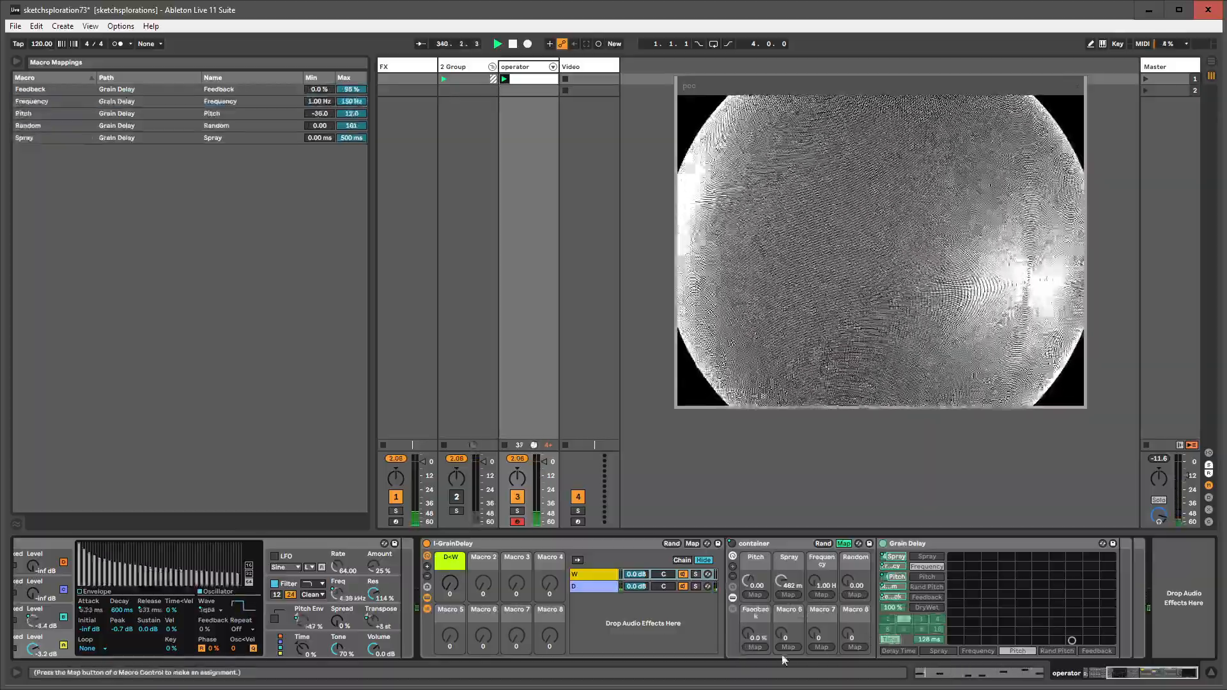
pyautogui.click(790, 648)
pyautogui.click(891, 624)
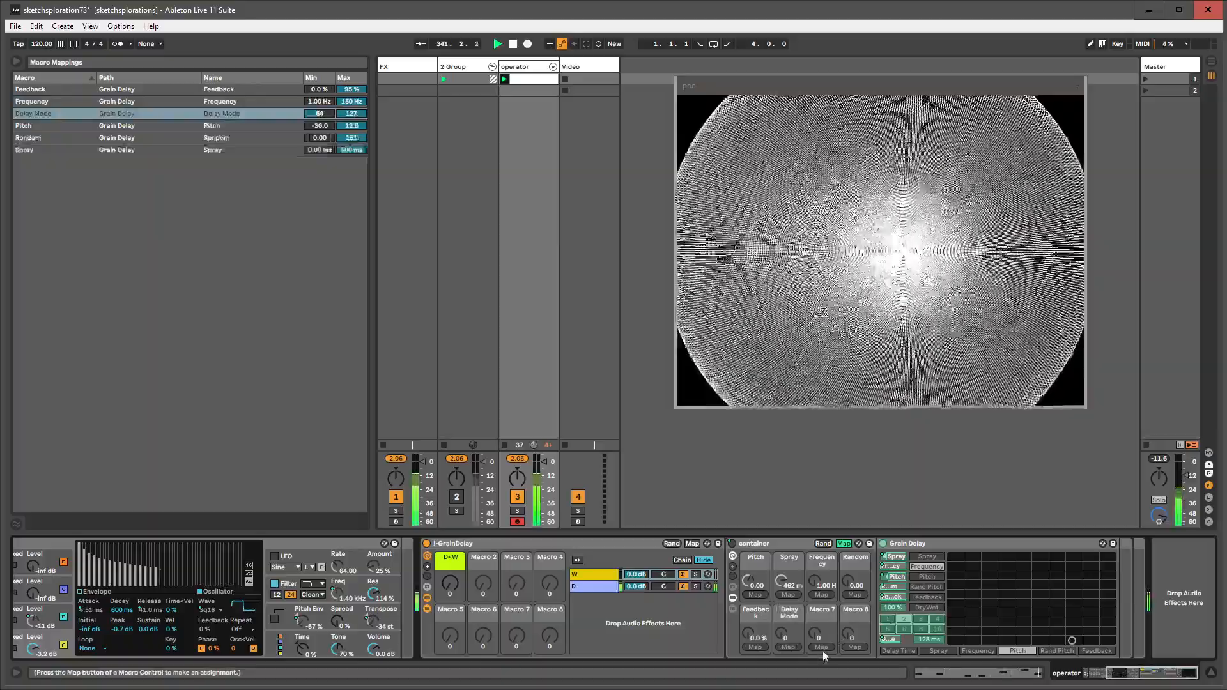
pyautogui.click(822, 648)
pyautogui.click(930, 639)
pyautogui.click(854, 648)
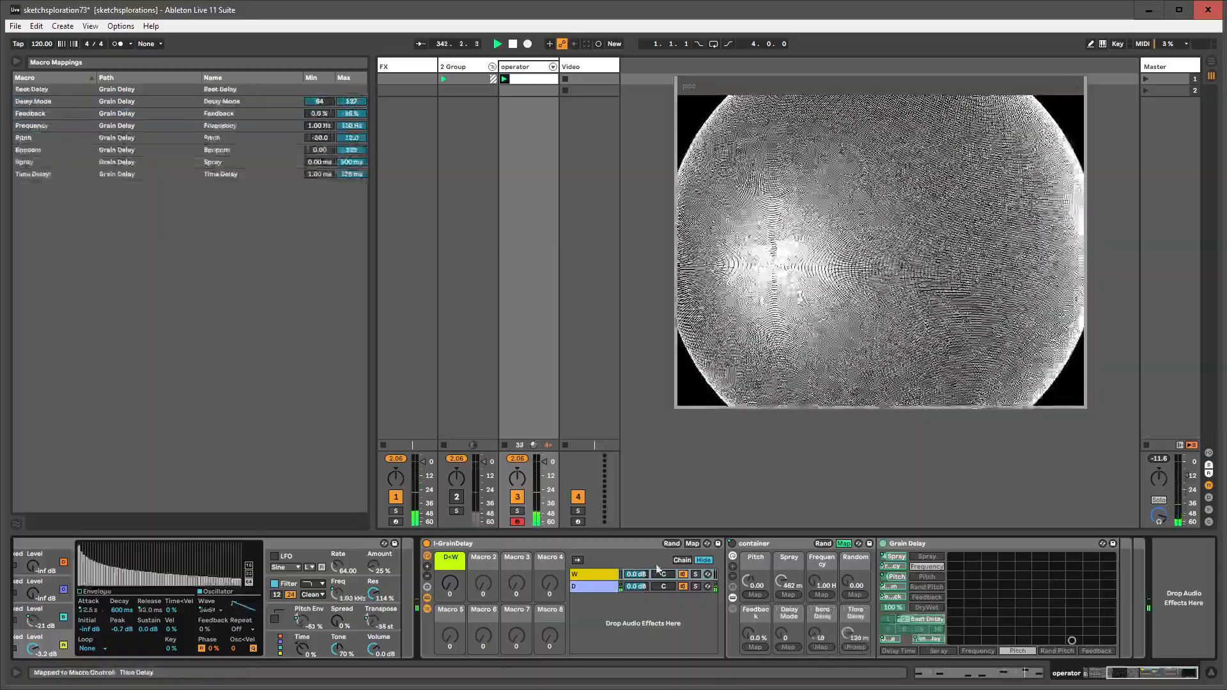
# - Map the container's Pitch, Spray, Frequency and Random macros to Macros 2 to 5 of the outer GrainDelay rack, expanding it to ten macros
pyautogui.click(692, 543)
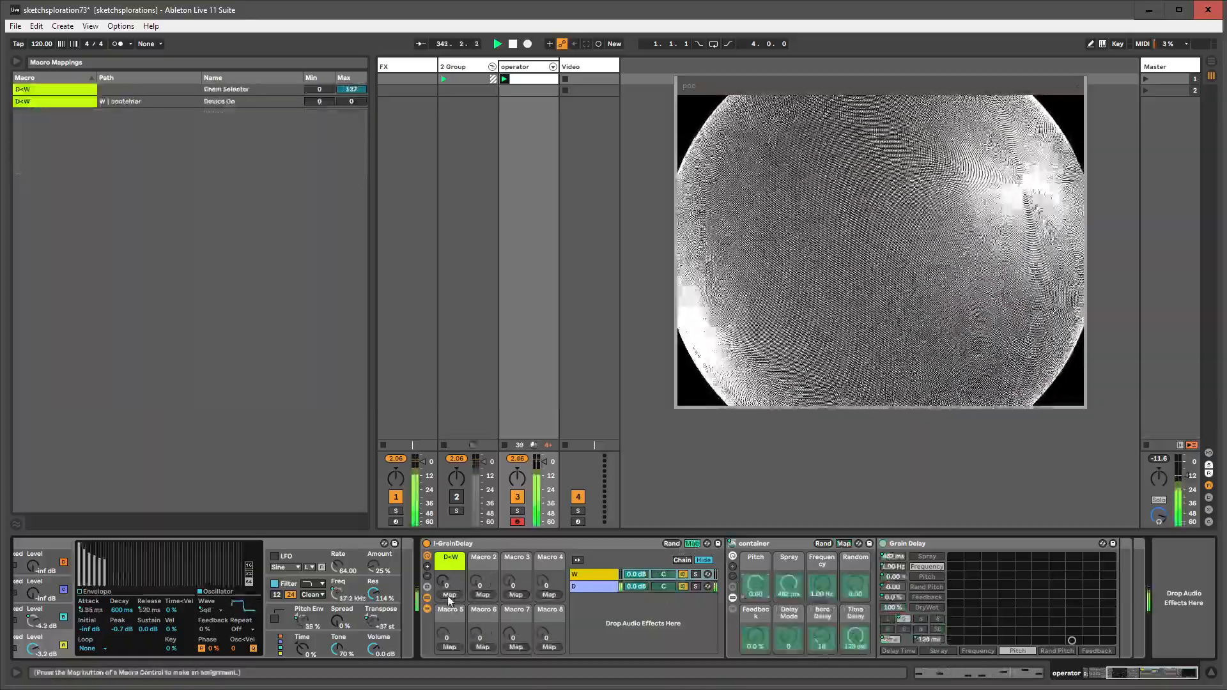
pyautogui.click(483, 595)
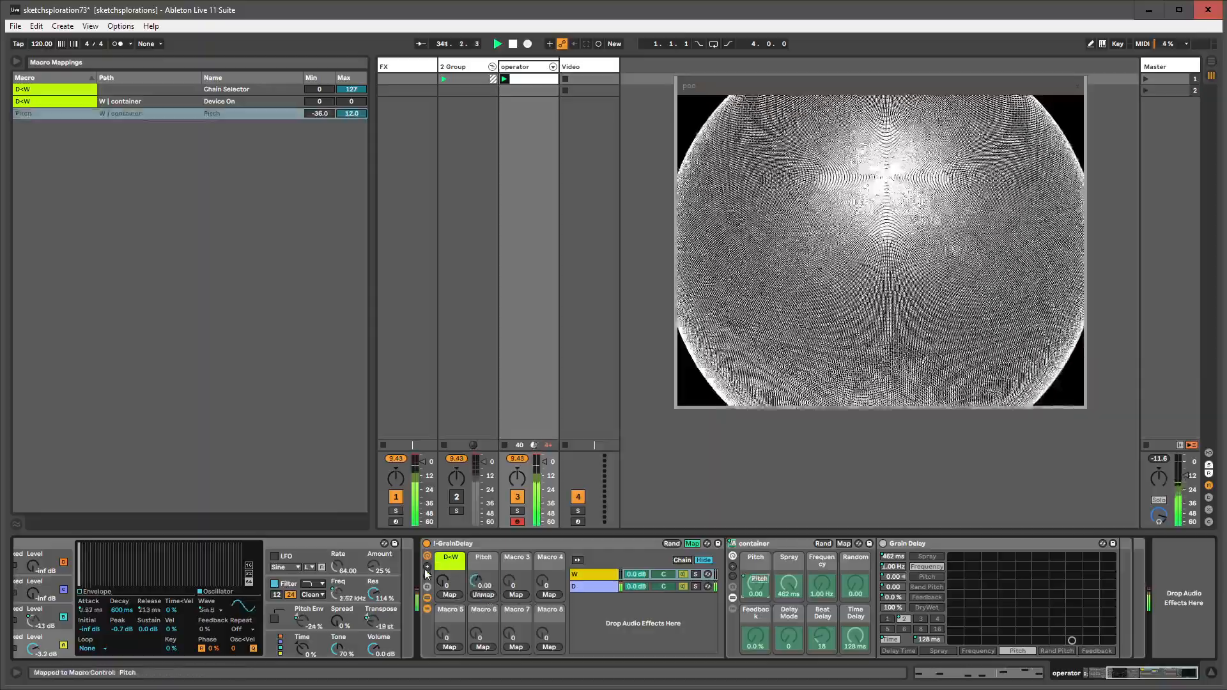
pyautogui.click(427, 569)
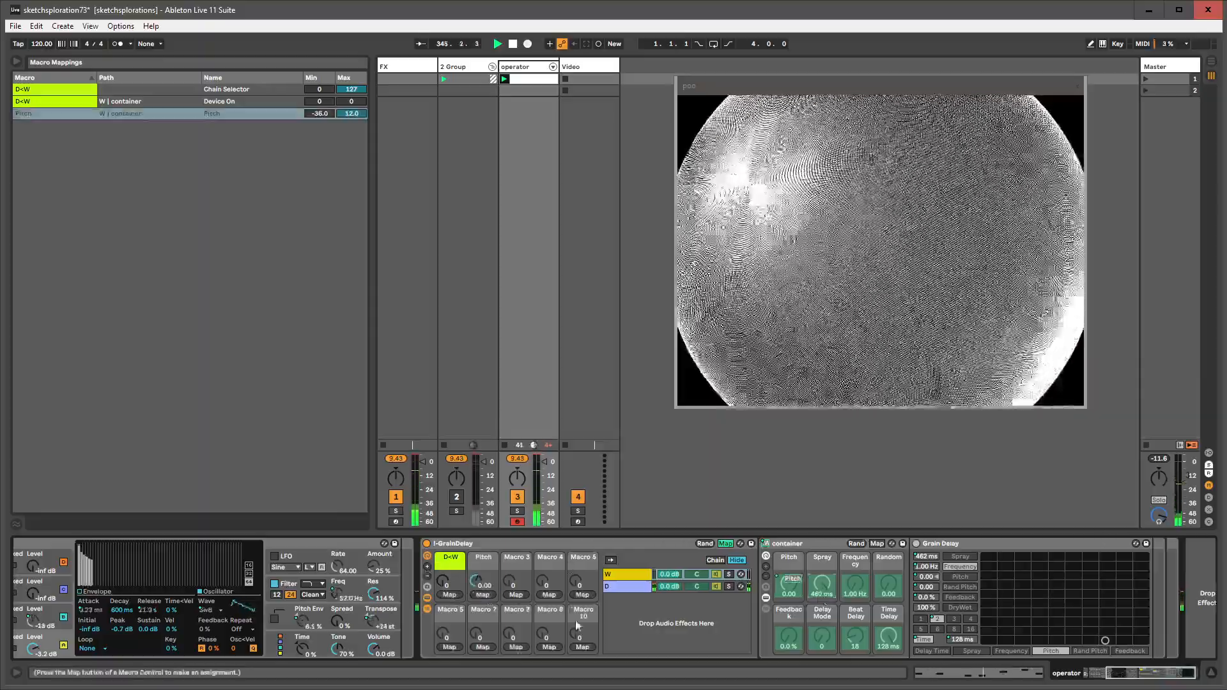
pyautogui.click(516, 595)
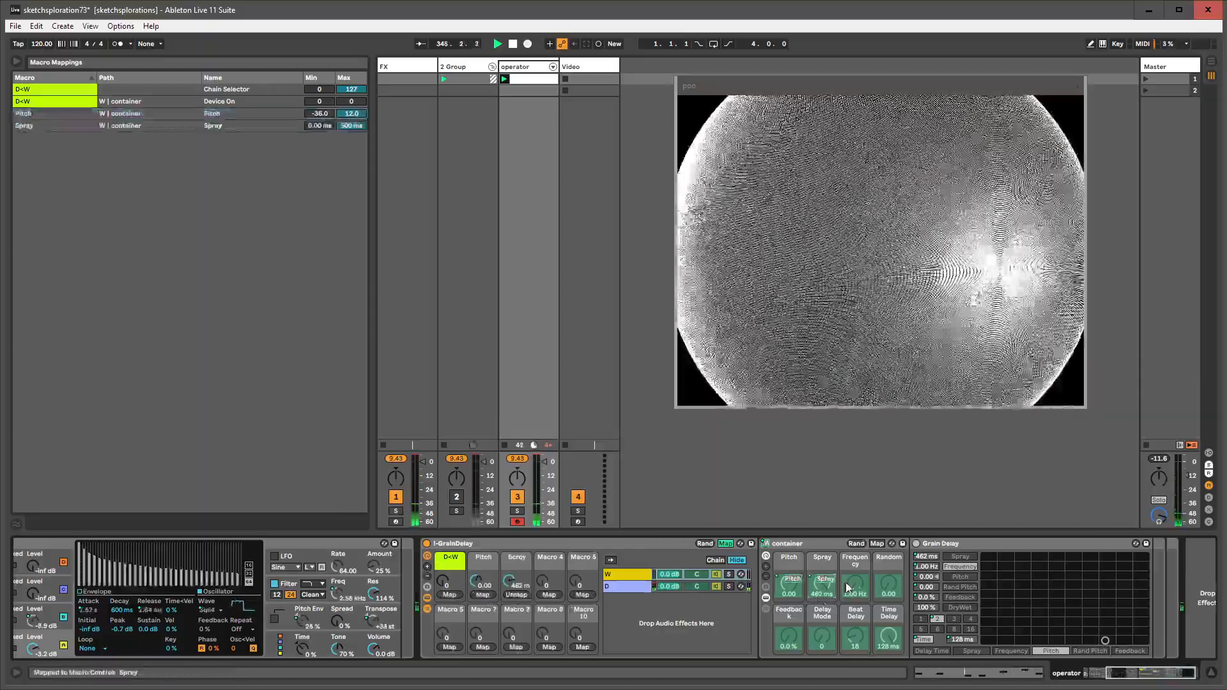
pyautogui.click(552, 595)
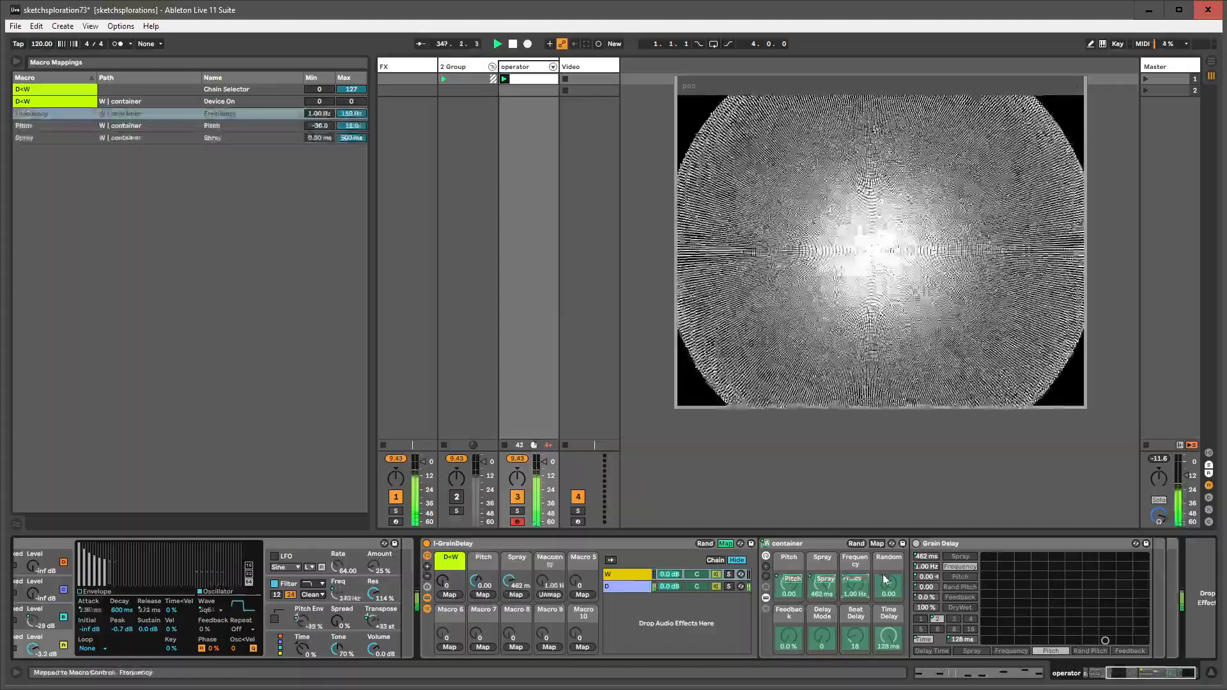
pyautogui.click(589, 597)
# - Map the container's Feedback, Delay Mode, Beat Delay and Time Delay to outer Macros 6, 7, 8 and 10, and collapse the rack to its macros
pyautogui.click(789, 636)
pyautogui.click(449, 647)
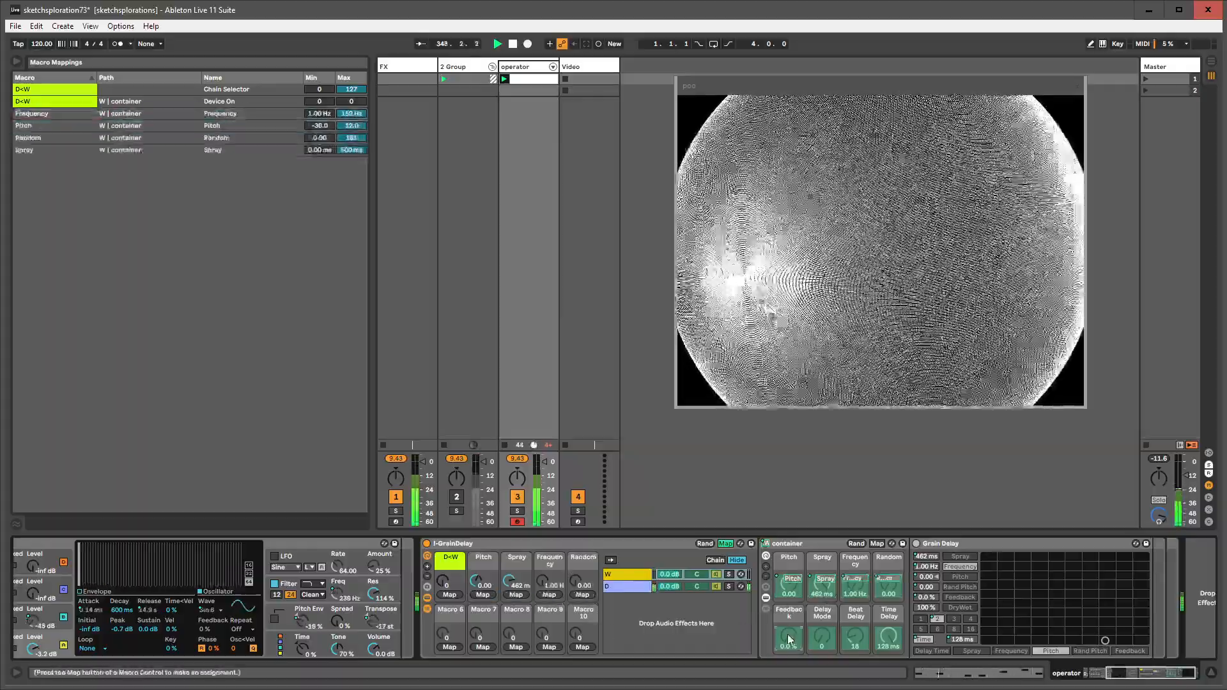
pyautogui.click(818, 640)
pyautogui.click(482, 646)
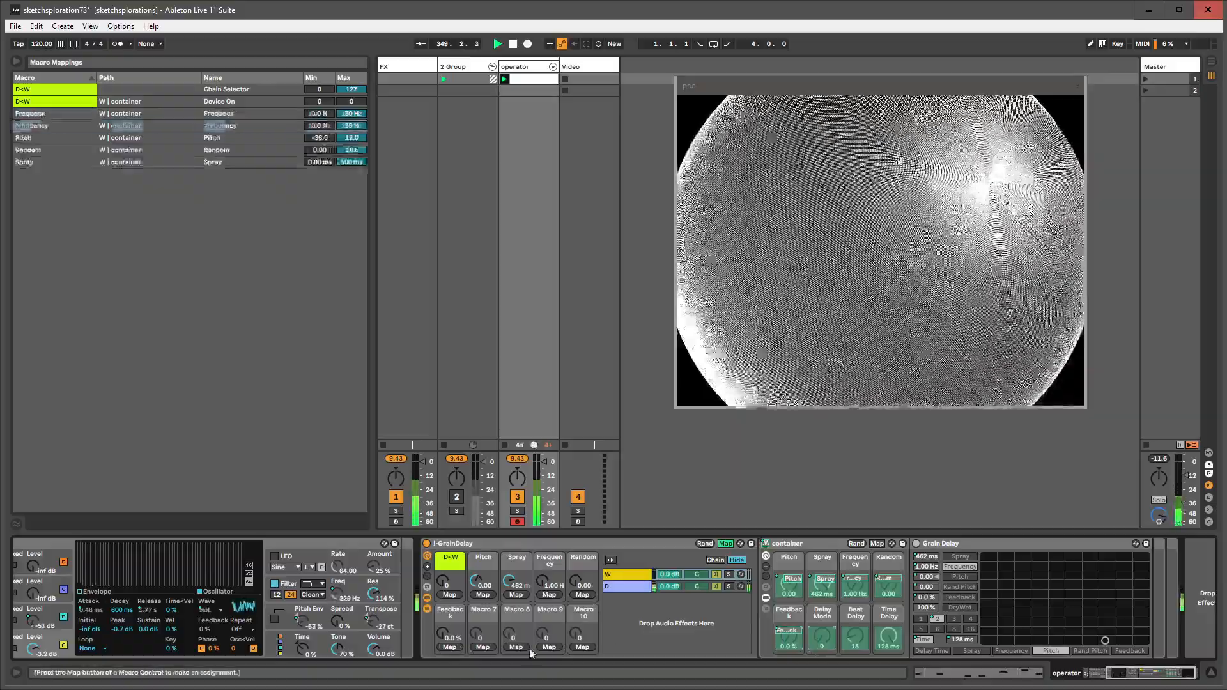
pyautogui.click(841, 628)
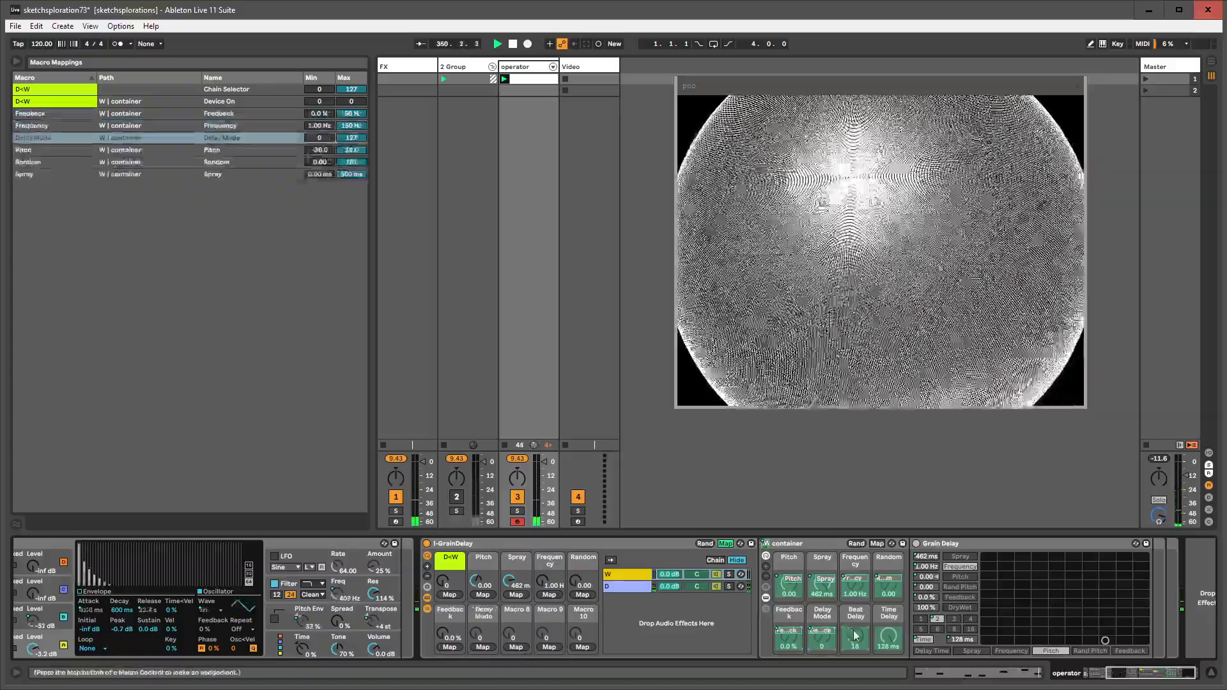
pyautogui.click(516, 646)
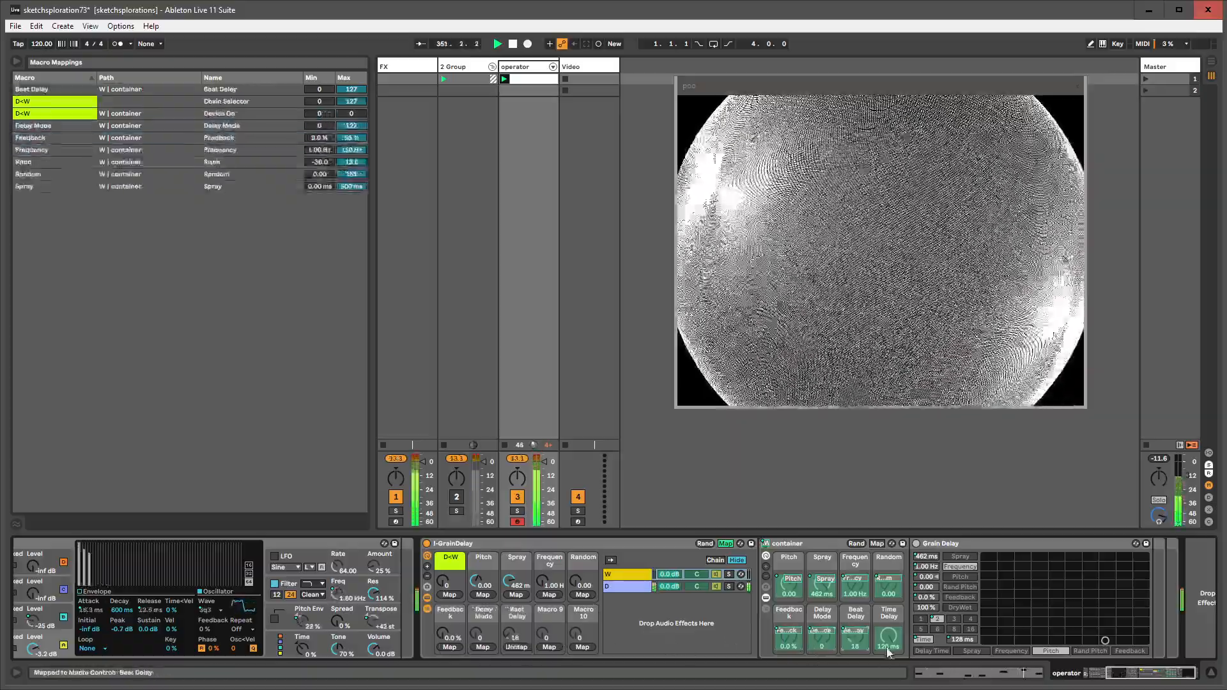
pyautogui.click(888, 635)
pyautogui.click(583, 647)
pyautogui.click(428, 609)
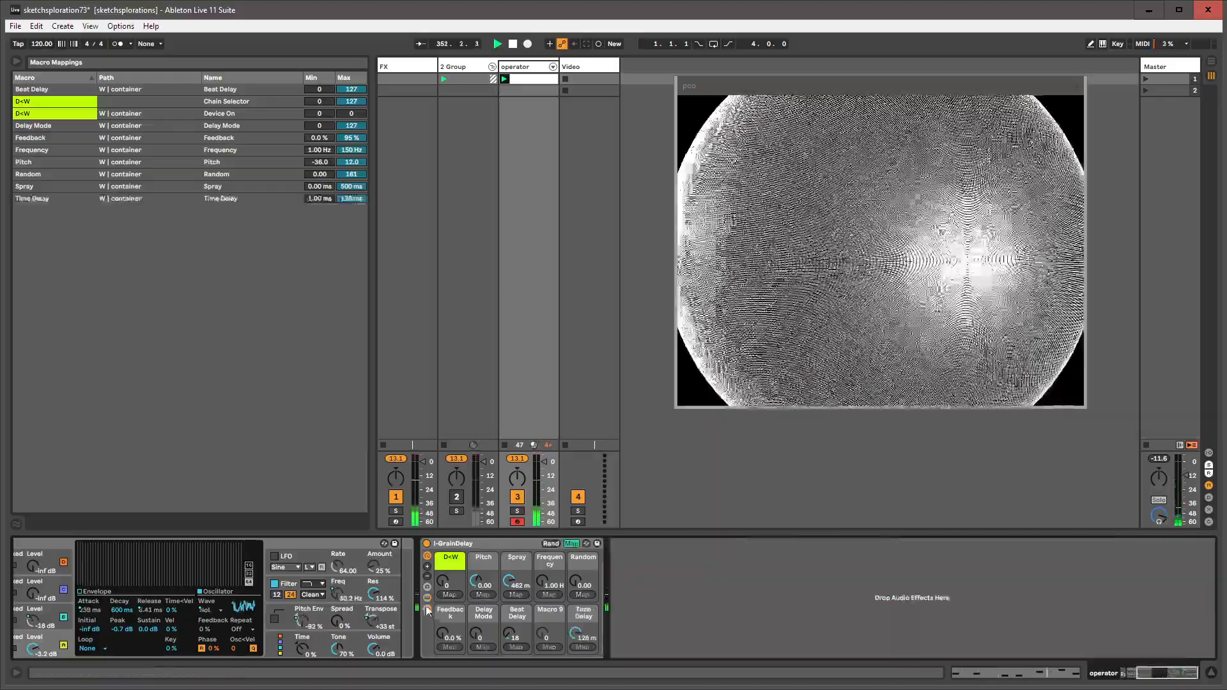
pyautogui.click(571, 544)
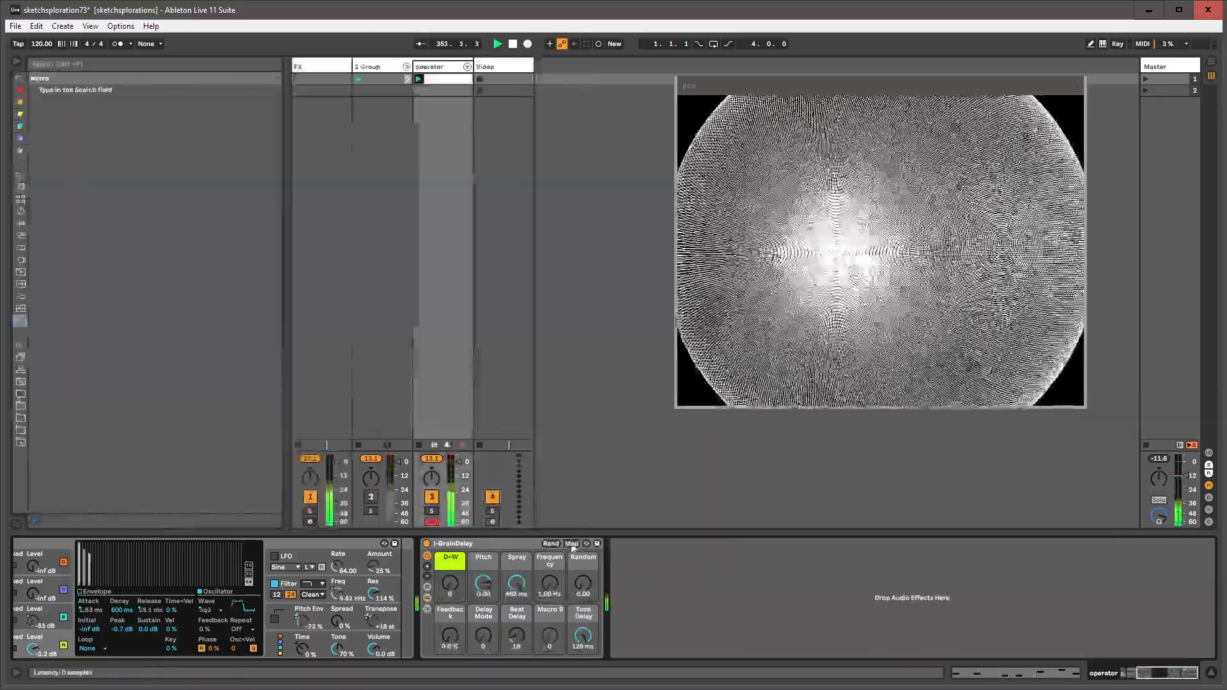
# - Save the mapped GrainDelay rack as the default Audio Effect Rack preset, overwriting the existing default
pyautogui.rightClick(509, 545)
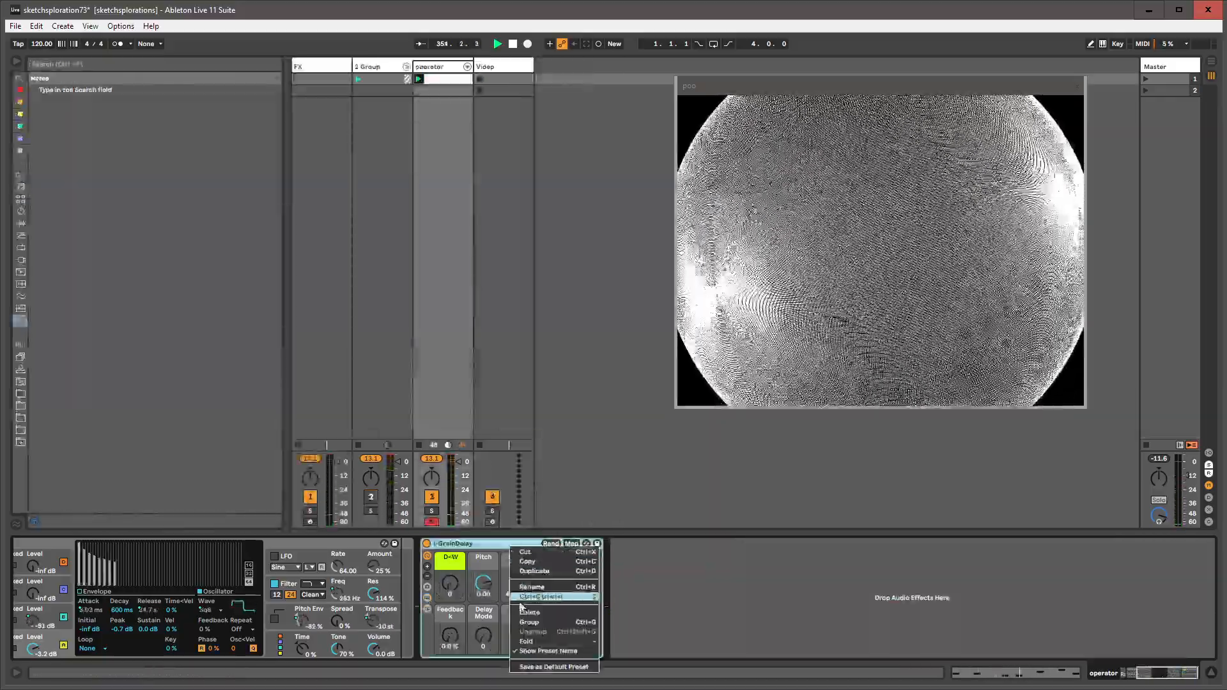
pyautogui.click(535, 666)
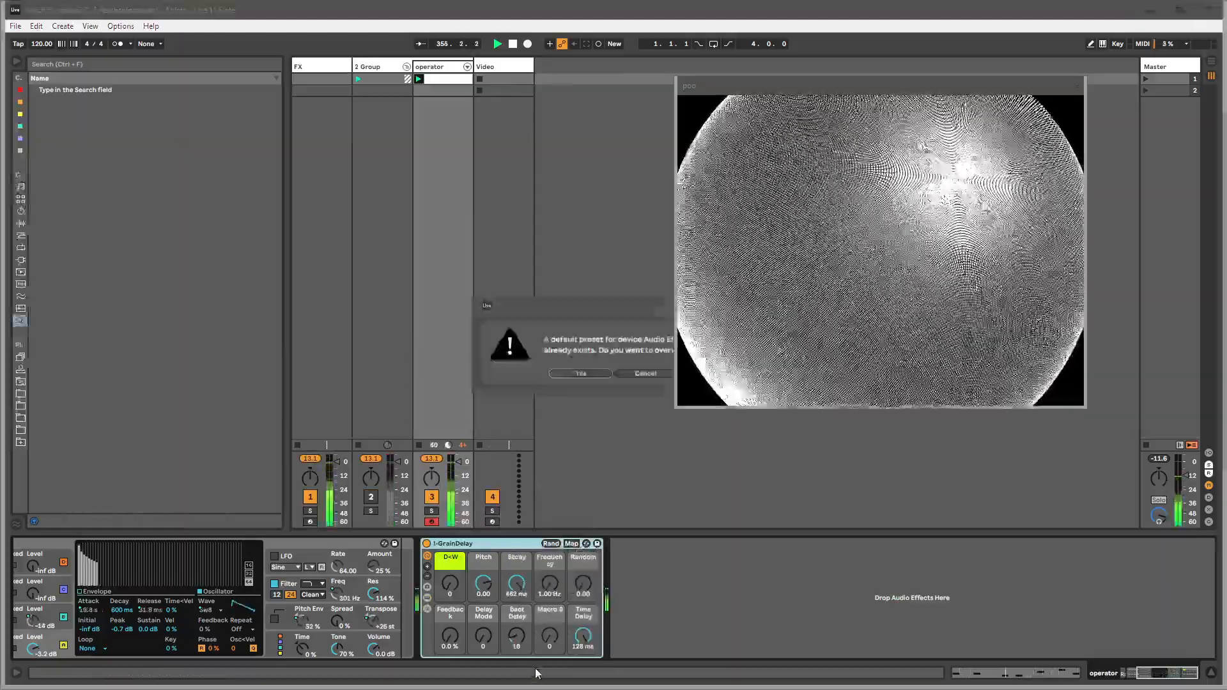
pyautogui.click(580, 374)
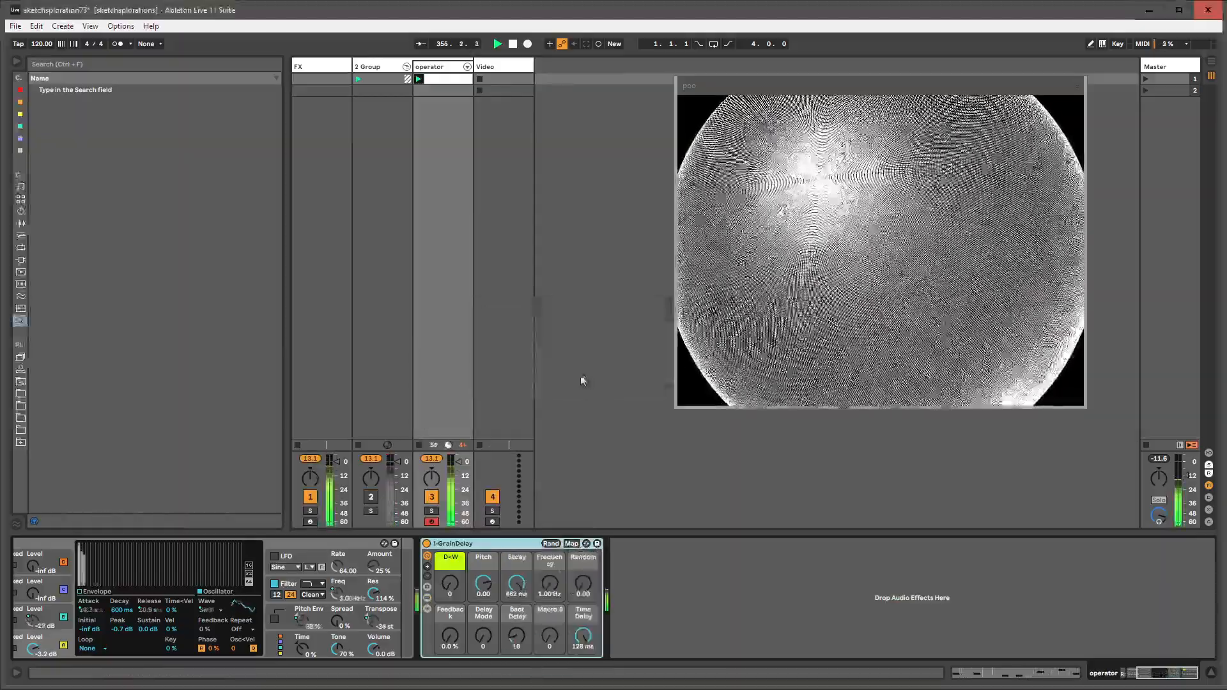
# - Search the browser for "graindelay", load a second GrainDelay rack after the mapped one, and hide its chains and devices
pyautogui.hotkey('ctrl', 'f')
pyautogui.write('grain delay')
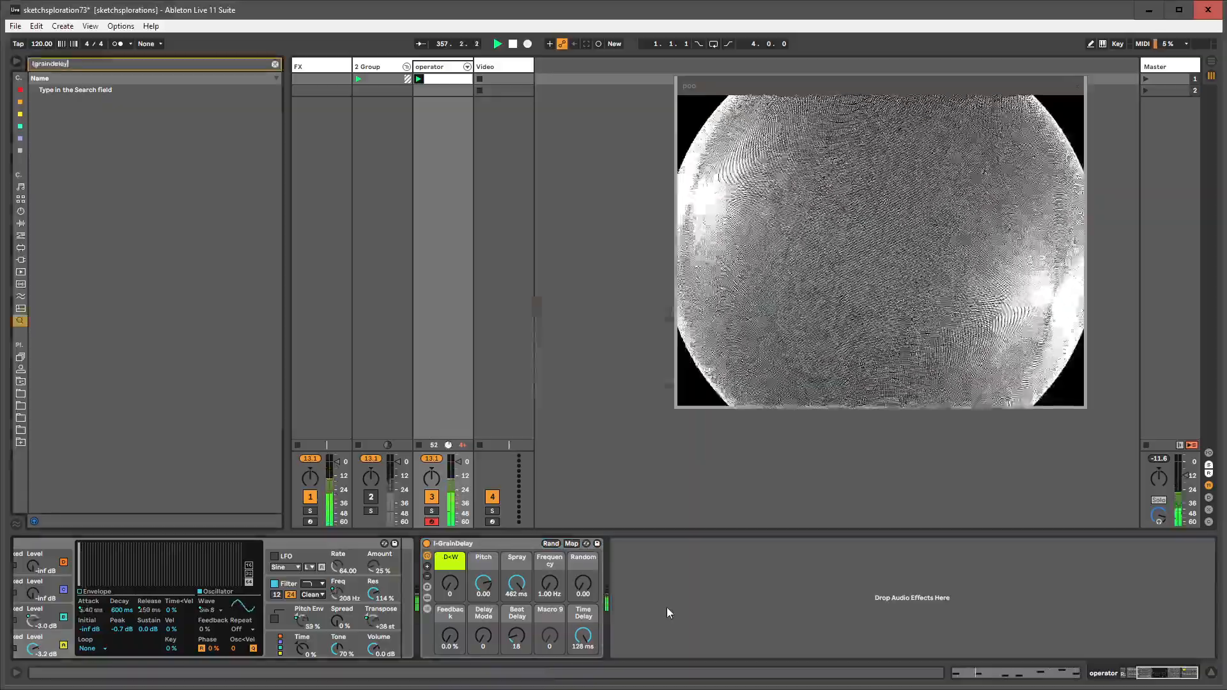
pyautogui.press('Down')
pyautogui.press('Return')
pyautogui.press('Escape')
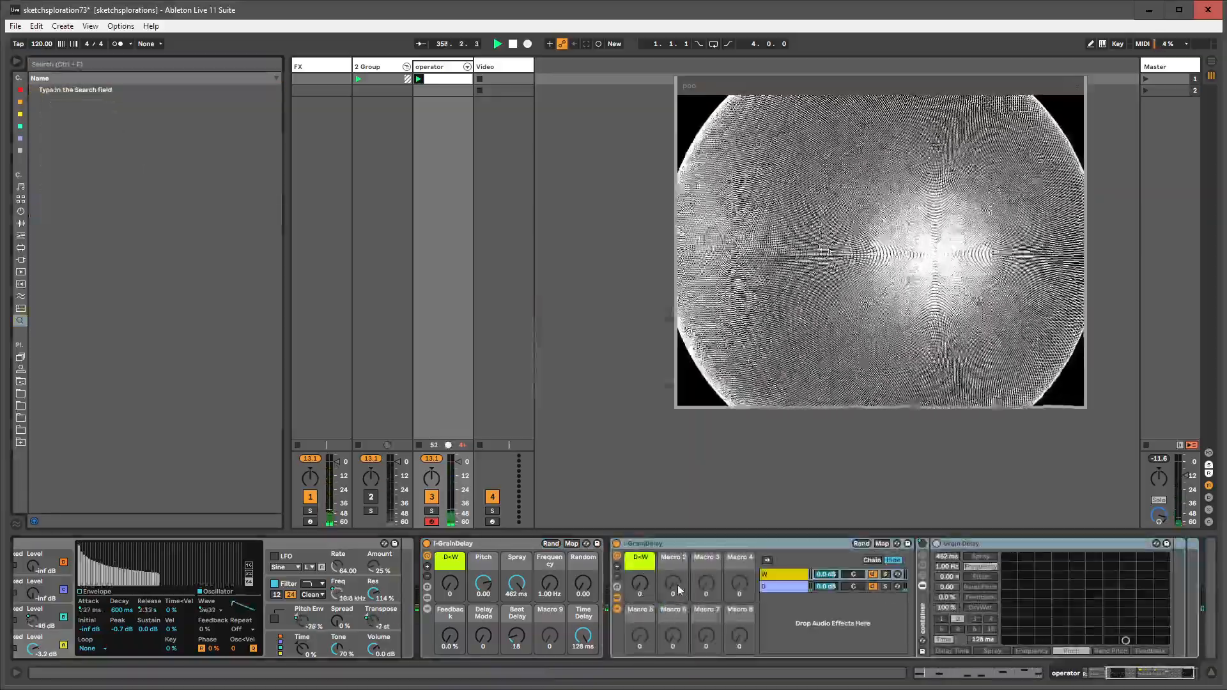
pyautogui.click(617, 598)
pyautogui.click(616, 599)
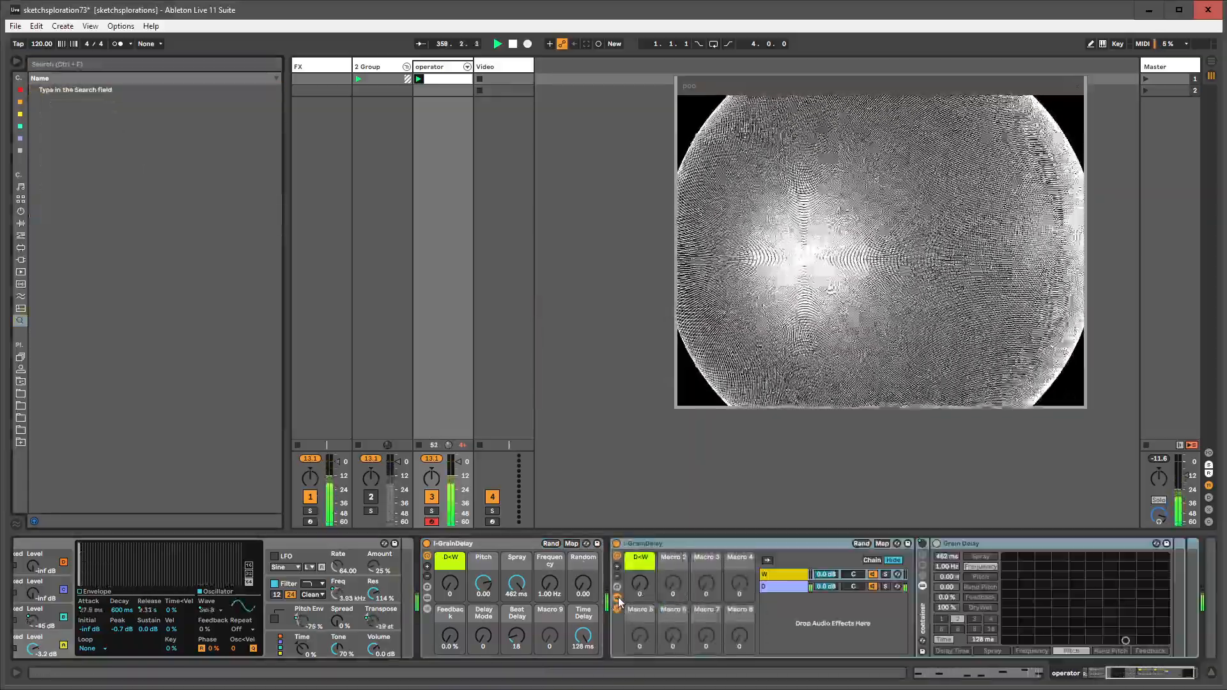
pyautogui.click(617, 608)
pyautogui.click(617, 599)
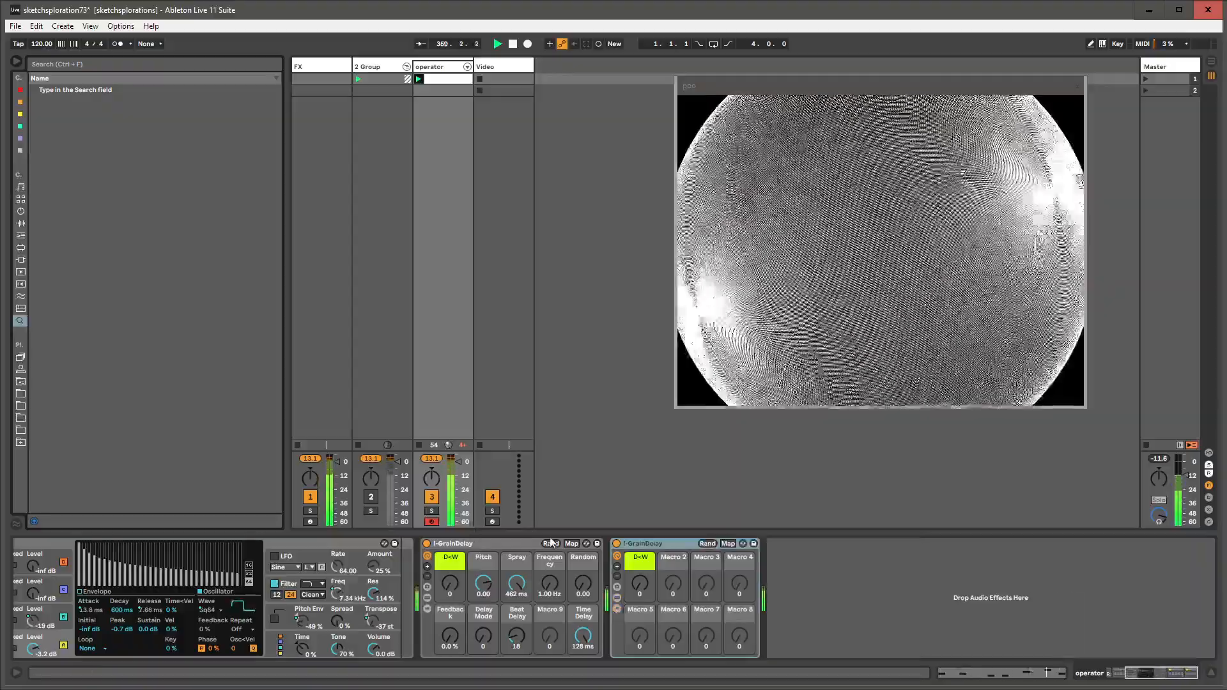
# - Save the mapped rack over the existing GrainDelay preset in the user library and delete the unmapped second rack
pyautogui.click(597, 544)
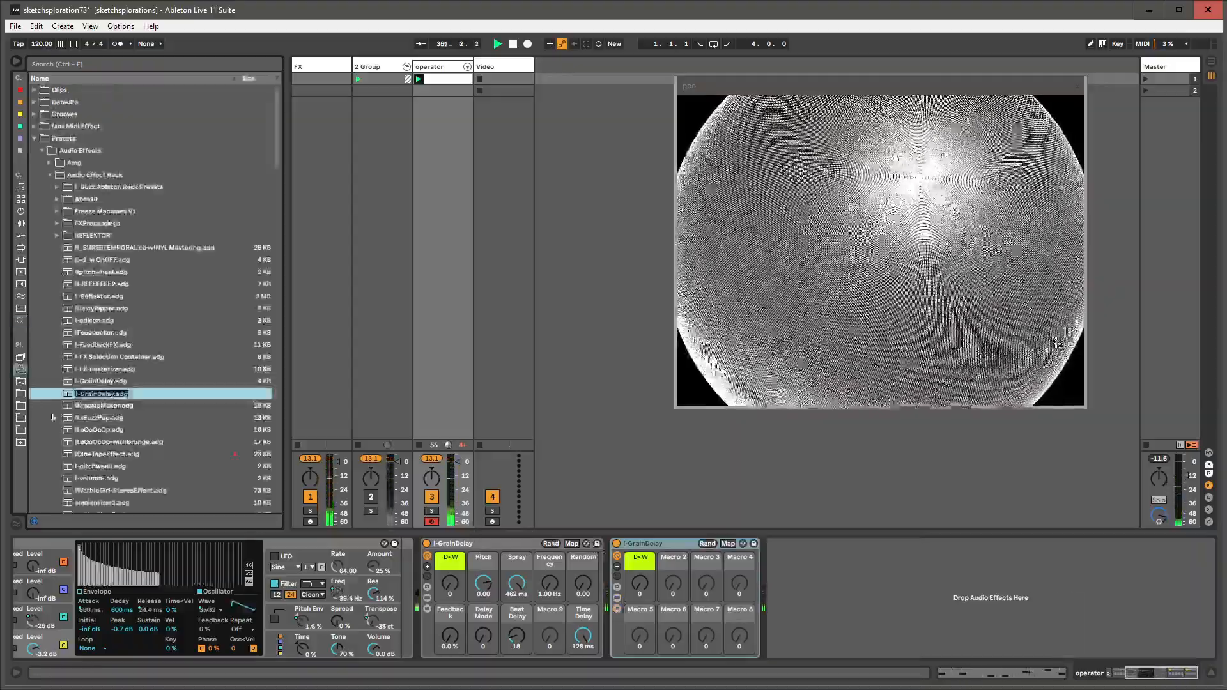
pyautogui.press('Return')
pyautogui.press('Return')
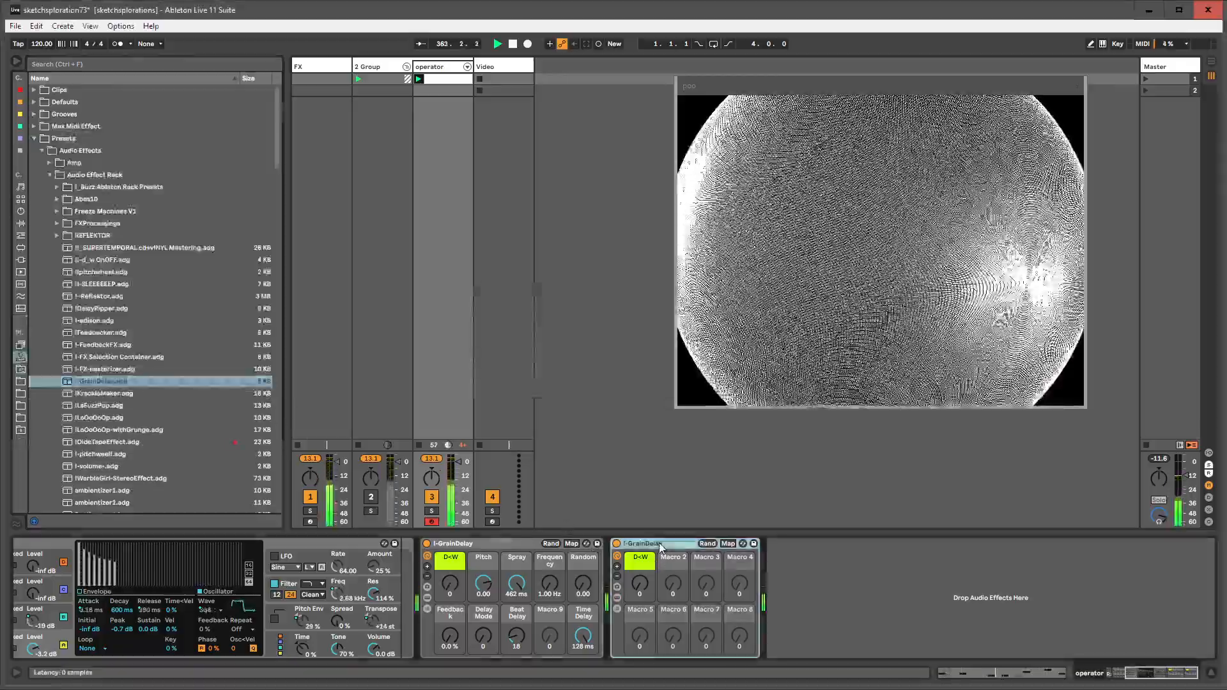
pyautogui.press('Delete')
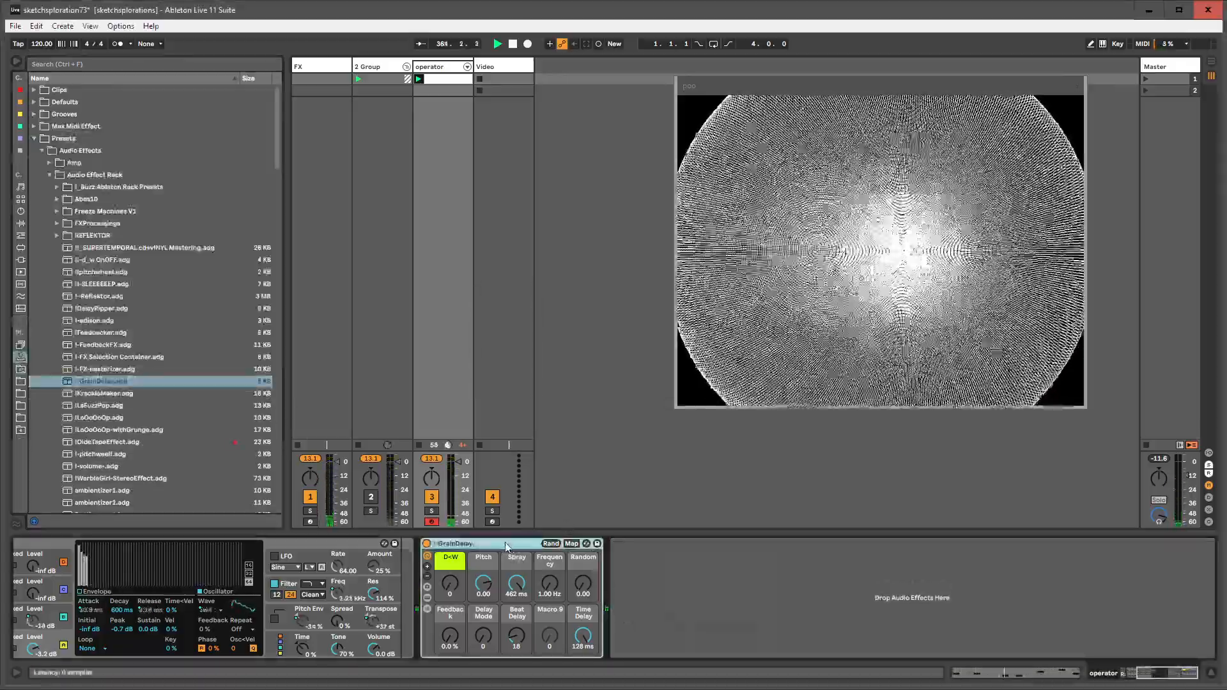
pyautogui.click(34, 138)
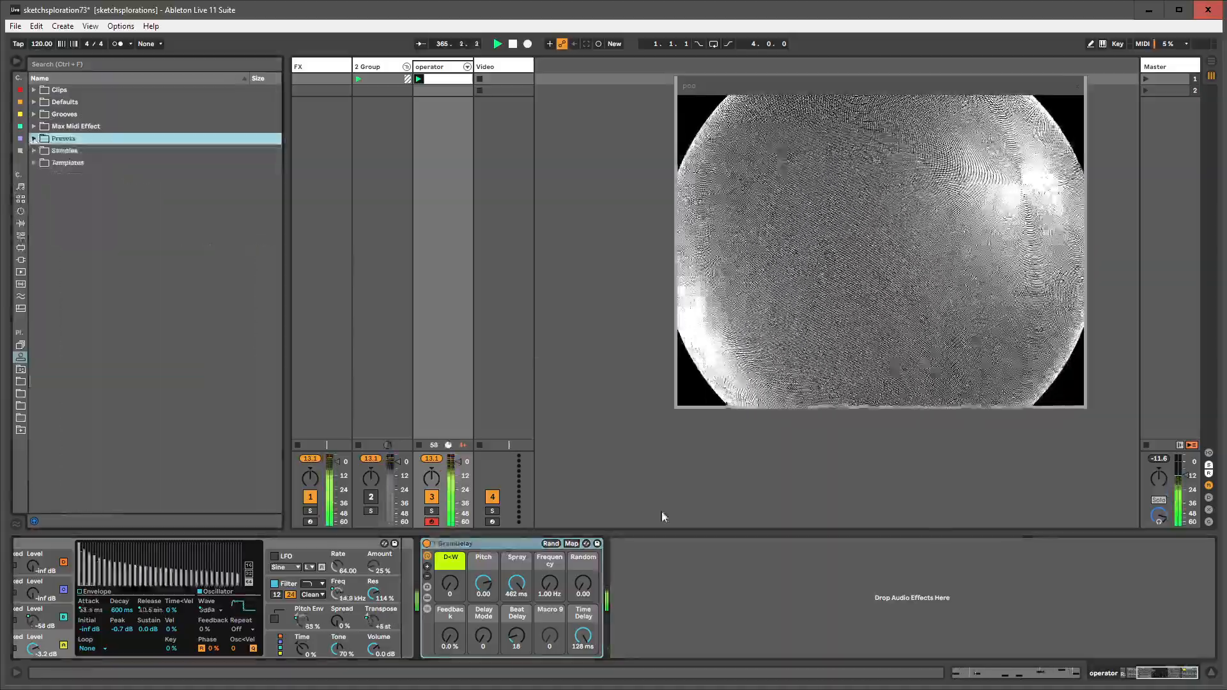
# - Search the browser for "audio effect rack" and load the default Audio Effect Rack after the mapped GrainDelay rack
pyautogui.hotkey('ctrl', 'f')
pyautogui.write('audio effect rack')
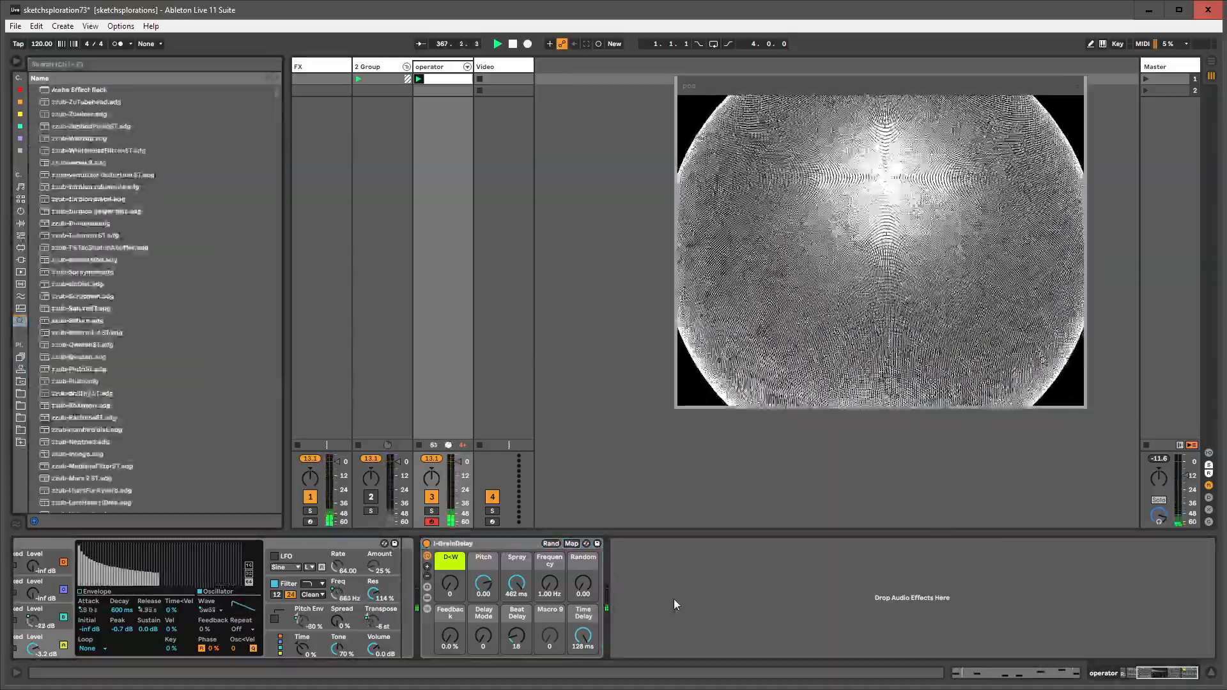
pyautogui.press('Escape')
pyautogui.click(674, 599)
pyautogui.hotkey('ctrl', 'f')
pyautogui.write('audio effect rack')
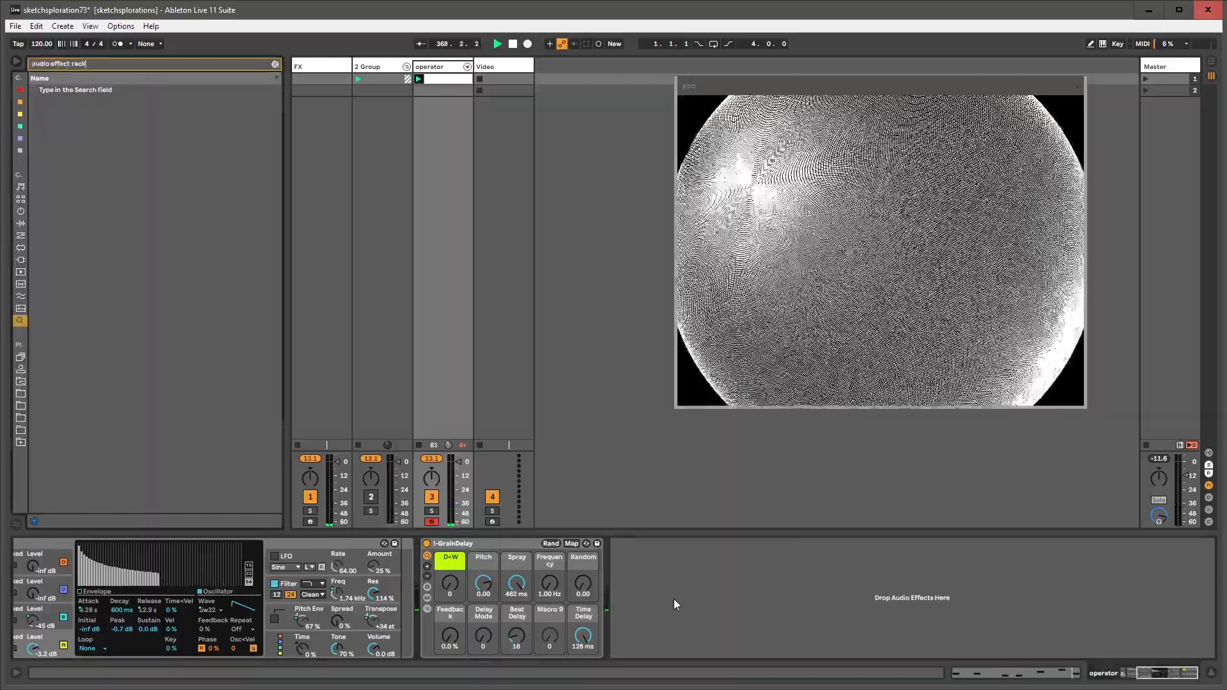
pyautogui.press('Down')
pyautogui.press('Return')
pyautogui.press('Escape')
pyautogui.click(640, 543)
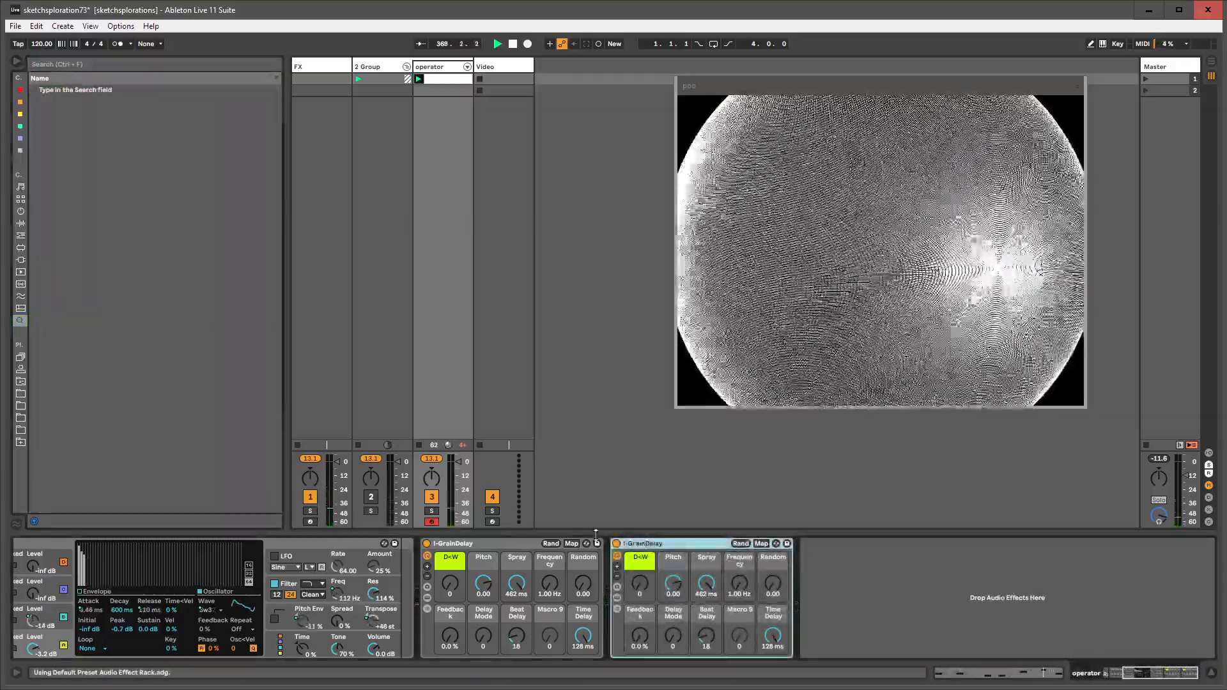
pyautogui.click(21, 223)
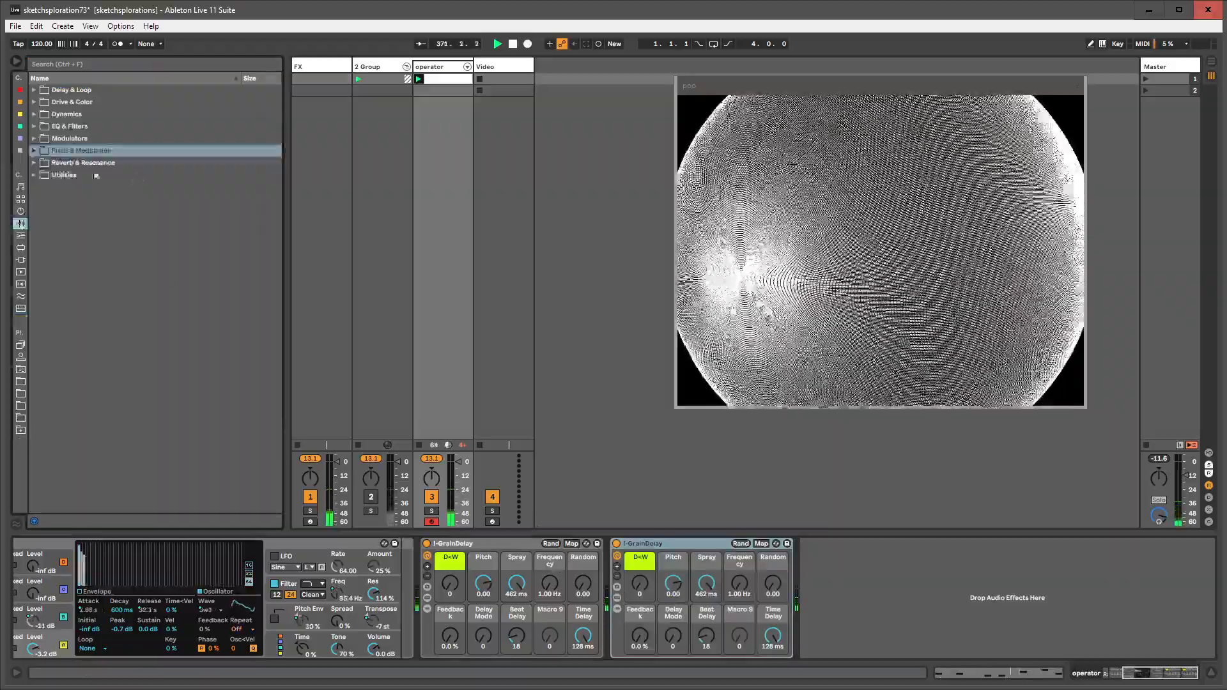
pyautogui.click(21, 369)
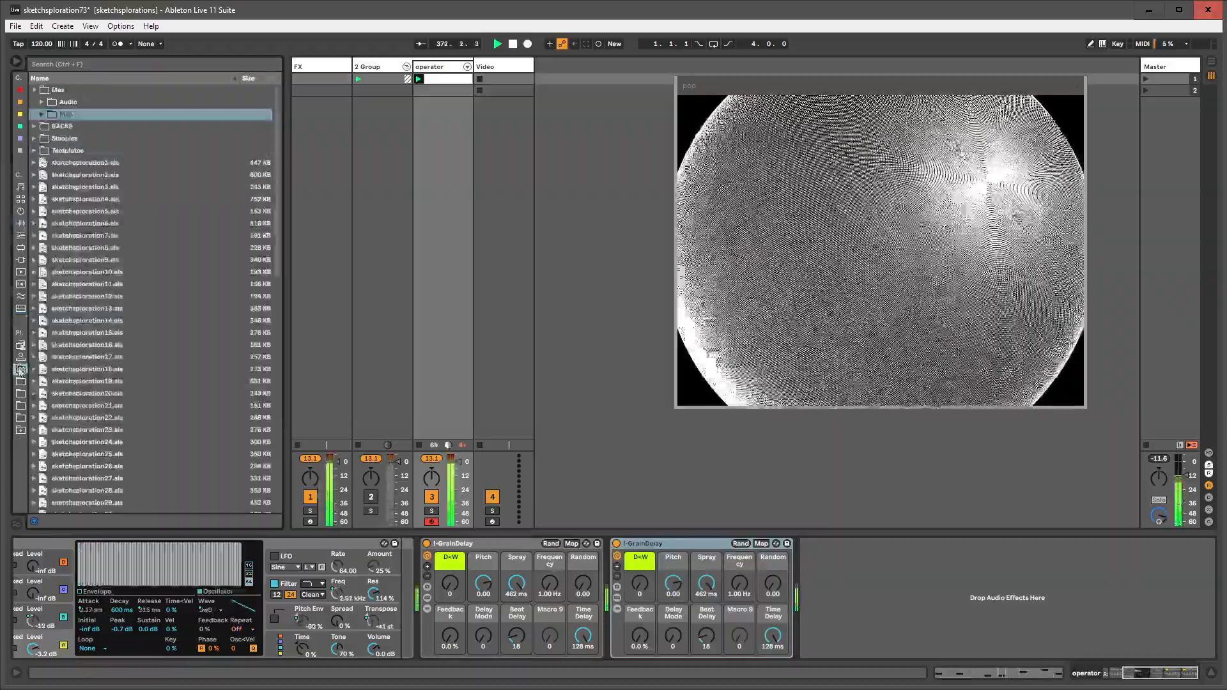
pyautogui.click(21, 235)
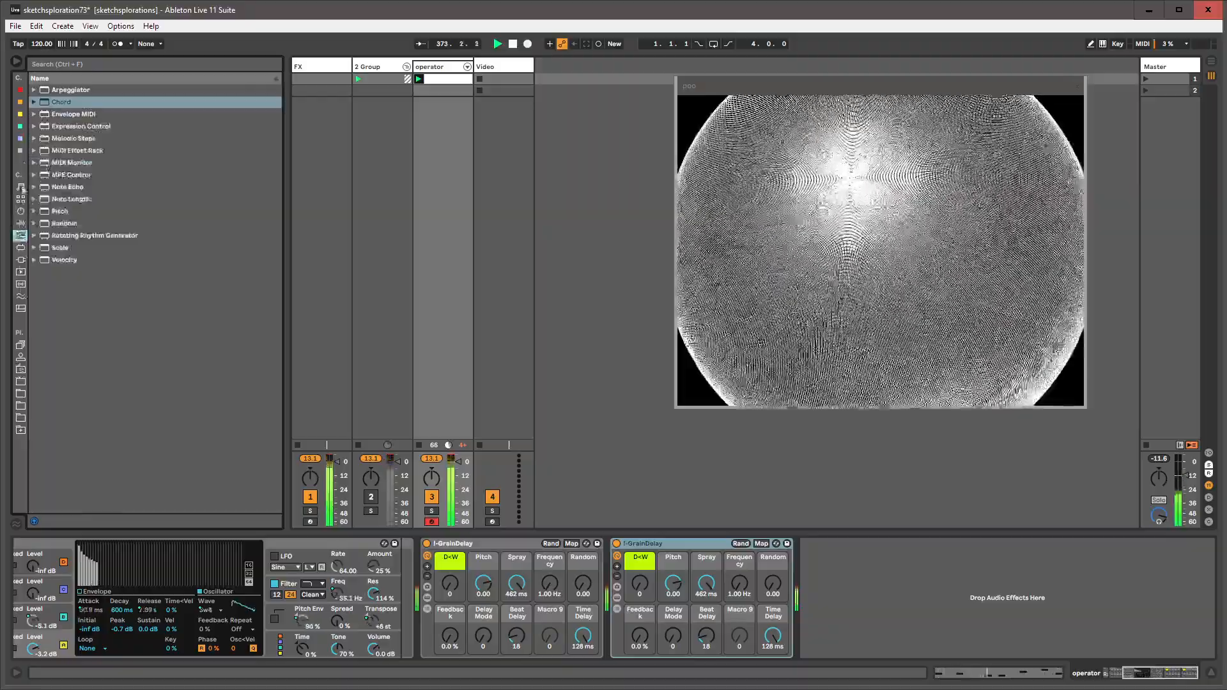
pyautogui.click(22, 152)
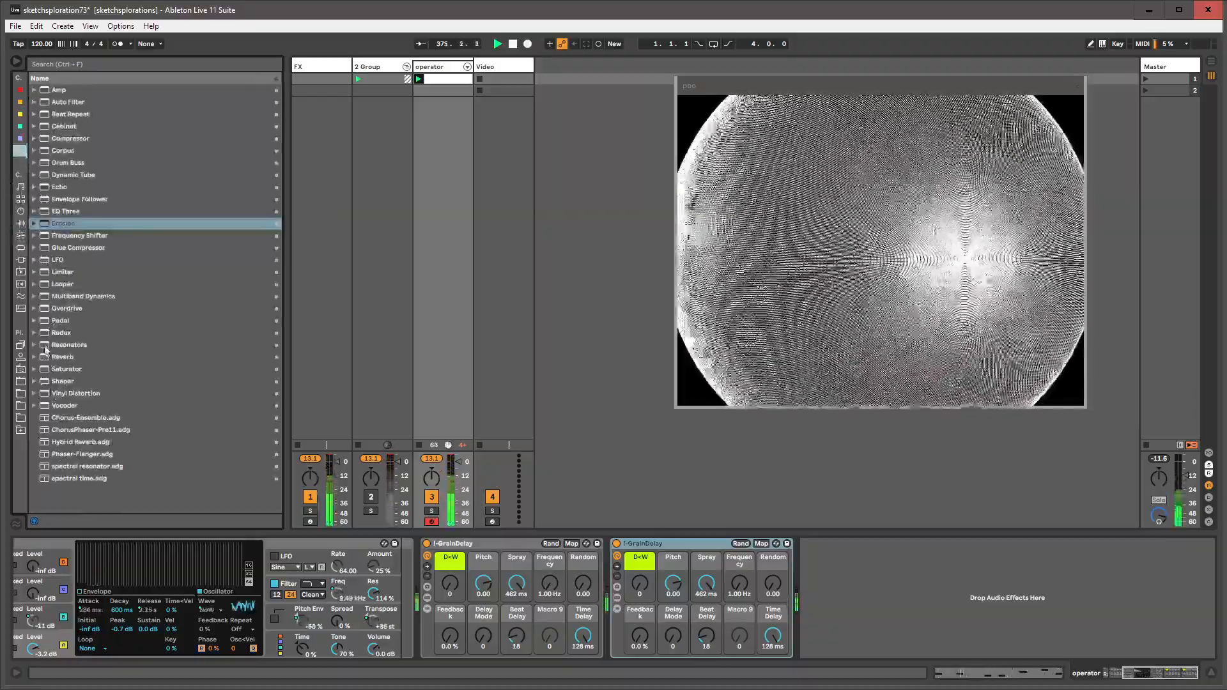
# - Load the d_w OnOFF preset from the Audio Effect Rack utilities after the second GrainDelay rack, check its chains and hide them again
pyautogui.click(20, 223)
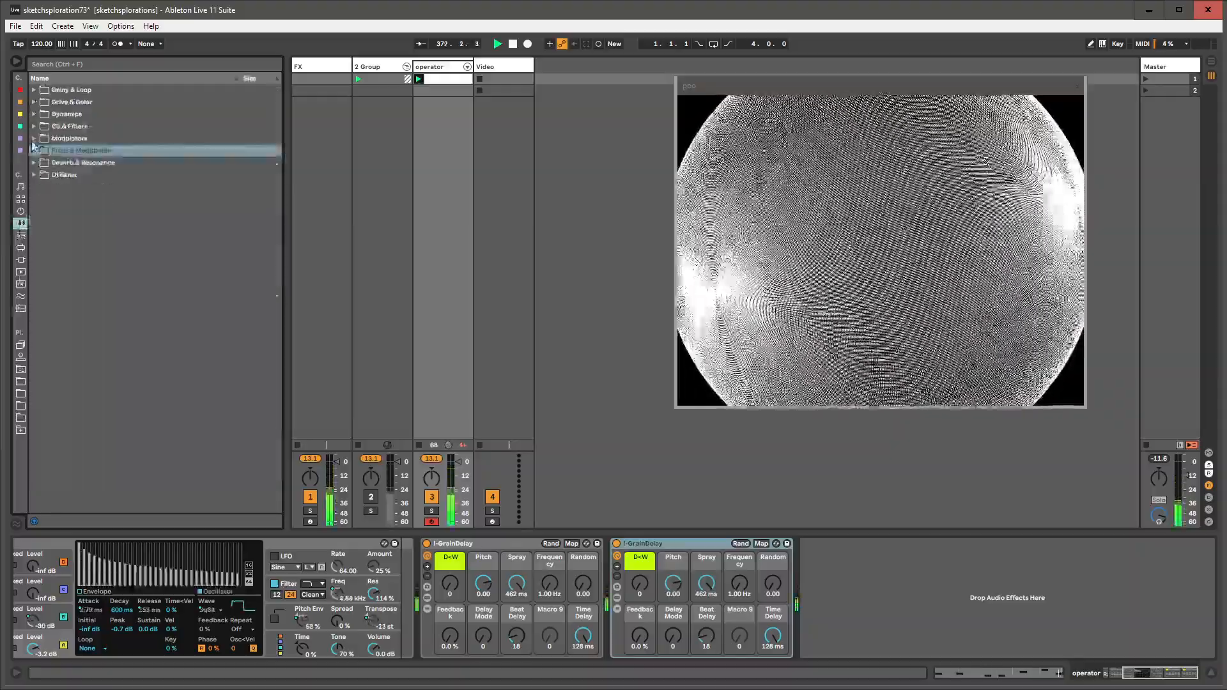
pyautogui.click(34, 174)
pyautogui.click(41, 186)
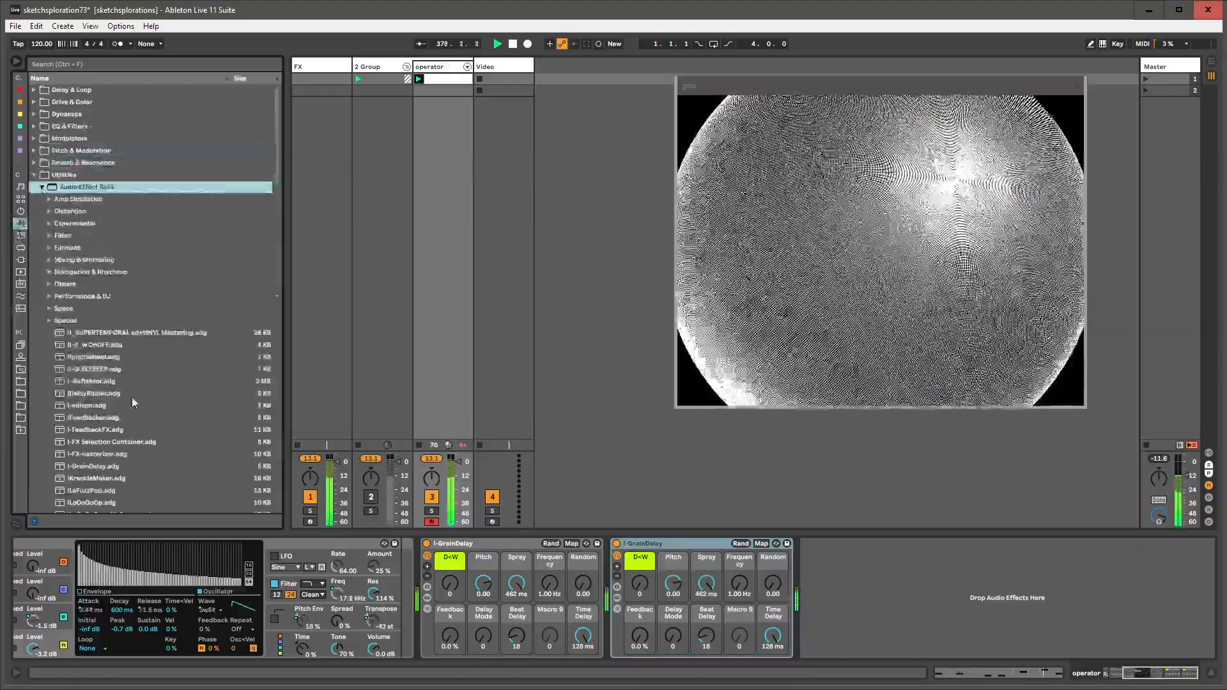
pyautogui.moveTo(95, 344); pyautogui.dragTo(497, 383)
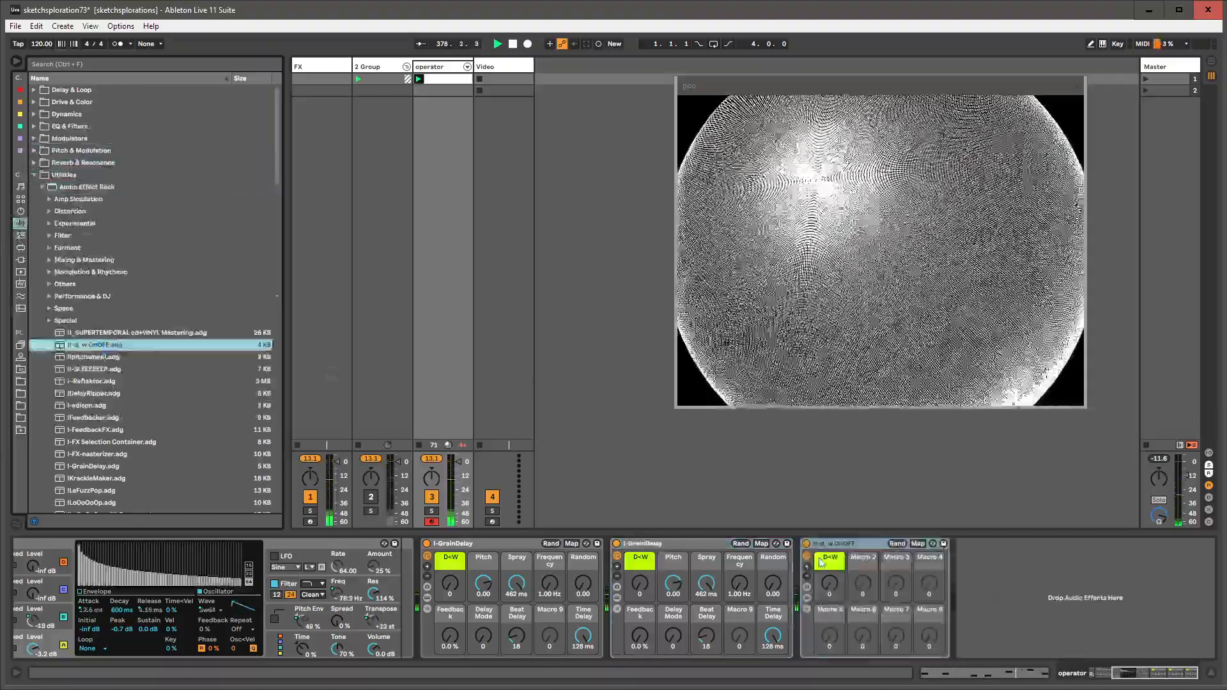
pyautogui.click(807, 610)
pyautogui.click(959, 577)
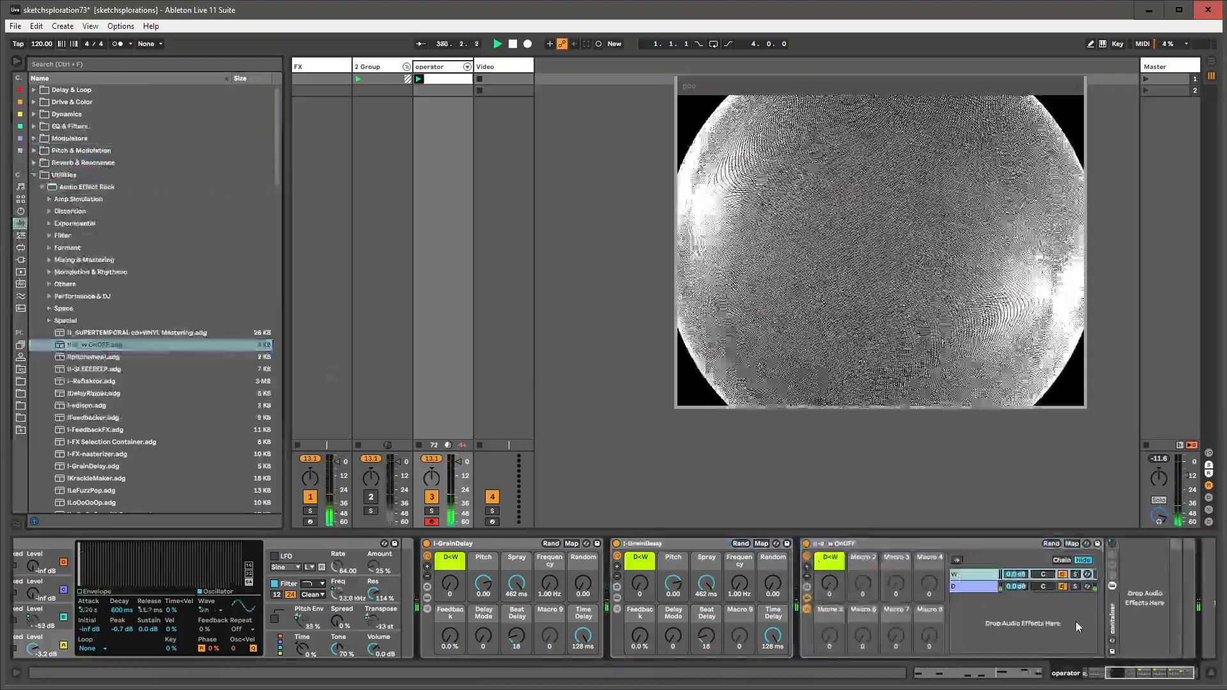
pyautogui.click(807, 609)
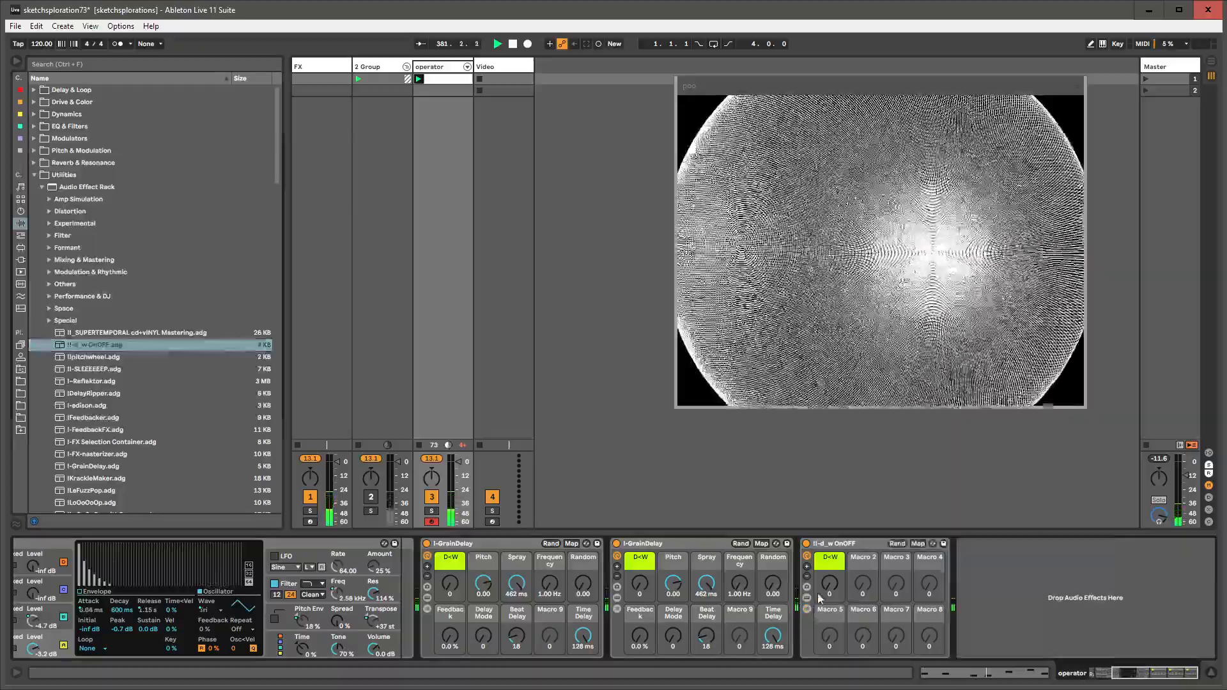
# - Save the d_w OnOFF rack as the default Audio Effect Rack preset, overwriting the existing default, and delete the rack from the track
pyautogui.rightClick(833, 543)
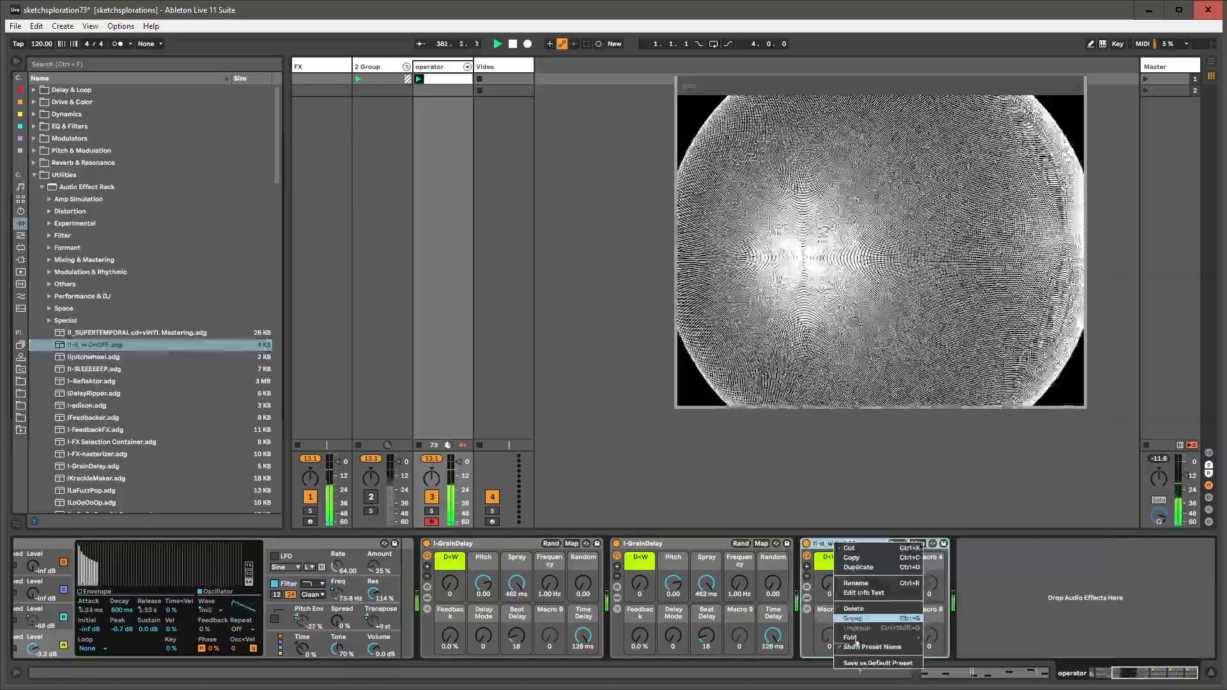
pyautogui.click(859, 663)
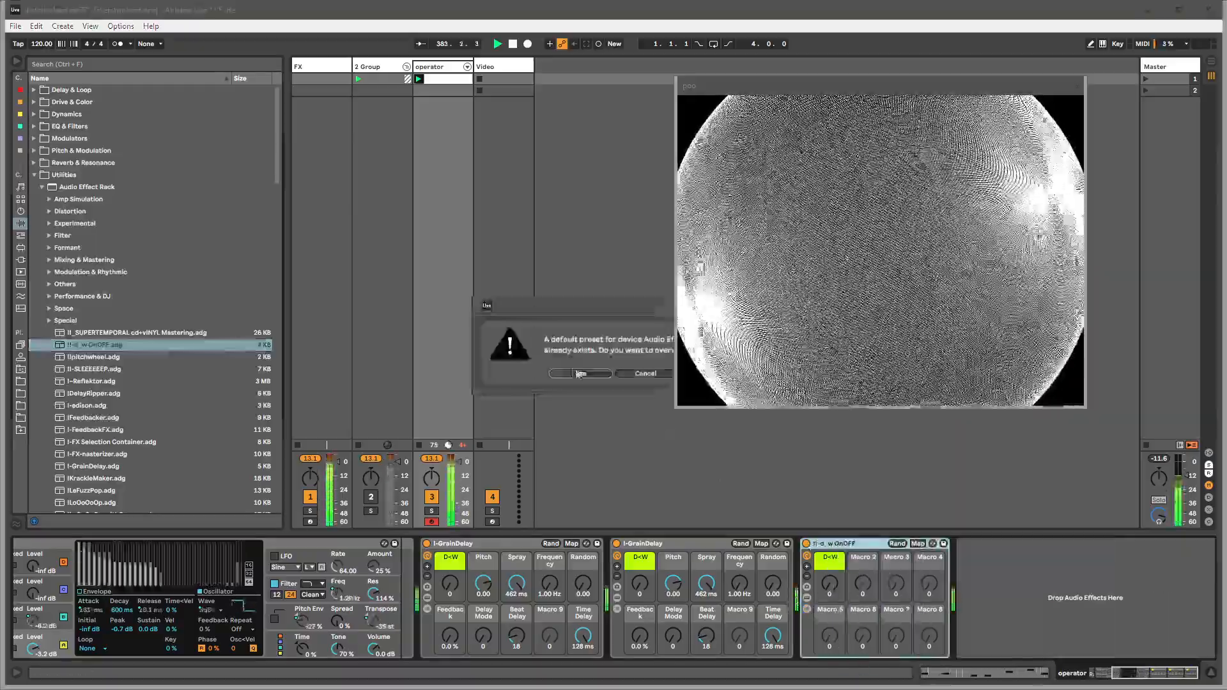
pyautogui.click(580, 377)
pyautogui.press('Delete')
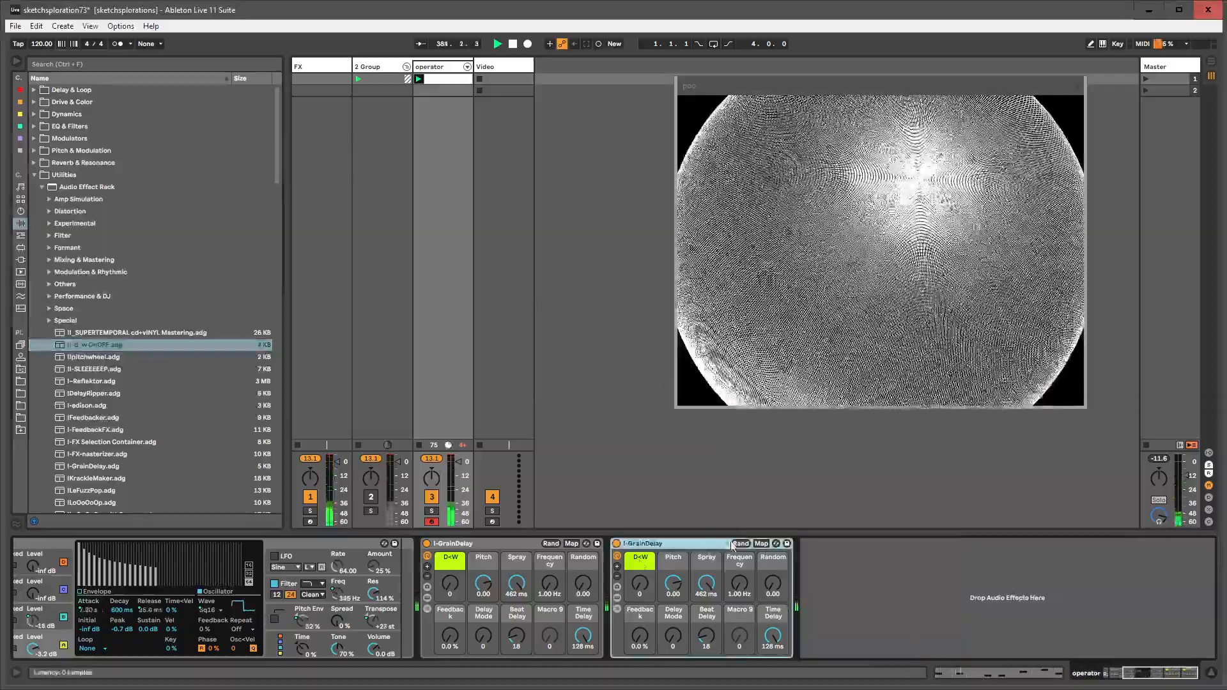
# - Insert RackMacroKnobRandomizer-Audio.amxd from the Max Audio folder before the first GrainDelay rack and randomize that rack's macros
pyautogui.click(516, 544)
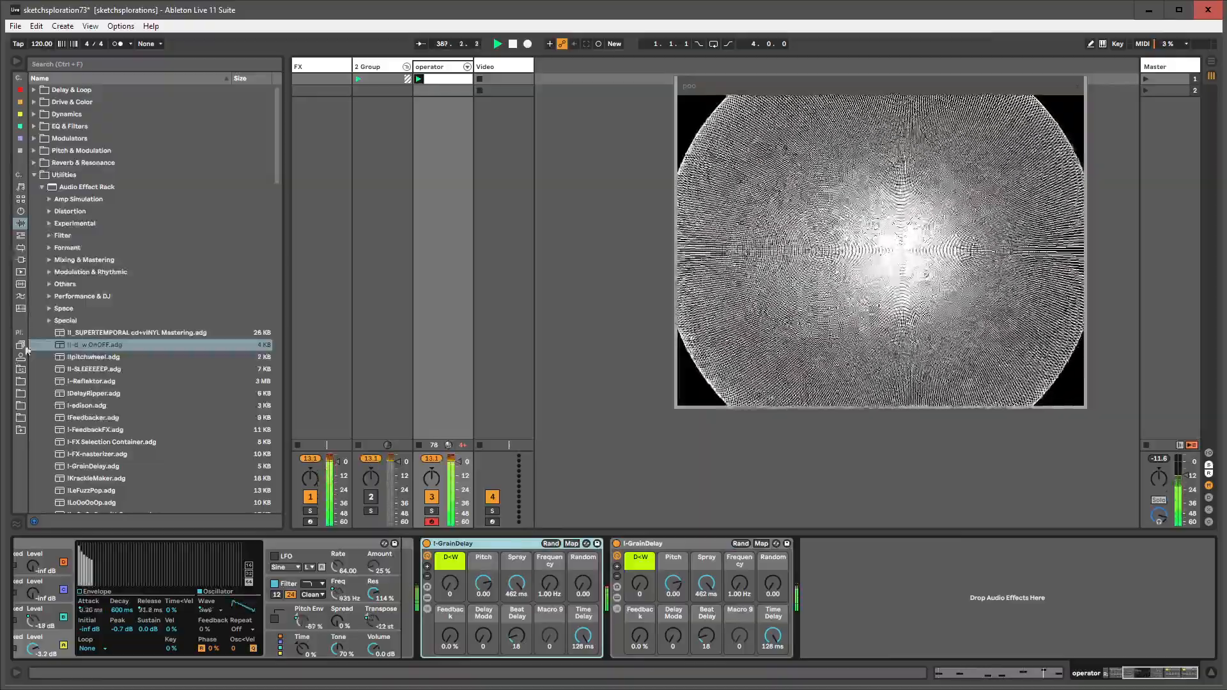
pyautogui.click(20, 369)
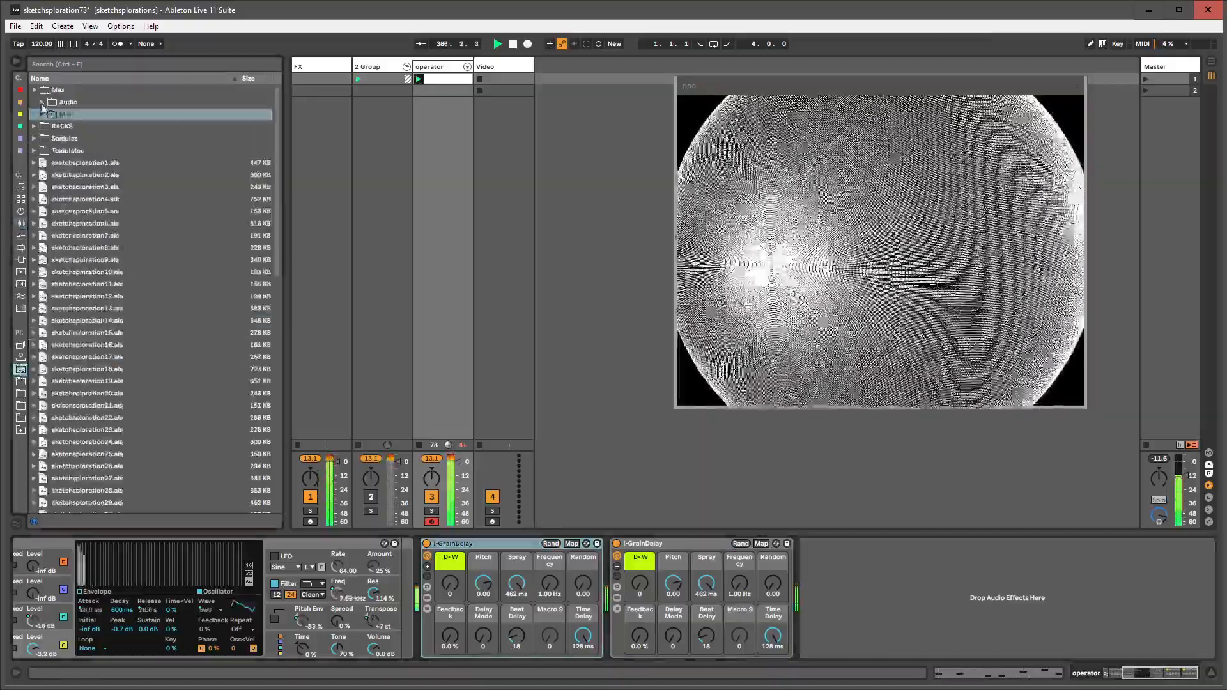
pyautogui.click(42, 102)
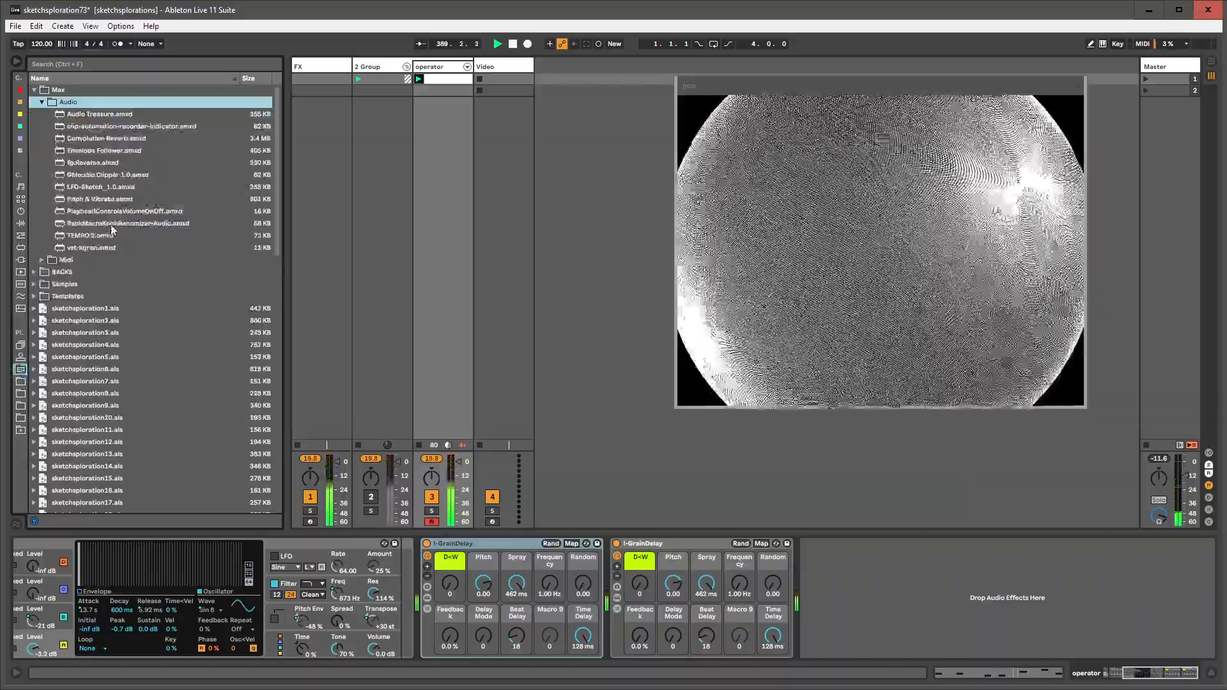
pyautogui.moveTo(135, 225); pyautogui.dragTo(420, 558)
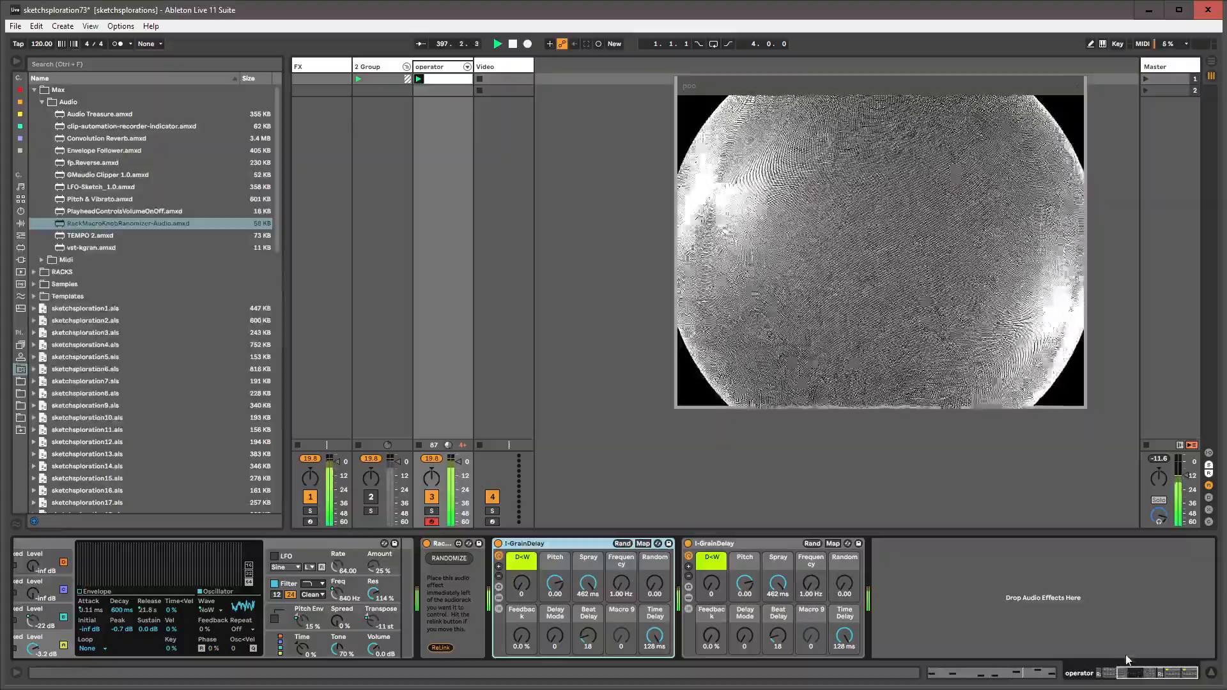
pyautogui.moveTo(1129, 672); pyautogui.dragTo(1105, 673)
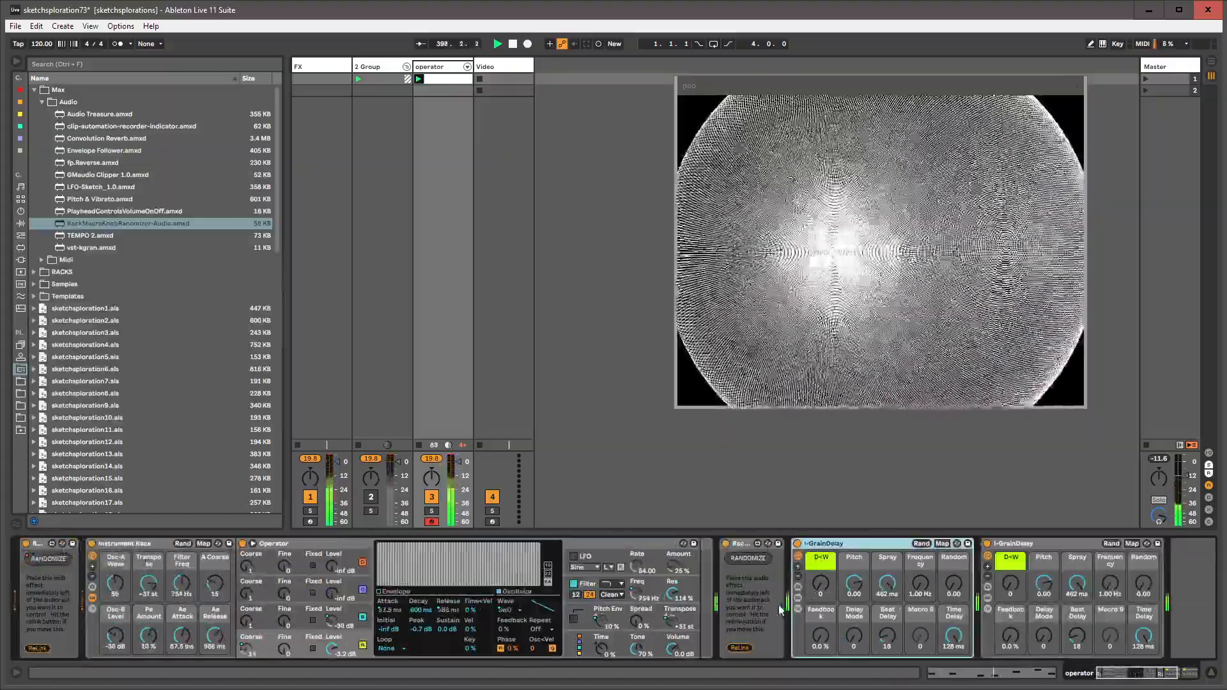
pyautogui.click(754, 560)
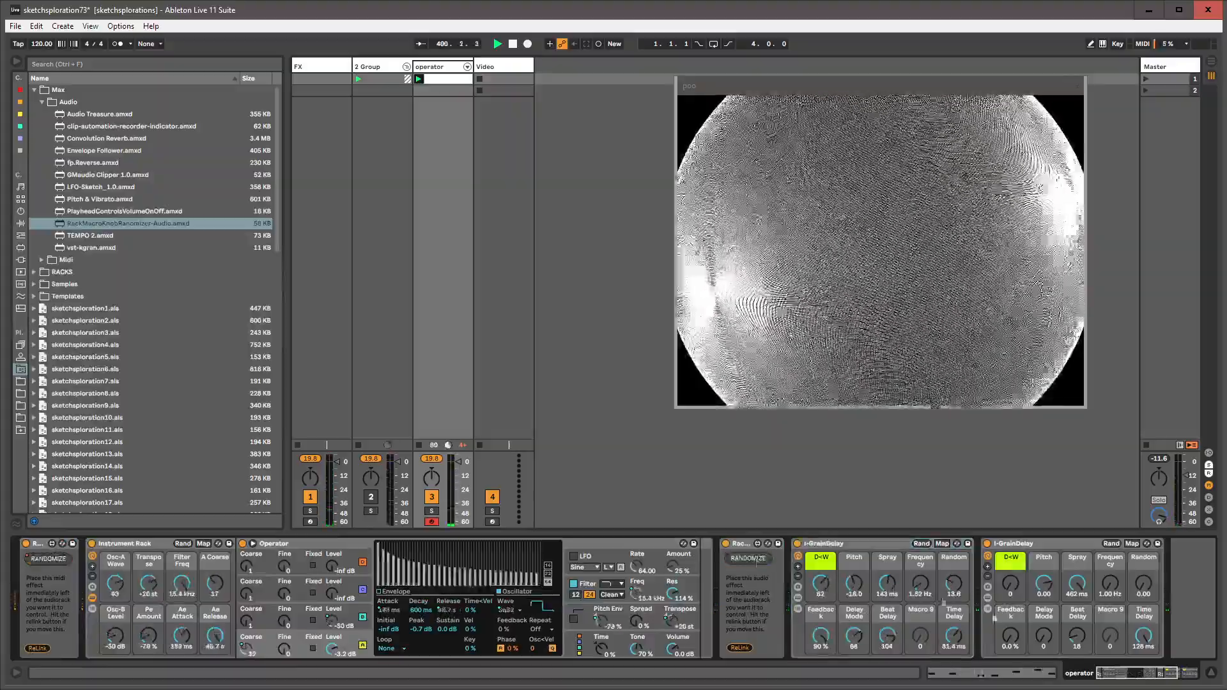
# - Insert another RackMacroKnobRandomizer-Audio.amxd before the second GrainDelay rack and randomize that rack's macros
pyautogui.moveTo(1119, 673); pyautogui.dragTo(1148, 673)
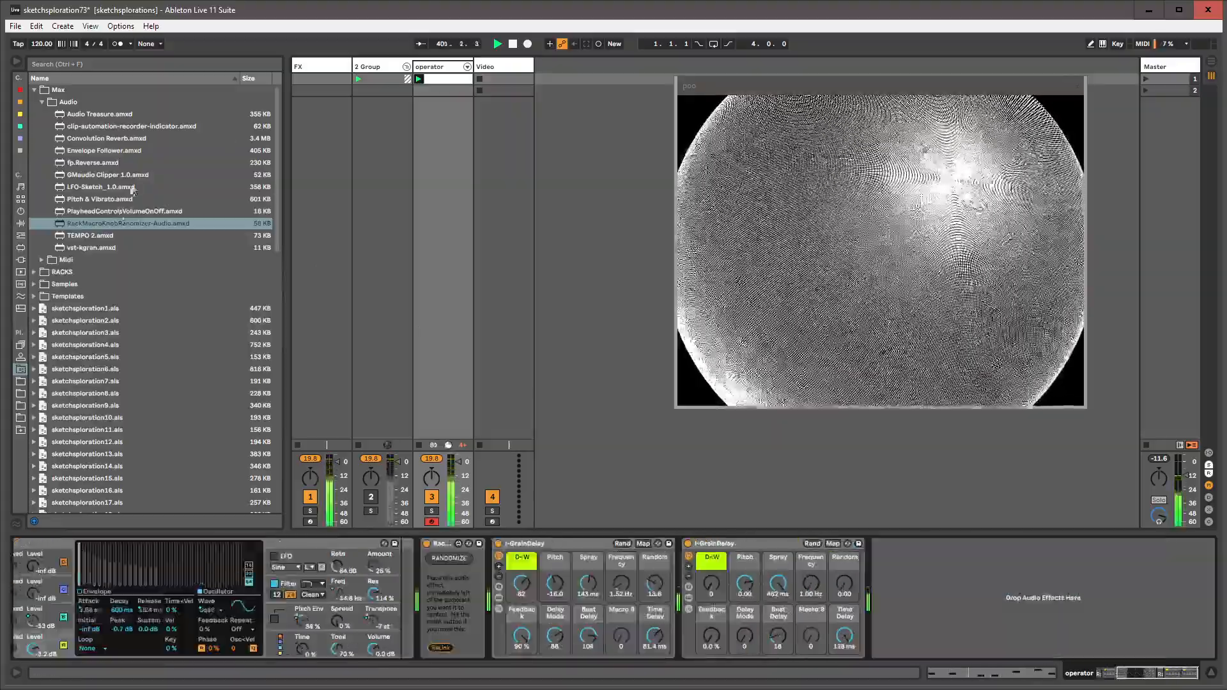
pyautogui.moveTo(117, 225); pyautogui.dragTo(705, 585)
pyautogui.click(710, 559)
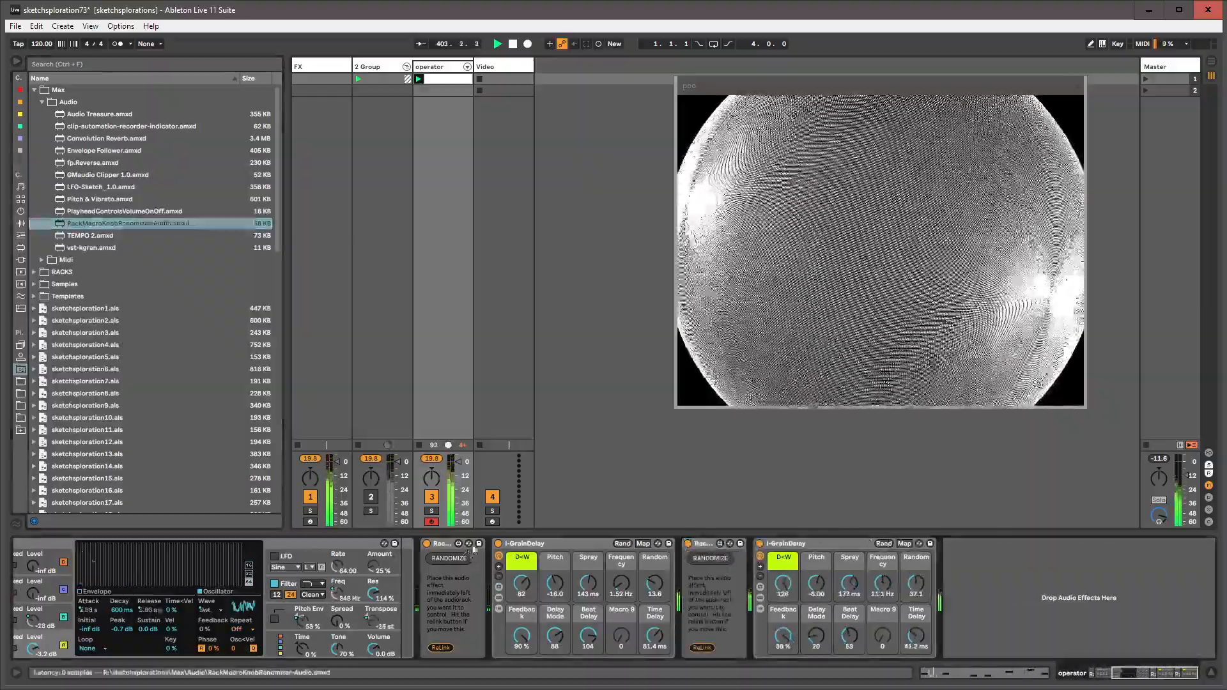
# - Draw randomize automation pulses at 1.2.3 and 1.4 for the first GrainDelay randomizer, and unlink the envelope with a 1.0.1 loop length
pyautogui.rightClick(460, 561)
pyautogui.click(461, 573)
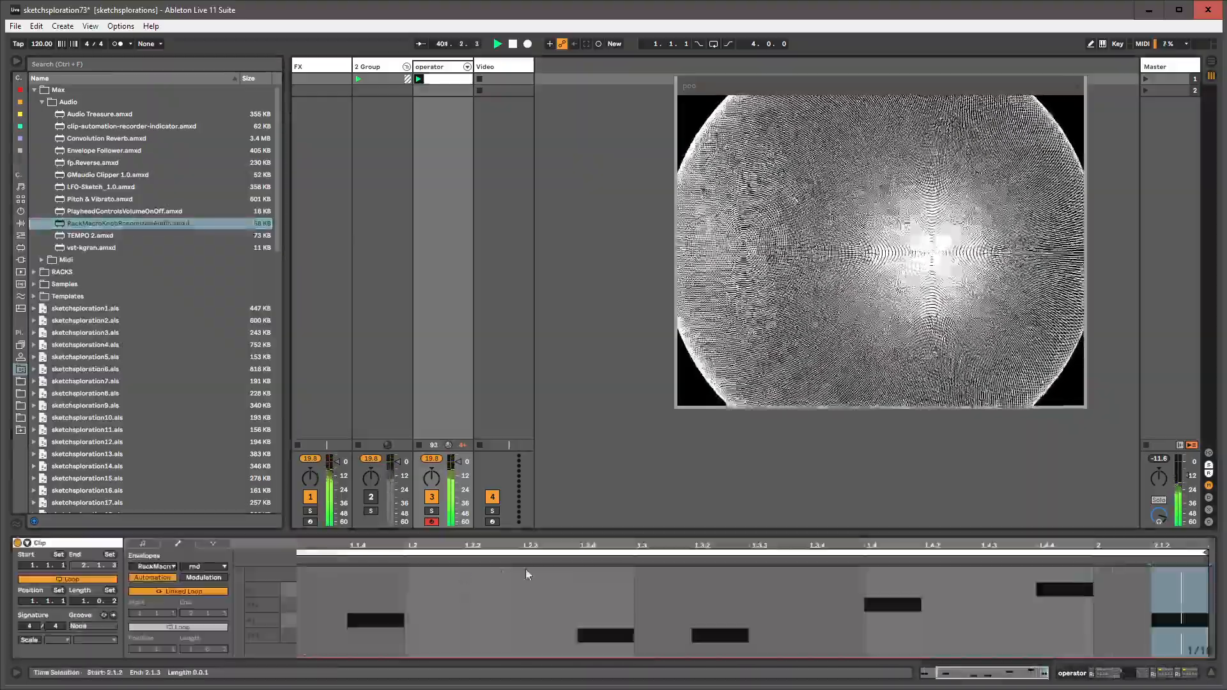
pyautogui.press('b')
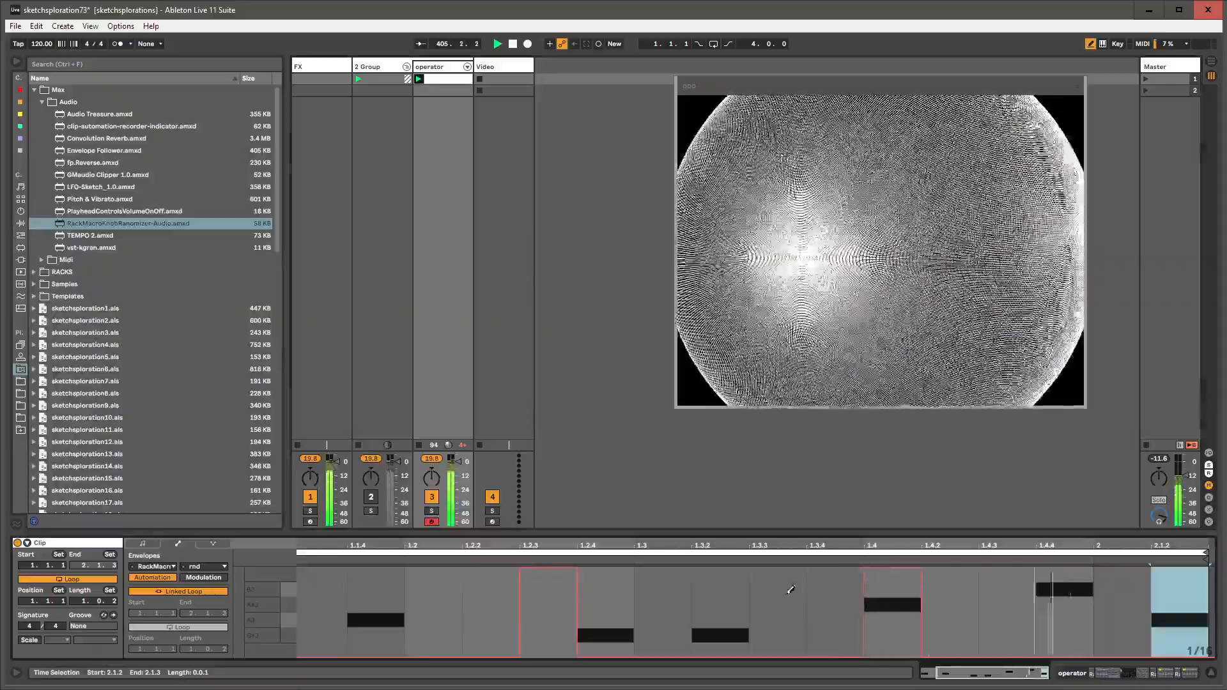
pyautogui.click(180, 595)
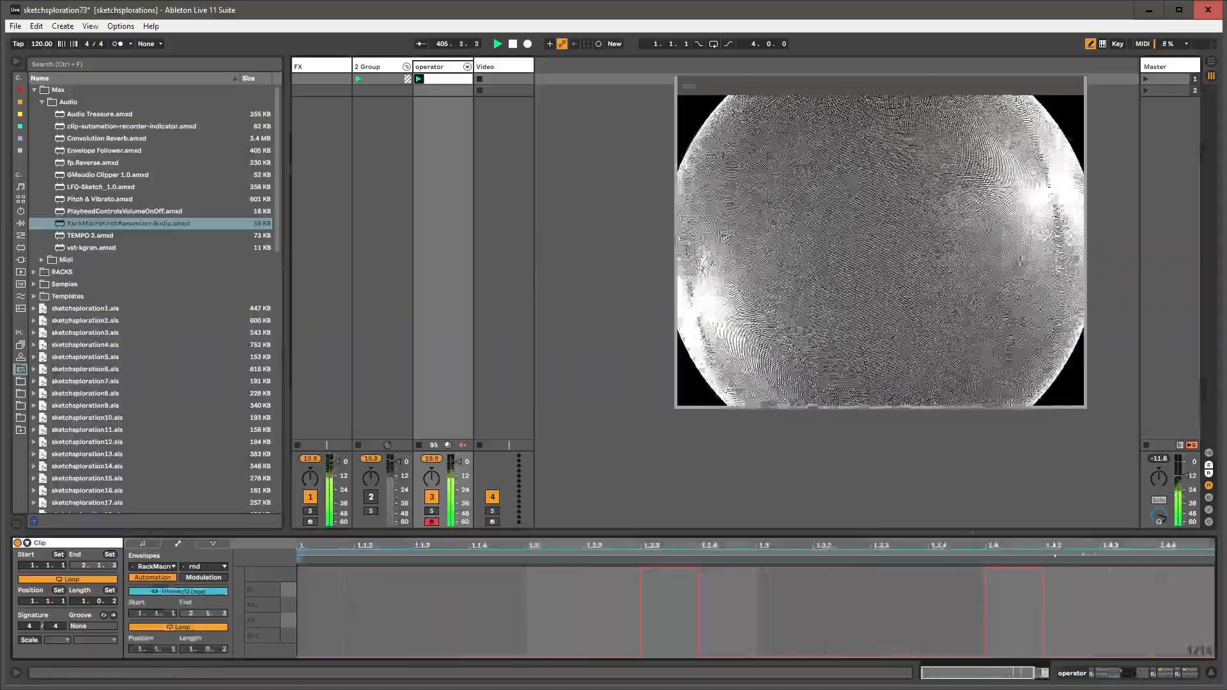
pyautogui.moveTo(1201, 563); pyautogui.dragTo(1199, 553)
pyautogui.click(1208, 553)
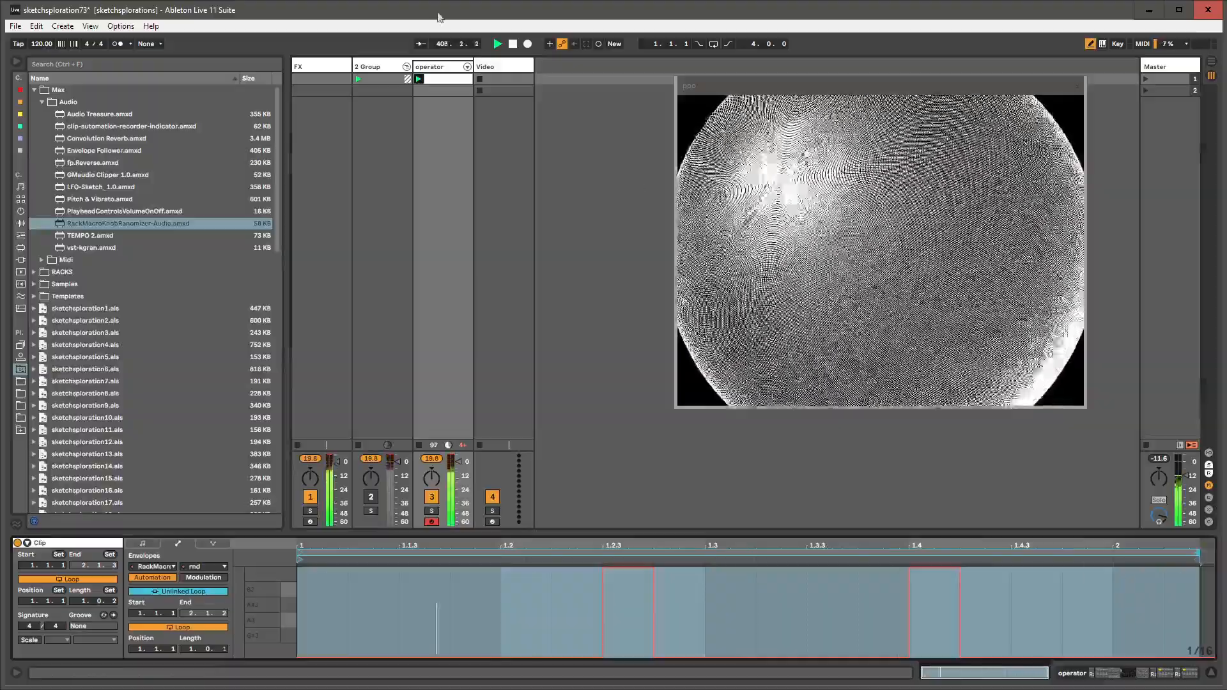
pyautogui.click(441, 67)
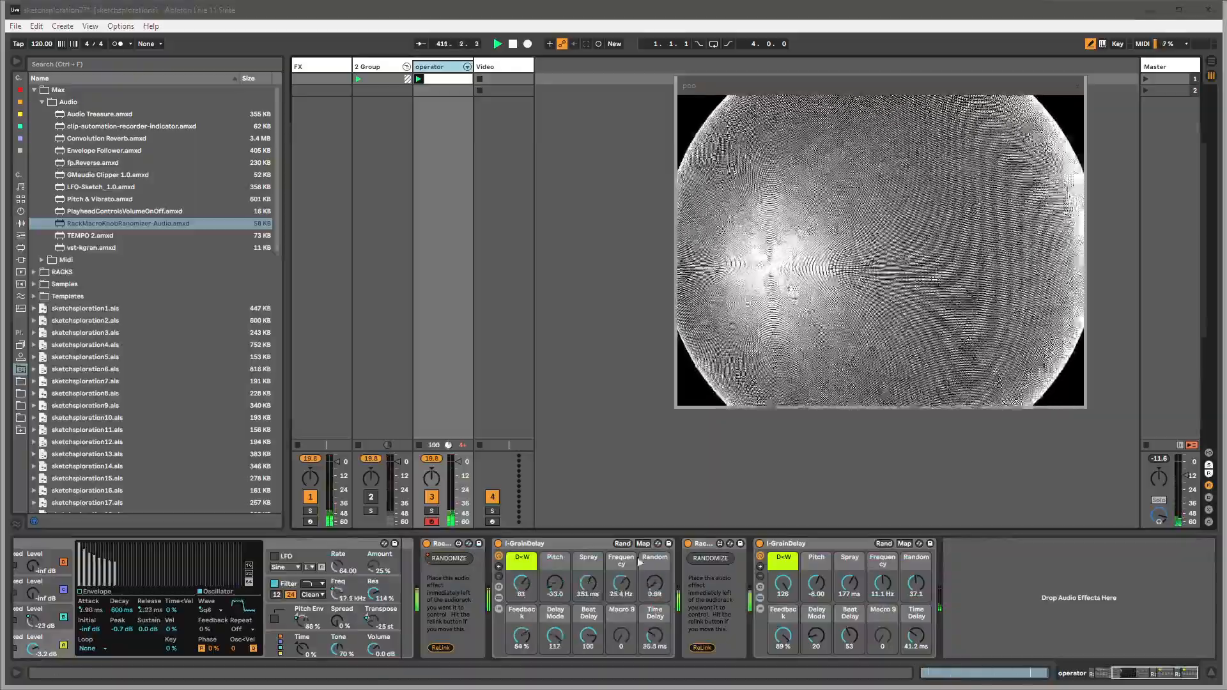
# - Draw randomize automation pulses at 1.2.3 and 1.3.4 for the second GrainDelay randomizer, and unlink the envelope with a 0.3.3 loop length
pyautogui.rightClick(703, 560)
pyautogui.click(713, 569)
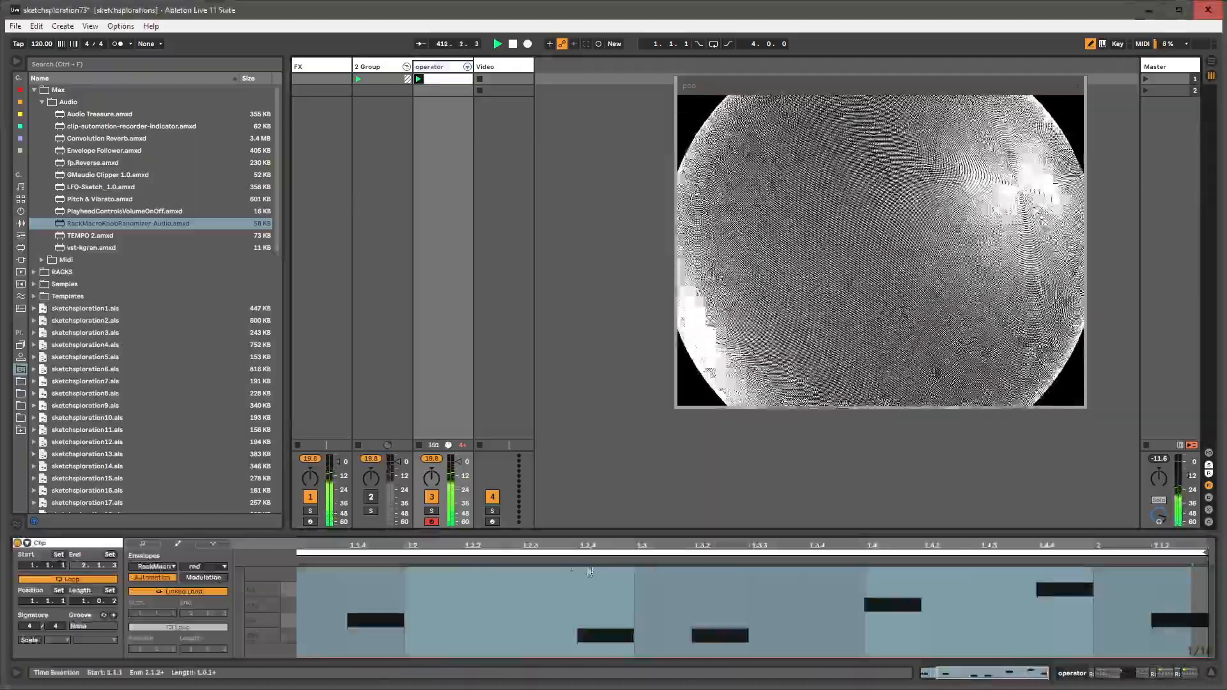
pyautogui.click(551, 572)
pyautogui.moveTo(832, 588); pyautogui.dragTo(832, 563)
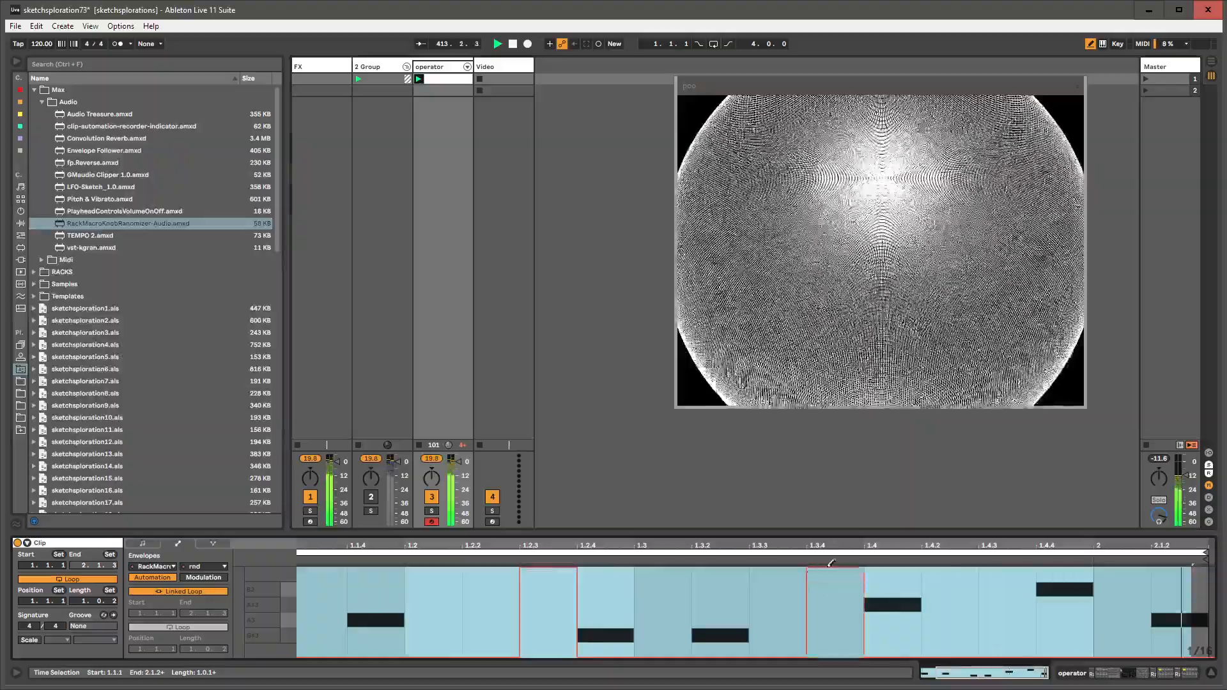
pyautogui.click(194, 591)
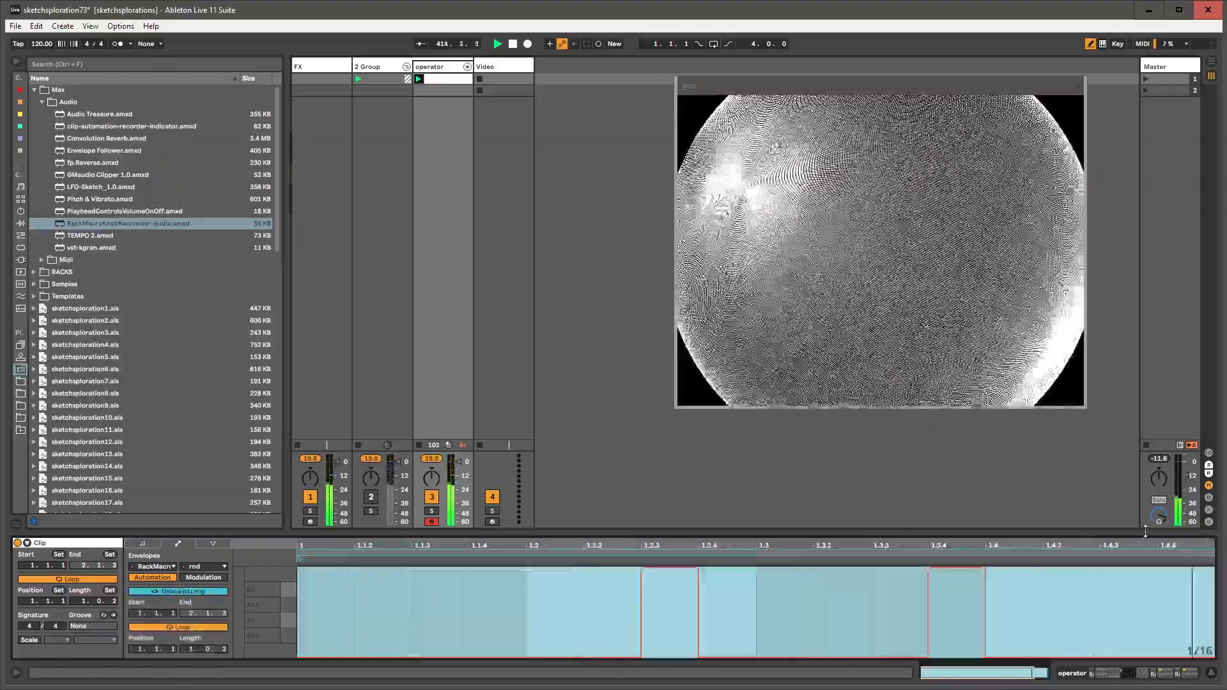
pyautogui.moveTo(1211, 556); pyautogui.dragTo(1191, 556)
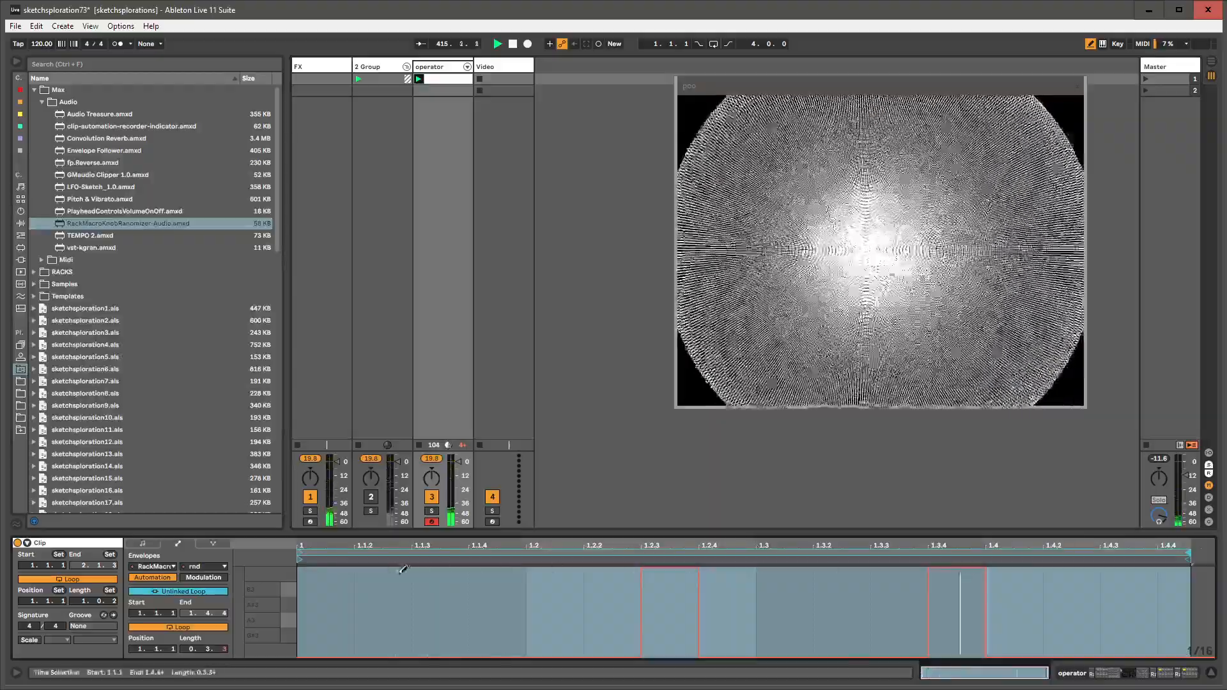
pyautogui.click(406, 572)
# - Group the GeoSynth device on the Video track into a MIDI Effect Rack and show its macro controls
pyautogui.click(495, 67)
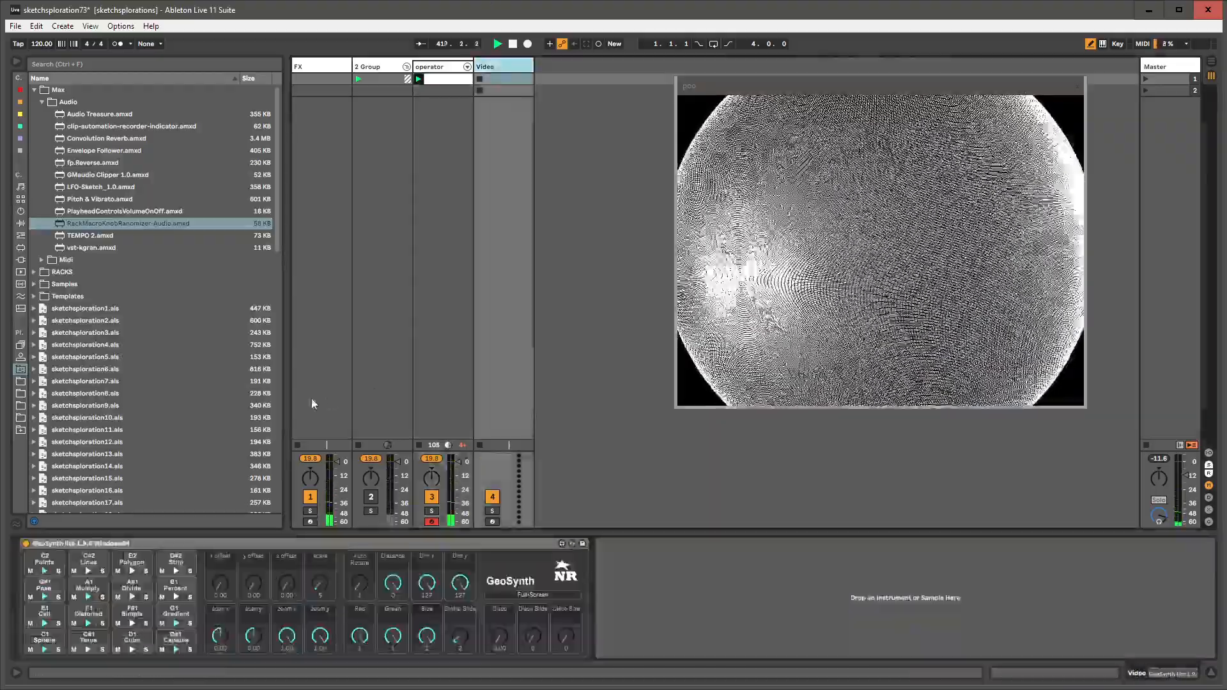
pyautogui.click(98, 543)
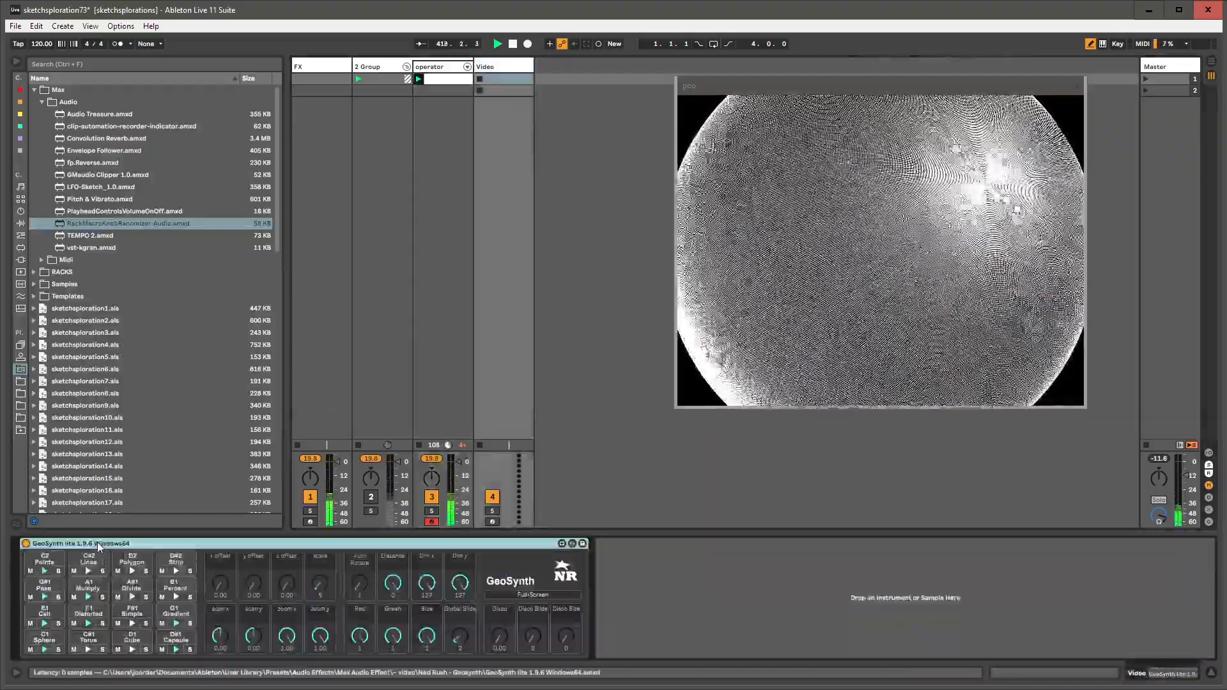
pyautogui.hotkey('ctrl', 'g')
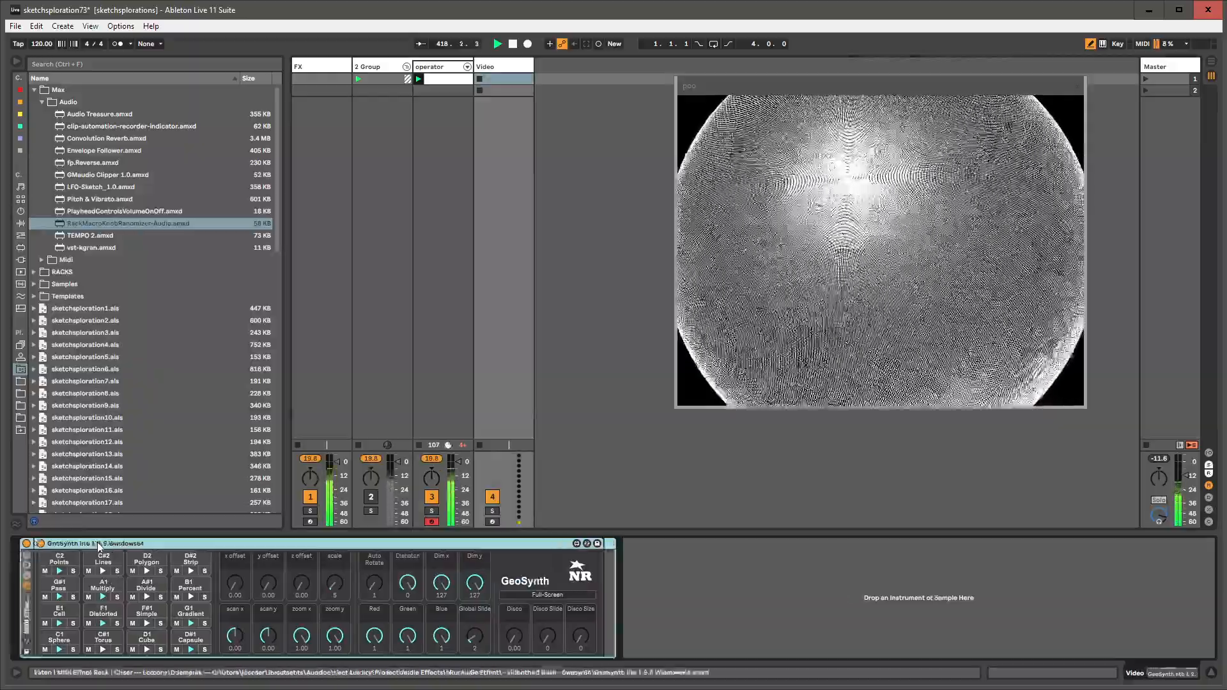
pyautogui.click(26, 555)
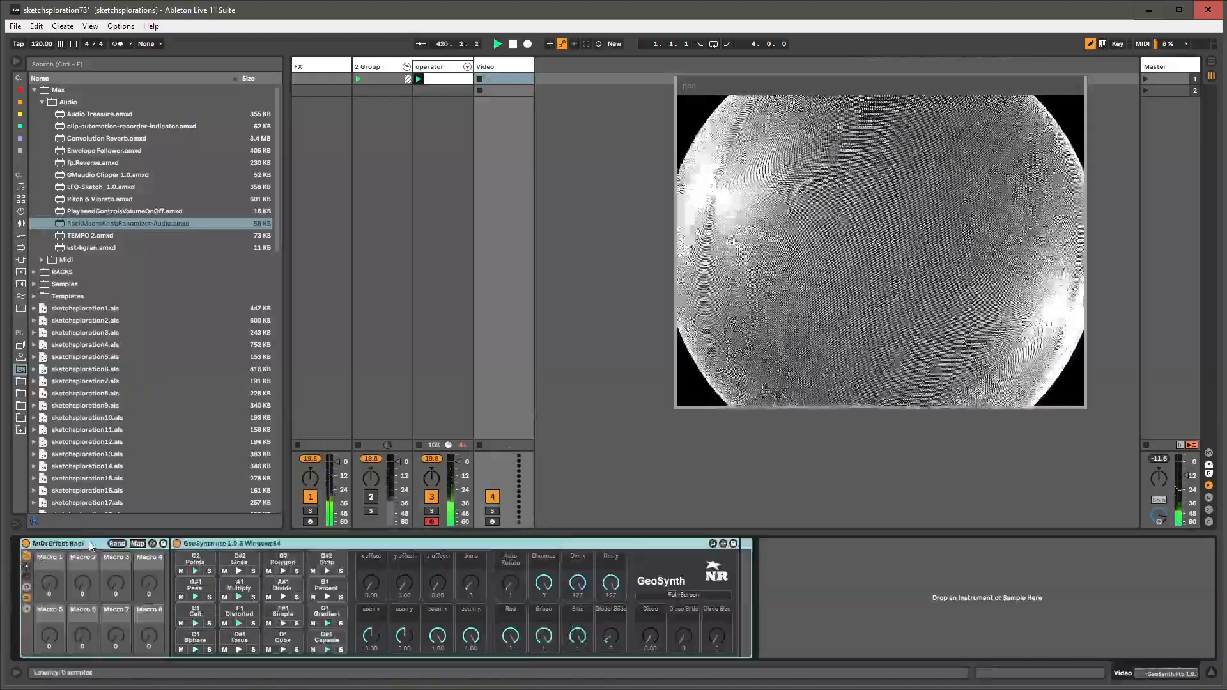
# - Map GeoSynth's Dim x to Macro 1 and Dim y to Macro 2 of the rack
pyautogui.click(138, 543)
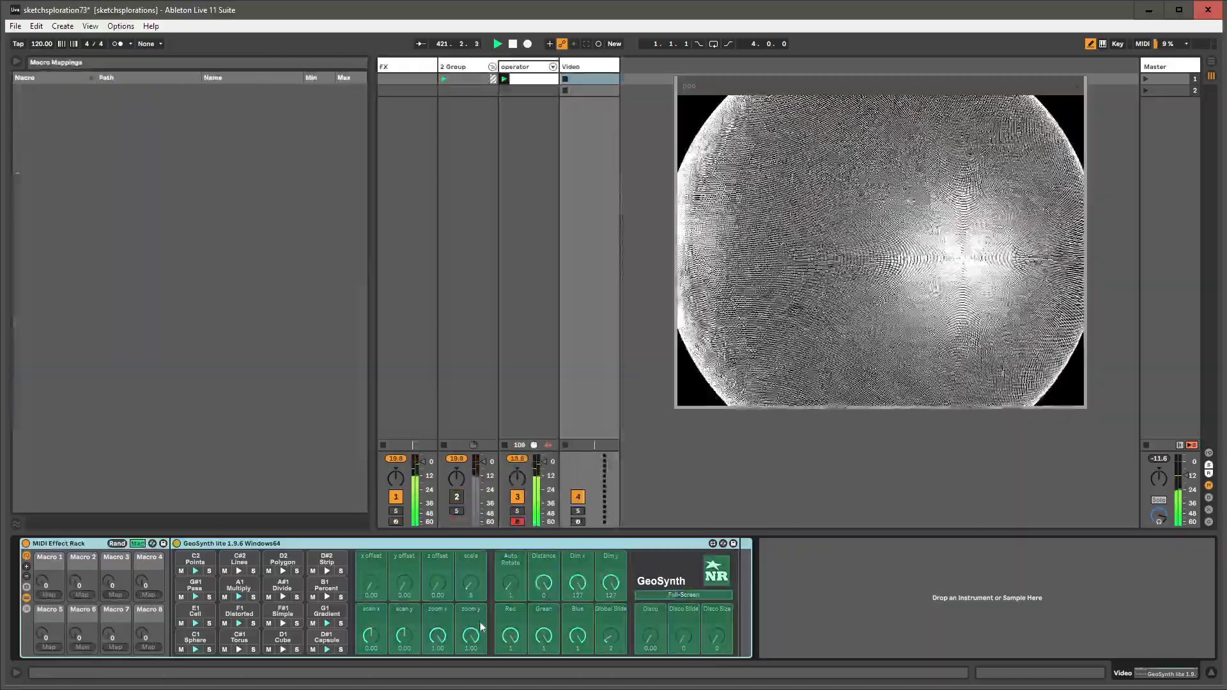
pyautogui.click(577, 583)
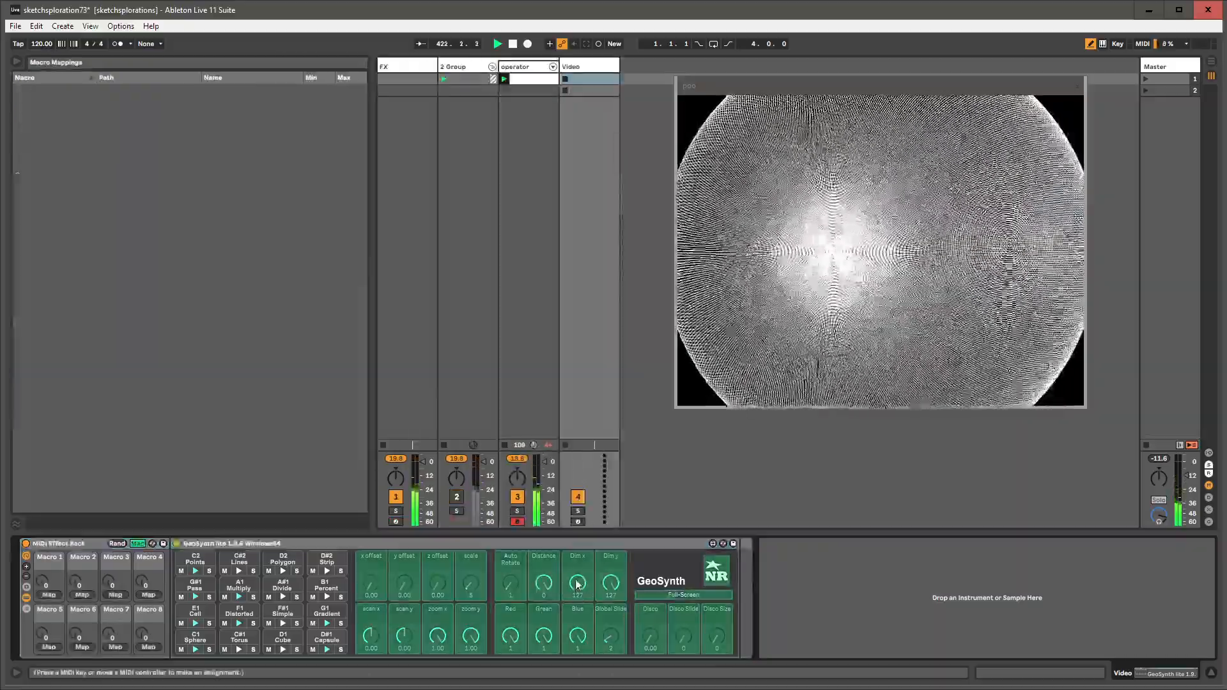
pyautogui.click(49, 595)
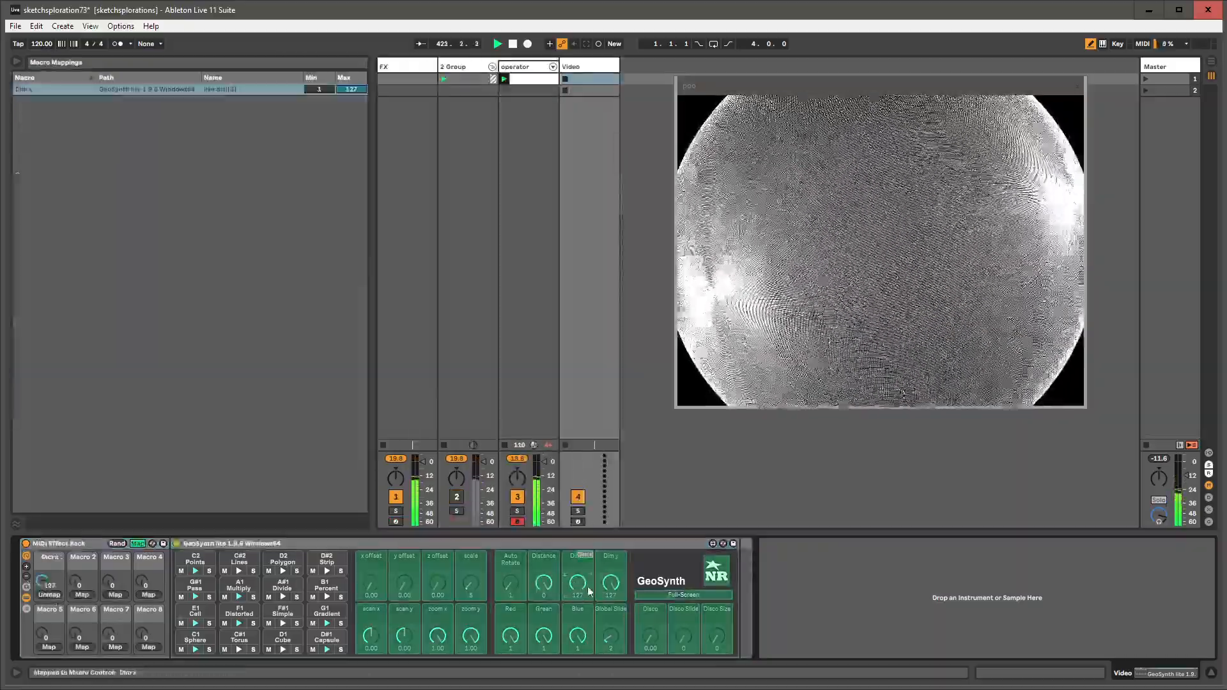
pyautogui.click(79, 595)
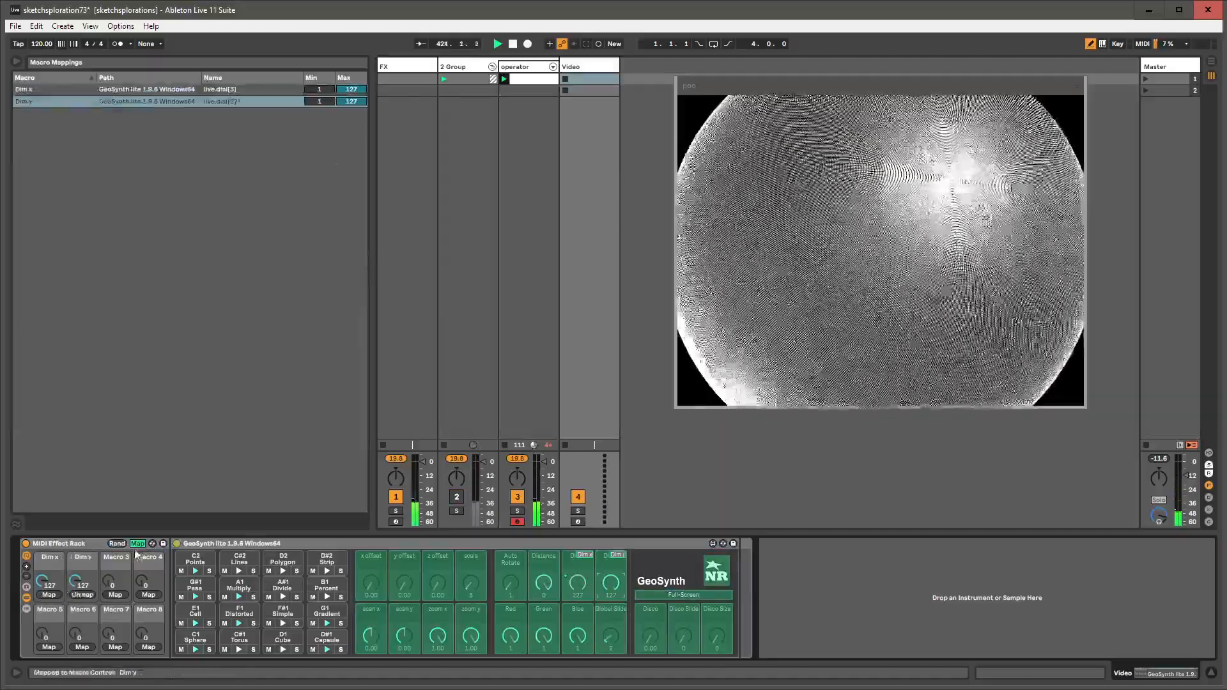
pyautogui.click(137, 544)
# - Insert the MIDI version of the RackMacroKnobRandomizer from the Max Midi folder before the GeoSynth rack and randomize its macros
pyautogui.click(41, 102)
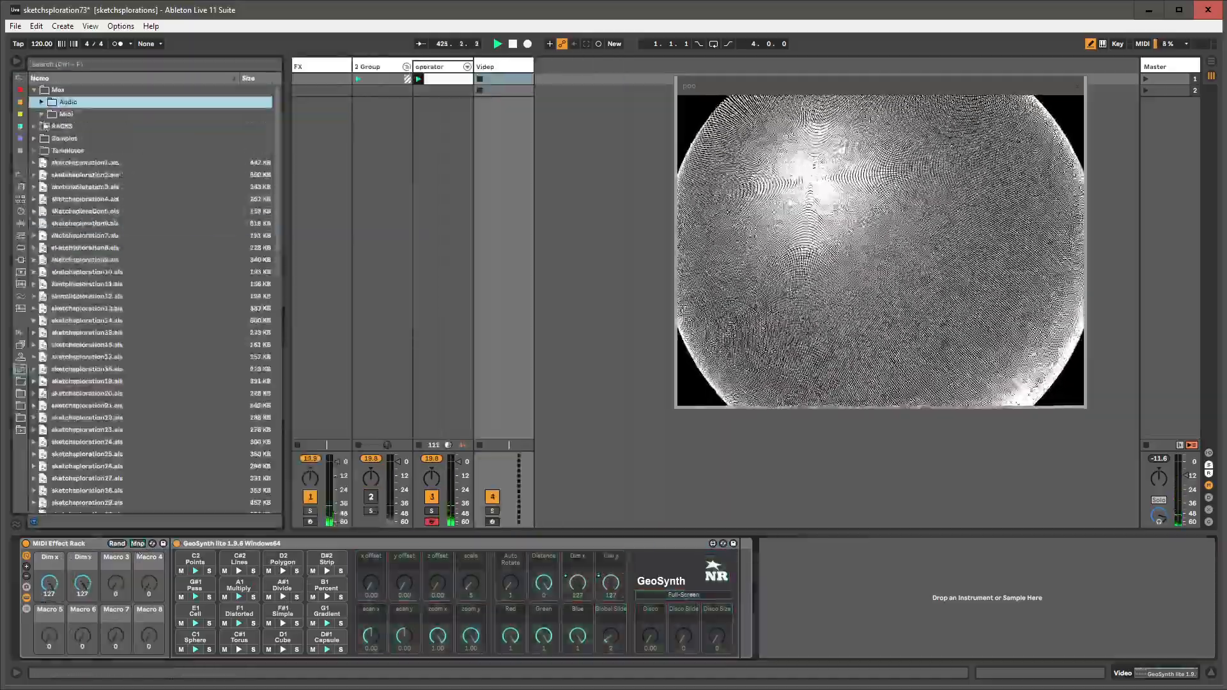
pyautogui.click(41, 114)
pyautogui.moveTo(99, 225); pyautogui.dragTo(46, 552)
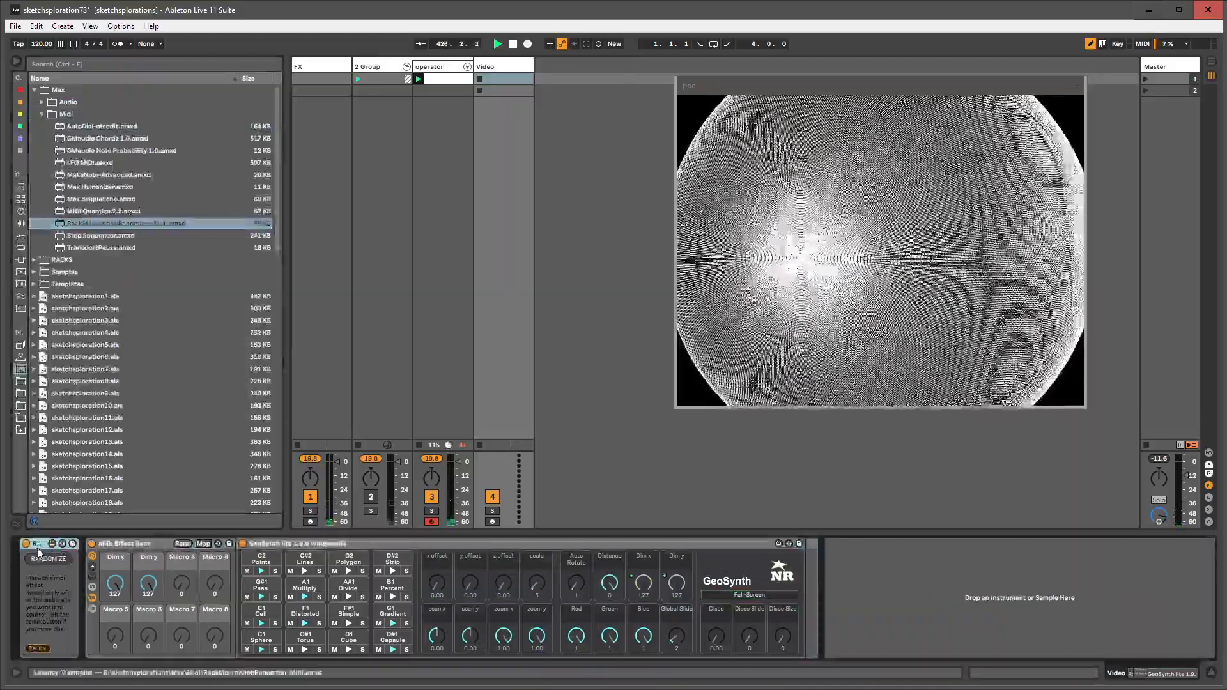
pyautogui.click(14, 26)
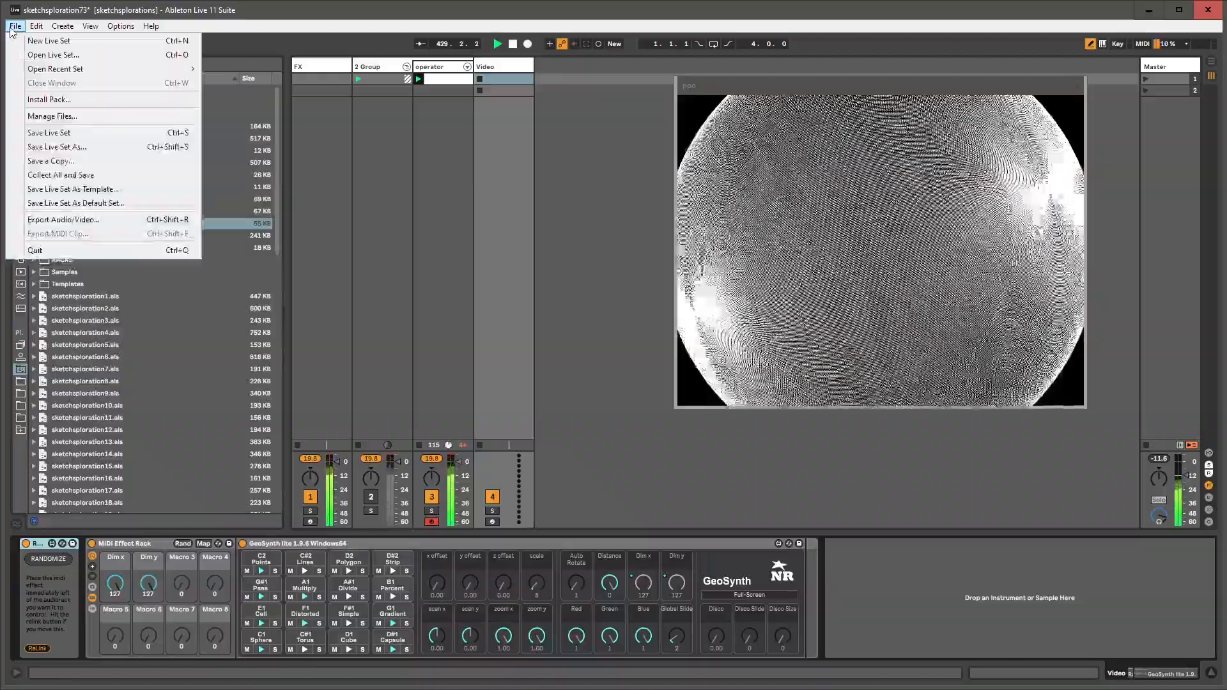
pyautogui.click(178, 276)
pyautogui.scroll(1, 254, 389)
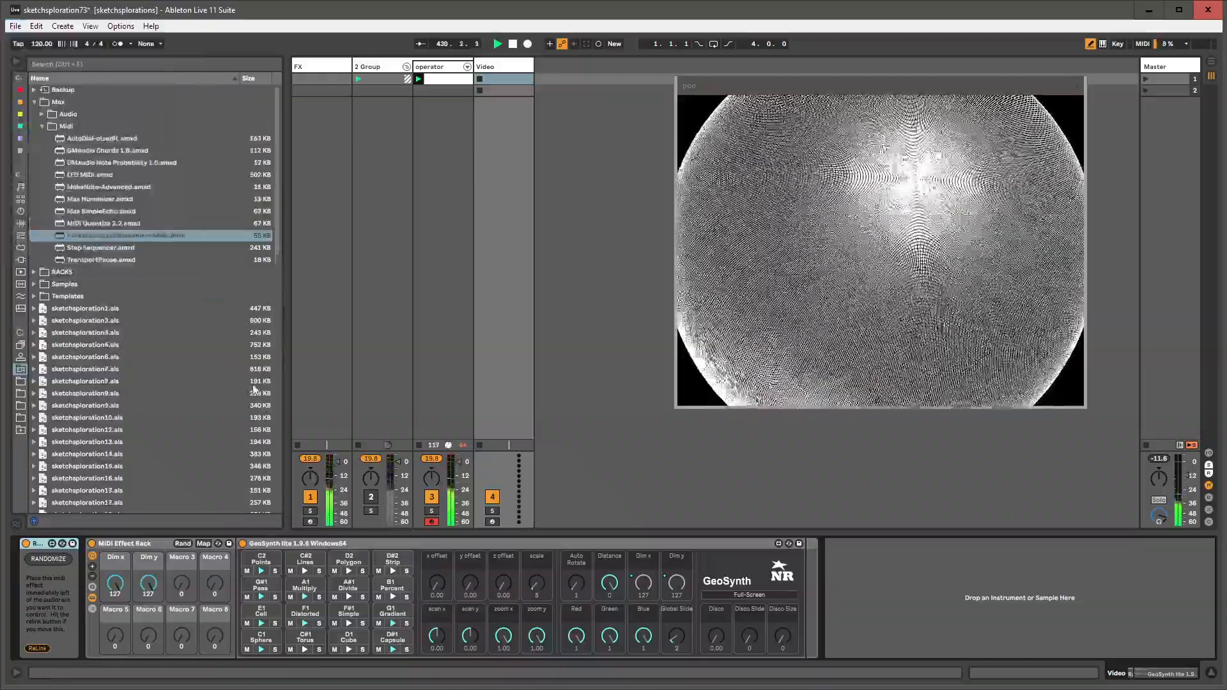
pyautogui.click(41, 126)
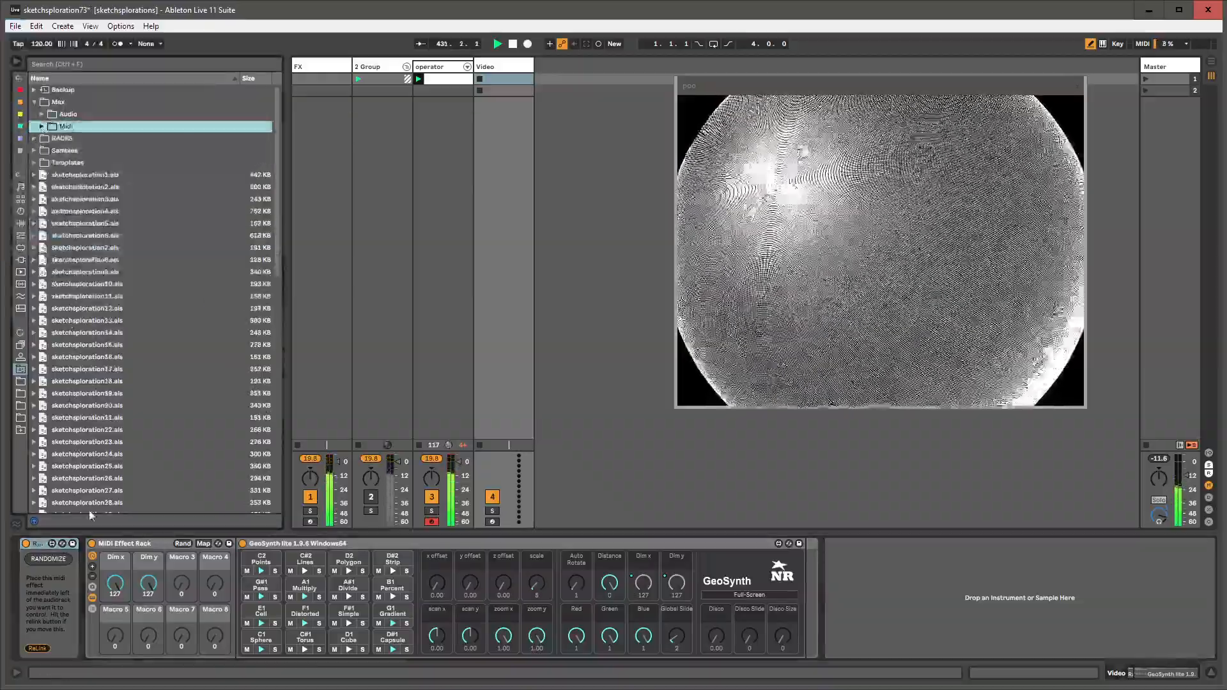
pyautogui.click(50, 560)
pyautogui.click(50, 560)
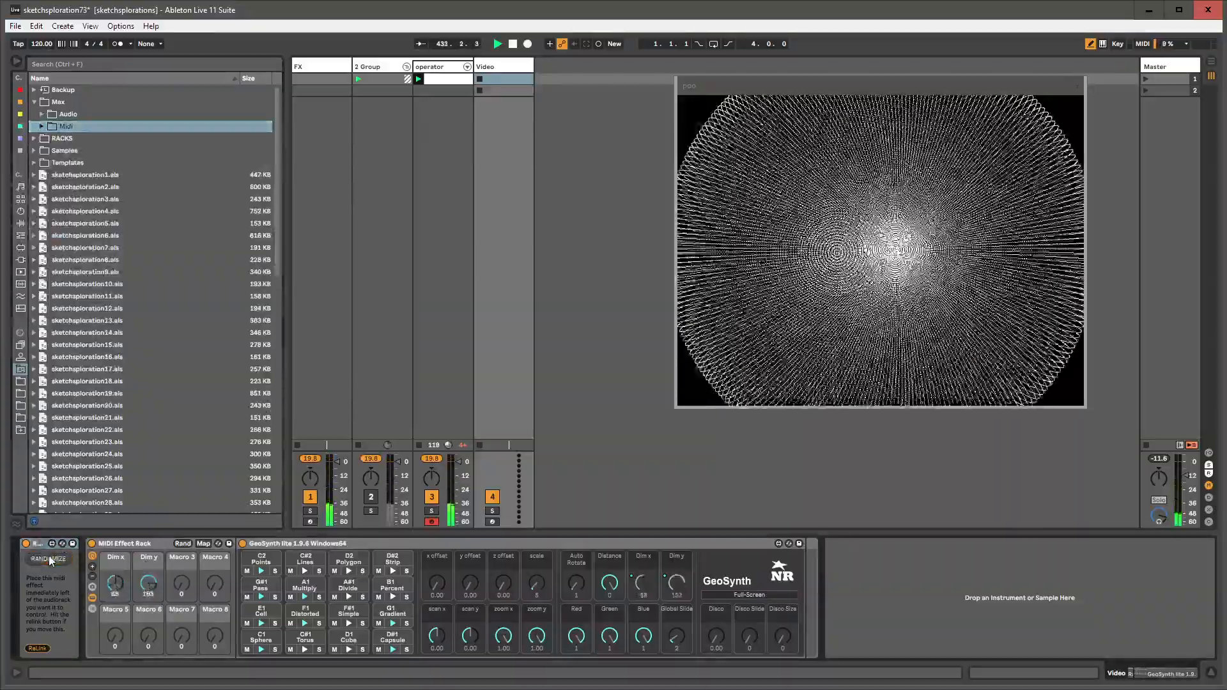
pyautogui.rightClick(50, 559)
pyautogui.click(51, 574)
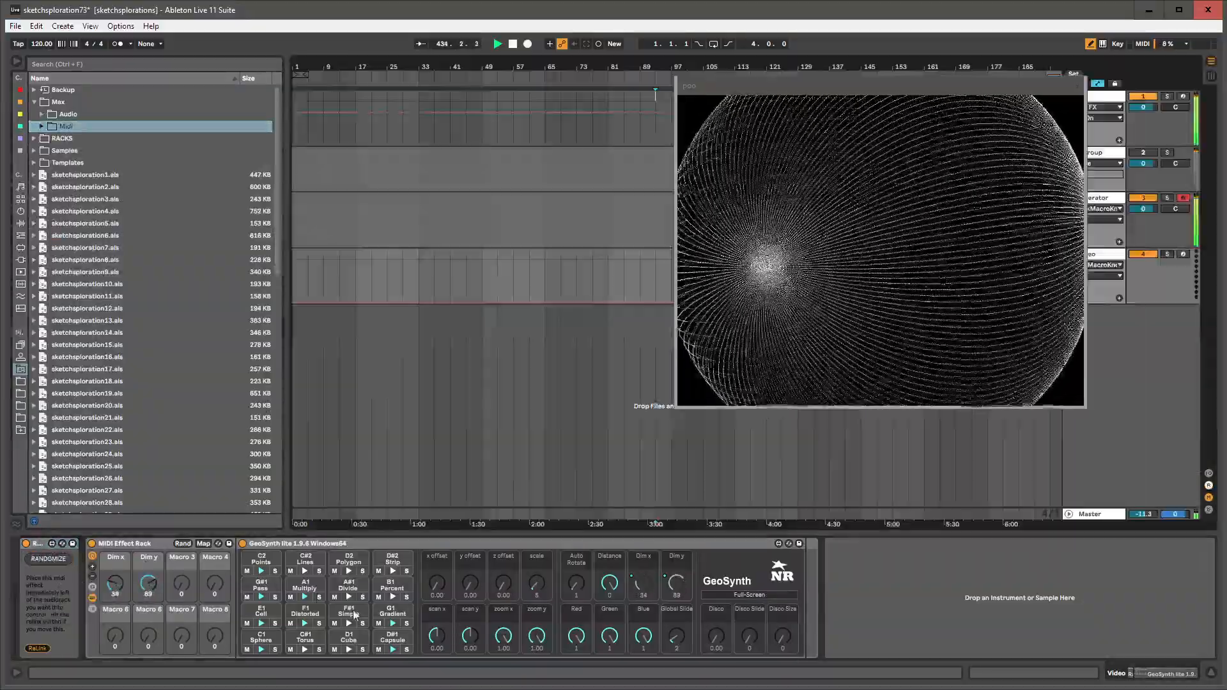
pyautogui.press('Tab')
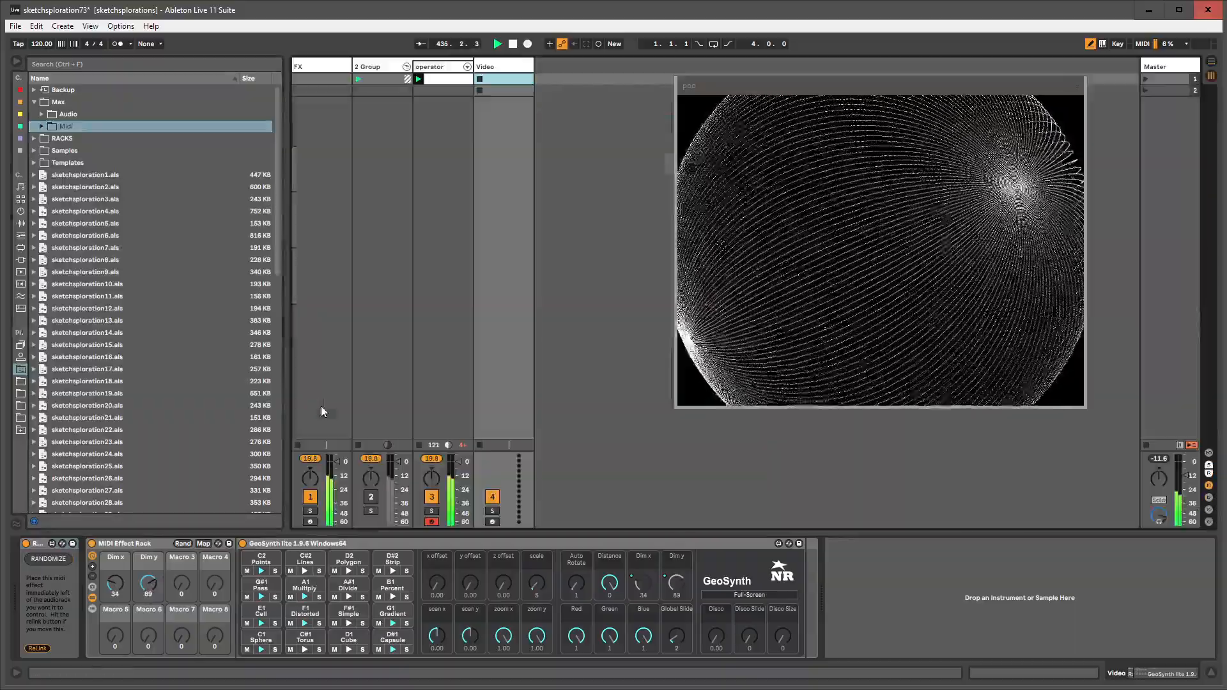
# - Create an empty MIDI clip in the Video track's first slot and launch it
pyautogui.doubleClick(500, 78)
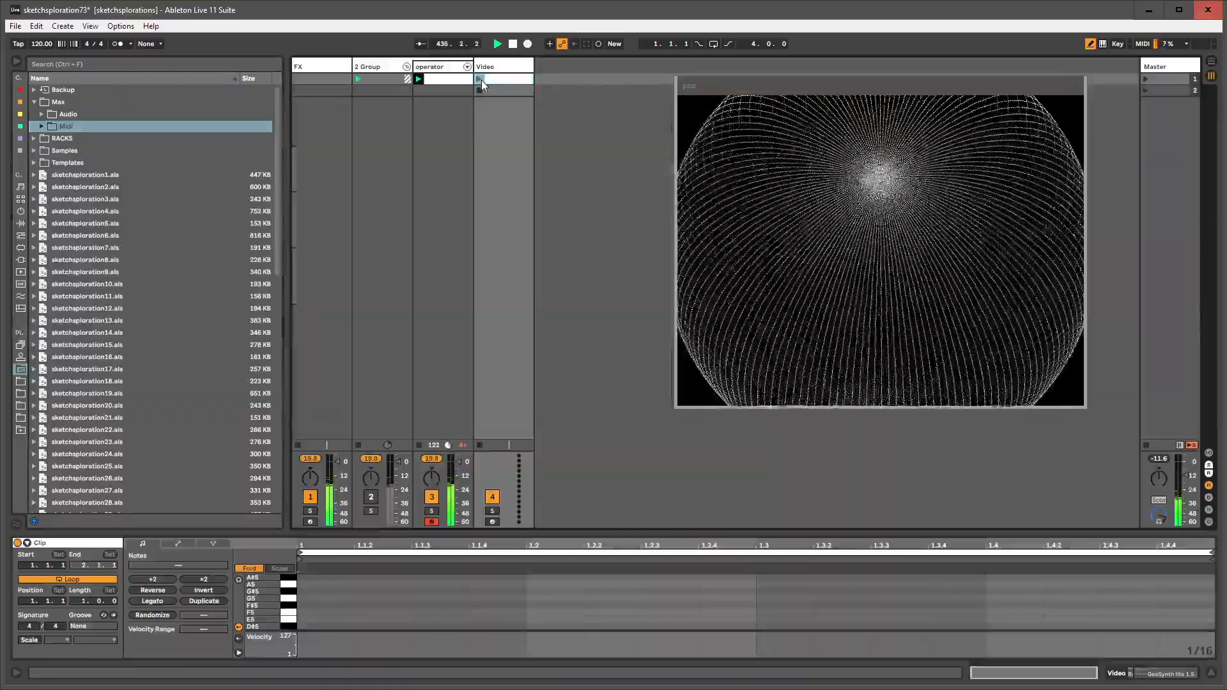
pyautogui.click(480, 80)
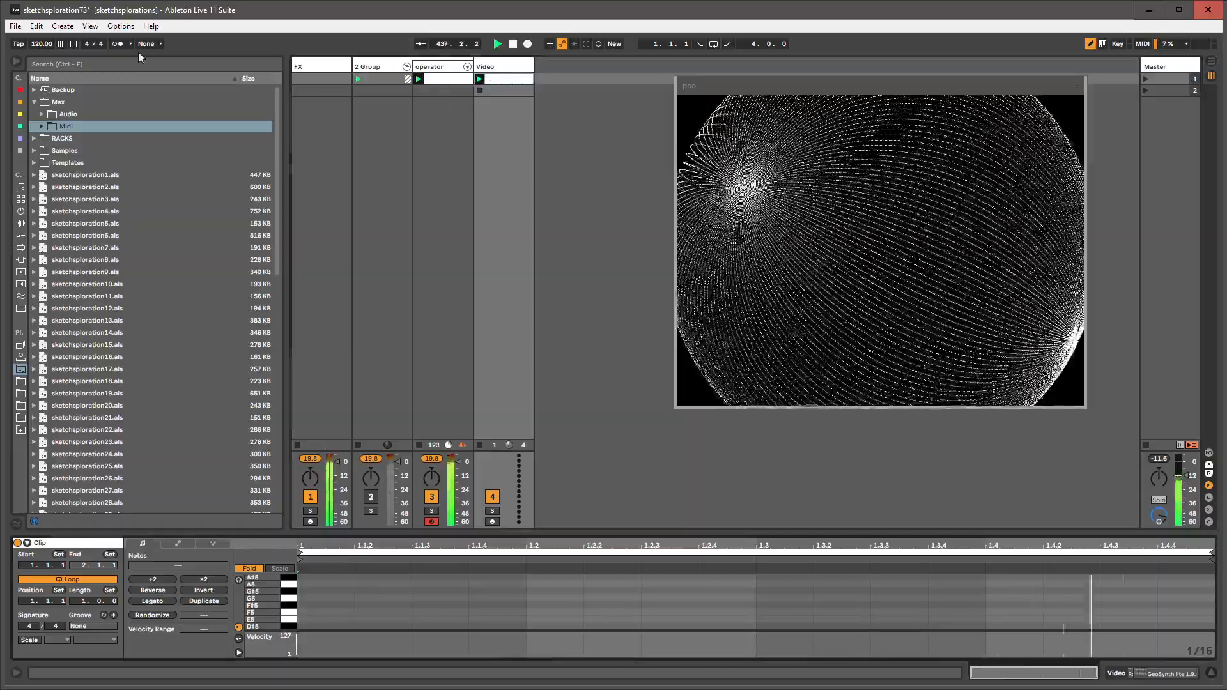
# - Set the global quantization to 1 Bar and relaunch the operator and Video clips
pyautogui.click(146, 44)
pyautogui.click(155, 93)
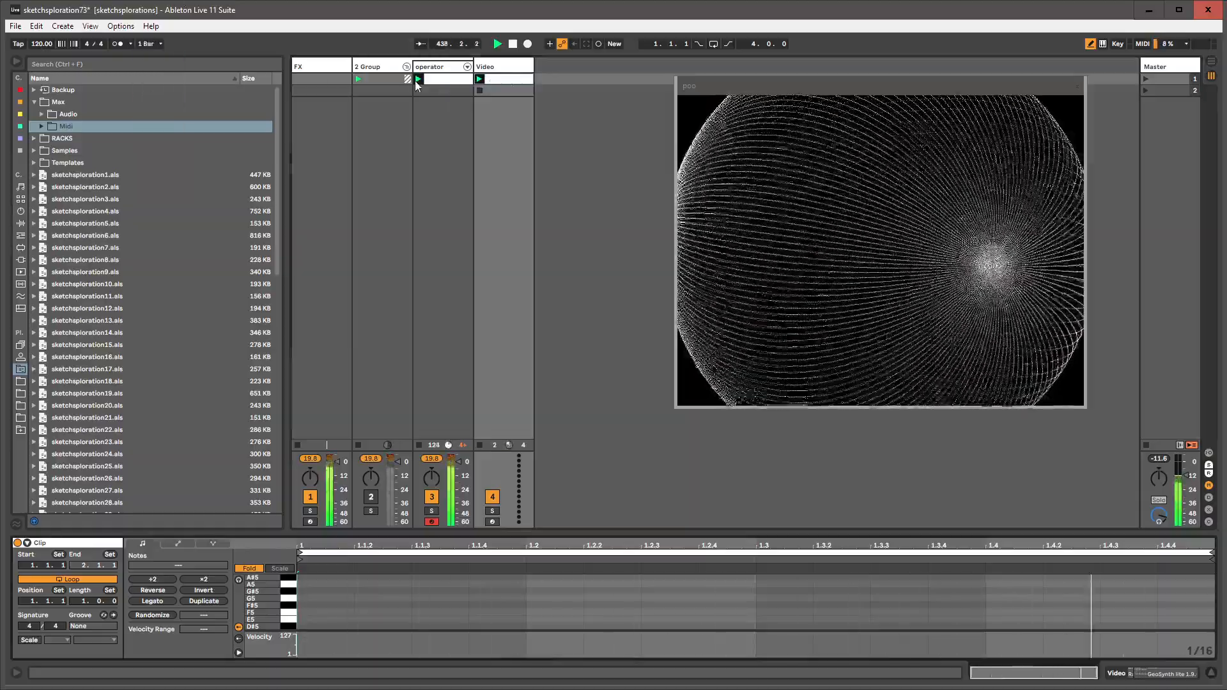
pyautogui.click(418, 80)
pyautogui.click(479, 79)
# - Draw randomize automation pulses for the GeoSynth rack's randomizer at 1, 1.2, 1.3 and 1.4 in the Video clip
pyautogui.click(503, 67)
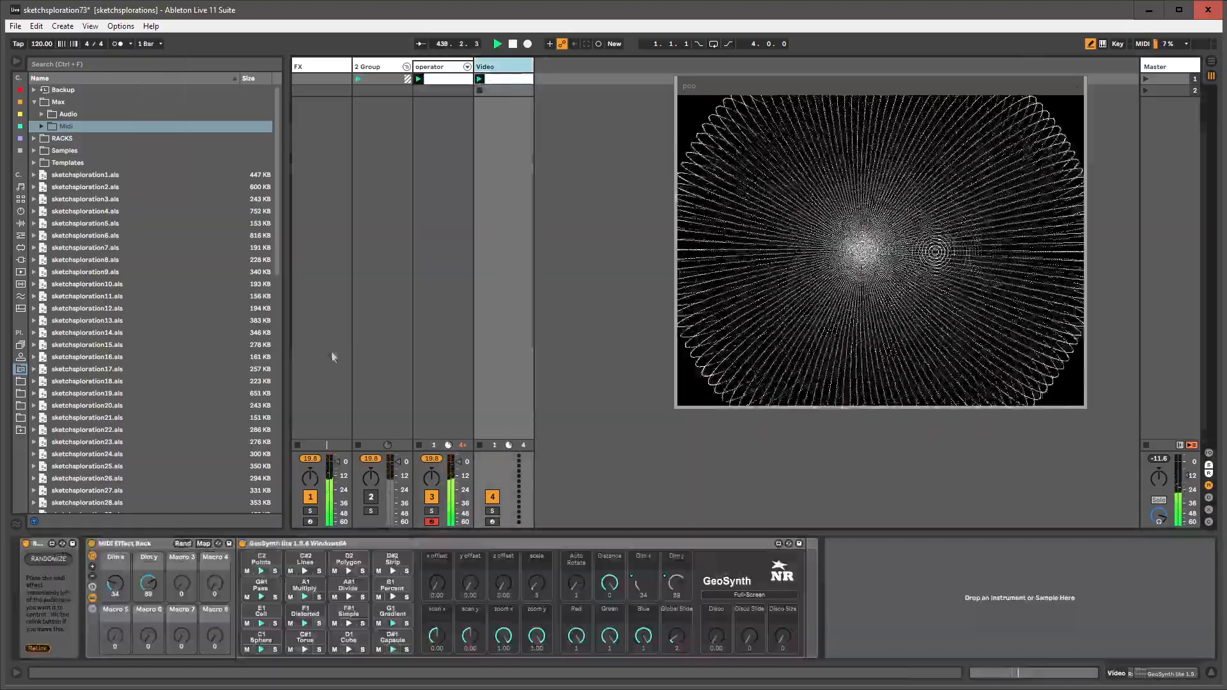
pyautogui.rightClick(44, 561)
pyautogui.click(55, 572)
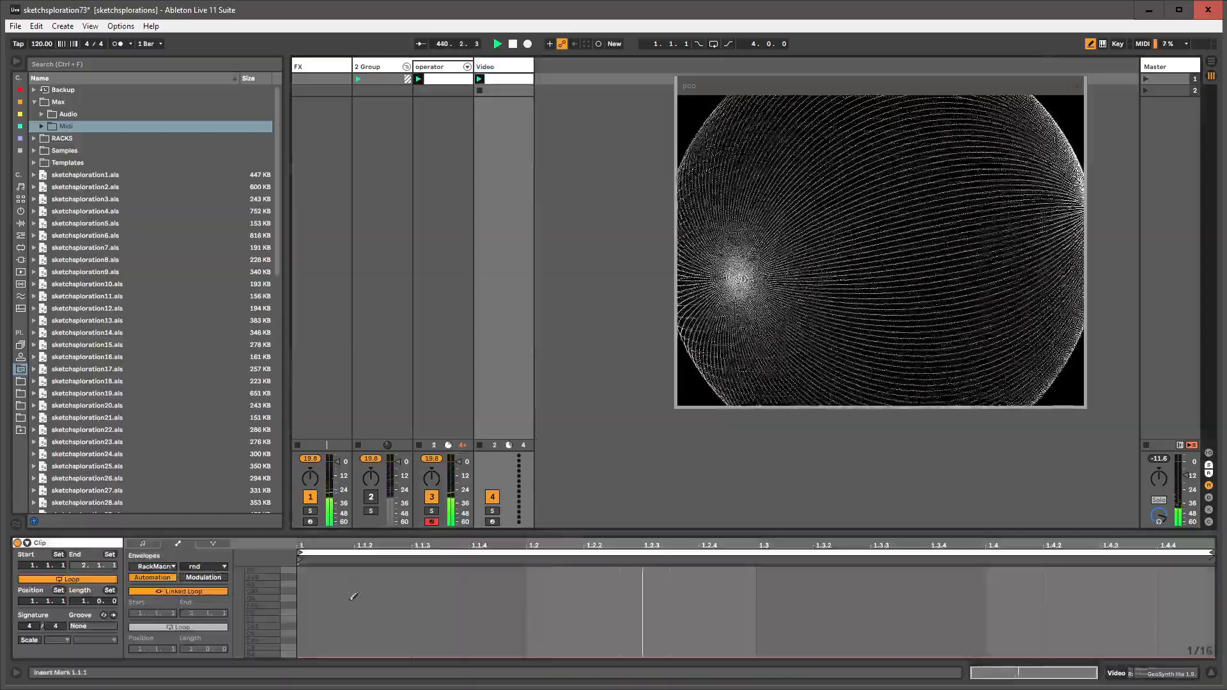
pyautogui.moveTo(350, 595); pyautogui.dragTo(343, 558)
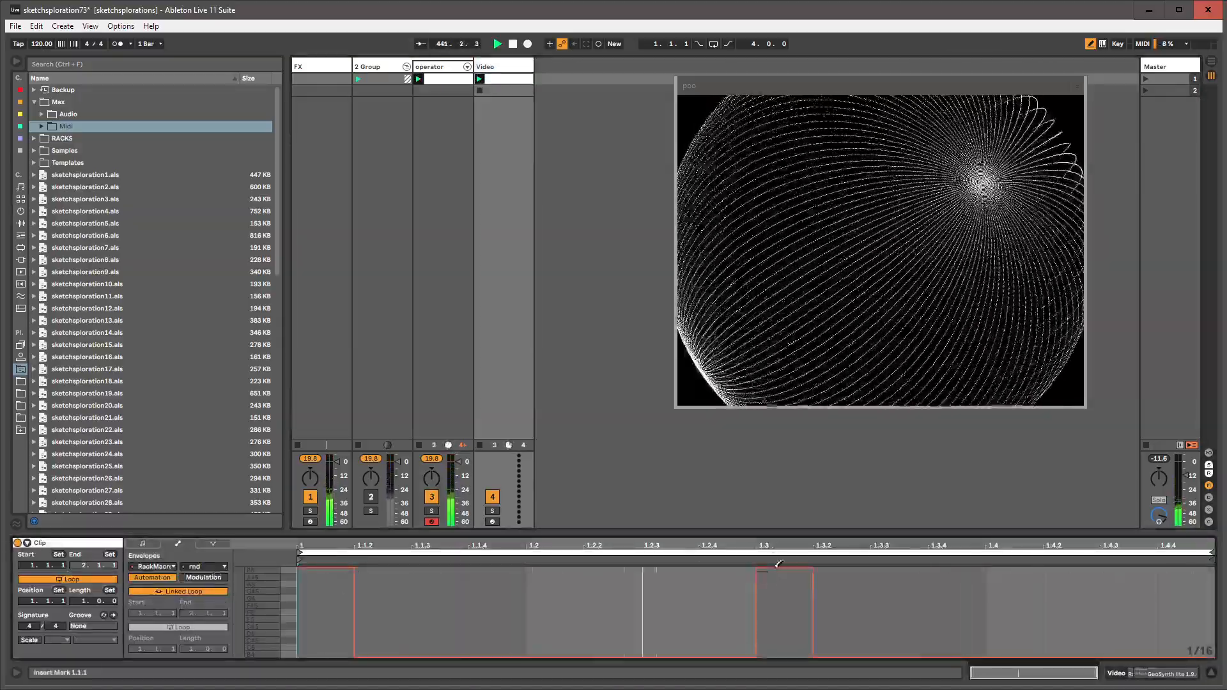
pyautogui.moveTo(563, 575); pyautogui.dragTo(561, 552)
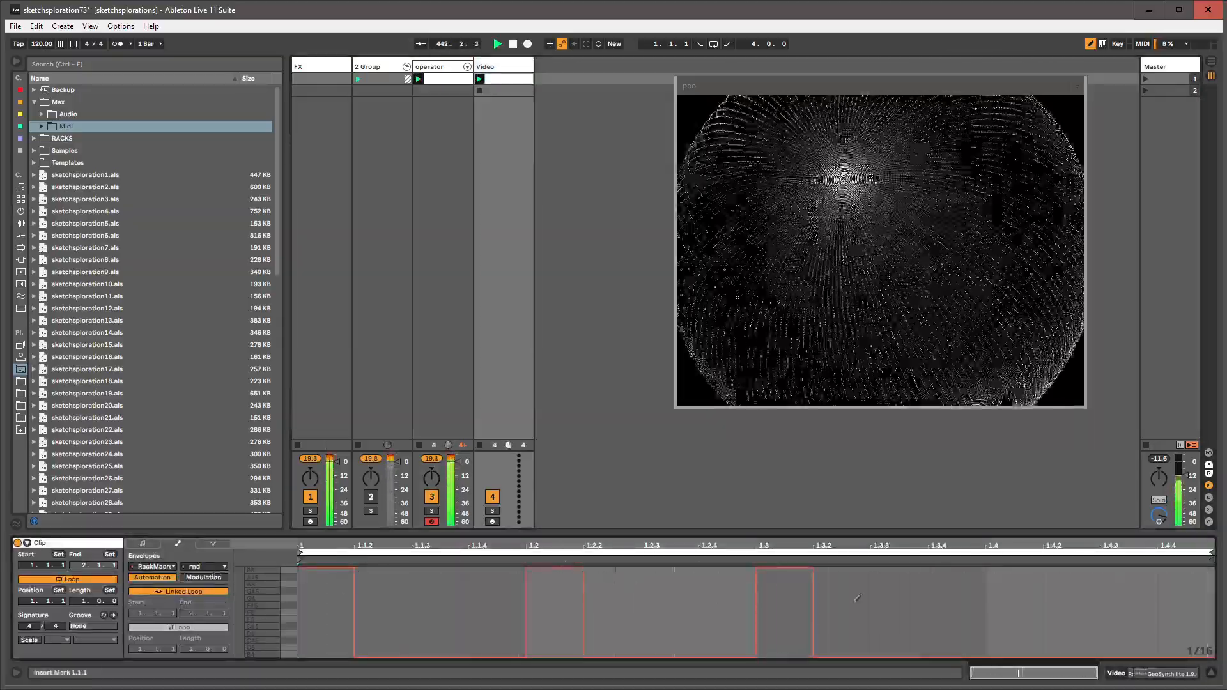
pyautogui.moveTo(1010, 573); pyautogui.dragTo(1016, 551)
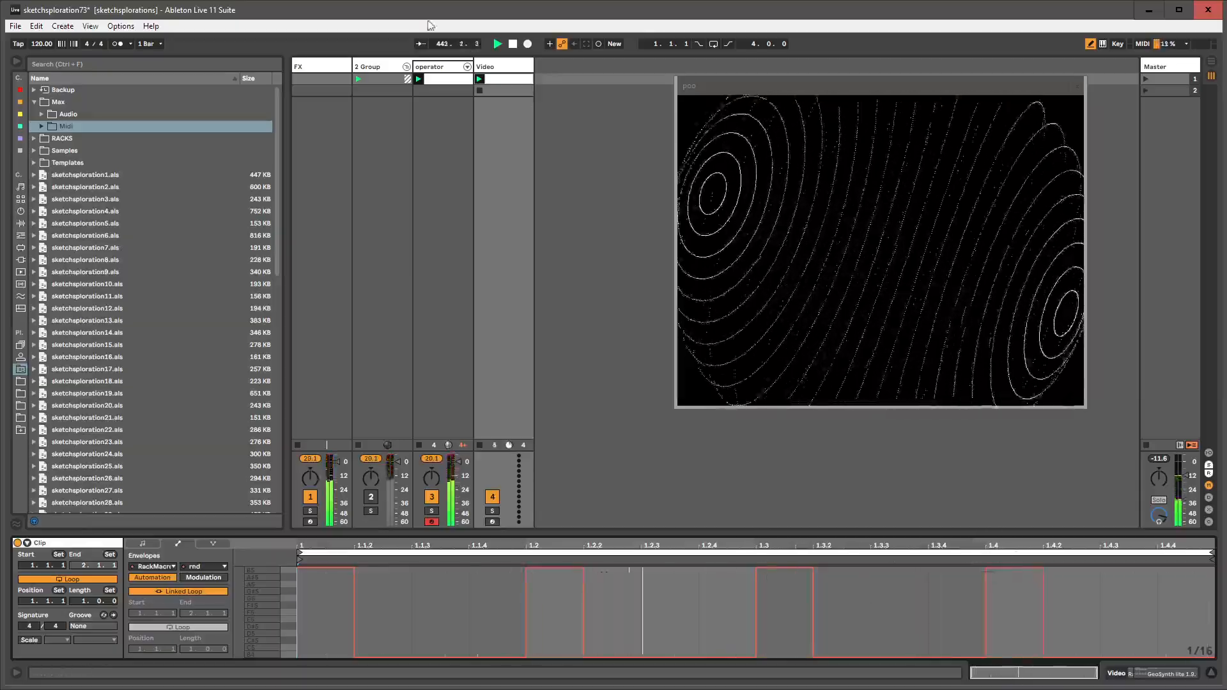
# - Map GeoSynth's x offset to Macro 3 and y offset to Macro 4 of the Video track's rack
pyautogui.click(490, 68)
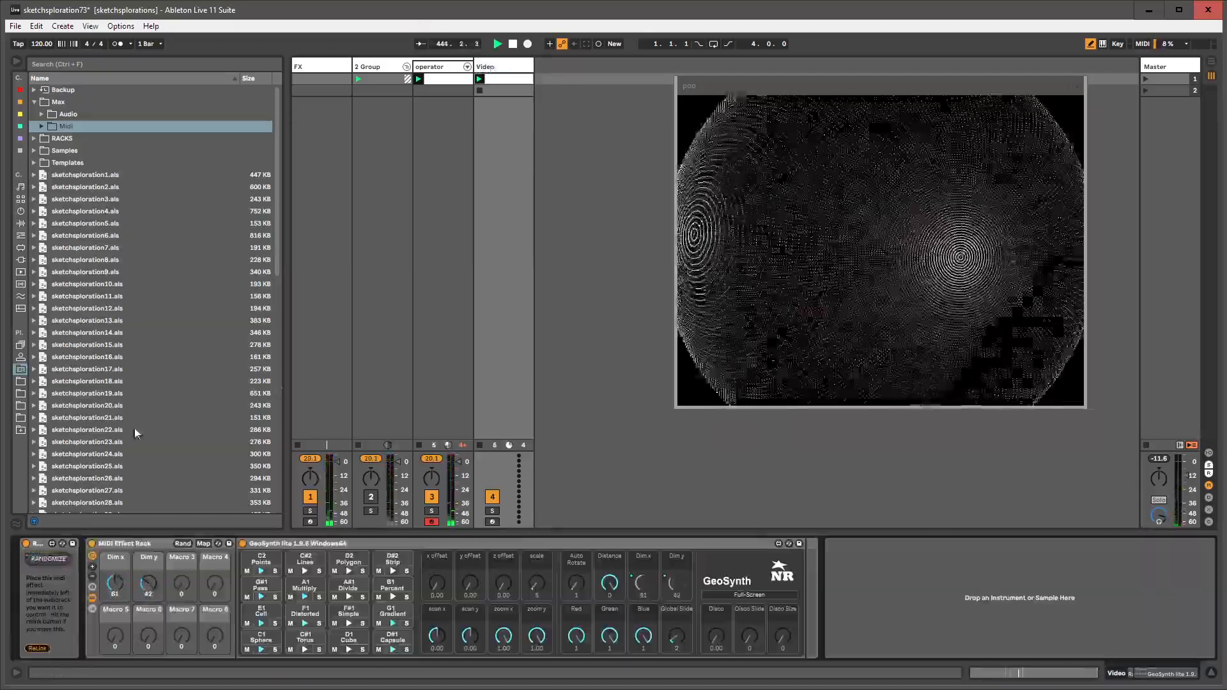
pyautogui.click(183, 543)
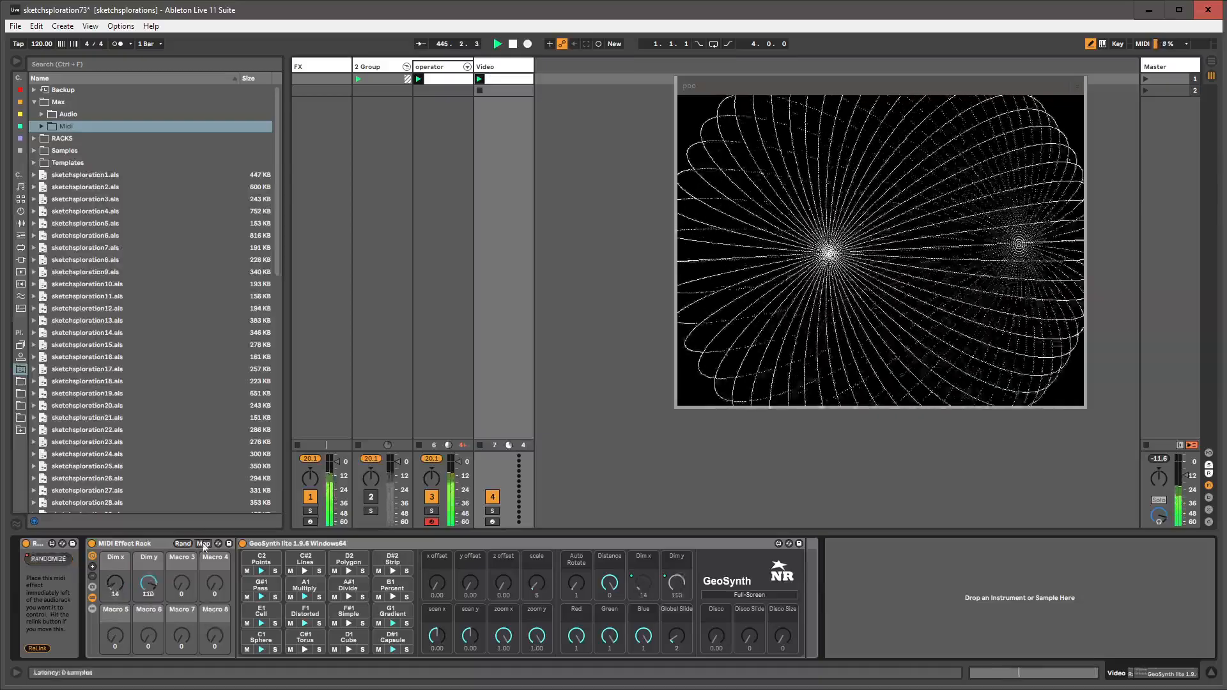
pyautogui.click(203, 543)
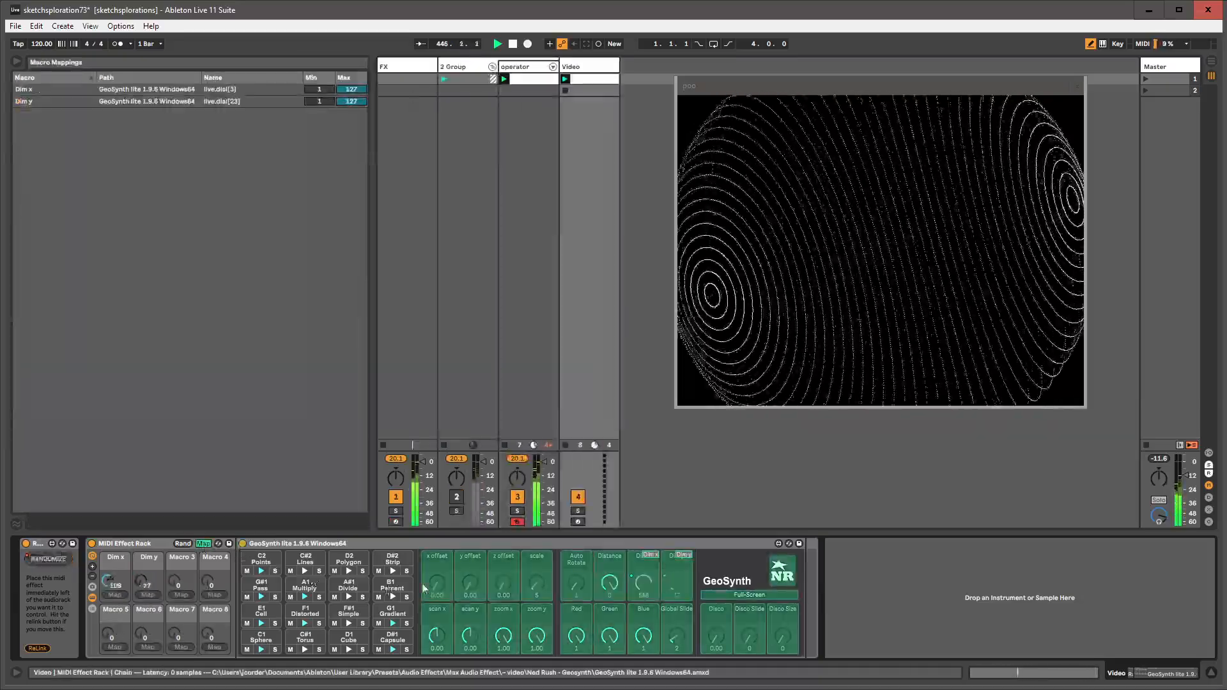
pyautogui.click(181, 594)
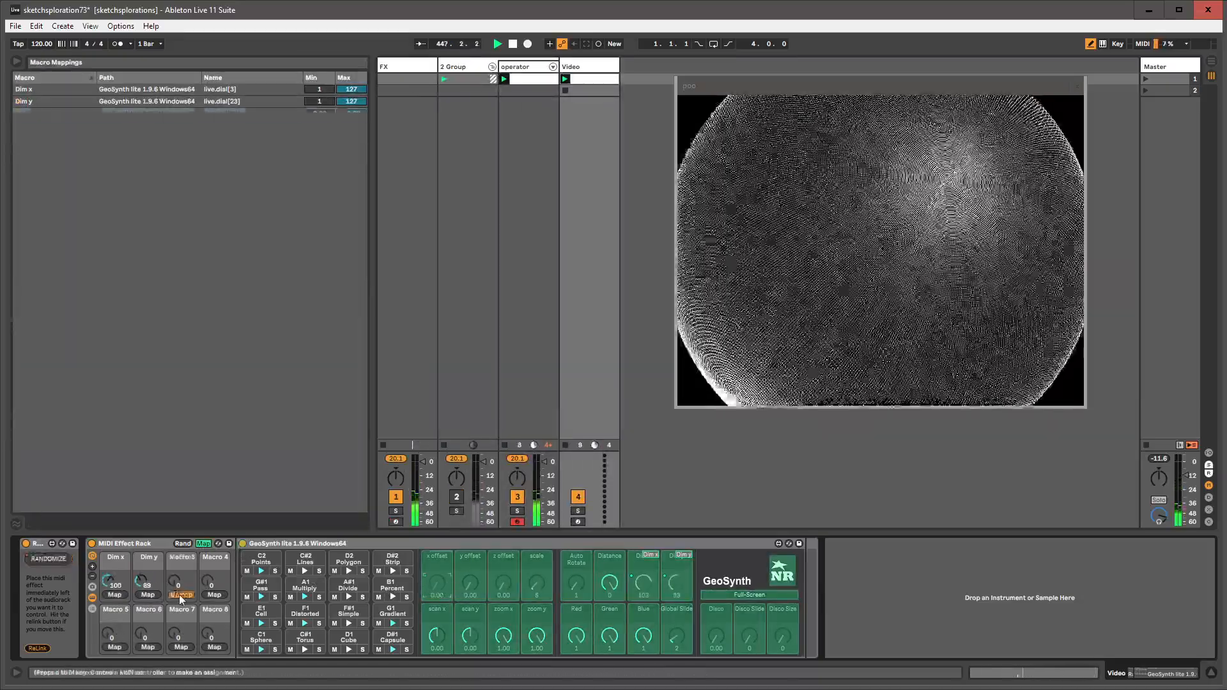
pyautogui.click(437, 583)
pyautogui.click(214, 594)
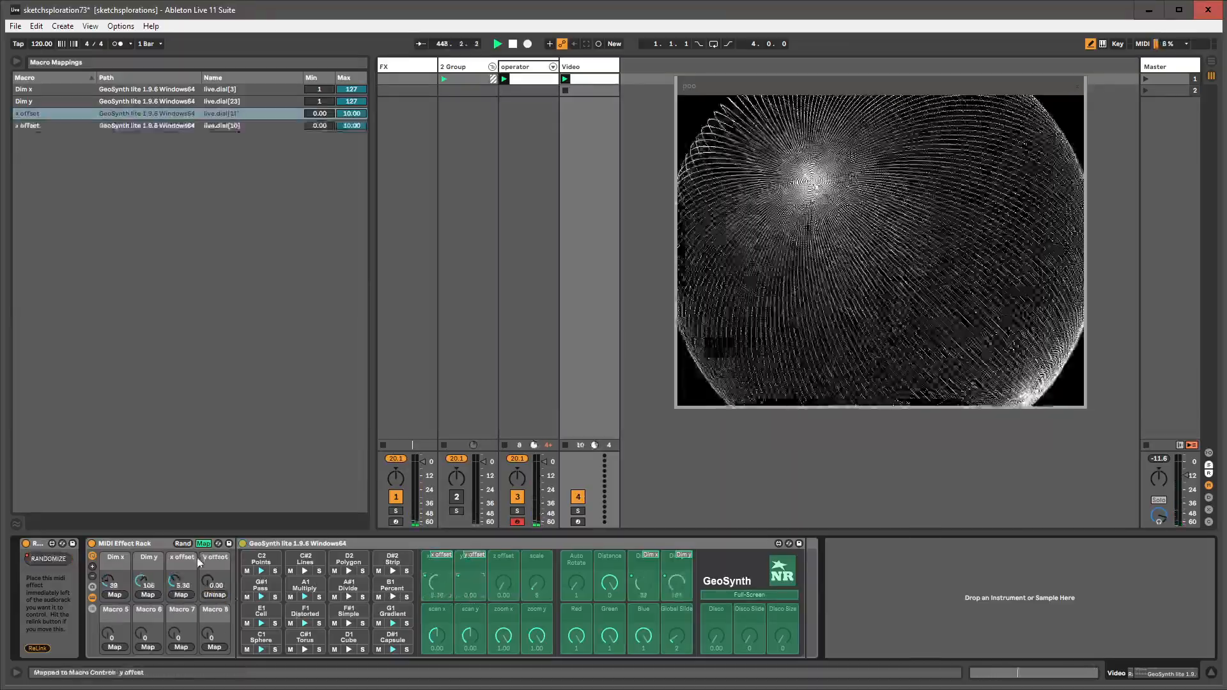
pyautogui.click(470, 583)
pyautogui.click(203, 544)
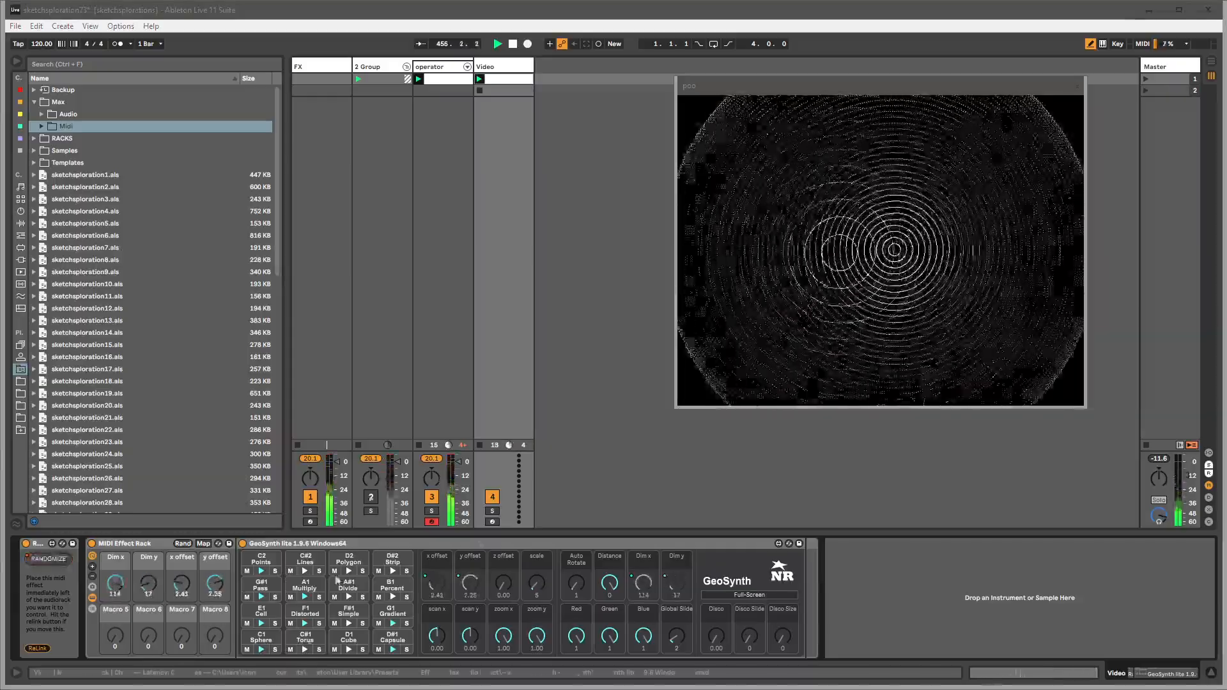
# - Toggle GeoSynth's Torus, Sphere and Capsule shapes while the visuals run, finishing with Cube active
pyautogui.click(305, 650)
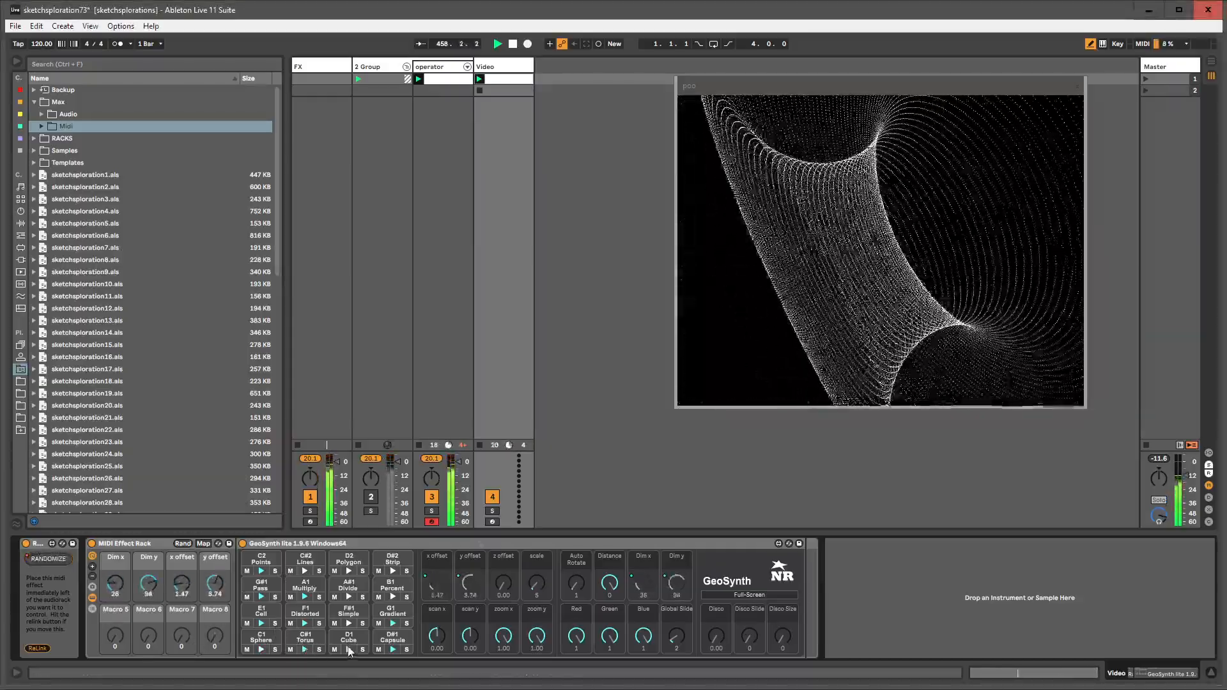
pyautogui.click(391, 649)
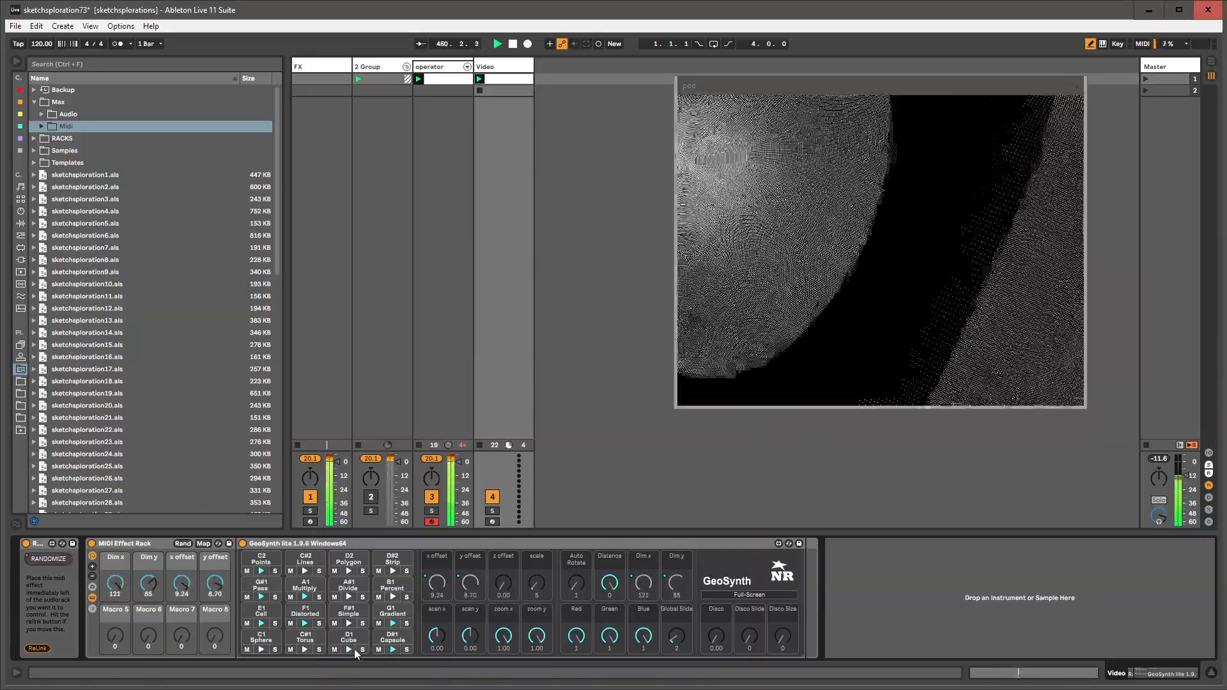
pyautogui.click(305, 650)
pyautogui.click(262, 650)
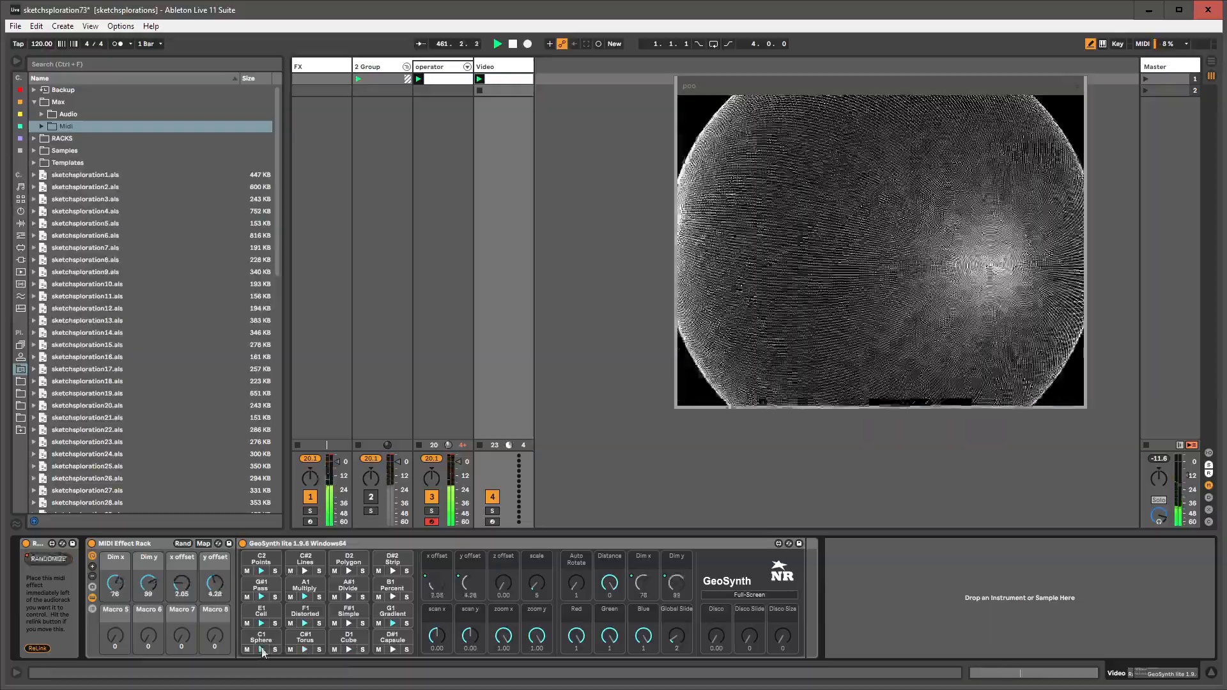
pyautogui.click(390, 649)
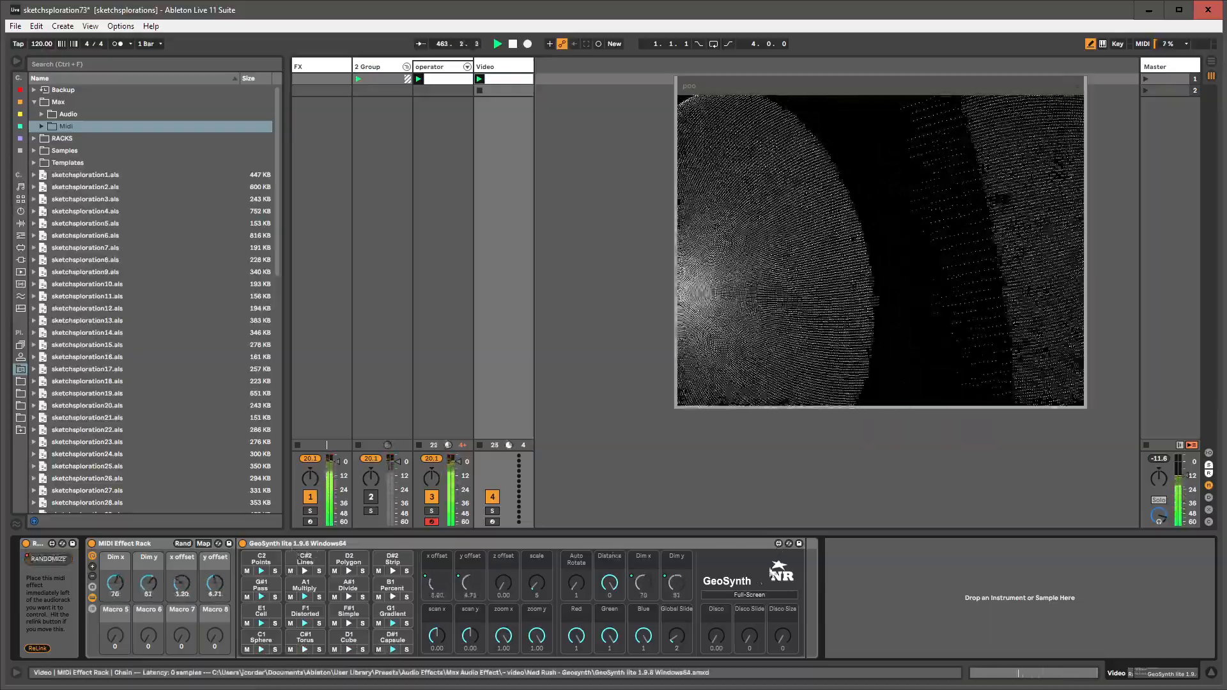
pyautogui.click(348, 650)
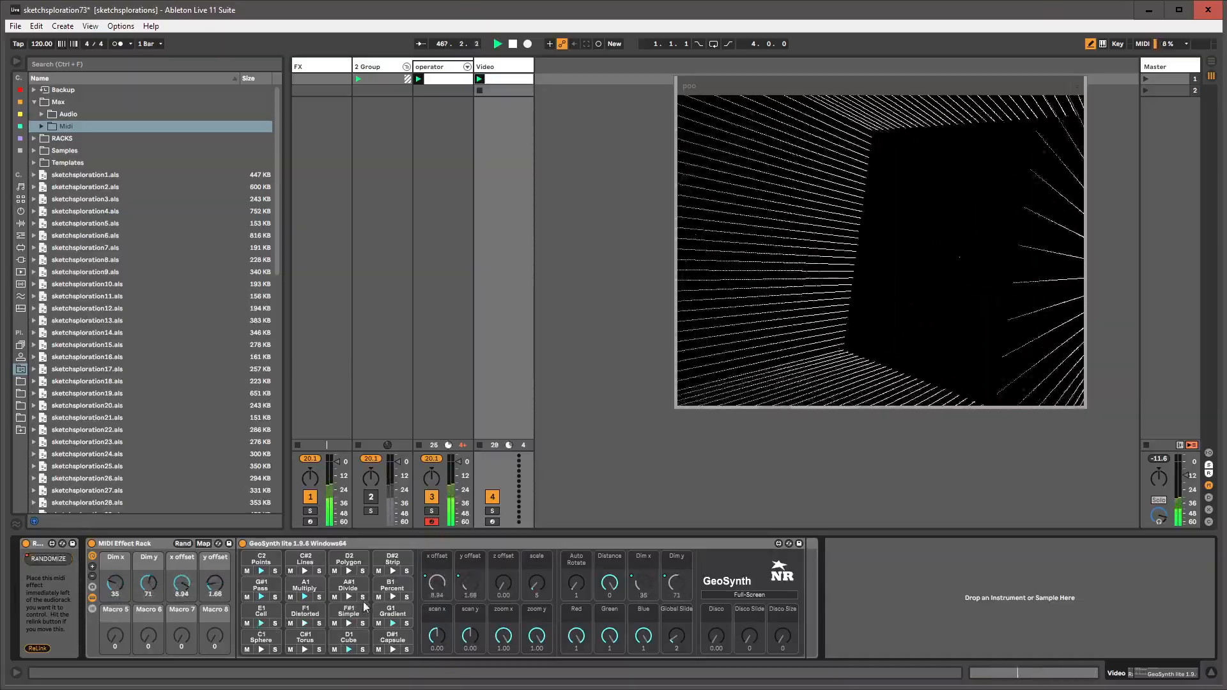
# - Toggle GeoSynth's Divide option while the visuals run
pyautogui.click(348, 598)
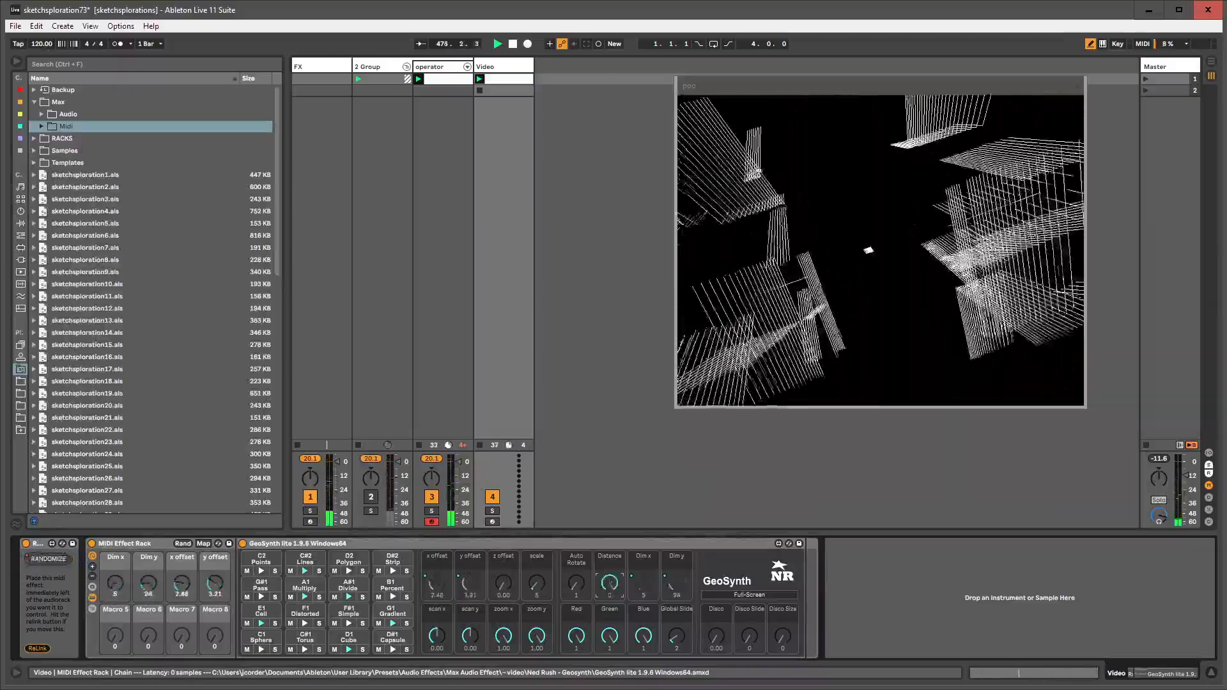
# - In the operator clip's notes, draw A#3 at 1.1.3 and 1.2.2 and A3 at 1.2.1 and 1.2.3
pyautogui.click(428, 68)
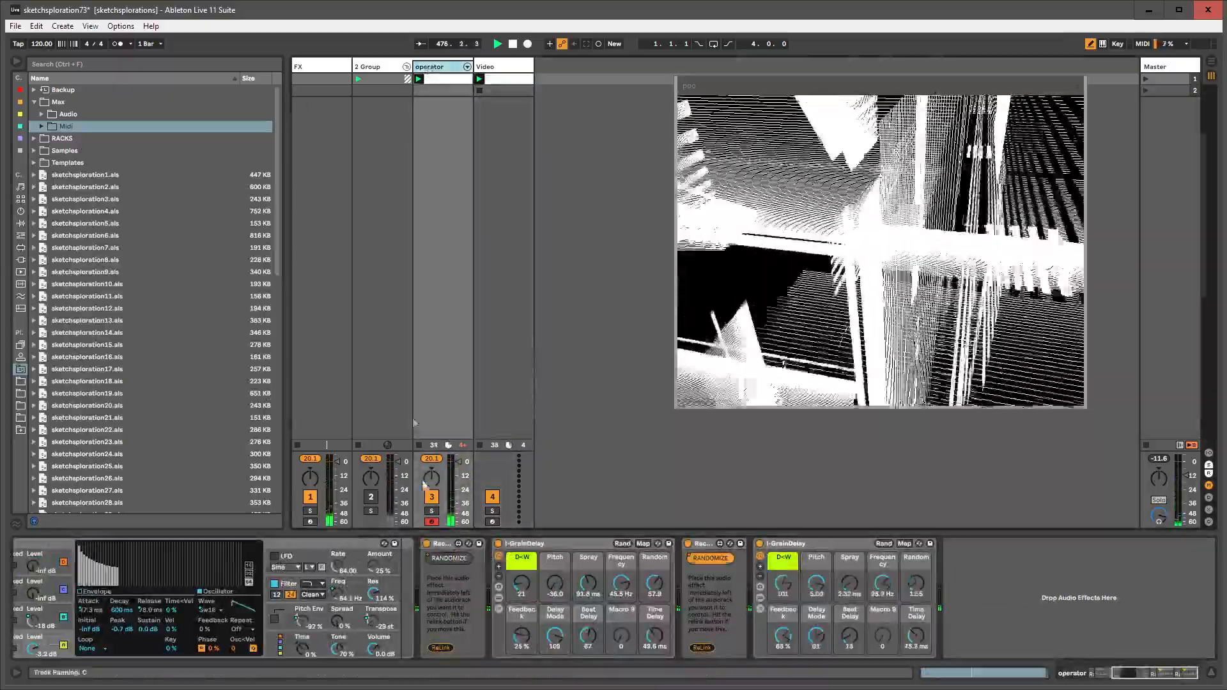
pyautogui.doubleClick(445, 80)
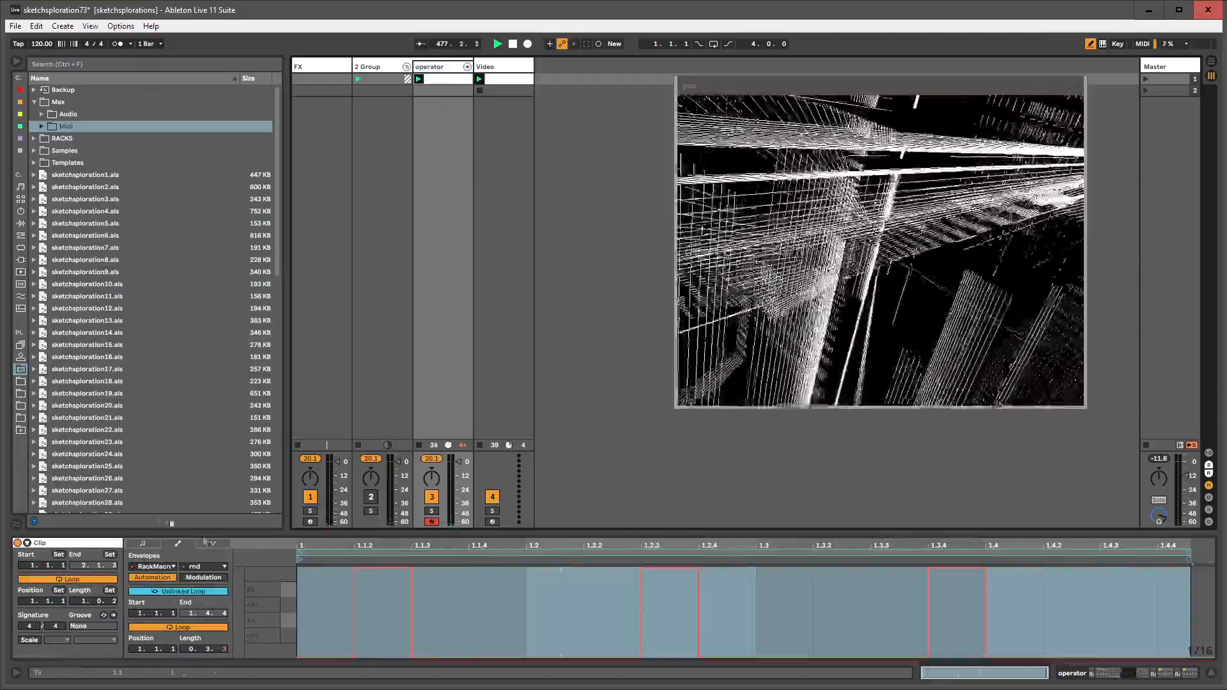
pyautogui.click(143, 544)
pyautogui.click(493, 595)
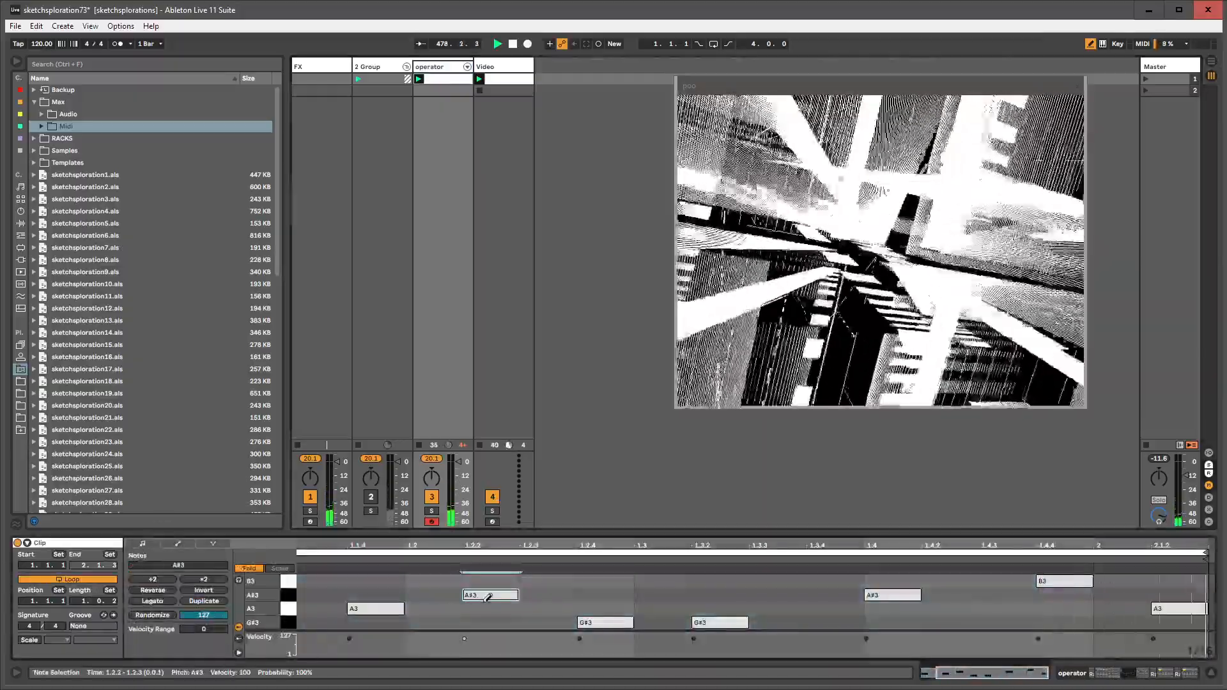
pyautogui.click(329, 595)
pyautogui.click(548, 609)
pyautogui.click(437, 607)
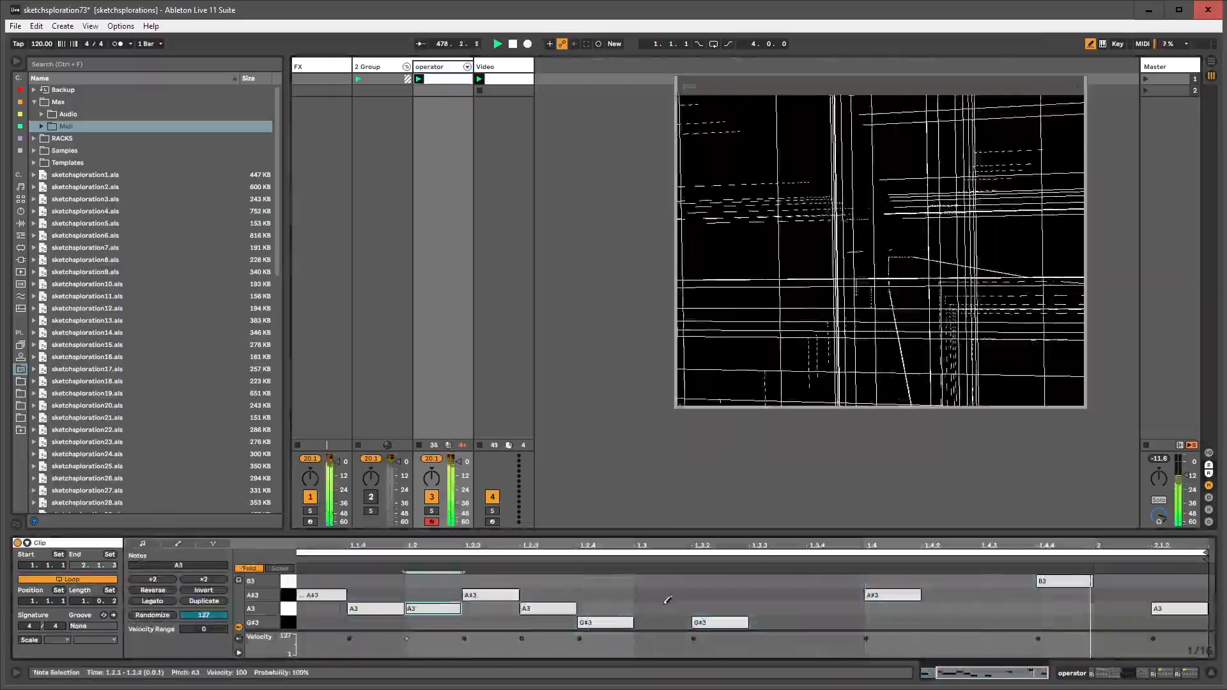
# - Fill the gaps in the operator clip with A3 notes at 1.3.1, 1.3.3, 1.3.4, 1.4.2, 1.4.3 and 2.1.1
pyautogui.click(664, 607)
pyautogui.click(777, 608)
pyautogui.click(835, 607)
pyautogui.click(949, 608)
pyautogui.click(1007, 607)
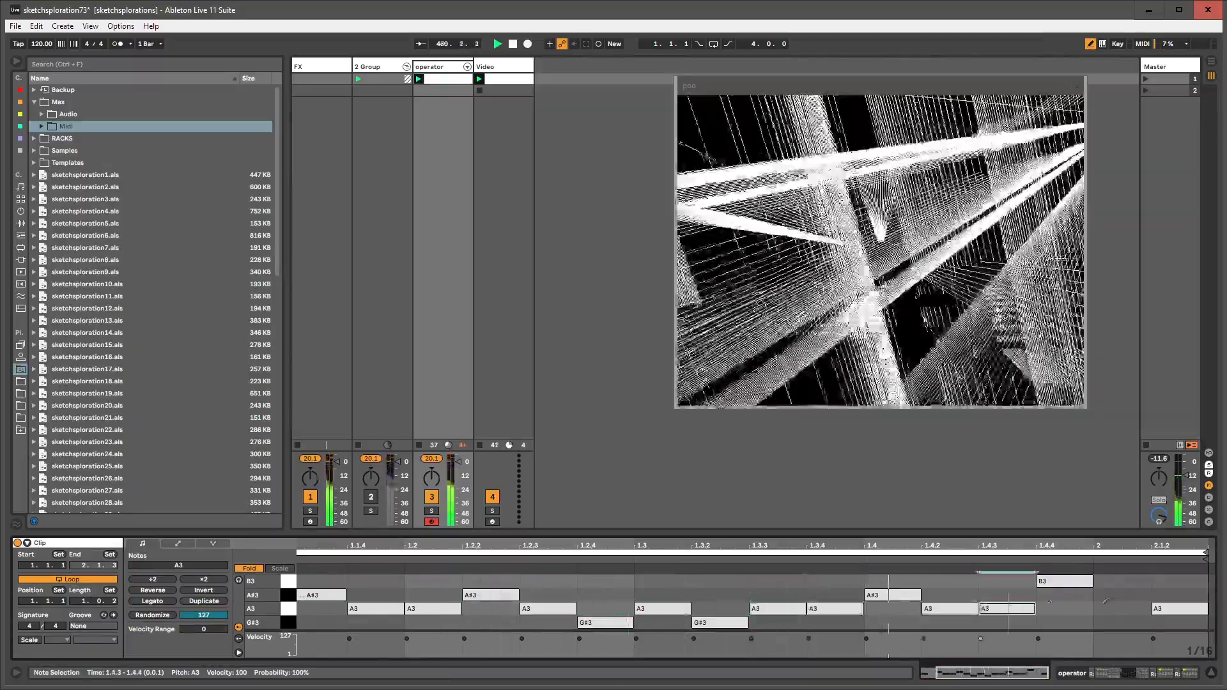
pyautogui.click(1109, 607)
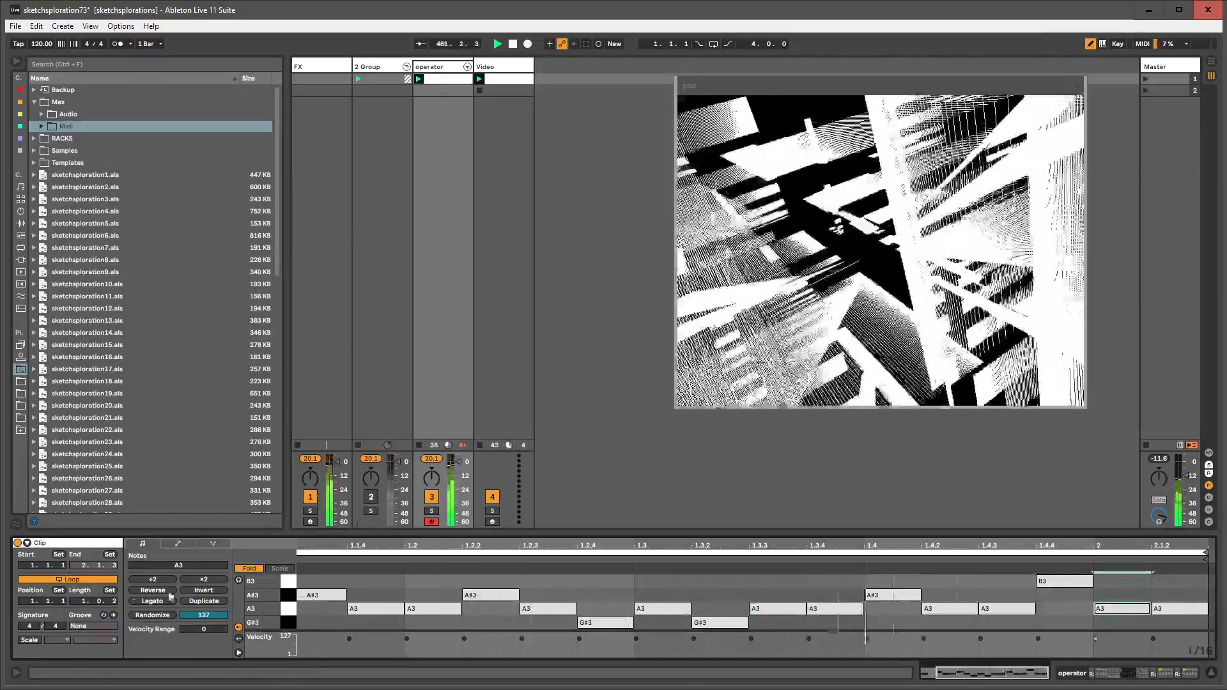
# - Show the Chance lane of the operator clip and randomize the probability of all notes with a 100% range
pyautogui.click(239, 639)
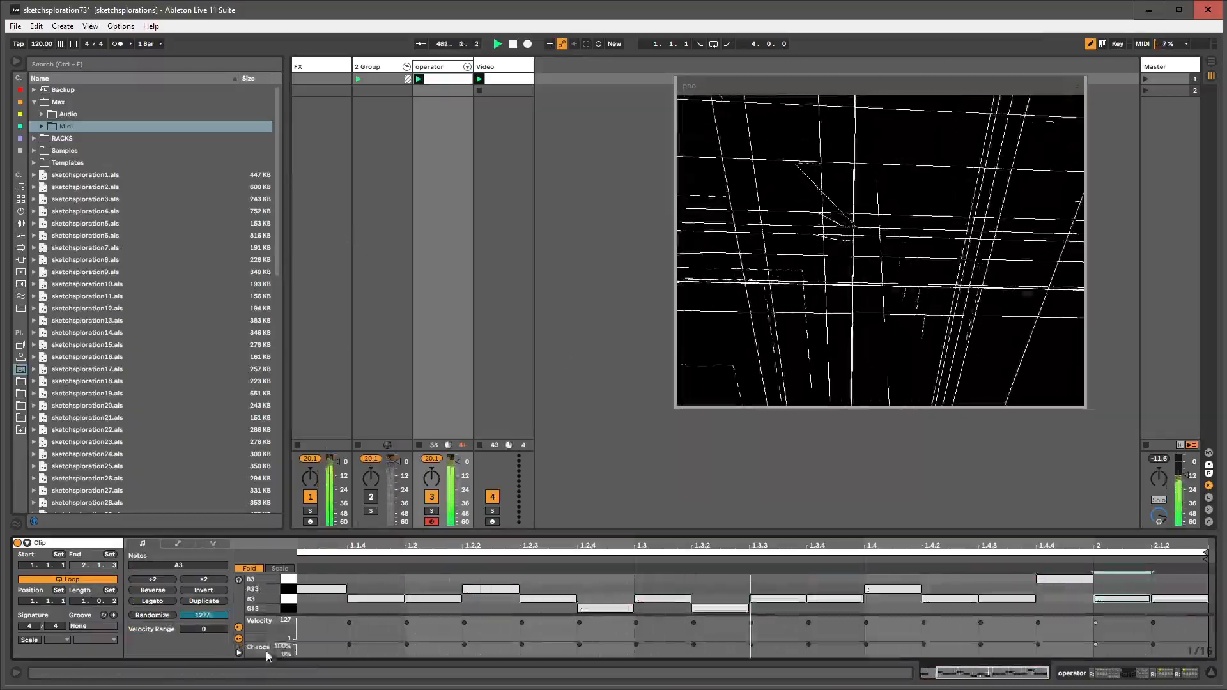
pyautogui.click(170, 616)
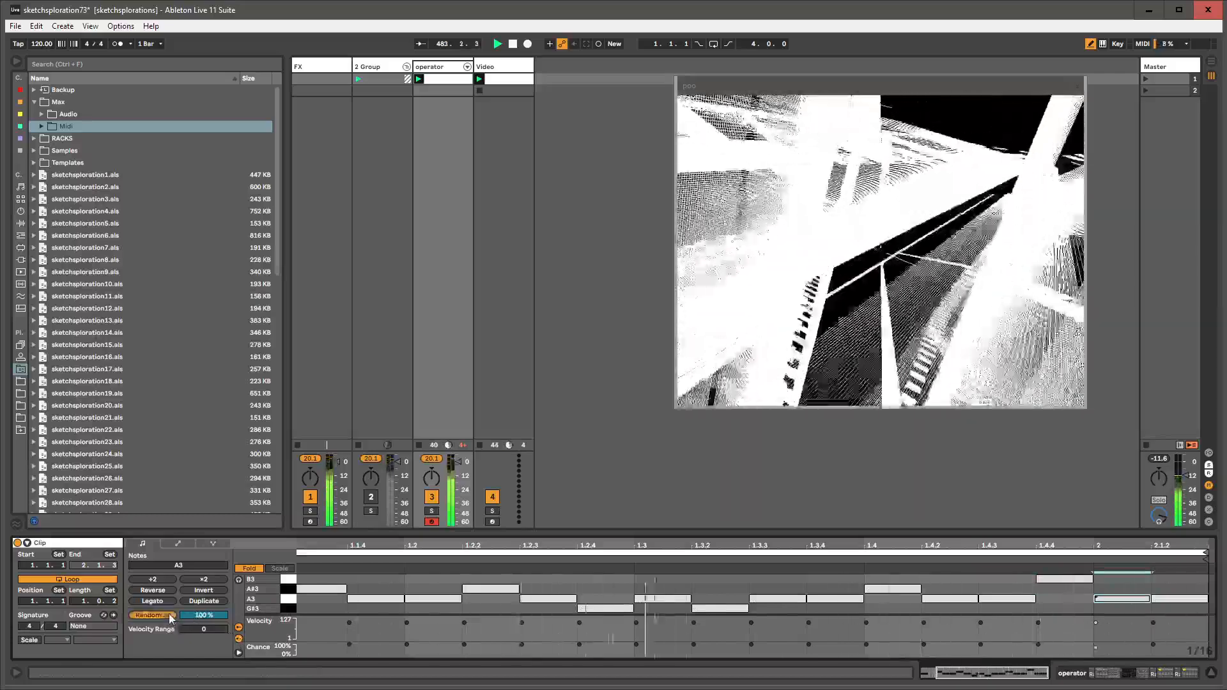
pyautogui.hotkey('ctrl', 'a')
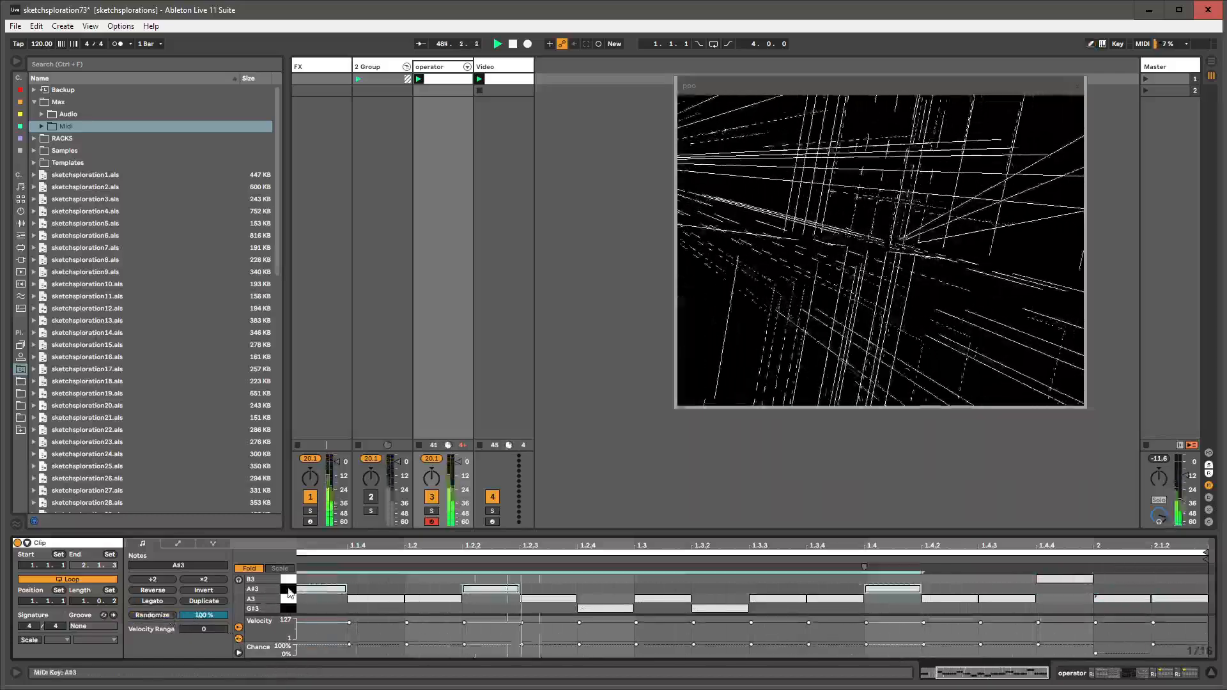
pyautogui.press('b')
pyautogui.click(152, 615)
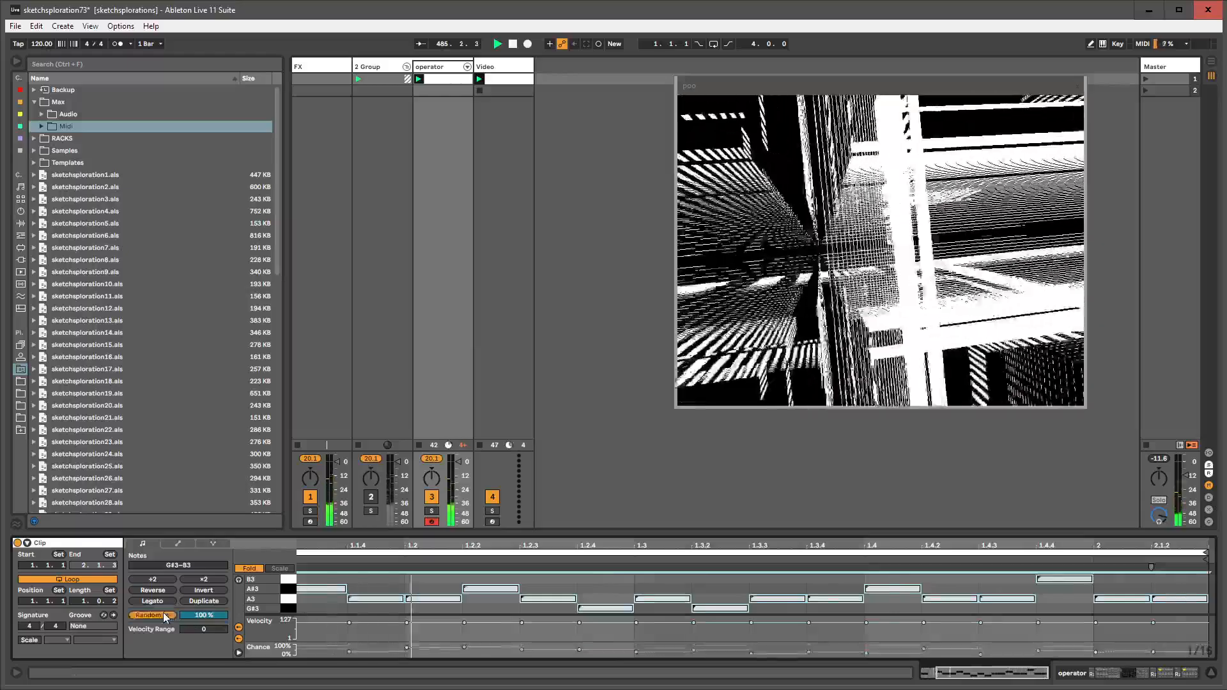
# - Insert a MIDI track after the operator track, create a clip in its first slot and load an Operator instrument
pyautogui.click(432, 72)
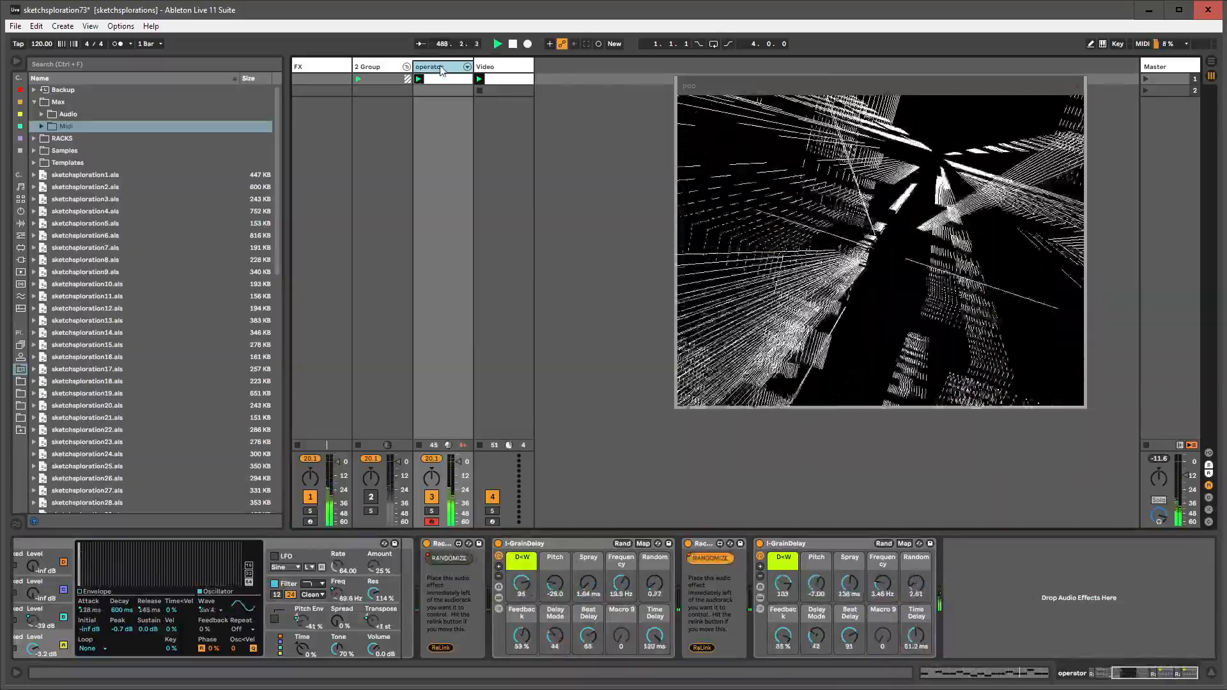
pyautogui.hotkey('ctrl', 'shift', 't')
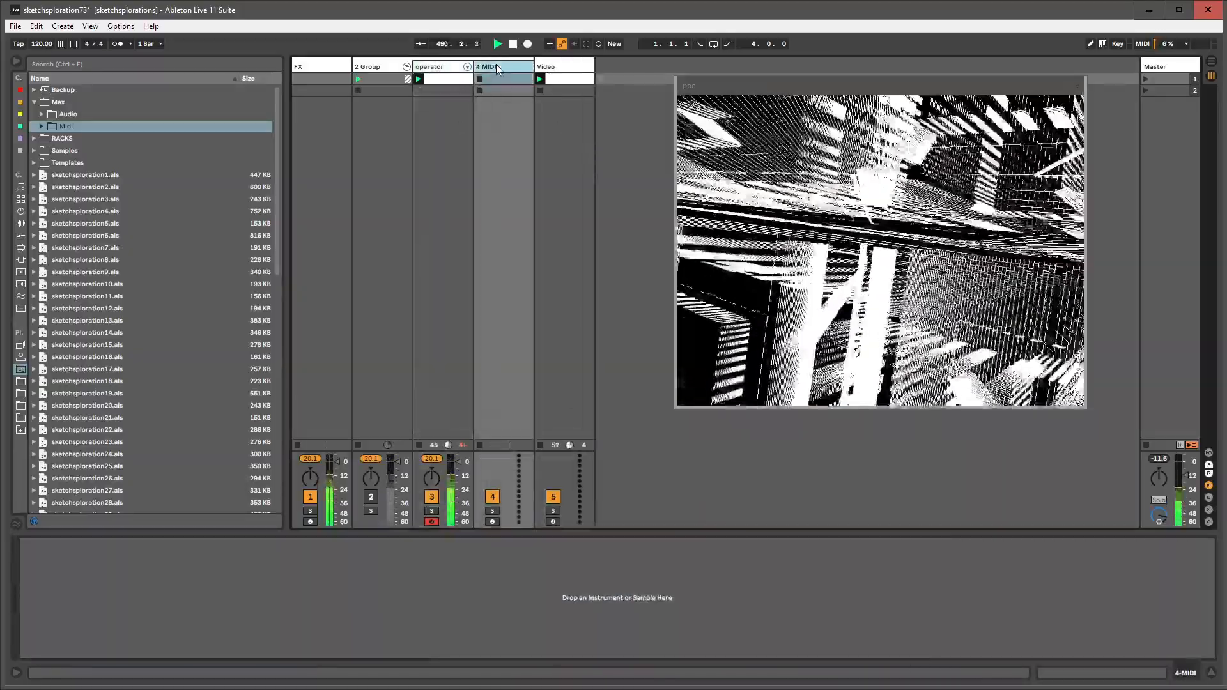
pyautogui.doubleClick(499, 79)
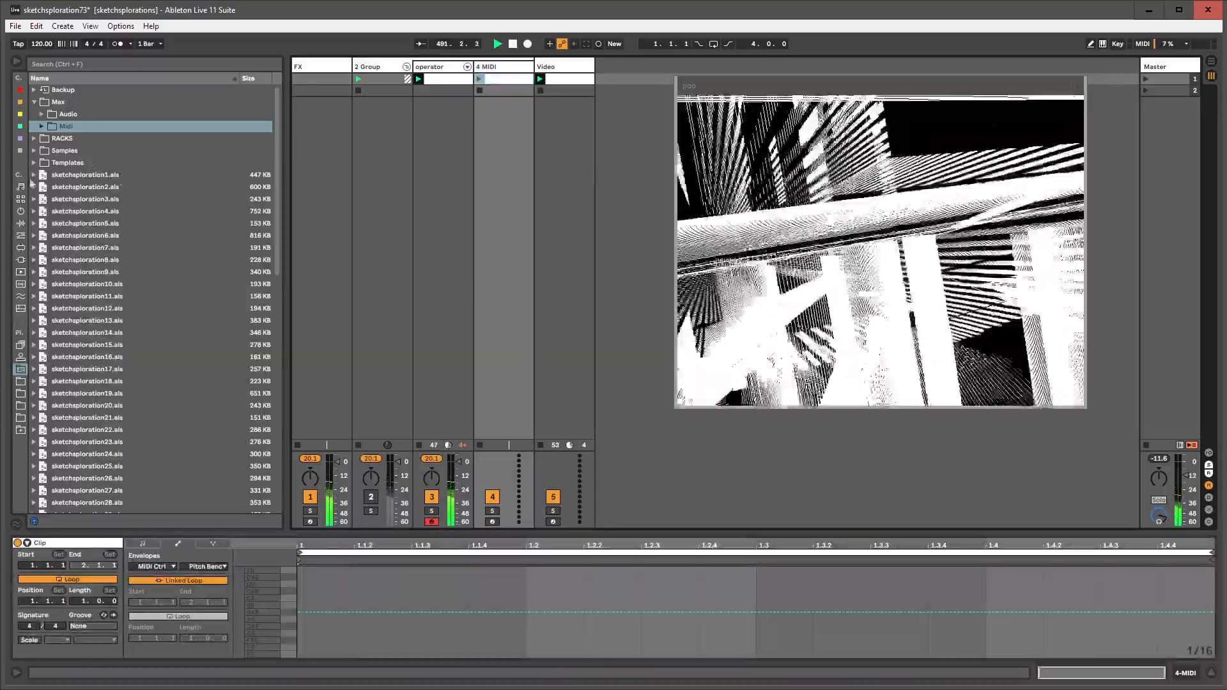
pyautogui.click(20, 211)
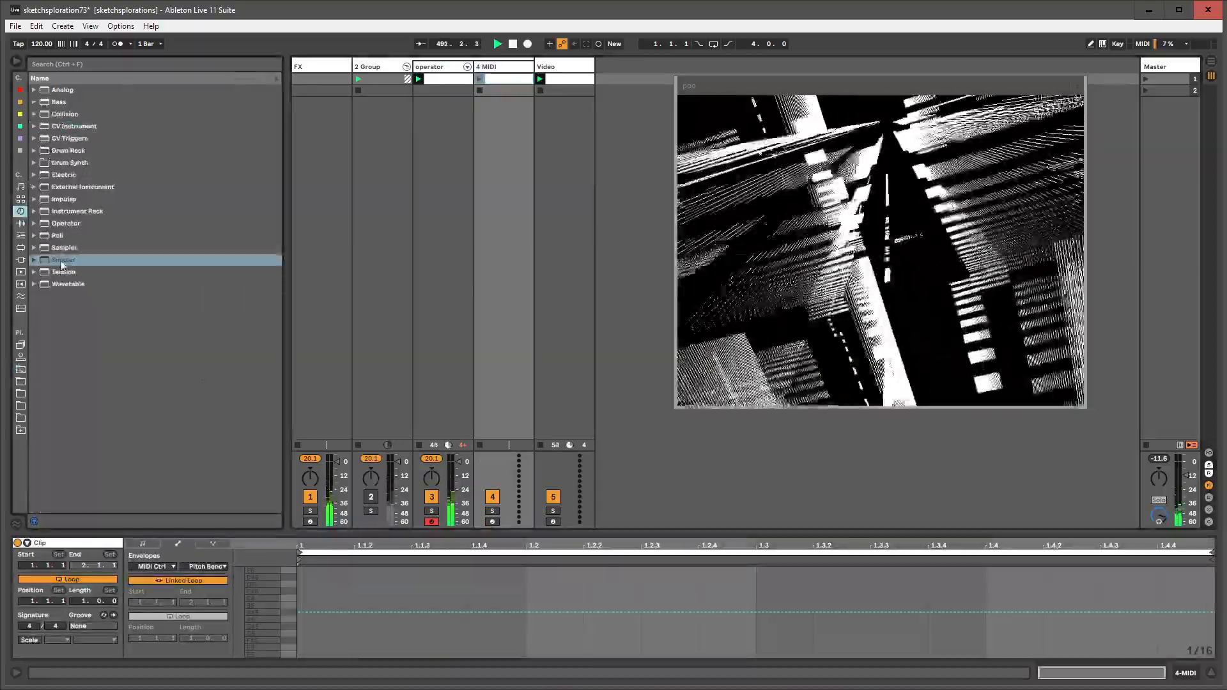
pyautogui.doubleClick(66, 223)
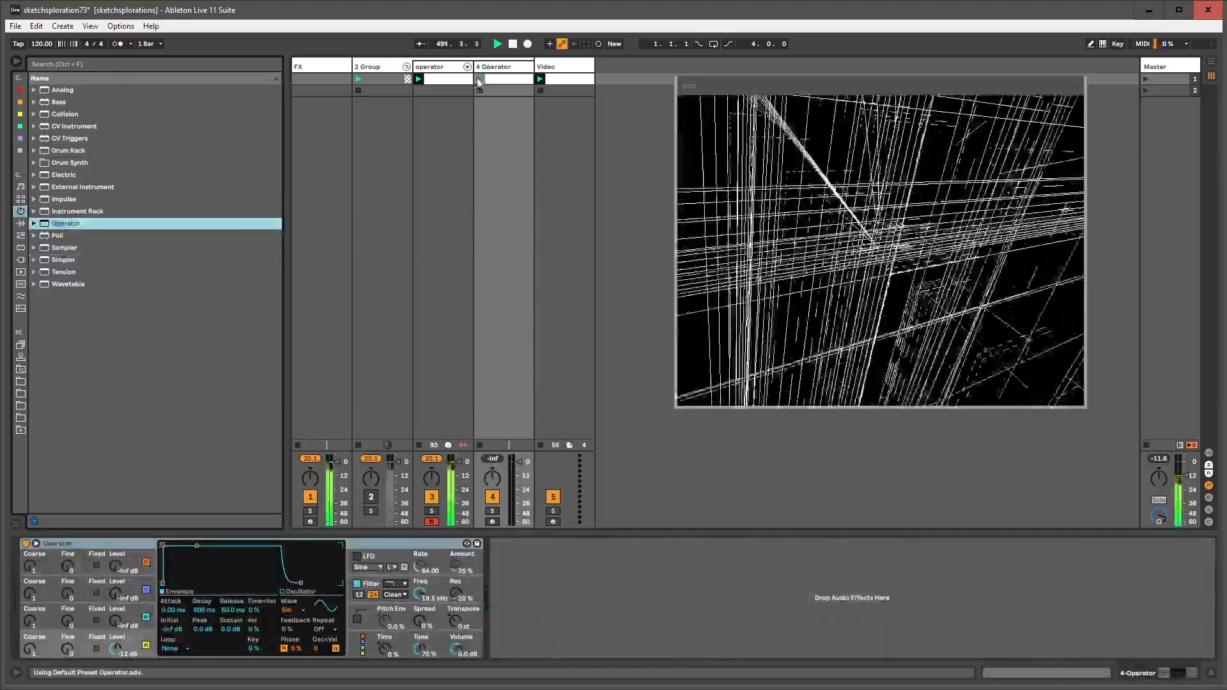
# - Launch the new Operator track's clip and add G5 sixteenth notes at 1.1, 1.2, 1.3 and 1.4
pyautogui.doubleClick(478, 81)
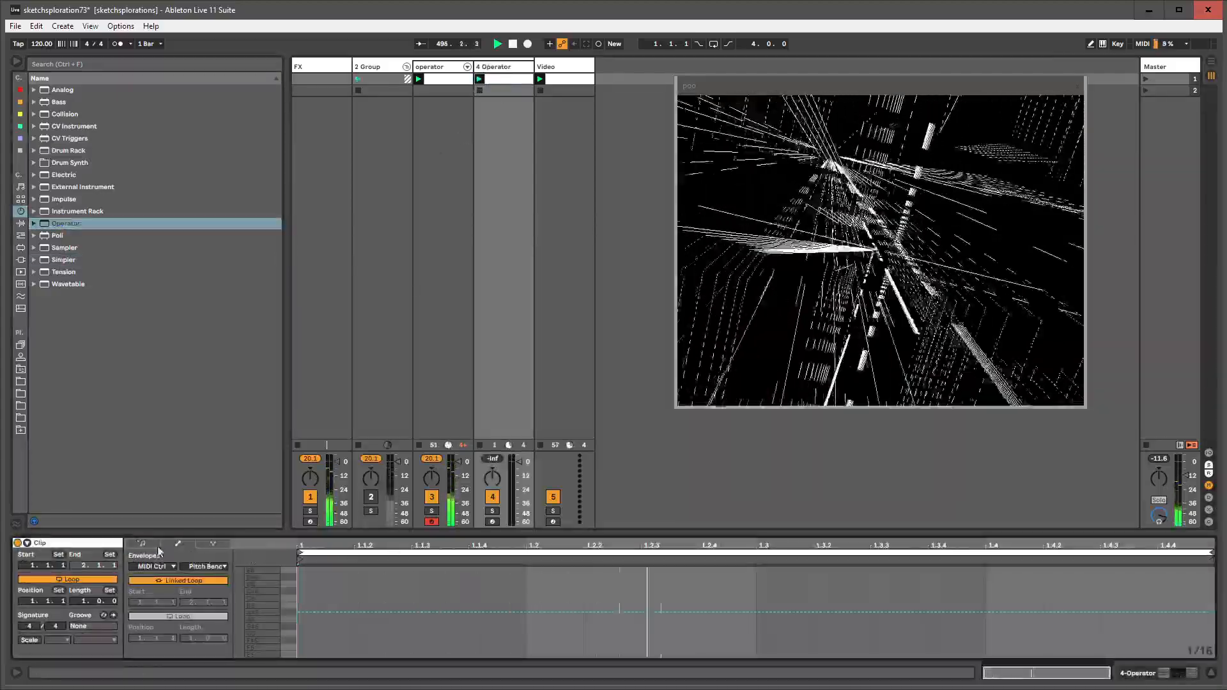
pyautogui.moveTo(311, 531); pyautogui.dragTo(311, 510)
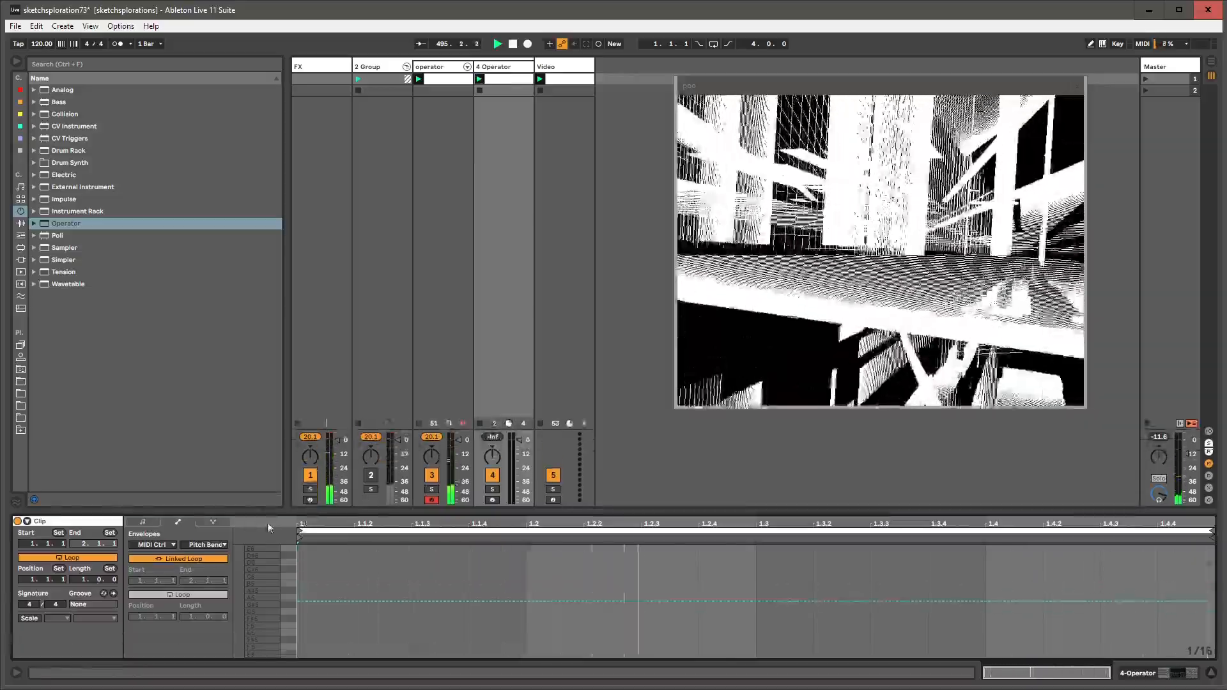
pyautogui.click(142, 522)
pyautogui.doubleClick(325, 611)
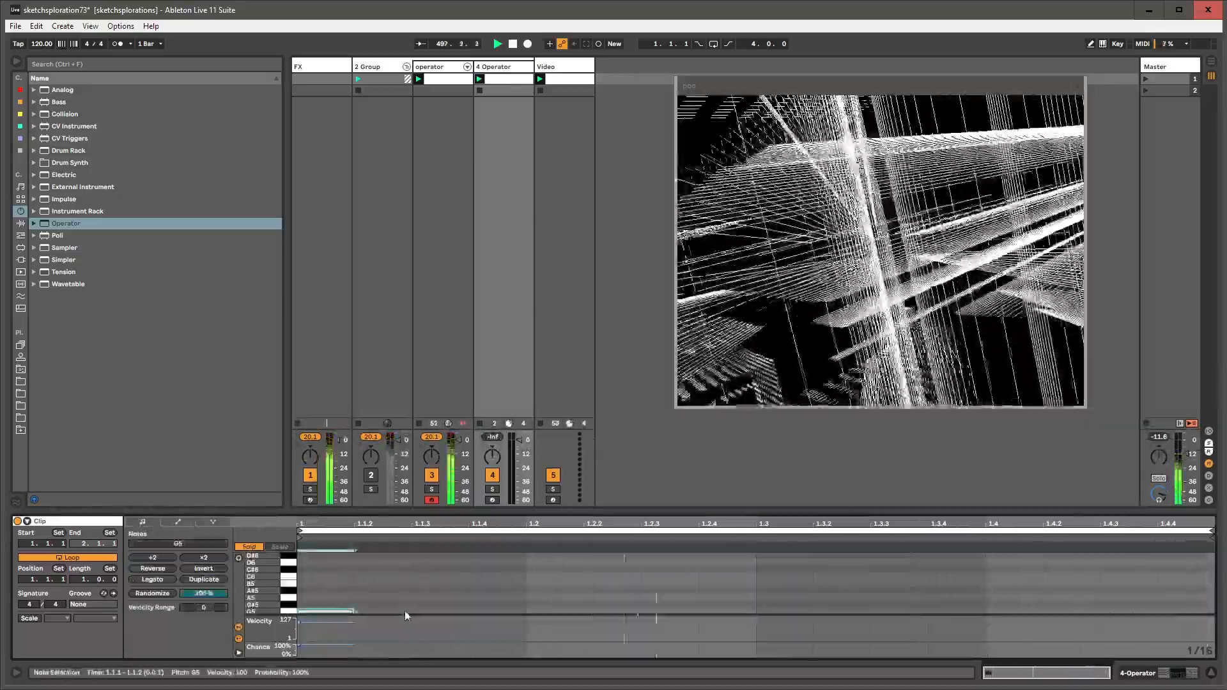
pyautogui.doubleClick(553, 611)
pyautogui.doubleClick(786, 611)
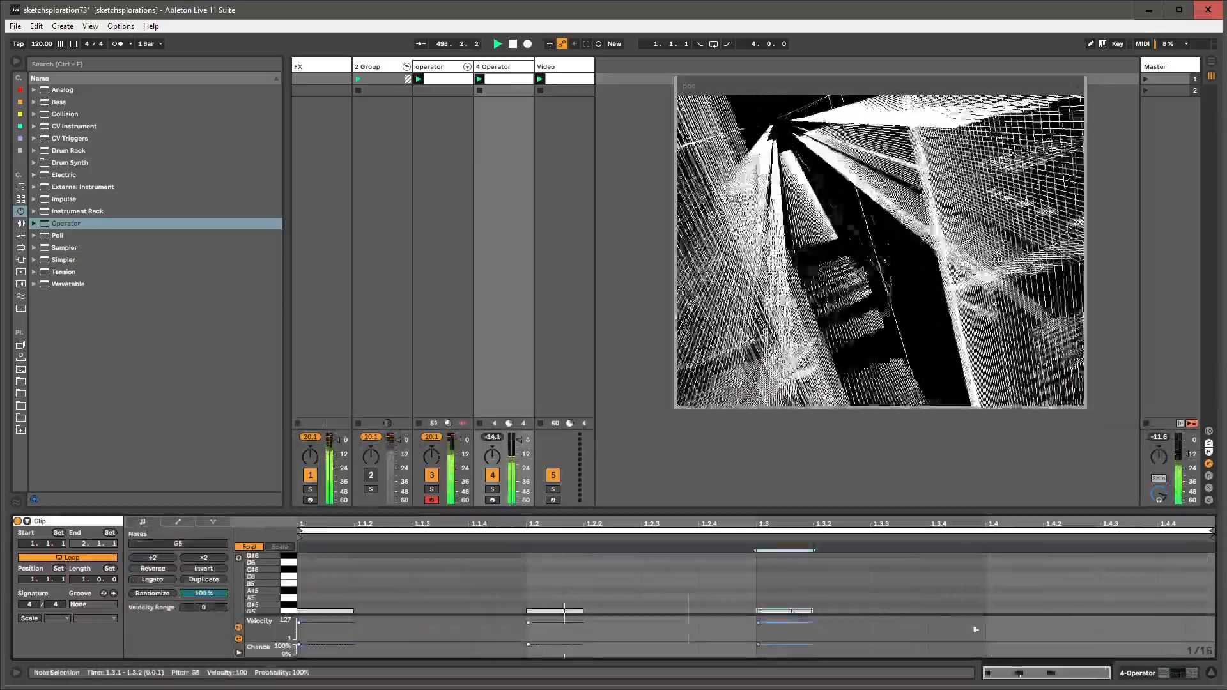
pyautogui.doubleClick(1010, 611)
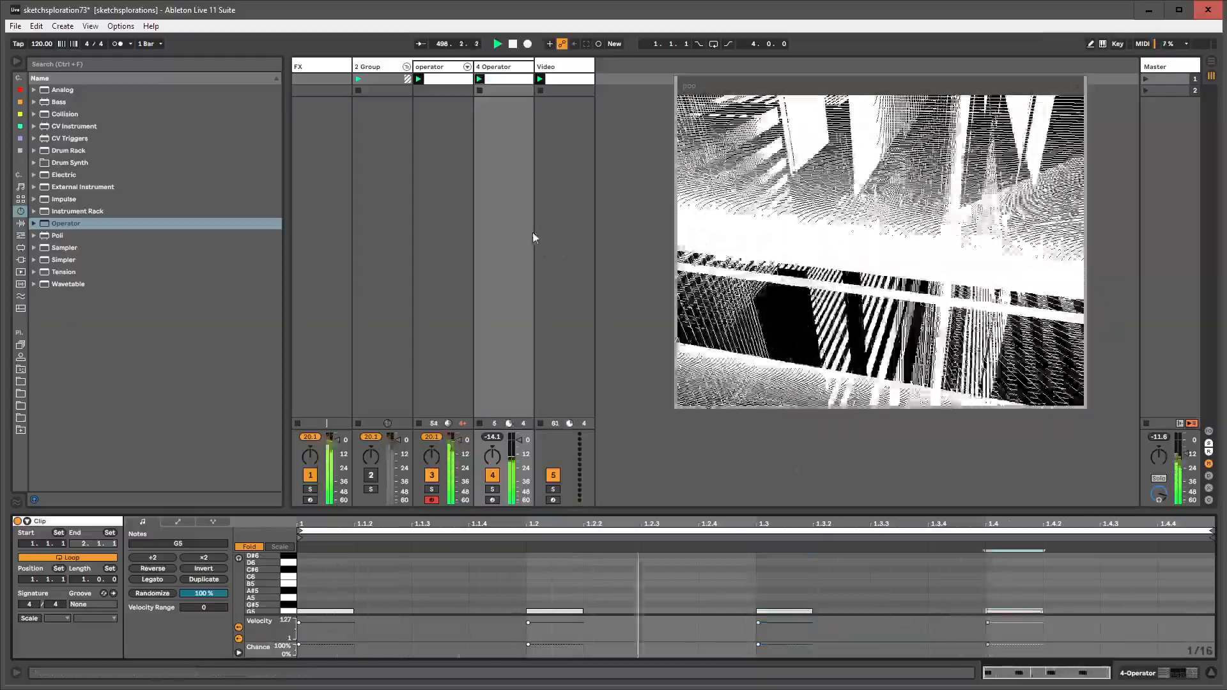
# - Shape the new Operator's oscillator A envelope with a 51.7 ms decay and a -32 dB sustain
pyautogui.click(492, 67)
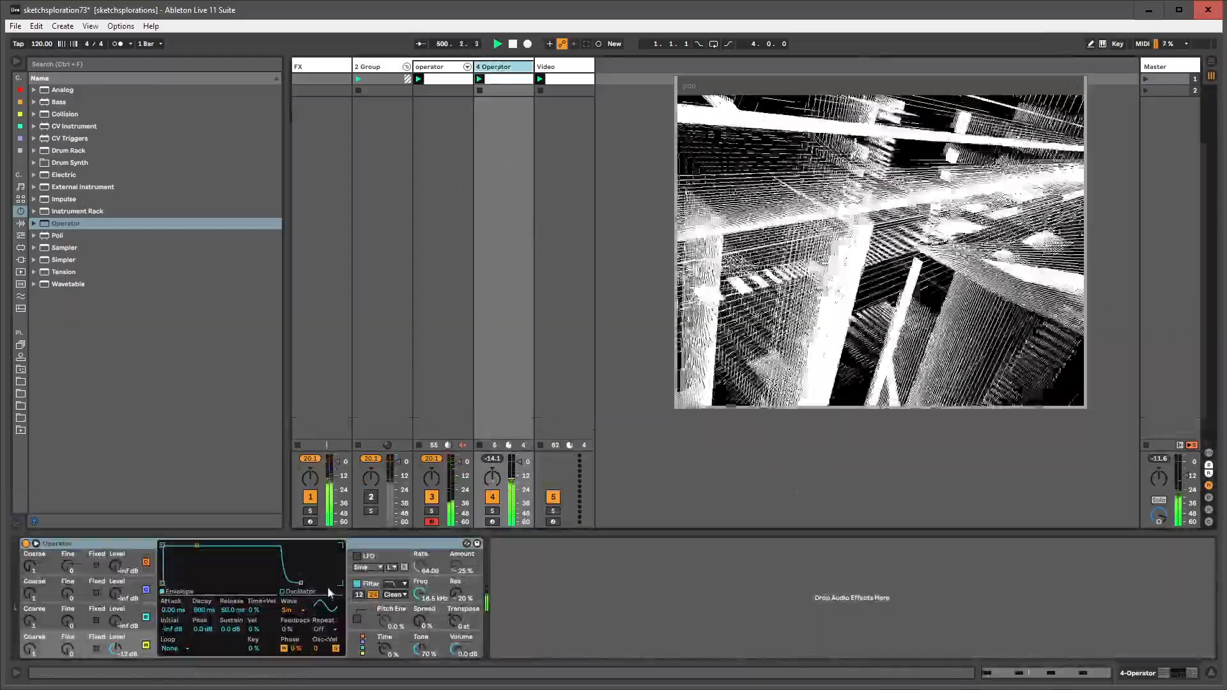
pyautogui.moveTo(196, 545); pyautogui.dragTo(179, 573)
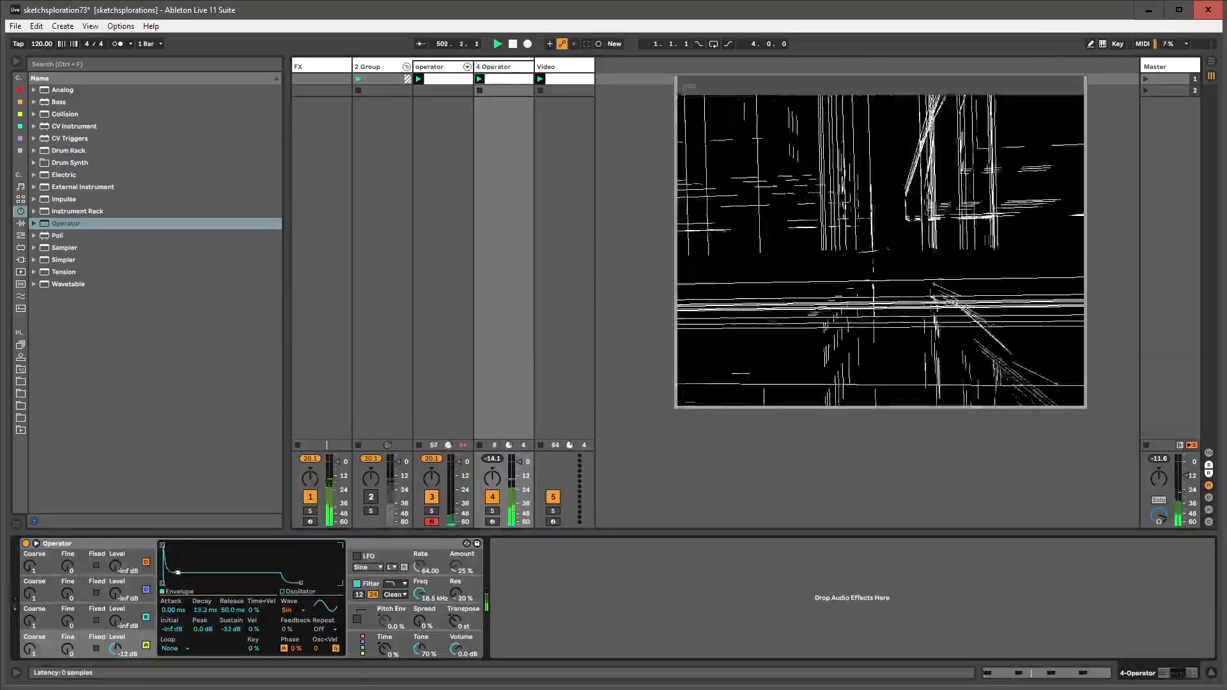
pyautogui.moveTo(196, 574); pyautogui.dragTo(195, 574)
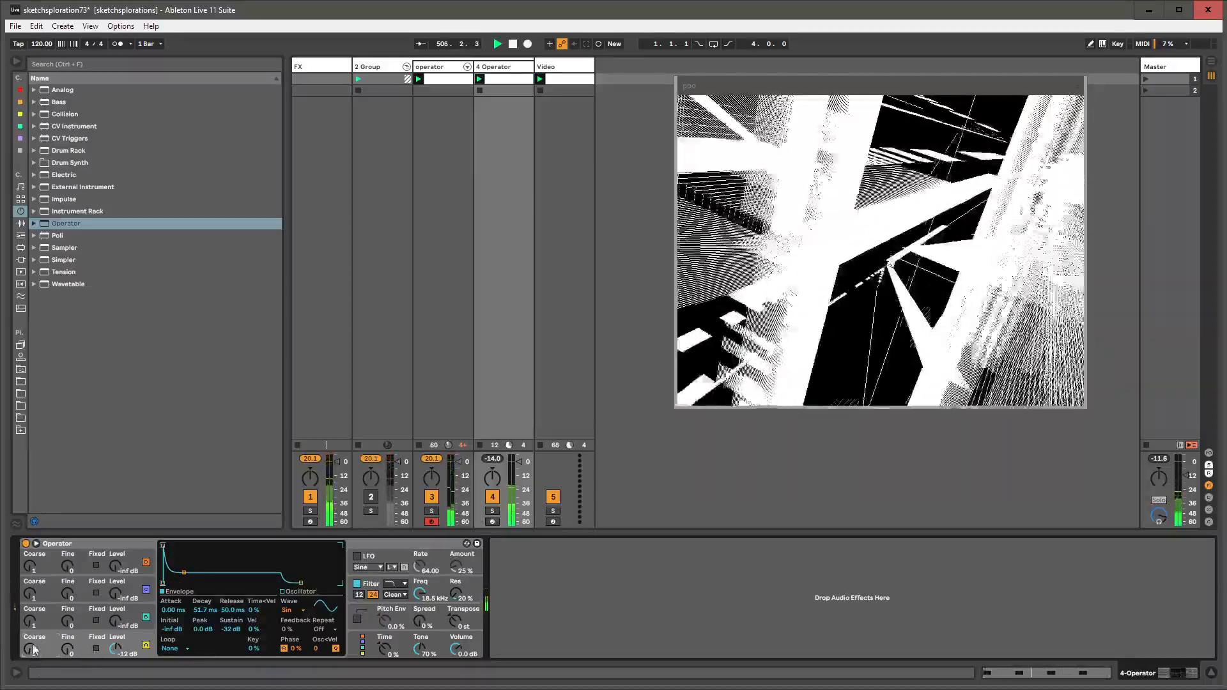
# - Raise oscillator B's level to -7.0 dB and set oscillator A's attack to 140 ms
pyautogui.moveTo(110, 626); pyautogui.dragTo(110, 607)
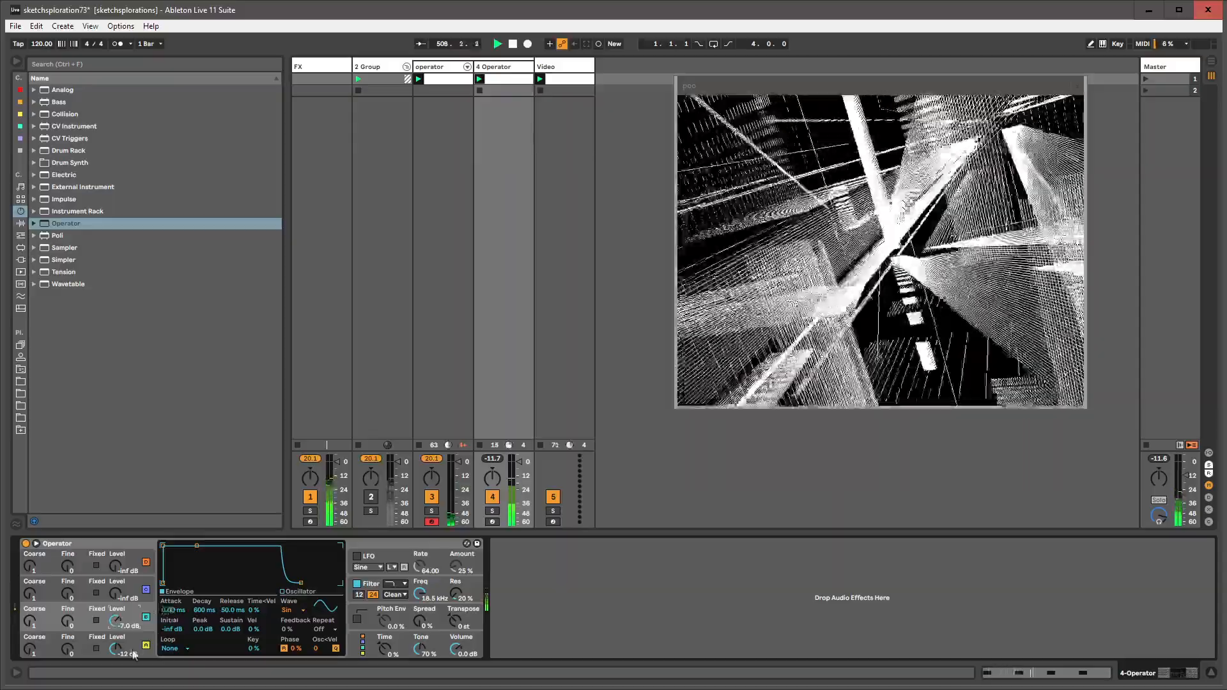
pyautogui.click(149, 595)
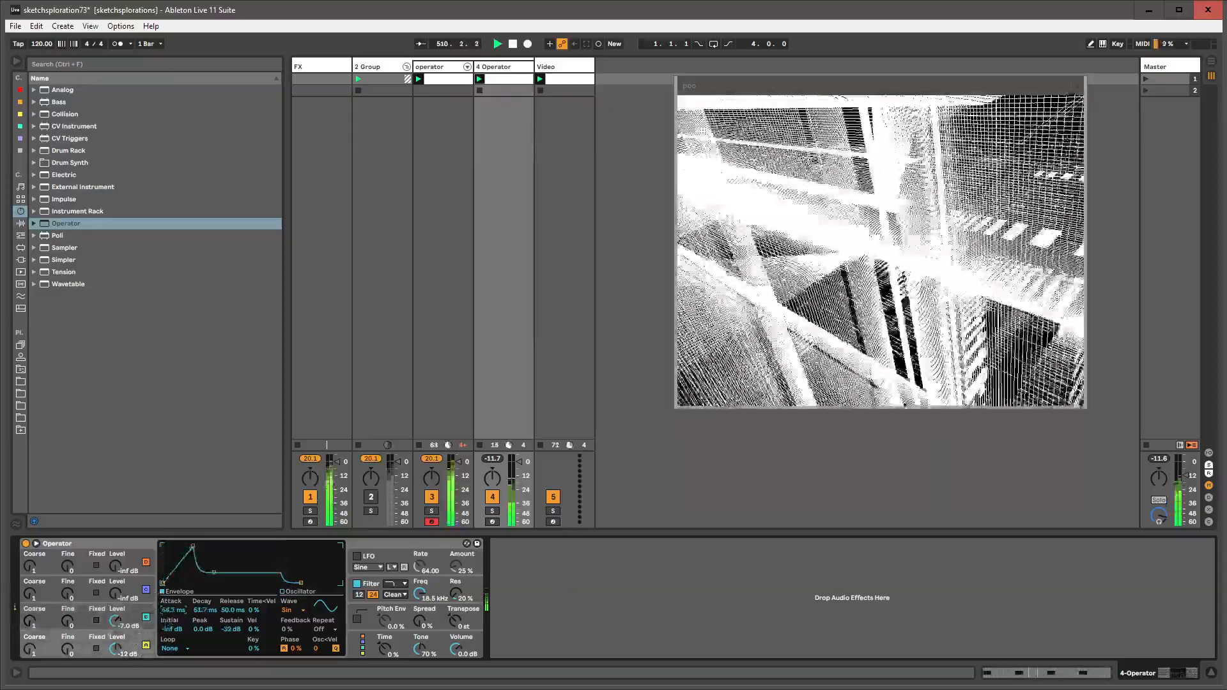
pyautogui.moveTo(173, 610); pyautogui.dragTo(173, 635)
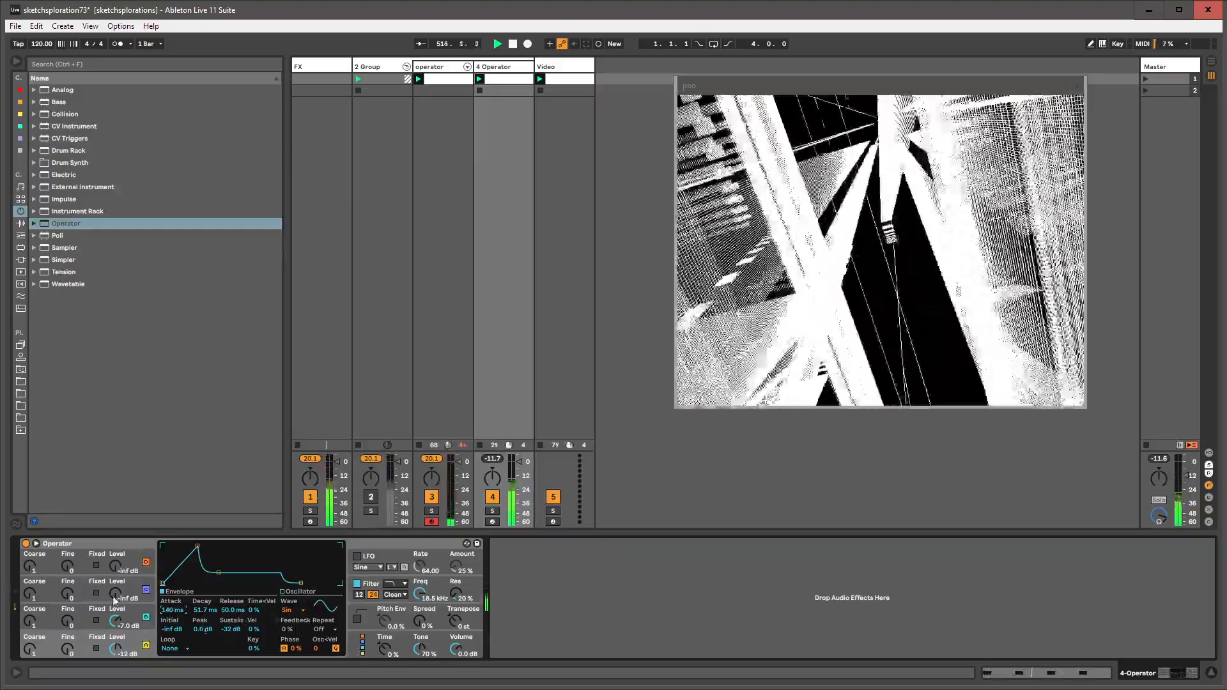
# - Change oscillator B's waveform to white noise (NoW)
pyautogui.click(135, 615)
pyautogui.click(289, 610)
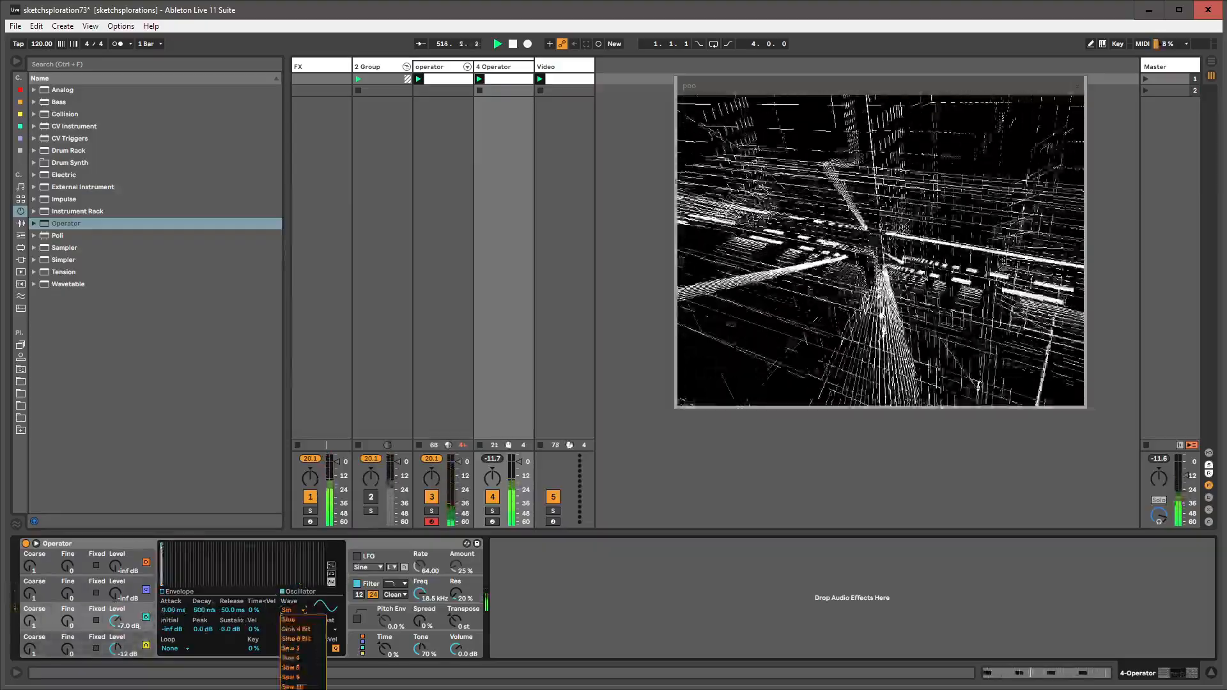
pyautogui.click(295, 685)
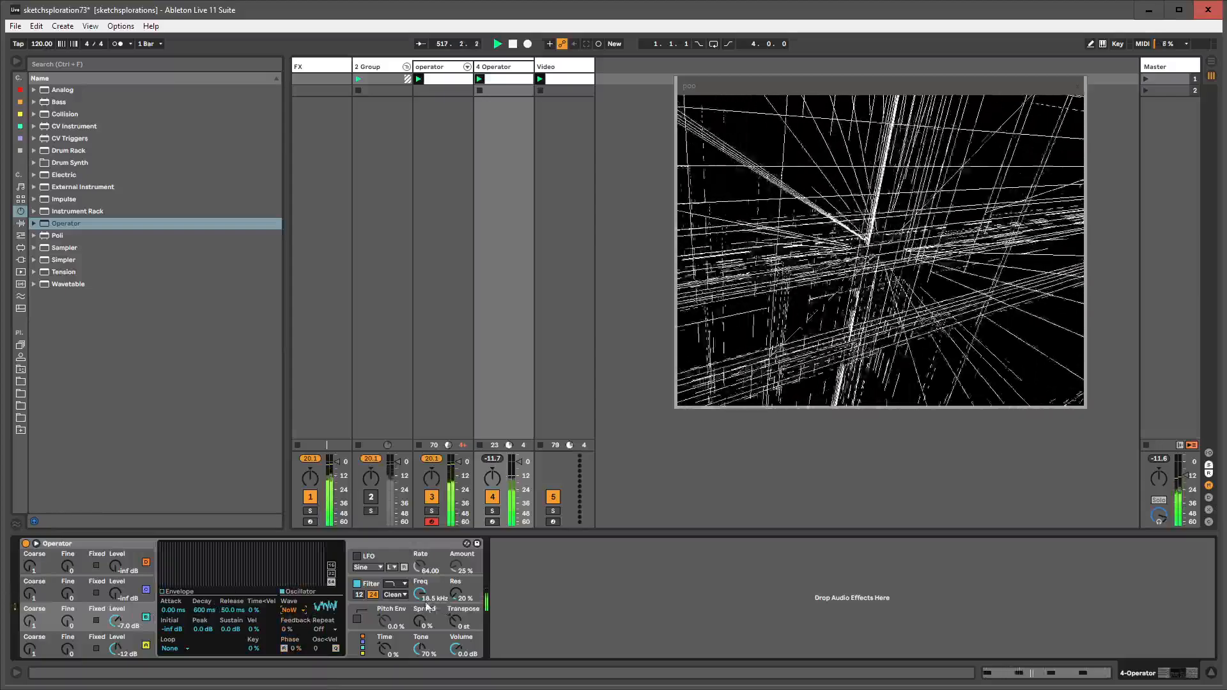
# - Set the new Operator's filter to high-pass and switch its circuit type to OSR
pyautogui.click(398, 590)
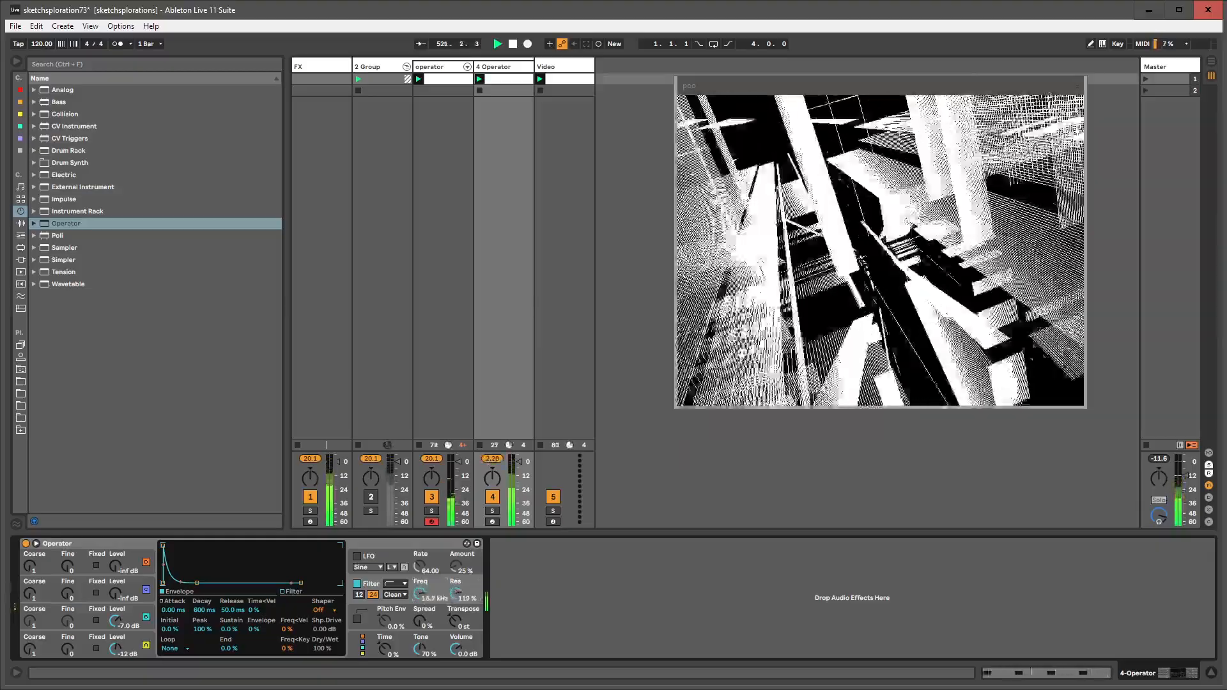
pyautogui.click(403, 595)
pyautogui.click(404, 614)
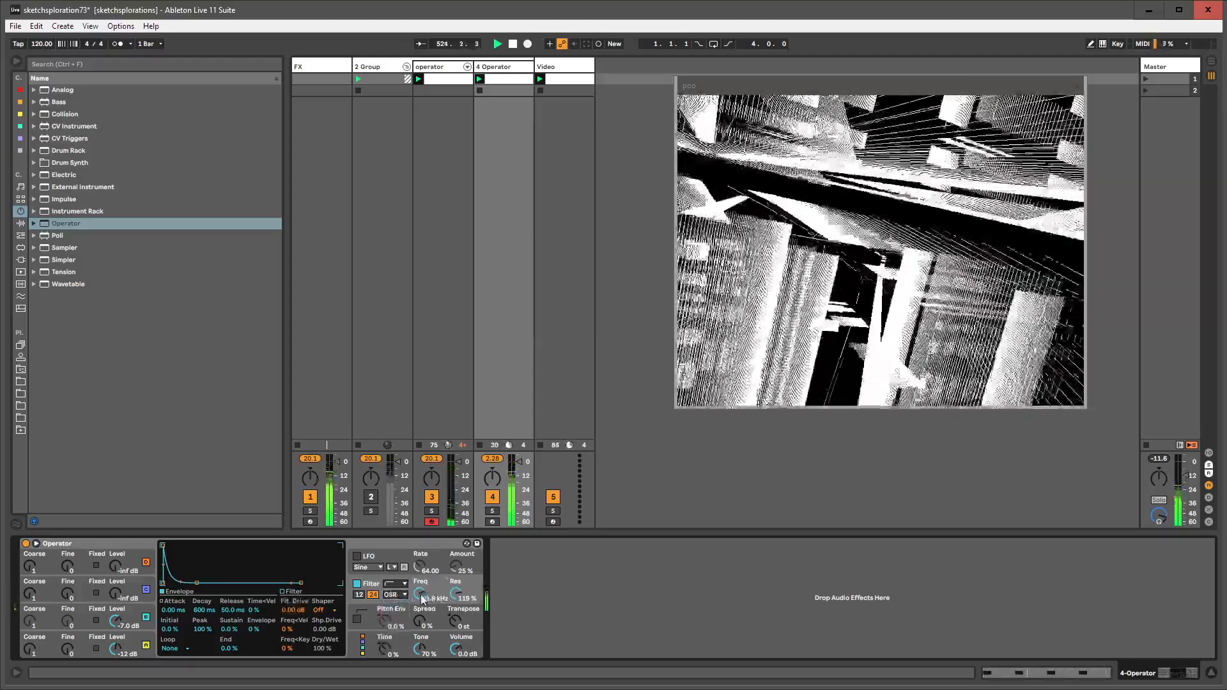
# - Show the Operator filter frequency's clip modulation and draw downward dips over the notes at 1.2 and 1.3
pyautogui.rightClick(421, 598)
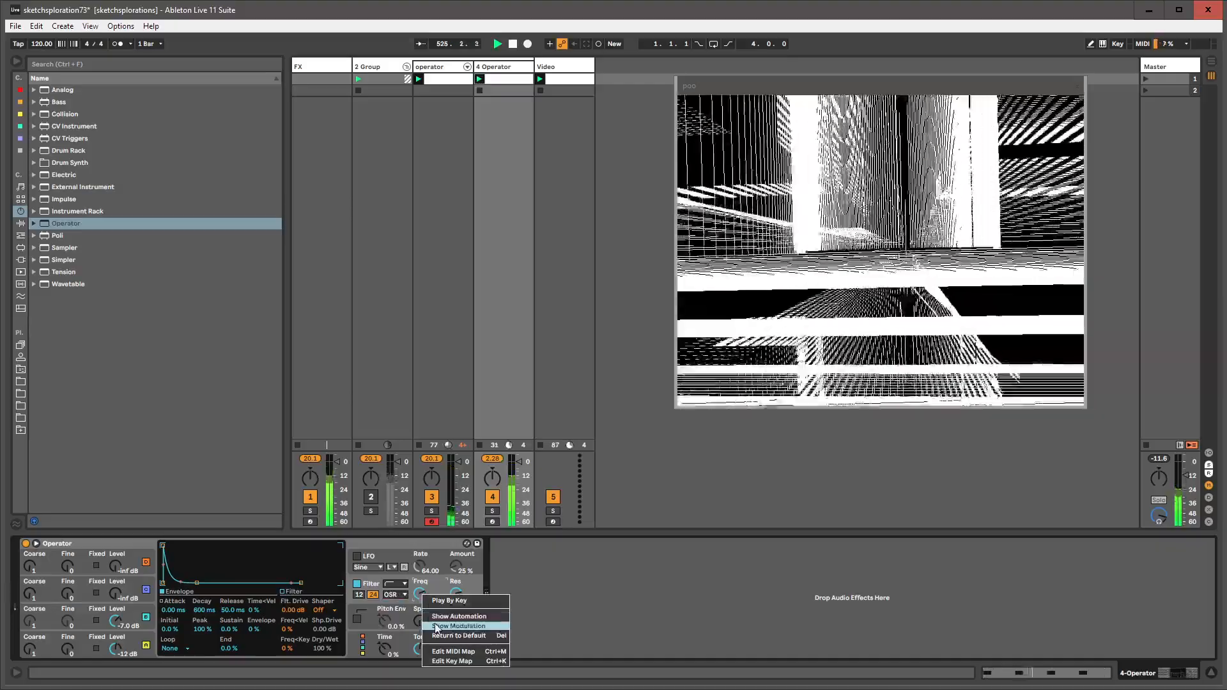
pyautogui.click(437, 627)
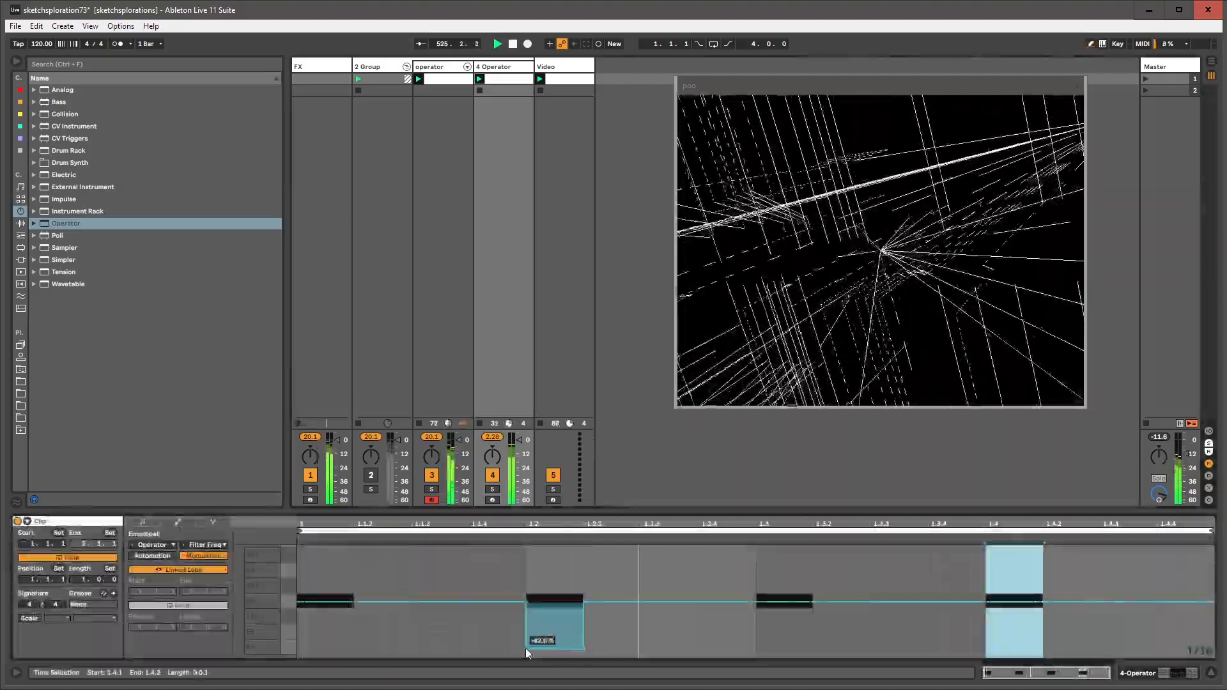
pyautogui.moveTo(531, 647); pyautogui.dragTo(534, 649)
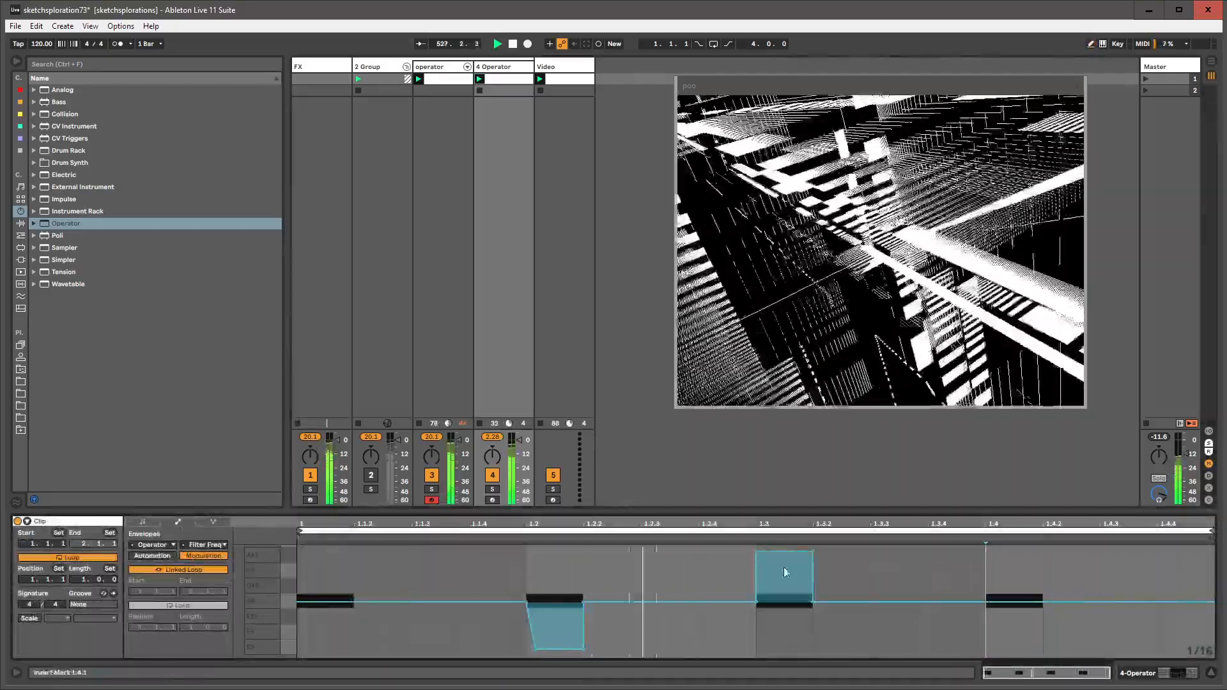
pyautogui.moveTo(766, 554); pyautogui.dragTo(765, 651)
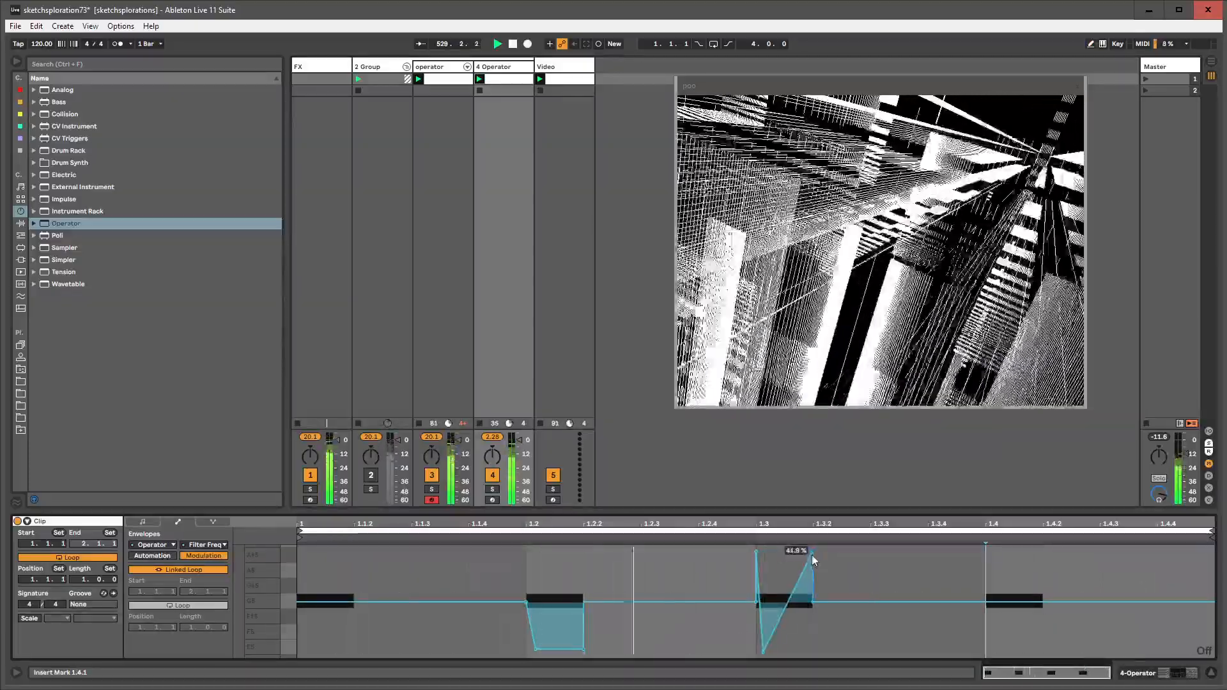
pyautogui.moveTo(813, 553); pyautogui.dragTo(815, 662)
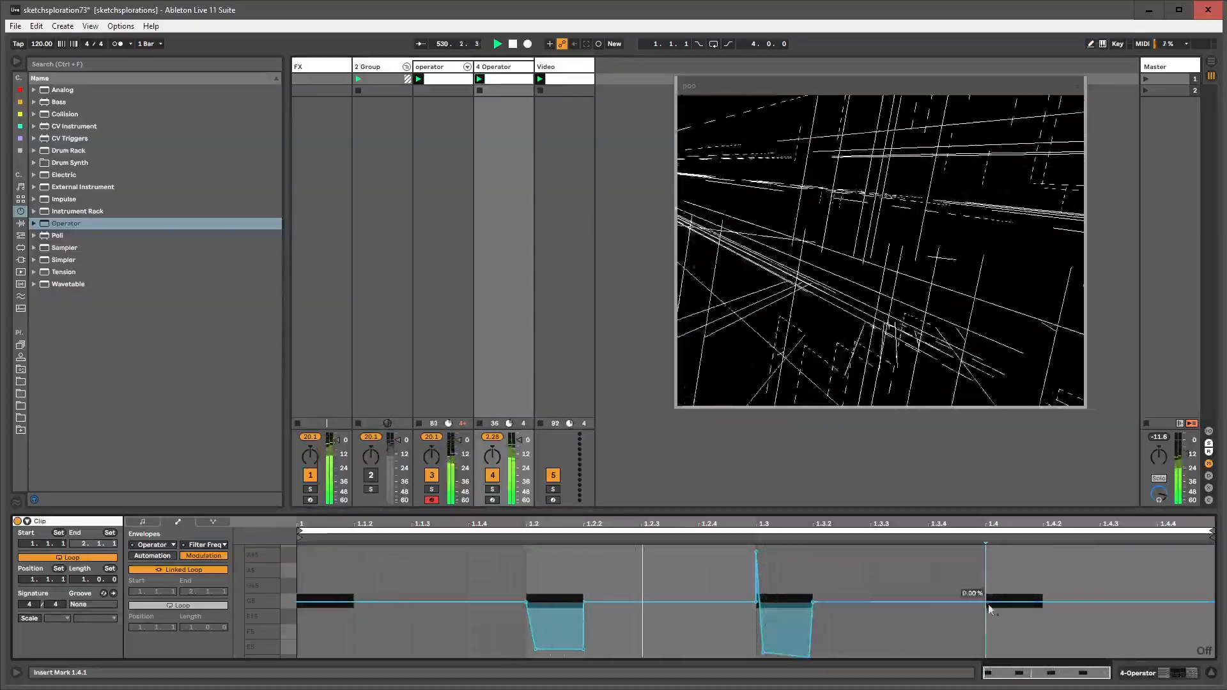
# - Draw a matching downward filter frequency modulation dip over the note at 1.4
pyautogui.press('b')
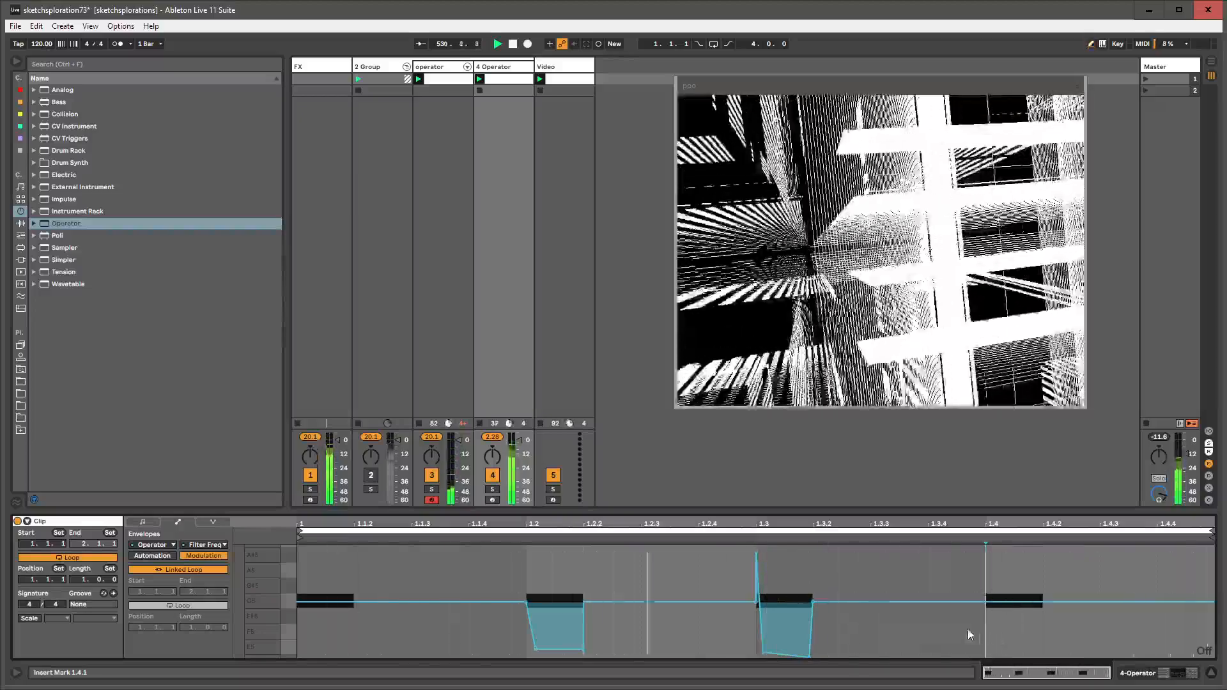
pyautogui.click(992, 634)
pyautogui.press('b')
pyautogui.moveTo(986, 634)
pyautogui.mouseDown()
pyautogui.moveTo(986, 548)
pyautogui.moveTo(990, 647)
pyautogui.moveTo(1043, 653)
pyautogui.mouseUp()
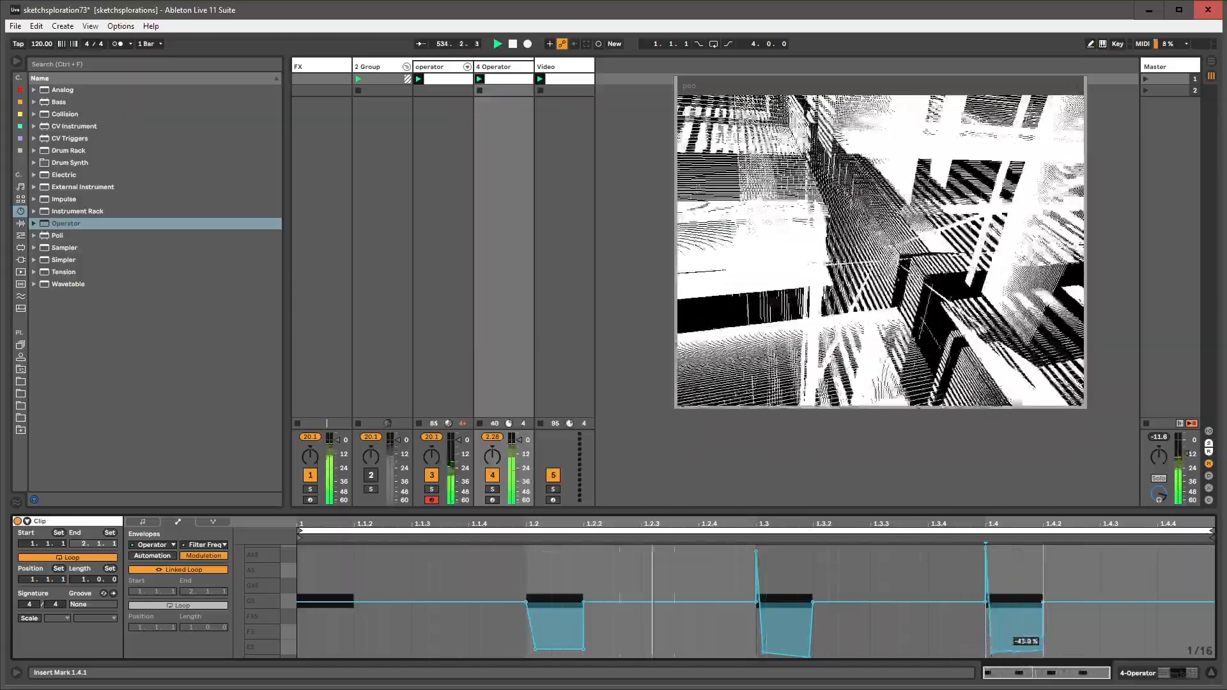
# - Shape the filter frequency modulation on the clip's first note to start high and drop to about -32%
pyautogui.click(331, 546)
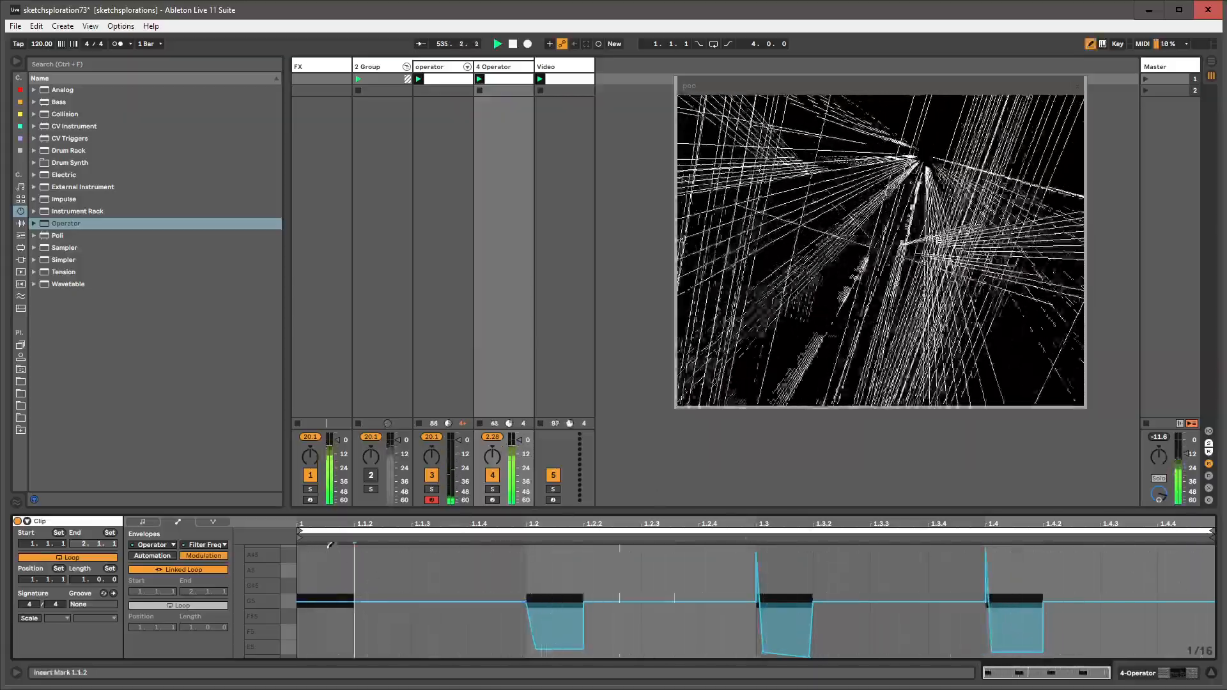
pyautogui.press('b')
pyautogui.click(334, 553)
pyautogui.press('b')
pyautogui.moveTo(349, 554)
pyautogui.mouseDown()
pyautogui.moveTo(351, 653)
pyautogui.moveTo(353, 636)
pyautogui.mouseUp()
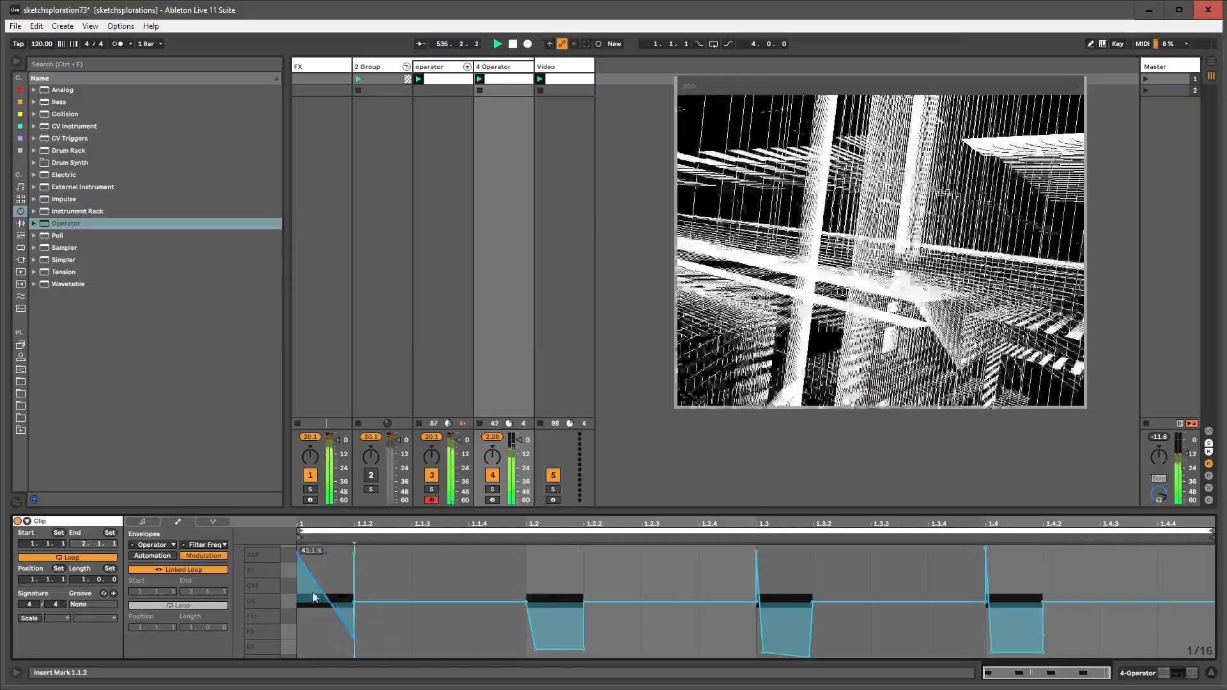
pyautogui.moveTo(318, 584); pyautogui.dragTo(320, 646)
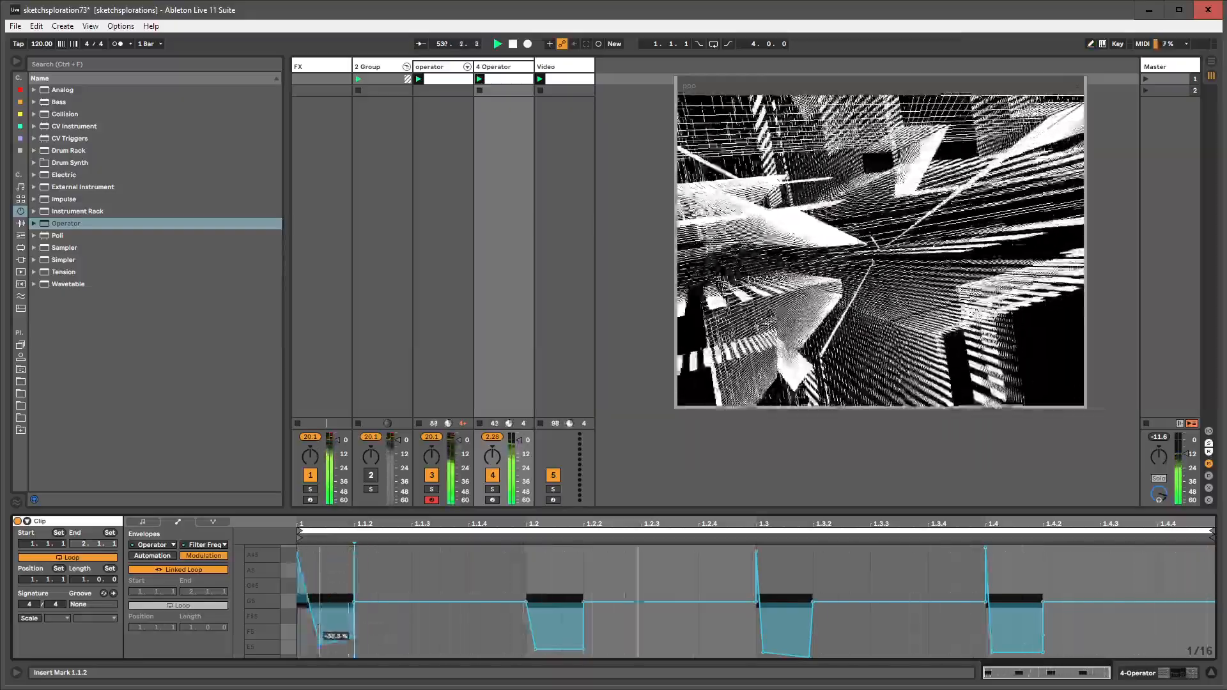
# - Duplicate the operator track's macro randomizer and GrainDelay rack pair, and move the copy to the 4 Operator track
pyautogui.click(505, 66)
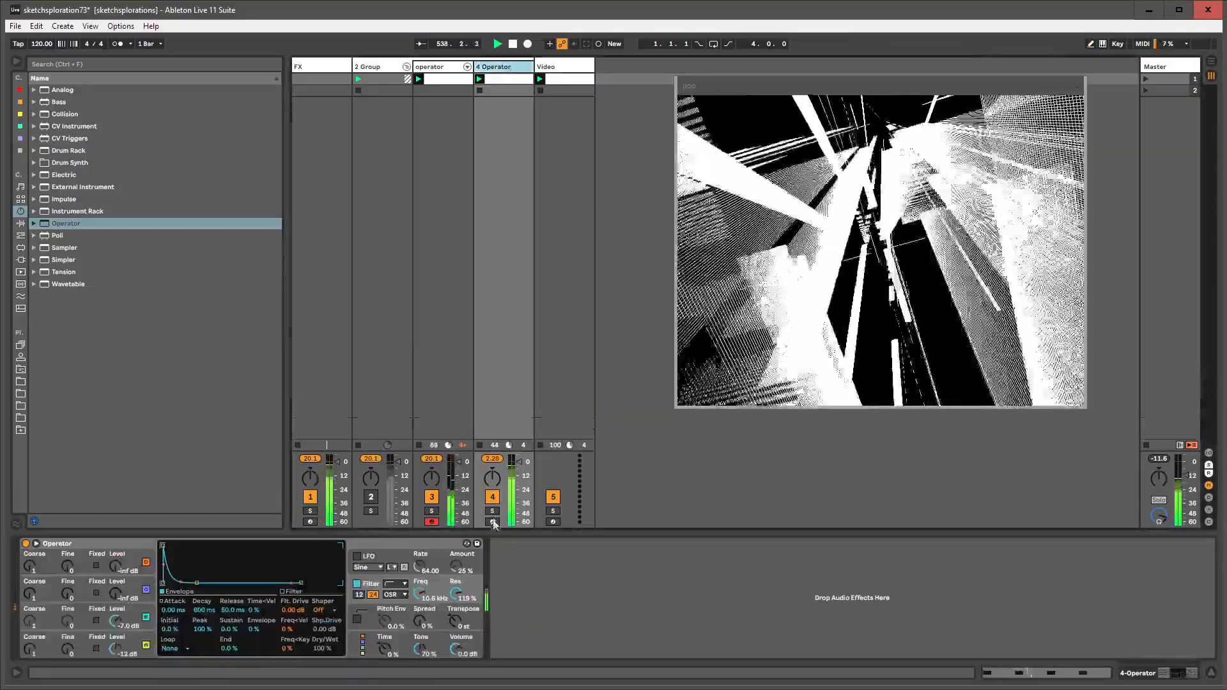
pyautogui.click(434, 77)
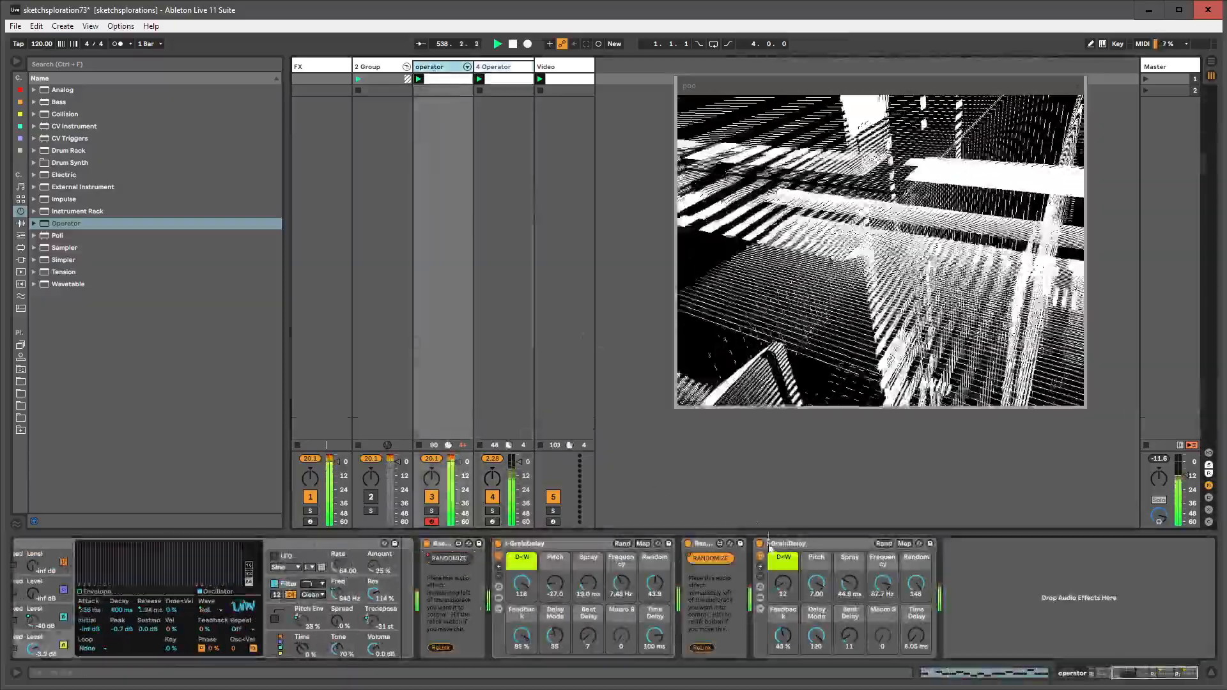
pyautogui.click(781, 551)
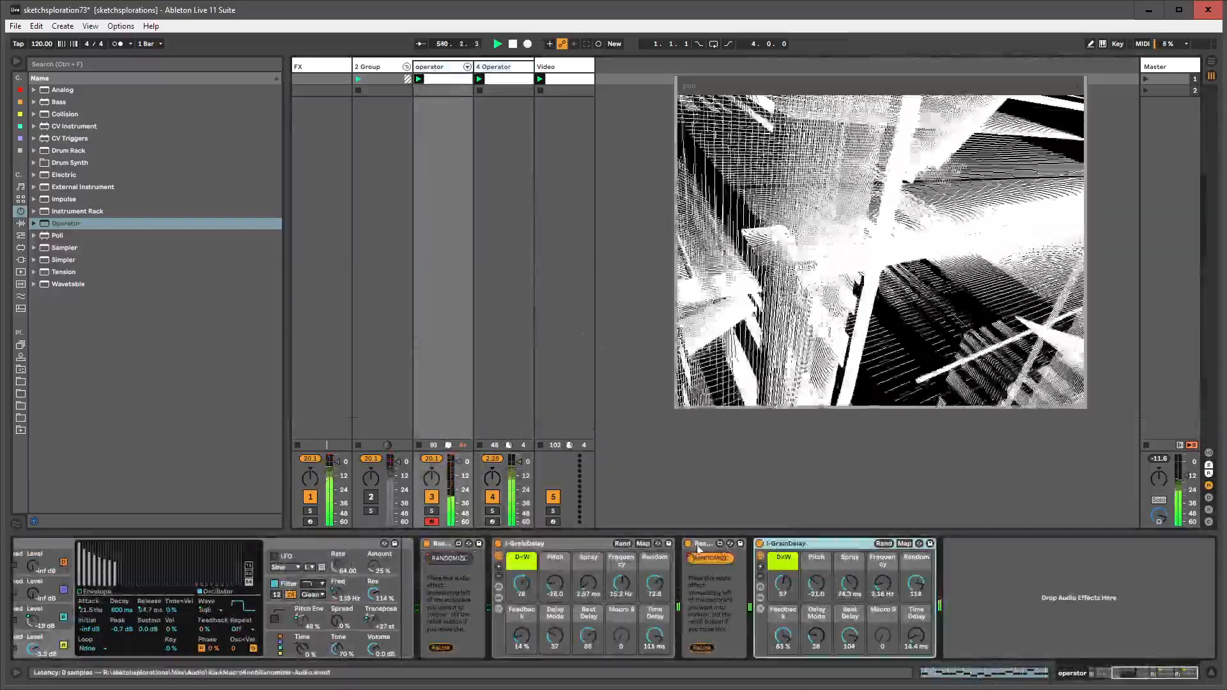
pyautogui.click(700, 545)
pyautogui.moveTo(795, 544); pyautogui.dragTo(455, 83)
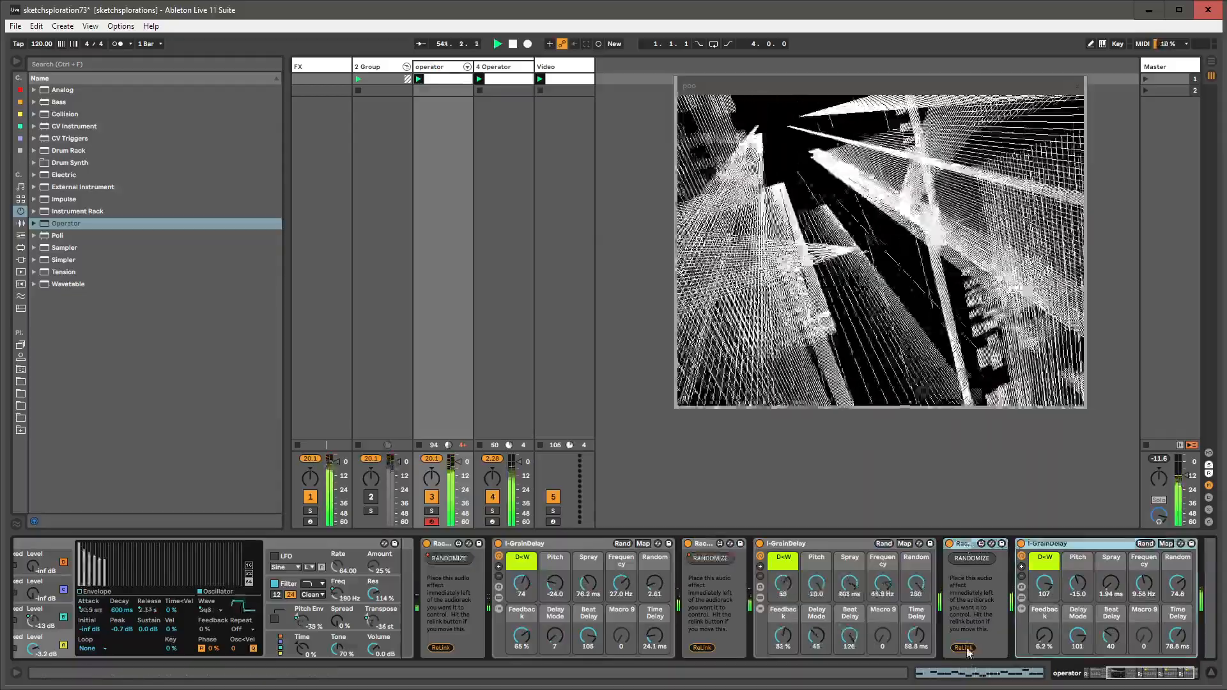
pyautogui.click(1040, 545)
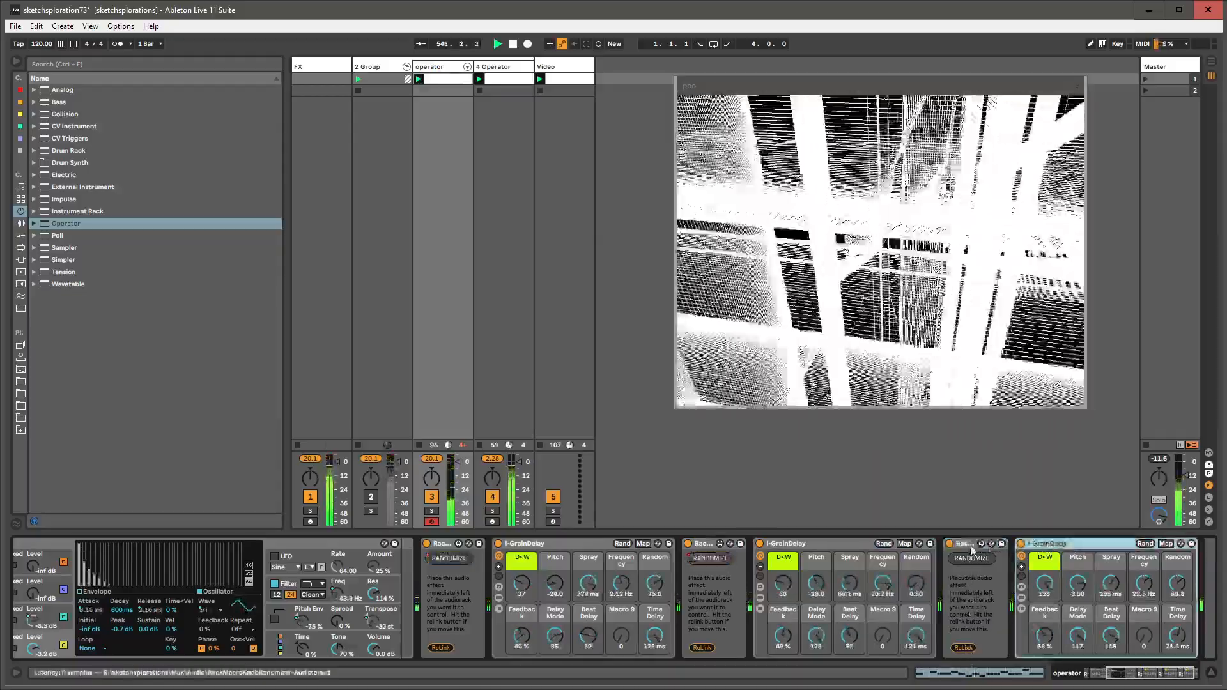
pyautogui.keyDown('shift'); pyautogui.click(965, 544); pyautogui.keyUp('shift')
pyautogui.moveTo(965, 544); pyautogui.dragTo(515, 142)
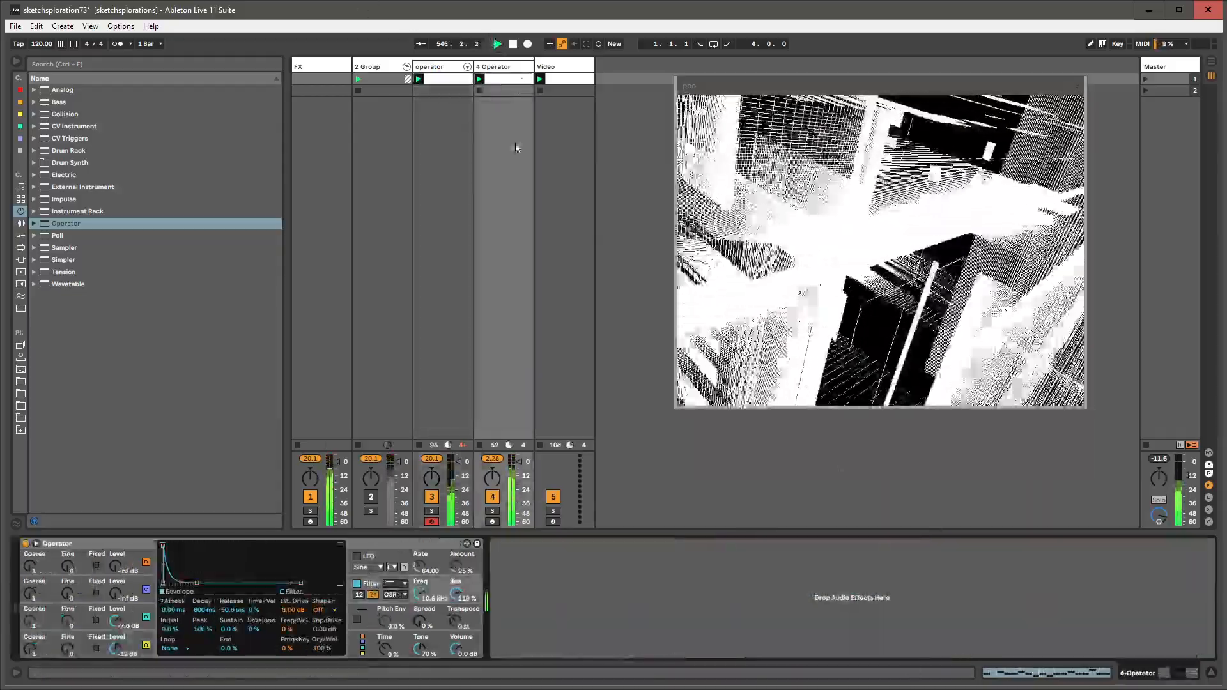
# - Trigger the copied randomizer once, show its Randomize automation in the clip and draw a pulse over the first note
pyautogui.click(517, 557)
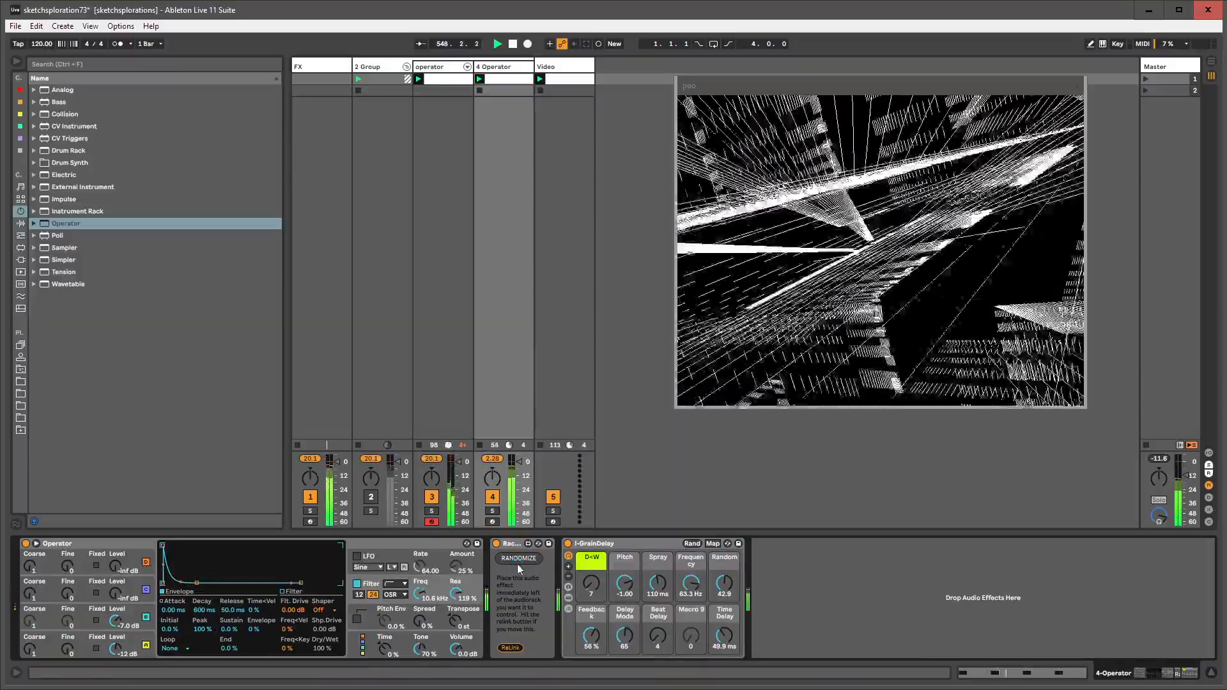
pyautogui.rightClick(517, 564)
pyautogui.click(522, 571)
pyautogui.press('b')
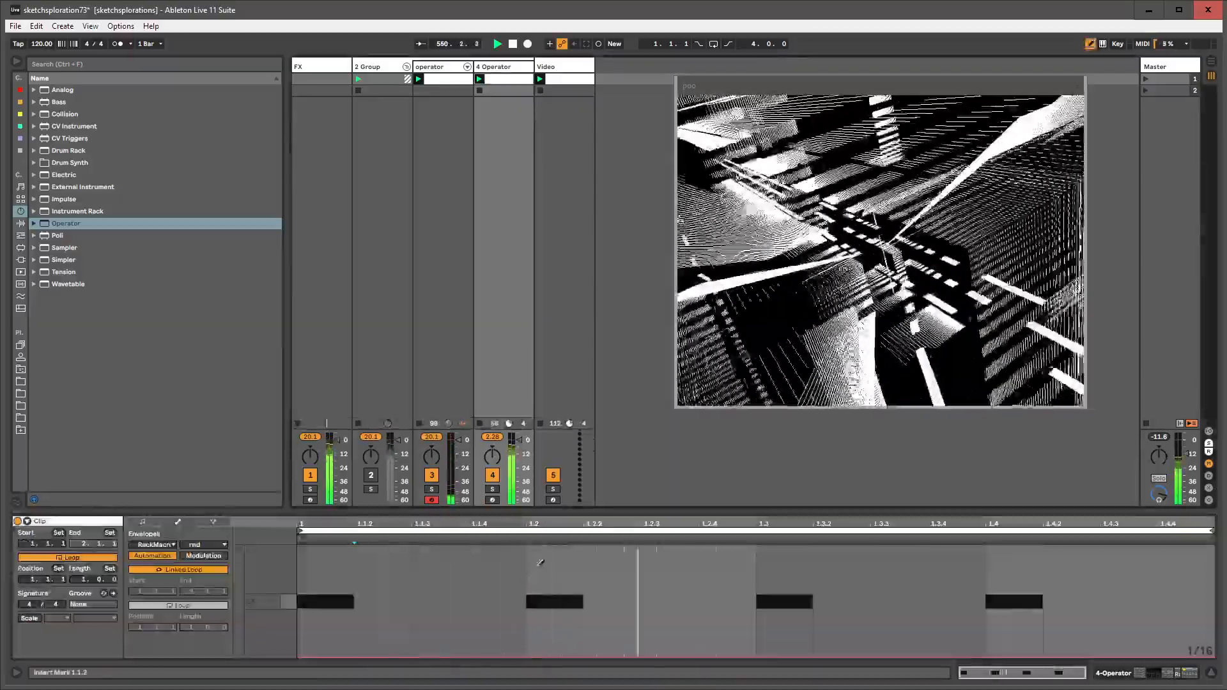
pyautogui.click(554, 547)
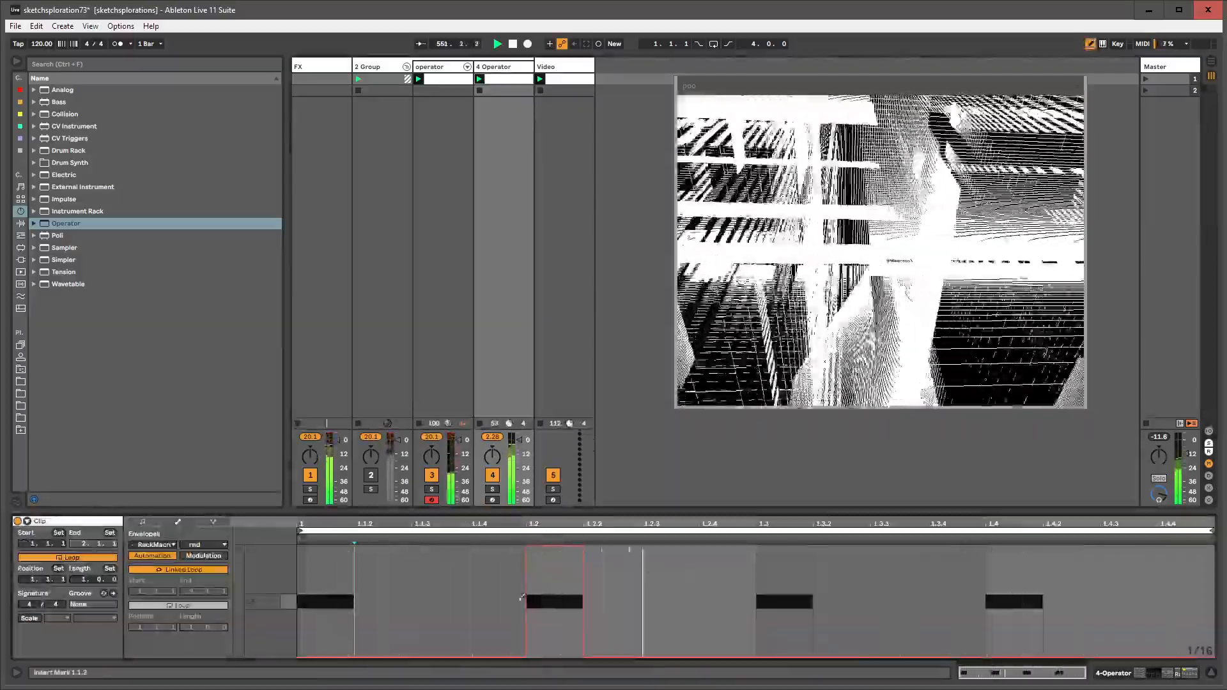
pyautogui.click(328, 580)
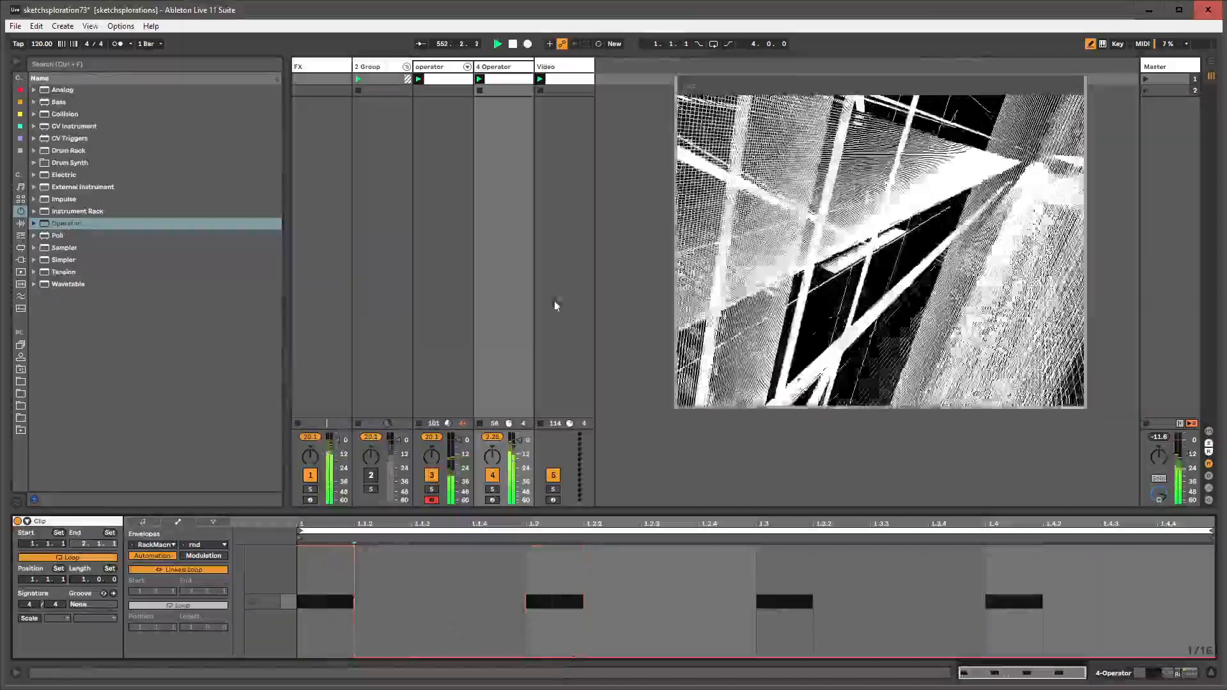
# - Add an Audio Effect Rack after GrainDelay on the 4 Operator track and show the devices of its W chain
pyautogui.hotkey('shift', 'Tab')
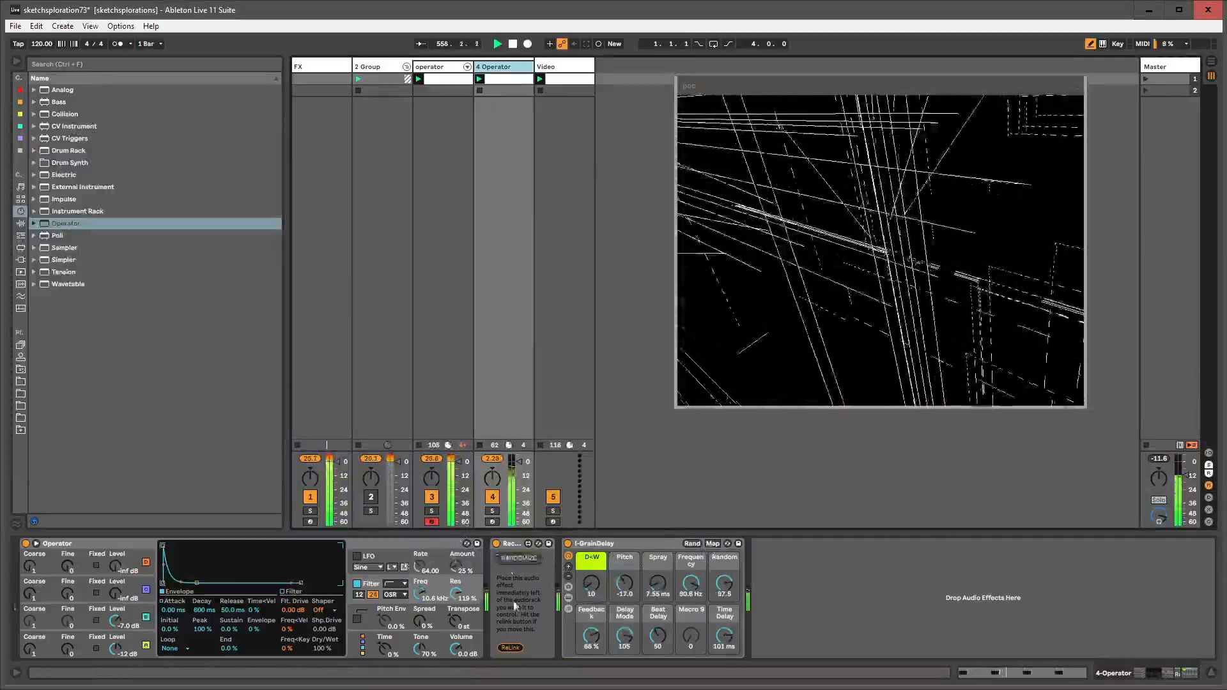
pyautogui.click(583, 546)
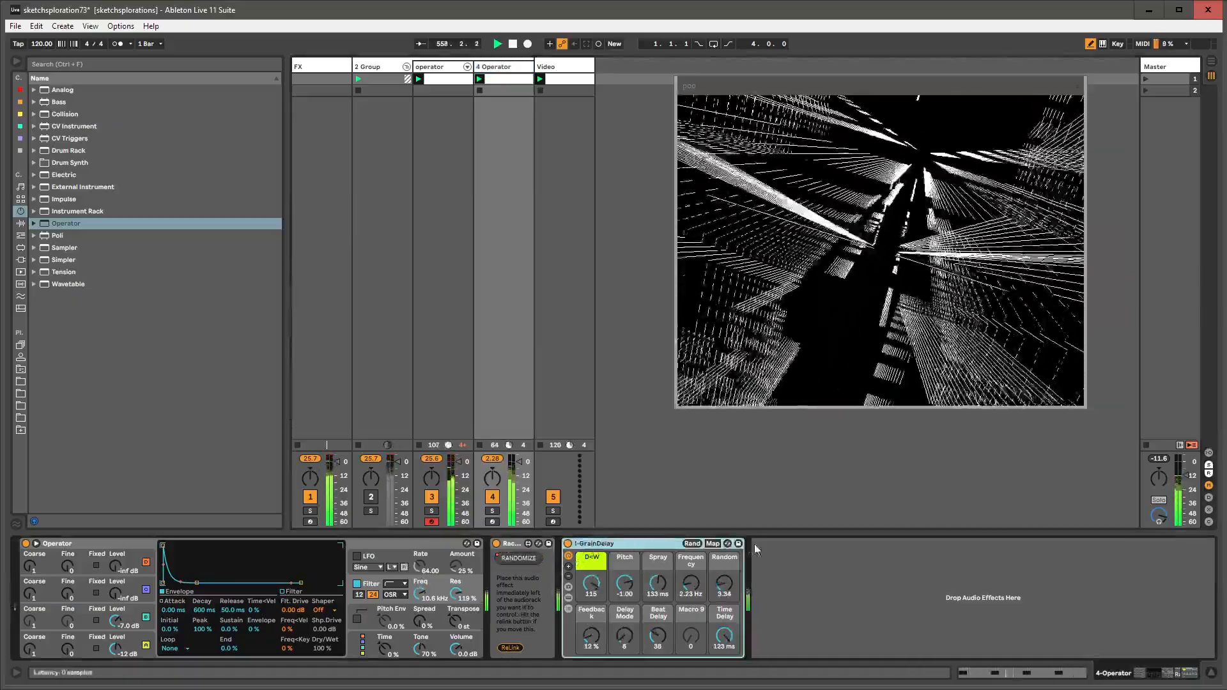
pyautogui.hotkey('ctrl', 'f')
pyautogui.write('Audio Effect Rack')
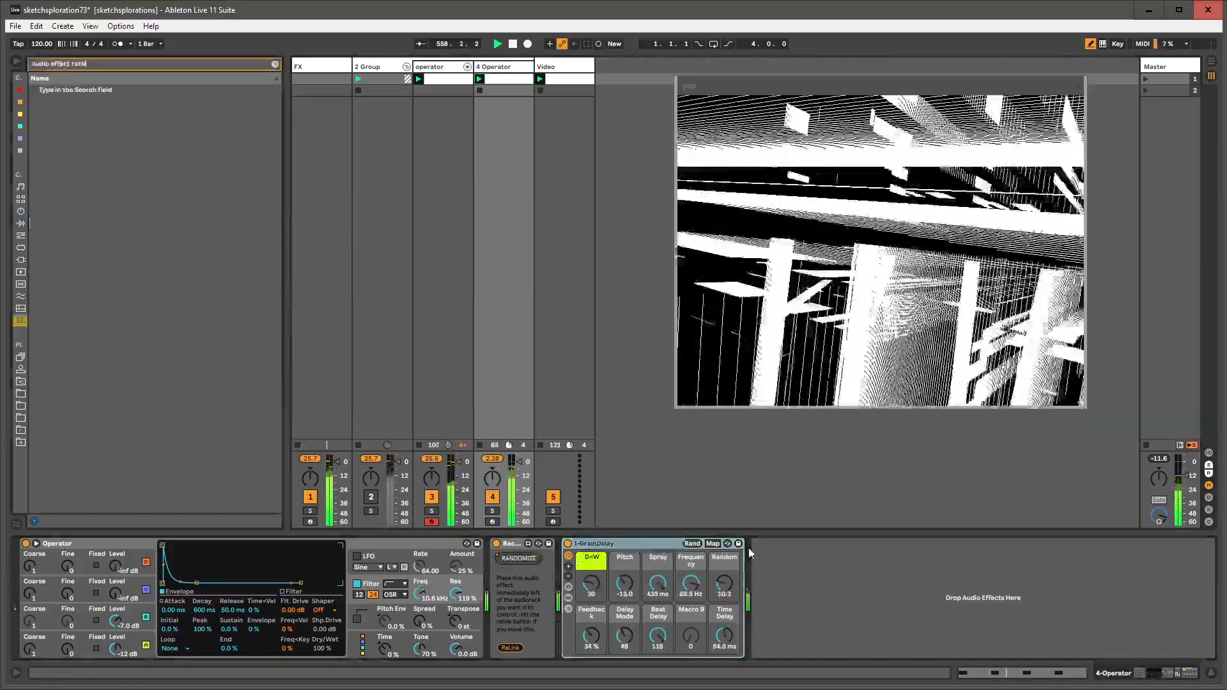
pyautogui.press('Down')
pyautogui.press('Return')
pyautogui.press('Escape')
pyautogui.click(760, 609)
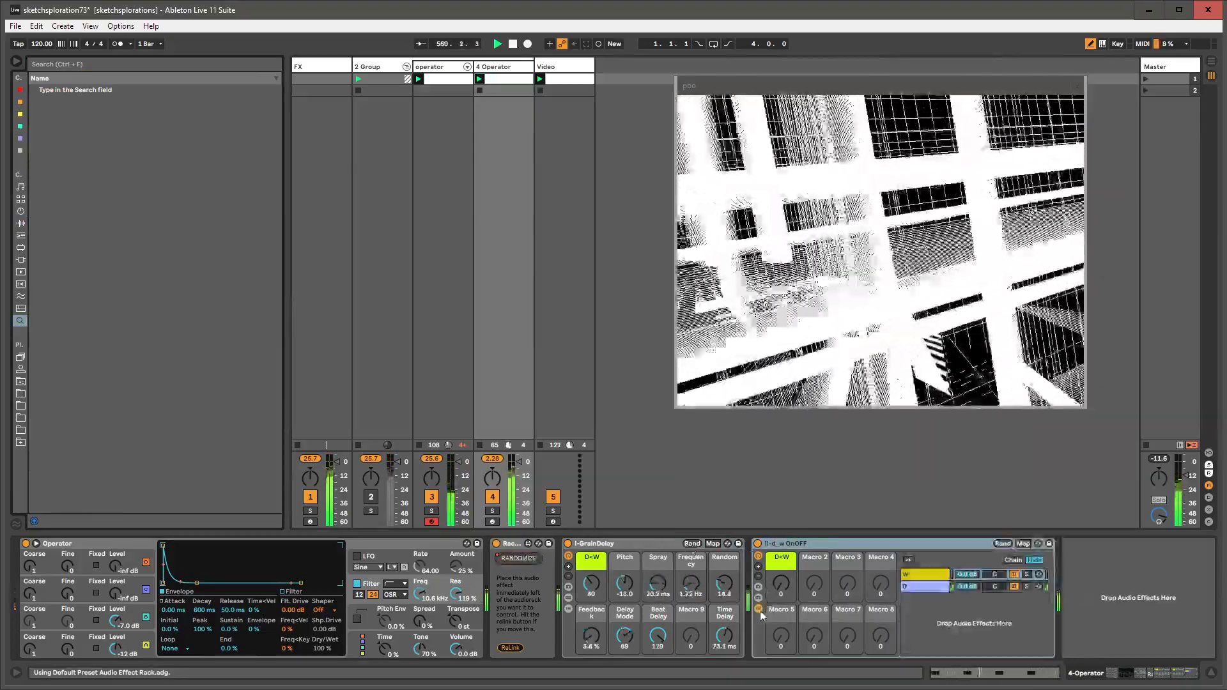
pyautogui.doubleClick(926, 577)
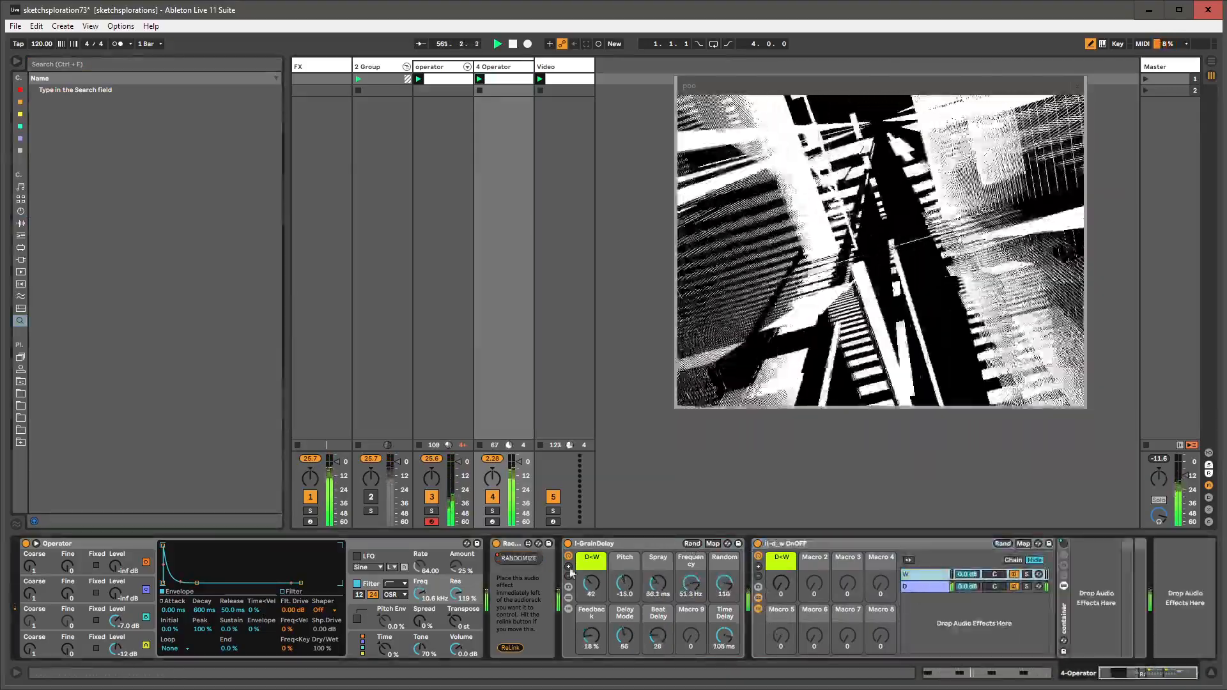
# - Show the GrainDelay rack's chain list and chain selector zones, and delete its D chain
pyautogui.click(568, 609)
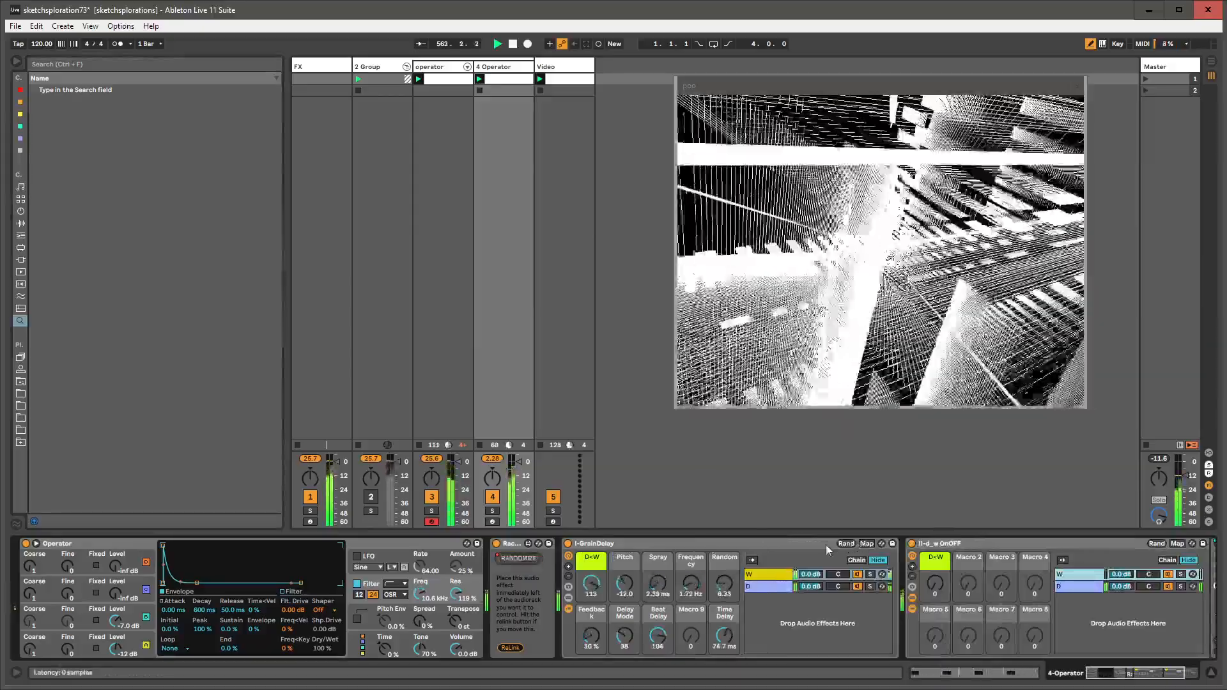
pyautogui.click(857, 561)
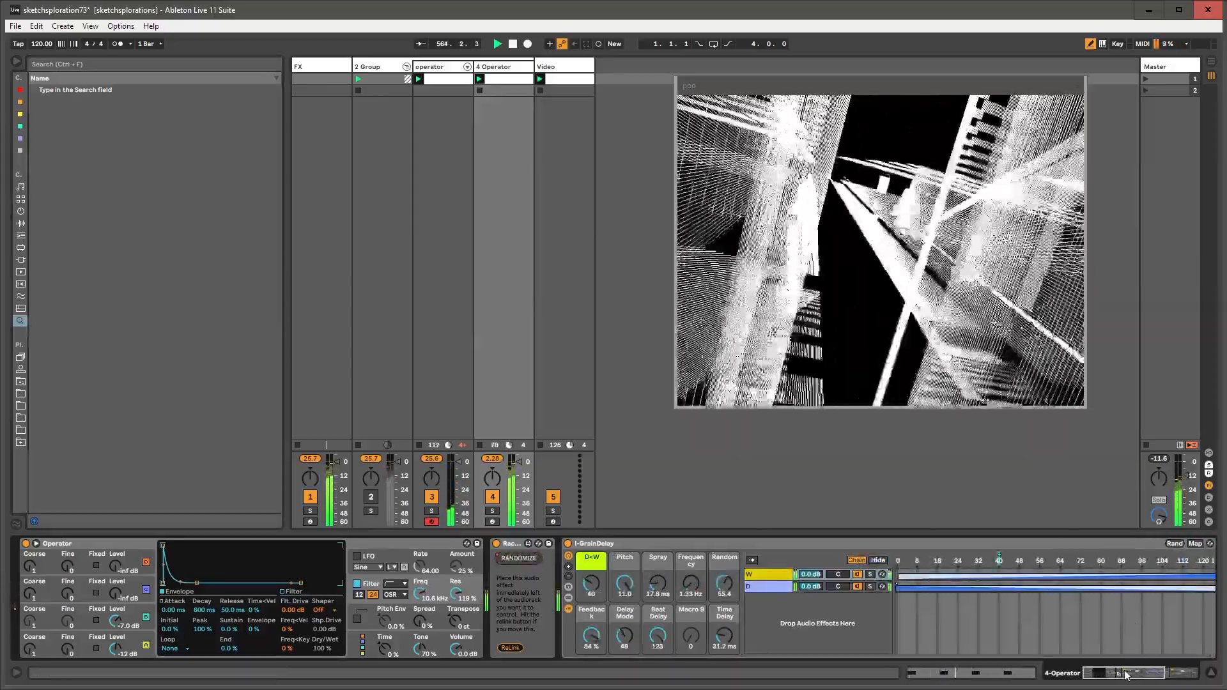
pyautogui.moveTo(1127, 676); pyautogui.dragTo(1135, 676)
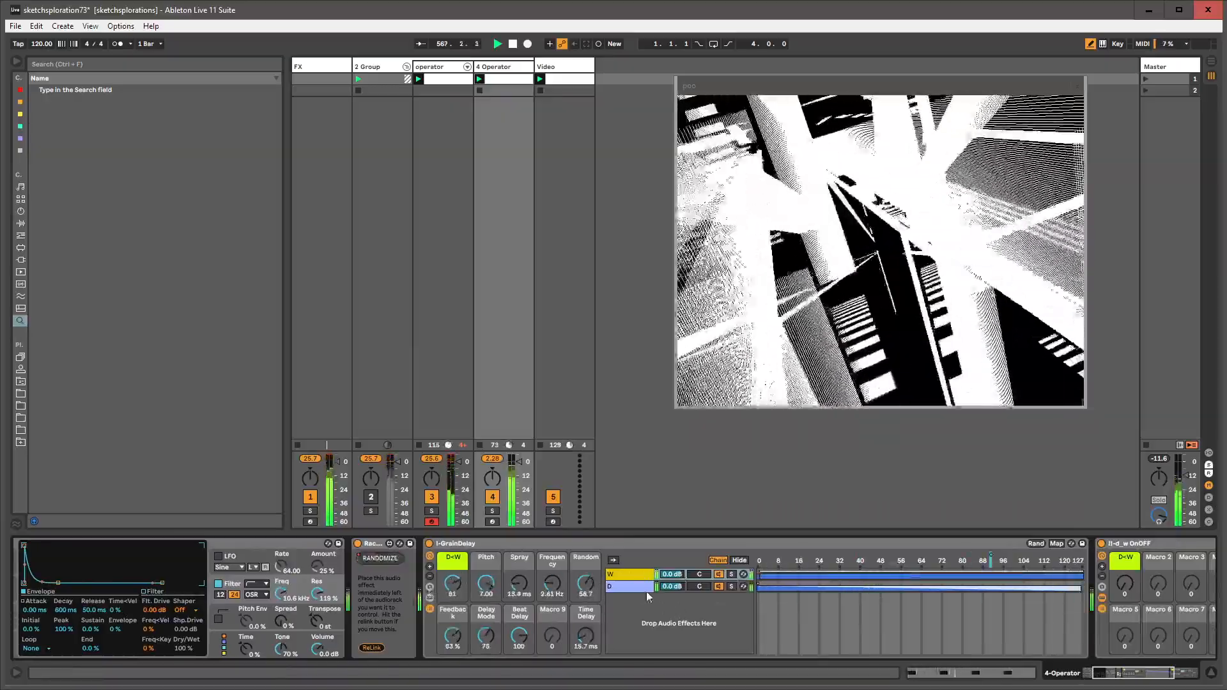
pyautogui.click(638, 586)
pyautogui.press('Delete')
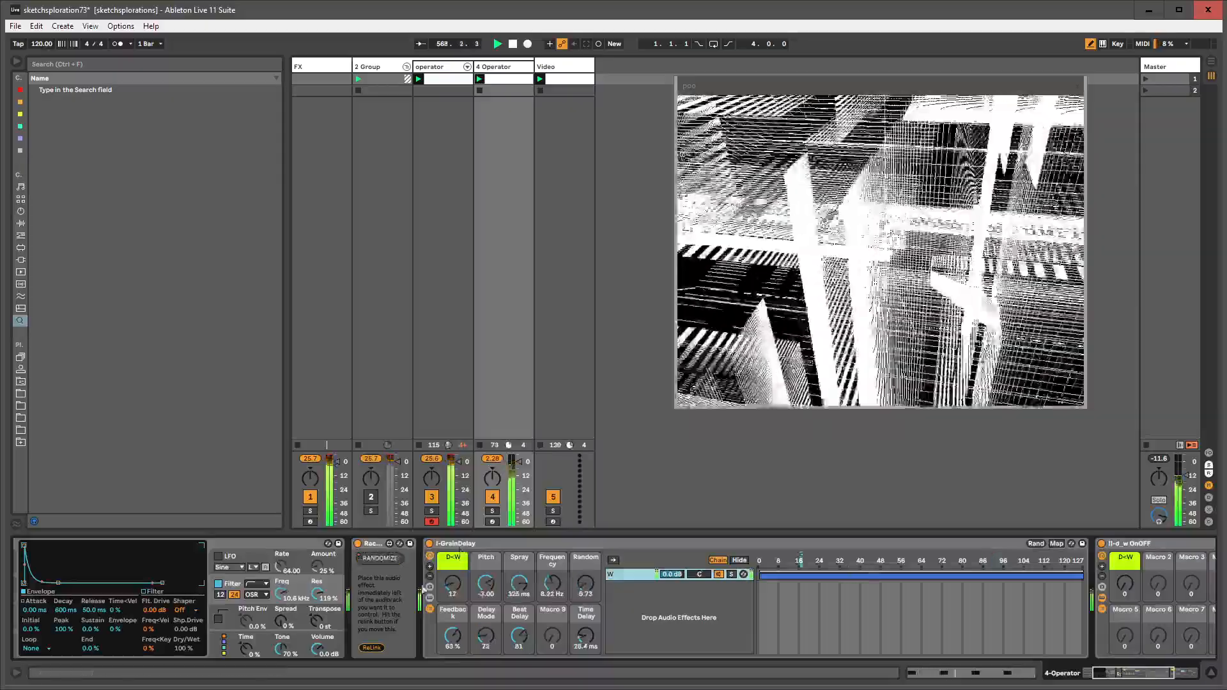
# - Nest the GrainDelay rack inside the W chain of the new D<W rack and select that outer rack
pyautogui.click(430, 611)
pyautogui.moveTo(454, 550); pyautogui.dragTo(935, 569)
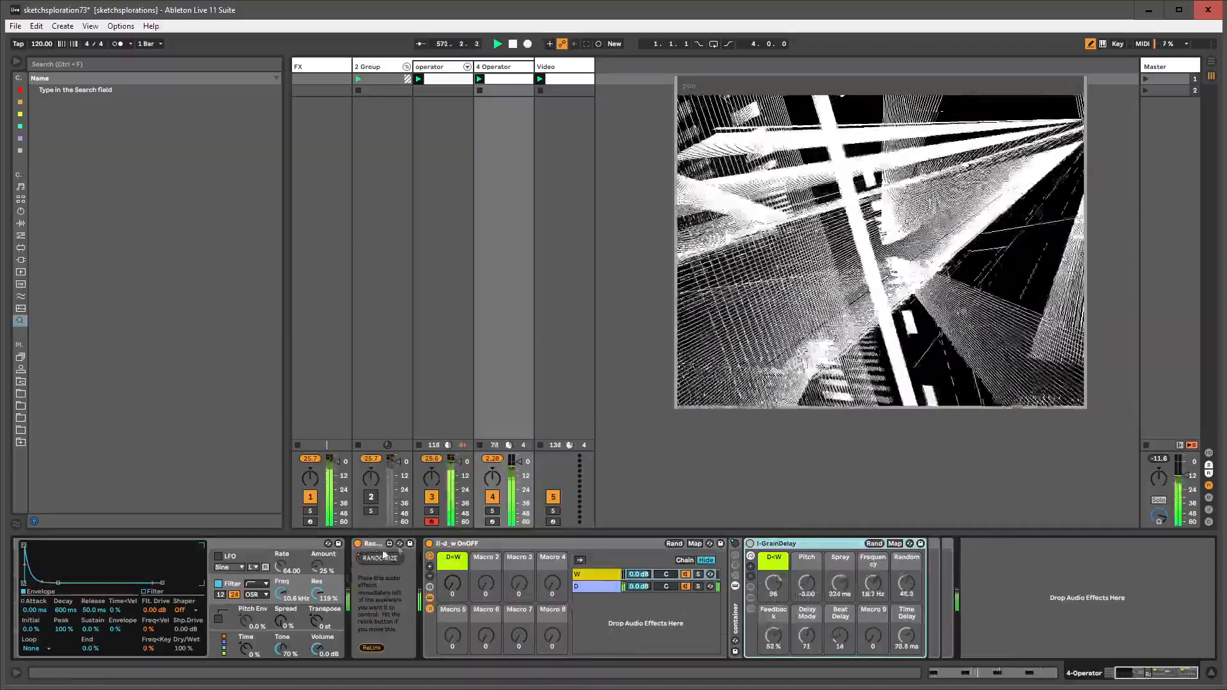
pyautogui.click(378, 545)
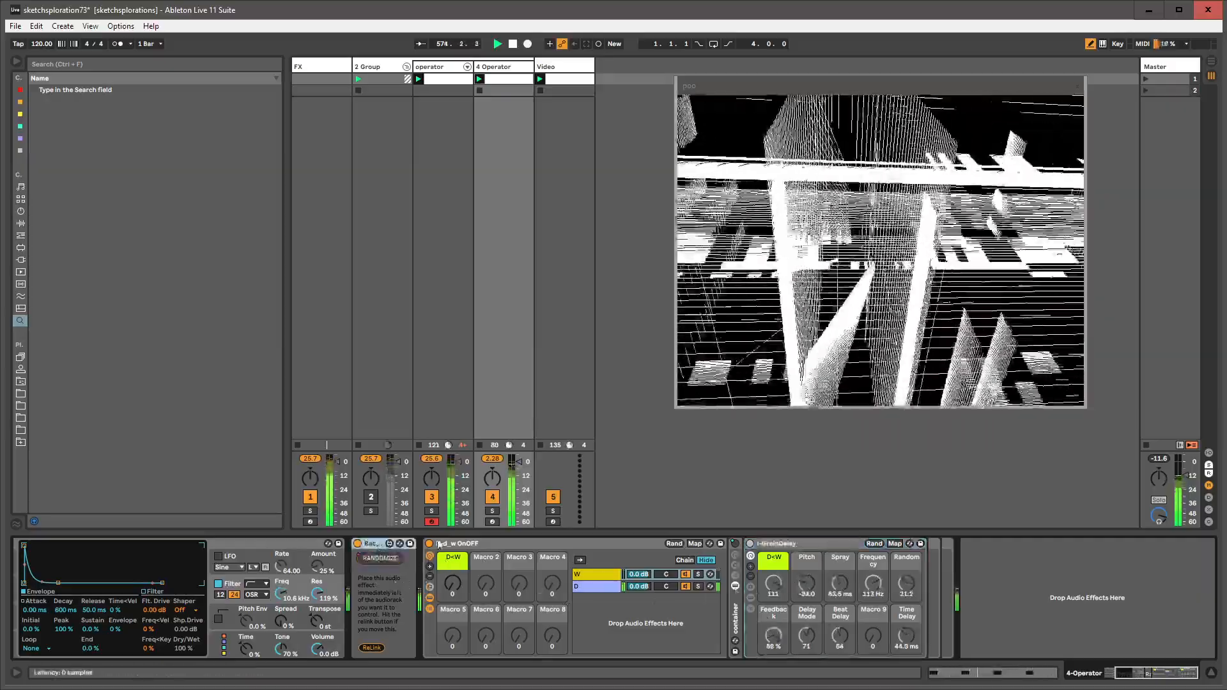
pyautogui.click(439, 544)
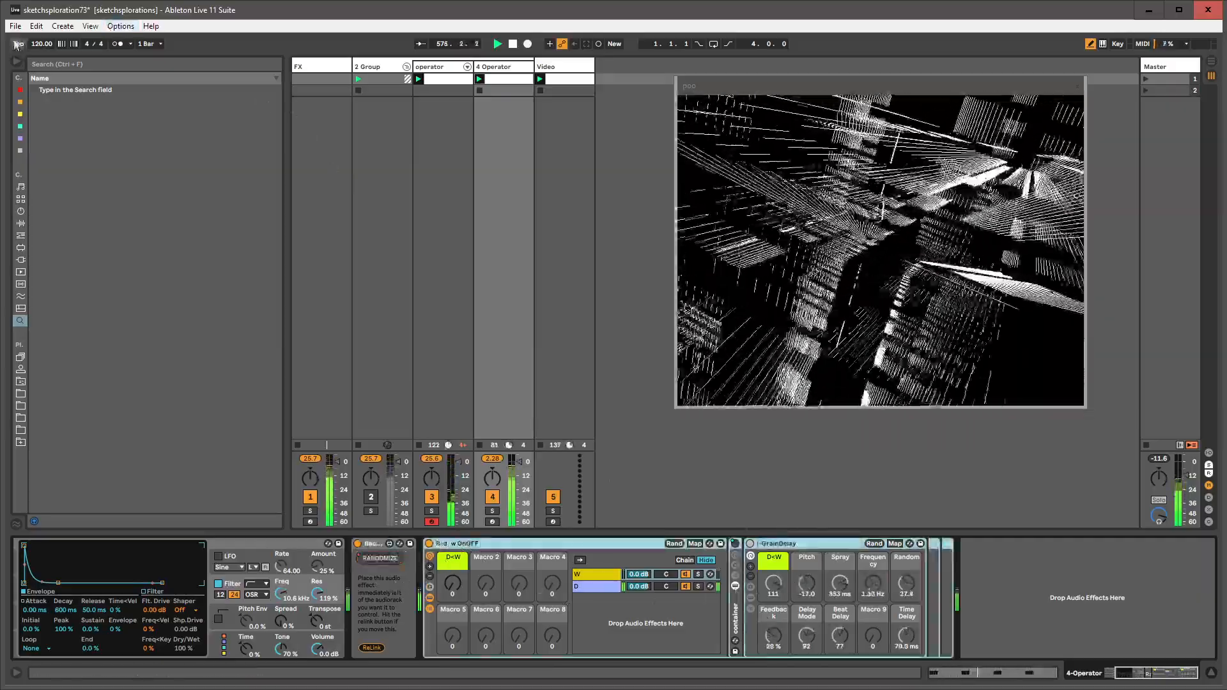
# - Save the Live Set, reopen sketchsploration73.als from the recent sets and accept saving the changes
pyautogui.click(15, 26)
pyautogui.click(50, 133)
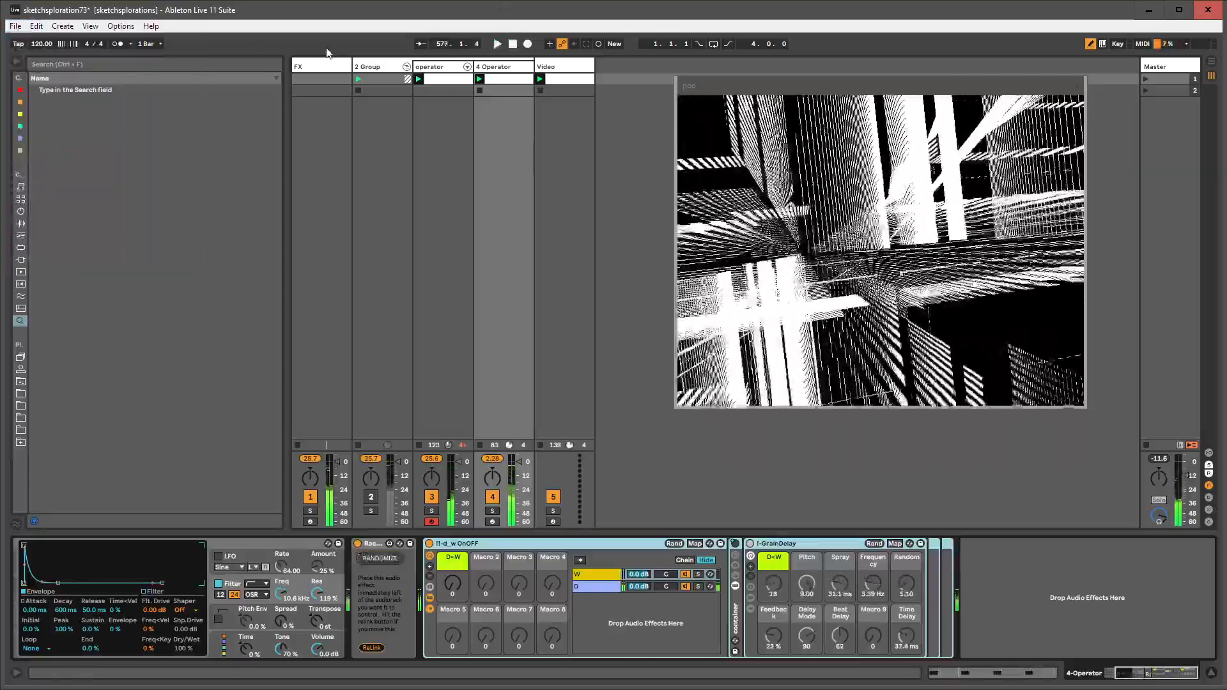
pyautogui.click(15, 26)
pyautogui.moveTo(38, 69)
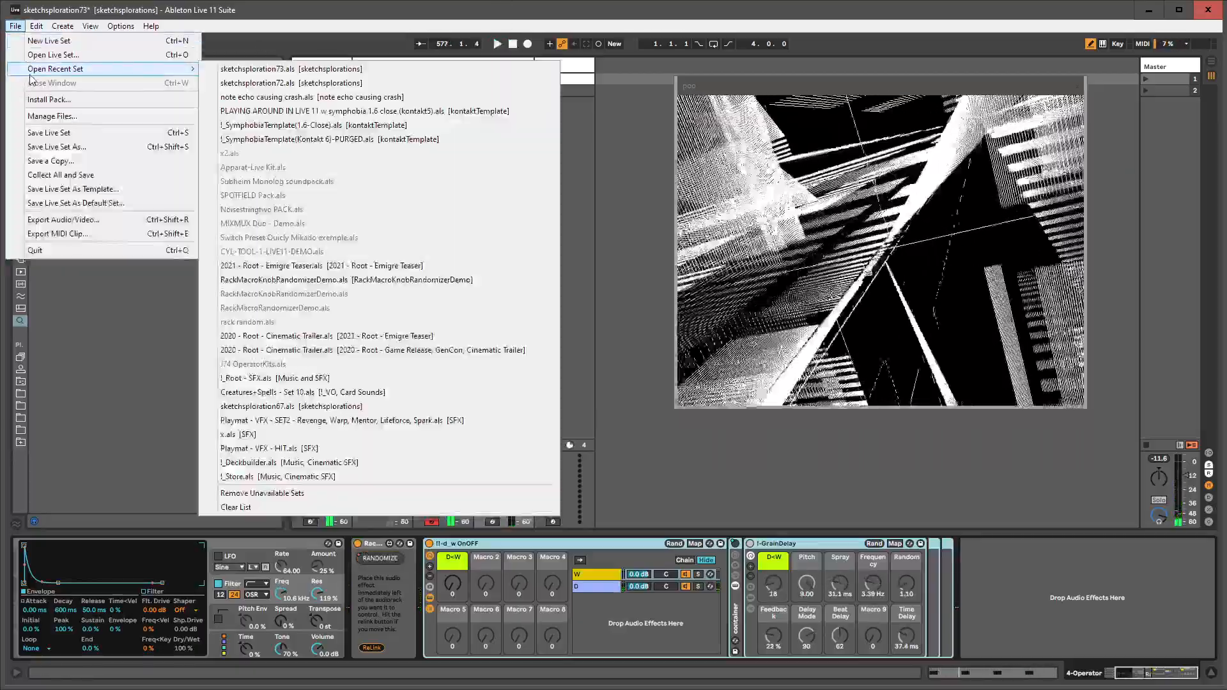
pyautogui.click(268, 69)
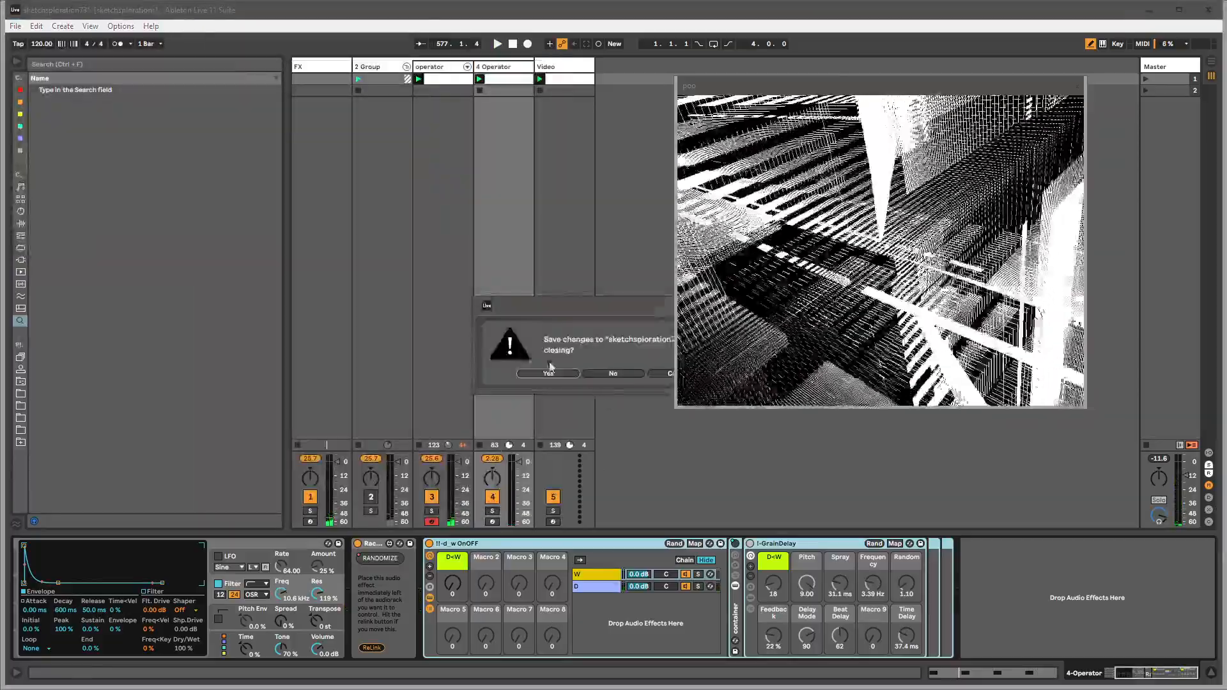
pyautogui.click(549, 372)
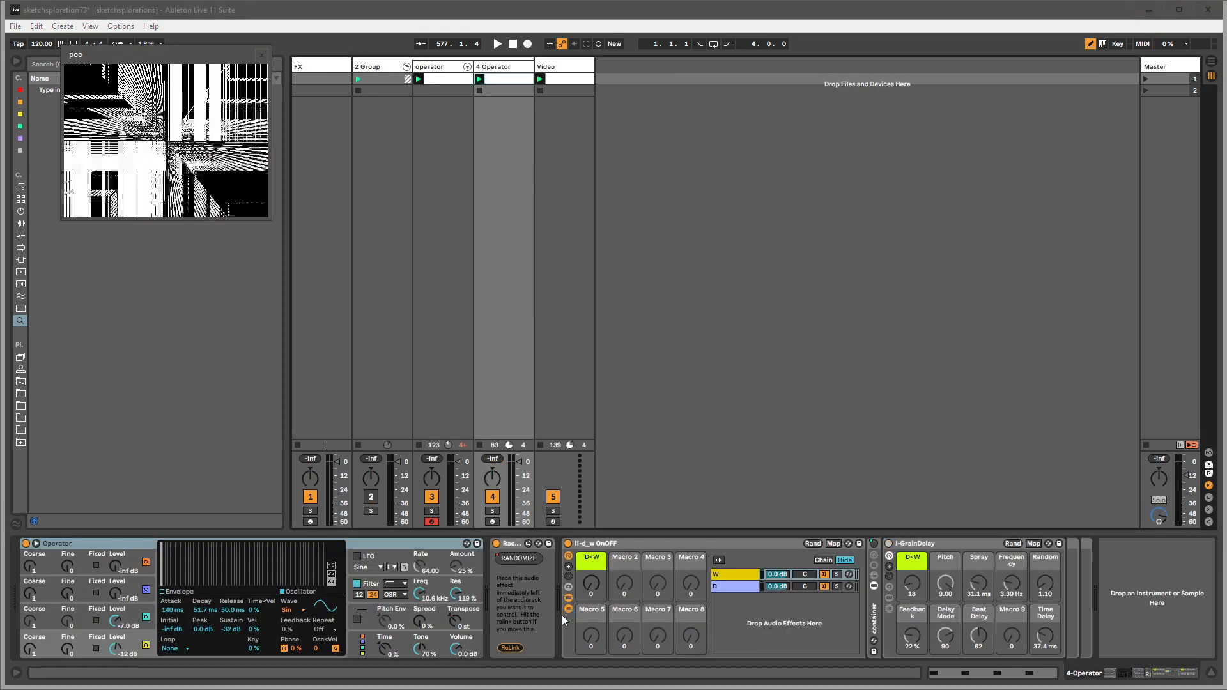
# - Move the video window to the empty area beside the tracks, select the Video clip and start playback
pyautogui.moveTo(148, 56); pyautogui.dragTo(857, 145)
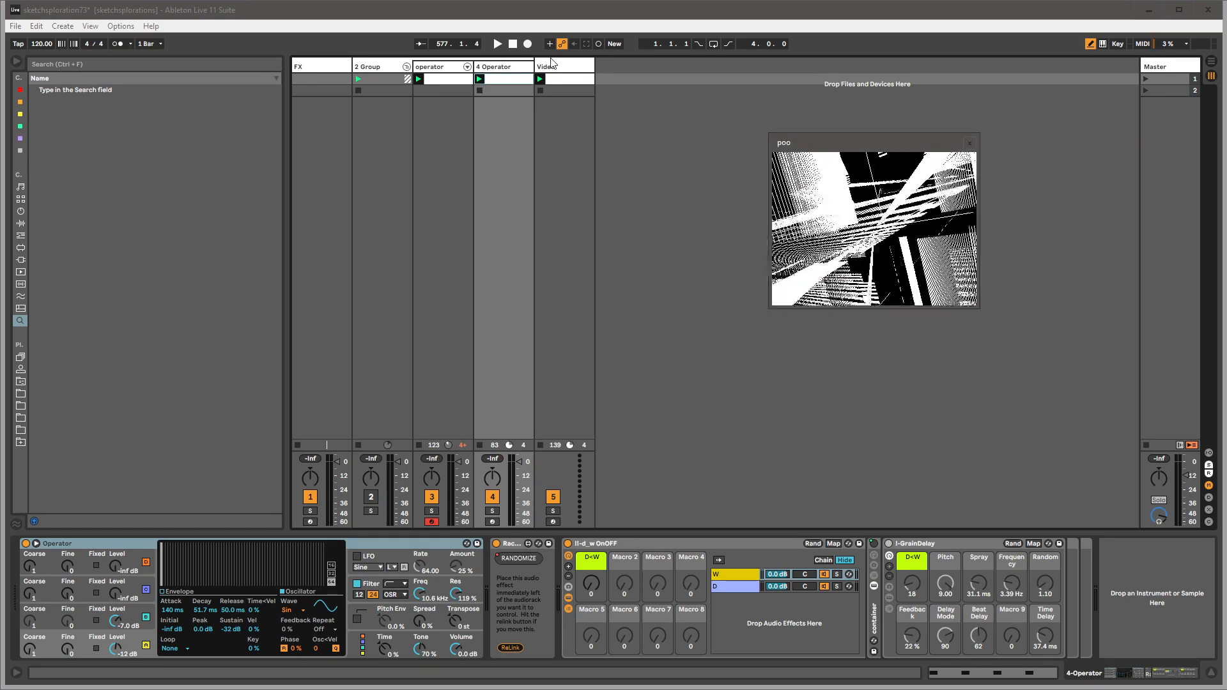
pyautogui.click(558, 78)
pyautogui.press('space')
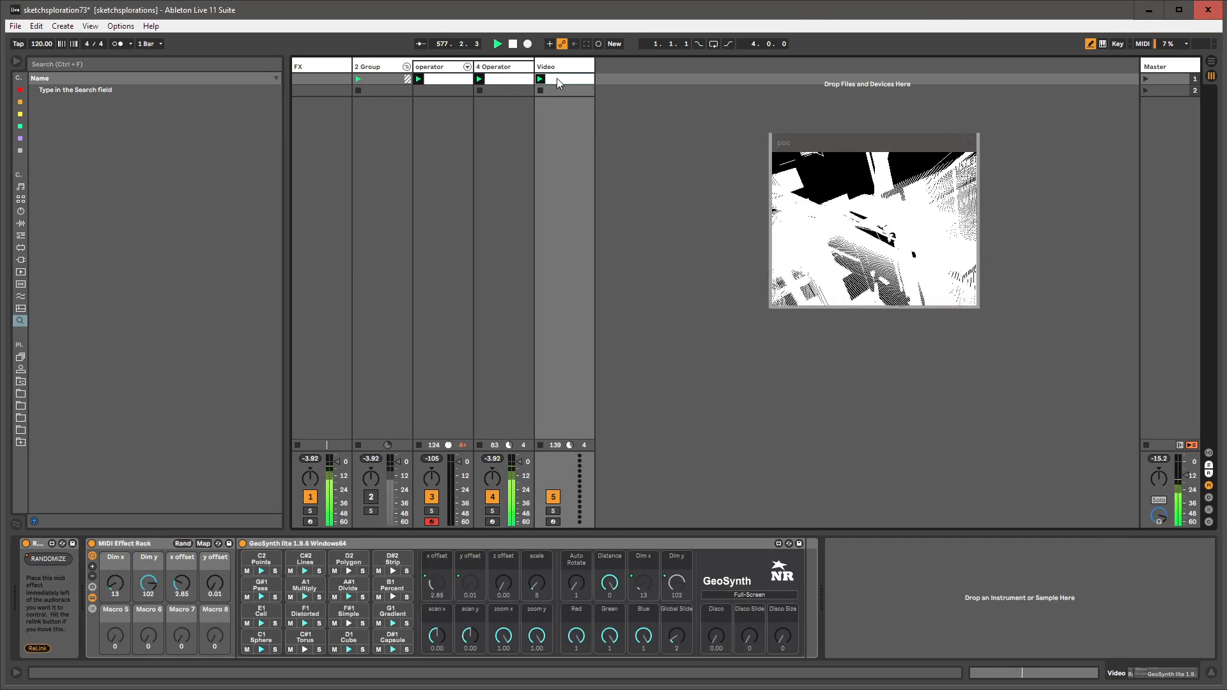
# - On the 4 Operator track, move the randomizer inside the outer rack's W chain, directly before the GrainDelay rack
pyautogui.click(502, 70)
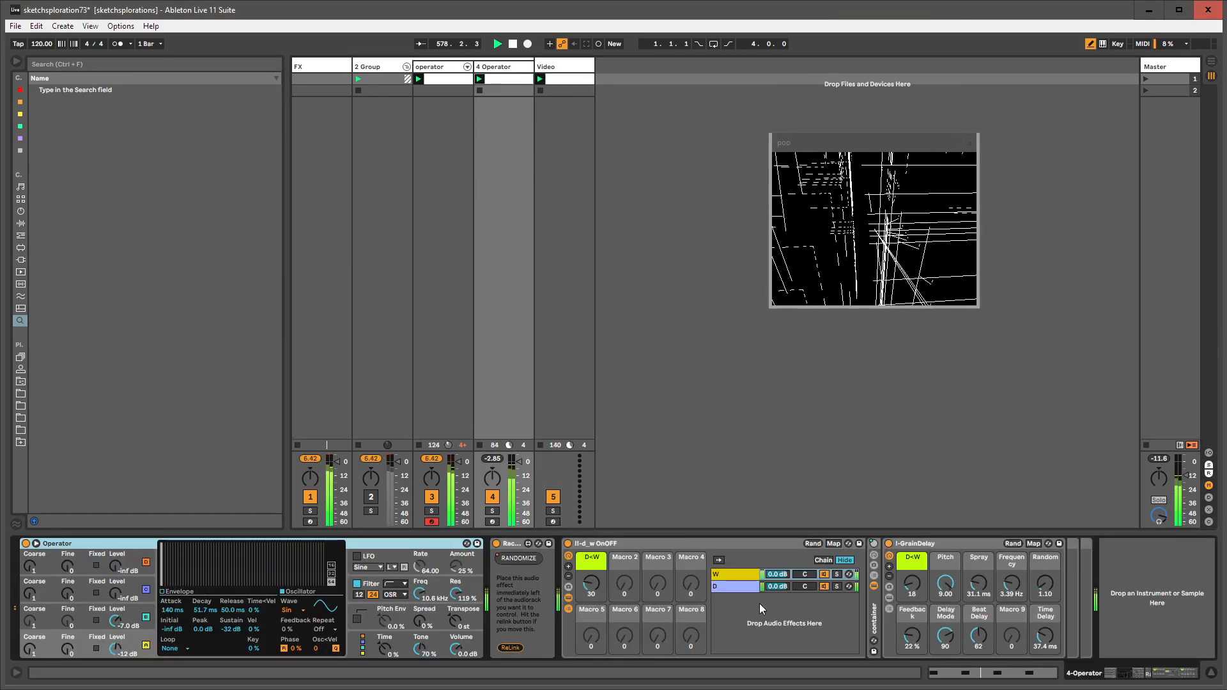
pyautogui.click(948, 546)
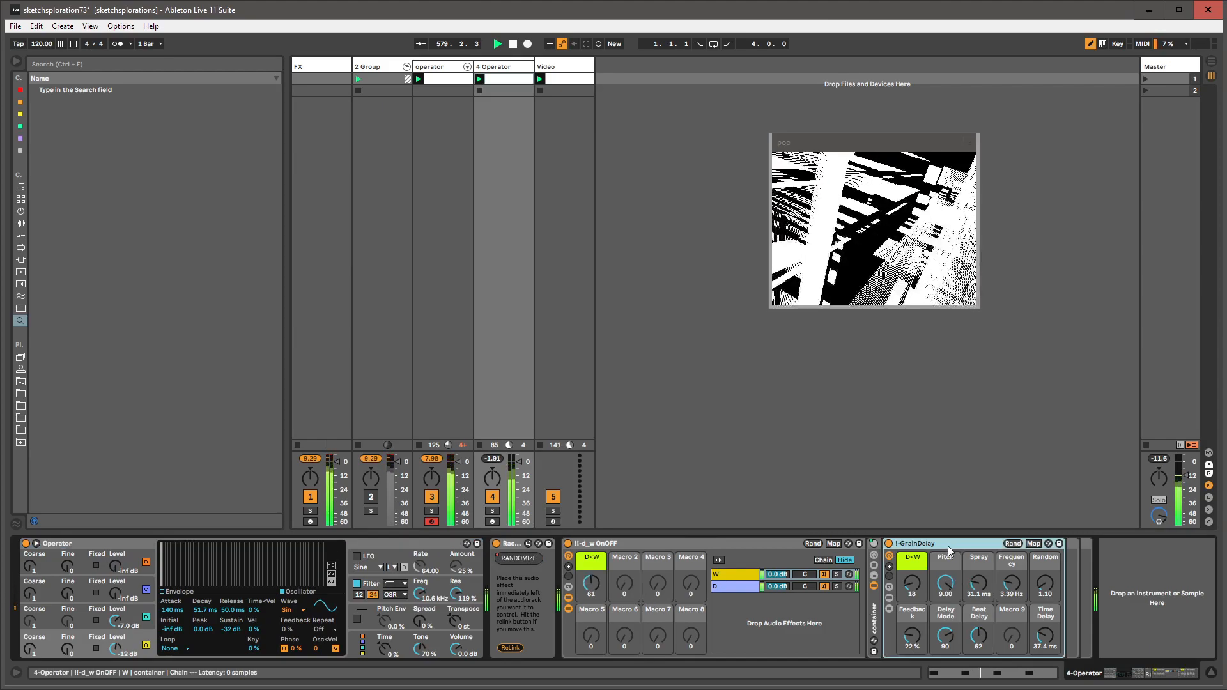
pyautogui.moveTo(589, 587); pyautogui.dragTo(589, 587)
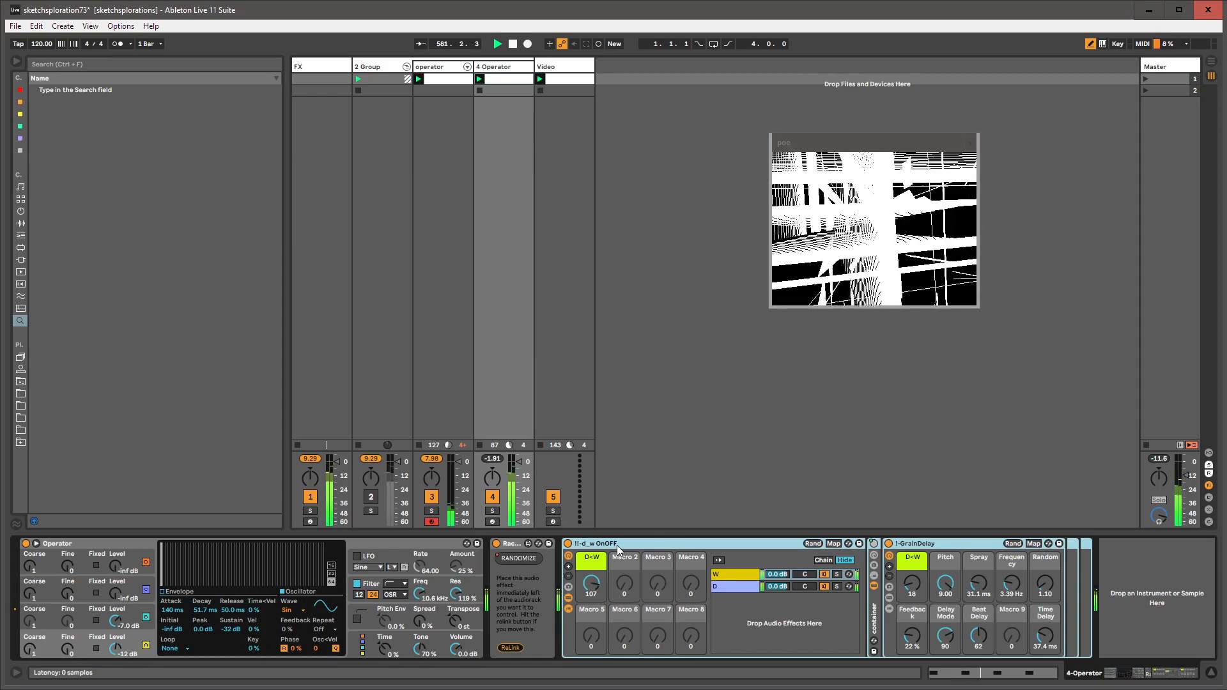
pyautogui.moveTo(518, 544); pyautogui.dragTo(883, 563)
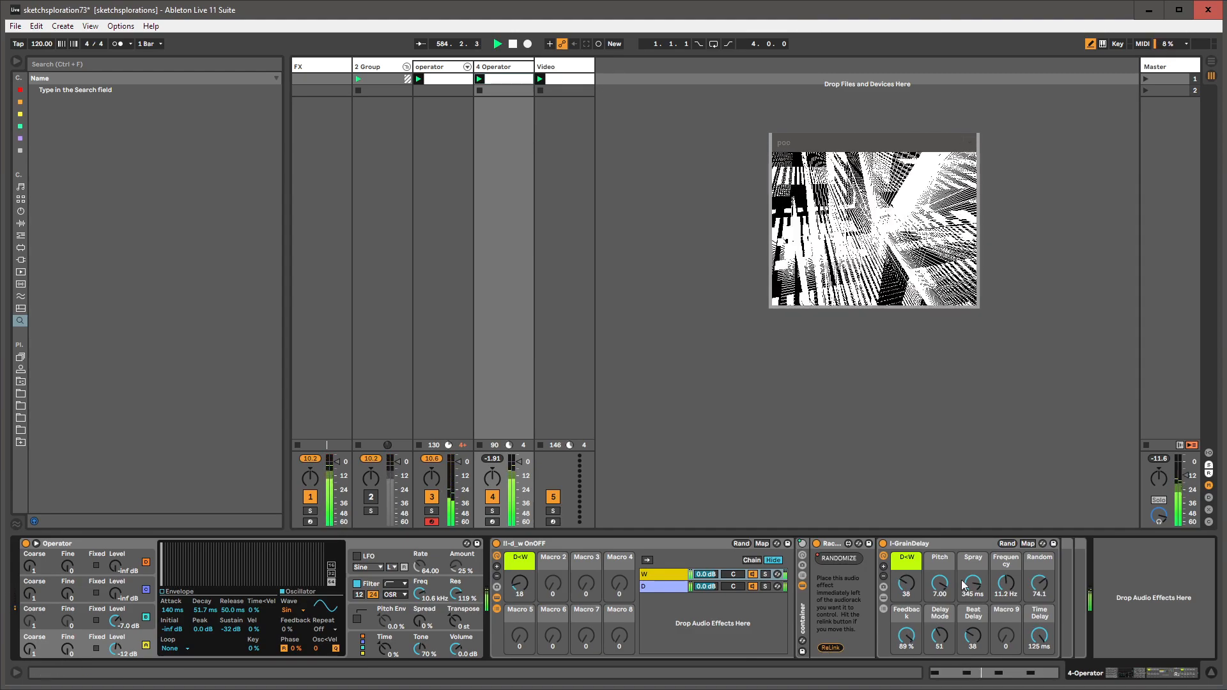
# - Select the nested randomizer and GrainDelay rack in turn, and set the outer rack's D<W macro to 50
pyautogui.click(941, 543)
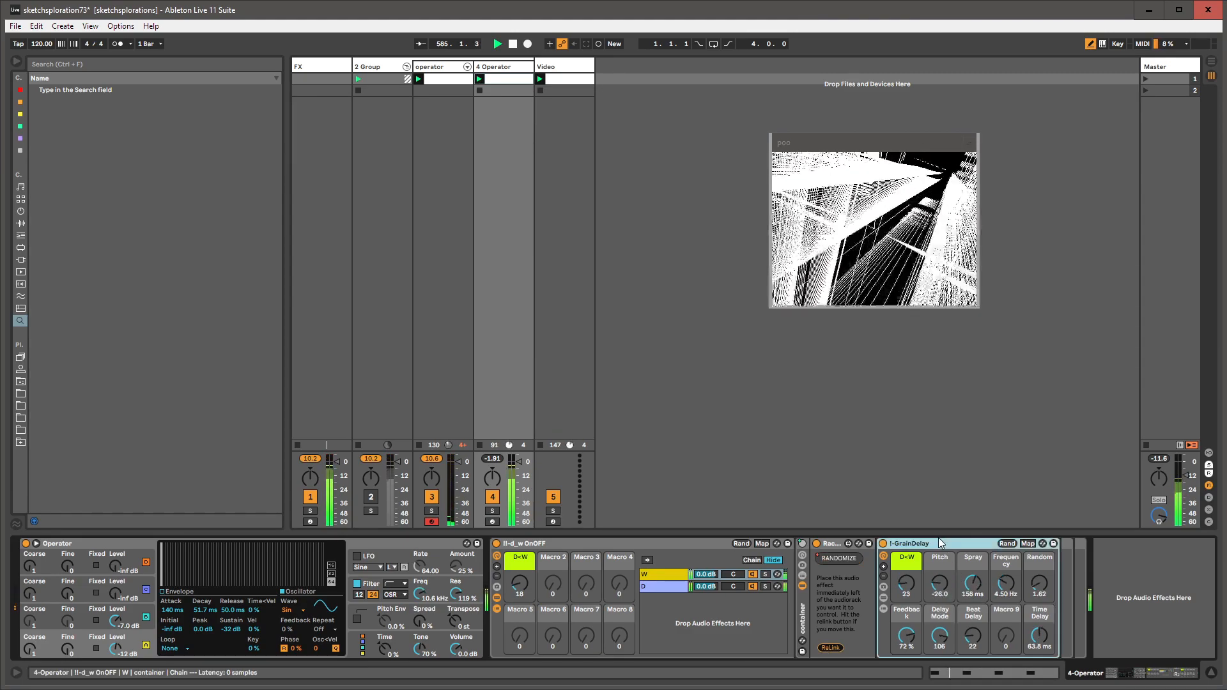
pyautogui.click(839, 545)
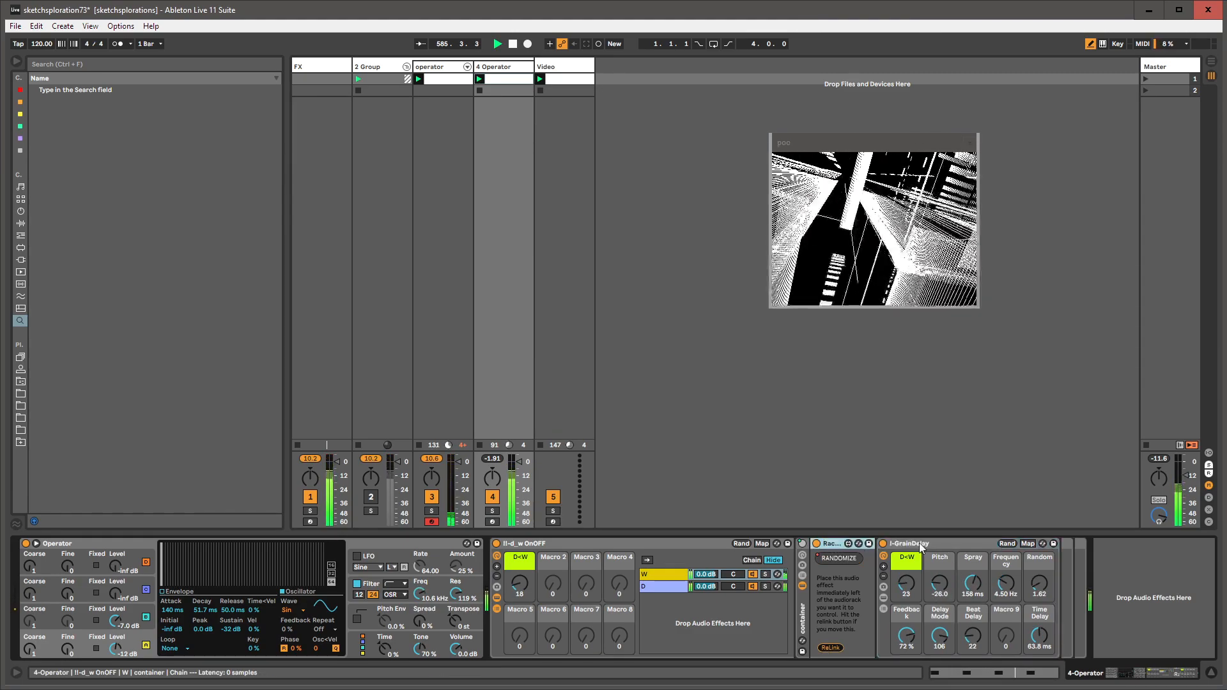
pyautogui.click(963, 543)
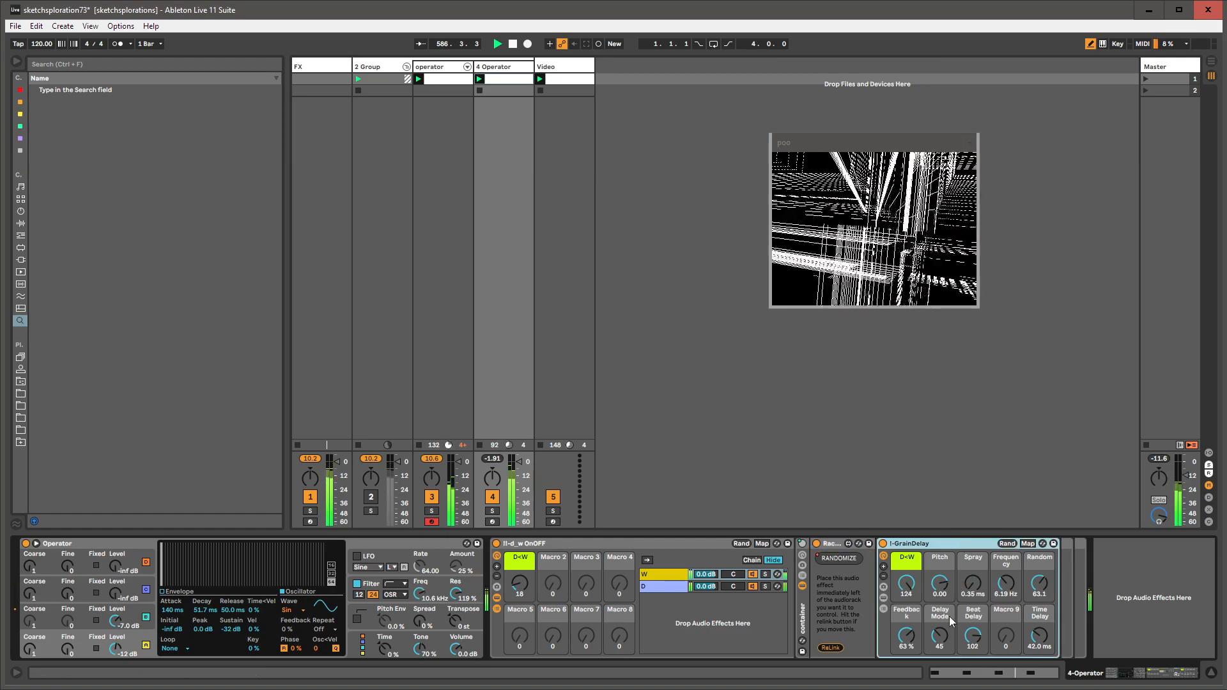
pyautogui.click(534, 545)
pyautogui.moveTo(519, 587); pyautogui.dragTo(518, 579)
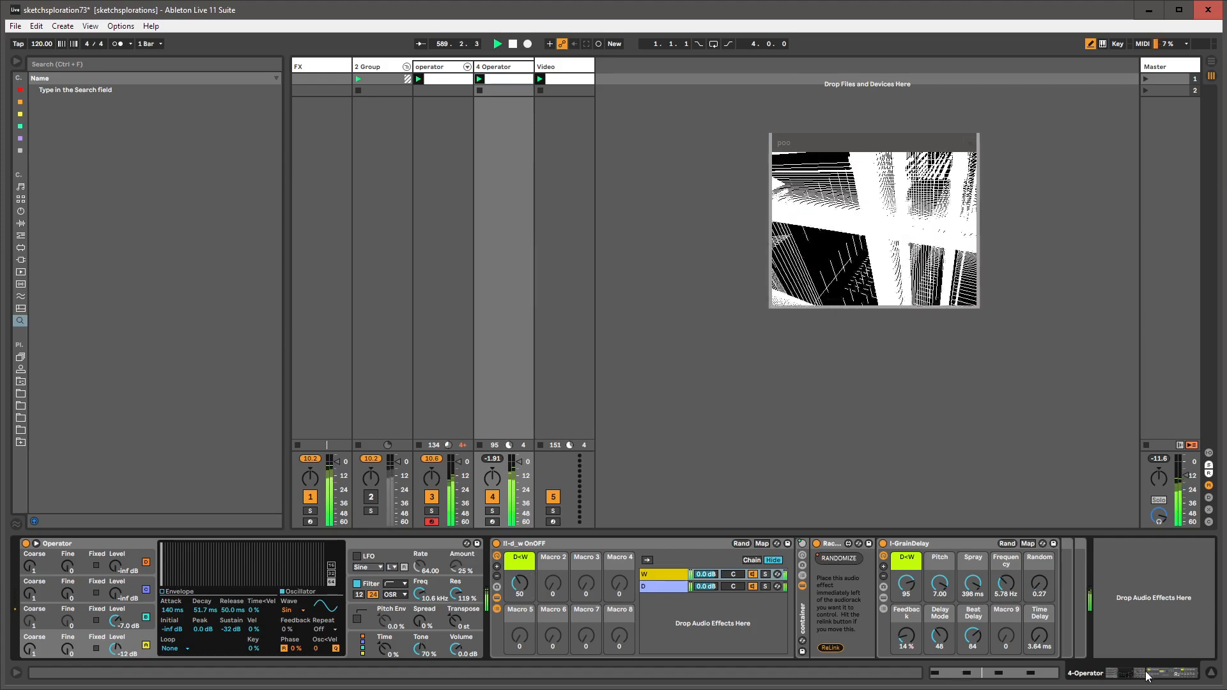
# - Set Operator's filter frequency to 10.0 kHz and oscillator B's level to -7.6 dB and coarse to 16, and raise oscillator A's coarse
pyautogui.click(420, 593)
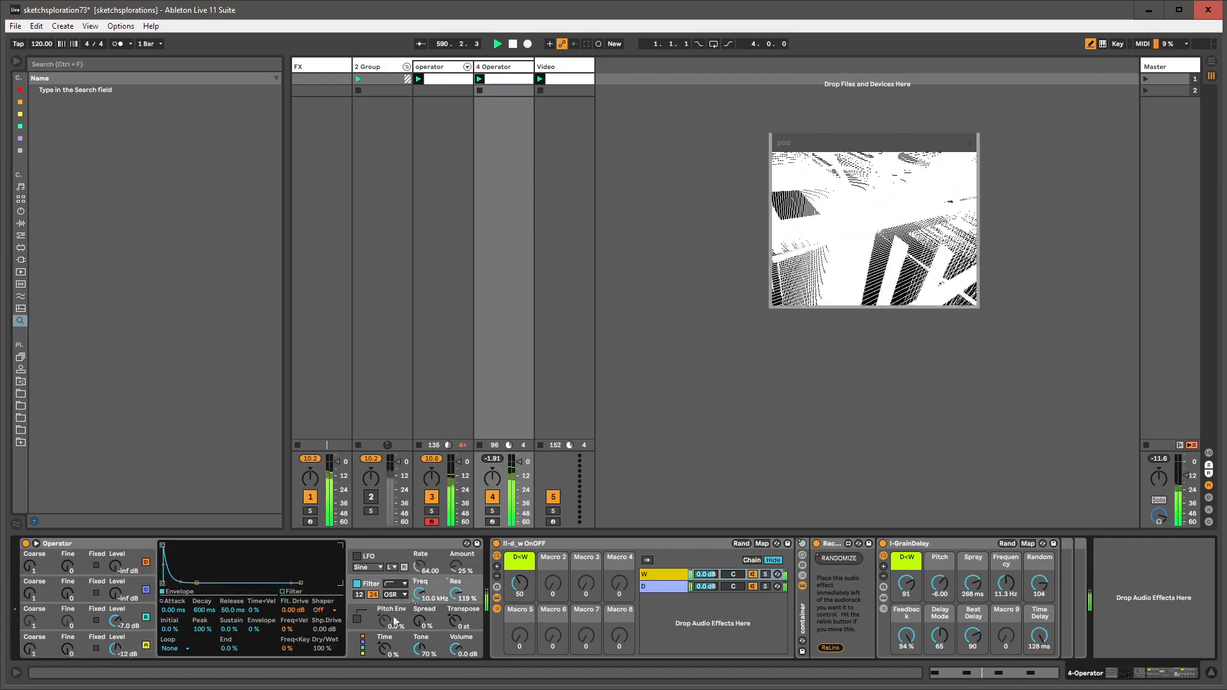
pyautogui.click(149, 627)
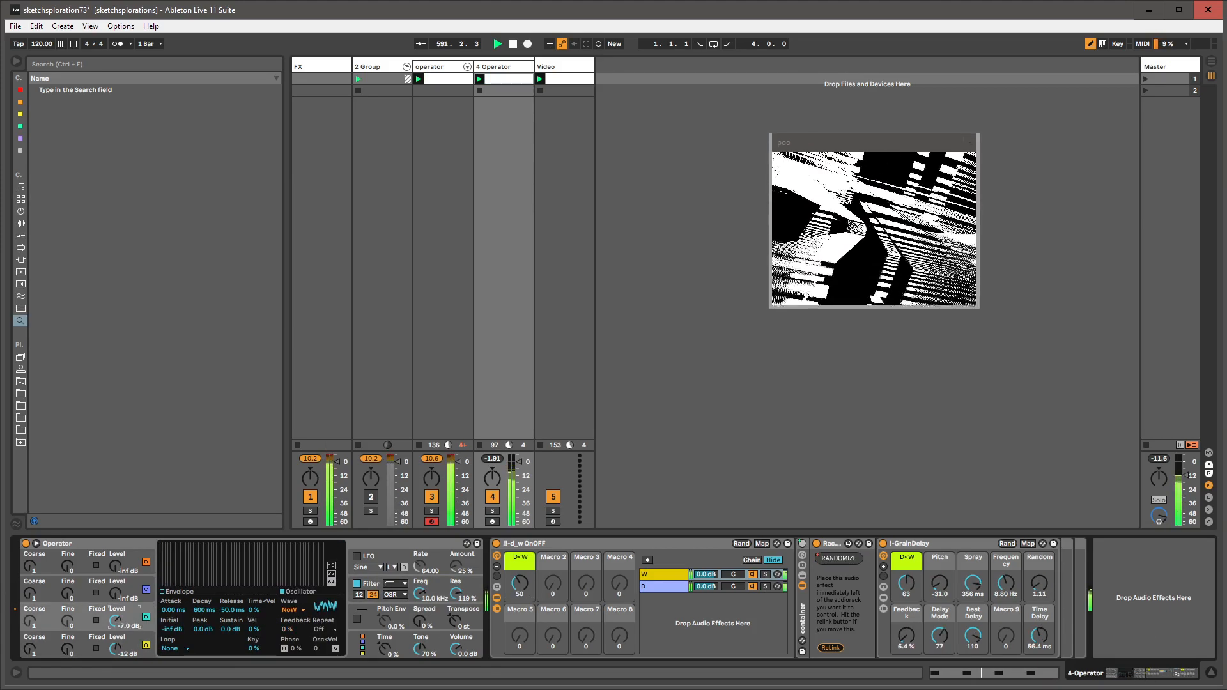
pyautogui.moveTo(24, 649); pyautogui.dragTo(24, 636)
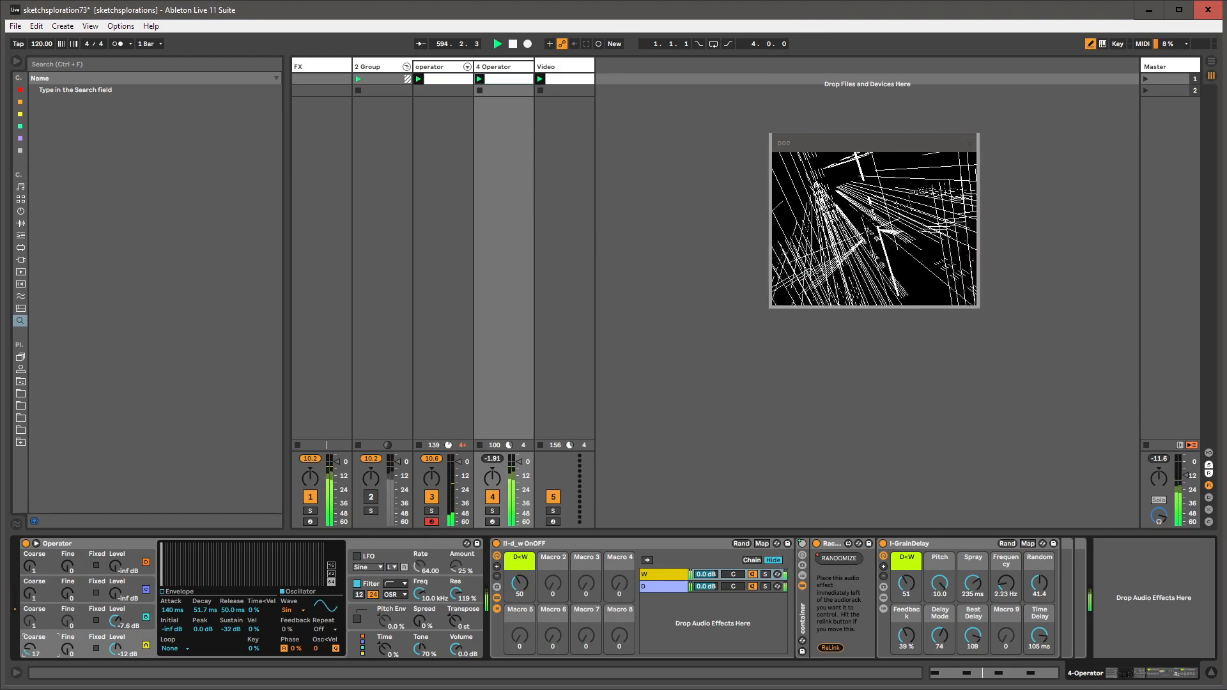
pyautogui.moveTo(33, 627); pyautogui.dragTo(33, 611)
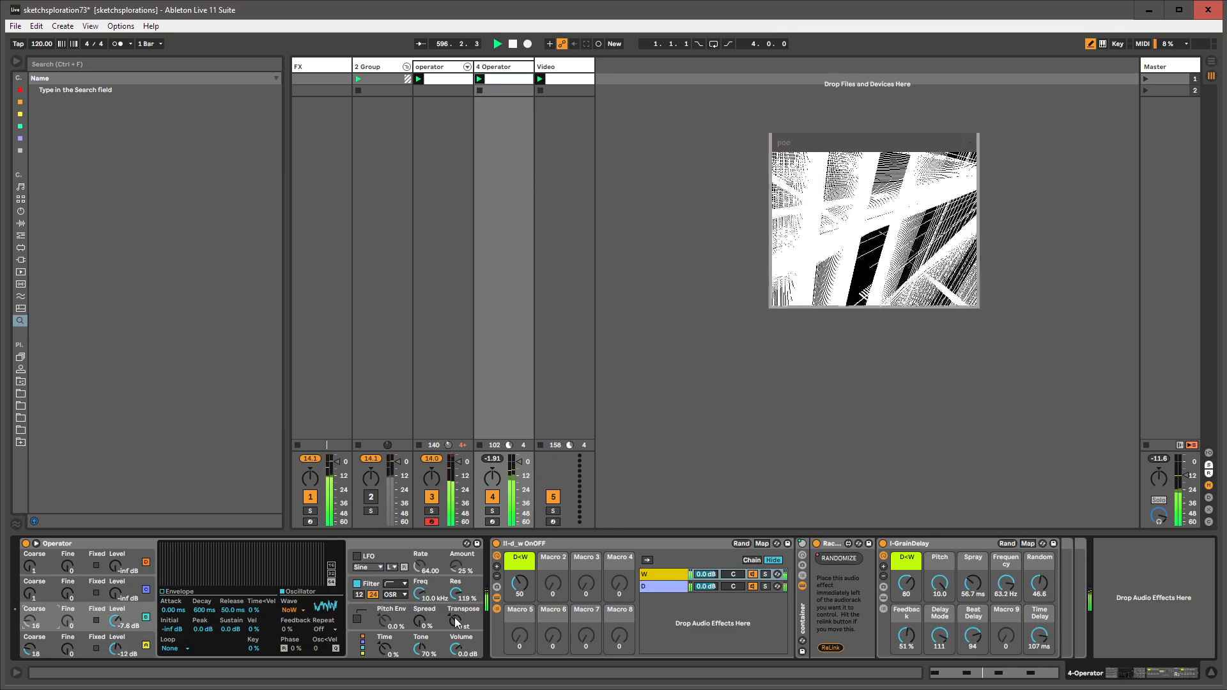
# - Set Operator's oscillator A coarse to 0.5, transpose to -35 st and filter frequency to 71.4 Hz
pyautogui.moveTo(455, 619); pyautogui.dragTo(455, 643)
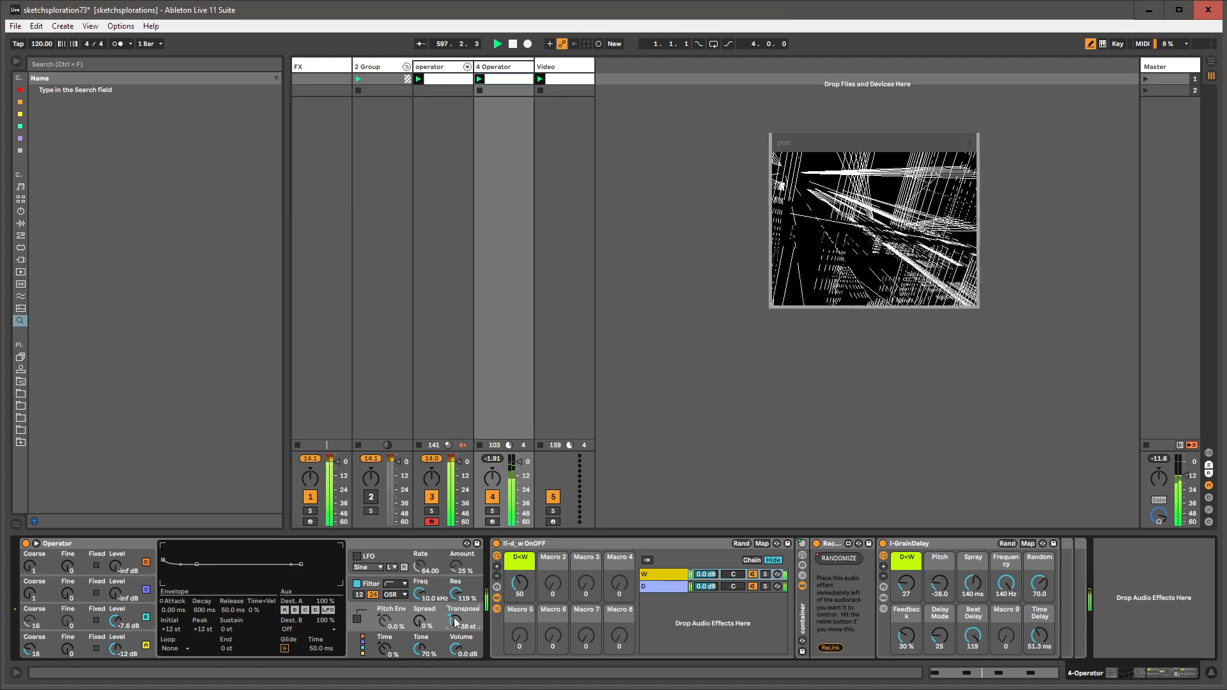
pyautogui.doubleClick(454, 618)
pyautogui.moveTo(32, 650); pyautogui.dragTo(32, 677)
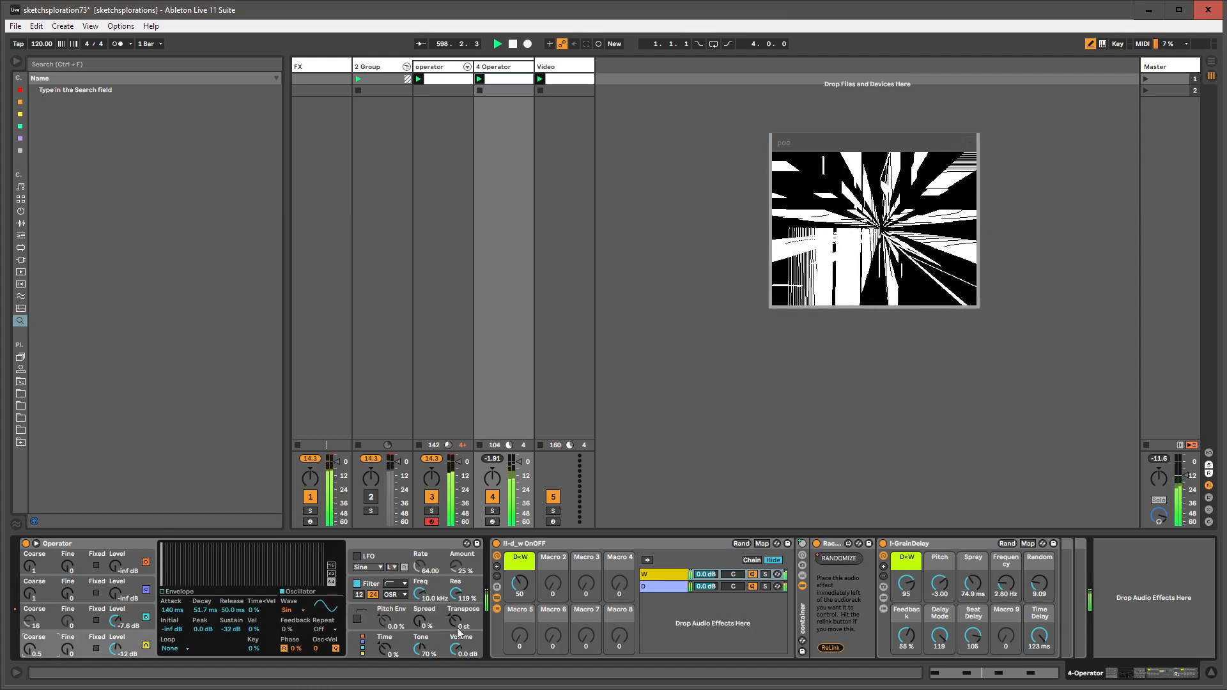
pyautogui.moveTo(455, 621); pyautogui.dragTo(455, 644)
pyautogui.moveTo(420, 594); pyautogui.dragTo(420, 655)
# - Trigger the nested GrainDelay randomizer once and show the 4 Operator clip's Filter Freq modulation envelope
pyautogui.click(838, 559)
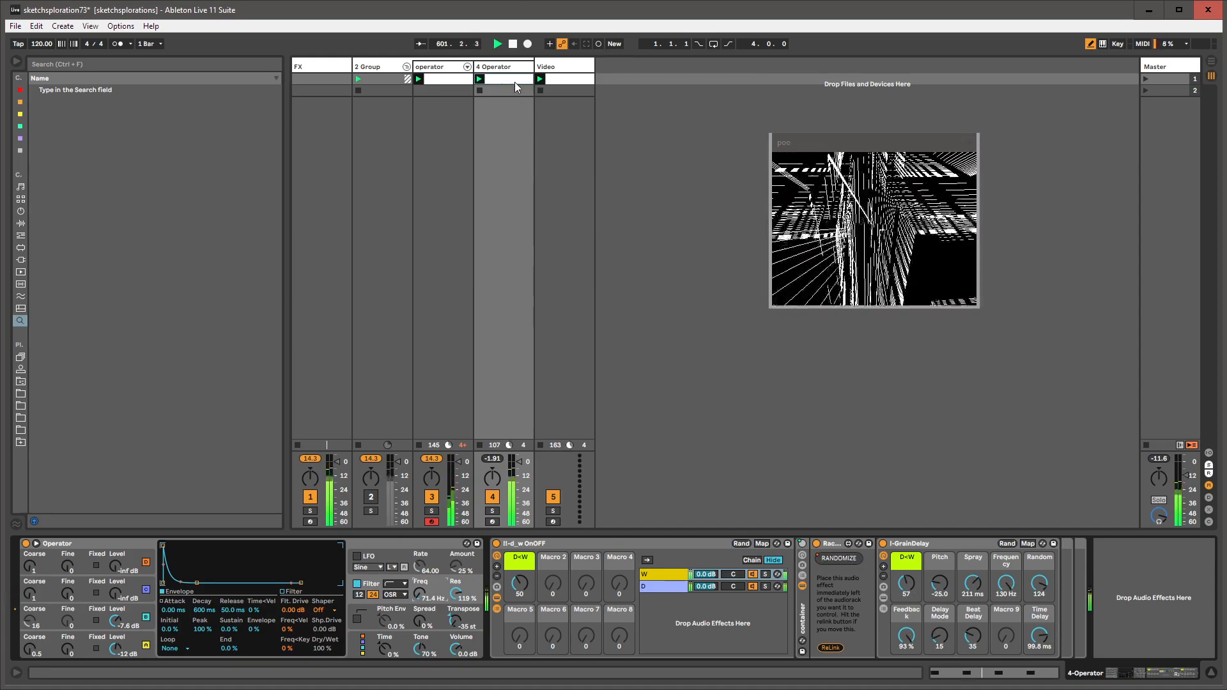
pyautogui.click(515, 81)
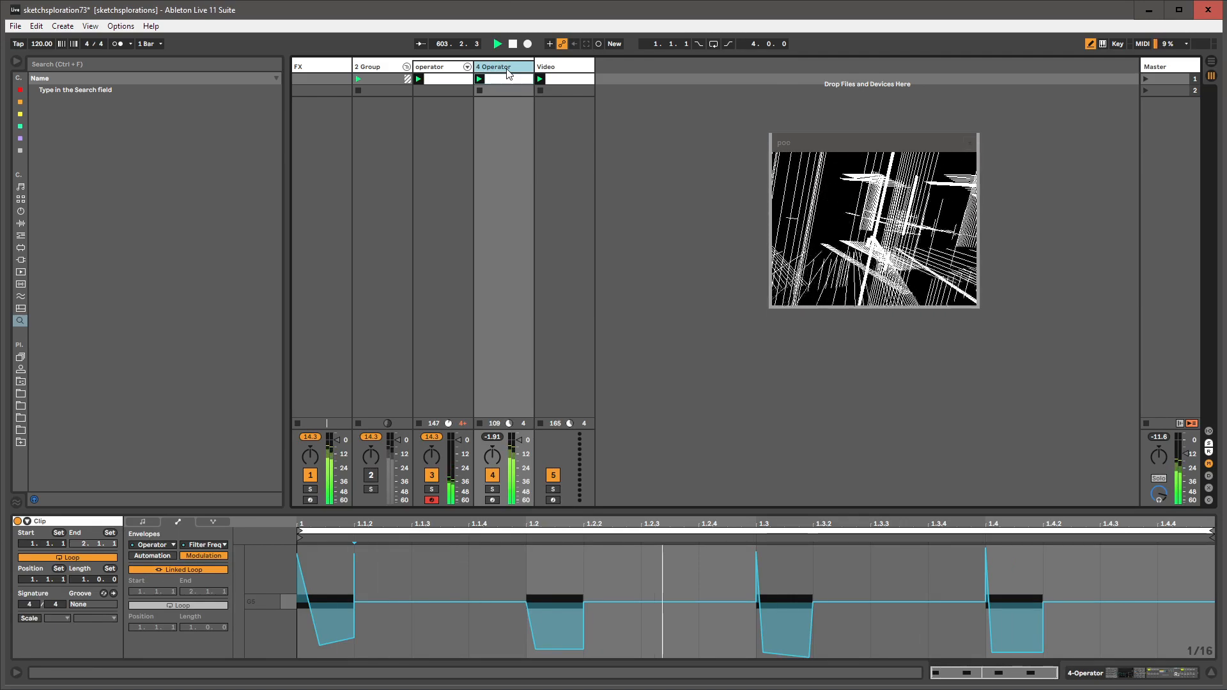
# - Show the Video track's devices and enlarge the video window over the empty session area
pyautogui.click(562, 66)
pyautogui.moveTo(825, 146); pyautogui.dragTo(663, 80)
pyautogui.moveTo(817, 242); pyautogui.dragTo(1092, 404)
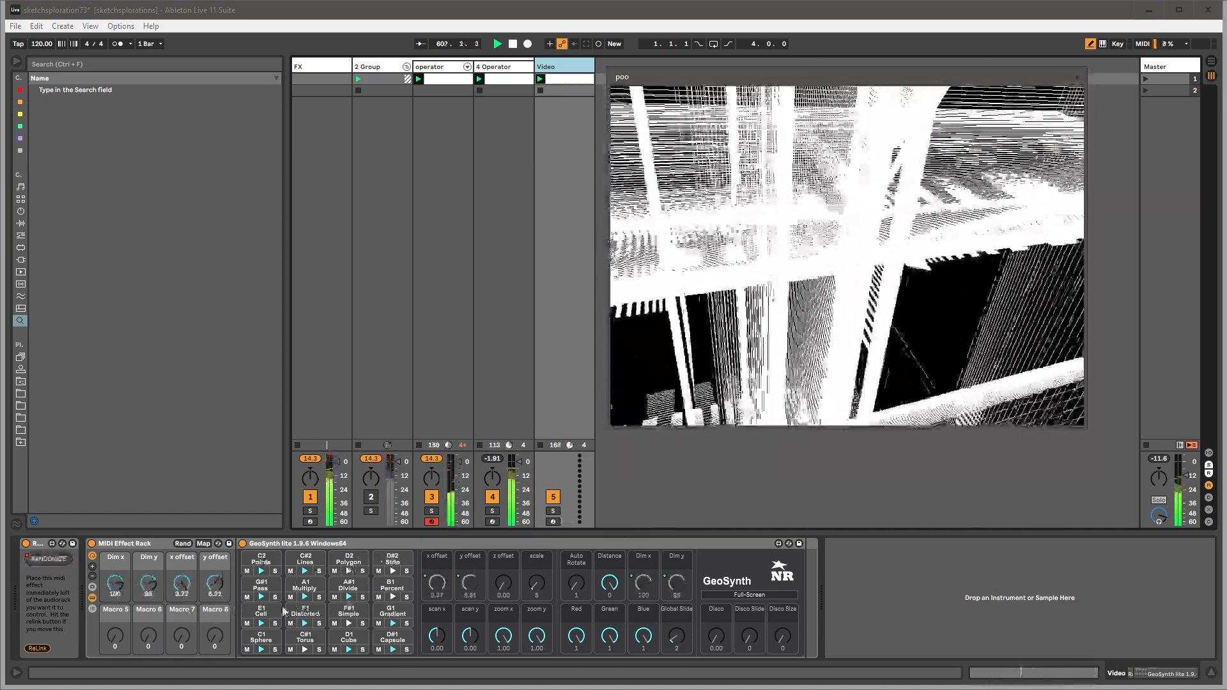
# - Trigger GeoSynth's Strip, Lines and Polygon drawing modes to change how the geometry is rendered
pyautogui.click(391, 572)
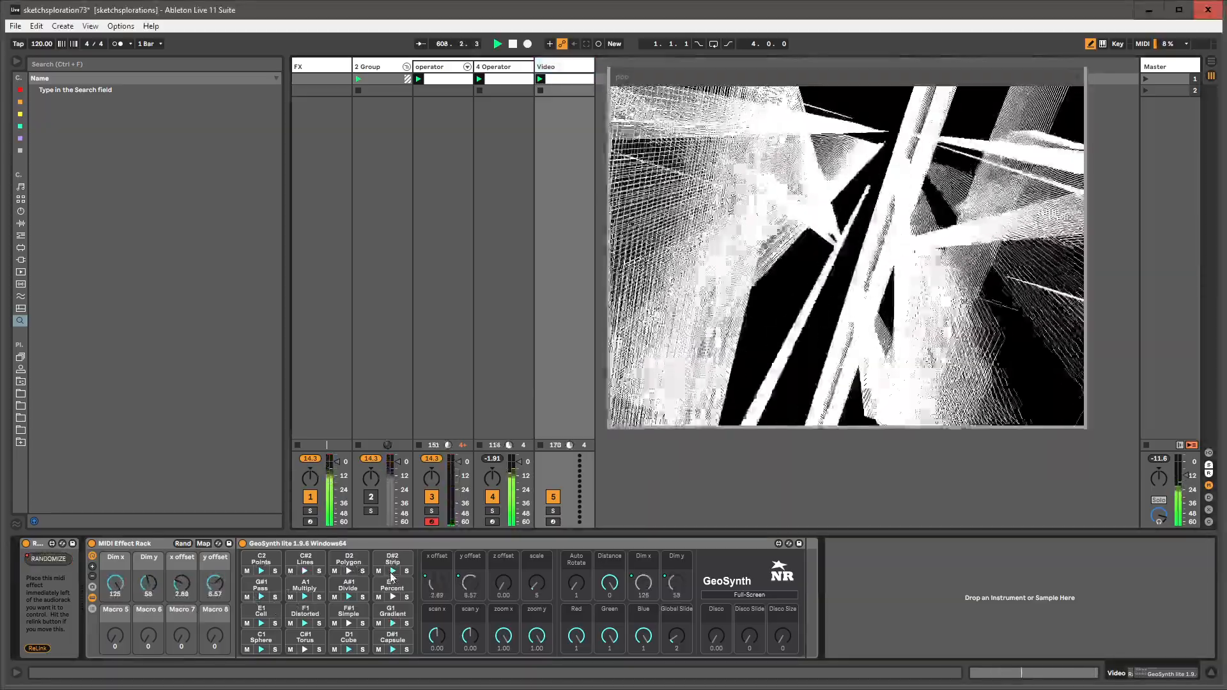
pyautogui.click(301, 573)
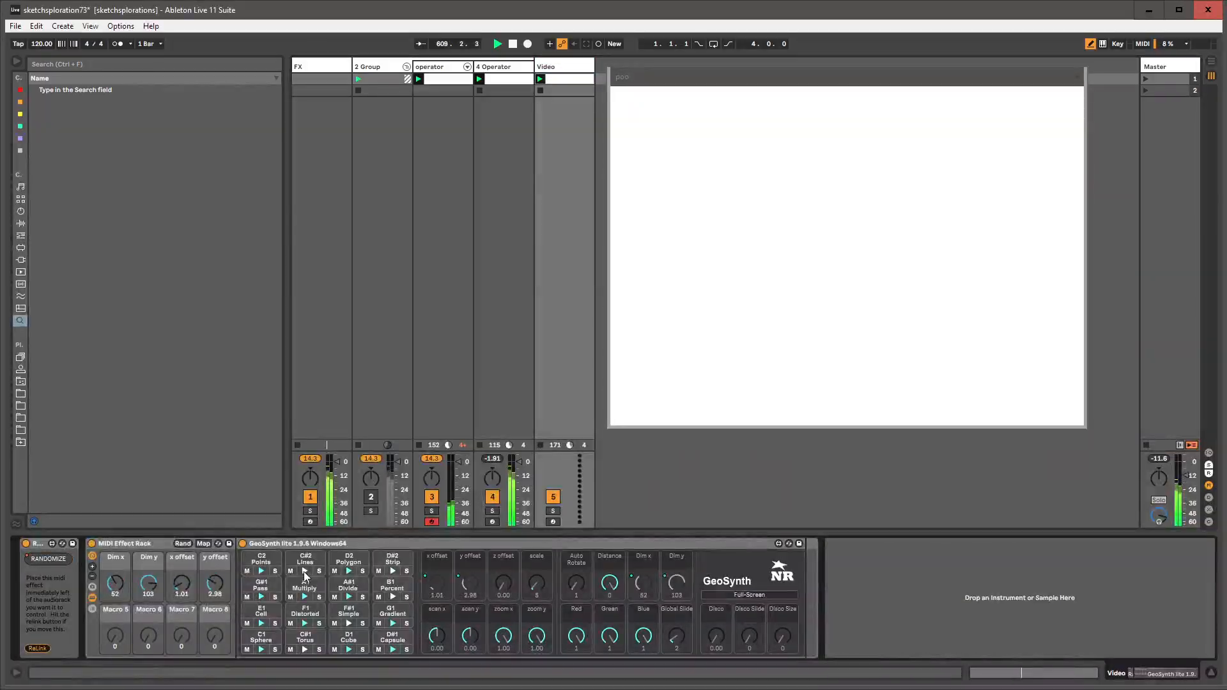
pyautogui.click(304, 571)
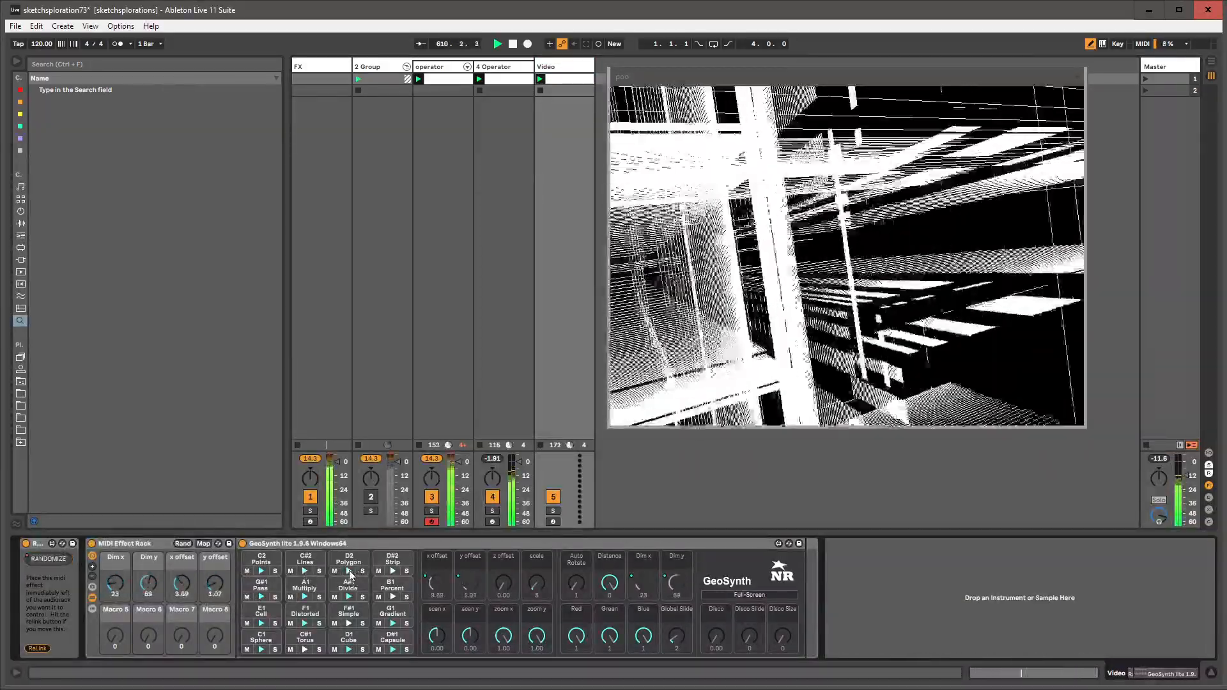
pyautogui.click(349, 571)
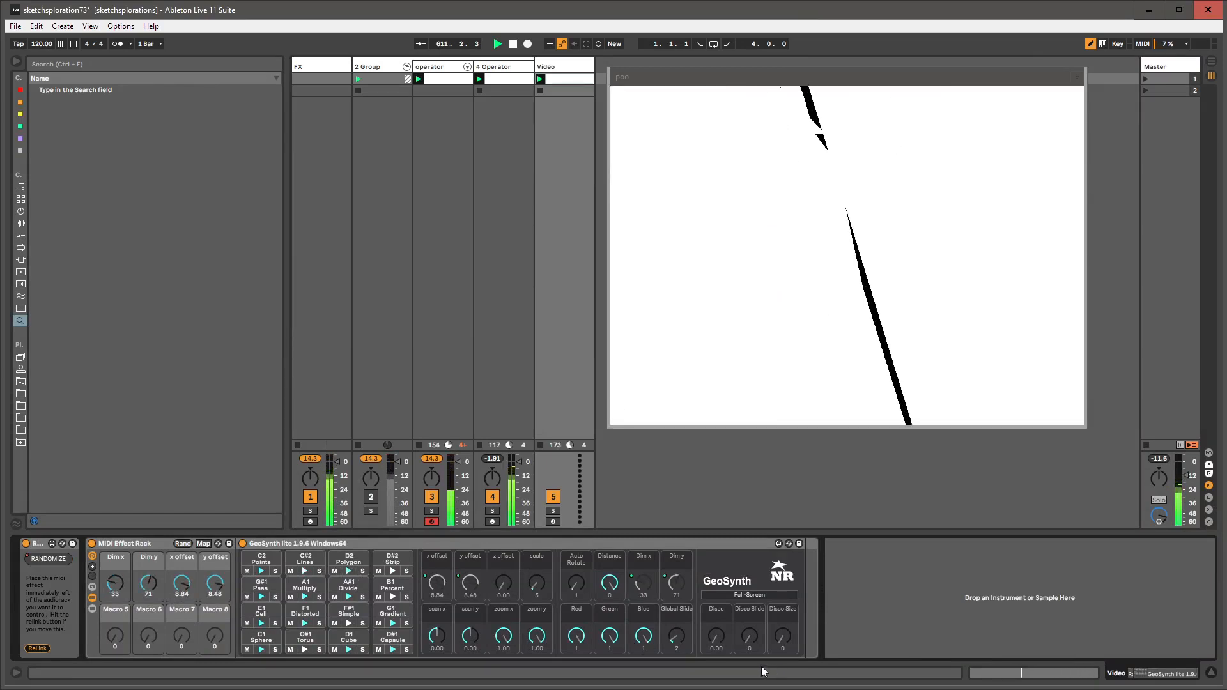
# - Set GeoSynth's Disco to 0.06, Disco Slide to 16 and Disco Size to 3, and shift the video window slightly
pyautogui.moveTo(716, 642); pyautogui.dragTo(716, 637)
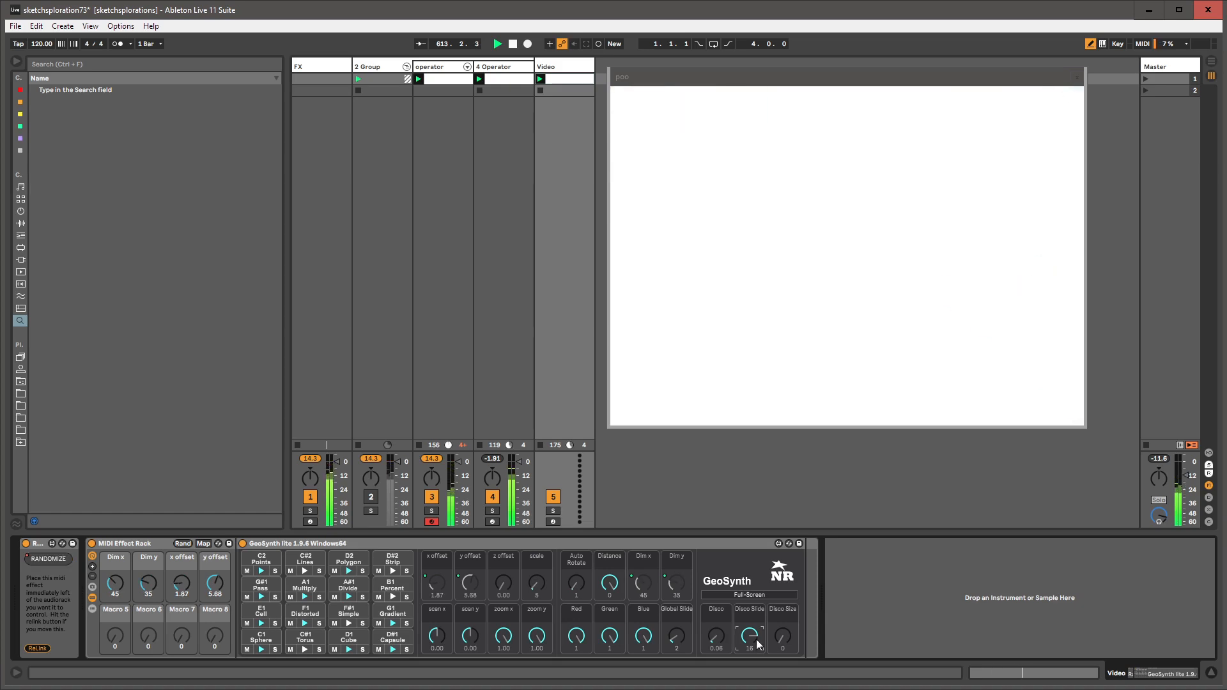
pyautogui.moveTo(776, 641); pyautogui.dragTo(776, 635)
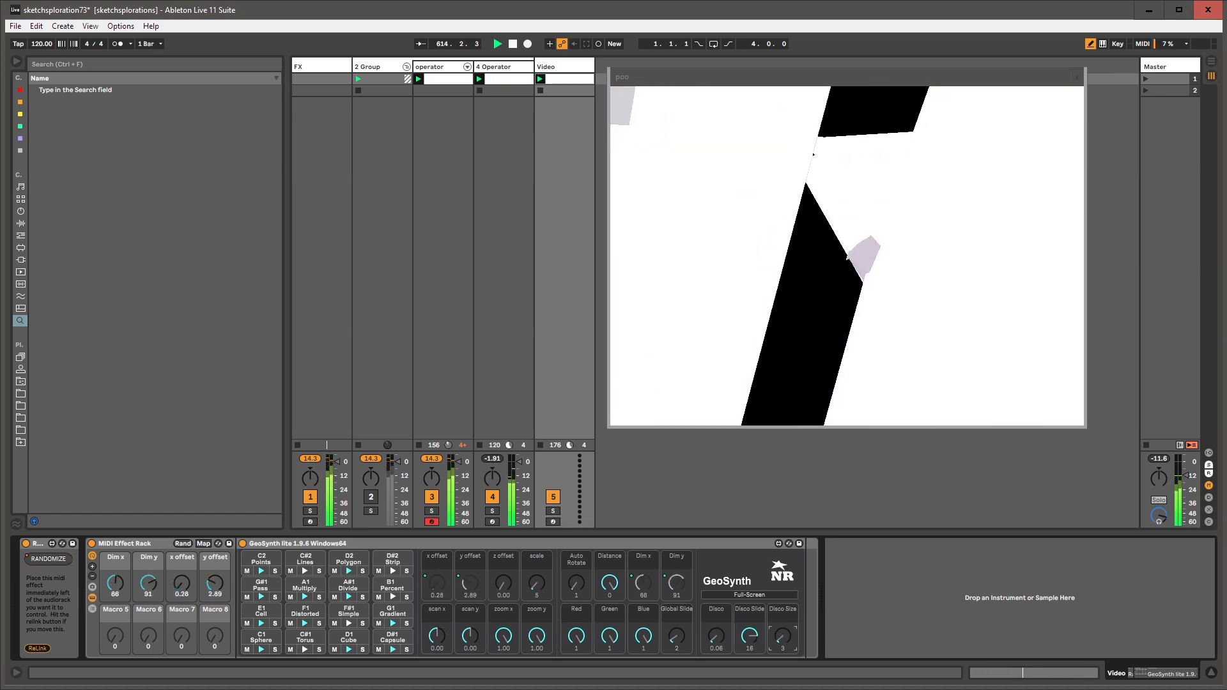
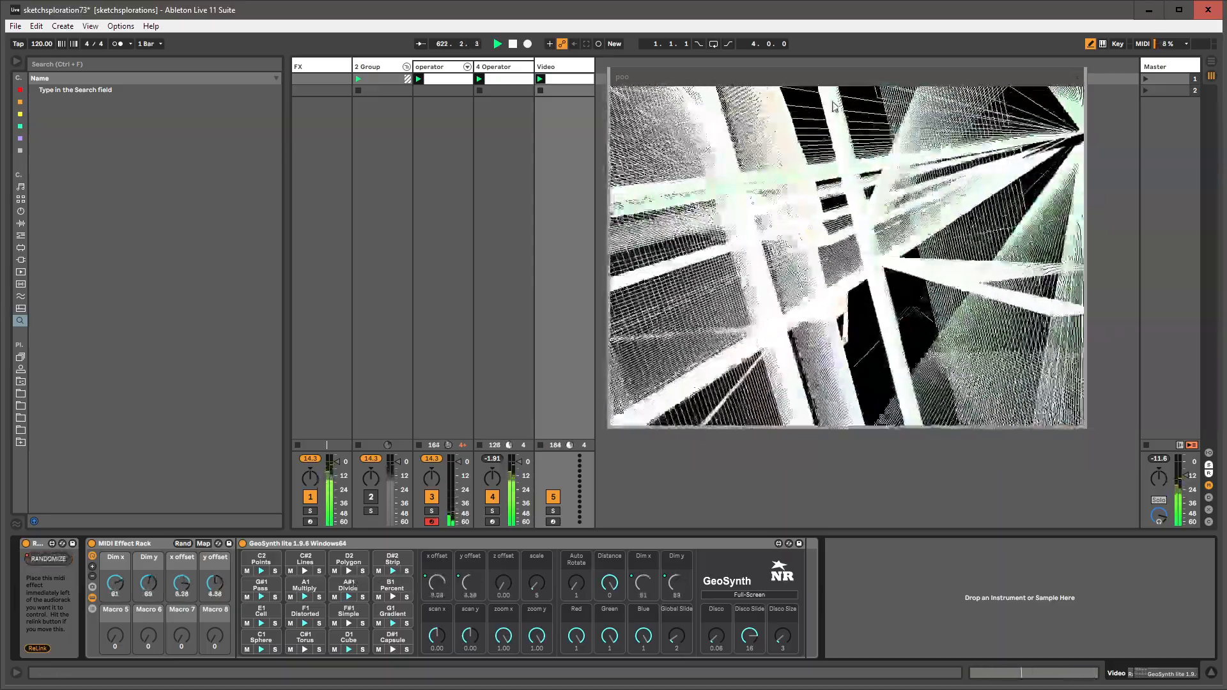
pyautogui.moveTo(814, 76); pyautogui.dragTo(826, 88)
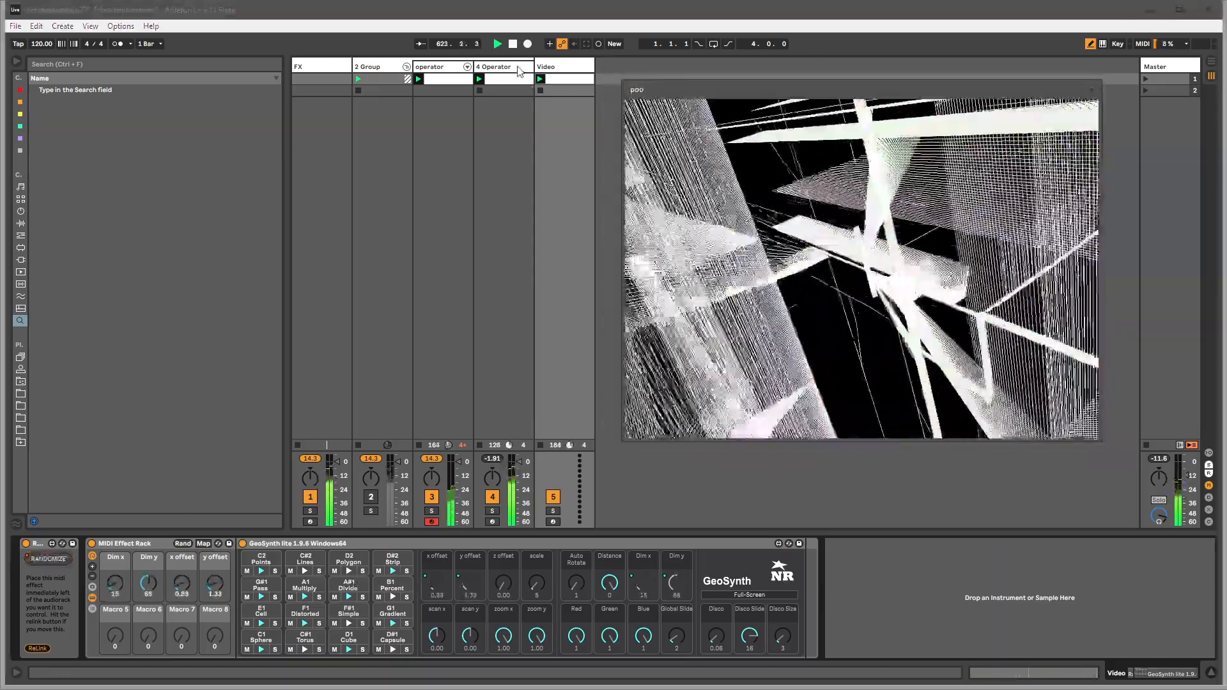
# - Show the operator track's devices, open Operator's oscillator waveform choices and display the Instrument Rack's macro mappings
pyautogui.click(519, 72)
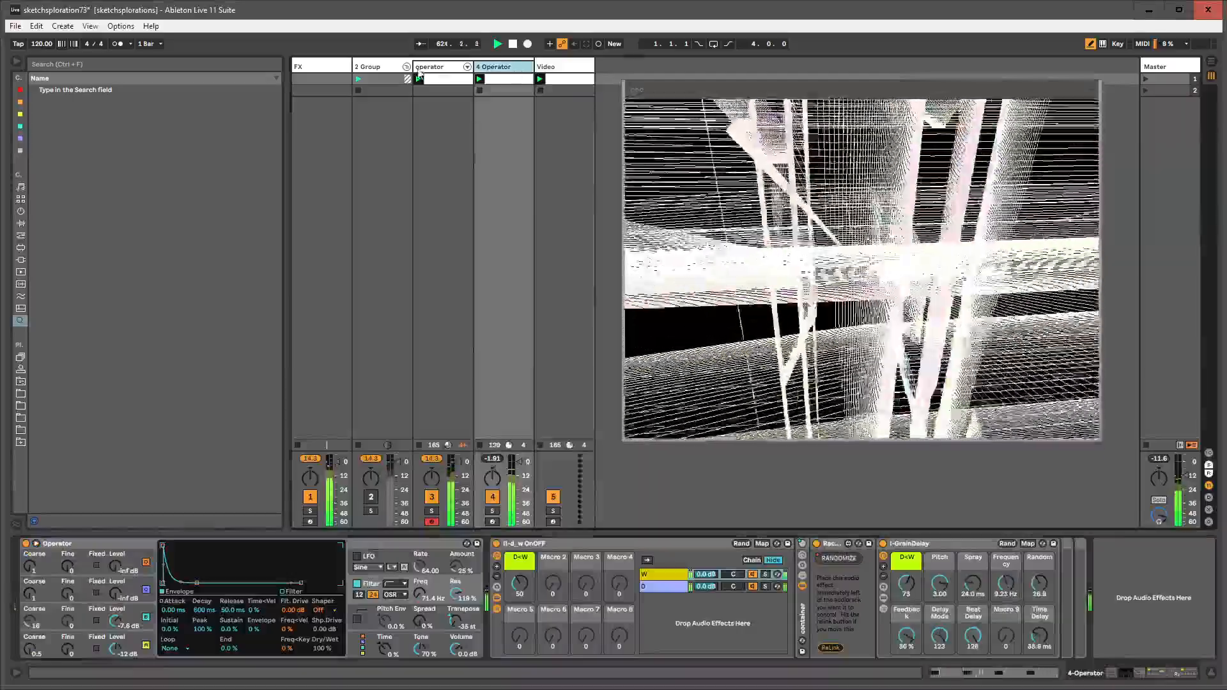
pyautogui.click(415, 377)
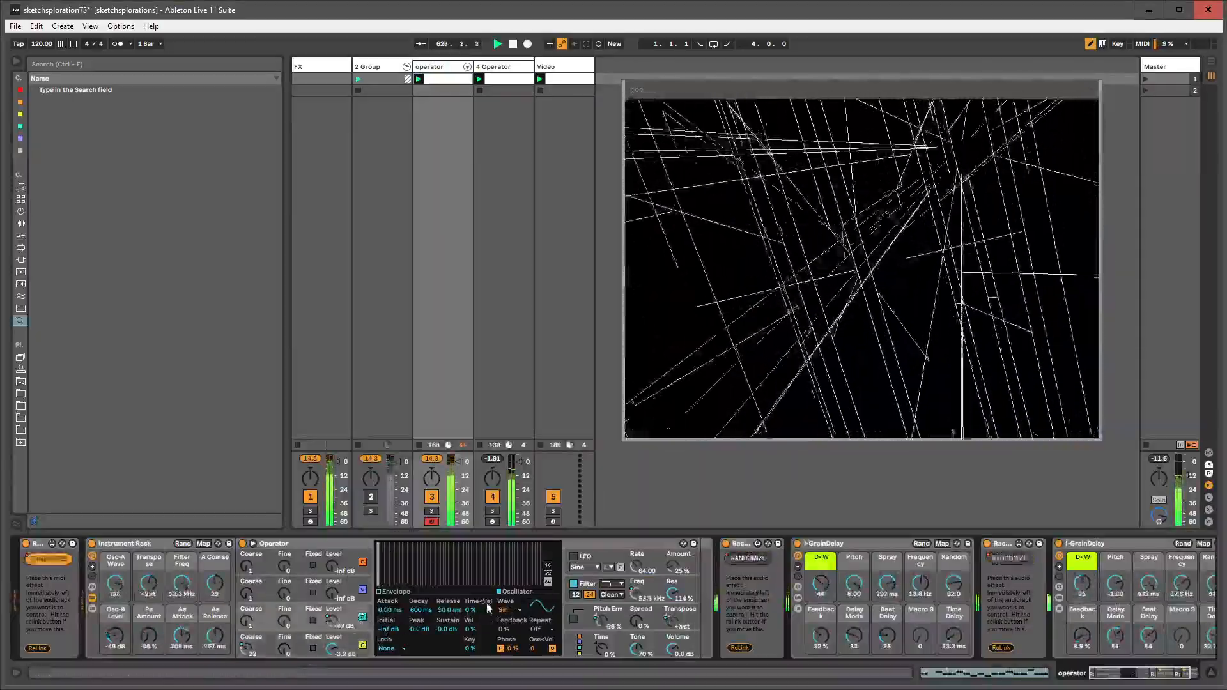
pyautogui.click(509, 609)
pyautogui.click(510, 677)
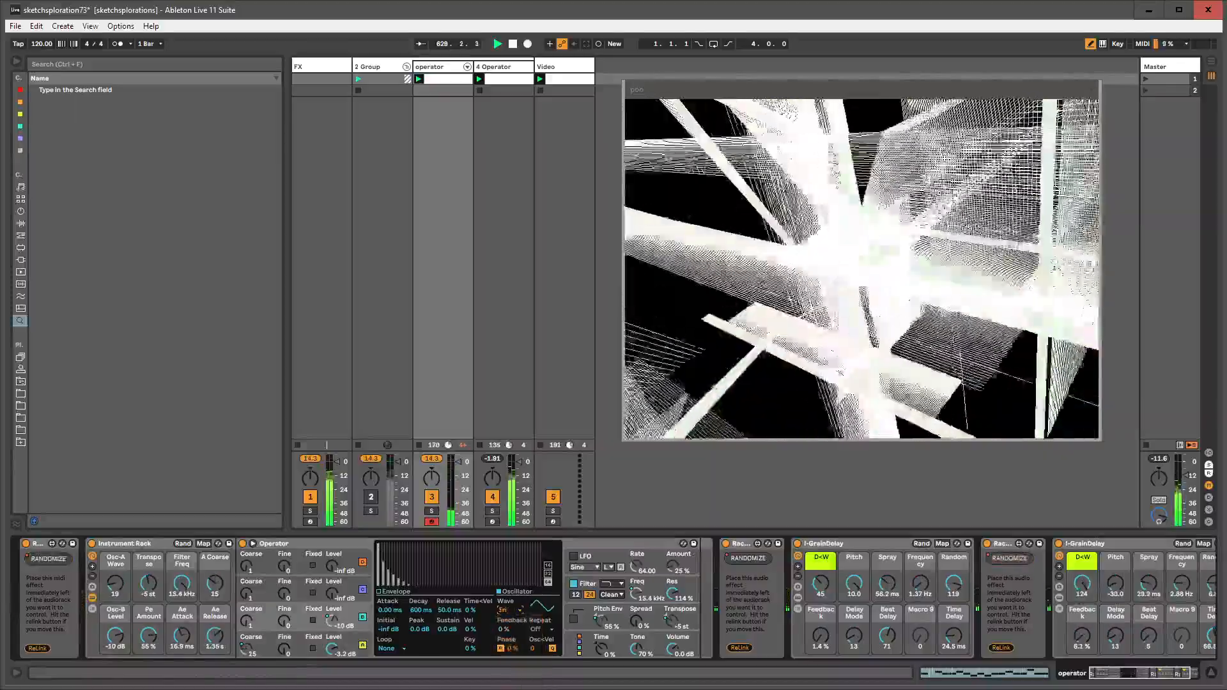
pyautogui.click(203, 543)
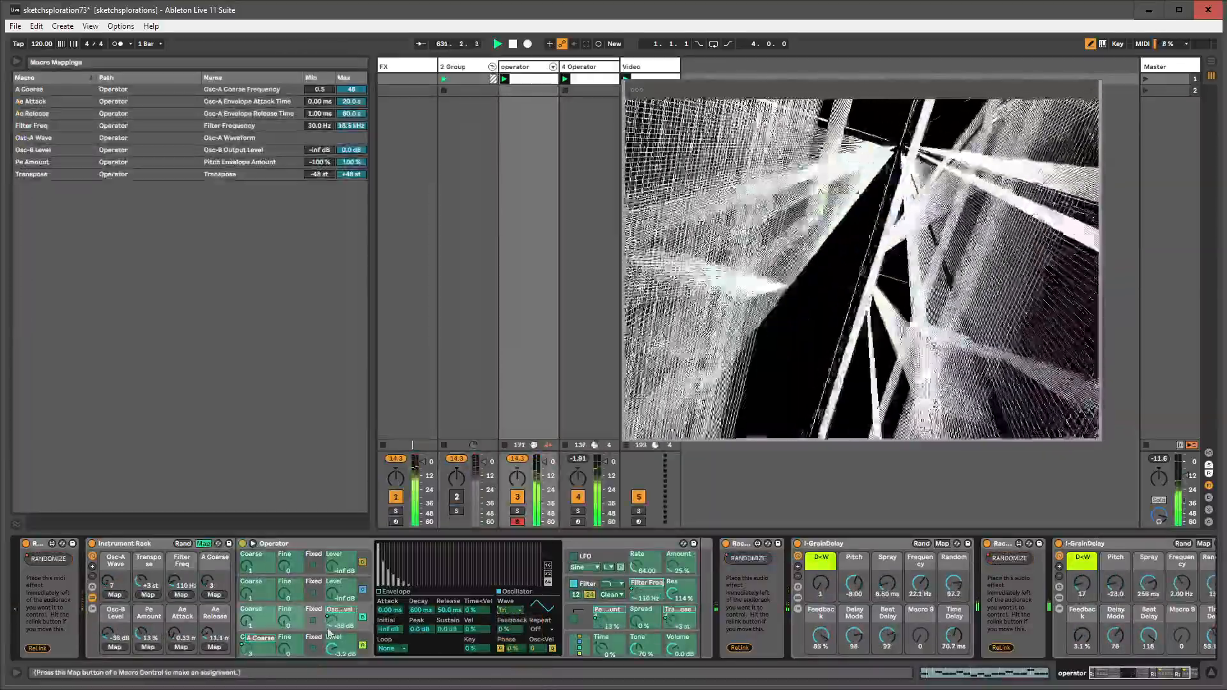
# - Add more macros to the operator track's Instrument Rack and map Operator's Osc-B waveform to macro 9
pyautogui.click(94, 567)
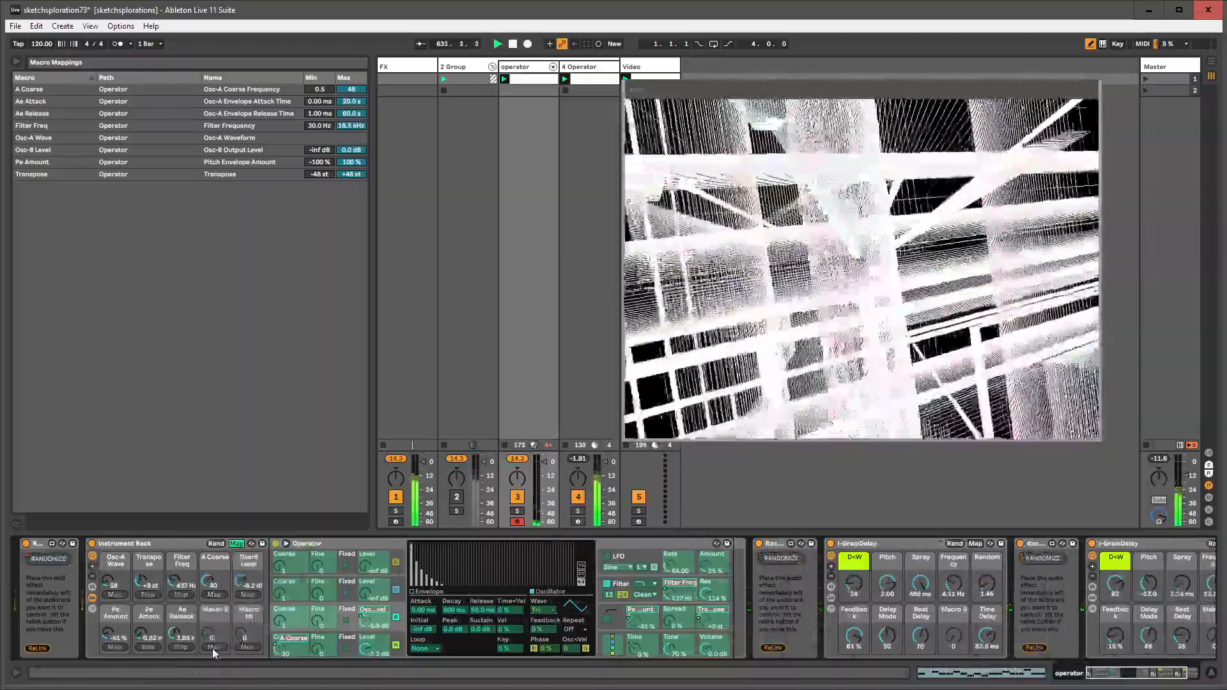
pyautogui.click(543, 610)
pyautogui.click(214, 647)
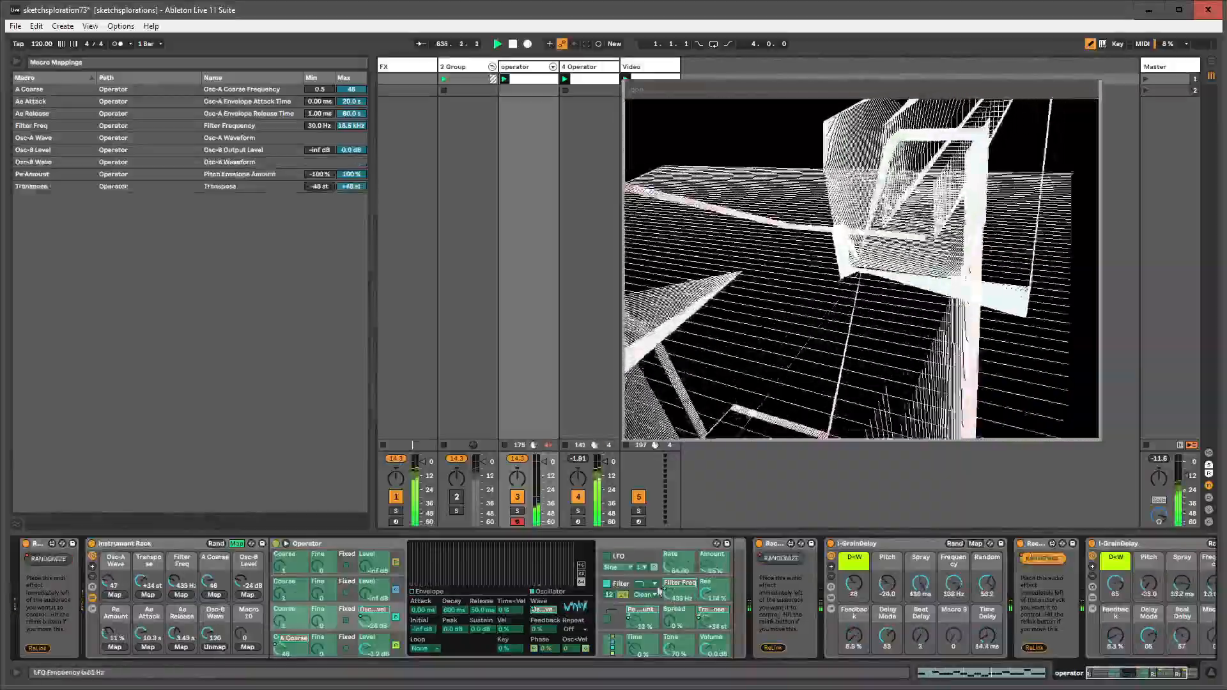
pyautogui.click(236, 544)
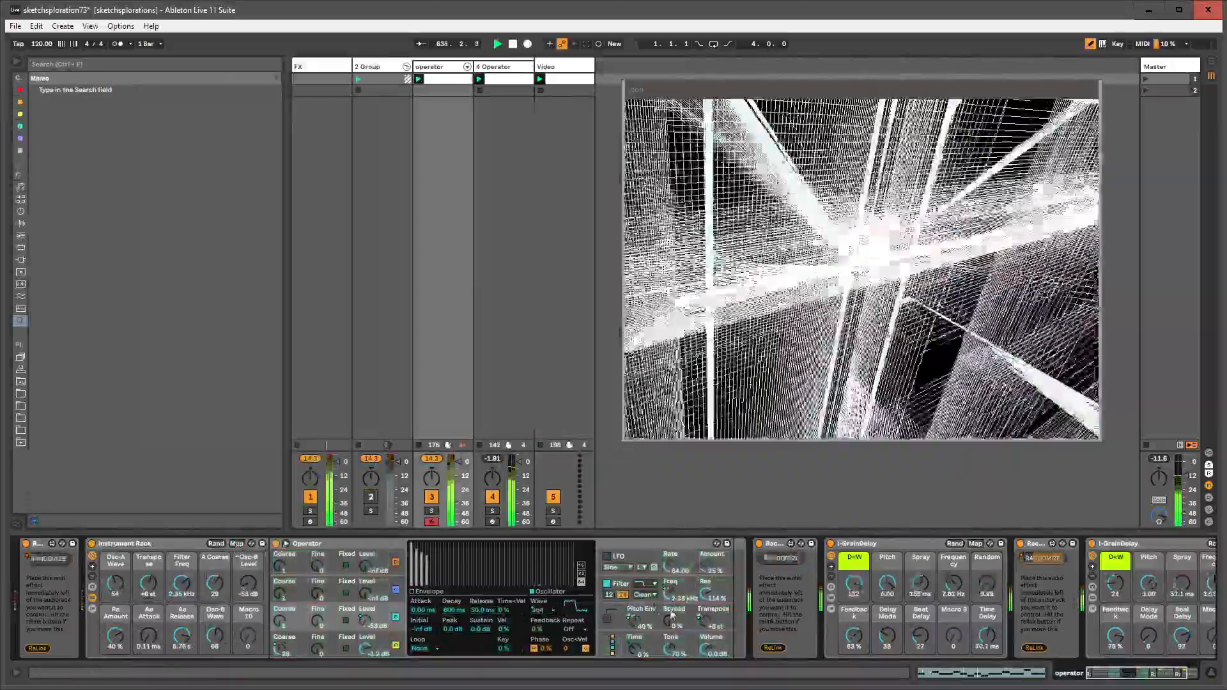
# - Enable Operator's LFO and map the LFO rate to macro 10 of the Instrument Rack
pyautogui.click(606, 556)
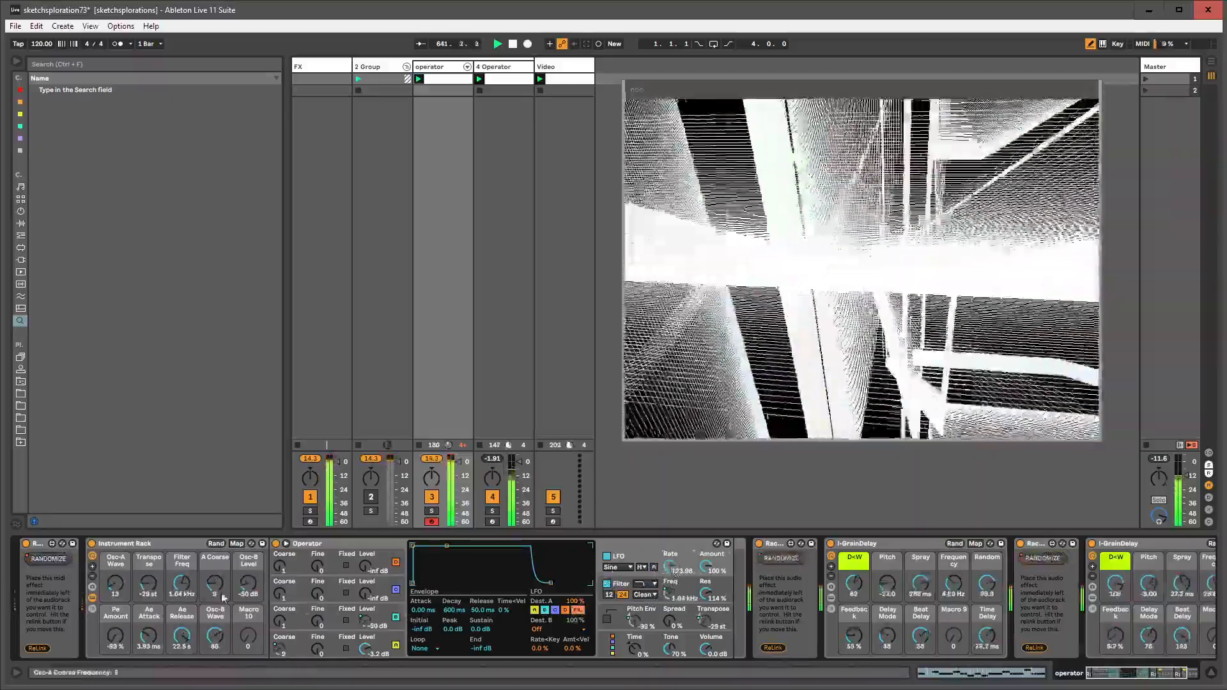
pyautogui.click(237, 544)
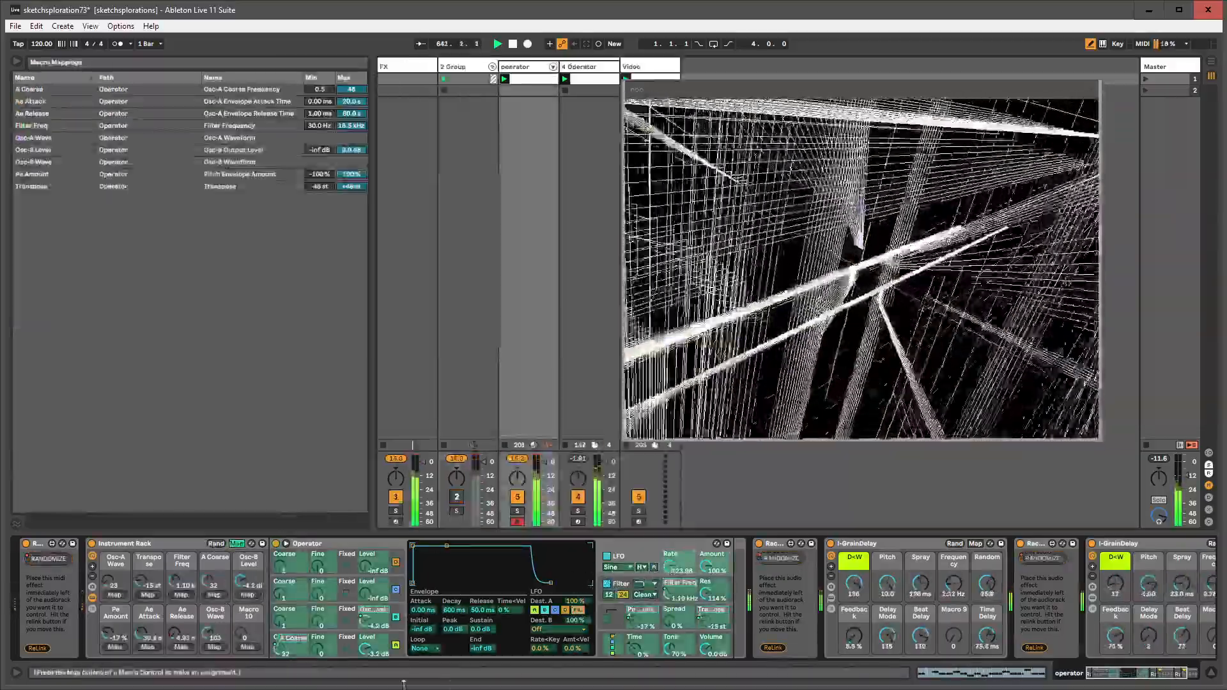
pyautogui.click(248, 648)
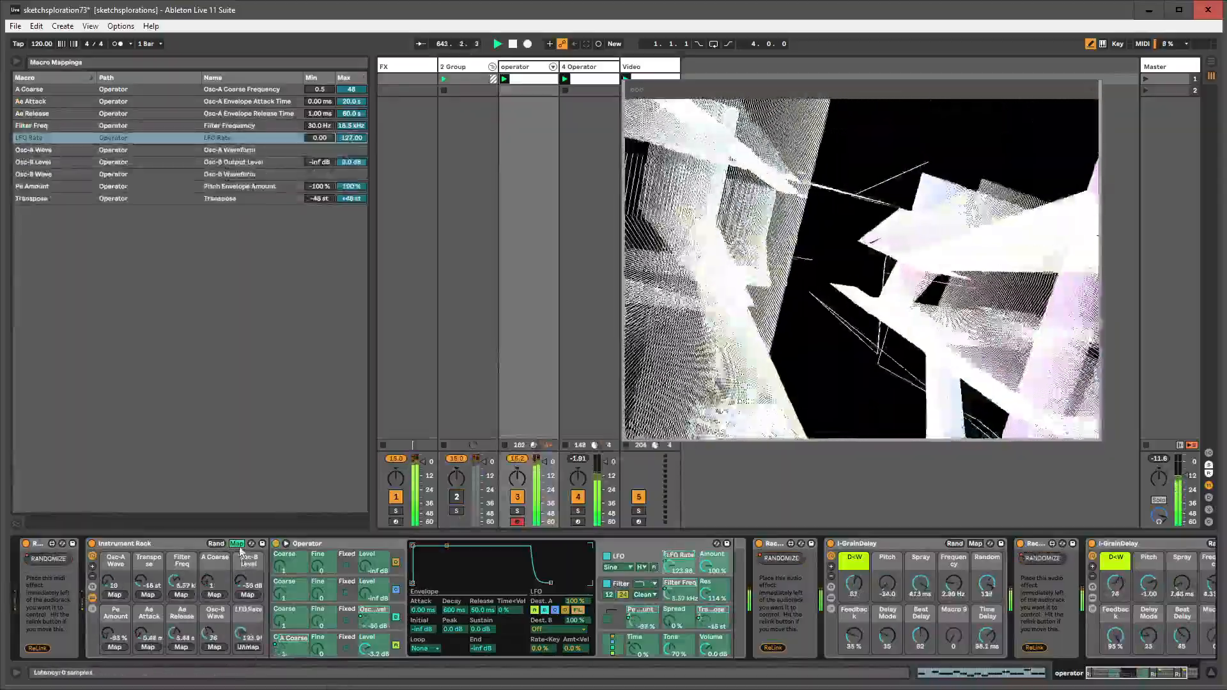
pyautogui.click(237, 543)
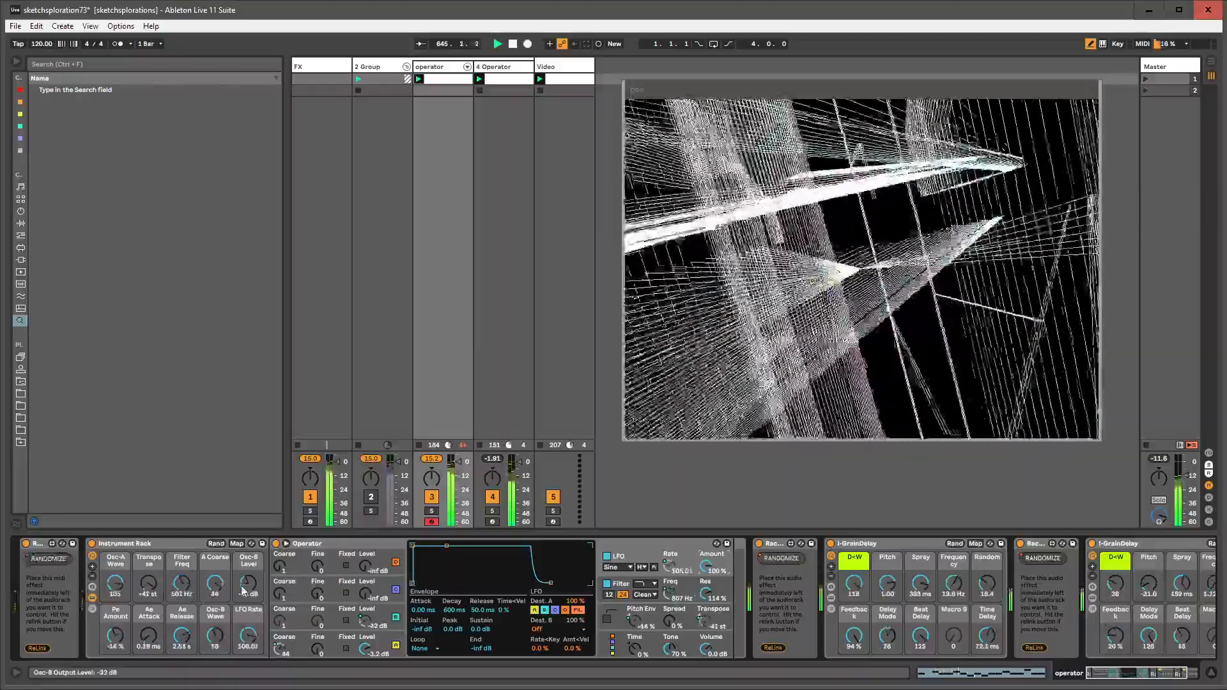
# - Rename the 4 Operator track as rhythmpulse
pyautogui.moveTo(1118, 674); pyautogui.dragTo(1137, 677)
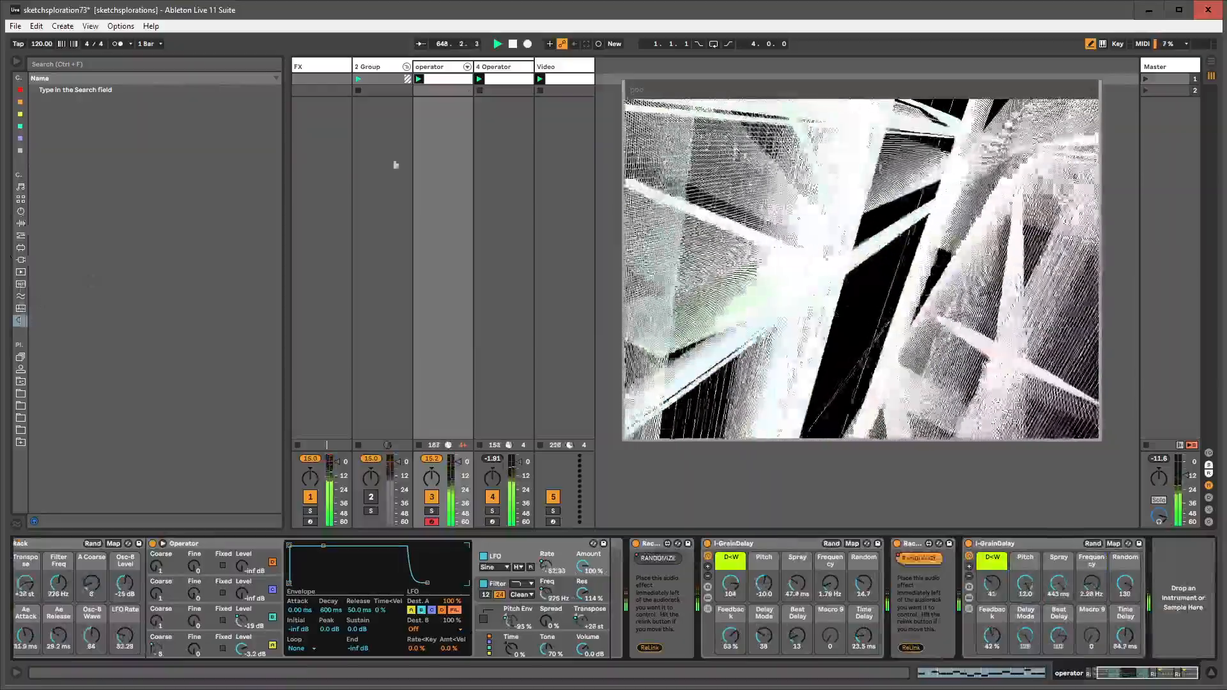
pyautogui.click(508, 69)
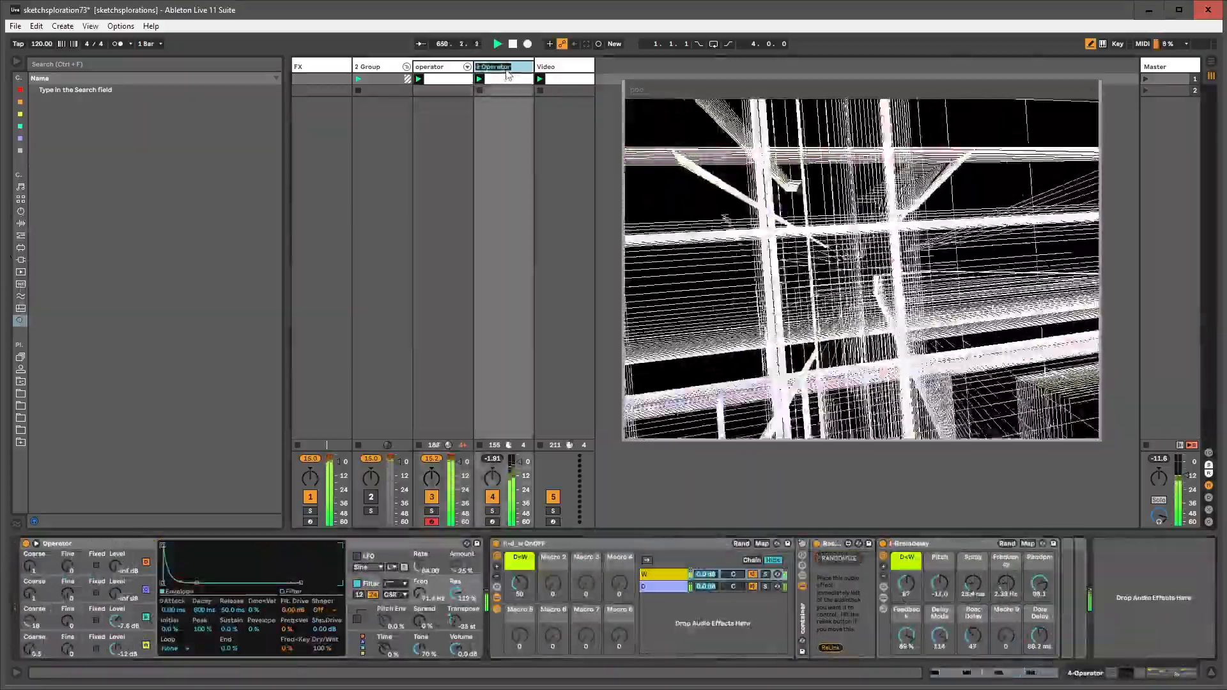
pyautogui.write('rhythmpulse')
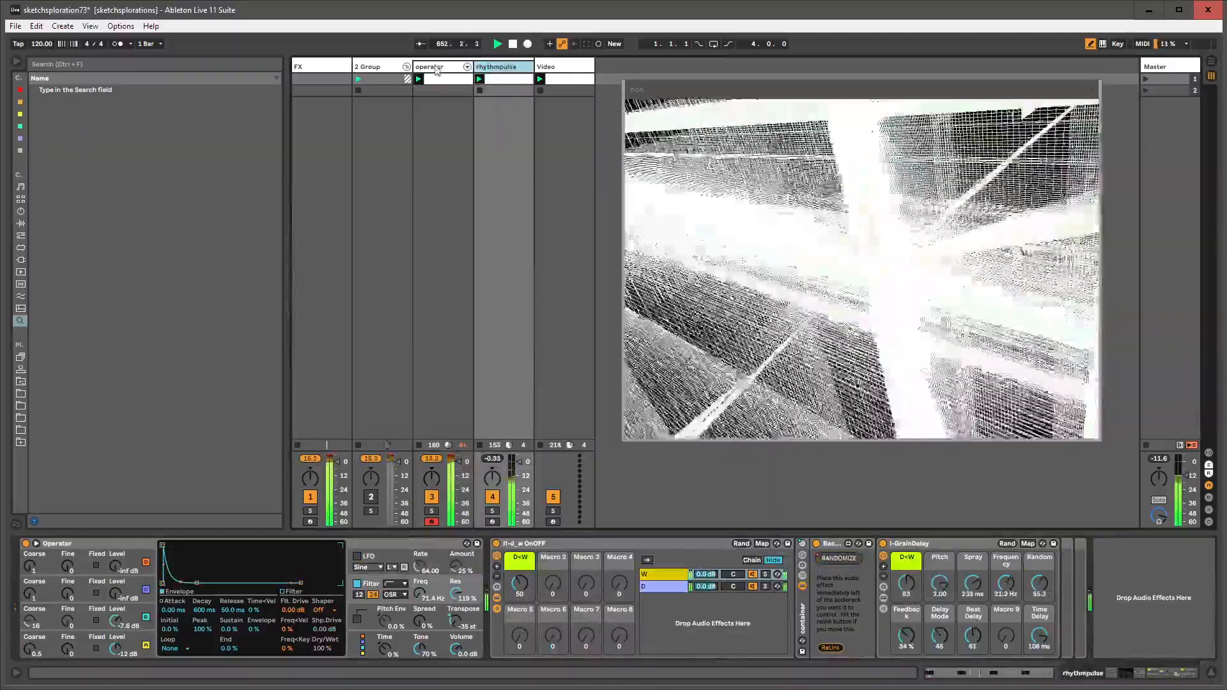
# - Add a Compressor at the end of the operator track's device chain and unfold its sidechain section
pyautogui.click(437, 68)
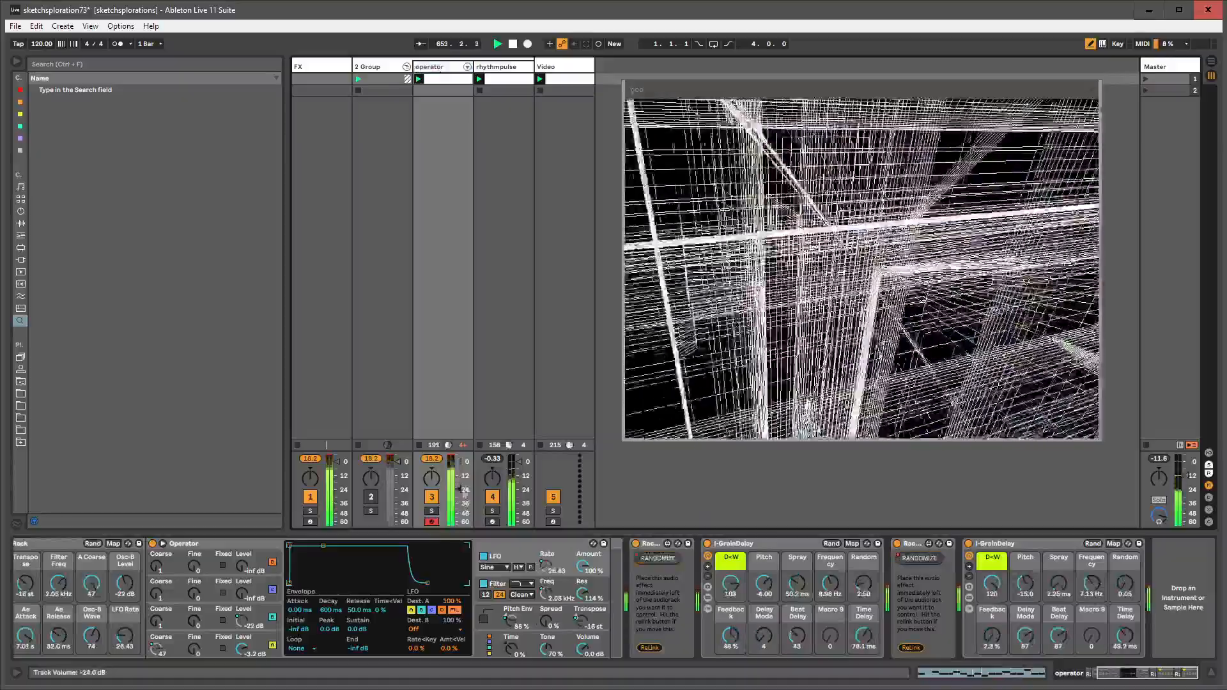
pyautogui.click(20, 225)
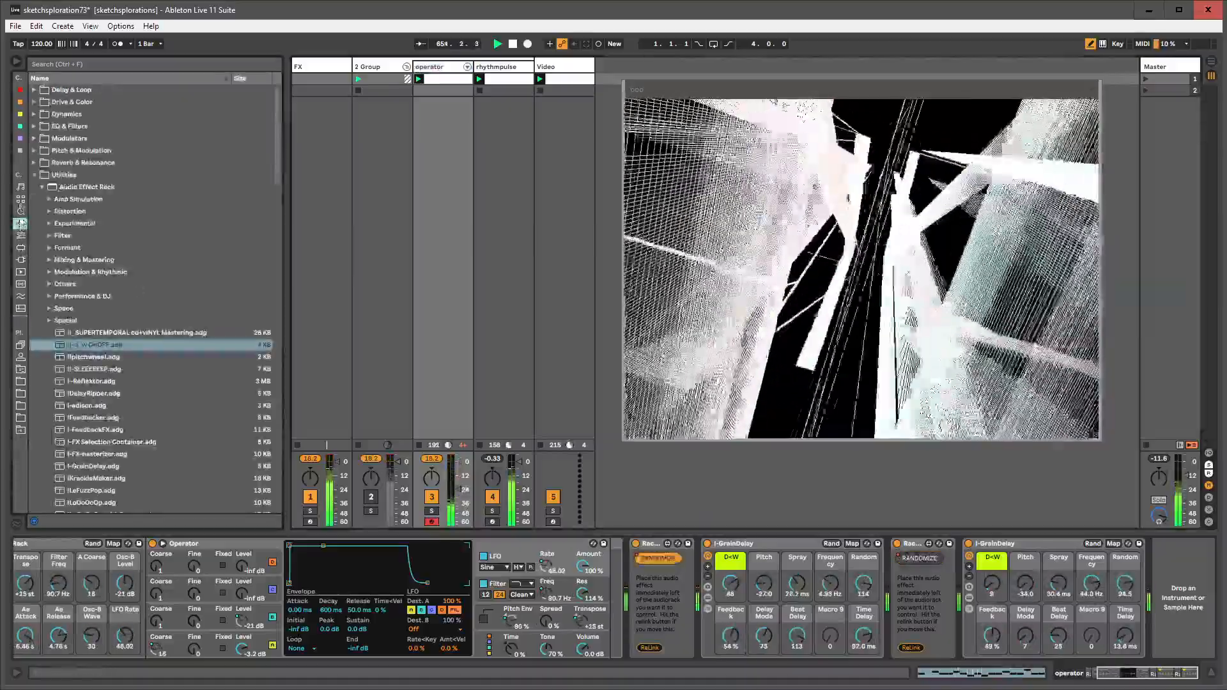
pyautogui.click(21, 152)
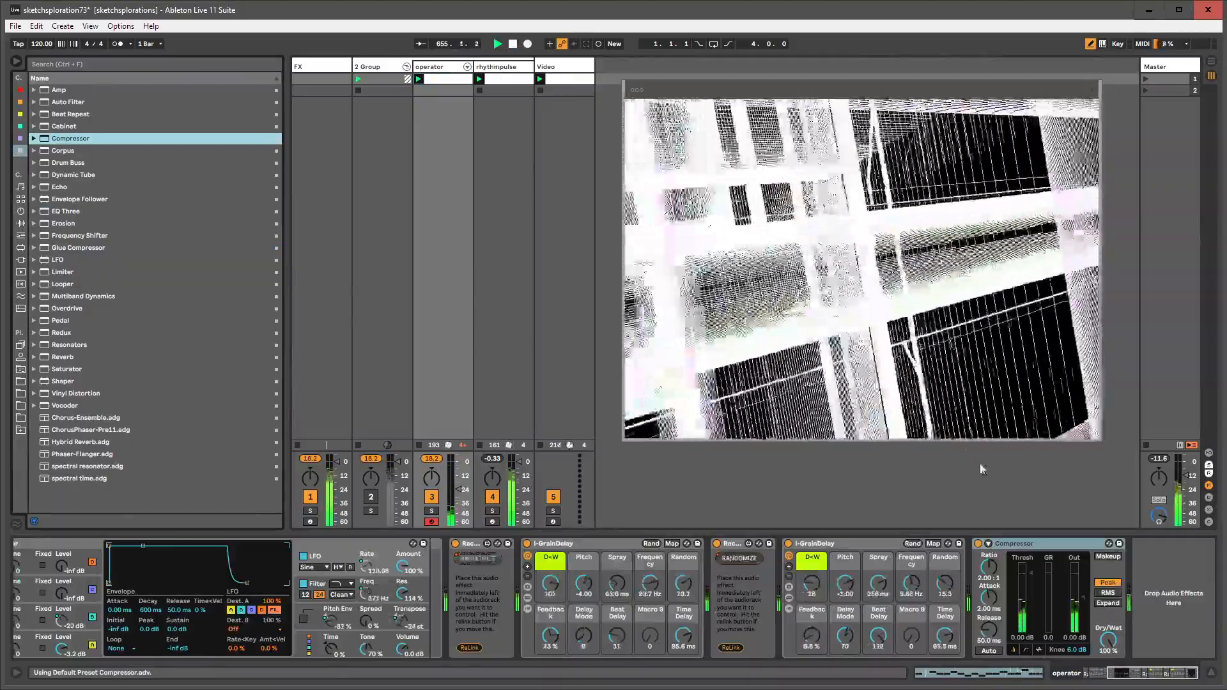
pyautogui.click(989, 544)
pyautogui.click(1123, 680)
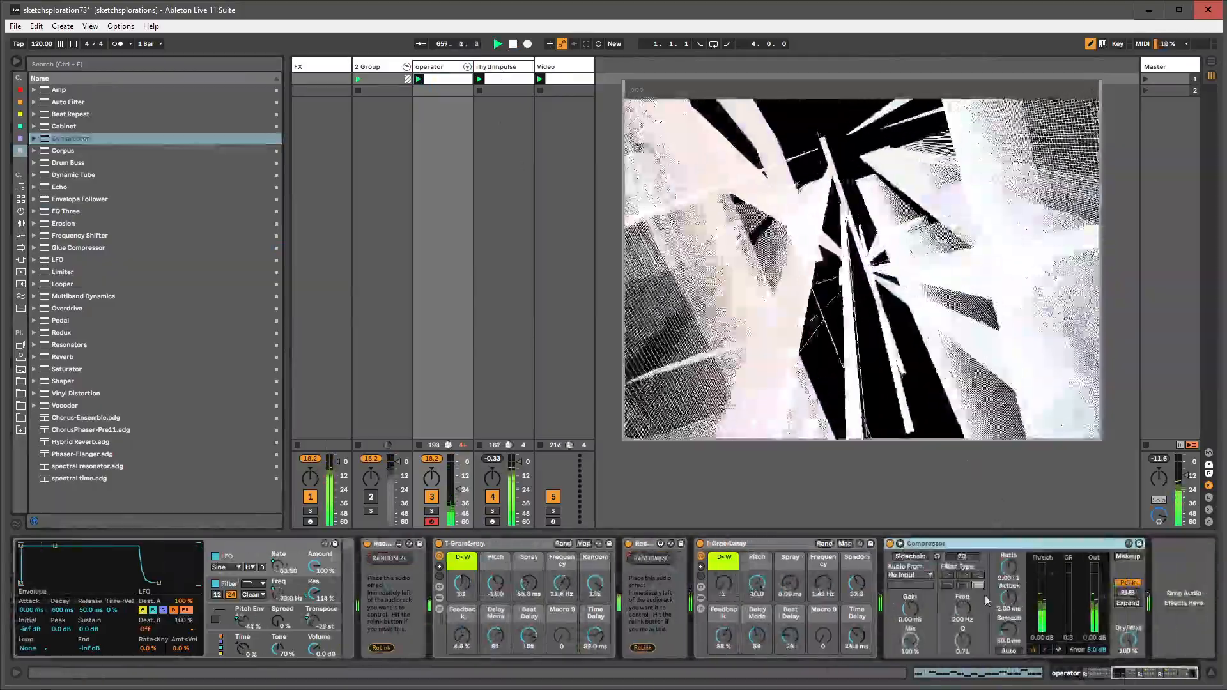
# - Sidechain the Compressor from rhythmpulse with 23.4 dB gain, a lowered threshold, a very short attack and an inf:1 ratio
pyautogui.click(914, 557)
pyautogui.click(913, 576)
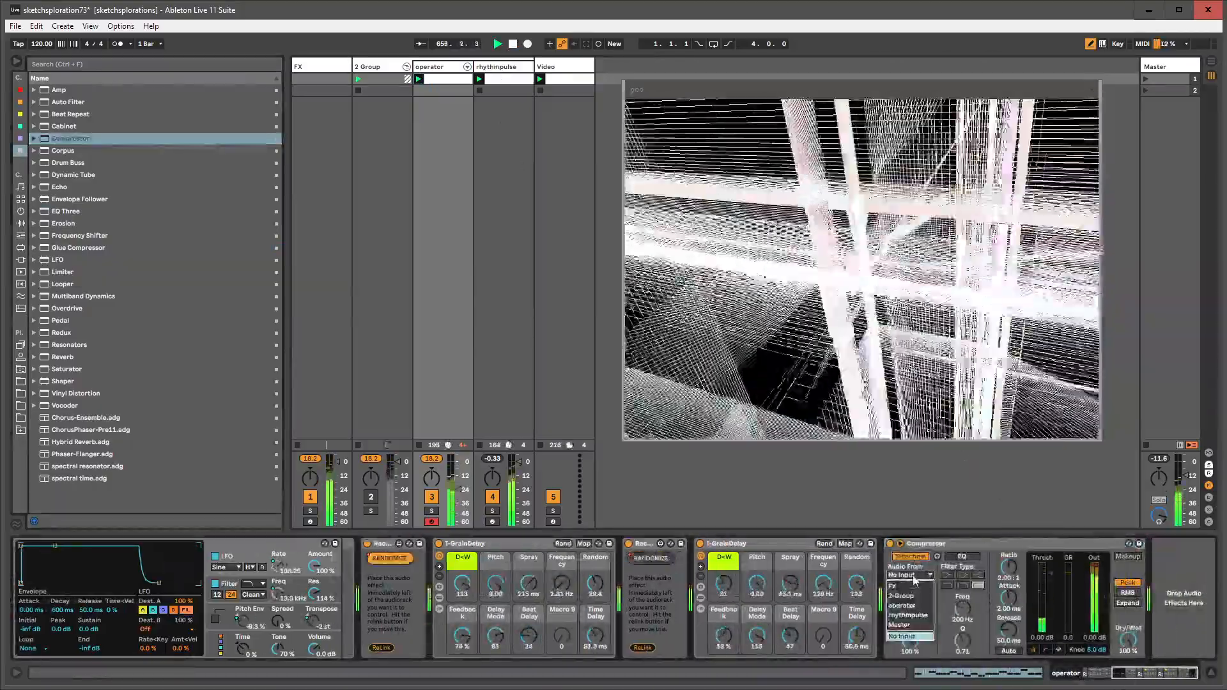
pyautogui.click(907, 615)
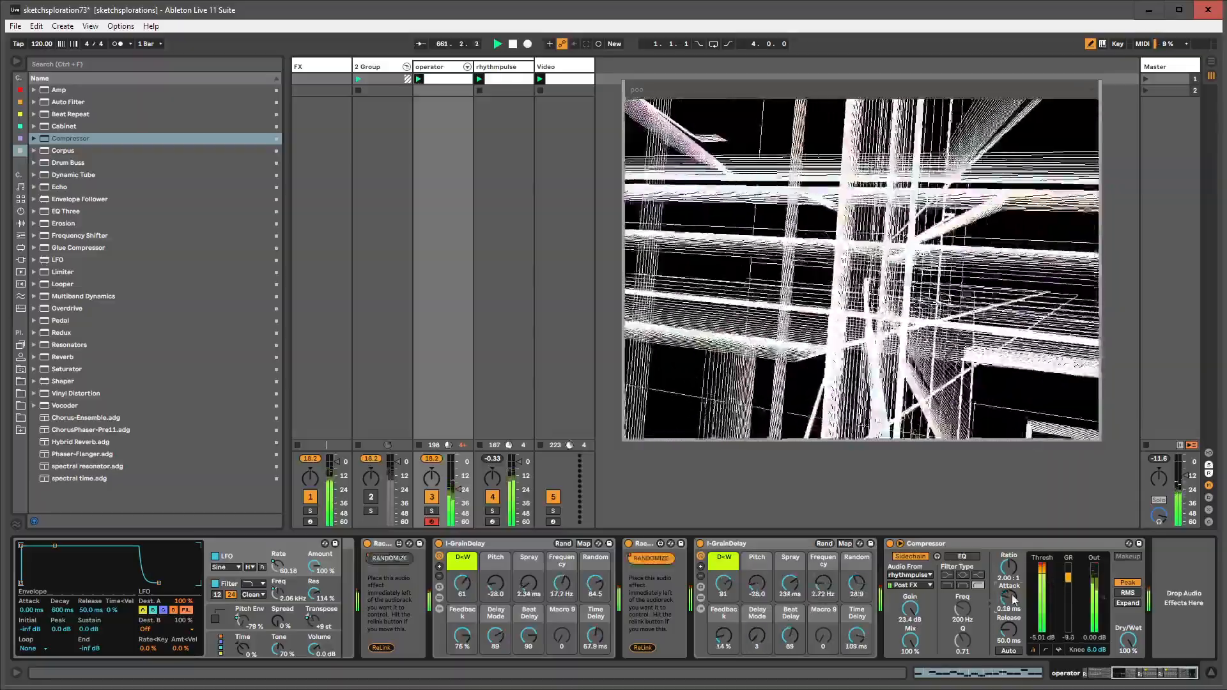
pyautogui.moveTo(1009, 567); pyautogui.dragTo(1009, 503)
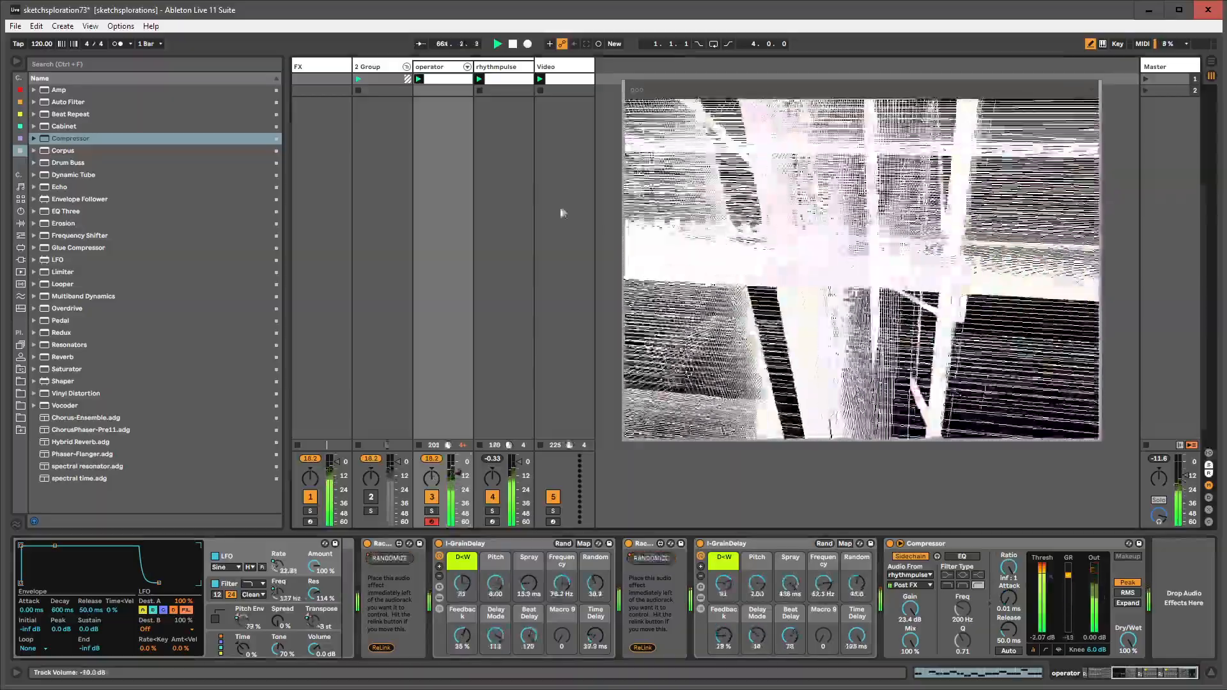
# - Shape oscillator A's envelope in the rhythmpulse track's Operator with a much shorter decay and a sustain of -22 dB
pyautogui.click(518, 74)
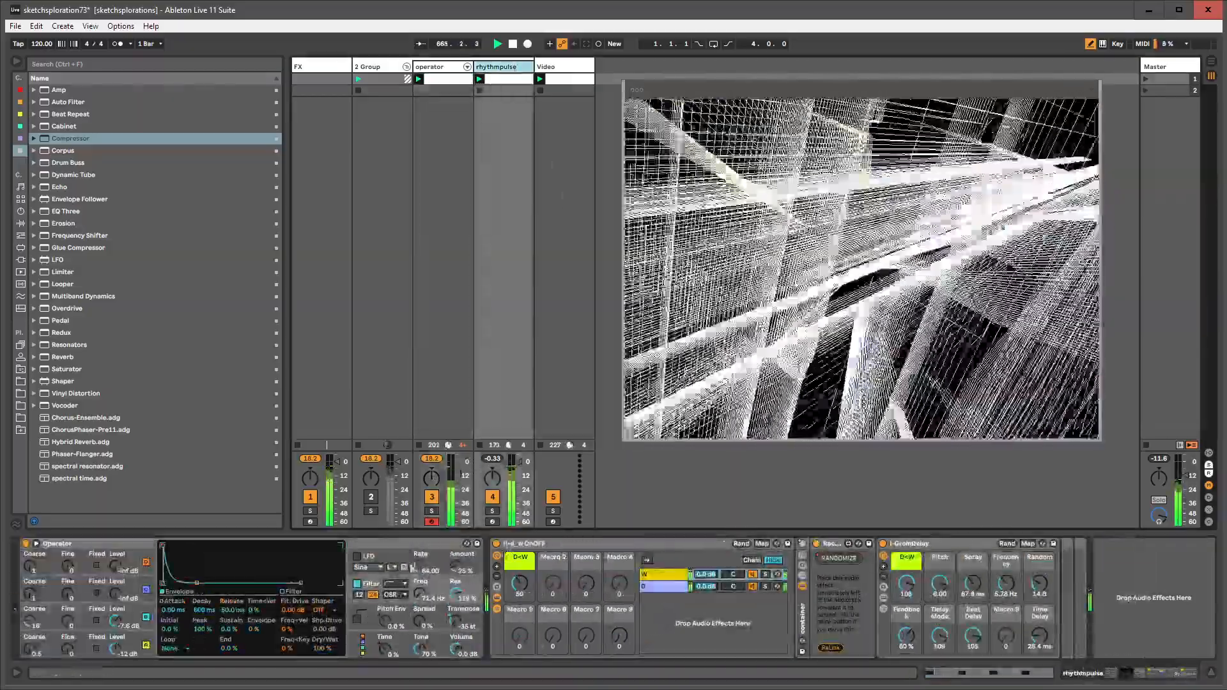
pyautogui.click(100, 647)
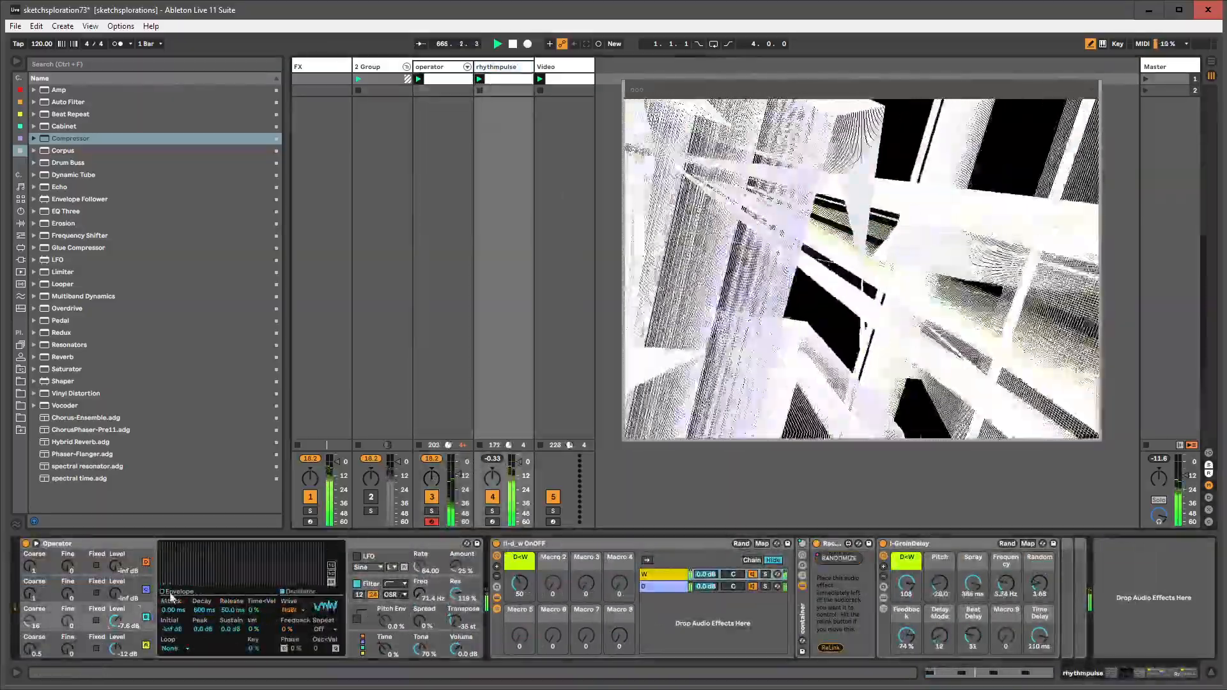
pyautogui.moveTo(197, 546); pyautogui.dragTo(184, 582)
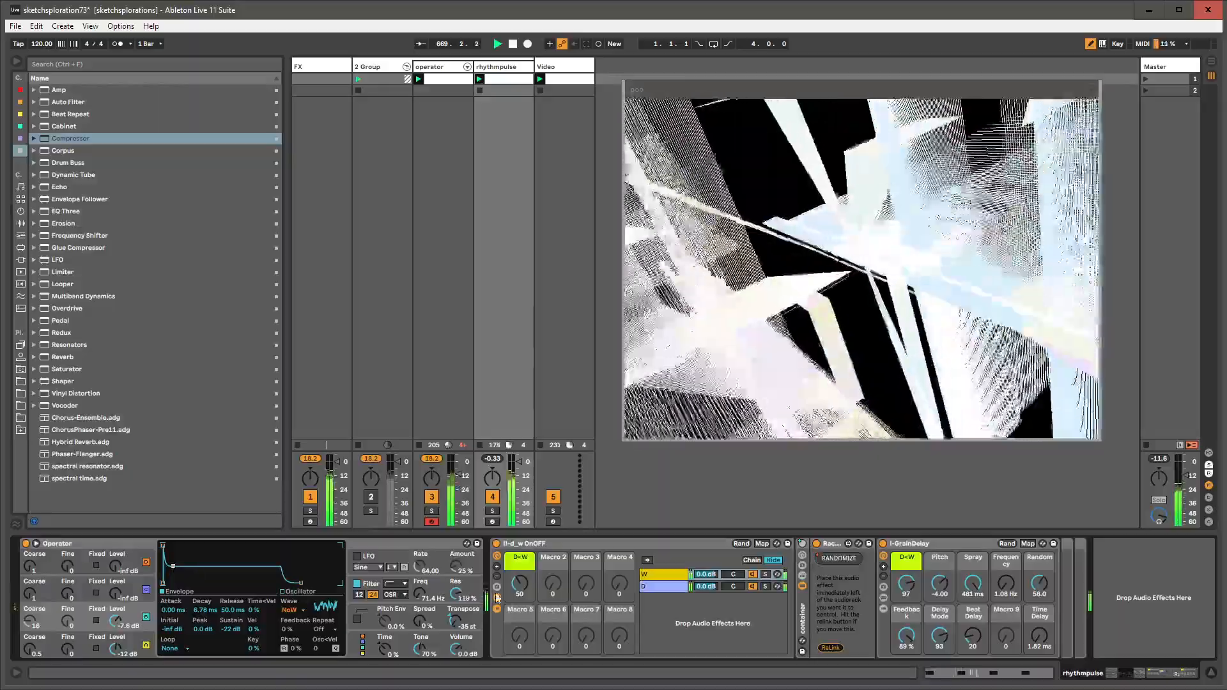
# - Show the project folder's contents in the browser and insert a new MIDI track after the rhythmpulse track
pyautogui.click(431, 73)
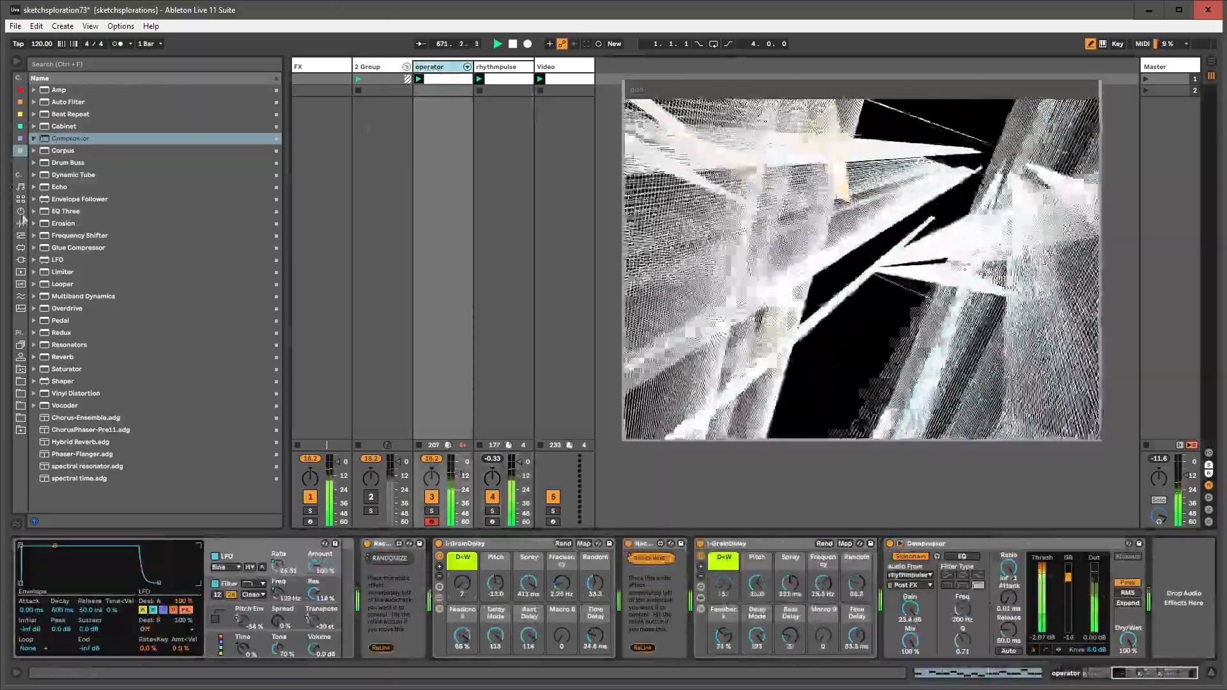
pyautogui.click(21, 369)
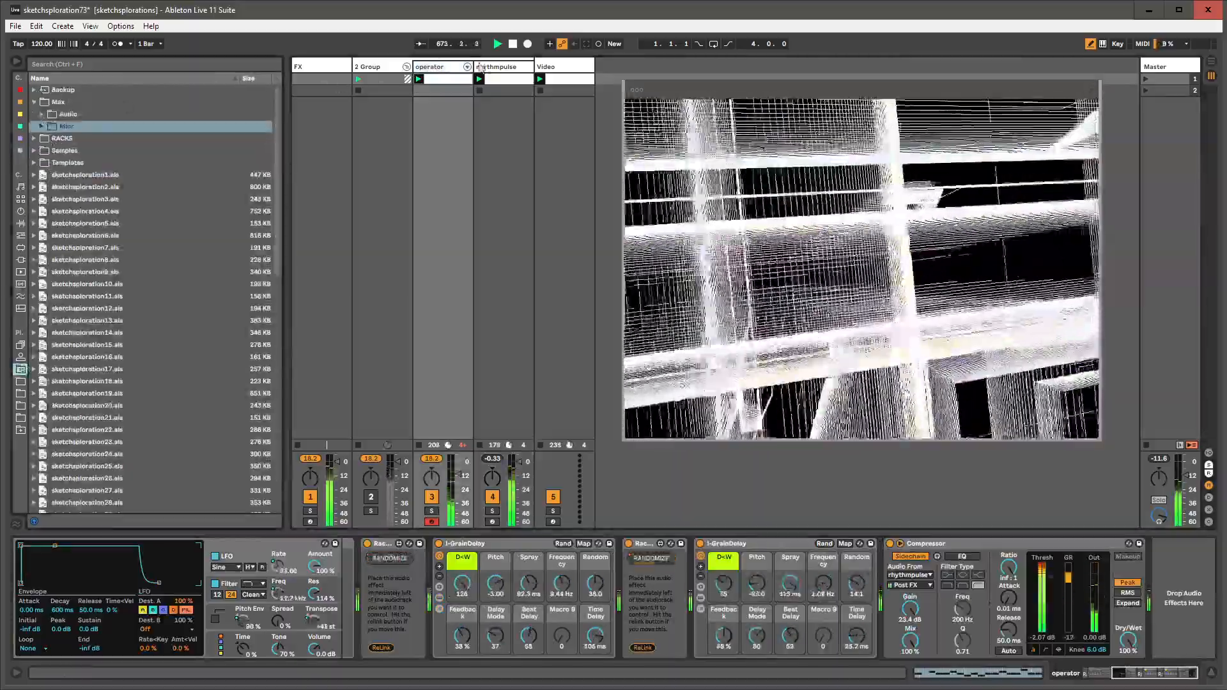
pyautogui.click(378, 68)
pyautogui.click(496, 70)
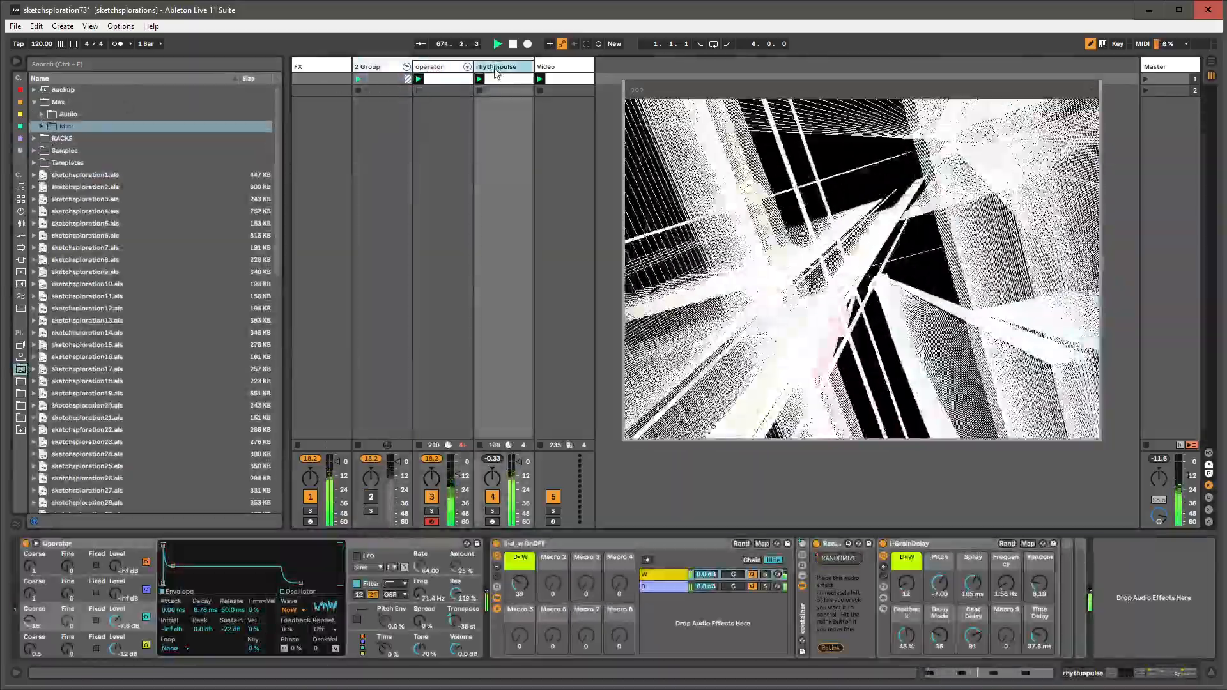
pyautogui.hotkey('ctrl', 'shift', 't')
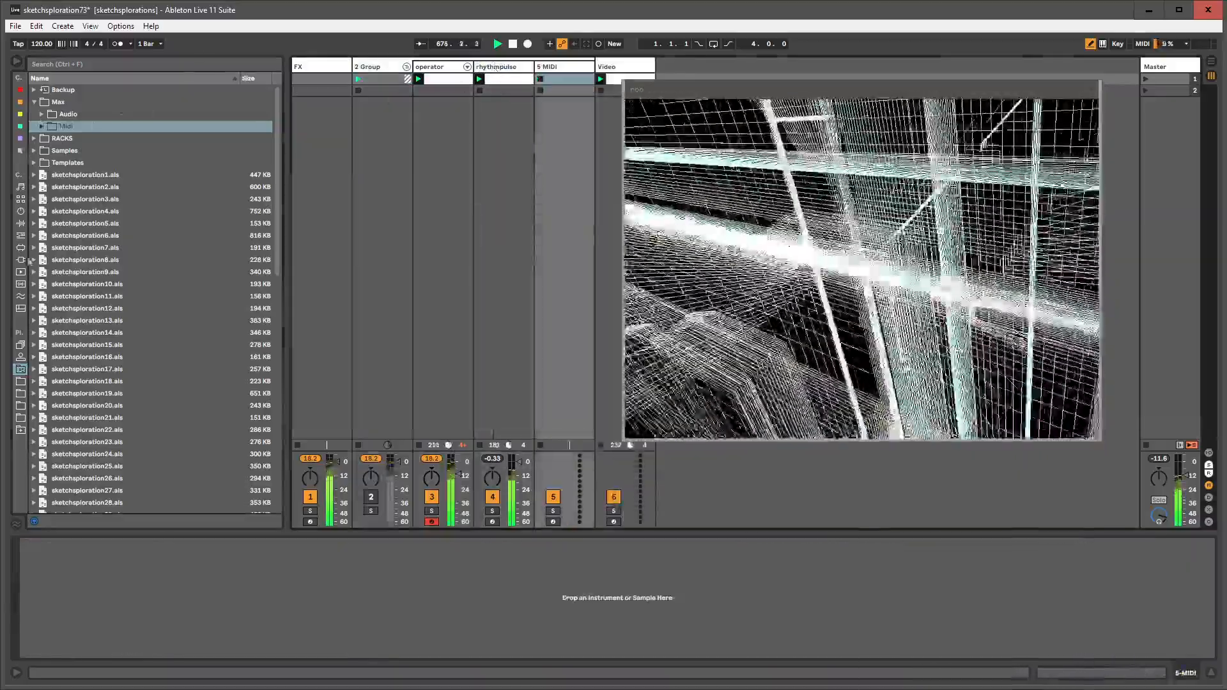
# - Load the statik rack from RACKS > AUDIO SOUND GENERATORS > TEXTURE onto the new MIDI track and raise its off+on macro
pyautogui.click(35, 139)
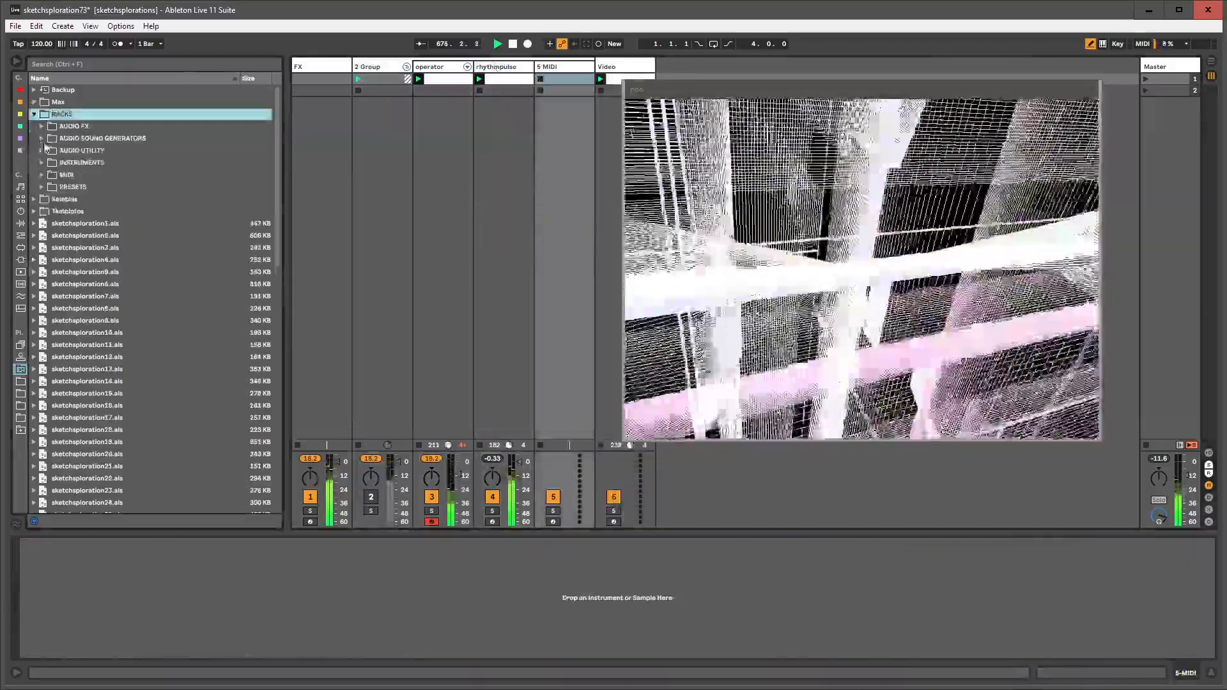
pyautogui.click(41, 126)
pyautogui.click(41, 126)
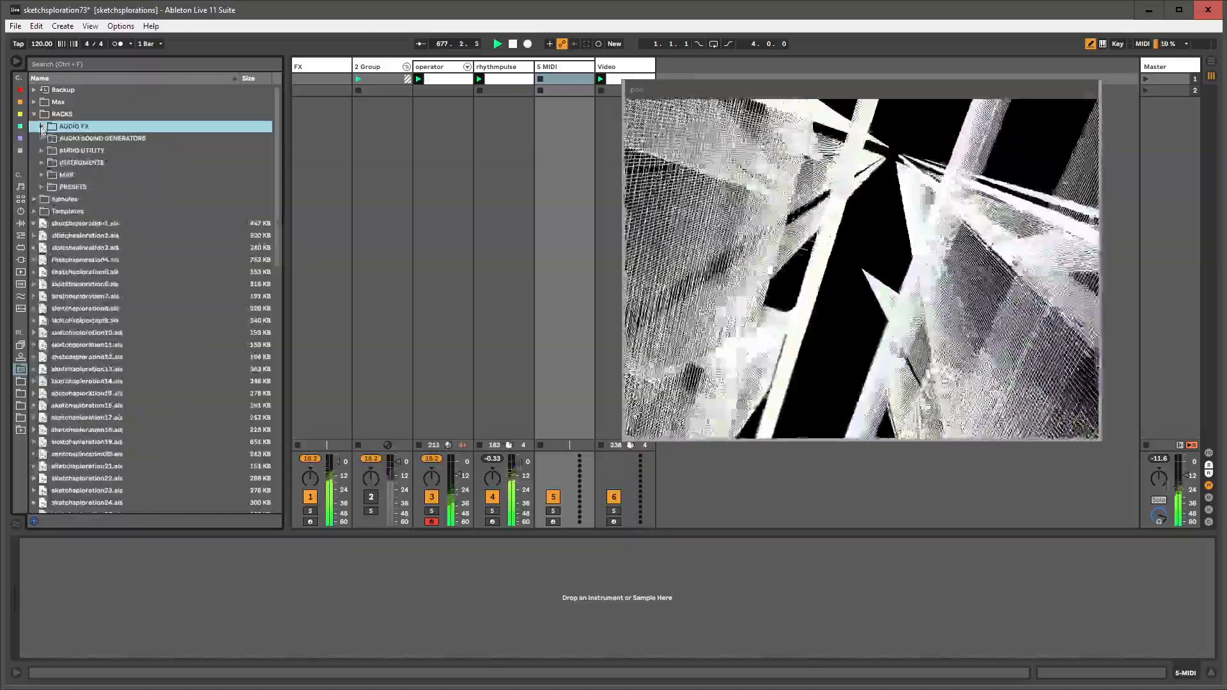
pyautogui.click(41, 138)
pyautogui.click(49, 175)
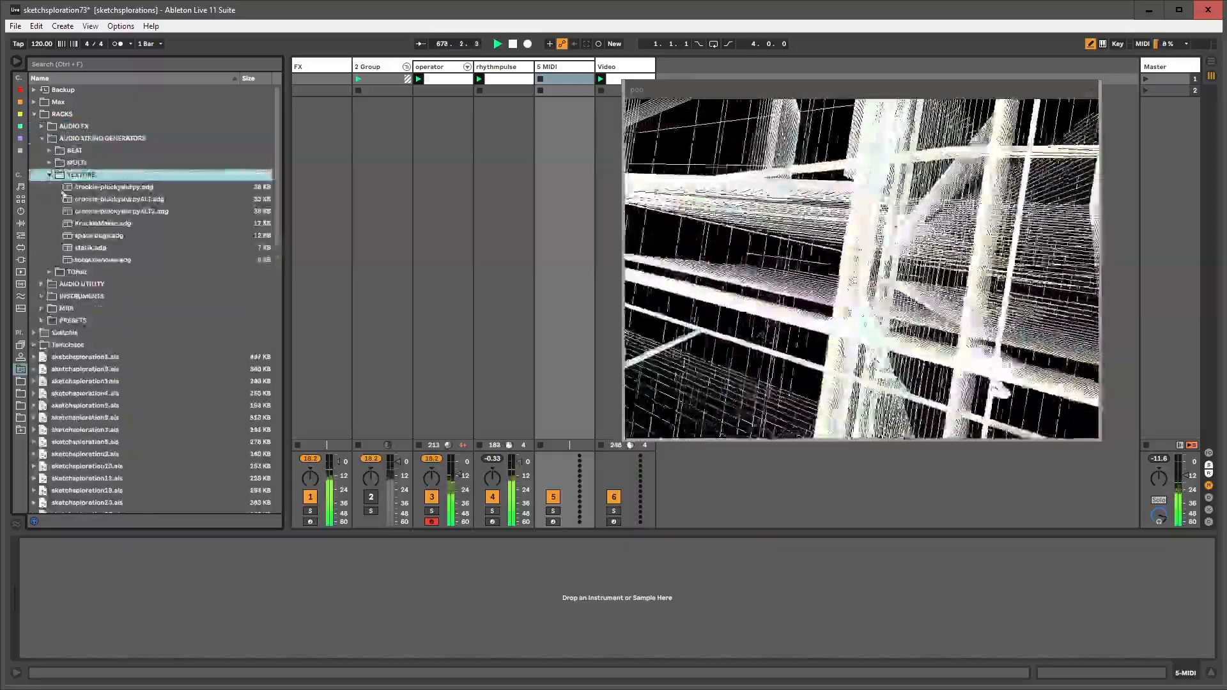
pyautogui.moveTo(85, 248); pyautogui.dragTo(561, 68)
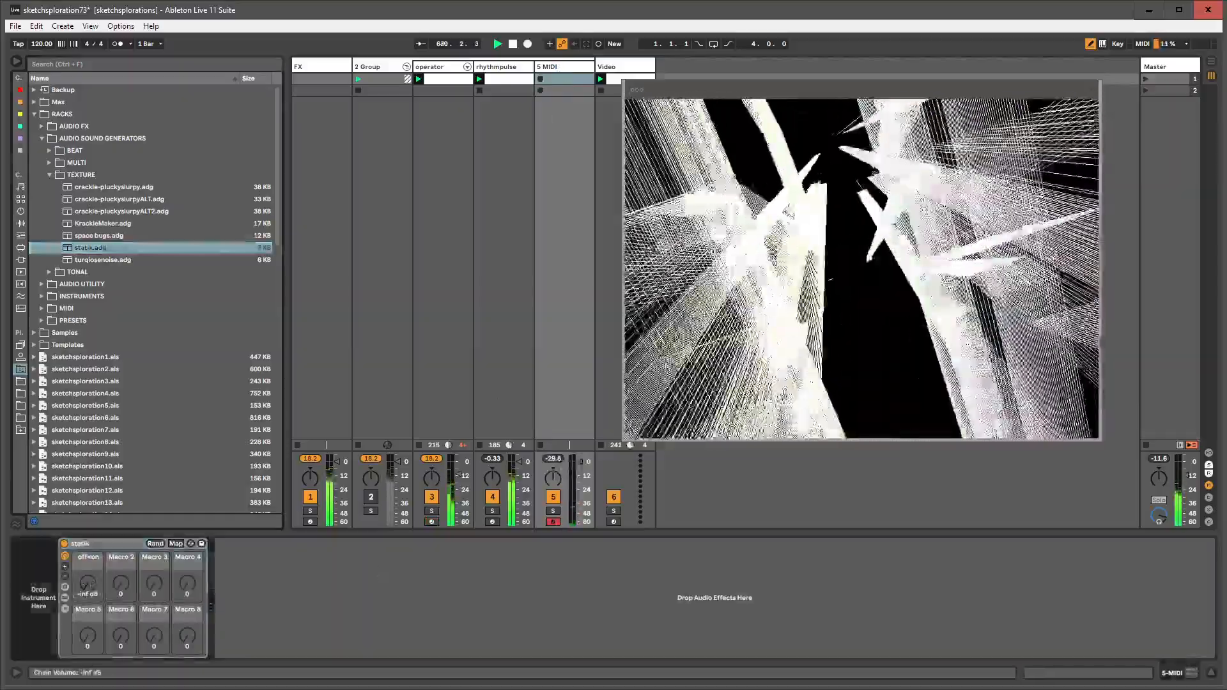
pyautogui.moveTo(79, 582); pyautogui.dragTo(79, 564)
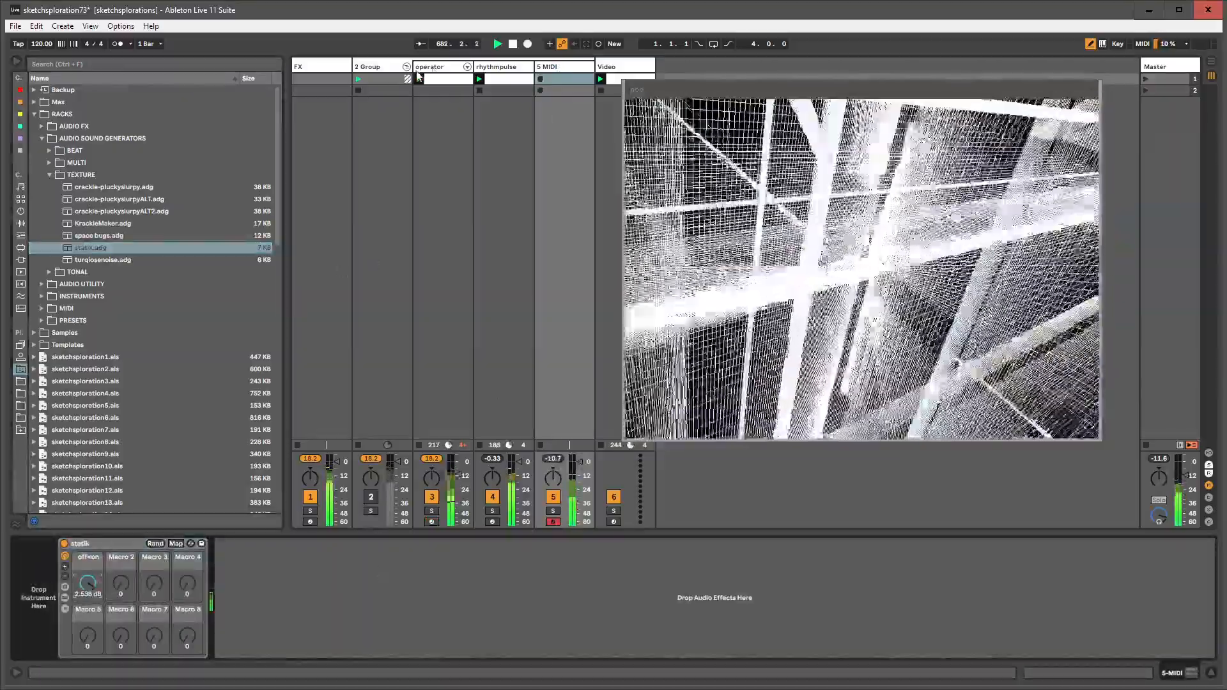
# - Copy both randomizer and GrainDelay pairs from the operator track onto the 5 MIDI track
pyautogui.click(419, 198)
pyautogui.click(384, 544)
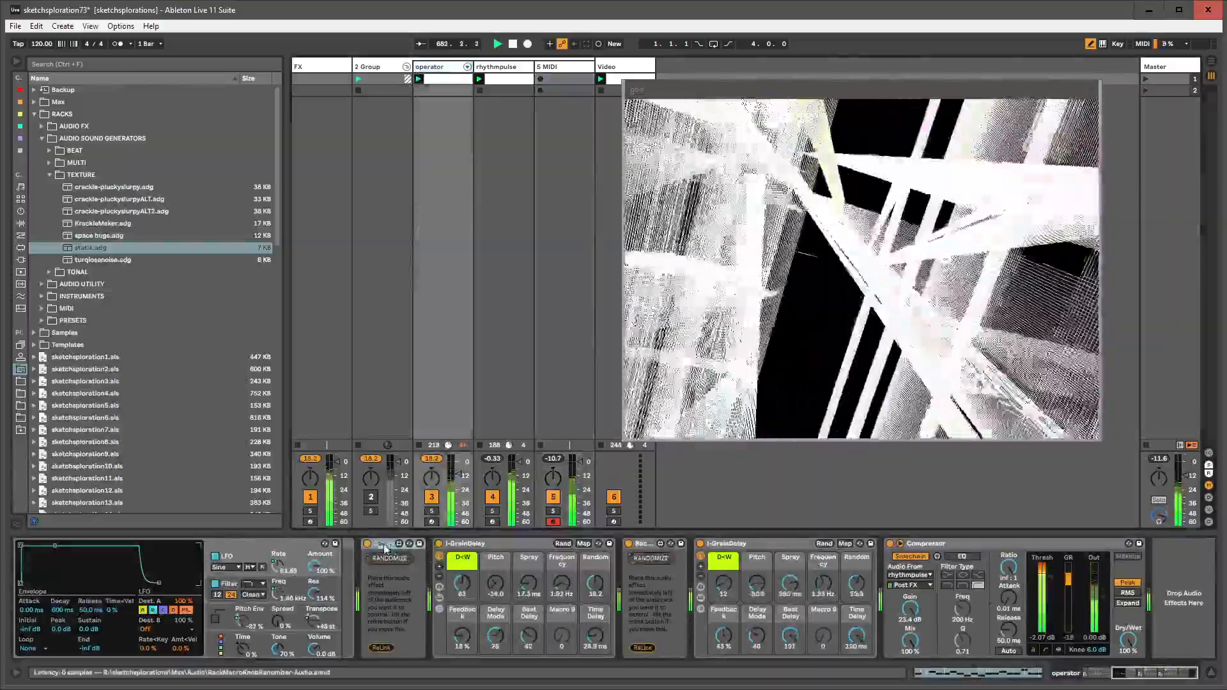
pyautogui.keyDown('shift'); pyautogui.click(769, 545); pyautogui.keyUp('shift')
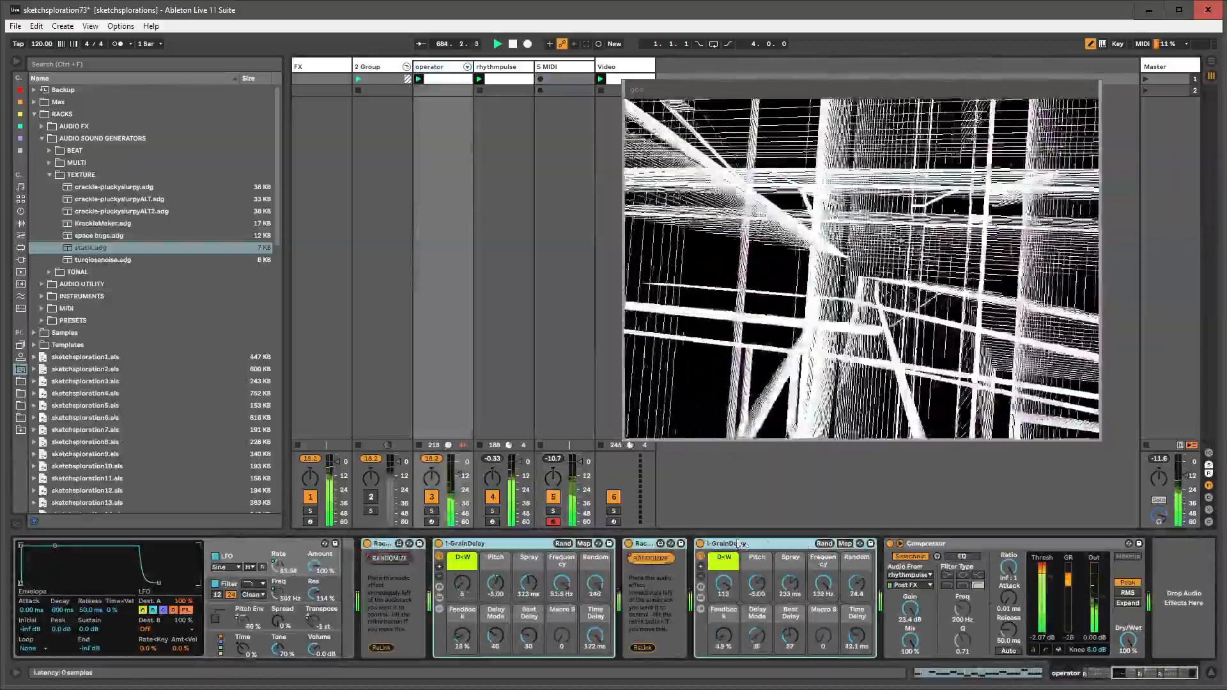
pyautogui.moveTo(769, 545); pyautogui.dragTo(571, 77)
pyautogui.rightClick(242, 561)
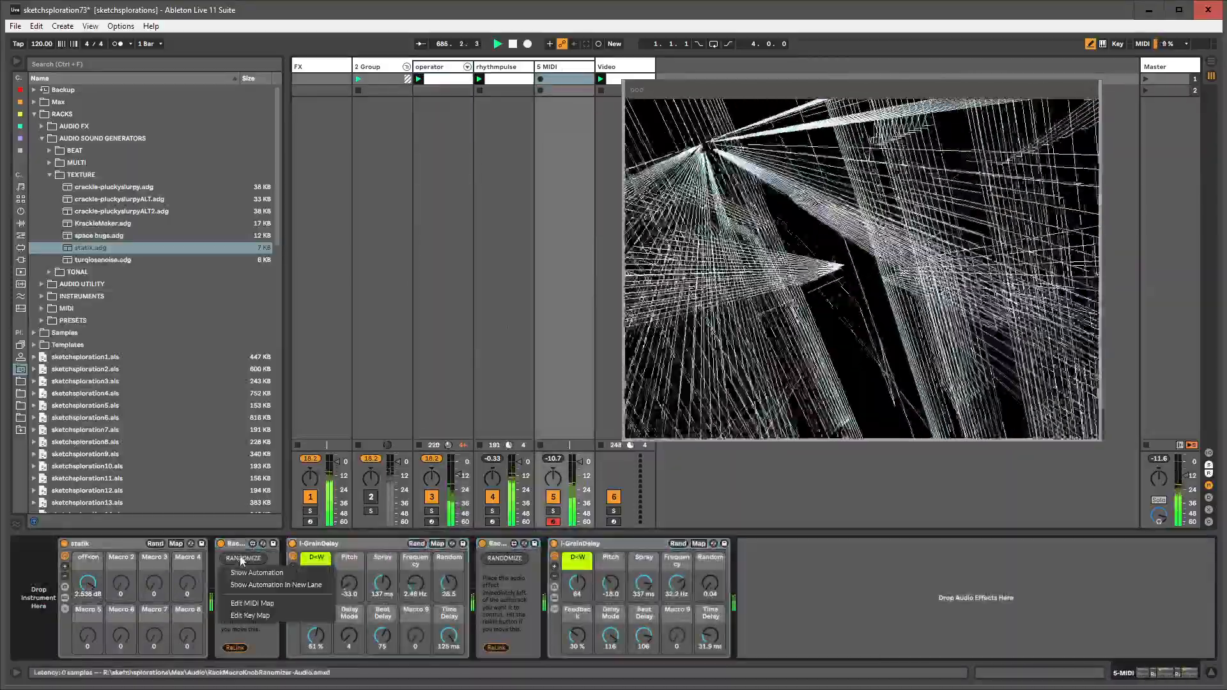
pyautogui.click(244, 575)
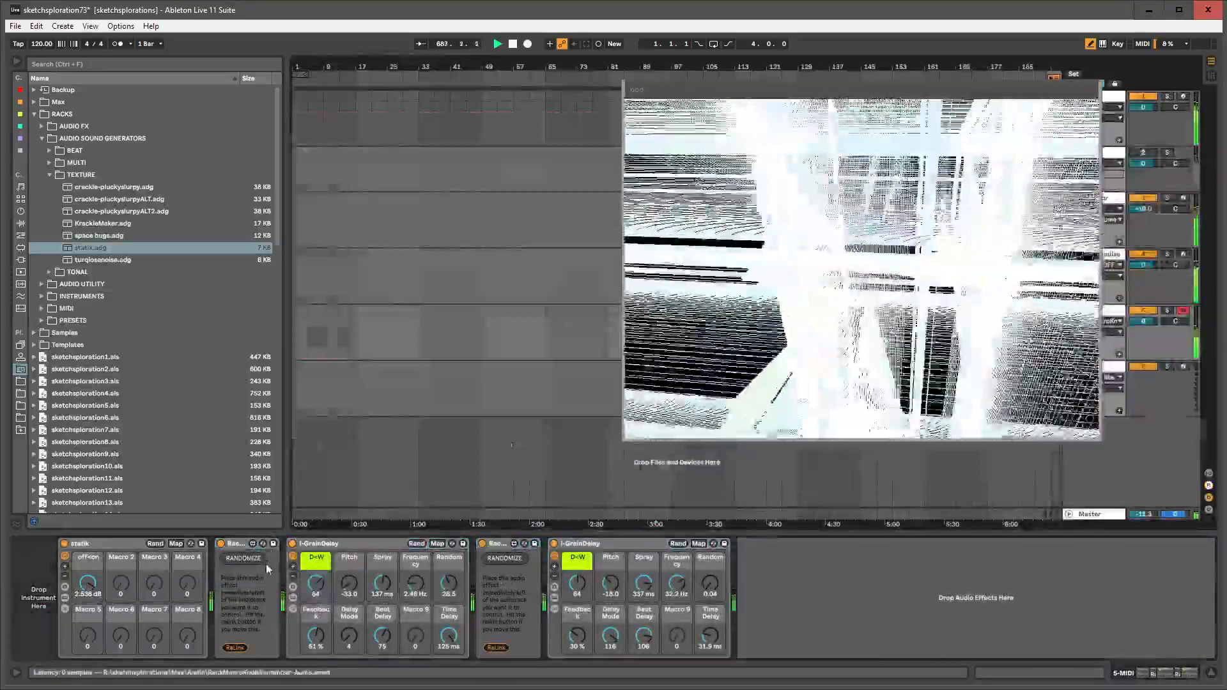
pyautogui.press('Tab')
# - Create and launch a new clip in the 5 MIDI track's first slot, and rename the track as statik
pyautogui.doubleClick(556, 80)
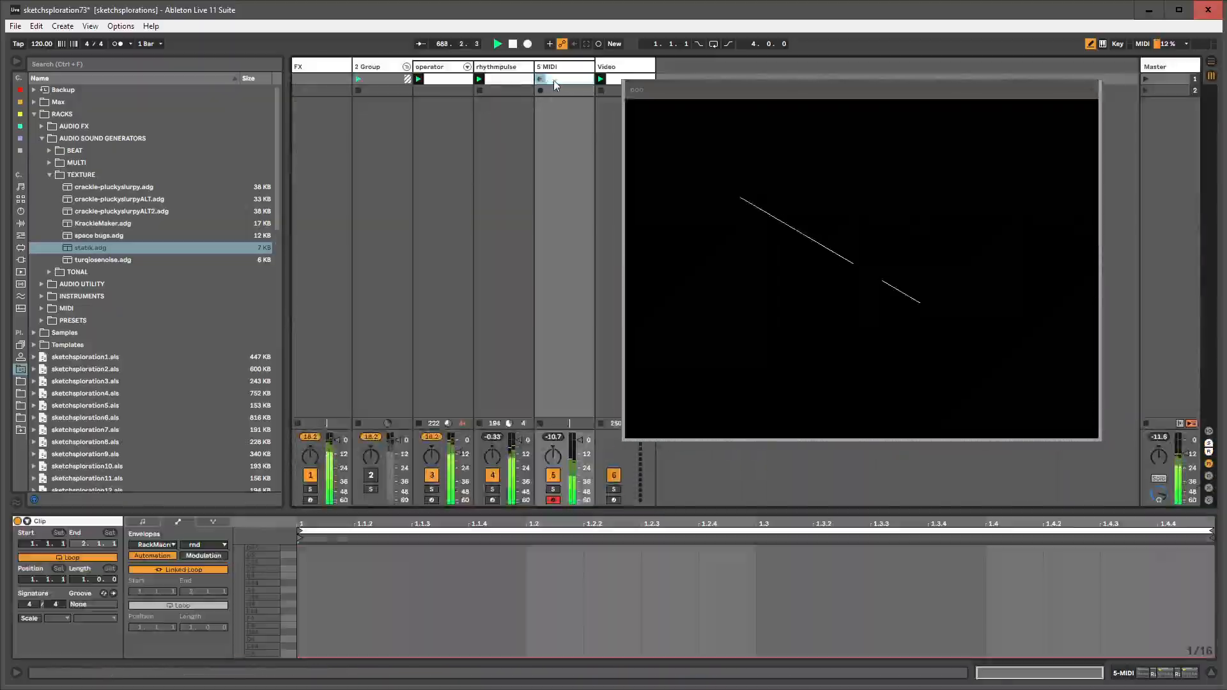
pyautogui.click(540, 79)
pyautogui.click(552, 68)
pyautogui.hotkey('ctrl', 'r')
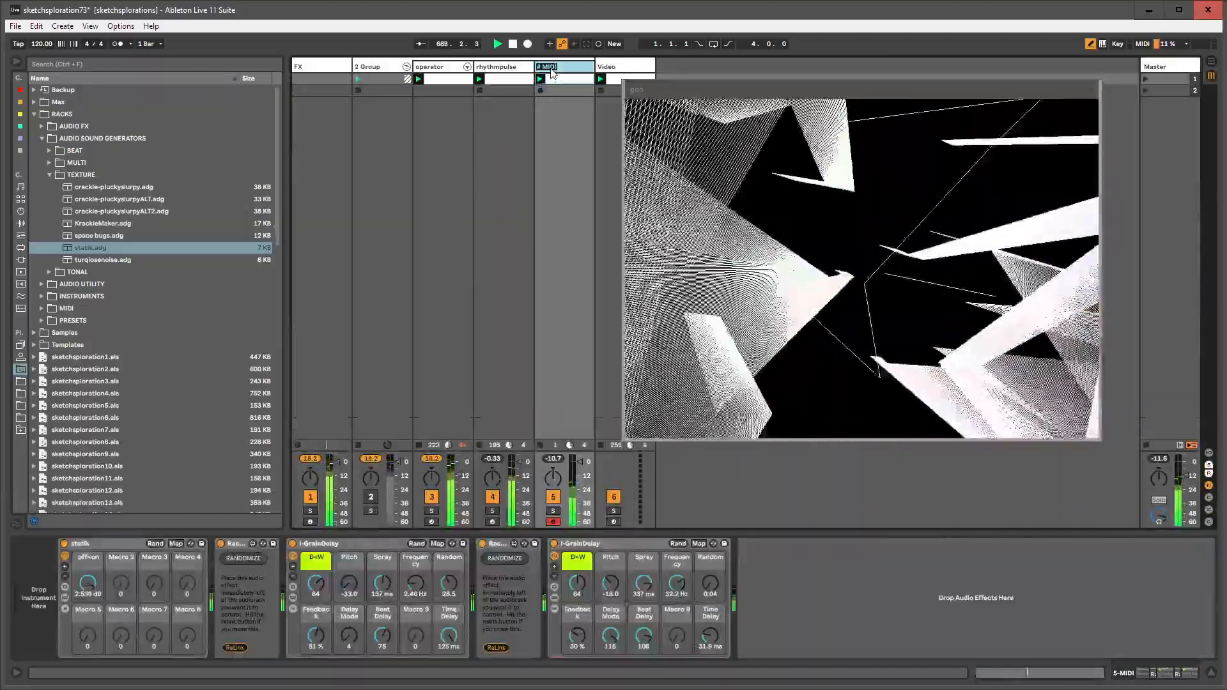
pyautogui.write('statik')
pyautogui.press('Return')
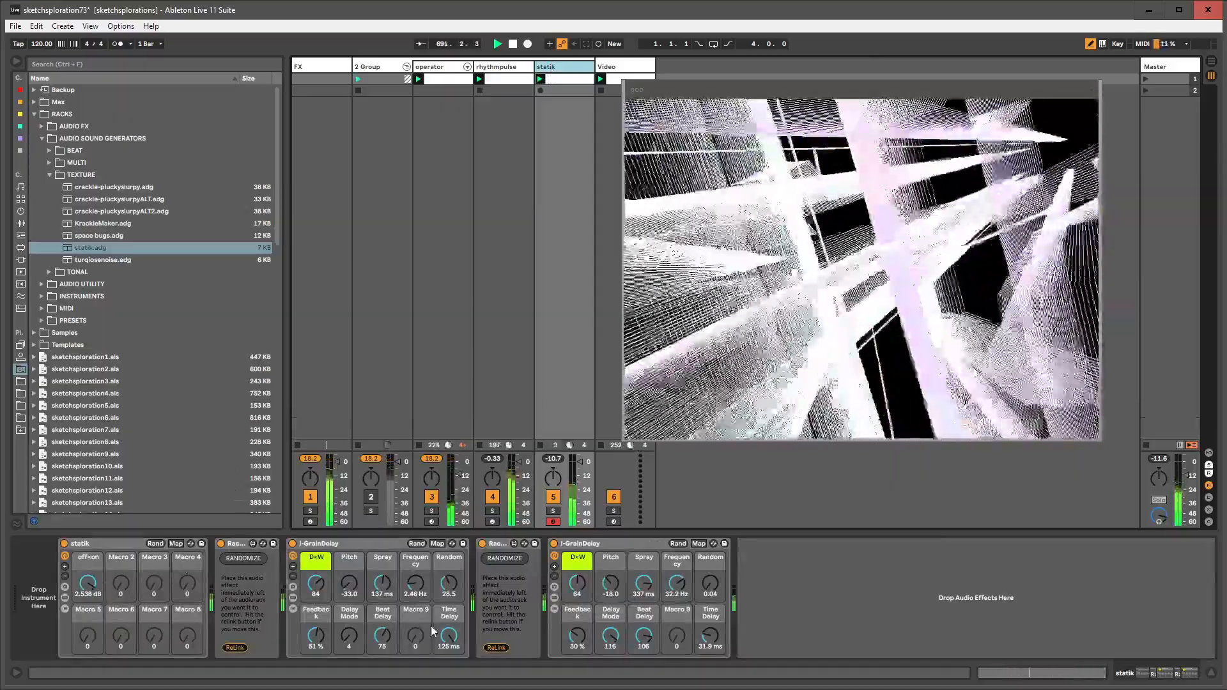
# - Lower the first GrainDelay's D<>W macro, and draw 1/16-long pulses on beats 1 and 3 in the first randomizer's clip automation
pyautogui.moveTo(324, 589); pyautogui.dragTo(324, 640)
pyautogui.rightClick(247, 559)
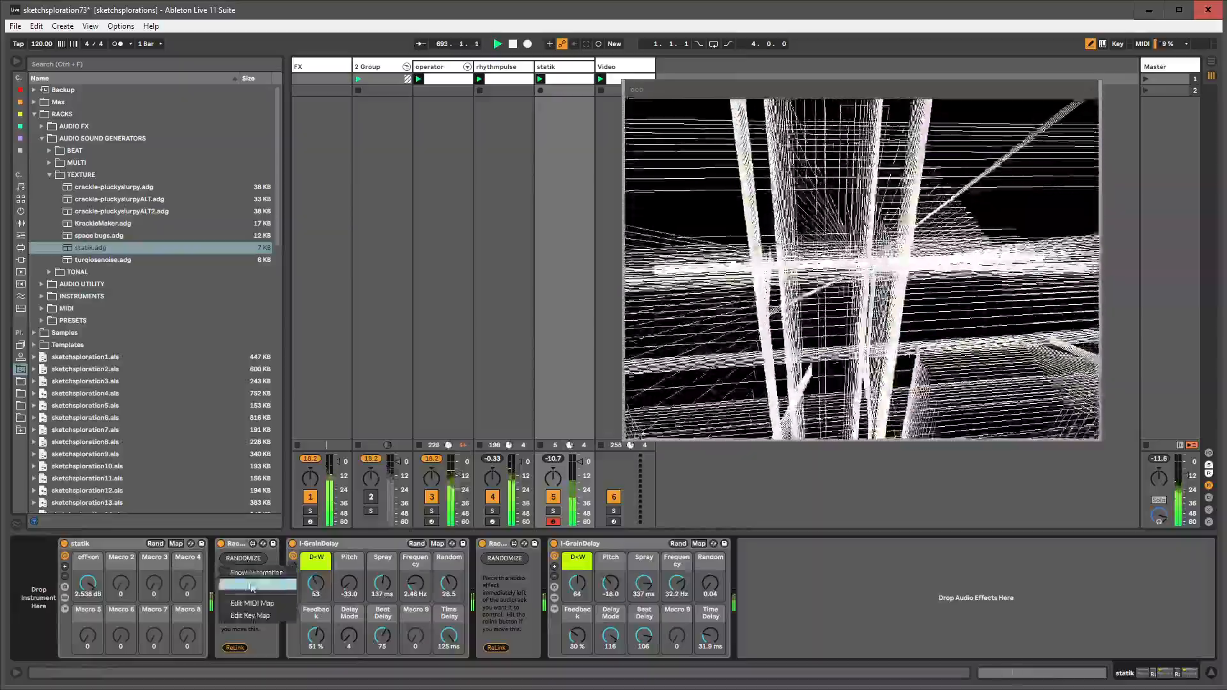
pyautogui.click(251, 586)
pyautogui.press('b')
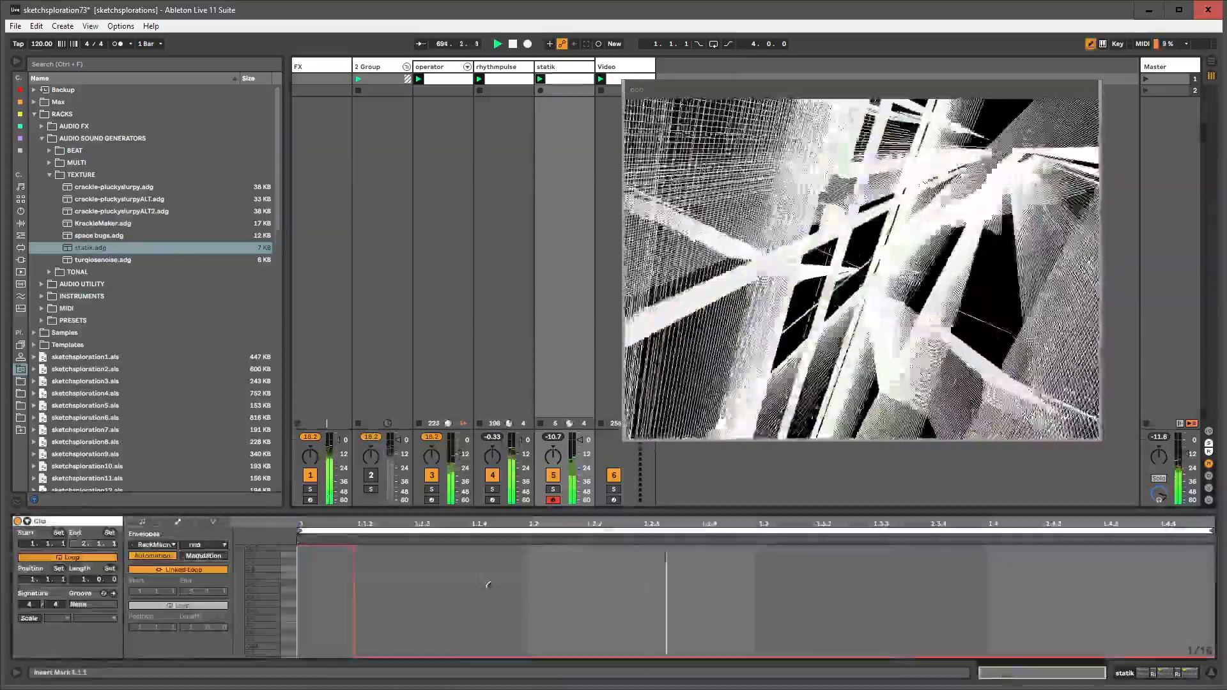
pyautogui.press('b')
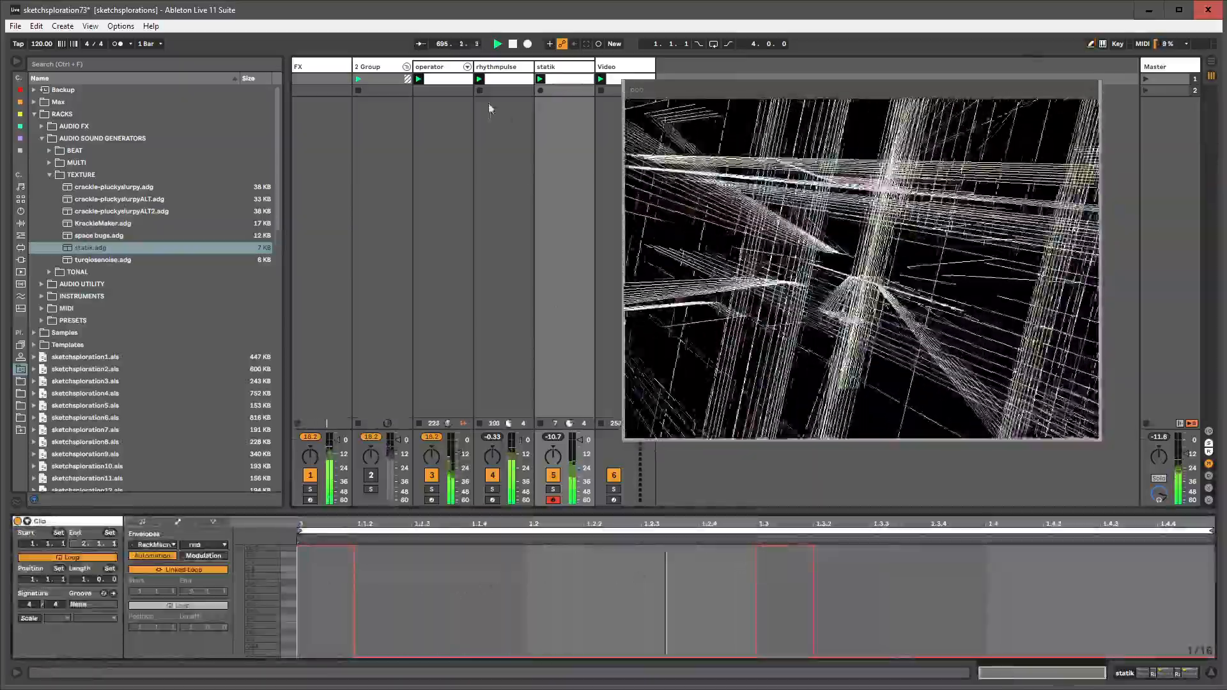
# - Draw 1/16-long automation pulses on beats 1 and 3 of the statik clip for the second randomizer's randomize control
pyautogui.click(546, 69)
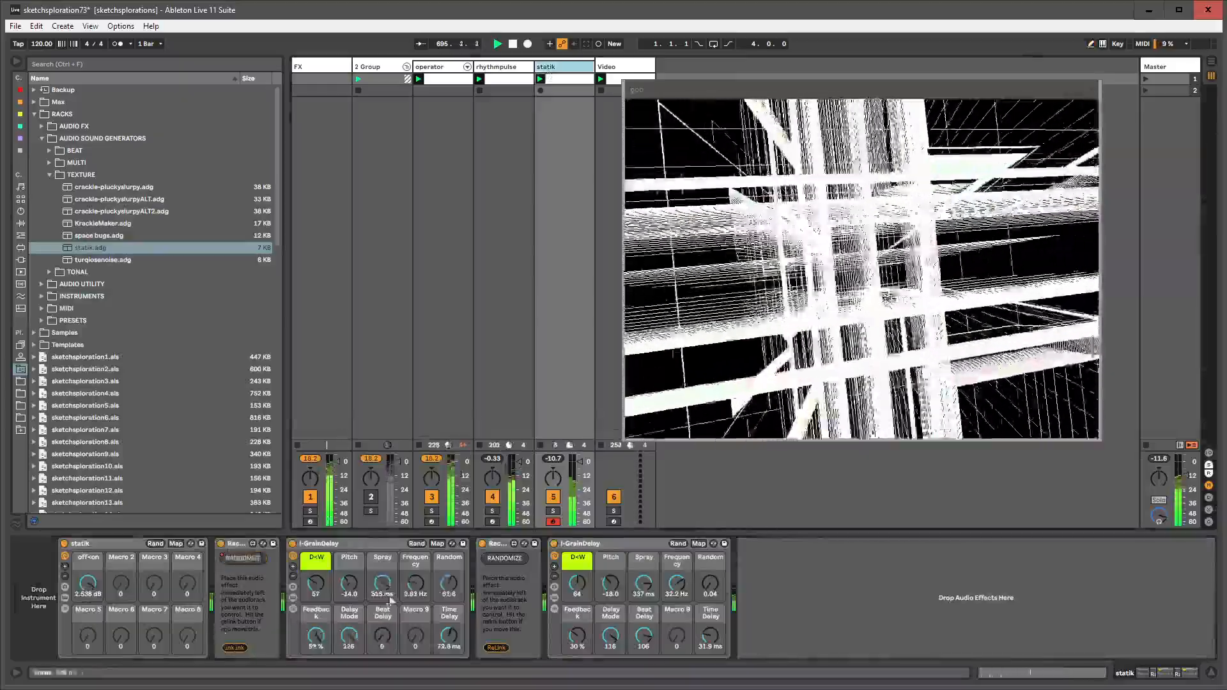
pyautogui.rightClick(493, 561)
pyautogui.click(503, 573)
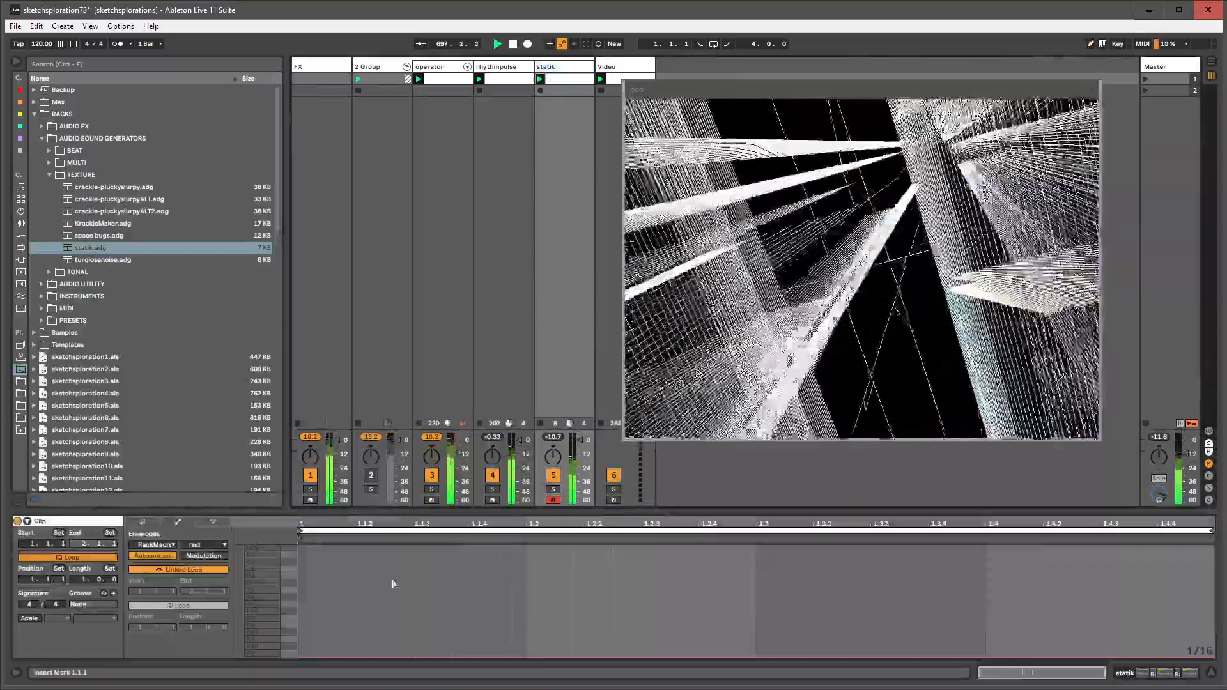
pyautogui.press('b')
pyautogui.click(341, 556)
pyautogui.press('b')
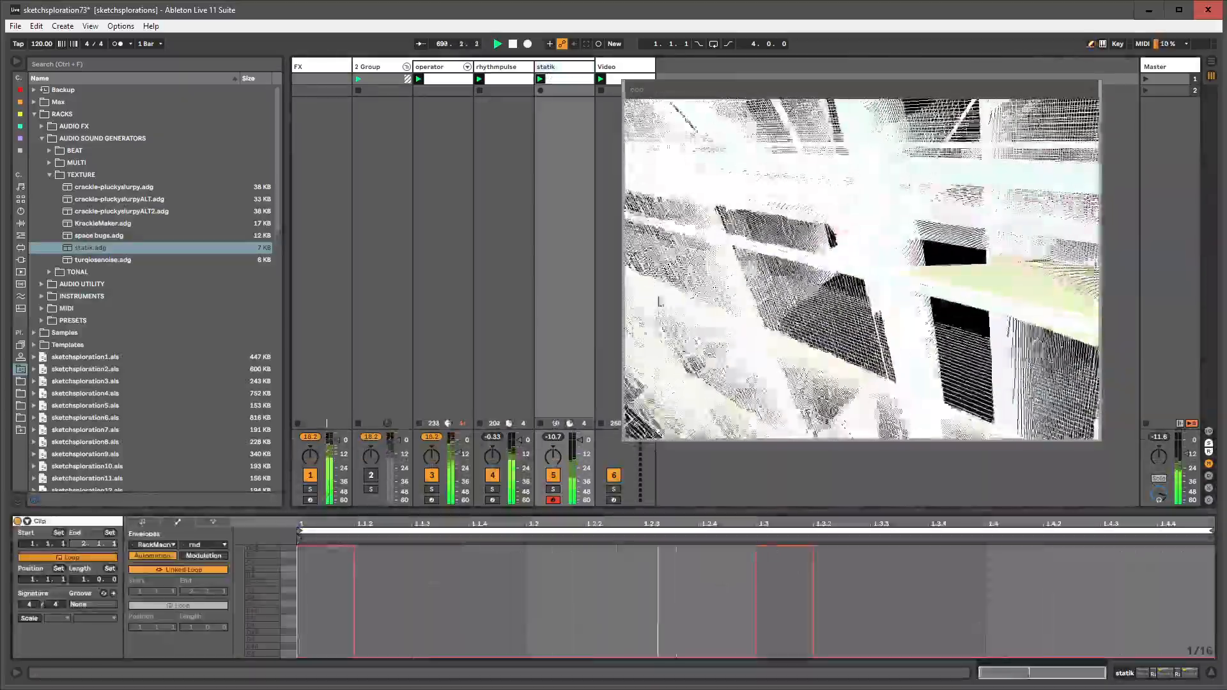
pyautogui.doubleClick(557, 68)
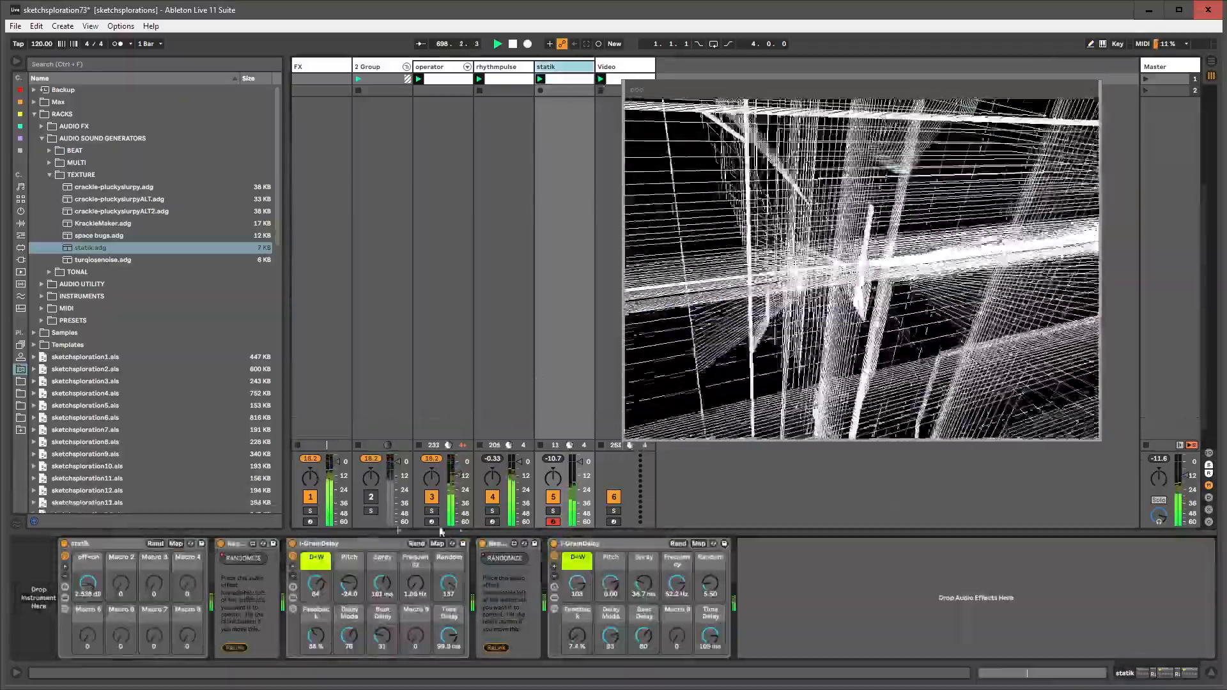
# - Examine how the two randomizers drive the macros of the GrainDelay racks on the statik track during playback
pyautogui.click(500, 556)
pyautogui.click(595, 544)
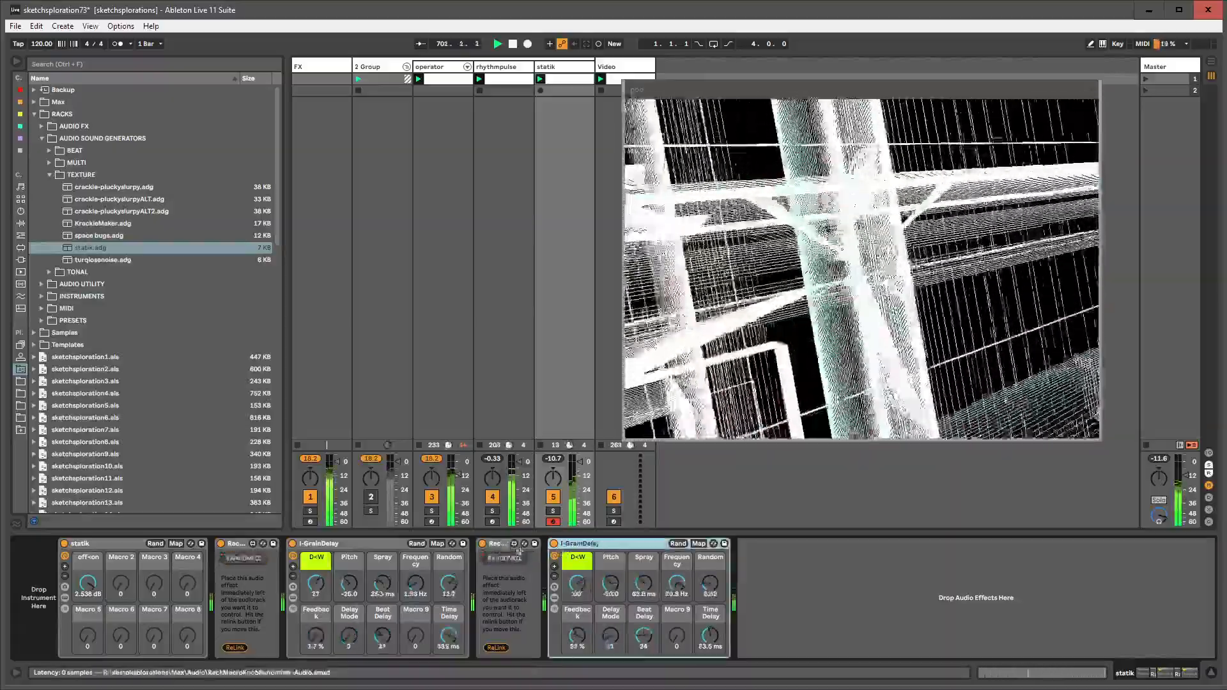
pyautogui.click(501, 545)
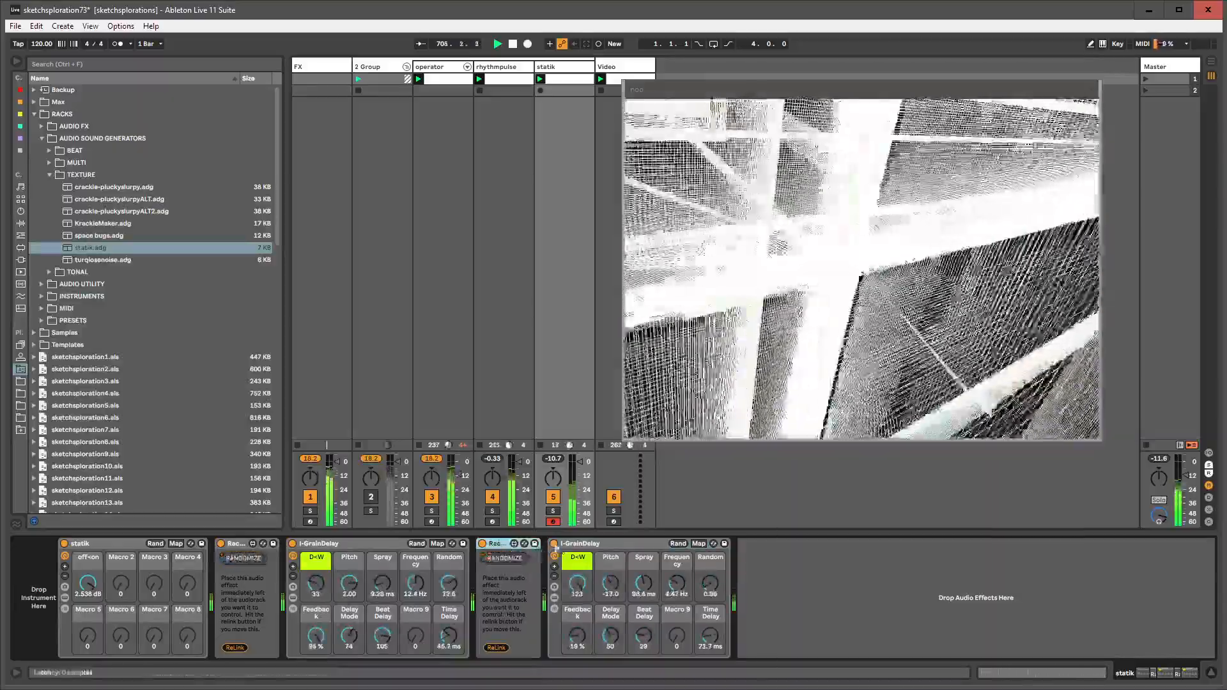
pyautogui.click(578, 544)
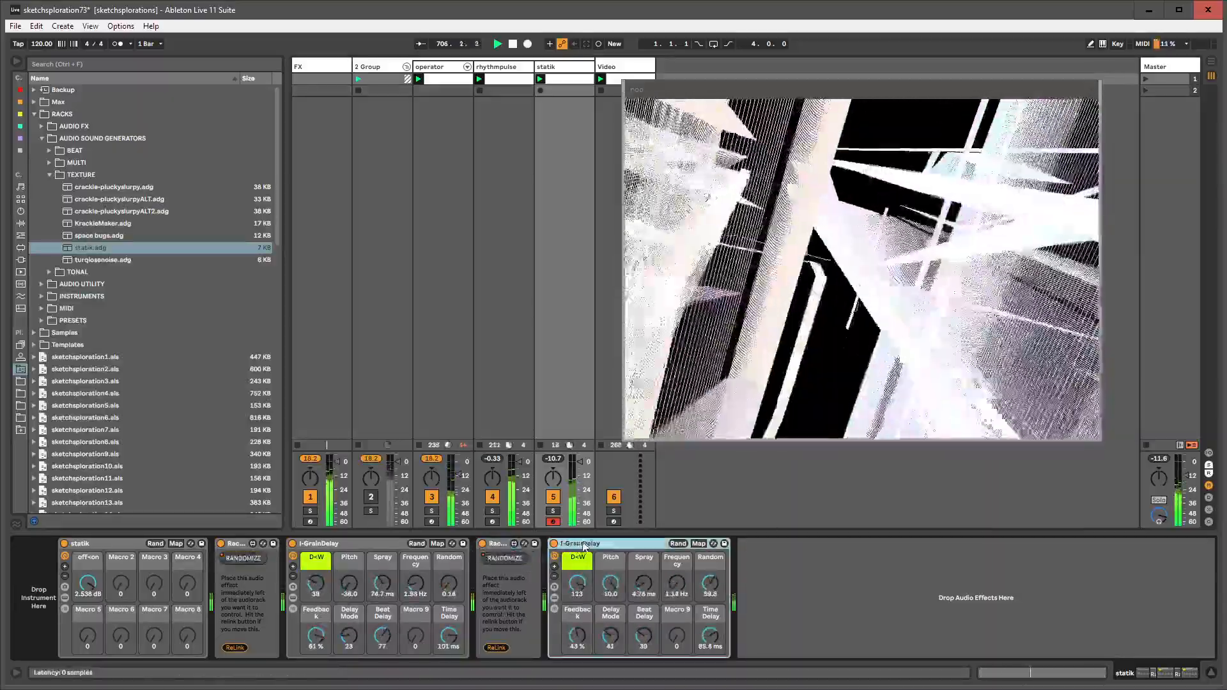
pyautogui.click(500, 603)
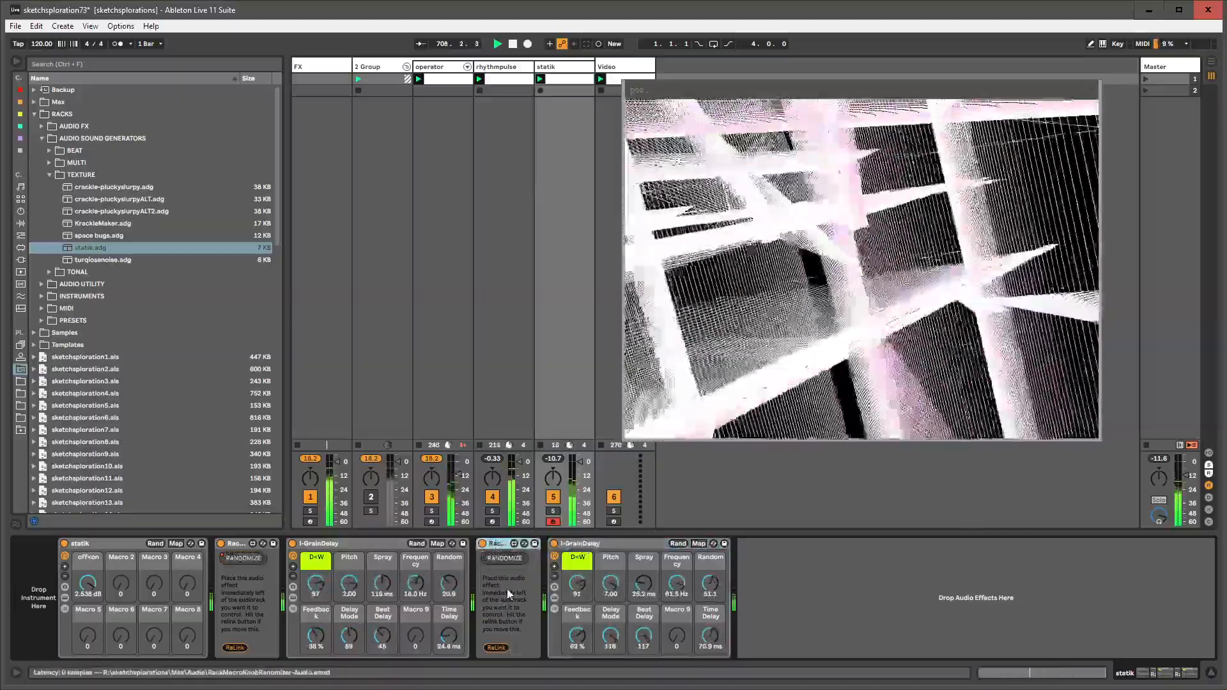
pyautogui.click(594, 547)
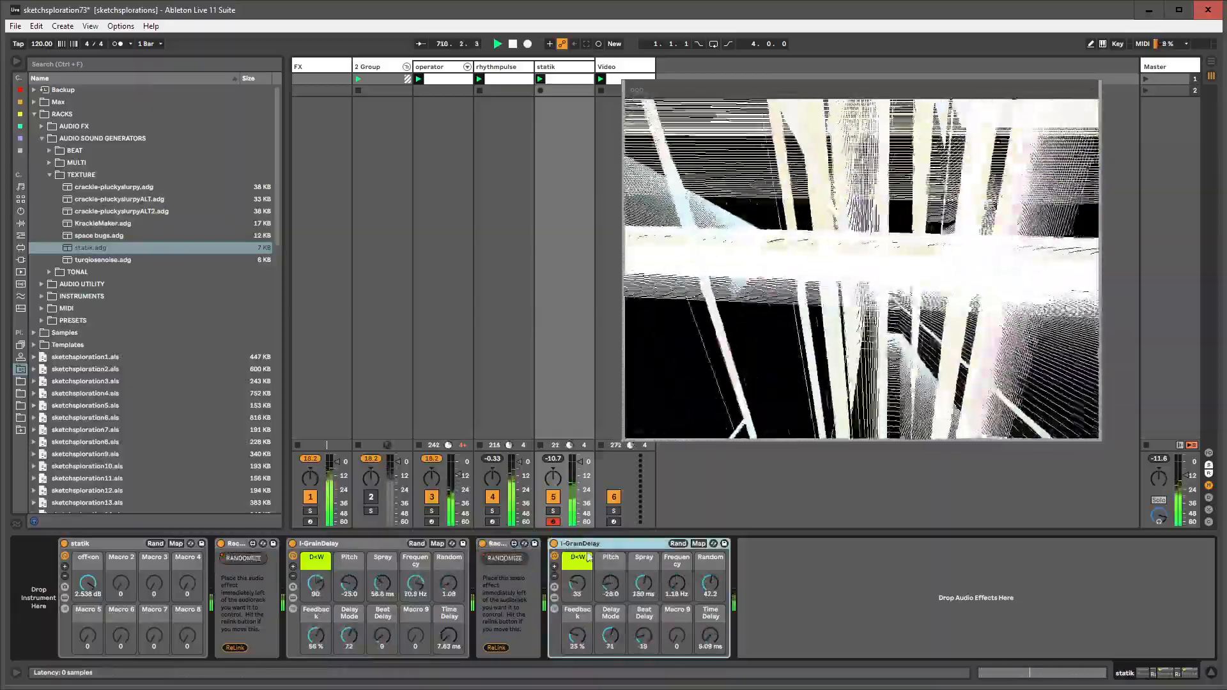
pyautogui.click(502, 545)
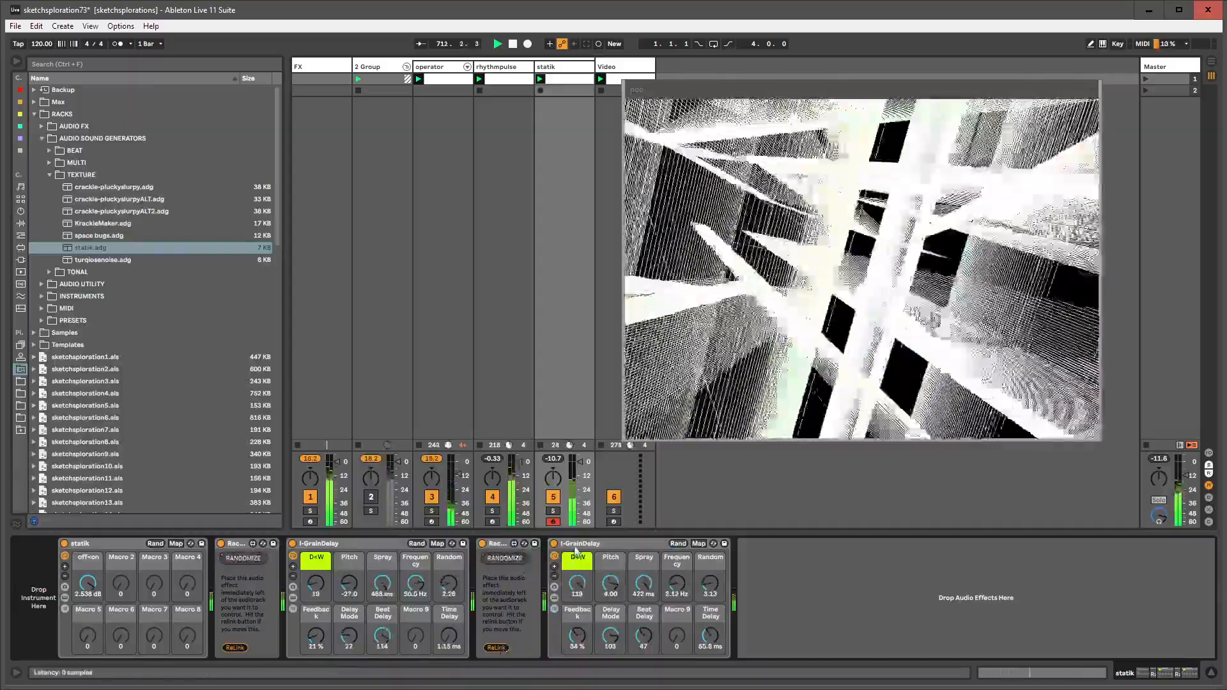
pyautogui.click(566, 550)
pyautogui.click(503, 549)
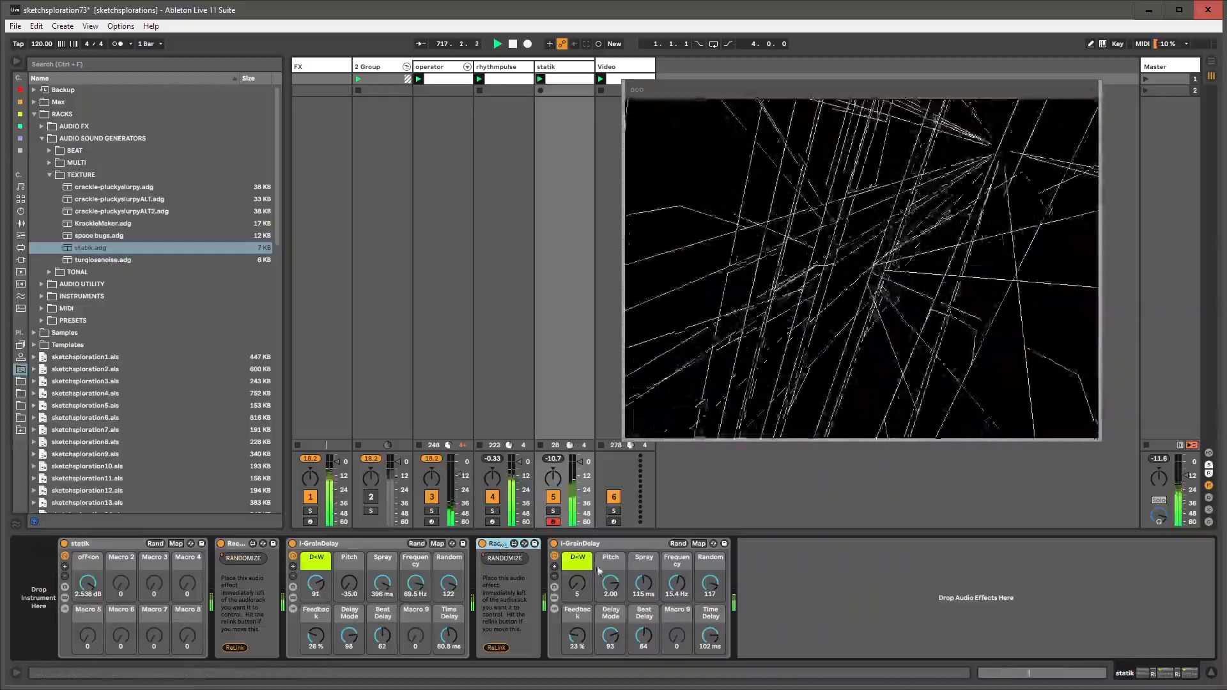
pyautogui.click(582, 542)
pyautogui.click(374, 545)
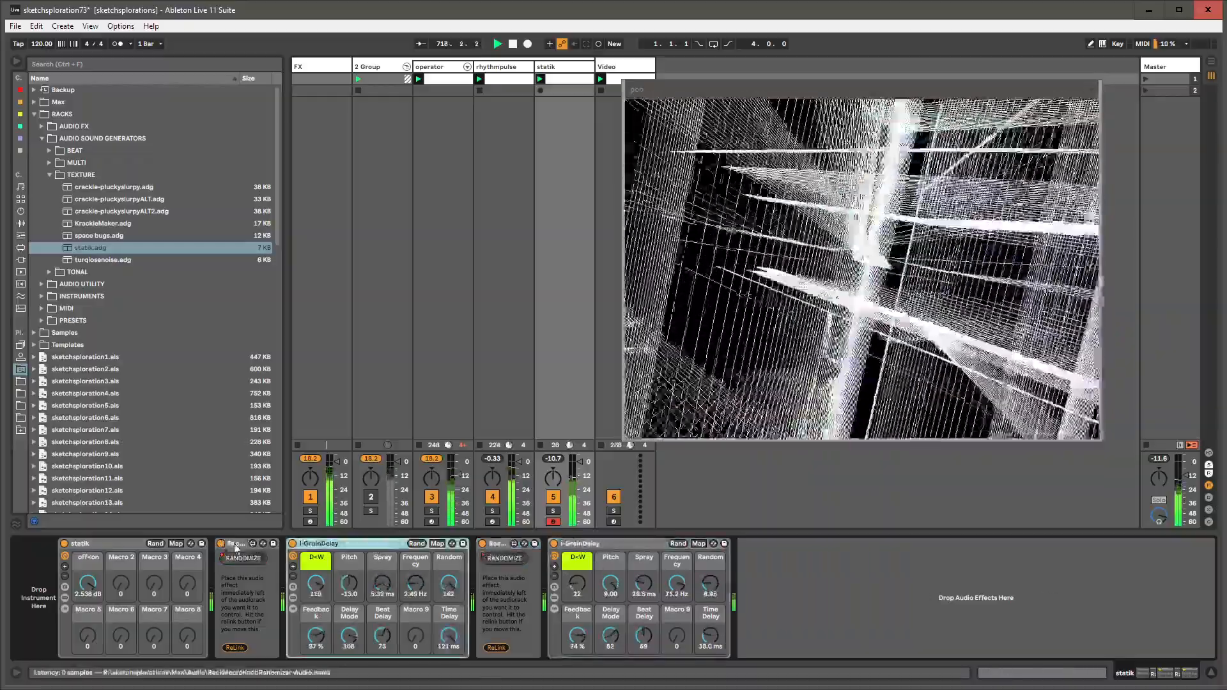
pyautogui.click(233, 544)
pyautogui.click(366, 544)
pyautogui.click(497, 544)
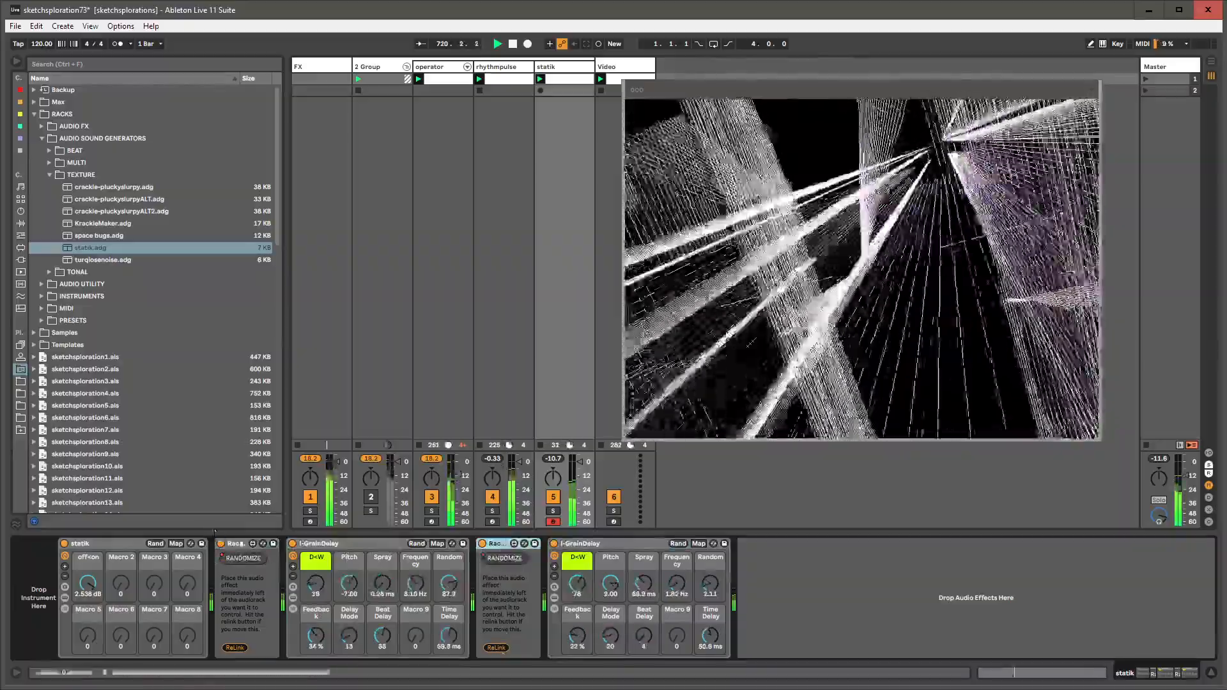
# - Delete the empty second scene, and reshape the video output window into a smaller widescreen rectangle clear of the tracks
pyautogui.click(575, 68)
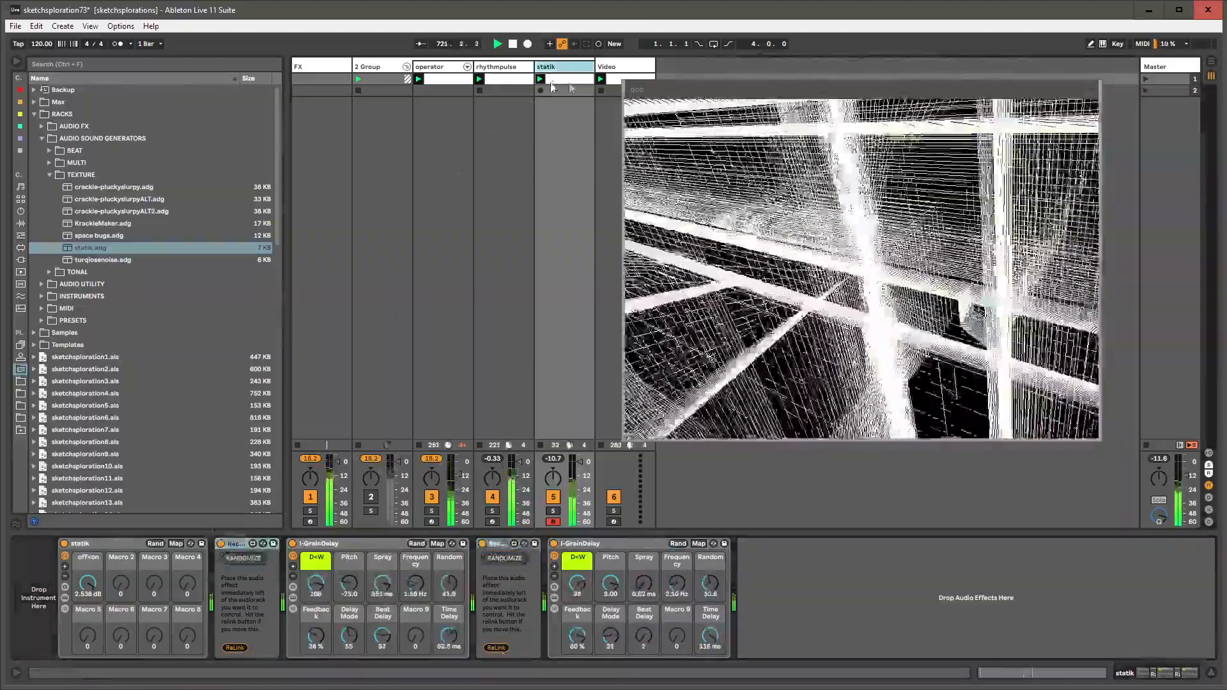
pyautogui.click(1086, 79)
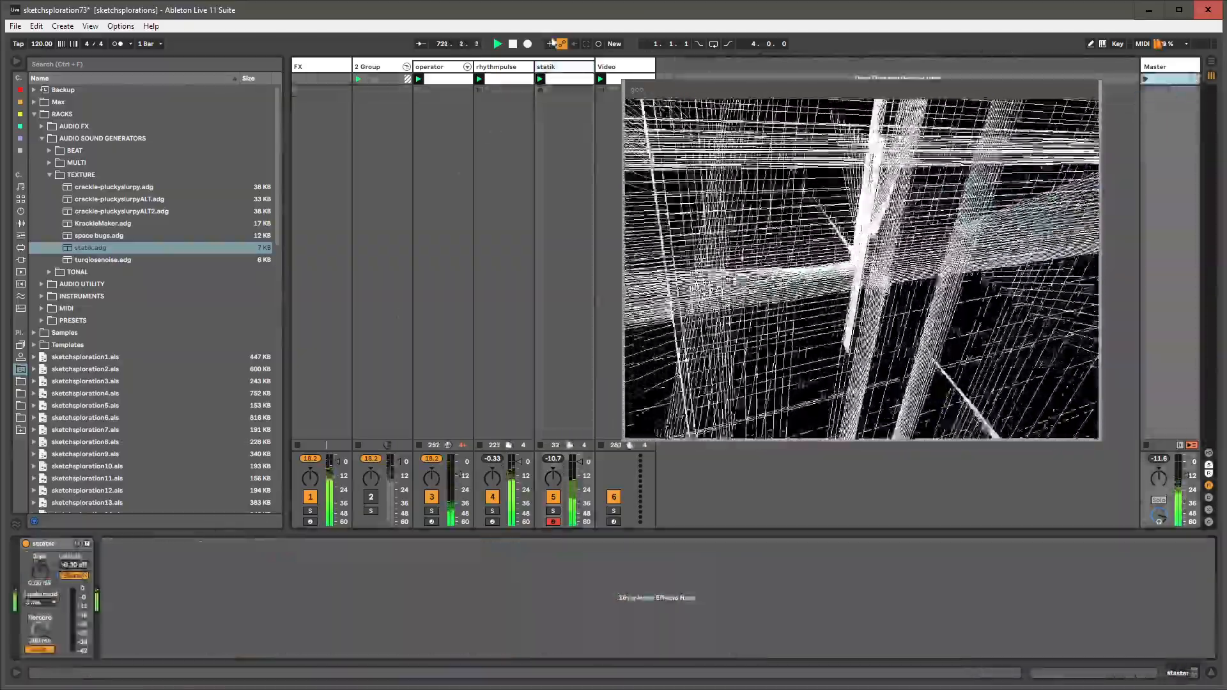
pyautogui.moveTo(624, 83); pyautogui.dragTo(680, 136)
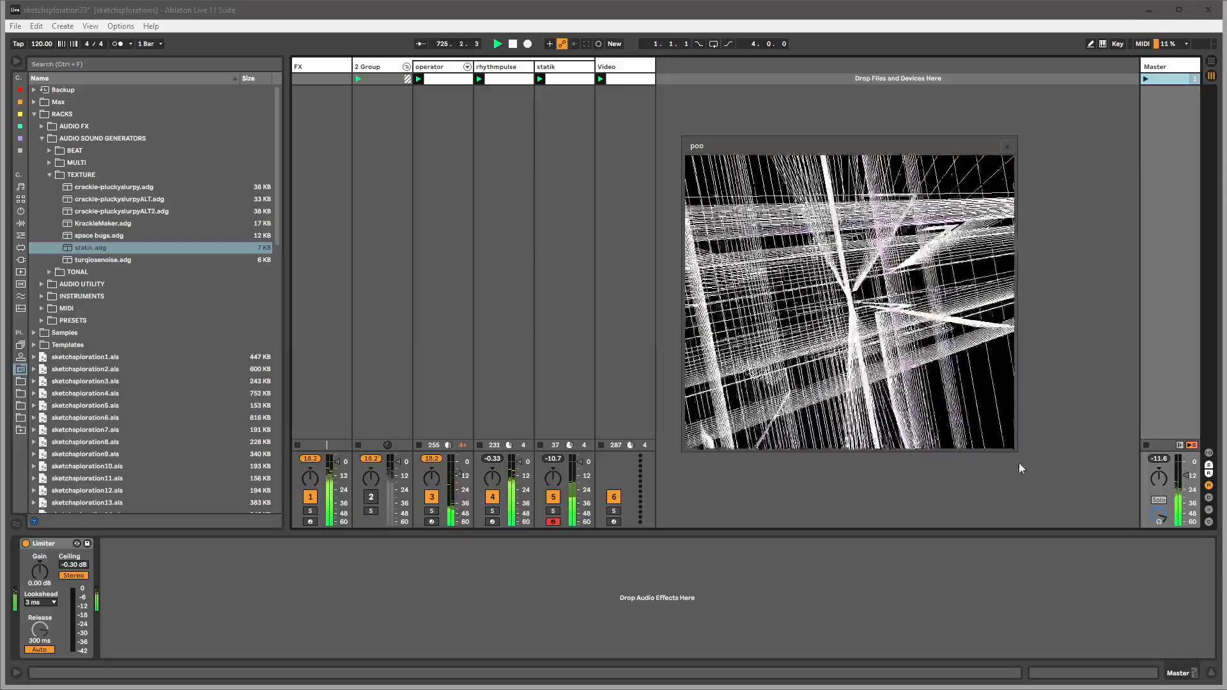
pyautogui.moveTo(1017, 451); pyautogui.dragTo(1107, 381)
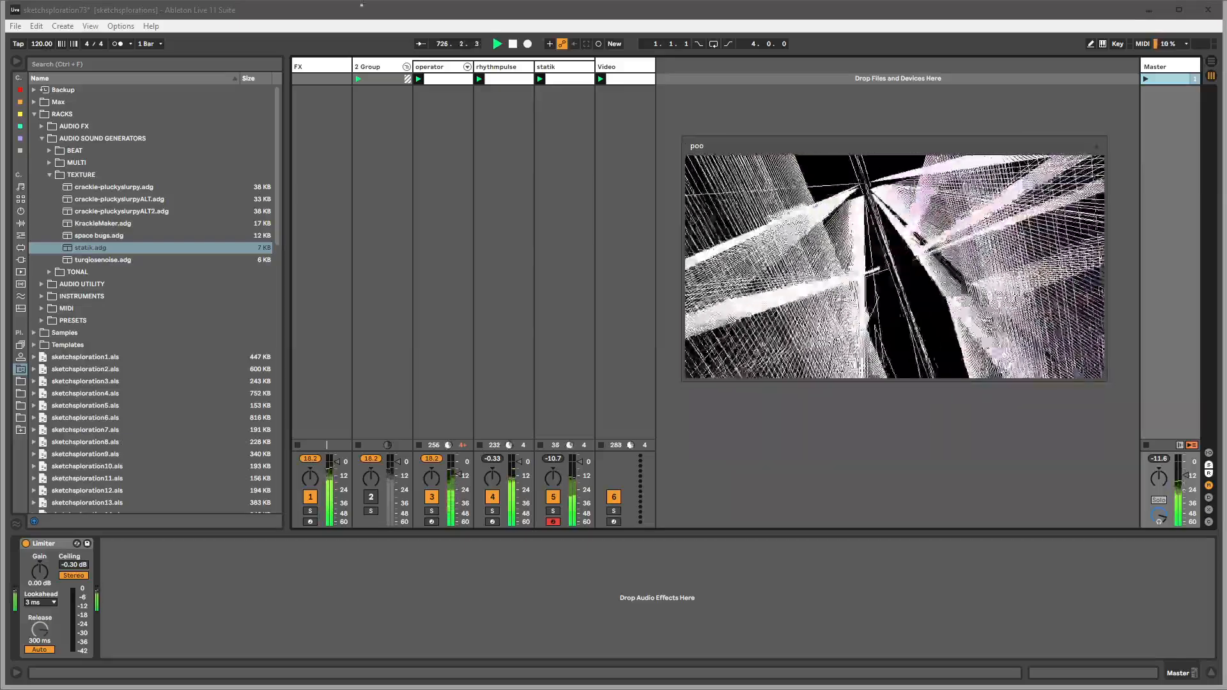
# - Raise GeoSynth's z offset to 6.14 on the Video track
pyautogui.click(625, 66)
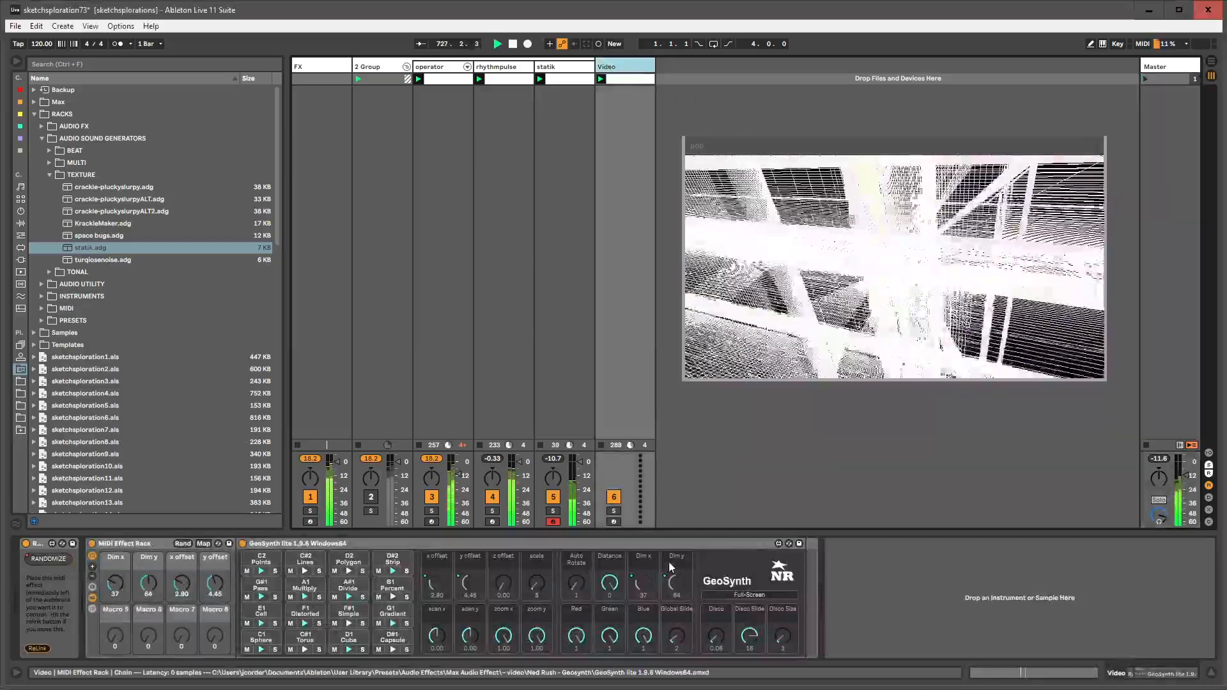
pyautogui.moveTo(581, 586)
pyautogui.mouseDown()
pyautogui.moveTo(580, 572)
pyautogui.moveTo(580, 589)
pyautogui.mouseUp()
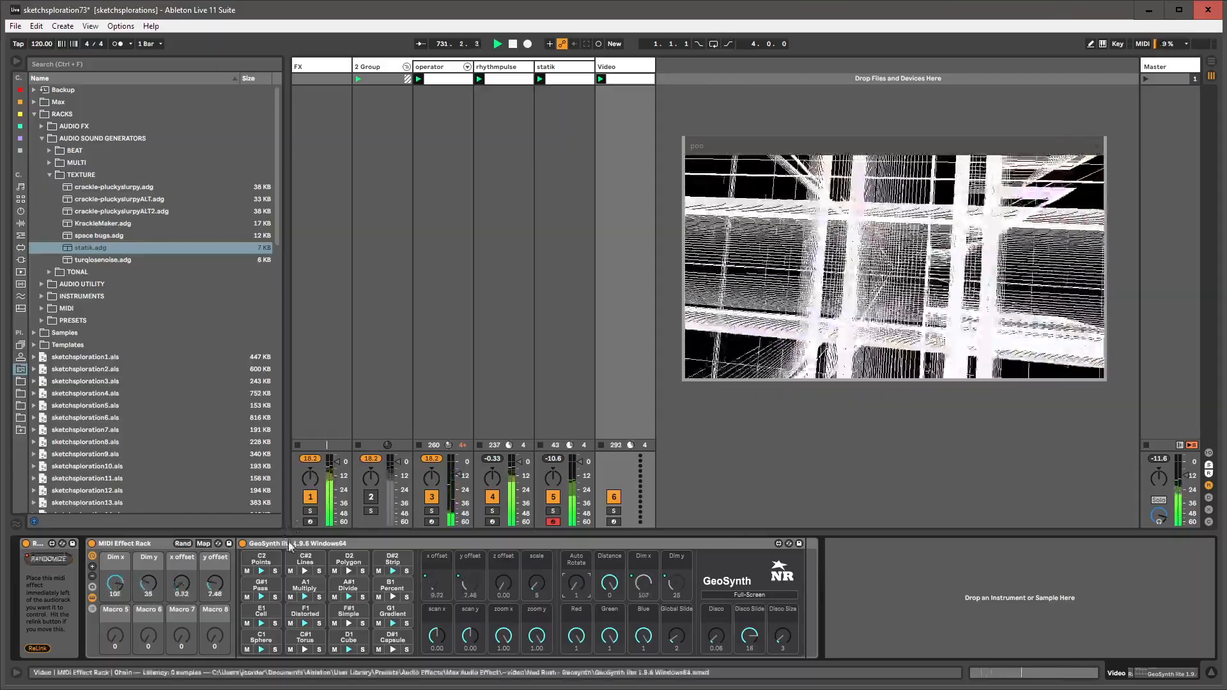
pyautogui.click(320, 544)
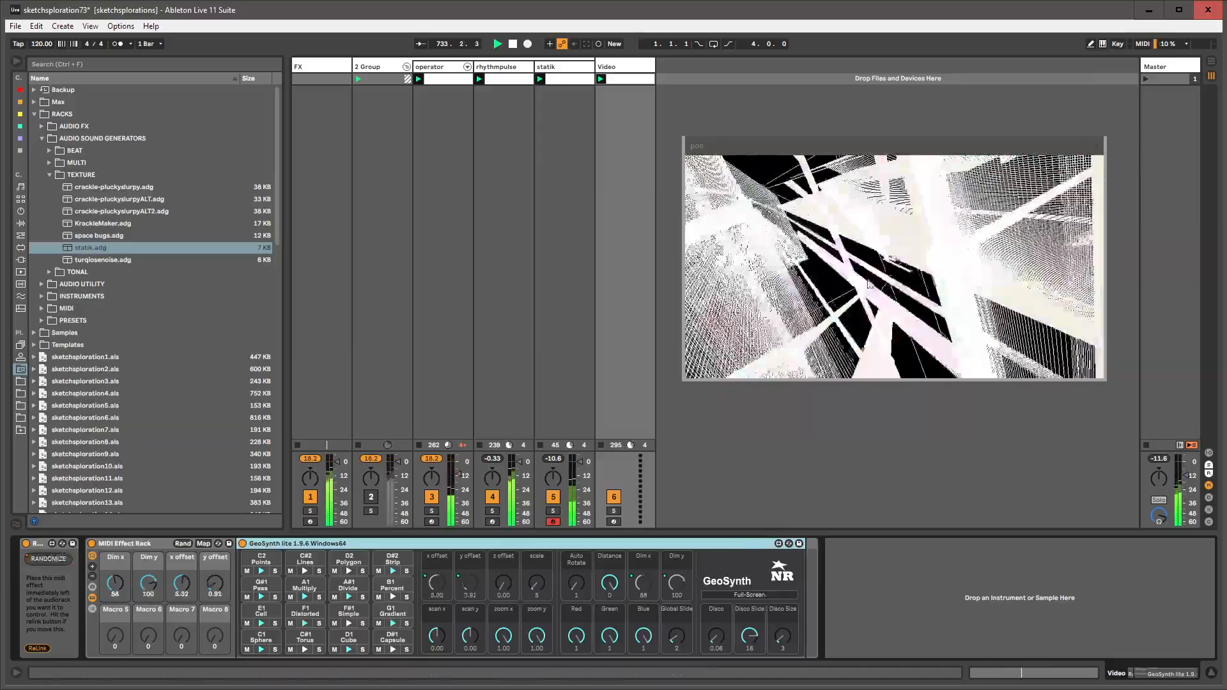
pyautogui.moveTo(504, 595); pyautogui.dragTo(505, 585)
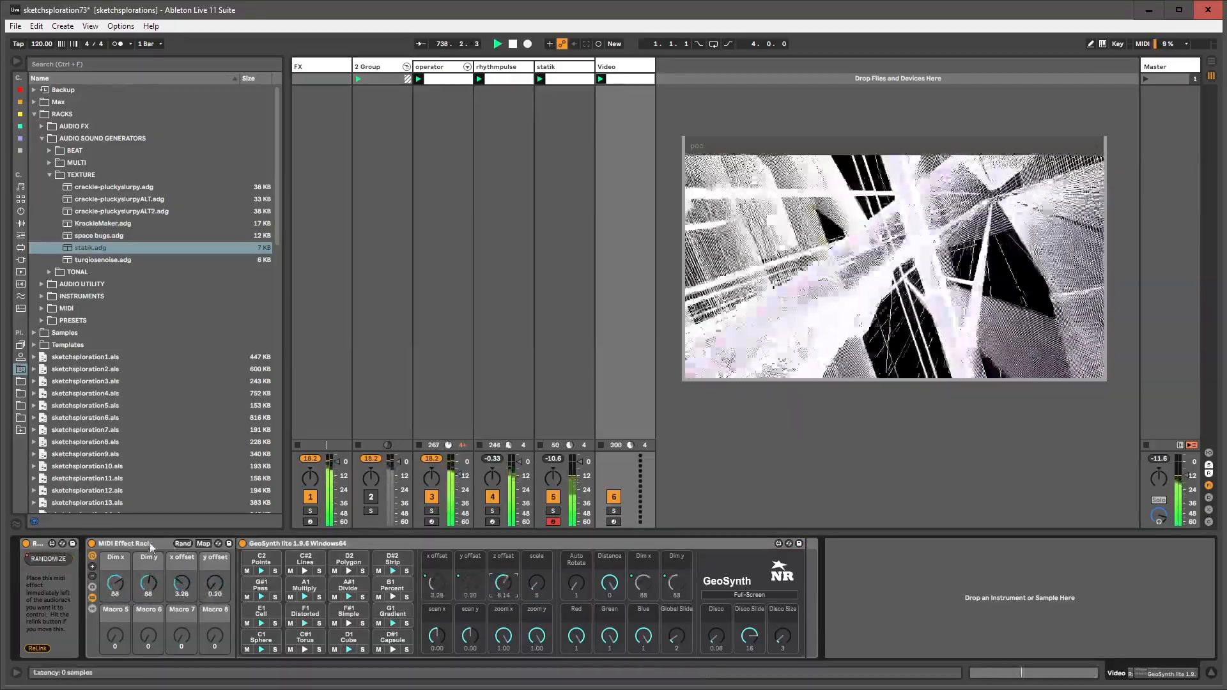
# - Map GeoSynth's z offset to Macro 5 and its scale to Macro 6 of the MIDI effect rack
pyautogui.click(204, 543)
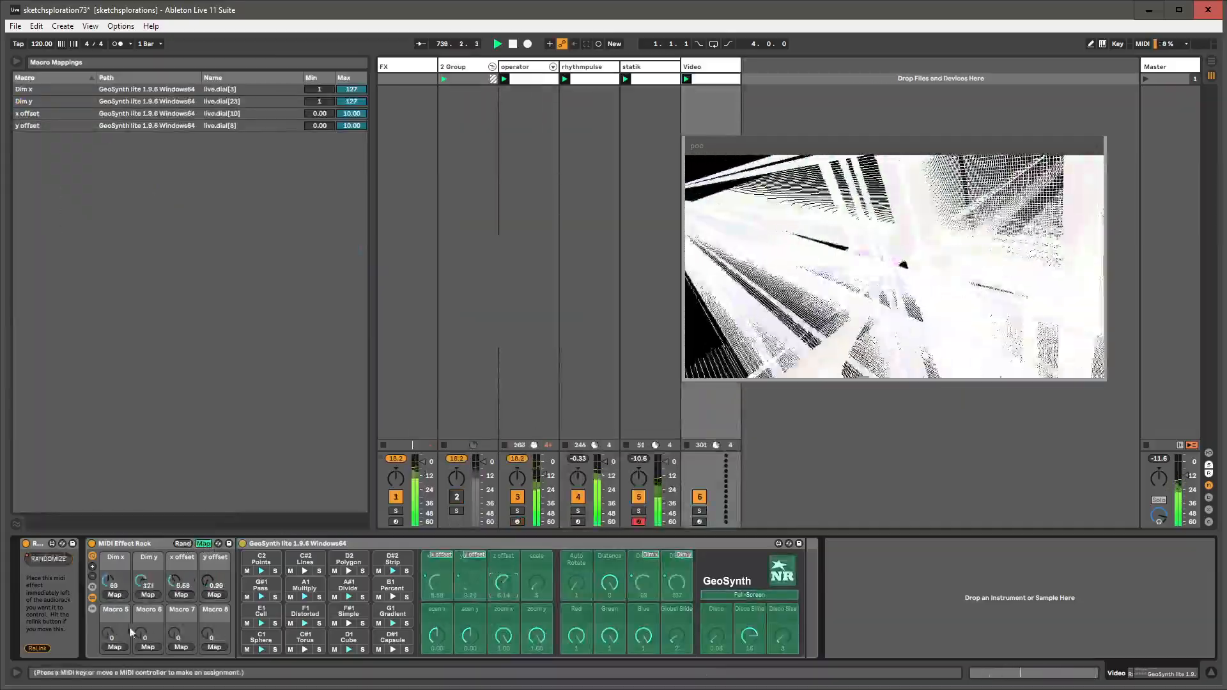
pyautogui.click(116, 647)
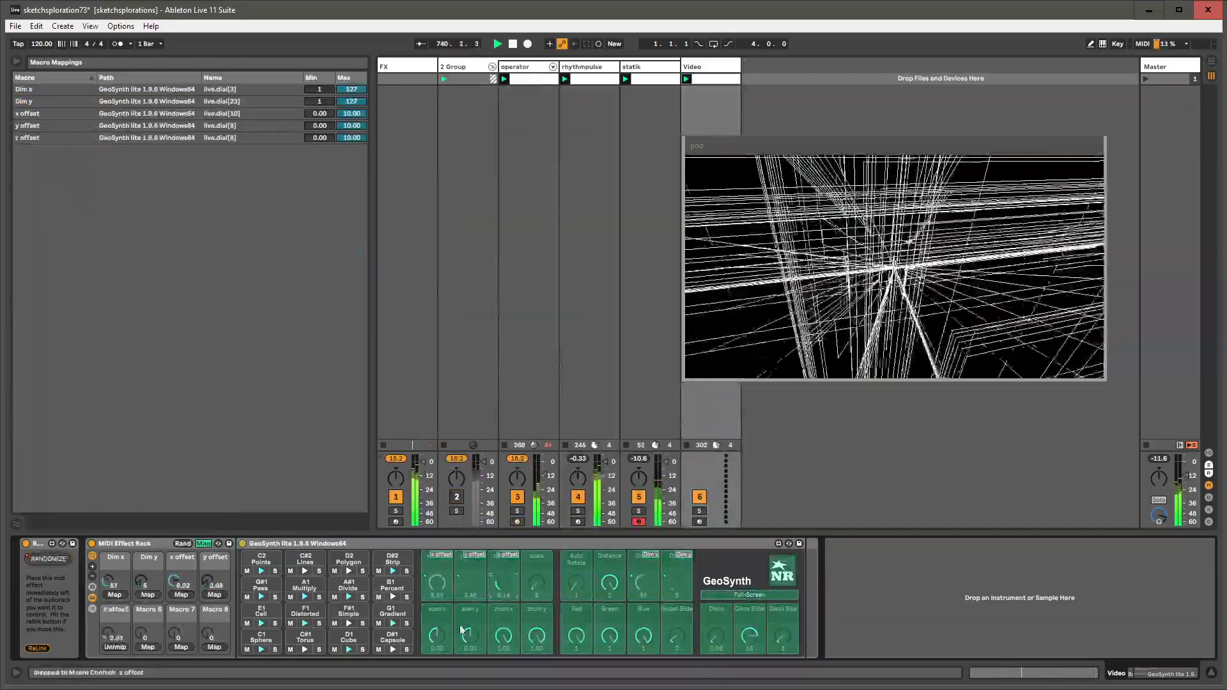
pyautogui.click(546, 597)
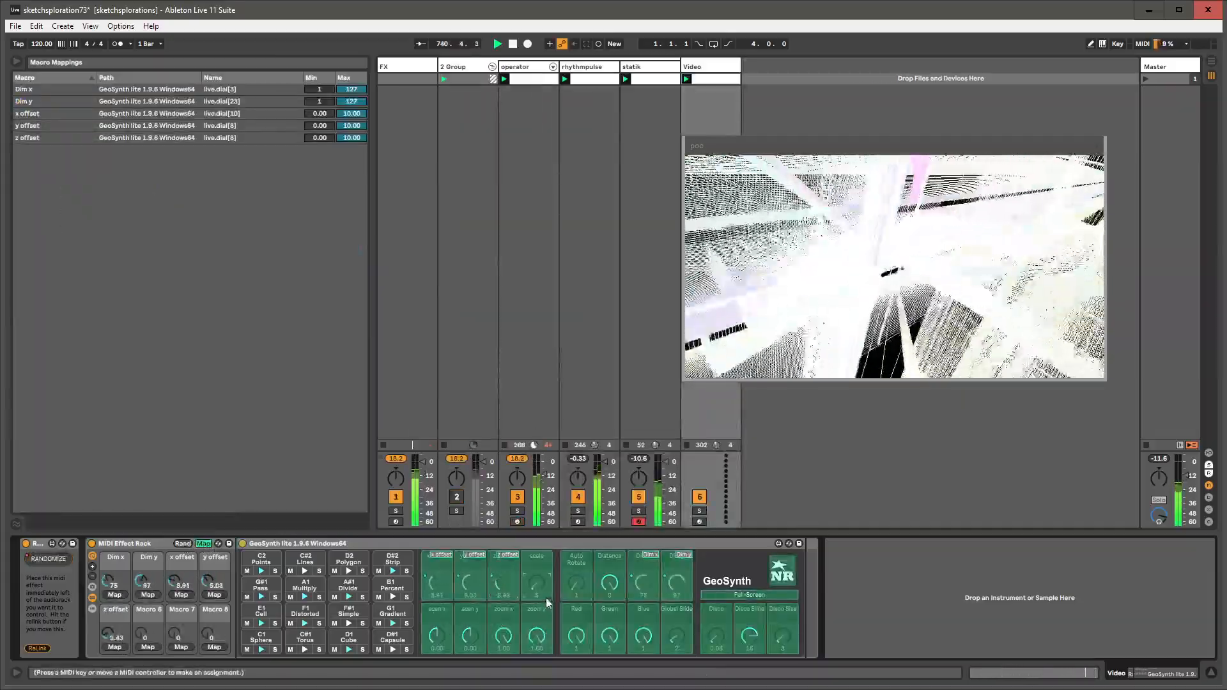
pyautogui.click(146, 647)
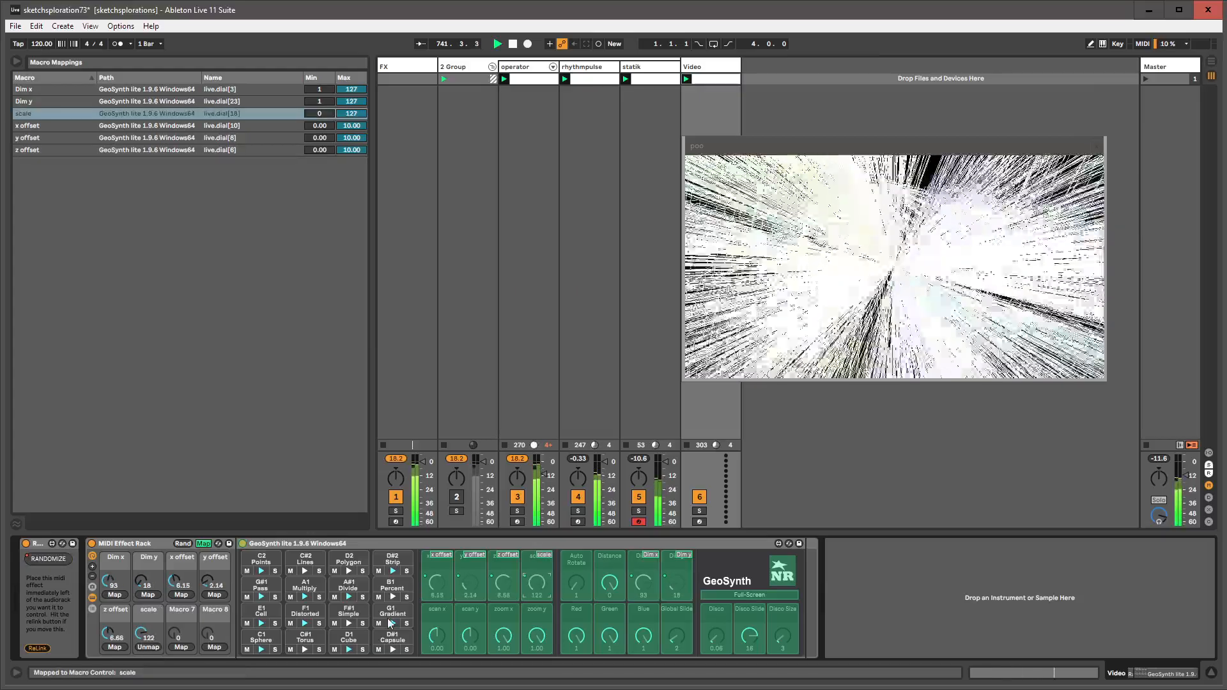
# - Map GeoSynth's scan x to Macro 7 and its scan y to Macro 8 of the MIDI effect rack
pyautogui.click(171, 647)
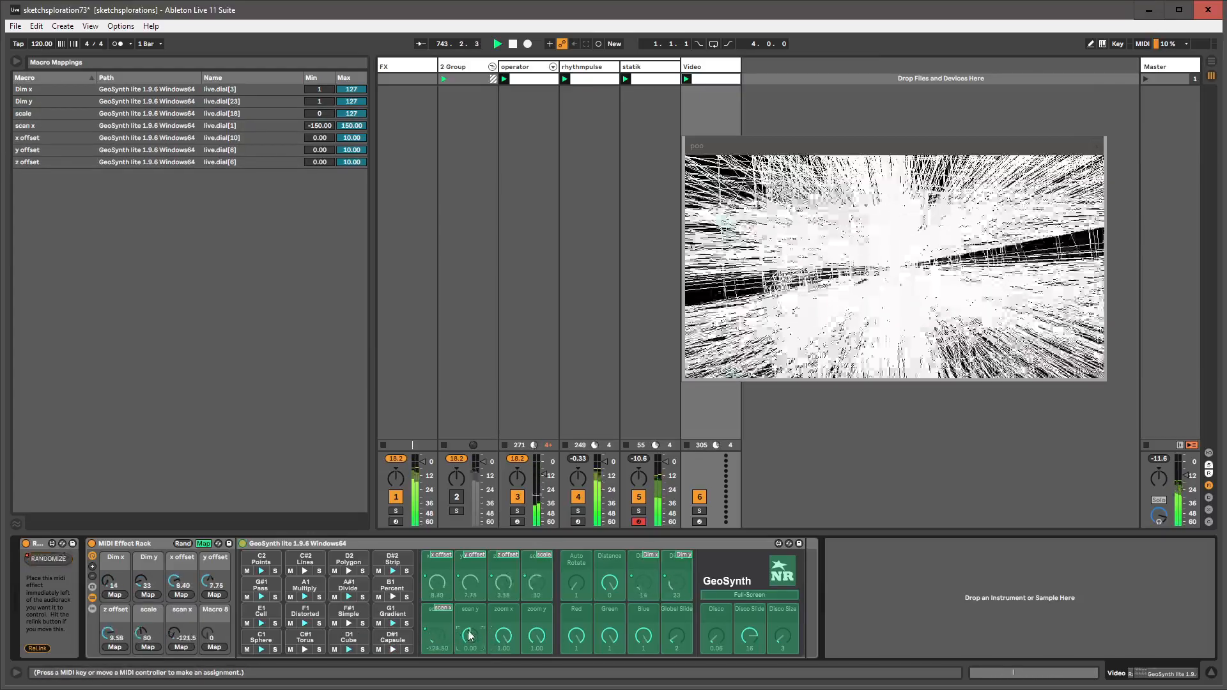
pyautogui.click(214, 647)
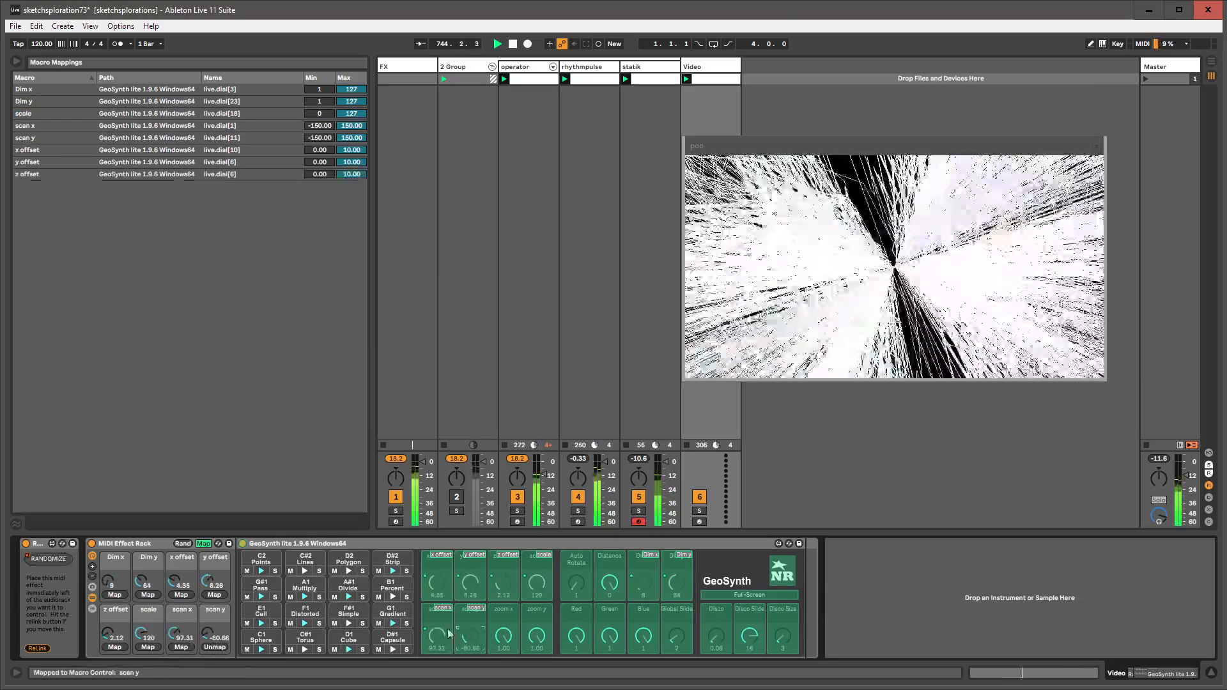
pyautogui.click(505, 636)
pyautogui.click(48, 558)
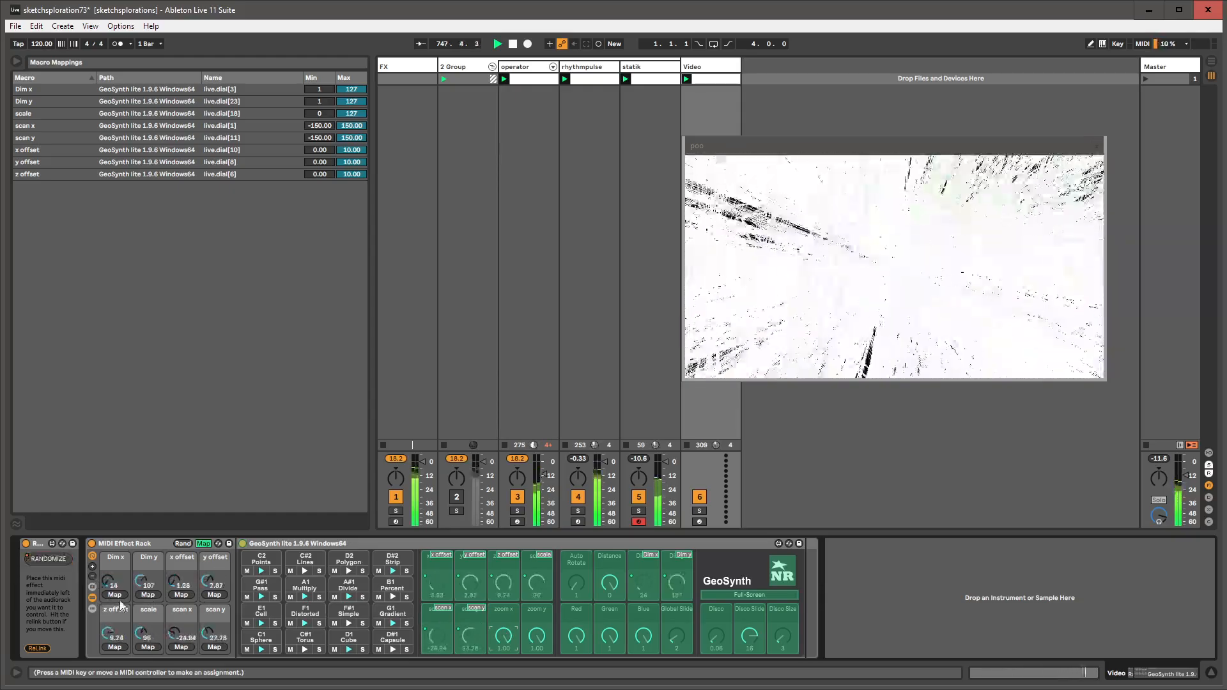
# - Add two more macros to the MIDI effect rack, map GeoSynth's zoom x to Macro 9 and zoom y to Macro 10, and exit mapping
pyautogui.click(92, 566)
pyautogui.click(536, 634)
pyautogui.click(214, 647)
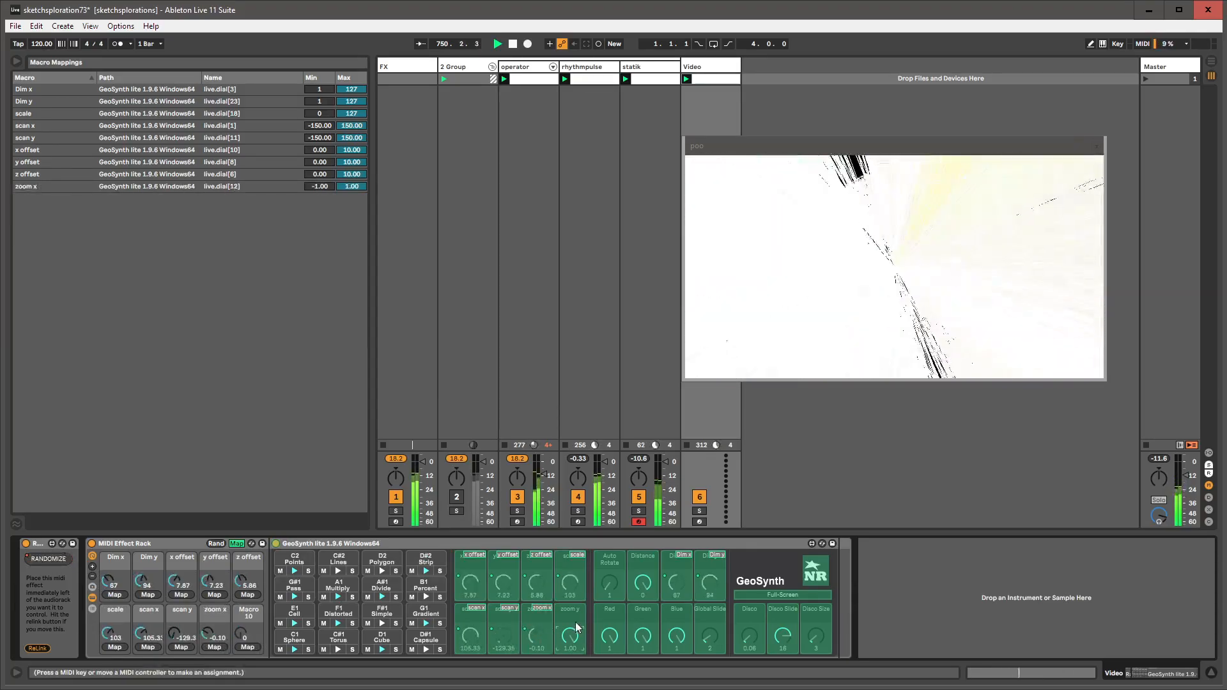
pyautogui.click(255, 647)
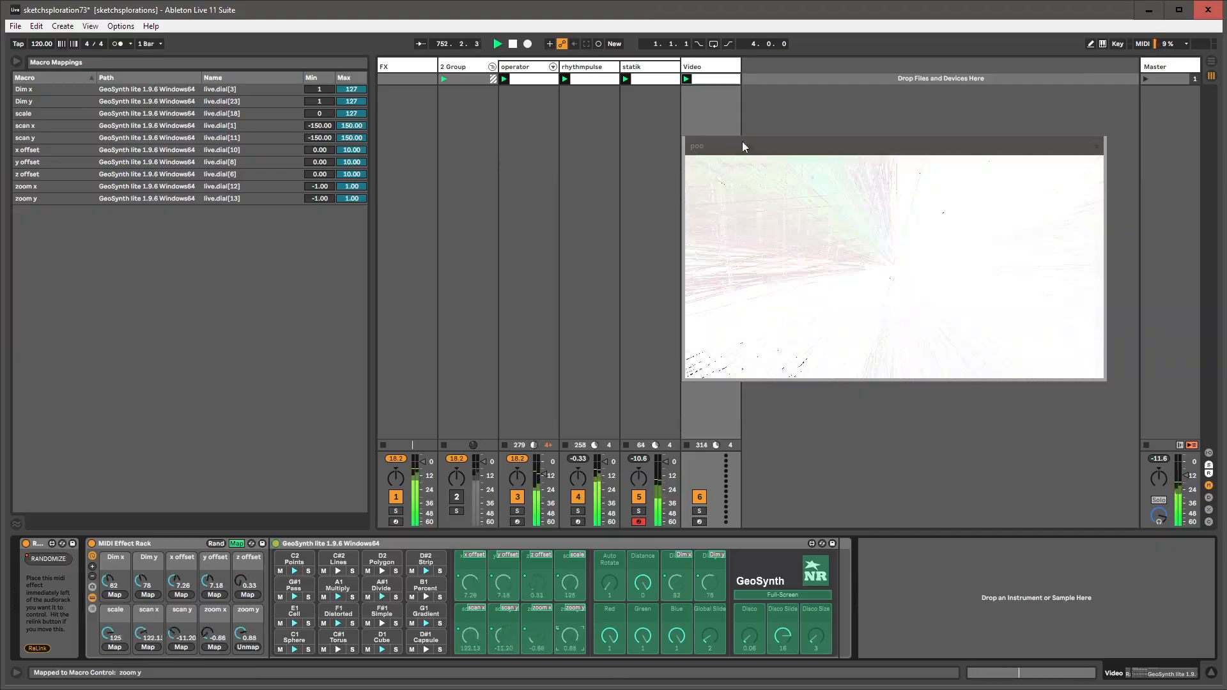
pyautogui.moveTo(682, 136); pyautogui.dragTo(743, 137)
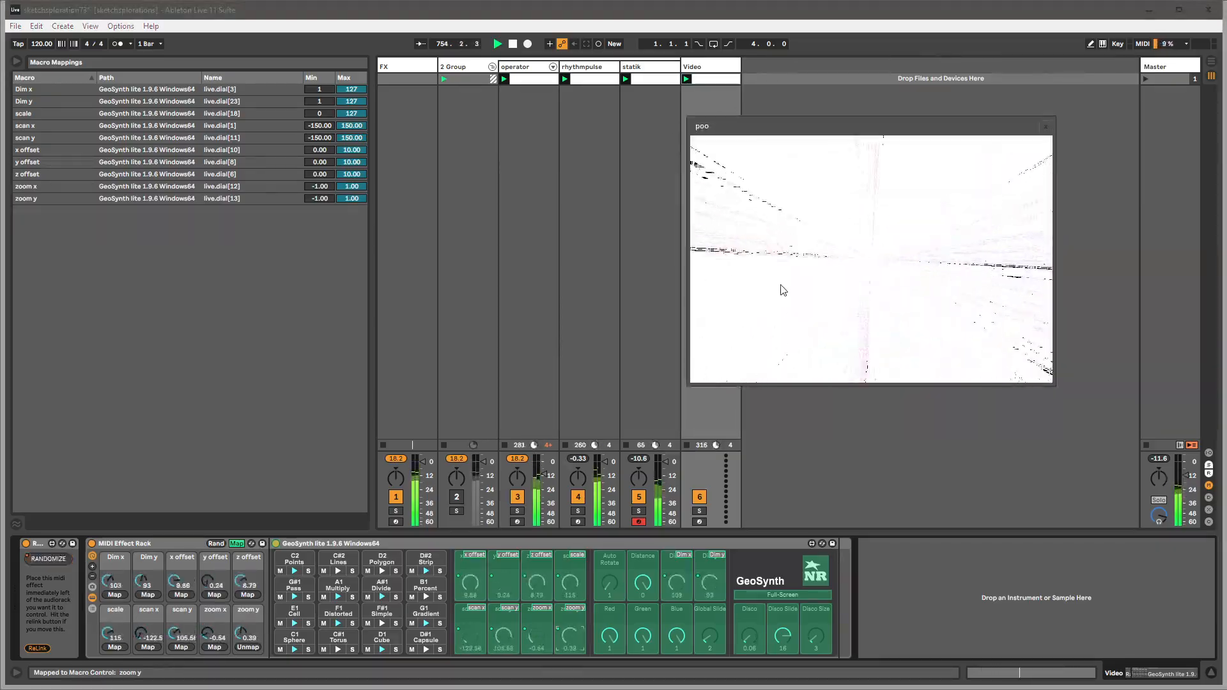
pyautogui.click(236, 544)
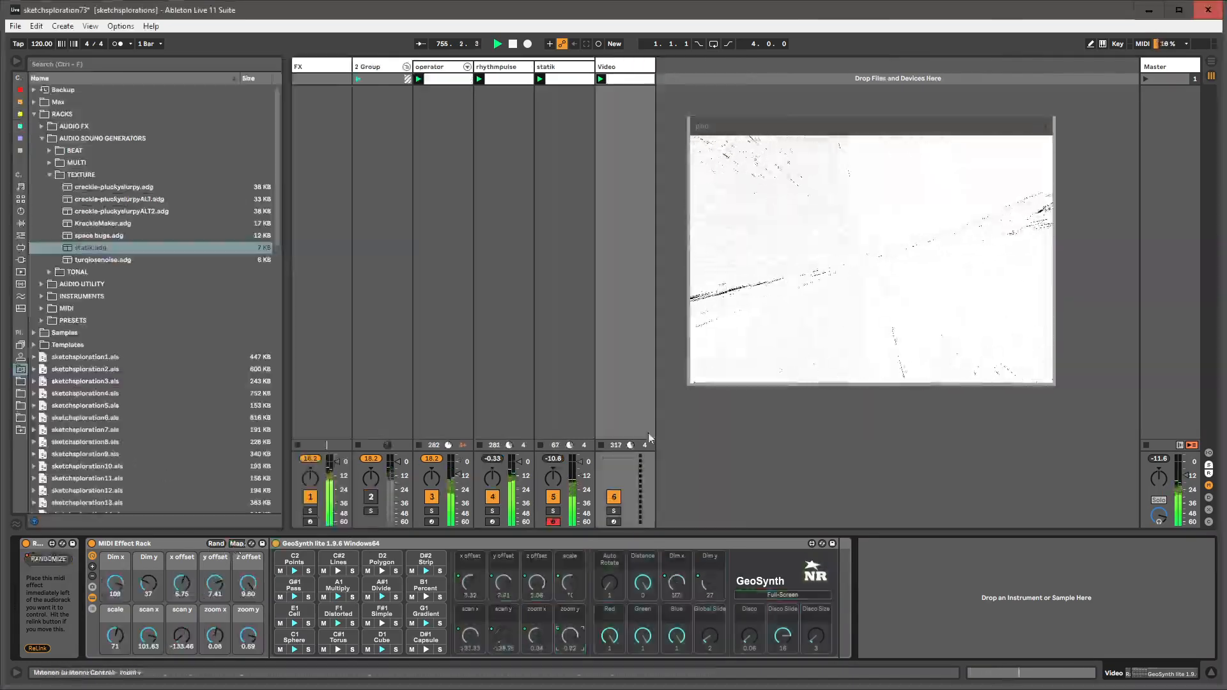
# - Enlarge the video output window in the empty area beside the Video track, and set GeoSynth's Disco to 0.11
pyautogui.click(879, 385)
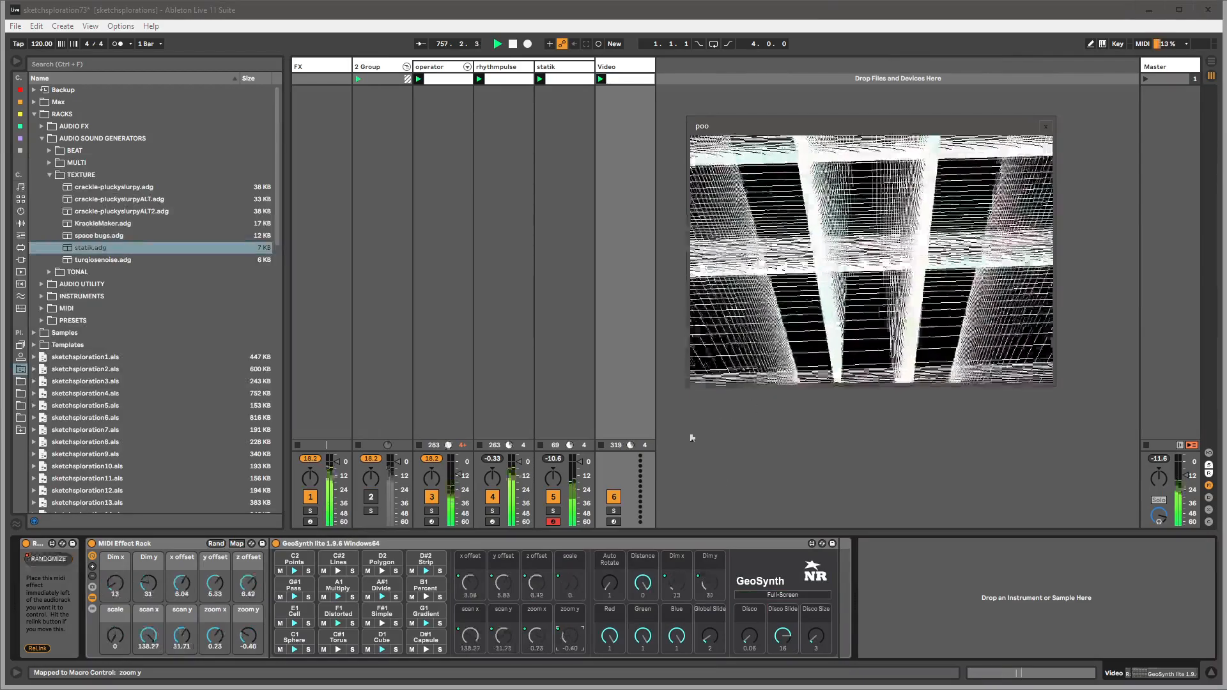
pyautogui.moveTo(684, 389); pyautogui.dragTo(674, 388)
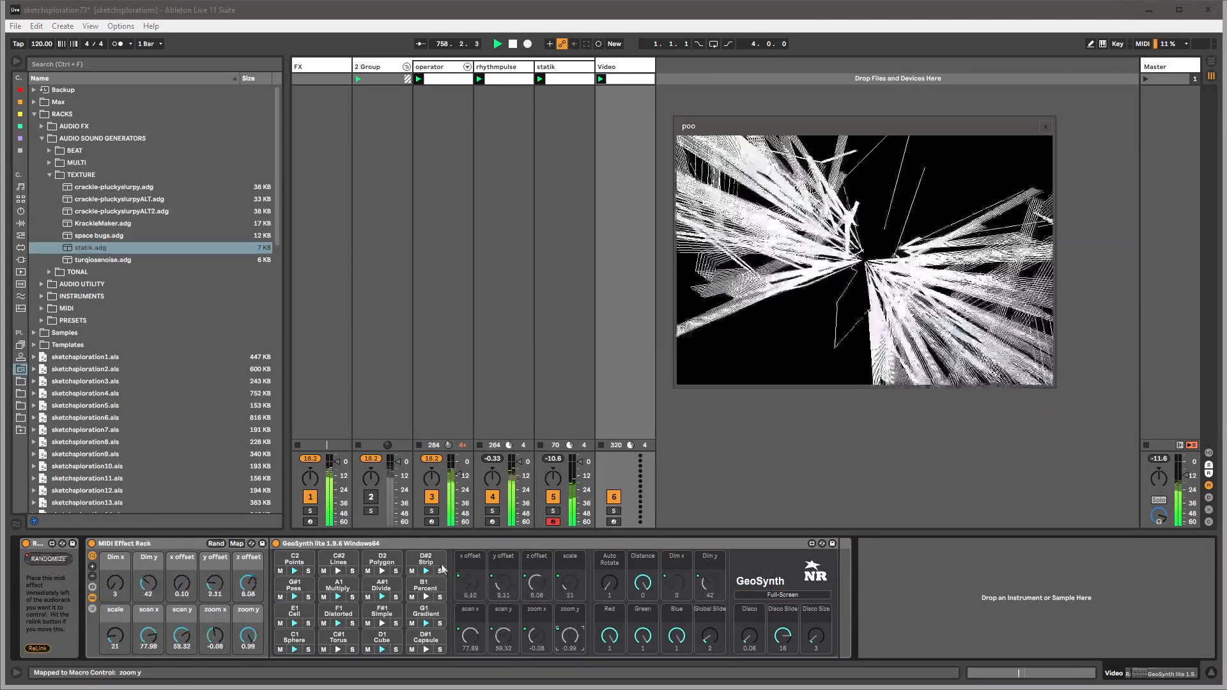
pyautogui.moveTo(748, 636); pyautogui.dragTo(748, 631)
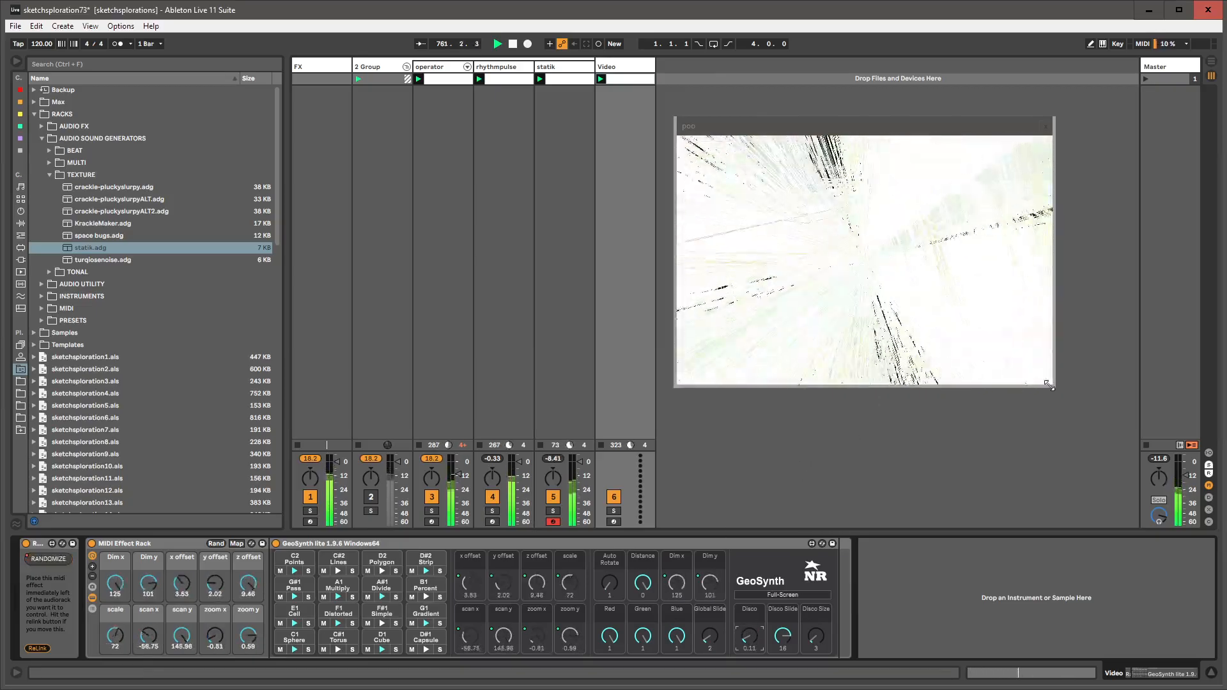
pyautogui.moveTo(1055, 387); pyautogui.dragTo(1123, 403)
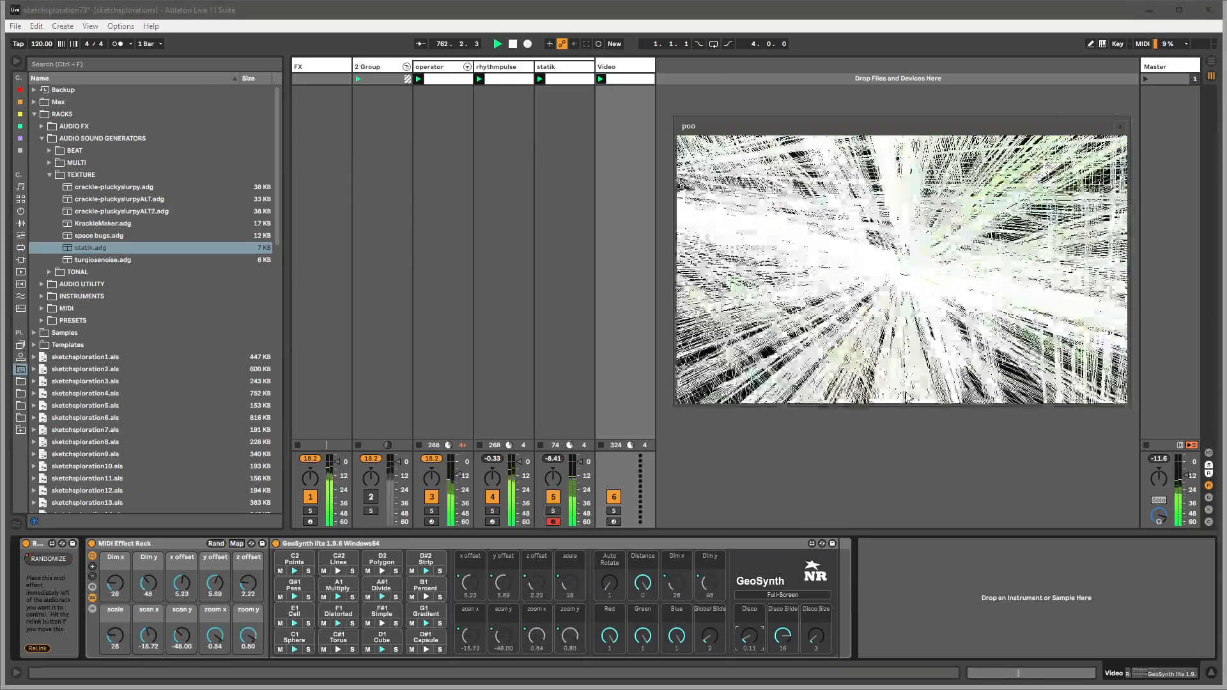
pyautogui.moveTo(902, 406); pyautogui.dragTo(902, 427)
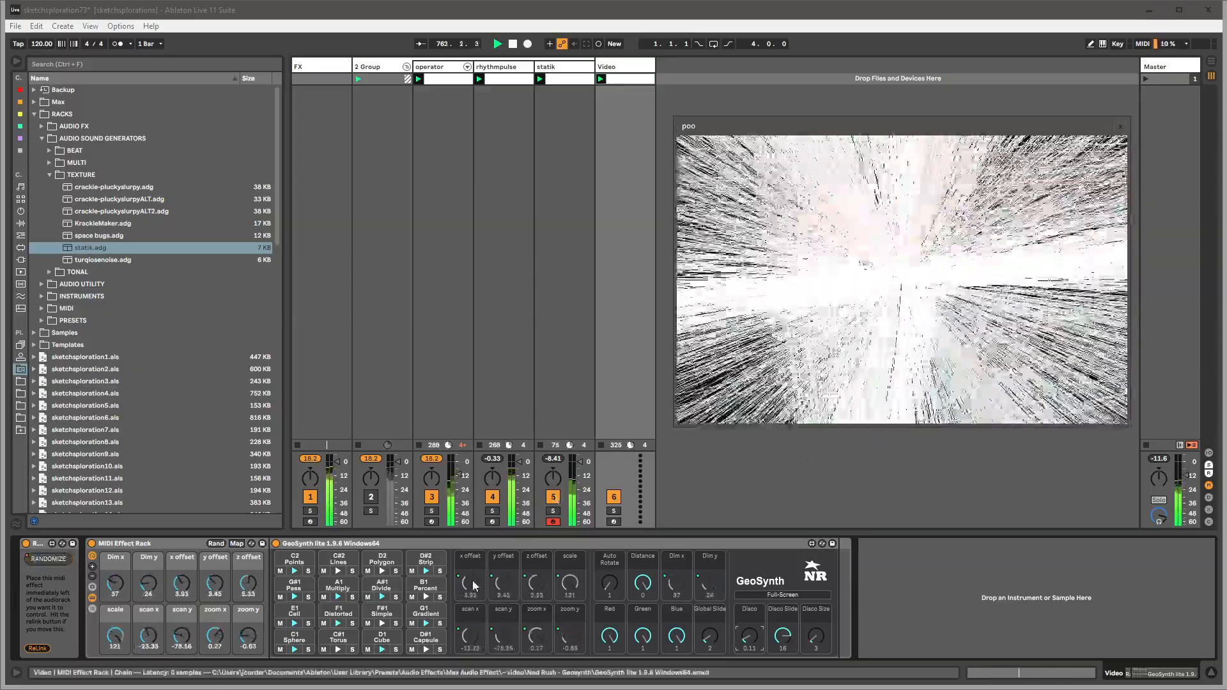
# - Toggle the play state of GeoSynth's Capsule and Torus shapes
pyautogui.click(446, 544)
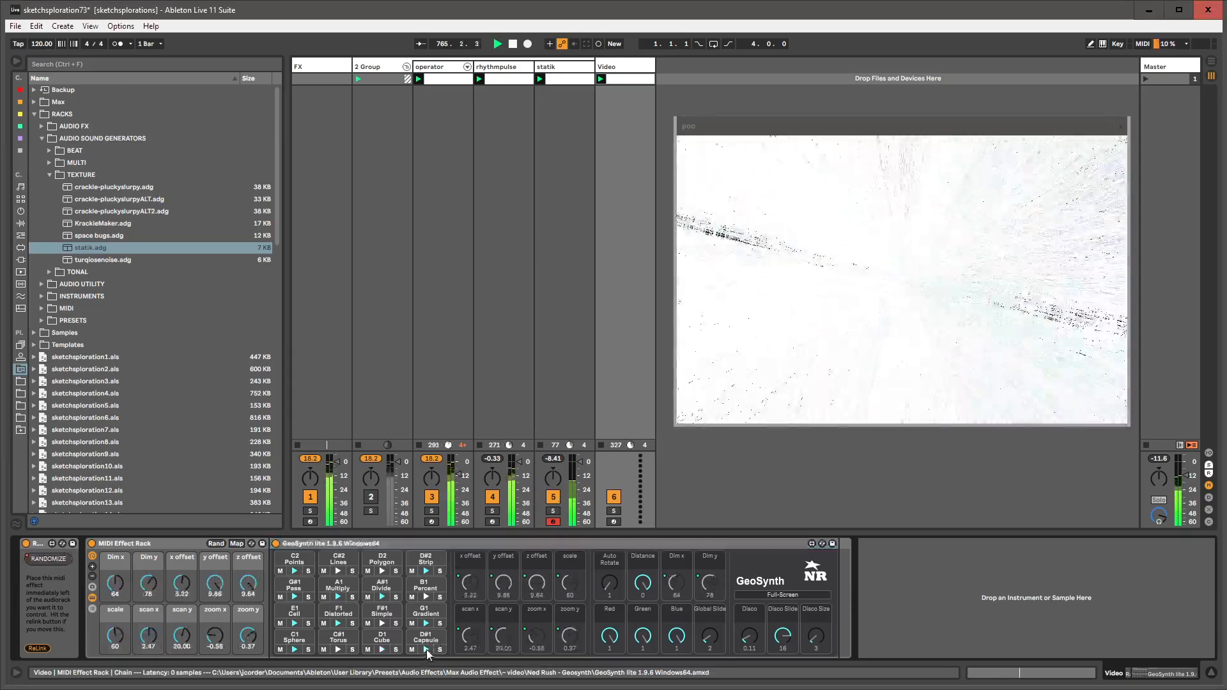
pyautogui.click(427, 650)
pyautogui.click(337, 649)
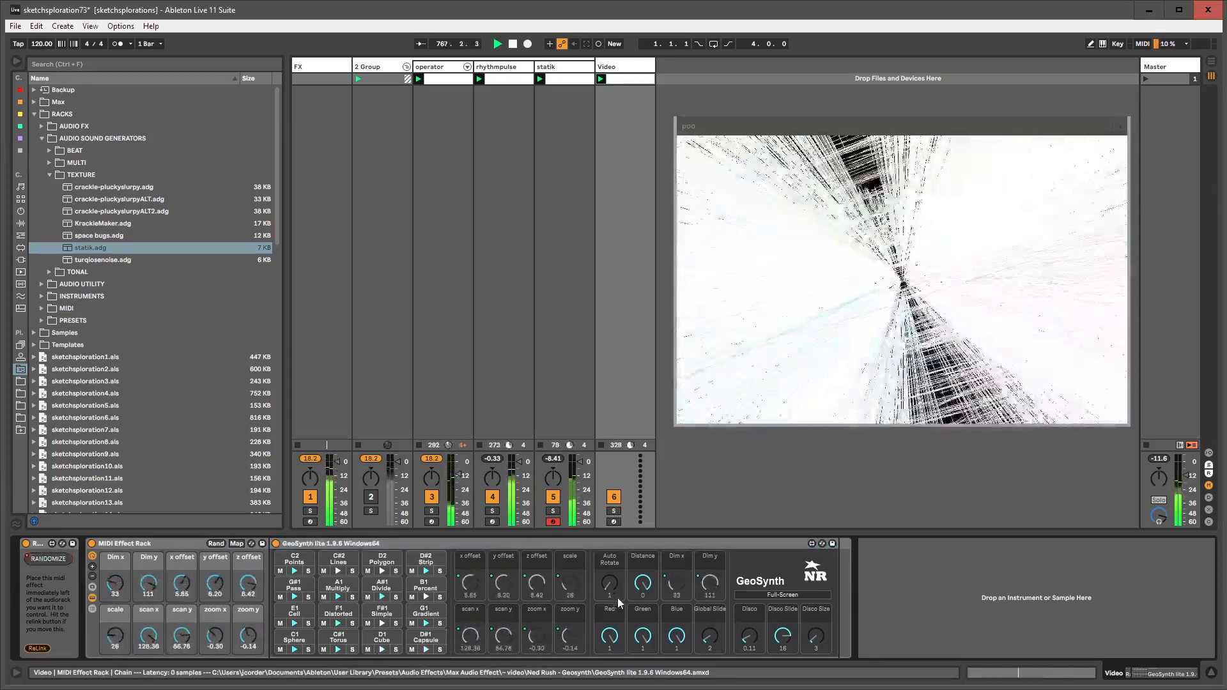
# - Set GeoSynth's Distance to -10 and its Global Slide to 1
pyautogui.moveTo(643, 584); pyautogui.dragTo(643, 658)
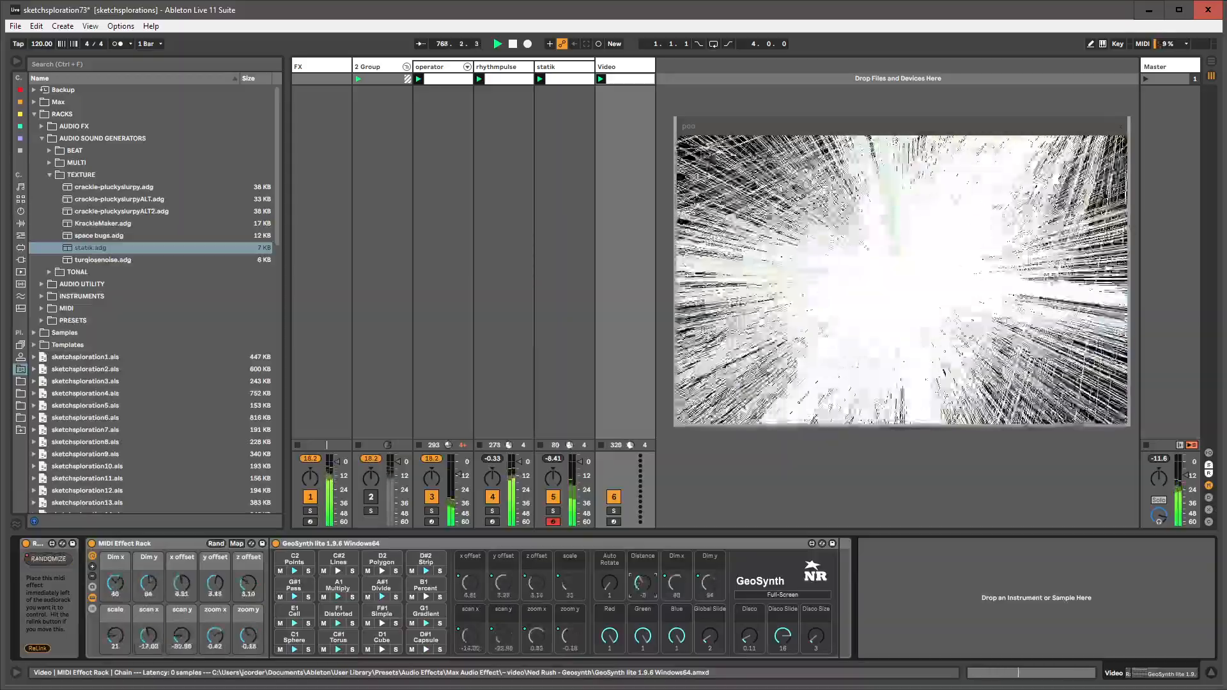
pyautogui.moveTo(723, 636)
pyautogui.mouseDown()
pyautogui.moveTo(723, 604)
pyautogui.moveTo(723, 633)
pyautogui.mouseUp()
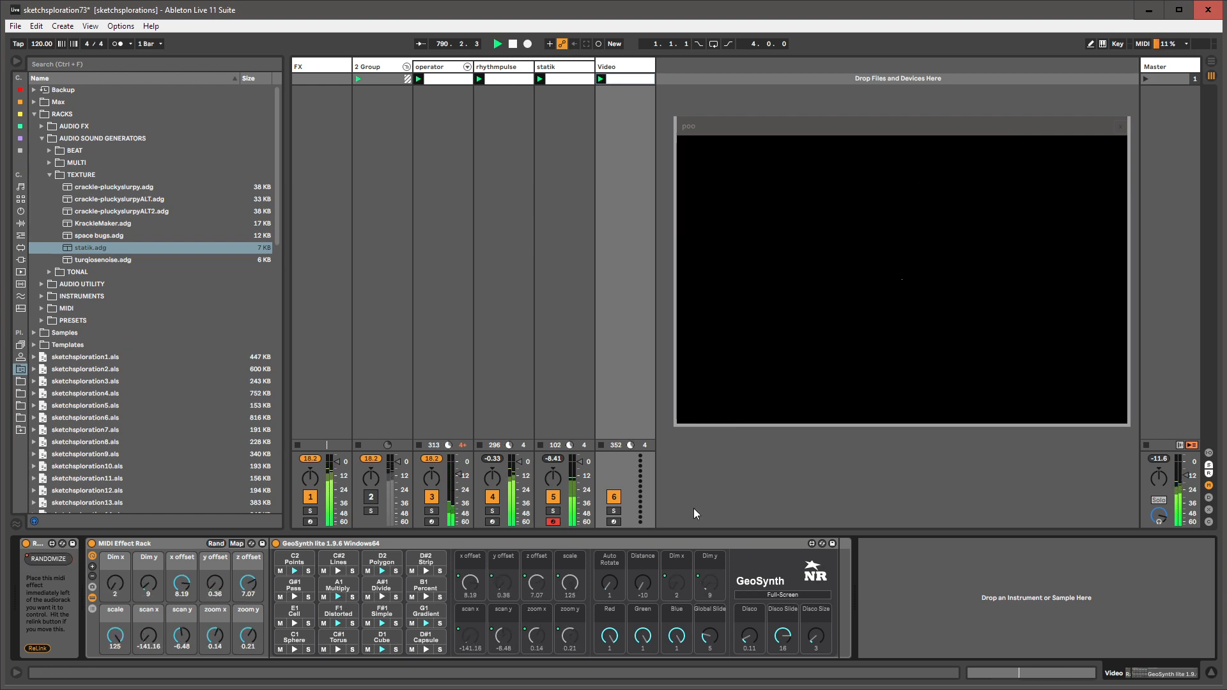
pyautogui.click(609, 548)
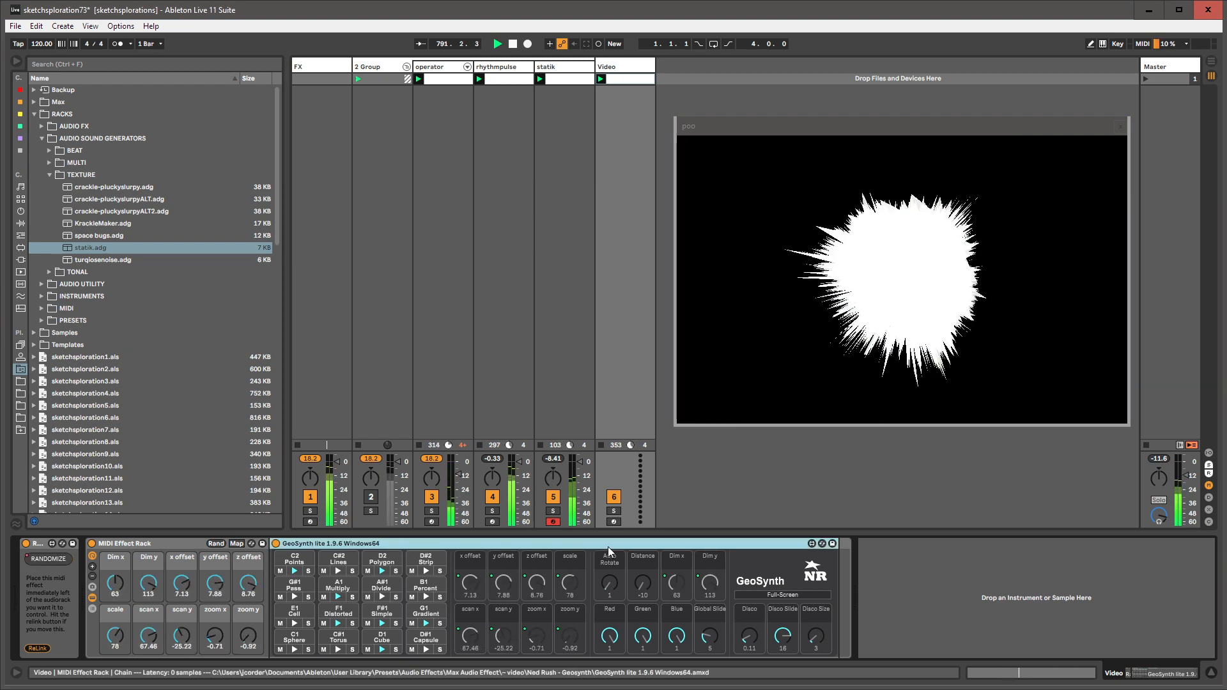
pyautogui.click(643, 635)
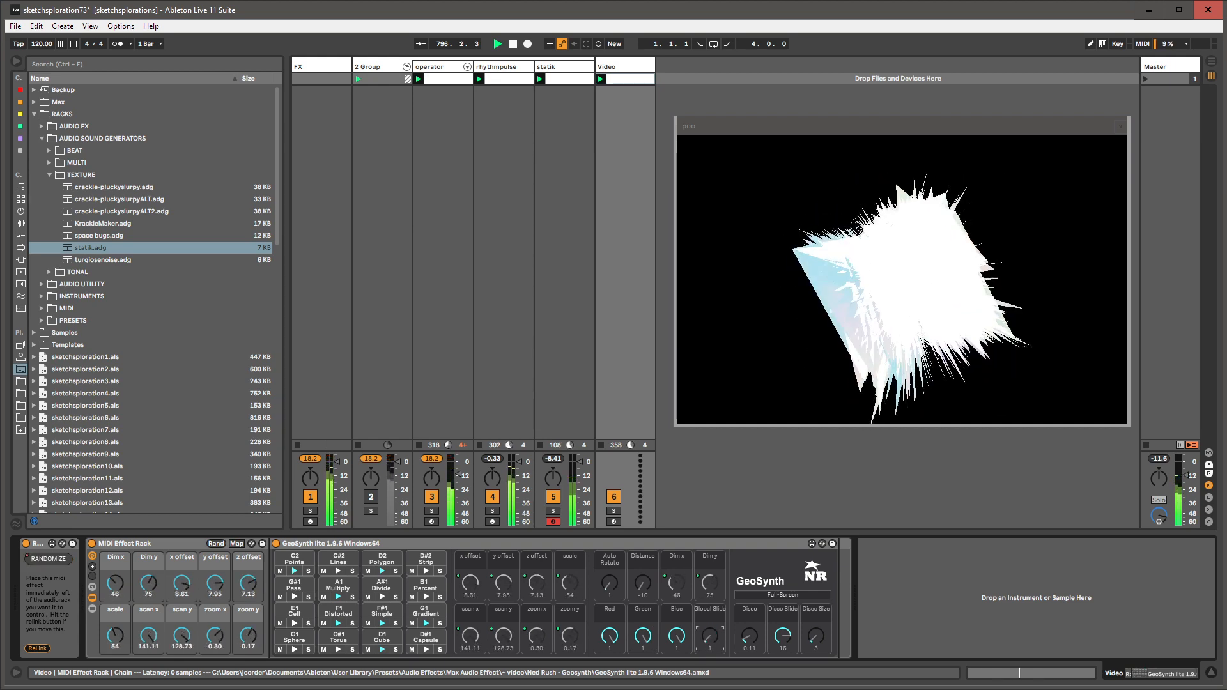
# - Set GeoSynth's Disco to about 0.96, Disco Slide to 2 and Disco Size to 34, with Red at 1 and Green and Blue at 0
pyautogui.click(746, 644)
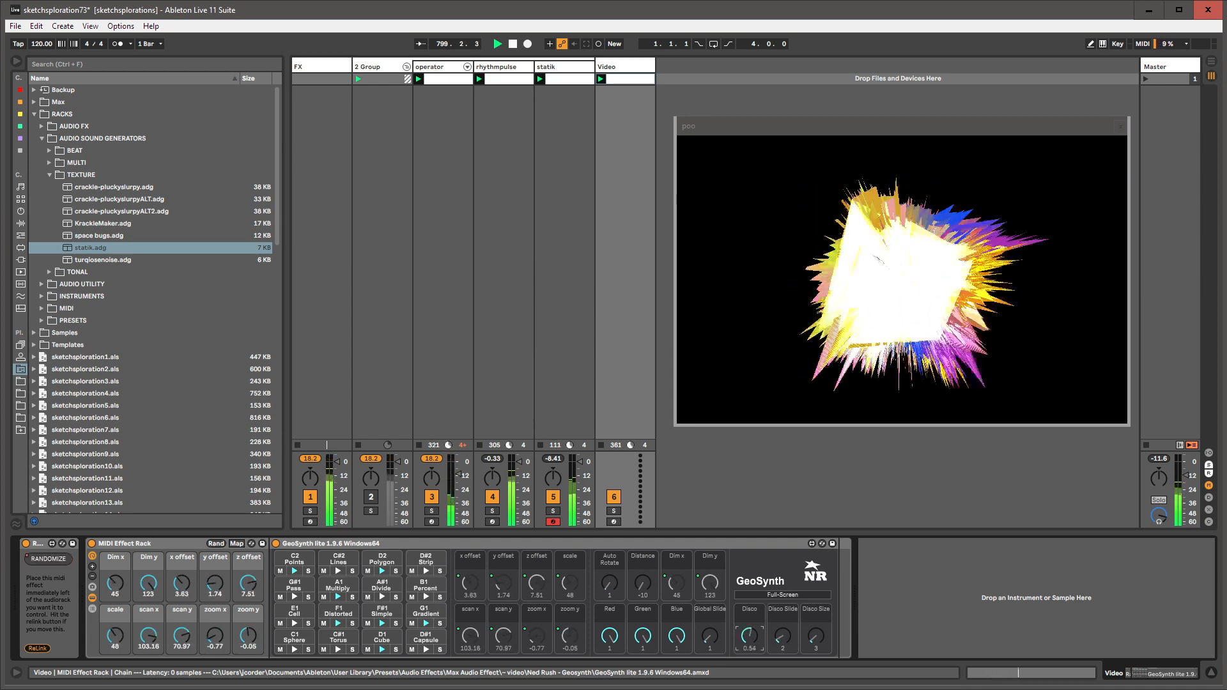
pyautogui.moveTo(749, 636); pyautogui.dragTo(749, 622)
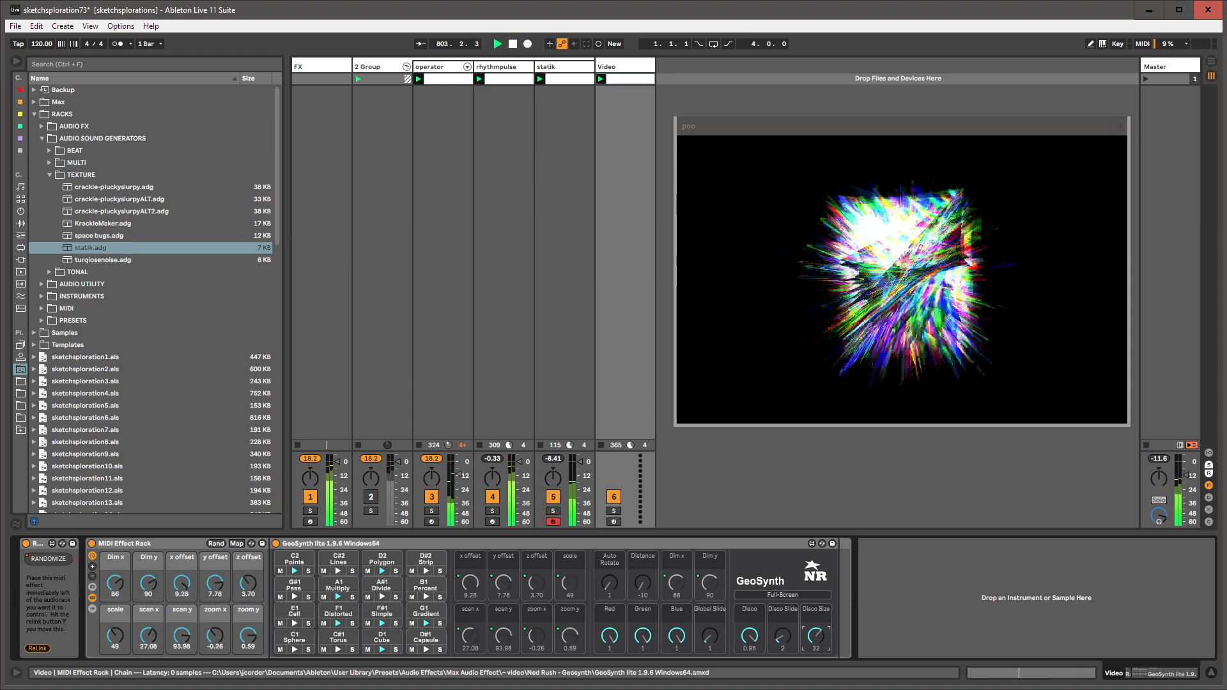
pyautogui.moveTo(618, 630); pyautogui.dragTo(656, 644)
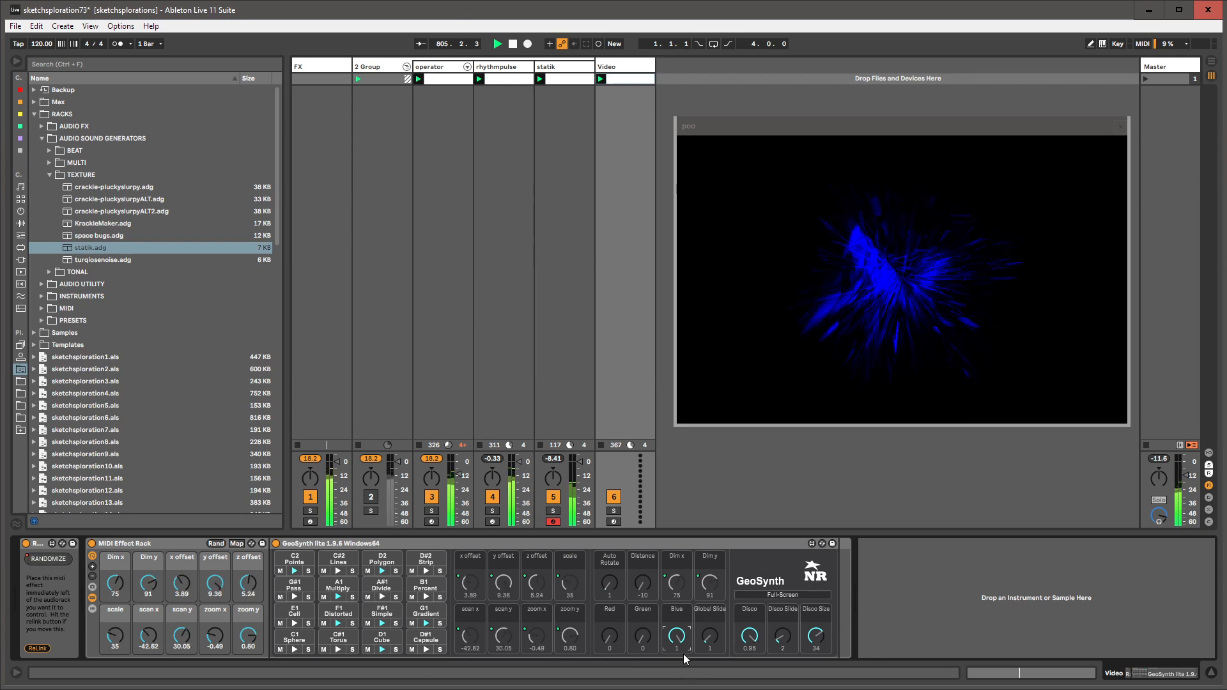
pyautogui.moveTo(677, 636)
pyautogui.mouseDown()
pyautogui.moveTo(609, 626)
pyautogui.moveTo(676, 637)
pyautogui.mouseUp()
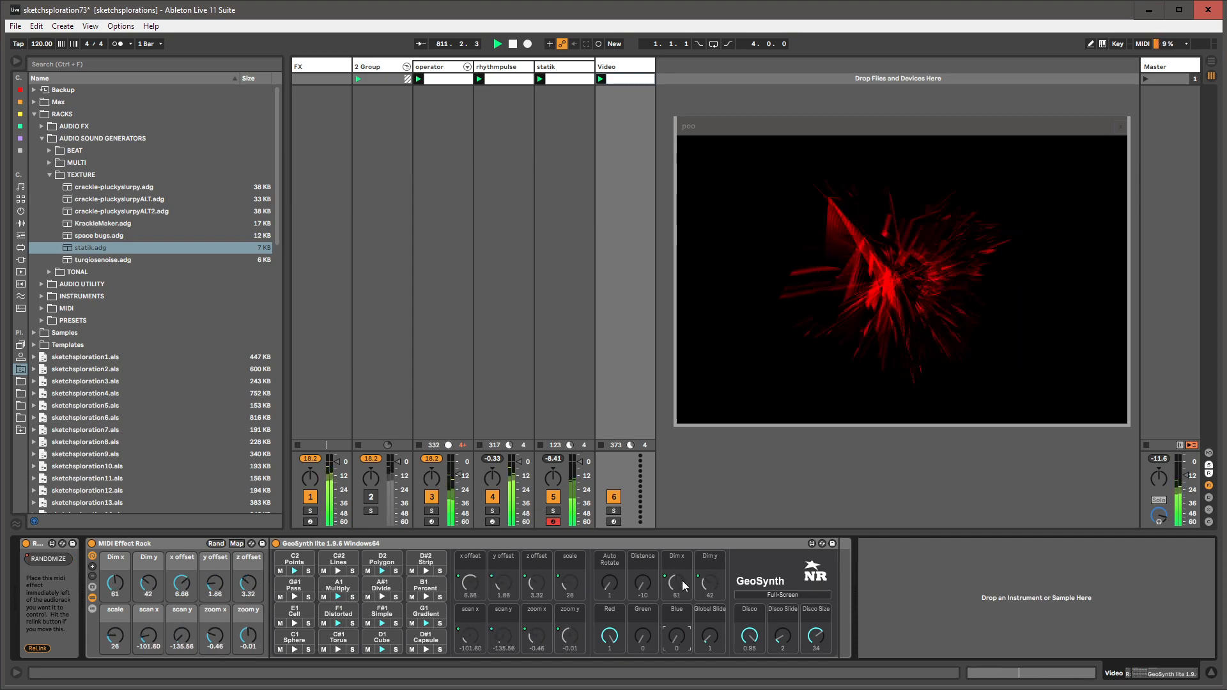
# - Raise GeoSynth's Distance to 0
pyautogui.moveTo(643, 588); pyautogui.dragTo(642, 548)
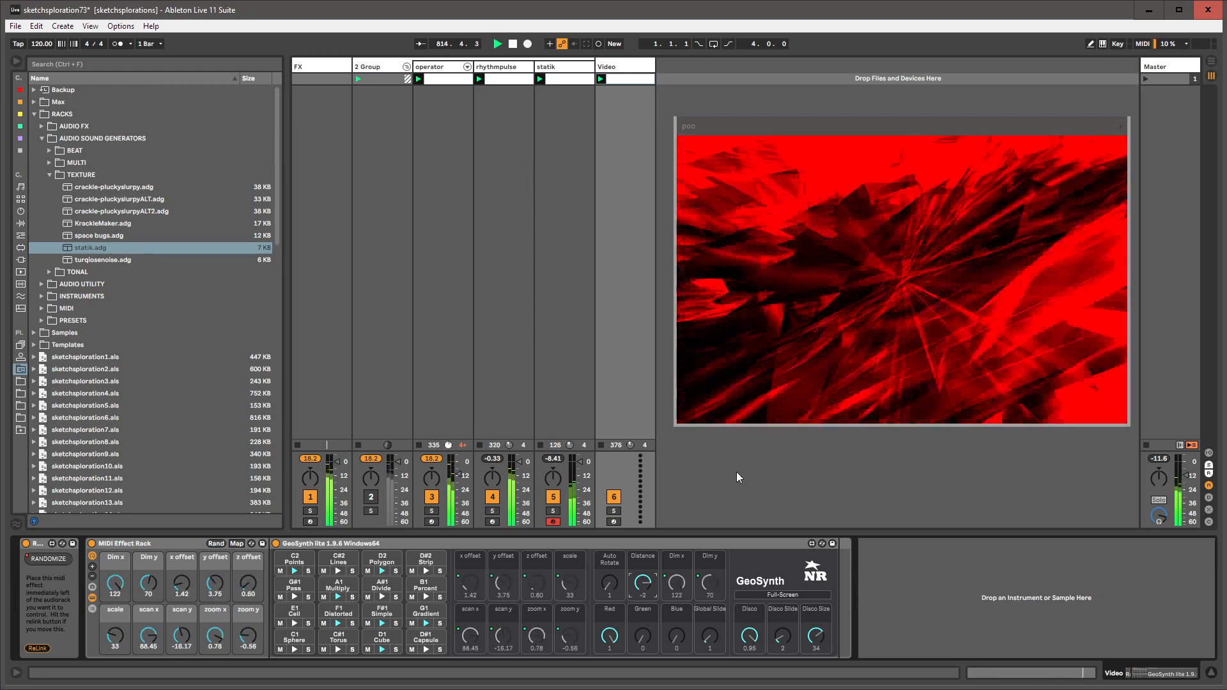
pyautogui.moveTo(642, 588)
pyautogui.mouseDown()
pyautogui.moveTo(642, 627)
pyautogui.moveTo(642, 581)
pyautogui.mouseUp()
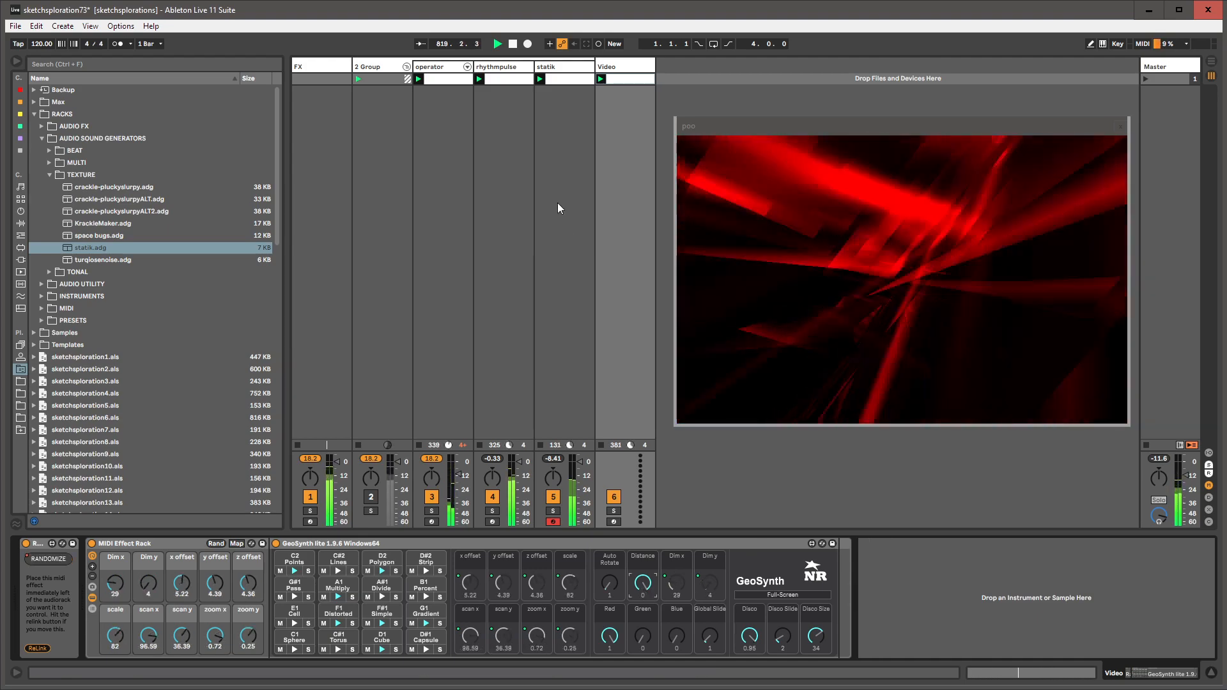
# - Move the video output window up and shrink it well clear of the tracks, and set GeoSynth's Distance to -10
pyautogui.click(554, 70)
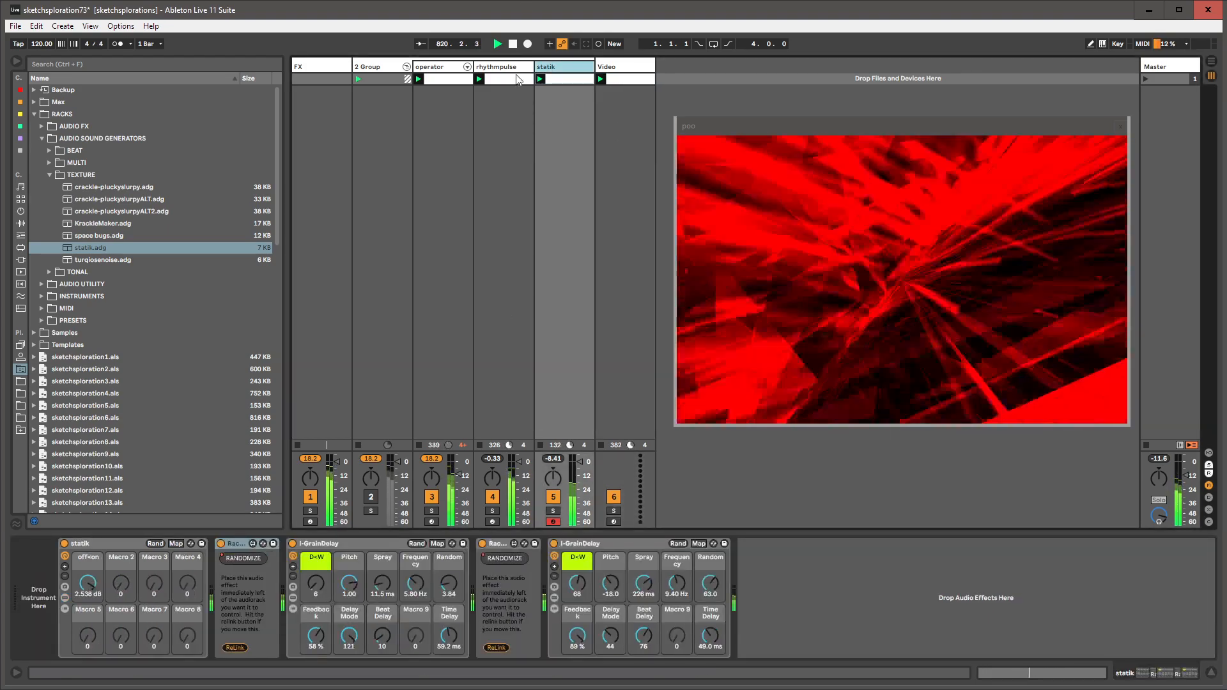
pyautogui.click(481, 400)
pyautogui.moveTo(765, 132); pyautogui.dragTo(762, 99)
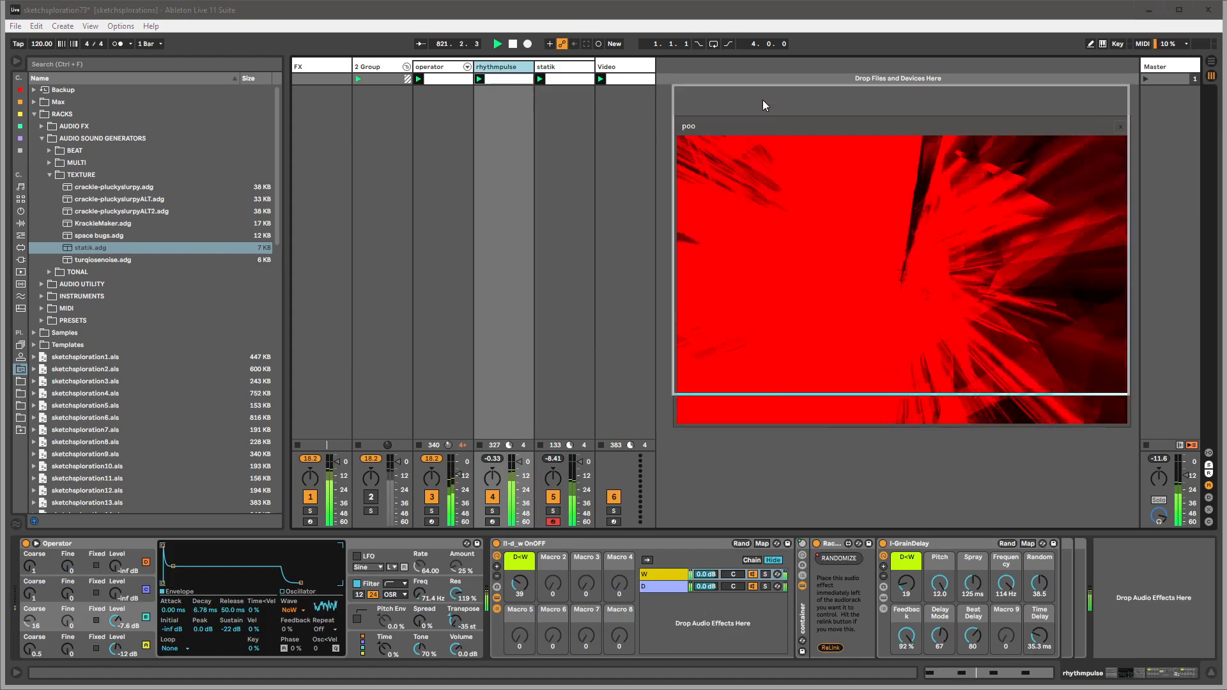
pyautogui.click(613, 69)
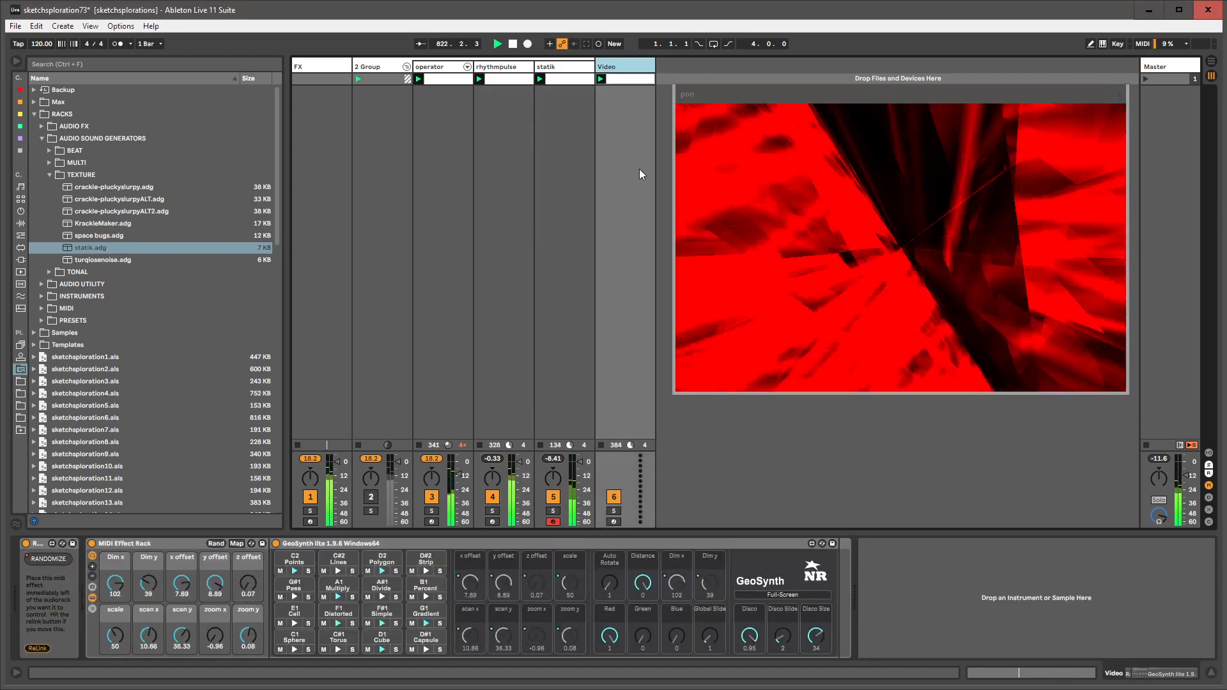
pyautogui.moveTo(665, 393); pyautogui.dragTo(847, 294)
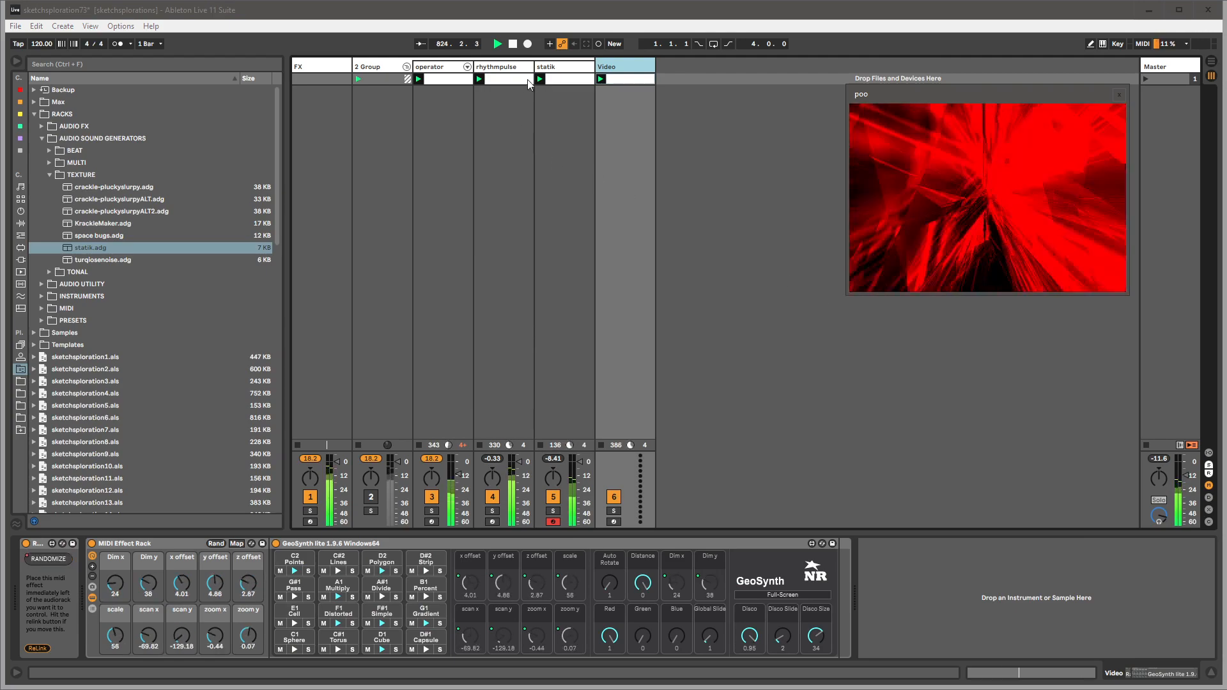
pyautogui.click(557, 68)
pyautogui.click(627, 66)
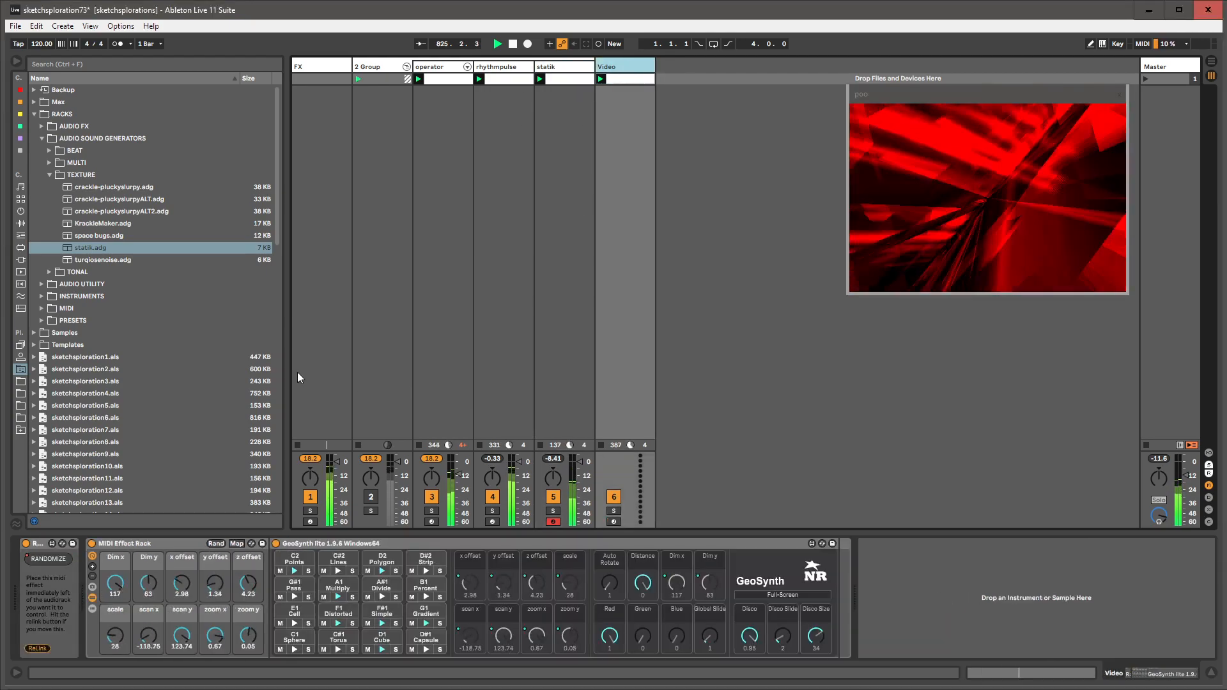
pyautogui.moveTo(643, 582); pyautogui.dragTo(643, 664)
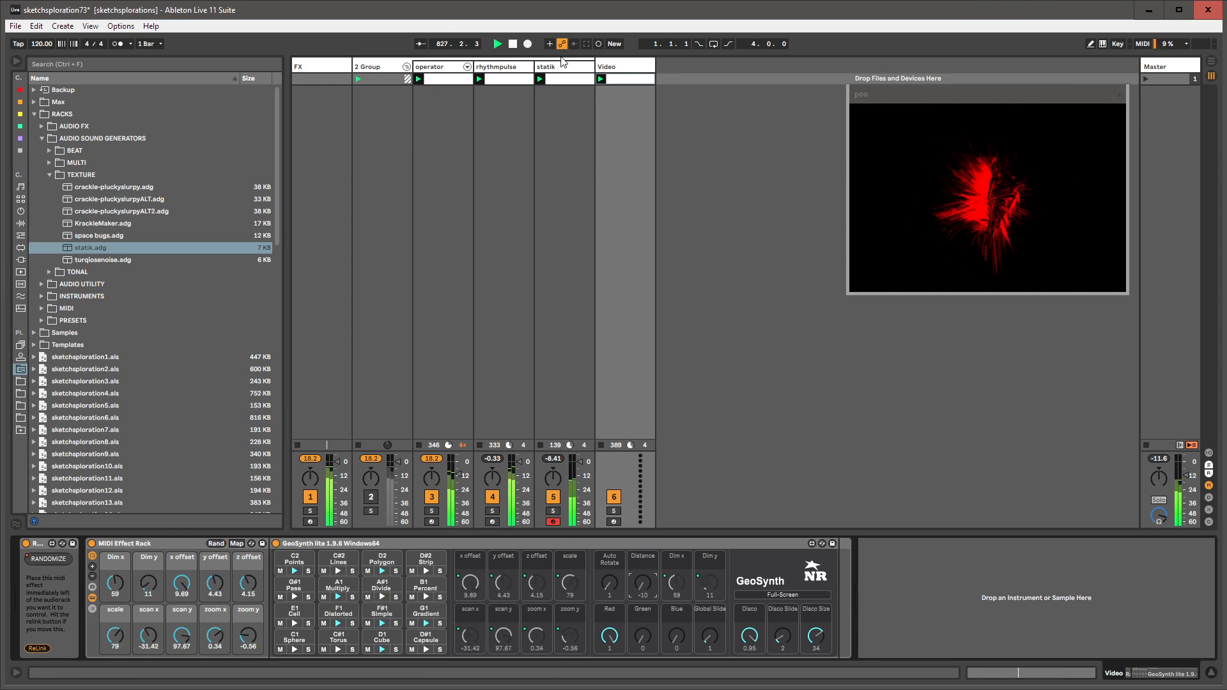
# - Duplicate the second randomizer and its GrainDelay rack on the statik track, and relink and trigger the new randomizer
pyautogui.click(568, 78)
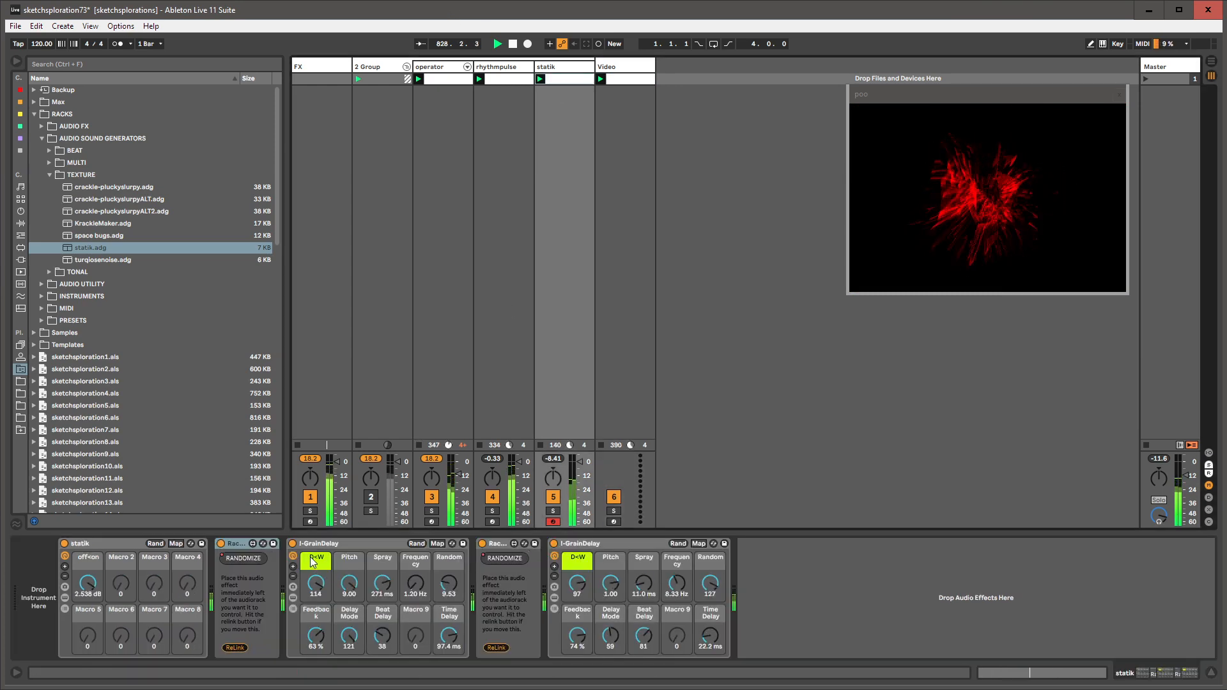
pyautogui.click(493, 545)
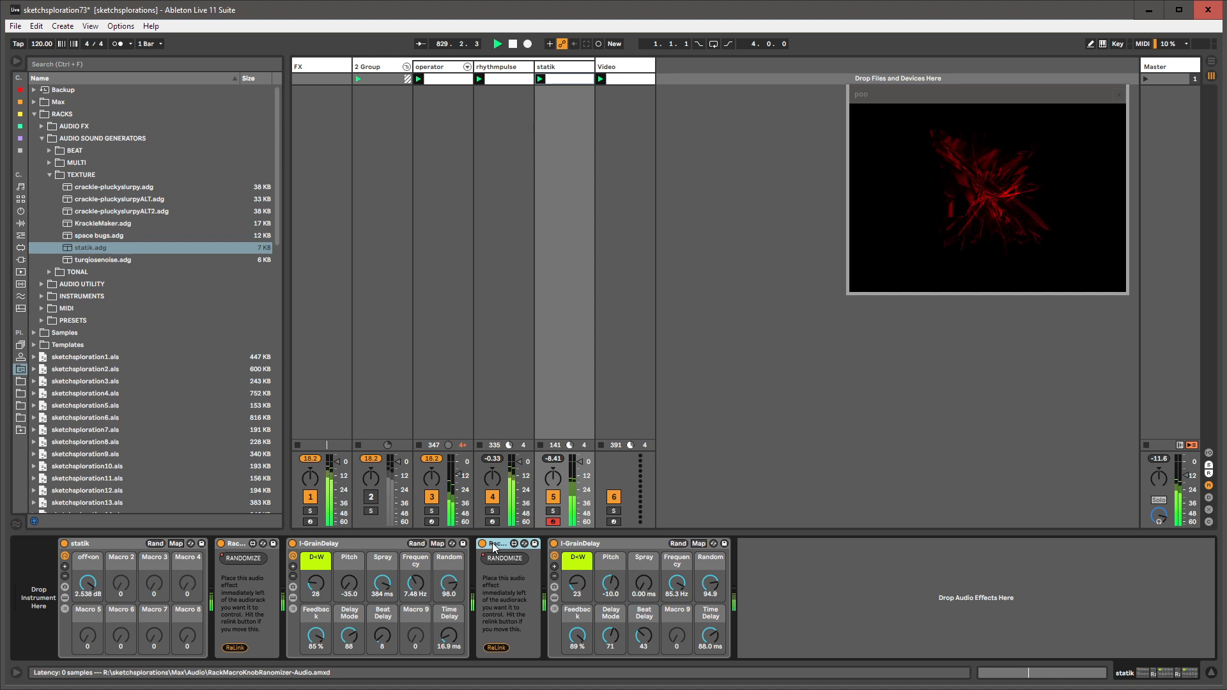
pyautogui.keyDown('shift'); pyautogui.click(593, 542); pyautogui.keyUp('shift')
pyautogui.hotkey('ctrl', 'd')
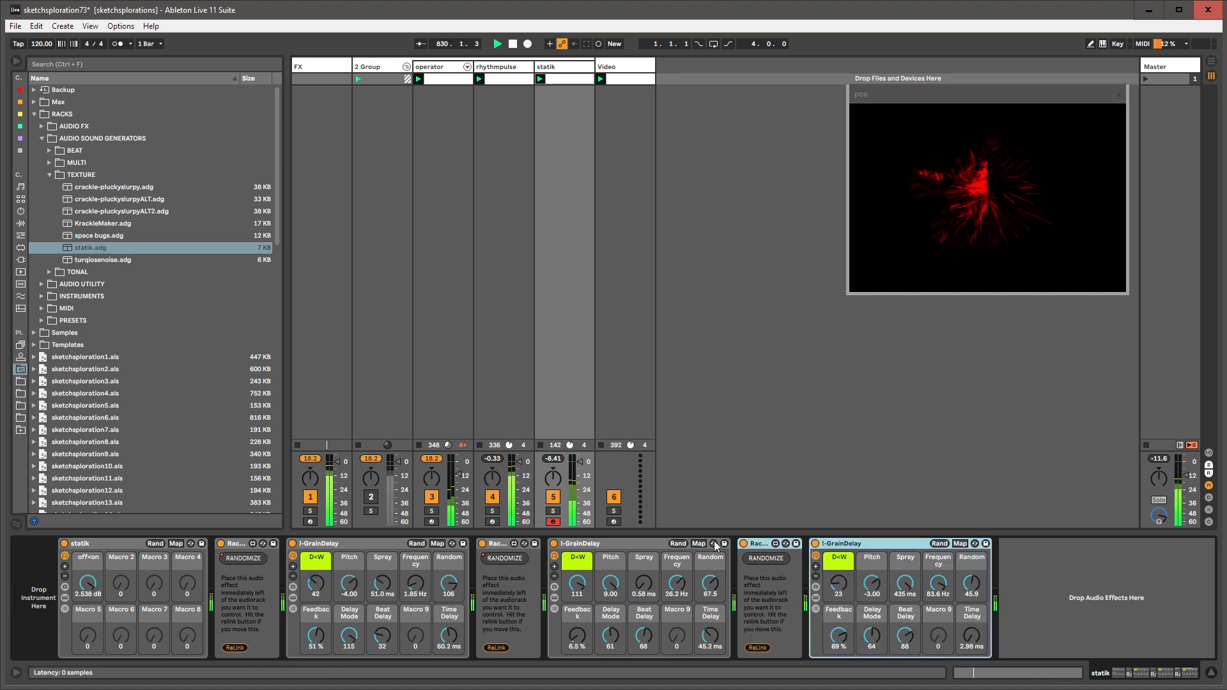
pyautogui.click(764, 649)
pyautogui.click(769, 560)
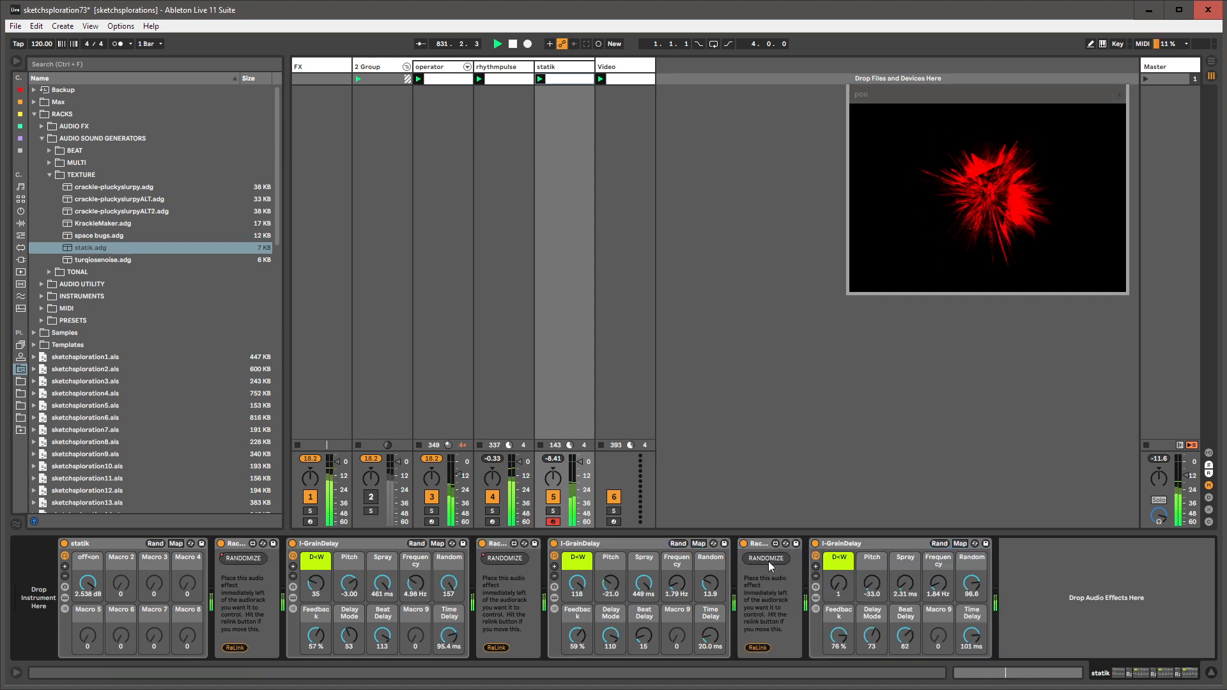
# - Draw full-height sixteenth-note pulses in the statik clip's rnd envelope at 1.1.1, 1.1.4, 1.2.3 and 1.3.3
pyautogui.hotkey('shift', 'Tab')
pyautogui.press('b')
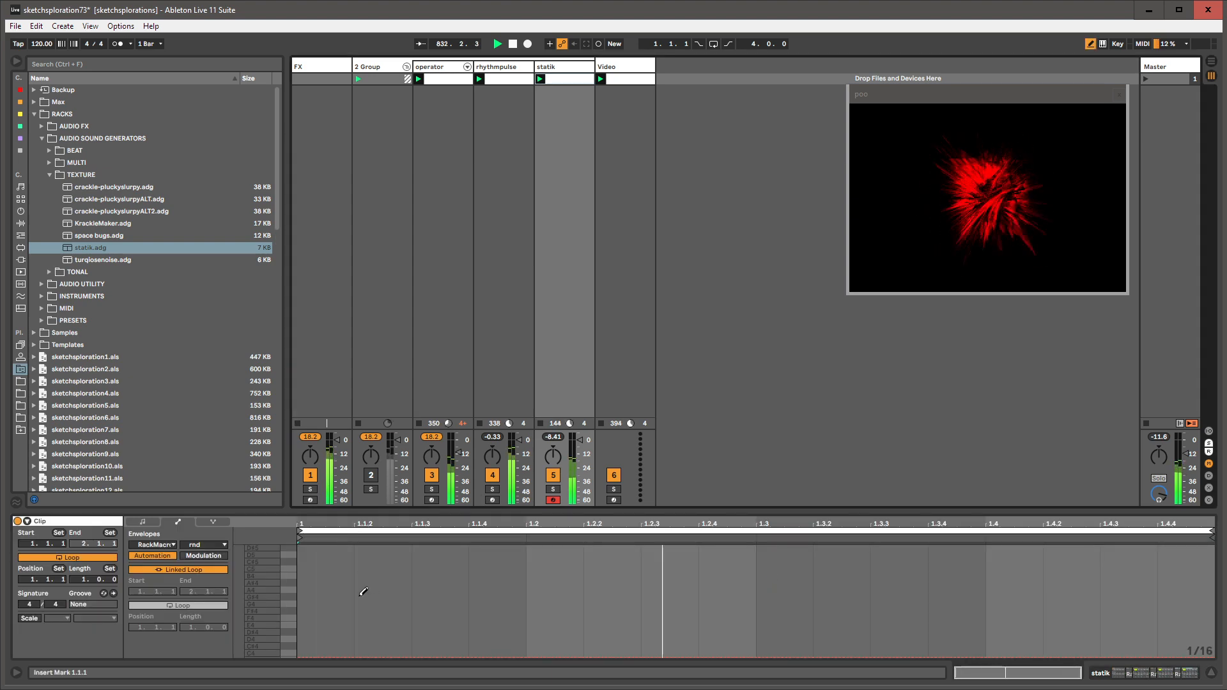
pyautogui.click(326, 550)
pyautogui.click(498, 551)
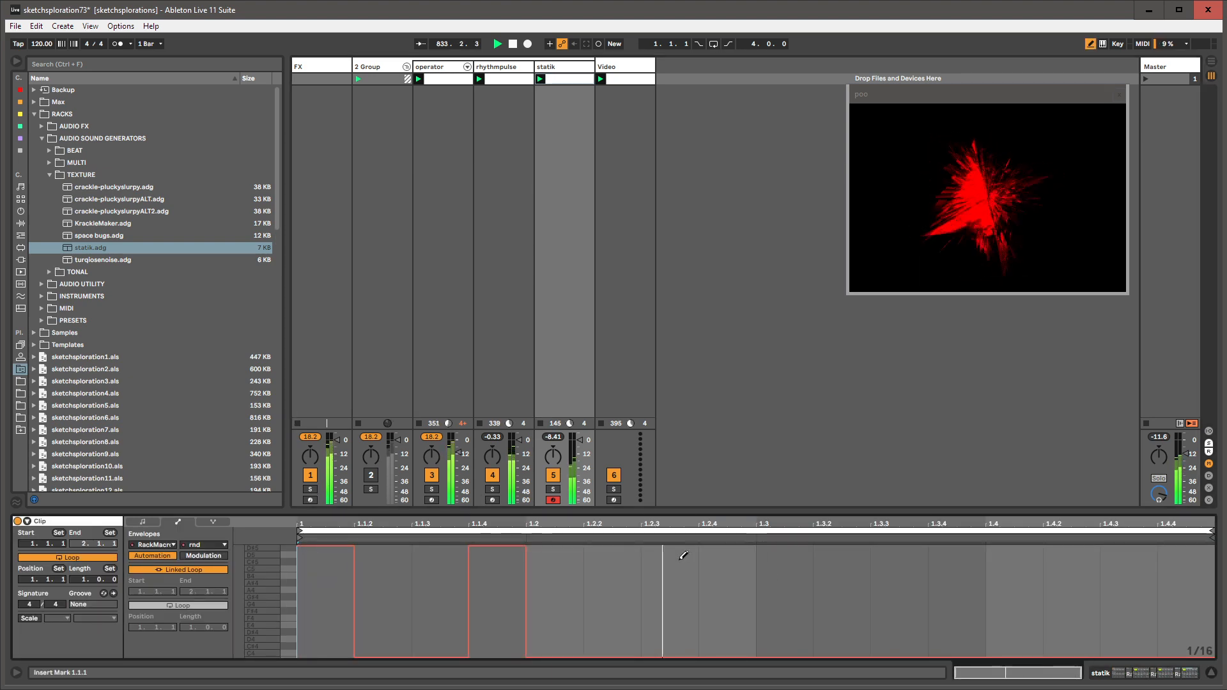
pyautogui.moveTo(683, 555); pyautogui.dragTo(687, 529)
pyautogui.click(894, 550)
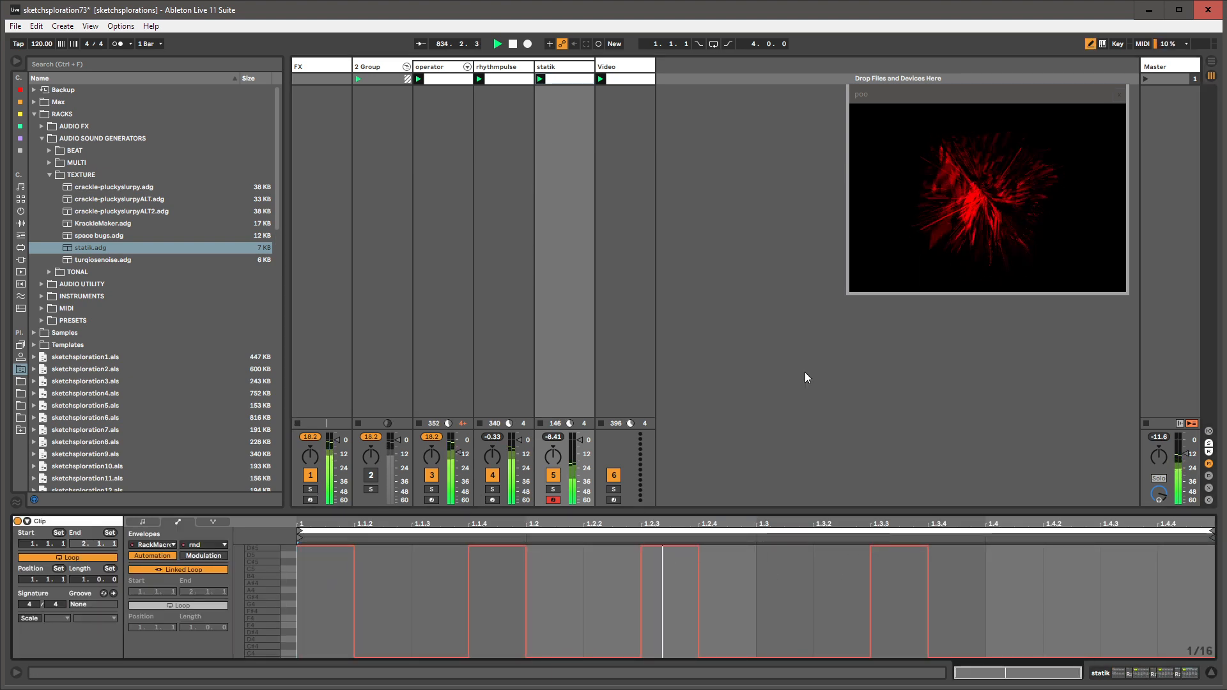
# - Show the statik track's devices and raise the statik rack's off=on macro to 5.687 dB
pyautogui.click(552, 66)
pyautogui.doubleClick(551, 64)
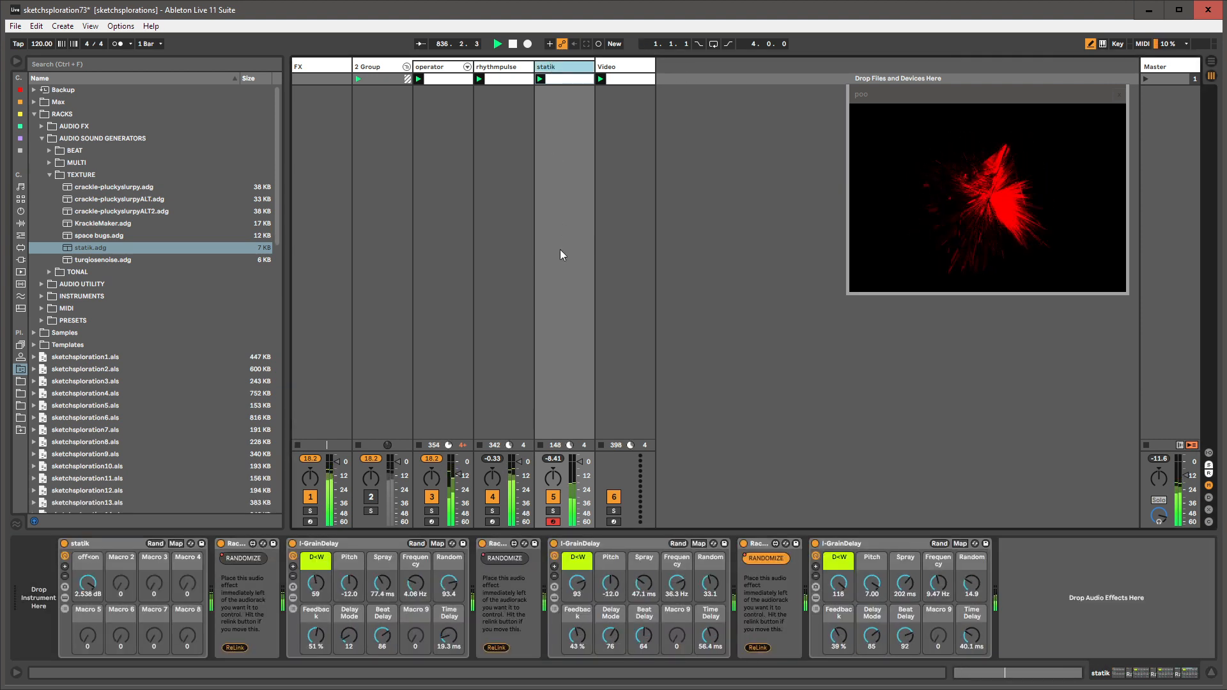
pyautogui.click(239, 544)
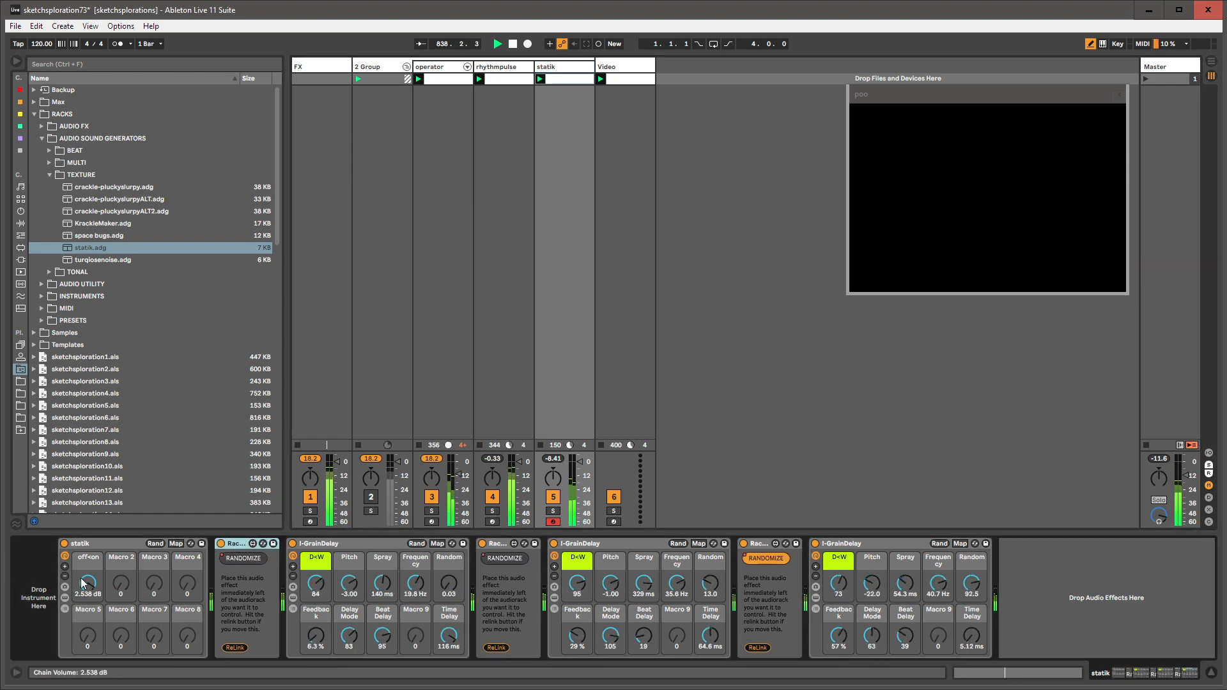
pyautogui.moveTo(86, 582); pyautogui.dragTo(87, 575)
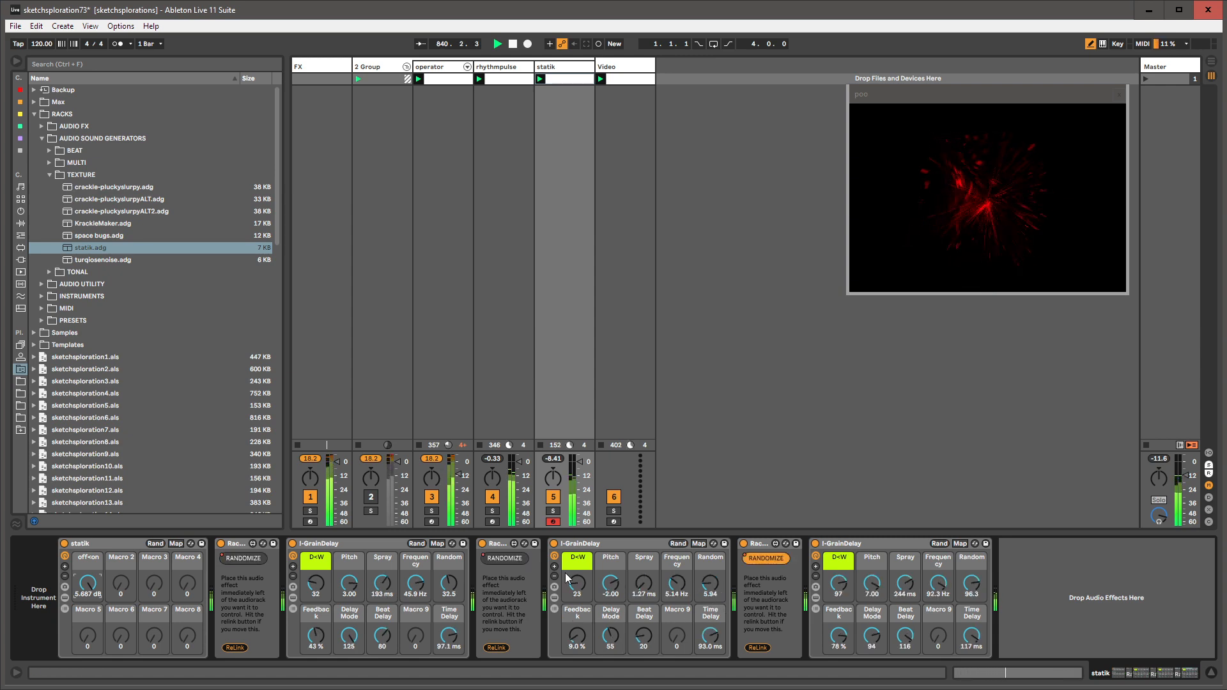
# - Add the spectral resonator rack to the end of the operator track and lower its Freq to about 25.5 Hz
pyautogui.click(455, 68)
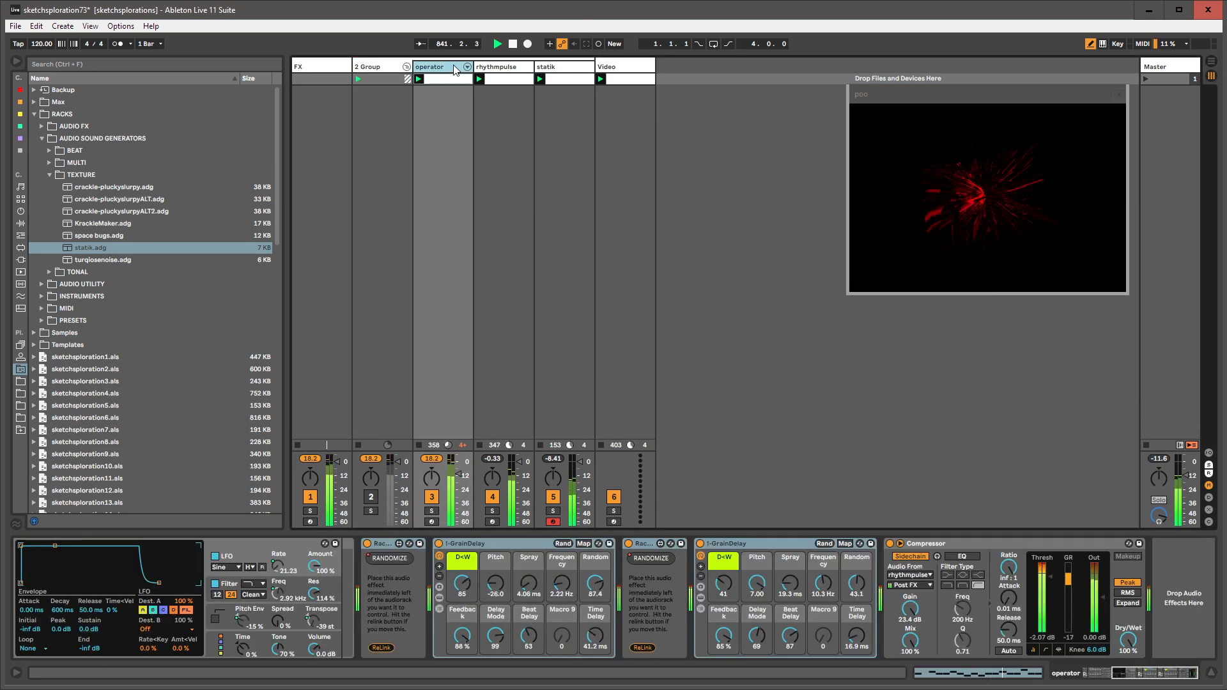
pyautogui.click(34, 114)
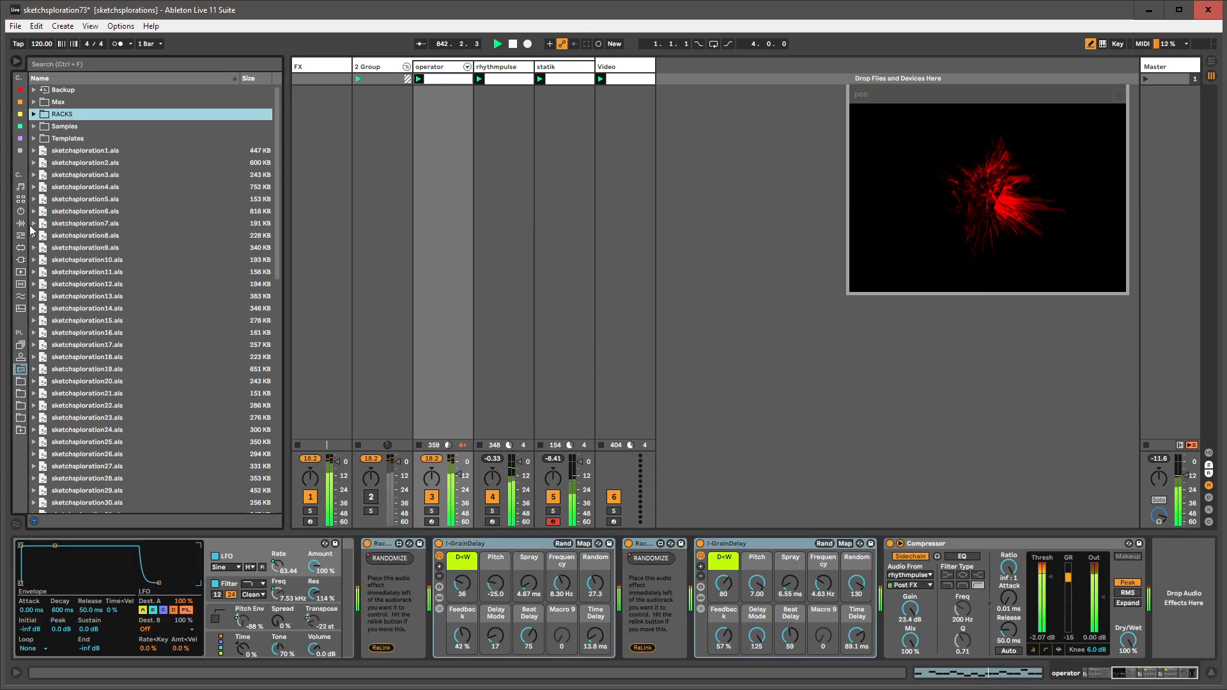
pyautogui.click(21, 151)
pyautogui.click(425, 61)
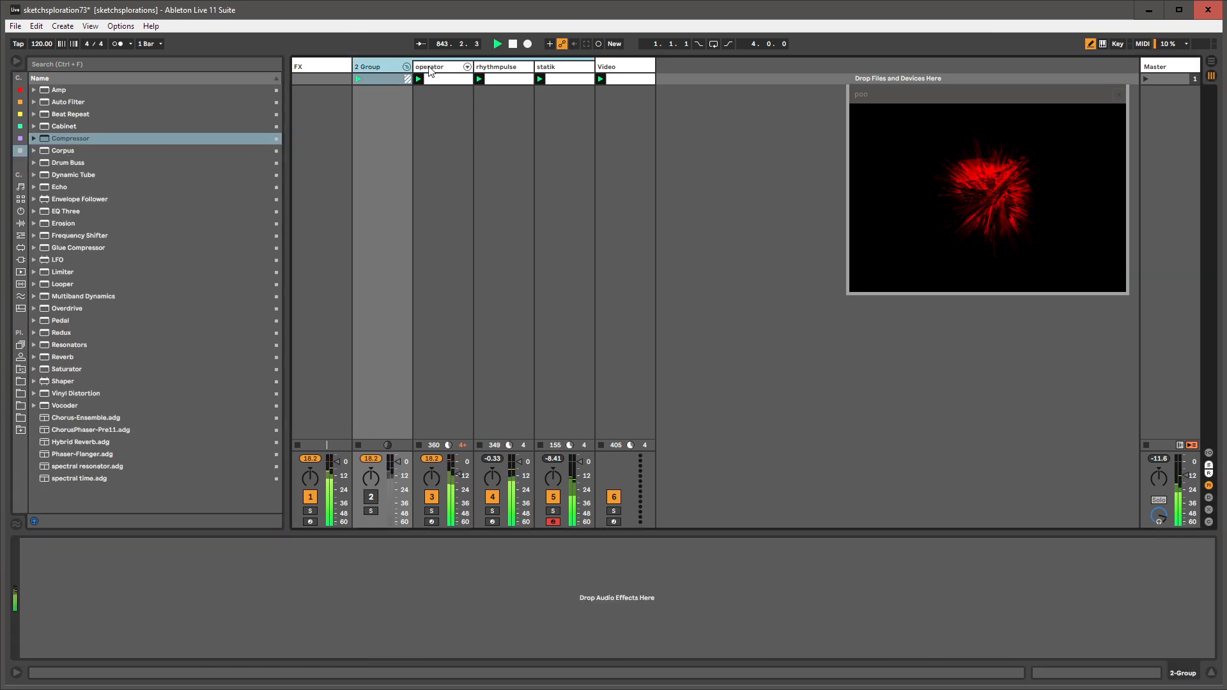
pyautogui.click(430, 69)
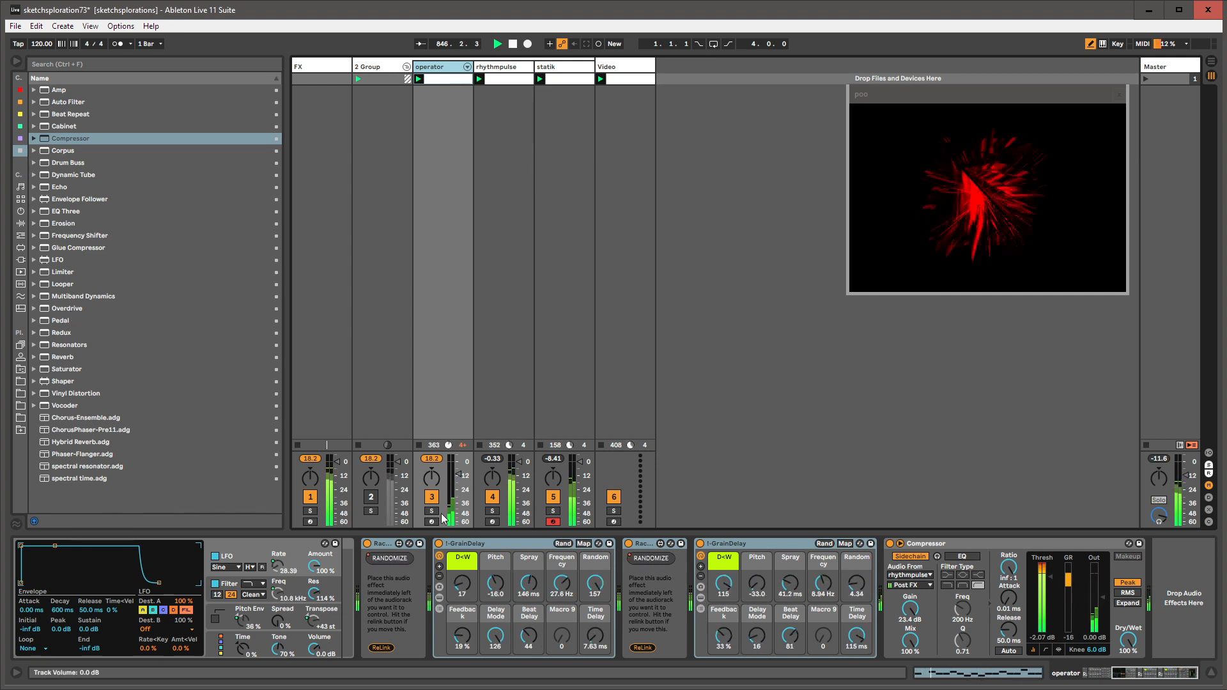
pyautogui.moveTo(1131, 673); pyautogui.dragTo(1096, 673)
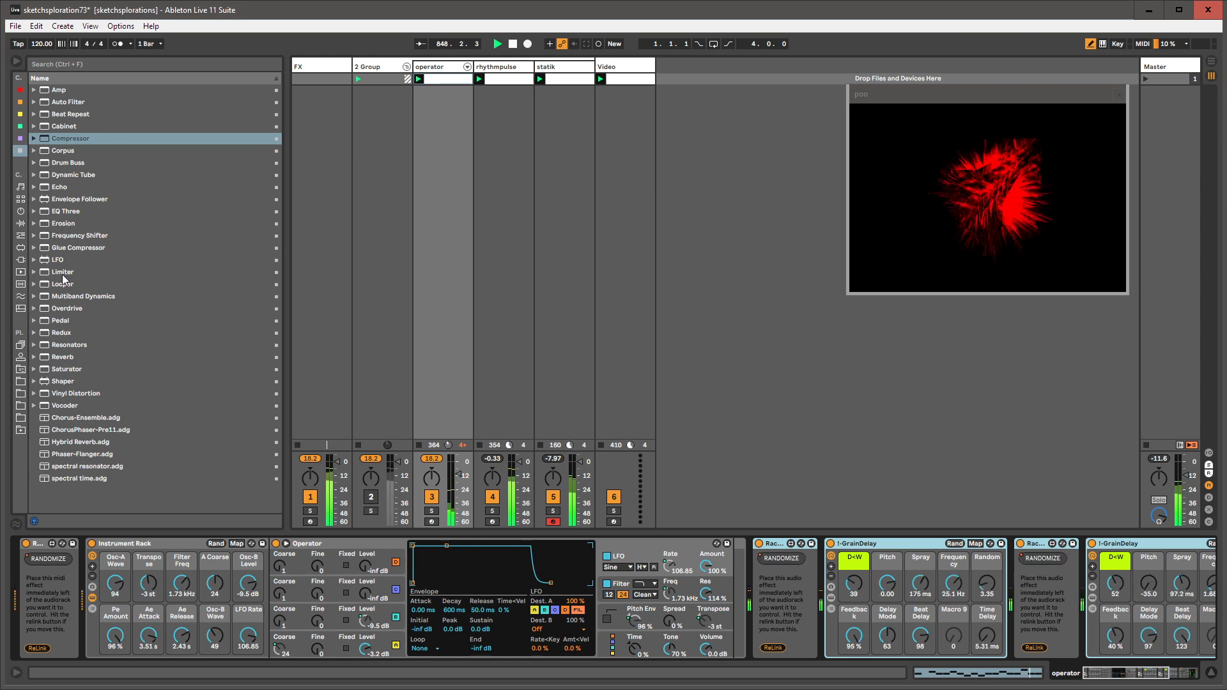
pyautogui.click(62, 467)
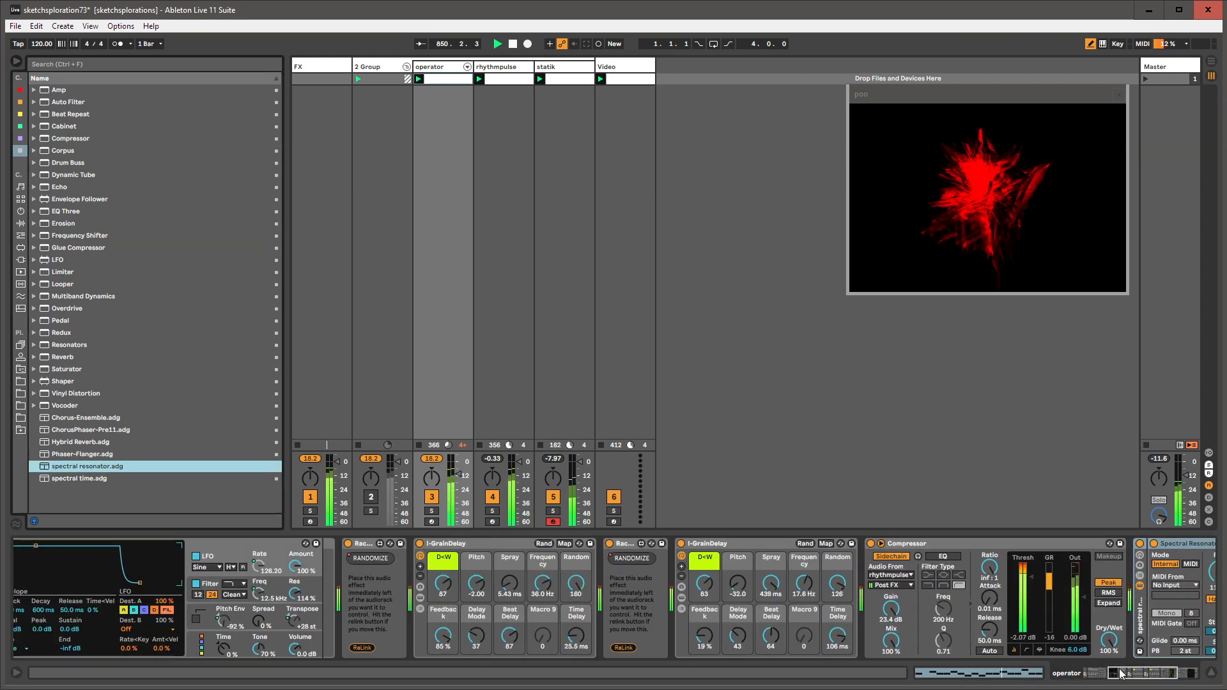
pyautogui.moveTo(875, 574); pyautogui.dragTo(875, 633)
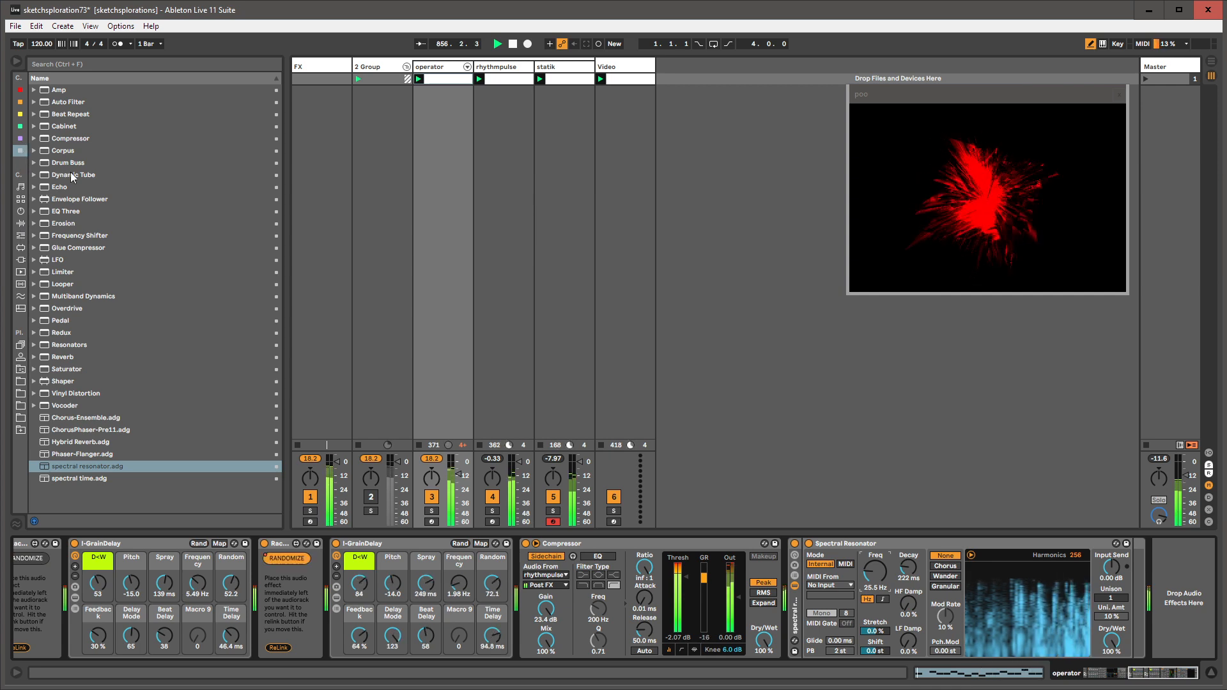
# - Insert an Envelope Follower before Spectral Resonator, map it to Freq with a 63% maximum, and set Gain to about 9.8 dB and Rise to 5.61%
pyautogui.moveTo(671, 519); pyautogui.dragTo(943, 571)
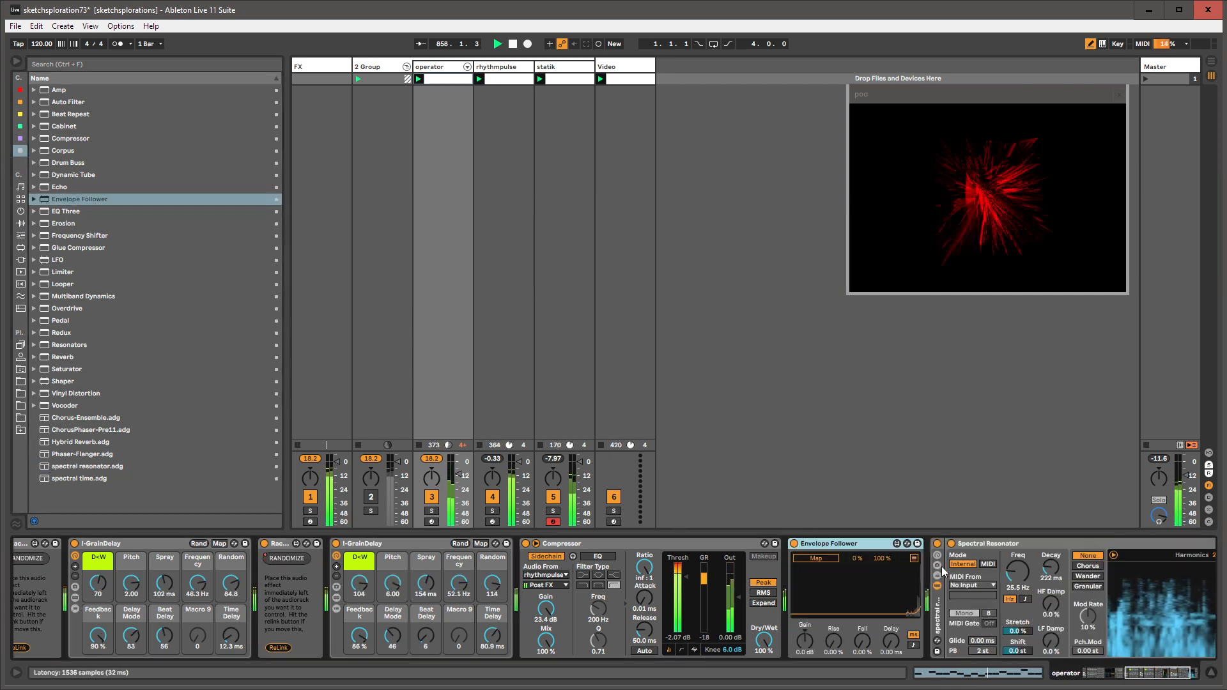
pyautogui.click(823, 558)
pyautogui.click(1018, 572)
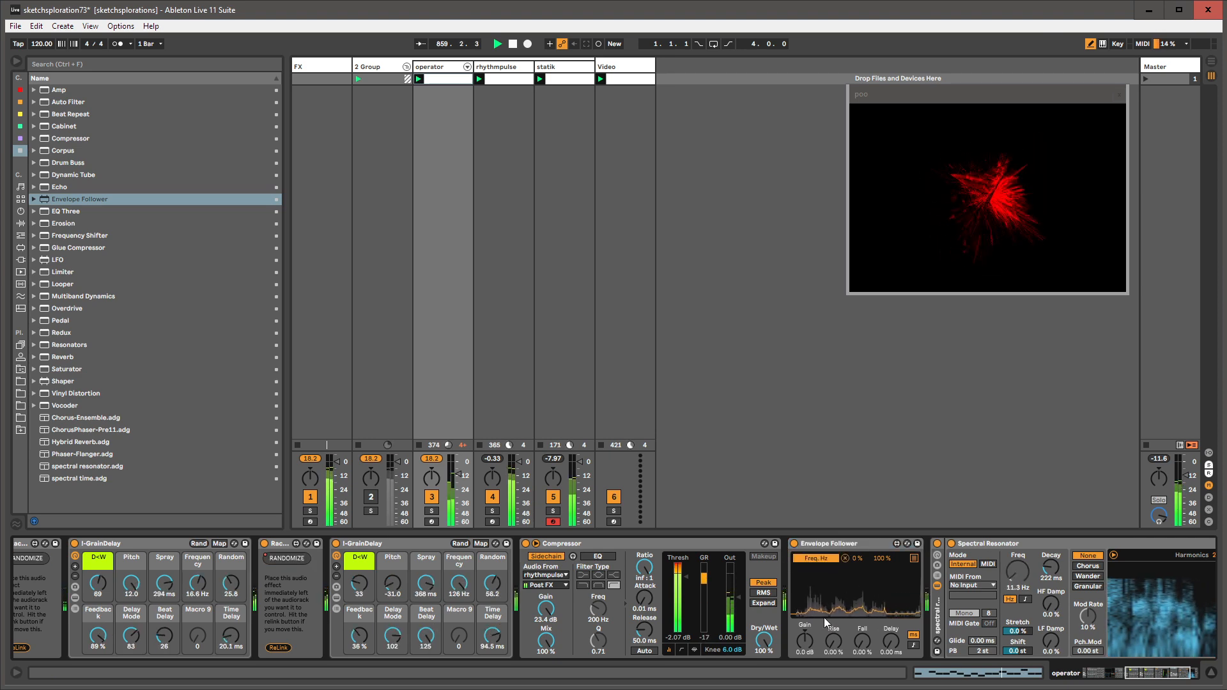
pyautogui.moveTo(833, 639); pyautogui.dragTo(804, 625)
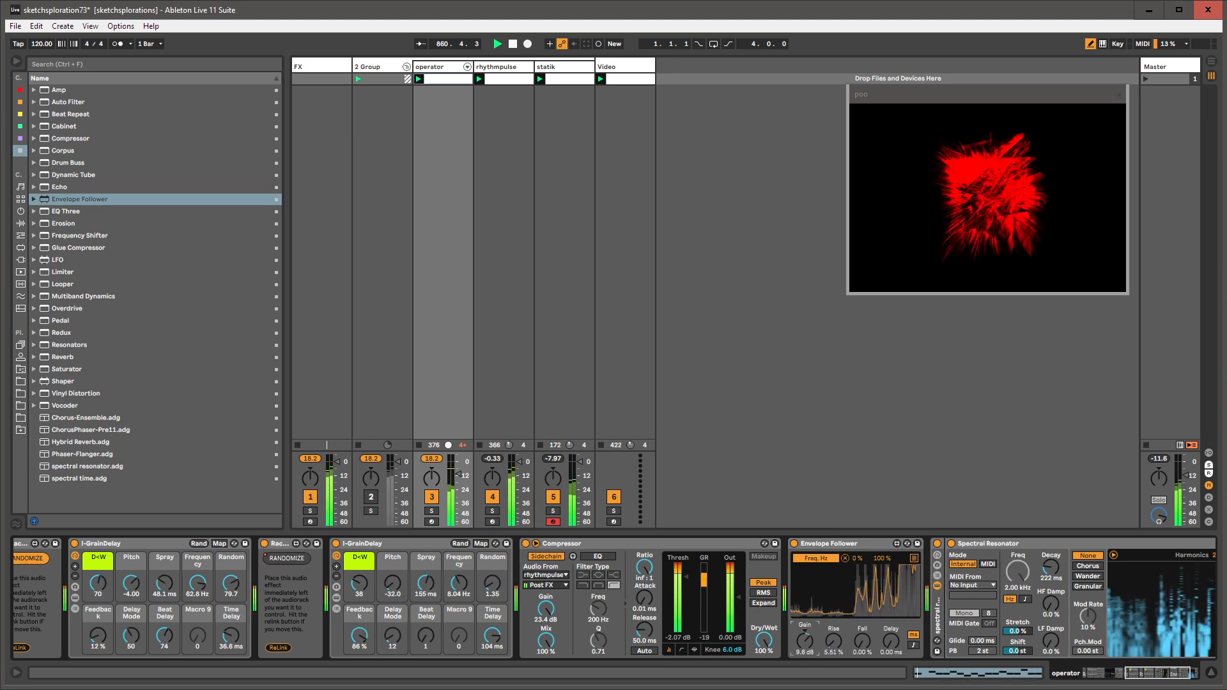
pyautogui.click(914, 558)
pyautogui.moveTo(882, 558); pyautogui.dragTo(882, 582)
# - Show Spectral Resonator's Dry/Wet automation and draw varied sixteenth-note steps across the whole operator clip
pyautogui.click(1144, 680)
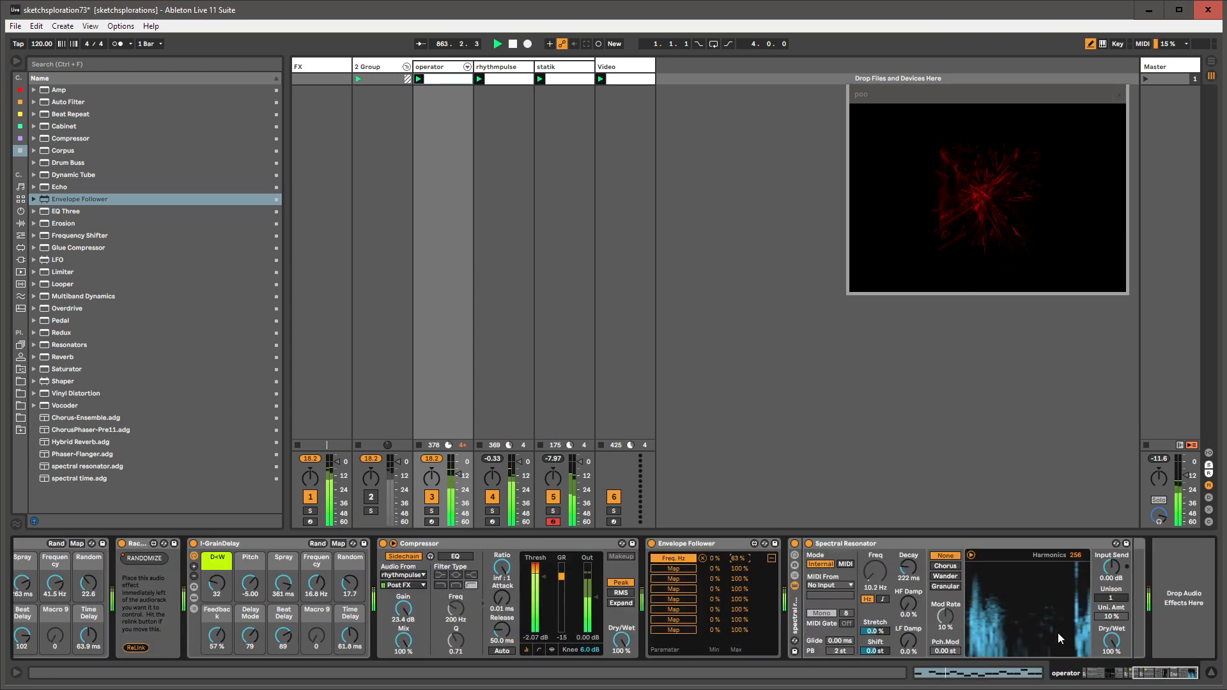
pyautogui.moveTo(1114, 648); pyautogui.dragTo(1113, 618)
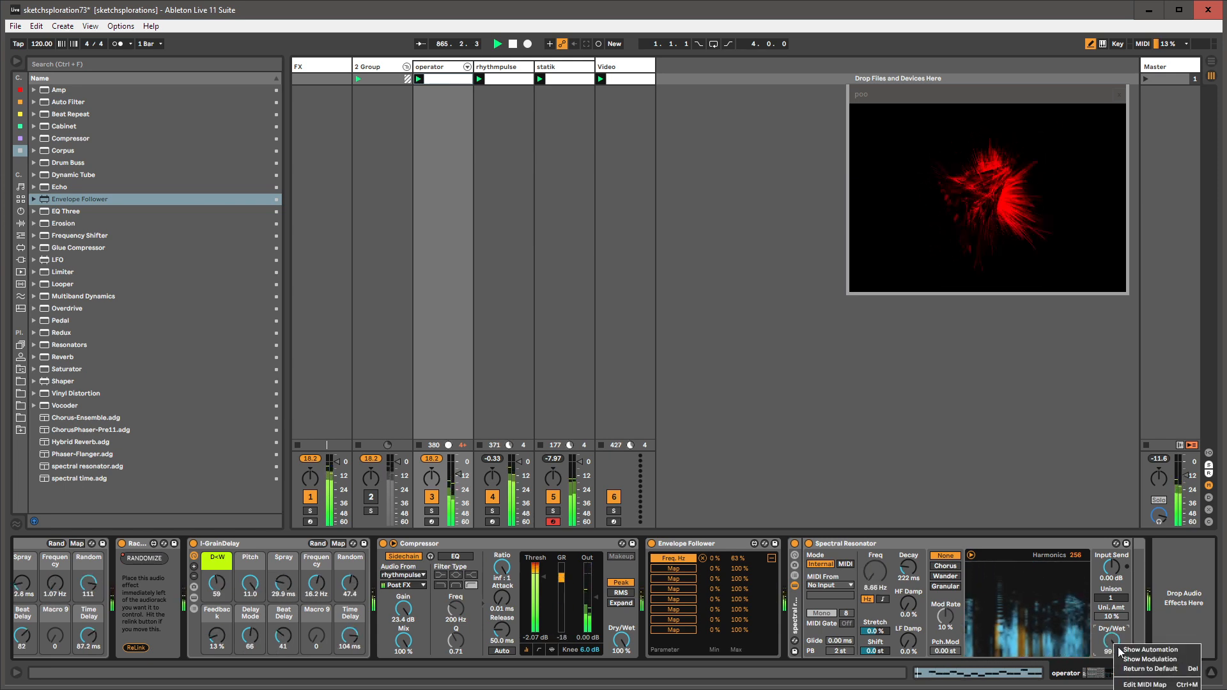
pyautogui.hotkey('shift', 'Tab')
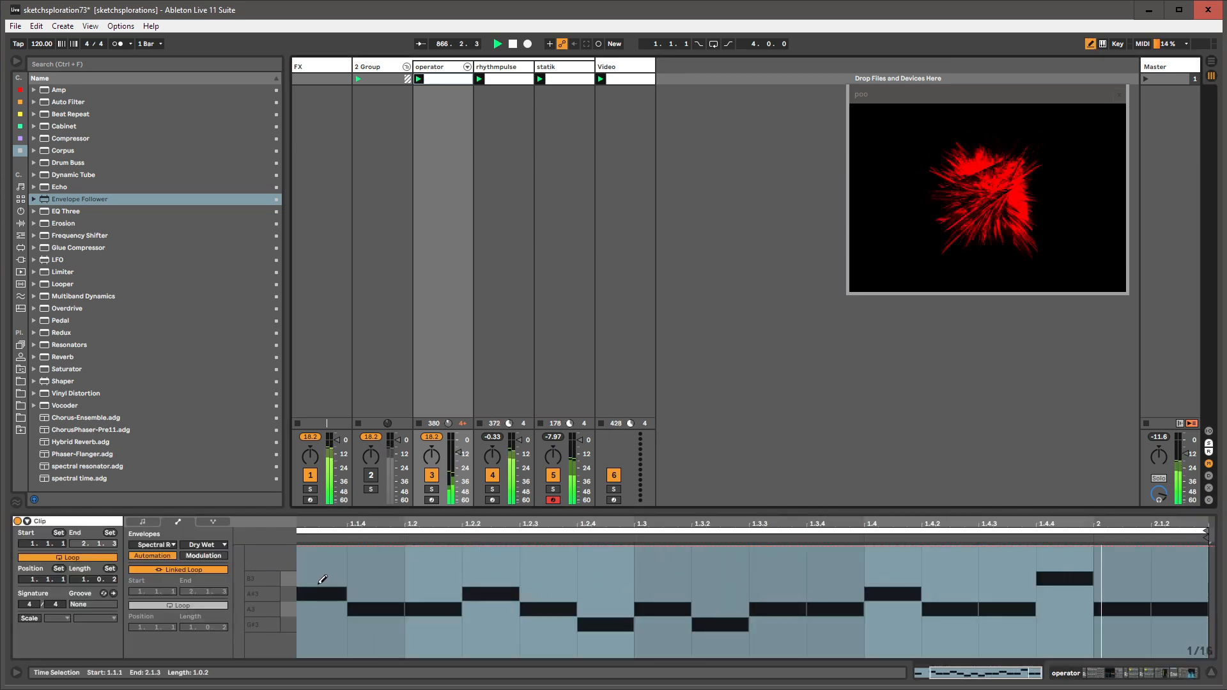
pyautogui.moveTo(322, 580)
pyautogui.mouseDown()
pyautogui.moveTo(723, 564)
pyautogui.moveTo(1098, 565)
pyautogui.moveTo(1125, 575)
pyautogui.mouseUp()
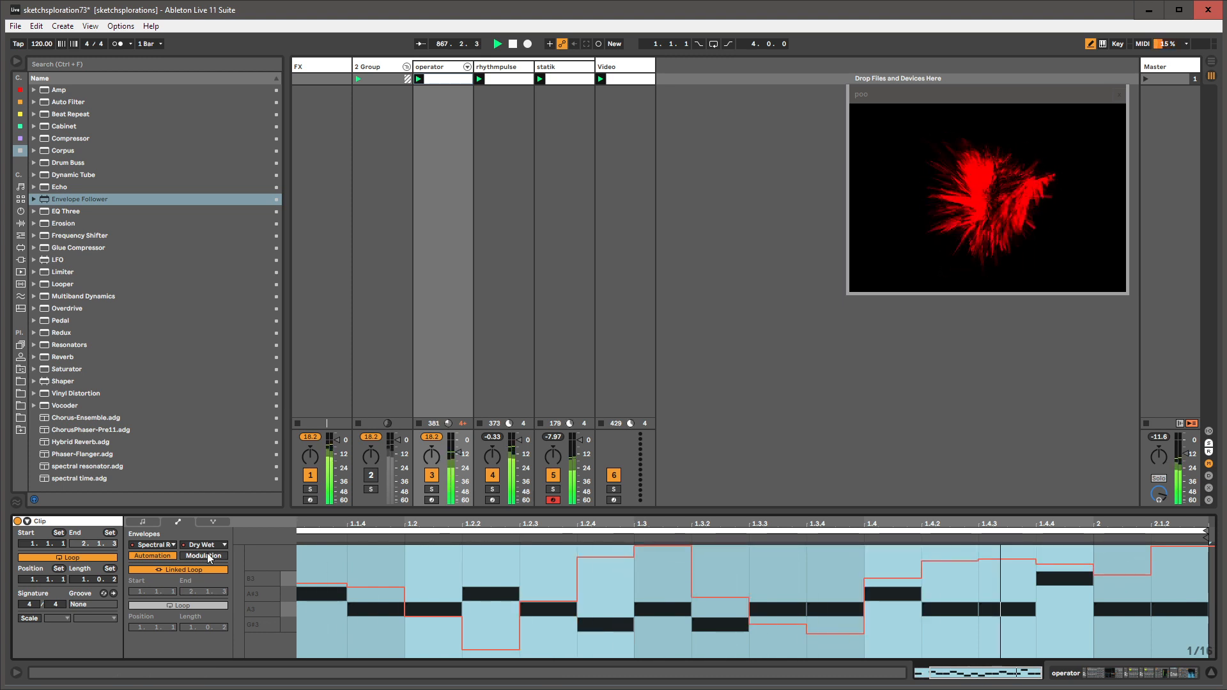
# - Unlink the operator clip's Dry/Wet envelope, set its loop length to 10.0.2, and draw stepped variations from bar 2 to bar 9
pyautogui.click(168, 569)
pyautogui.moveTo(191, 629); pyautogui.dragTo(193, 600)
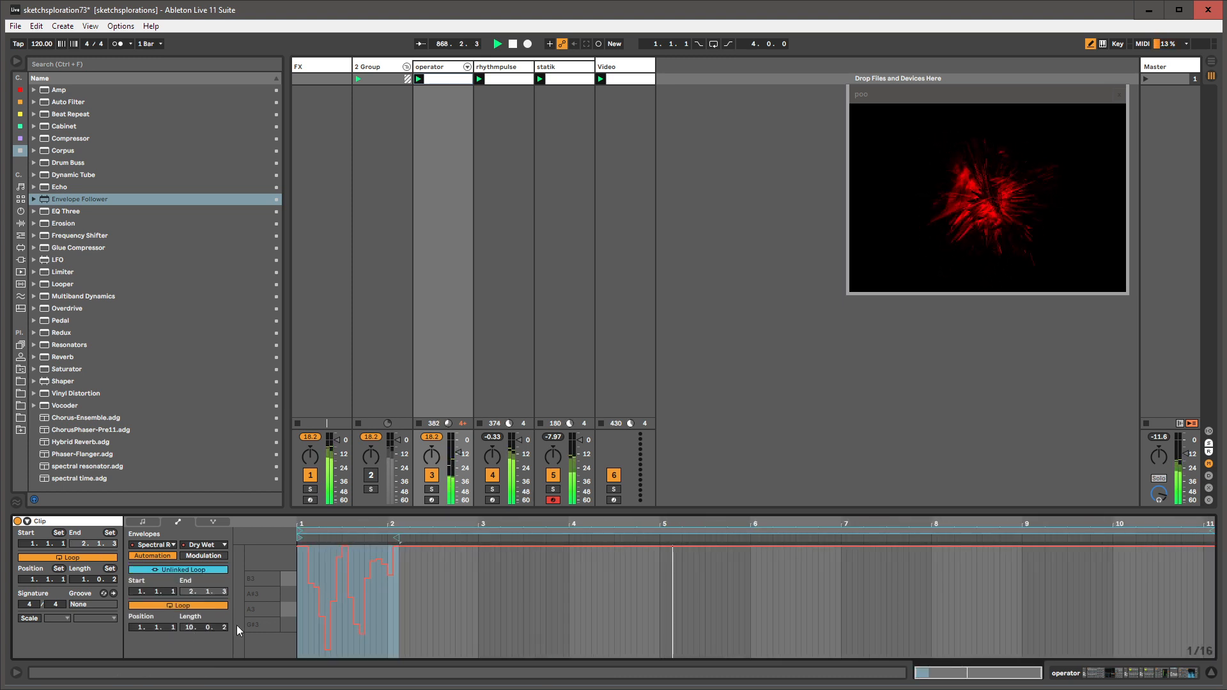
pyautogui.moveTo(401, 570); pyautogui.dragTo(698, 505)
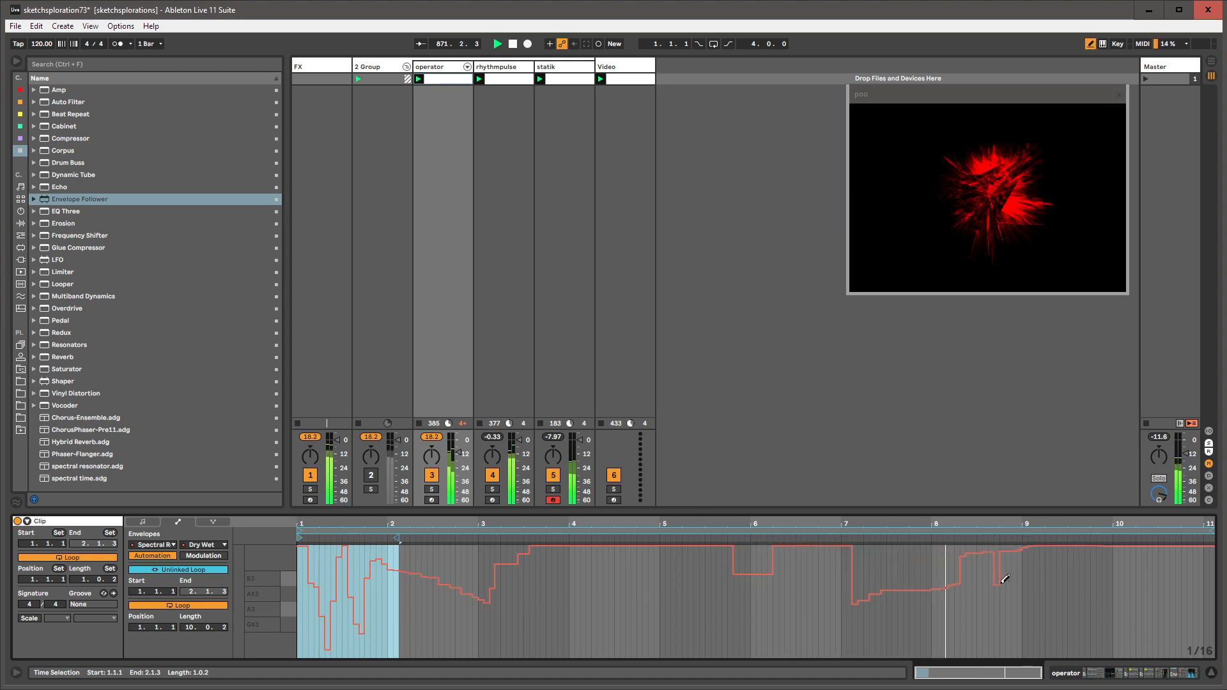
pyautogui.press('b')
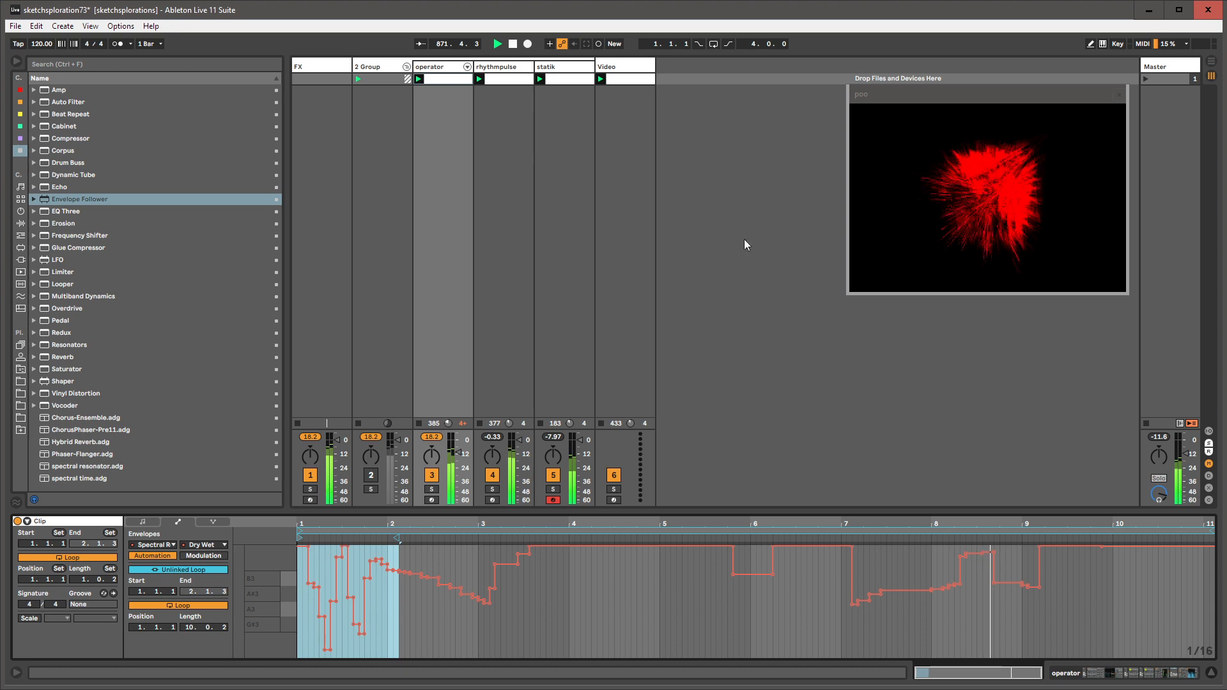
# - Insert an Auto Filter directly after the statik rack, with its frequency at 613 Hz, resonance at 53% and LFO amount at 30
pyautogui.click(548, 79)
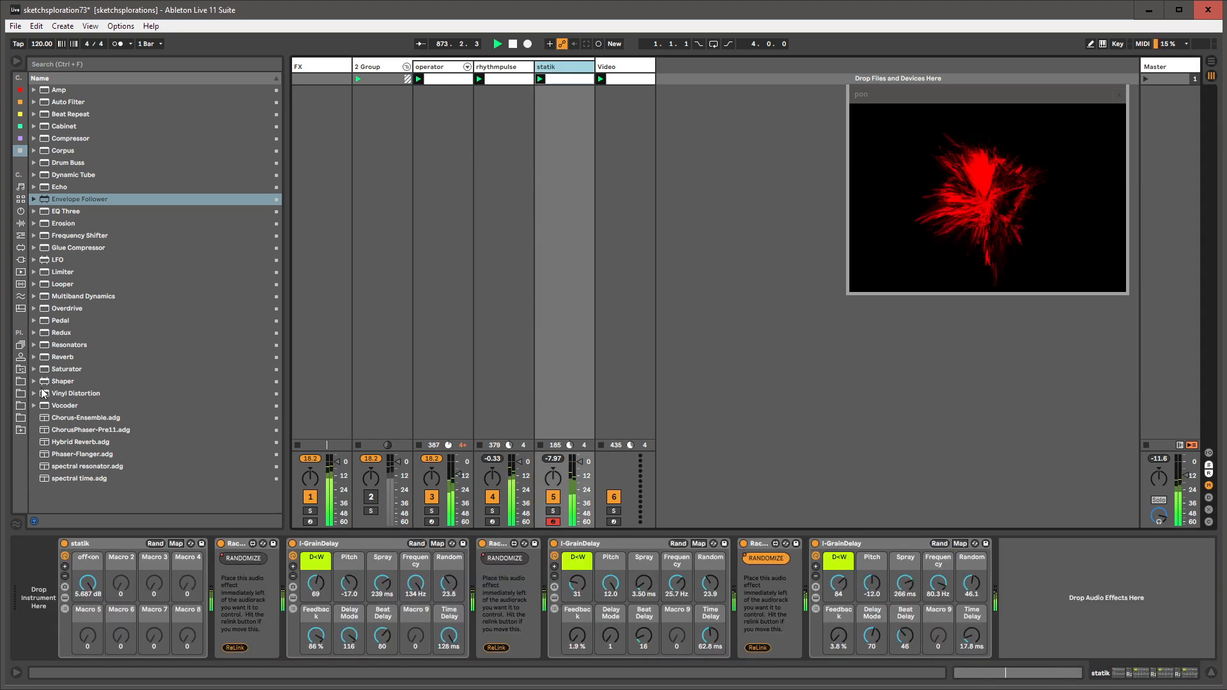
pyautogui.moveTo(53, 104); pyautogui.dragTo(258, 582)
pyautogui.moveTo(376, 614); pyautogui.dragTo(314, 591)
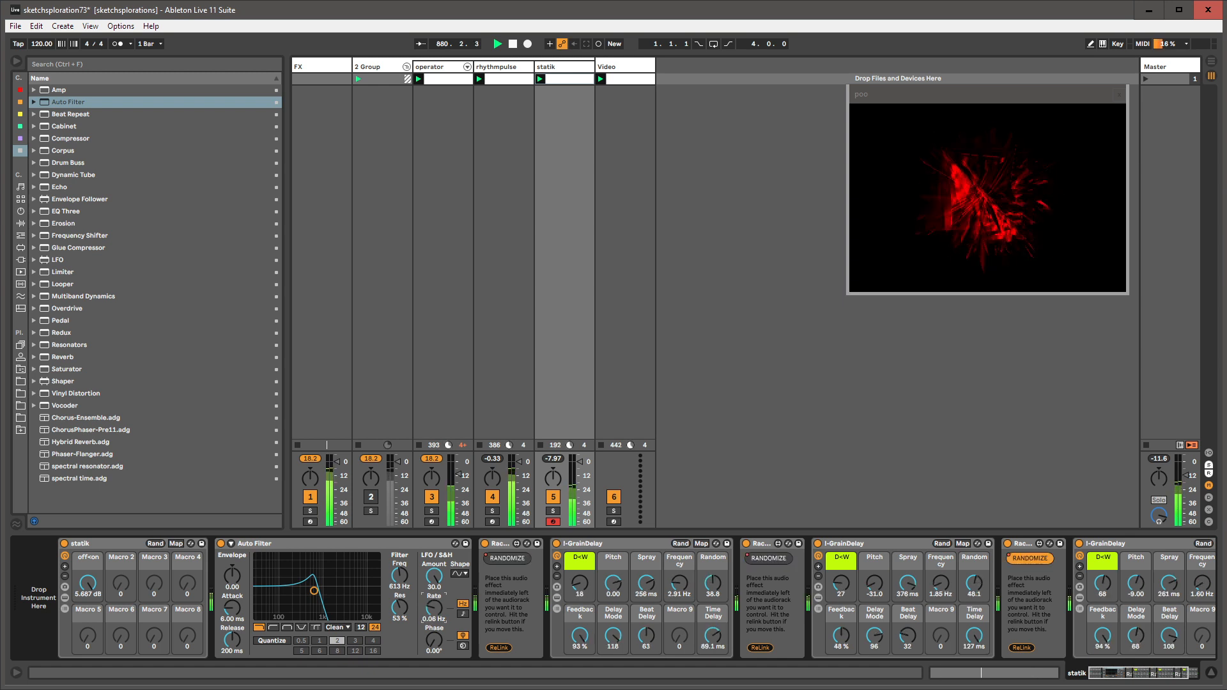
# - Unlink the statik clip's Auto Filter LFO Frequency envelope, extend its loop length to 10.1.0, and return to the track's devices
pyautogui.hotkey('shift', 'Tab')
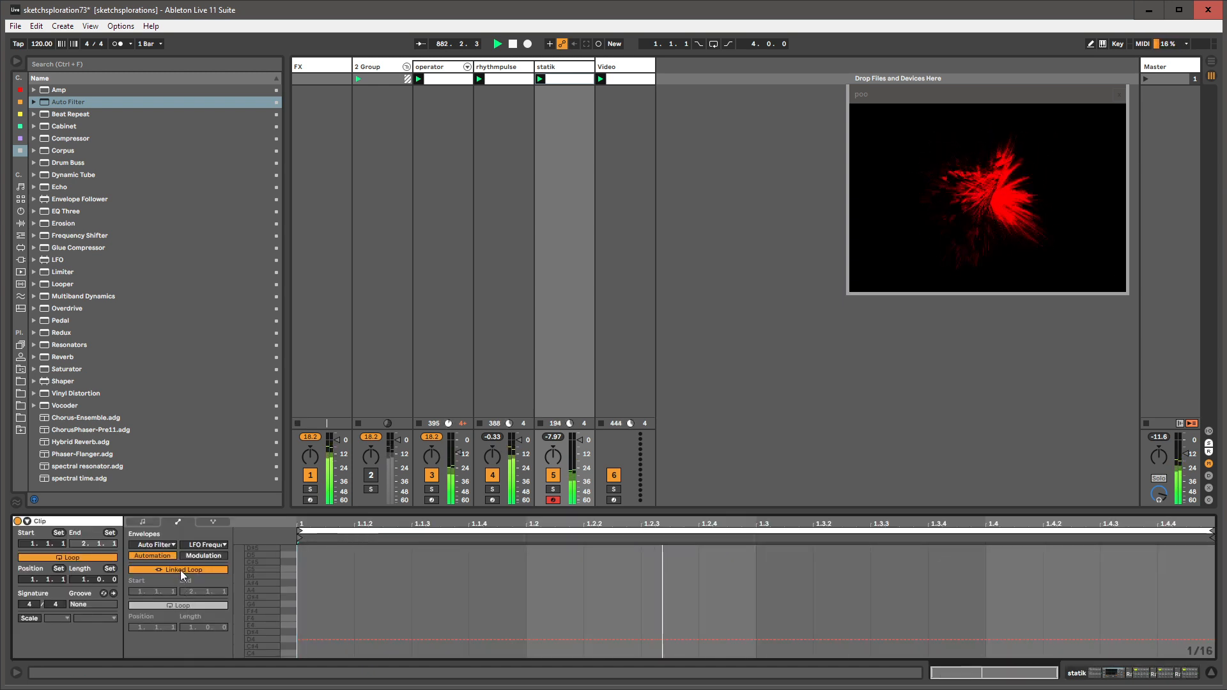
pyautogui.moveTo(178, 508); pyautogui.dragTo(178, 530)
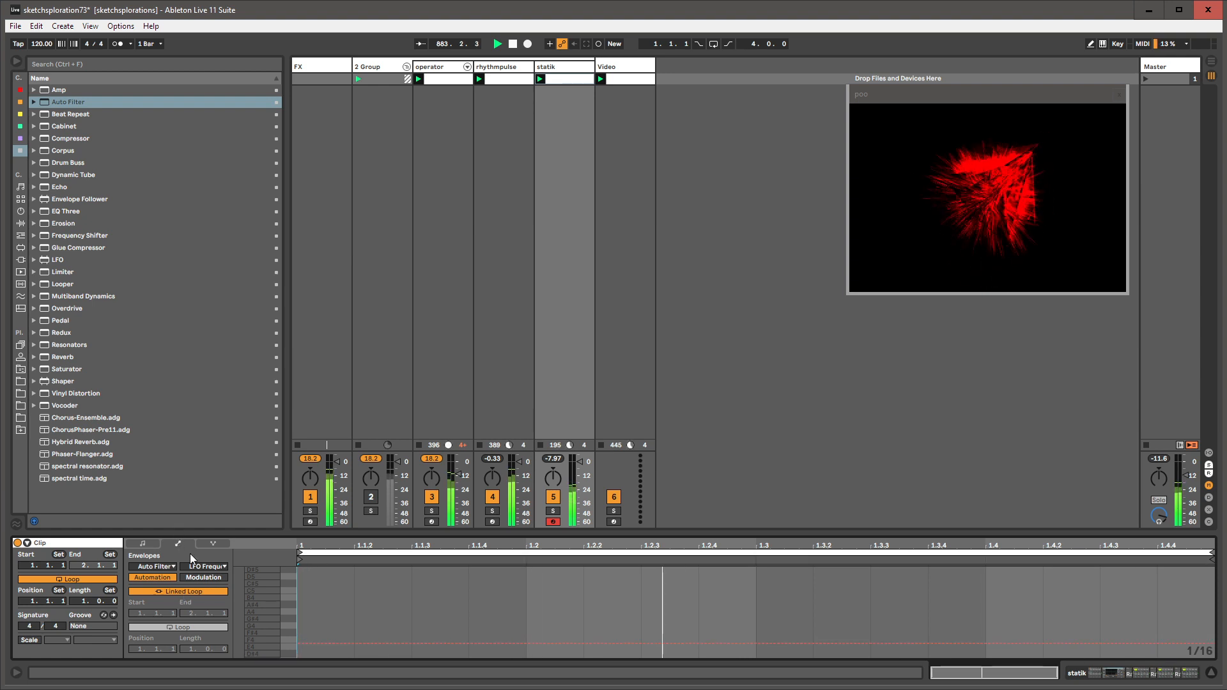
pyautogui.click(187, 591)
pyautogui.scroll(5, 189, 646)
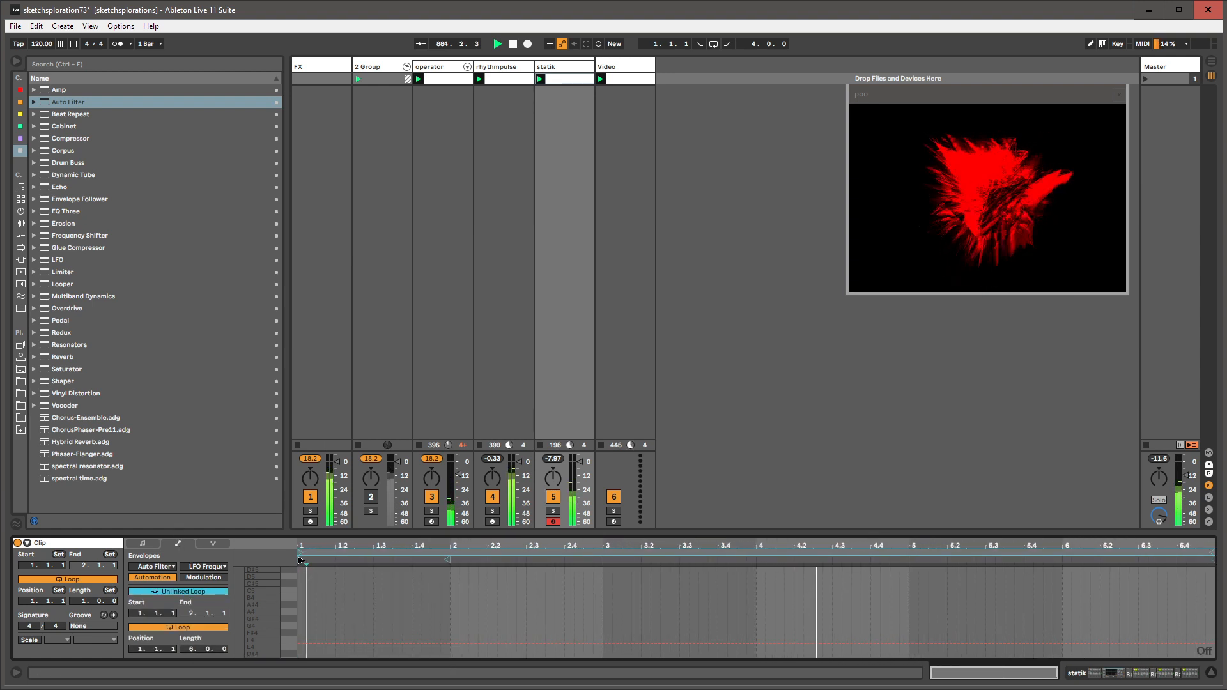
pyautogui.moveTo(1212, 553); pyautogui.dragTo(1226, 552)
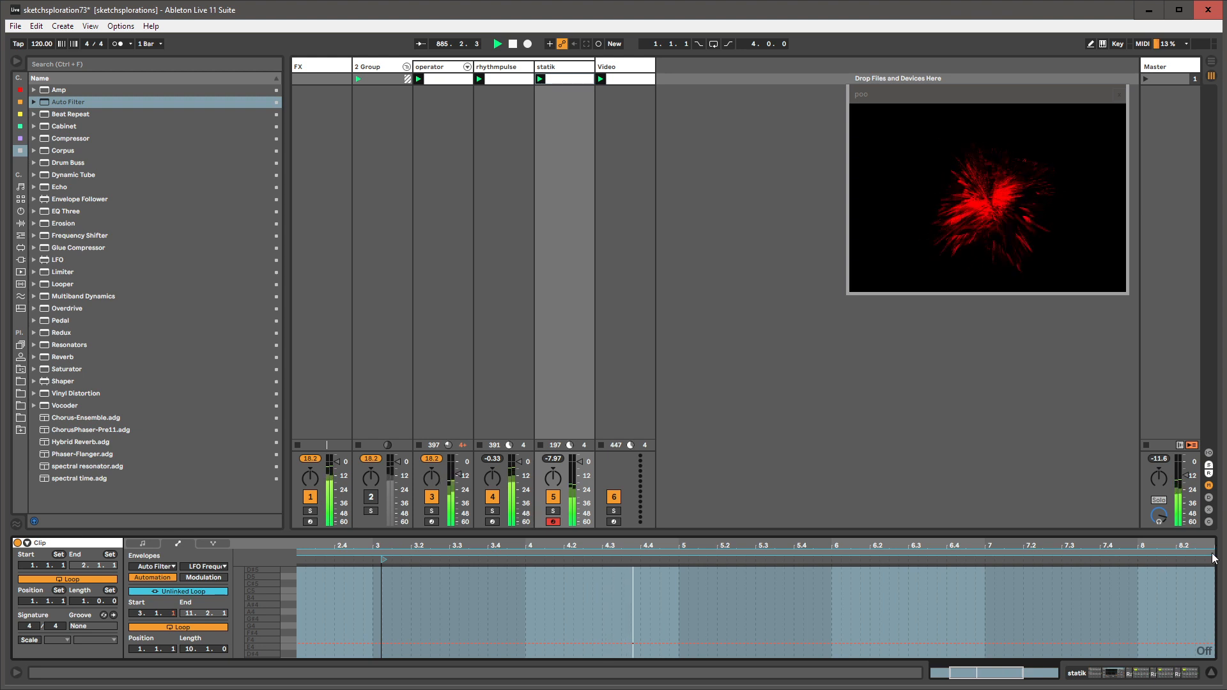
pyautogui.hotkey('shift', 'Tab')
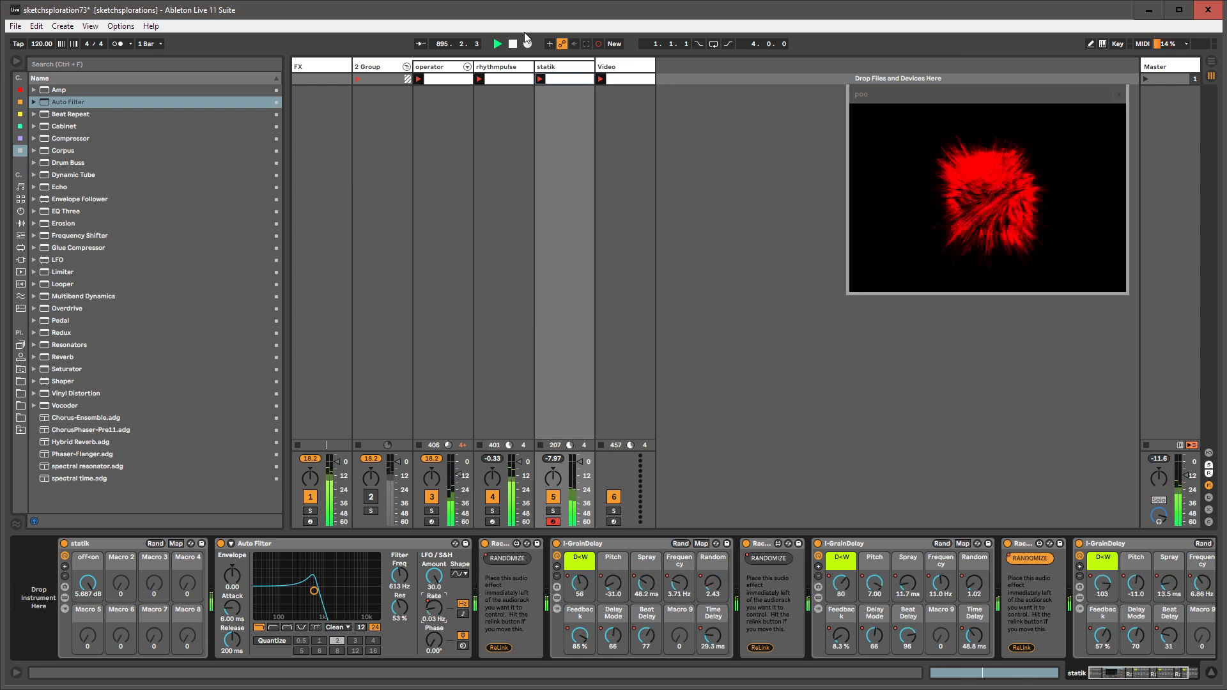
# - Examine the statik clip's GrainDelay envelope and its notes in an enlarged clip view
pyautogui.click(555, 68)
pyautogui.click(554, 78)
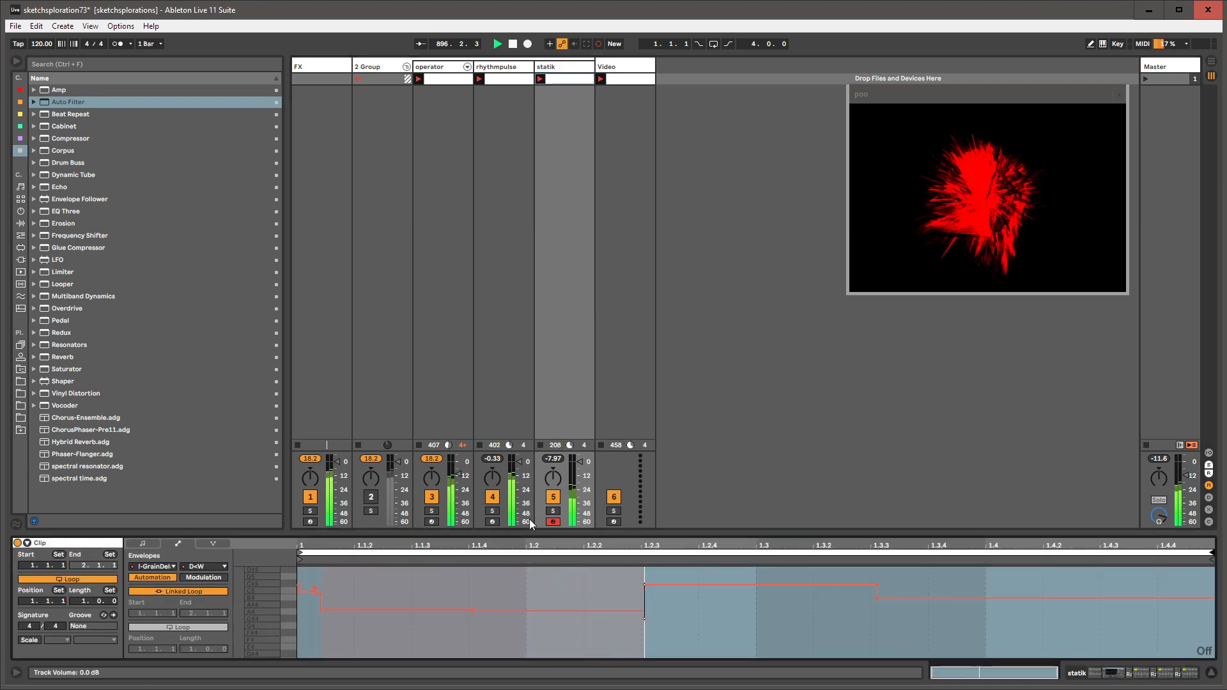
pyautogui.click(142, 543)
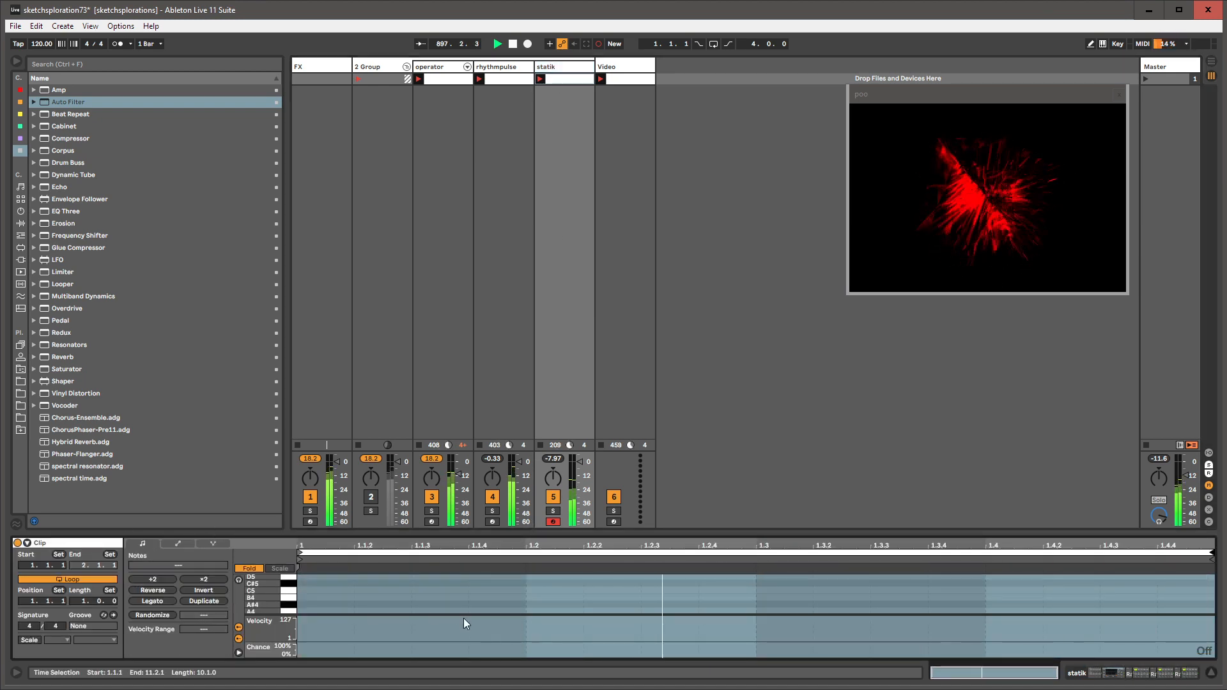
pyautogui.moveTo(492, 531); pyautogui.dragTo(493, 428)
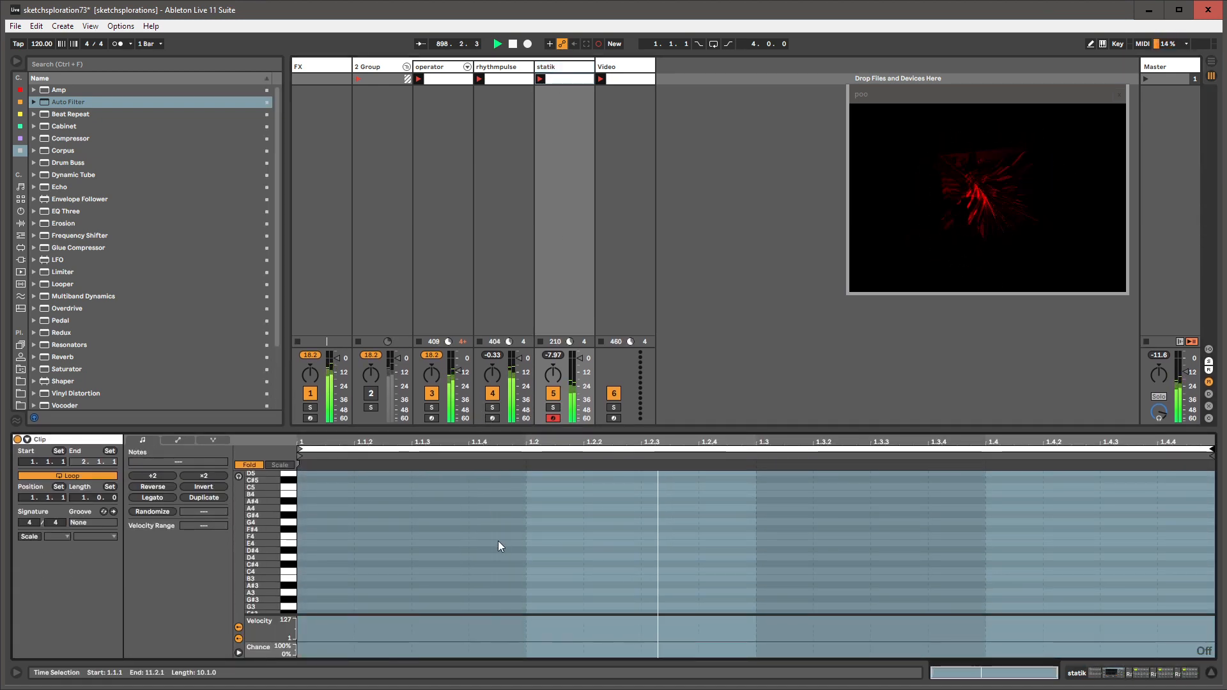
# - Show the rhythmpulse clip's GrainDelay D=W envelope and turn off session recording
pyautogui.click(501, 67)
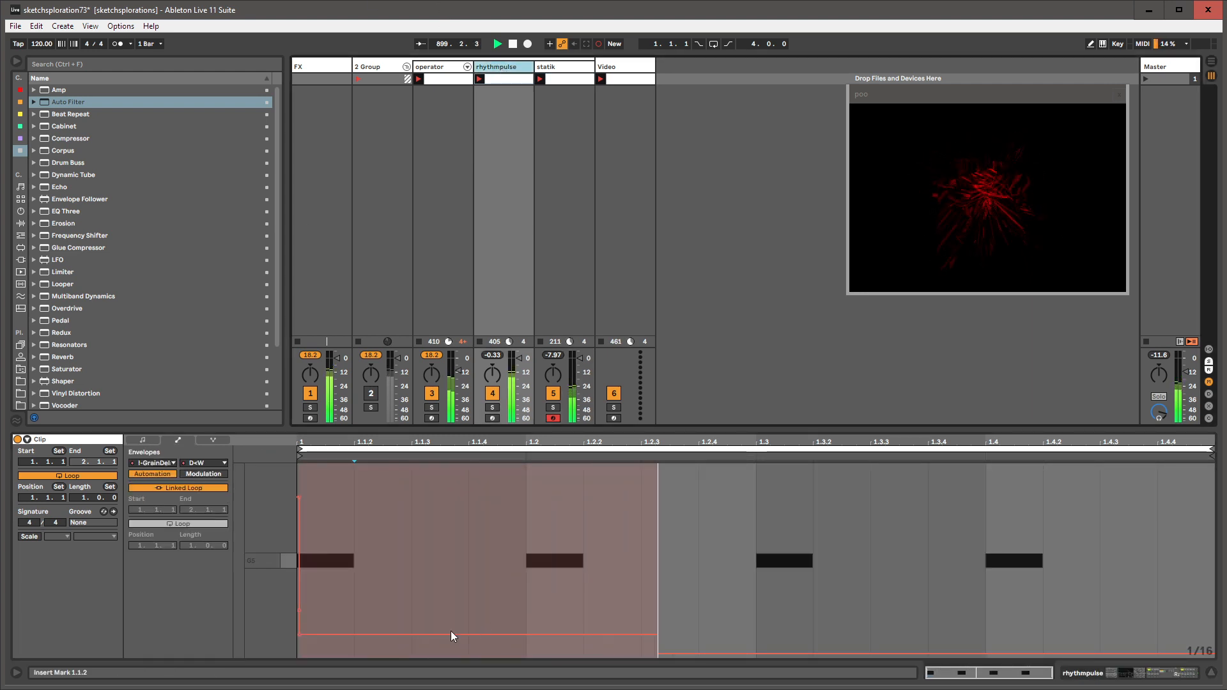
pyautogui.click(411, 525)
pyautogui.click(598, 44)
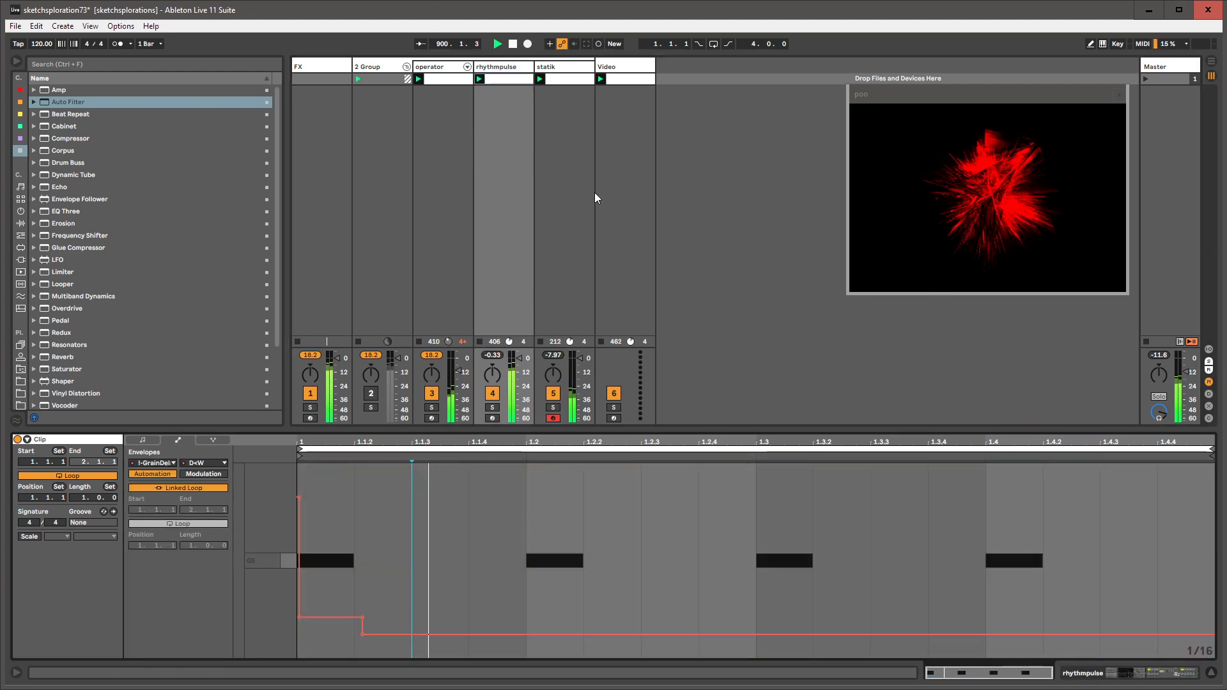
# - Draw high steps after beat 1.2 and lower steps after 1.3 in the rhythmpulse clip's GrainDelay D=W envelope, and re-enable automation
pyautogui.click(541, 533)
pyautogui.press('b')
pyautogui.moveTo(577, 527)
pyautogui.mouseDown()
pyautogui.moveTo(756, 526)
pyautogui.moveTo(947, 614)
pyautogui.moveTo(1035, 606)
pyautogui.mouseUp()
pyautogui.click(573, 44)
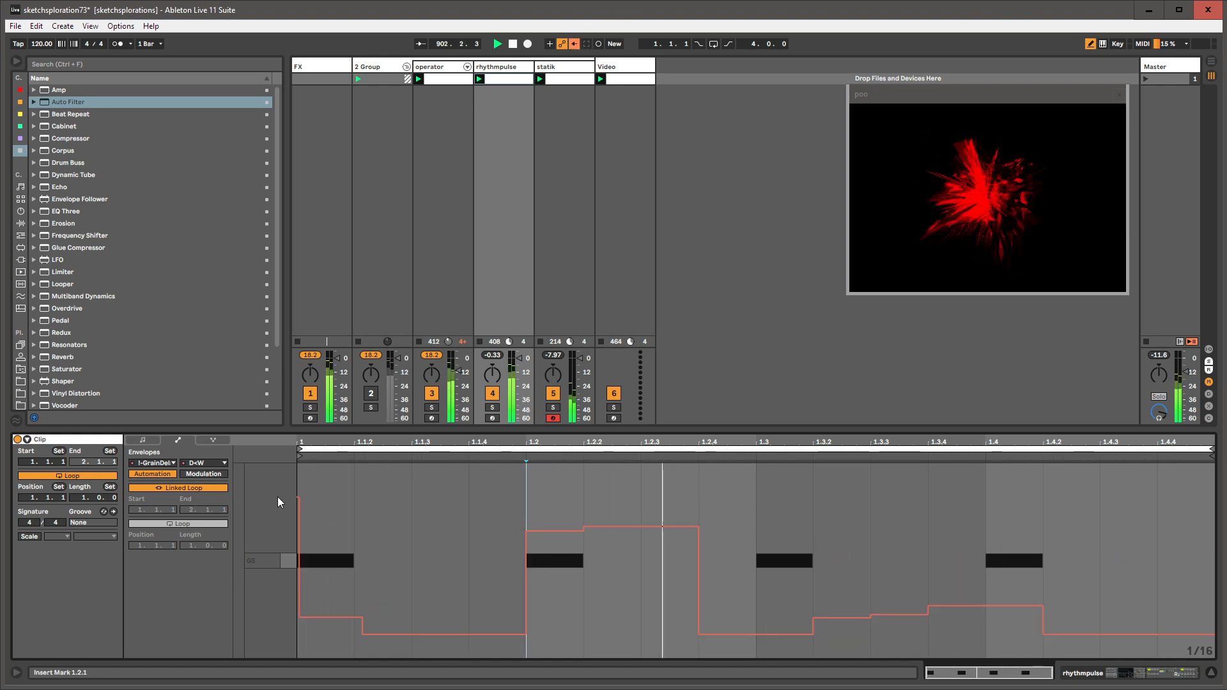
# - Unlink the rhythmpulse D=W envelope, extend its loop length to 3.3.1, and draw high steps around bar 3 and low steps from 3.3
pyautogui.click(218, 488)
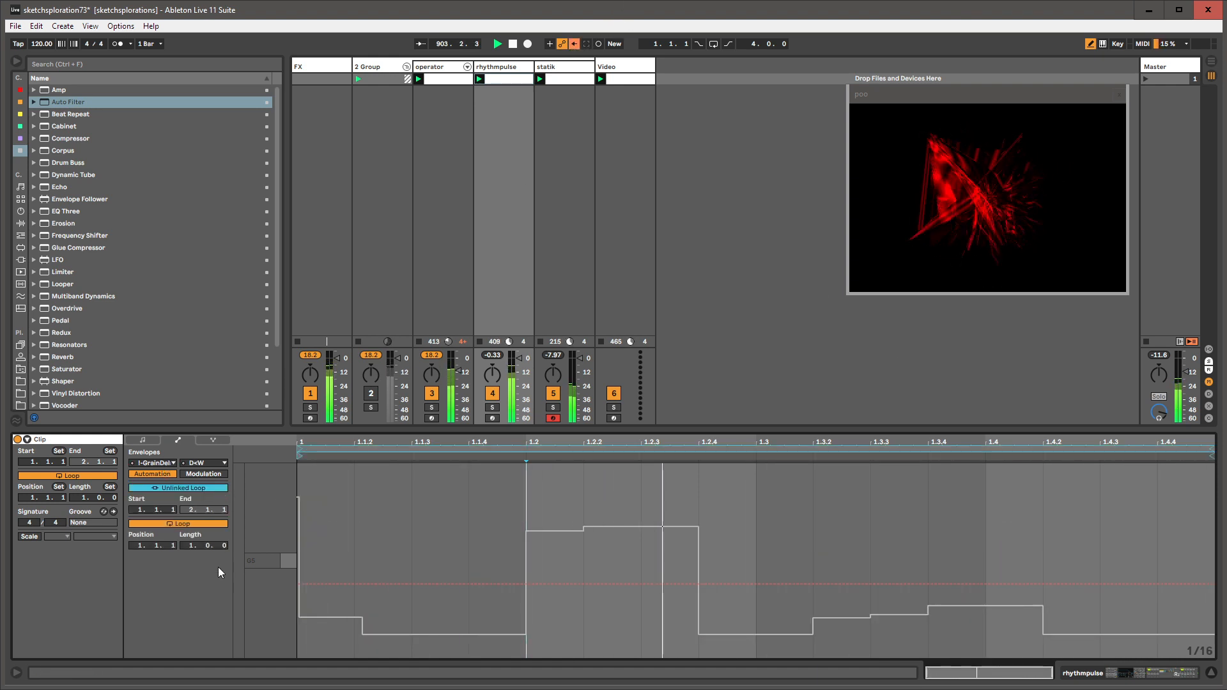
pyautogui.moveTo(224, 546); pyautogui.dragTo(223, 454)
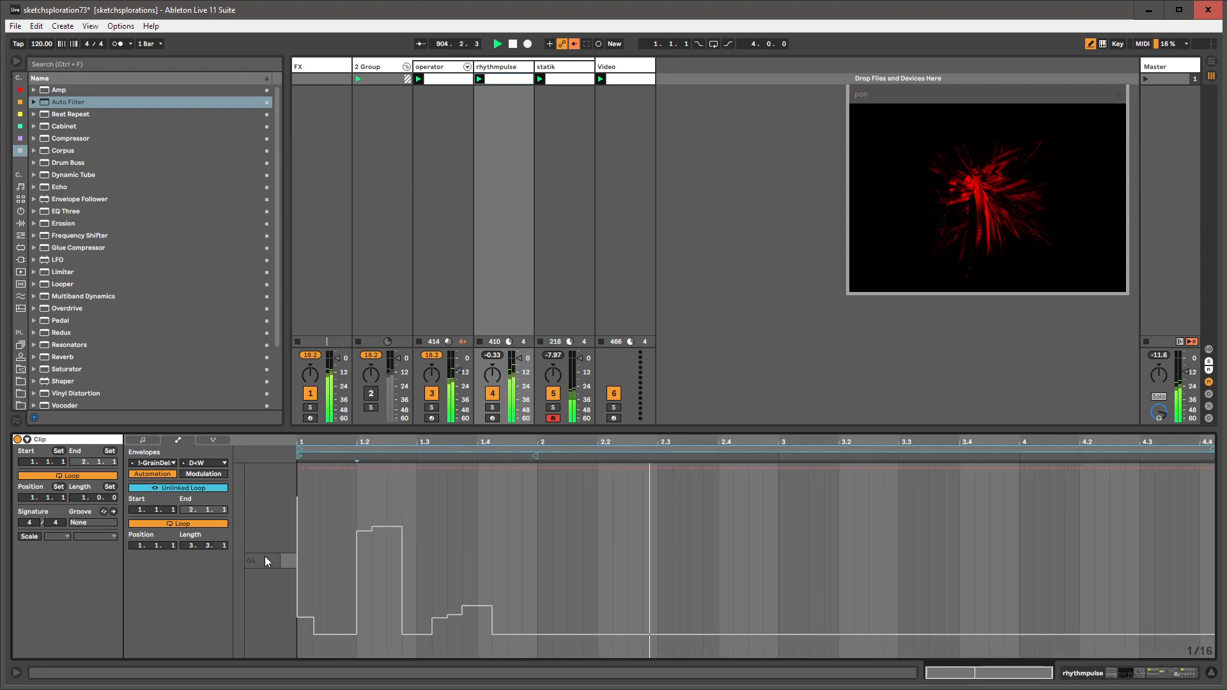
pyautogui.moveTo(760, 506); pyautogui.dragTo(790, 496)
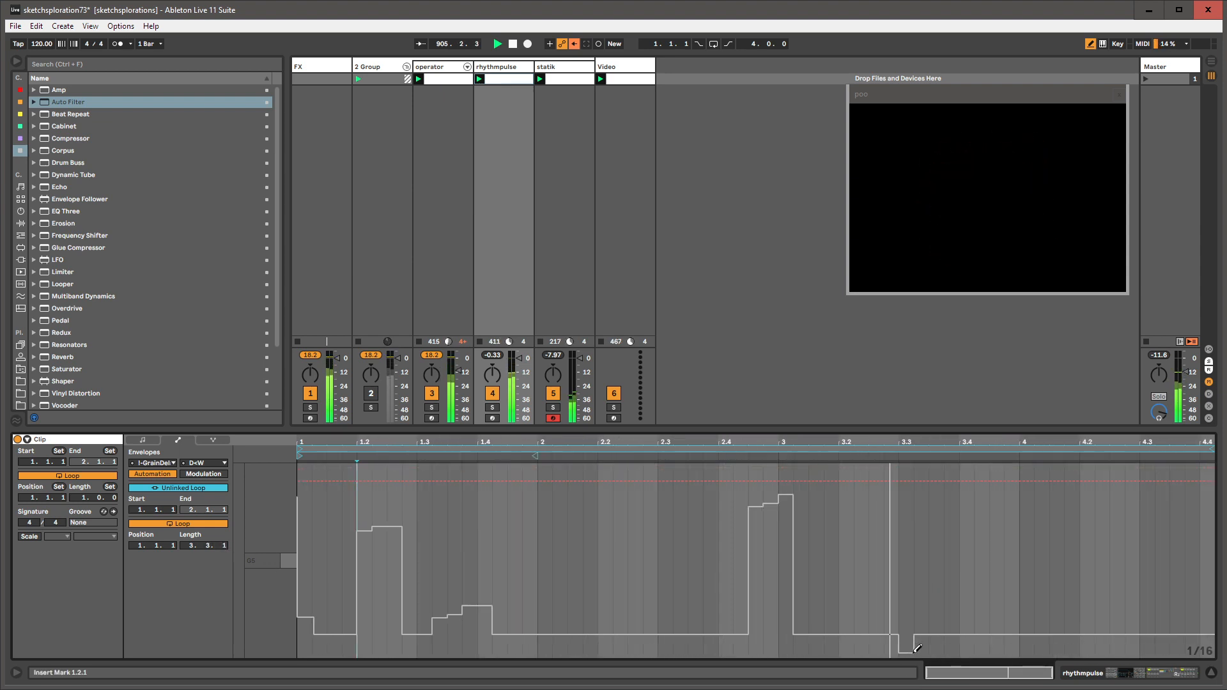
pyautogui.hotkey('shift', 'Tab')
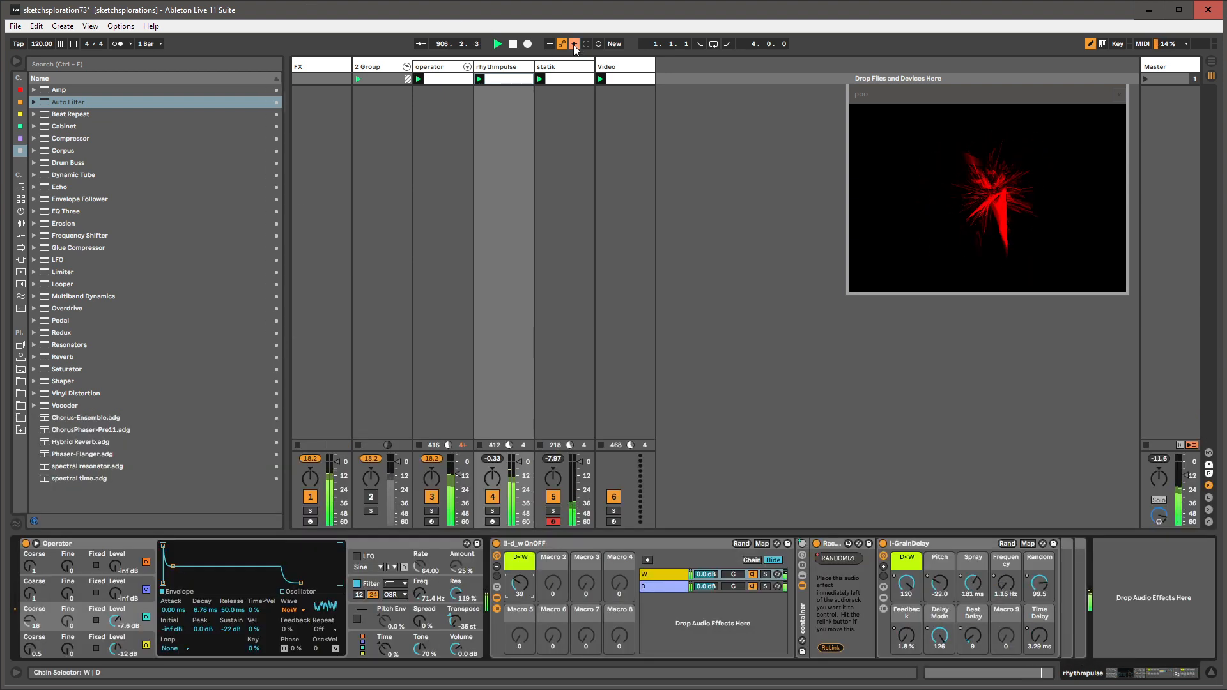
pyautogui.hotkey('shift', 'Tab')
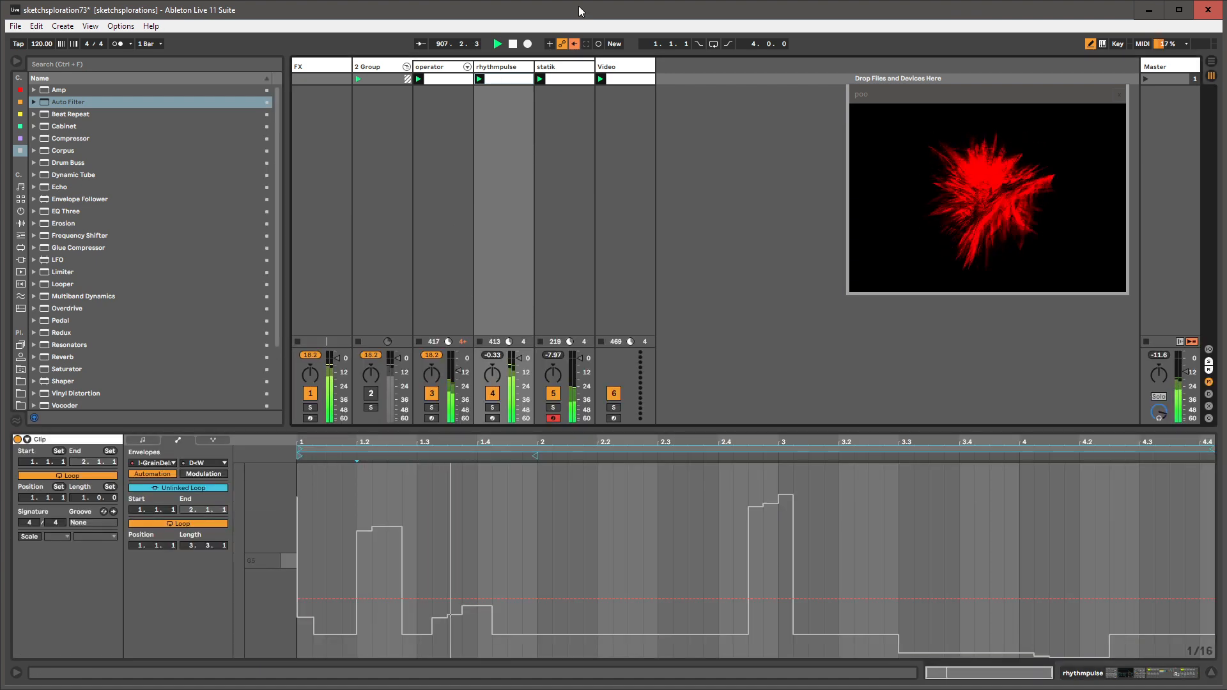
pyautogui.click(574, 44)
# - Examine the operator track's device chain and the devices available for its clip's envelopes
pyautogui.doubleClick(442, 67)
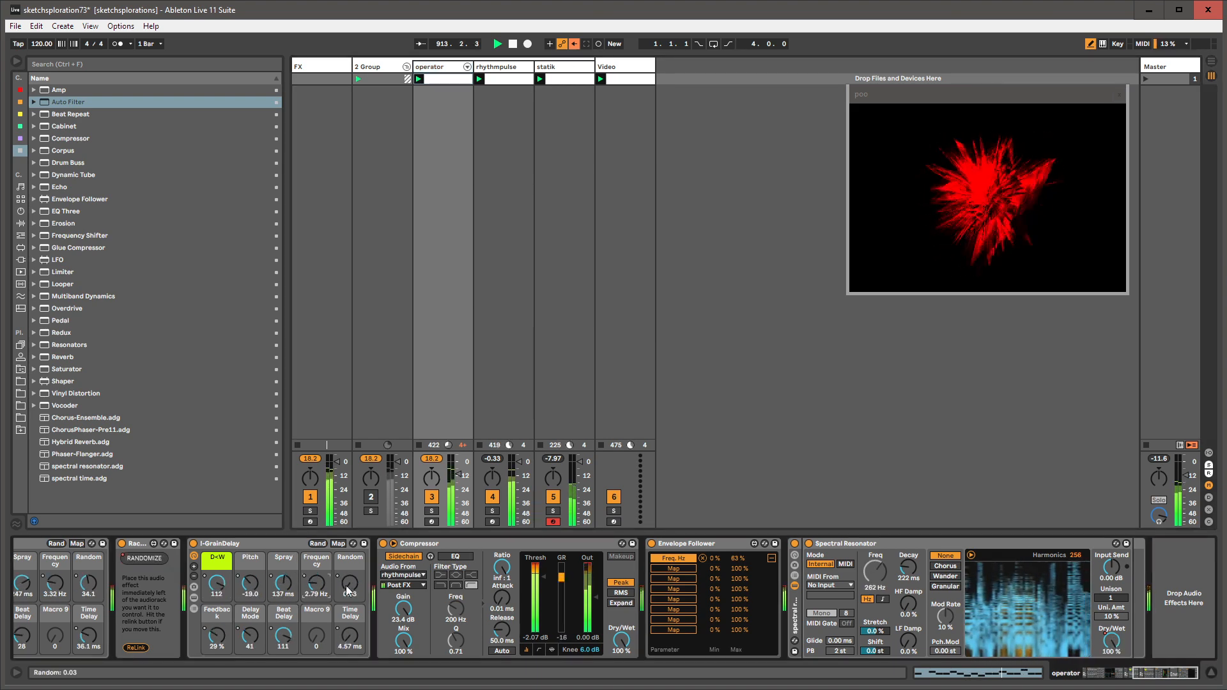
pyautogui.click(1121, 678)
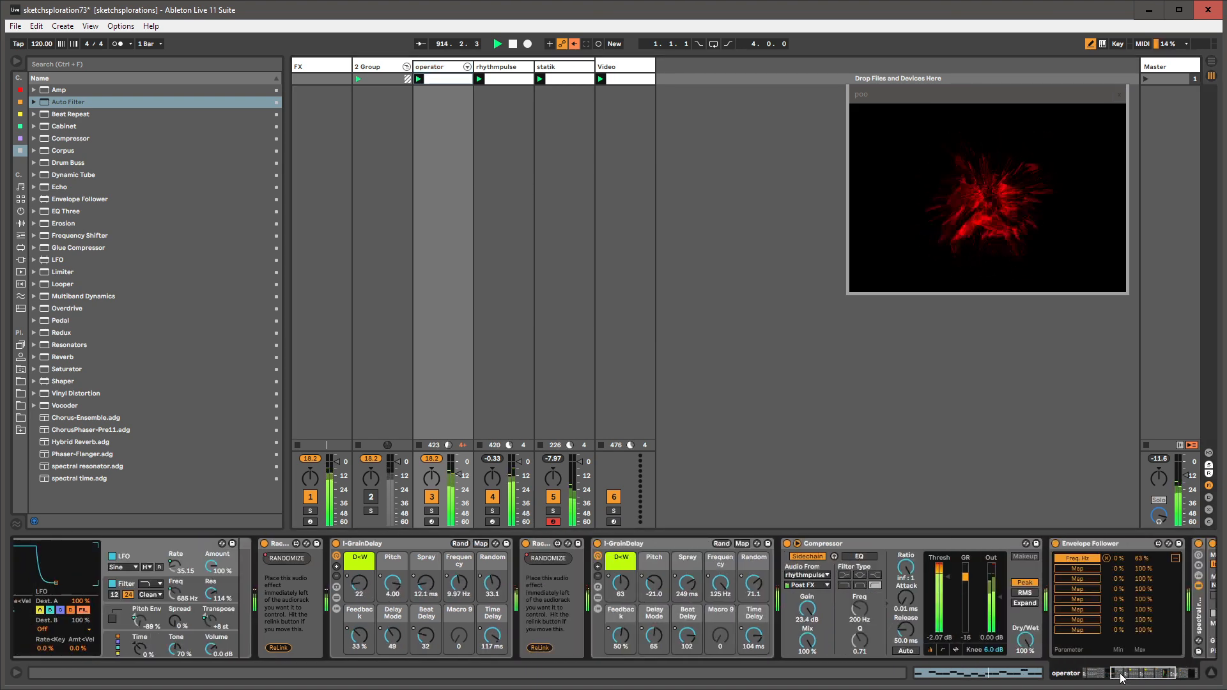
pyautogui.press('Tab')
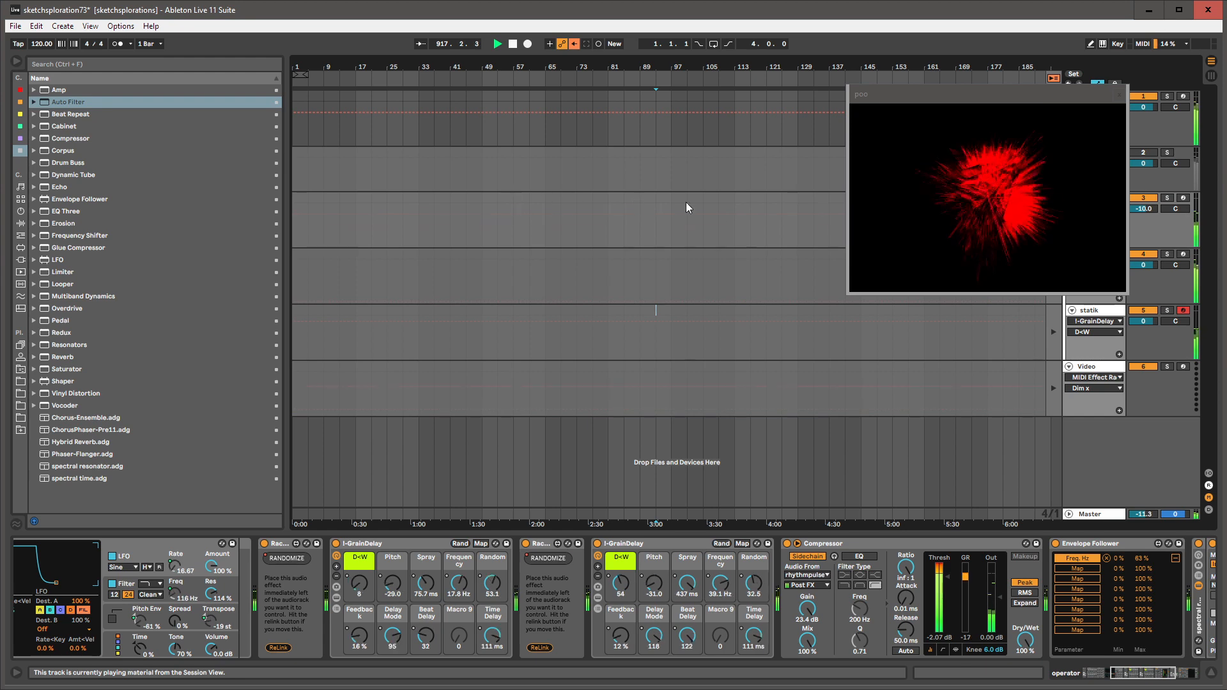
pyautogui.press('Tab')
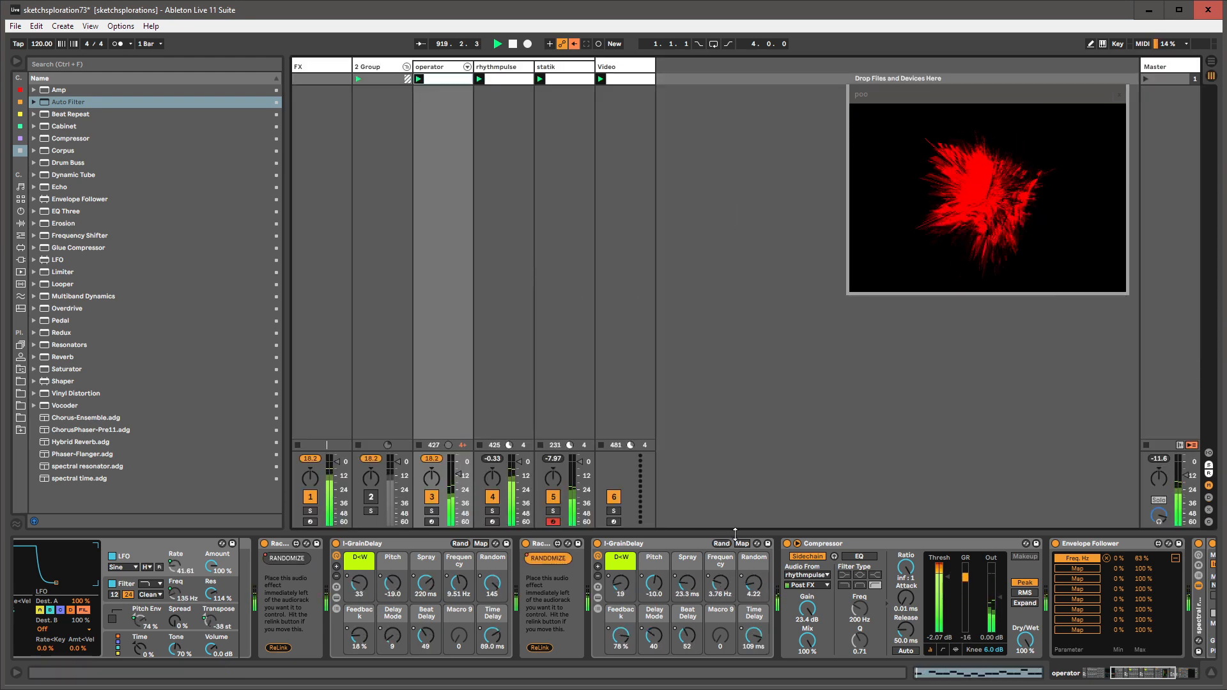
pyautogui.click(1103, 676)
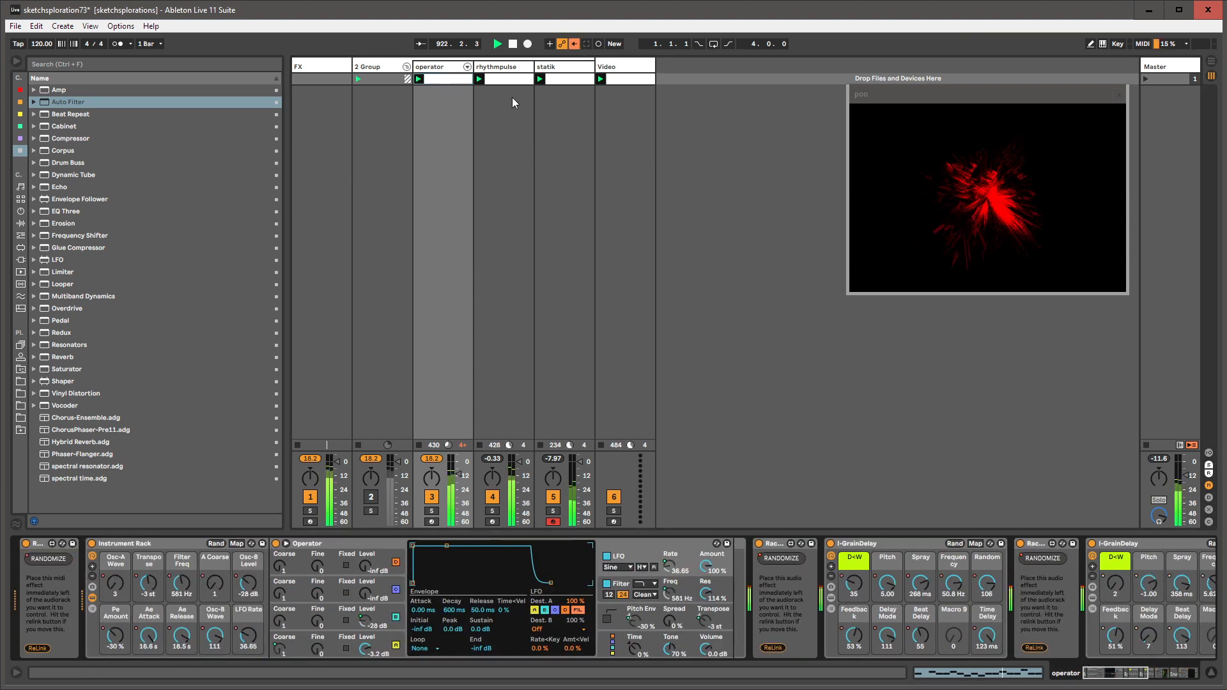
pyautogui.click(446, 82)
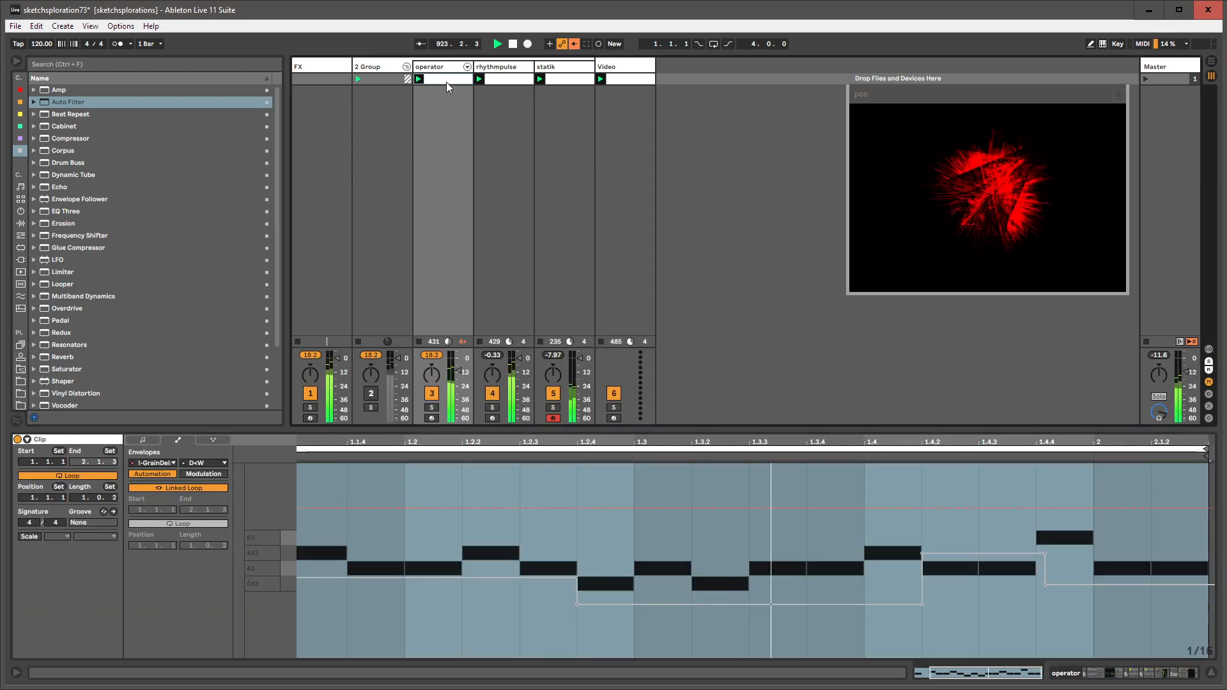
pyautogui.click(451, 68)
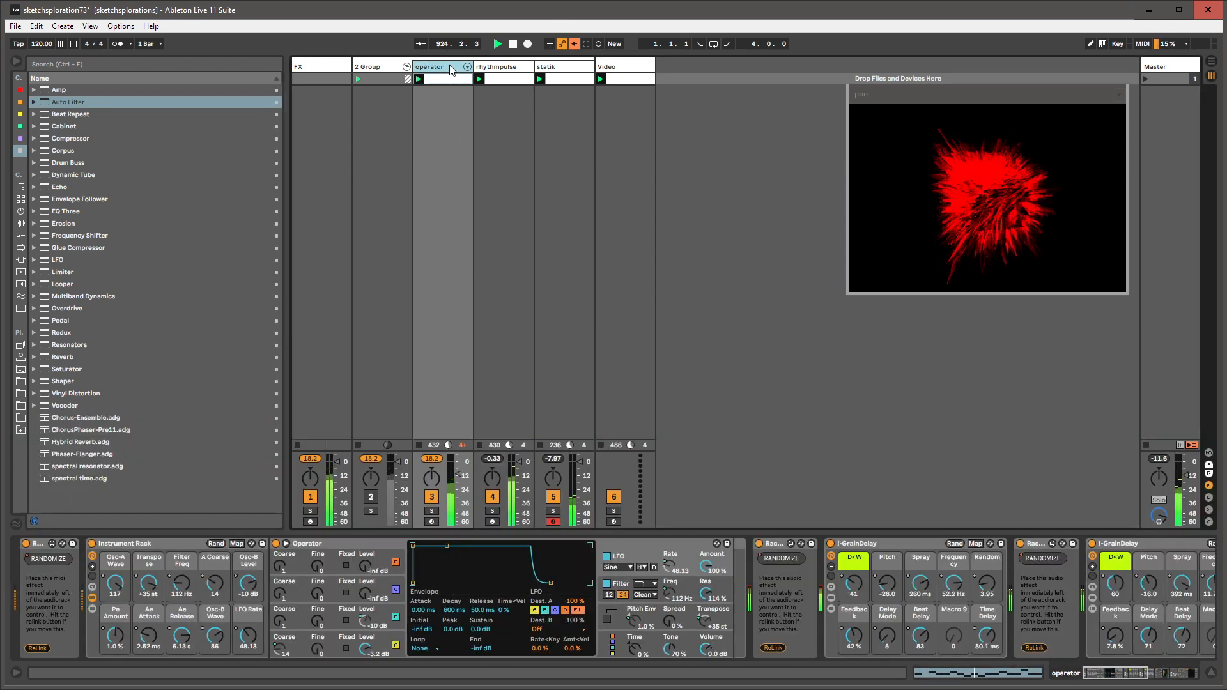
pyautogui.click(450, 79)
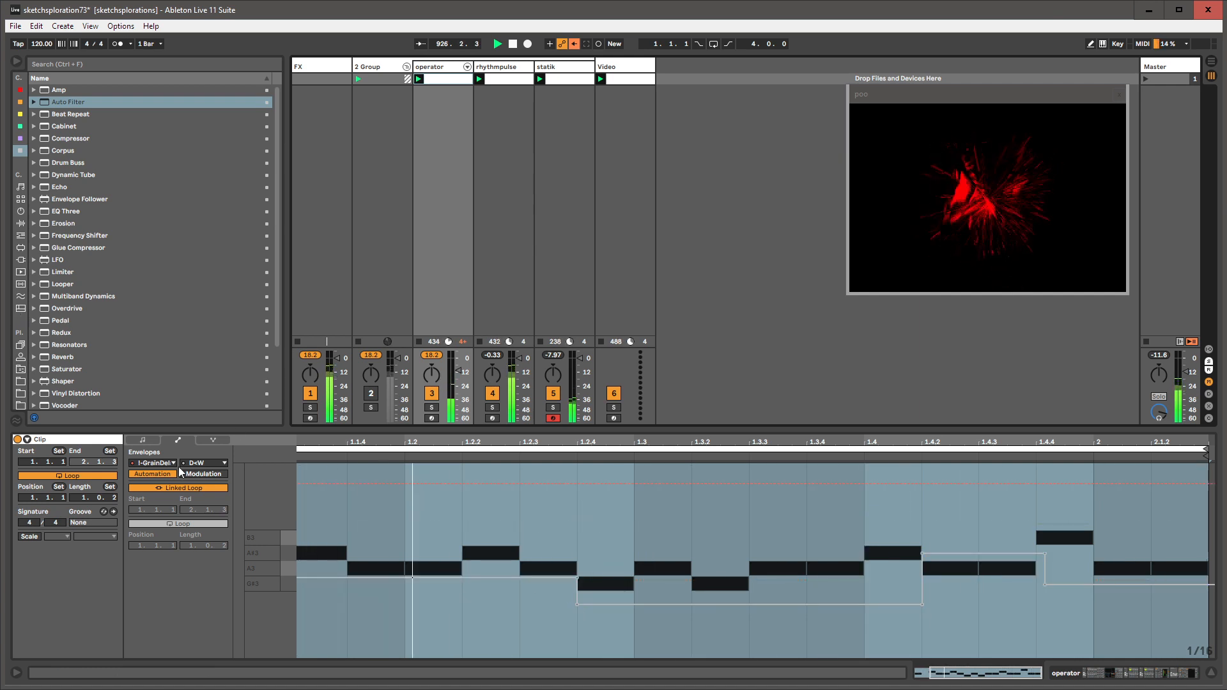
pyautogui.click(154, 463)
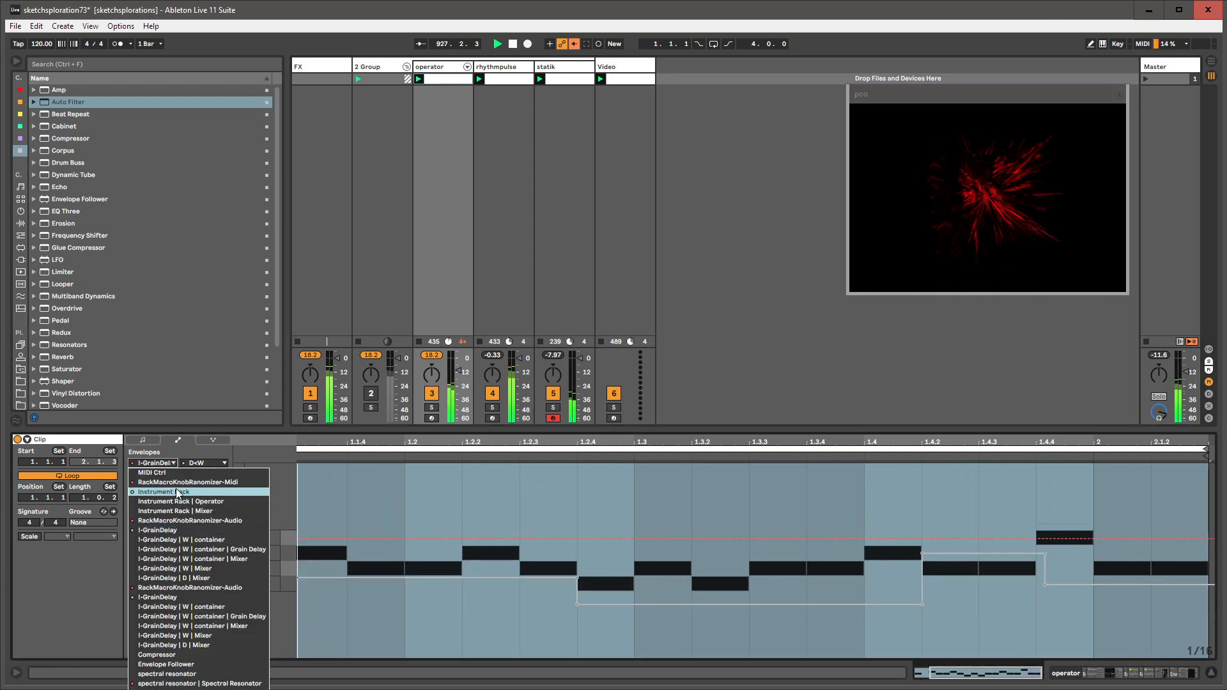
# - Unfold the operator track's instrument rack chain, review the track's effects through to the Spectral Resonator, and fold the chain again
pyautogui.click(467, 67)
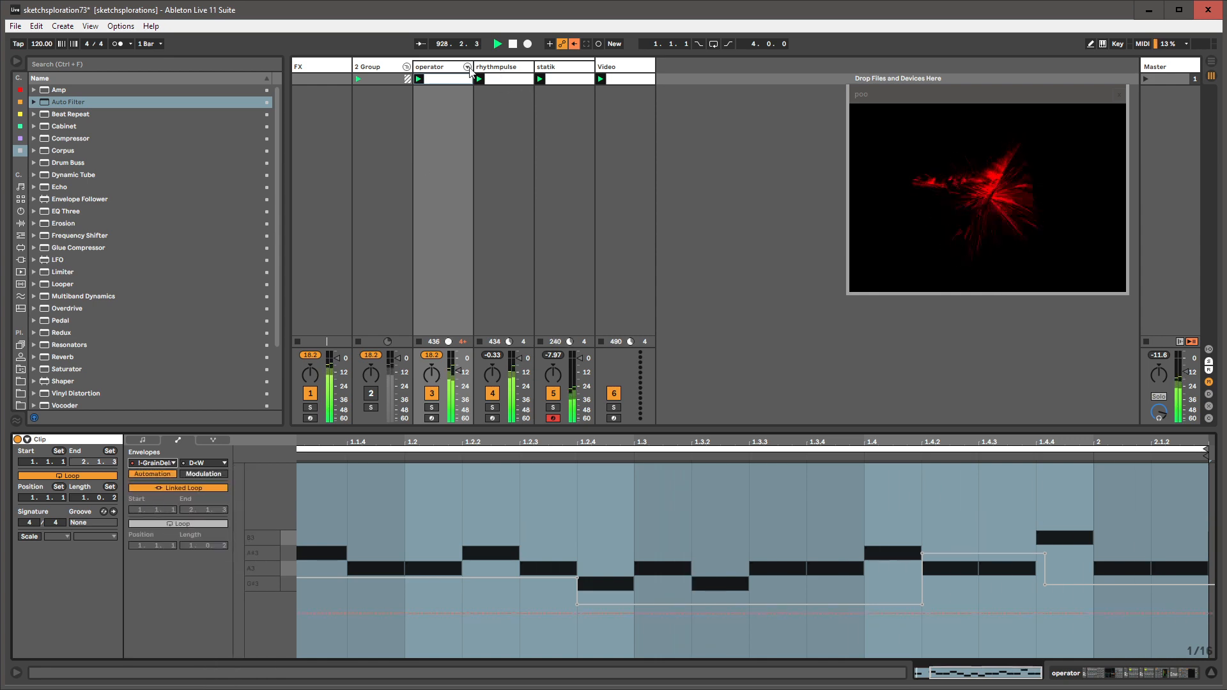
pyautogui.click(467, 67)
pyautogui.doubleClick(448, 69)
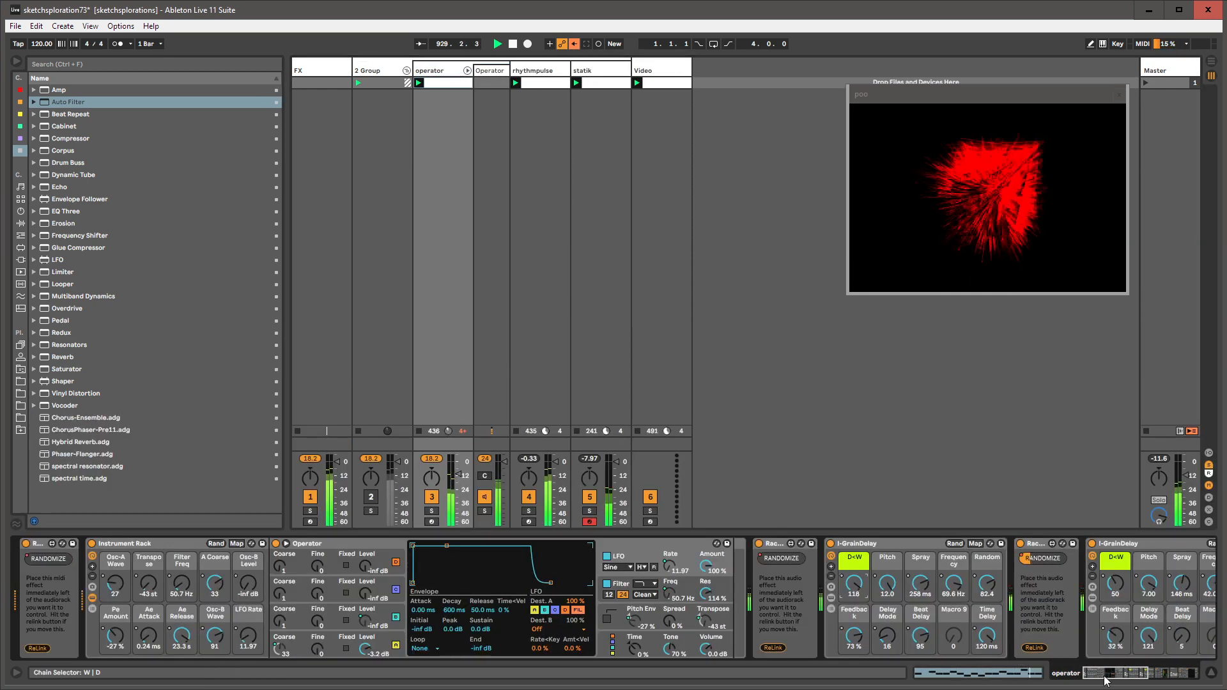
pyautogui.moveTo(1109, 675); pyautogui.dragTo(1155, 679)
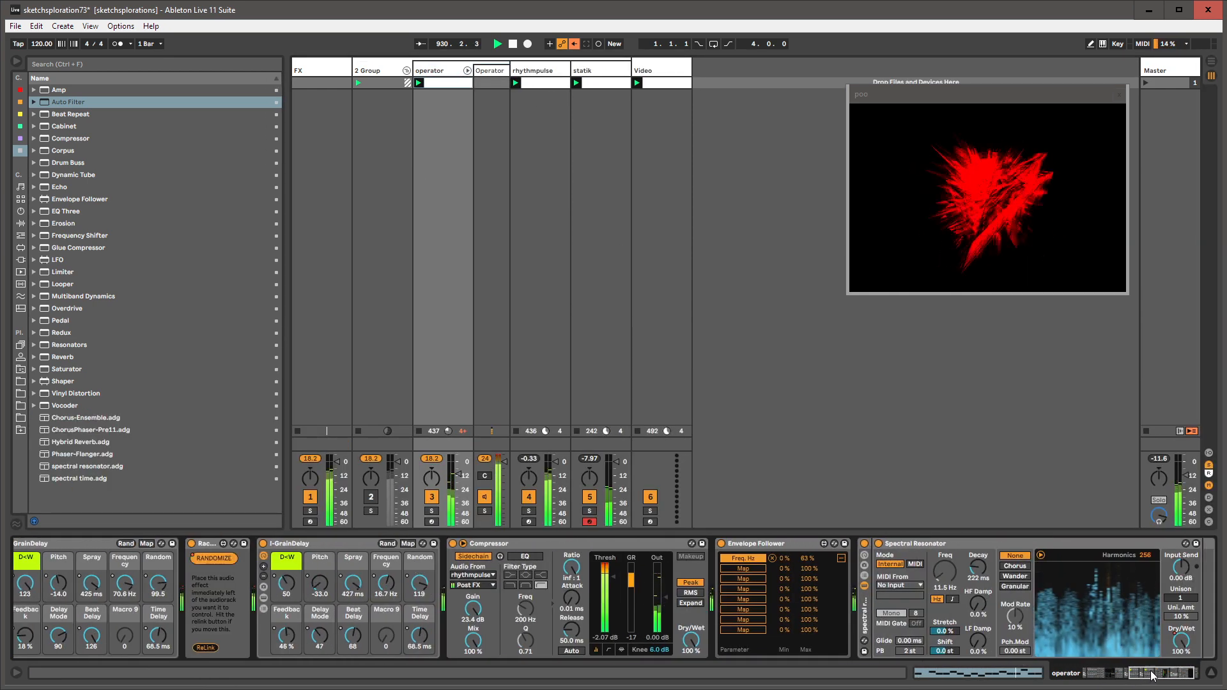
pyautogui.click(498, 72)
pyautogui.click(441, 72)
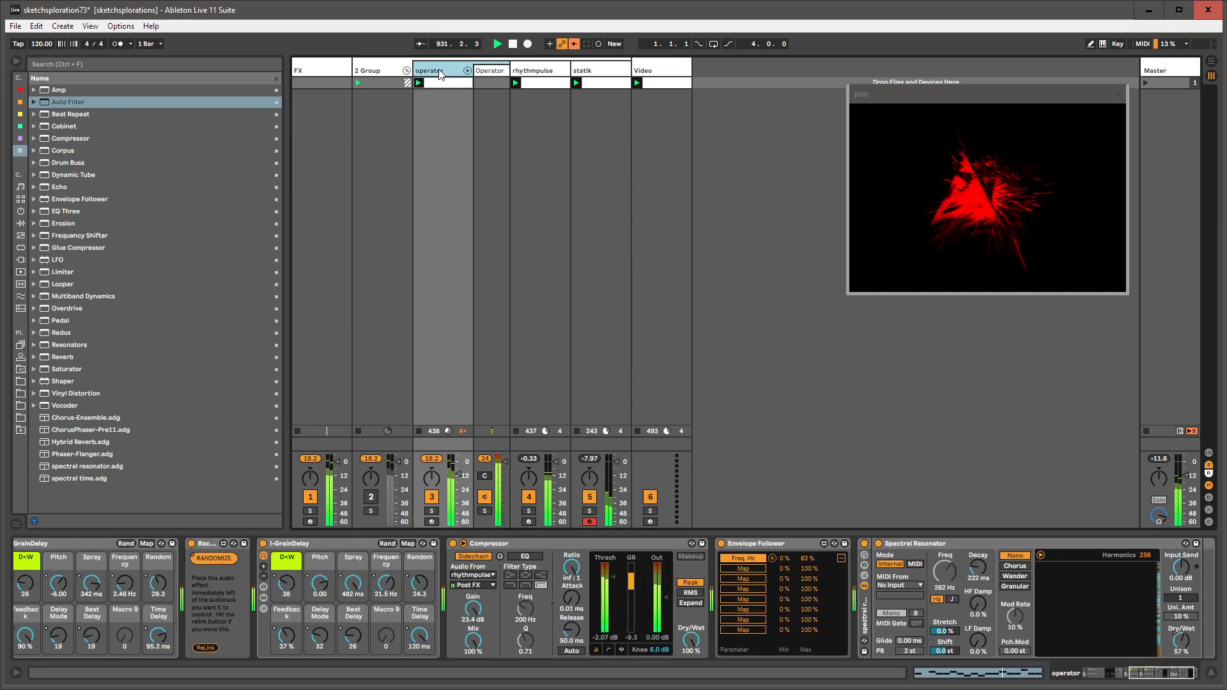
pyautogui.click(499, 73)
pyautogui.click(467, 71)
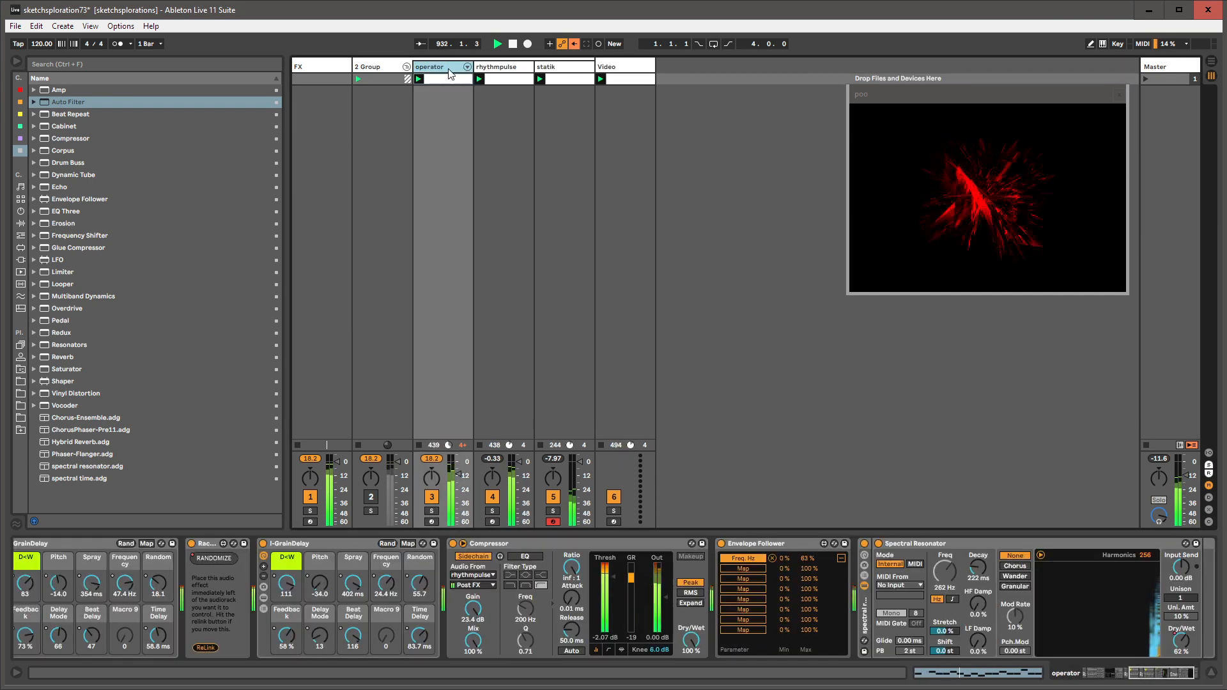
# - Show the rhythmpulse clip's notes and turn off folding of the note rows
pyautogui.click(501, 68)
pyautogui.click(481, 68)
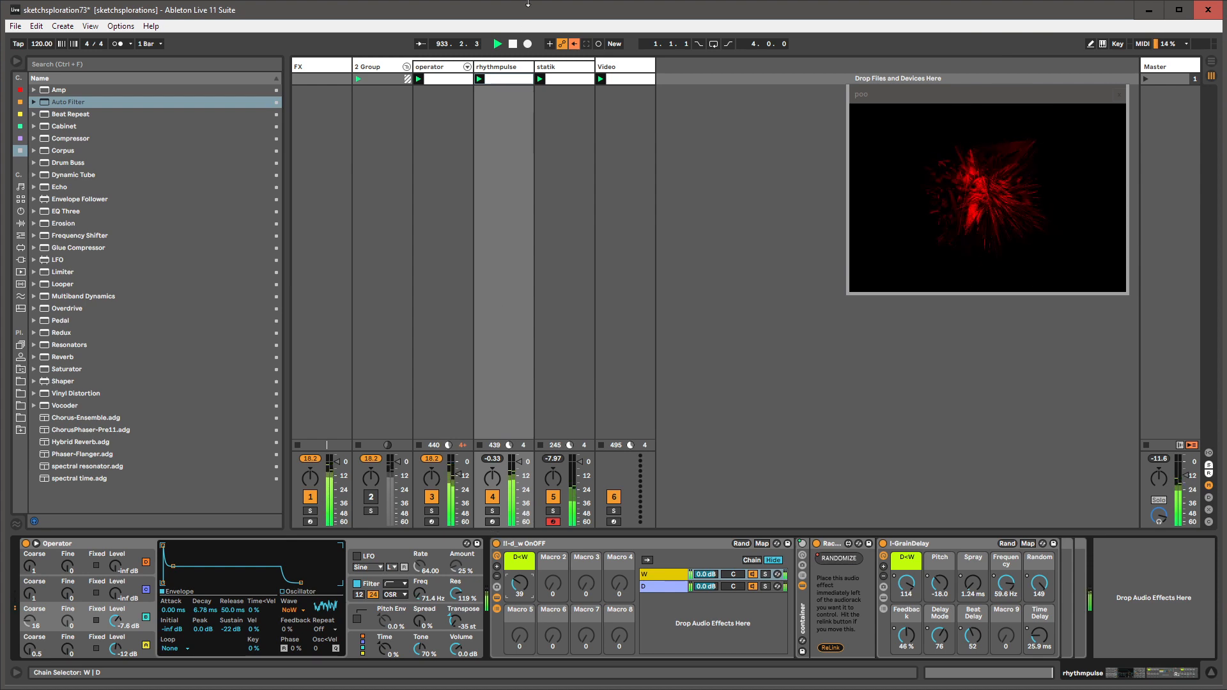
pyautogui.click(517, 78)
pyautogui.click(140, 443)
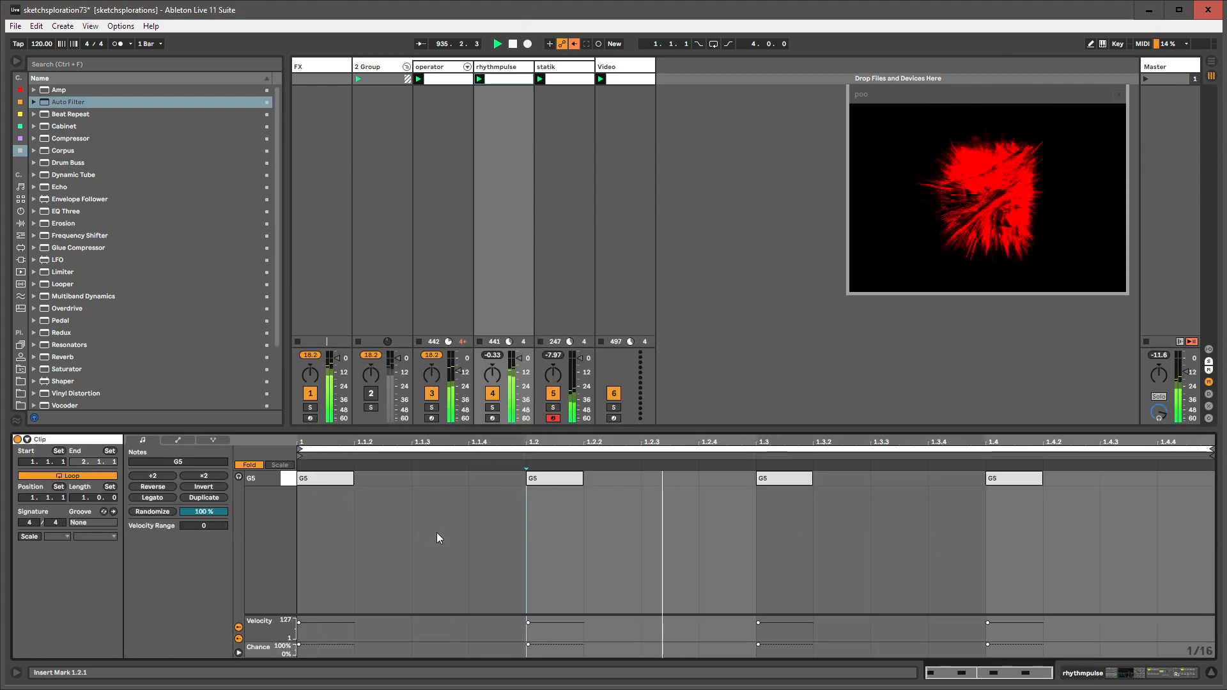
pyautogui.click(260, 464)
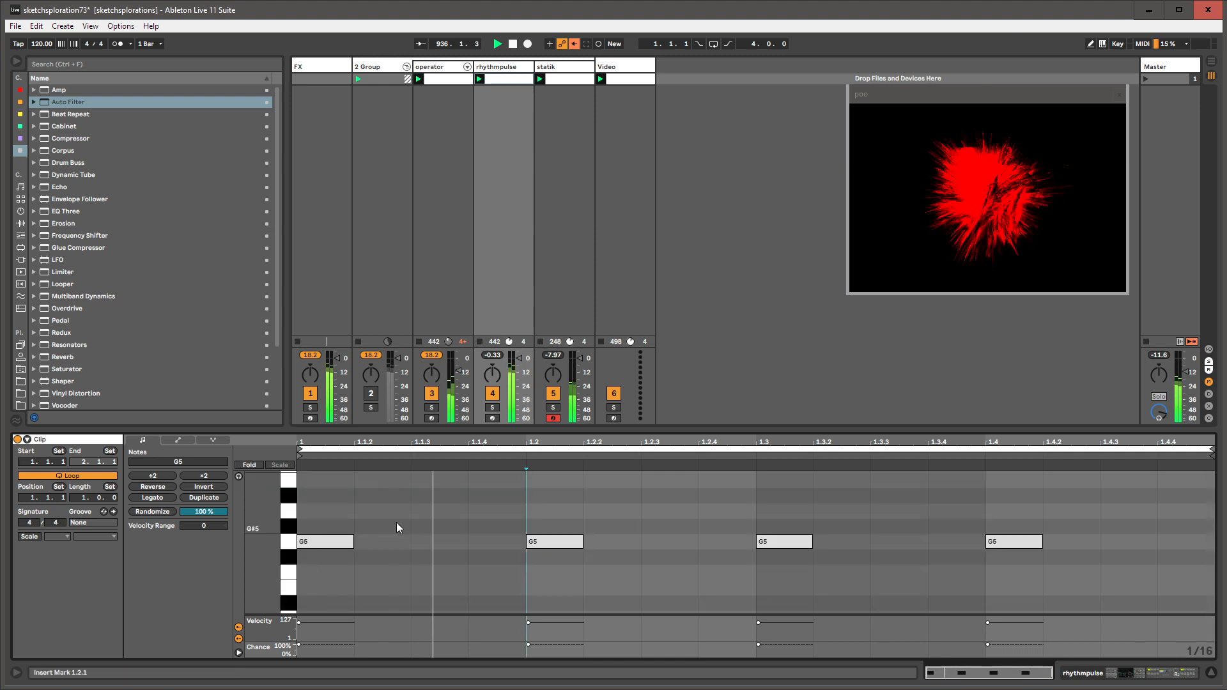
# - Add a note at 1.1.3 in the rhythmpulse clip, transpose it to F#8, and shorten it to less than a sixteenth
pyautogui.doubleClick(428, 492)
pyautogui.hotkey('shift', 'Up')
pyautogui.hotkey('shift', 'Up')
pyautogui.hotkey('shift', 'Up')
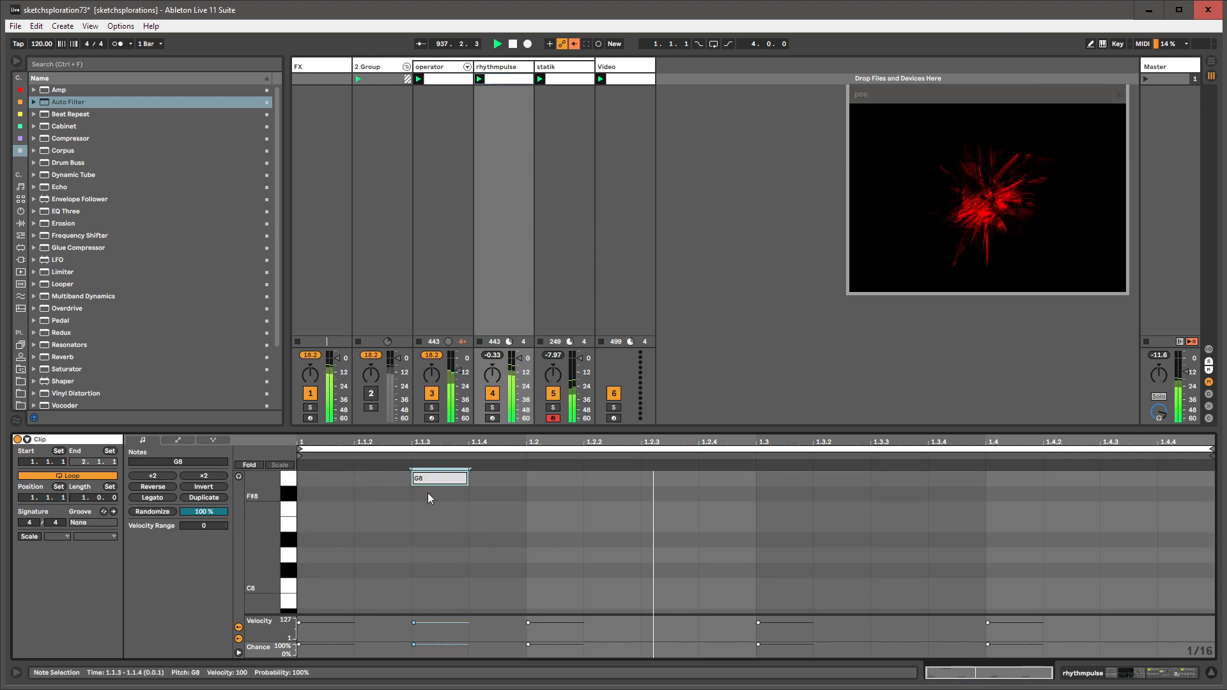
pyautogui.press('Down')
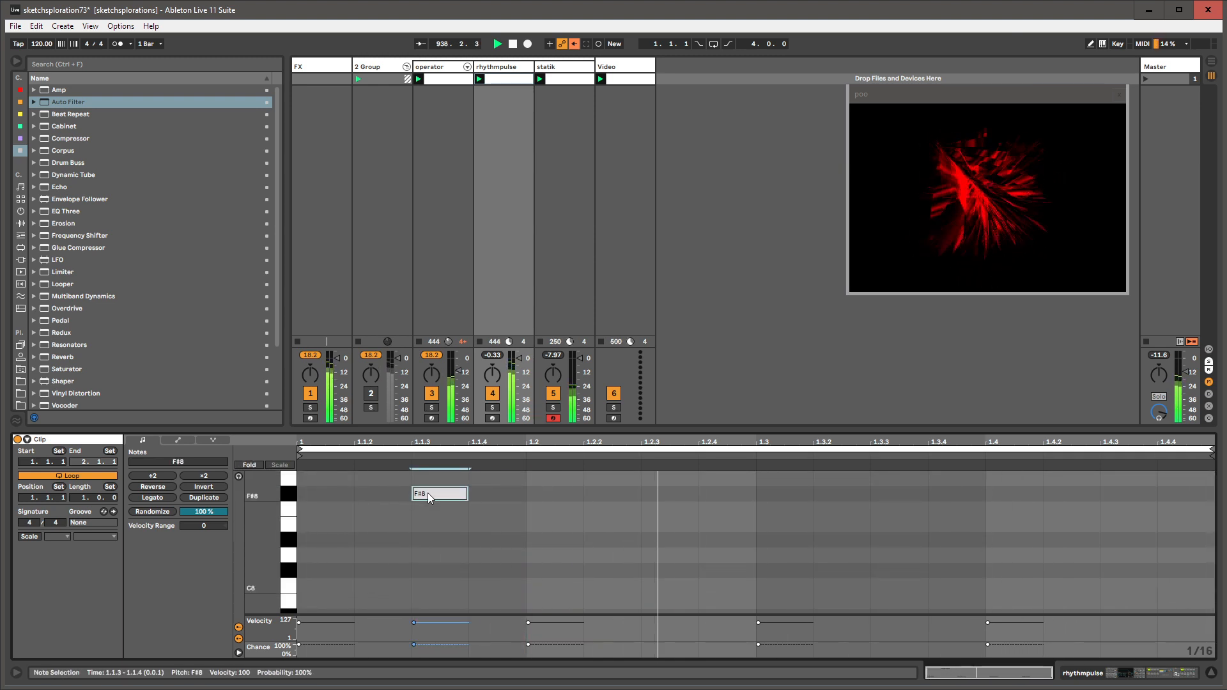
pyautogui.moveTo(473, 493); pyautogui.dragTo(417, 492)
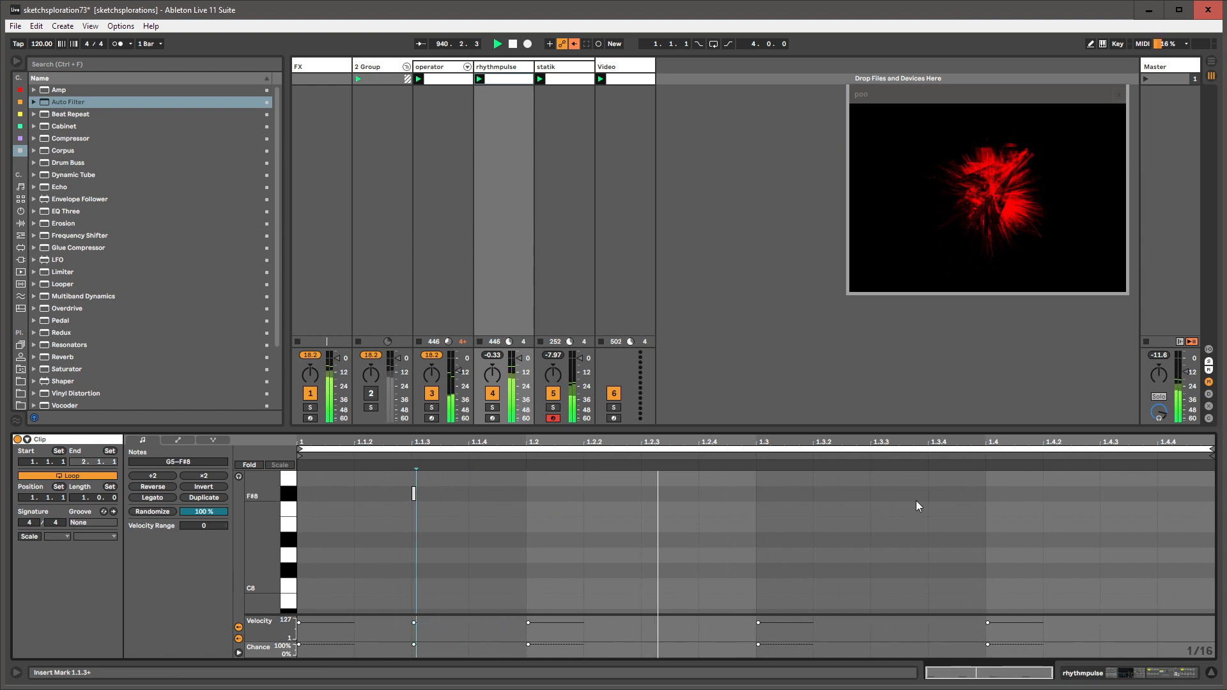
pyautogui.moveTo(416, 494); pyautogui.dragTo(451, 494)
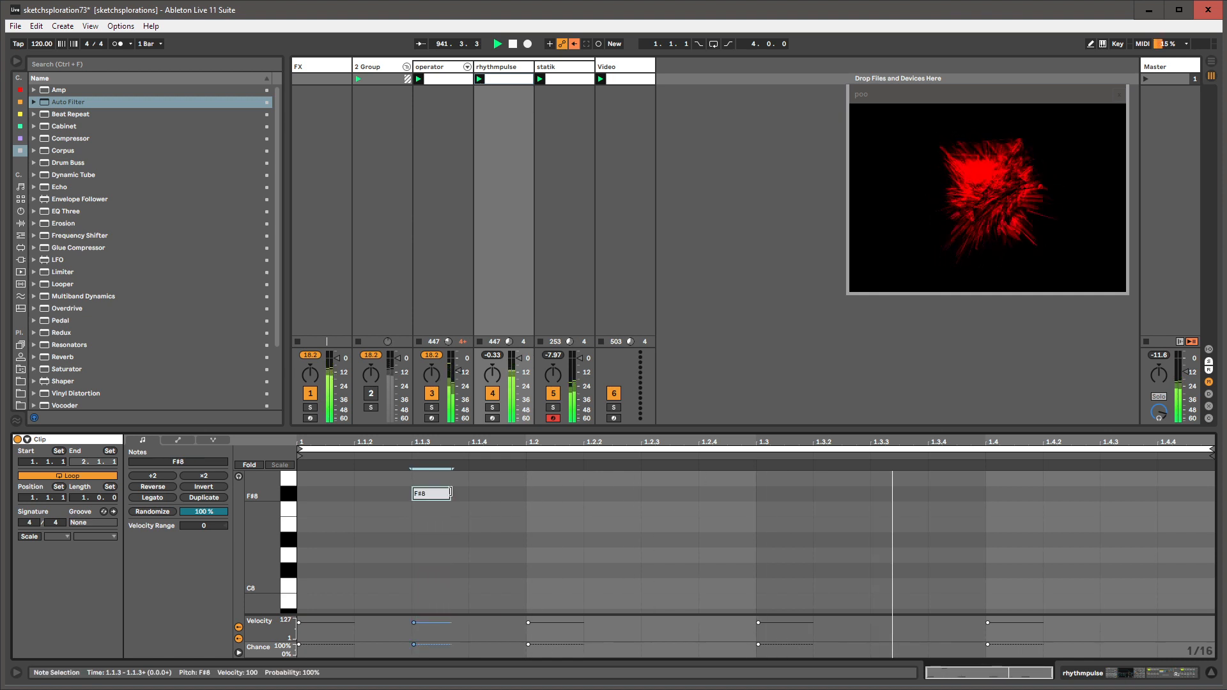
# - Add a Drum Buss at the end of the rhythmpulse track and set its Drive to 51%
pyautogui.doubleClick(506, 67)
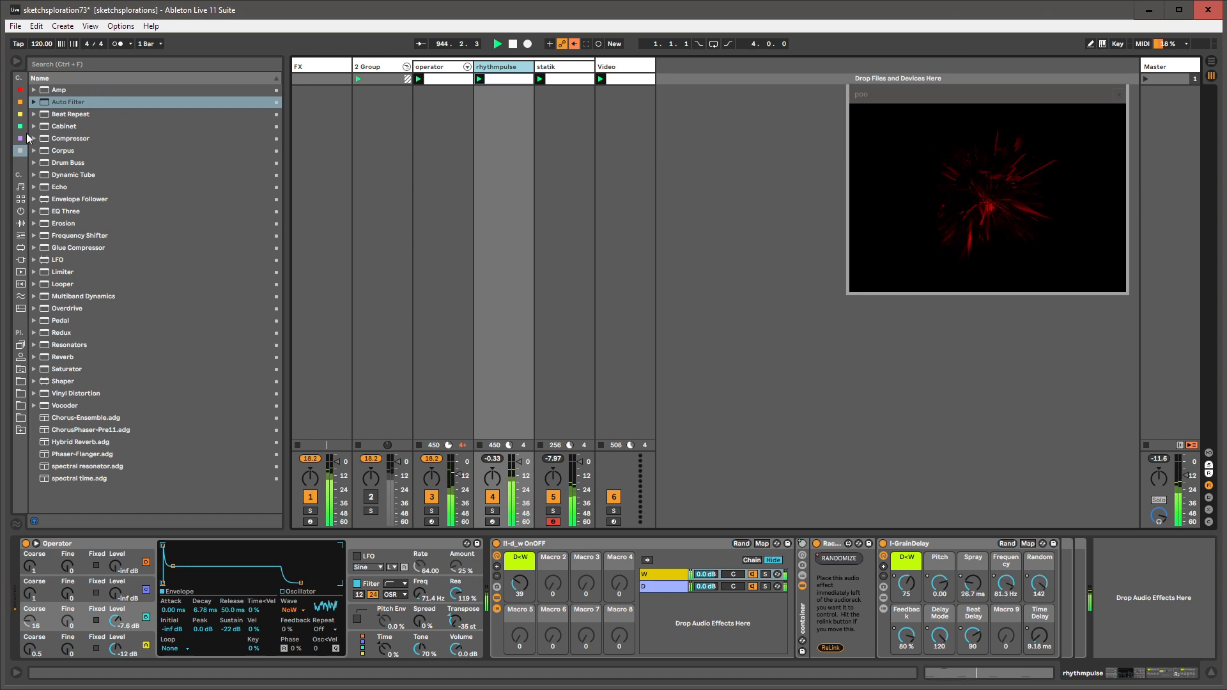
pyautogui.doubleClick(59, 164)
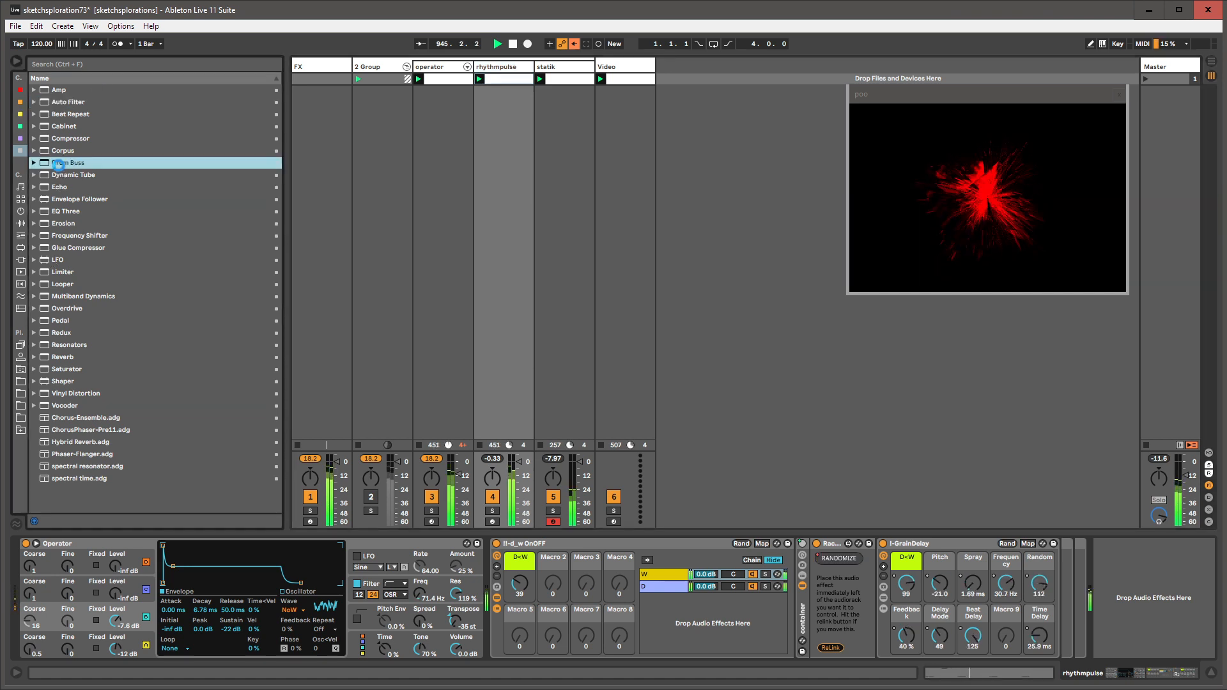
pyautogui.click(1056, 568)
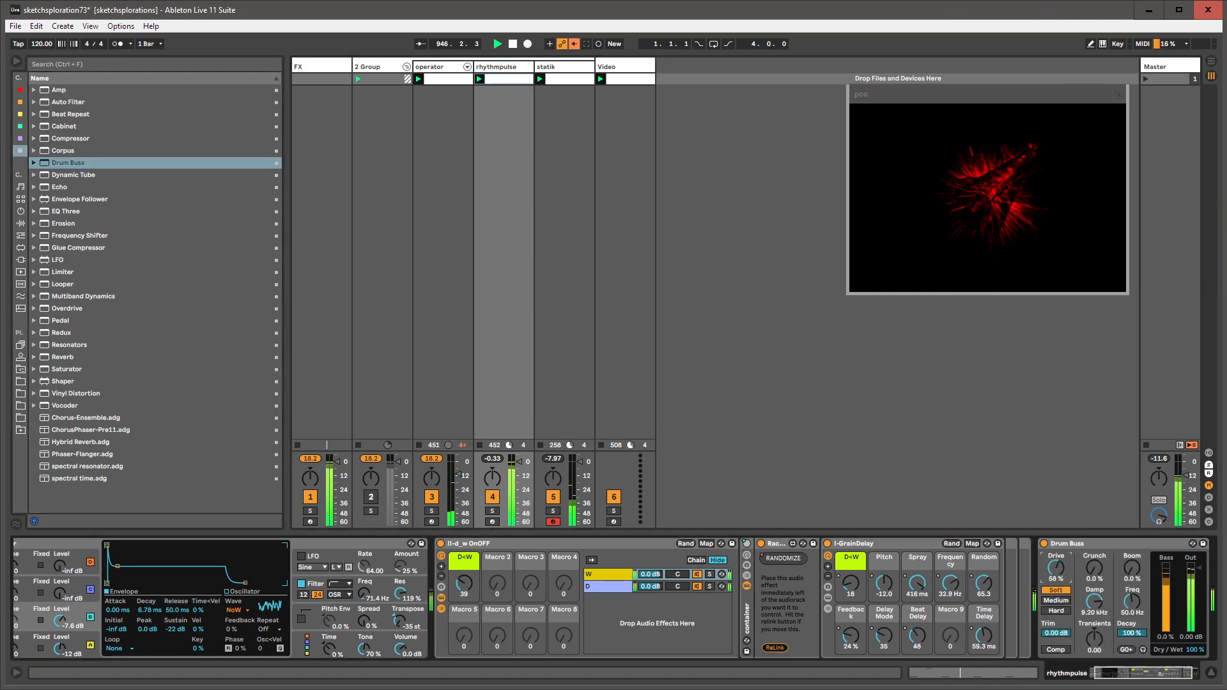
pyautogui.click(1127, 679)
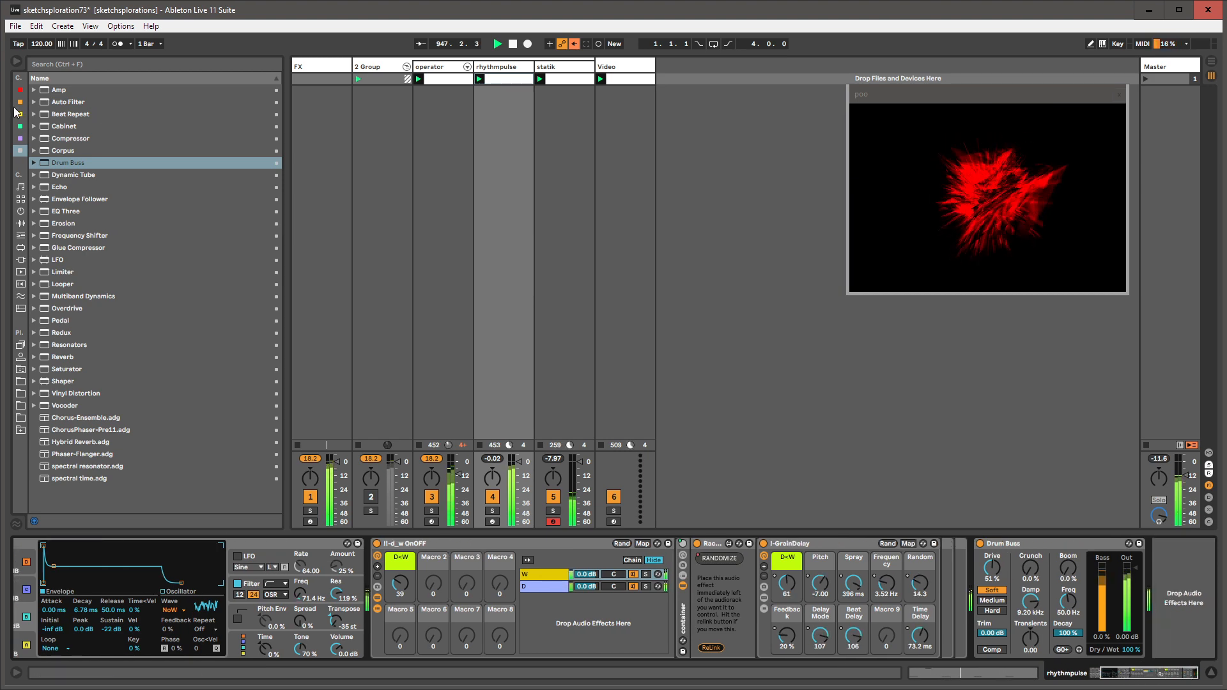
# - Insert an Auto Filter directly before the rhythmpulse Drum Buss, with frequency 3.25 kHz, resonance 104%, LFO amount 30 and LFO rate 10 Hz
pyautogui.click(69, 104)
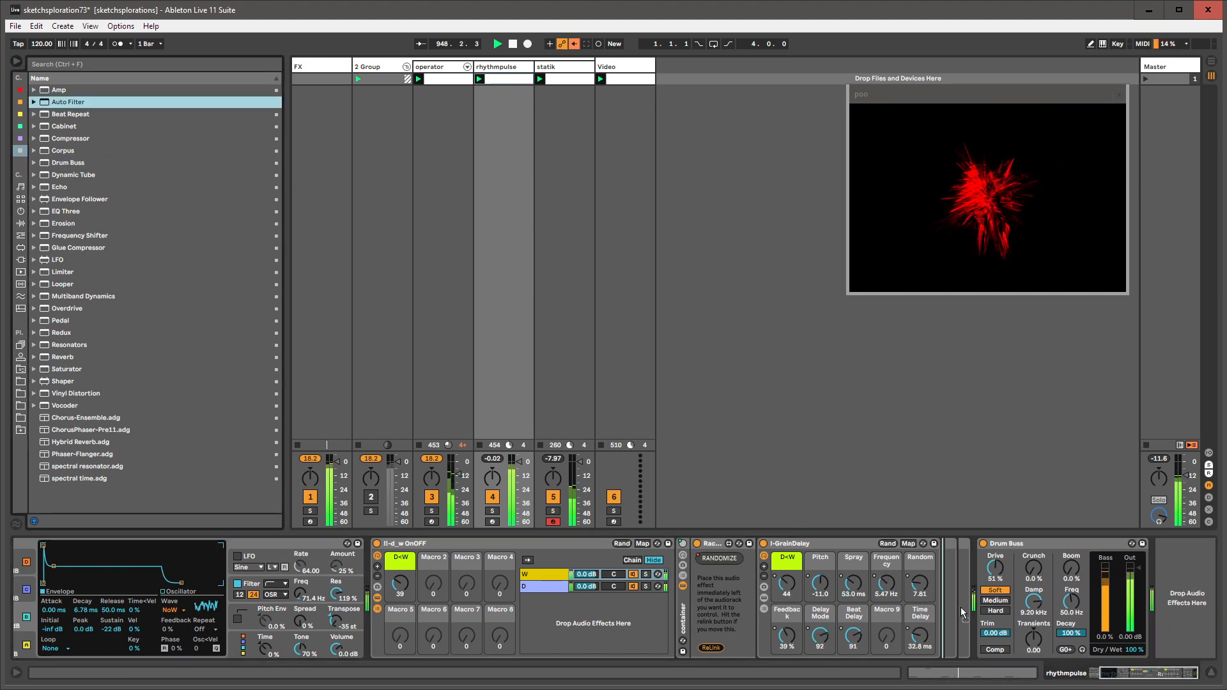
pyautogui.moveTo(961, 608); pyautogui.dragTo(962, 607)
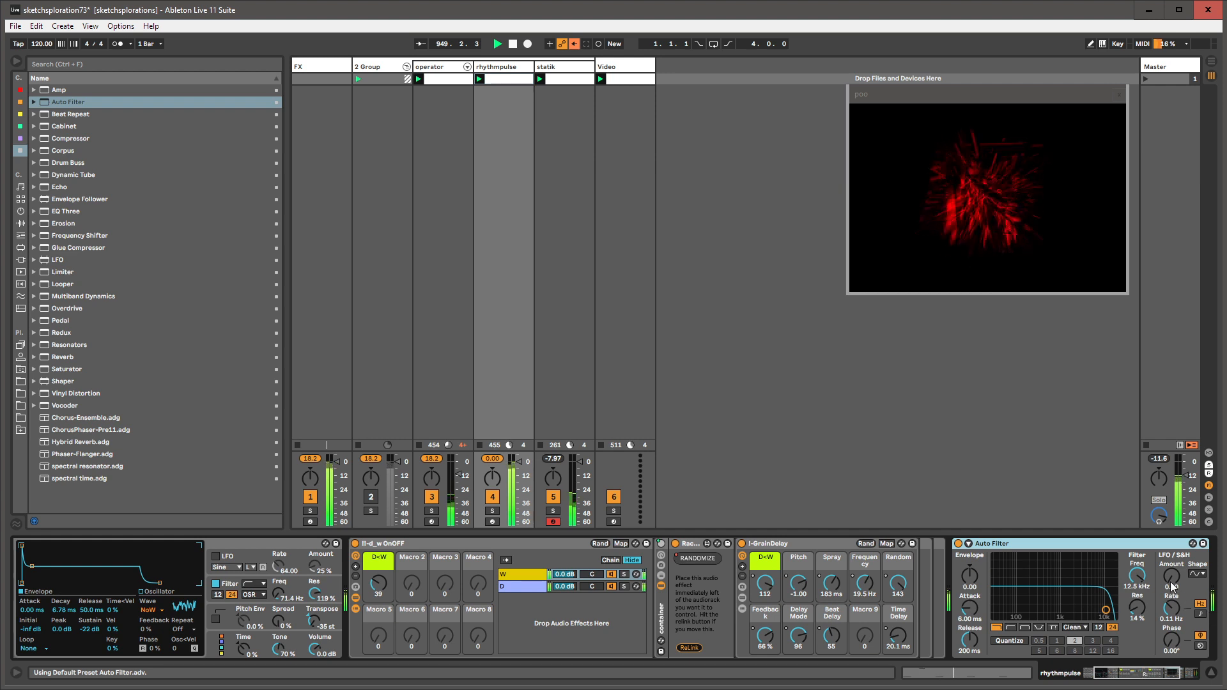
pyautogui.moveTo(1171, 586); pyautogui.dragTo(1172, 569)
pyautogui.moveTo(1143, 622); pyautogui.dragTo(1172, 575)
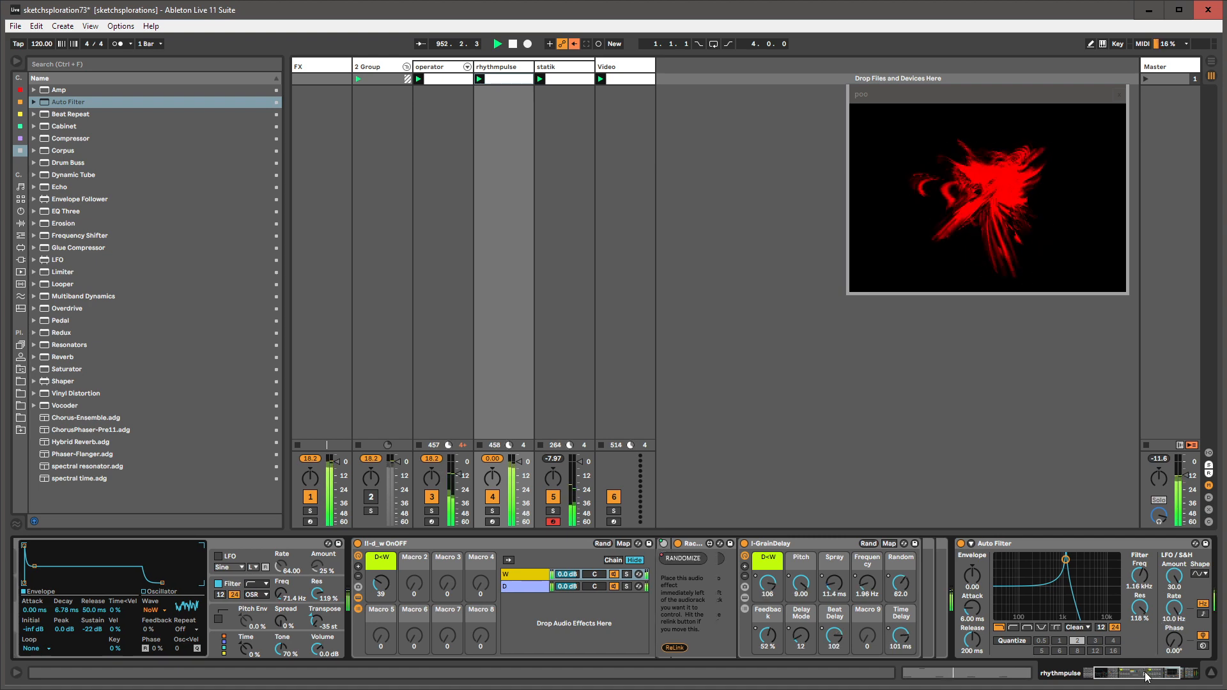
pyautogui.hscroll(3, 996, 603)
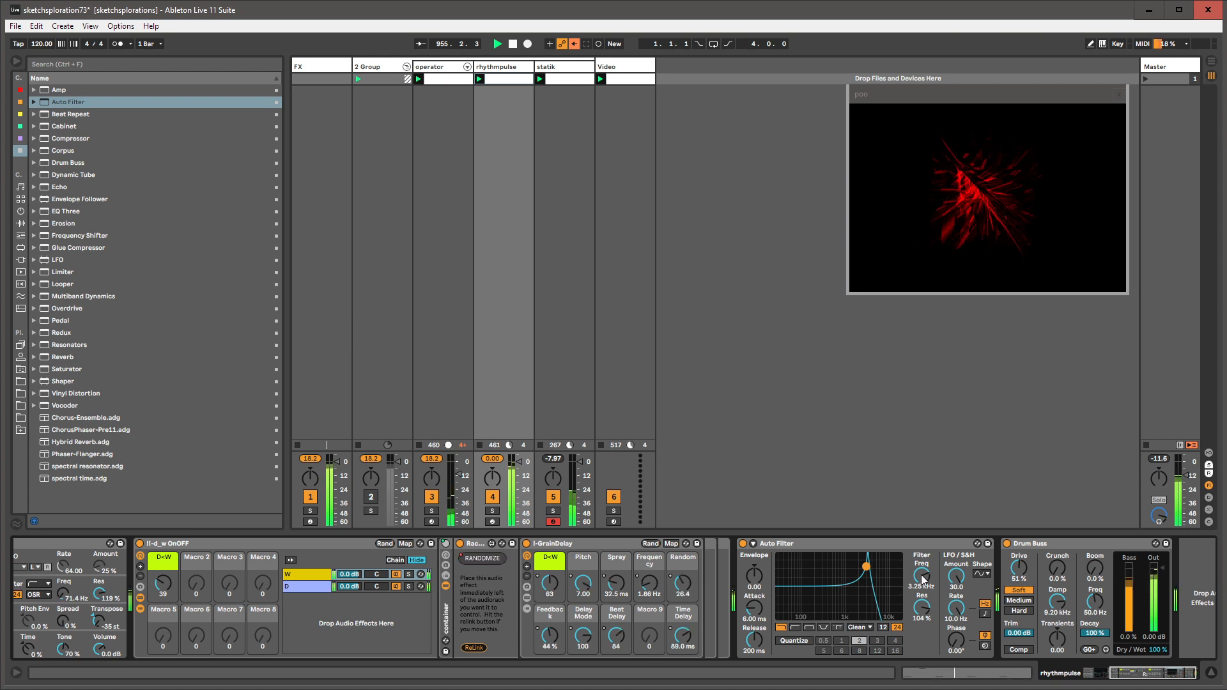
# - Insert a Max for Live LFO device directly before the Auto Filter on the rhythmpulse track
pyautogui.click(20, 248)
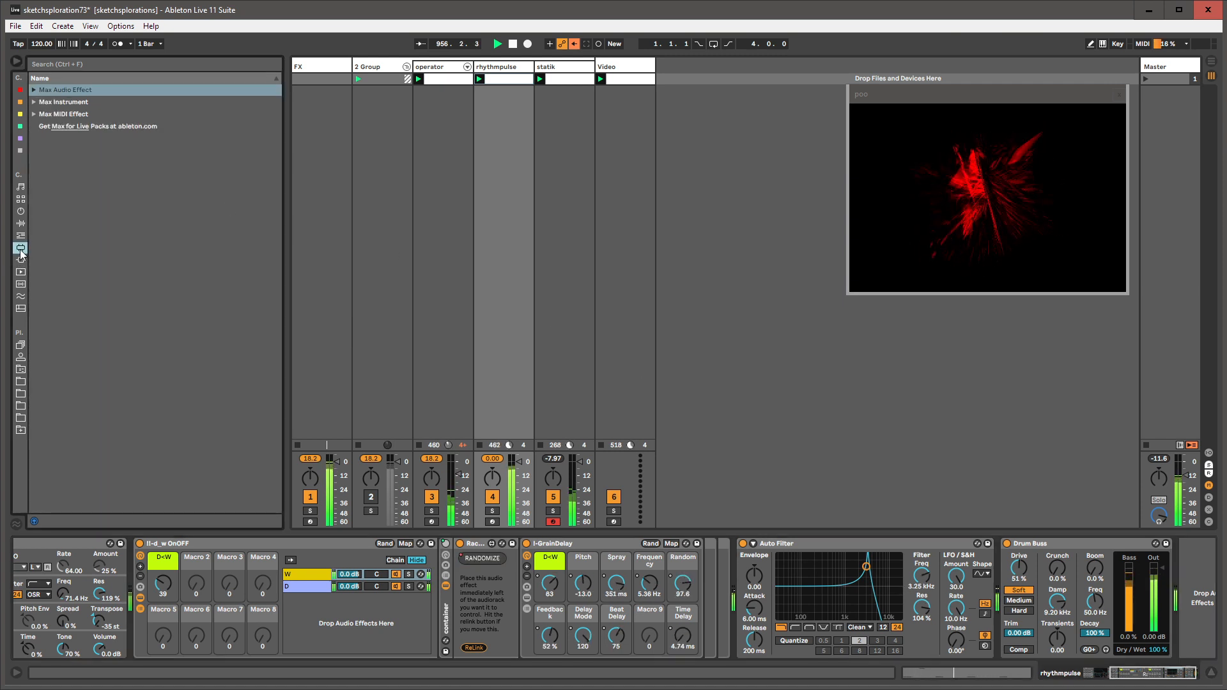
pyautogui.click(20, 152)
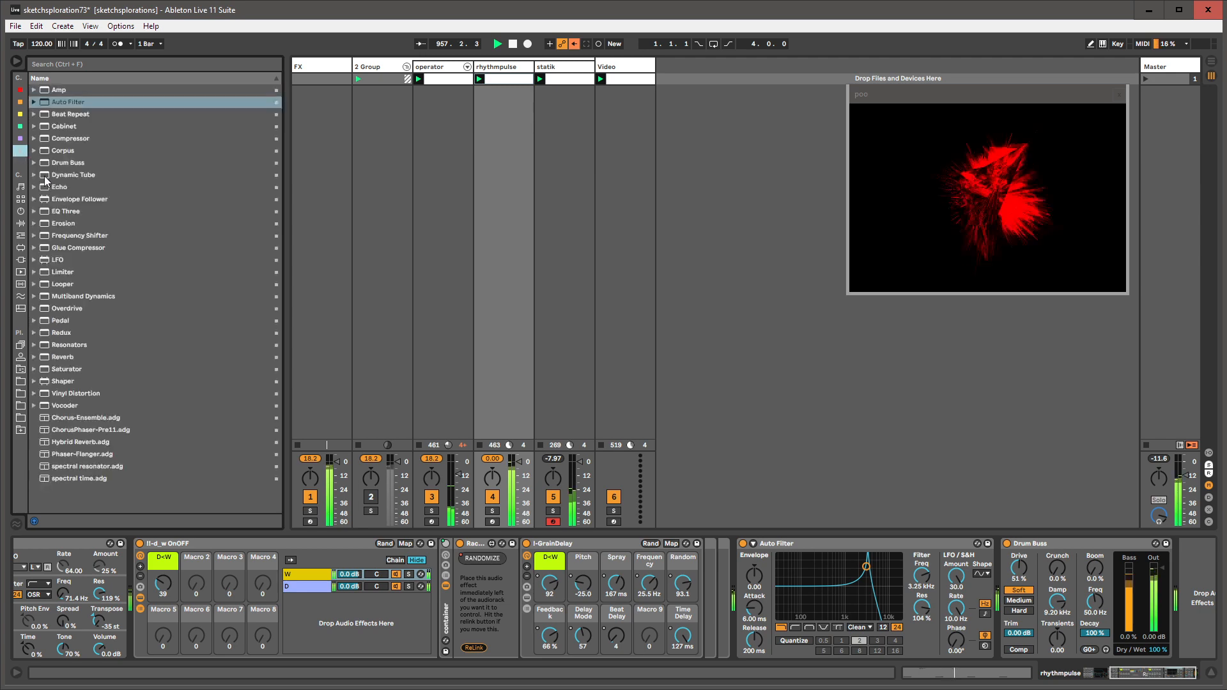
pyautogui.moveTo(54, 255); pyautogui.dragTo(254, 357)
pyautogui.moveTo(761, 528)
pyautogui.mouseDown()
pyautogui.moveTo(733, 562)
pyautogui.moveTo(861, 579)
pyautogui.mouseUp()
pyautogui.moveTo(1144, 673); pyautogui.dragTo(1171, 673)
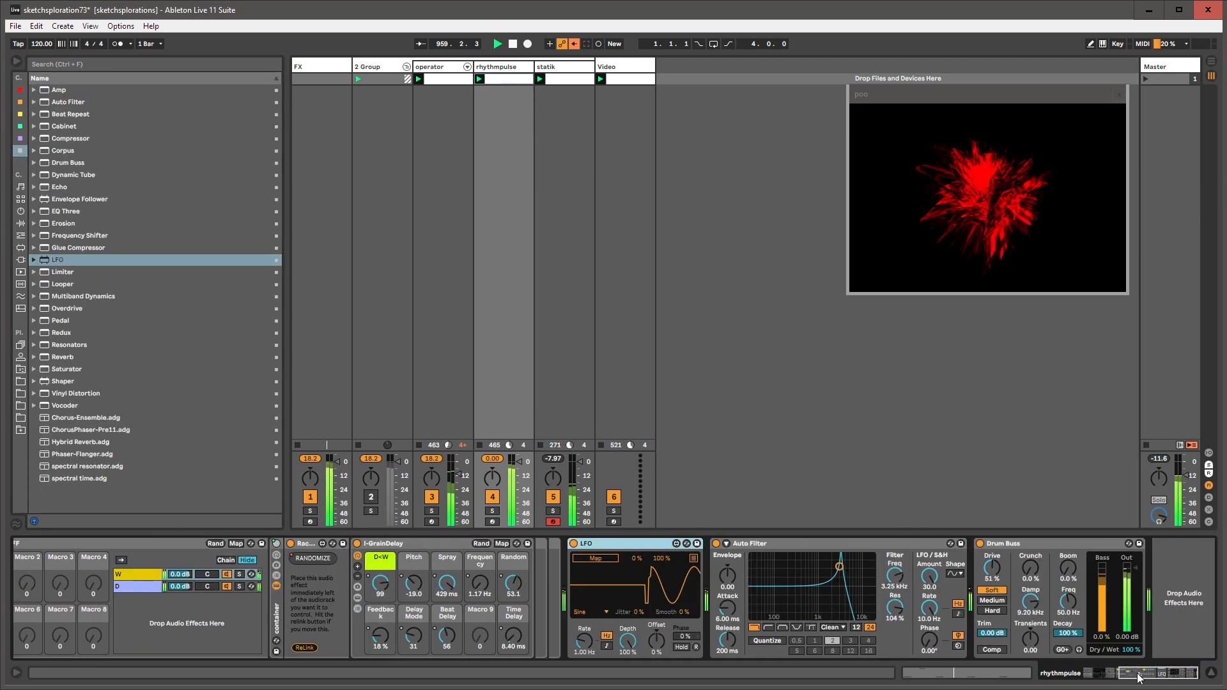
# - Lower the Auto Filter's own LFO rate to 0.11 Hz, then map the LFO device to the filter's frequency at a 7.27 Hz rate
pyautogui.click(927, 615)
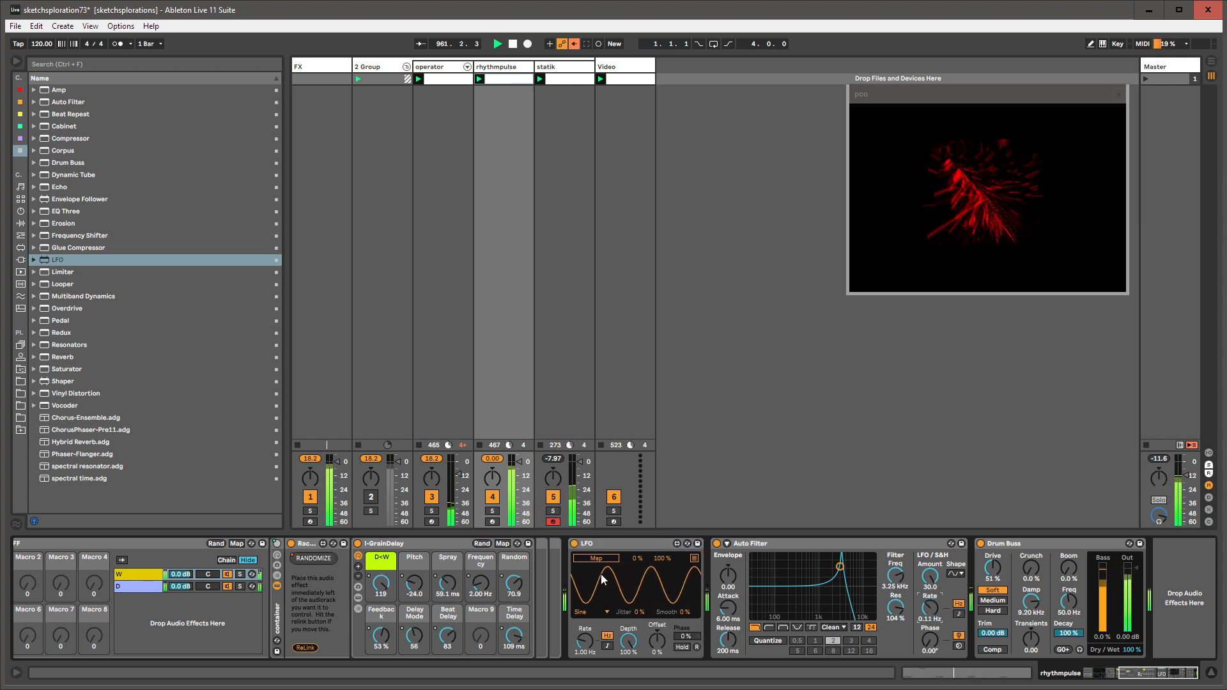
pyautogui.click(897, 571)
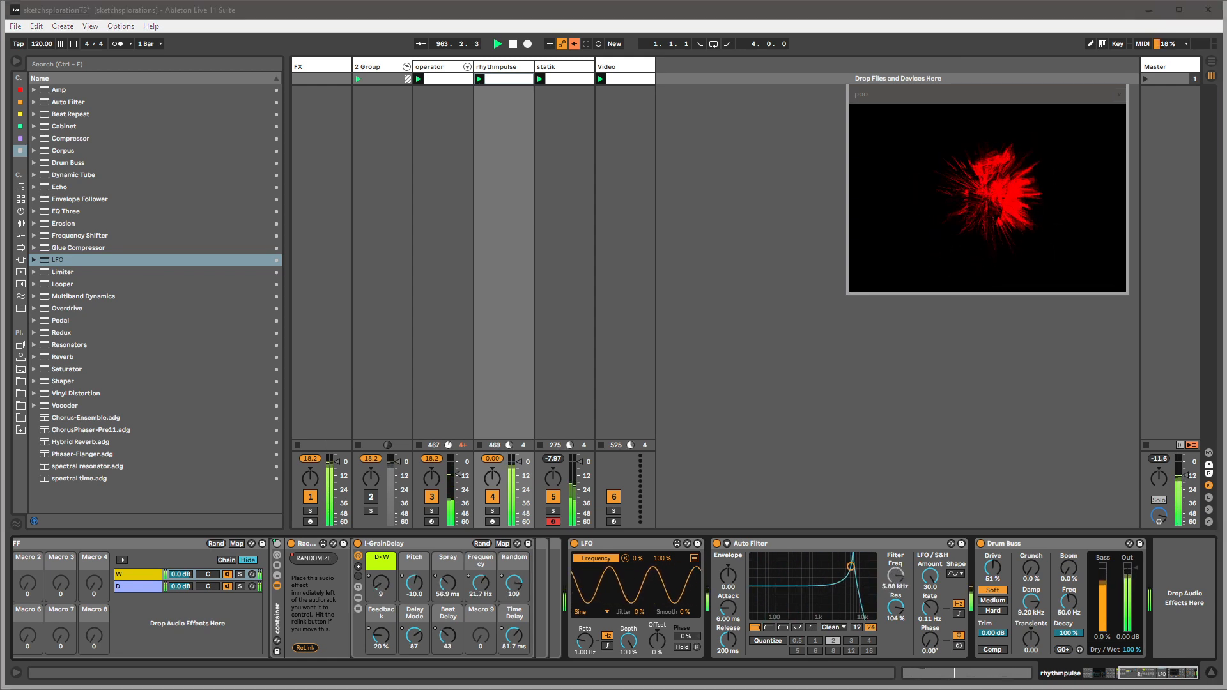
pyautogui.moveTo(596, 643)
pyautogui.mouseDown()
pyautogui.moveTo(596, 607)
pyautogui.moveTo(585, 669)
pyautogui.moveTo(589, 642)
pyautogui.mouseUp()
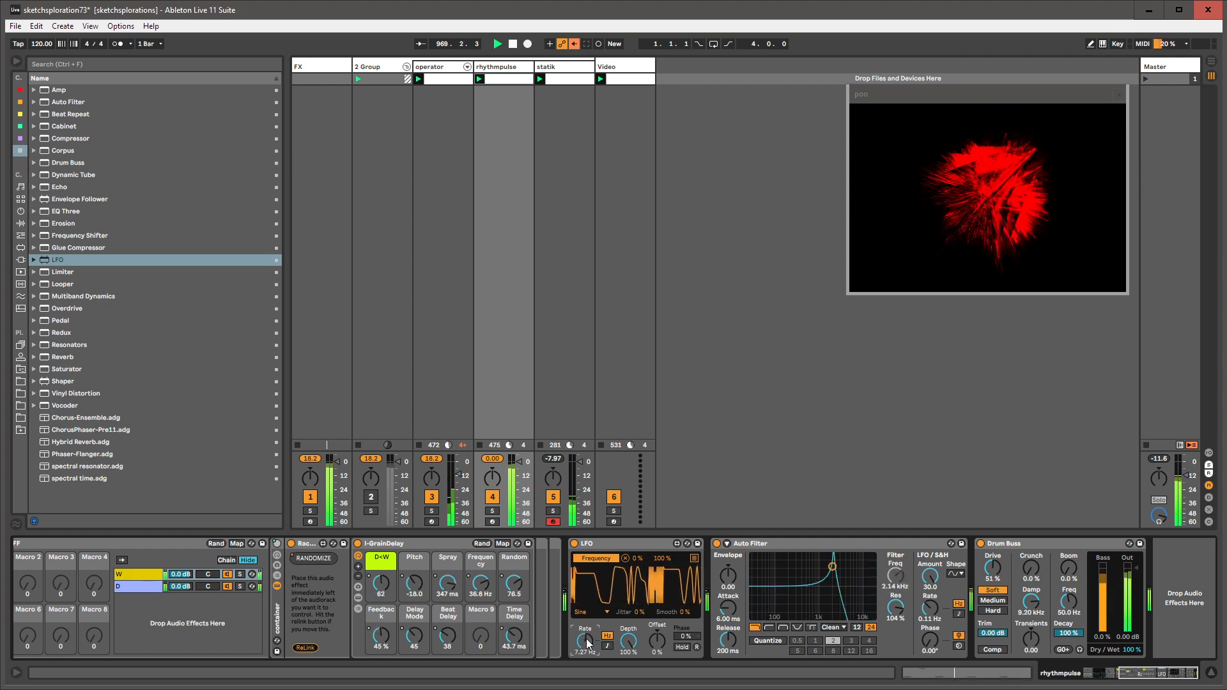
# - Draw a stepped sixteenth-note envelope for the LFO device's Rate in the rhythmpulse clip, alternating high and low values
pyautogui.hotkey('shift', 'Tab')
pyautogui.press('b')
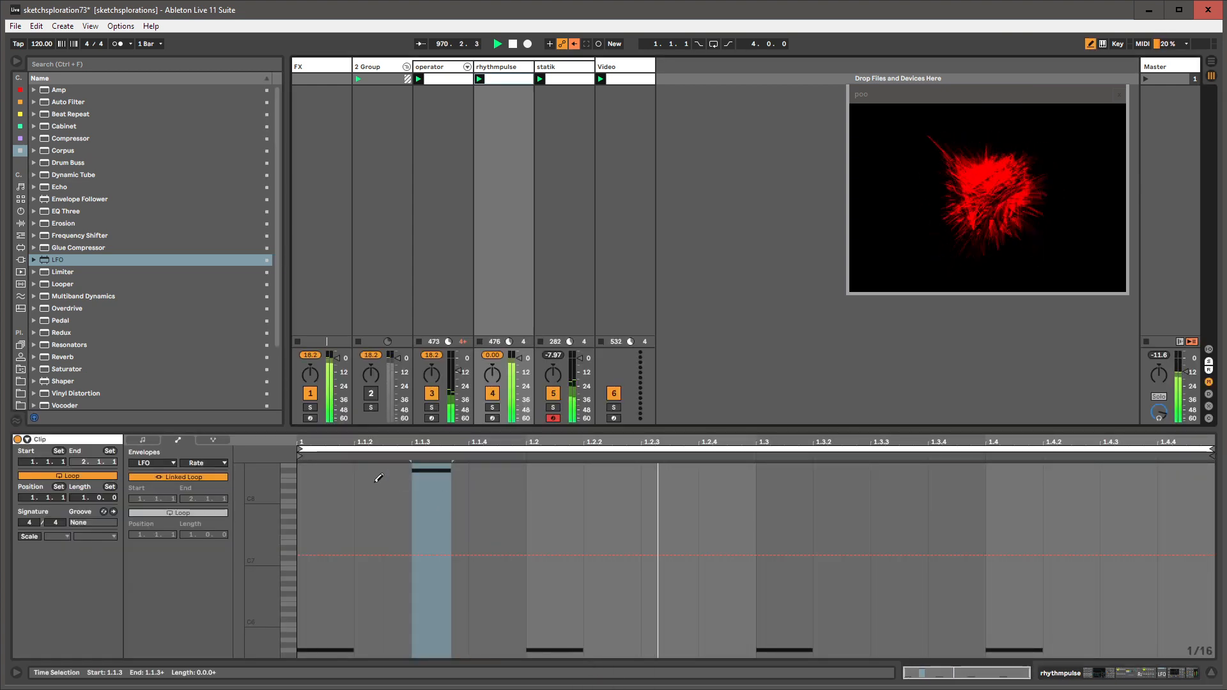
pyautogui.moveTo(336, 472); pyautogui.dragTo(334, 454)
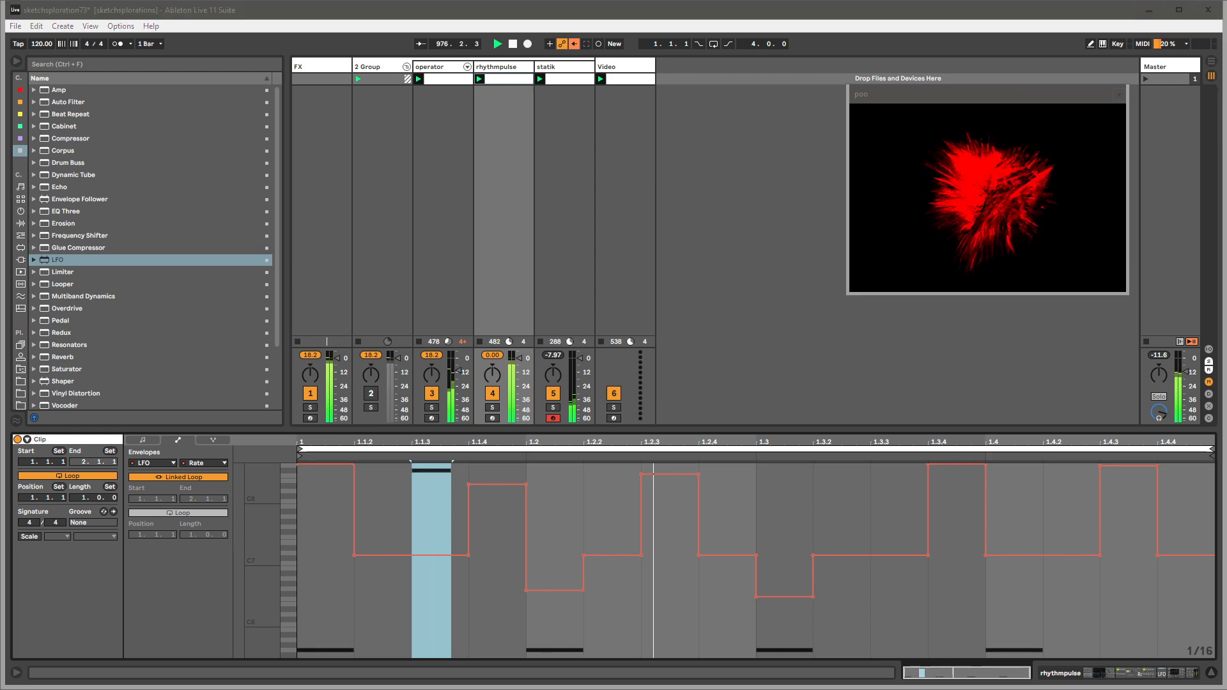
# - Set the Auto Filter's built-in LFO amount to 0 and its rate to 0.01 Hz
pyautogui.click(486, 66)
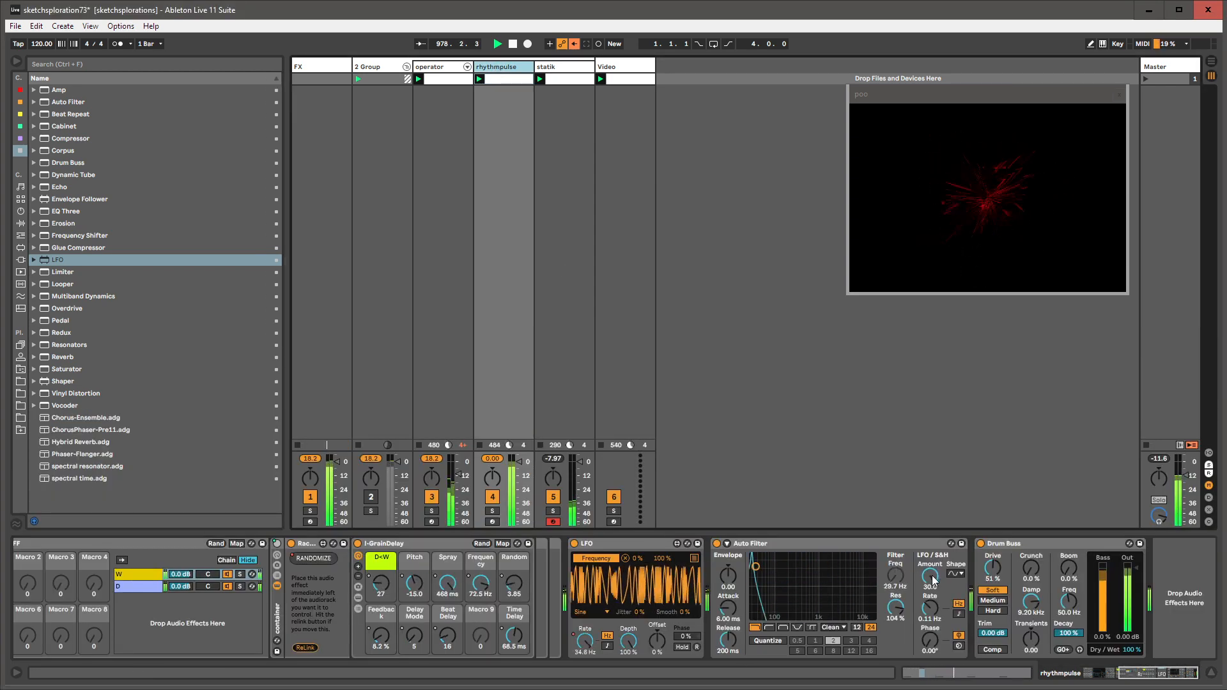
pyautogui.moveTo(929, 577); pyautogui.dragTo(930, 500)
pyautogui.moveTo(931, 609); pyautogui.dragTo(930, 687)
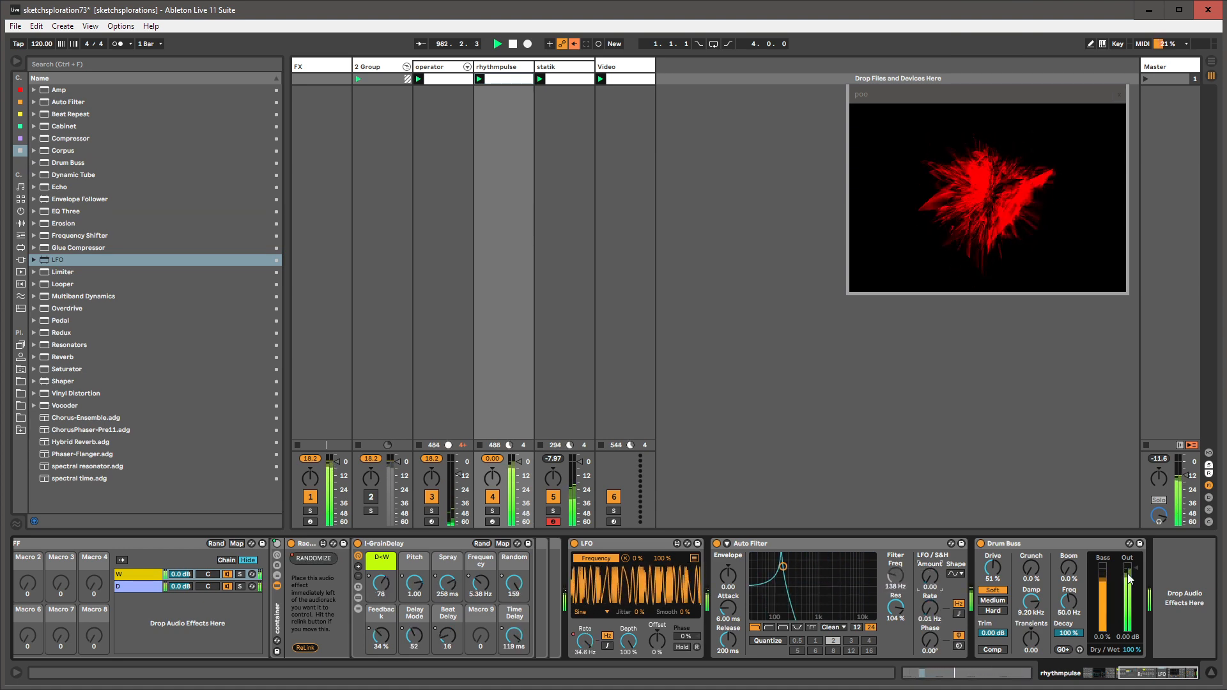
# - Find the Audio Effect Rack in the browser, add it to the rhythmpulse track, and place it directly before the Auto Filter
pyautogui.hotkey('ctrl', 'f')
pyautogui.write('audio effect rack')
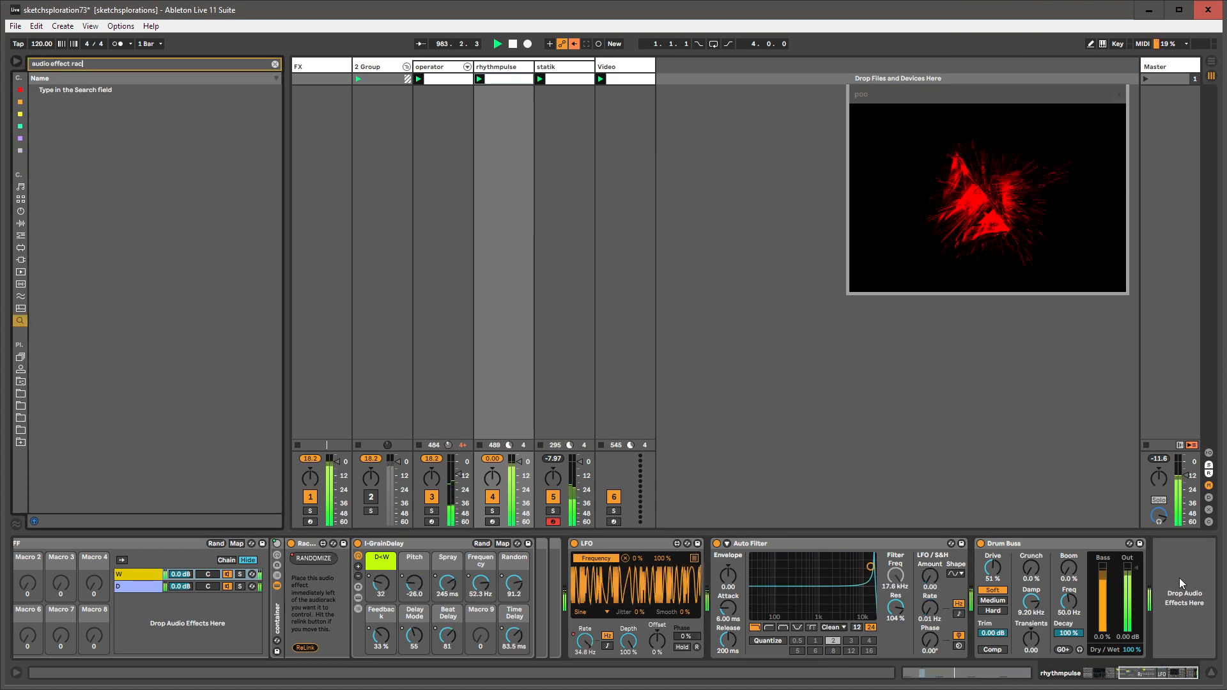
pyautogui.press('Return')
pyautogui.press('Escape')
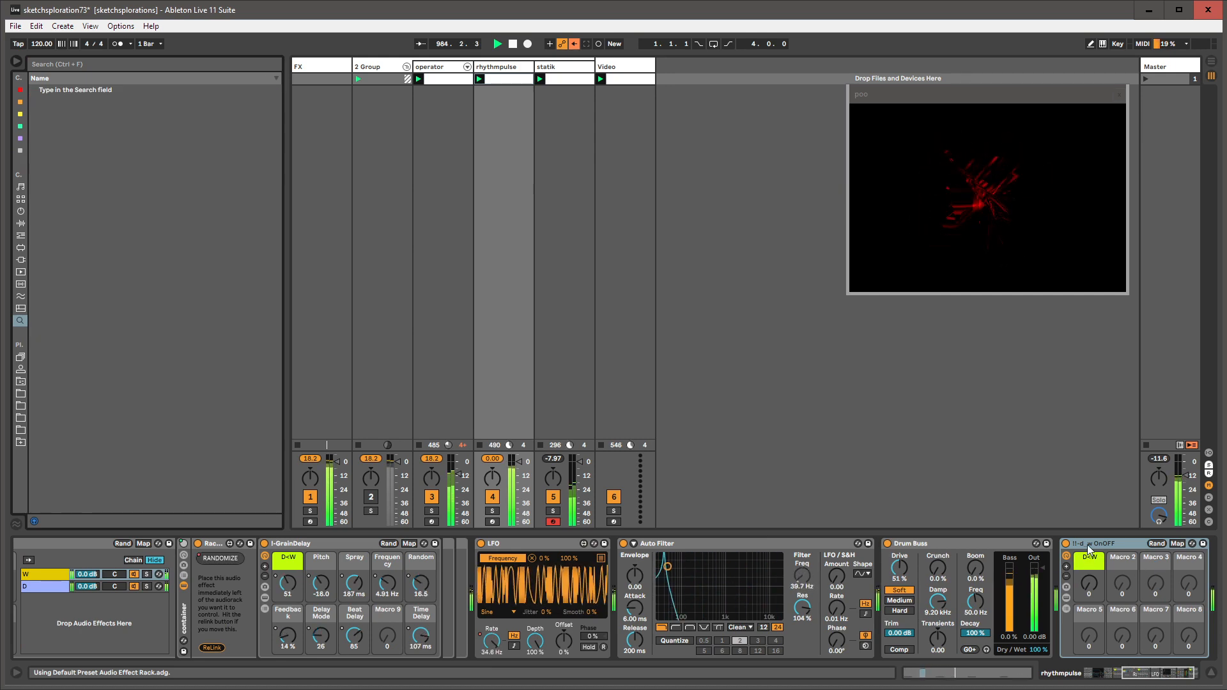
pyautogui.moveTo(1090, 545); pyautogui.dragTo(616, 573)
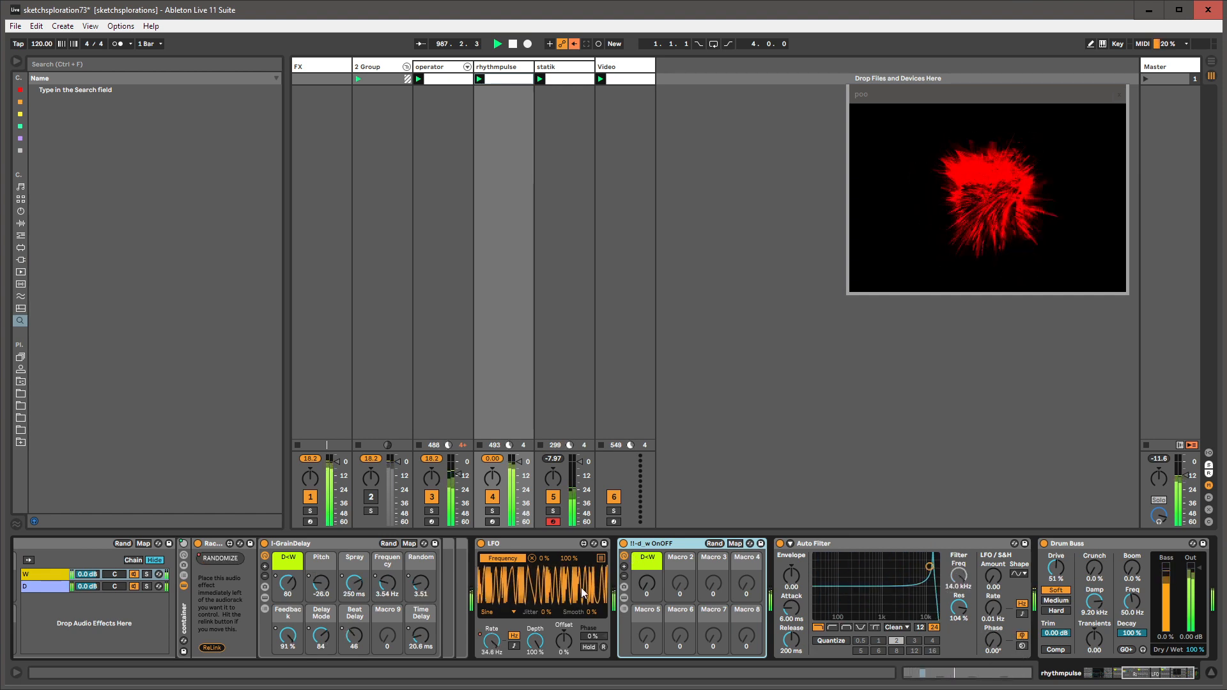
# - Move the LFO and Auto Filter into the new rack's W chain and raise its D<W macro to 82
pyautogui.click(624, 609)
pyautogui.click(783, 574)
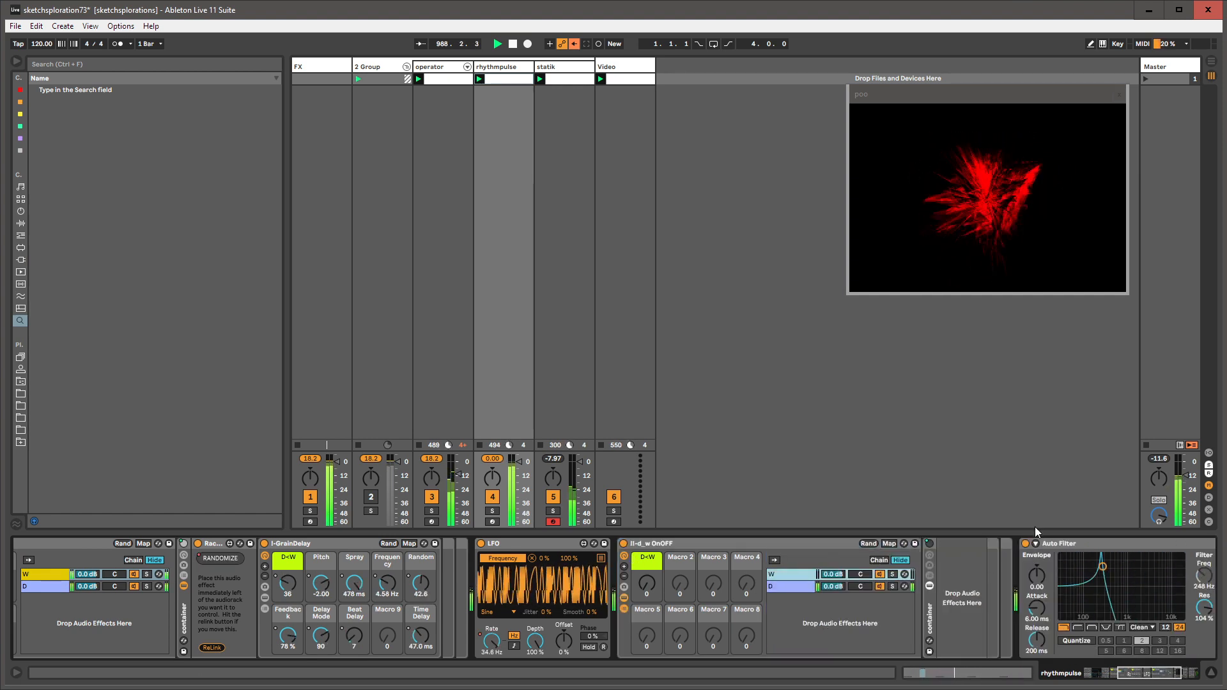
pyautogui.moveTo(1064, 543); pyautogui.dragTo(941, 554)
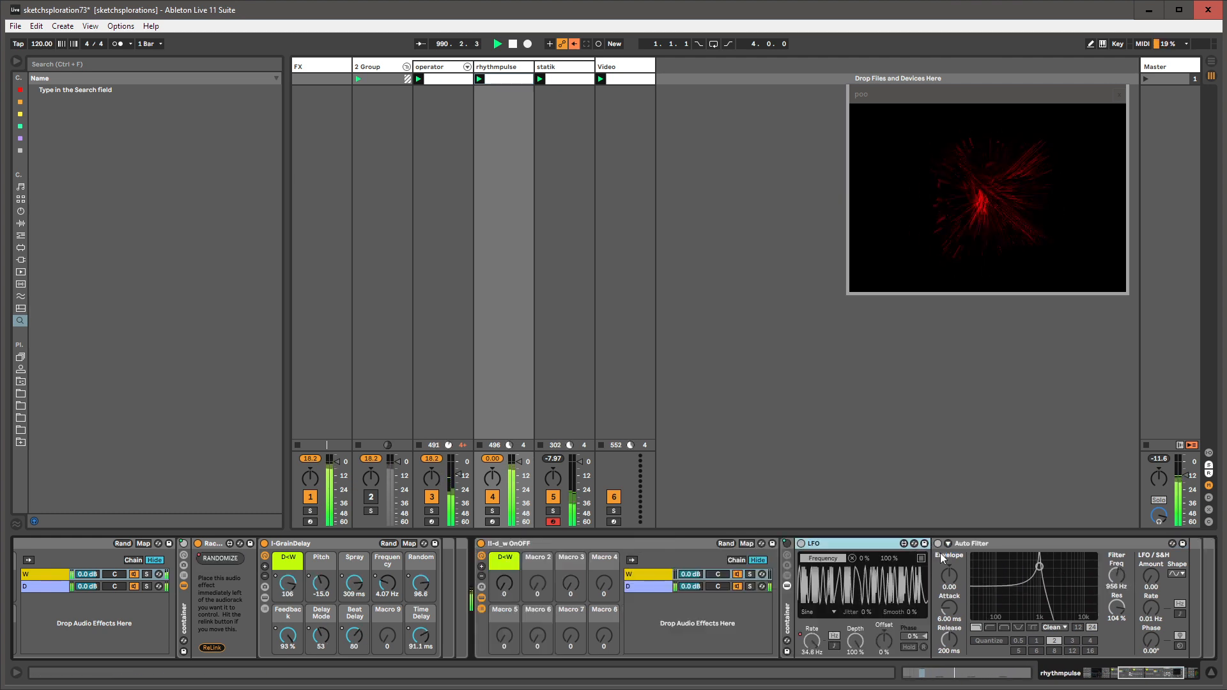
pyautogui.moveTo(494, 578); pyautogui.dragTo(494, 536)
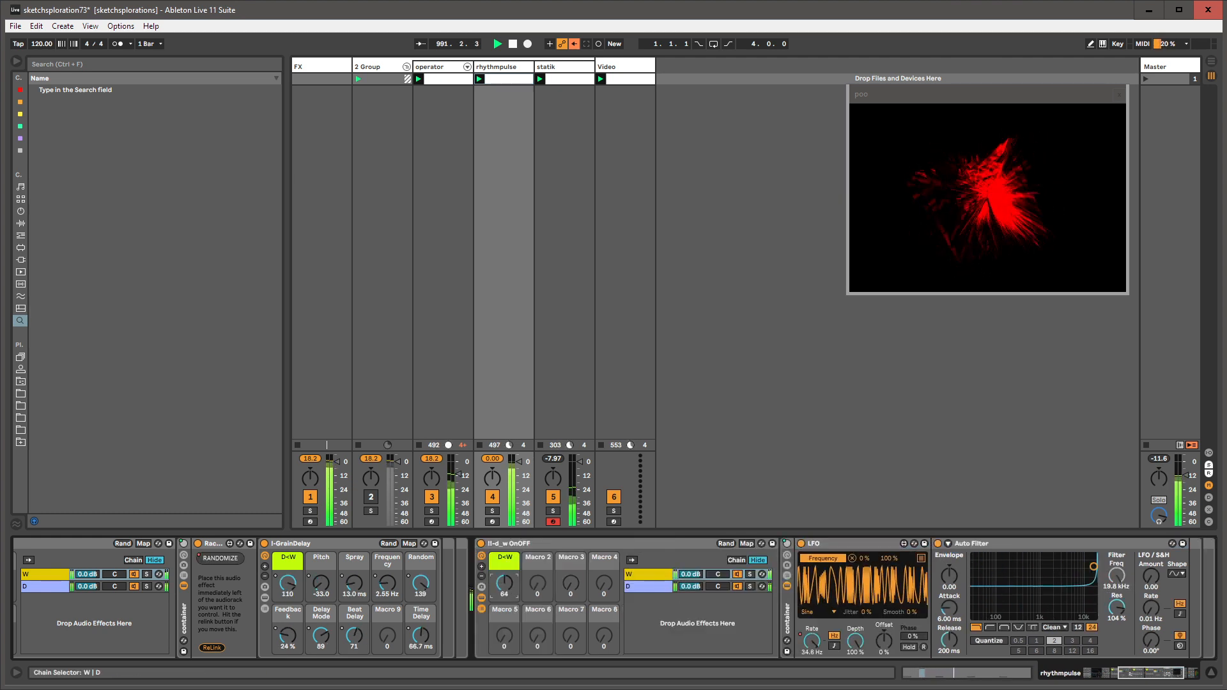
pyautogui.click(865, 544)
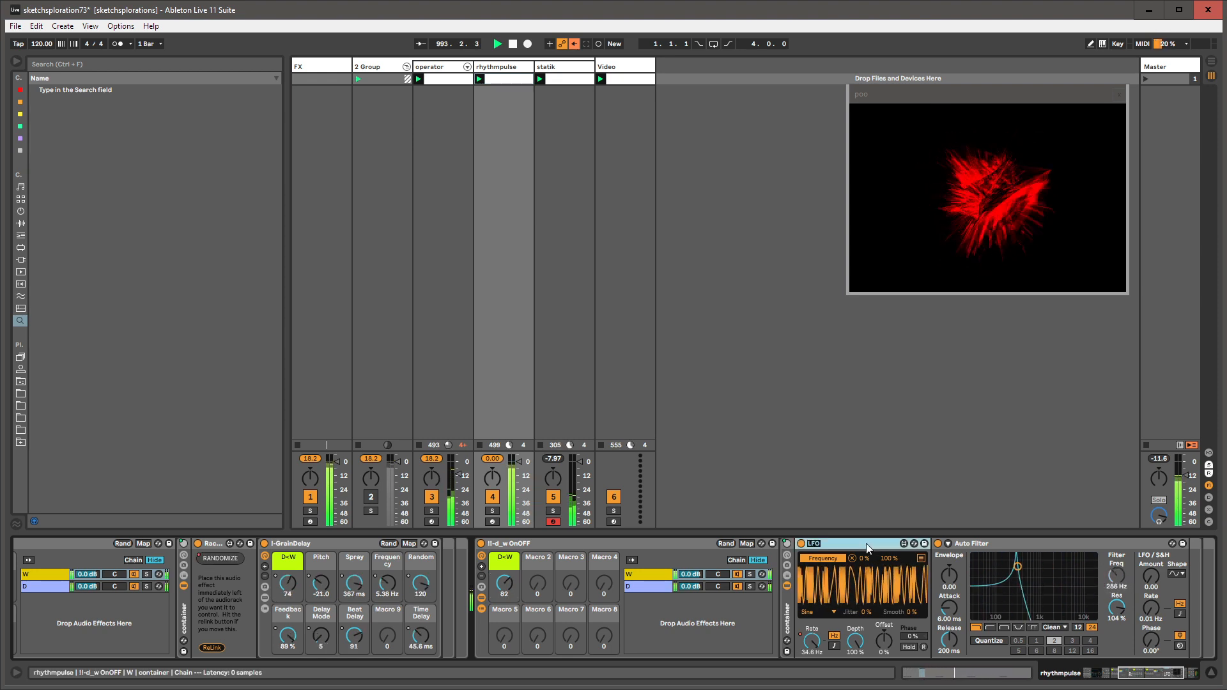
# - Rename the new rack as autofilter
pyautogui.click(518, 546)
pyautogui.write('autofilter')
pyautogui.press('Return')
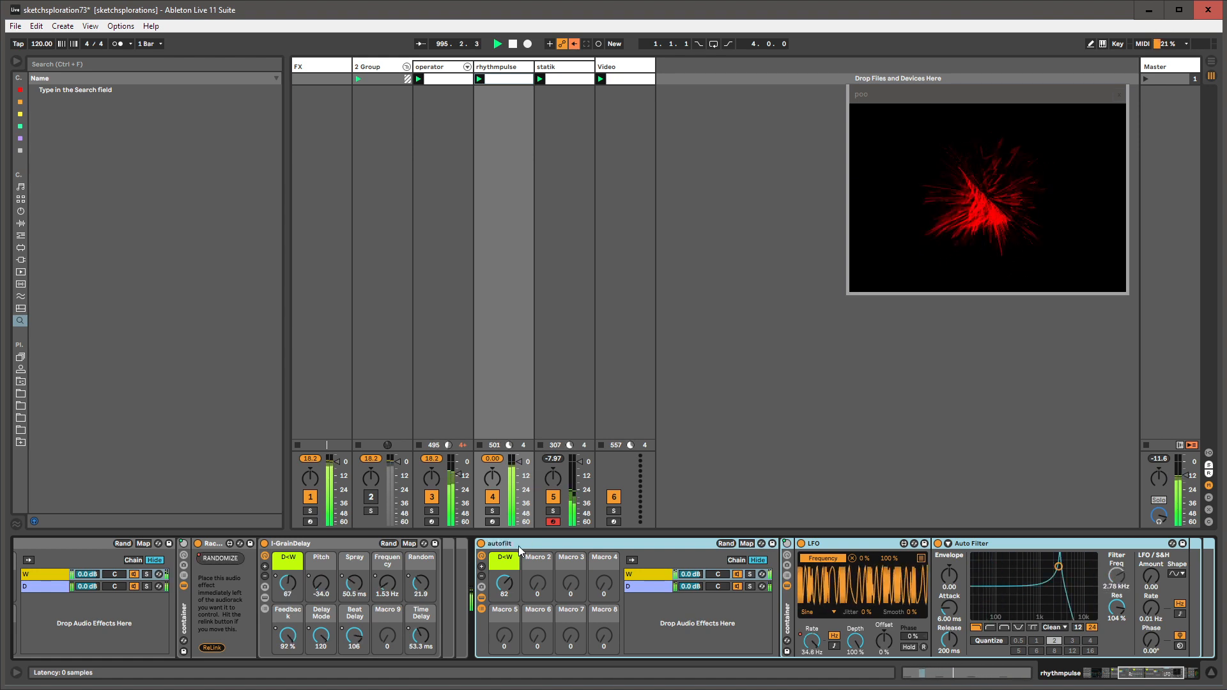
# - Record sweeps of the autofilter rack's D<W macro into the rhythmpulse clip and show the macro's automation
pyautogui.moveTo(504, 584); pyautogui.dragTo(505, 645)
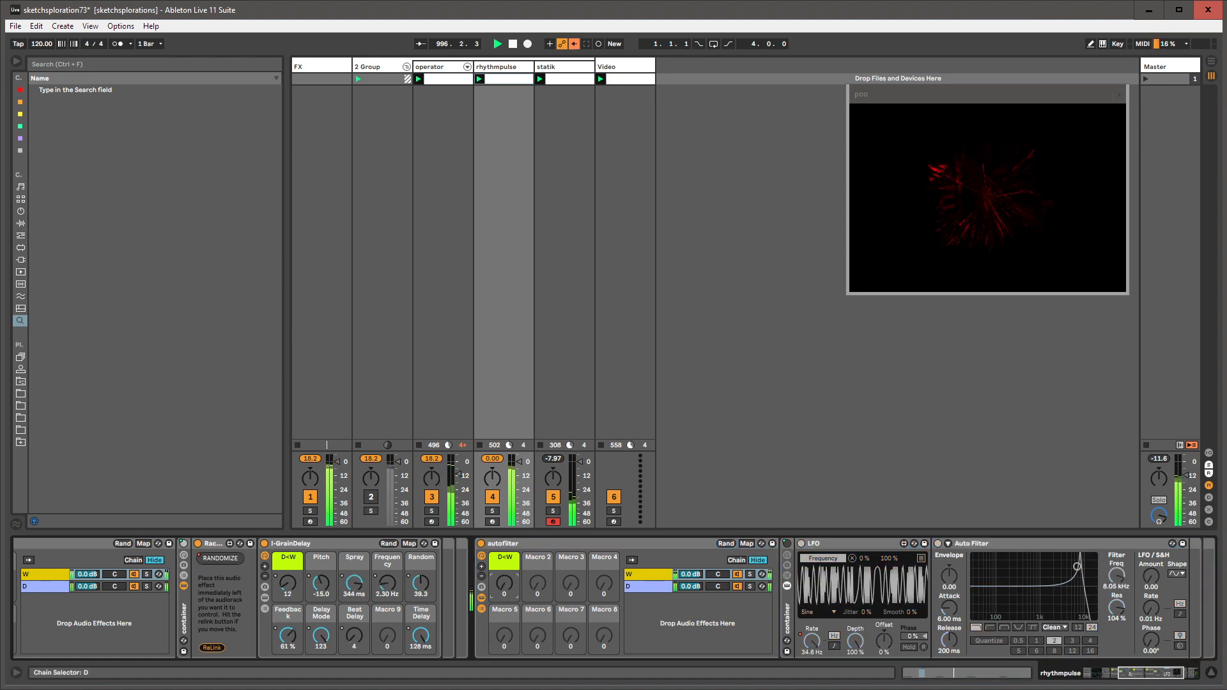
pyautogui.moveTo(505, 583); pyautogui.dragTo(505, 645)
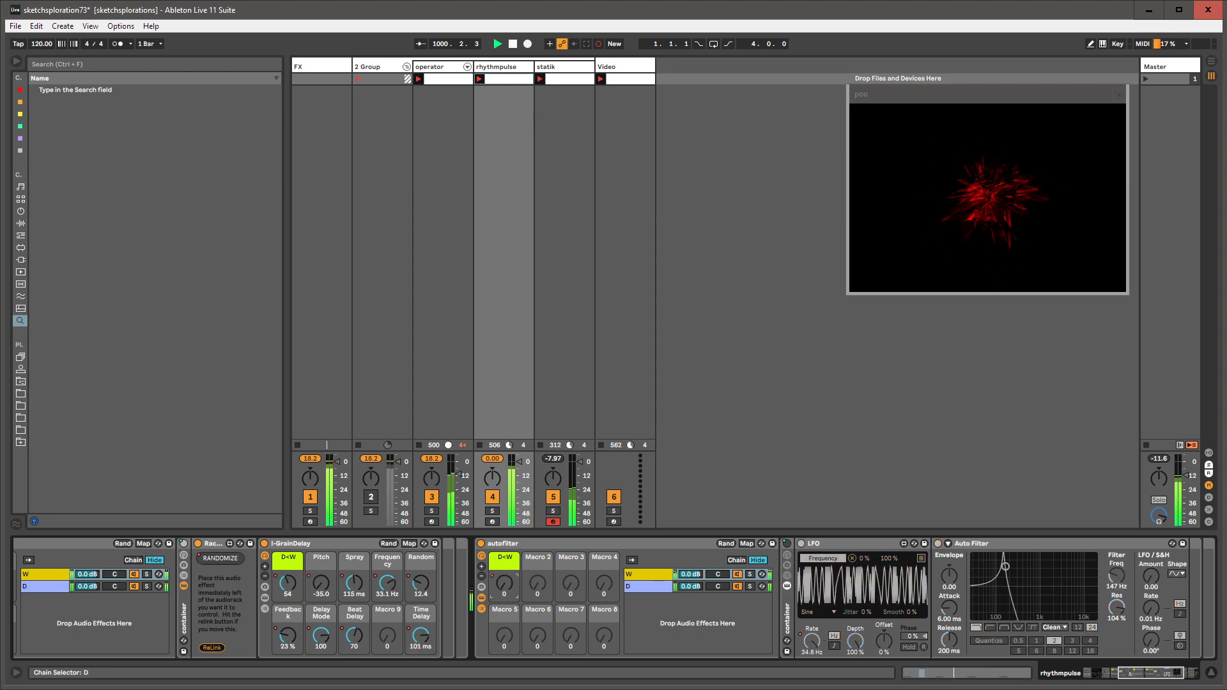
pyautogui.rightClick(506, 583)
pyautogui.click(517, 589)
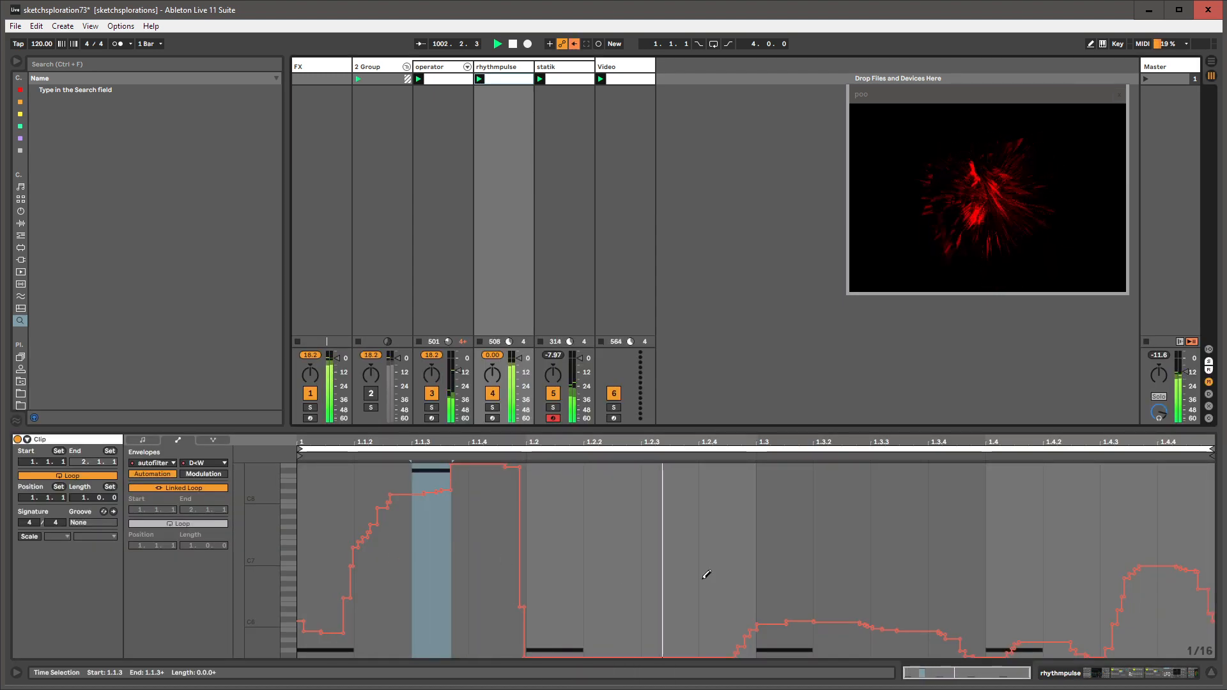
# - Unlink the D<W envelope's loop from the clip, set its length to 3.2.0, and draw stepped levels across it
pyautogui.press('b')
pyautogui.moveTo(761, 574); pyautogui.dragTo(930, 562)
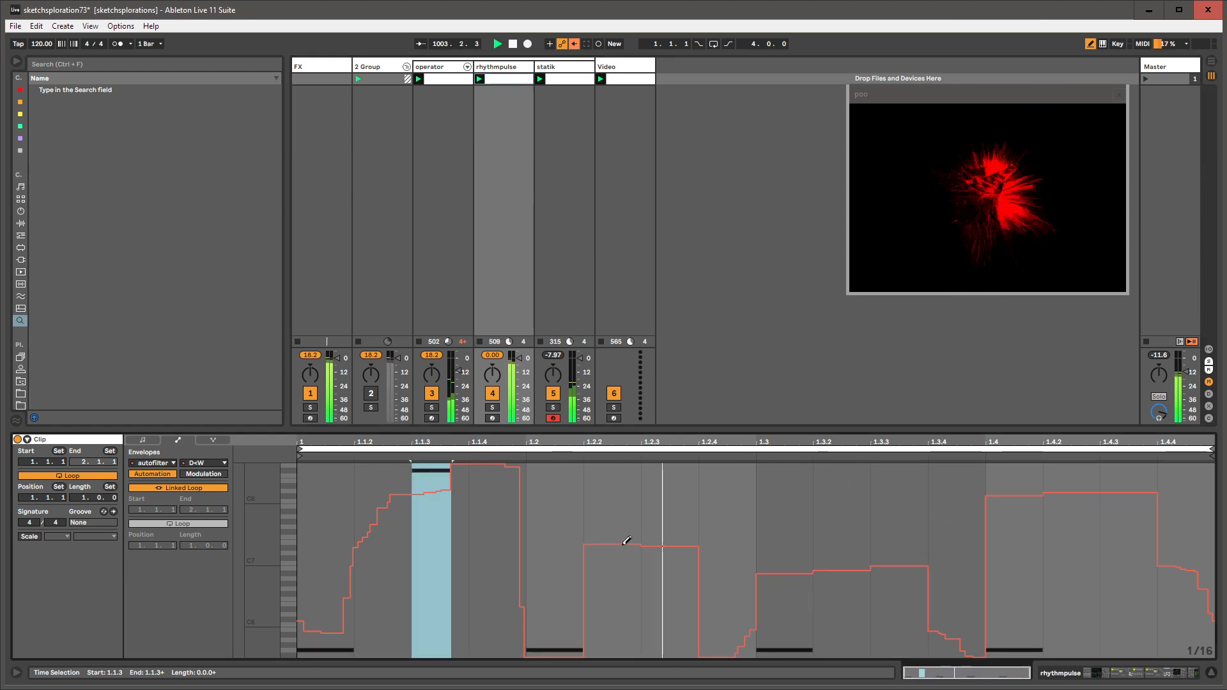
pyautogui.click(198, 489)
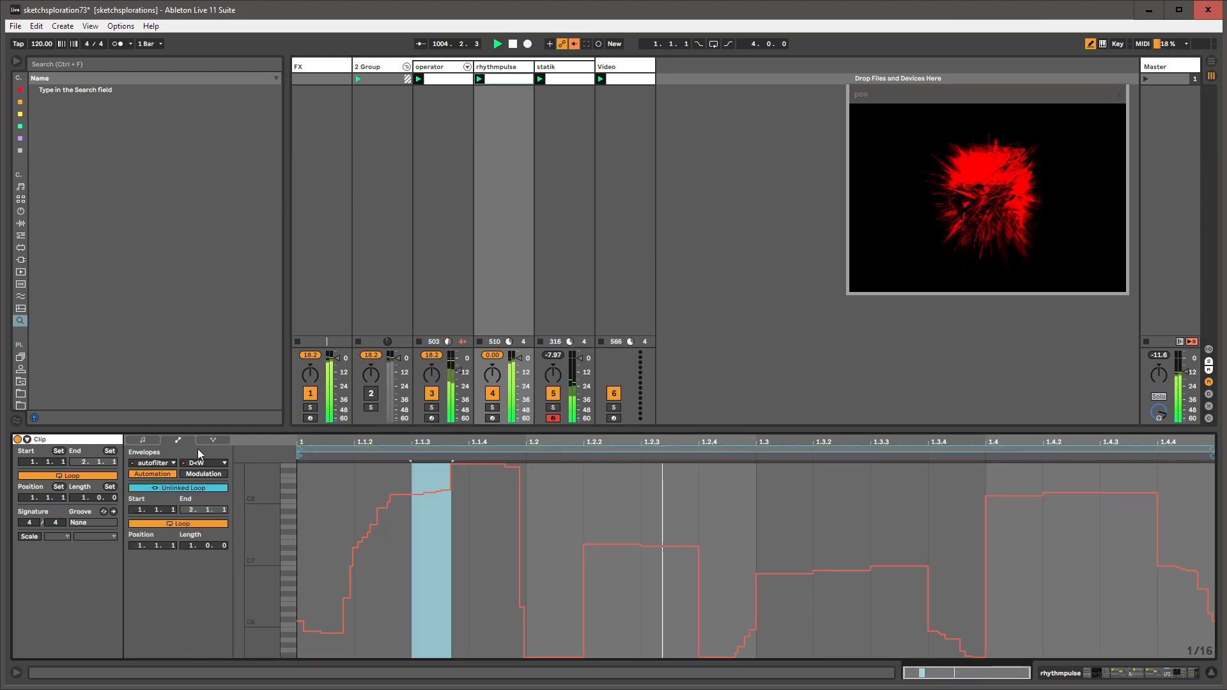
pyautogui.moveTo(209, 547); pyautogui.dragTo(209, 495)
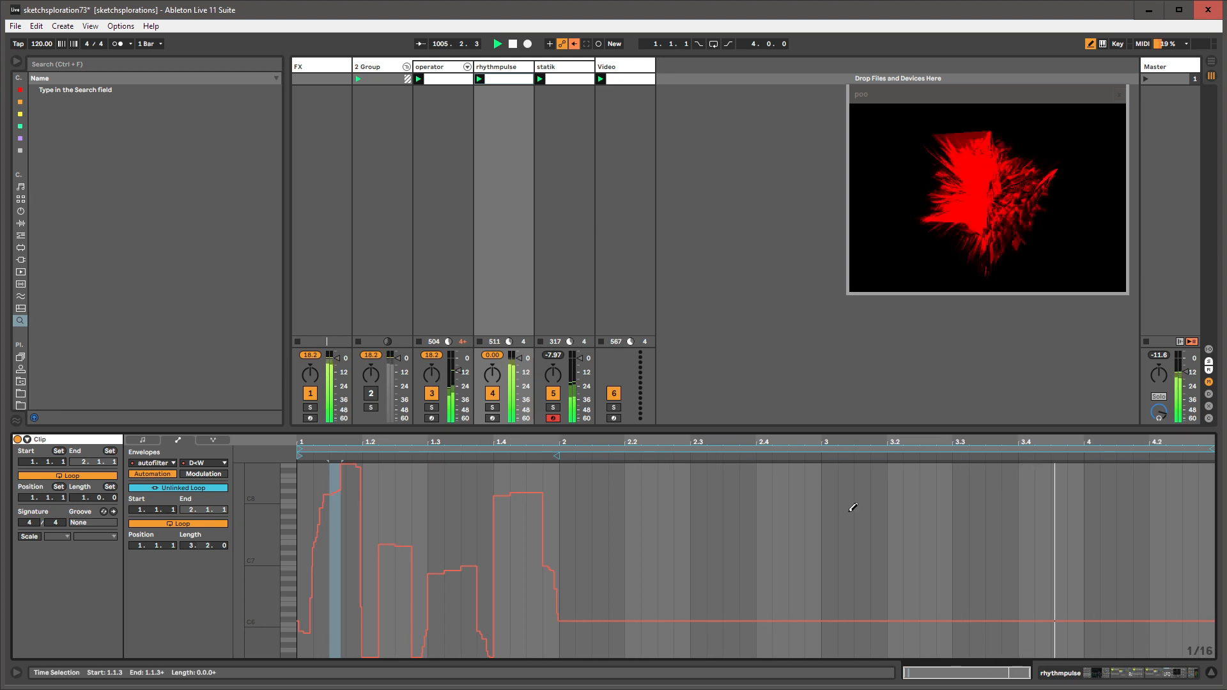
pyautogui.moveTo(618, 501); pyautogui.dragTo(698, 633)
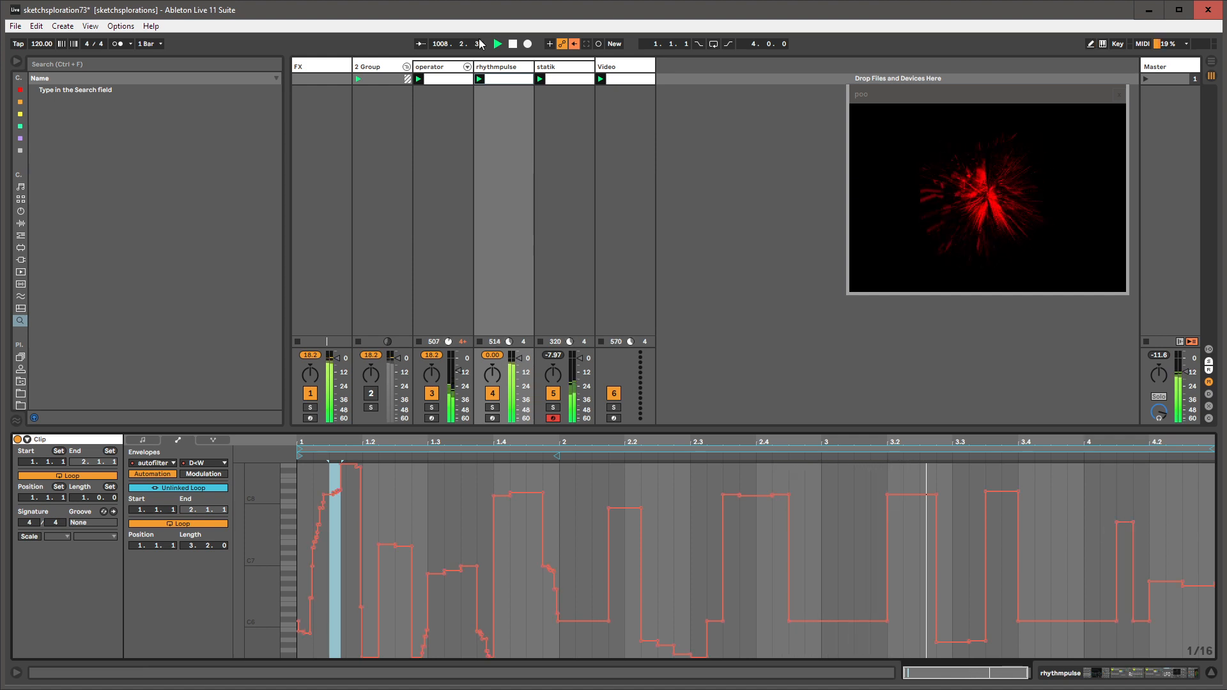
# - Set the rhythmpulse Drum Buss Crunch to 29% and Boom to 46%
pyautogui.click(515, 68)
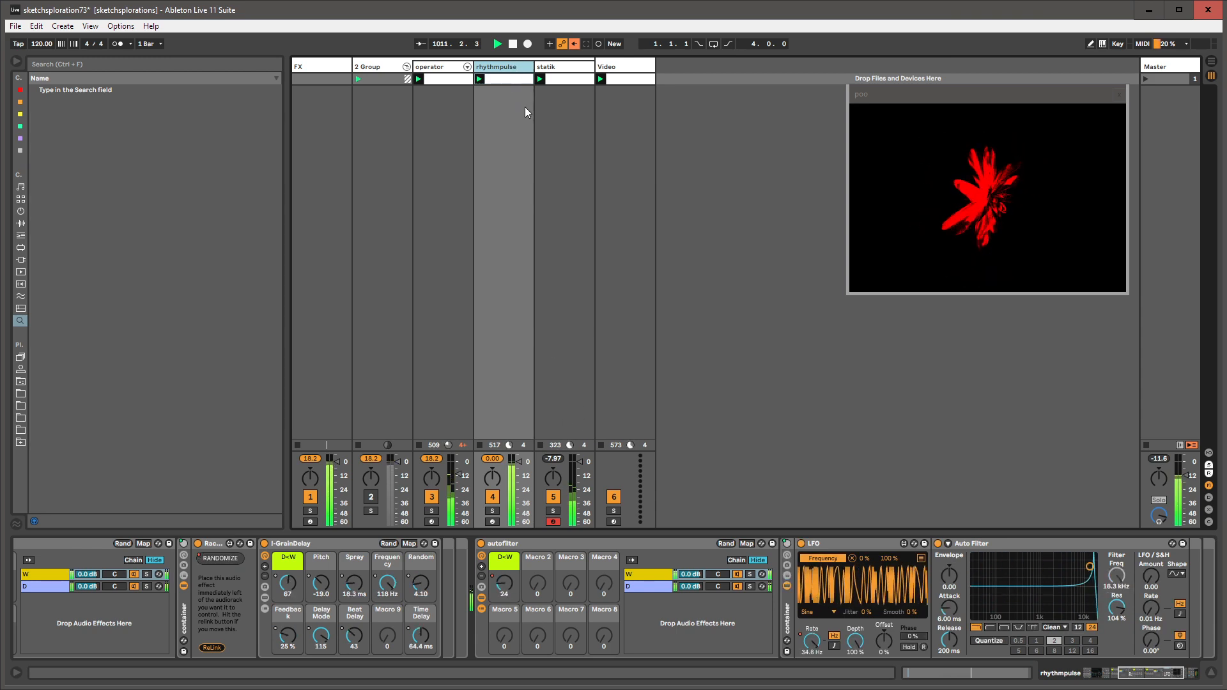
pyautogui.moveTo(1138, 662); pyautogui.dragTo(1156, 673)
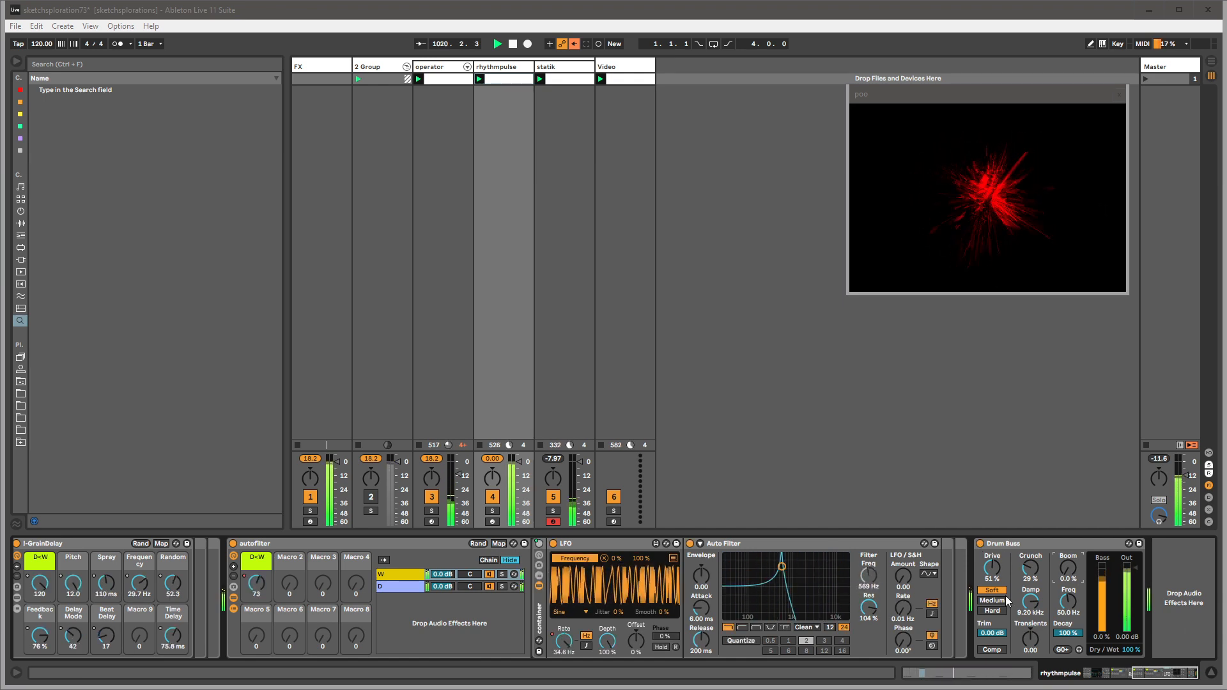
pyautogui.moveTo(1068, 569); pyautogui.dragTo(1068, 562)
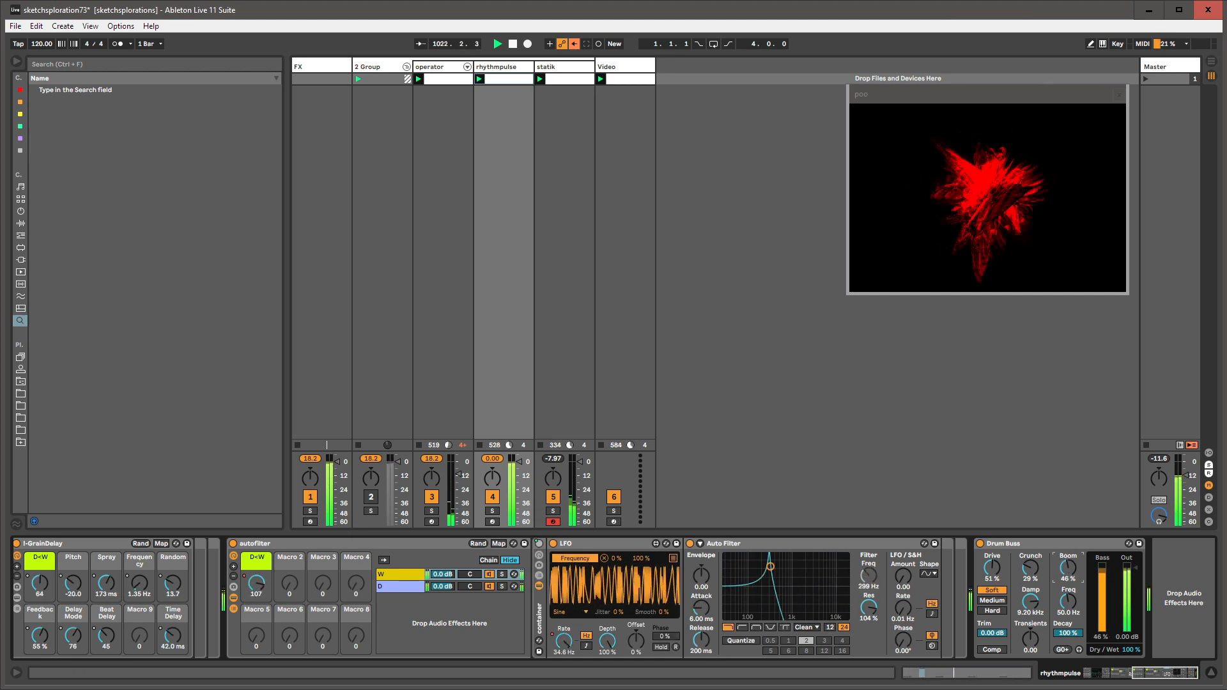
# - Draw maximum-level sixteenth-note blocks at beats 1, 1.2 and 1.3 in the clip's Drum Buss Boom Amt envelope
pyautogui.rightClick(1068, 569)
pyautogui.click(1092, 578)
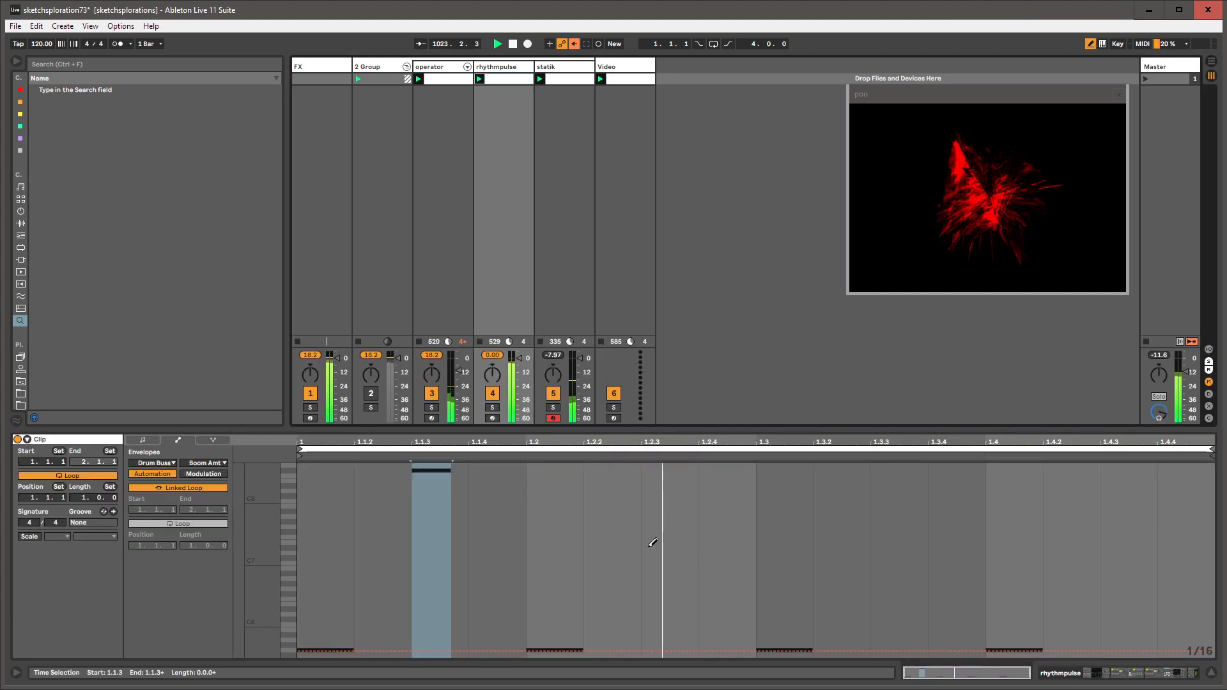
pyautogui.click(333, 467)
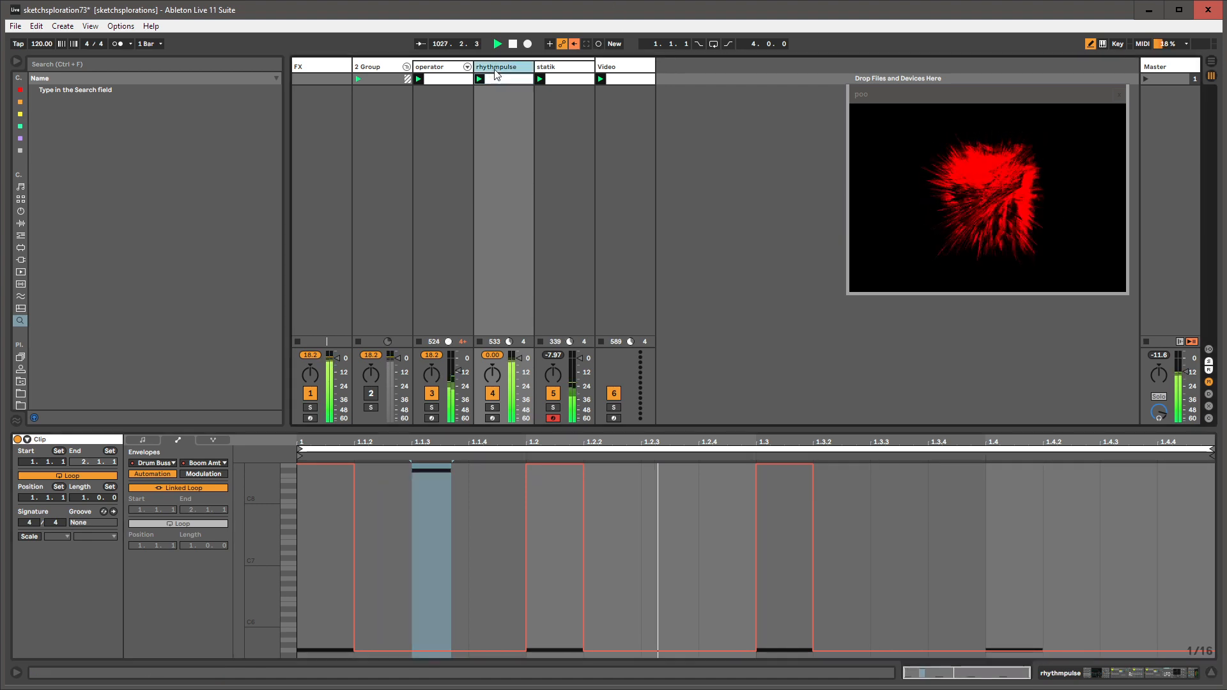
# - Unlink the Boom Amt envelope's loop from the clip, set its length to 4.1.1, and reduce the clip view's height
pyautogui.click(523, 68)
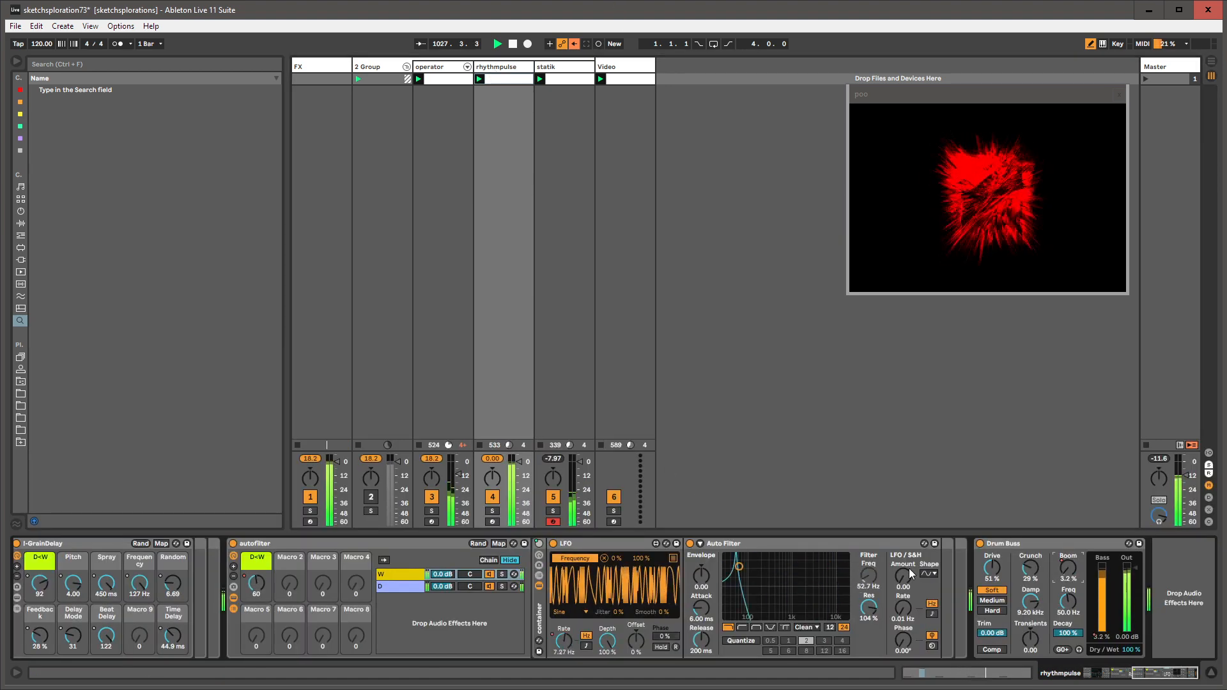
pyautogui.rightClick(1069, 572)
pyautogui.click(1085, 579)
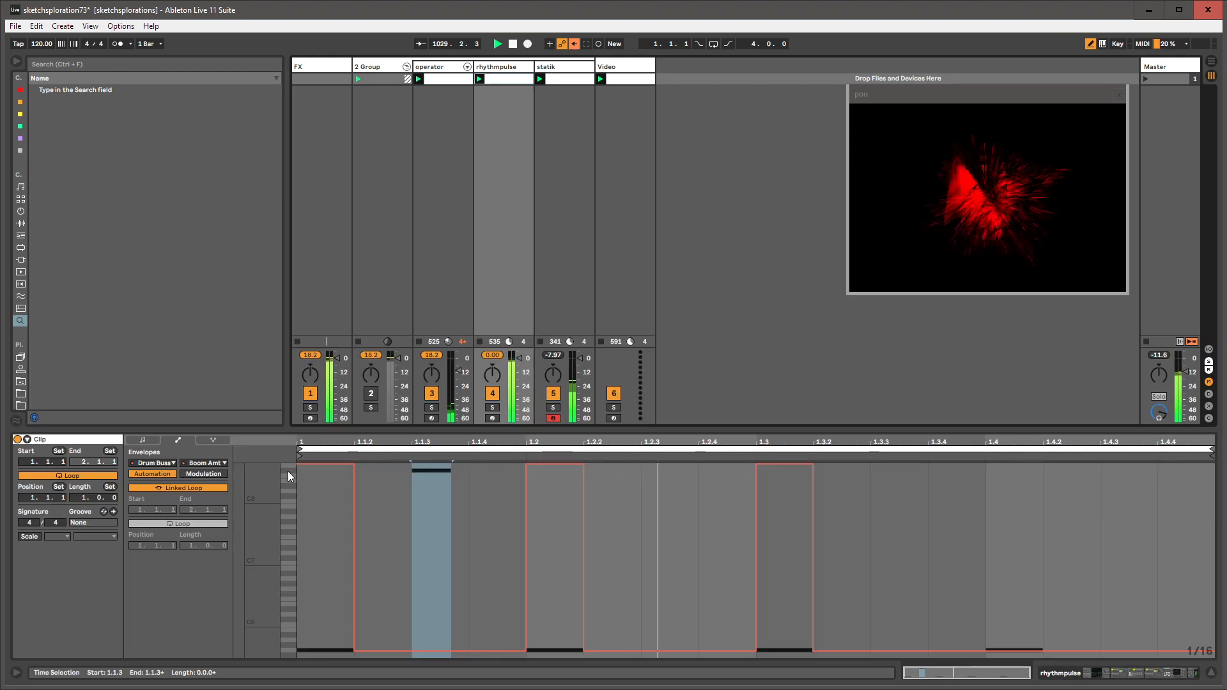
pyautogui.click(213, 485)
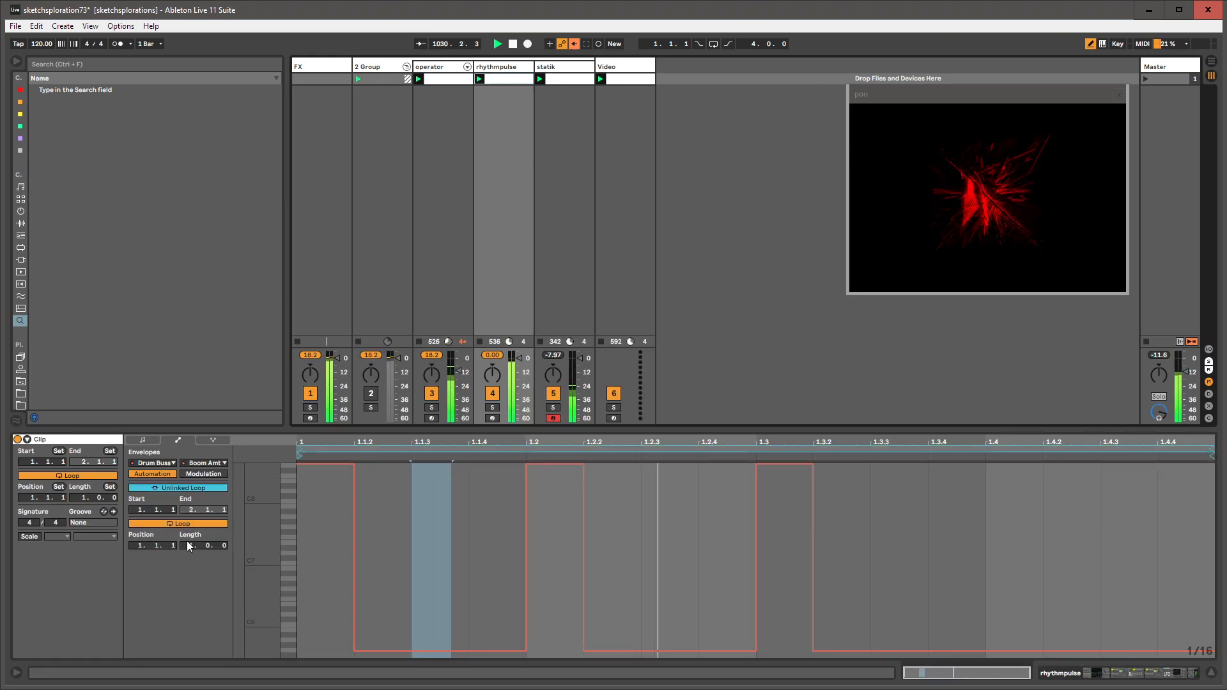
pyautogui.moveTo(187, 545); pyautogui.dragTo(224, 530)
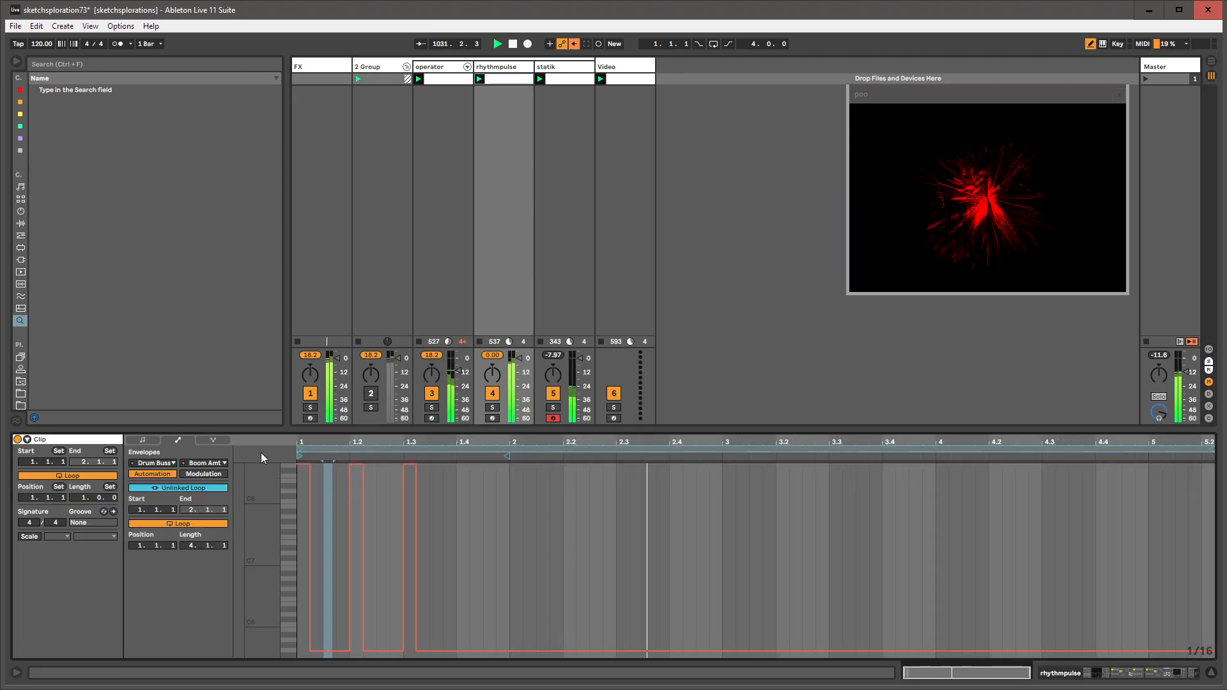
pyautogui.moveTo(261, 428); pyautogui.dragTo(261, 518)
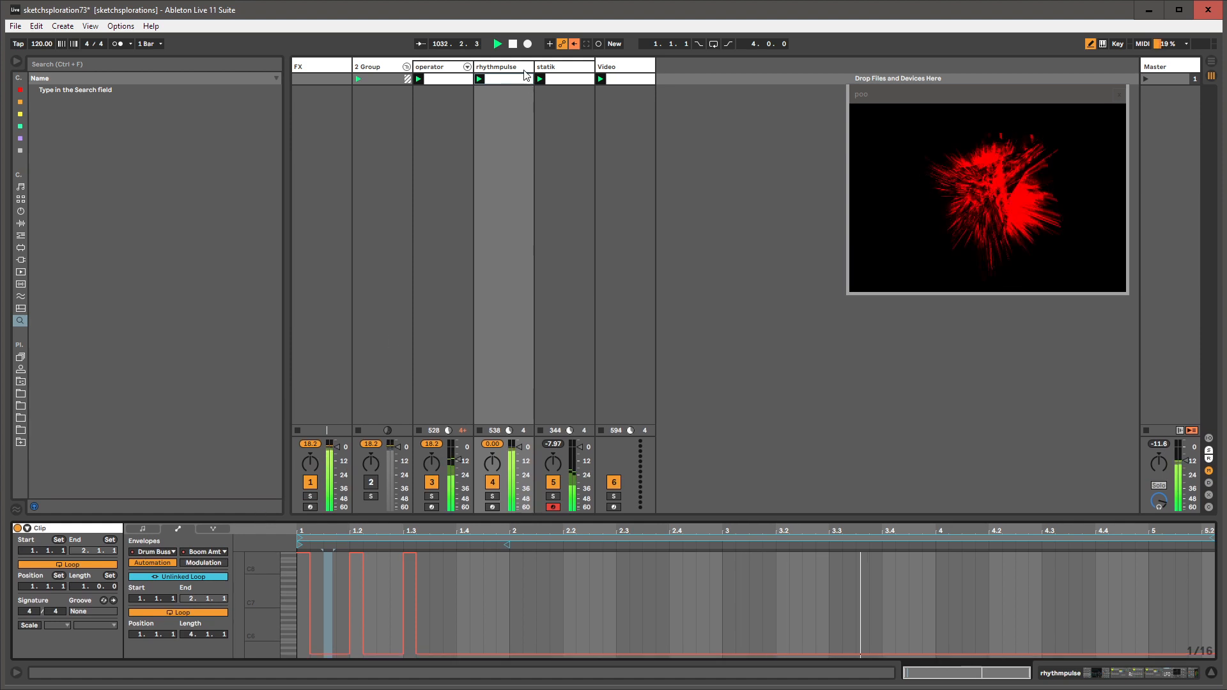
# - Raise the rhythmpulse Drum Buss Boom to 100% with session recording on
pyautogui.click(525, 70)
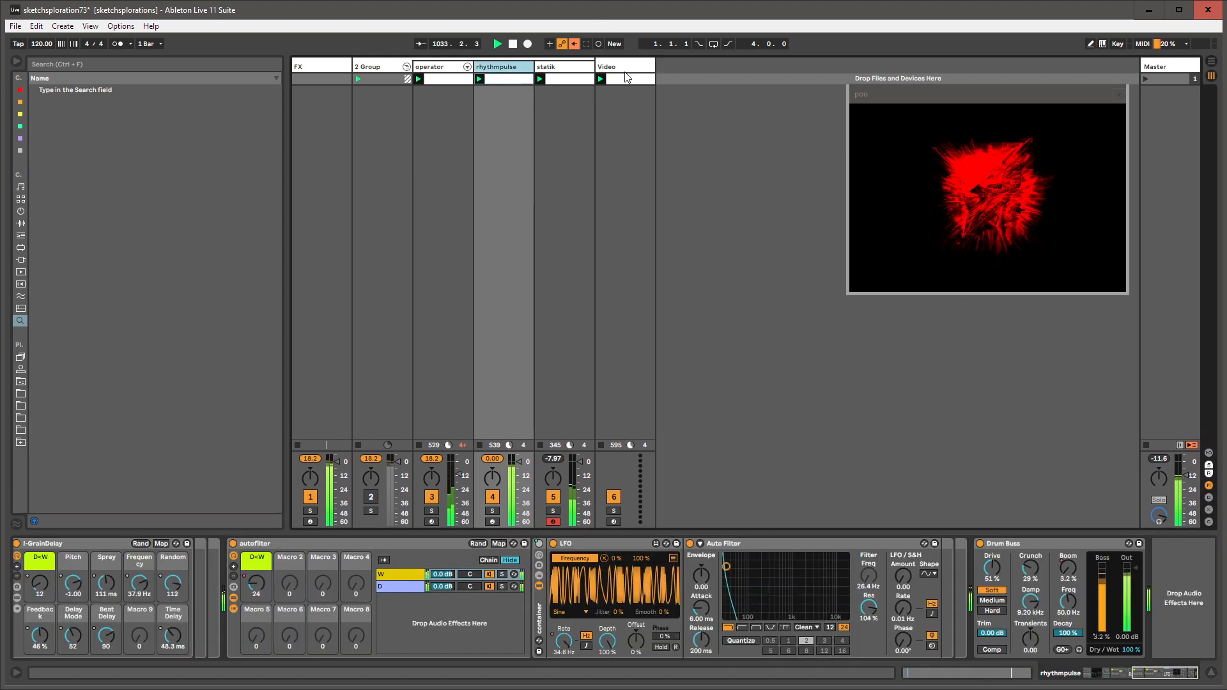
pyautogui.click(599, 43)
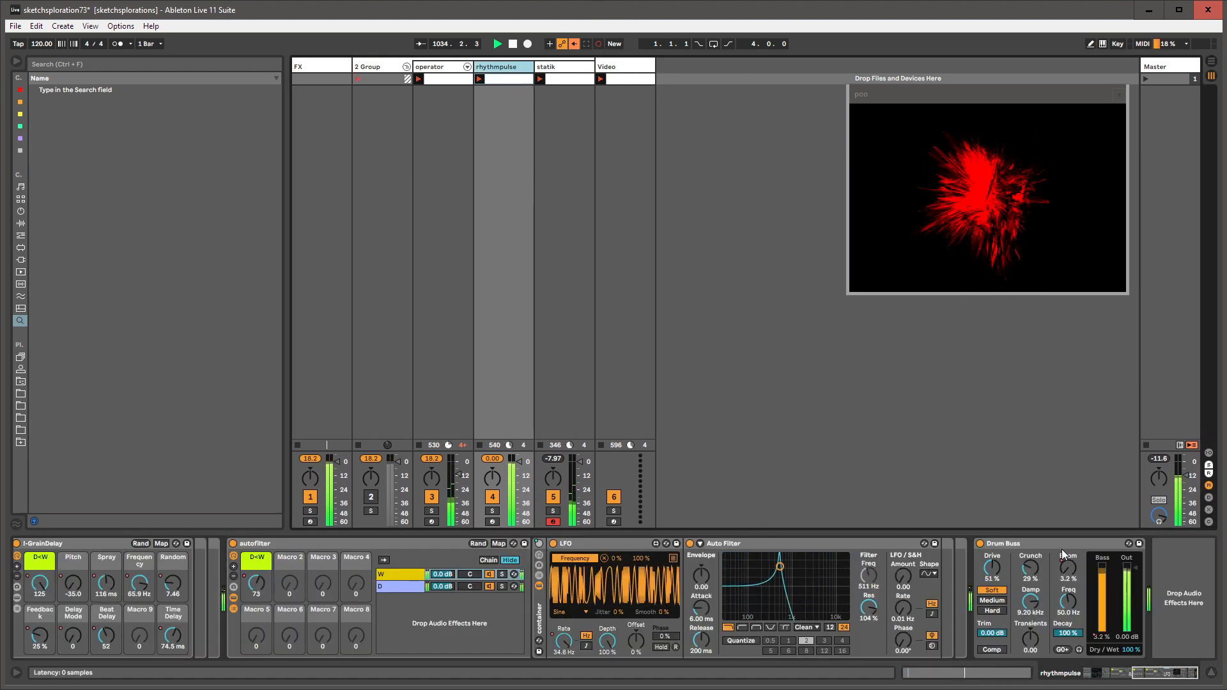
pyautogui.moveTo(1068, 567); pyautogui.dragTo(1068, 505)
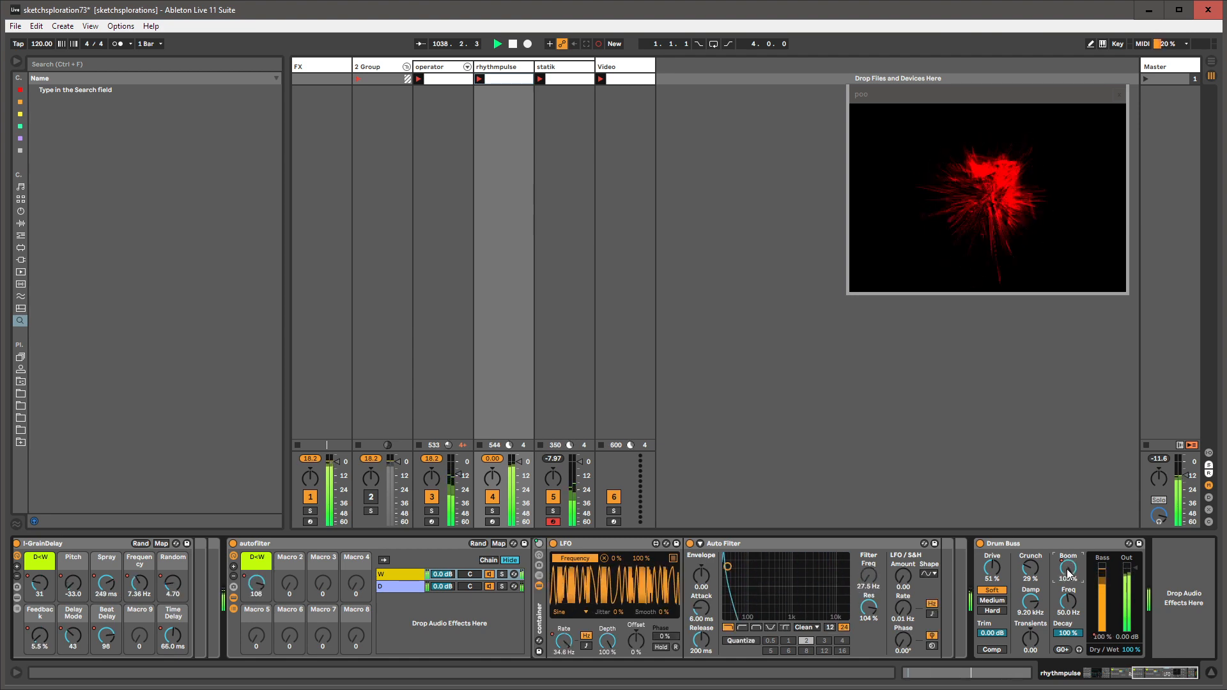
# - Draw a zero-level stretch from about beat 2.2 to 3 in the rhythmpulse clip's GrainDelay D<W envelope
pyautogui.rightClick(1068, 569)
pyautogui.click(1088, 576)
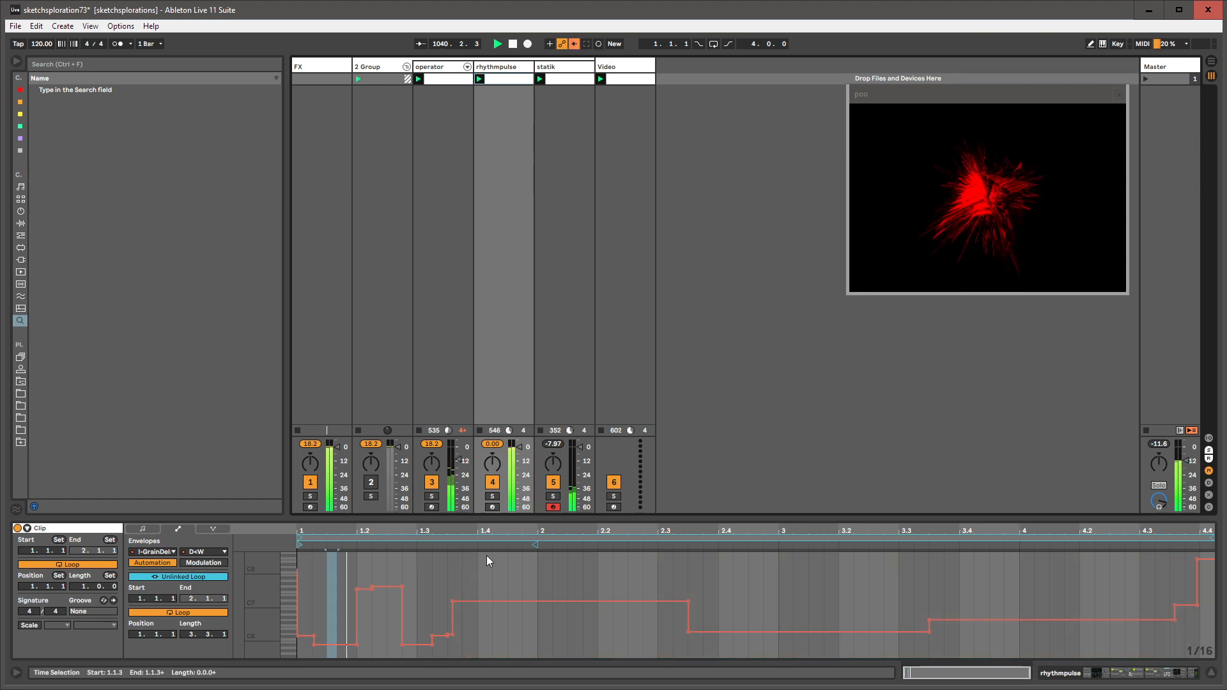
pyautogui.press('b')
pyautogui.click(606, 652)
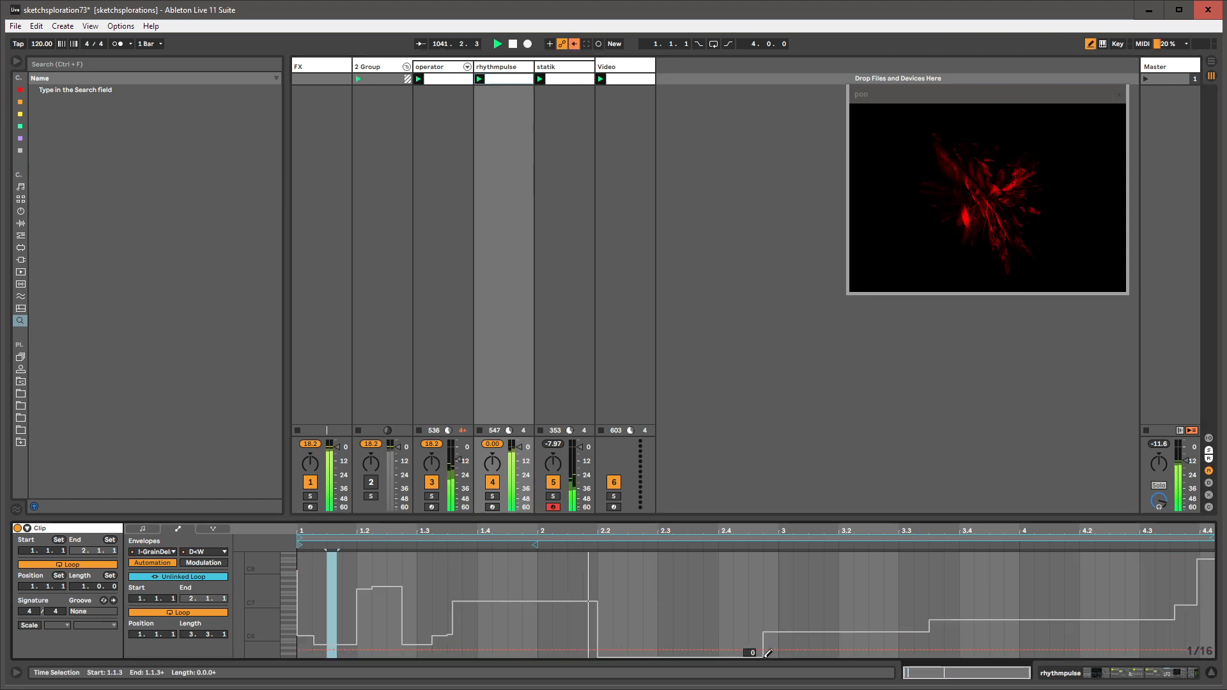
pyautogui.click(563, 76)
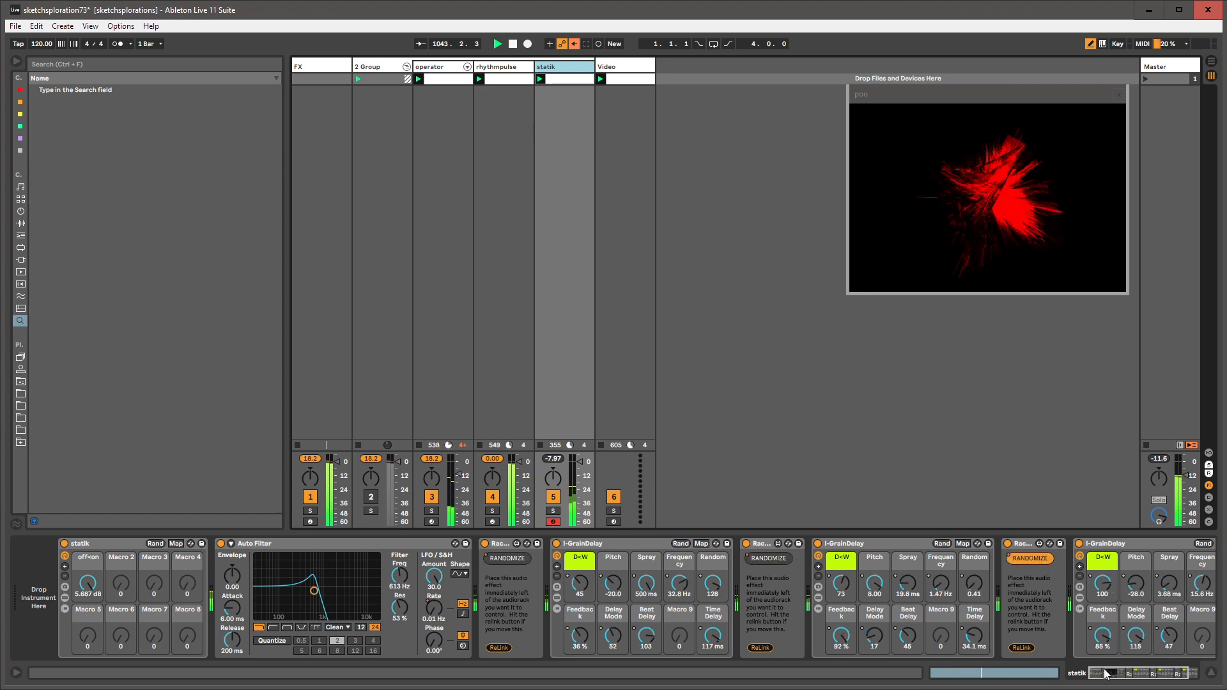
pyautogui.moveTo(1104, 670); pyautogui.dragTo(1108, 671)
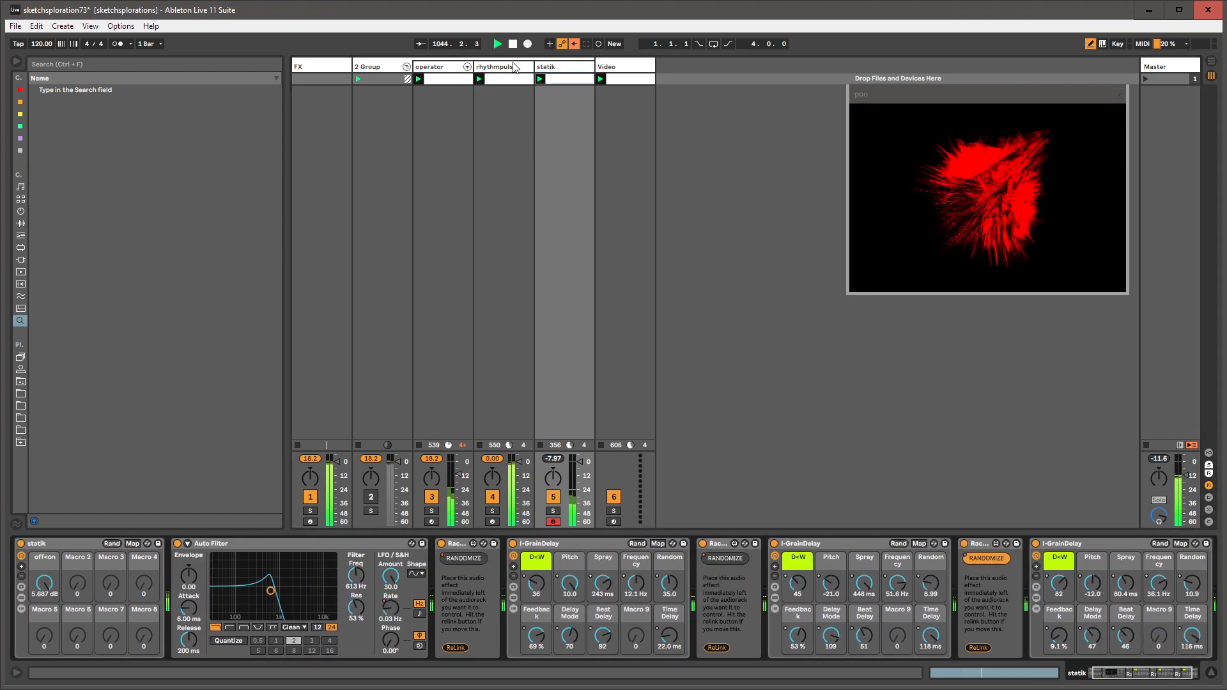
# - Draw maximum-level blocks from bar 2 to bar 5 in the rhythmpulse clip's Boom Amt envelope and set its loop length to 4.1.0
pyautogui.click(515, 67)
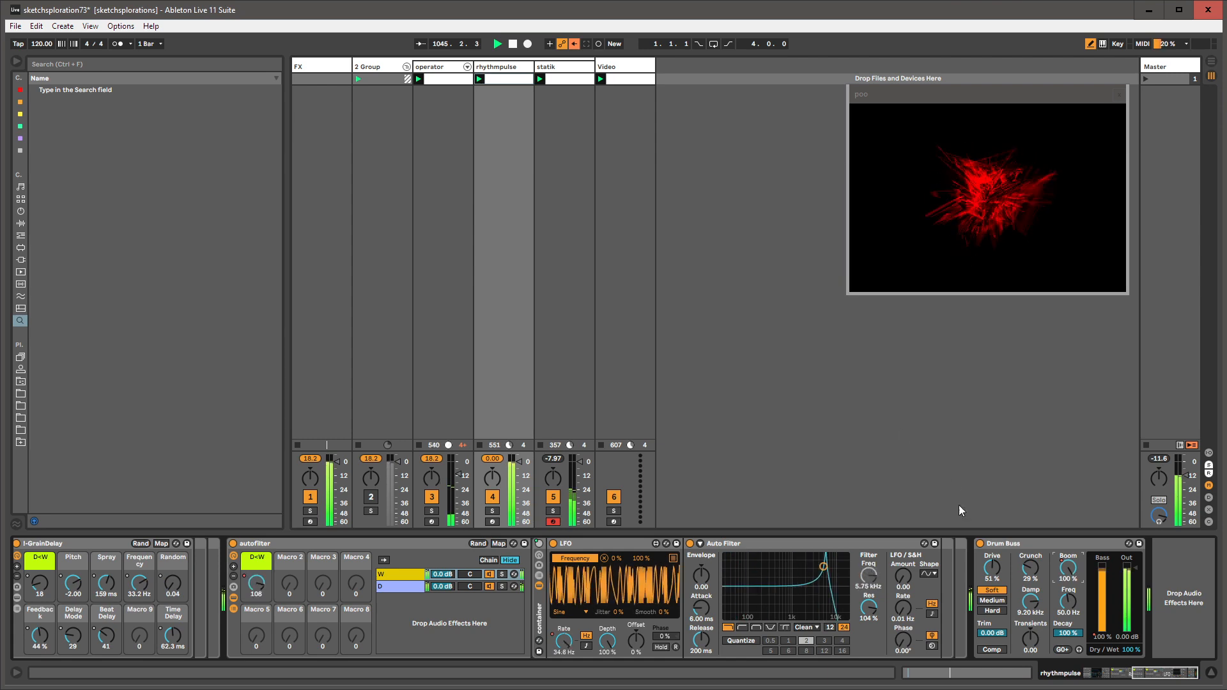
pyautogui.hotkey('shift', 'Tab')
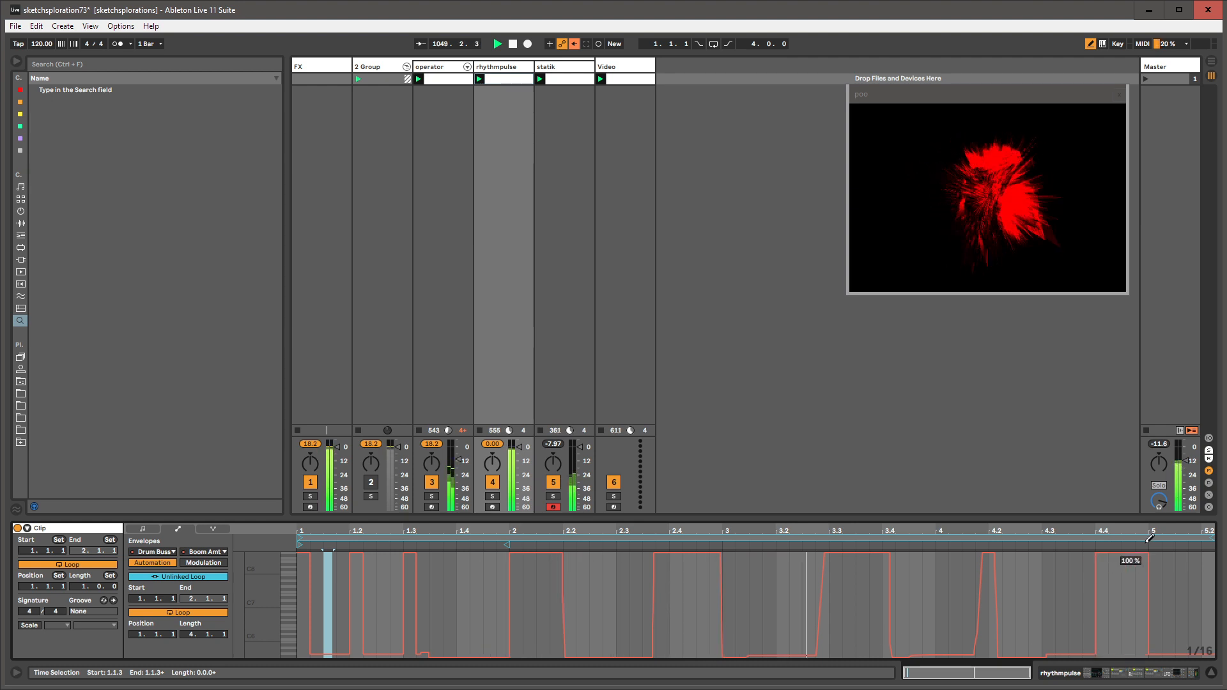
pyautogui.moveTo(1212, 539); pyautogui.dragTo(1207, 536)
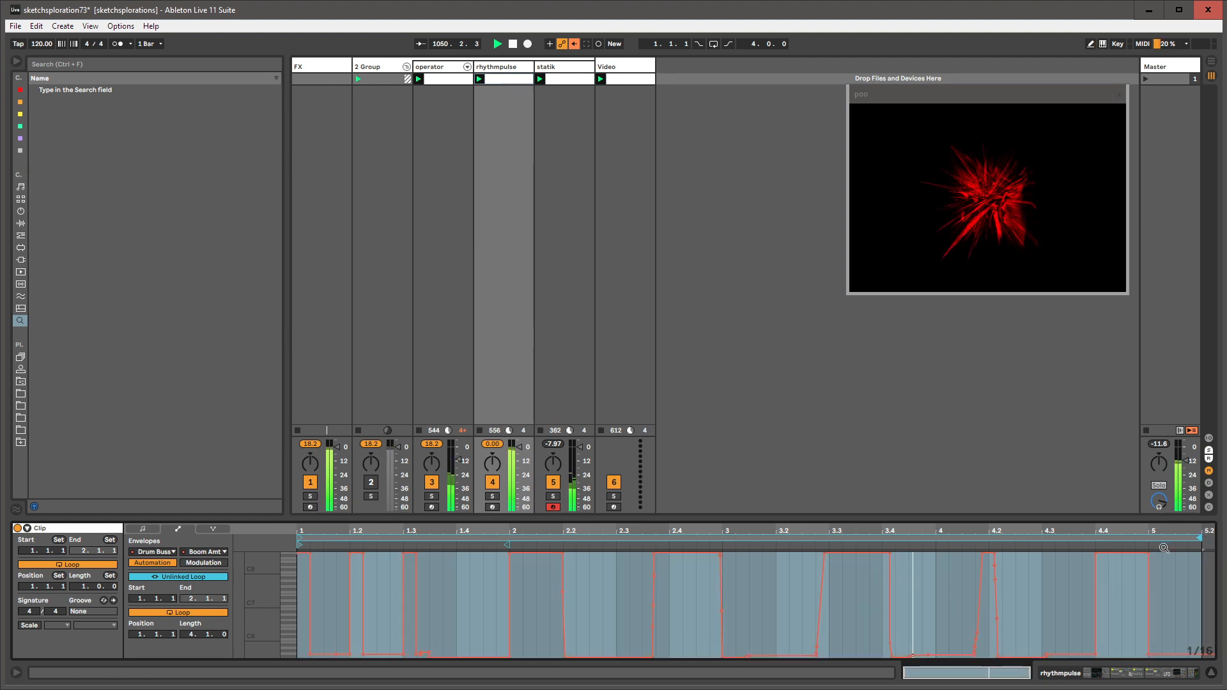
# - Display the rhythmpulse clip's notes and fold the note editor to the used pitches
pyautogui.click(513, 67)
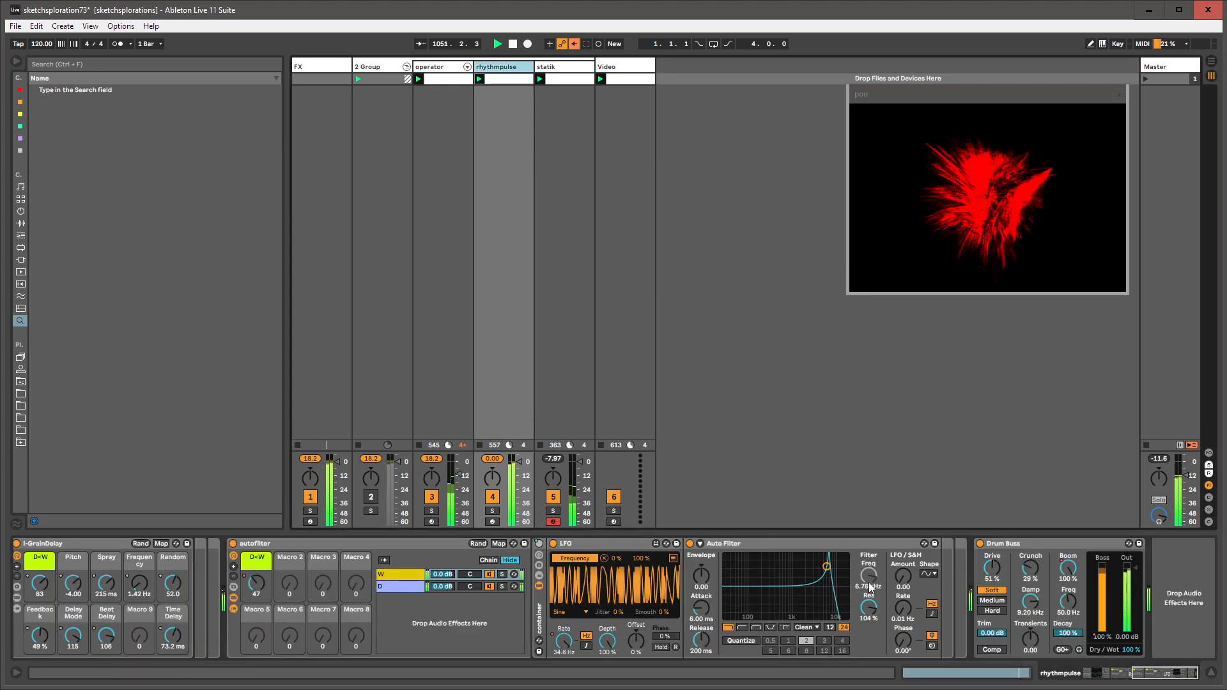
pyautogui.moveTo(1163, 676); pyautogui.dragTo(1113, 676)
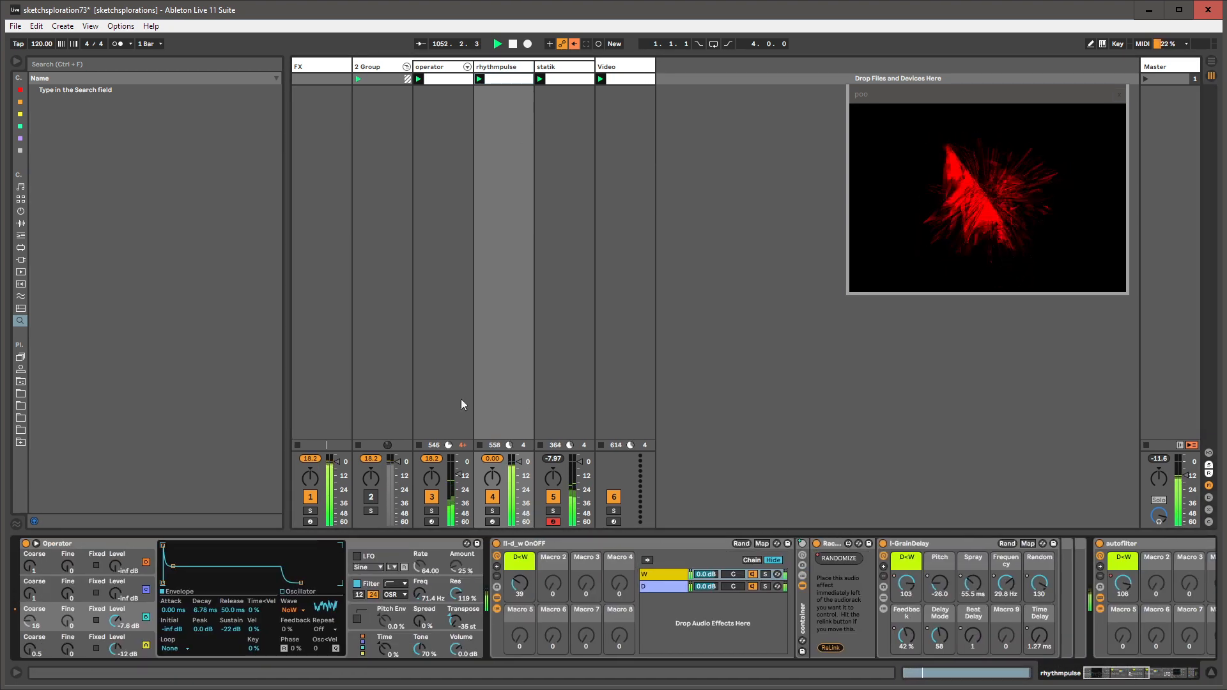
pyautogui.click(508, 80)
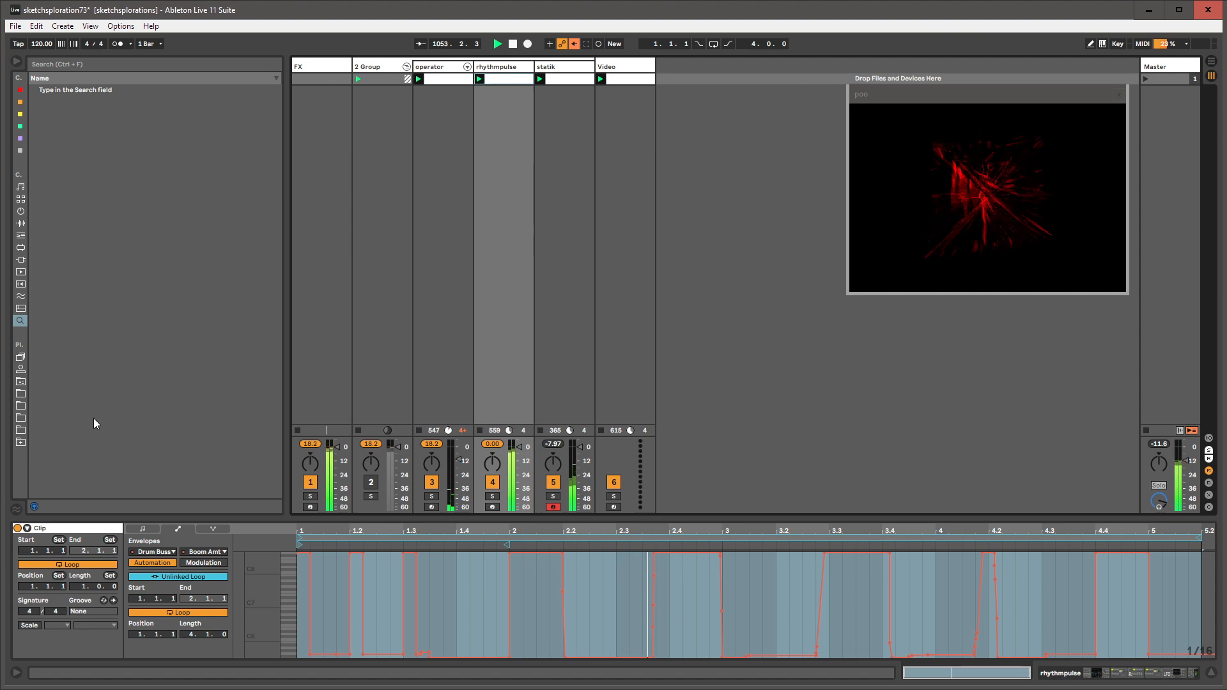
pyautogui.click(154, 527)
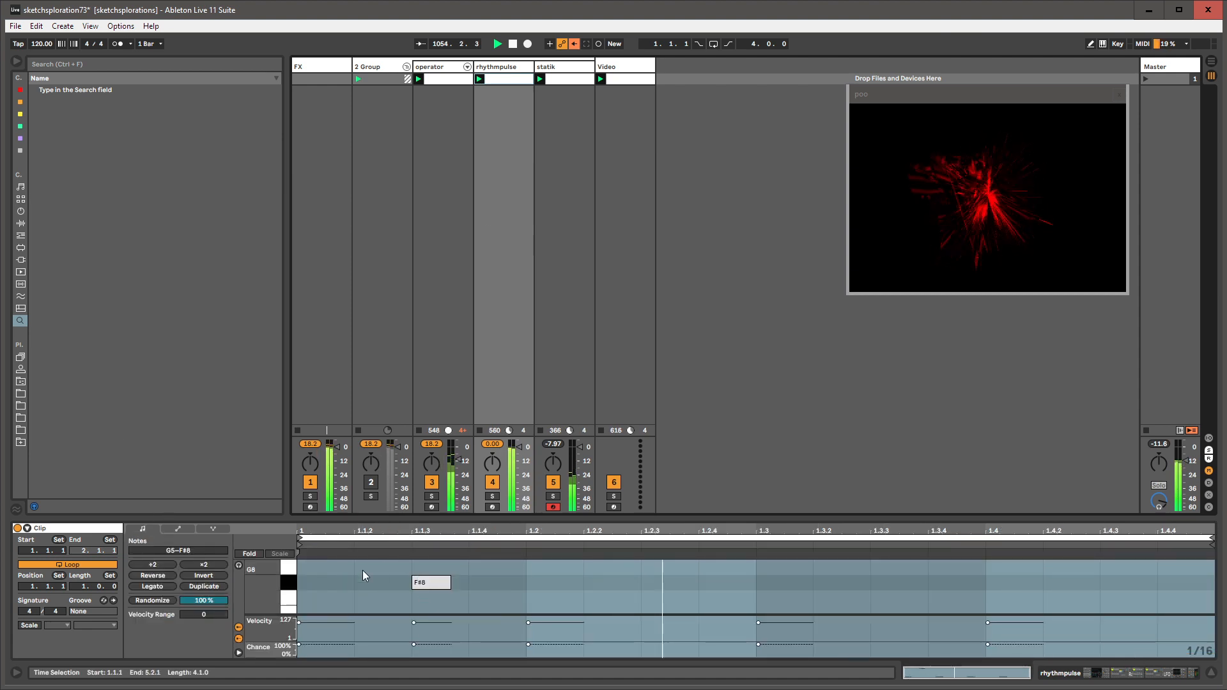
pyautogui.press('f')
# - Randomize the chance of the G5 notes at beats 1.2 and 1.4 several times at 100% range
pyautogui.click(547, 578)
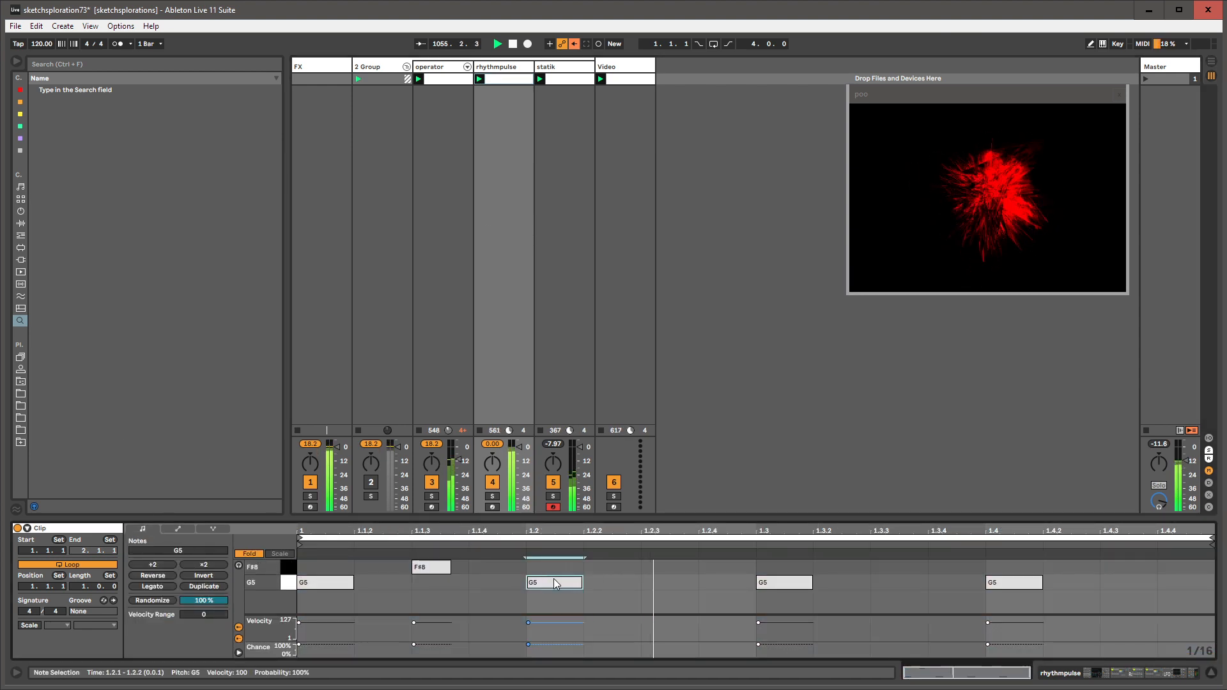
pyautogui.click(1009, 581)
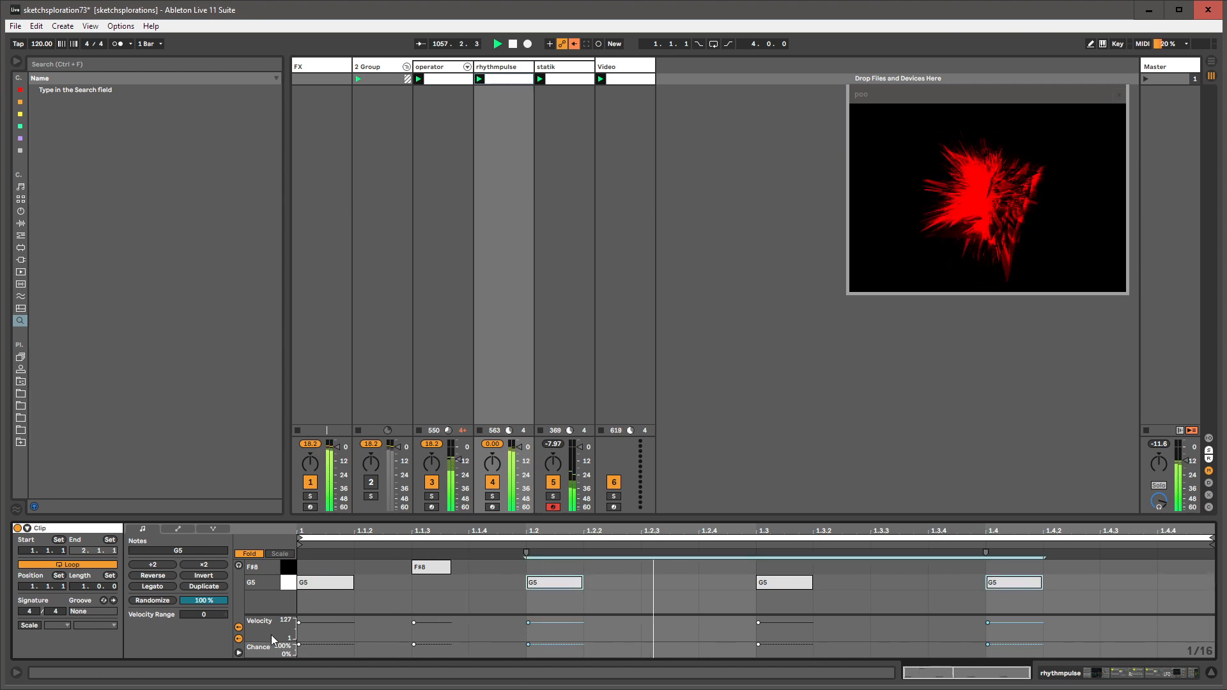
pyautogui.click(144, 600)
pyautogui.click(144, 599)
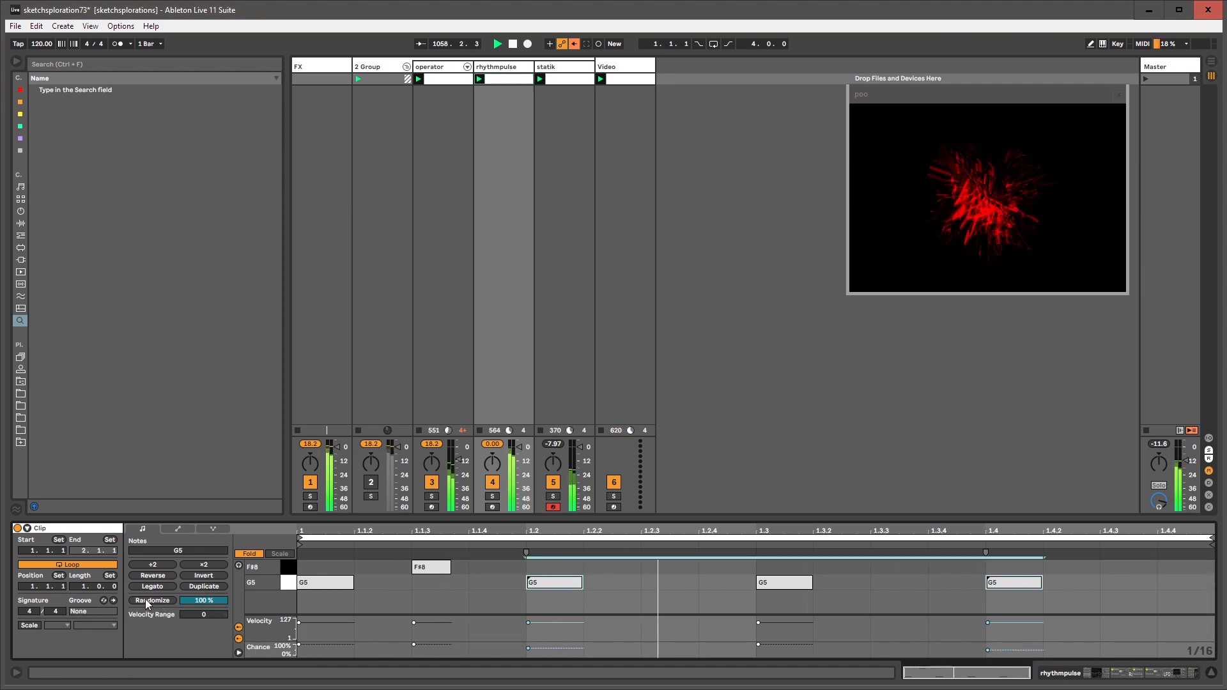
pyautogui.click(145, 598)
pyautogui.click(143, 597)
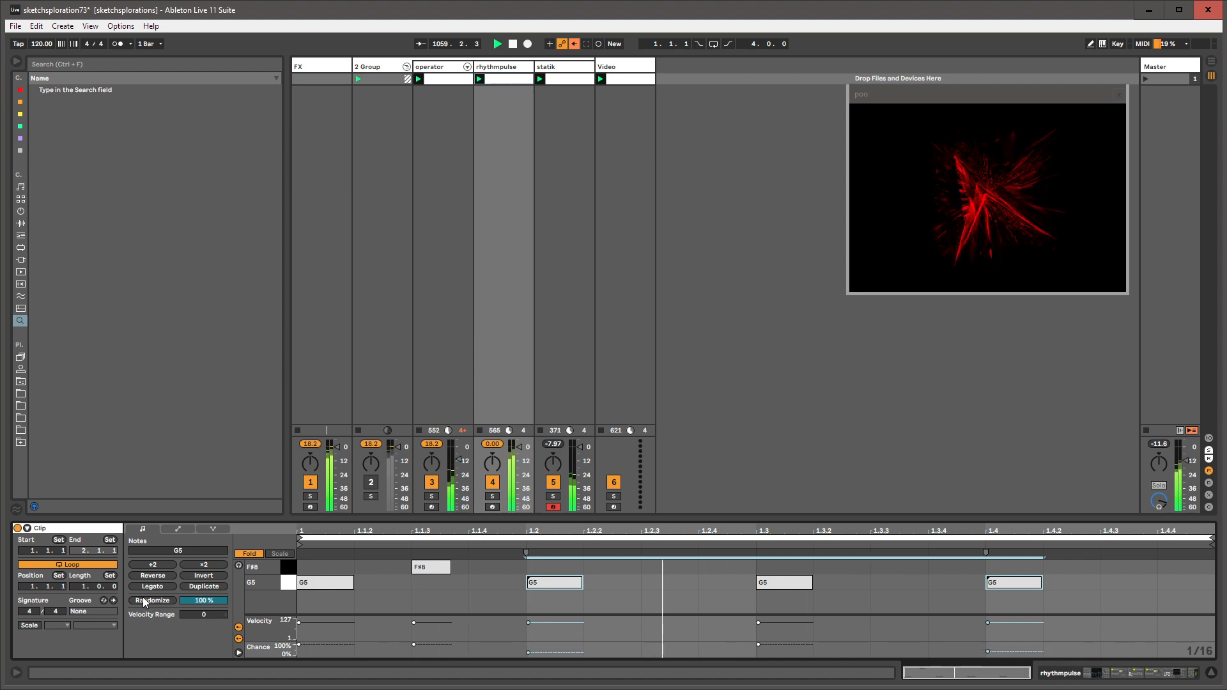
pyautogui.click(142, 597)
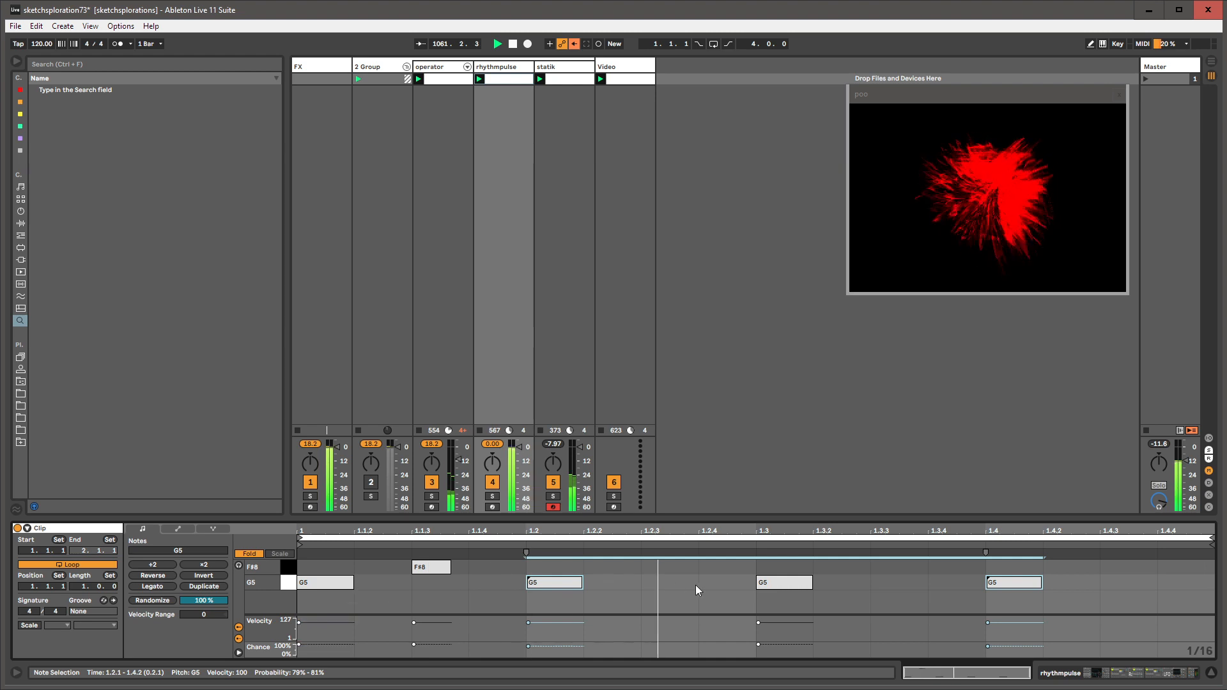
# - Move the G5 note from beat 1.4 to 1.4.3 and add a G5 note at 1.3.4
pyautogui.click(1100, 581)
pyautogui.moveTo(1018, 582); pyautogui.dragTo(1133, 583)
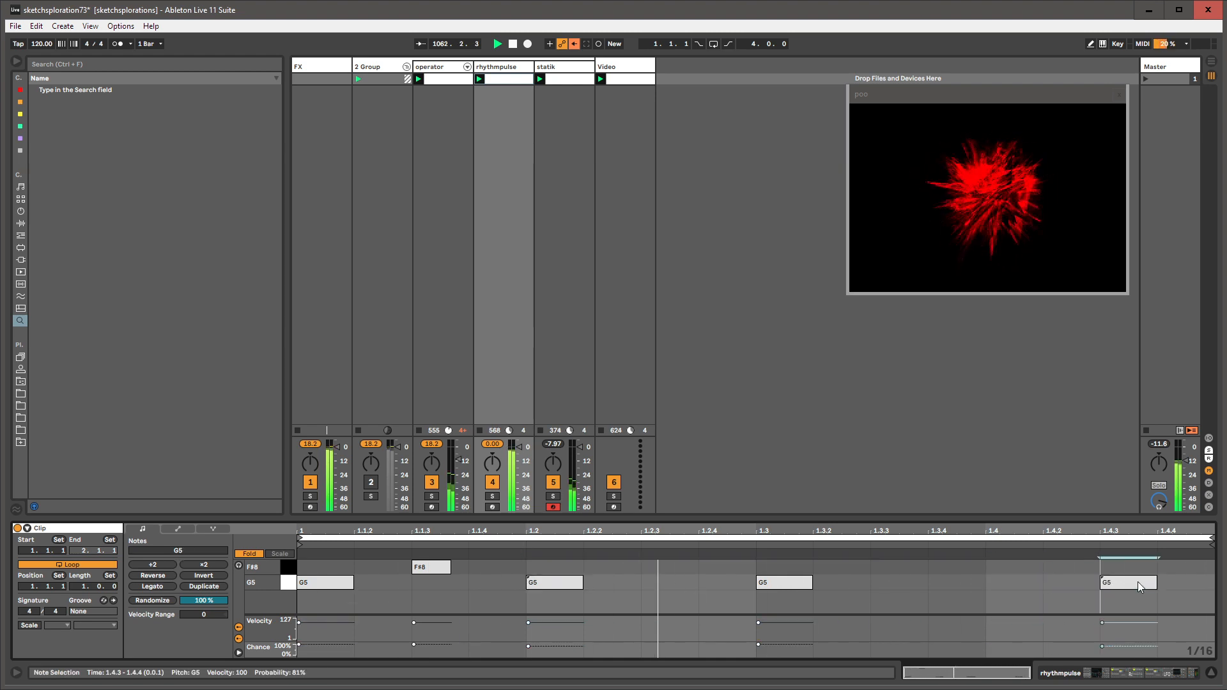
pyautogui.doubleClick(946, 583)
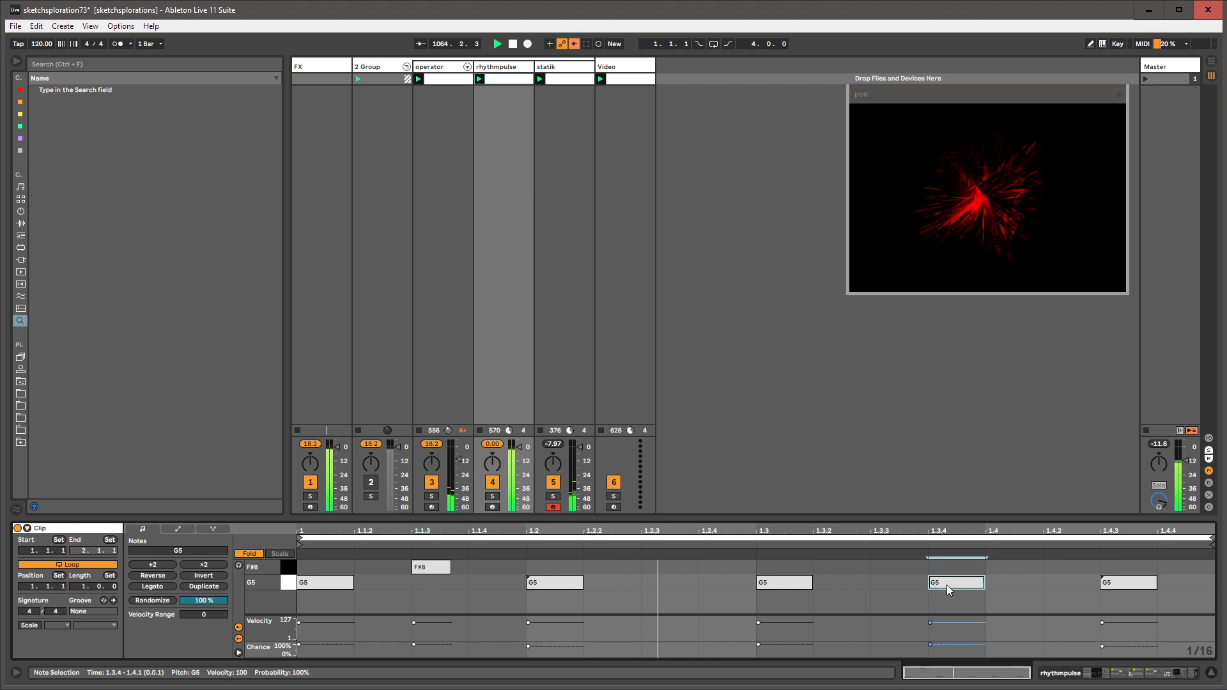
# - Set the velocity of the G5 note at 1.3.4 to 65 and shorten it to a tiny blip
pyautogui.moveTo(945, 585); pyautogui.dragTo(946, 608)
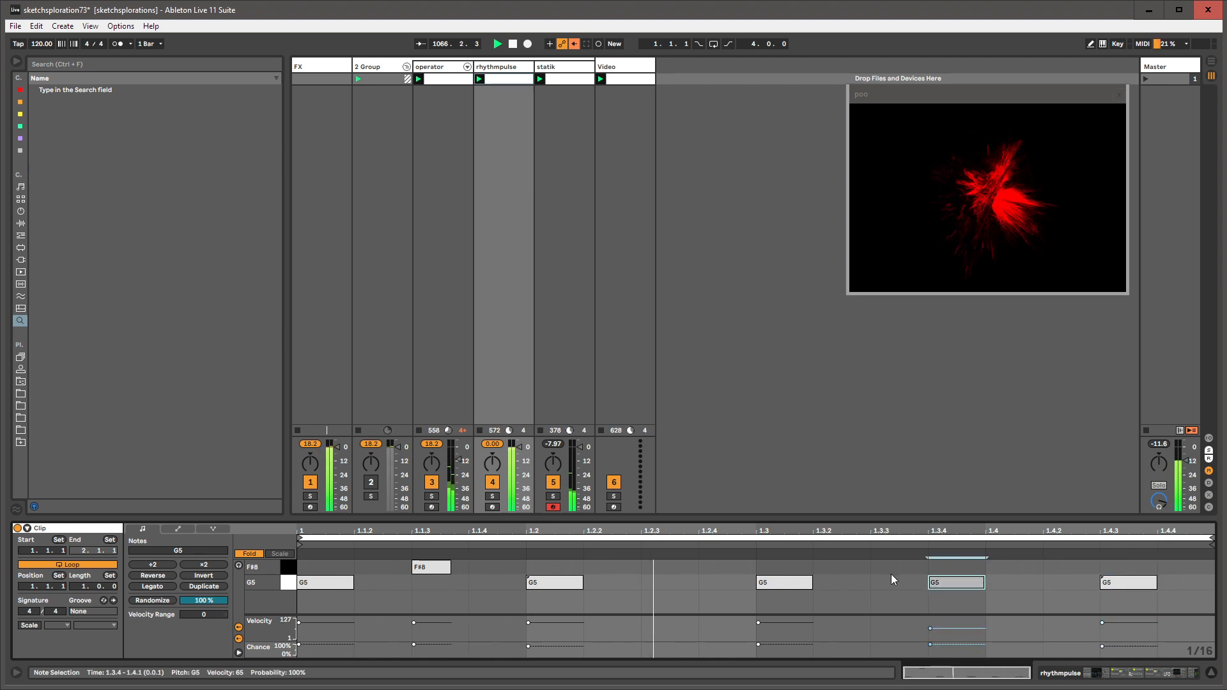
pyautogui.moveTo(984, 585); pyautogui.dragTo(934, 585)
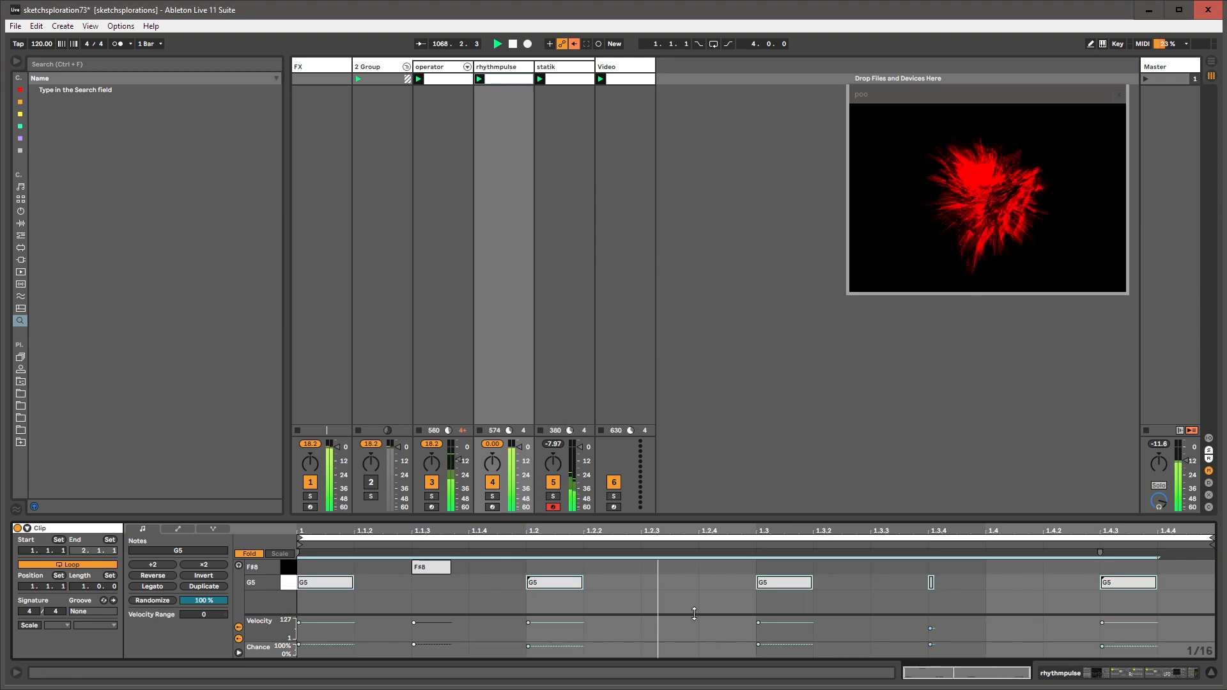
# - Randomize the chance of the short G5 note at 1.3.4
pyautogui.click(939, 599)
pyautogui.click(931, 582)
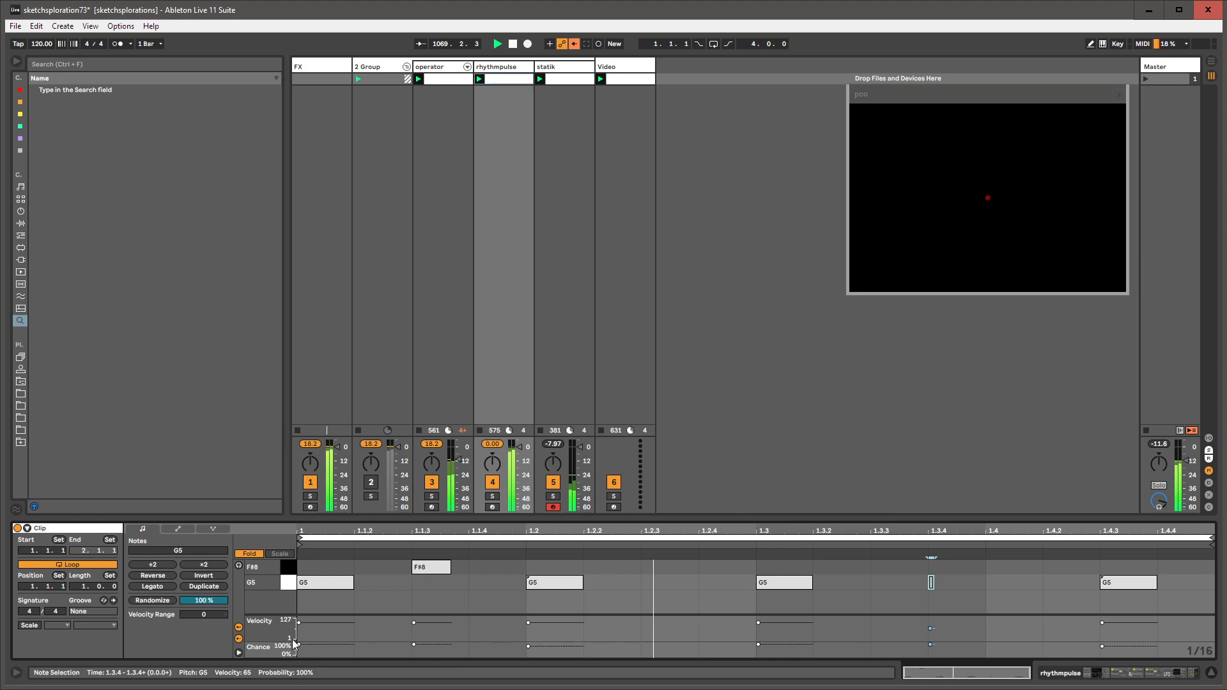
pyautogui.click(165, 601)
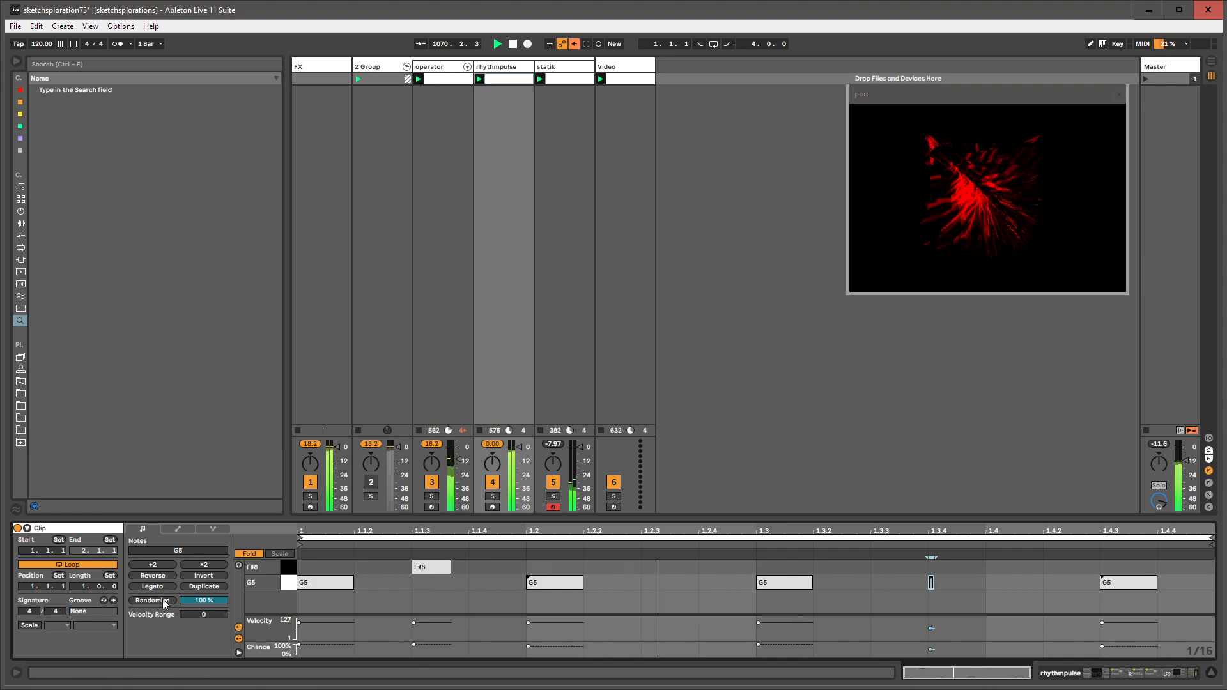
# - Enlarge the clip view and unfold the note editor to show all pitches
pyautogui.click(286, 586)
pyautogui.click(505, 67)
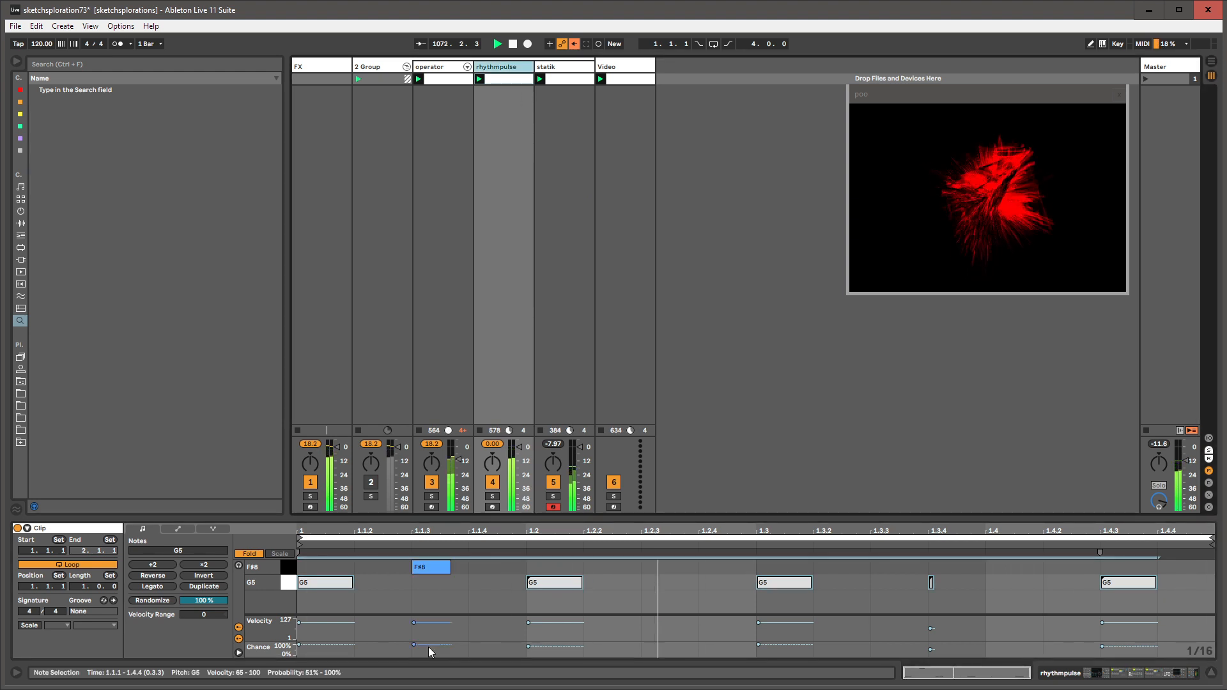
pyautogui.moveTo(486, 518); pyautogui.dragTo(269, 271)
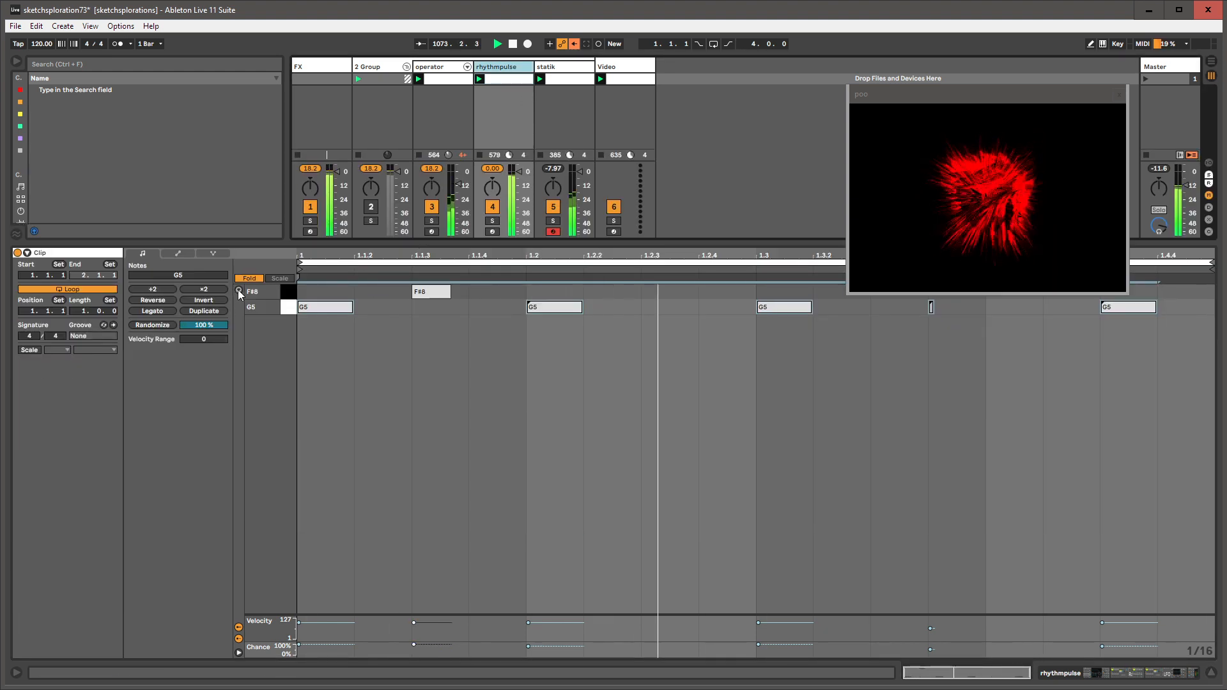
pyautogui.click(249, 279)
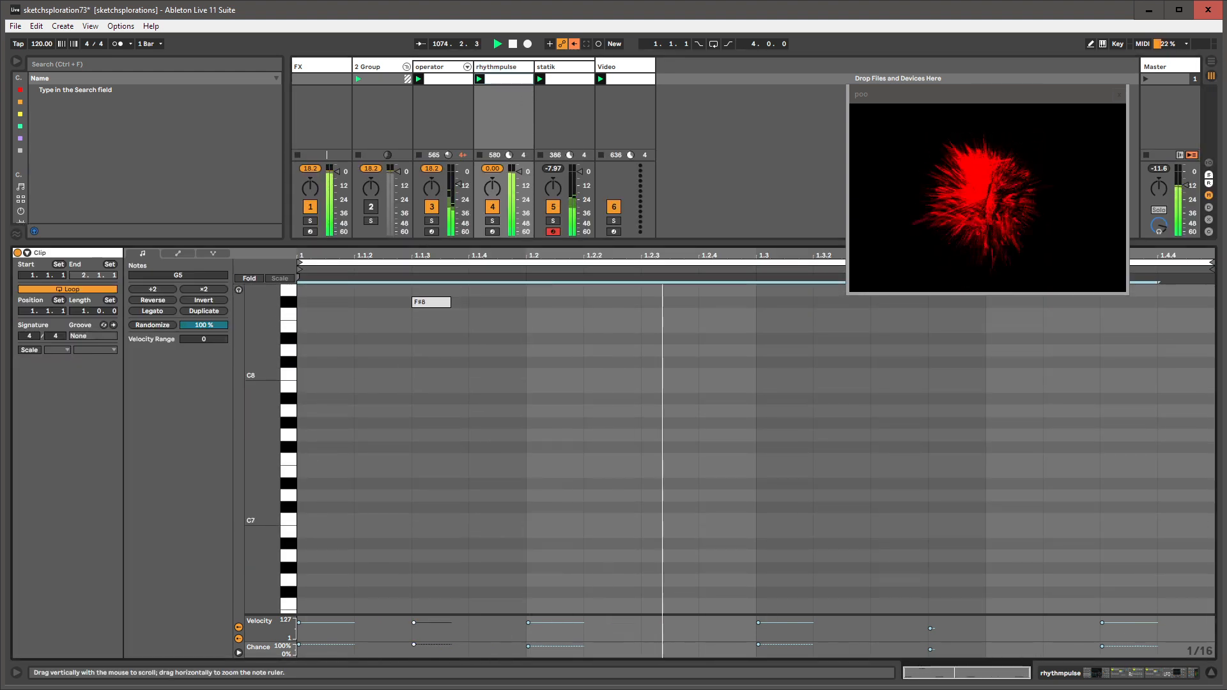
# - Add a very short C8 note at the clip's start and duplicate it into a continuous run of ten notes
pyautogui.doubleClick(324, 374)
pyautogui.moveTo(353, 375); pyautogui.dragTo(306, 375)
pyautogui.hotkey('ctrl', 'd')
pyautogui.hotkey('ctrl', 'd')
pyautogui.hotkey('ctrl', 'd')
pyautogui.hotkey('ctrl', 'd')
pyautogui.hotkey('ctrl', 'd')
pyautogui.hotkey('ctrl', 'd')
pyautogui.hotkey('ctrl', 'd')
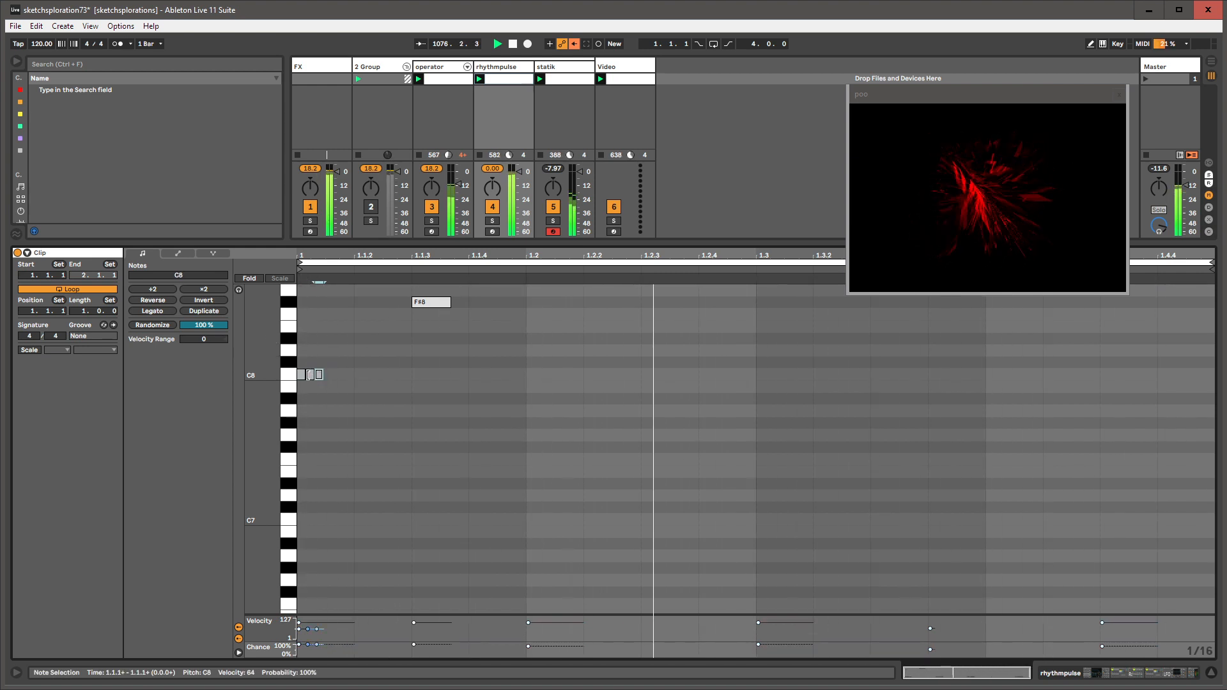
pyautogui.hotkey('ctrl', 'd')
pyautogui.hotkey('ctrl', 'd')
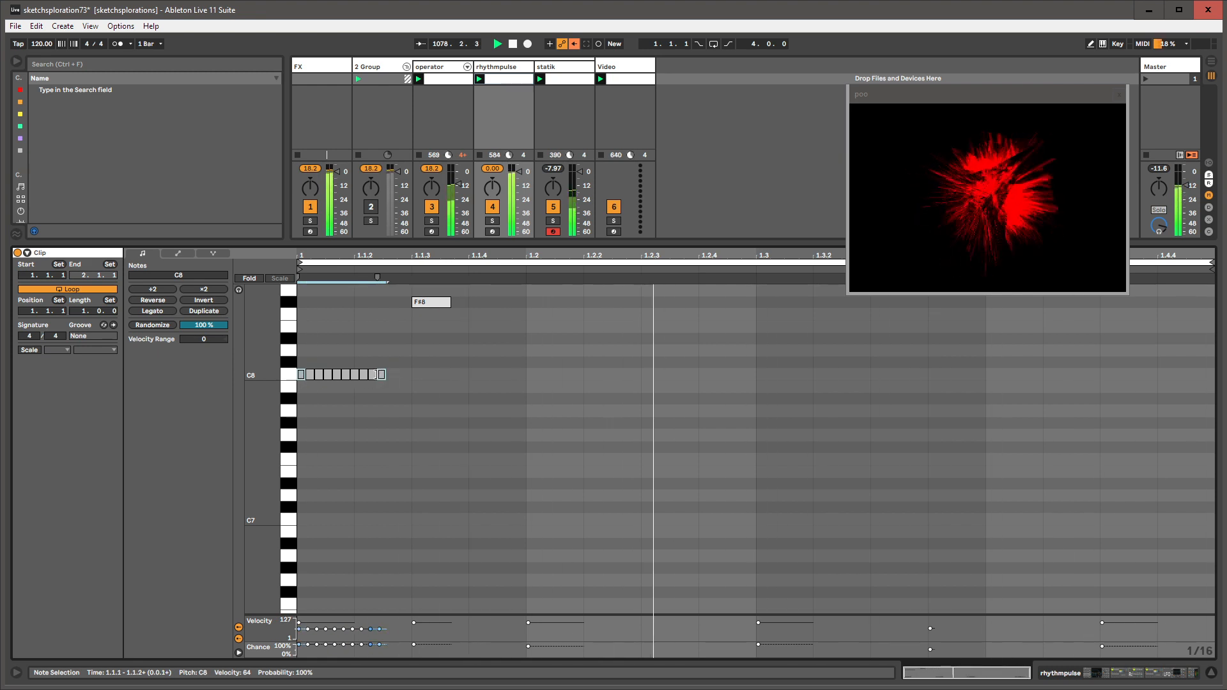
# - Place a single longer F#8 note at 1.3.2, removing the extra short notes after it
pyautogui.moveTo(380, 362); pyautogui.dragTo(873, 303)
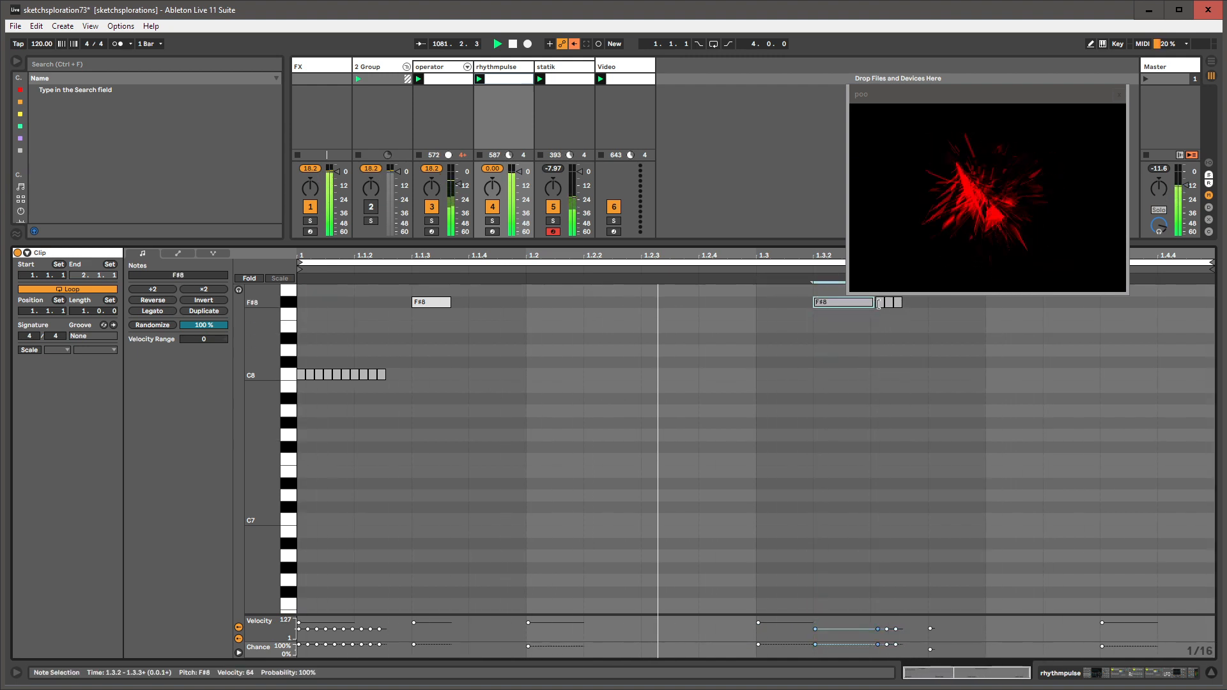
pyautogui.doubleClick(883, 303)
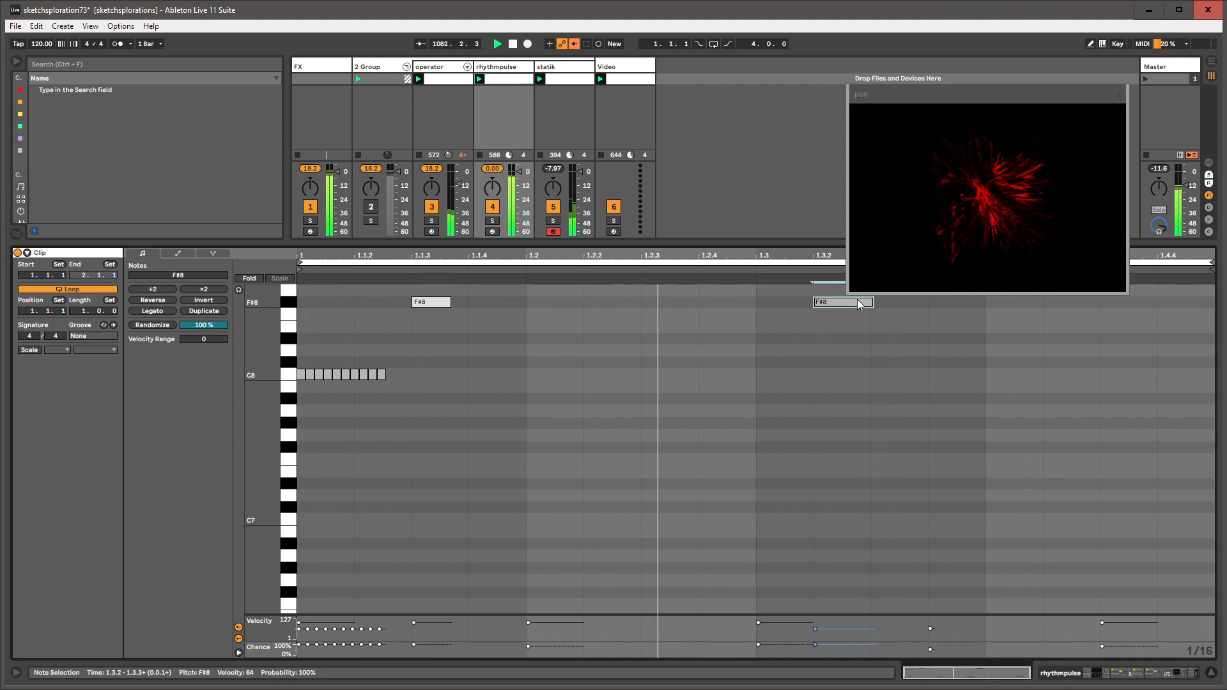
# - Transpose the note at 1.3.2 down two octaves to F#6 and shorten it
pyautogui.click(857, 302)
pyautogui.hotkey('shift', 'Down')
pyautogui.hotkey('shift', 'Down')
pyautogui.hotkey('shift', 'Down')
pyautogui.hotkey('shift', 'Up')
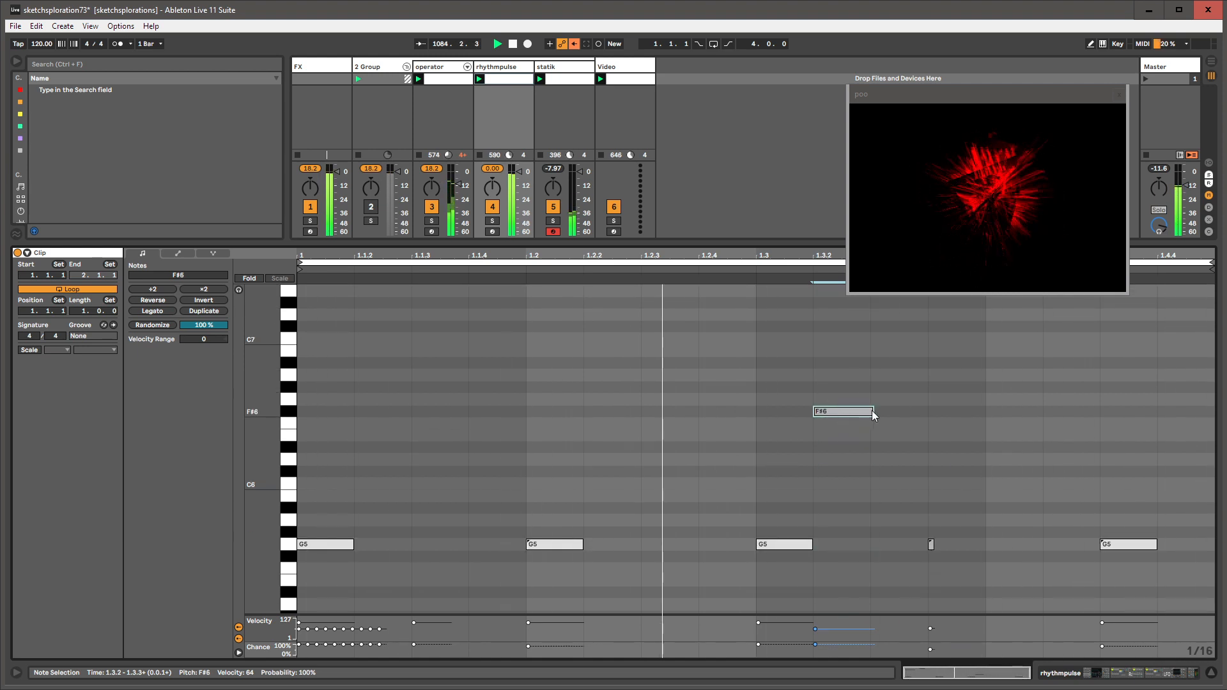
pyautogui.moveTo(873, 413); pyautogui.dragTo(848, 412)
# - Insert the delayweirdo1 rack from the RACKS > AUDIO FX folder directly after Operator on the rhythmpulse track
pyautogui.doubleClick(505, 69)
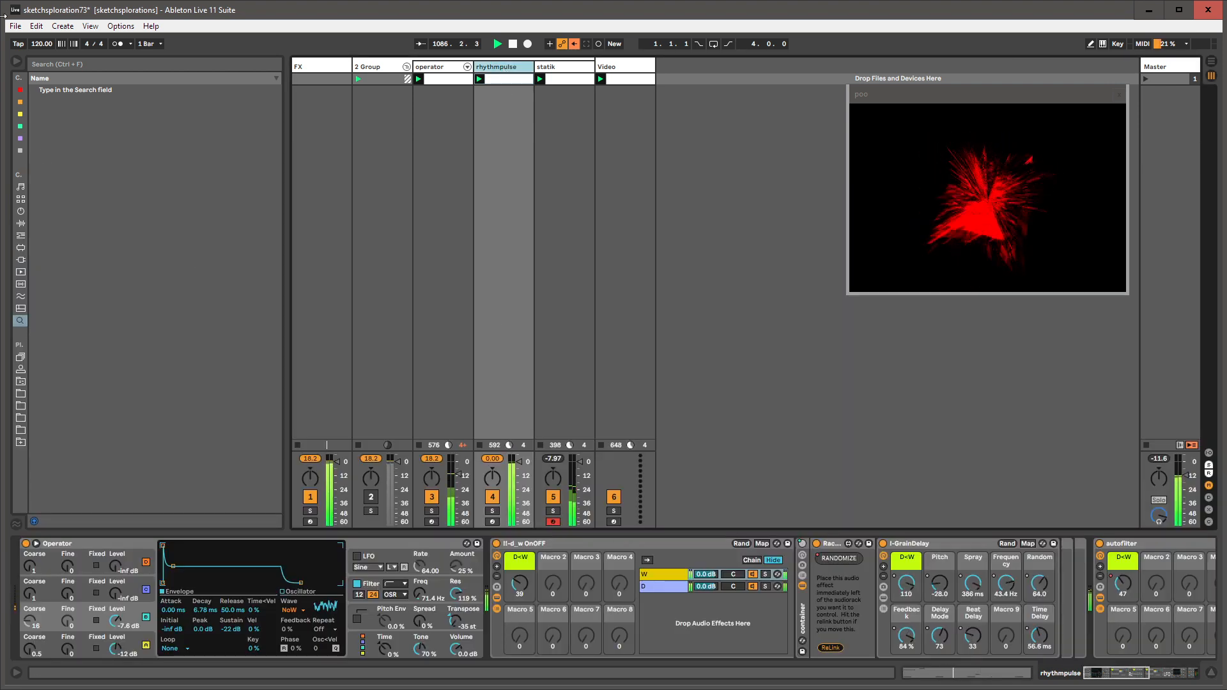
pyautogui.click(21, 370)
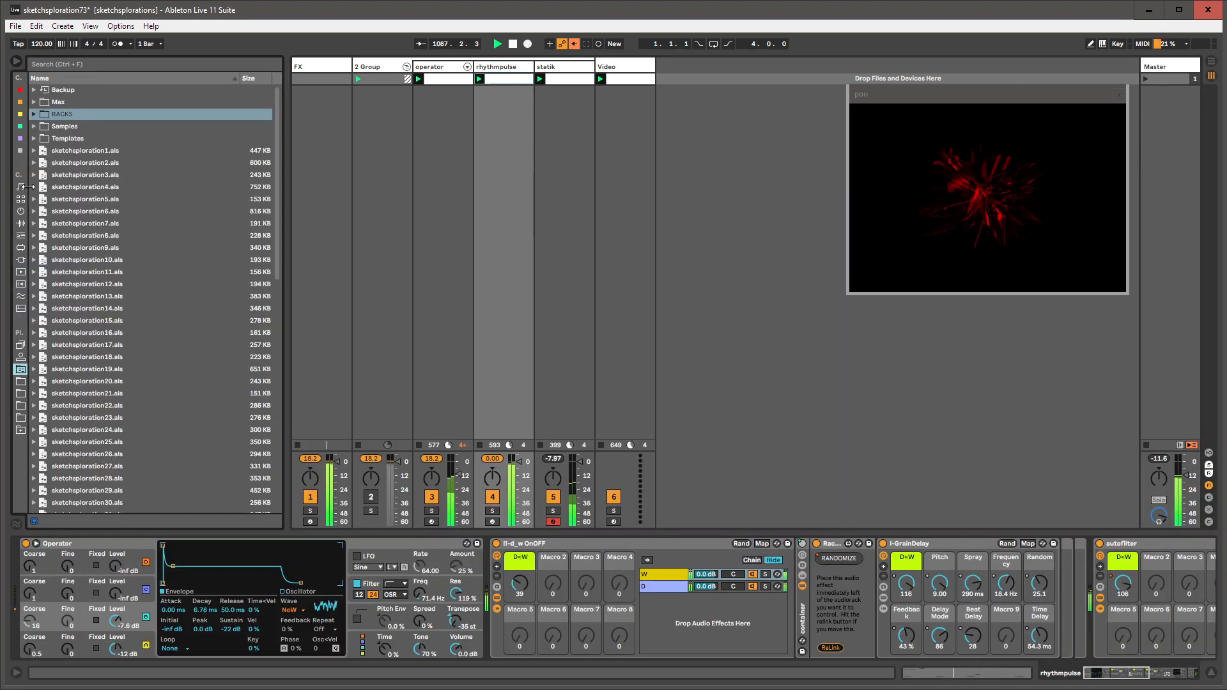
pyautogui.click(34, 115)
pyautogui.click(42, 139)
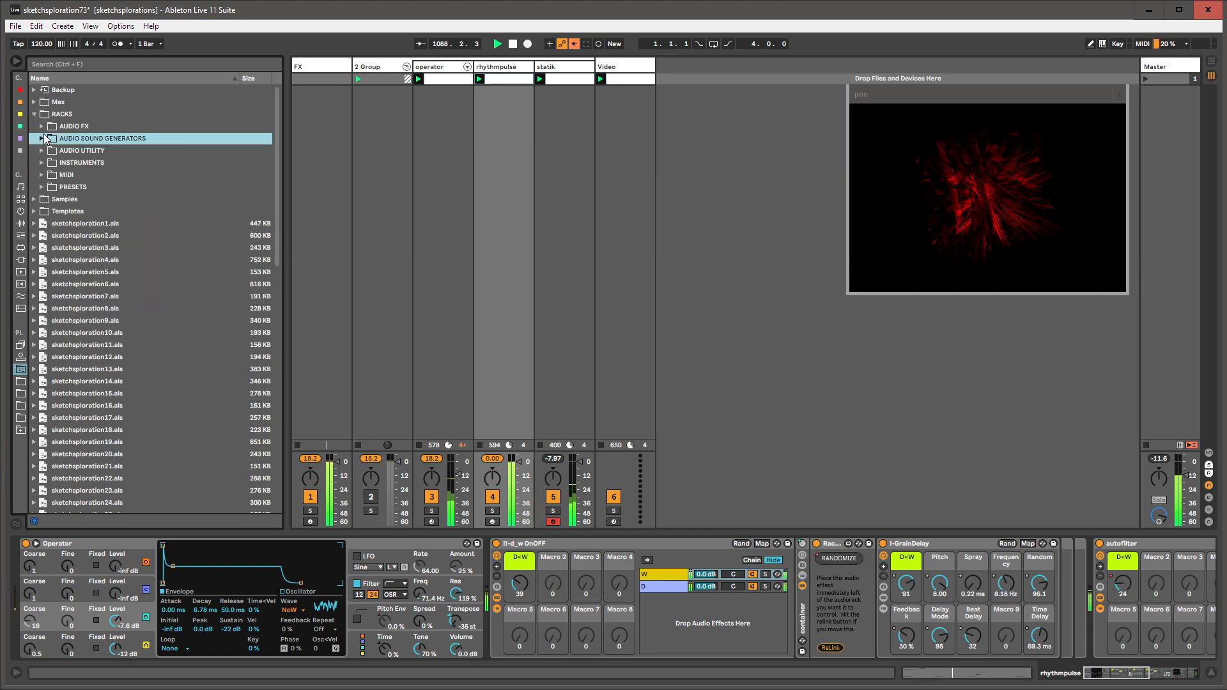
pyautogui.click(42, 127)
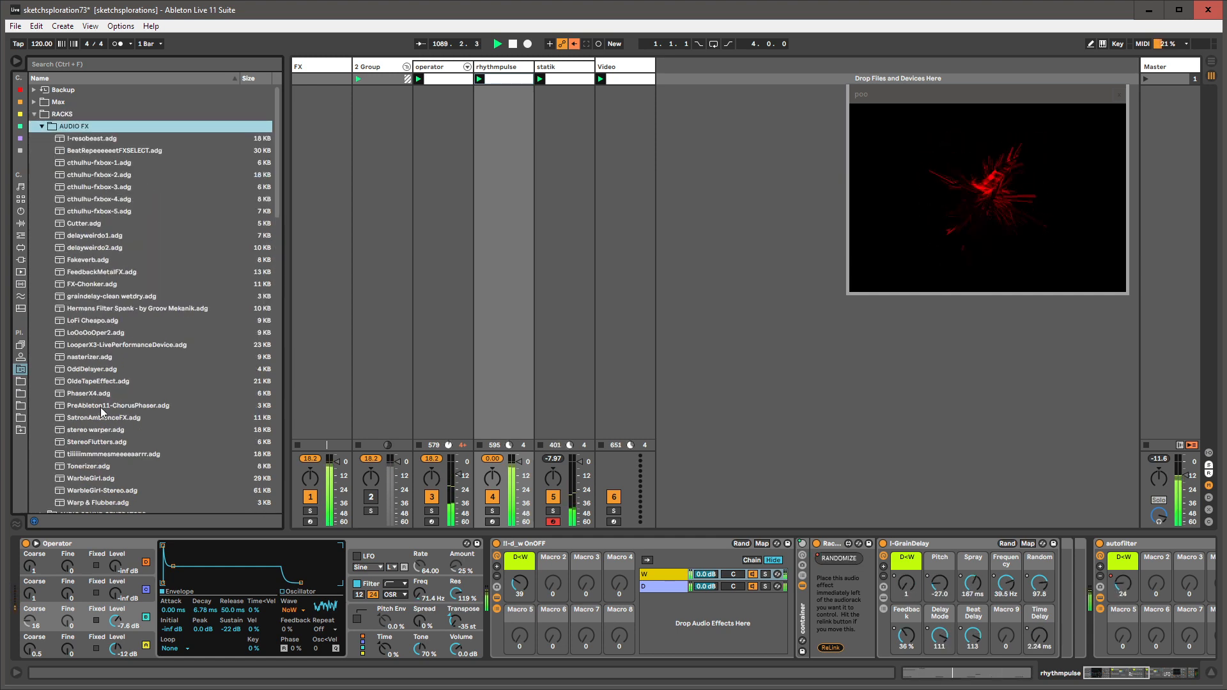
pyautogui.scroll(-3, 99, 345)
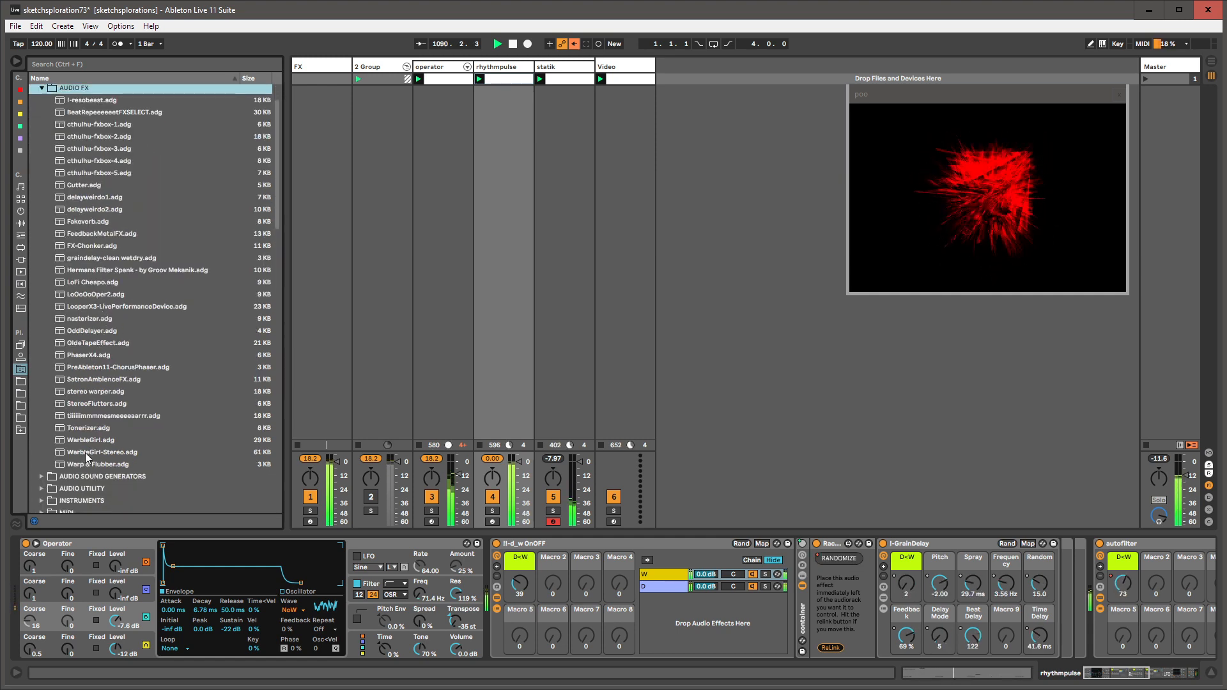
pyautogui.scroll(3, 90, 396)
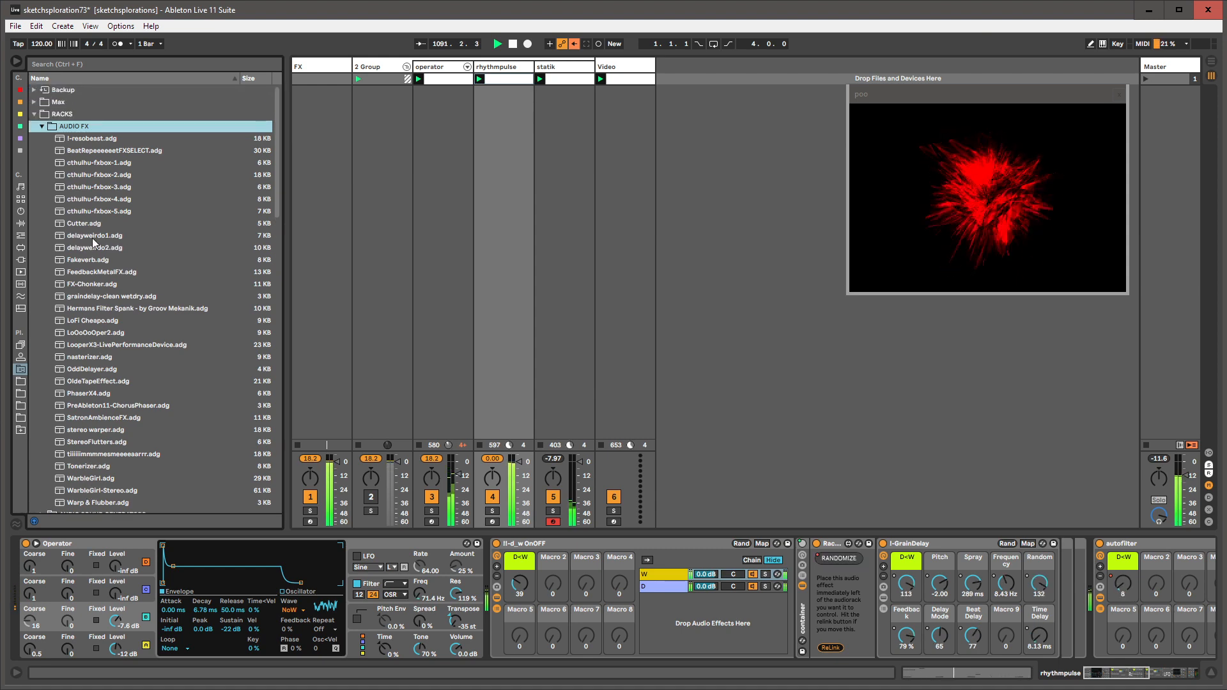
pyautogui.moveTo(93, 237)
pyautogui.mouseDown()
pyautogui.moveTo(268, 434)
pyautogui.moveTo(490, 548)
pyautogui.mouseUp()
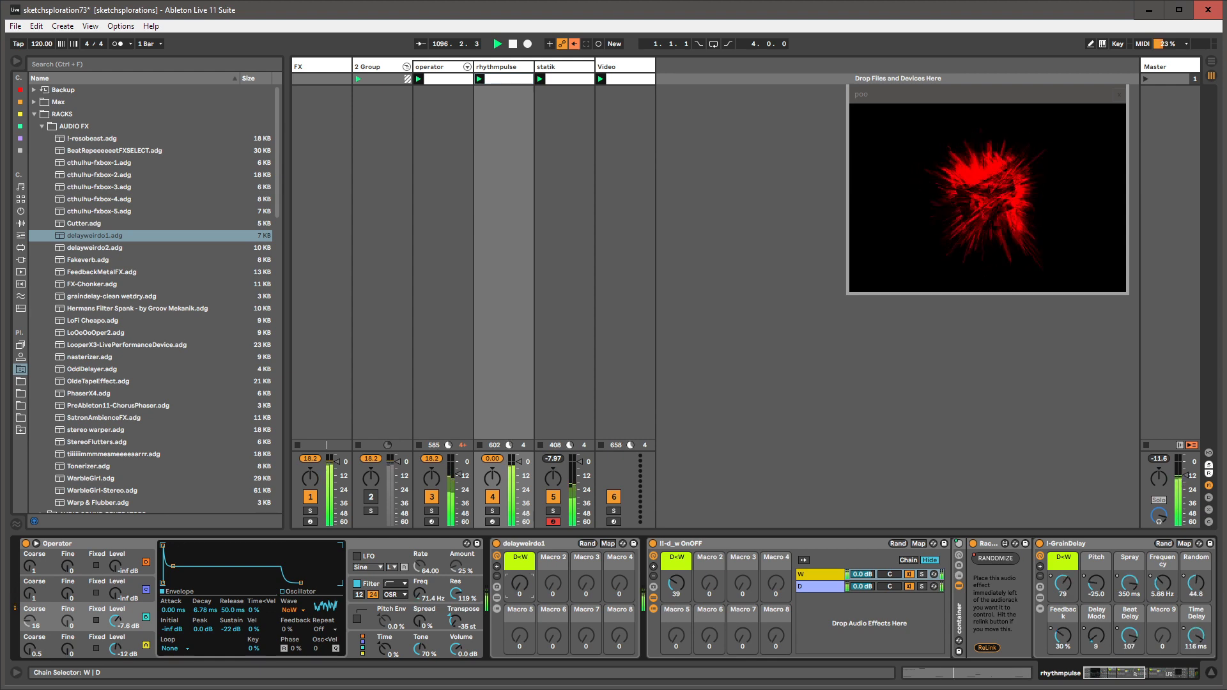
# - Show the clip automation for delayweirdo1's D<W macro and draw a maximum-level block from 1.2.2 to 1.3
pyautogui.rightClick(519, 593)
pyautogui.click(531, 597)
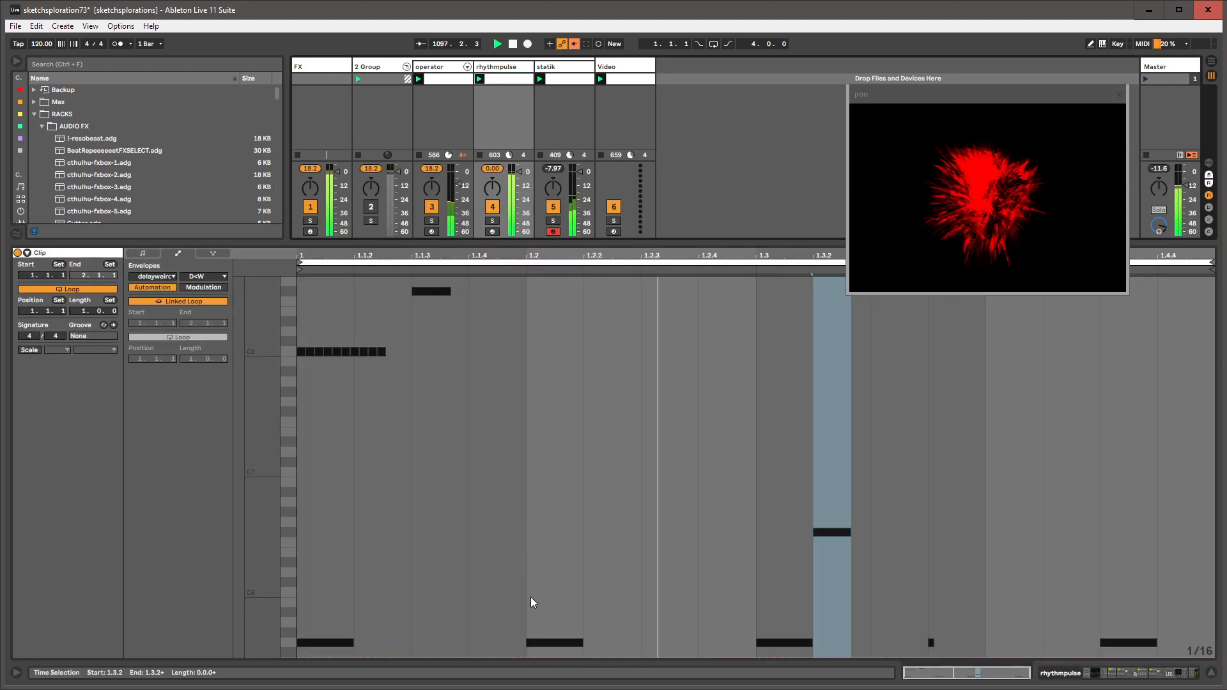
pyautogui.press('b')
pyautogui.click(667, 327)
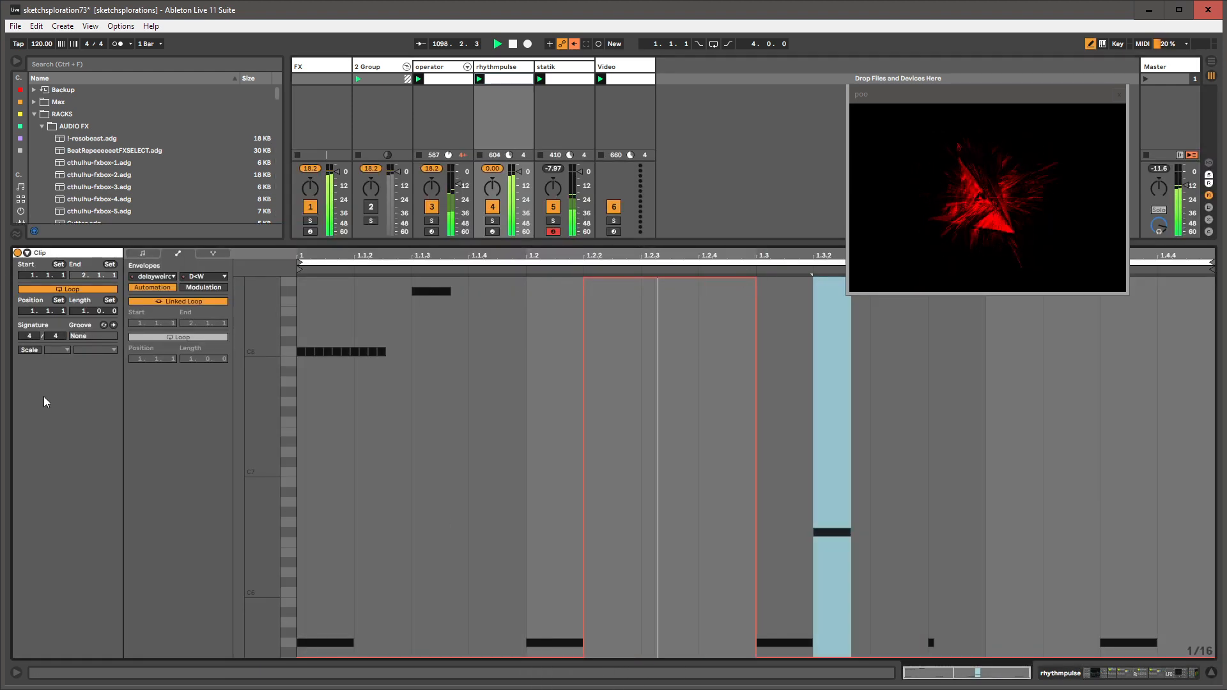
# - Unlink the D<W envelope from the rhythmpulse clip's loop and set the envelope's loop length to 4 bars
pyautogui.click(165, 304)
pyautogui.moveTo(191, 359); pyautogui.dragTo(190, 340)
pyautogui.moveTo(461, 243); pyautogui.dragTo(485, 415)
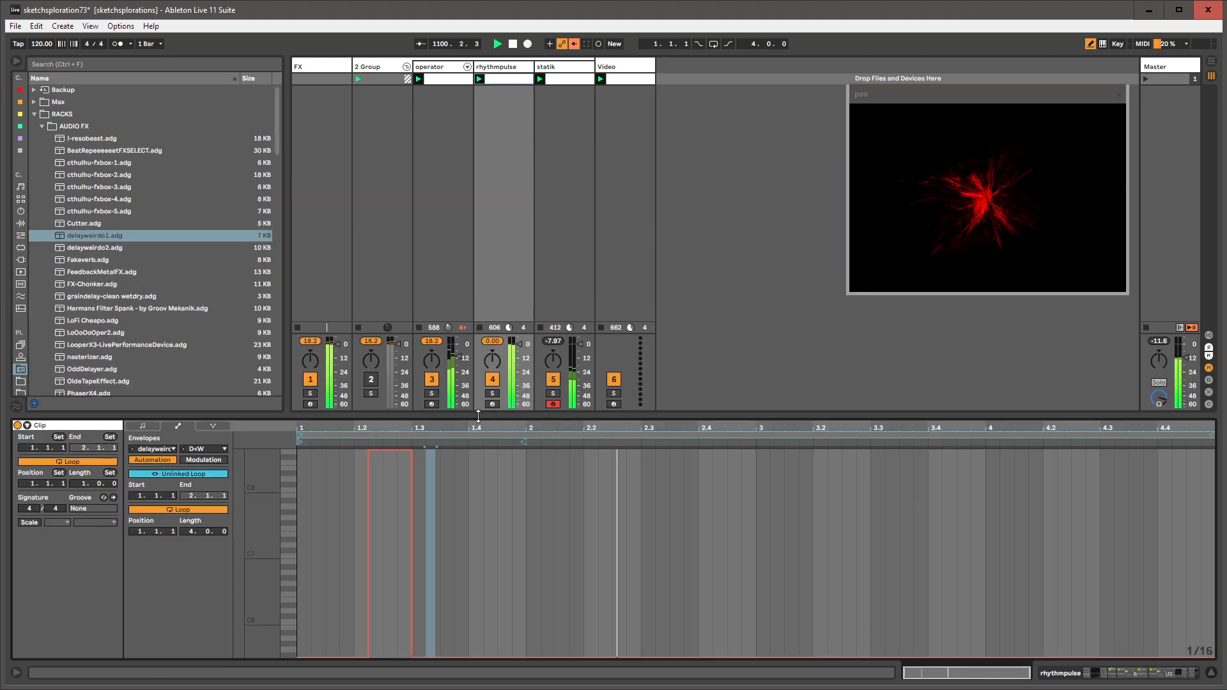
# - Draw maximum-level D<W automation blocks from about 2.4.3 to 3.2 and from about 3.4.3 to 4.2
pyautogui.moveTo(732, 457)
pyautogui.mouseDown()
pyautogui.moveTo(795, 440)
pyautogui.moveTo(898, 450)
pyautogui.mouseUp()
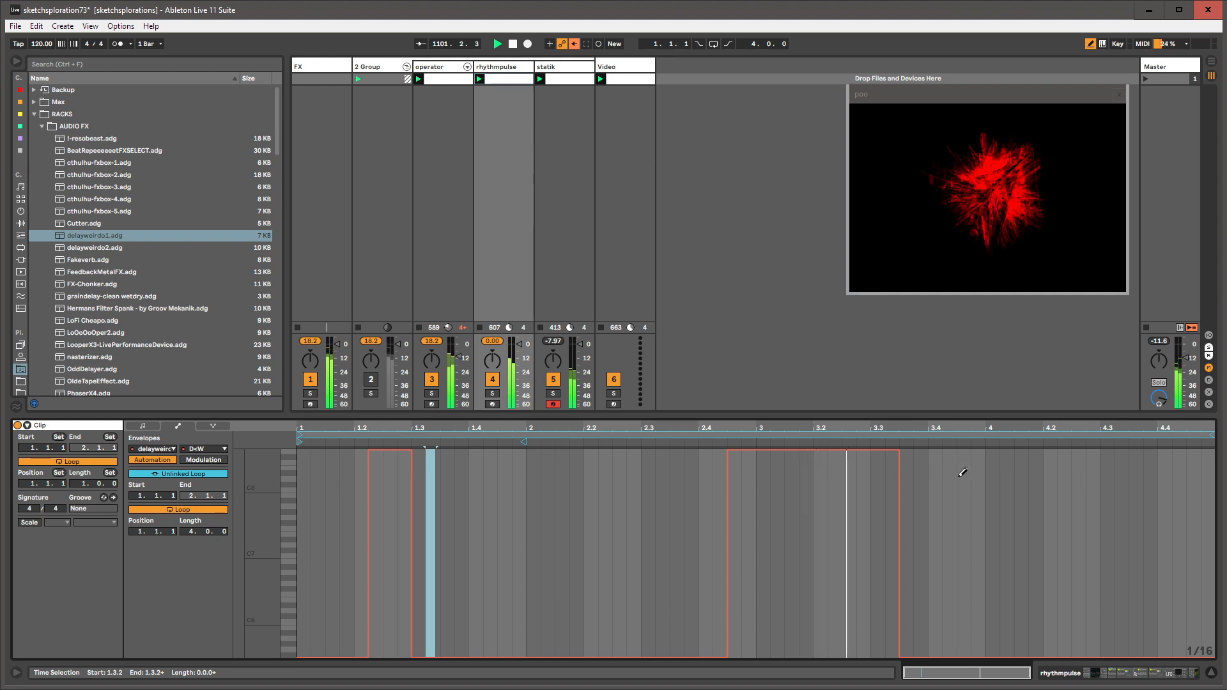
pyautogui.moveTo(819, 641); pyautogui.dragTo(901, 639)
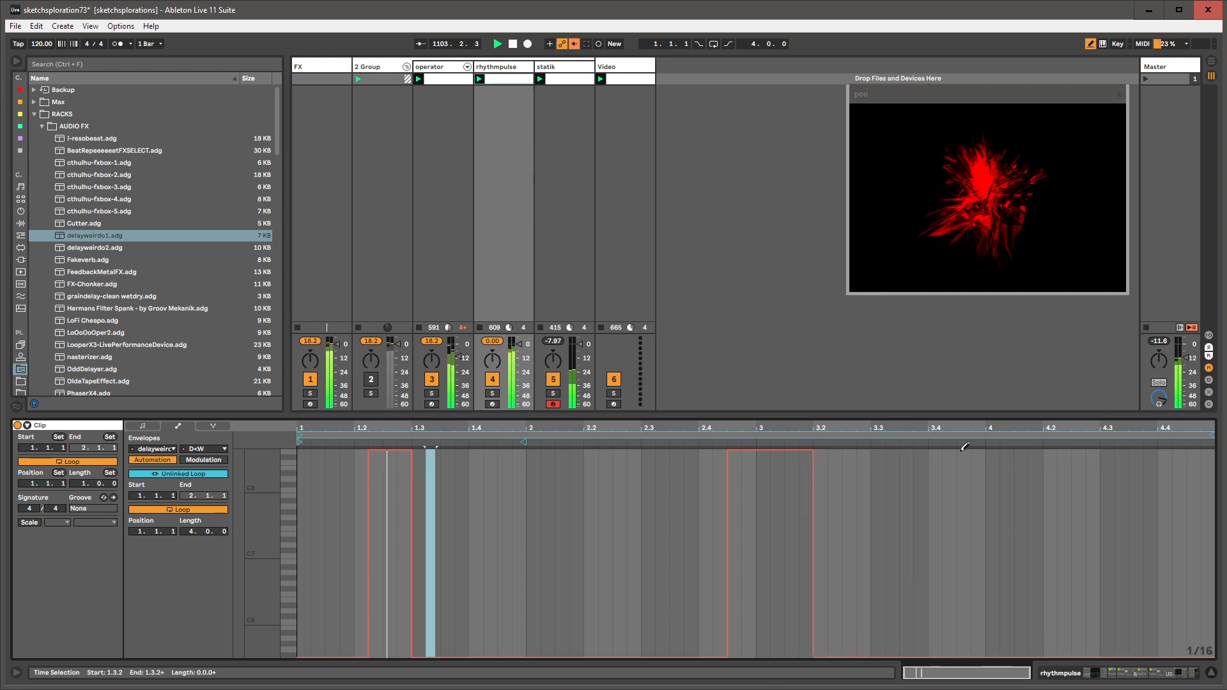
pyautogui.moveTo(963, 449); pyautogui.dragTo(1036, 446)
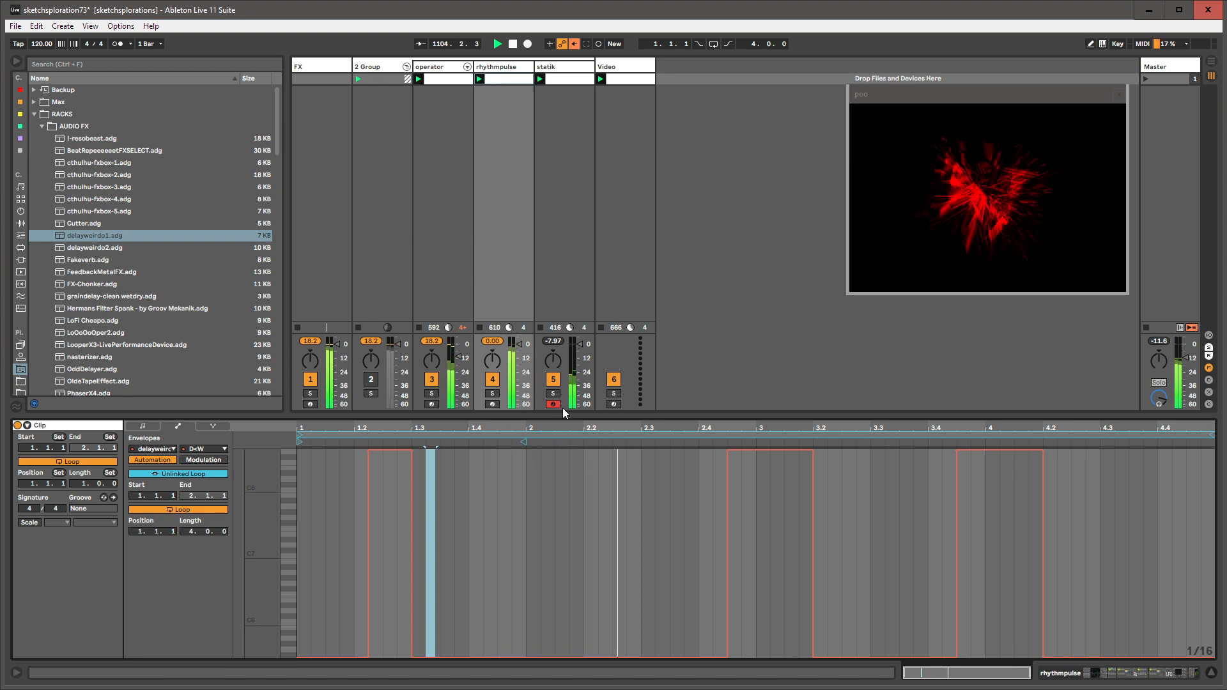
pyautogui.press('b')
pyautogui.moveTo(563, 412); pyautogui.dragTo(562, 531)
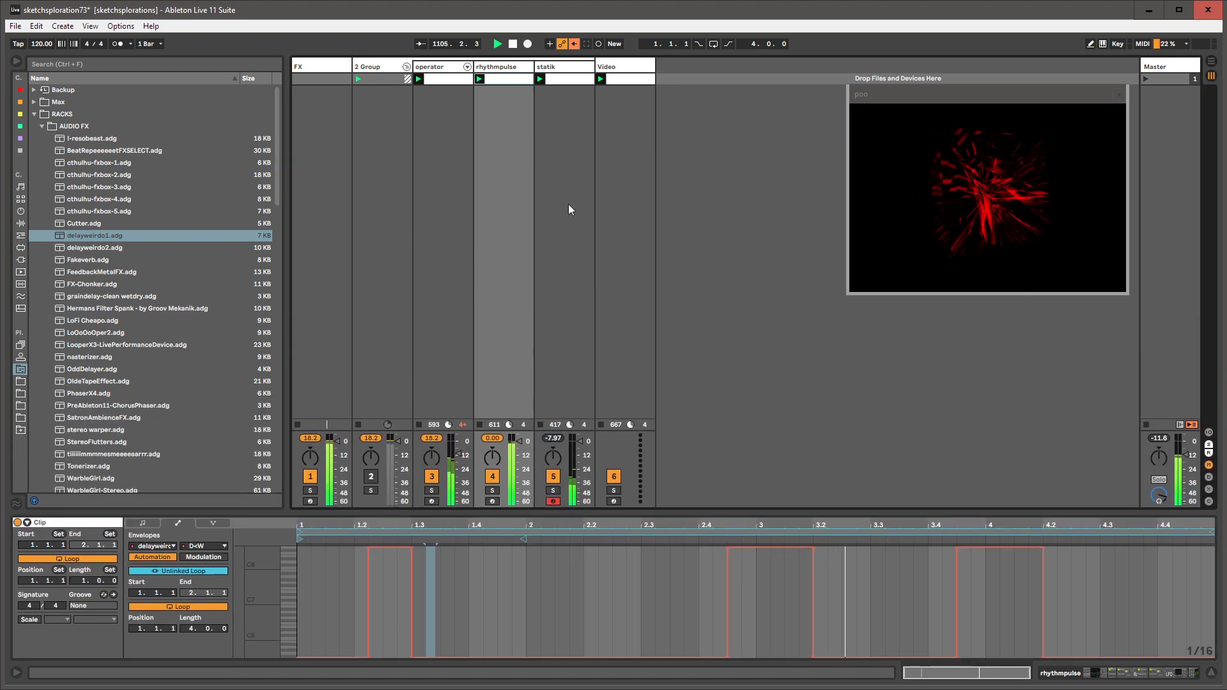
# - Add the Fakeverb rack to the FX track and unfold its chains and devices
pyautogui.click(508, 68)
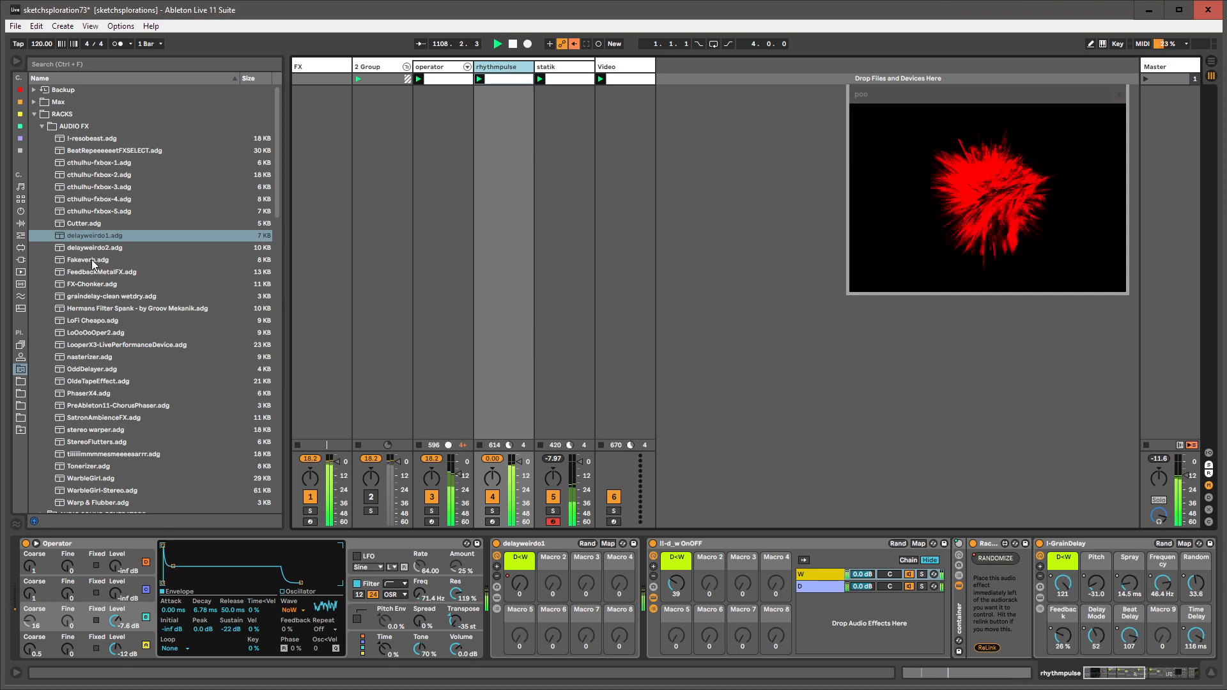
pyautogui.moveTo(92, 260); pyautogui.dragTo(325, 63)
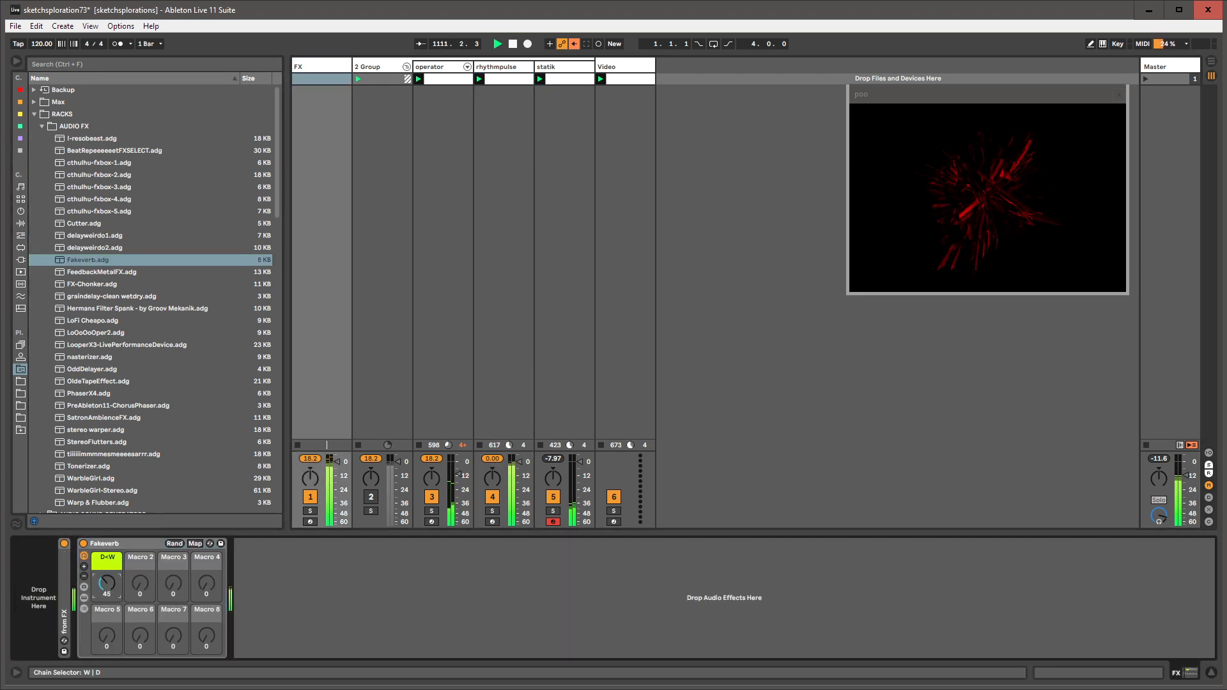
pyautogui.click(85, 610)
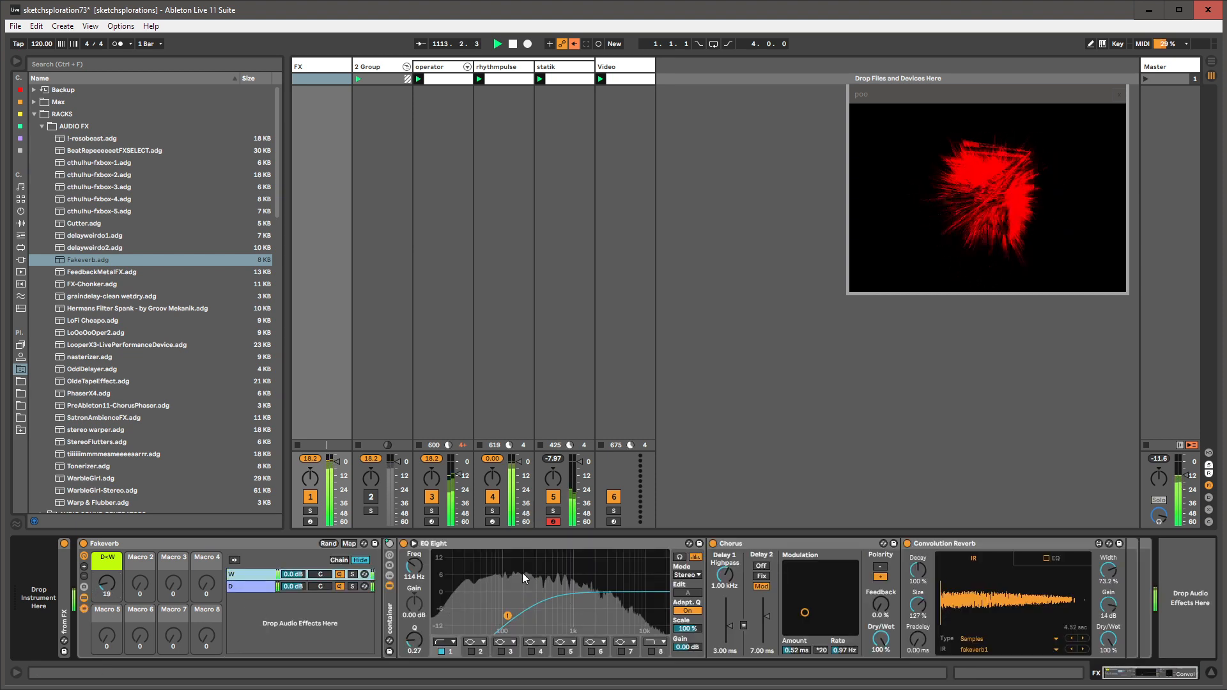
# - Set the low-cut band of Fakeverb's EQ Eight to 250 Hz with Q 0.51, and the rack's D<W macro to 19
pyautogui.click(512, 617)
pyautogui.moveTo(513, 622)
pyautogui.mouseDown()
pyautogui.moveTo(549, 606)
pyautogui.moveTo(531, 606)
pyautogui.mouseUp()
pyautogui.click(956, 566)
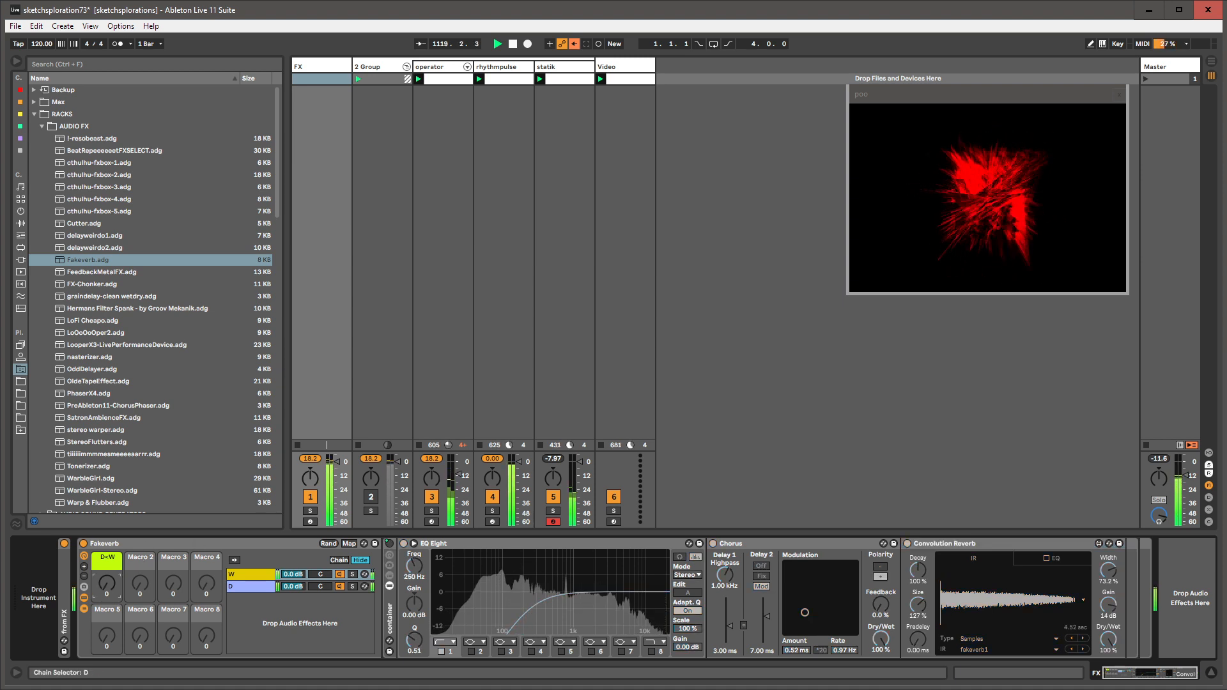
pyautogui.moveTo(102, 589); pyautogui.dragTo(103, 582)
pyautogui.click(84, 609)
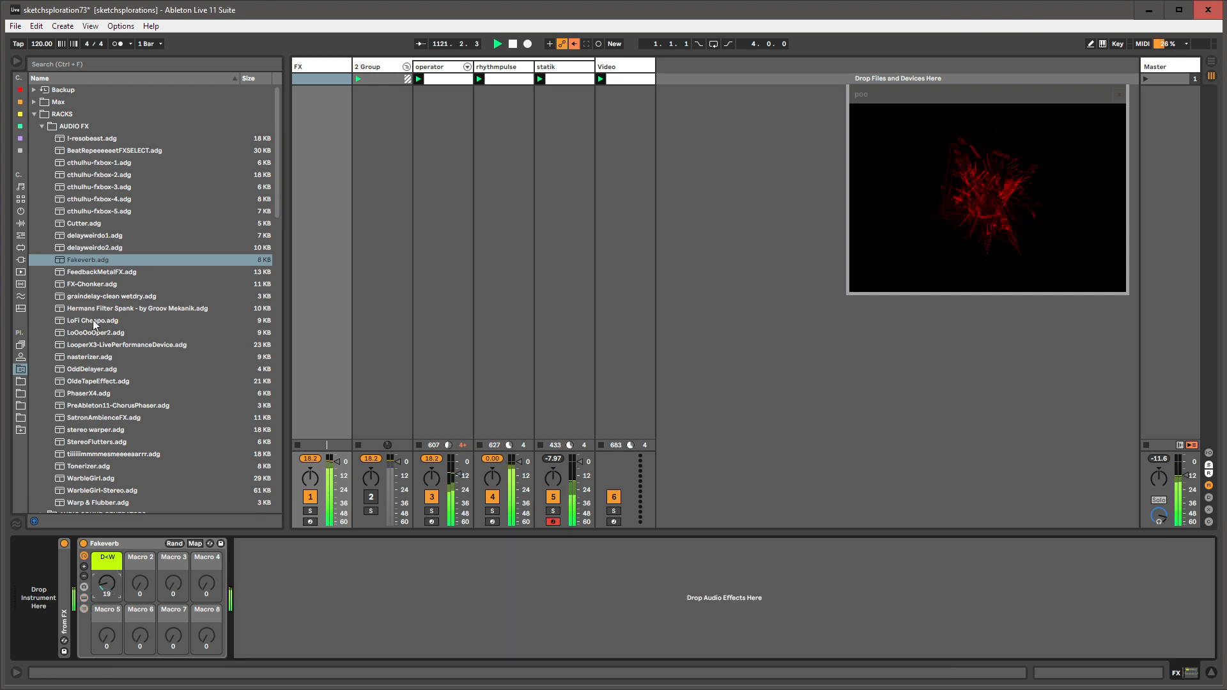
# - Add the LoFi Cheapo rack after Fakeverb on the FX track and try lower D<W macro settings
pyautogui.moveTo(94, 324); pyautogui.dragTo(267, 665)
pyautogui.click(312, 564)
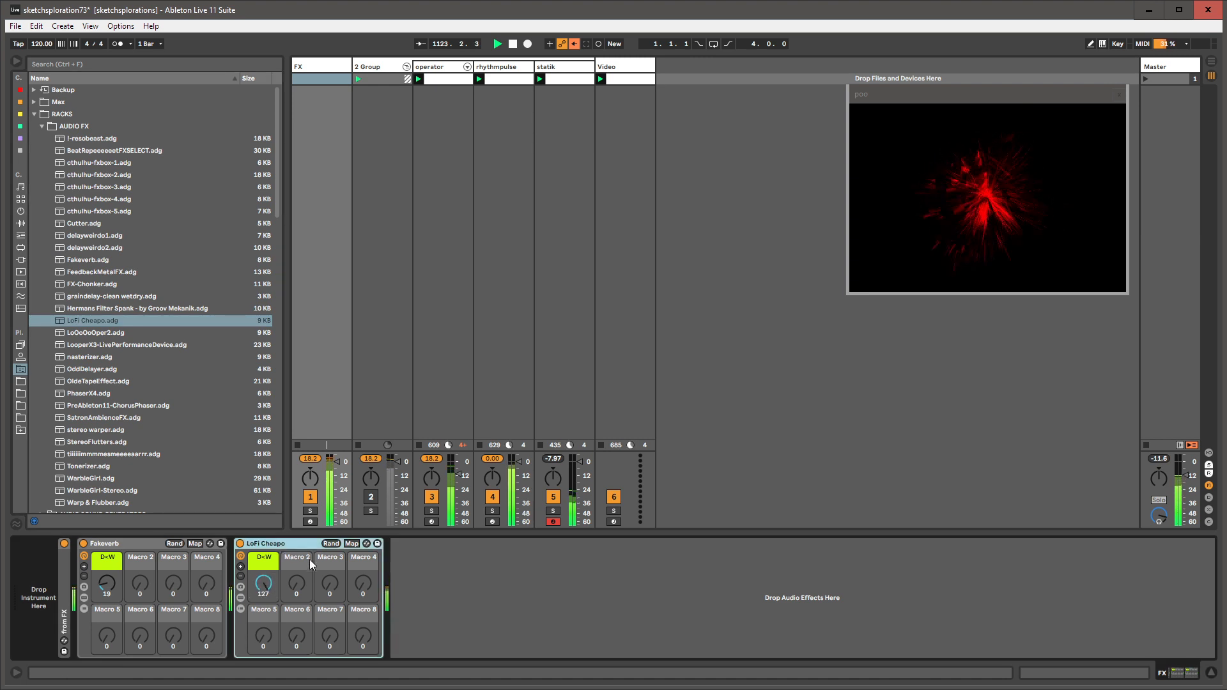
pyautogui.click(264, 582)
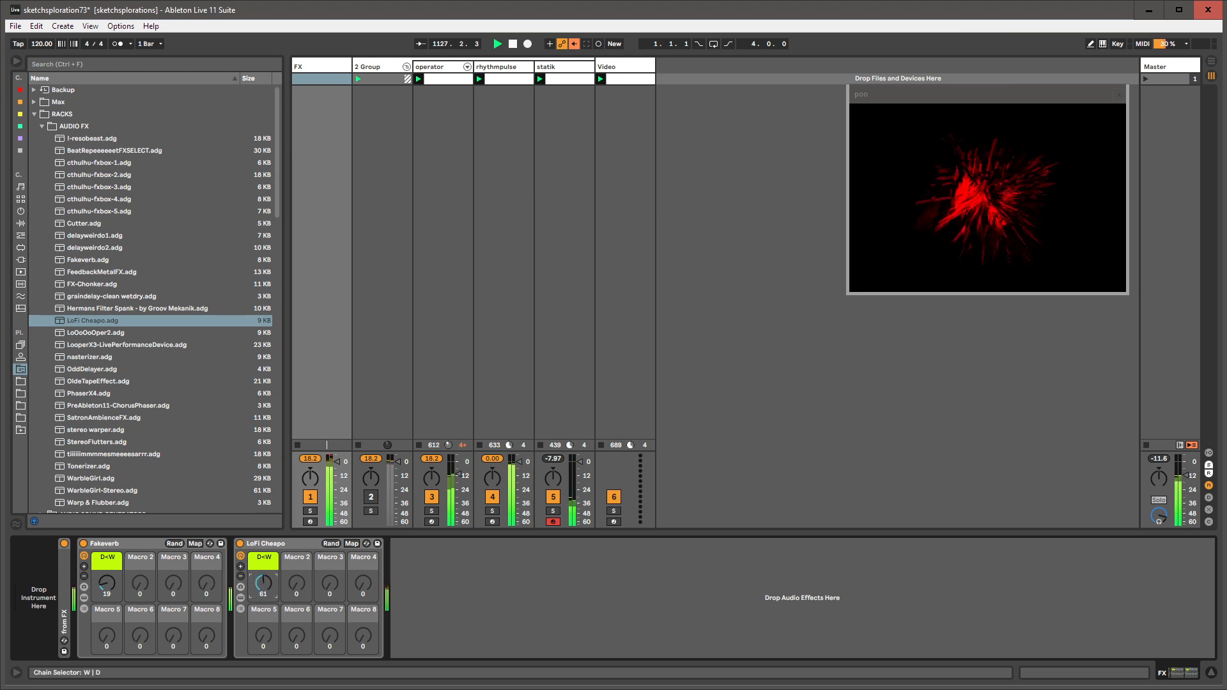
# - Create an empty clip in the FX track's first slot and set LoFi Cheapo's D<W macro to 127
pyautogui.doubleClick(312, 77)
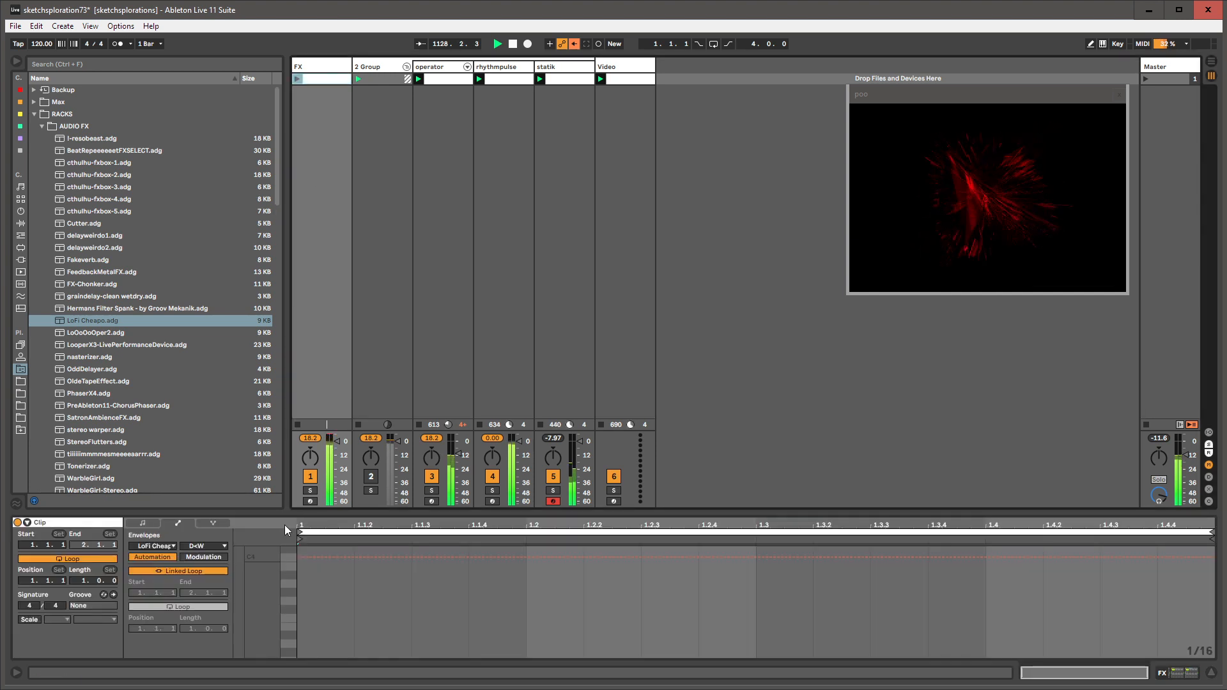
pyautogui.doubleClick(318, 68)
pyautogui.moveTo(263, 583); pyautogui.dragTo(263, 614)
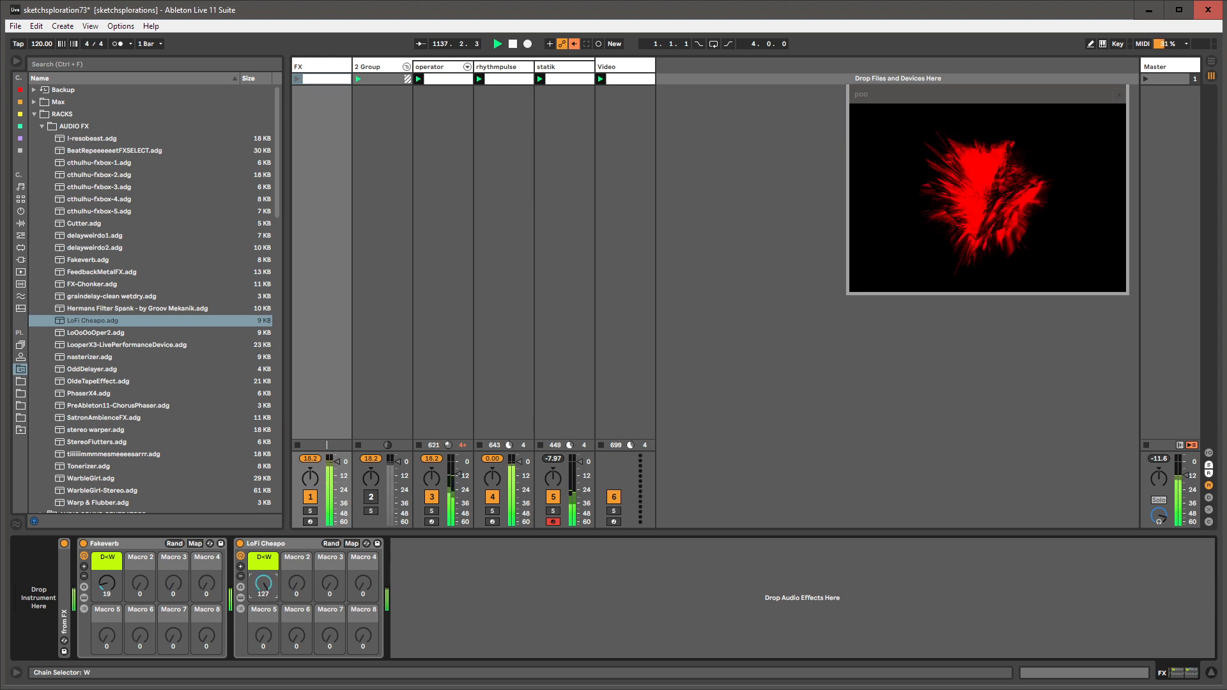
pyautogui.moveTo(263, 583); pyautogui.dragTo(263, 588)
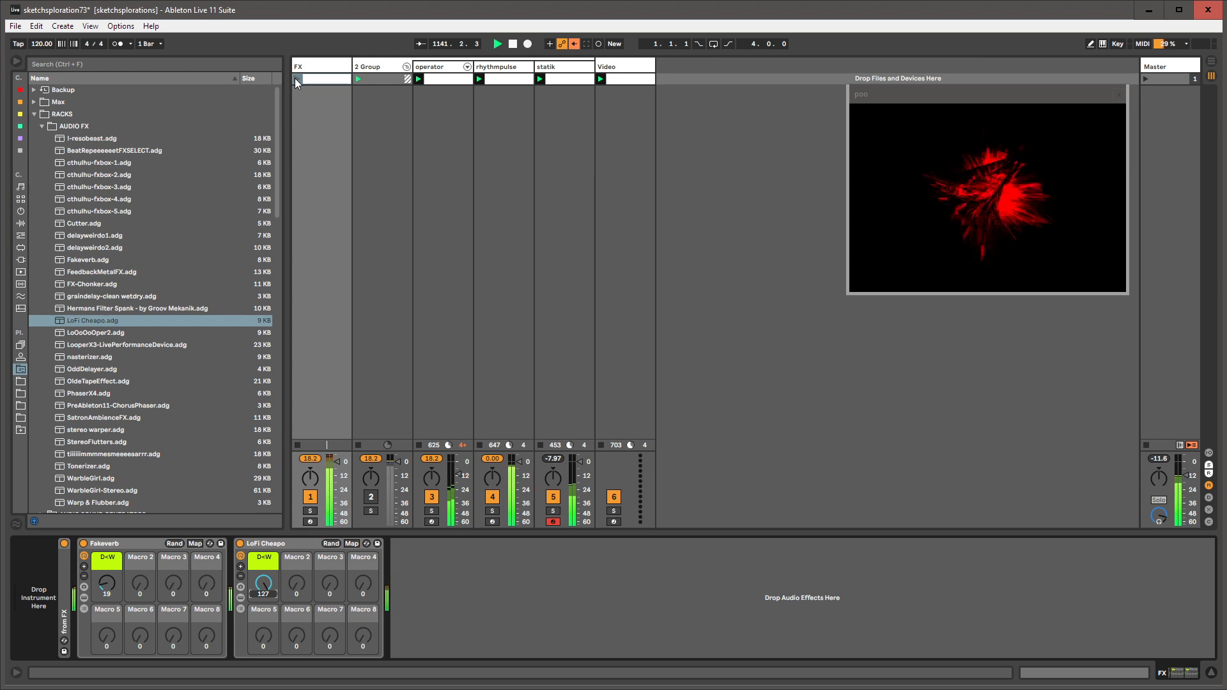
# - Set the FX clip's loop length to 8 bars and show its envelope for LoFi Cheapo's D<W macro
pyautogui.hotkey('shift', 'Tab')
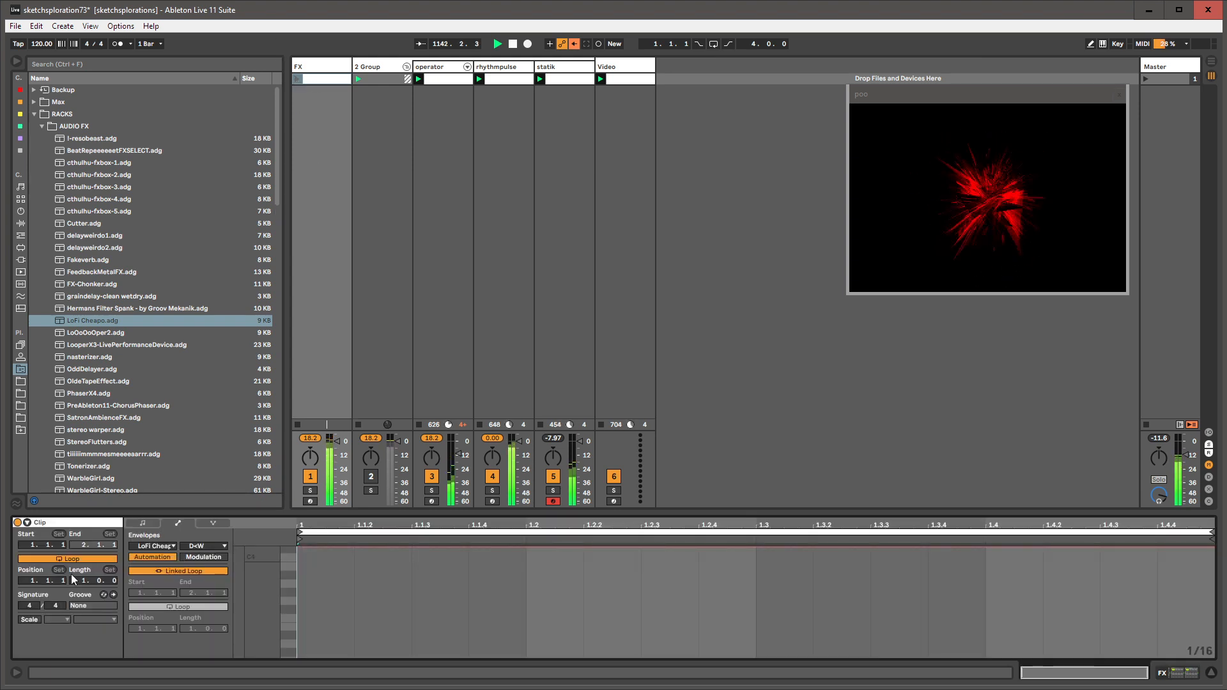
pyautogui.moveTo(80, 580); pyautogui.dragTo(80, 559)
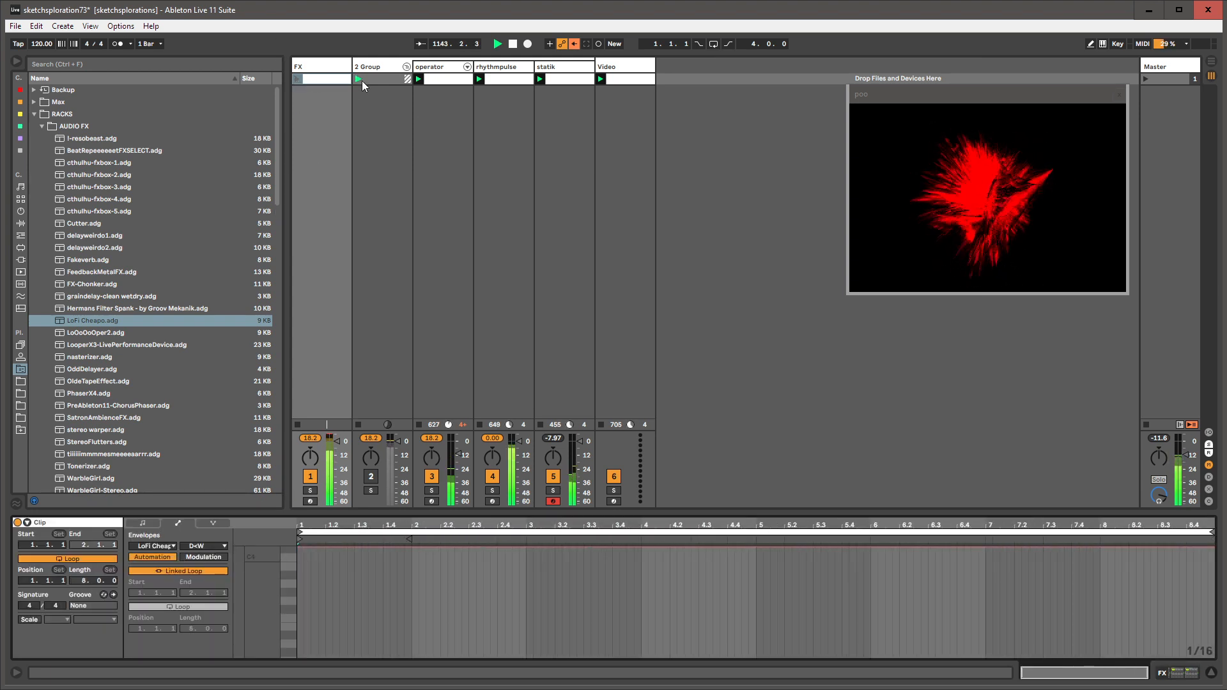
pyautogui.click(338, 69)
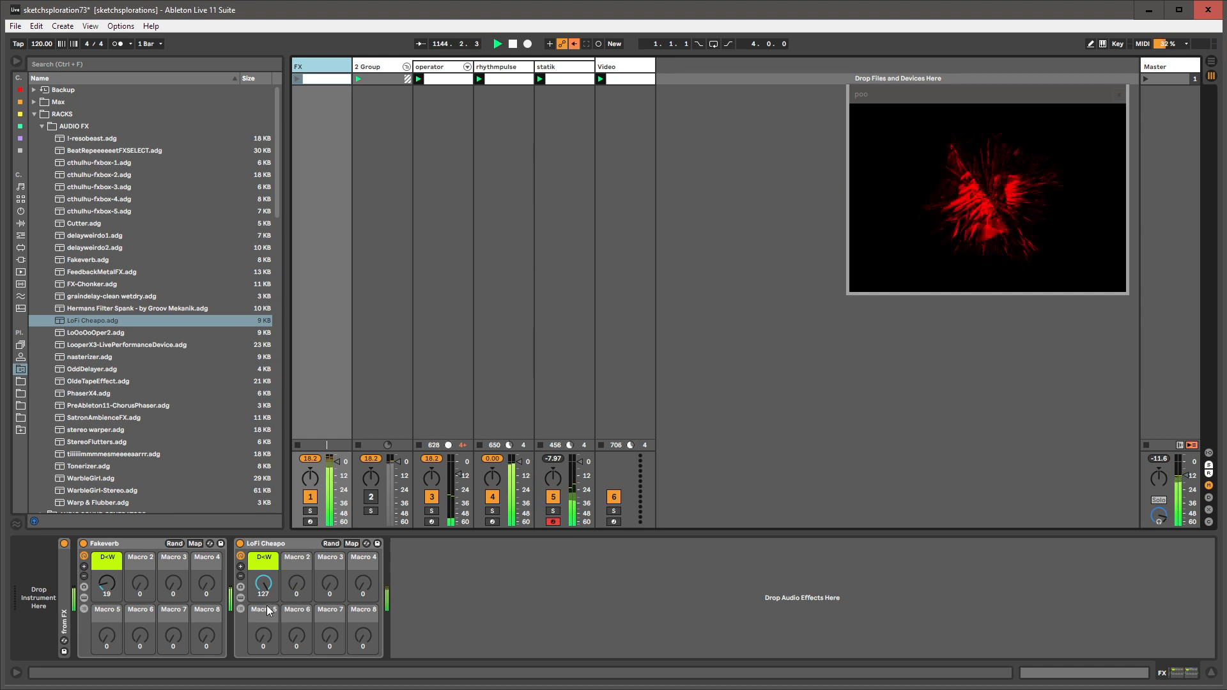
pyautogui.click(262, 581)
pyautogui.hotkey('shift', 'Tab')
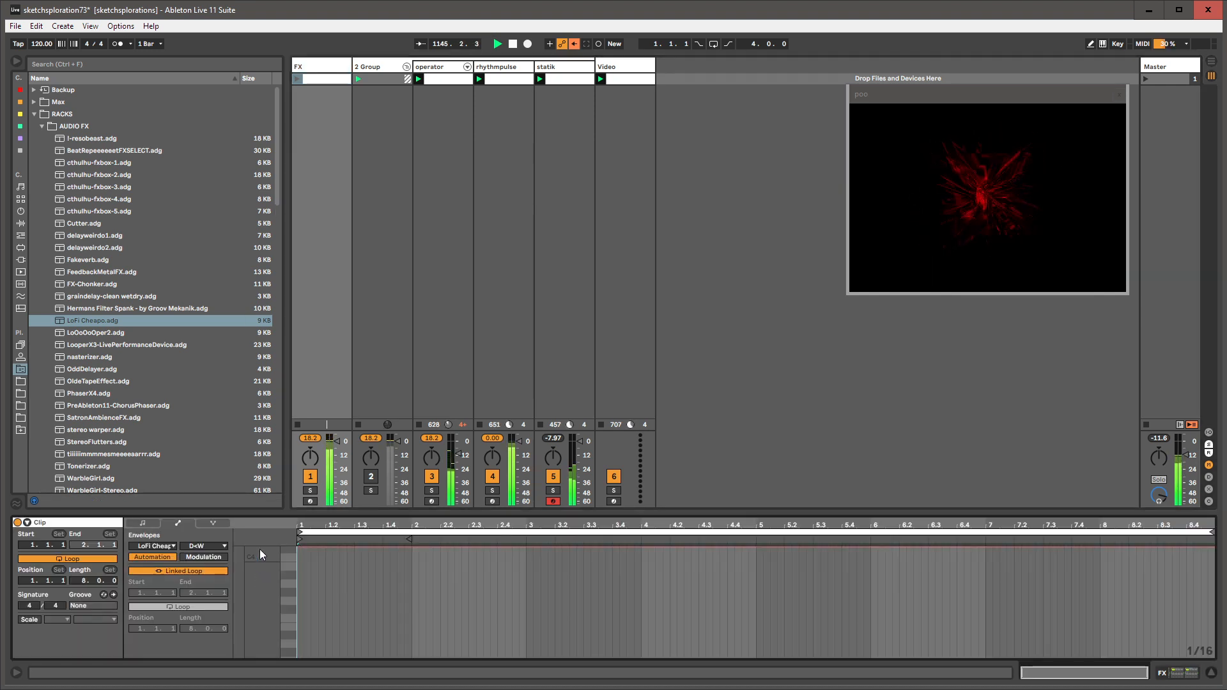
# - Unlink the FX clip's D<W envelope, set its loop length to 9.3.1 and move its start to 4.2.2
pyautogui.click(181, 592)
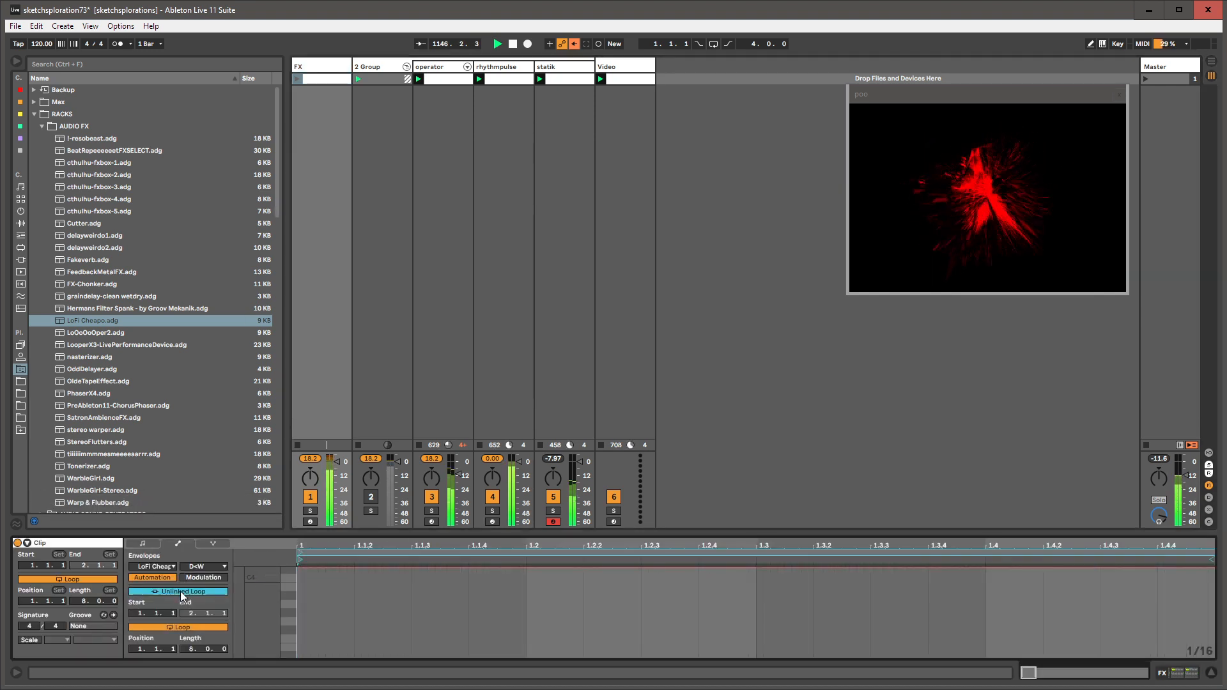
pyautogui.moveTo(190, 648); pyautogui.dragTo(190, 649)
pyautogui.moveTo(300, 561); pyautogui.dragTo(612, 561)
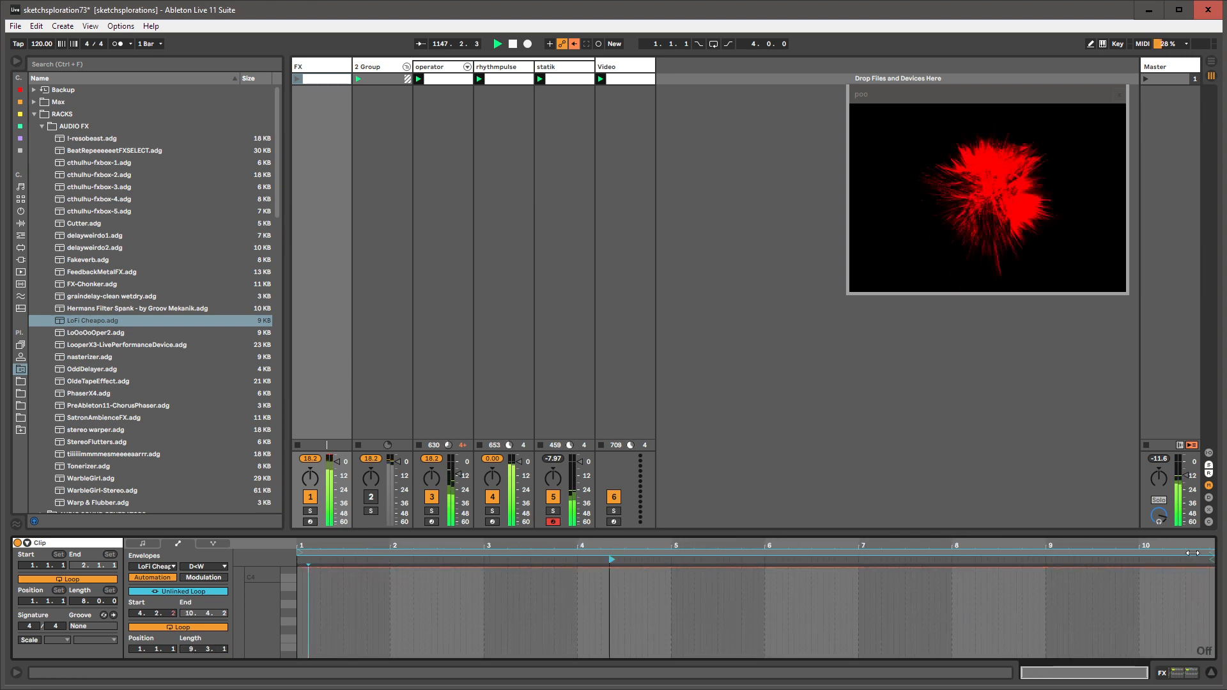
pyautogui.moveTo(1210, 553); pyautogui.dragTo(1210, 553)
pyautogui.hotkey('shift', 'Tab')
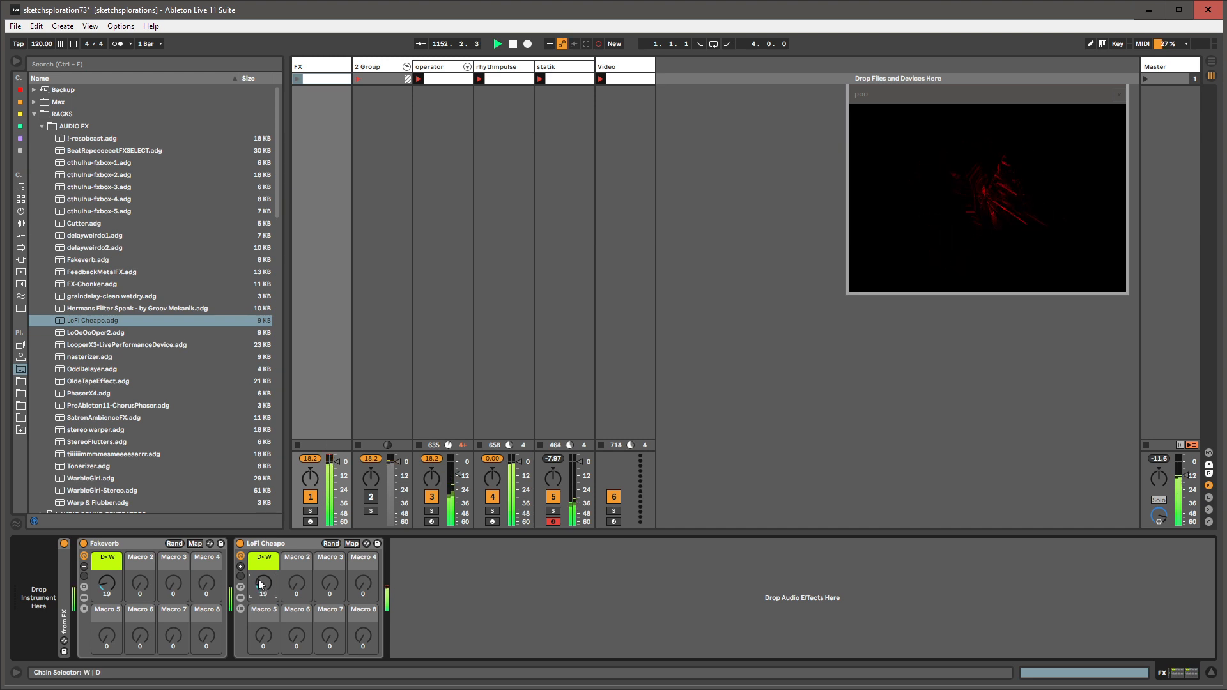
# - Launch the FX clip and record sweeps of LoFi Cheapo's D<W macro into it, ending at 19
pyautogui.click(298, 80)
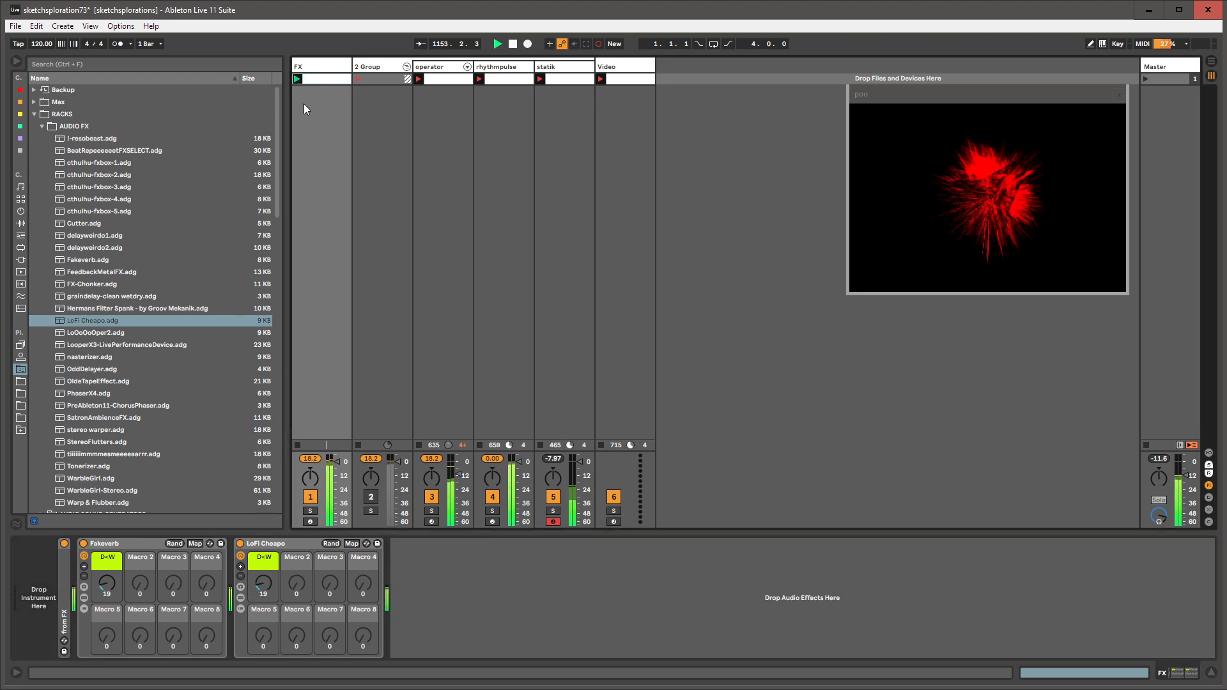
pyautogui.moveTo(271, 584); pyautogui.dragTo(271, 543)
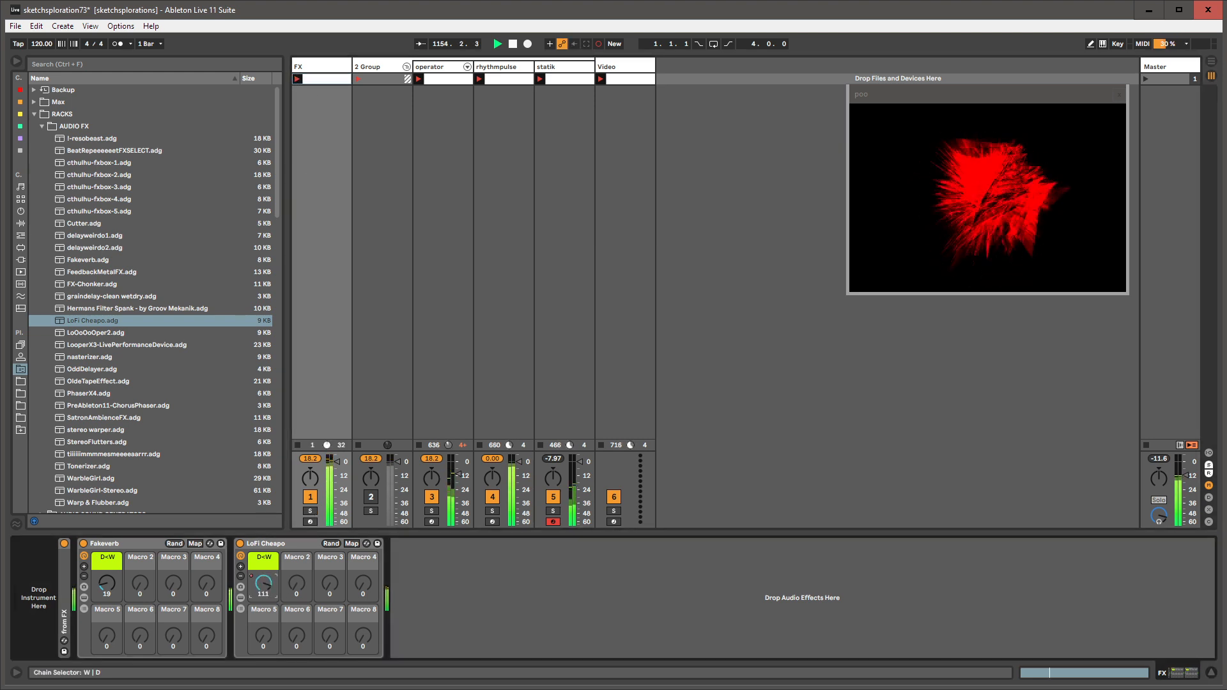
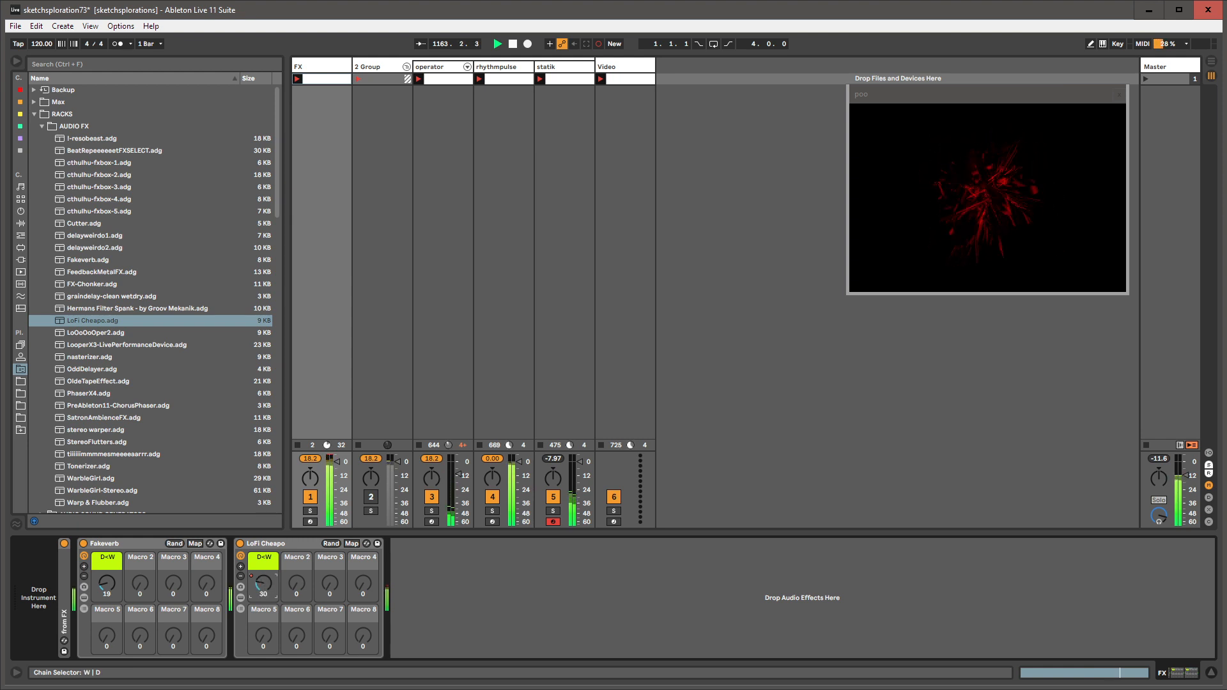
pyautogui.moveTo(266, 587)
pyautogui.mouseDown()
pyautogui.moveTo(266, 523)
pyautogui.moveTo(266, 604)
pyautogui.moveTo(266, 592)
pyautogui.mouseUp()
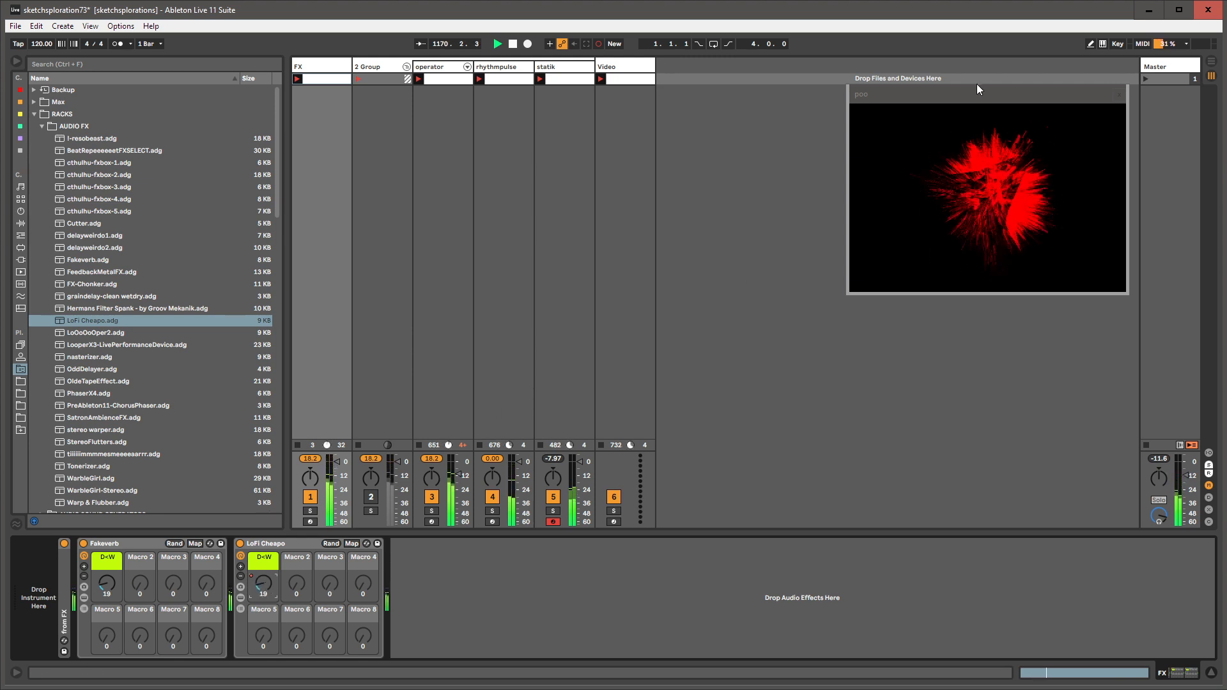
# - Activate the Capsule shape and try the Lines drawing mode in the Video track's GeoSynth, repositioning the visual preview window
pyautogui.moveTo(978, 91); pyautogui.dragTo(969, 93)
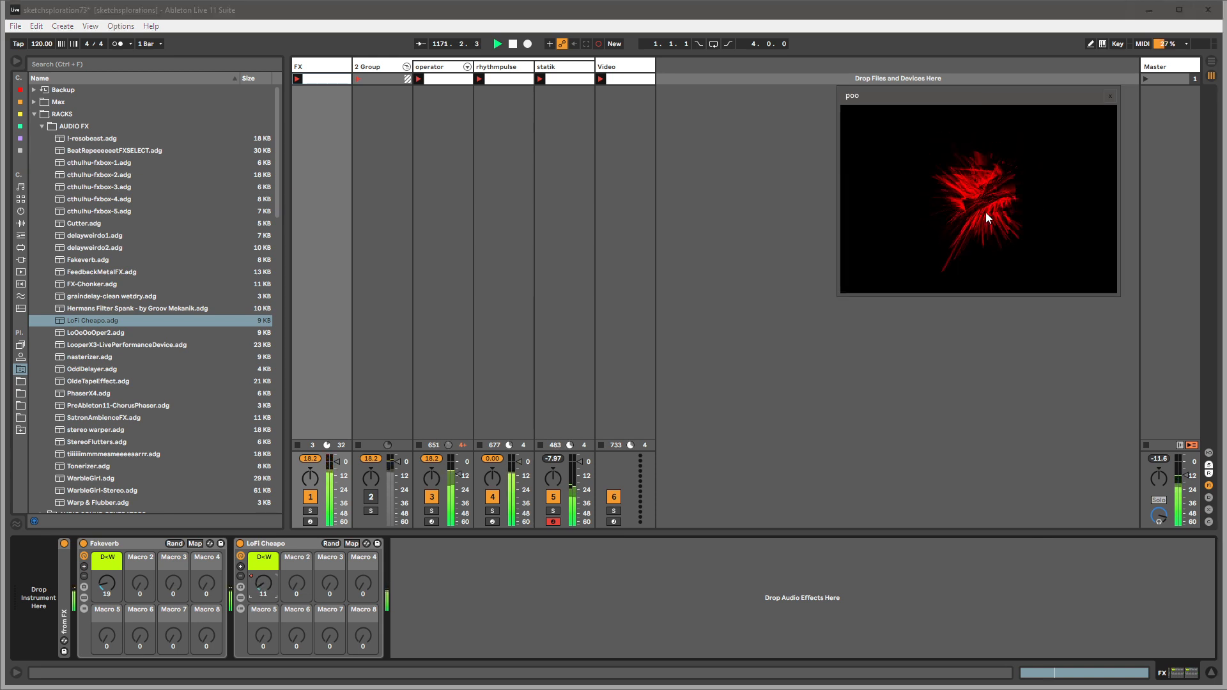
pyautogui.click(630, 67)
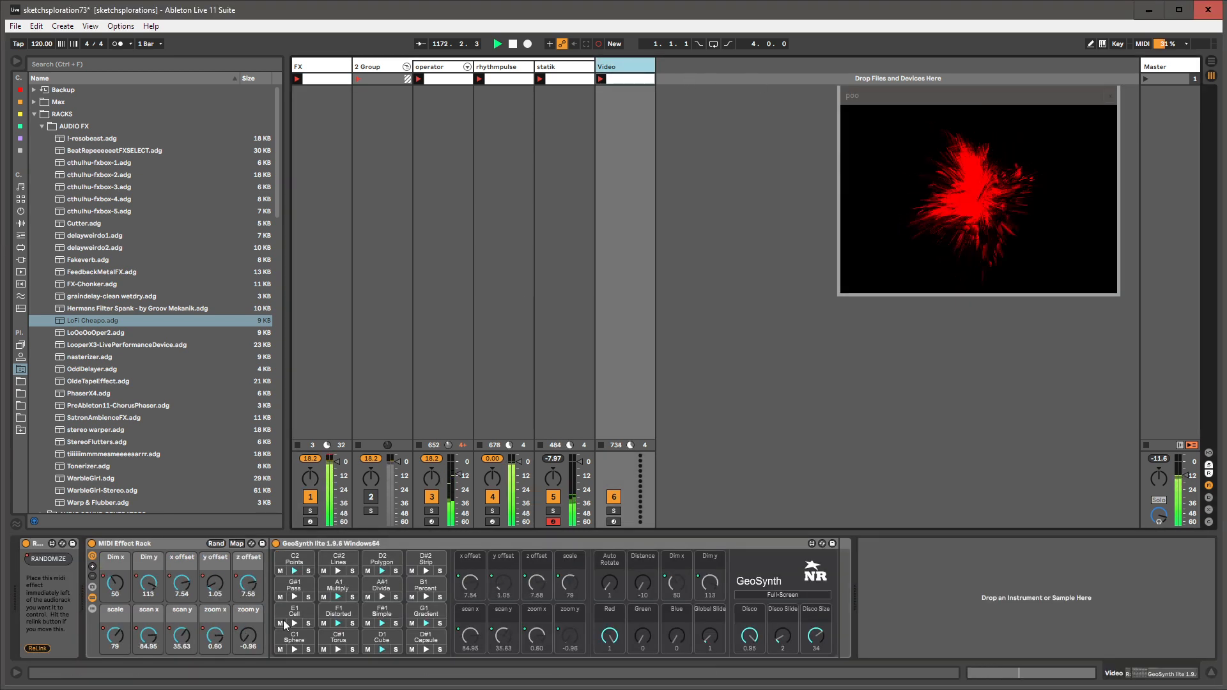
pyautogui.click(426, 650)
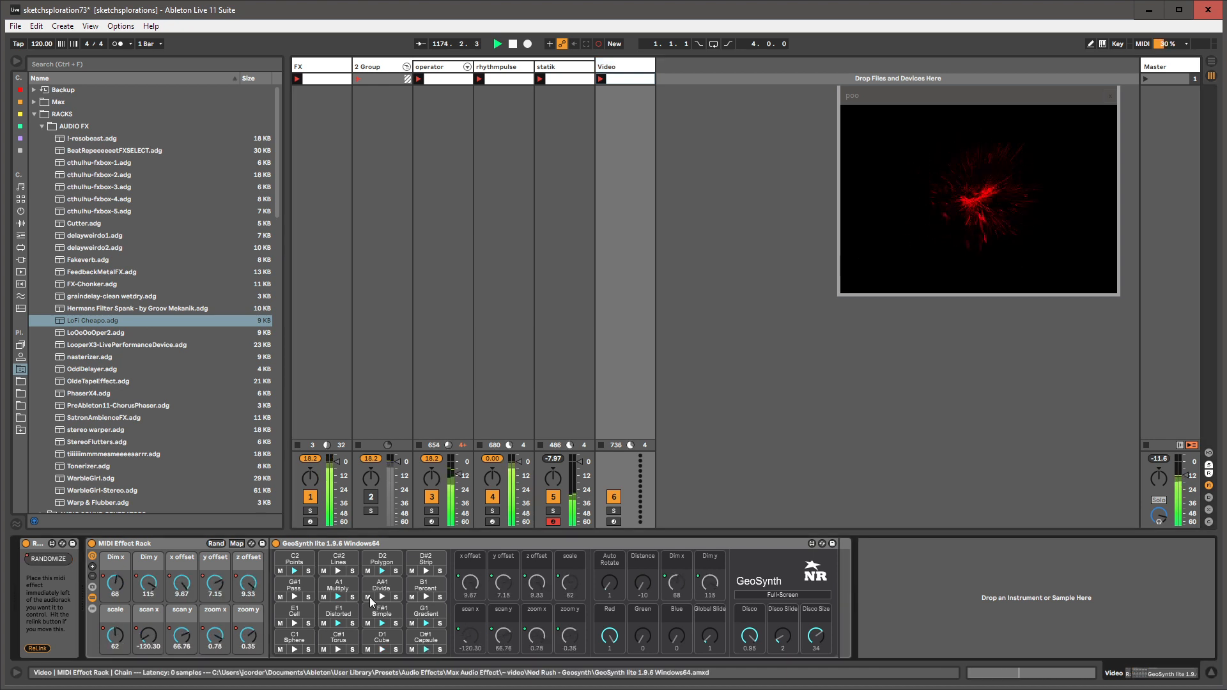
pyautogui.click(375, 544)
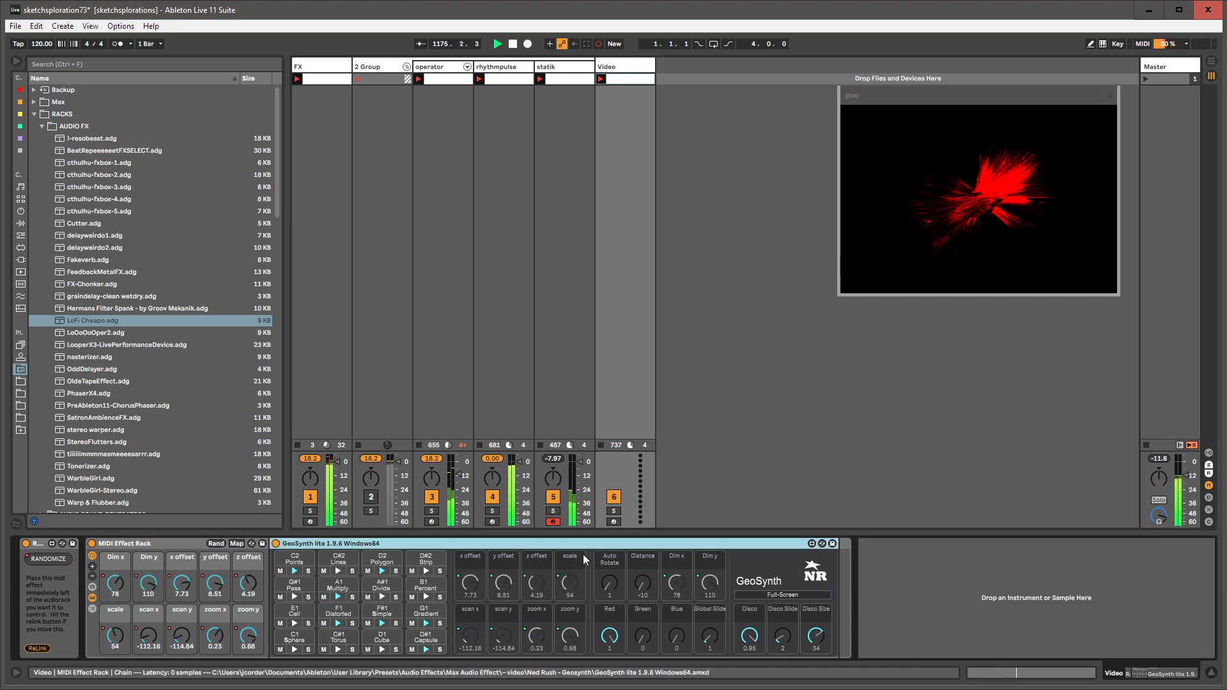
pyautogui.click(938, 101)
pyautogui.moveTo(936, 97); pyautogui.dragTo(941, 90)
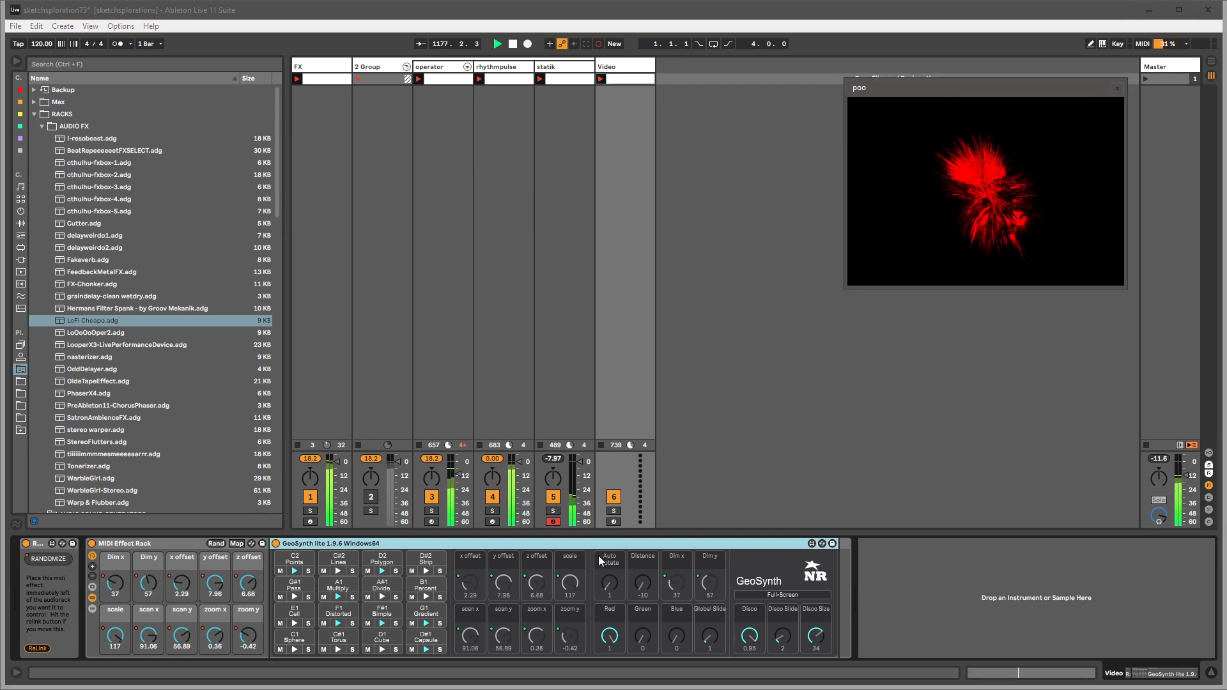
pyautogui.click(338, 570)
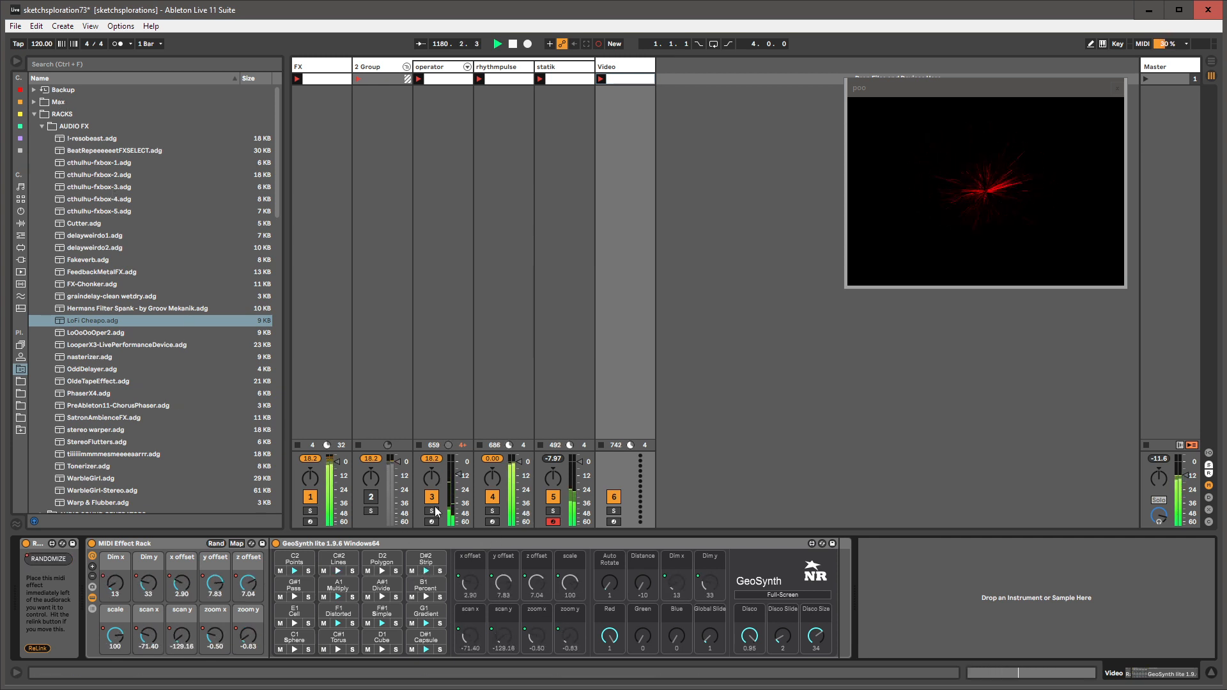
# - Review the devices on the FX, operator and Video tracks, collapsing the AUDIO FX rack folder
pyautogui.click(366, 66)
pyautogui.click(320, 67)
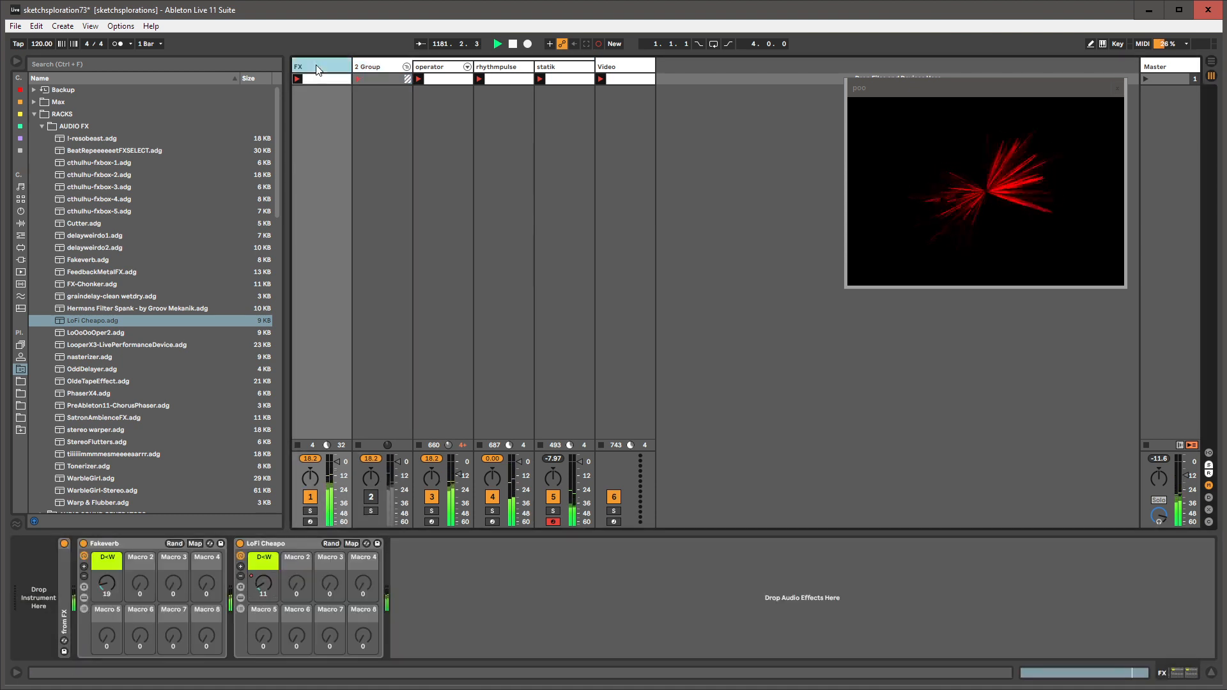
pyautogui.click(41, 126)
pyautogui.click(441, 67)
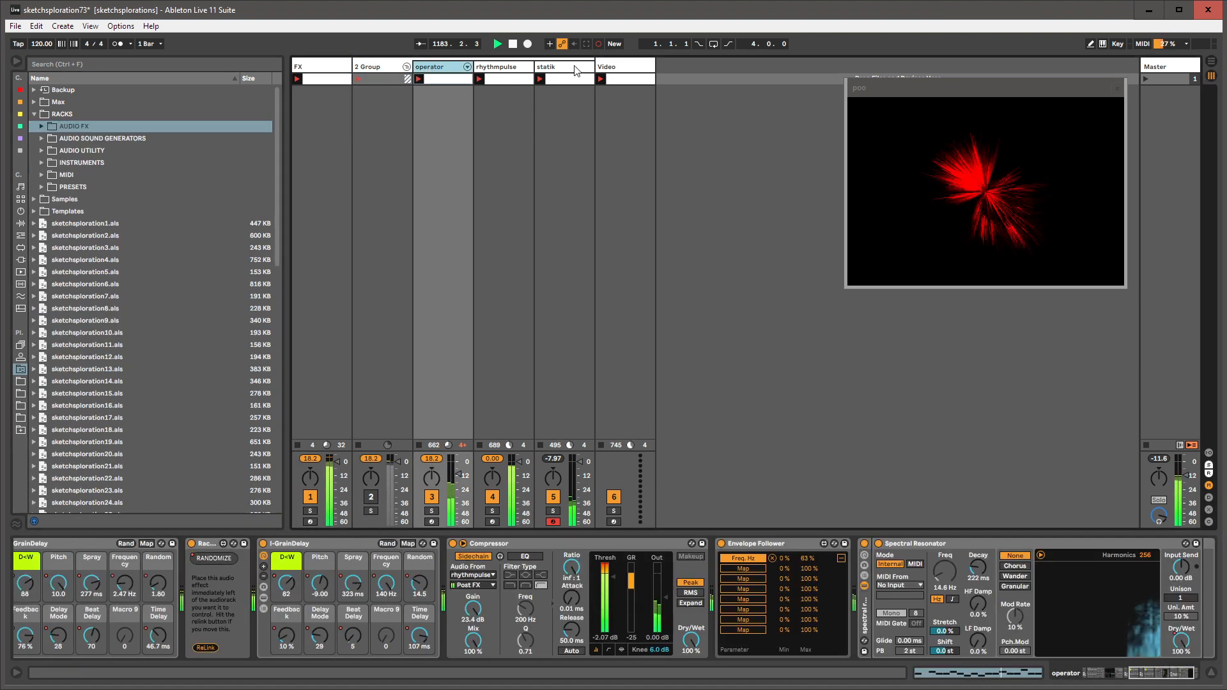
pyautogui.click(629, 65)
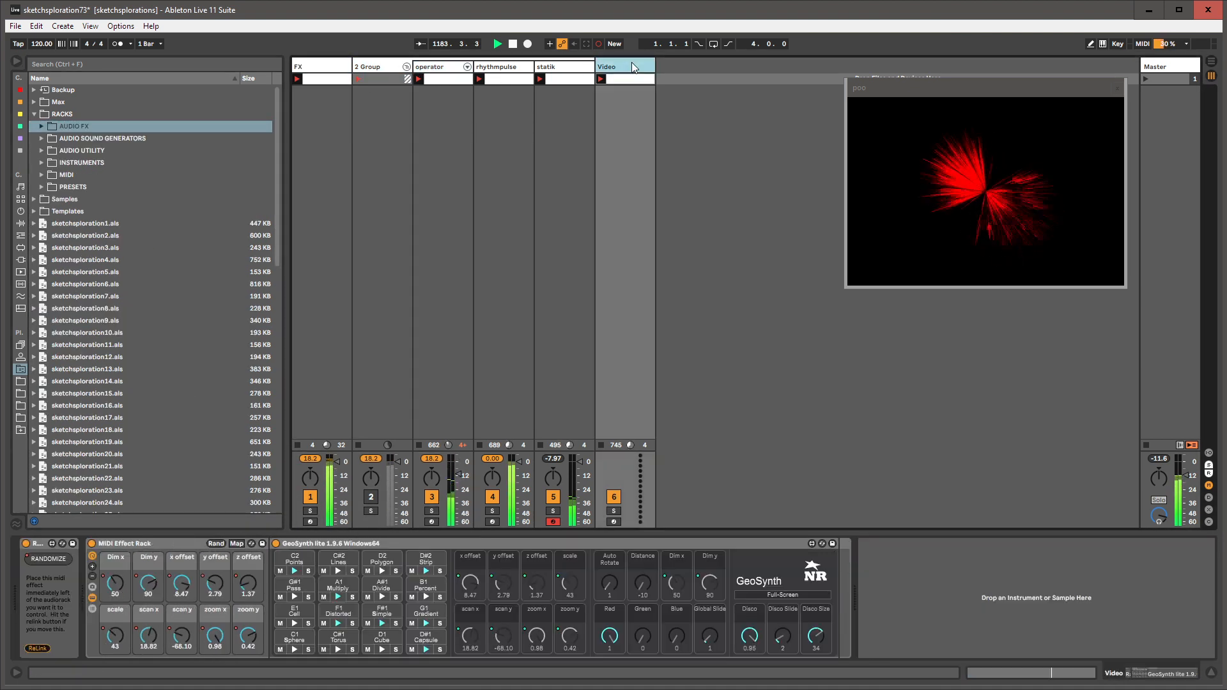
pyautogui.click(376, 68)
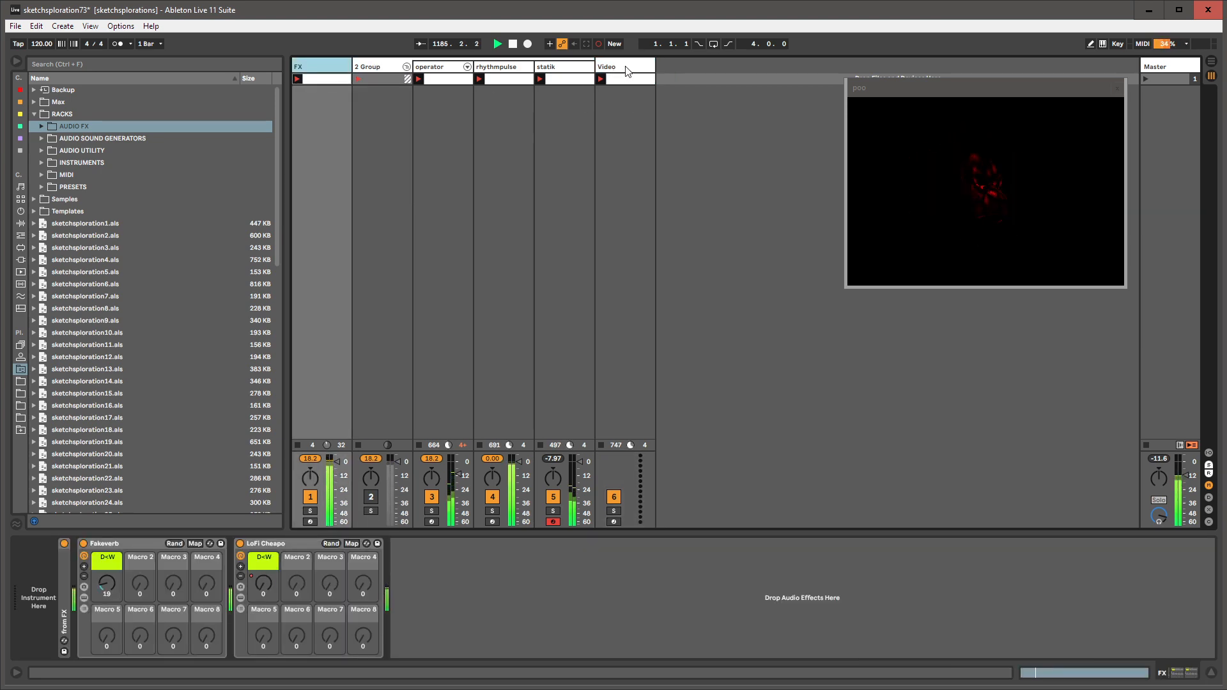
pyautogui.click(566, 72)
pyautogui.click(505, 69)
pyautogui.click(436, 69)
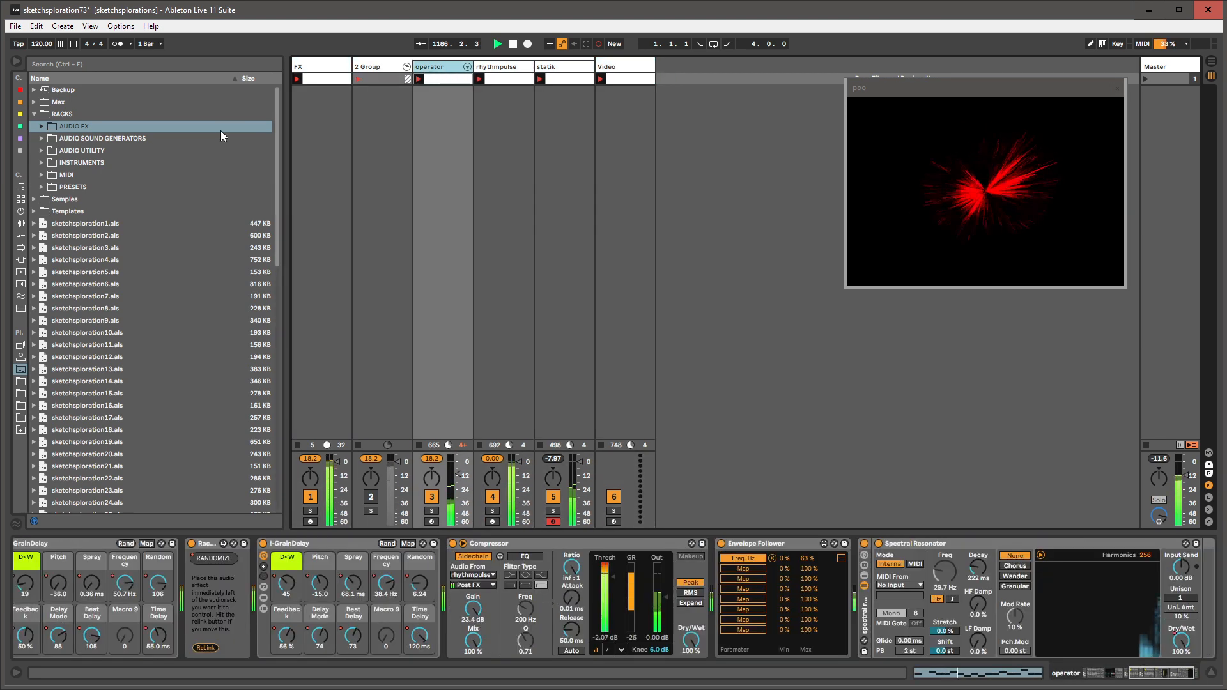
# - Show the chain list of the Video track's MIDI Effect Rack and turn off session recording
pyautogui.click(630, 70)
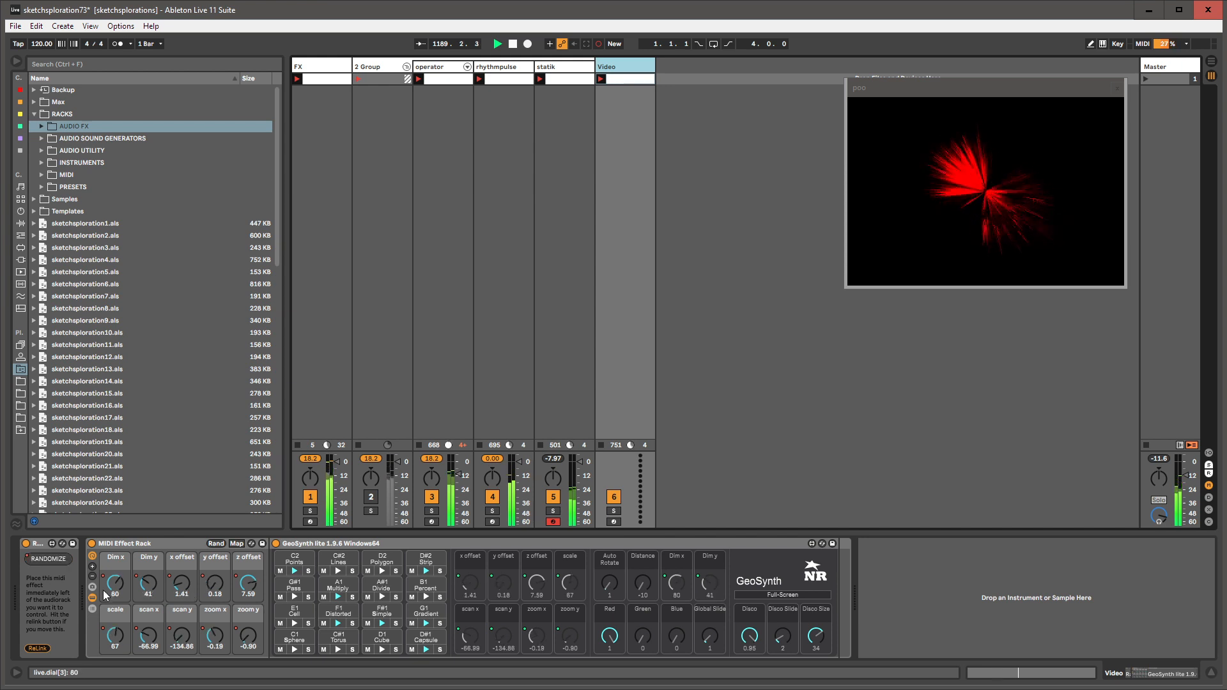
pyautogui.click(92, 609)
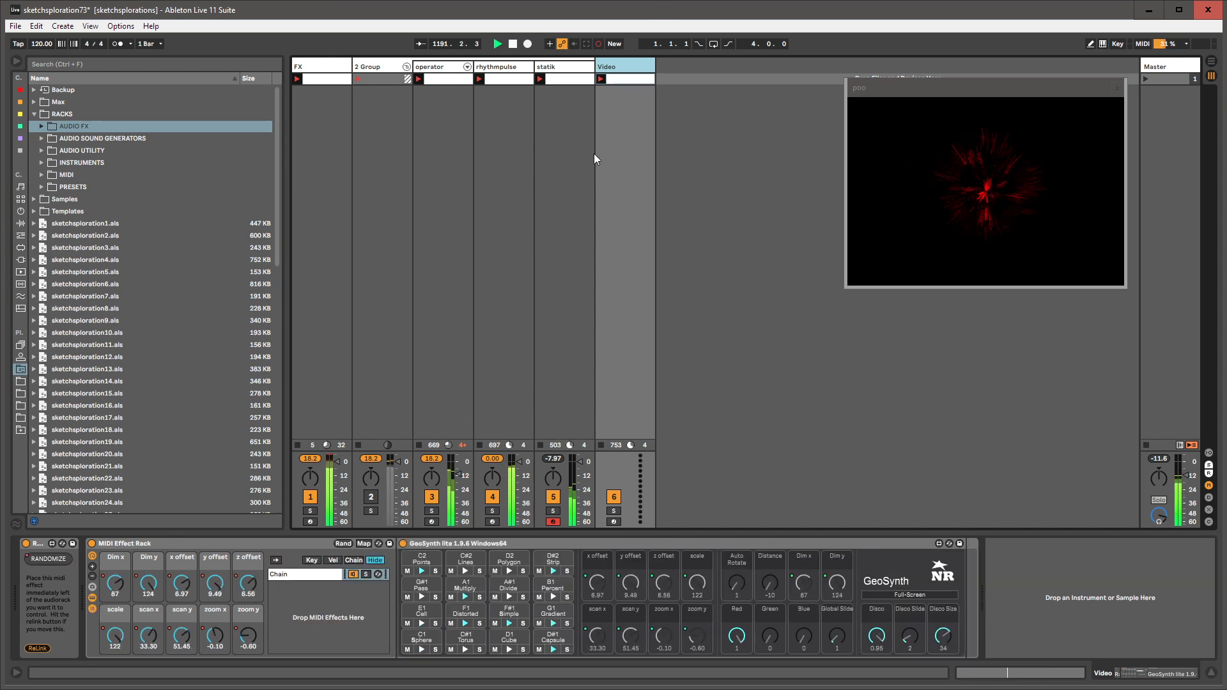
pyautogui.click(600, 45)
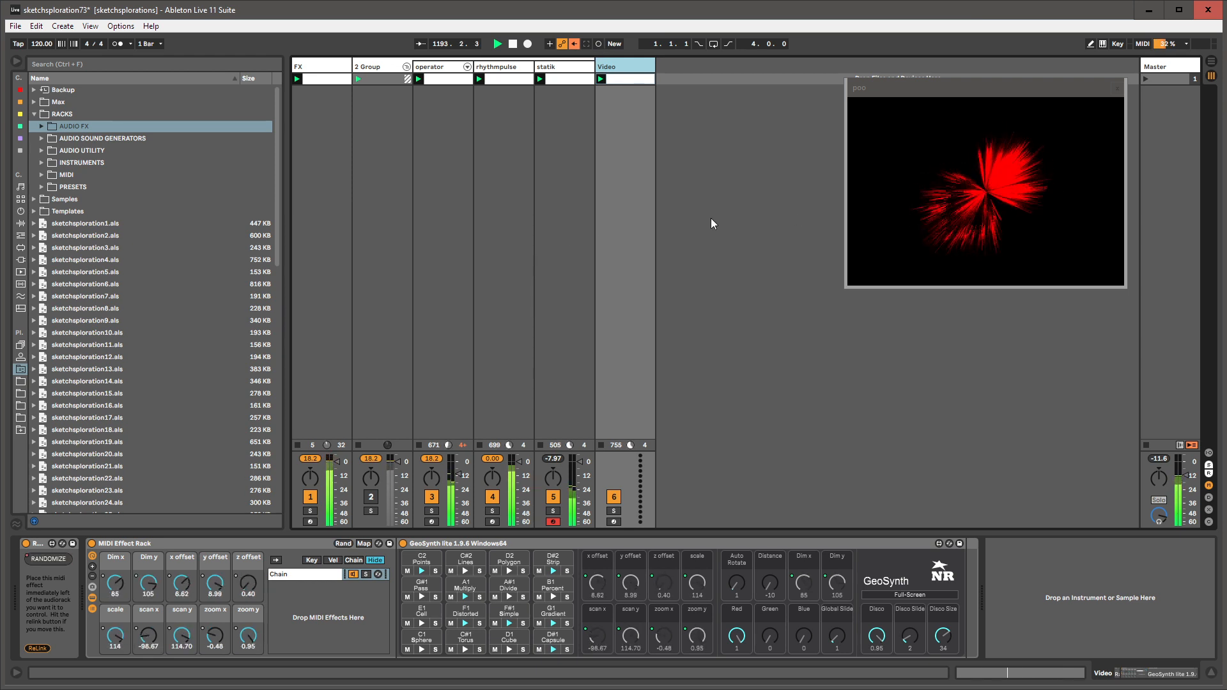
pyautogui.click(721, 547)
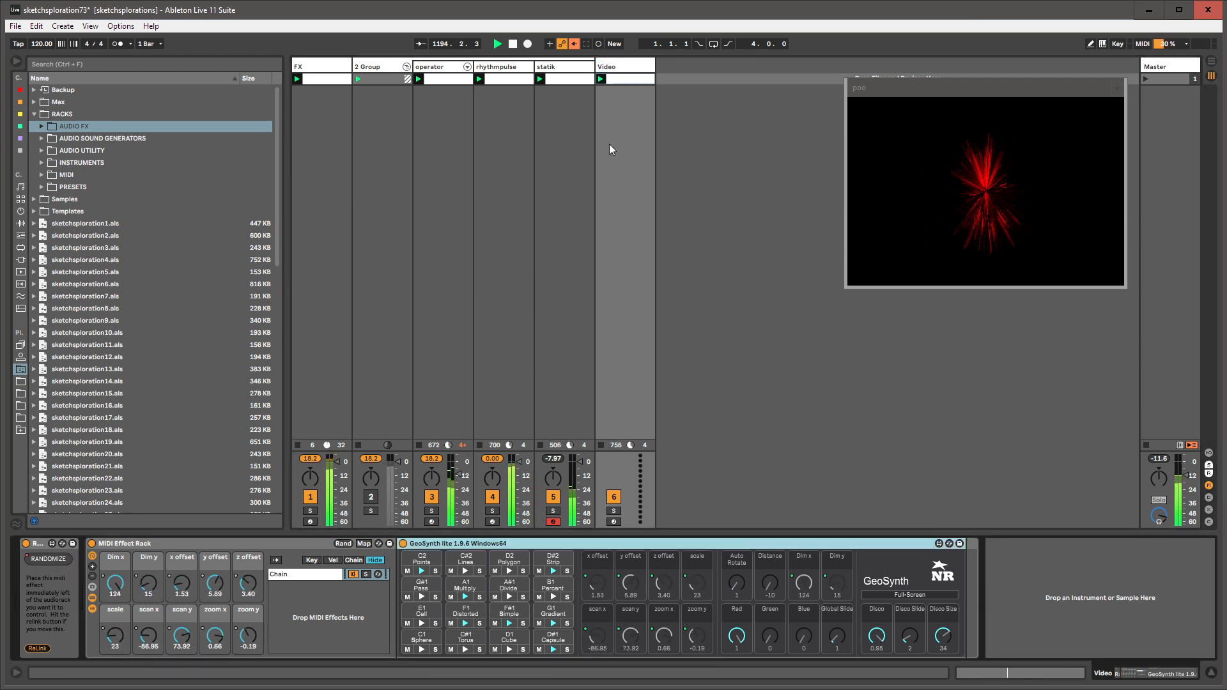
# - Rename the operator track as weirdo
pyautogui.click(450, 69)
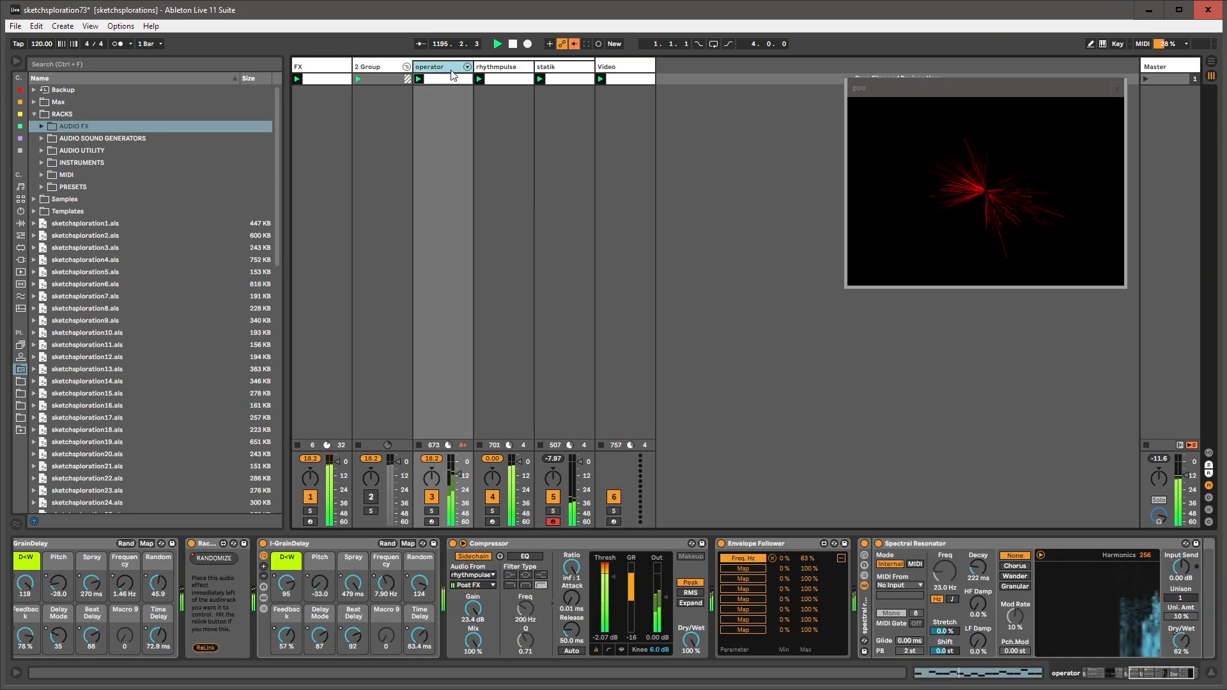
pyautogui.hotkey('ctrl', 'r')
pyautogui.write('weirdo')
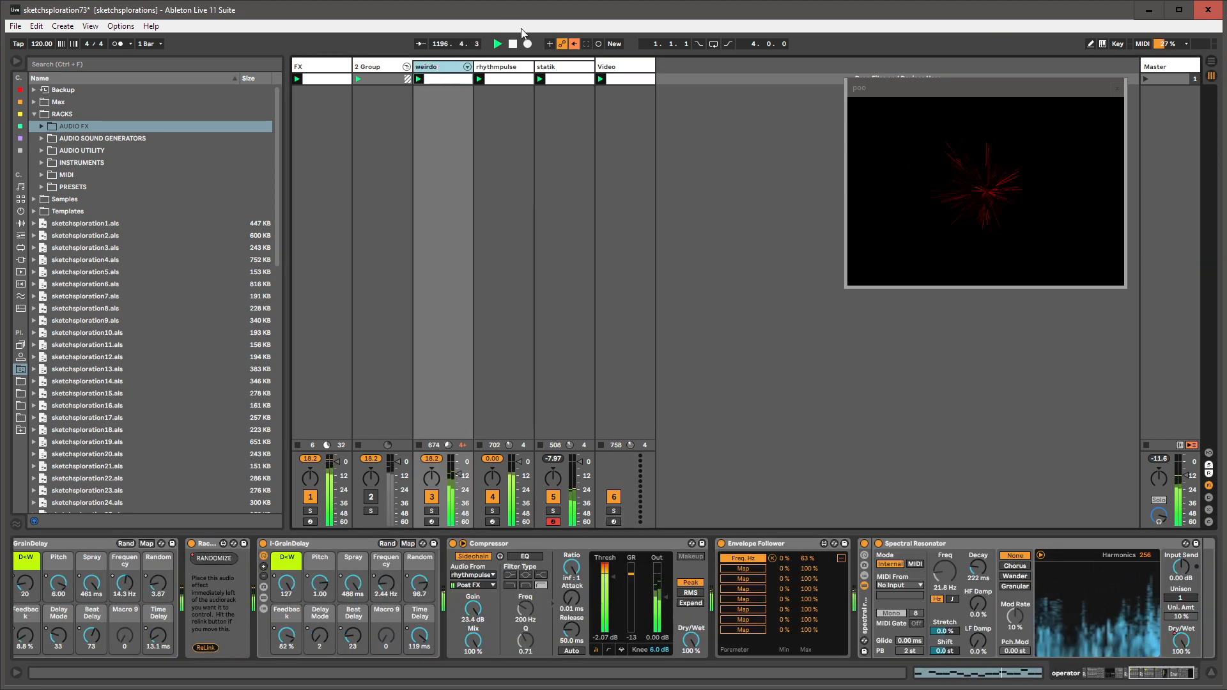
# - Insert a new MIDI track after the Video track and look through the INSTRUMENTS racks for a sound source
pyautogui.click(642, 122)
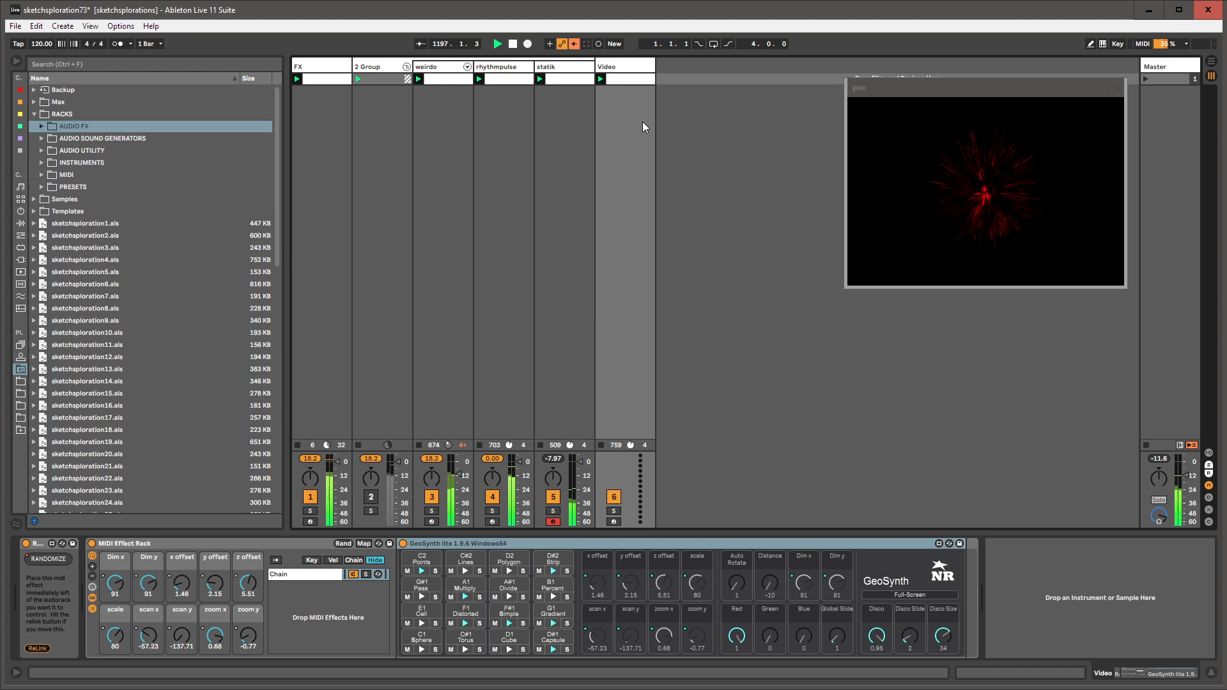
pyautogui.doubleClick(664, 72)
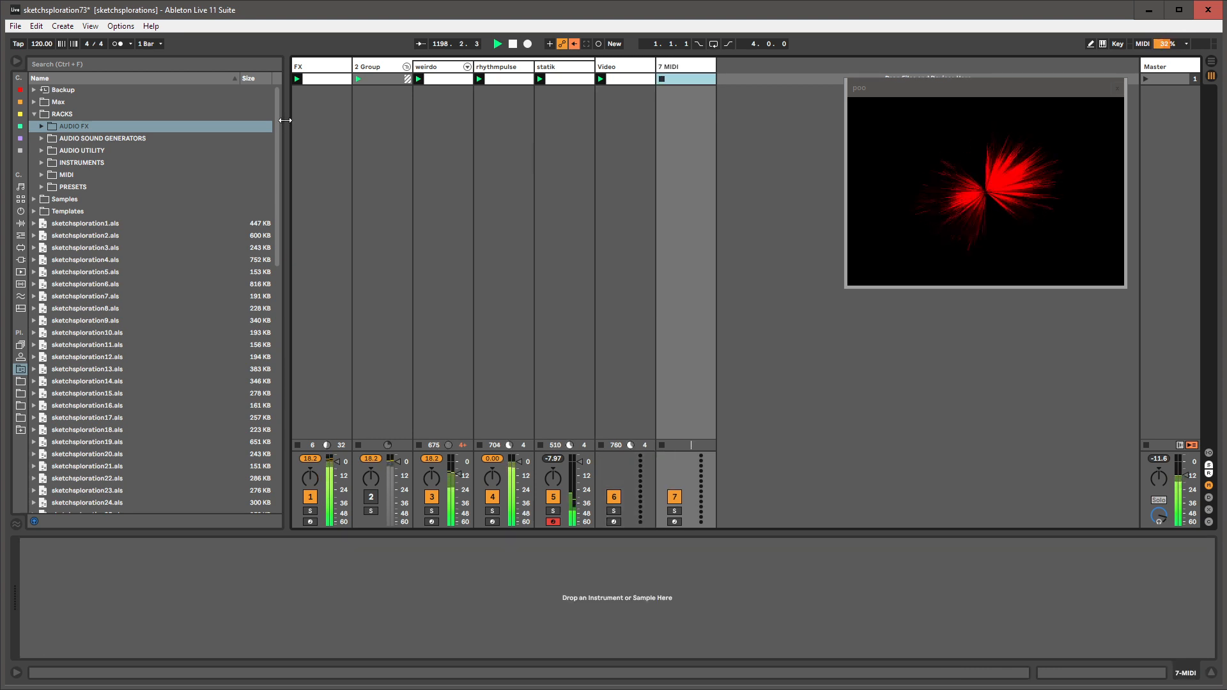
pyautogui.click(35, 114)
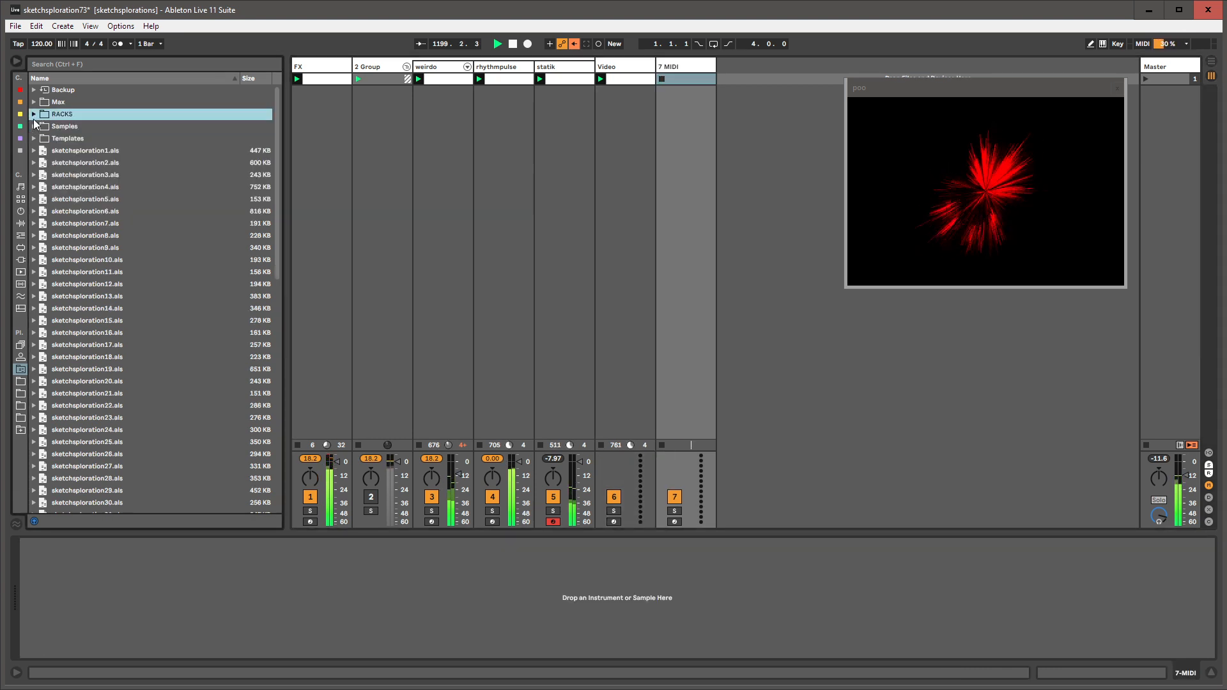
pyautogui.click(34, 115)
pyautogui.click(41, 161)
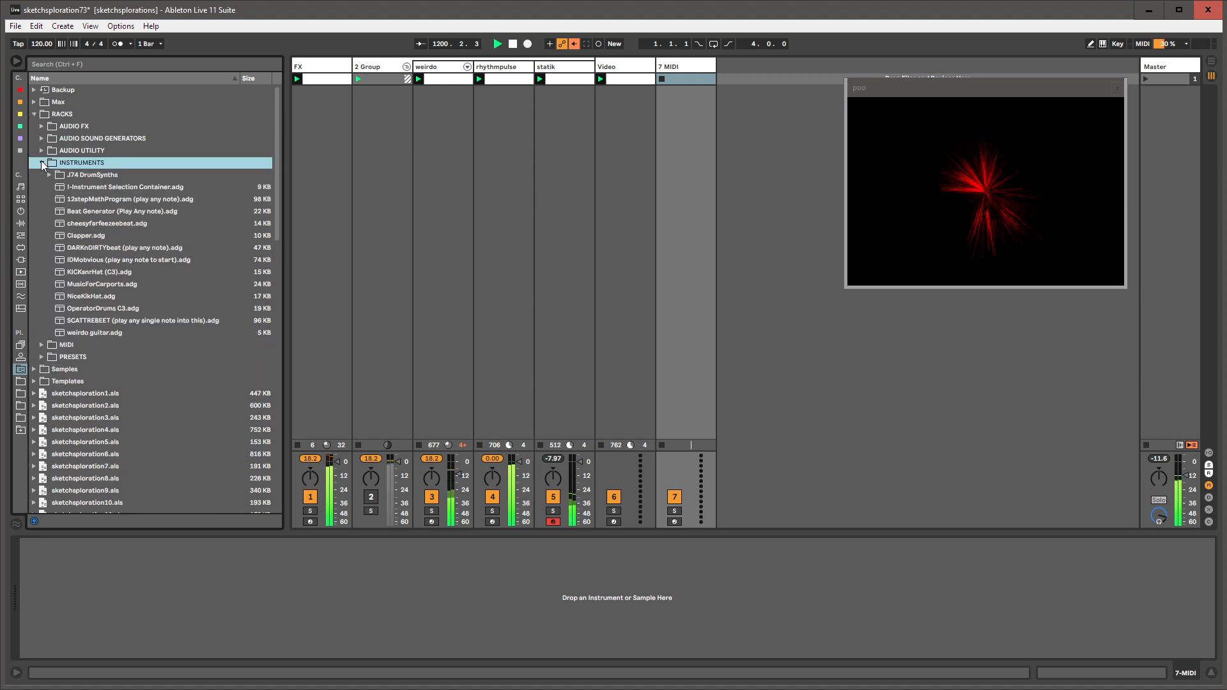
pyautogui.click(41, 159)
# - Load bass shakre.adg from the BEAT sound generators onto the new track and raise its dry/wet macro to 104
pyautogui.click(43, 138)
pyautogui.click(52, 174)
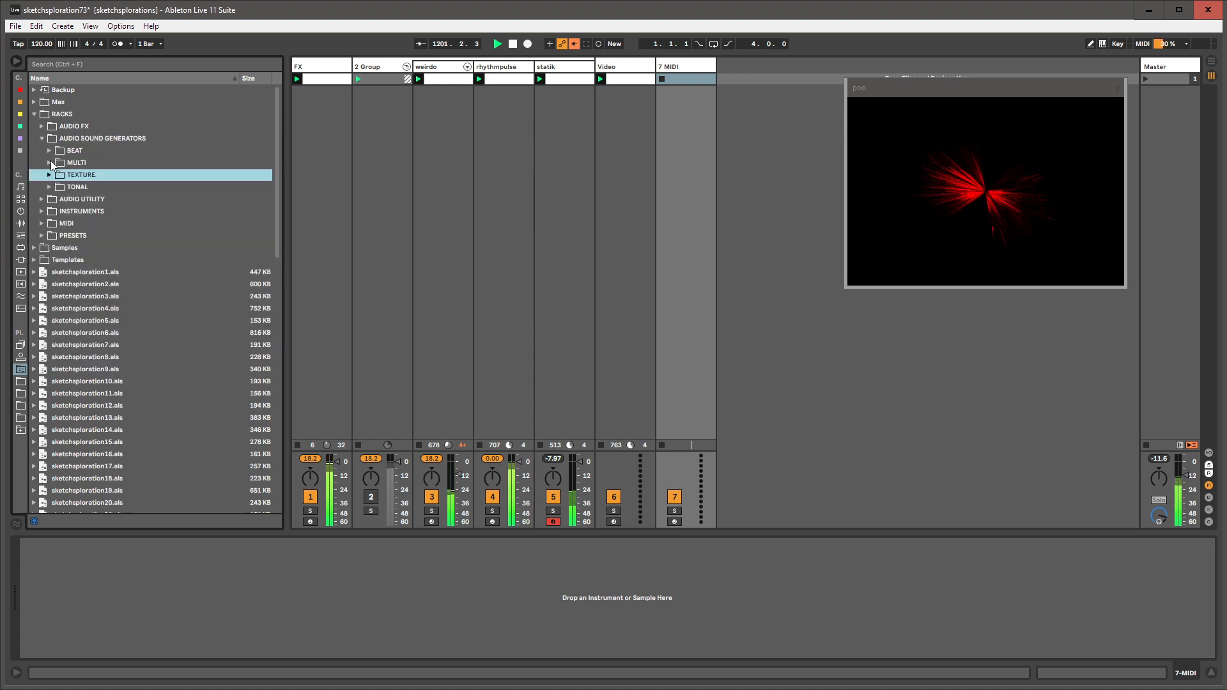
pyautogui.click(49, 151)
pyautogui.click(101, 164)
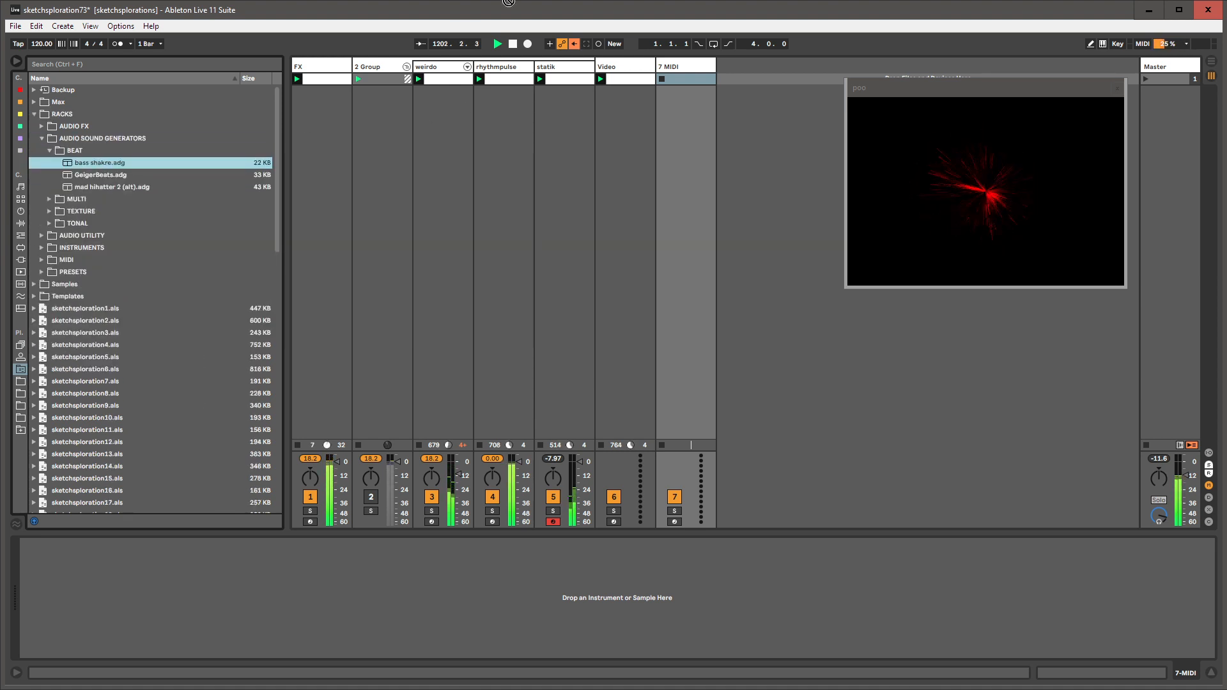
pyautogui.moveTo(508, 2); pyautogui.dragTo(687, 66)
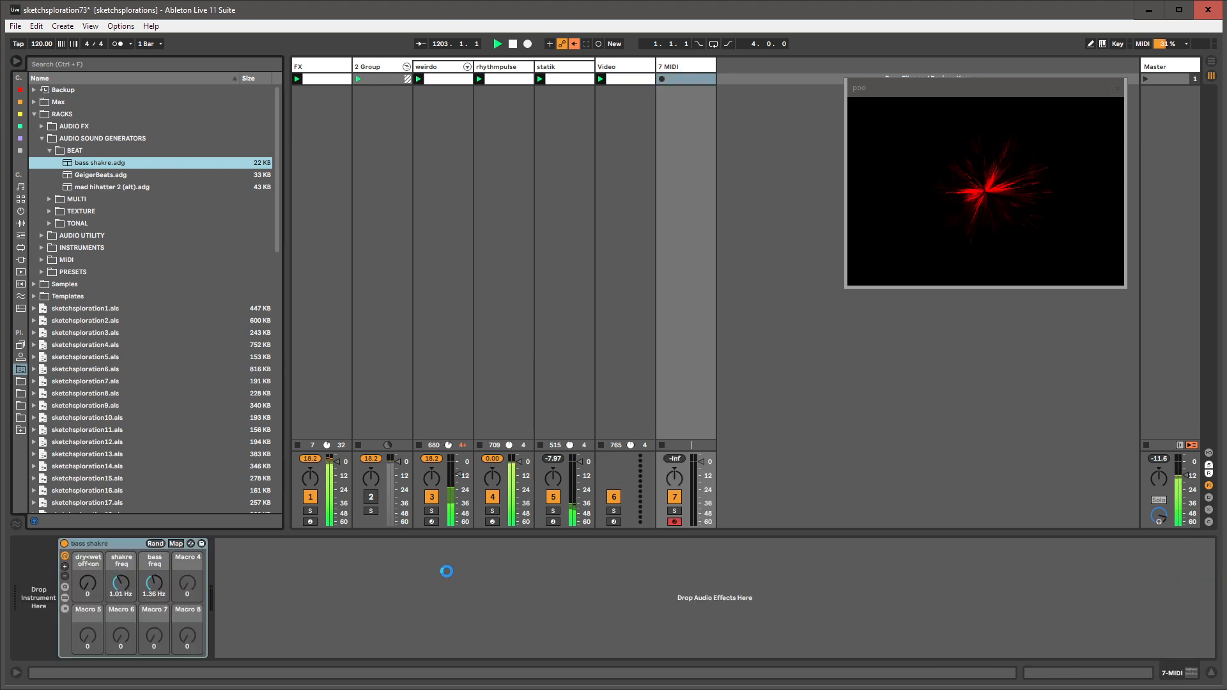
pyautogui.moveTo(89, 584); pyautogui.dragTo(89, 556)
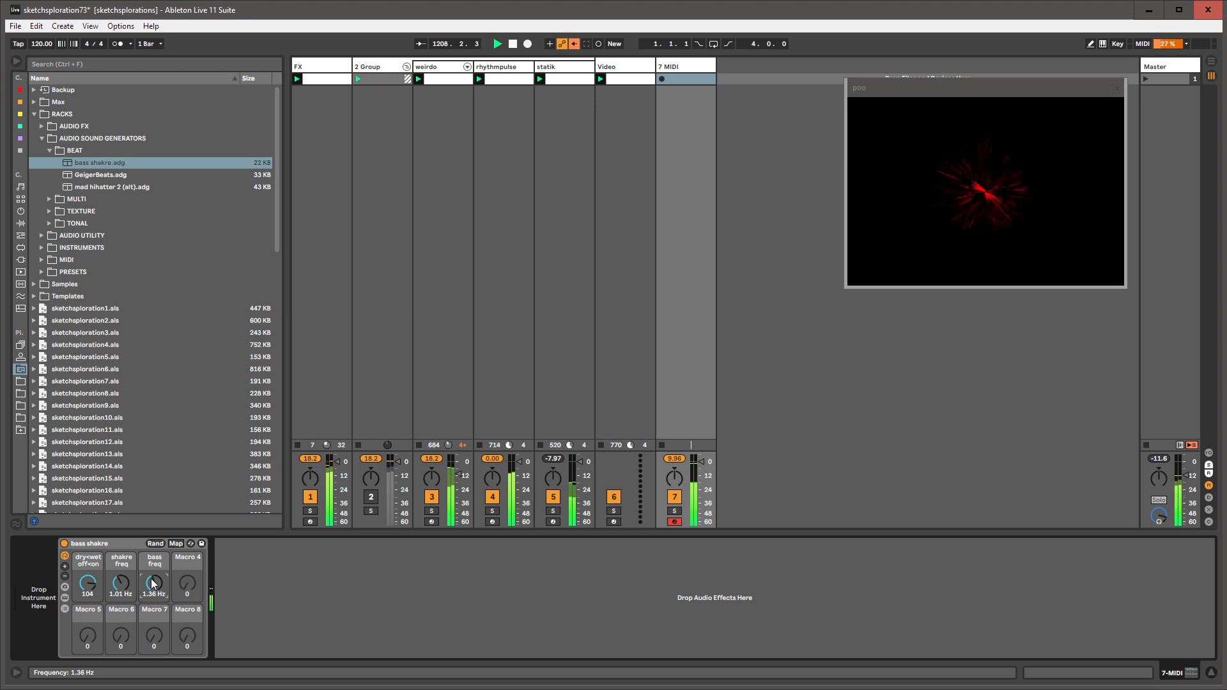
# - Check the devices on the rhythmpulse and statik tracks, returning to the bass shakre track
pyautogui.click(519, 82)
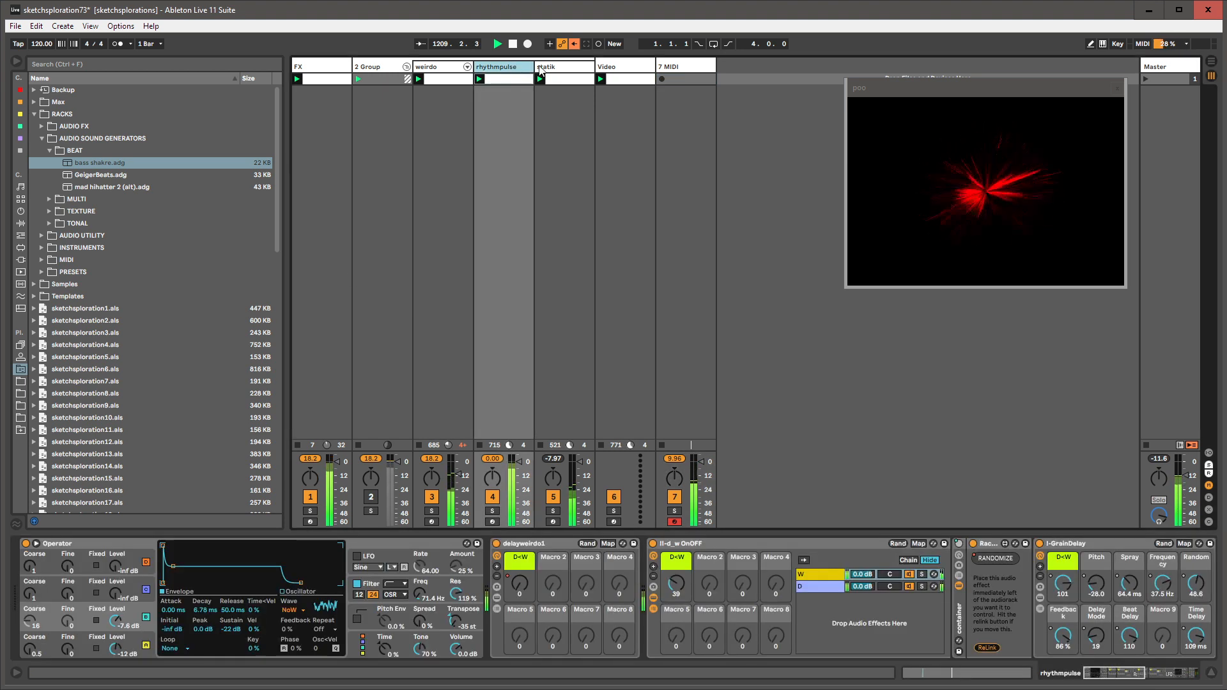
pyautogui.press('Right')
pyautogui.click(669, 67)
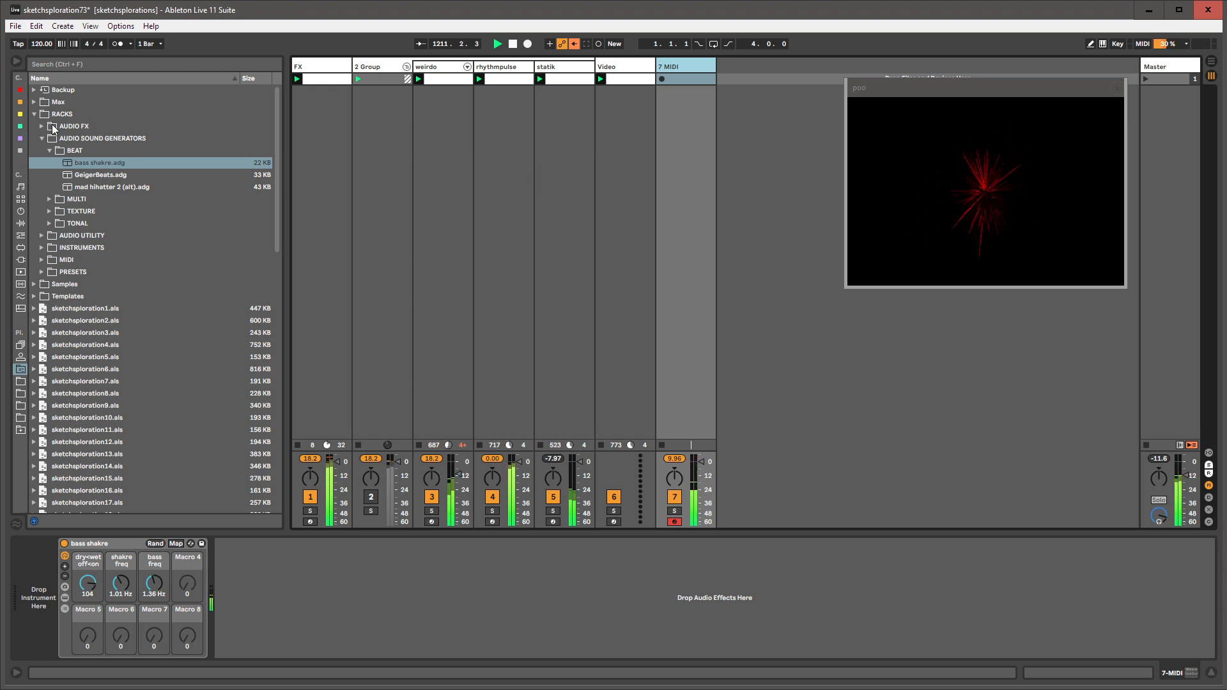
# - Add Drum Buss after the bass shakre rack, setting the rack's shakre freq to 0.33 Hz and dry/wet to 111
pyautogui.click(35, 114)
pyautogui.click(22, 151)
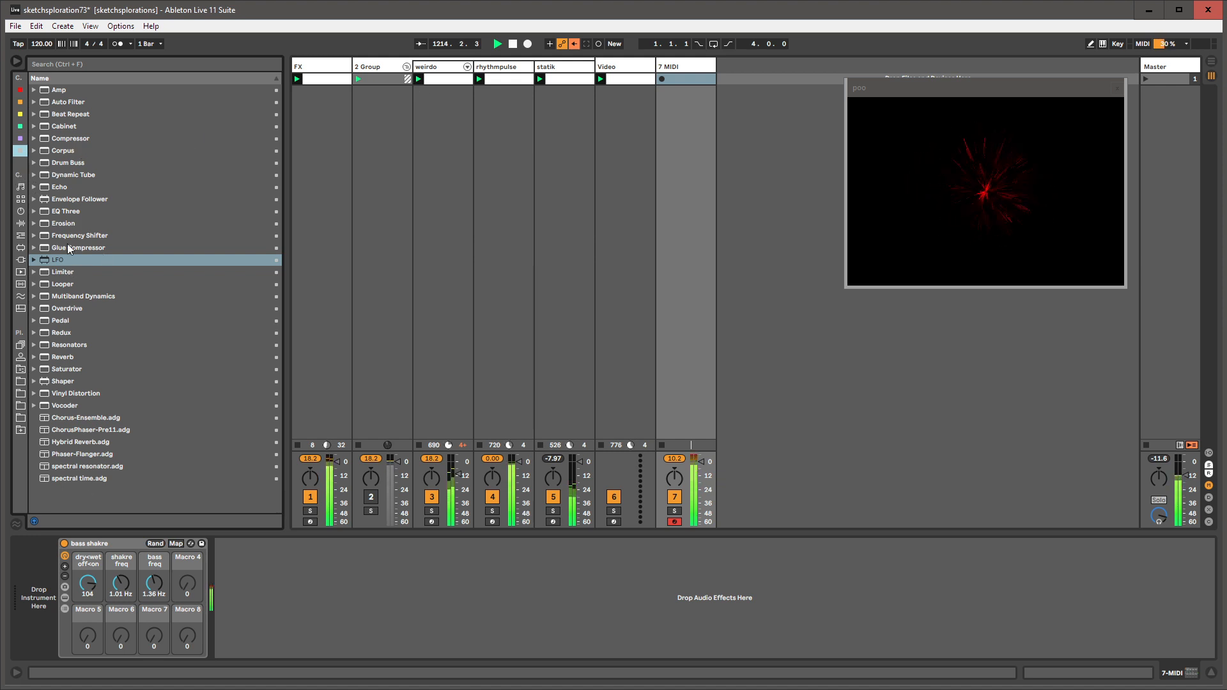
pyautogui.moveTo(72, 167); pyautogui.dragTo(271, 537)
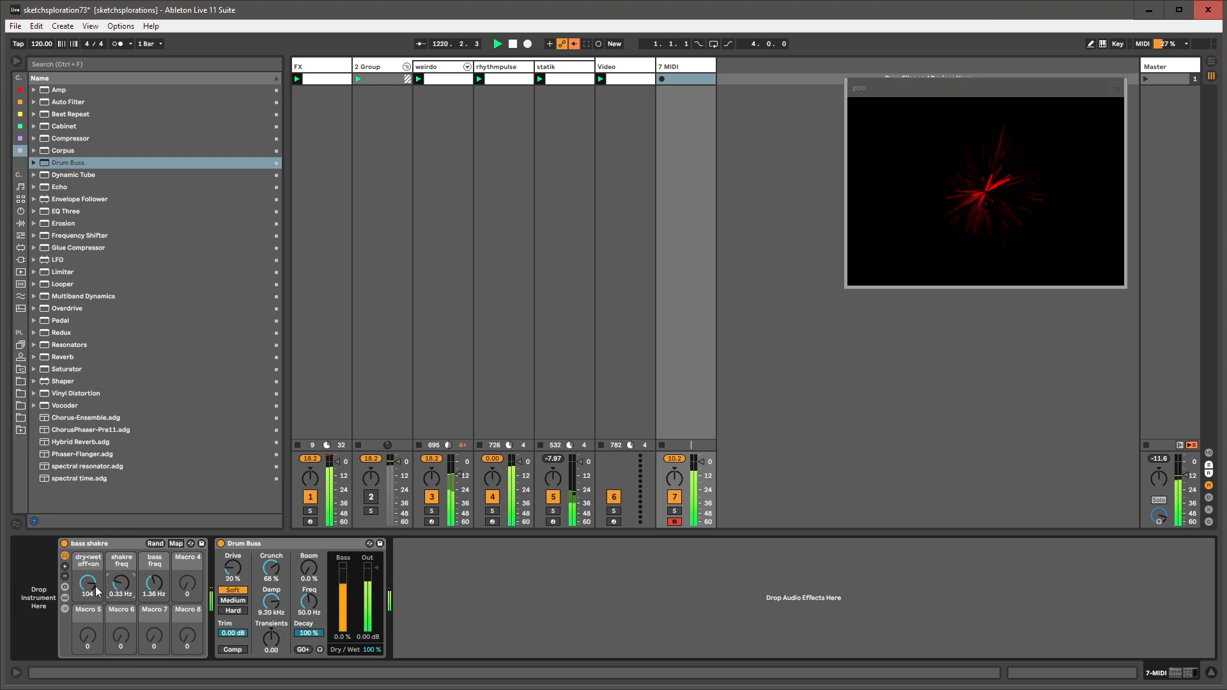
pyautogui.moveTo(88, 583); pyautogui.dragTo(88, 582)
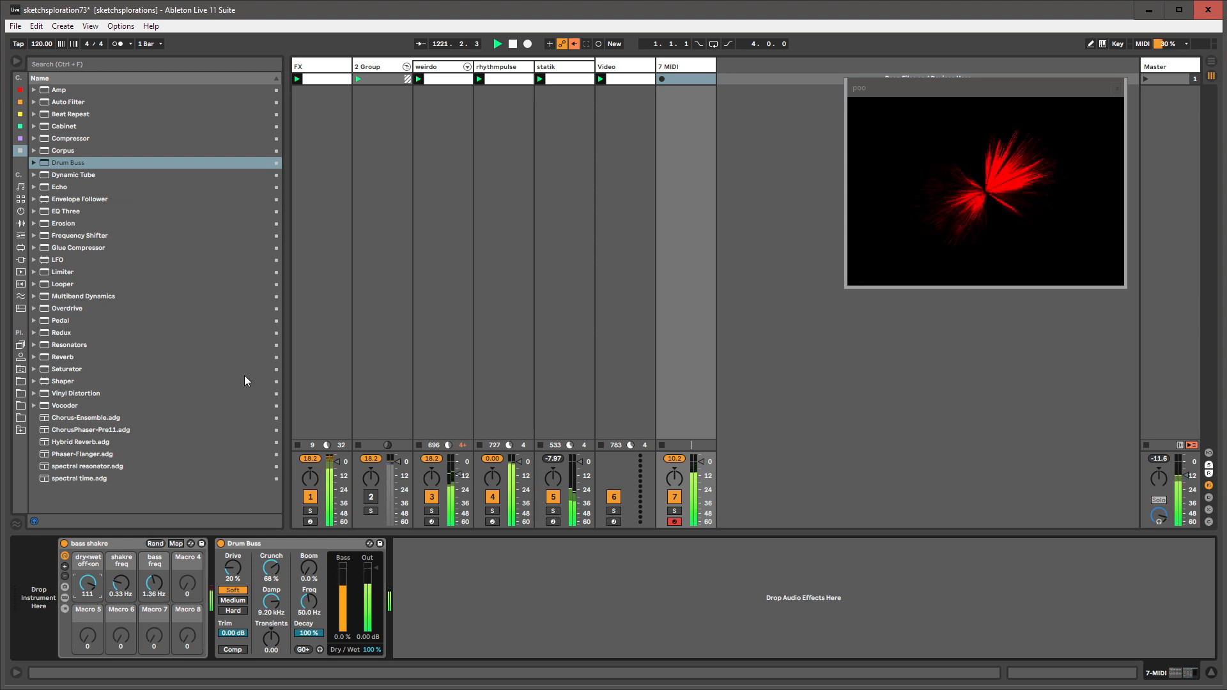
# - Insert the tremelo Auto Pan preset before Drum Buss, with a synced 1/4 rate, sawtooth wave and 100% amount
pyautogui.hotkey('ctrl', 'f')
pyautogui.write('auto pan')
pyautogui.press('Down')
pyautogui.press('Return')
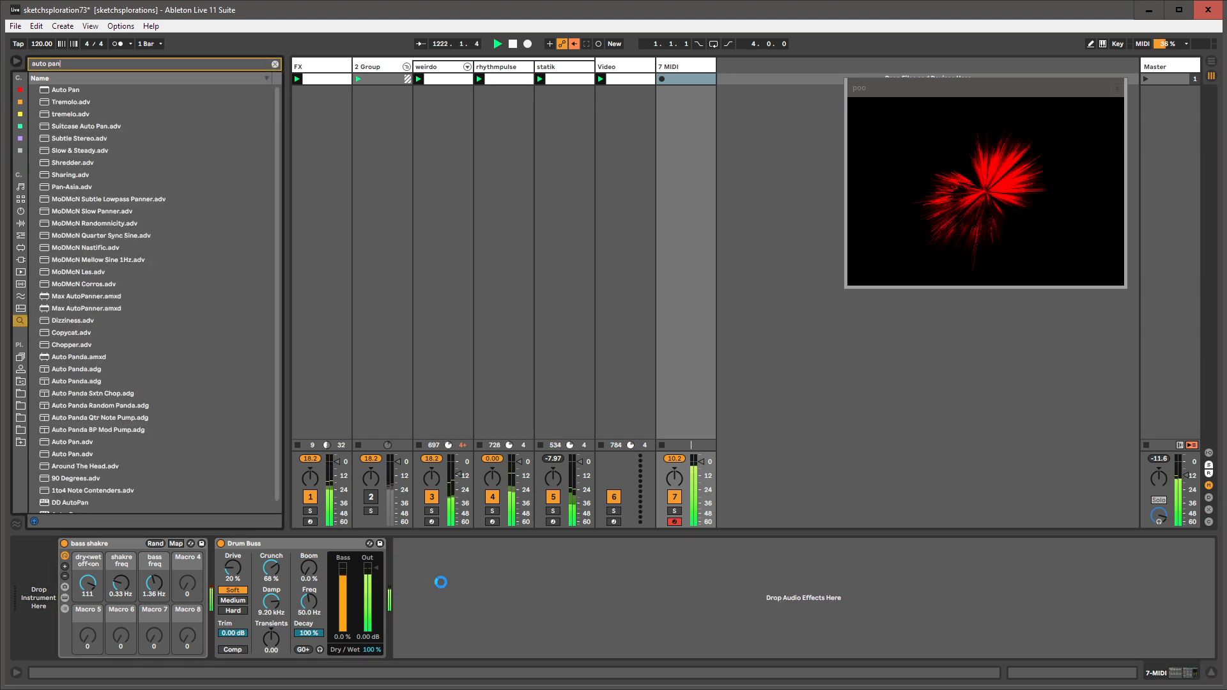
pyautogui.press('Escape')
pyautogui.moveTo(433, 542); pyautogui.dragTo(255, 618)
pyautogui.click(262, 647)
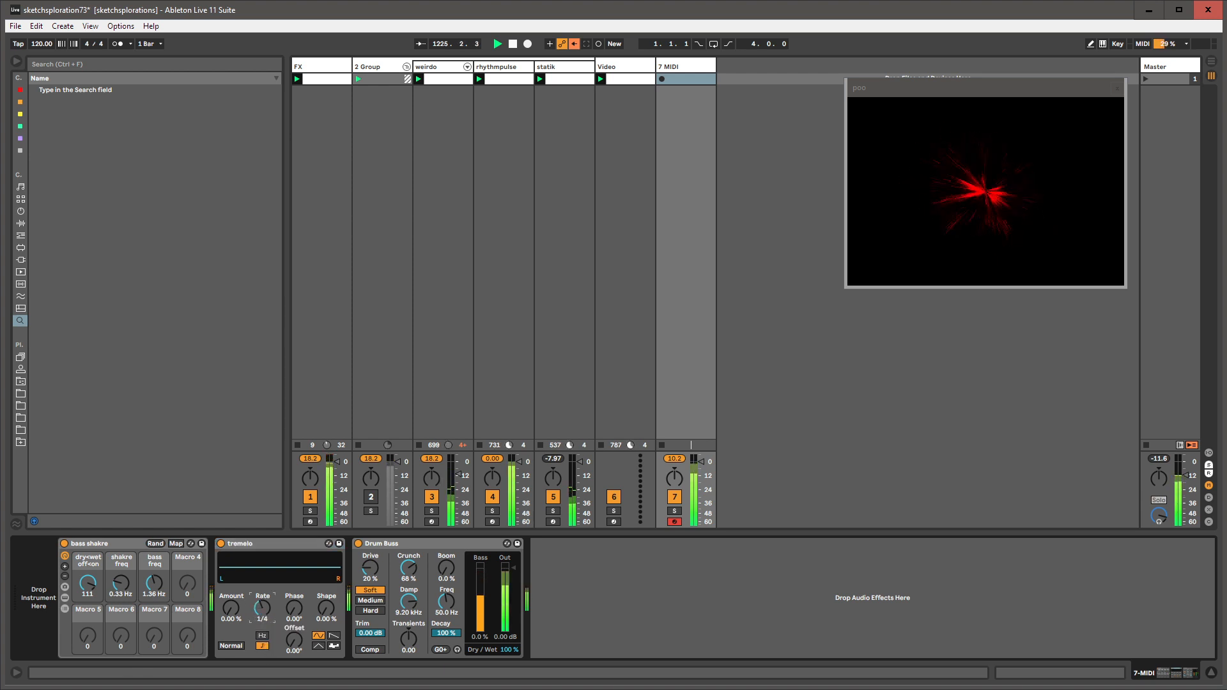
pyautogui.moveTo(225, 607); pyautogui.dragTo(232, 612)
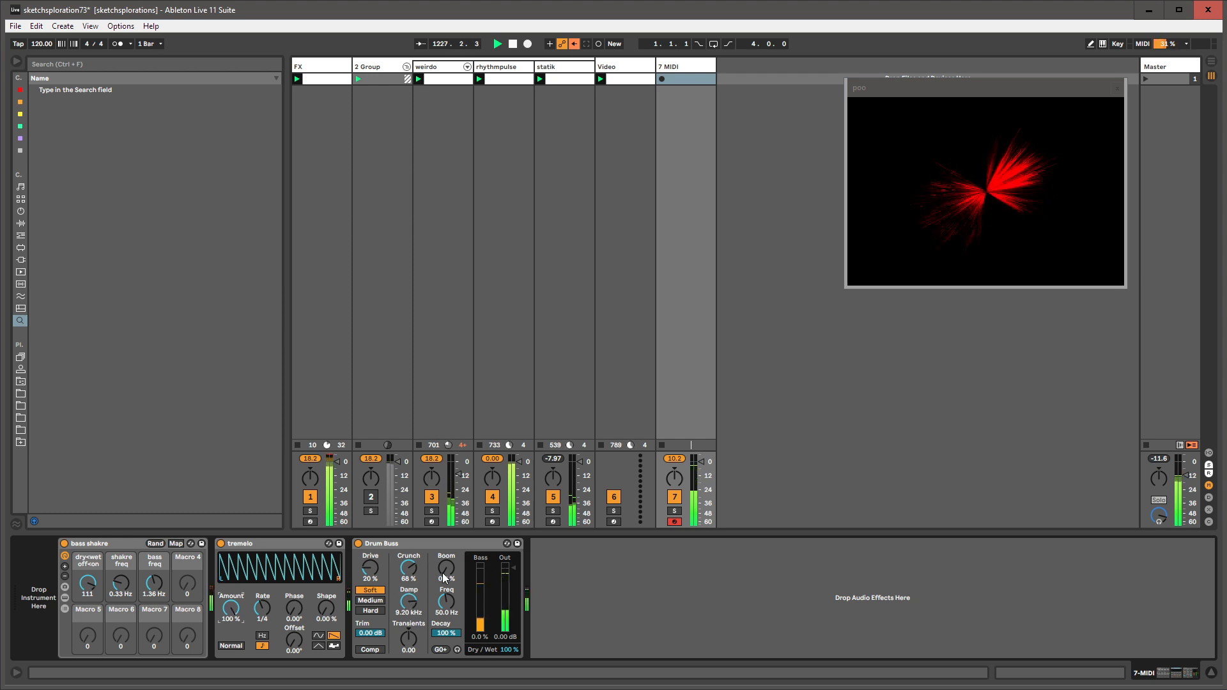
# - Set Drum Buss's Drive to 65% and Boom to 44%, then return to the Video track's devices
pyautogui.moveTo(370, 569); pyautogui.dragTo(371, 559)
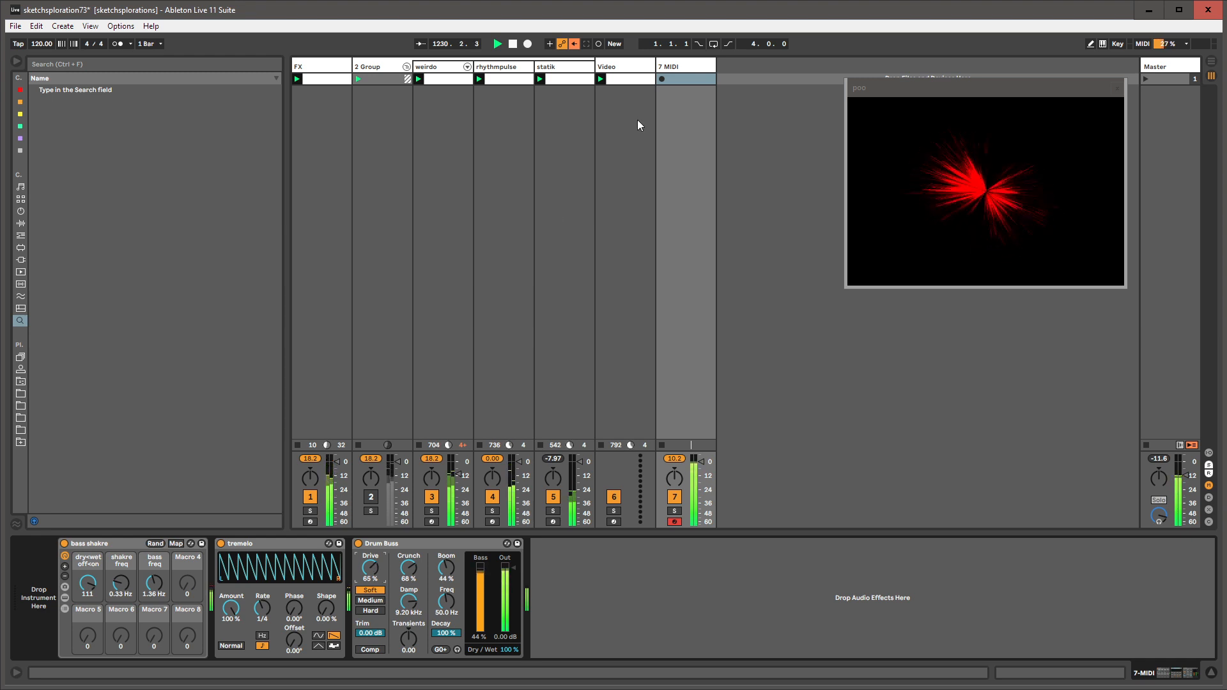
pyautogui.click(621, 67)
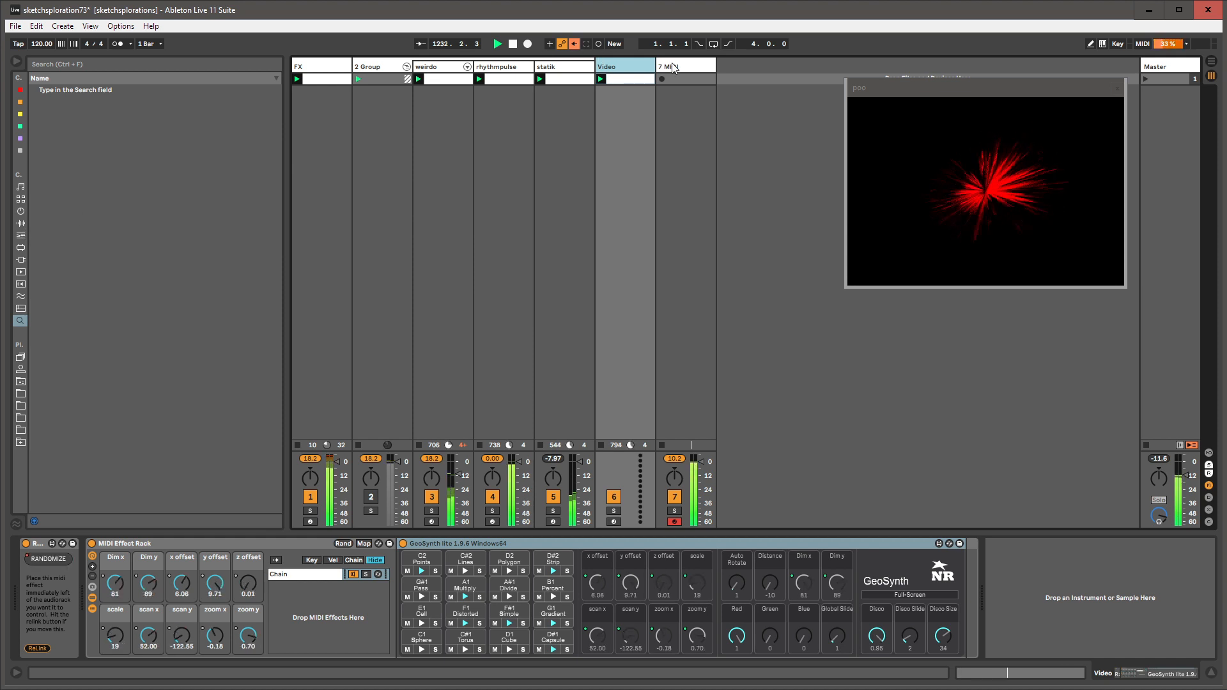
# - Change the tremelo device's synced rate to 1/6 on the 7 MIDI track
pyautogui.press('Right')
pyautogui.click(20, 224)
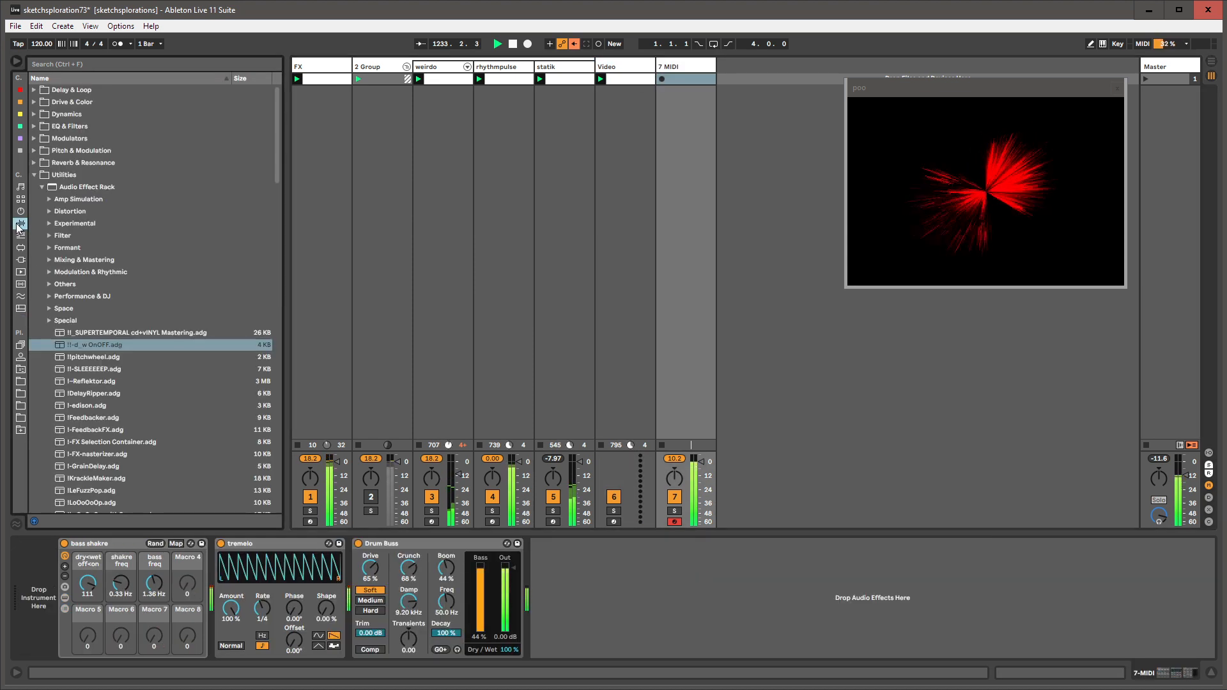
pyautogui.click(34, 174)
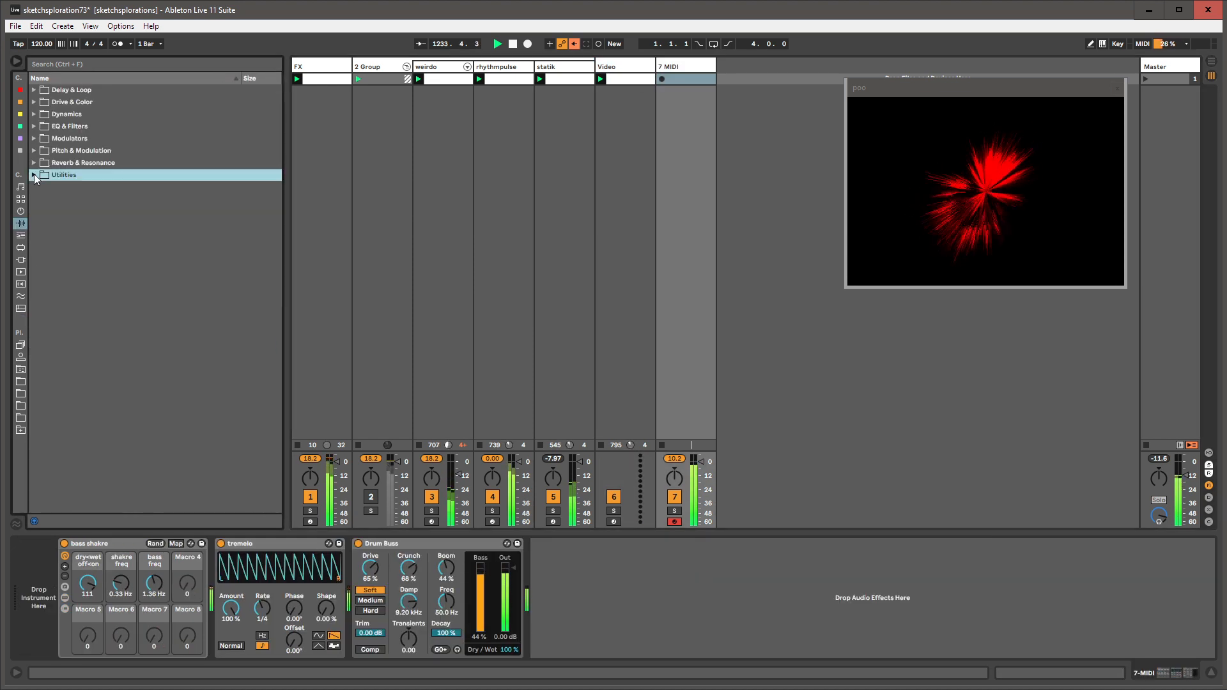
pyautogui.click(20, 212)
pyautogui.moveTo(264, 604); pyautogui.dragTo(264, 613)
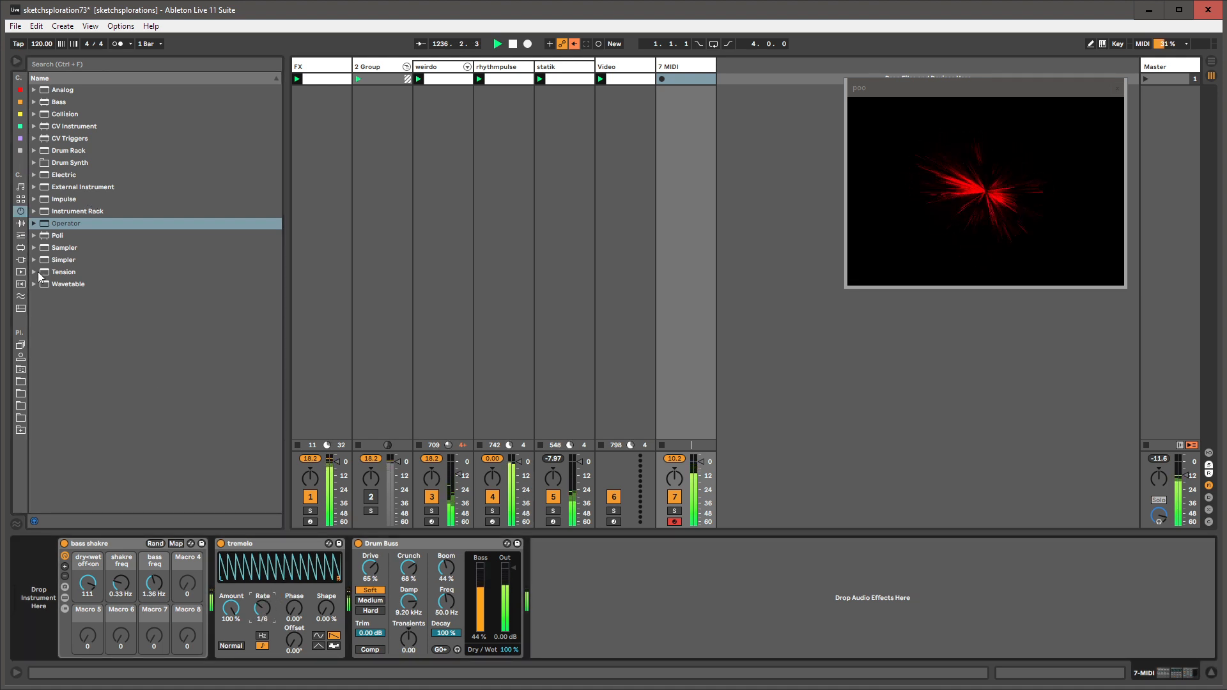
# - Add an Envelope Follower after Drum Buss on the 7 MIDI track and map it to GeoSynth's Distance on the Video track
pyautogui.click(20, 223)
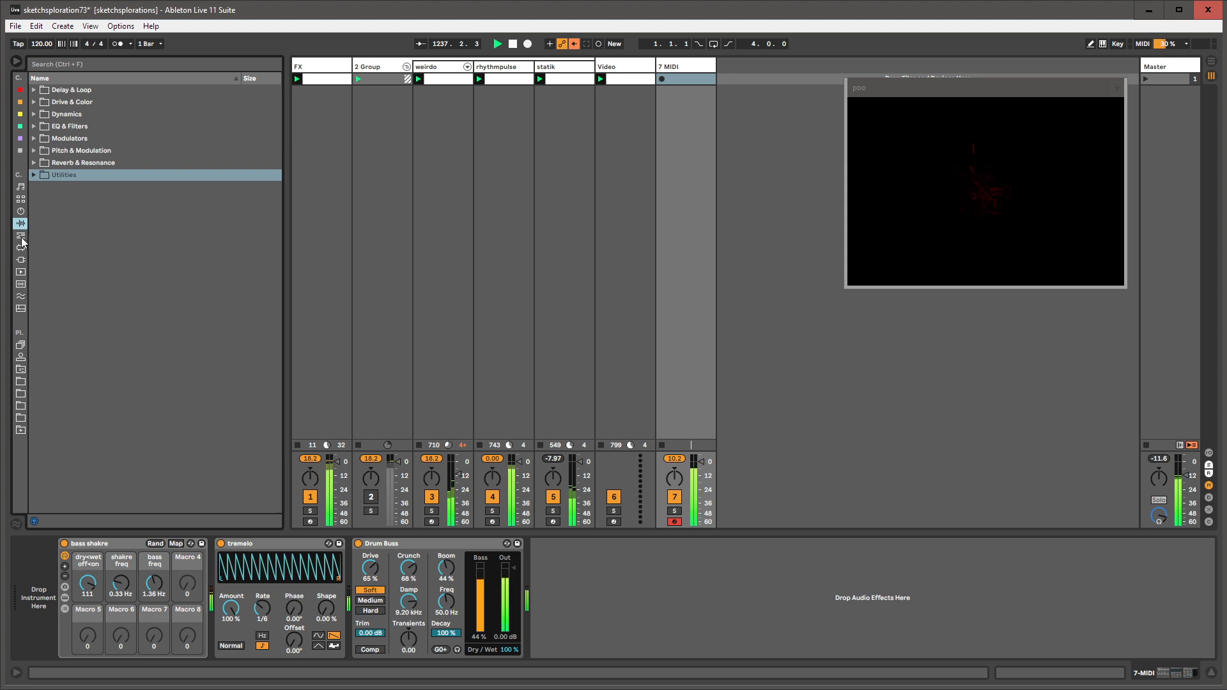
pyautogui.click(21, 236)
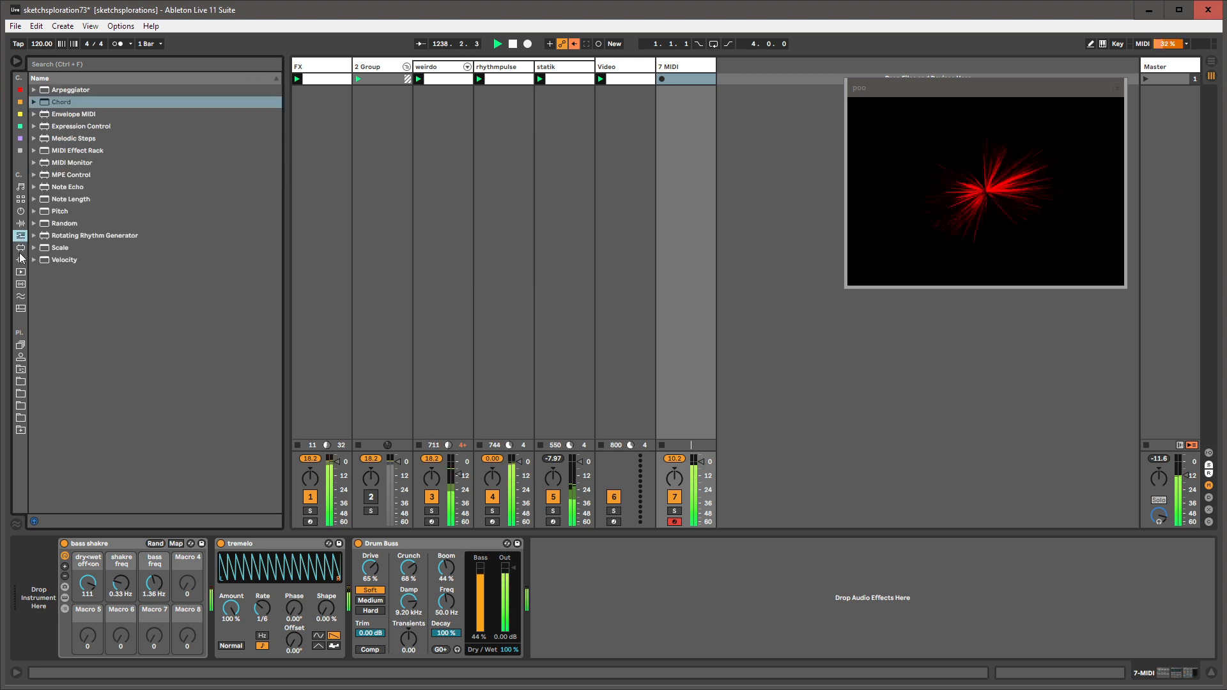
pyautogui.click(21, 152)
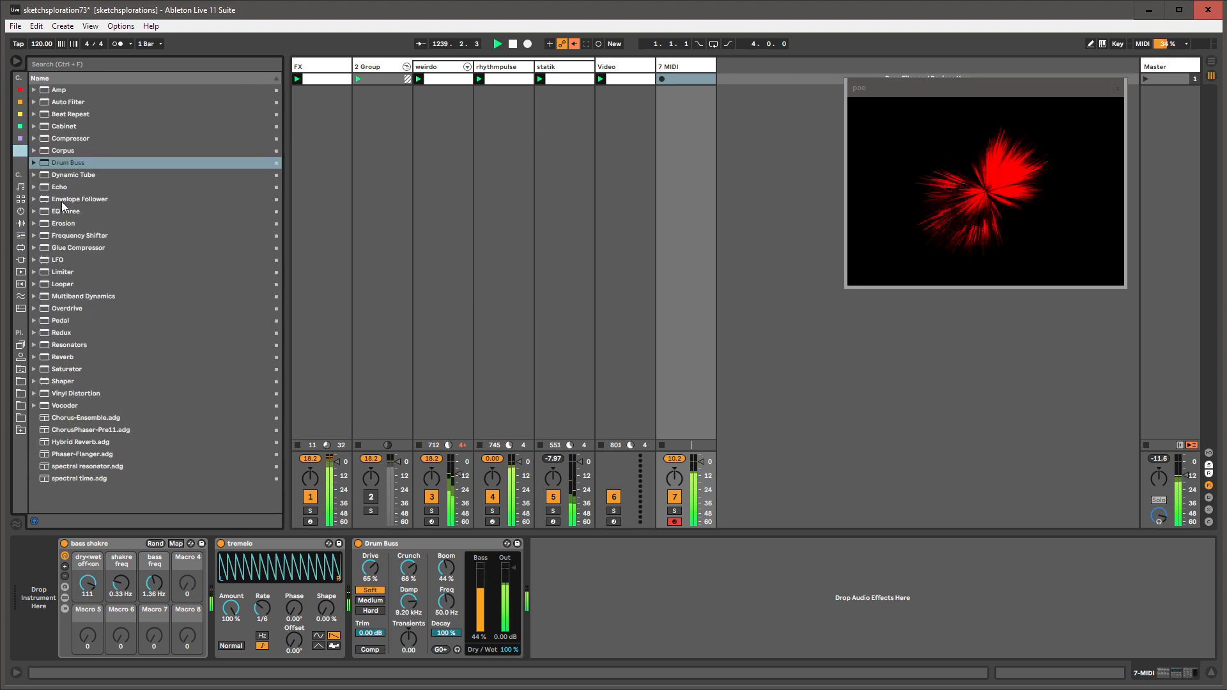
pyautogui.moveTo(64, 199); pyautogui.dragTo(558, 560)
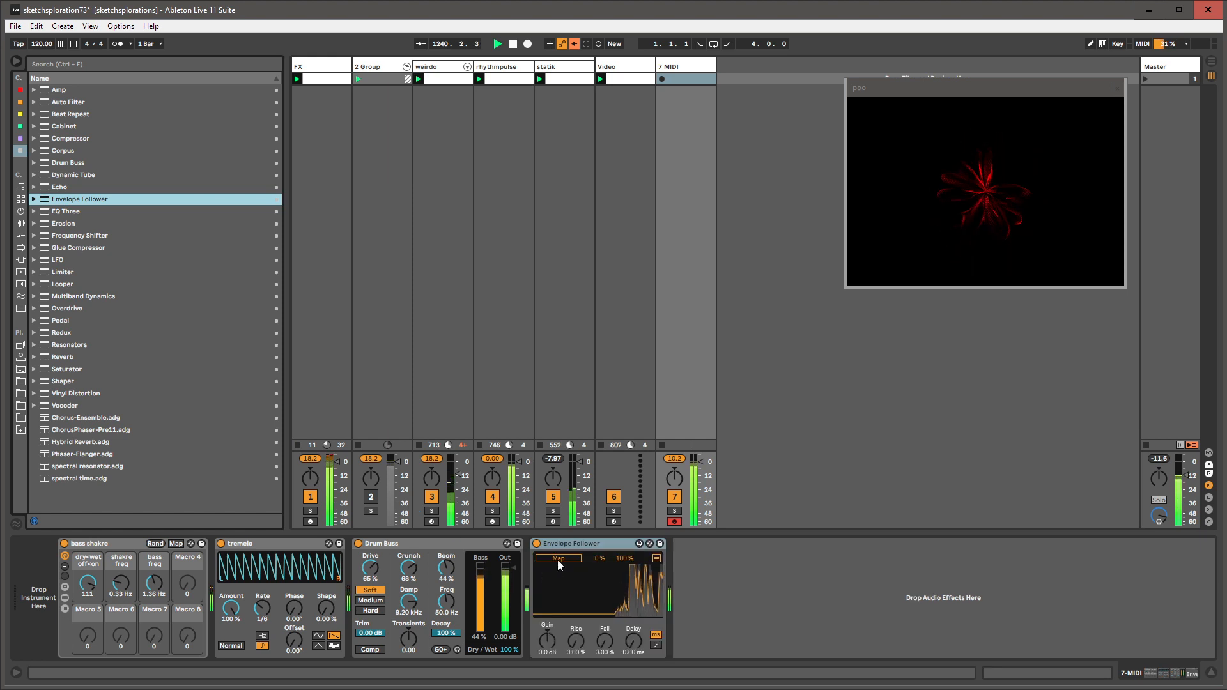
pyautogui.click(558, 559)
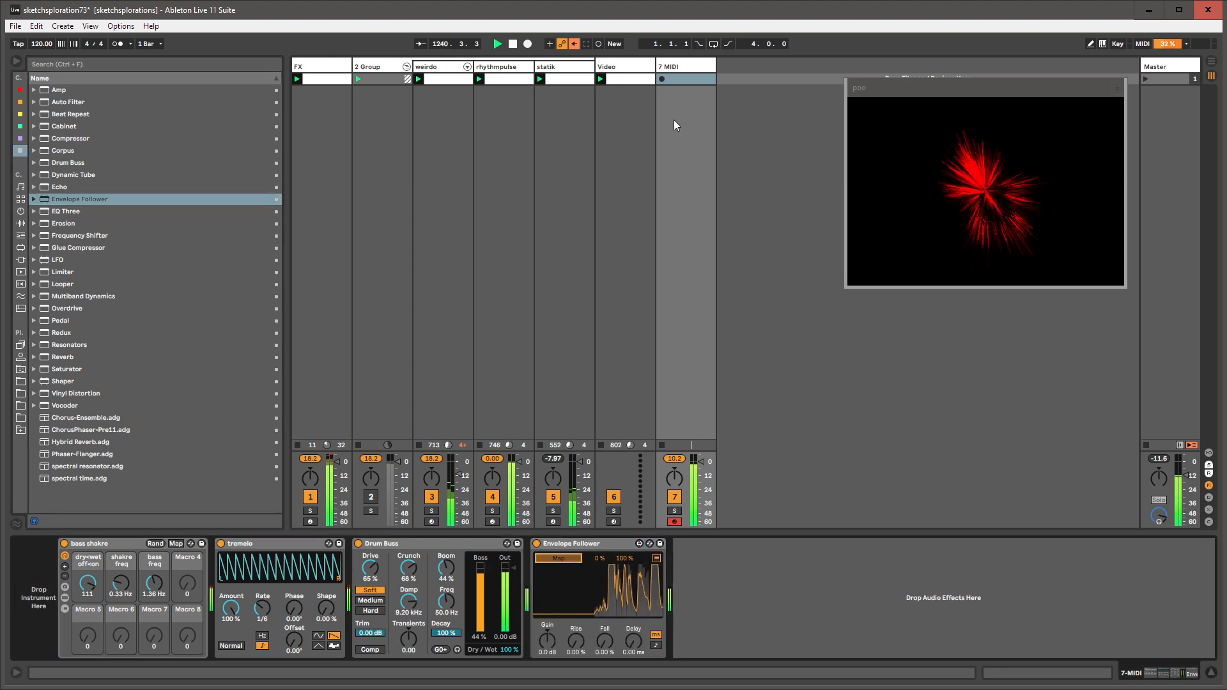
pyautogui.click(629, 68)
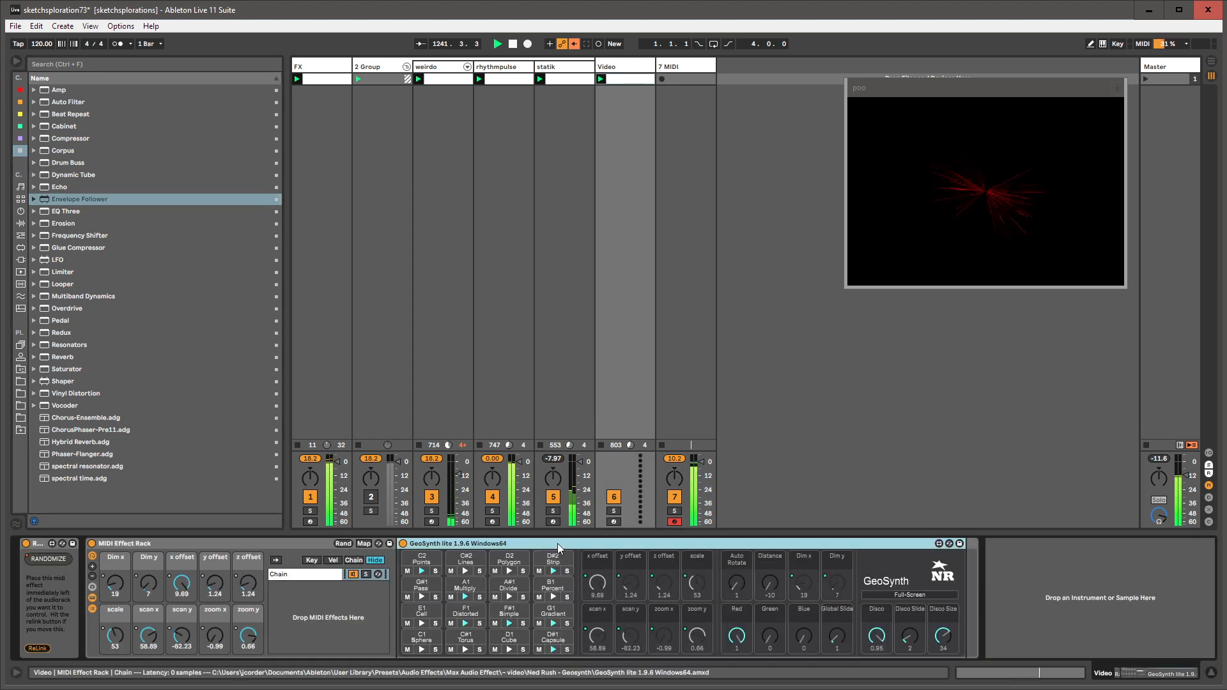
pyautogui.click(767, 586)
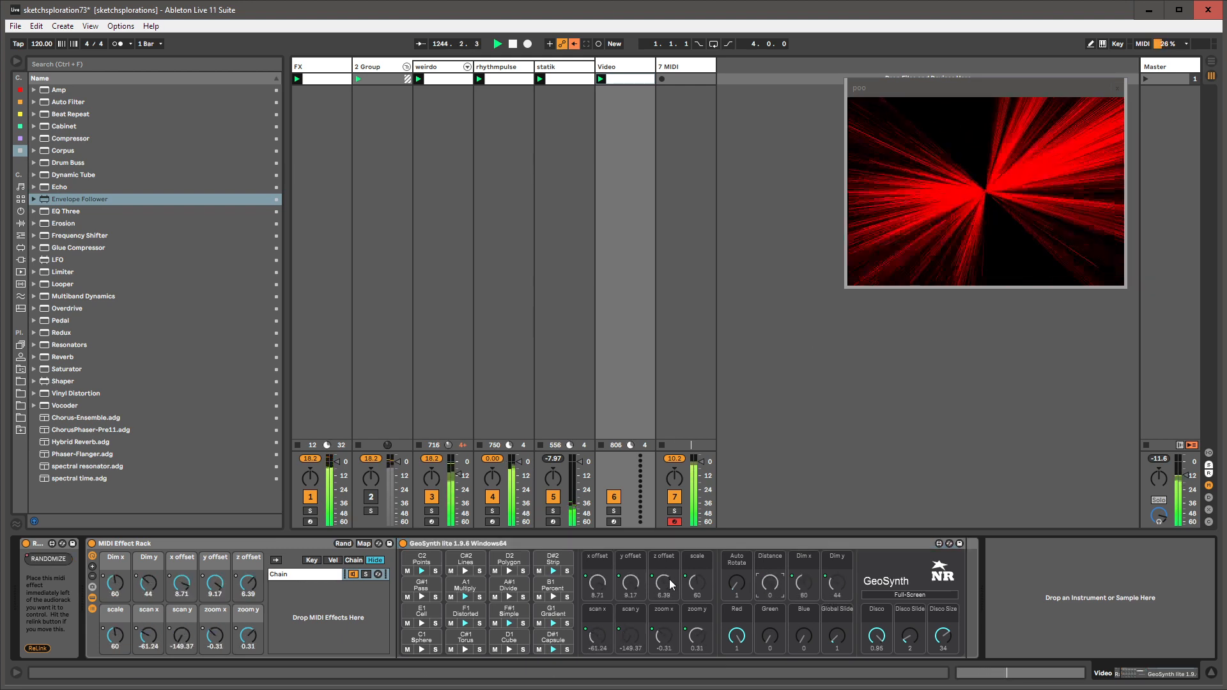
# - Set GeoSynth's Global Slide to 3 and trigger its Polygon and Pass modes
pyautogui.click(838, 641)
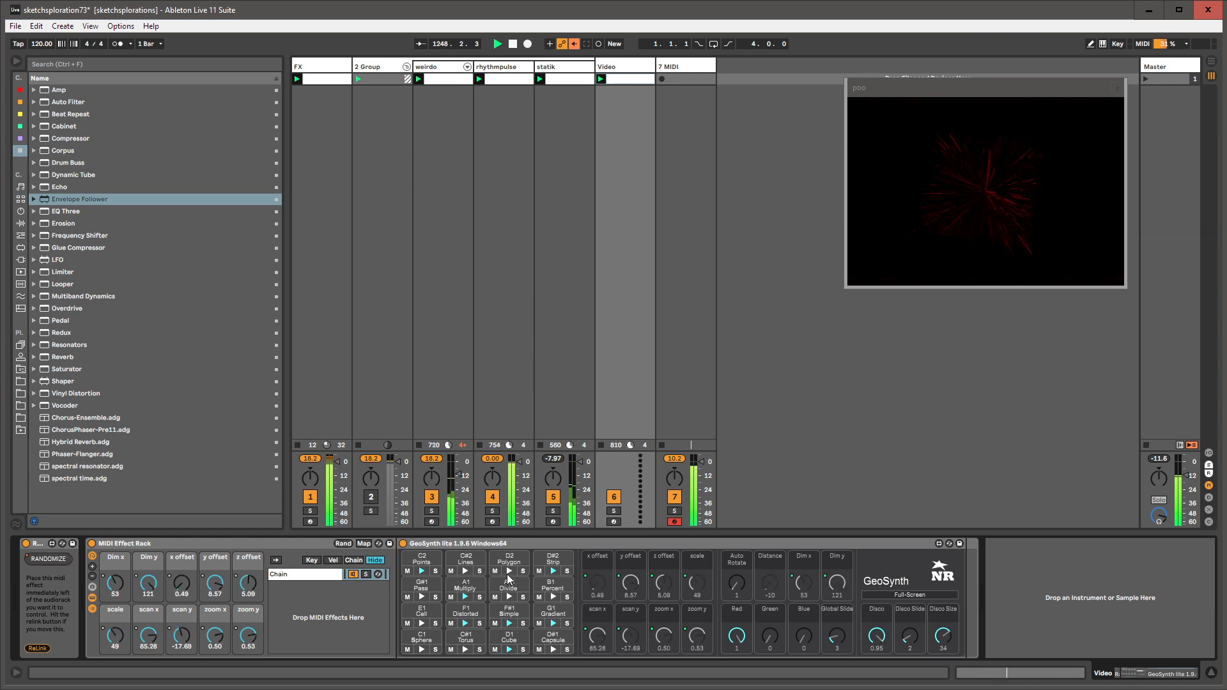
pyautogui.click(509, 571)
pyautogui.click(422, 597)
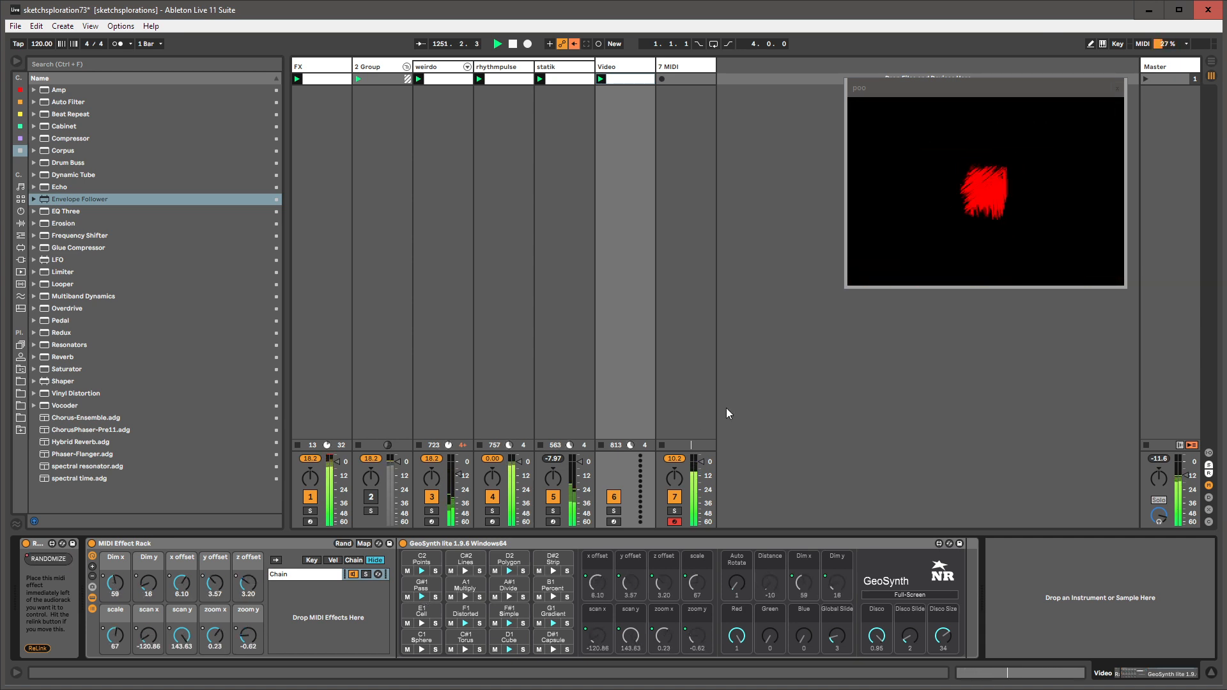
# - Raise GeoSynth's Green and Blue to 1, then reposition and enlarge the visuals window
pyautogui.moveTo(770, 639); pyautogui.dragTo(808, 646)
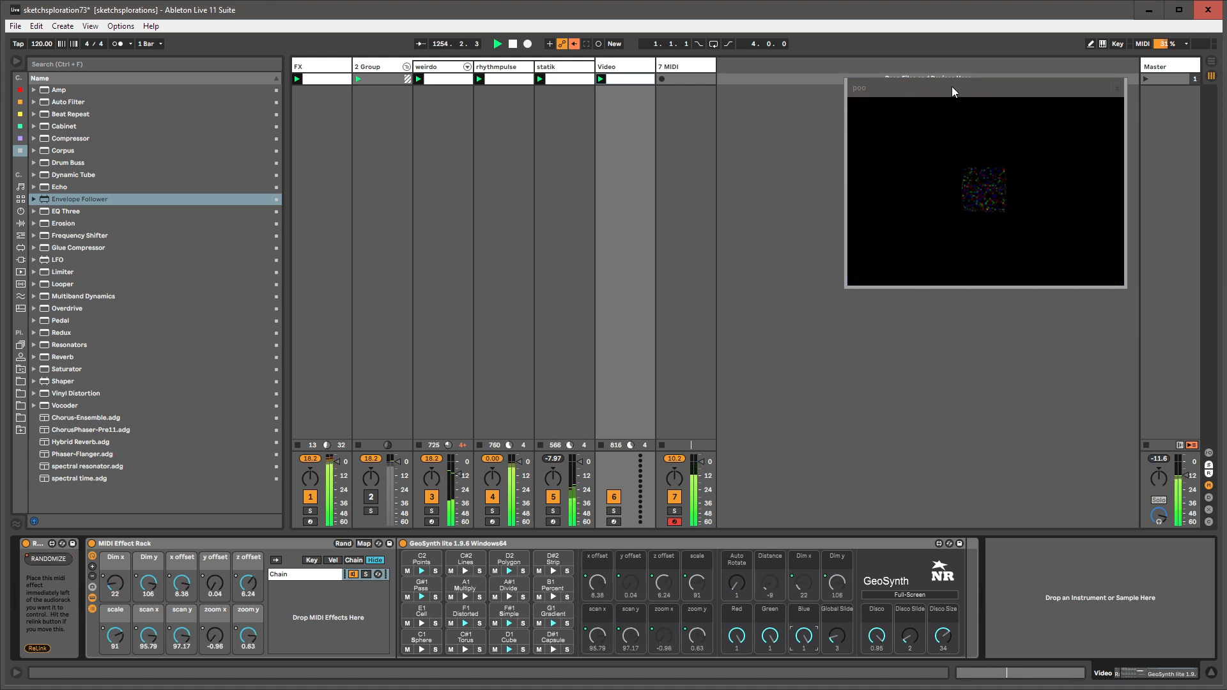
pyautogui.moveTo(952, 91); pyautogui.dragTo(842, 90)
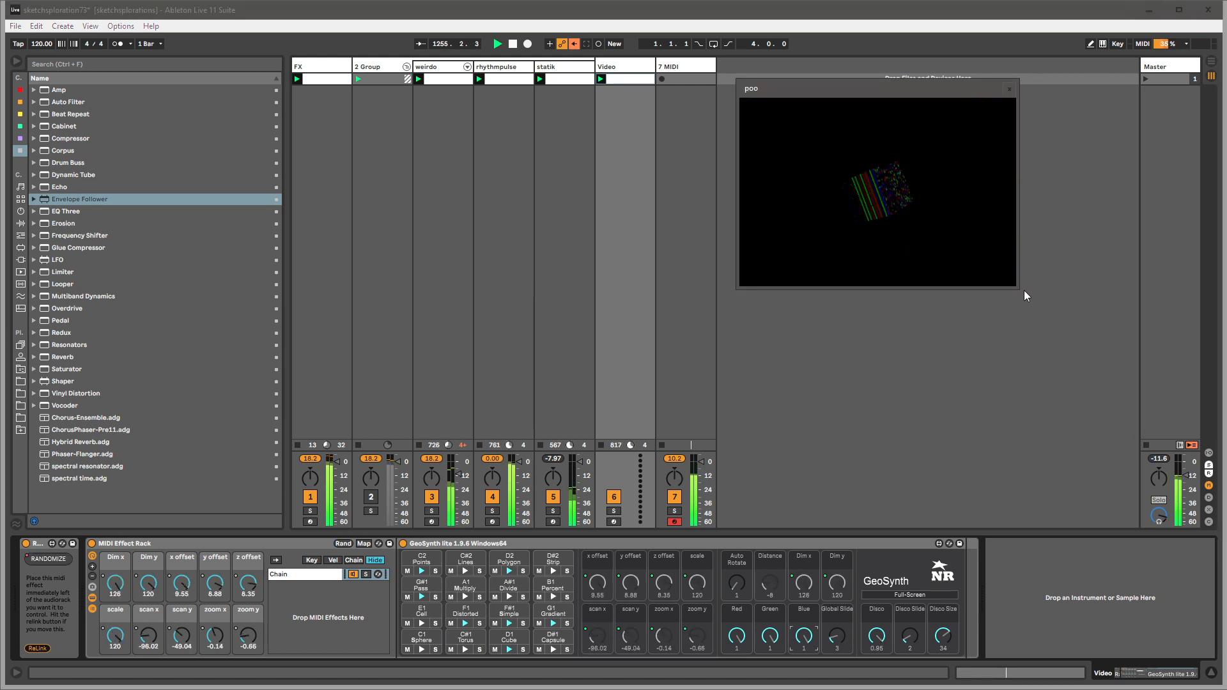
pyautogui.moveTo(1025, 295); pyautogui.dragTo(1134, 404)
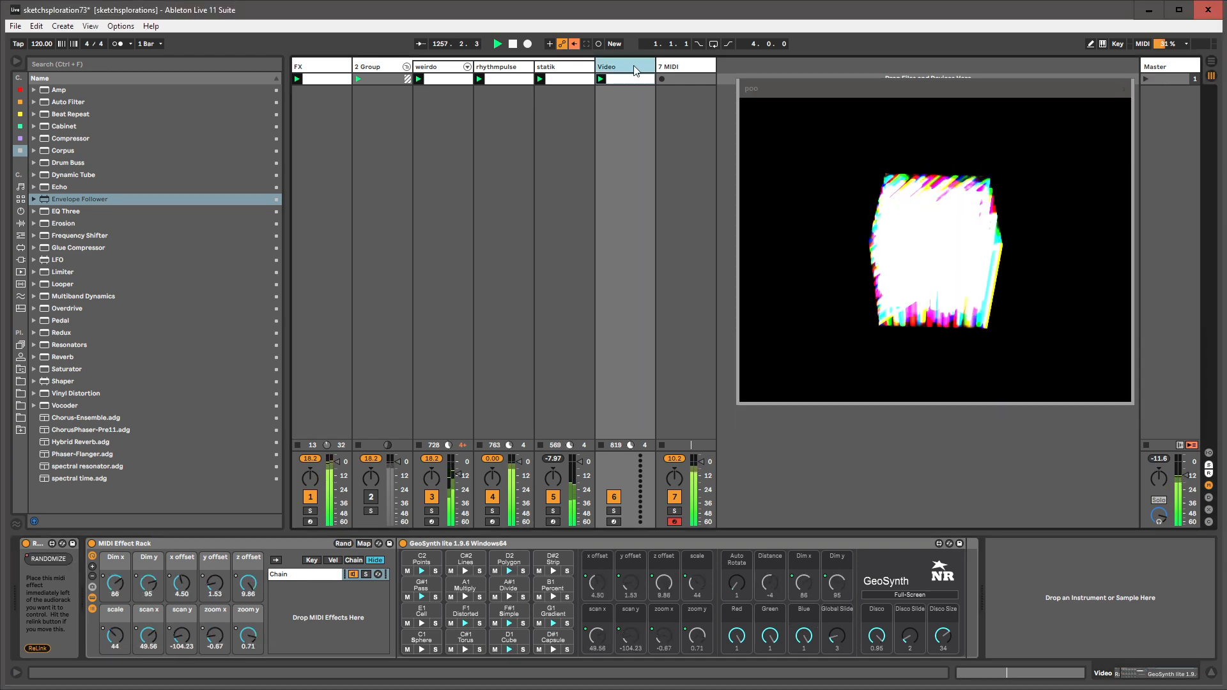
# - Rename the 7 MIDI track as Beat and move the Video track after it
pyautogui.click(679, 67)
pyautogui.hotkey('ctrl', 'r')
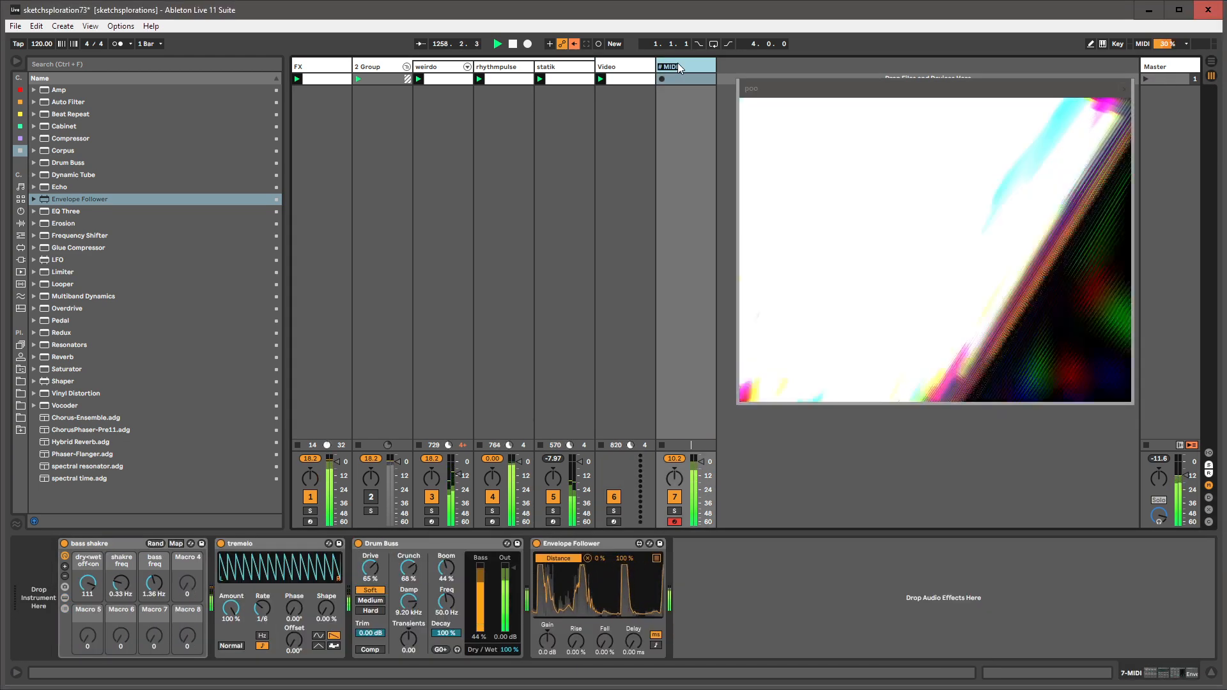
pyautogui.write('Beat')
pyautogui.press('Return')
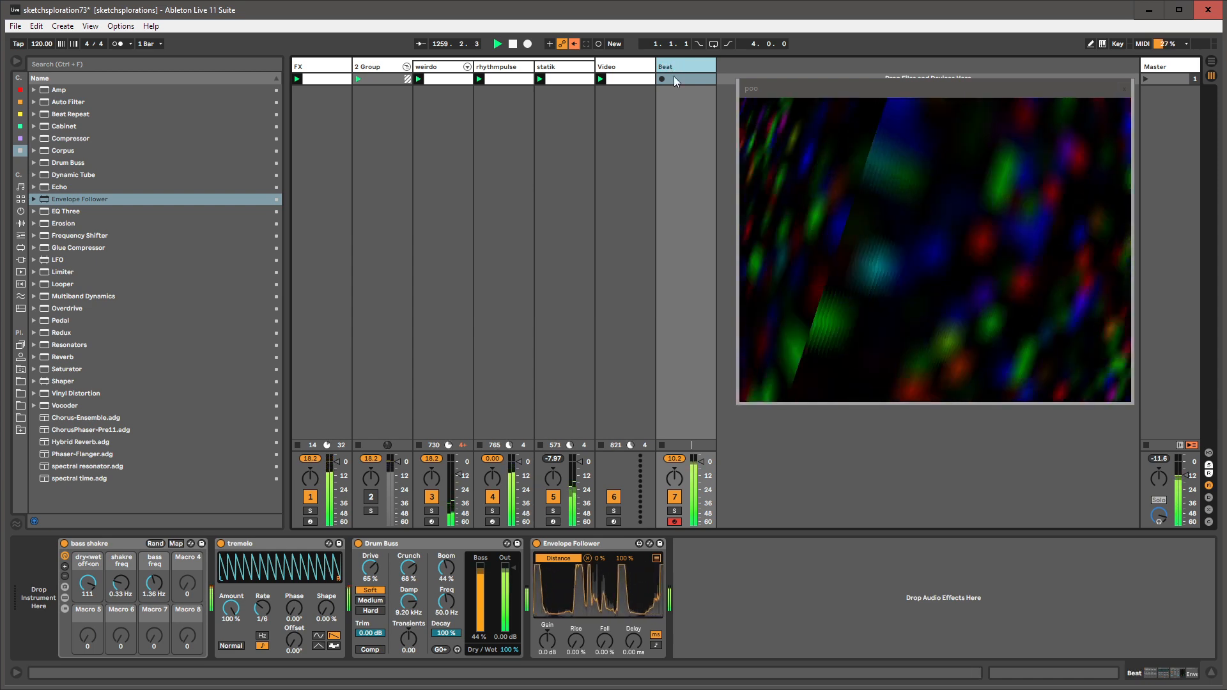
pyautogui.click(701, 80)
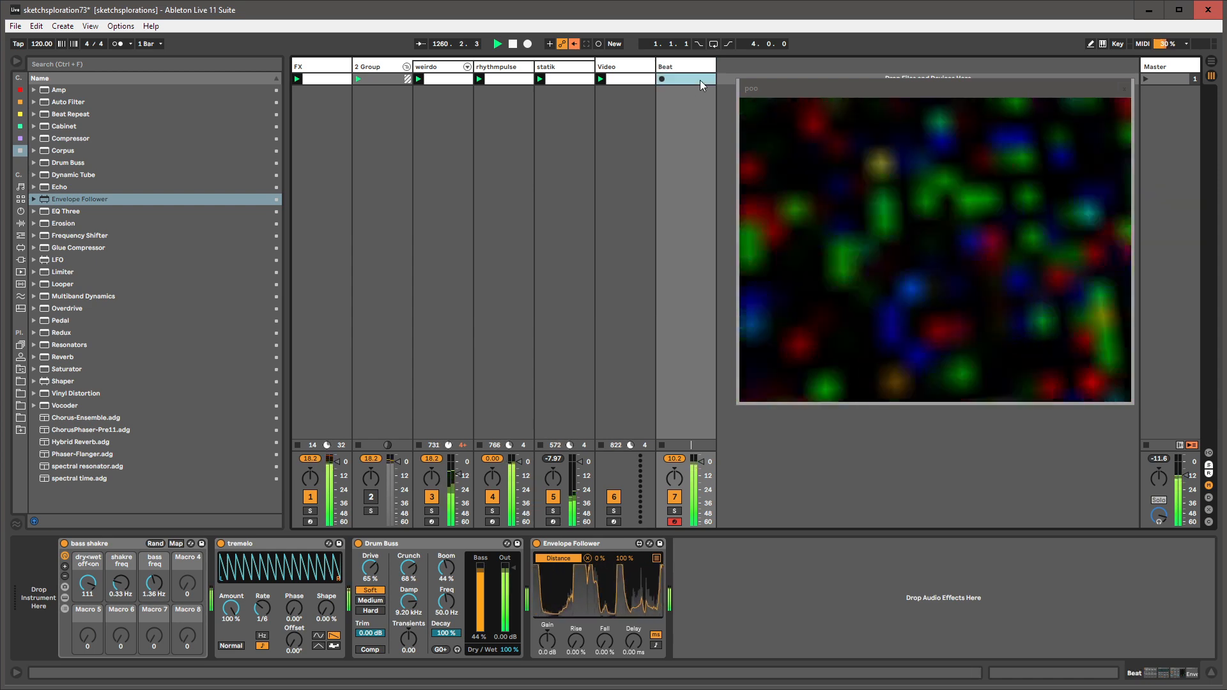
pyautogui.moveTo(618, 67); pyautogui.dragTo(721, 63)
pyautogui.click(625, 67)
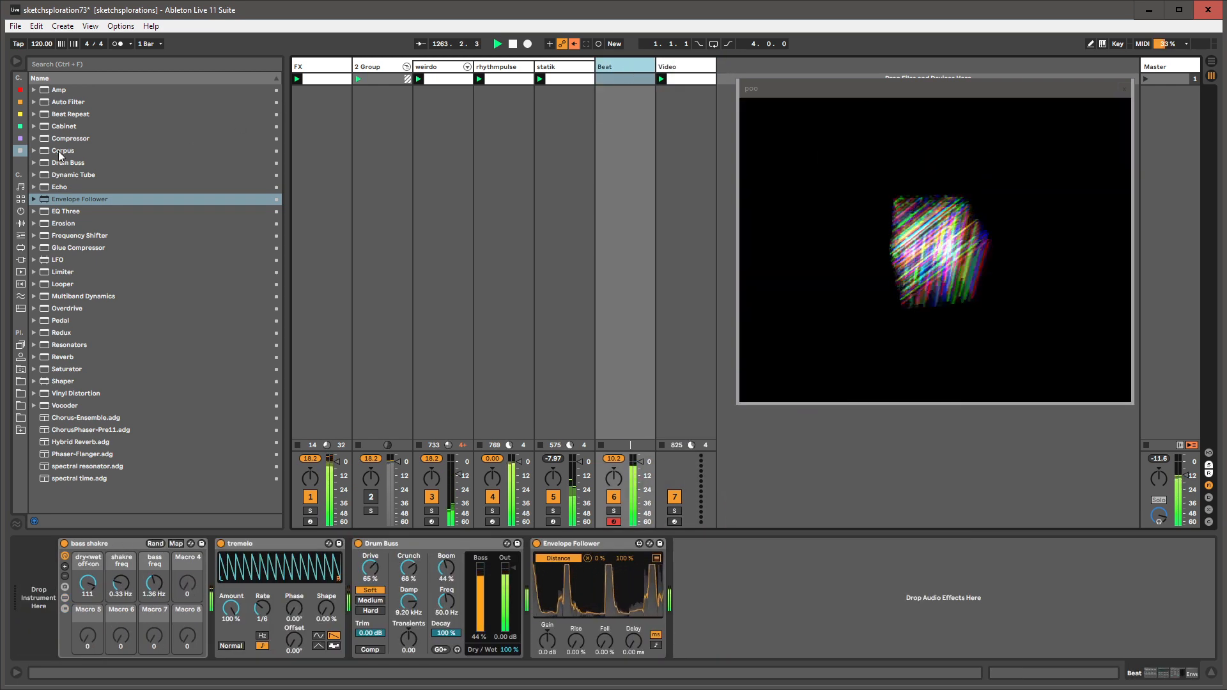
# - Narrow the browser and check the devices on each track from FX through Beat
pyautogui.click(333, 66)
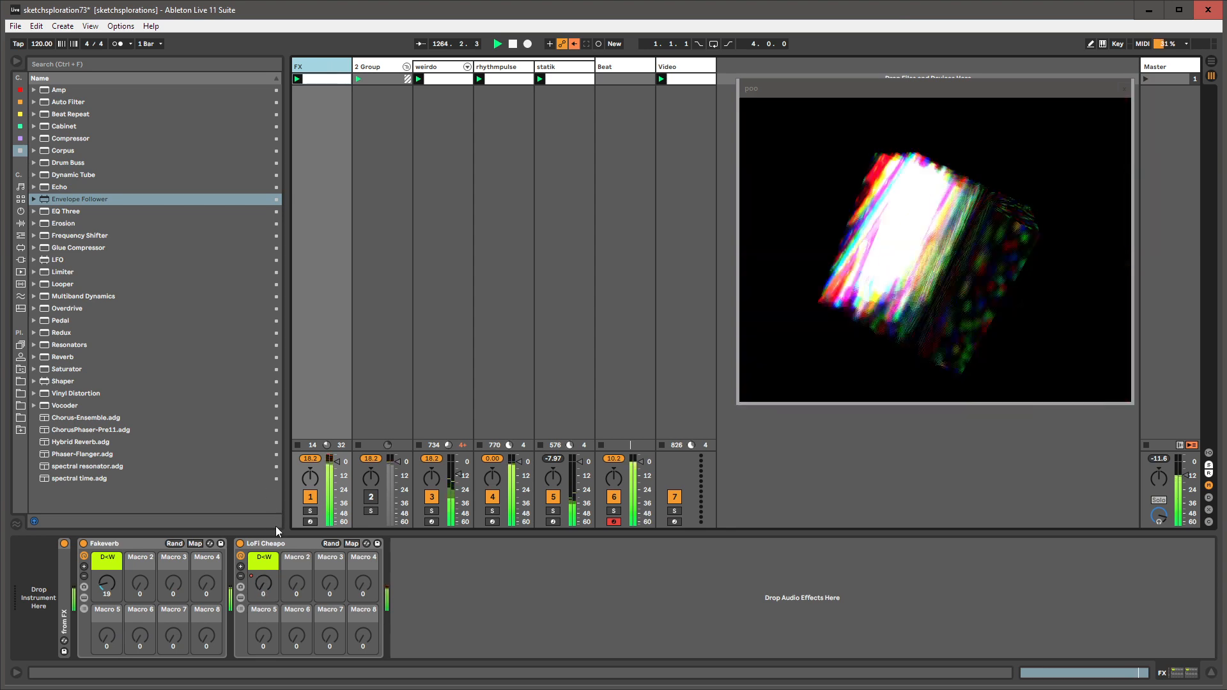
pyautogui.moveTo(293, 534); pyautogui.dragTo(194, 531)
pyautogui.click(289, 62)
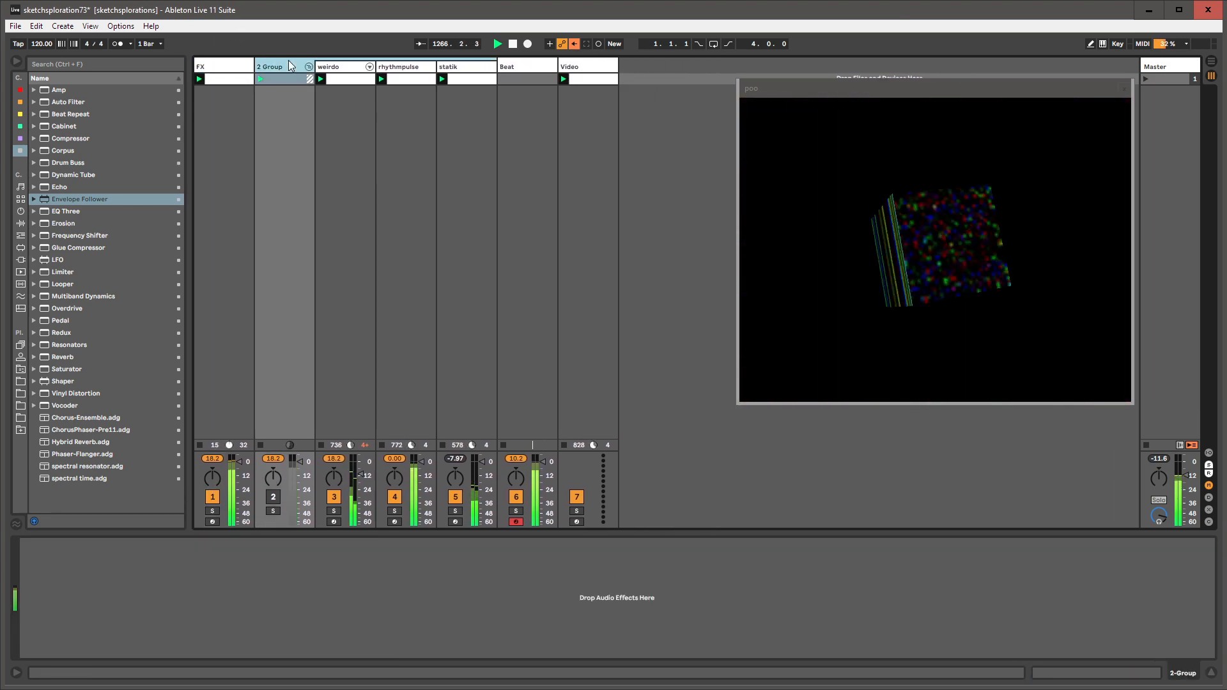
pyautogui.click(221, 61)
pyautogui.click(345, 64)
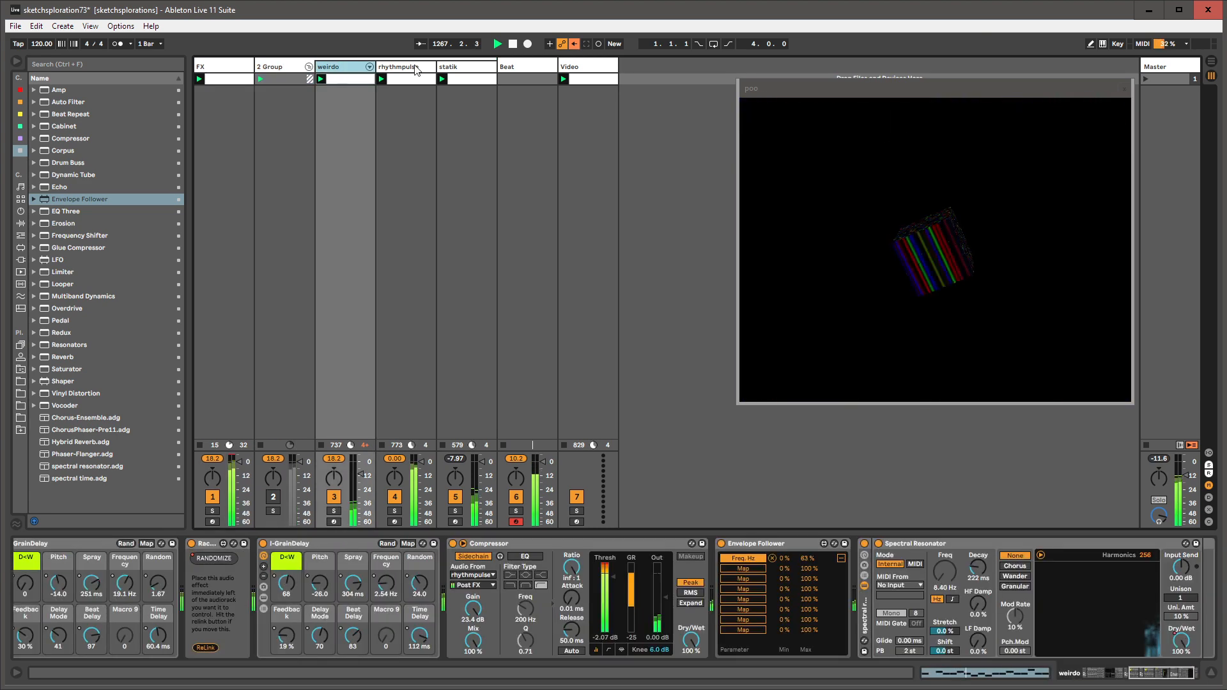
pyautogui.click(406, 64)
pyautogui.click(467, 64)
pyautogui.click(526, 64)
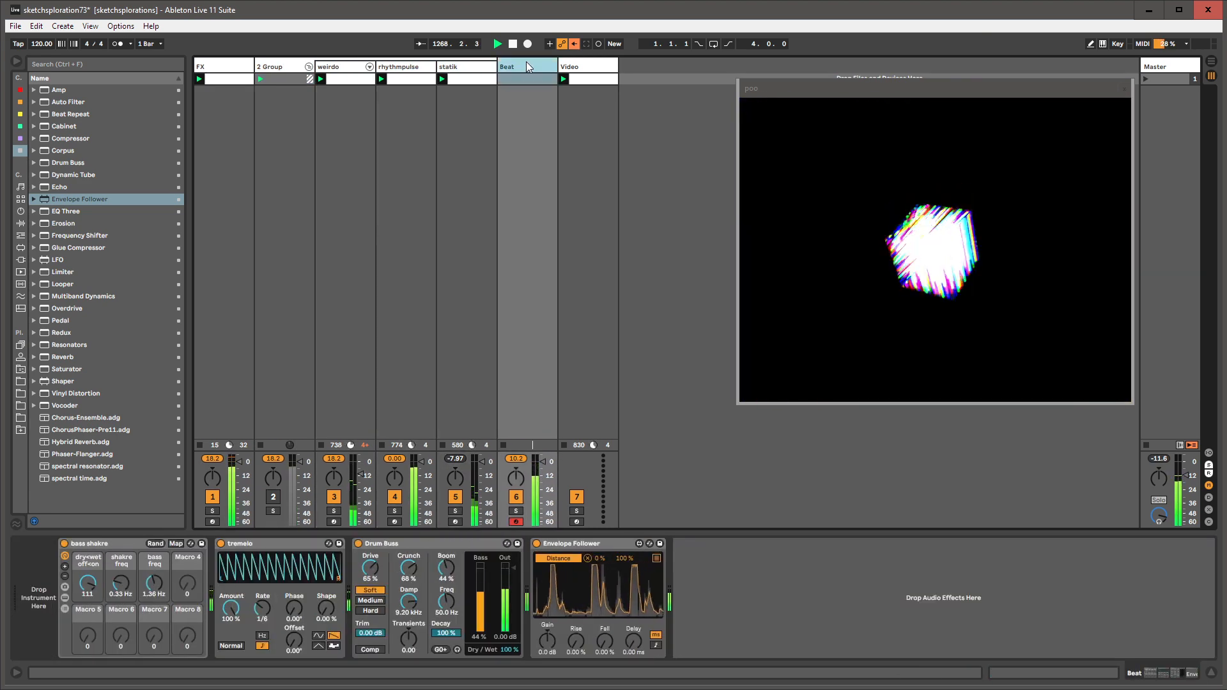
# - Lower GeoSynth's Disco to 0.07 and Disco Size to 12 on the Video track
pyautogui.click(590, 68)
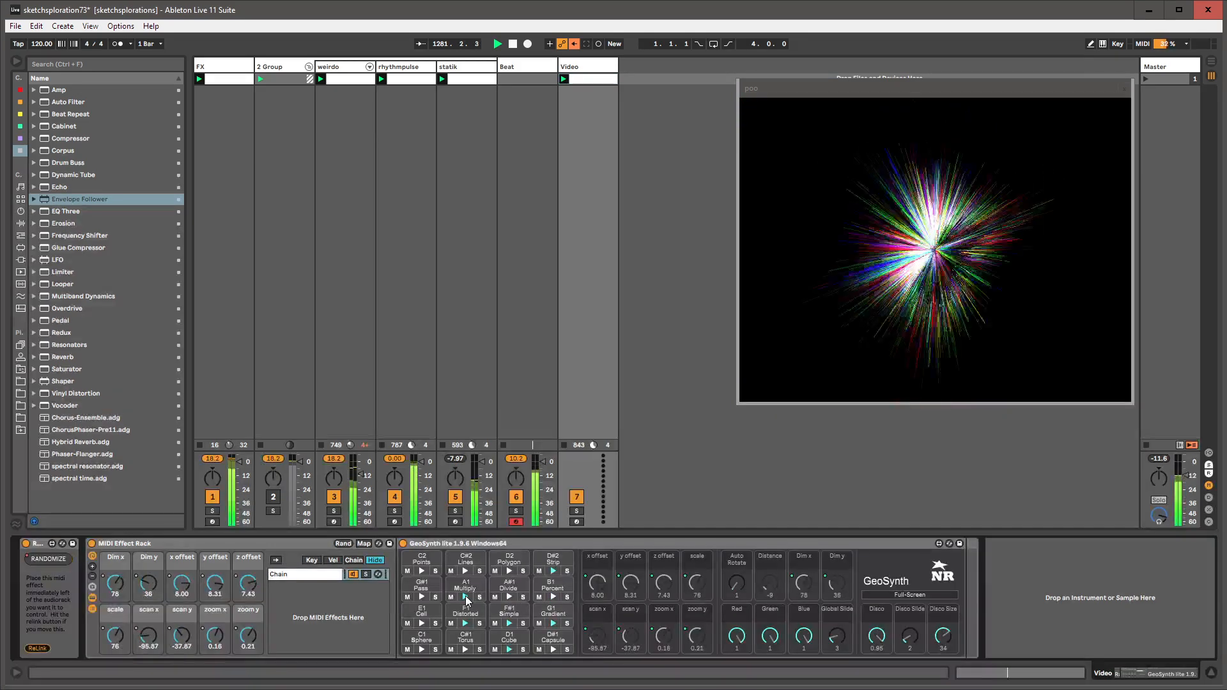
pyautogui.moveTo(945, 640); pyautogui.dragTo(880, 639)
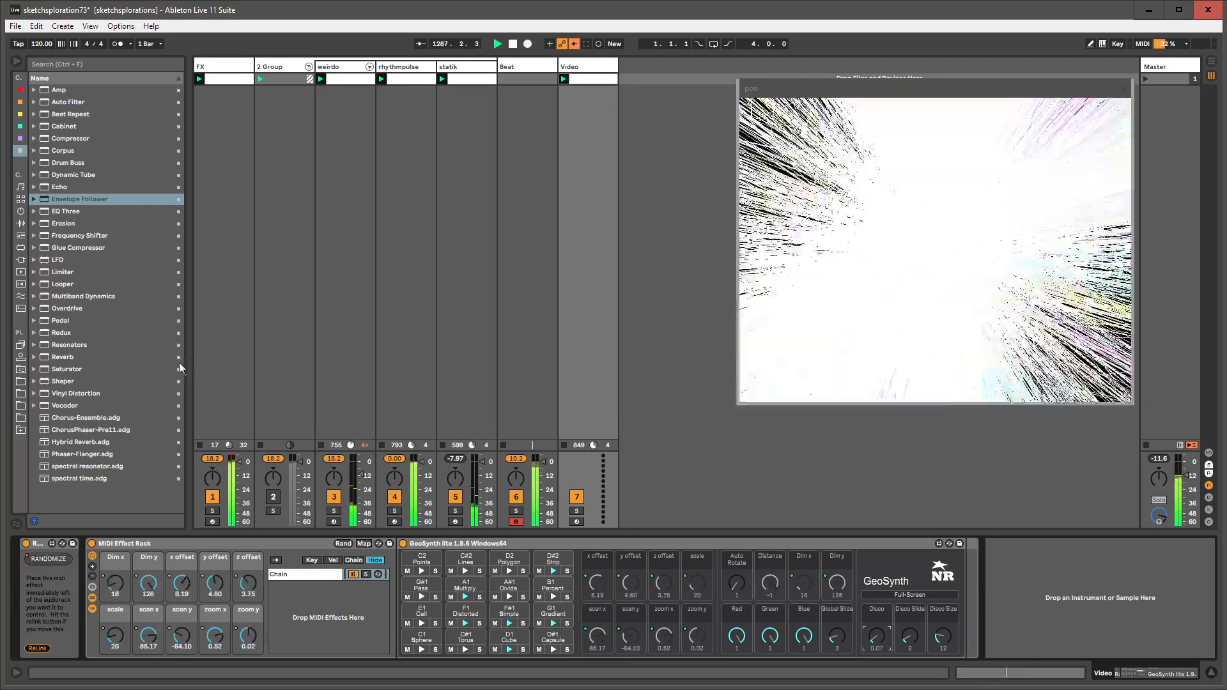
# - Show the RANDOMIZE automation in the Video clip and try shortening the clip's loop to end at 1.4.4
pyautogui.rightClick(37, 558)
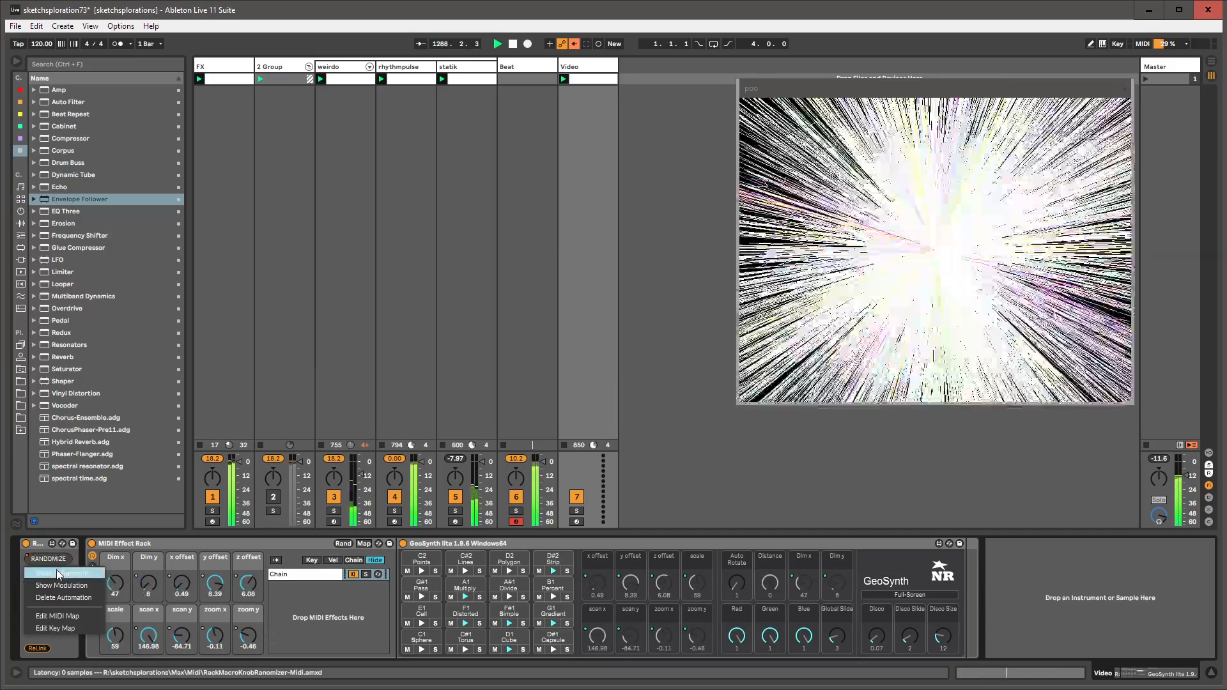
pyautogui.click(56, 570)
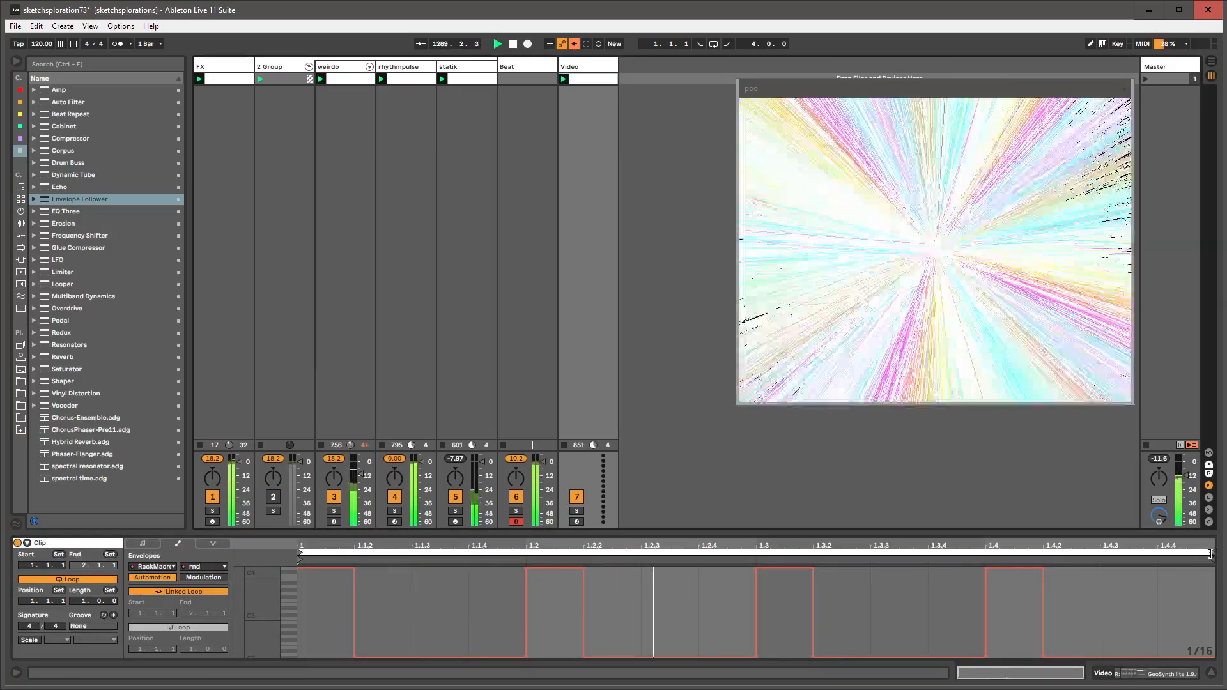
pyautogui.moveTo(1212, 554); pyautogui.dragTo(1160, 555)
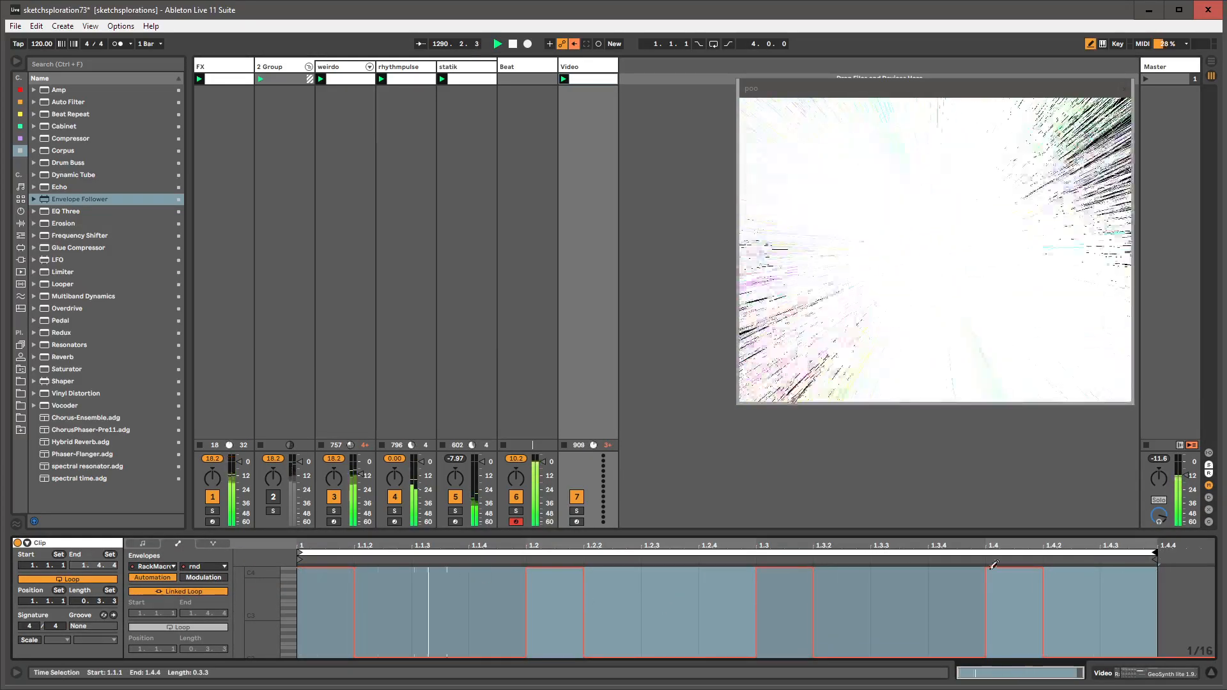
pyautogui.moveTo(1154, 553); pyautogui.dragTo(1133, 565)
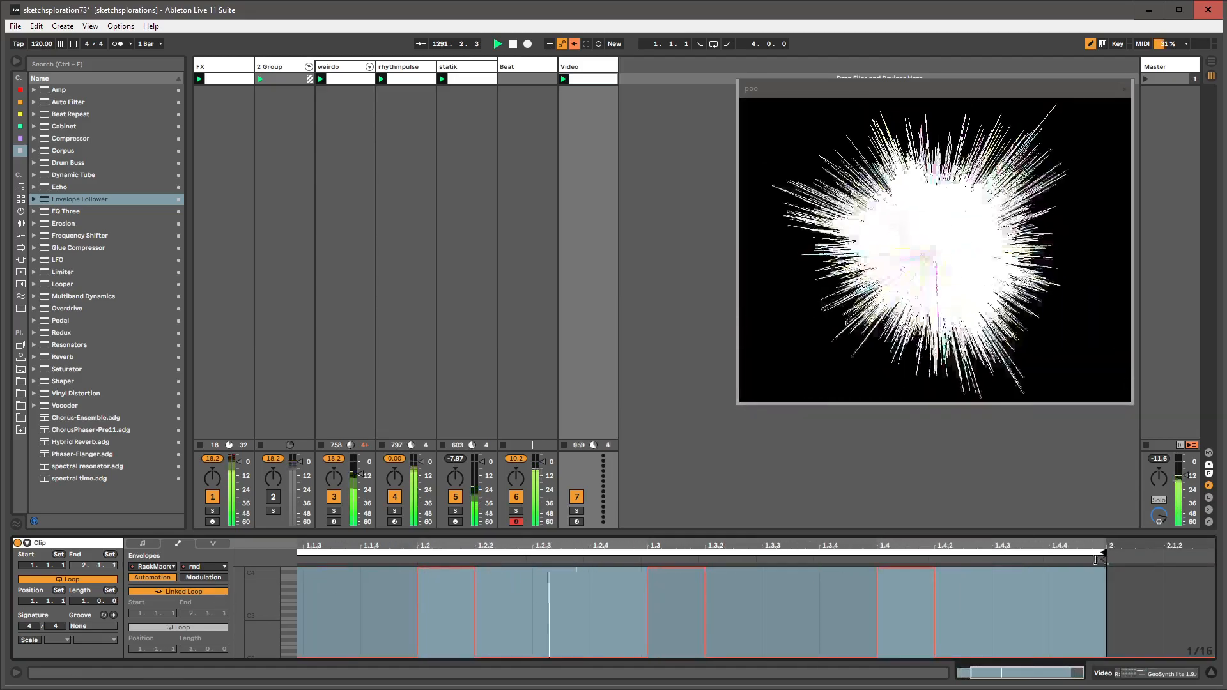
pyautogui.press('b')
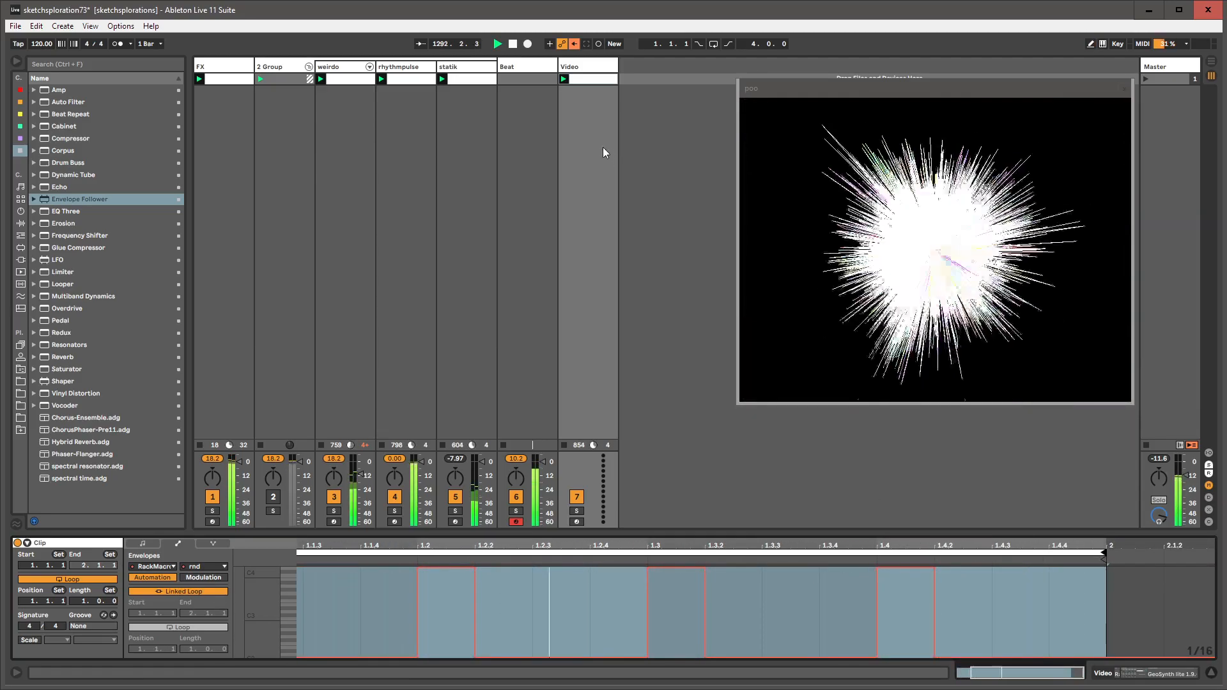
# - Delete the automation of the Video track's RANDOMIZE control and return to the Beat track's devices
pyautogui.click(540, 67)
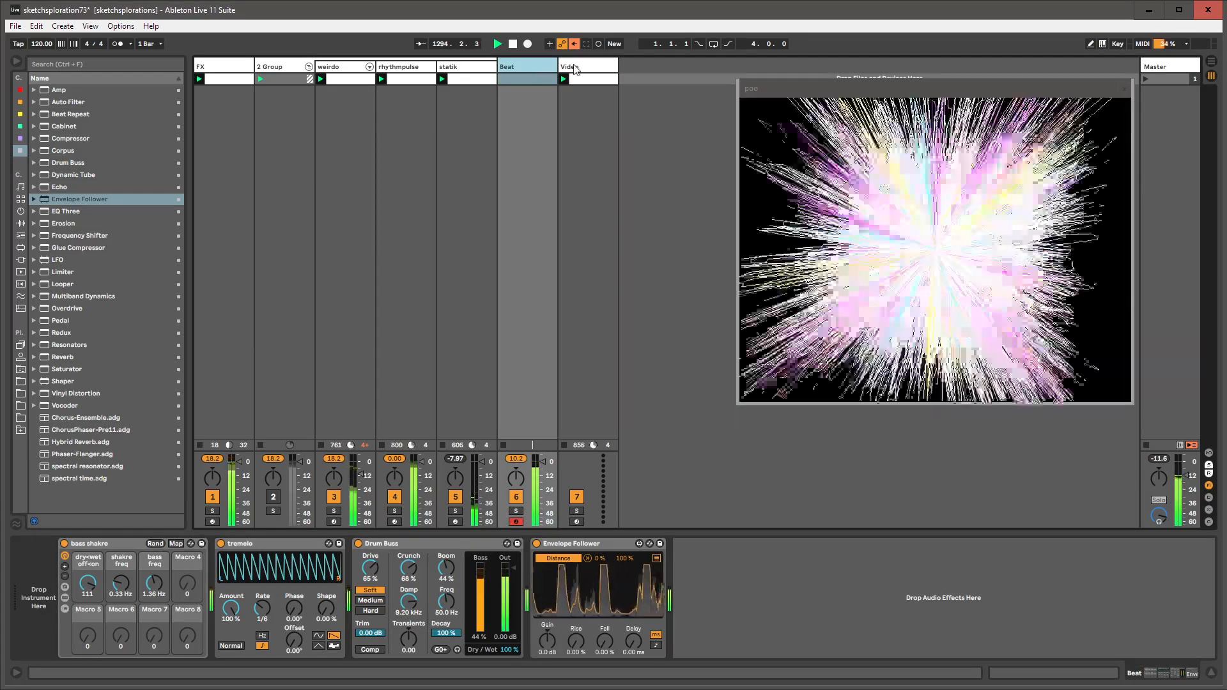
pyautogui.click(581, 68)
pyautogui.click(67, 560)
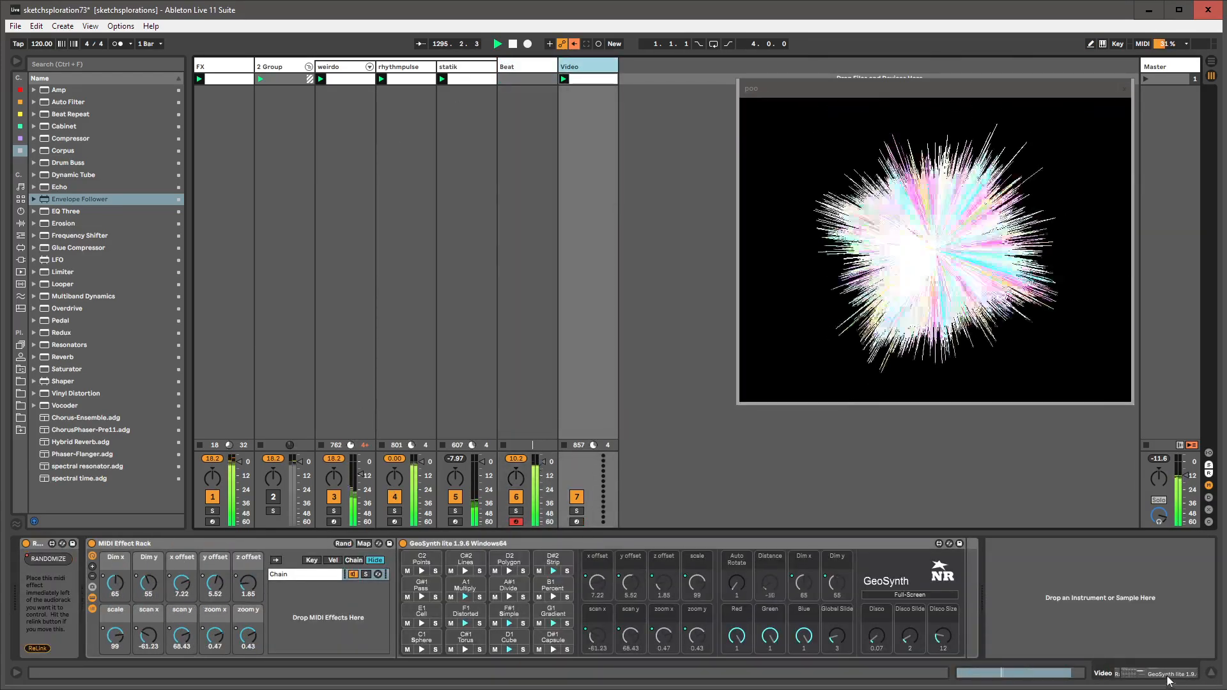
pyautogui.rightClick(66, 559)
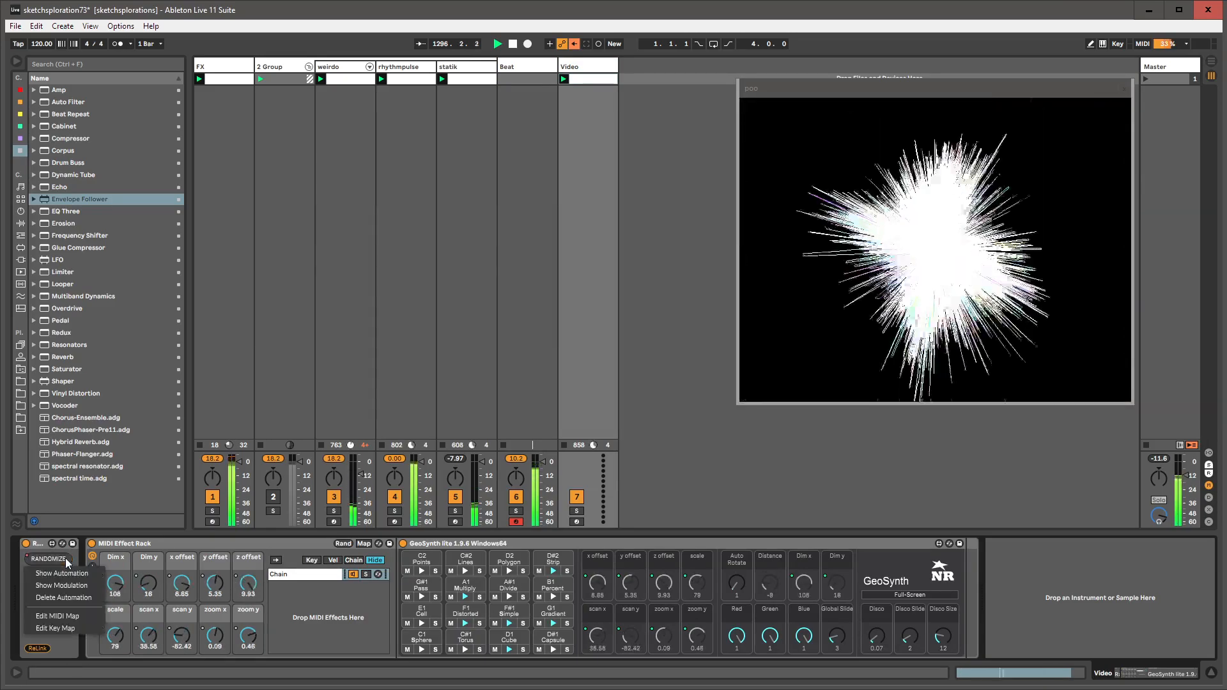
pyautogui.click(67, 596)
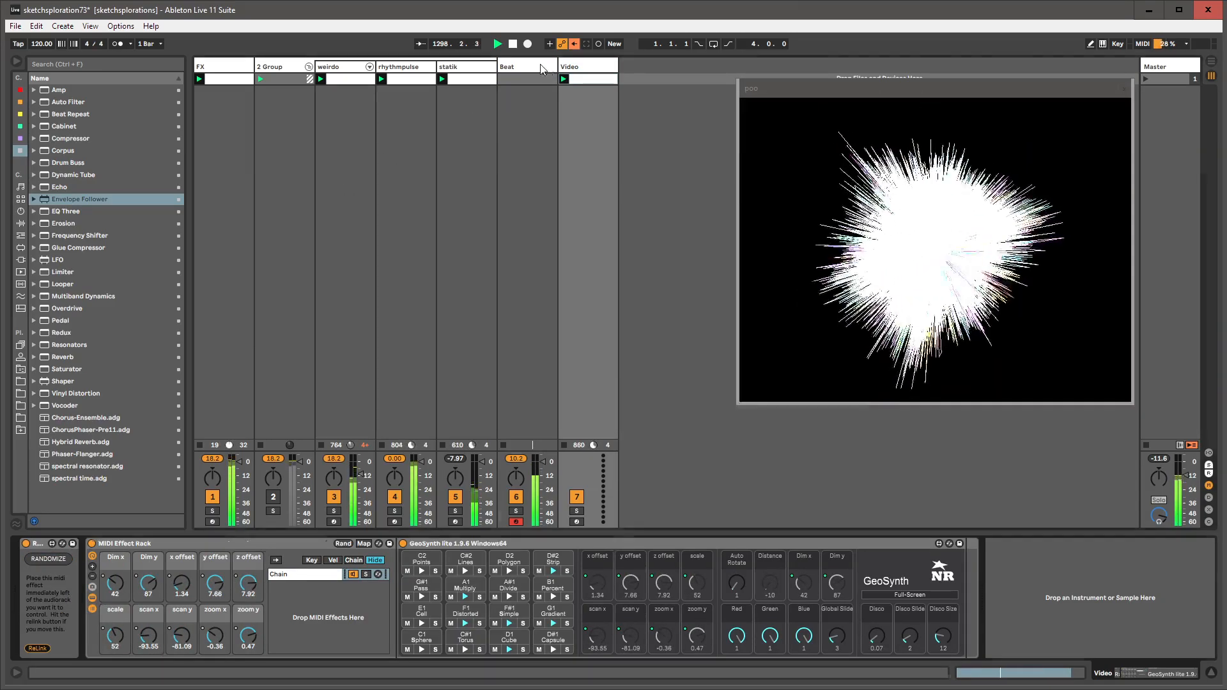
pyautogui.click(541, 69)
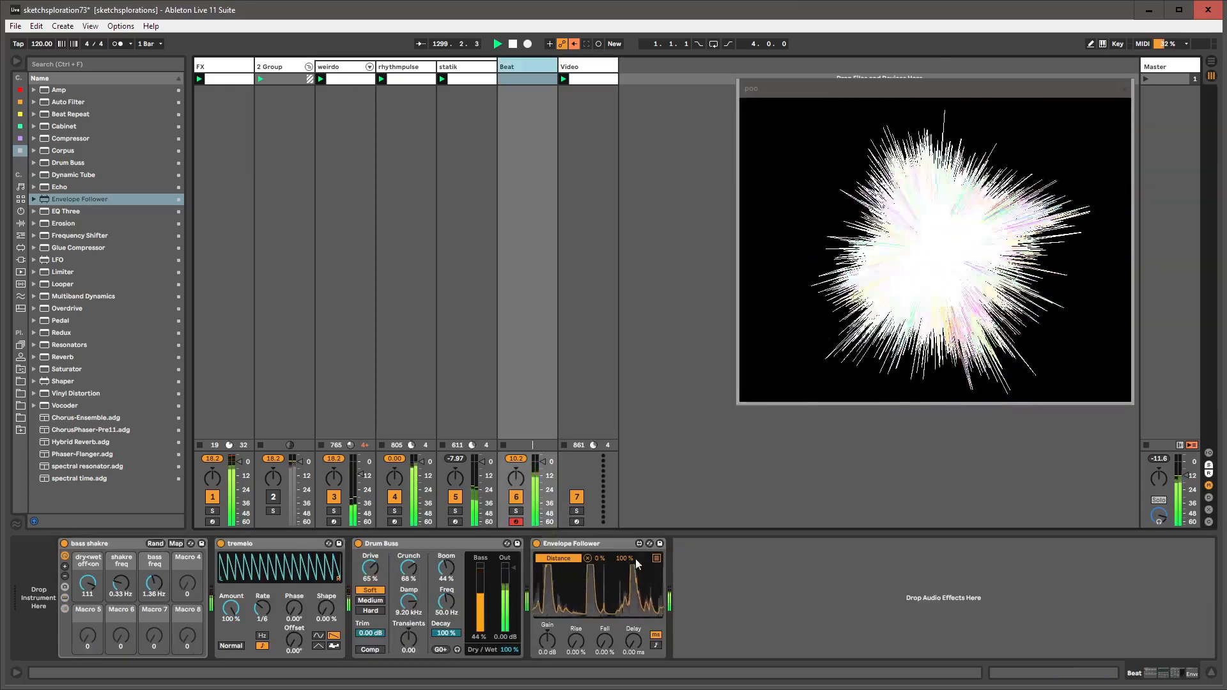
# - Map the second slot of the Beat track's Envelope Follower to the Video track's RANDOMIZE control and lower that mapping's maximum
pyautogui.click(656, 559)
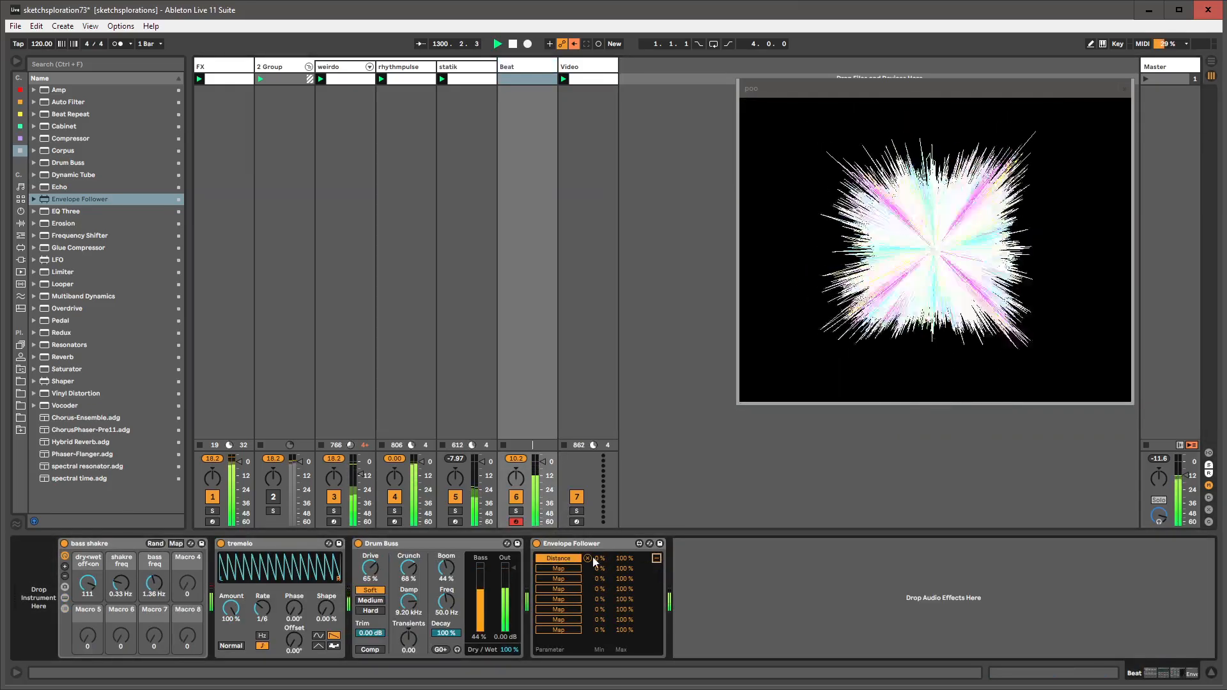
pyautogui.click(555, 569)
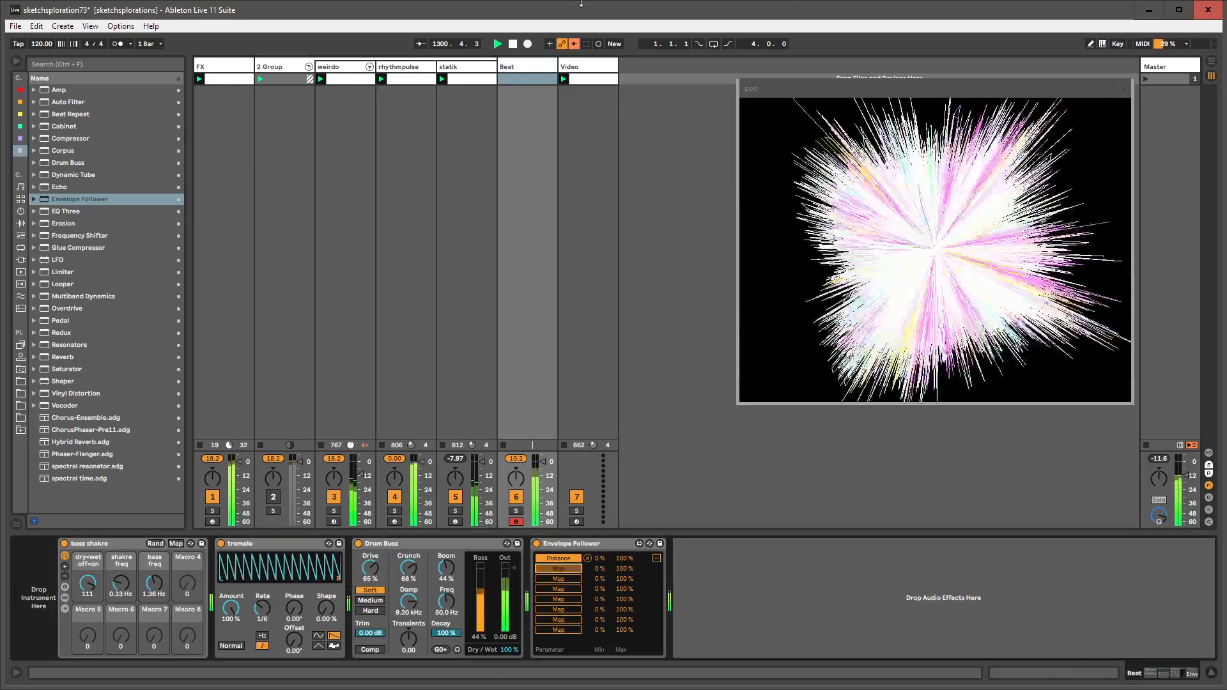
pyautogui.click(569, 69)
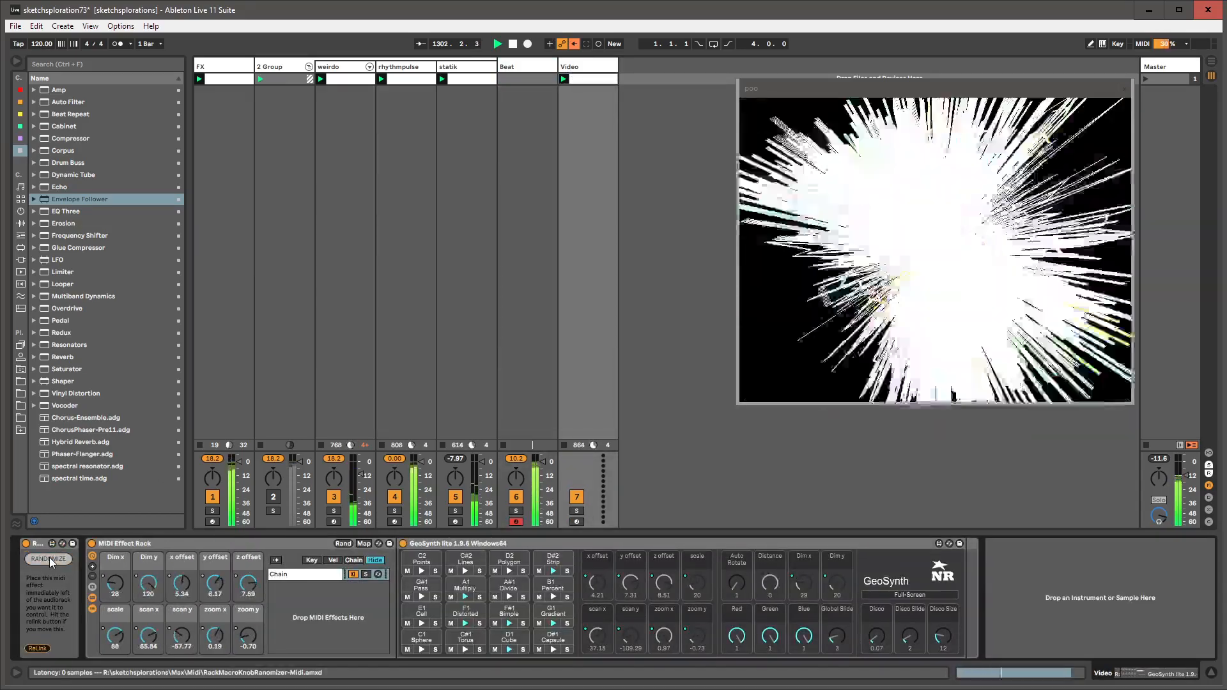
pyautogui.click(49, 557)
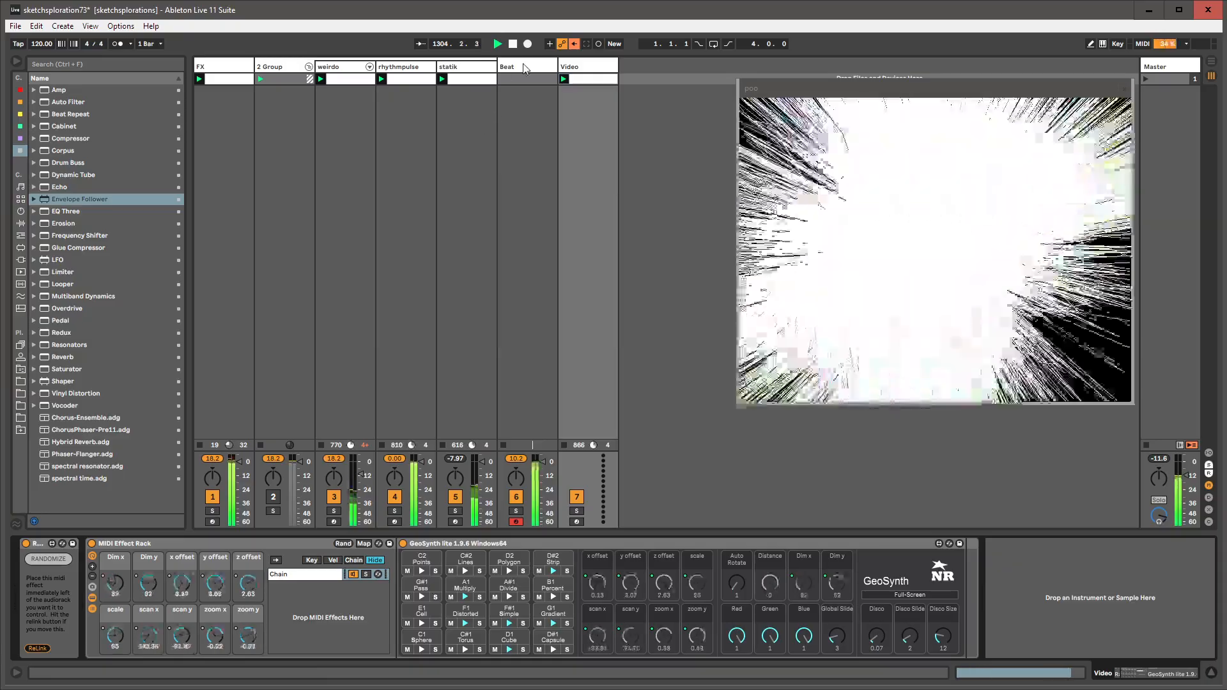
pyautogui.click(524, 69)
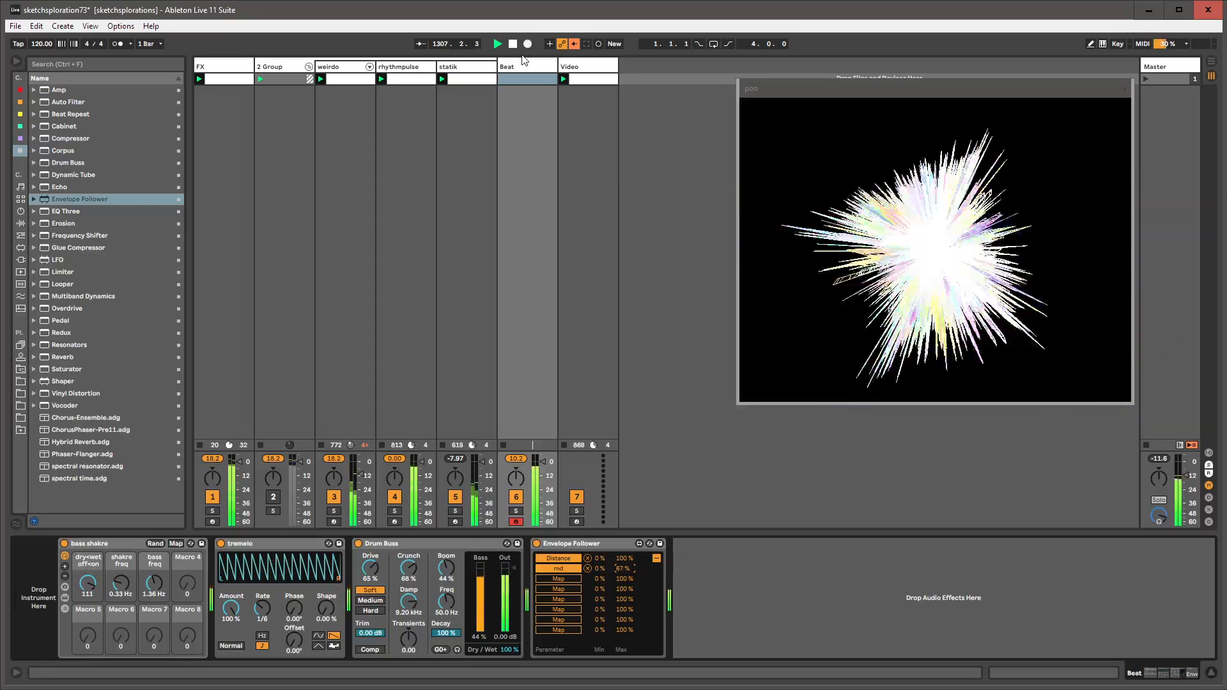
# - Set GeoSynth's Disco to 0.00 on the Video track and try its Polygon drawing and Pass blending modes
pyautogui.click(579, 70)
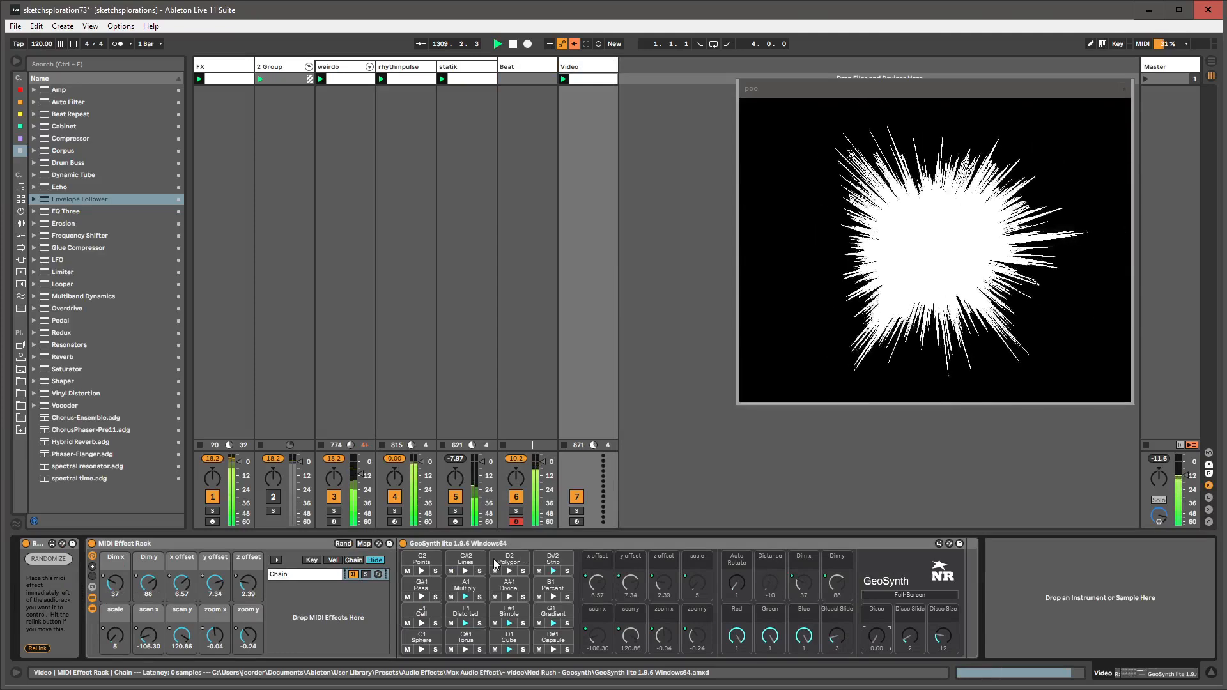
pyautogui.click(510, 571)
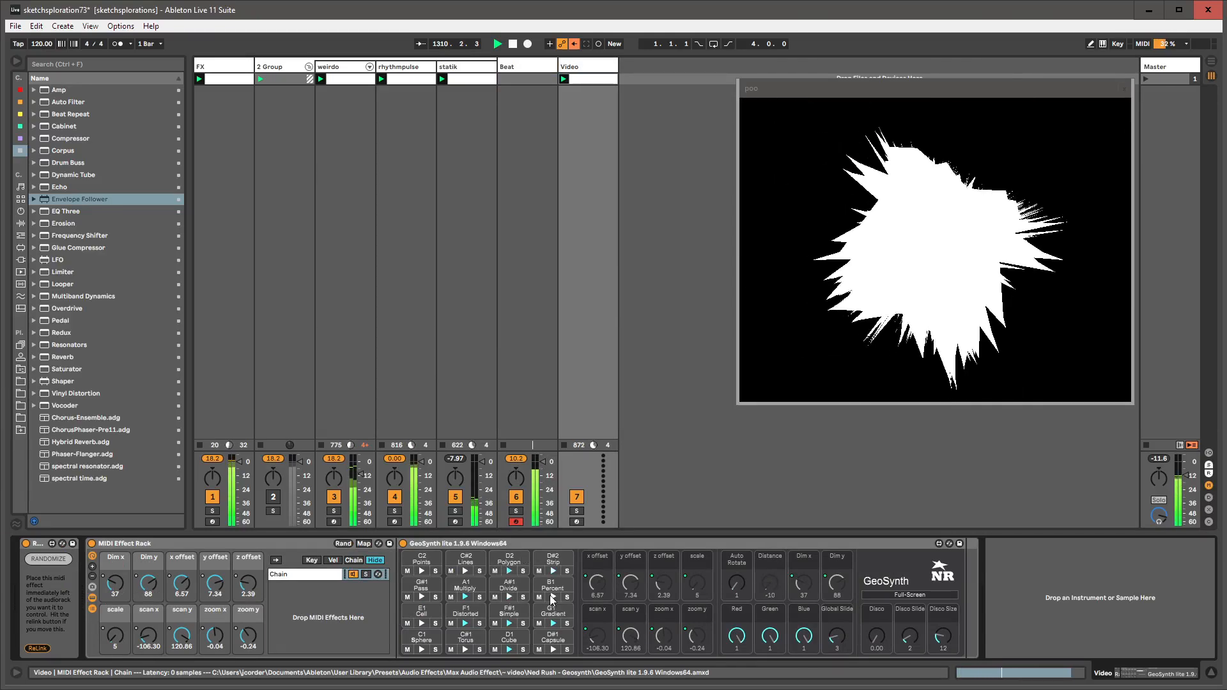
pyautogui.click(465, 597)
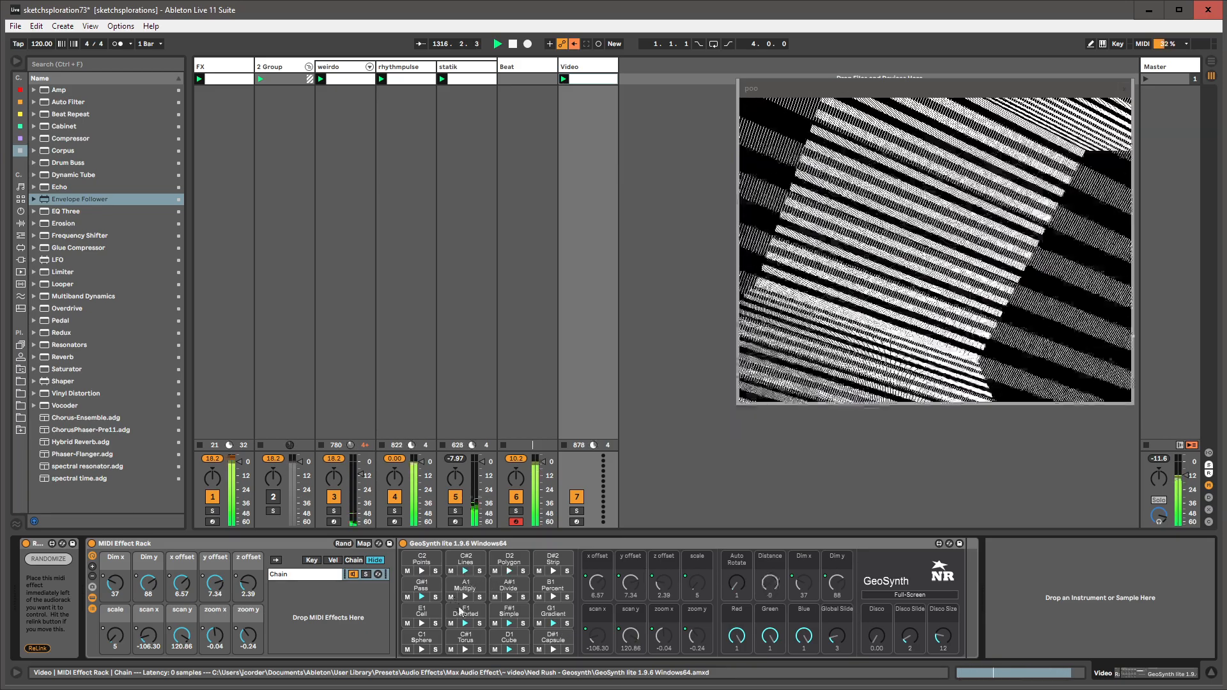
# - Try GeoSynth's Torus, Sphere and Capsule shapes with different drawing modes such as Points and Strip
pyautogui.click(469, 650)
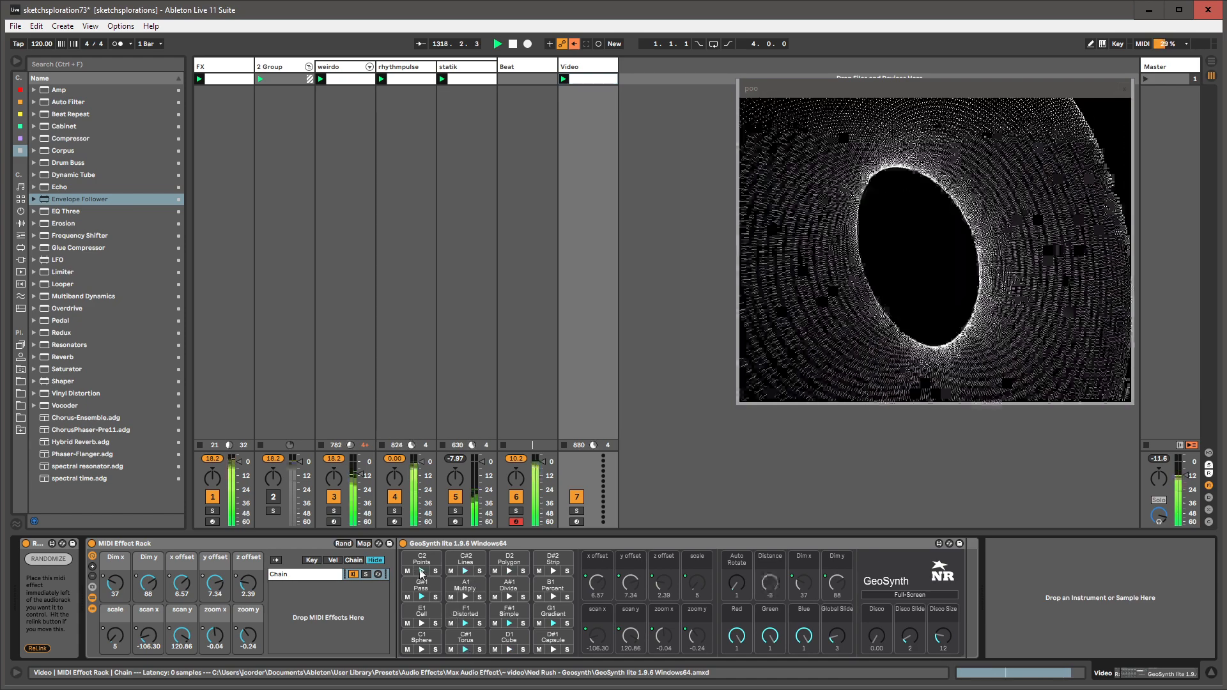
pyautogui.click(422, 649)
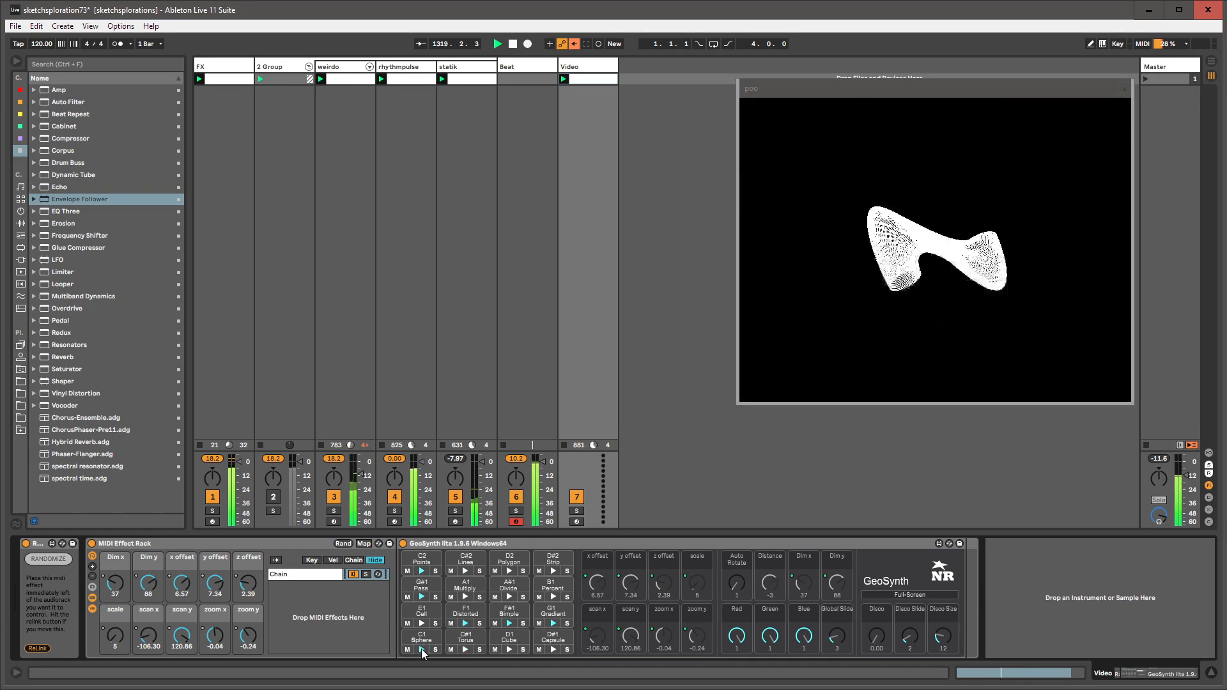
pyautogui.click(553, 650)
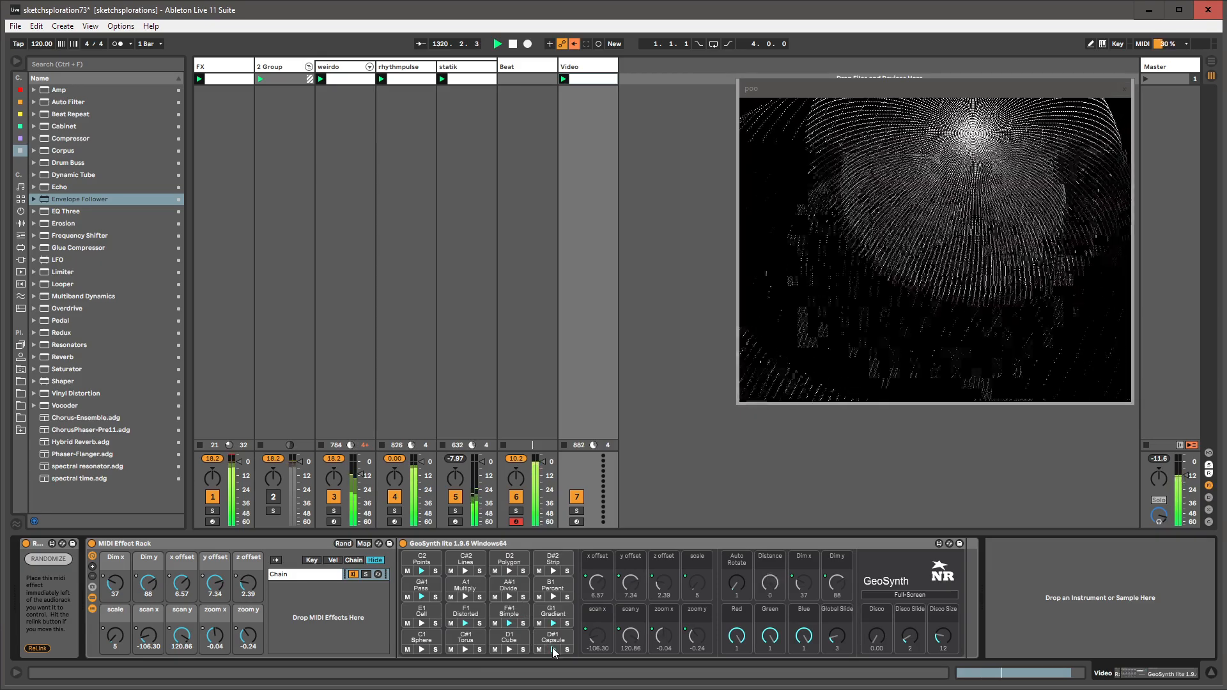
pyautogui.click(553, 570)
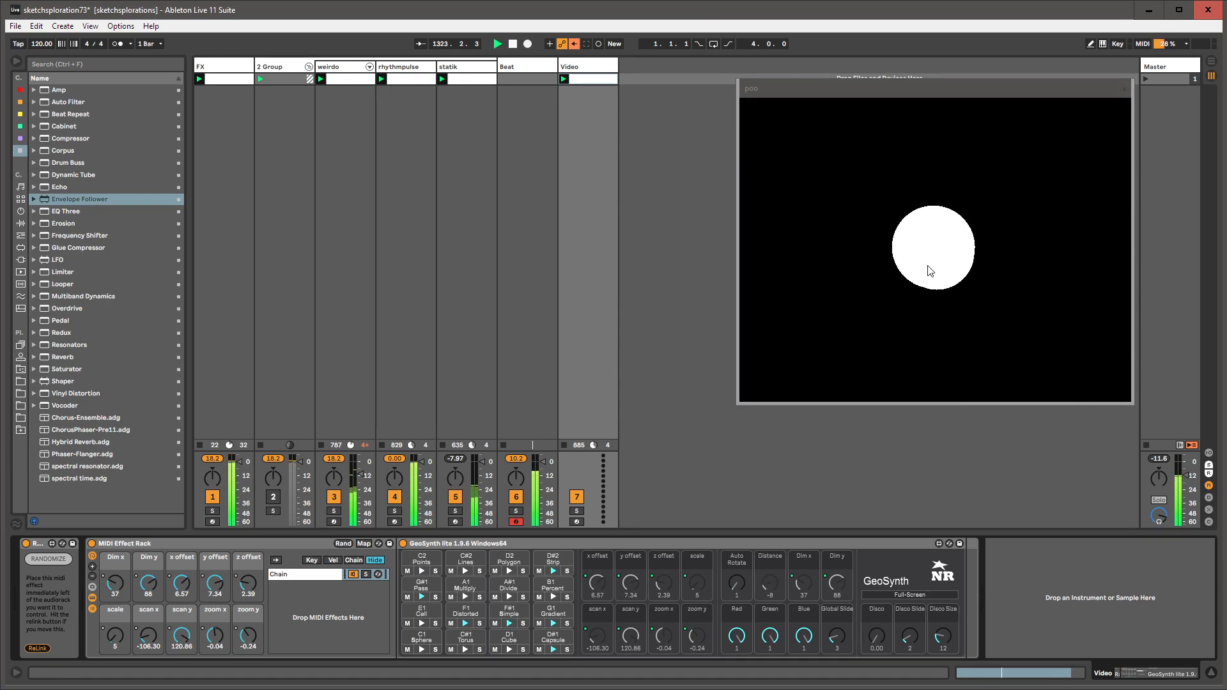
# - Try a GeoSynth copy on a new MIDI track with its video window moved below the existing one, and delete that track
pyautogui.moveTo(426, 542); pyautogui.dragTo(645, 162)
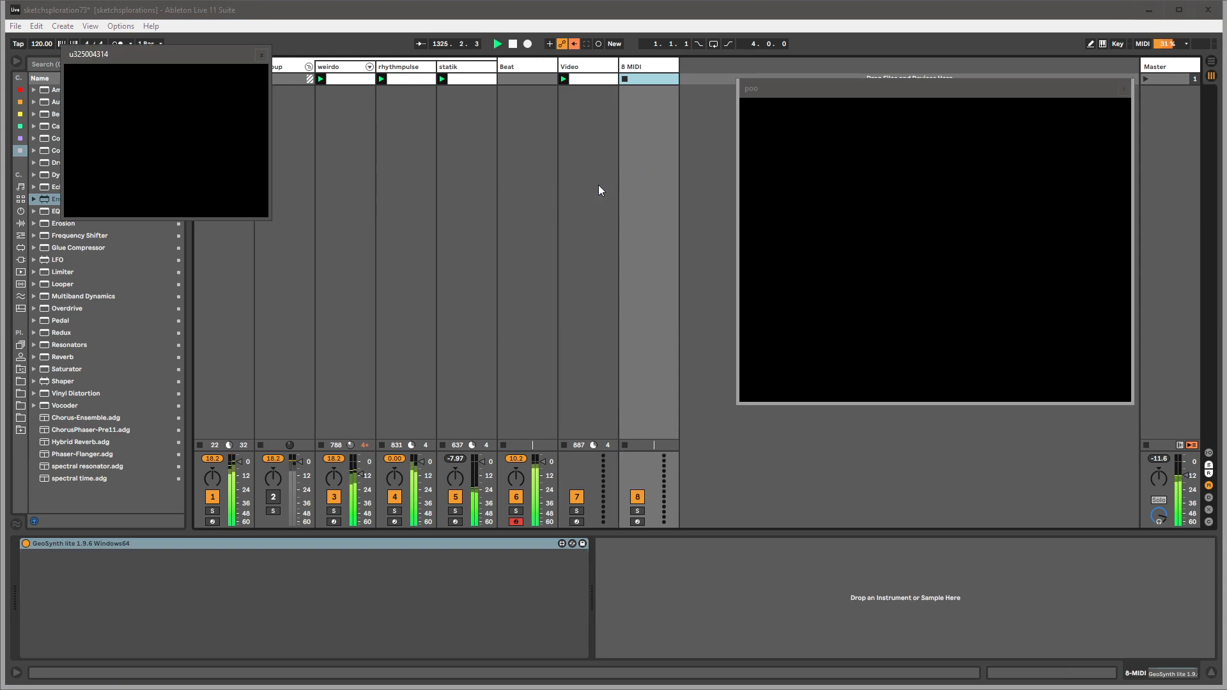
pyautogui.moveTo(156, 55); pyautogui.dragTo(860, 427)
pyautogui.click(178, 540)
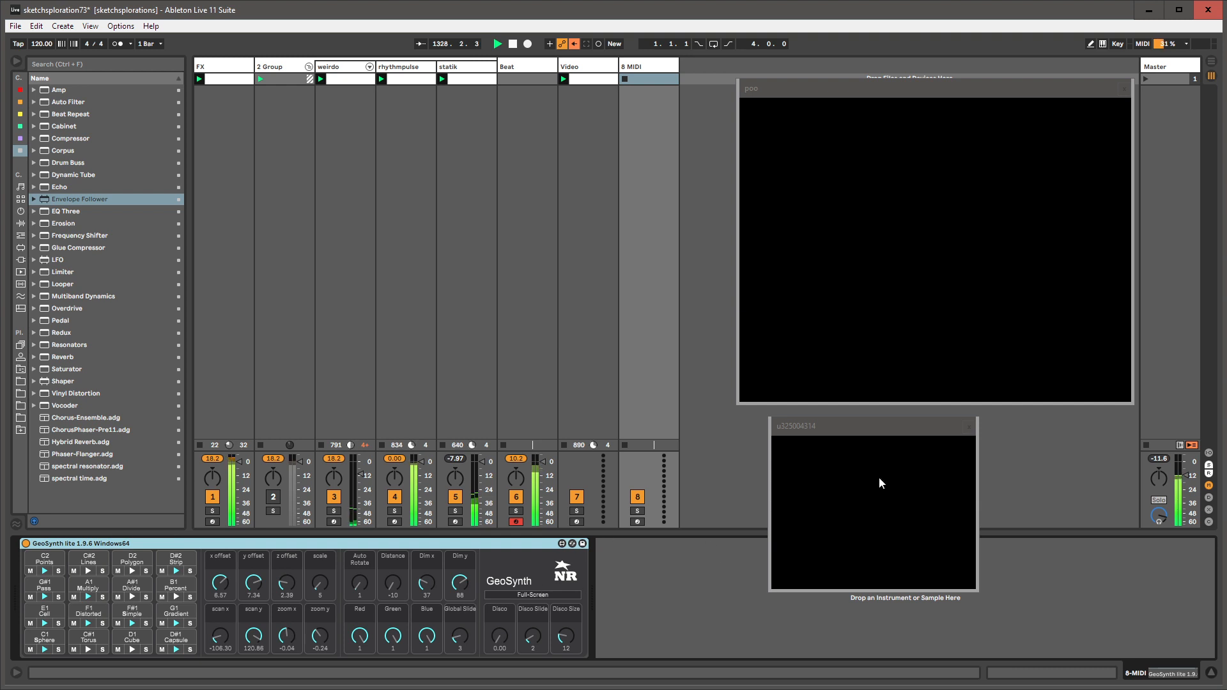
pyautogui.click(968, 428)
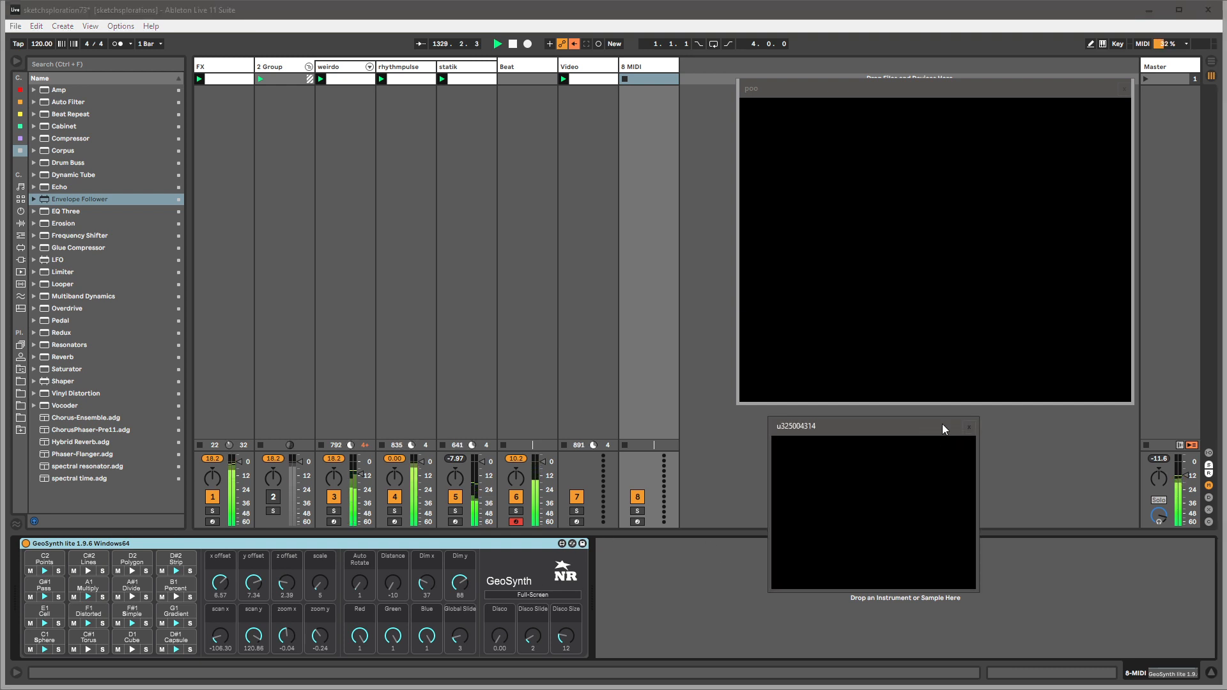
pyautogui.click(635, 64)
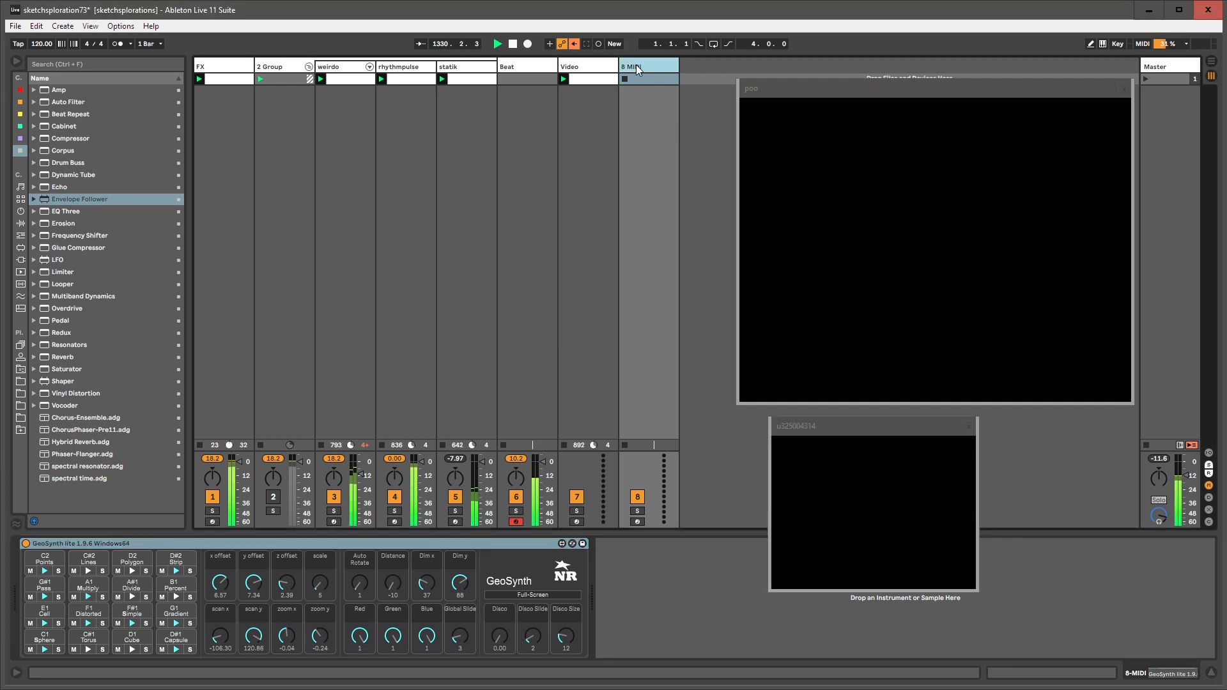
pyautogui.press('Delete')
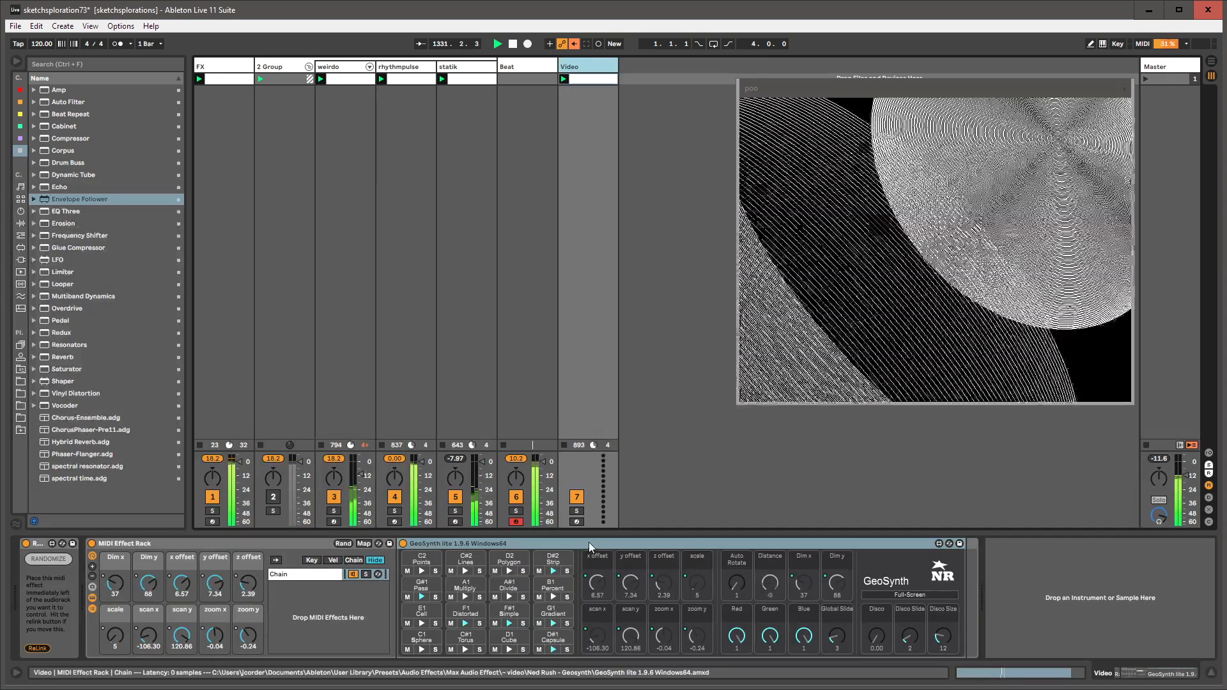
# - Reposition the Video track's GeoSynth output window named poo
pyautogui.moveTo(862, 88); pyautogui.dragTo(852, 94)
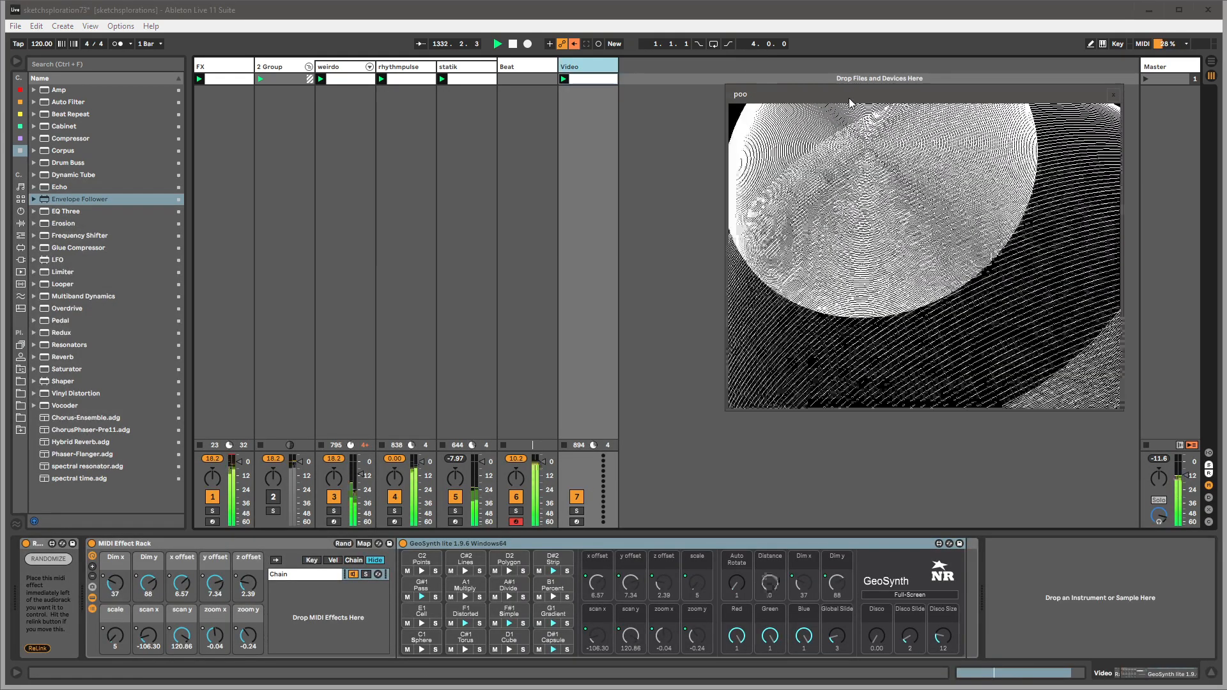
# - Save the Live Set under the name sketchsploration73
pyautogui.click(15, 27)
pyautogui.click(30, 132)
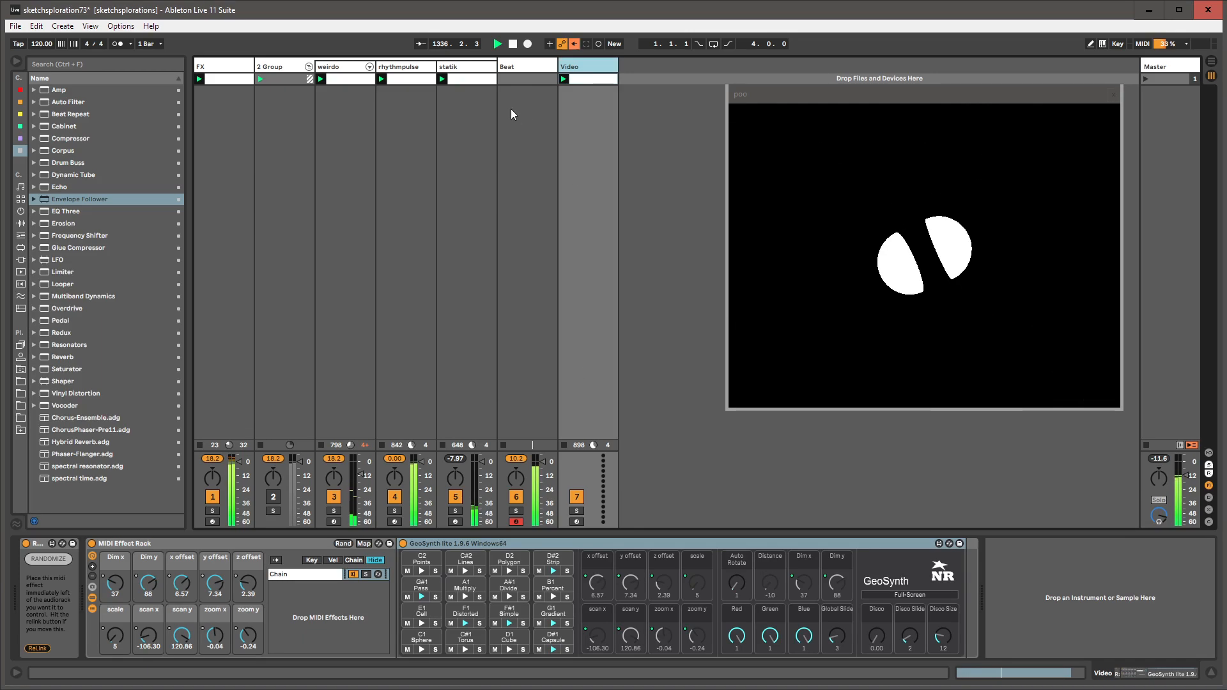
# - On the Beat track, set the bass shakre rack's shakre freq macro to 0.09 Hz
pyautogui.click(518, 69)
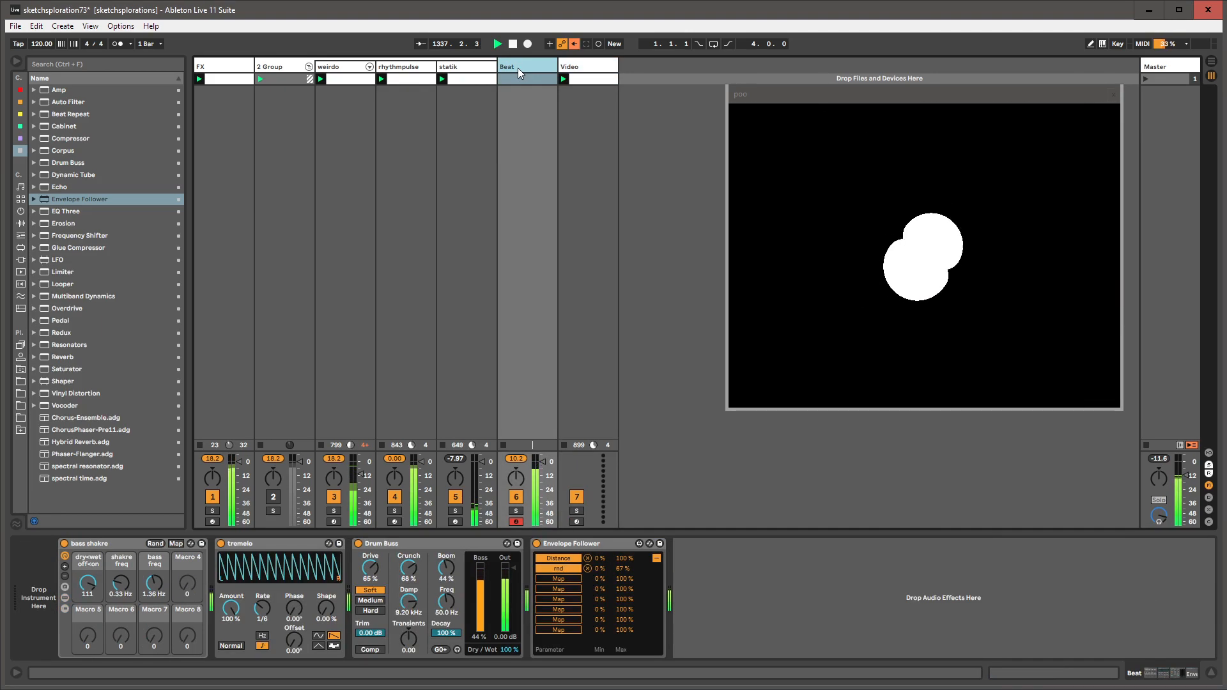
pyautogui.moveTo(121, 583); pyautogui.dragTo(121, 630)
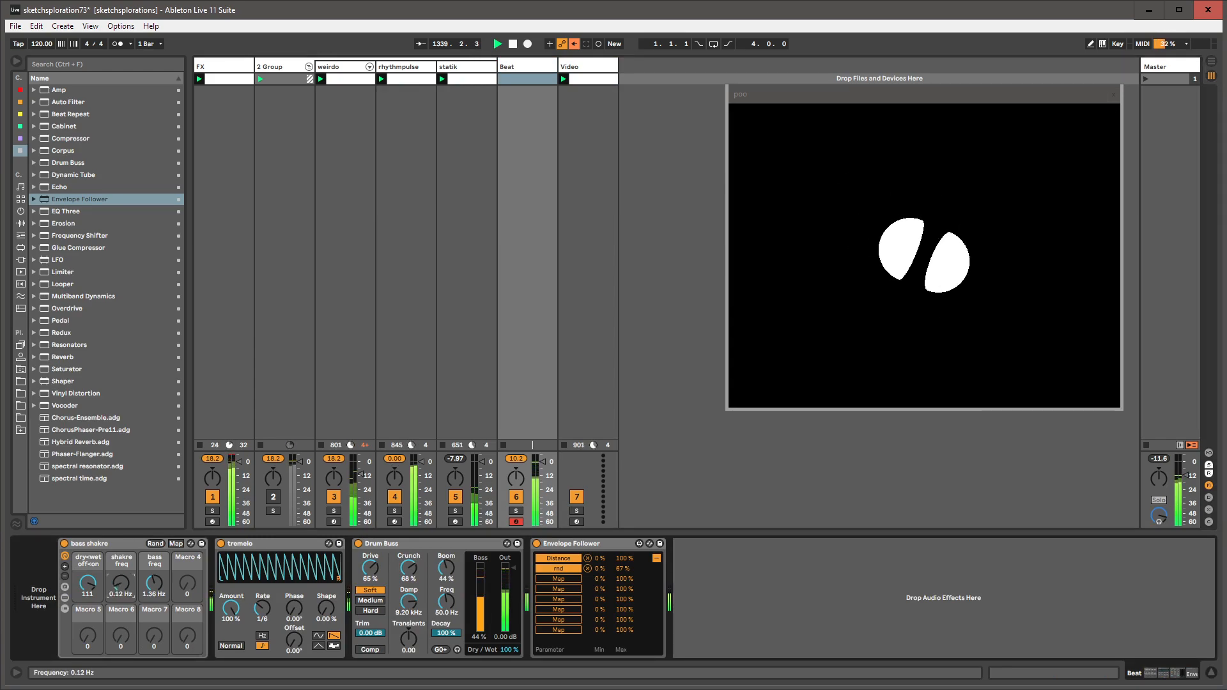
pyautogui.moveTo(130, 565); pyautogui.dragTo(129, 531)
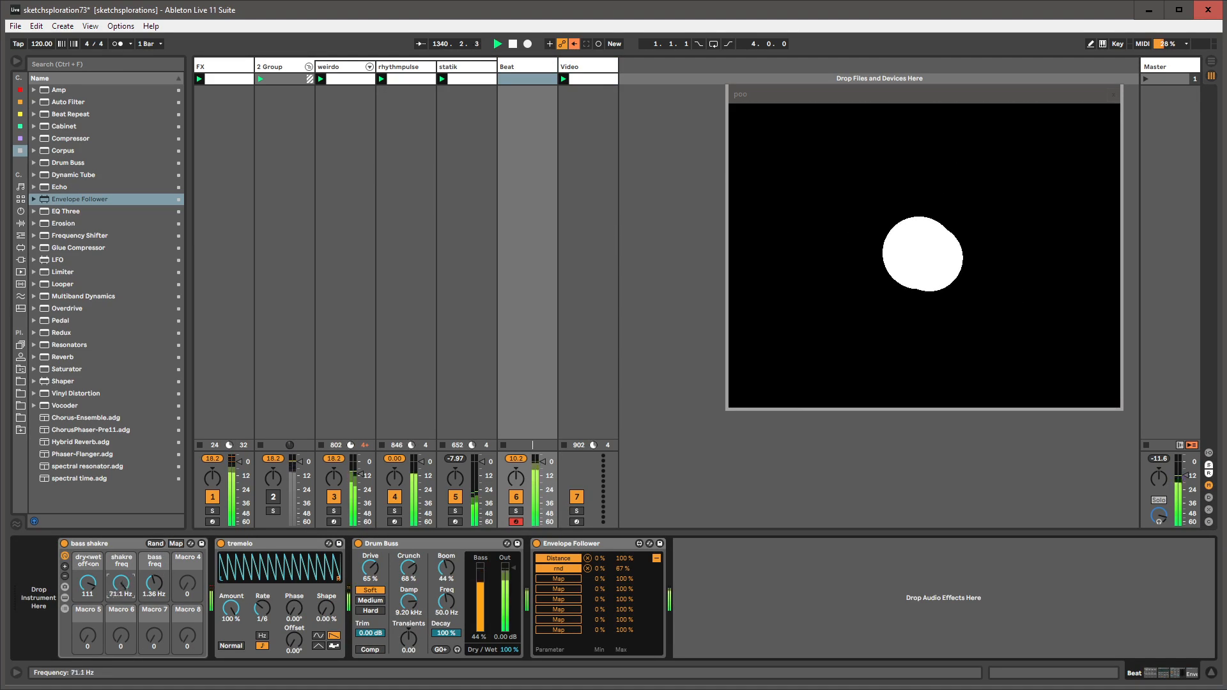
pyautogui.moveTo(121, 583); pyautogui.dragTo(121, 579)
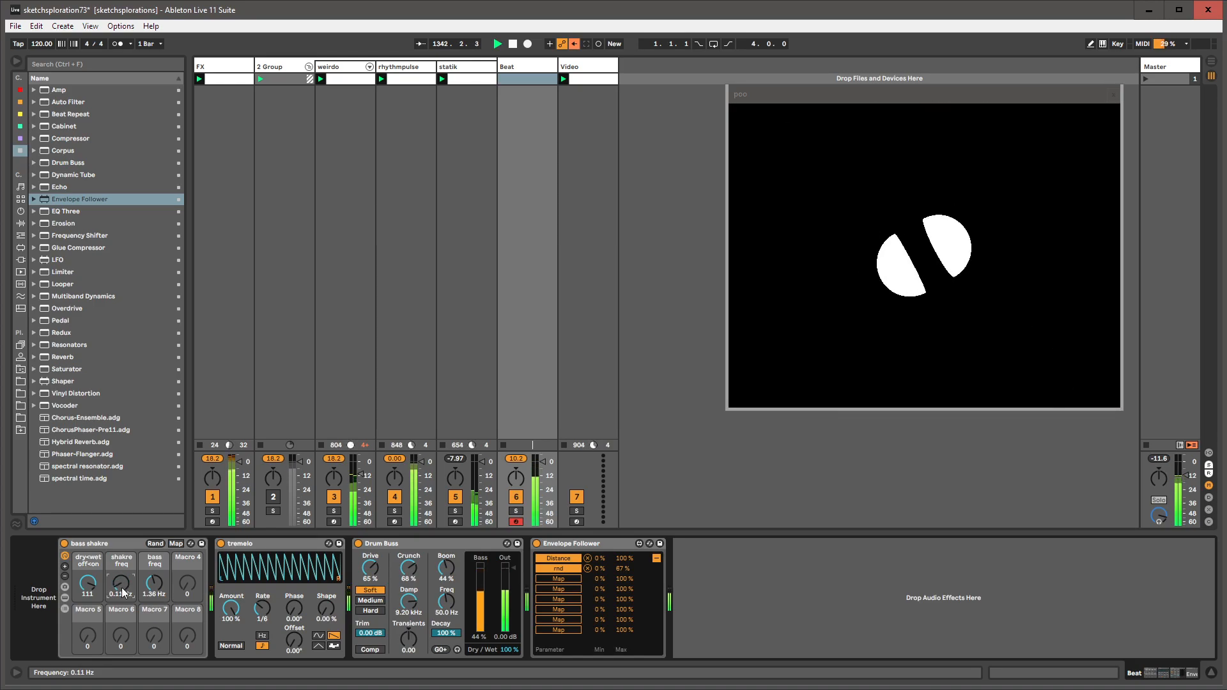
pyautogui.moveTo(121, 583); pyautogui.dragTo(133, 646)
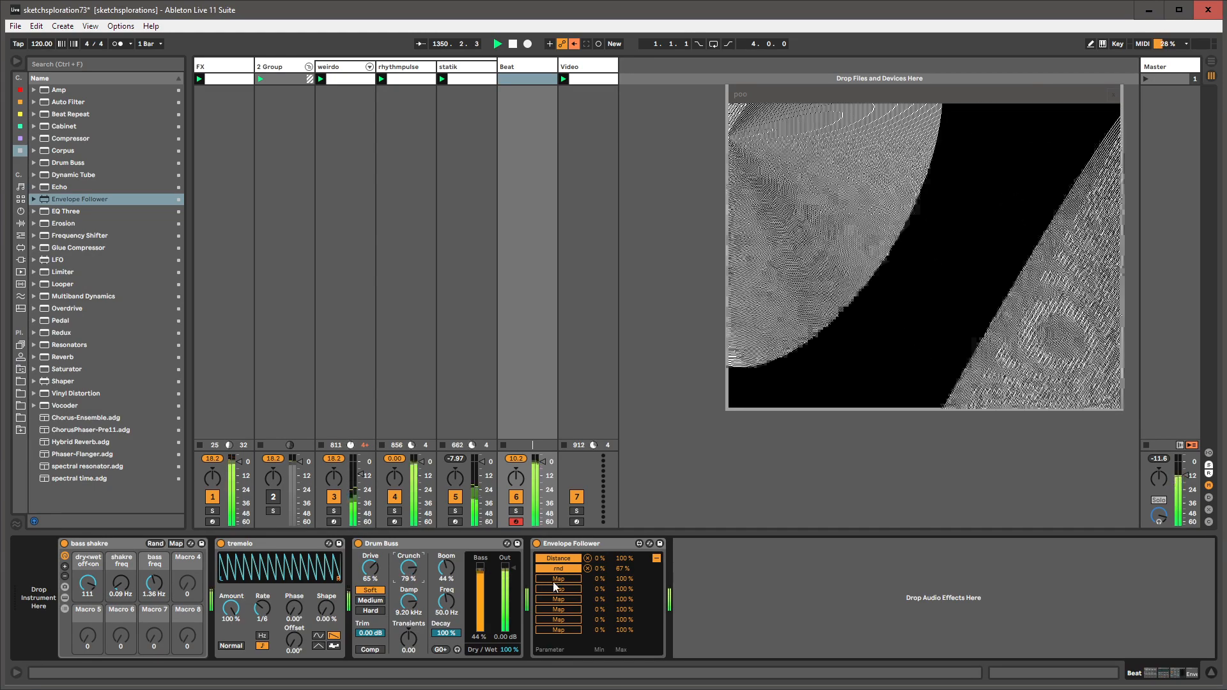
# - Map the Envelope Follower's third slot to Drum Buss Crunch and set Drum Buss to Hard with 68% Drive and 39% Boom
pyautogui.click(408, 567)
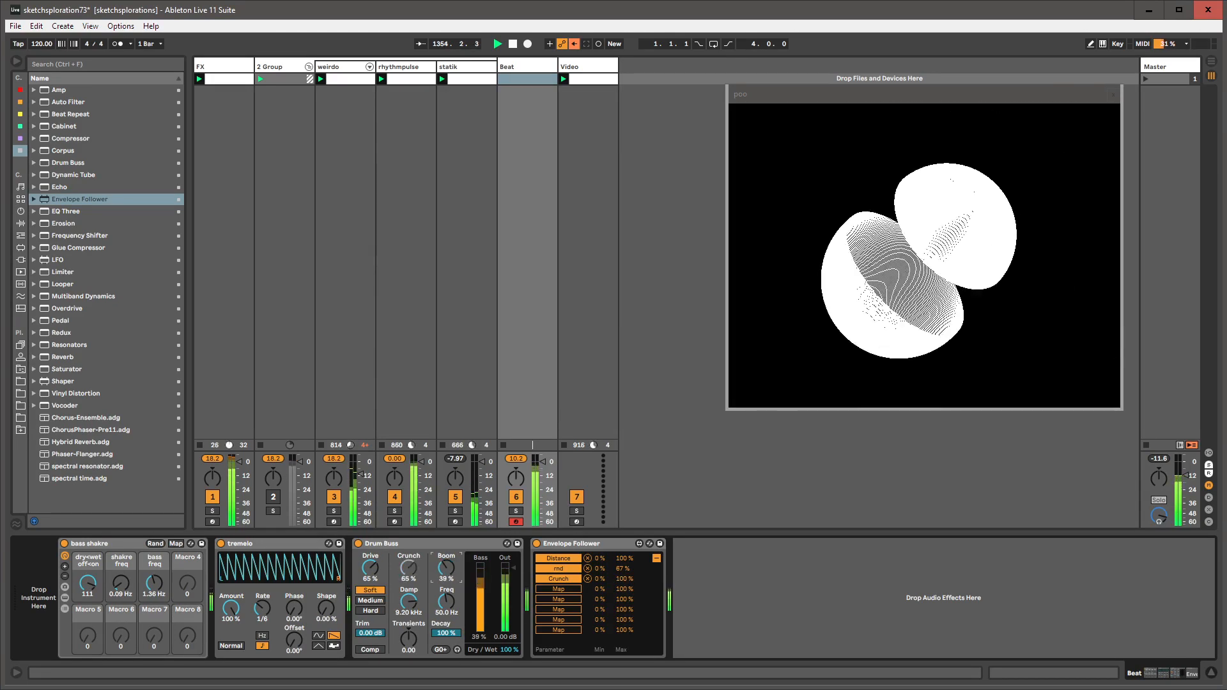
pyautogui.click(371, 610)
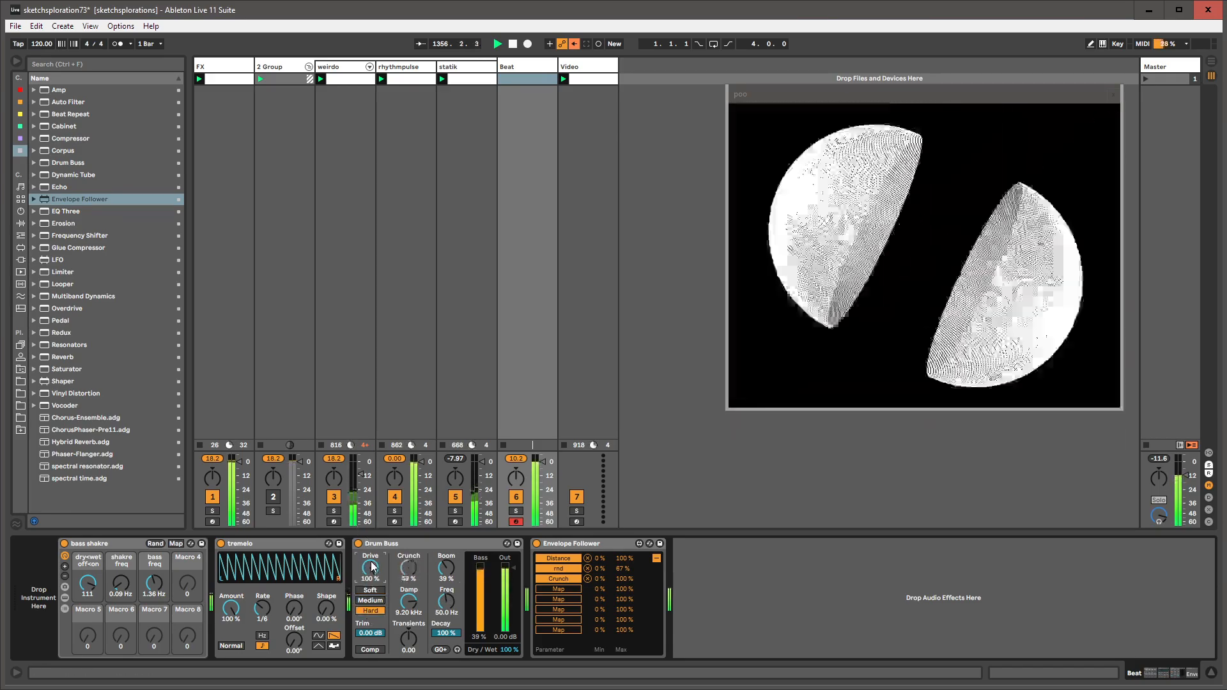
pyautogui.moveTo(380, 561); pyautogui.dragTo(379, 565)
# - Insert a new MIDI track after the Beat track and load the Operator instrument on it
pyautogui.click(523, 67)
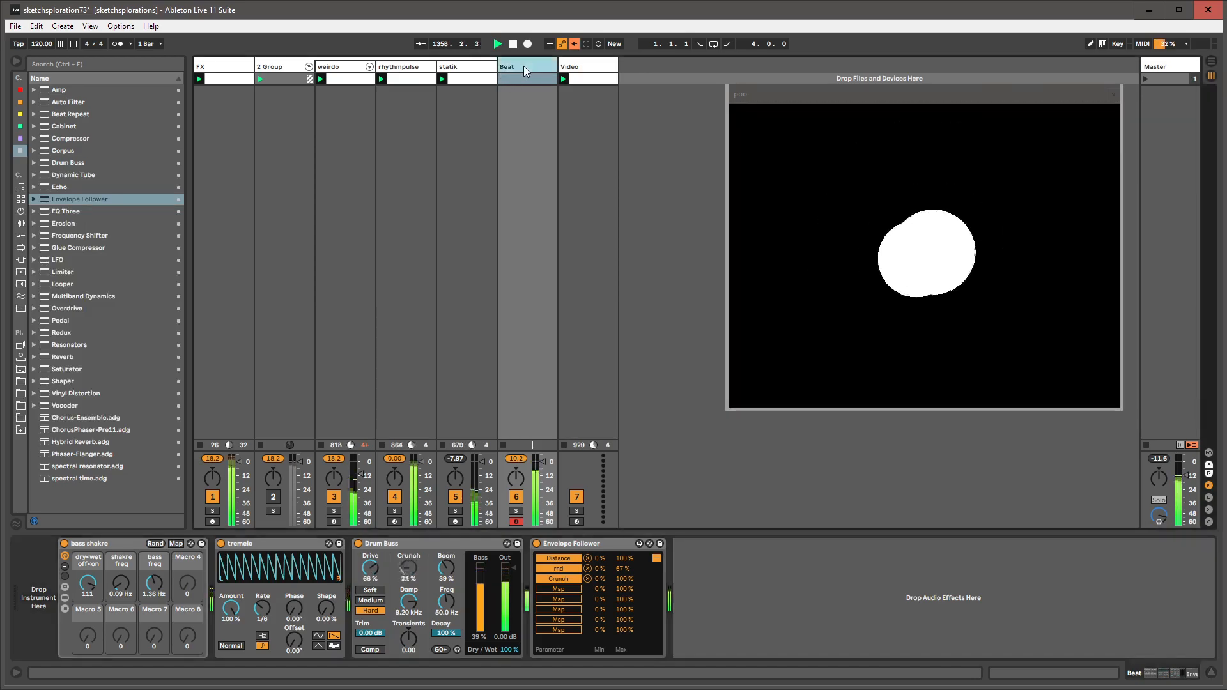
pyautogui.hotkey('ctrl', 'shift', 't')
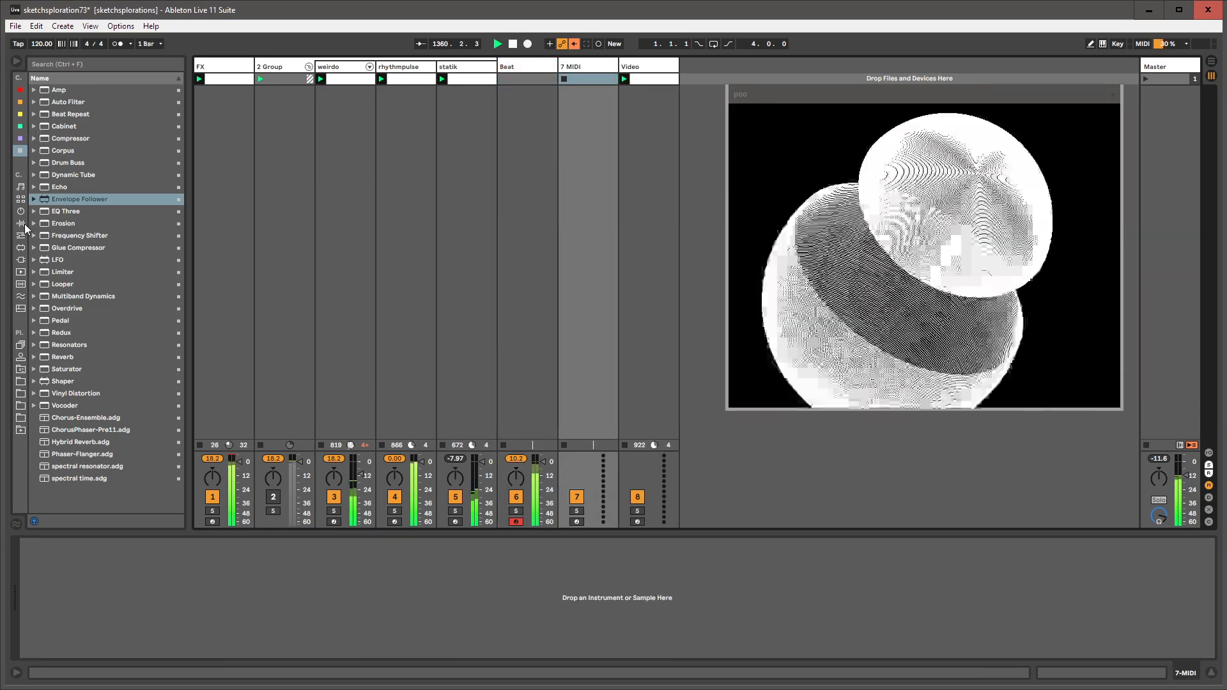
pyautogui.click(21, 211)
pyautogui.click(52, 224)
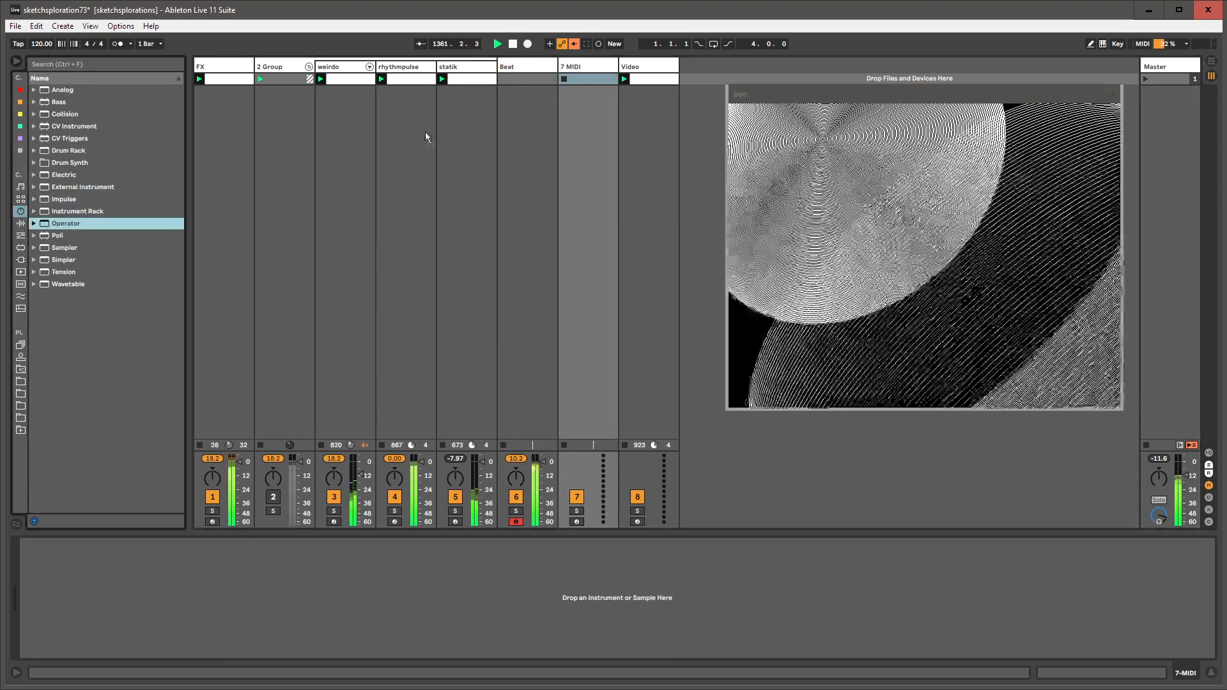
pyautogui.moveTo(424, 132); pyautogui.dragTo(587, 76)
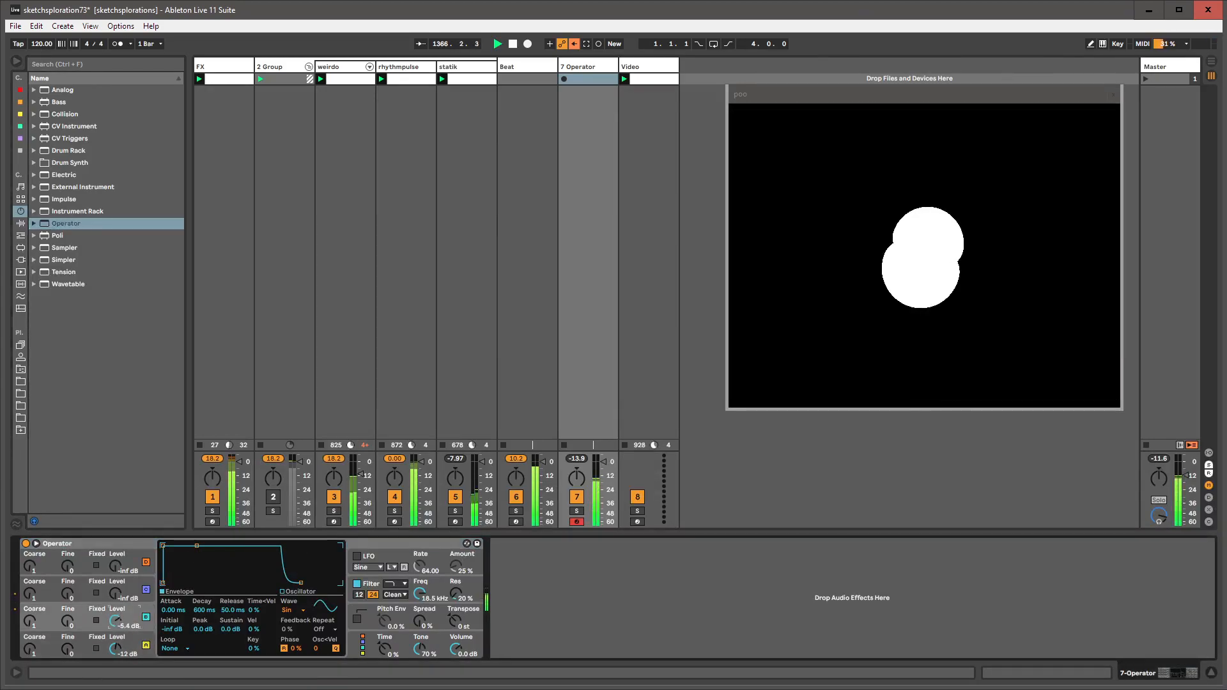
# - Set Operator's oscillator B level to -3.5 dB and its filter to 784 Hz with 96% resonance
pyautogui.moveTo(116, 621)
pyautogui.mouseDown()
pyautogui.moveTo(116, 595)
pyautogui.moveTo(116, 604)
pyautogui.mouseUp()
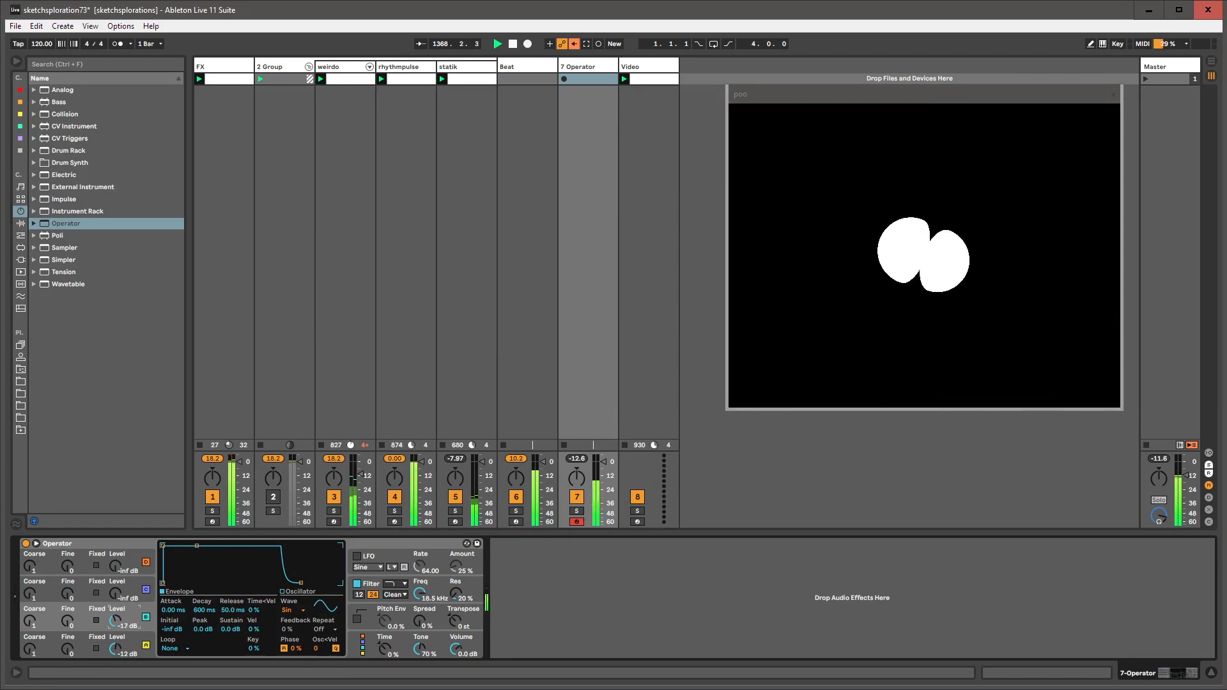
pyautogui.moveTo(116, 621)
pyautogui.mouseDown()
pyautogui.moveTo(115, 633)
pyautogui.moveTo(115, 619)
pyautogui.mouseUp()
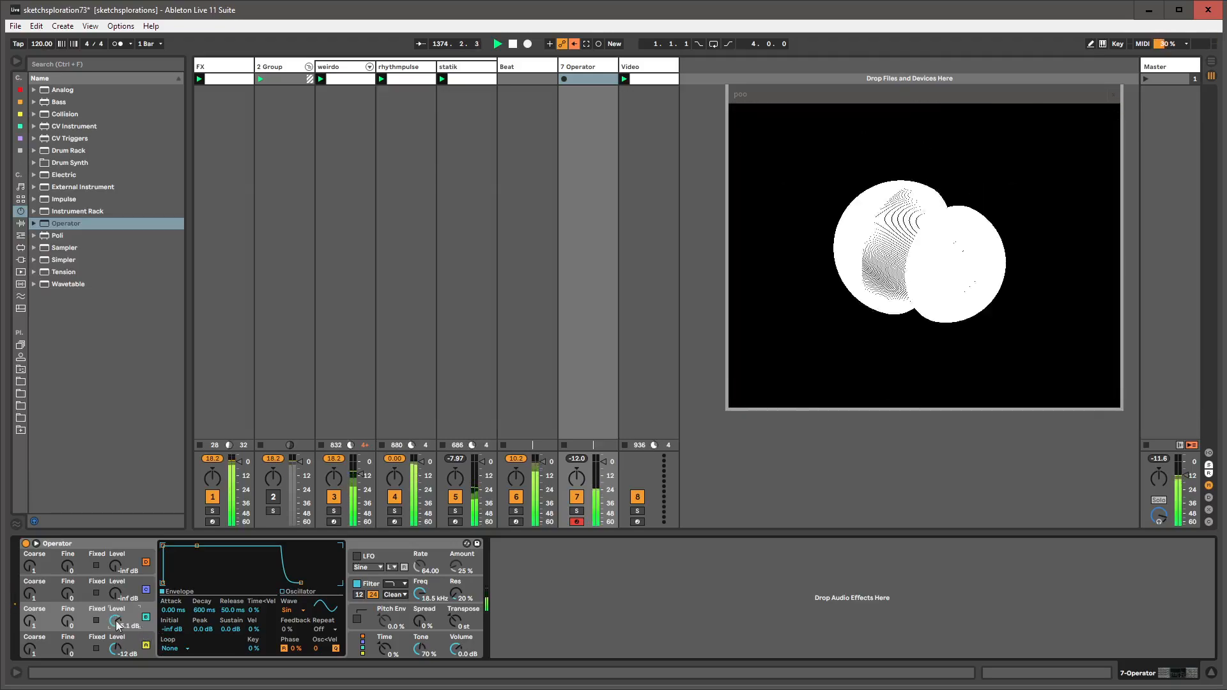
pyautogui.moveTo(117, 625); pyautogui.dragTo(117, 621)
pyautogui.click(420, 596)
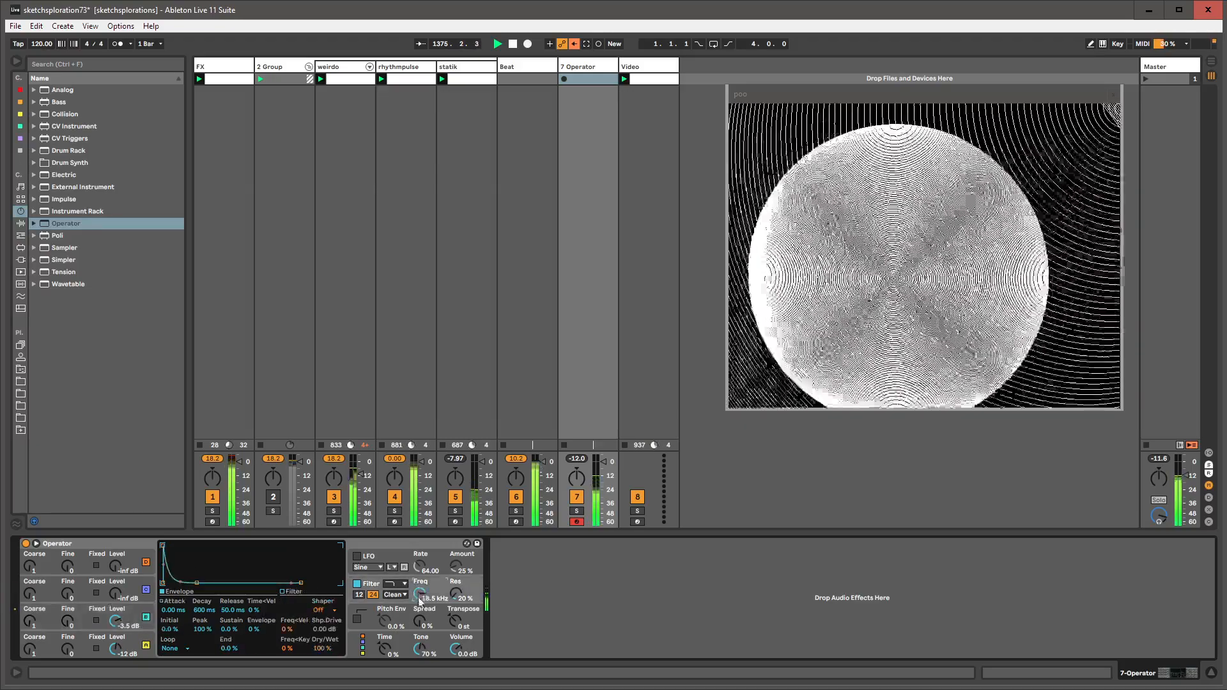
pyautogui.moveTo(420, 599)
pyautogui.mouseDown()
pyautogui.moveTo(431, 617)
pyautogui.moveTo(456, 549)
pyautogui.moveTo(420, 611)
pyautogui.mouseUp()
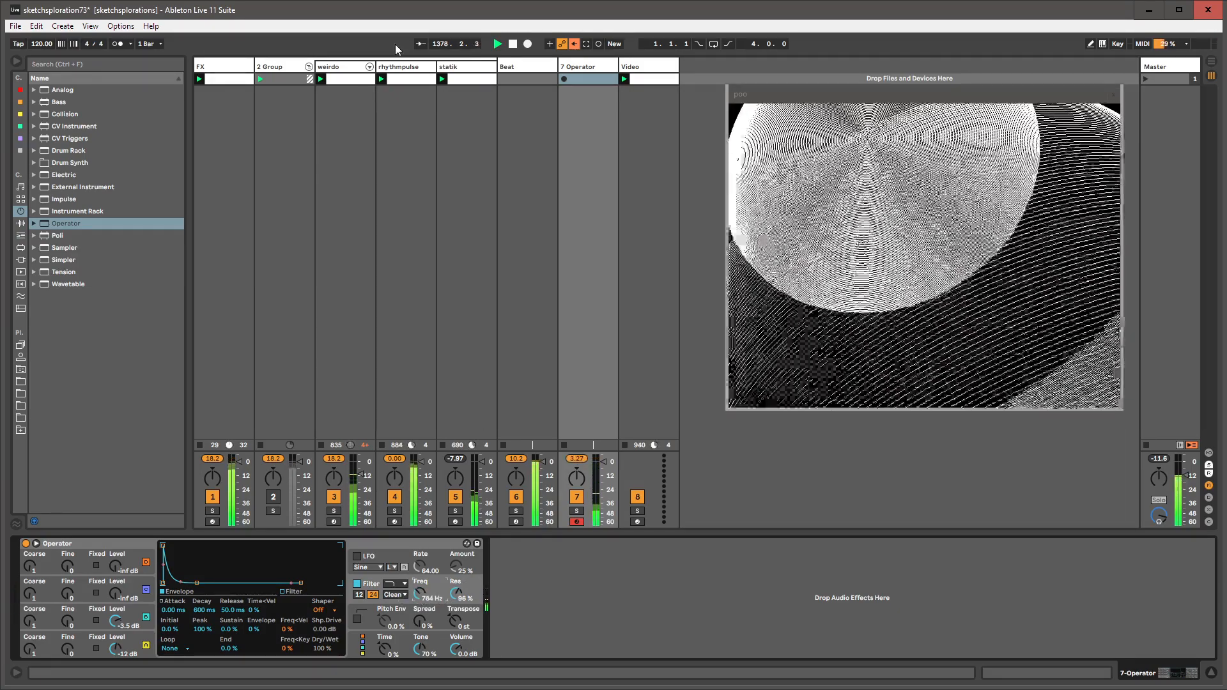
# - Capture the played MIDI into a clip on the Operator track and open that clip, restarting playback
pyautogui.click(586, 44)
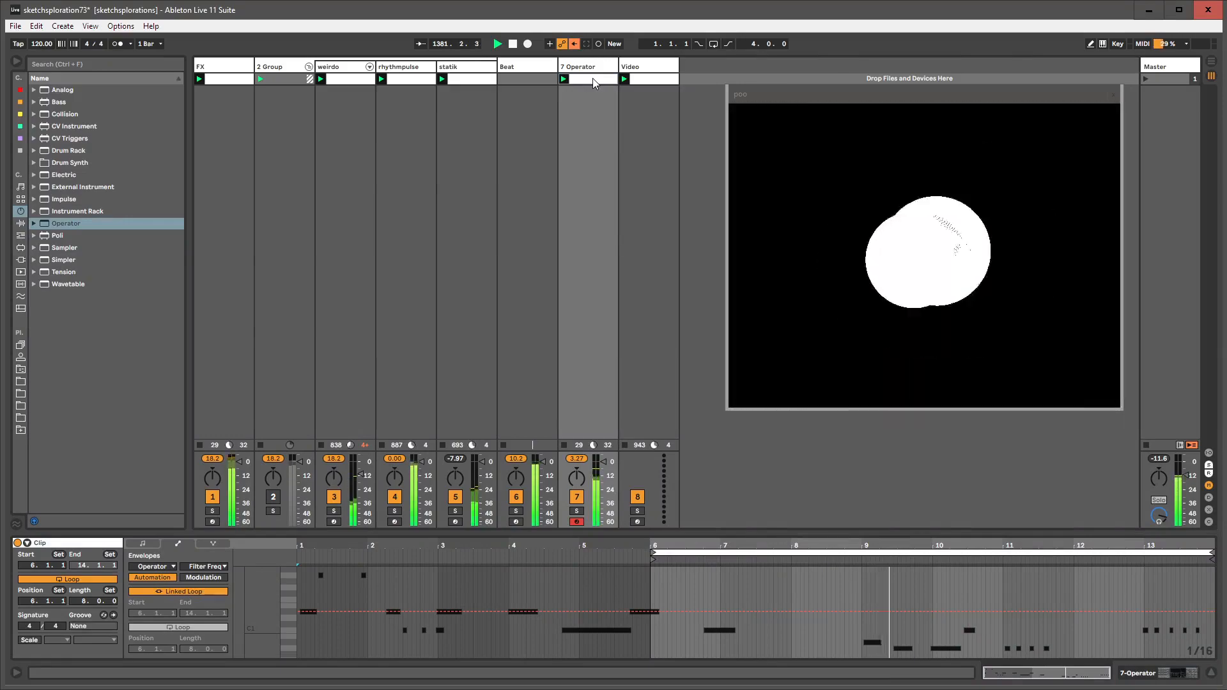
pyautogui.click(539, 79)
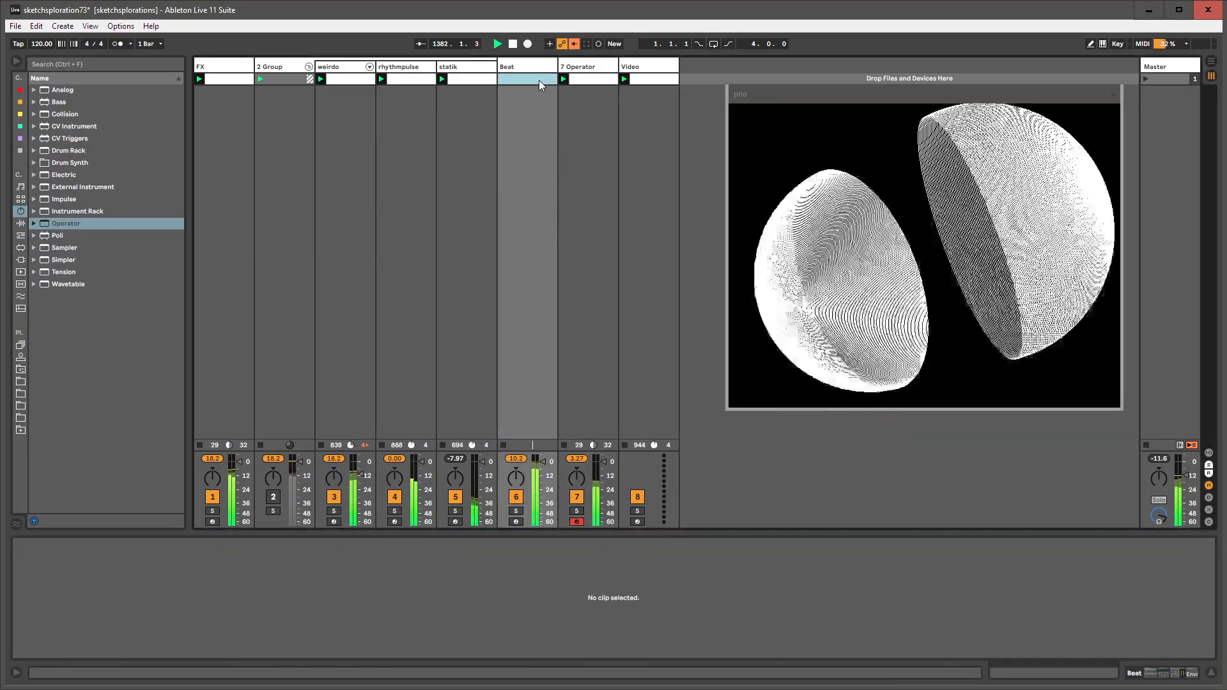
pyautogui.click(585, 80)
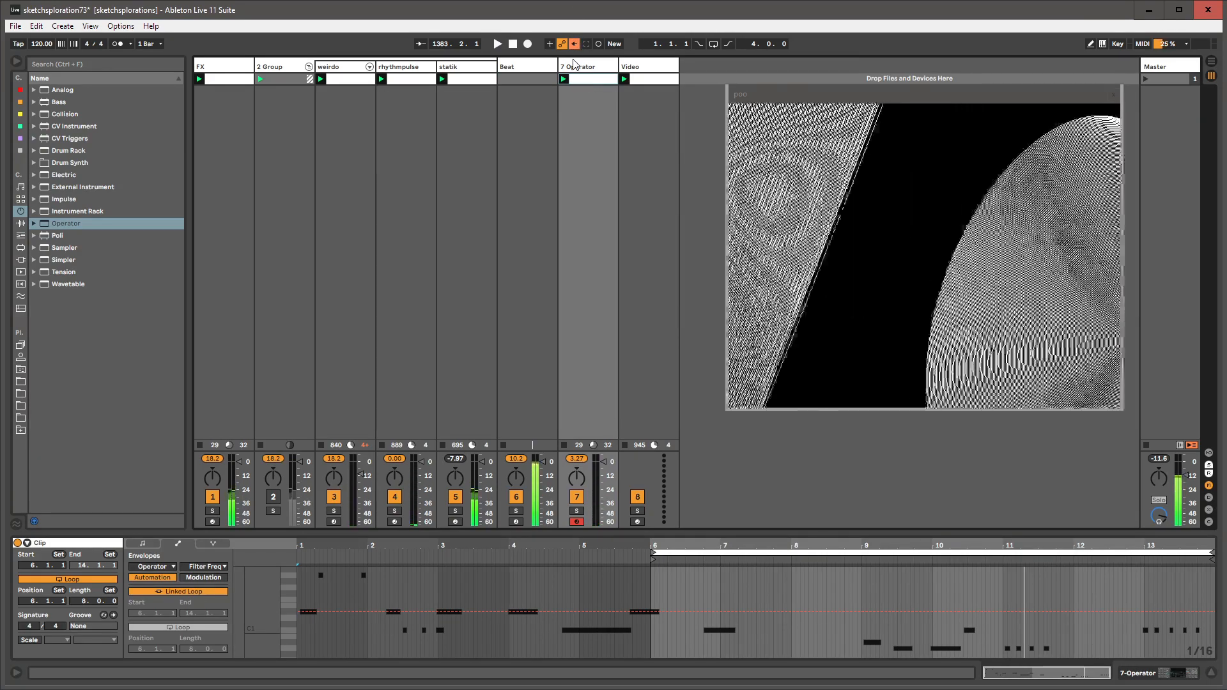
pyautogui.hotkey('shift', 'space')
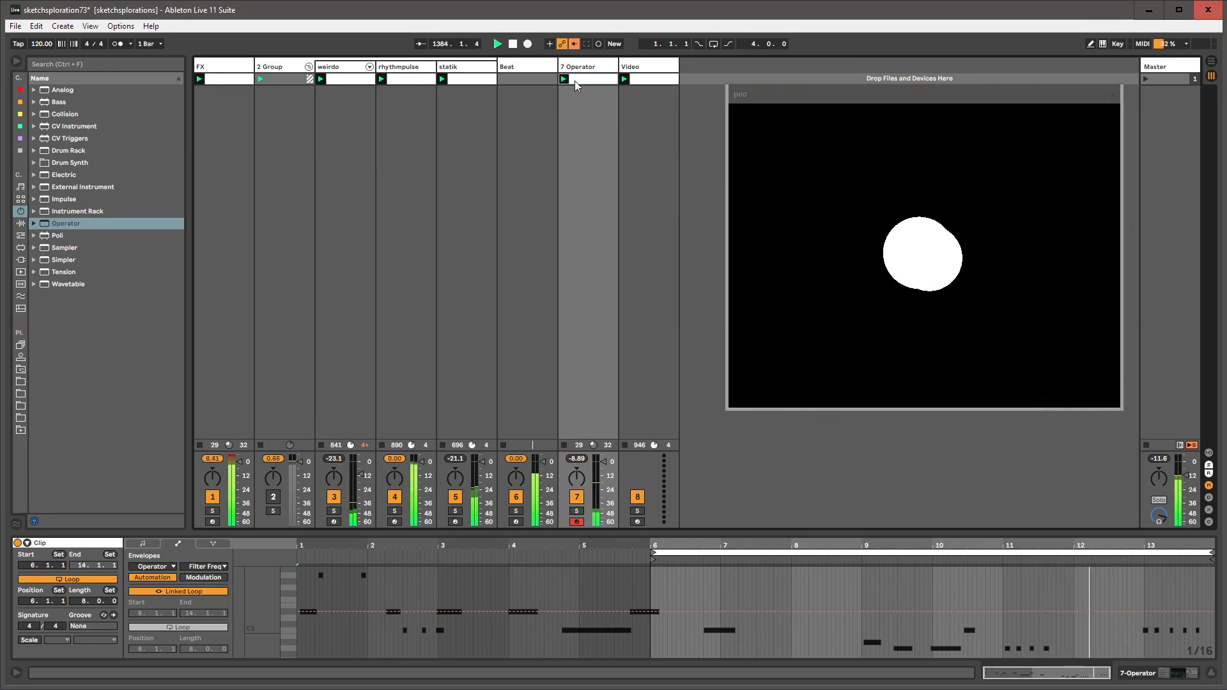
# - Extend the captured Operator clip's loop so it starts at bar 3 and lasts 11 bars
pyautogui.click(653, 554)
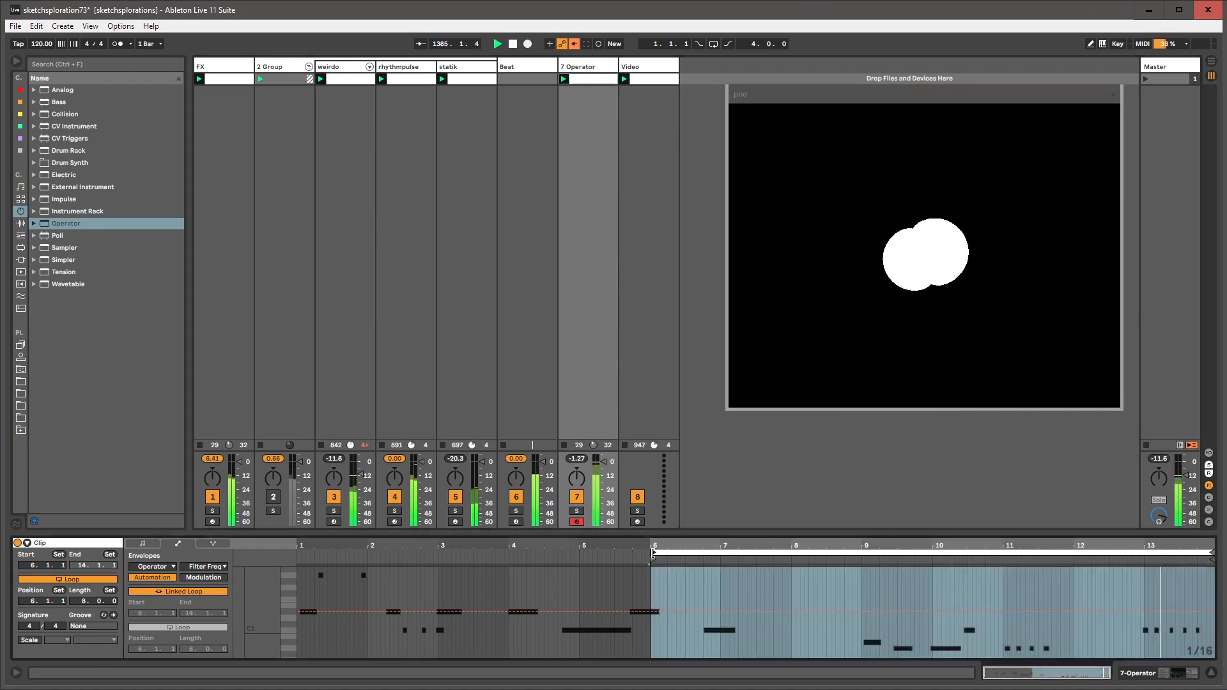
pyautogui.moveTo(652, 554); pyautogui.dragTo(440, 555)
pyautogui.click(438, 569)
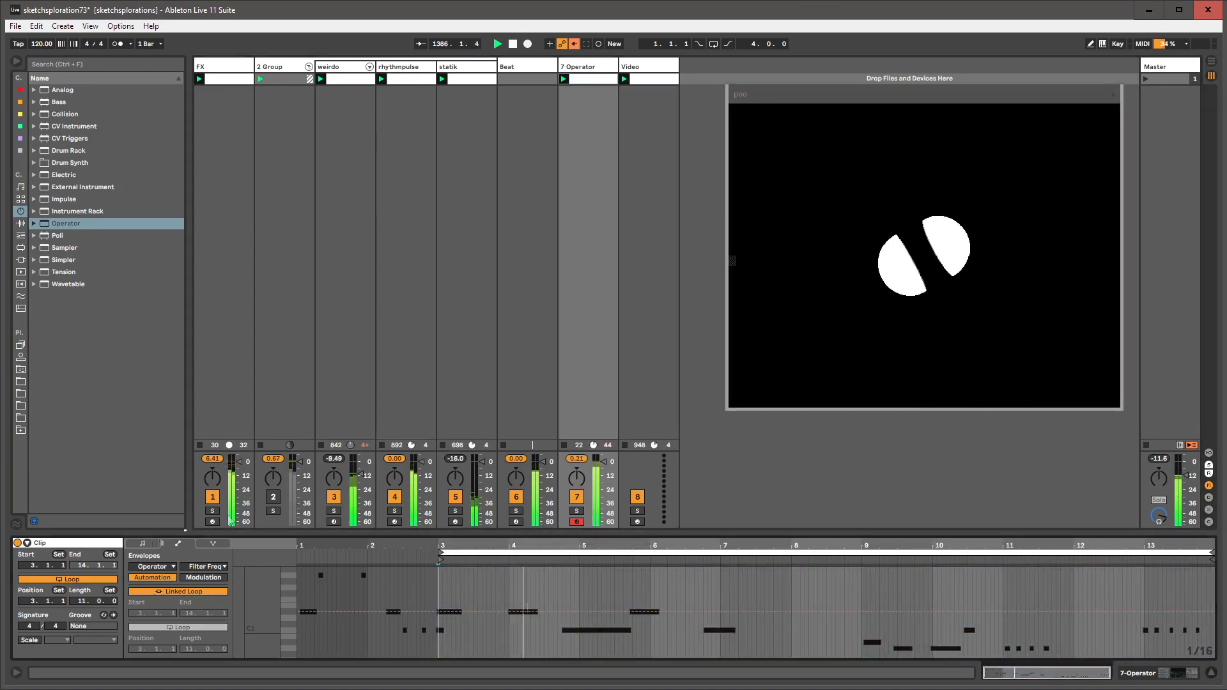
pyautogui.click(147, 545)
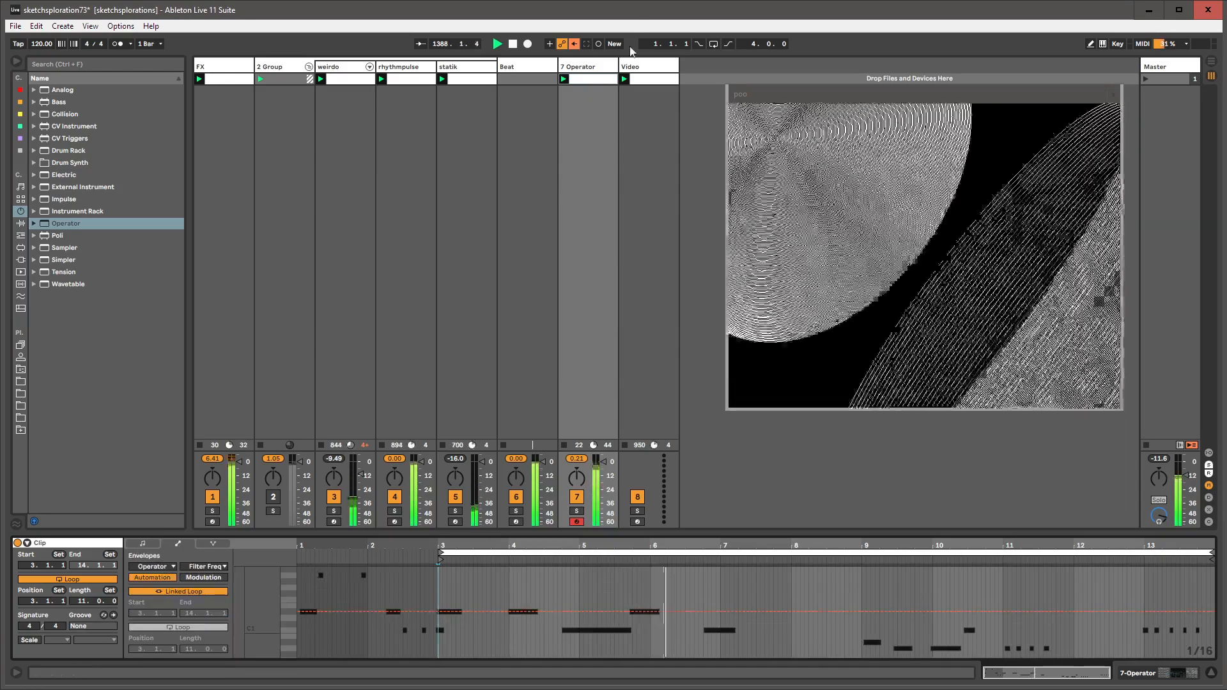
# - Set Operator's oscillator B level to -10 dB and add an LFO device mapped to that level
pyautogui.click(605, 69)
pyautogui.moveTo(115, 621)
pyautogui.mouseDown()
pyautogui.moveTo(115, 661)
pyautogui.moveTo(115, 636)
pyautogui.mouseUp()
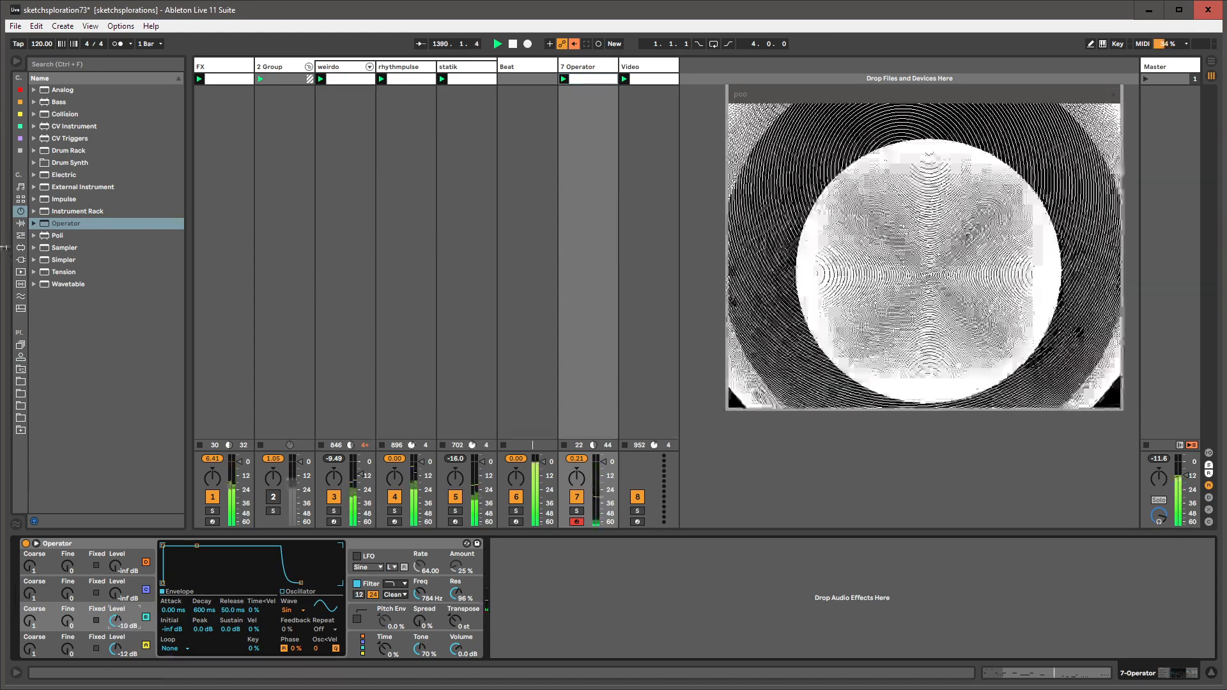
pyautogui.click(20, 248)
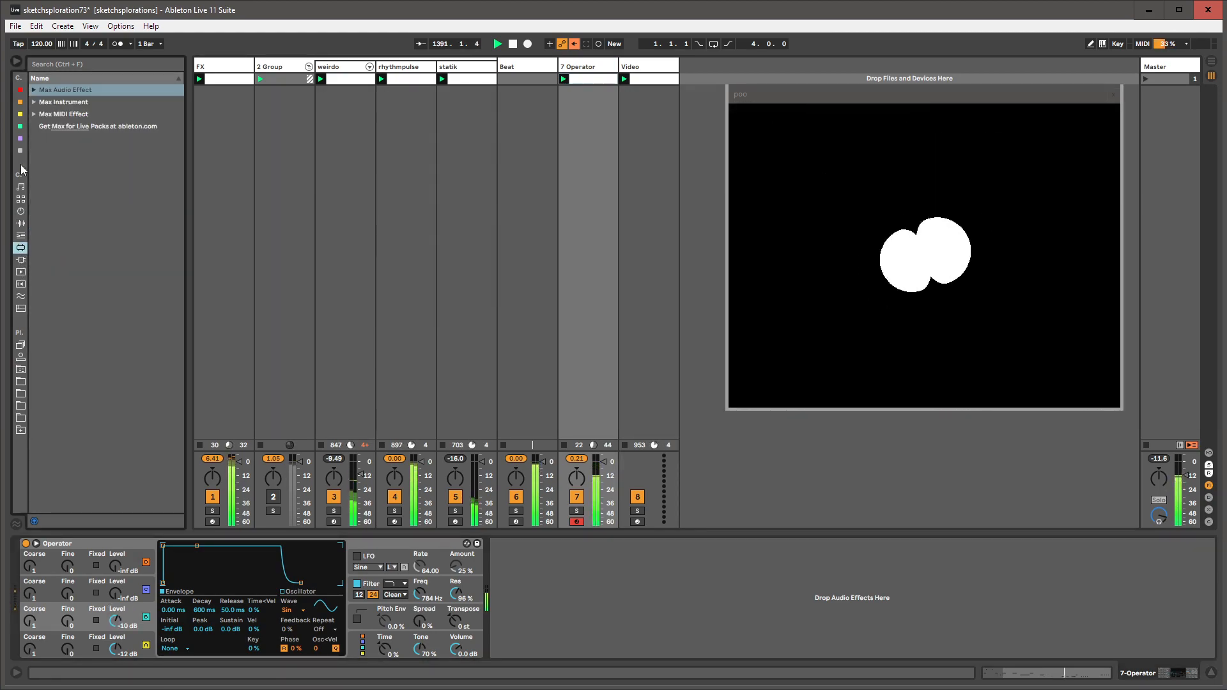
pyautogui.doubleClick(62, 260)
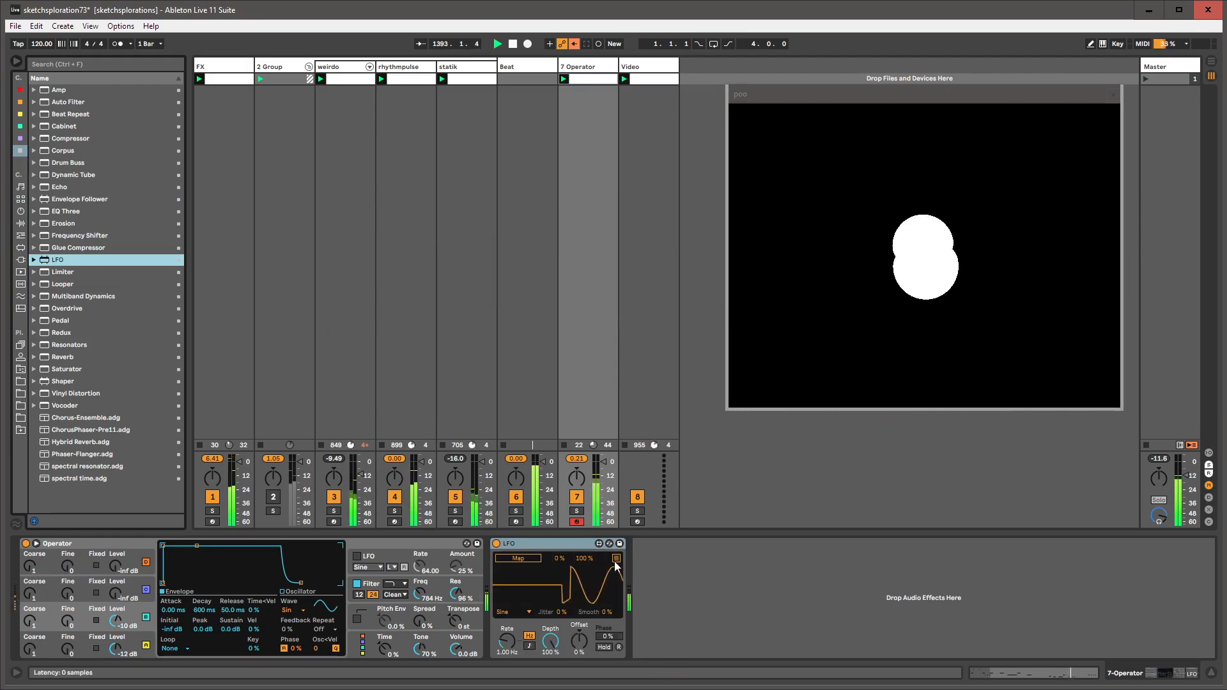
pyautogui.click(616, 557)
pyautogui.click(537, 558)
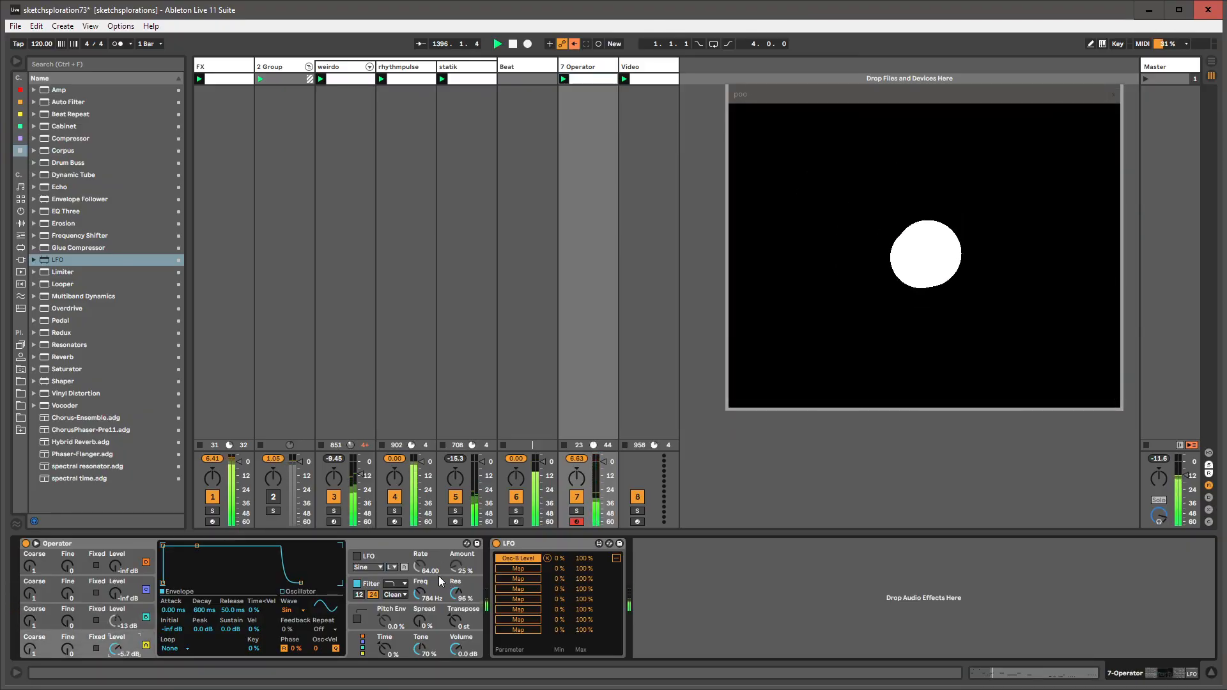
# - Return the LFO to its waveform view and set its rate to 1.72 Hz
pyautogui.click(519, 543)
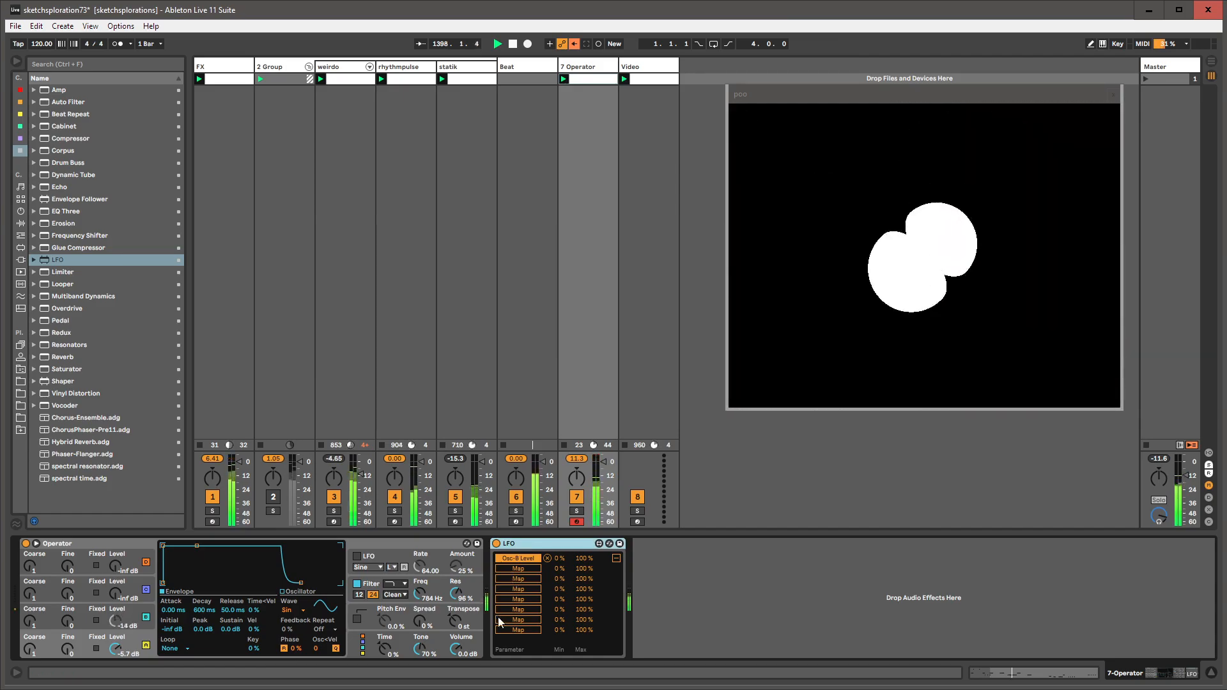
pyautogui.click(617, 559)
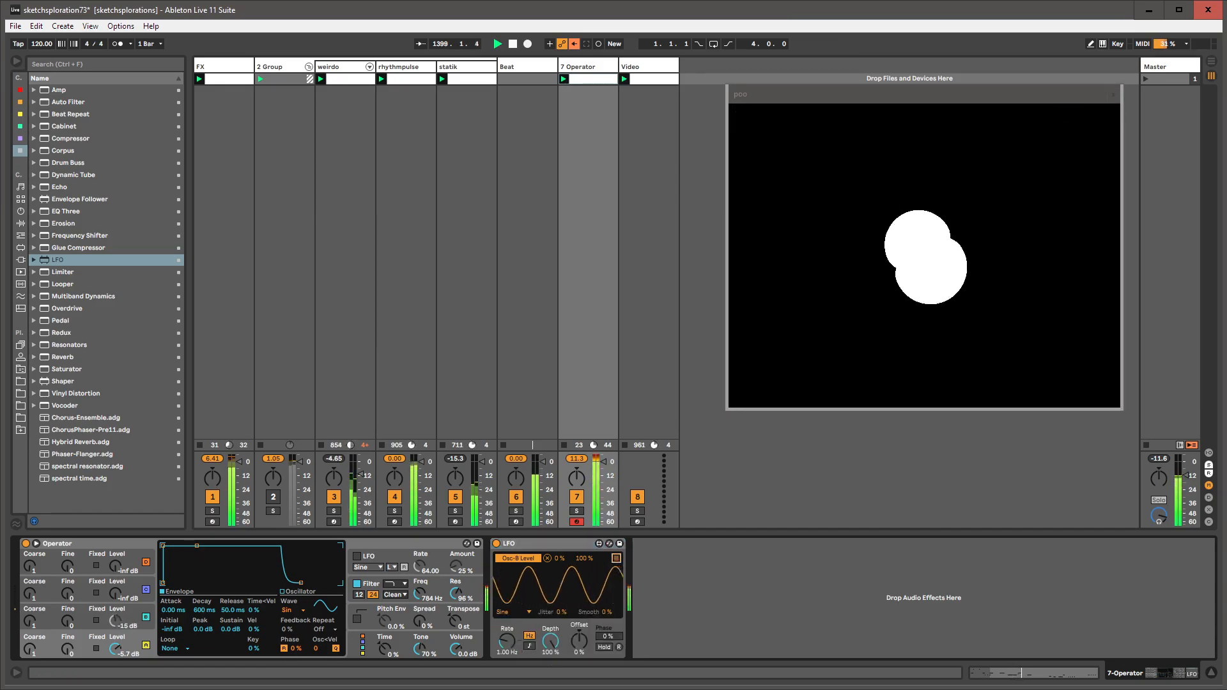
pyautogui.moveTo(508, 643)
pyautogui.mouseDown()
pyautogui.moveTo(508, 601)
pyautogui.moveTo(508, 678)
pyautogui.moveTo(508, 631)
pyautogui.moveTo(508, 646)
pyautogui.mouseUp()
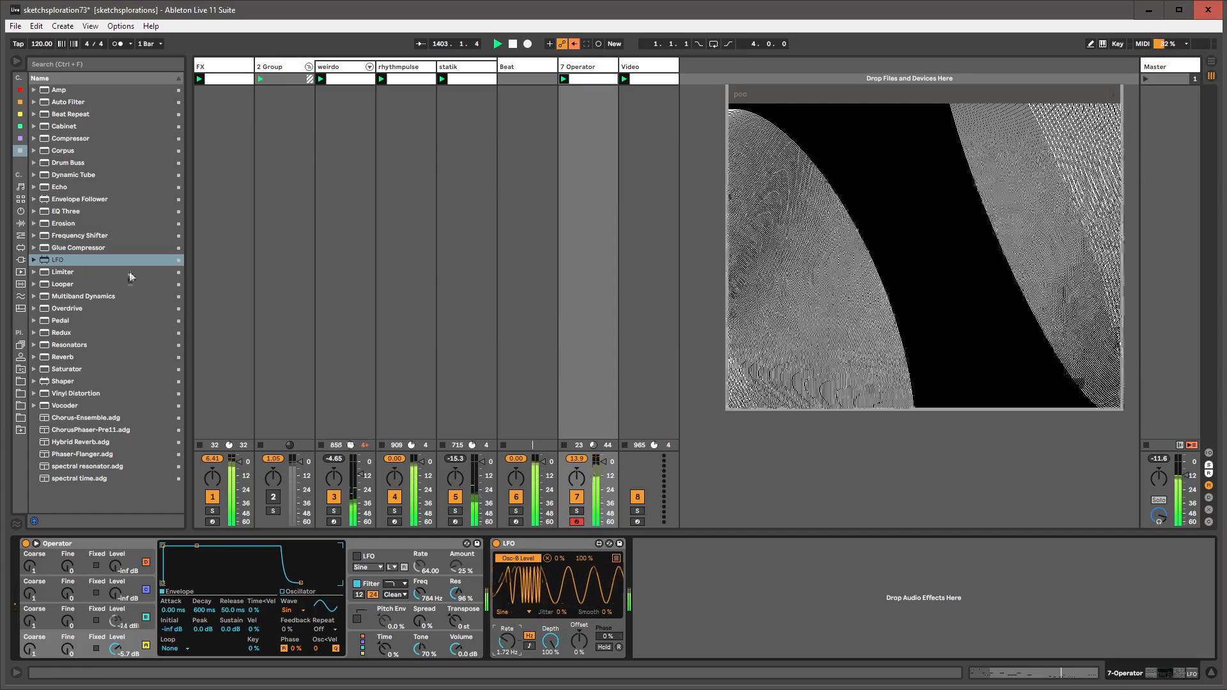
# - Add a second LFO before the first, set its waveform to Random and map it to the first LFO's Rate
pyautogui.moveTo(74, 262); pyautogui.dragTo(490, 550)
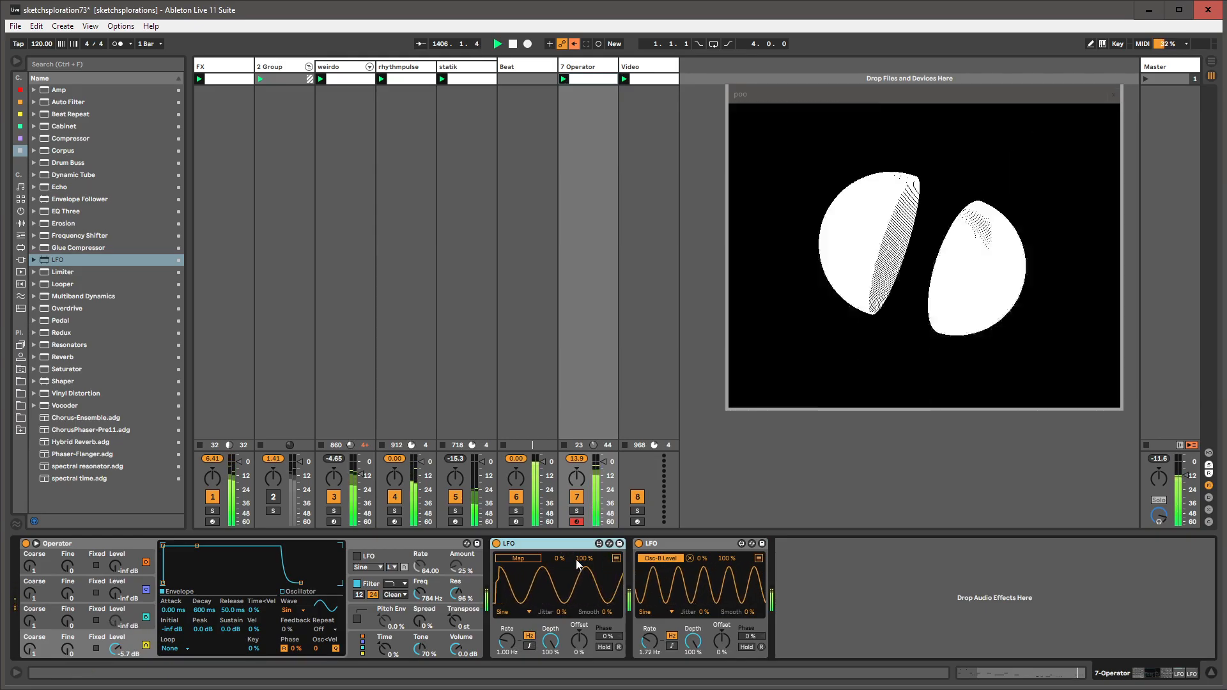
pyautogui.click(524, 612)
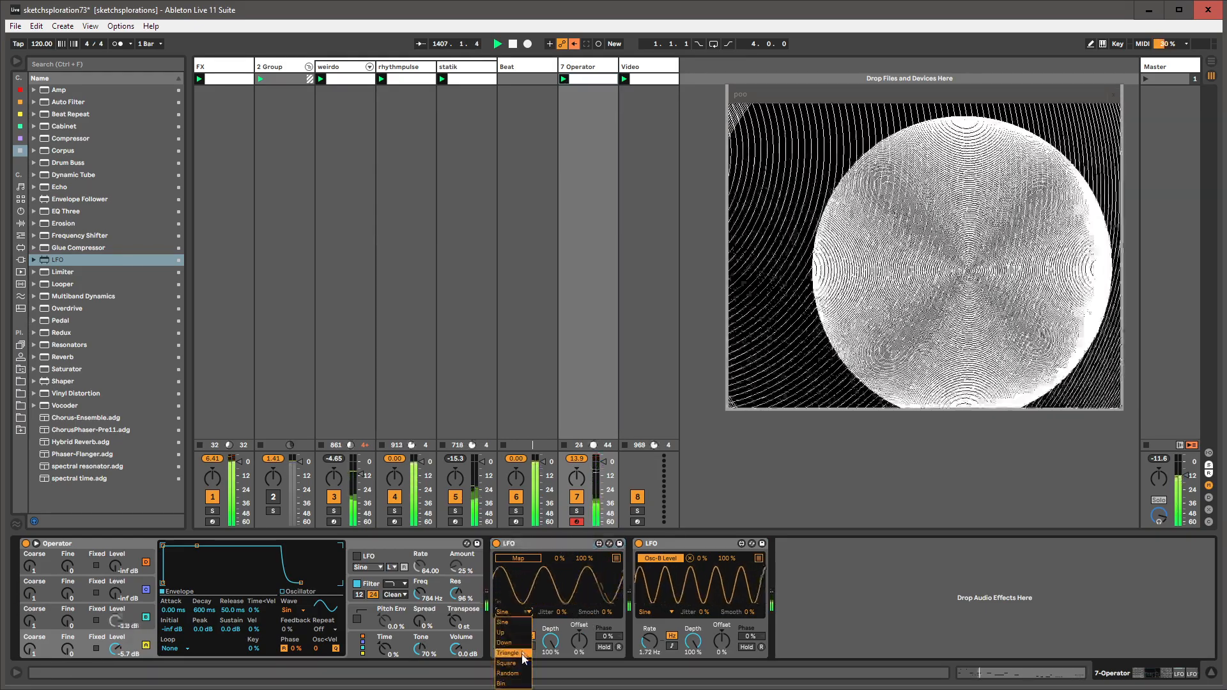
pyautogui.click(522, 674)
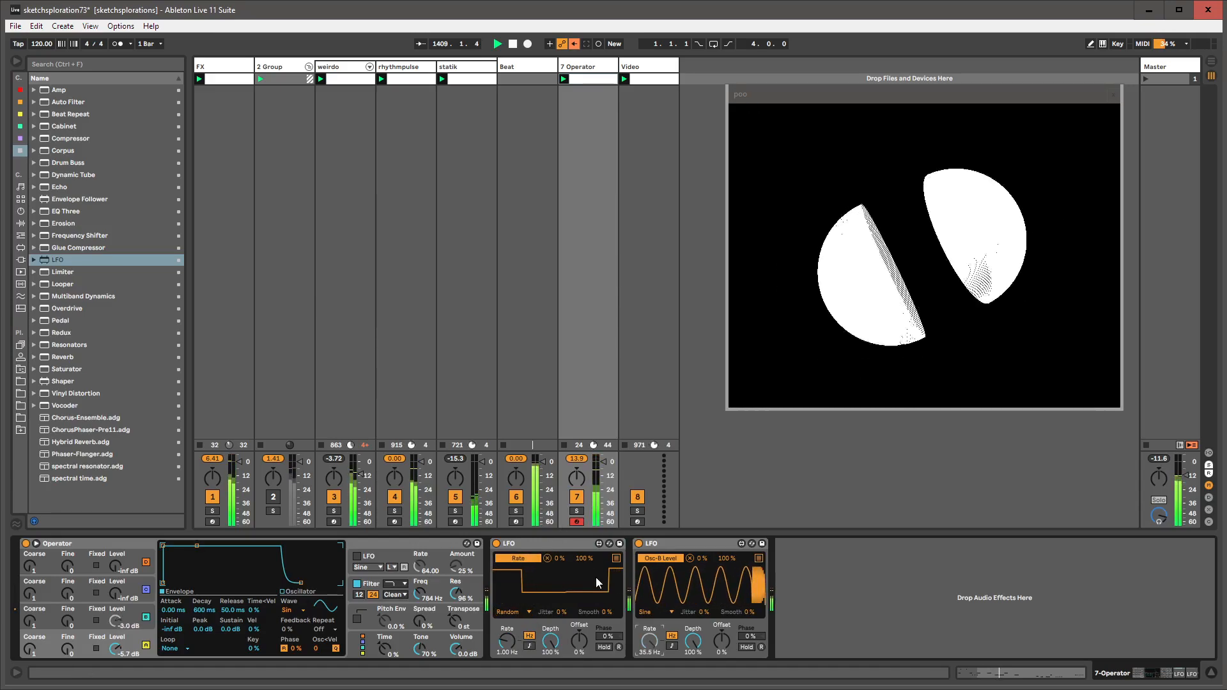
# - Limit the random LFO's Rate mapping to a maximum of 69%
pyautogui.click(616, 559)
pyautogui.moveTo(584, 559); pyautogui.dragTo(584, 579)
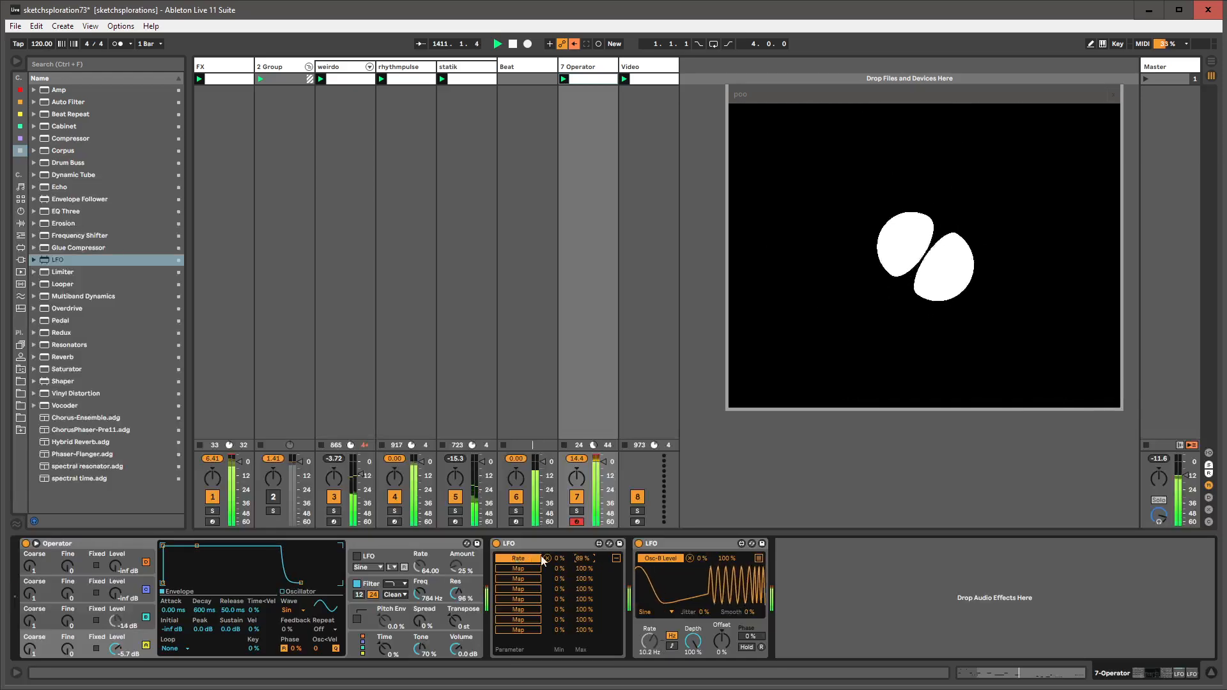
pyautogui.click(543, 544)
# - Sweep Operator's filter frequency up to its high range and back down to 30 Hz
pyautogui.moveTo(420, 593); pyautogui.dragTo(420, 550)
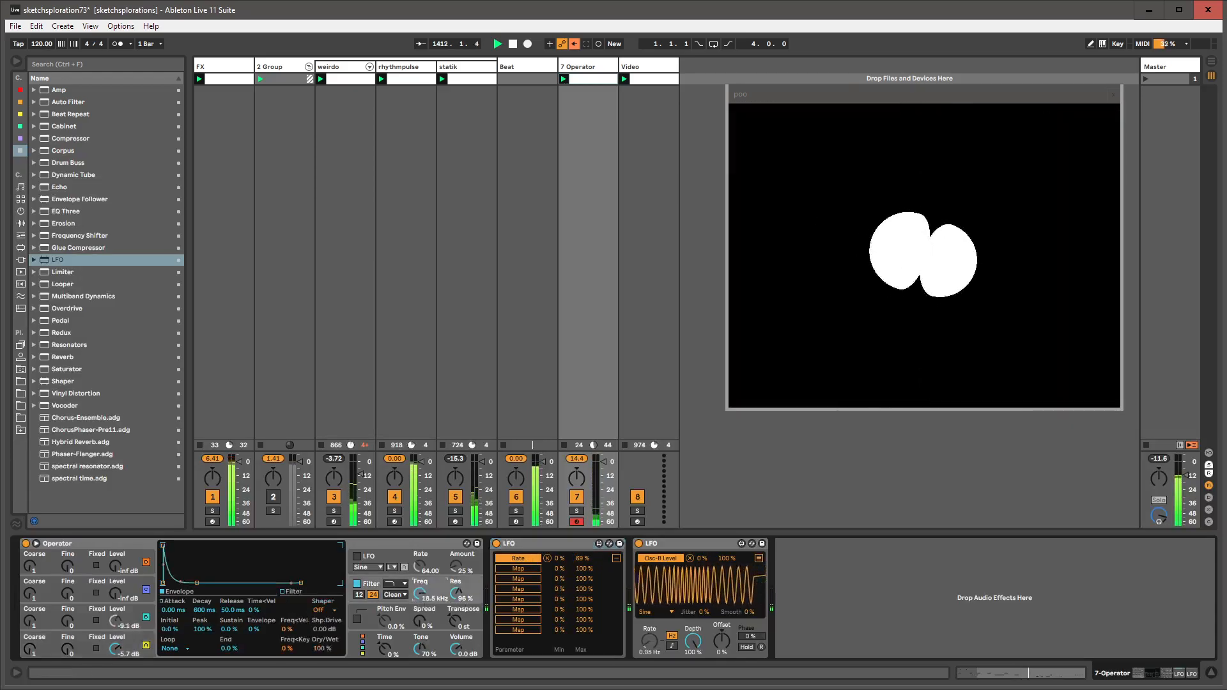
pyautogui.moveTo(420, 612); pyautogui.dragTo(416, 656)
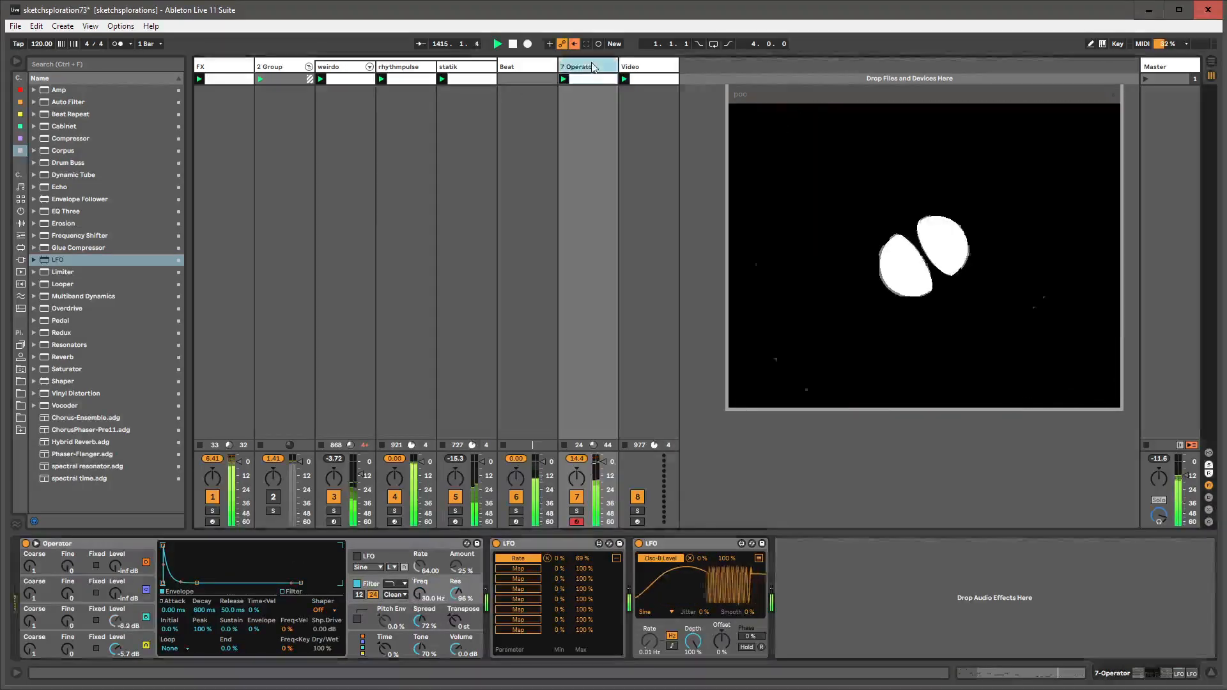
# - Move the Operator track into the group ahead of weirdo and rename it WUB
pyautogui.moveTo(313, 67); pyautogui.dragTo(317, 67)
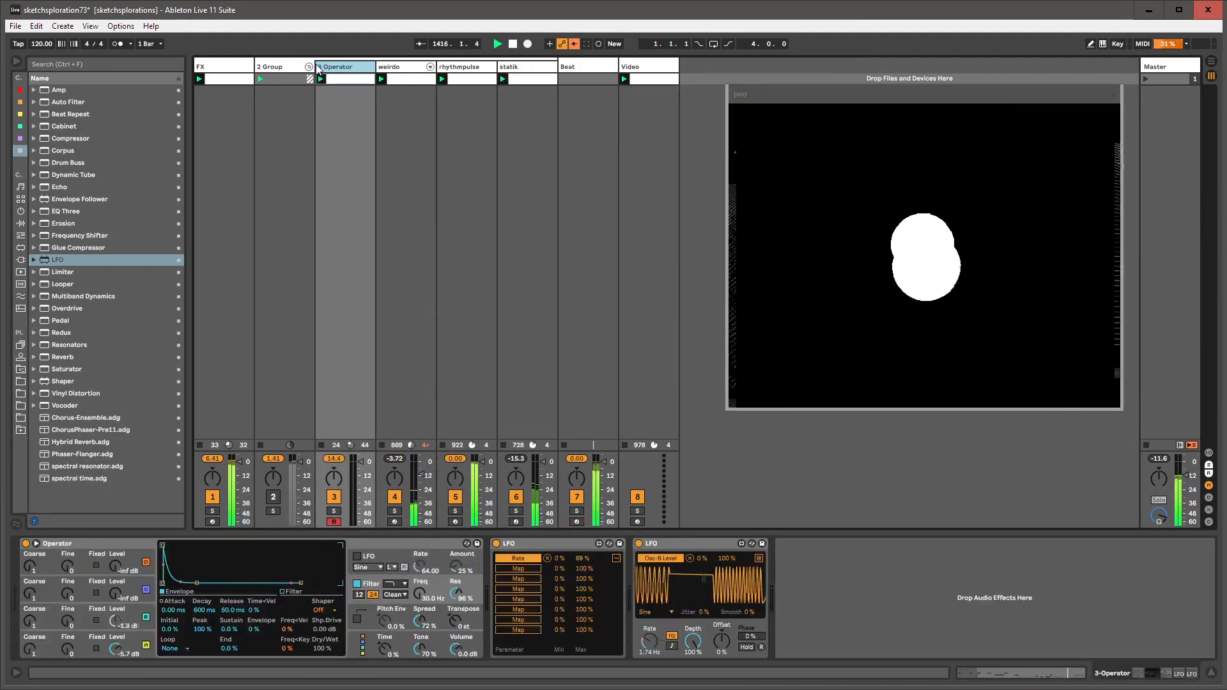
pyautogui.hotkey('ctrl', 'r')
pyautogui.write('BASS')
pyautogui.press('Return')
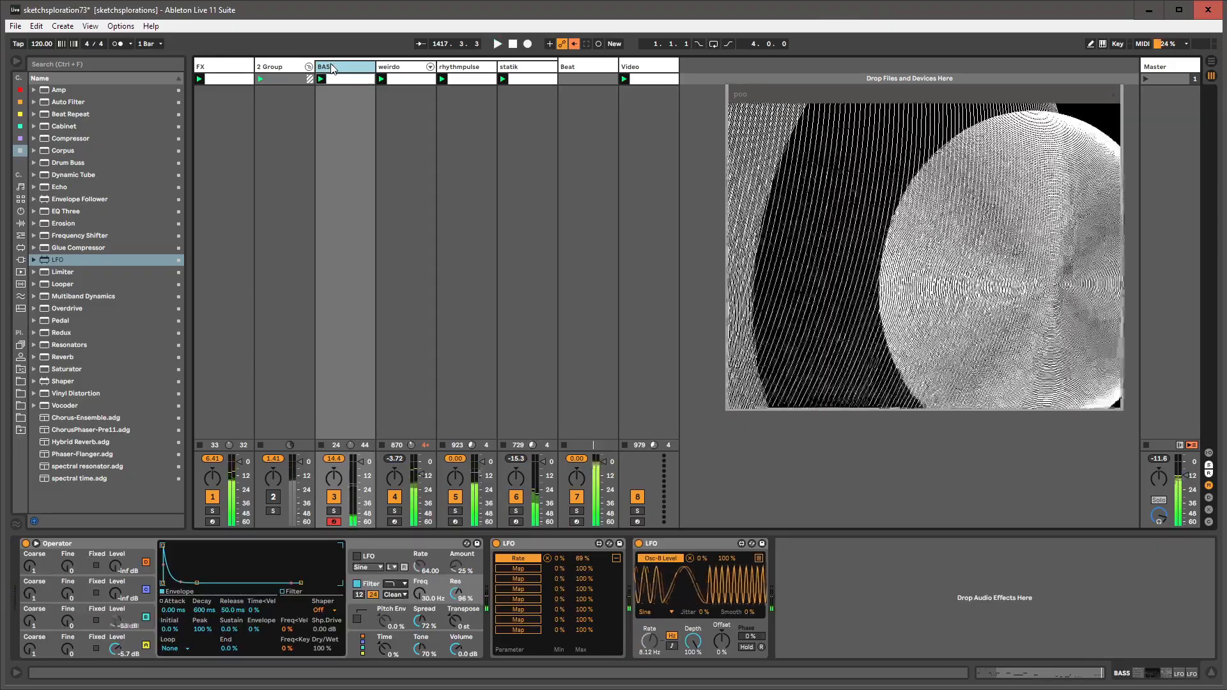
pyautogui.hotkey('ctrl', 'r')
pyautogui.press('BackSpace')
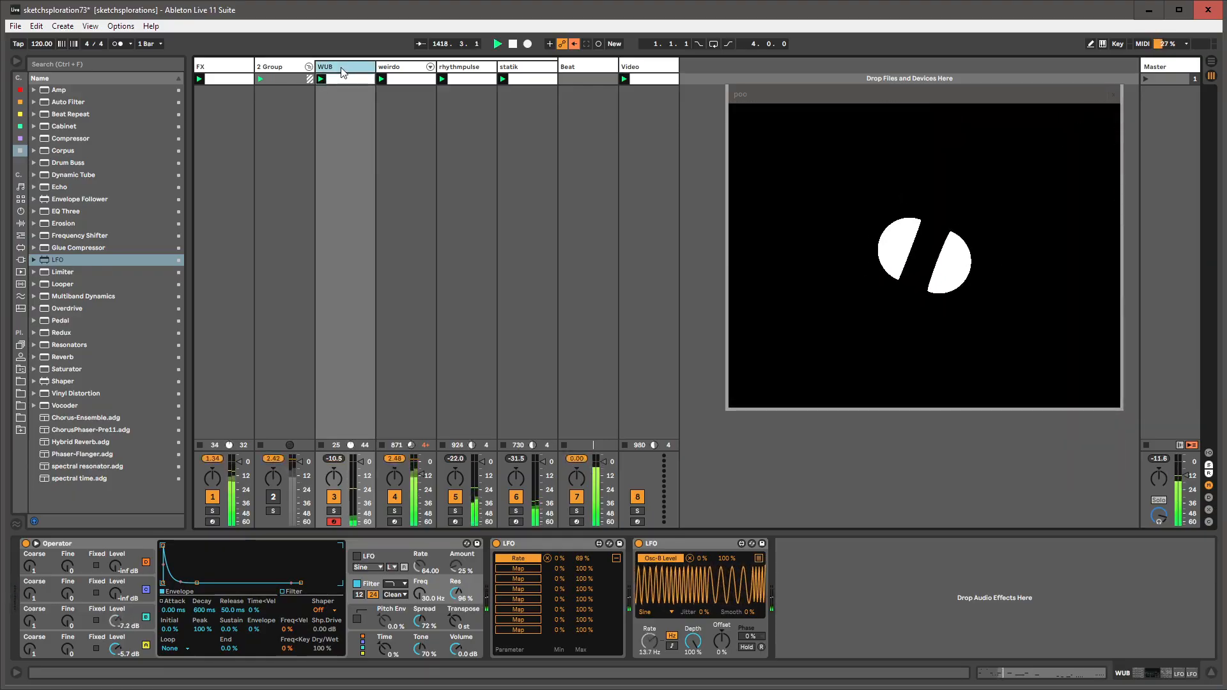
# - Search for auto pan and add the tremelo device after Spectral Resonator on the weirdo track
pyautogui.click(432, 67)
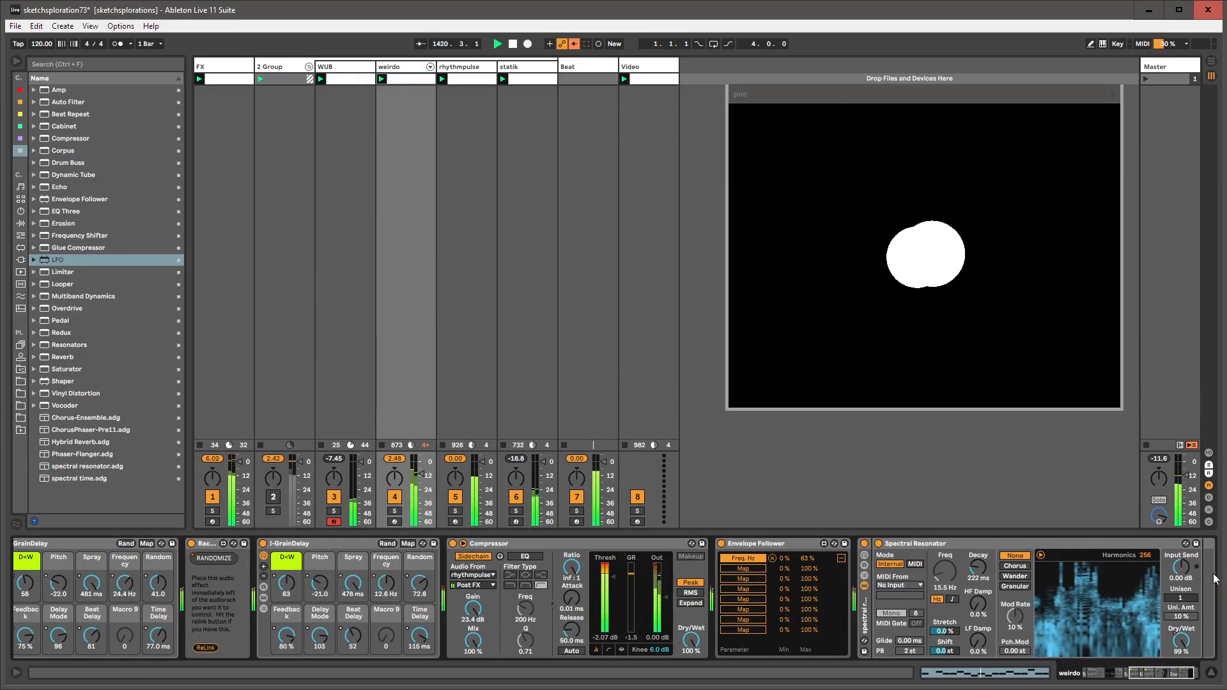
pyautogui.hotkey('ctrl', 'f')
pyautogui.write('auto pan')
pyautogui.press('Return')
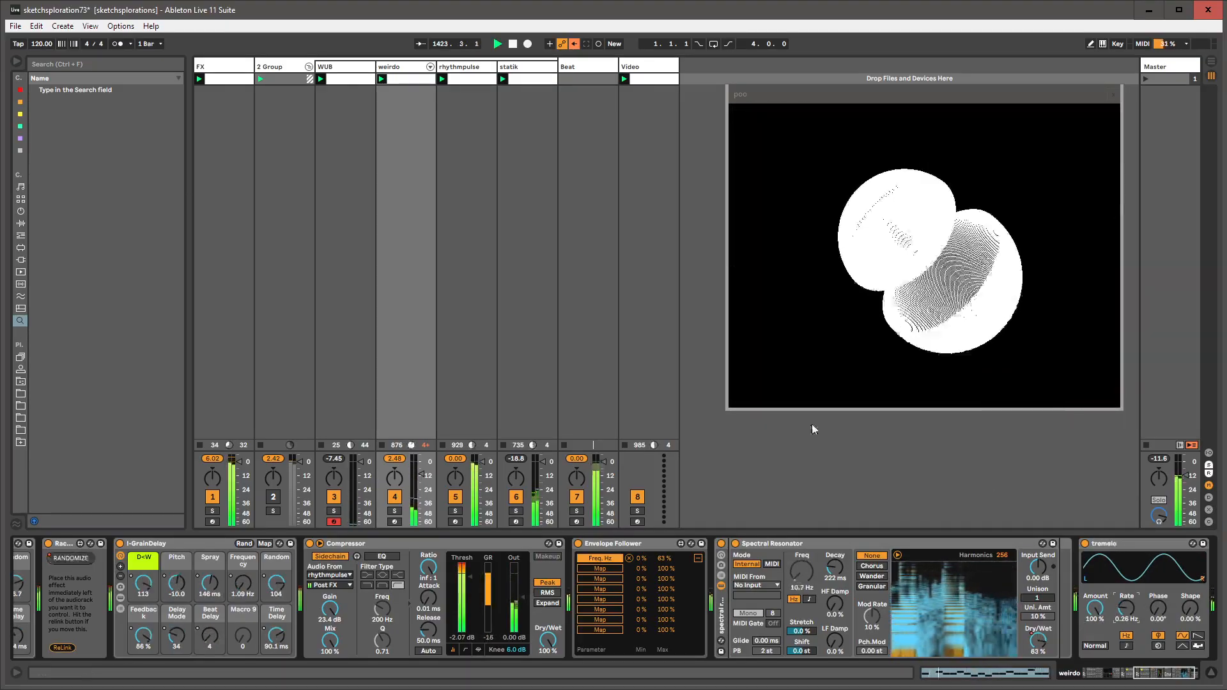
# - Add a third LFO at the end of the WUB track's chain, map it to Operator's filter frequency and set its rate to 0.28 Hz
pyautogui.click(460, 68)
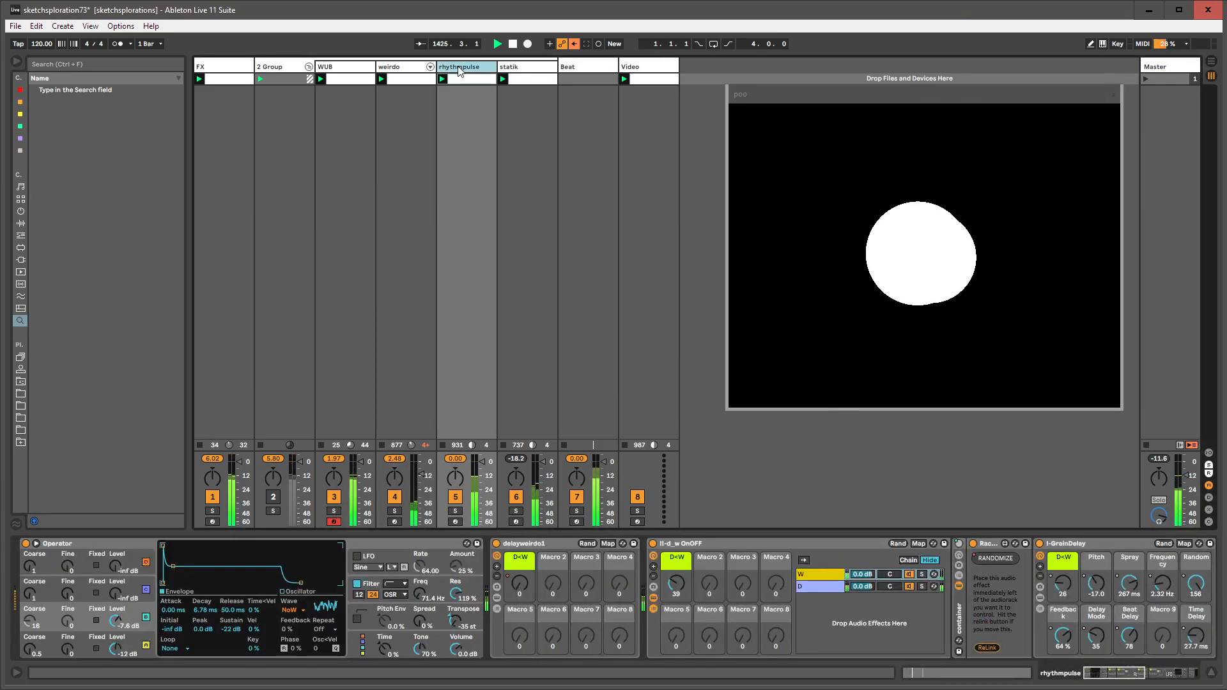
pyautogui.click(343, 66)
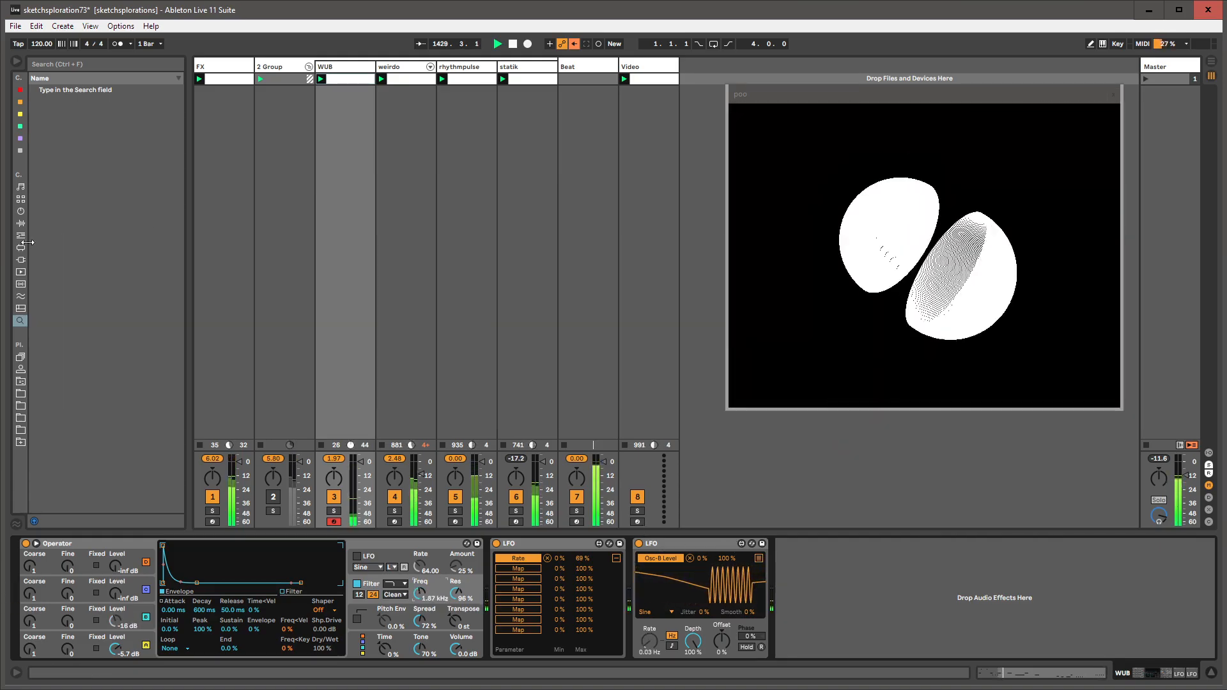
pyautogui.click(21, 151)
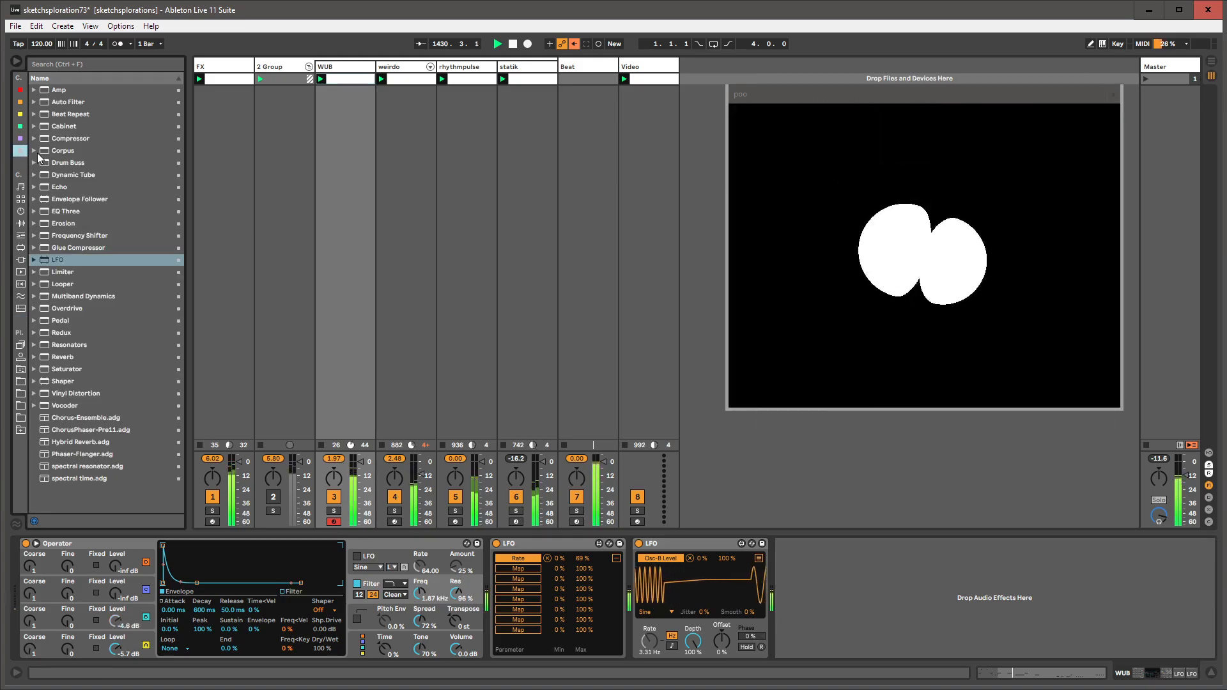
pyautogui.moveTo(58, 261); pyautogui.dragTo(831, 593)
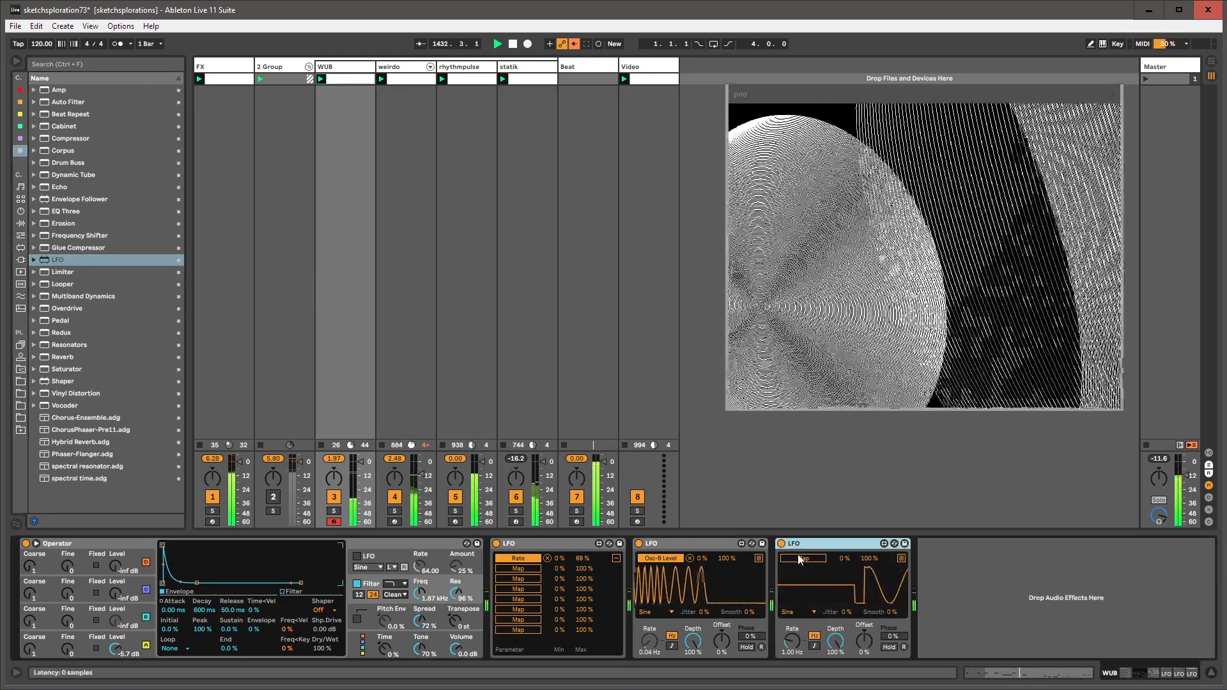
pyautogui.click(799, 557)
pyautogui.click(422, 593)
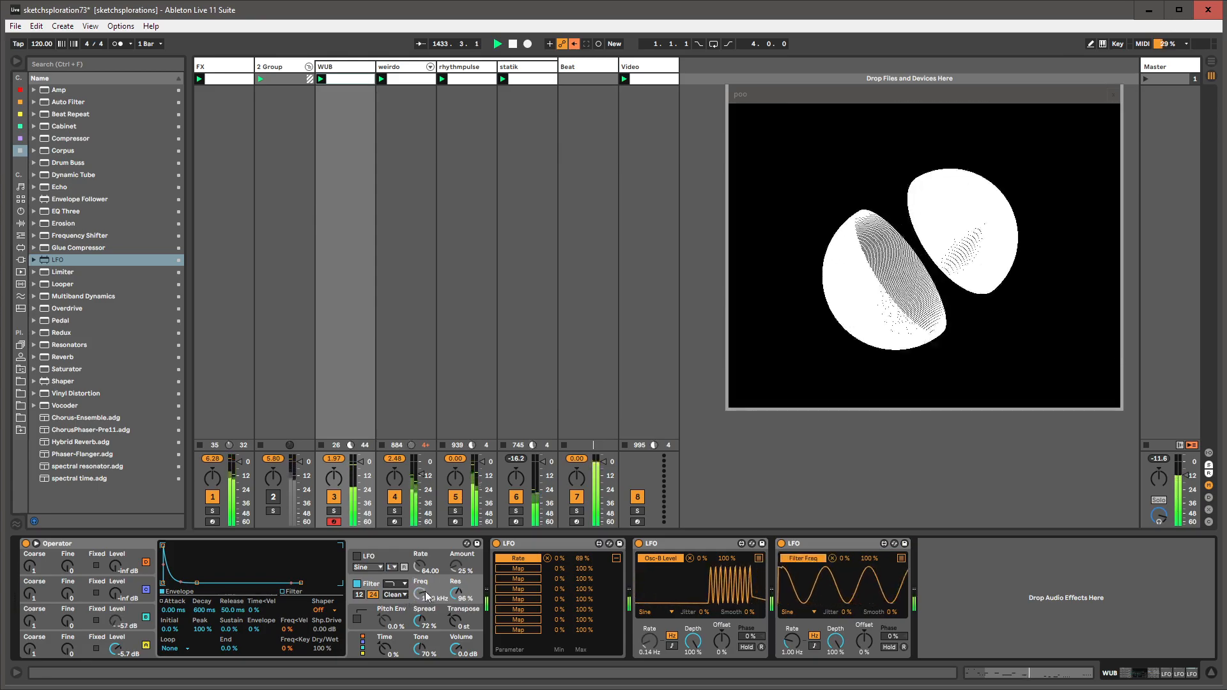
pyautogui.moveTo(792, 641); pyautogui.dragTo(792, 661)
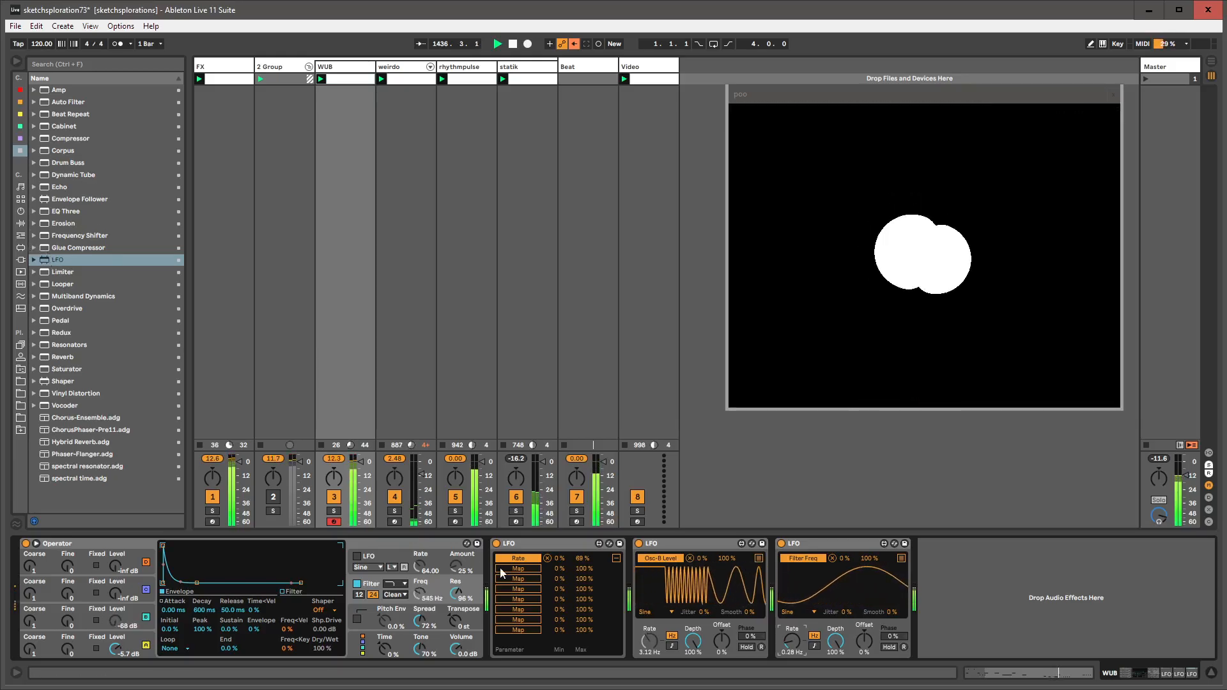
# - Map the random LFO to the filter LFO's Rate with a range of 14% to 44%
pyautogui.click(501, 569)
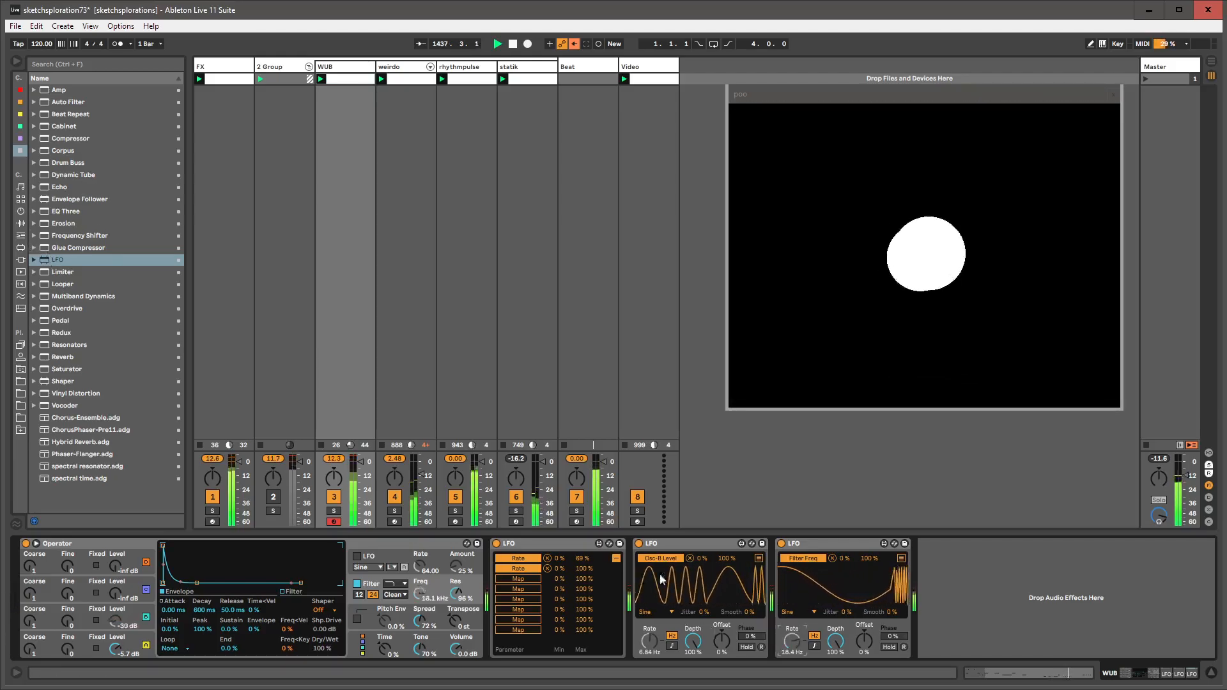
pyautogui.moveTo(581, 570)
pyautogui.mouseDown()
pyautogui.moveTo(581, 604)
pyautogui.moveTo(563, 560)
pyautogui.mouseUp()
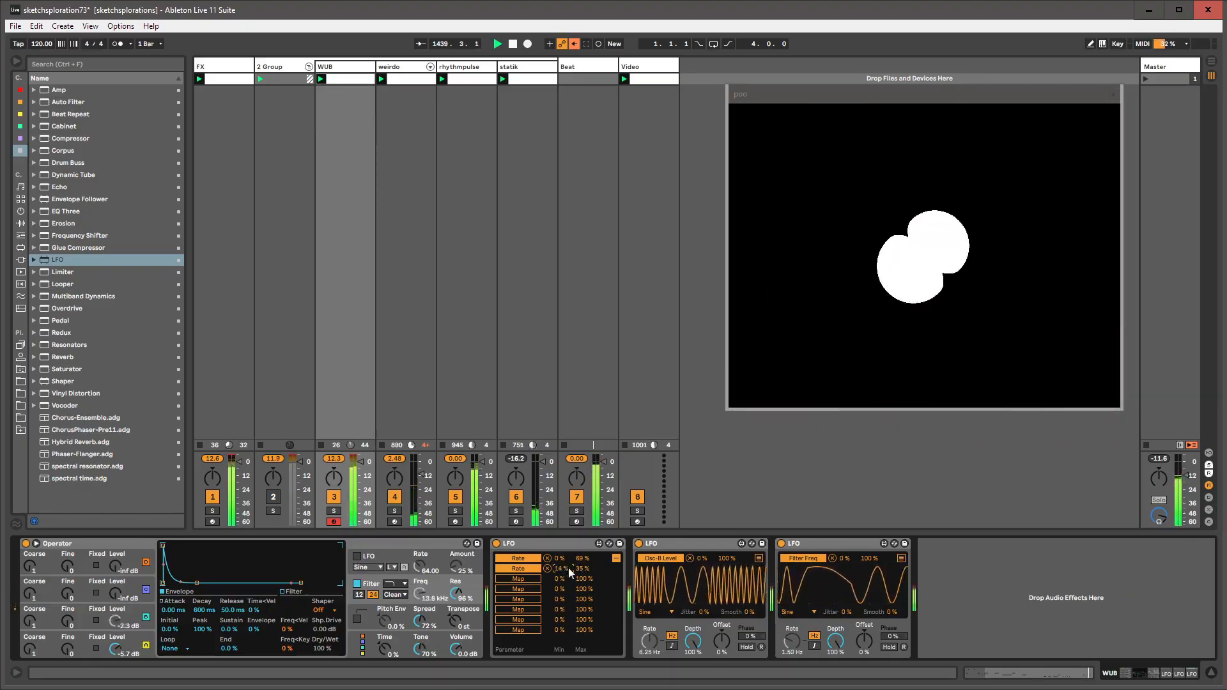
pyautogui.click(581, 569)
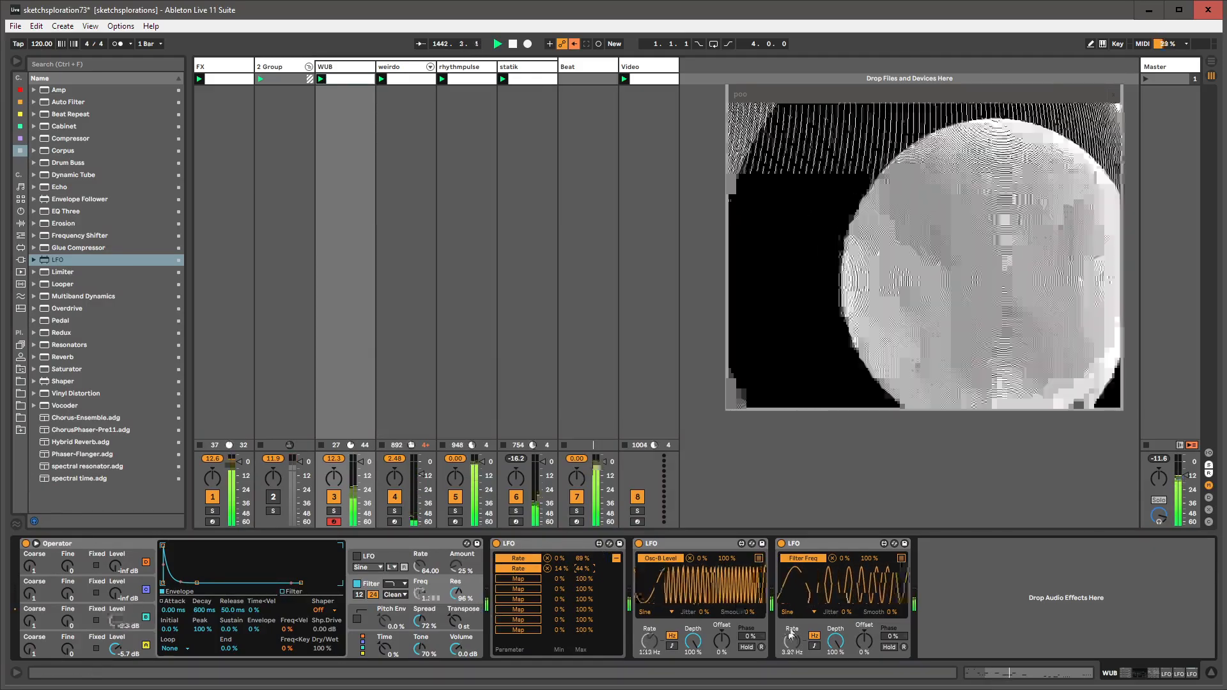
# - Map the random LFO to the filter LFO's Depth with a maximum of about 61%, and raise Operator's filter resonance to 107%
pyautogui.click(522, 579)
pyautogui.click(835, 641)
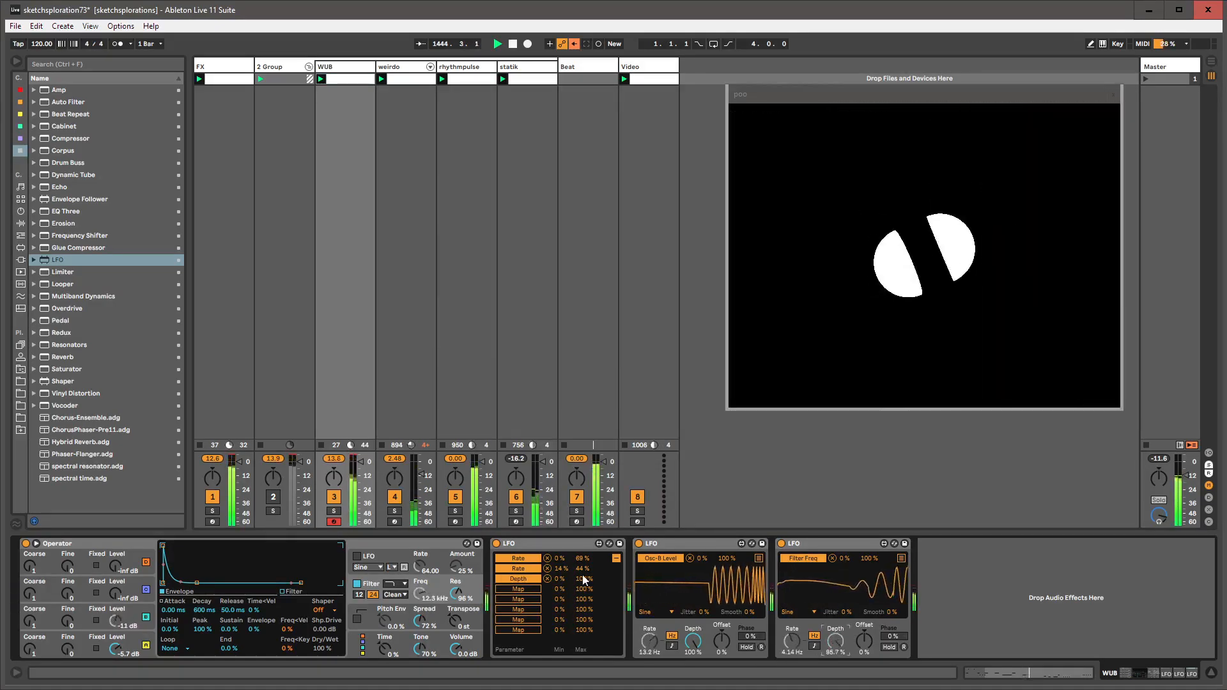
pyautogui.moveTo(581, 577); pyautogui.dragTo(582, 611)
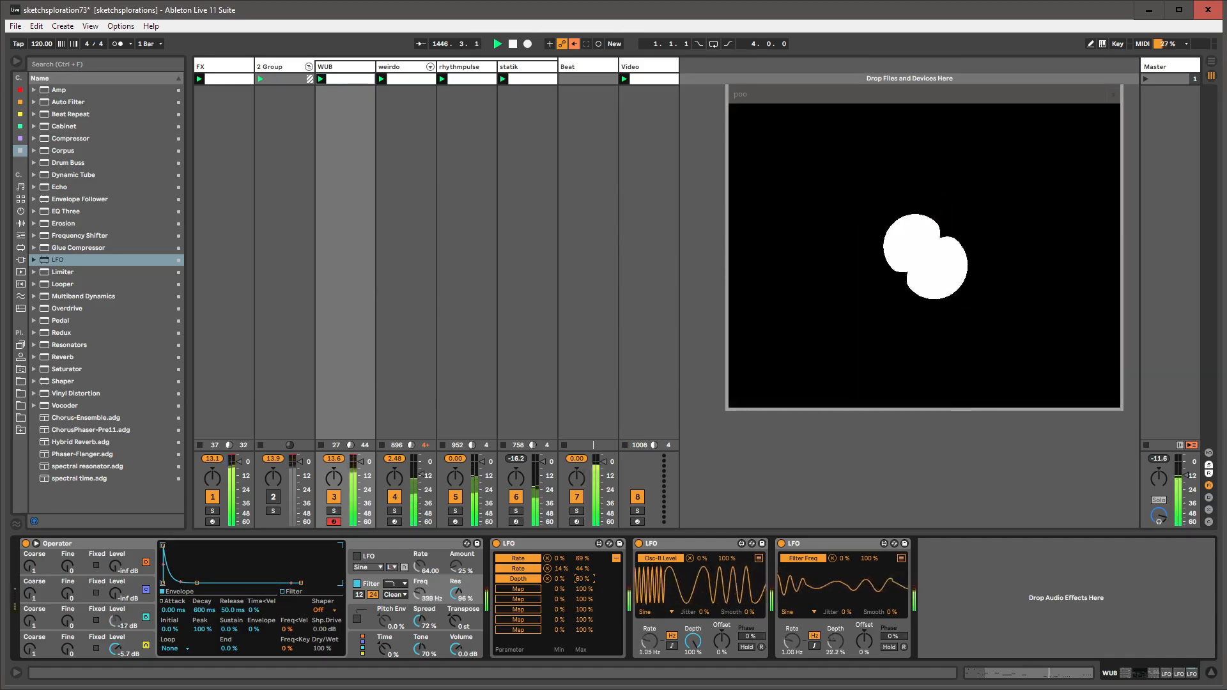
pyautogui.moveTo(470, 596); pyautogui.dragTo(470, 589)
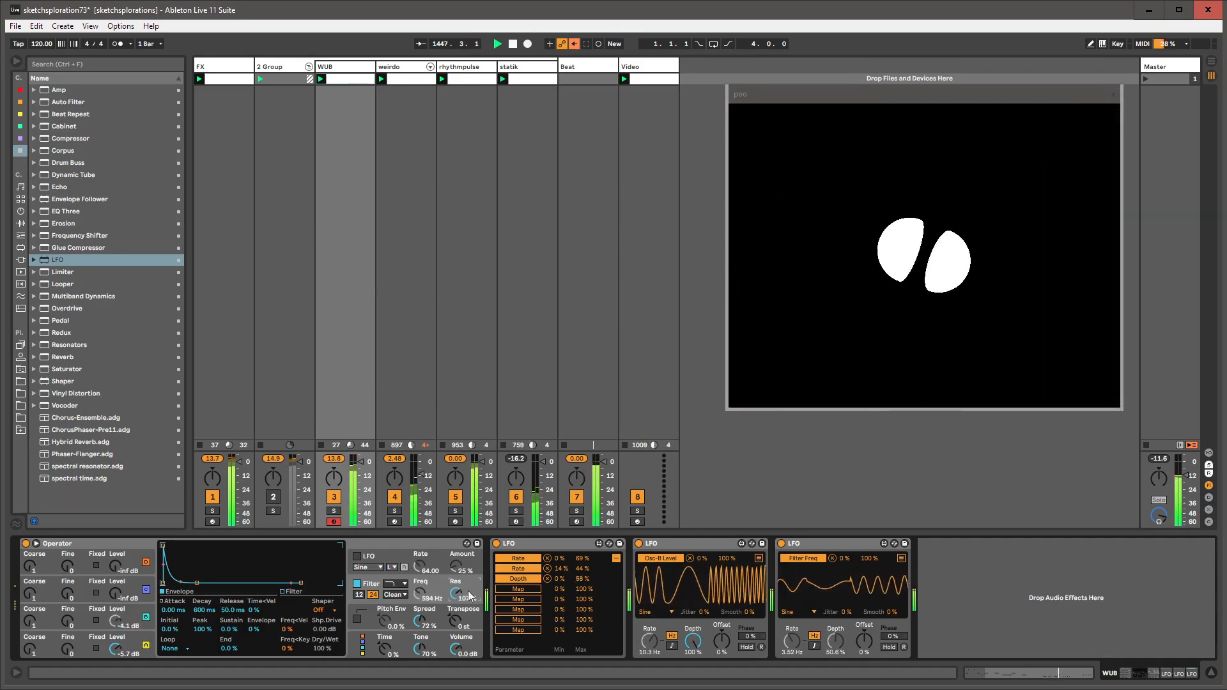
pyautogui.moveTo(579, 579); pyautogui.dragTo(579, 575)
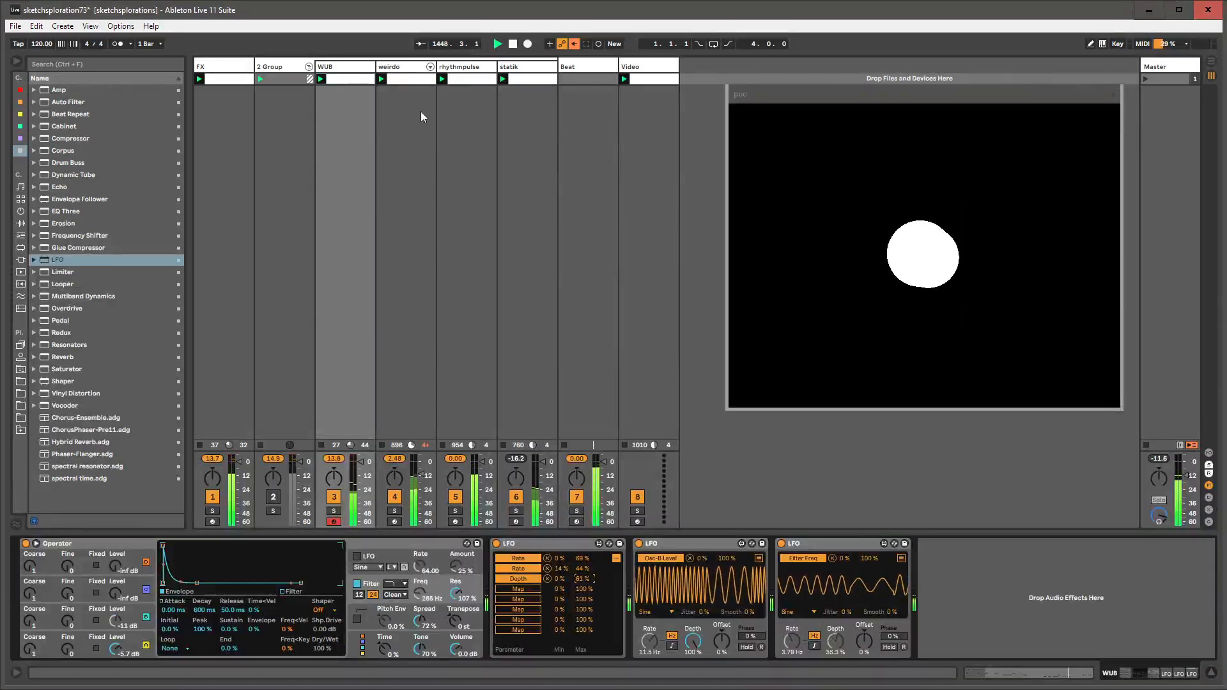
# - Add the spectral time preset at the end of the Beat track's chain and ungroup its rack
pyautogui.click(581, 66)
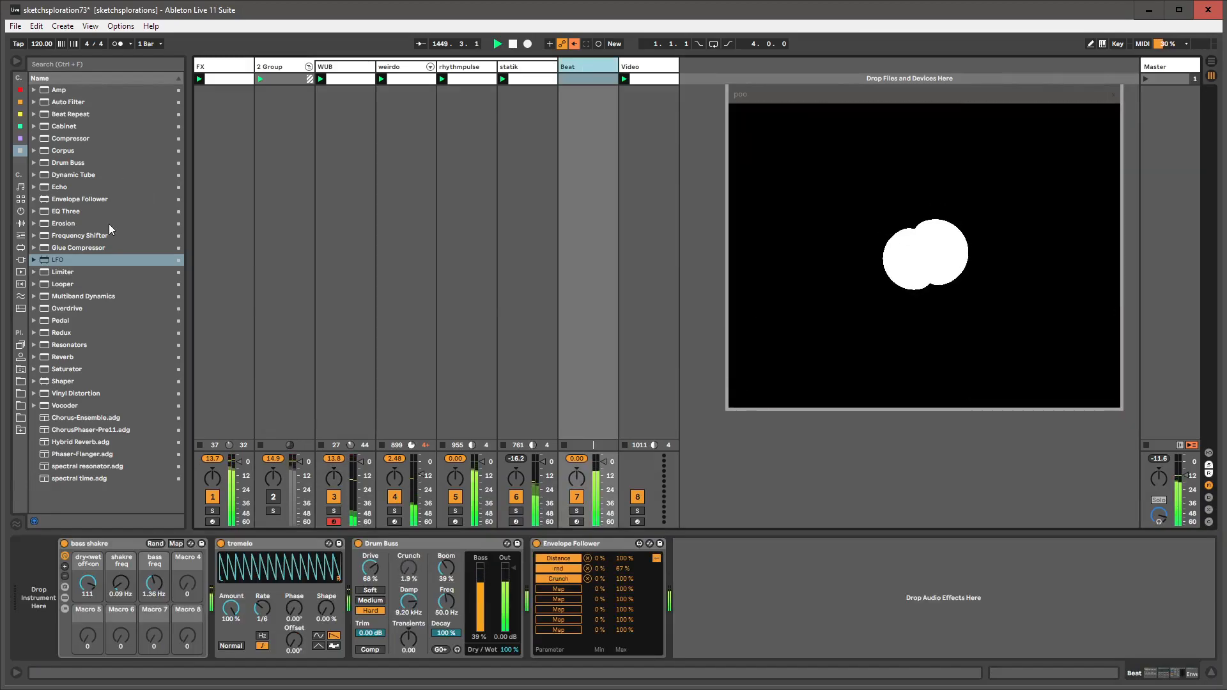
pyautogui.click(64, 479)
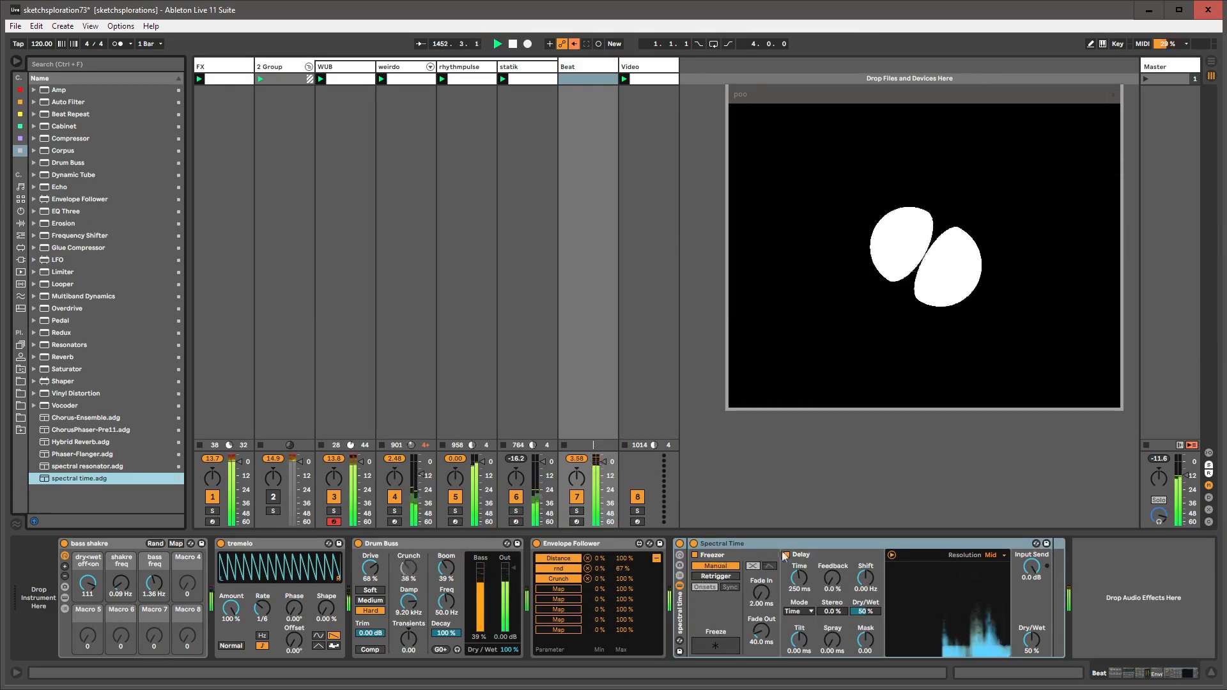
pyautogui.click(754, 544)
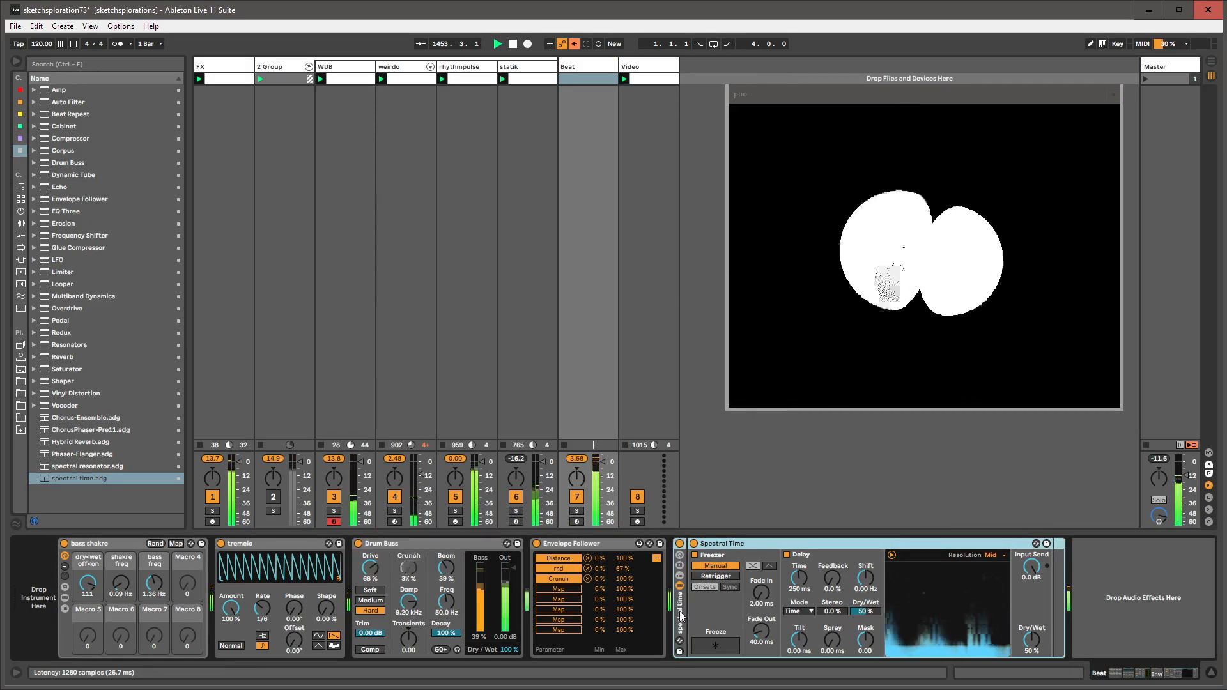
pyautogui.hotkey('ctrl', 'shift', 'g')
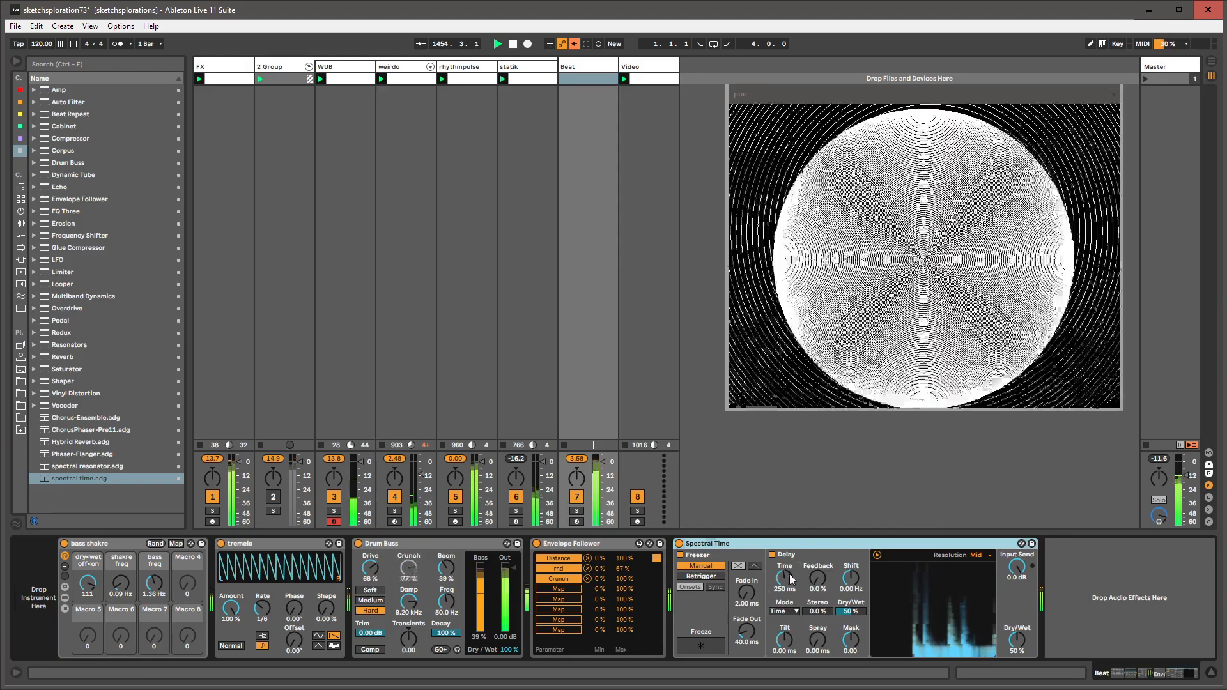
# - Set Spectral Time's delay time to 22 ms and mask to 0.76, and map the Envelope Follower to its delay frequency shift
pyautogui.moveTo(788, 574); pyautogui.dragTo(789, 613)
pyautogui.moveTo(850, 579); pyautogui.dragTo(850, 566)
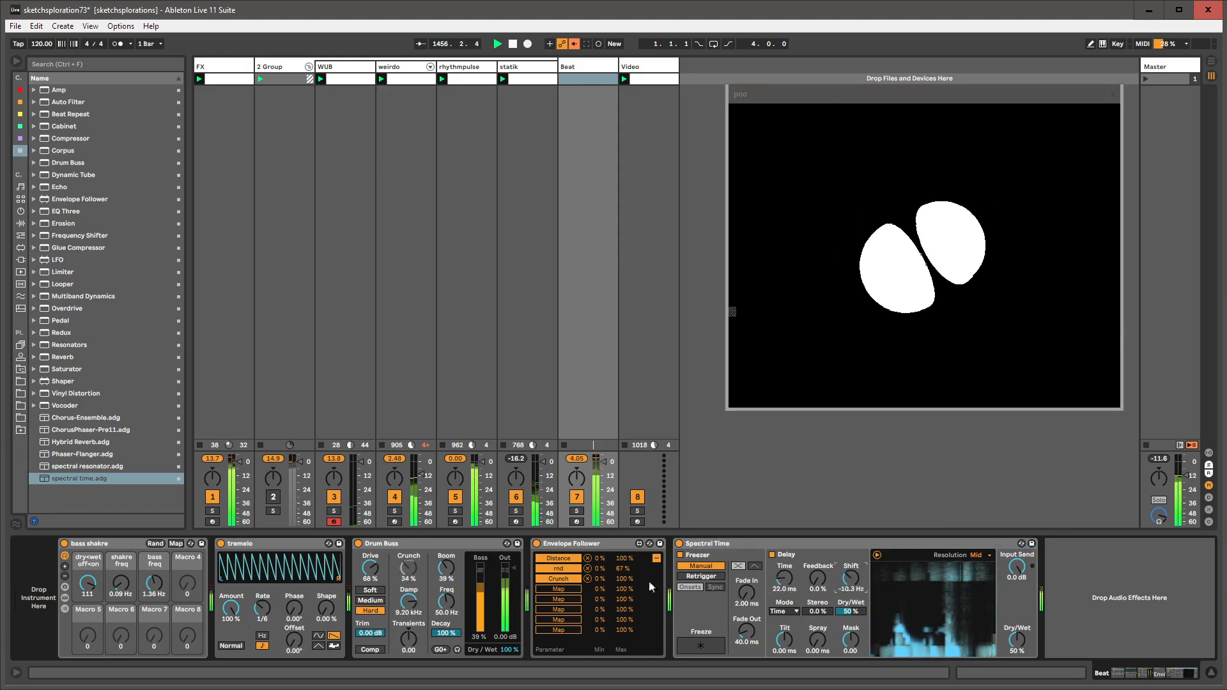
pyautogui.click(568, 589)
pyautogui.click(844, 569)
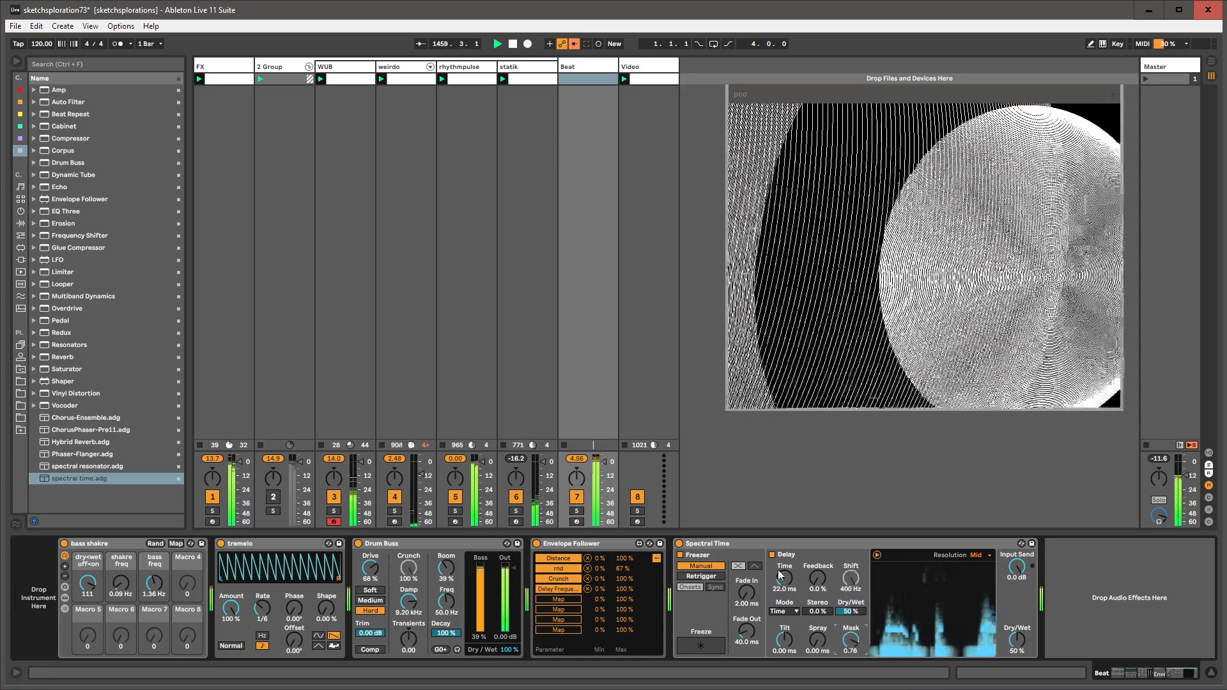
# - Set Spectral Time's delay time to 10.3 ms, feedback to 93%, tilt to -428 ms and spray to 242 ms
pyautogui.moveTo(818, 579); pyautogui.dragTo(818, 586)
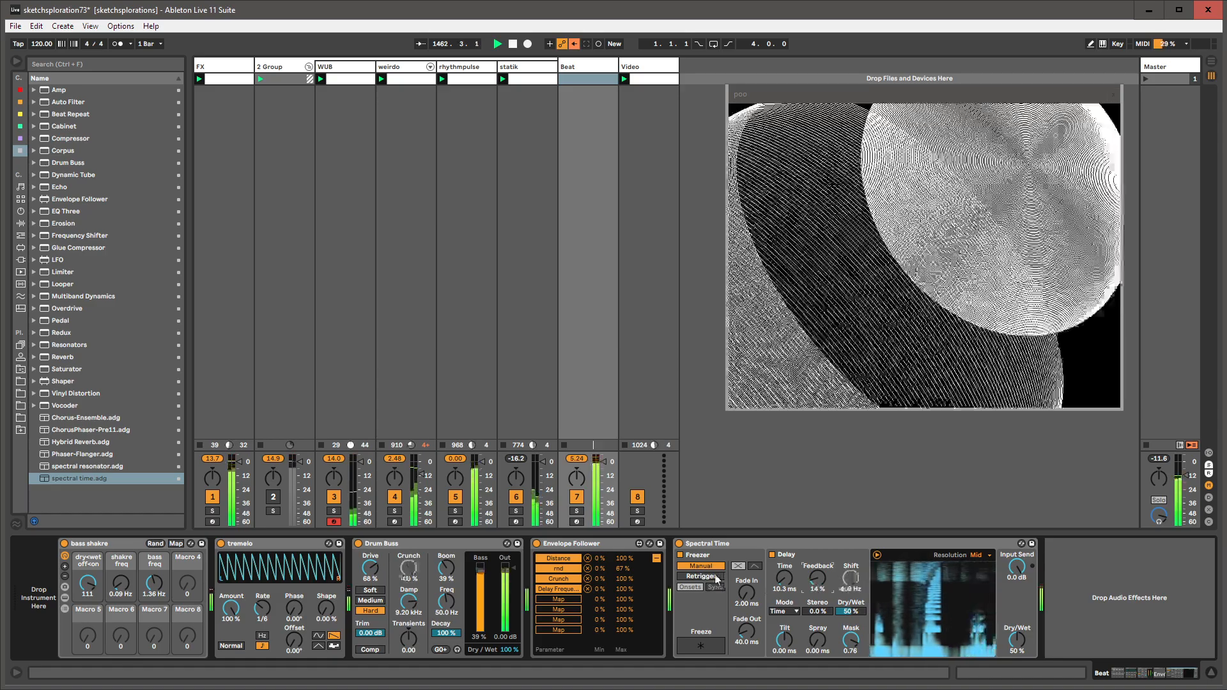
pyautogui.moveTo(787, 640)
pyautogui.mouseDown()
pyautogui.moveTo(787, 678)
pyautogui.moveTo(817, 562)
pyautogui.moveTo(817, 665)
pyautogui.moveTo(784, 556)
pyautogui.mouseUp()
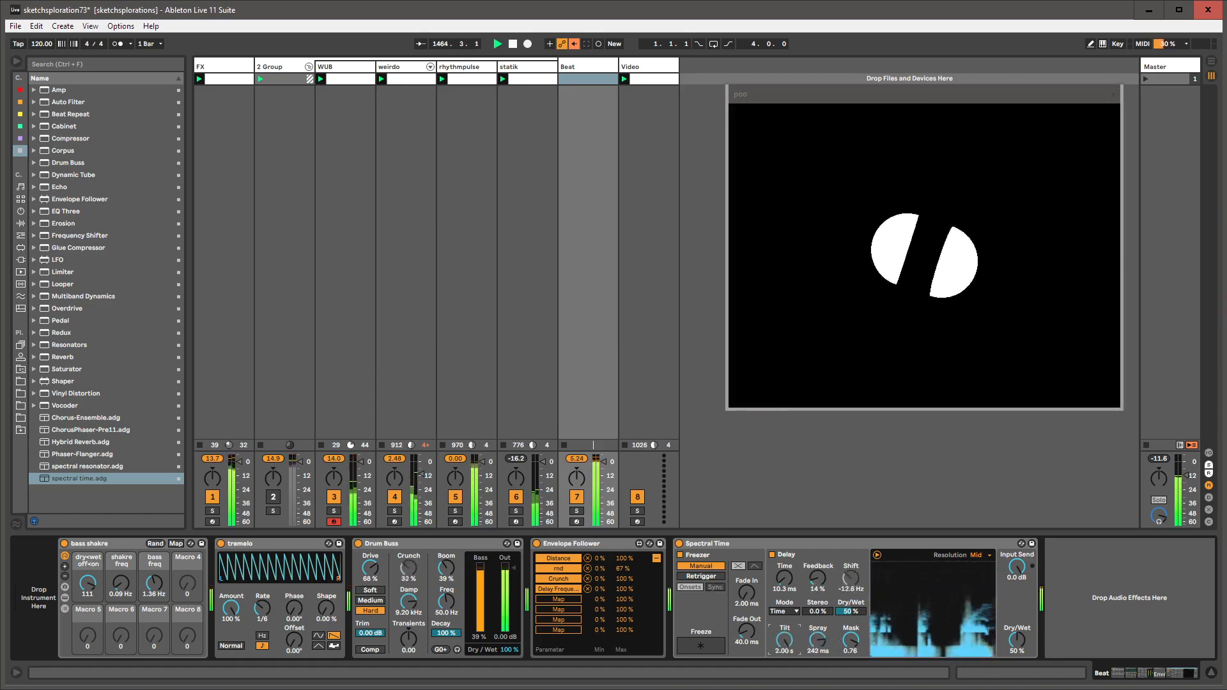
pyautogui.moveTo(784, 641); pyautogui.dragTo(785, 684)
pyautogui.click(817, 579)
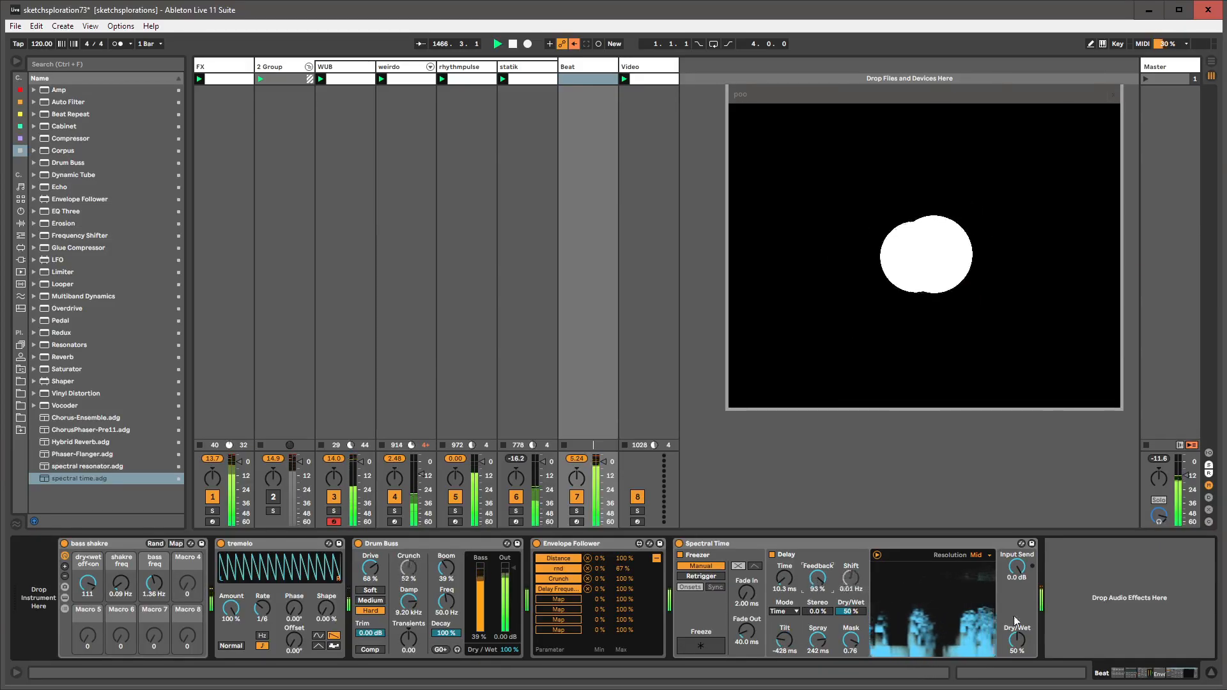
# - Raise the master volume slightly and set Spectral Time's overall dry/wet to 25%
pyautogui.moveTo(1183, 473); pyautogui.dragTo(1183, 469)
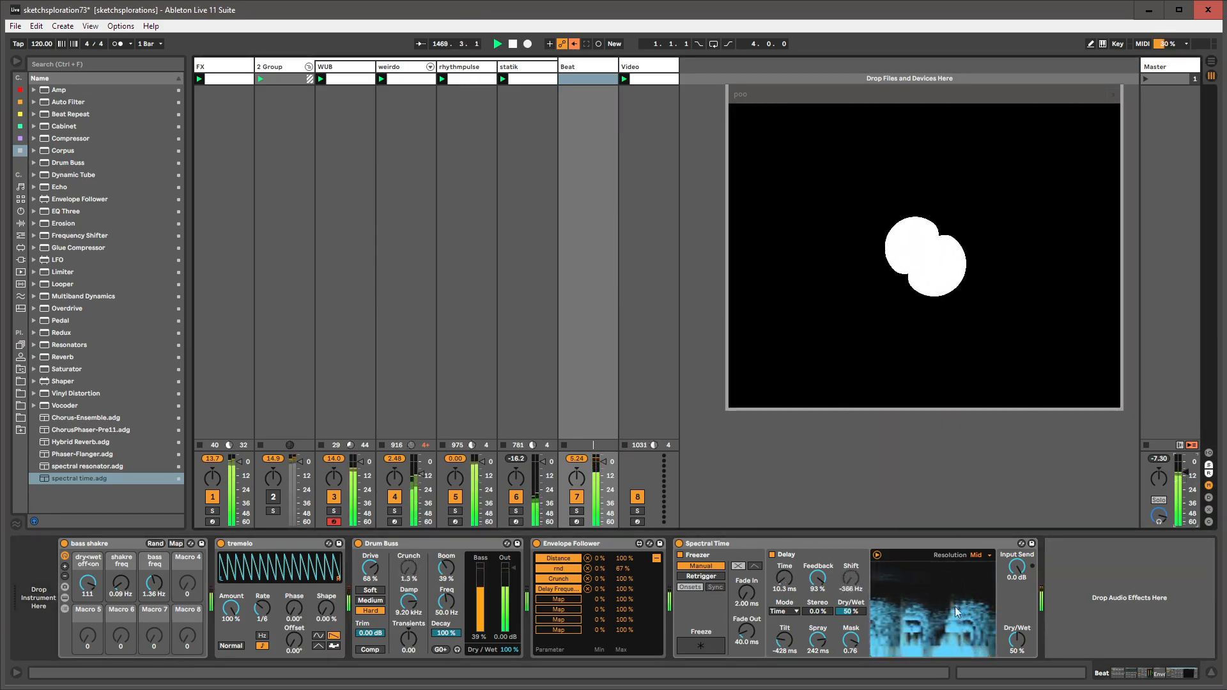
pyautogui.moveTo(1017, 640); pyautogui.dragTo(1017, 668)
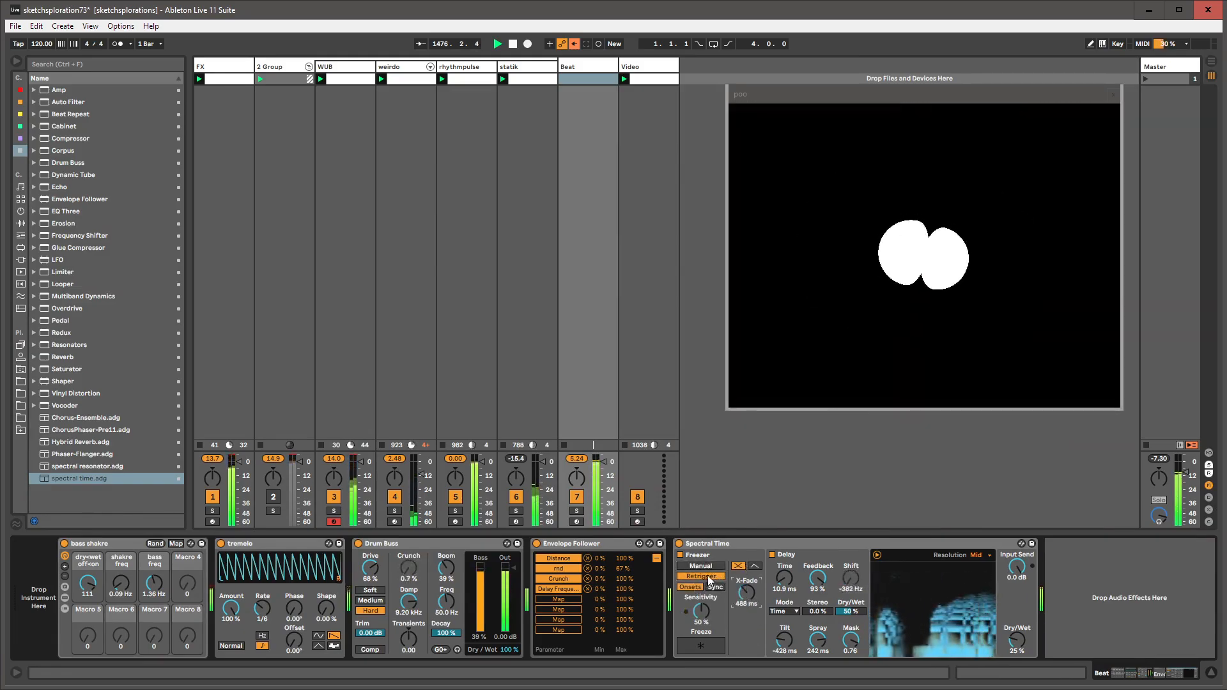
# - Turn on Spectral Time's freeze with 67% sensitivity and switch it to envelope fades of 100 ms in and 294 ms out
pyautogui.click(709, 649)
pyautogui.moveTo(701, 611); pyautogui.dragTo(746, 583)
pyautogui.click(755, 566)
pyautogui.moveTo(746, 634); pyautogui.dragTo(795, 543)
# - Set Spectral Time's delay time to 167 ms, tilt to 1.12 s, spray to 9.10 ms and mask to 0.46, with Ultra resolution
pyautogui.moveTo(792, 633)
pyautogui.mouseDown()
pyautogui.moveTo(792, 607)
pyautogui.moveTo(818, 668)
pyautogui.moveTo(851, 662)
pyautogui.mouseUp()
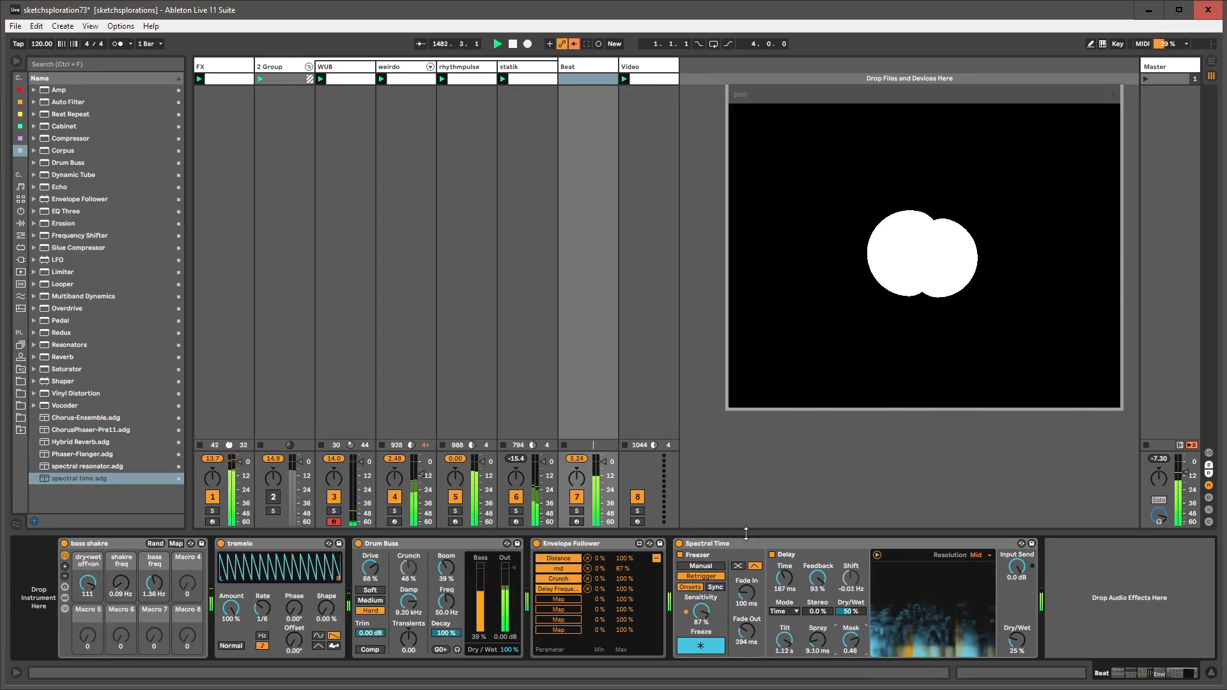
pyautogui.click(709, 543)
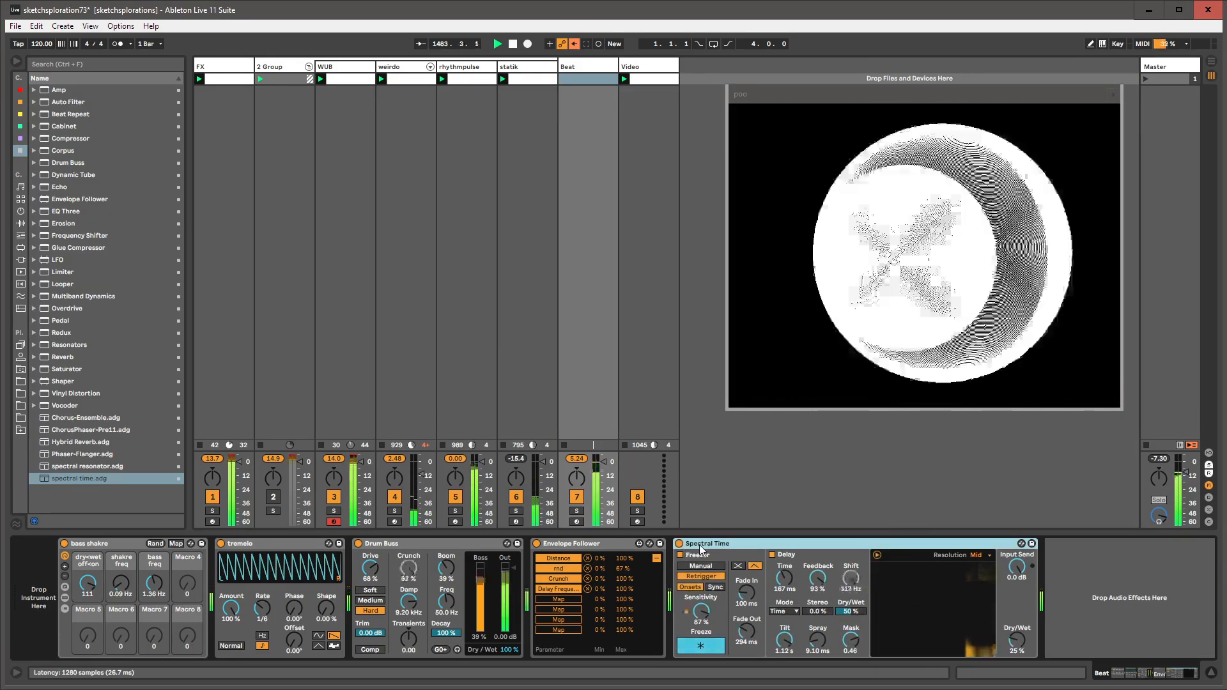
pyautogui.click(982, 555)
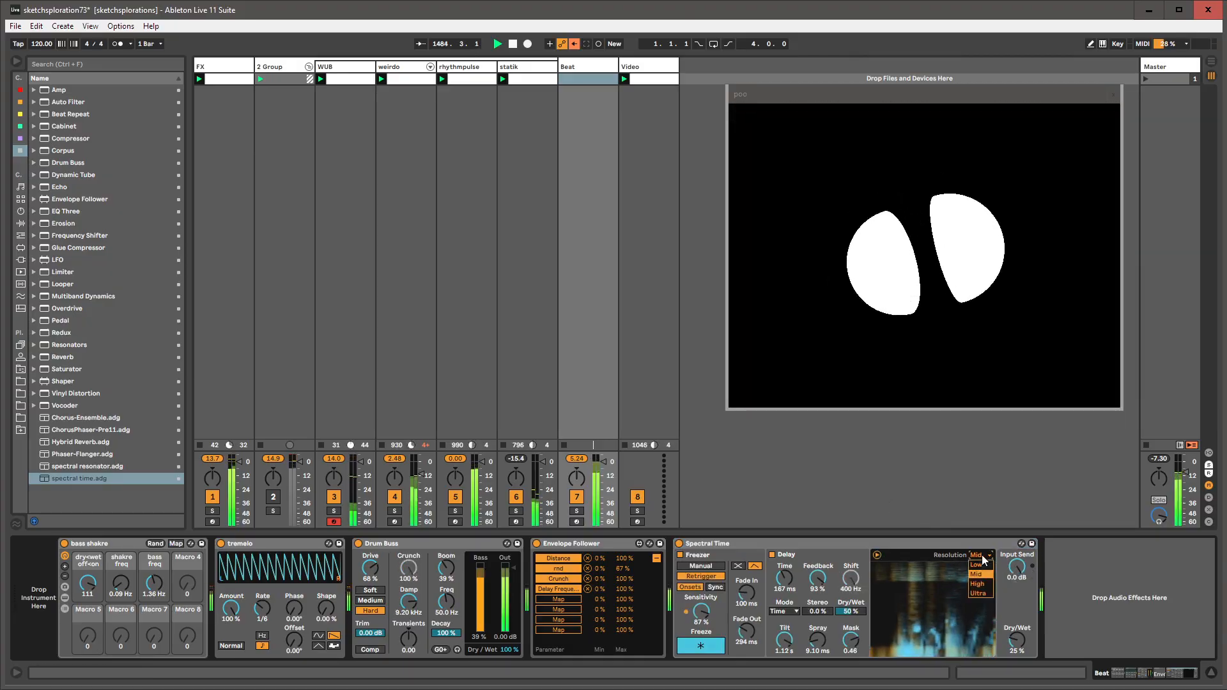
pyautogui.click(980, 594)
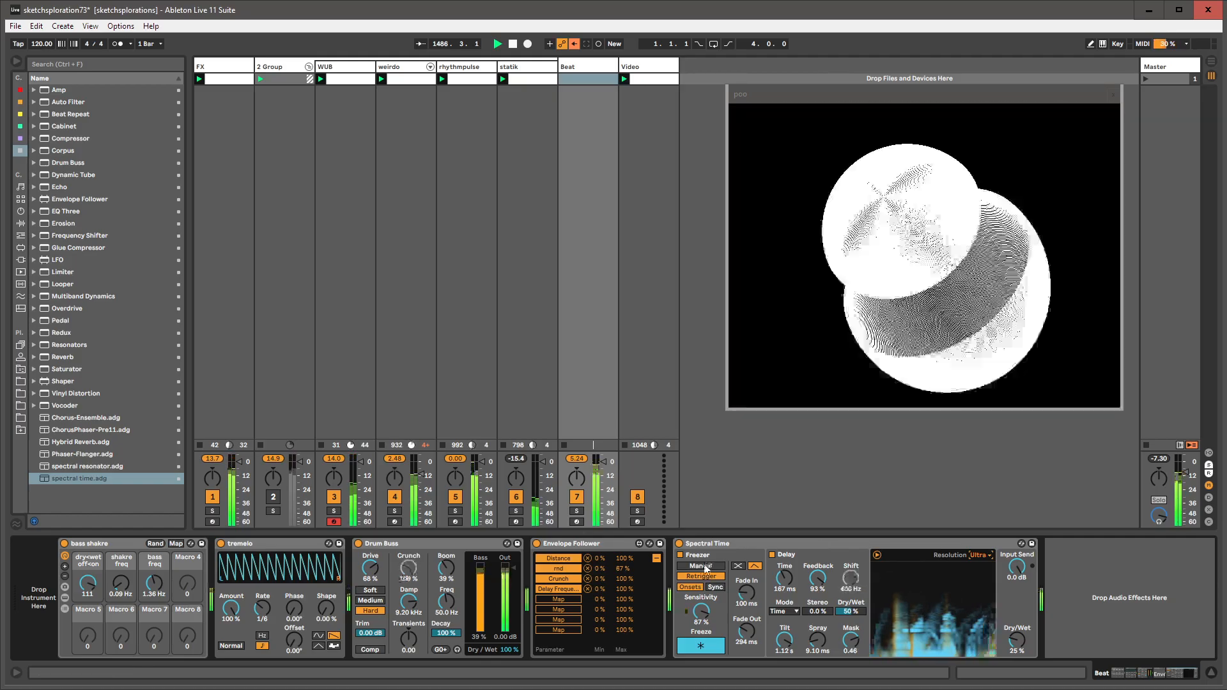
# - Add the ChorusPhaser-Pre11 rack after Spectral Time on the Beat track and collapse the Spectral Time device
pyautogui.click(927, 543)
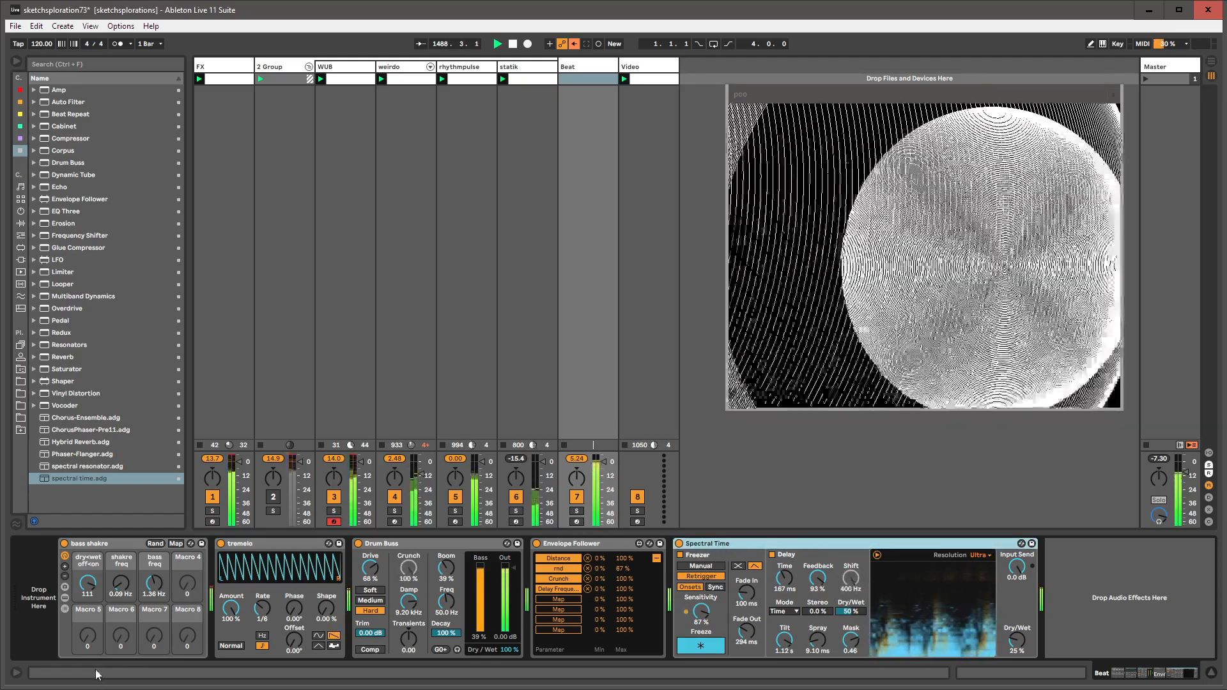
pyautogui.click(74, 429)
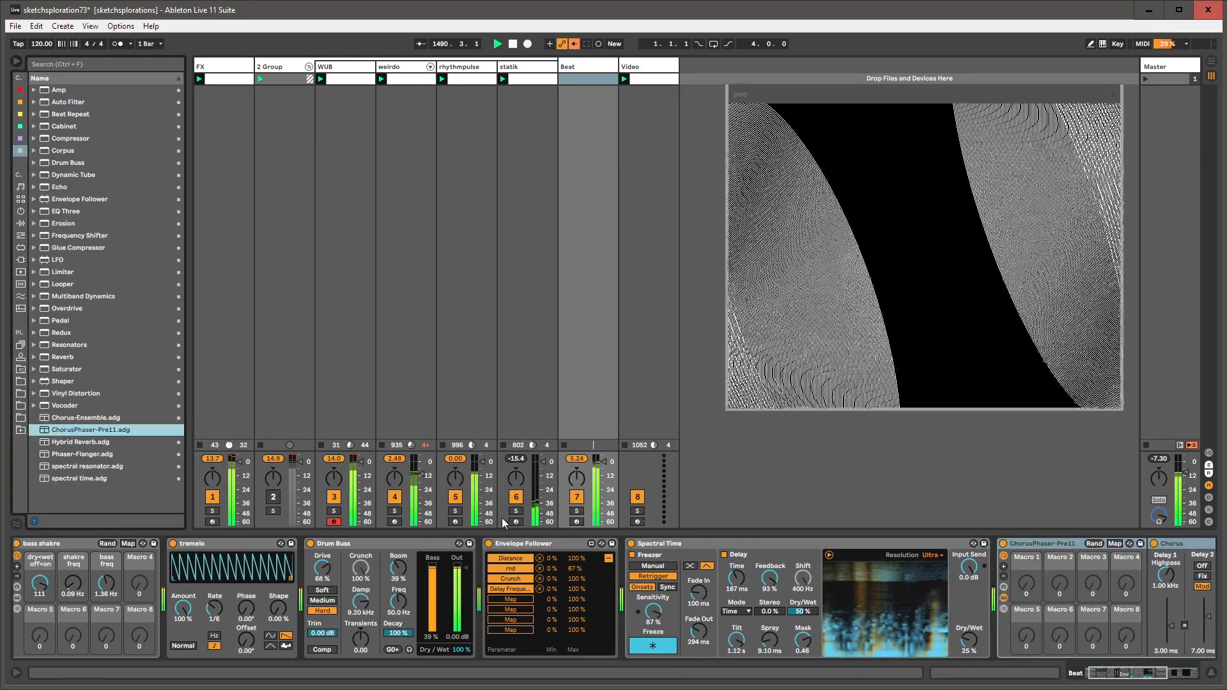
pyautogui.click(638, 543)
pyautogui.doubleClick(638, 544)
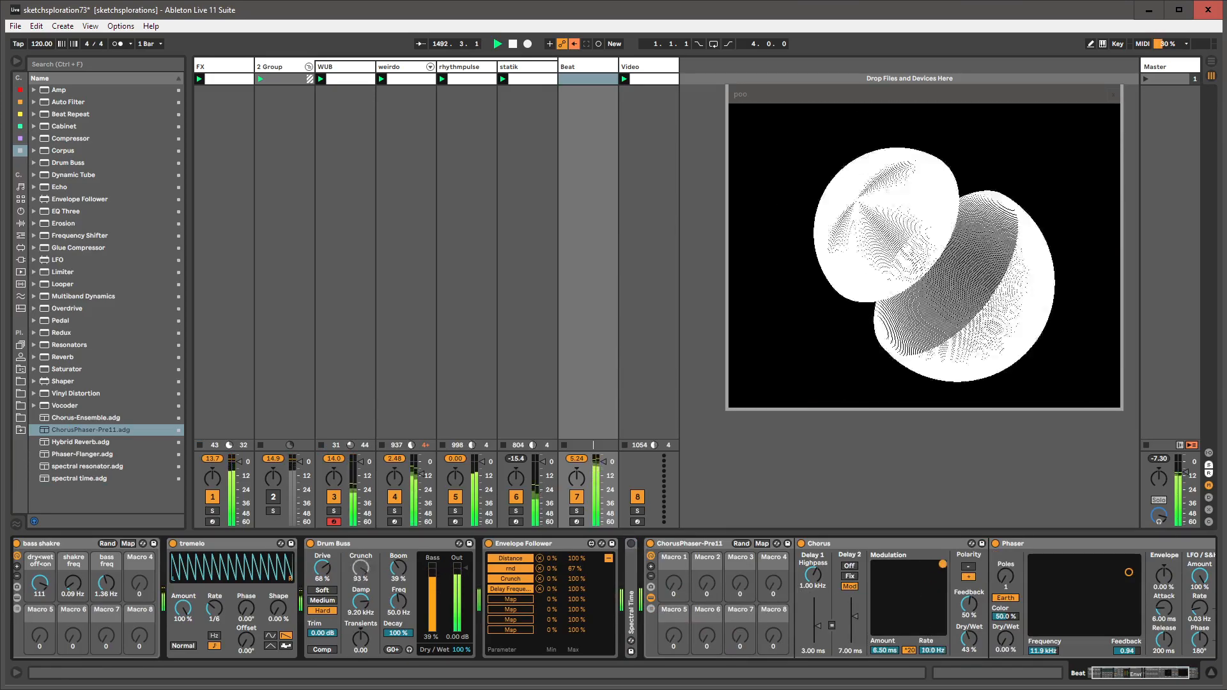
# - Set the Chorus to 6.35 Hz rate, 63% feedback and 0% dry/wet, and map the Envelope Follower to its LFO amount
pyautogui.moveTo(915, 592); pyautogui.dragTo(933, 626)
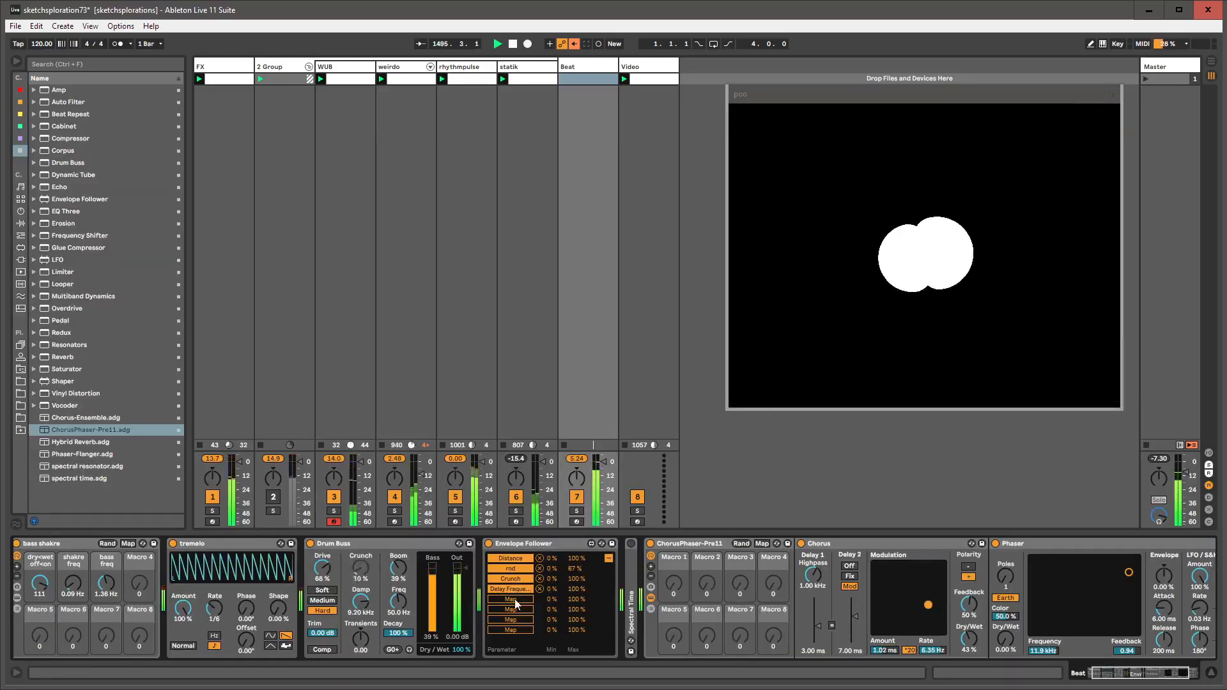
pyautogui.click(876, 647)
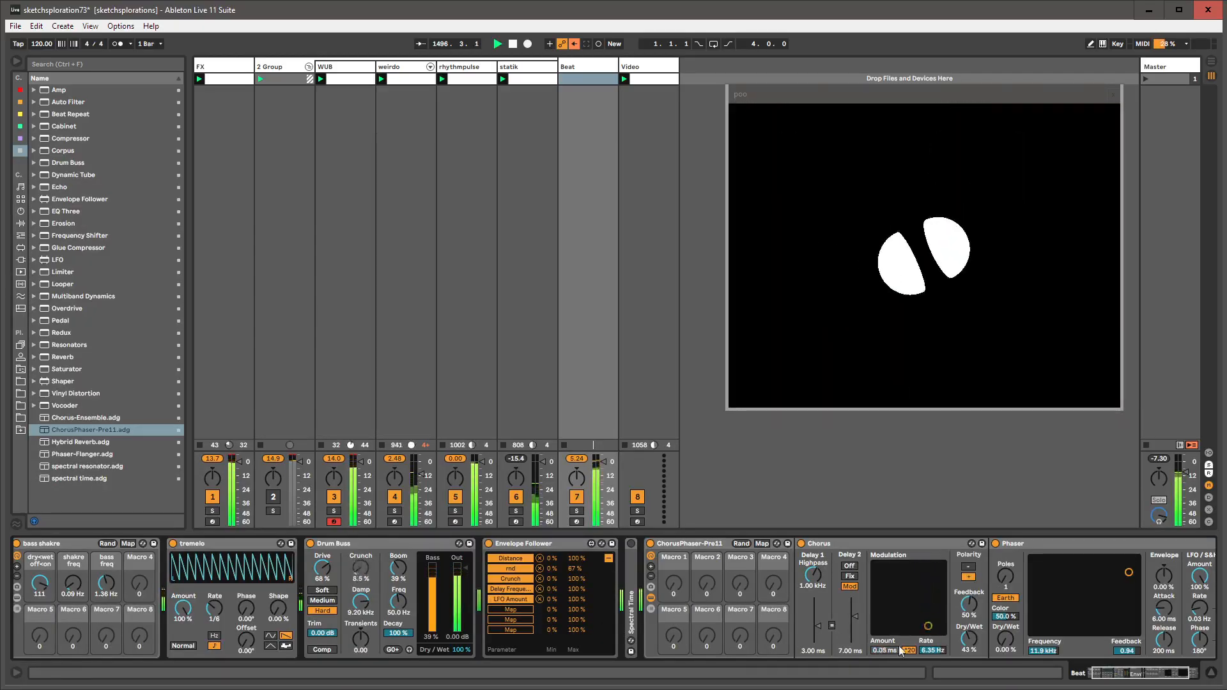
pyautogui.moveTo(969, 639); pyautogui.dragTo(969, 651)
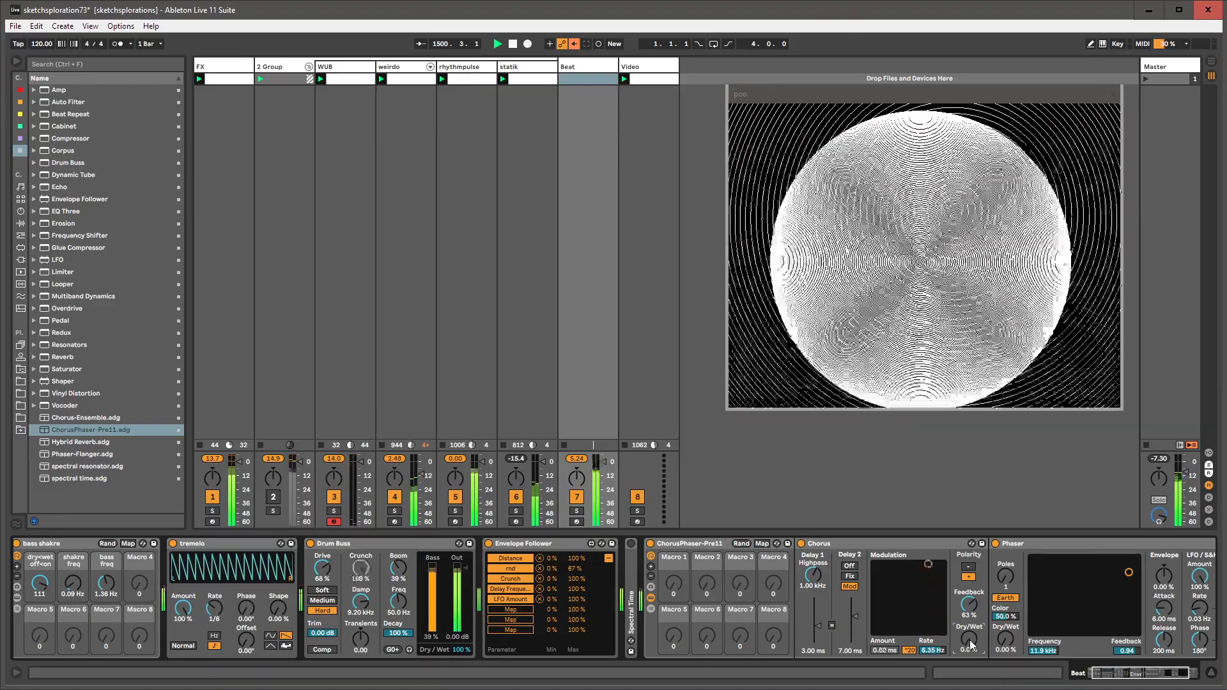
# - Create an empty clip in the Beat track's first slot and launch it
pyautogui.hotkey('shift', 'Tab')
pyautogui.doubleClick(577, 78)
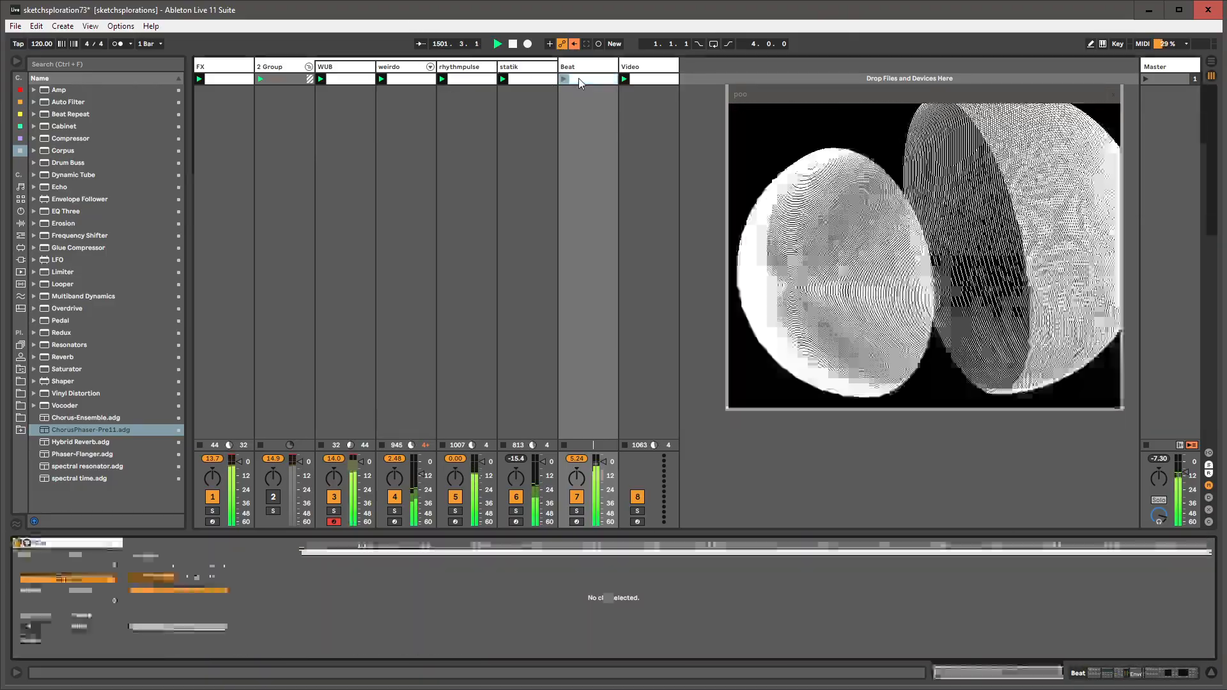
pyautogui.click(565, 78)
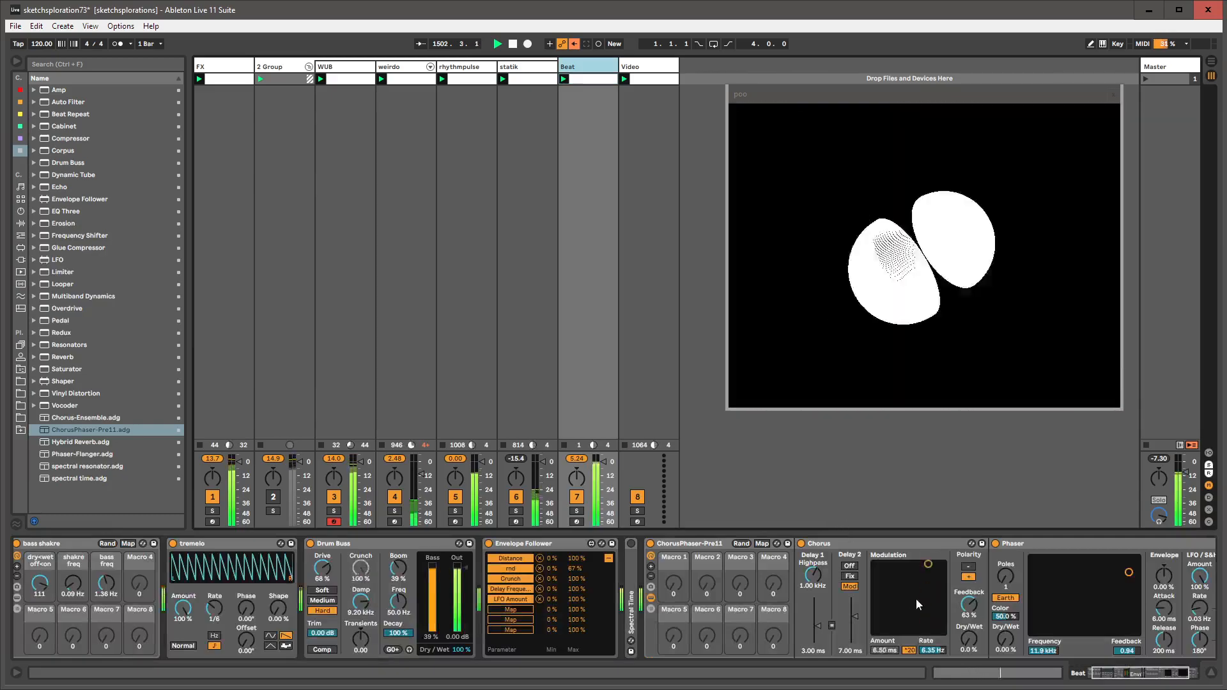
# - Unlink the Beat clip's Chorus dry/wet automation loop, starting it at 1.2.1 and lengthening it to about 3.3.2
pyautogui.click(970, 640)
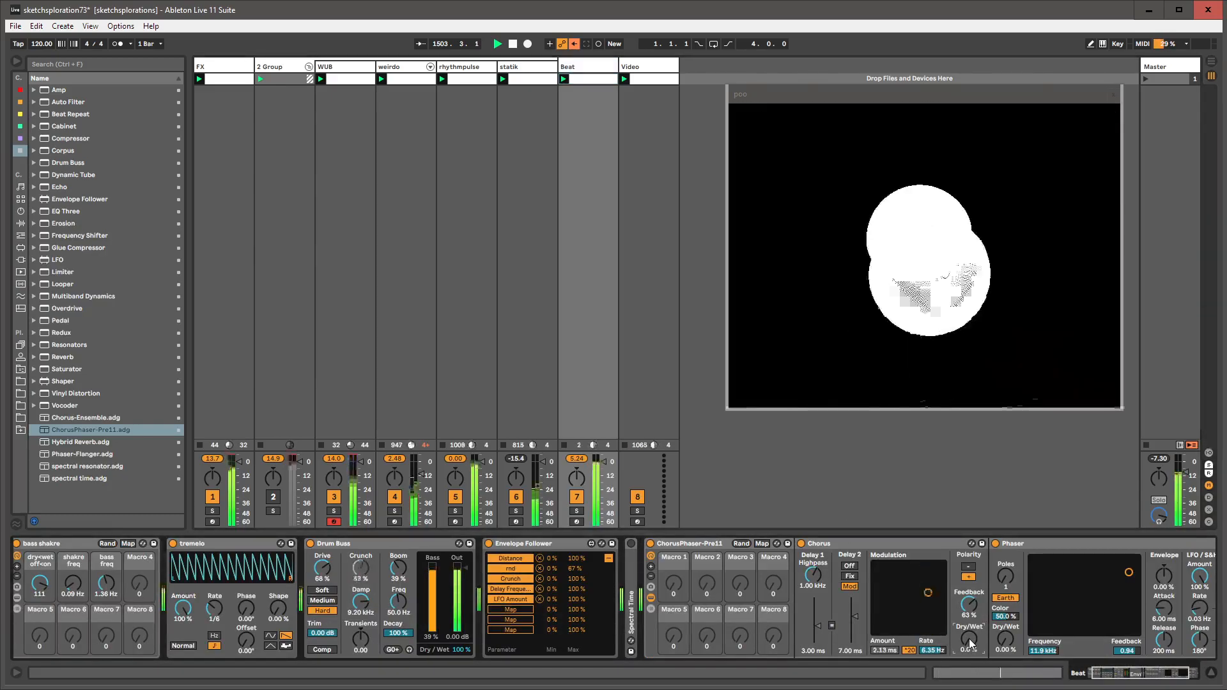
pyautogui.hotkey('shift', 'Tab')
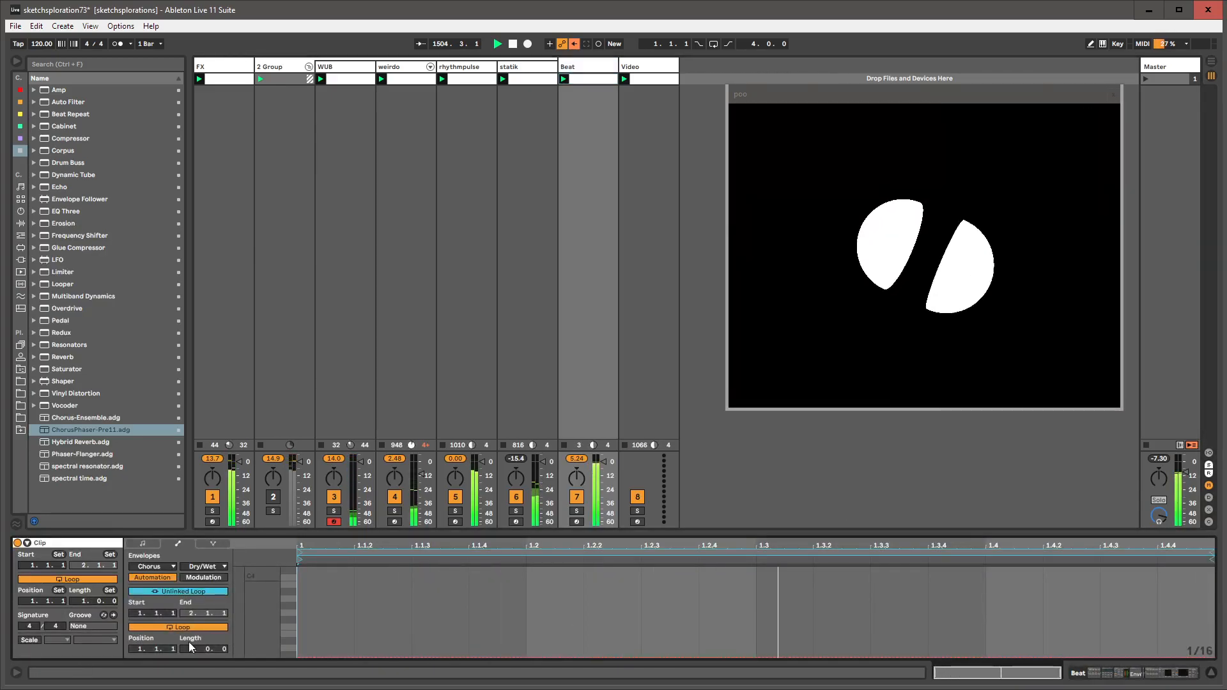
pyautogui.moveTo(300, 559); pyautogui.dragTo(362, 559)
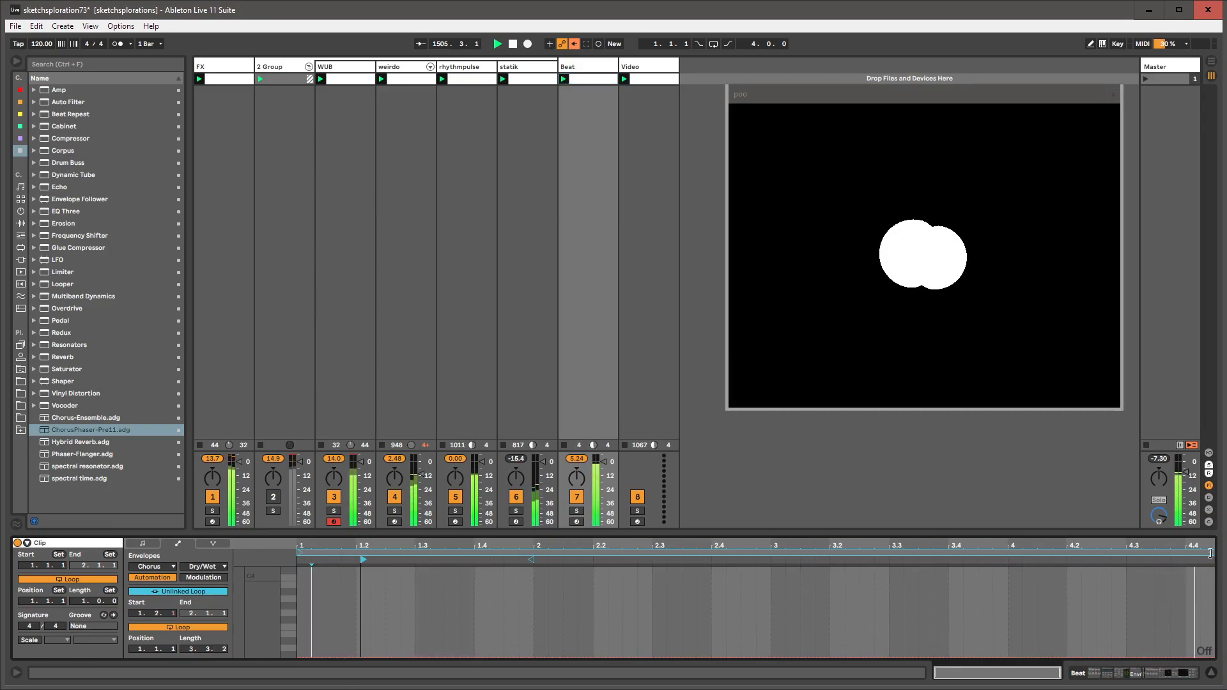
pyautogui.moveTo(1213, 553); pyautogui.dragTo(1224, 554)
pyautogui.hotkey('shift', 'Tab')
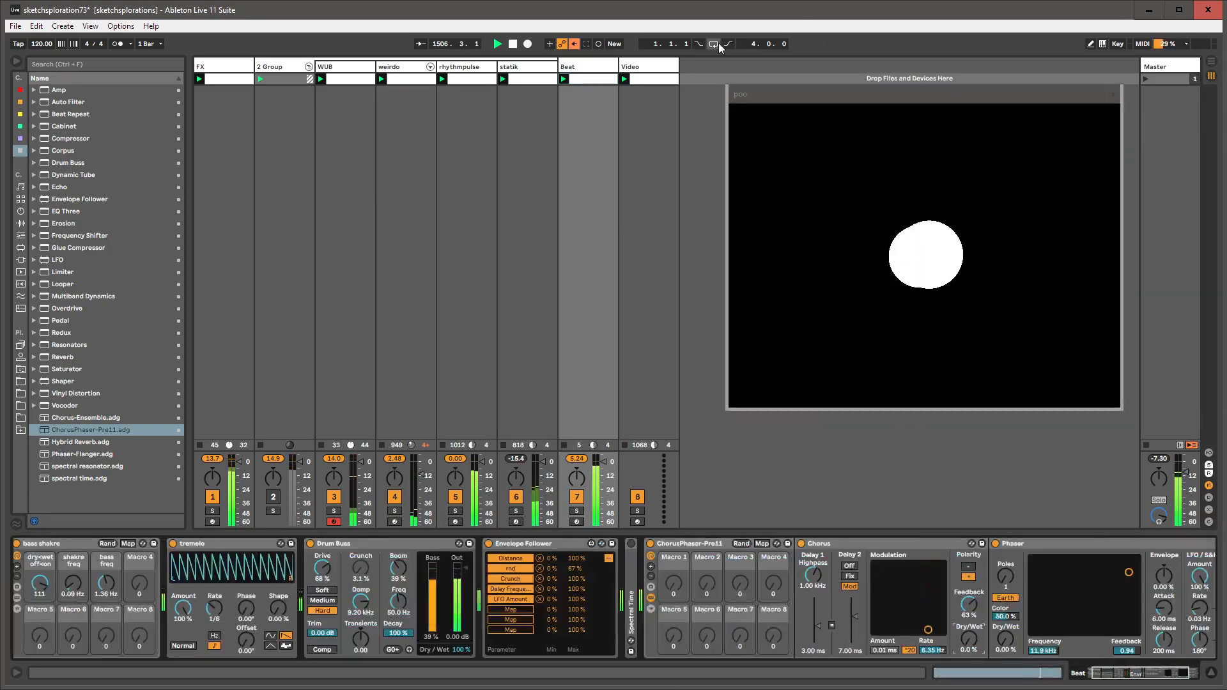
# - Record Chorus dry/wet automation into the Beat clip and ungroup the ChorusPhaser-Pre11 rack
pyautogui.click(580, 68)
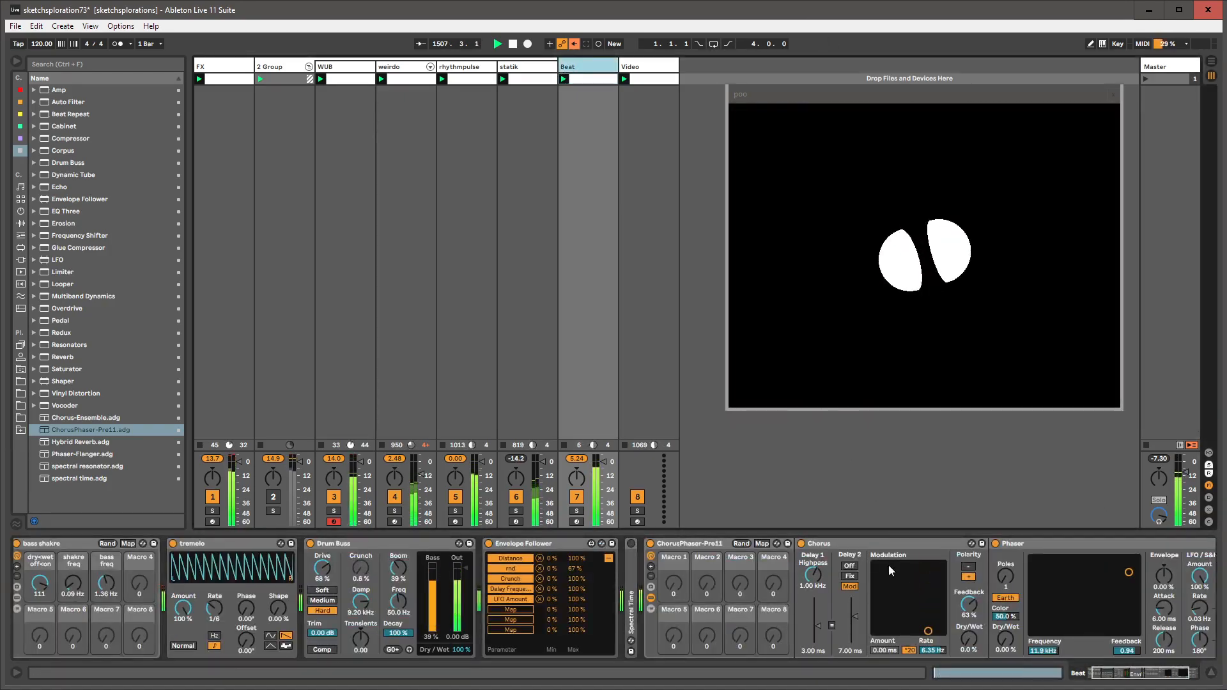
pyautogui.hotkey('ctrl', 'shift', 'F9')
pyautogui.moveTo(966, 634); pyautogui.dragTo(965, 604)
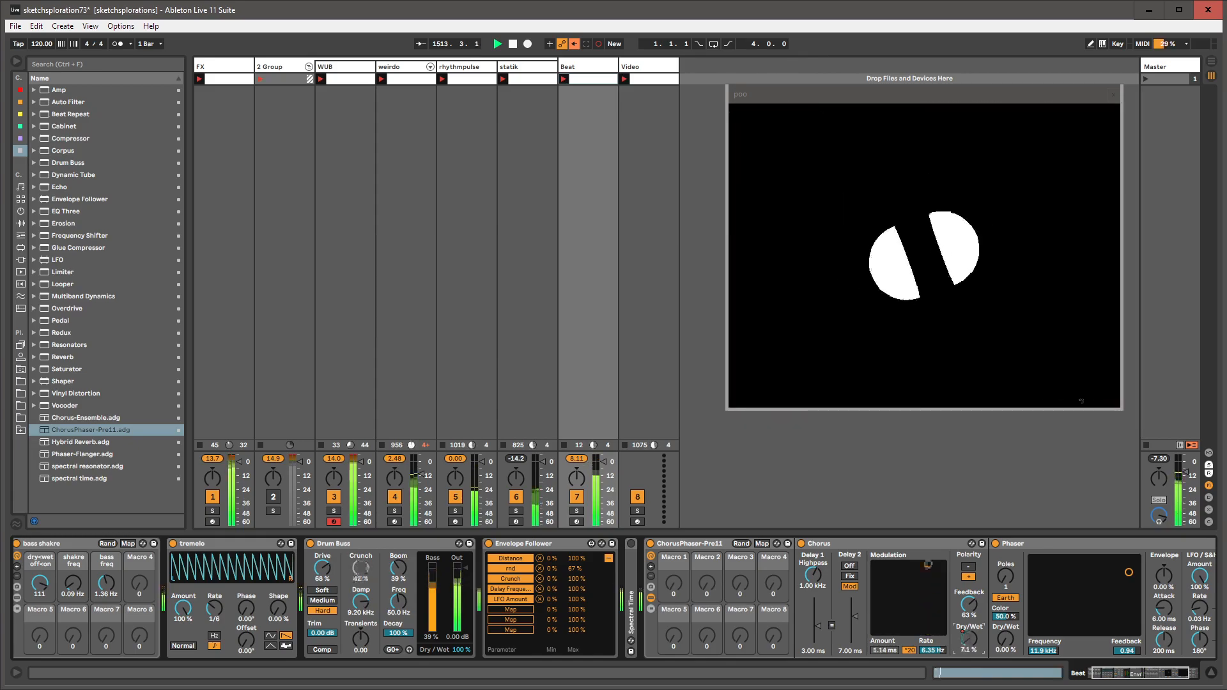
pyautogui.moveTo(928, 565); pyautogui.dragTo(928, 620)
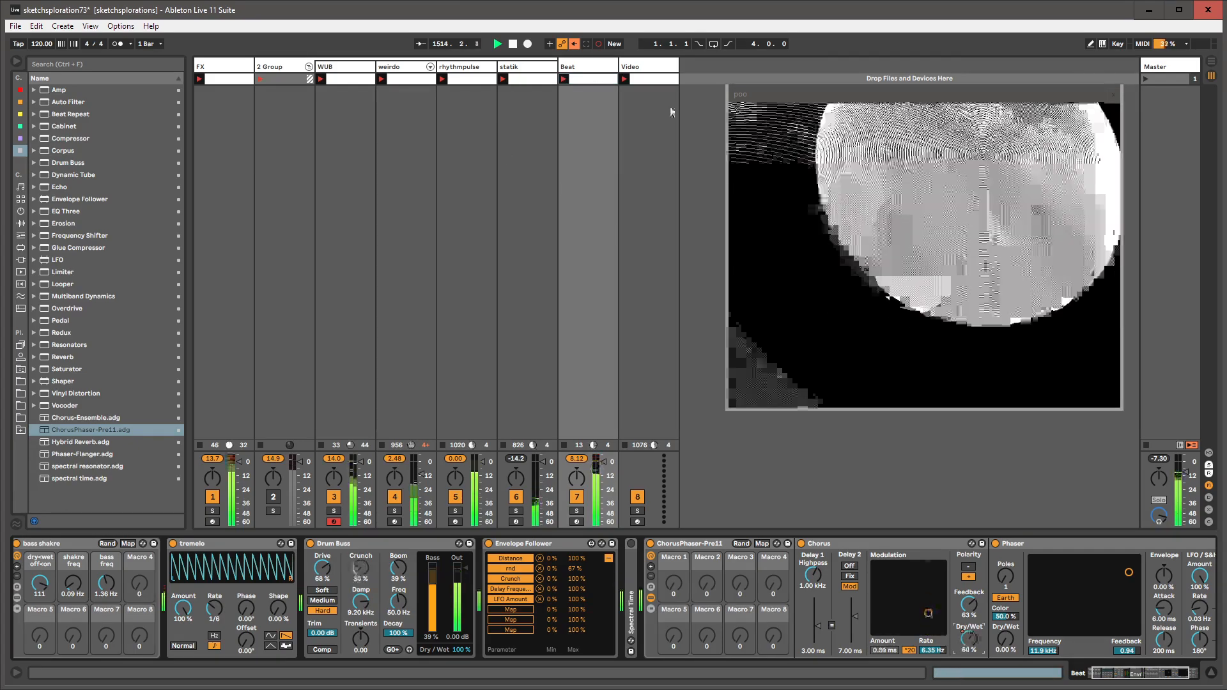
pyautogui.click(603, 67)
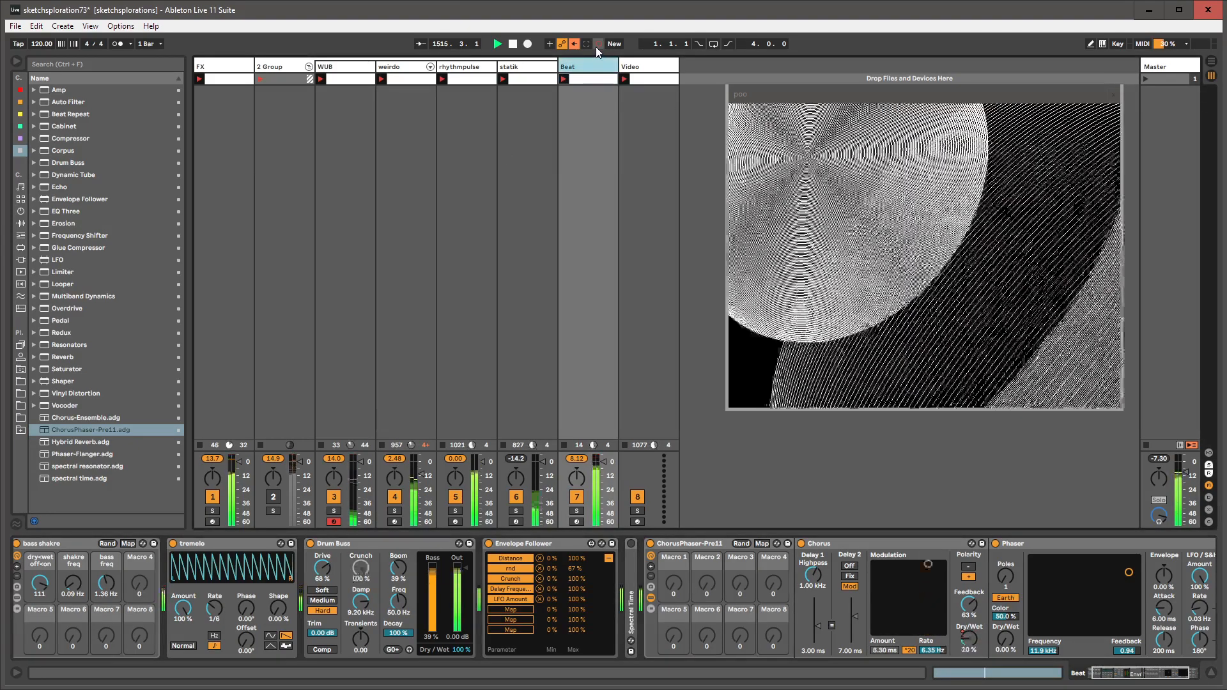
pyautogui.click(676, 545)
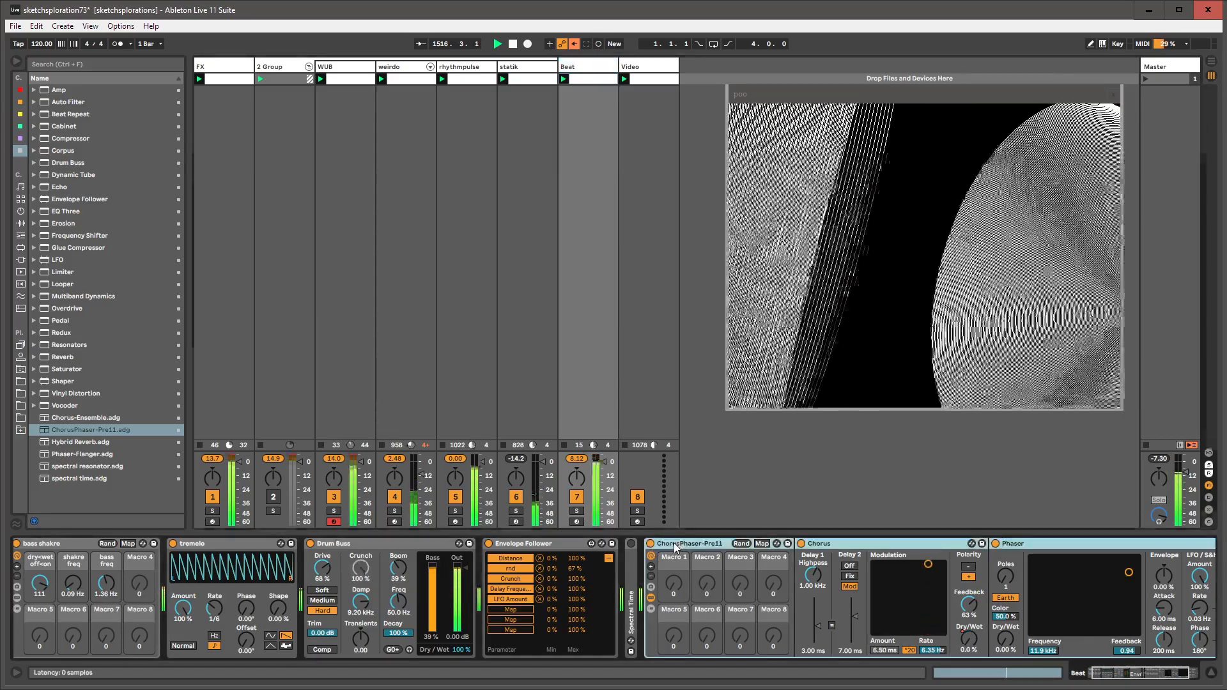
pyautogui.hotkey('ctrl', 'shift', 'g')
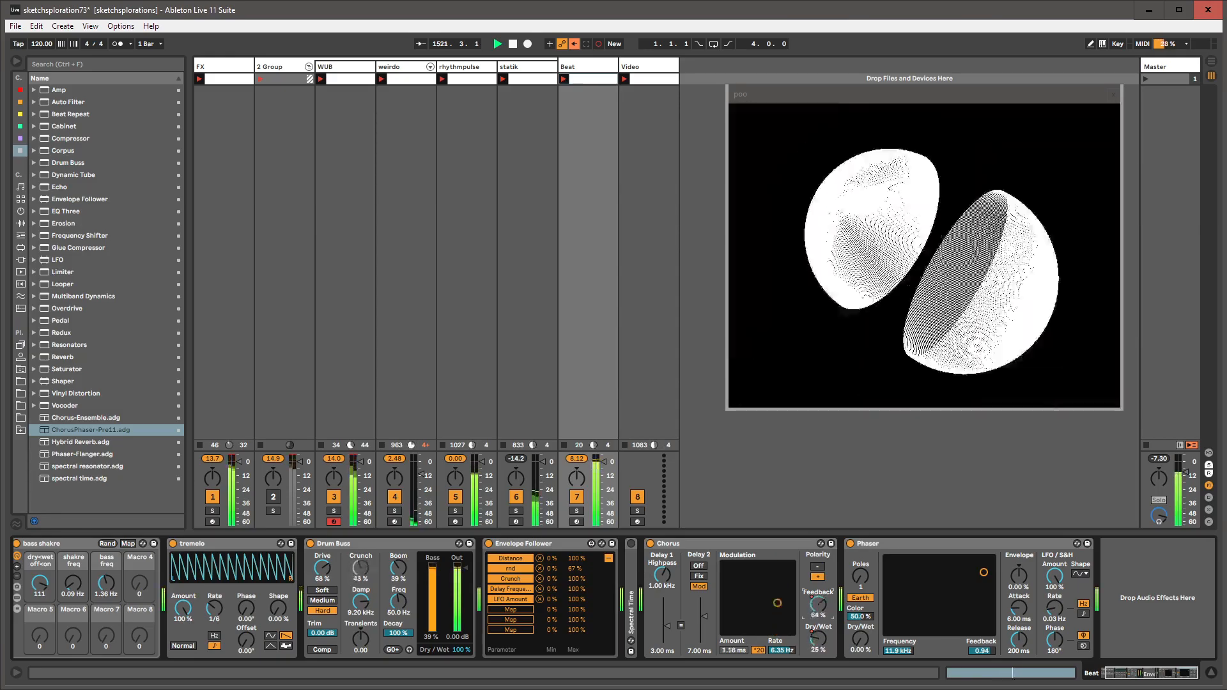
# - Unlink the Beat clip's Chorus feedback automation loop, setting its start to 1.2.2 and its length to 5.2.1
pyautogui.rightClick(822, 606)
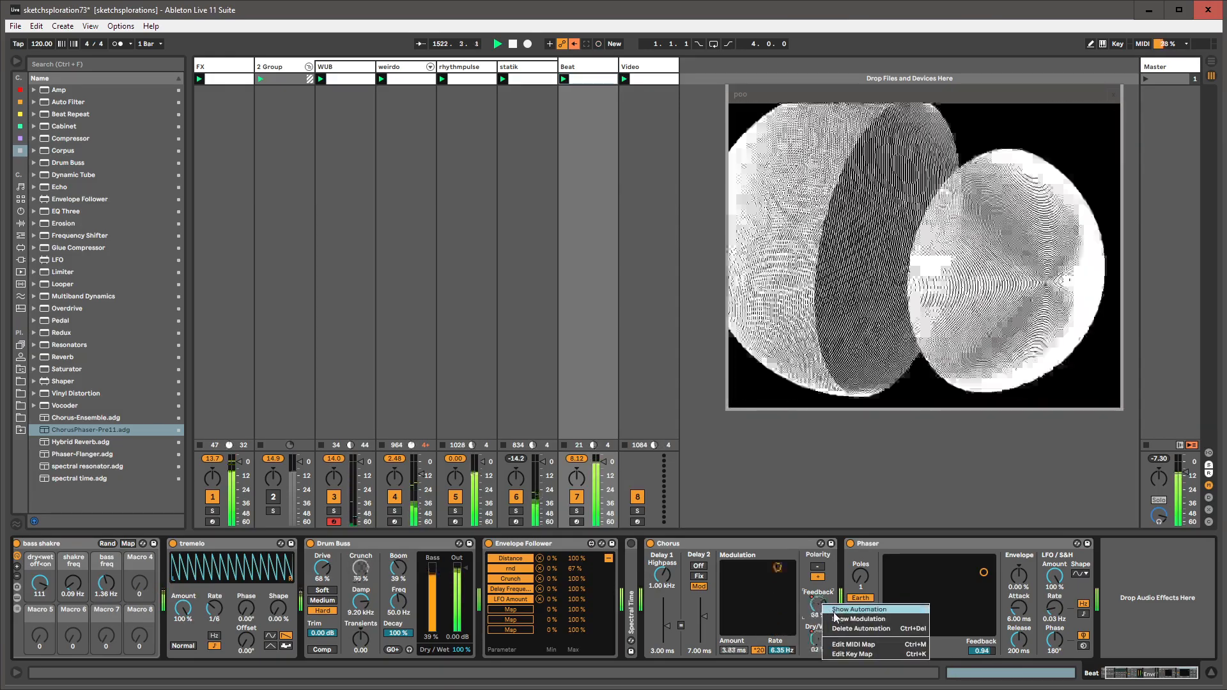
pyautogui.click(858, 609)
pyautogui.click(180, 592)
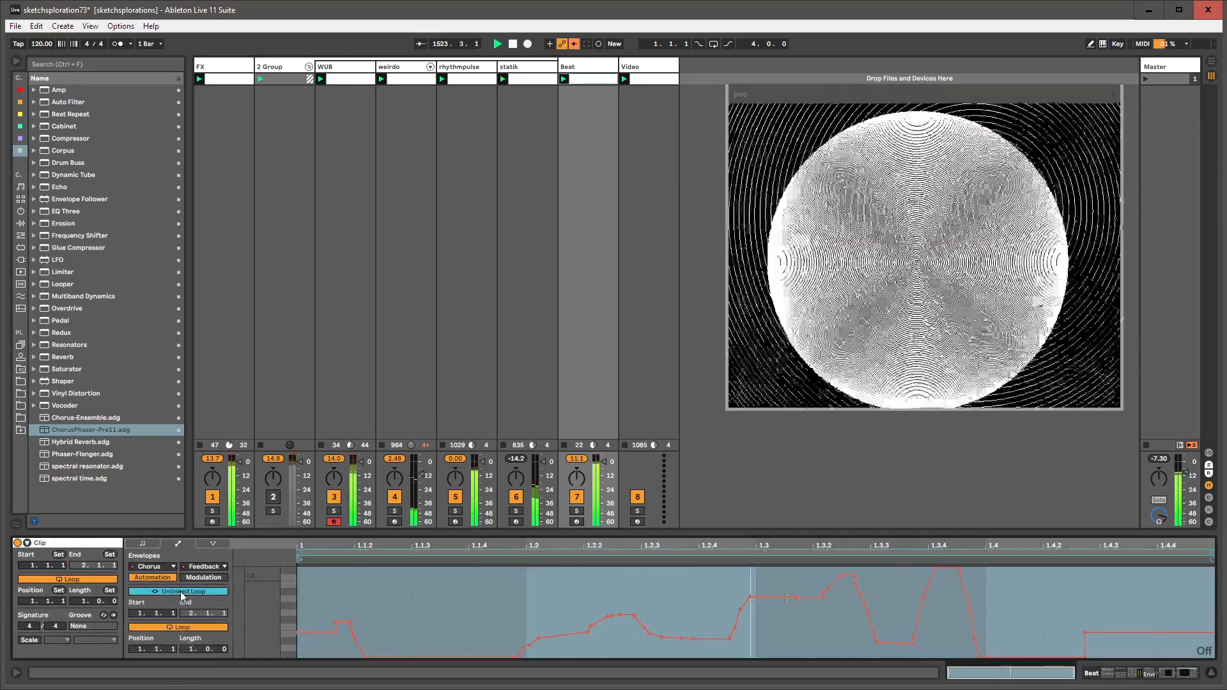
pyautogui.moveTo(190, 649); pyautogui.dragTo(190, 630)
pyautogui.moveTo(299, 560); pyautogui.dragTo(358, 560)
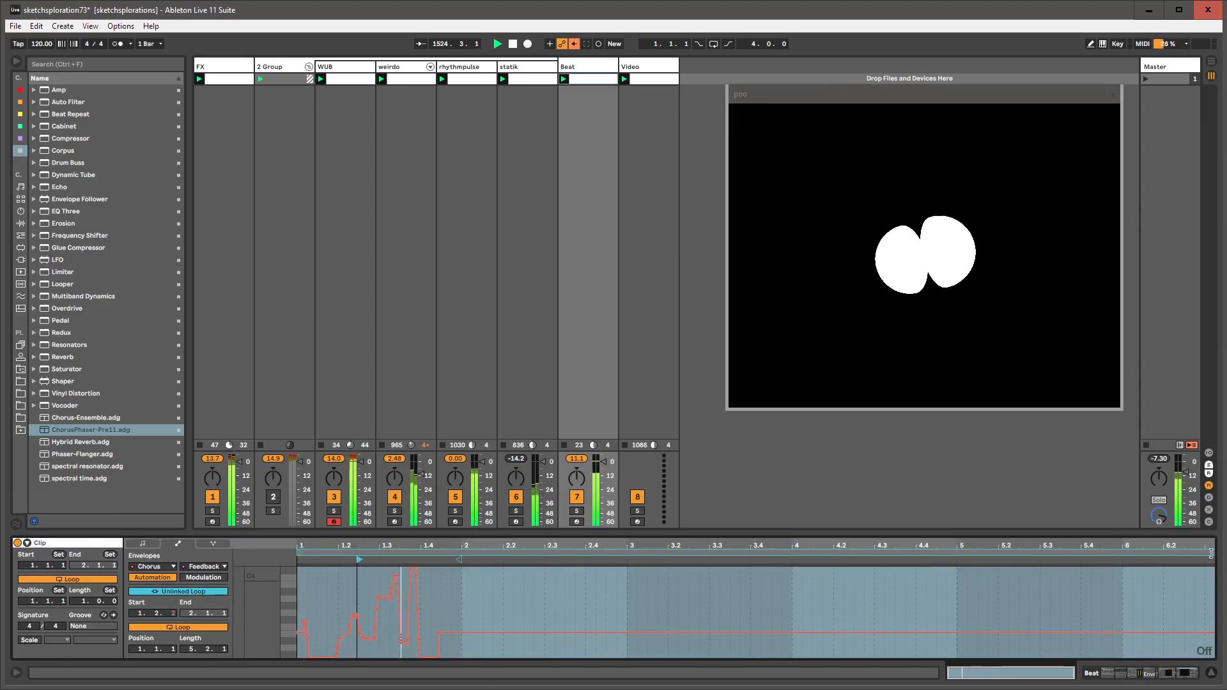
pyautogui.click(609, 486)
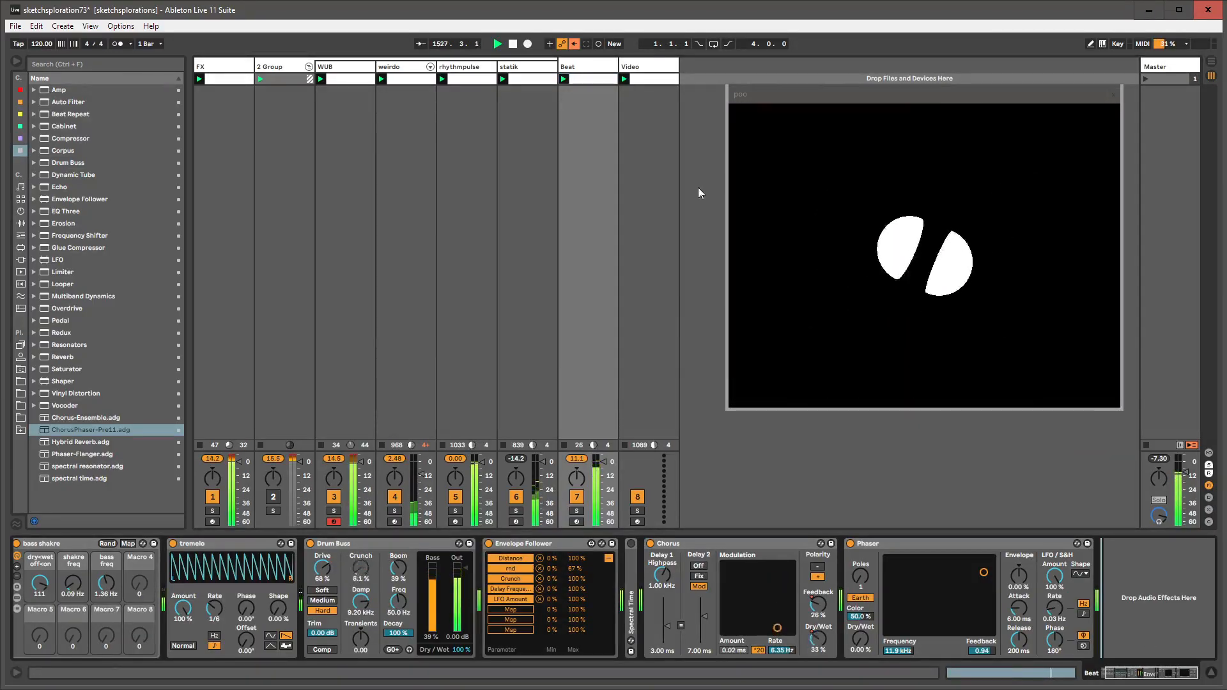
# - Find Auto Pan in the browser, add it to the end of the rhythmpulse track and clear the search
pyautogui.click(485, 67)
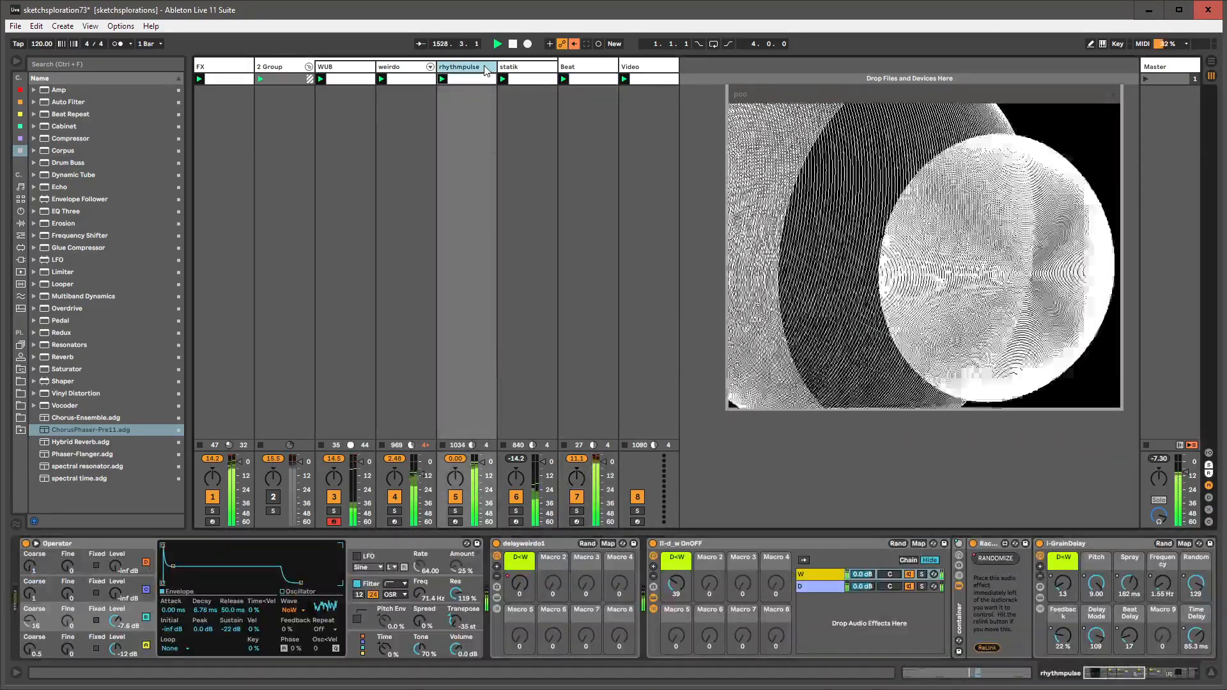
pyautogui.hotkey('ctrl', 'f')
pyautogui.write('auto pan')
pyautogui.press('Down')
pyautogui.press('Return')
pyautogui.hotkey('ctrl', 'f')
pyautogui.press('BackSpace')
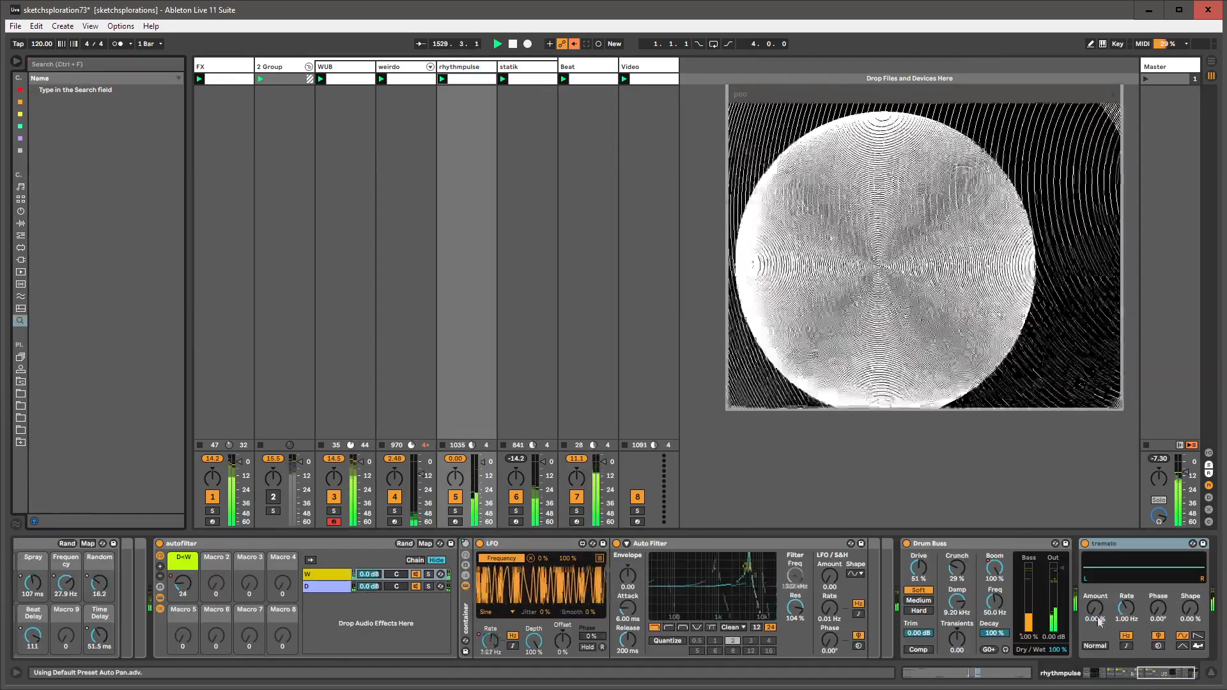
# - Set the rhythmpulse tremolo to 100% amount with a tempo-synced 1/4 rate, sawtooth waveform and inverted phase
pyautogui.moveTo(1098, 622); pyautogui.dragTo(1098, 563)
pyautogui.hscroll(2, 1053, 623)
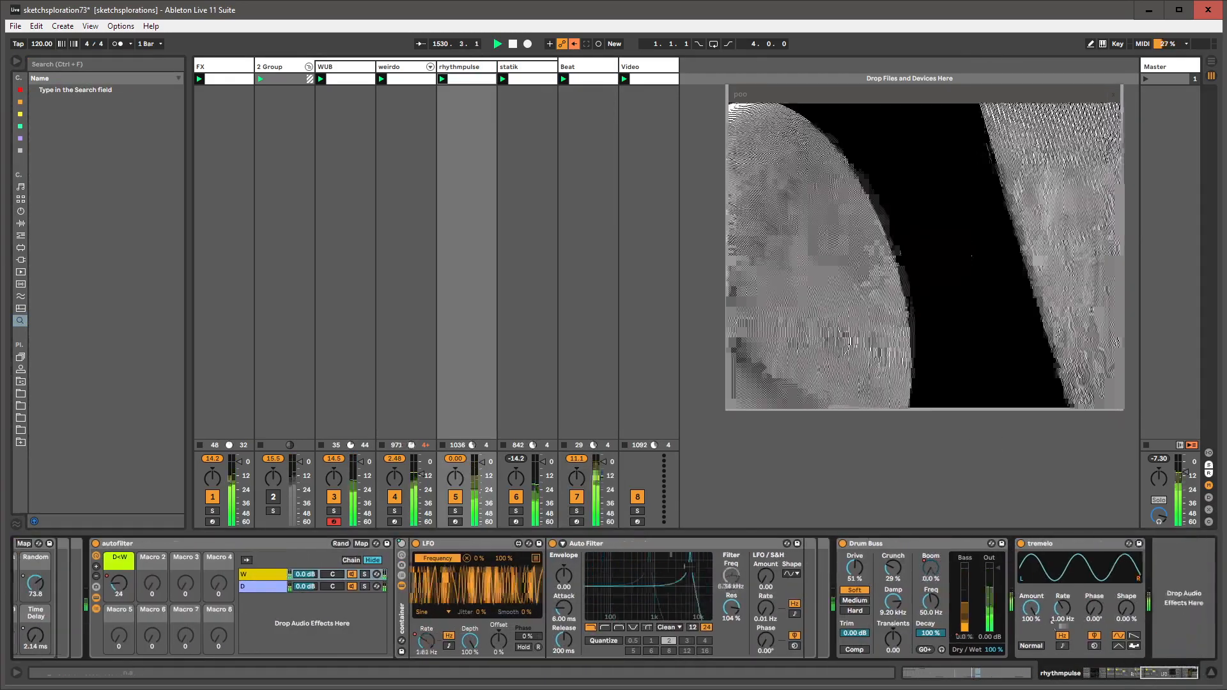
pyautogui.click(1064, 646)
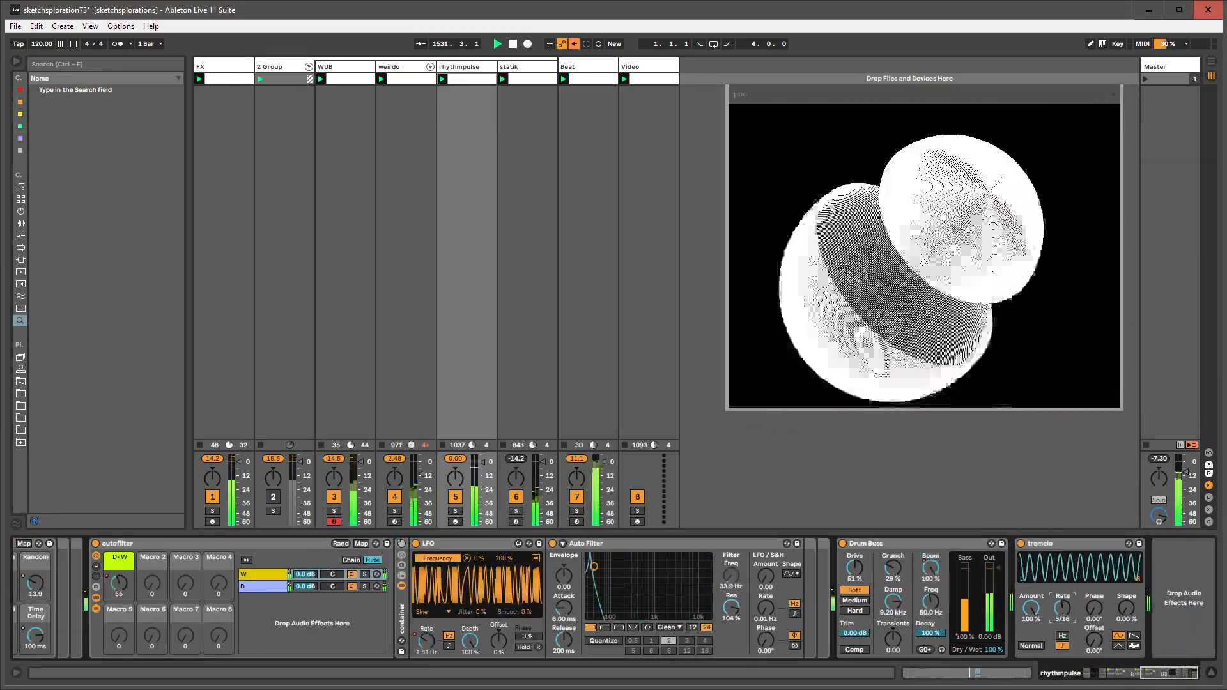
pyautogui.click(1134, 636)
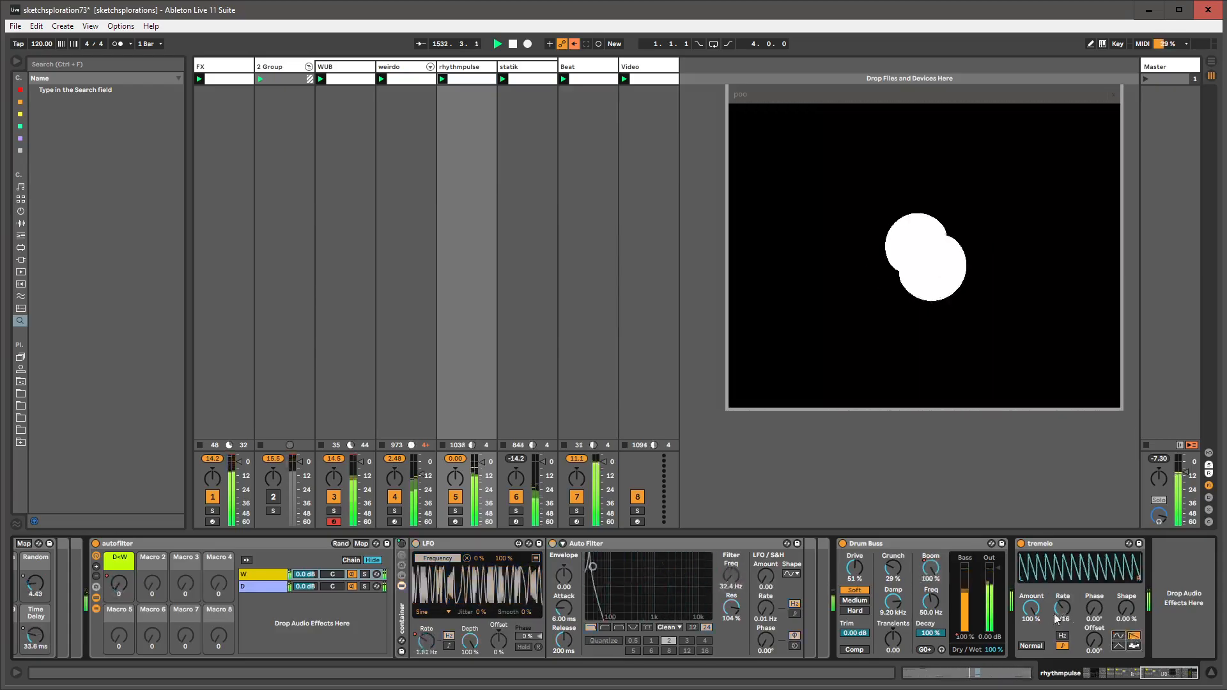
pyautogui.click(1039, 647)
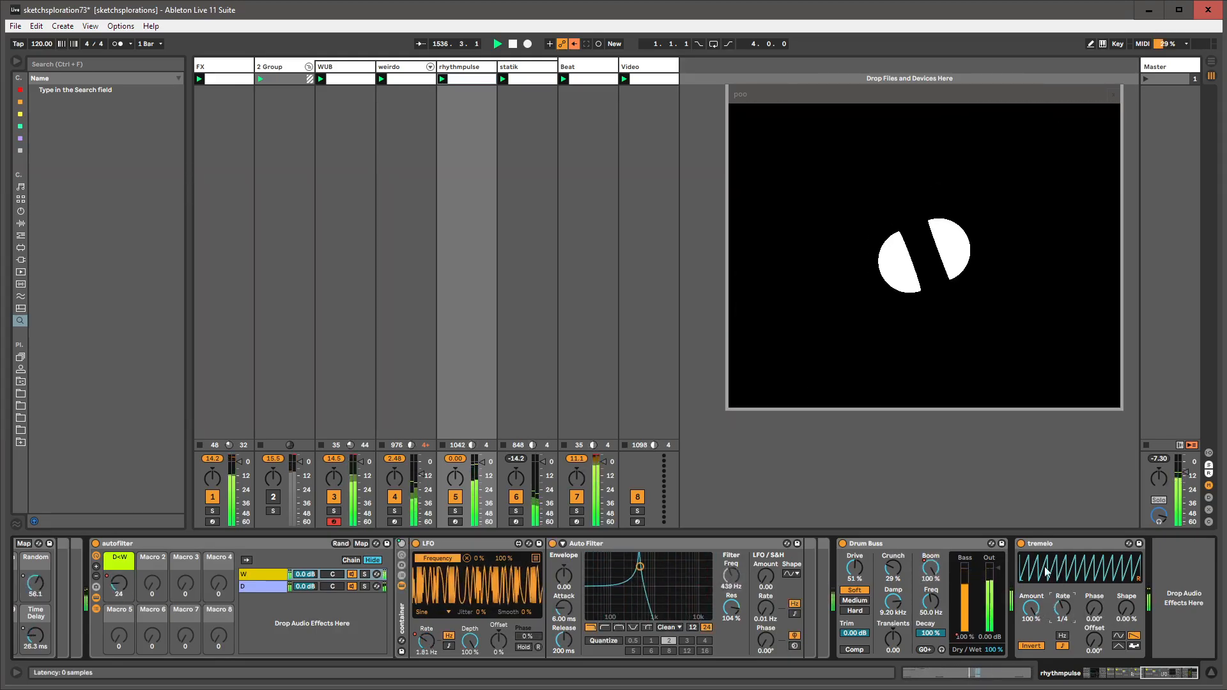
# - Draw a tremolo Amount modulation envelope in the rhythmpulse clip, at zero for the first beat with partial dips at 1.3 and 1.4.3
pyautogui.rightClick(1036, 616)
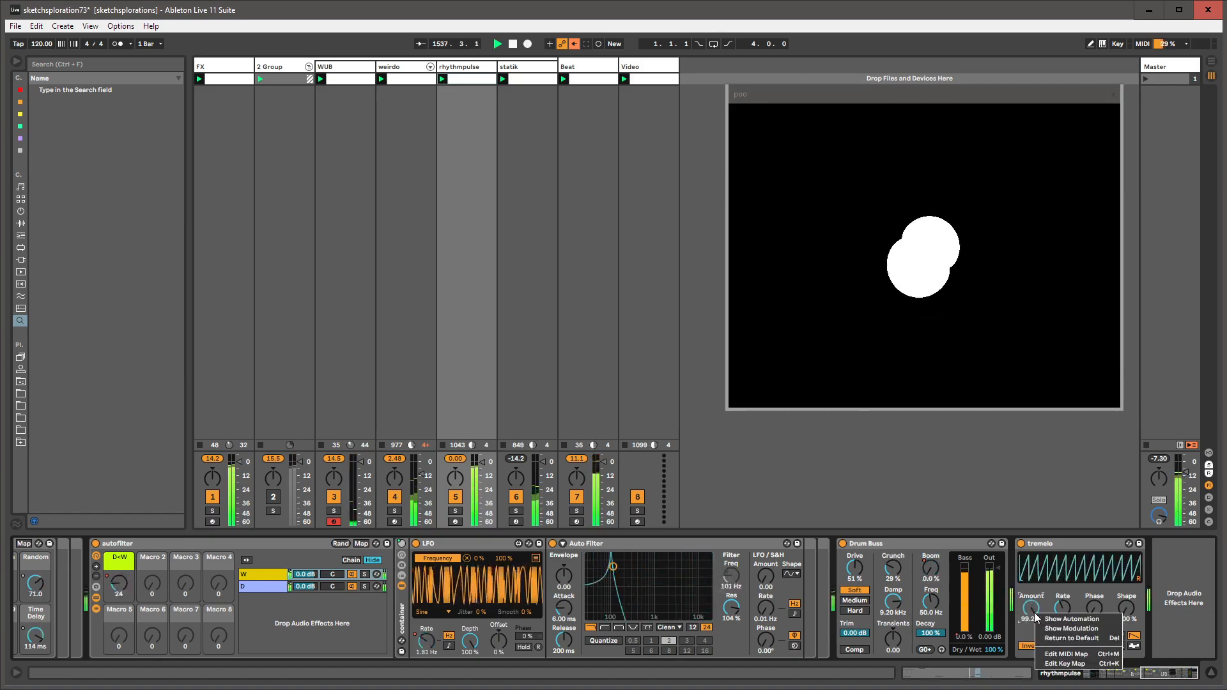
pyautogui.click(1044, 629)
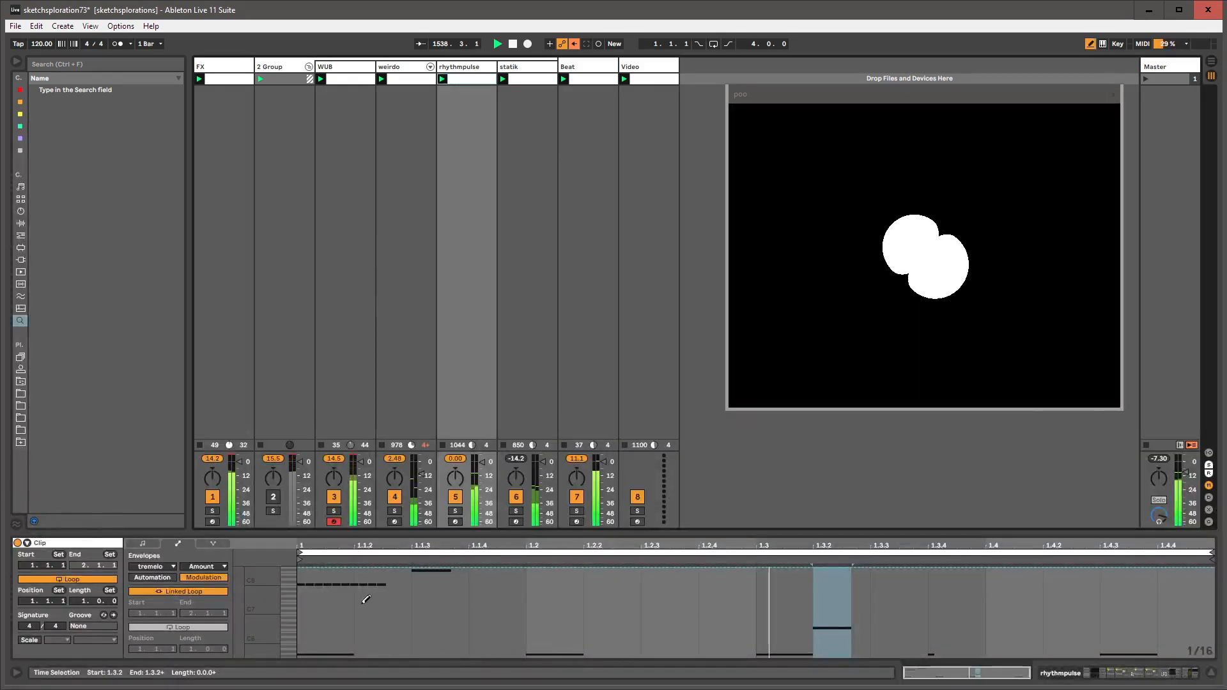
pyautogui.moveTo(377, 652); pyautogui.dragTo(495, 655)
pyautogui.moveTo(788, 631); pyautogui.dragTo(849, 632)
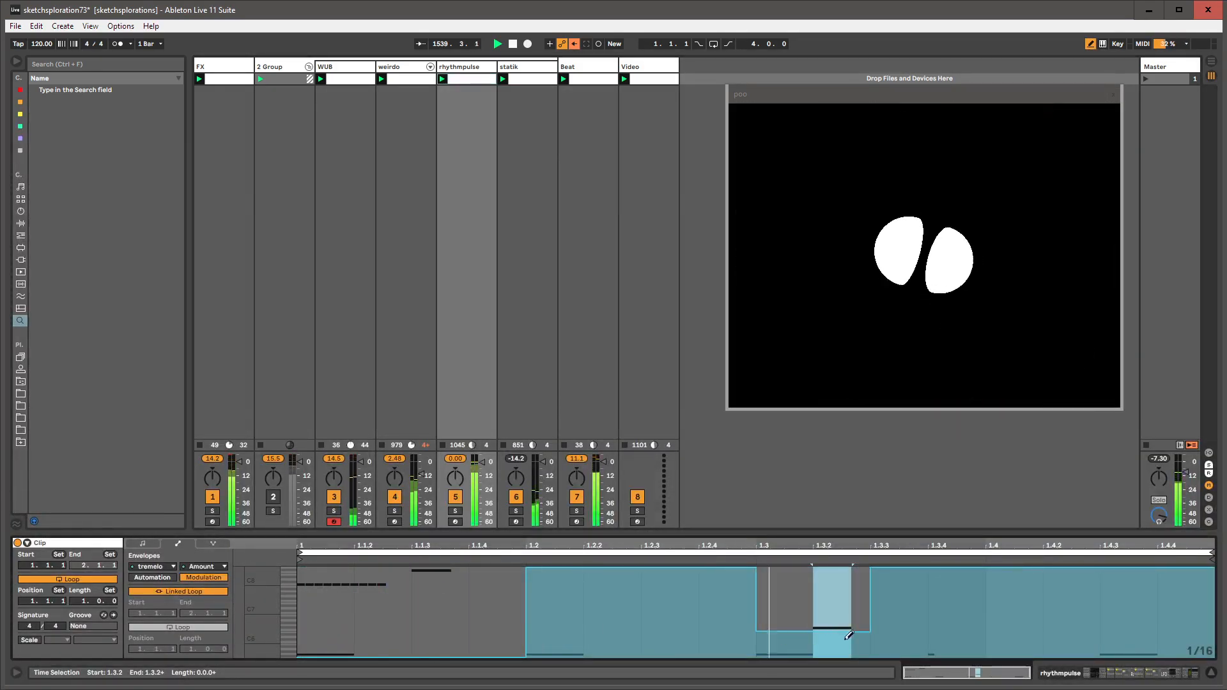
pyautogui.click(1132, 620)
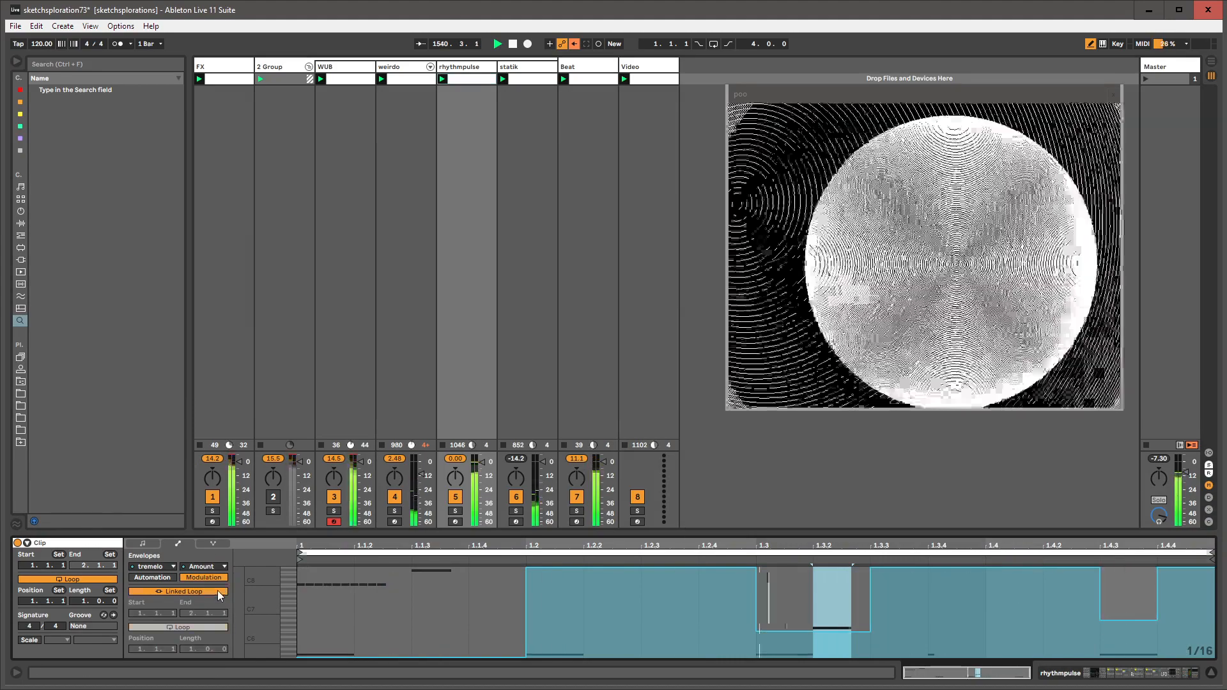
# - Unlink the tremolo Amount modulation loop, set its length to 1.2.0 and draw a partial dip just before 2.3
pyautogui.click(217, 591)
pyautogui.moveTo(202, 648); pyautogui.dragTo(202, 639)
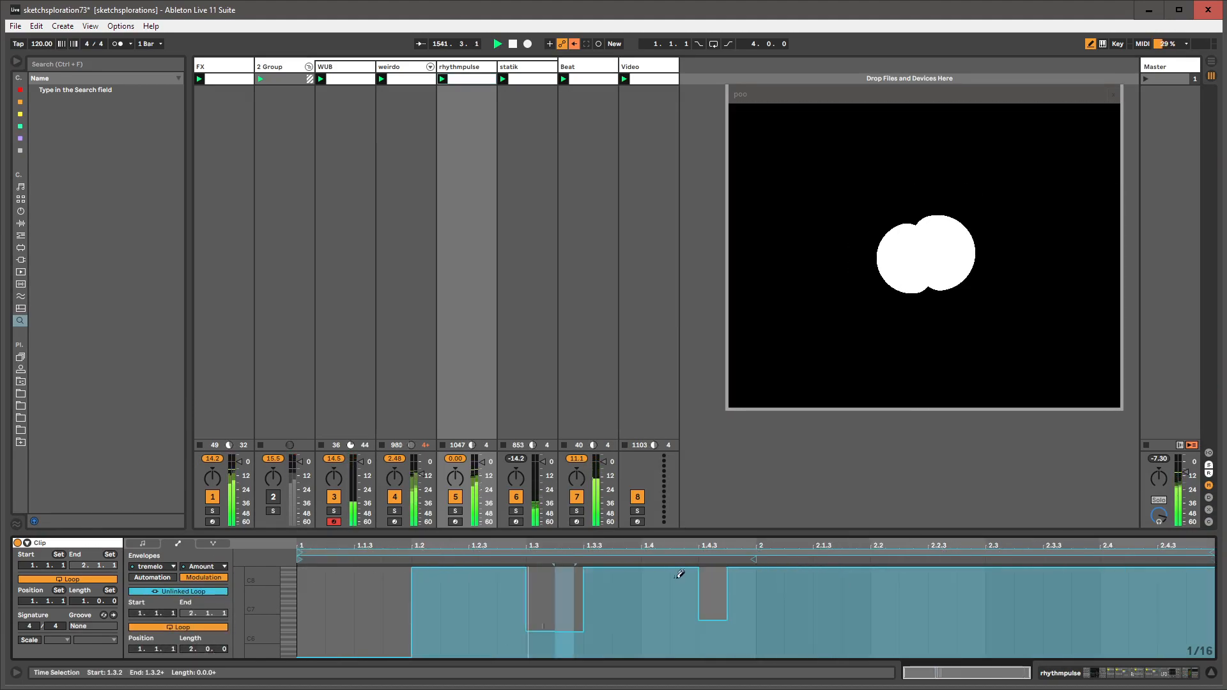
pyautogui.moveTo(1212, 553); pyautogui.dragTo(986, 554)
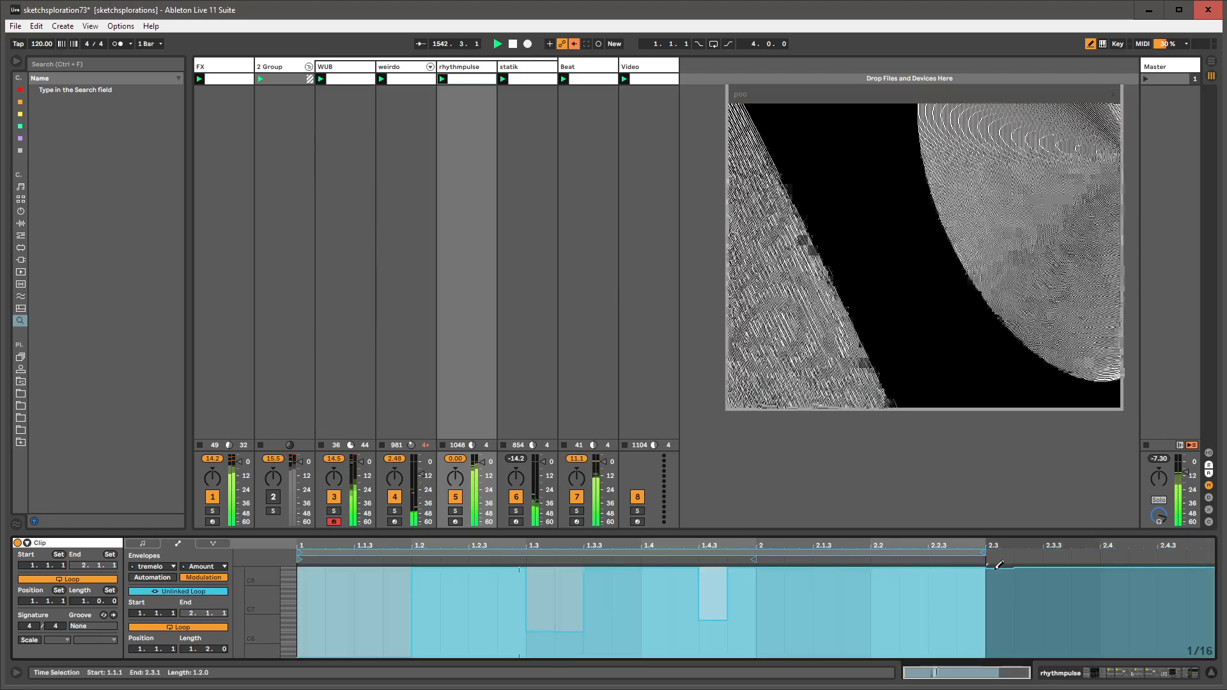
pyautogui.press('b')
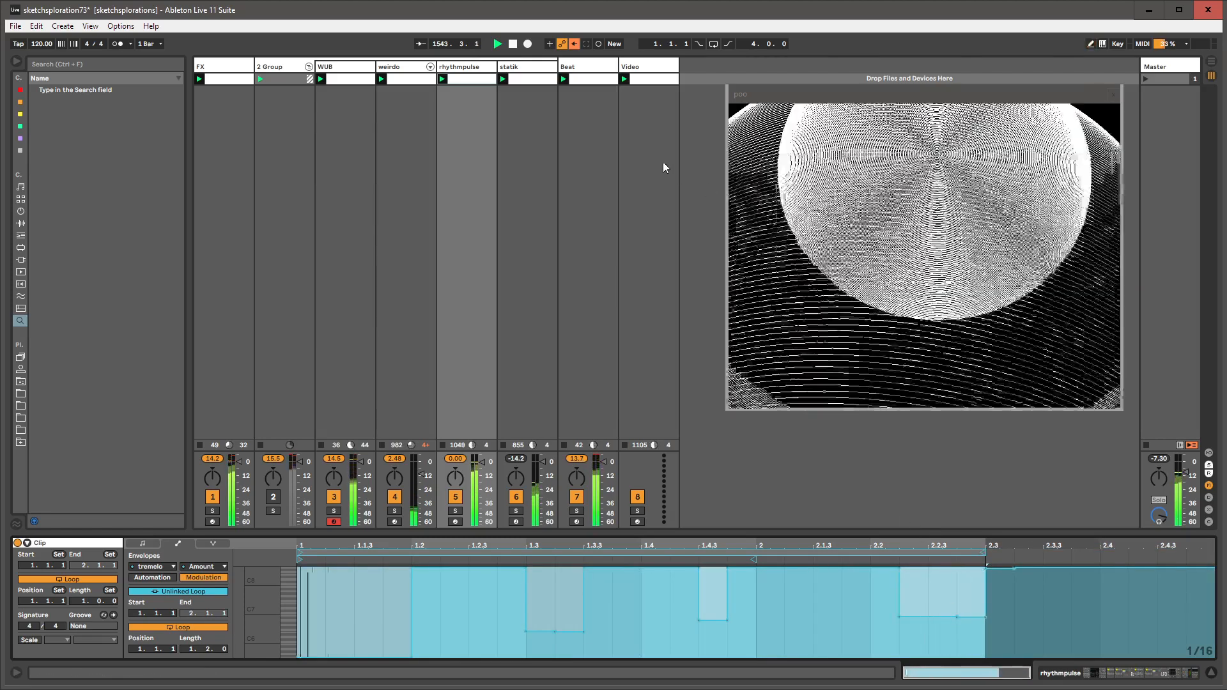
# - Insert a new MIDI track after the Video track and load the Operator instrument onto it
pyautogui.click(535, 67)
pyautogui.click(625, 68)
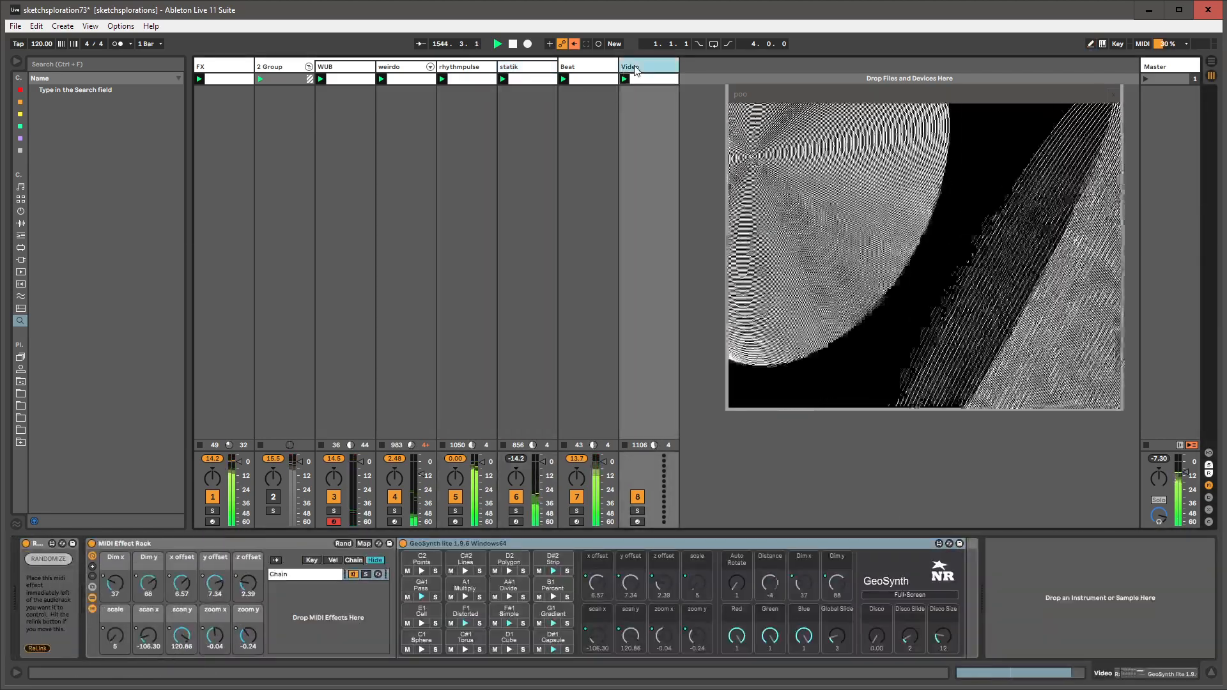
pyautogui.hotkey('ctrl', 'shift', 't')
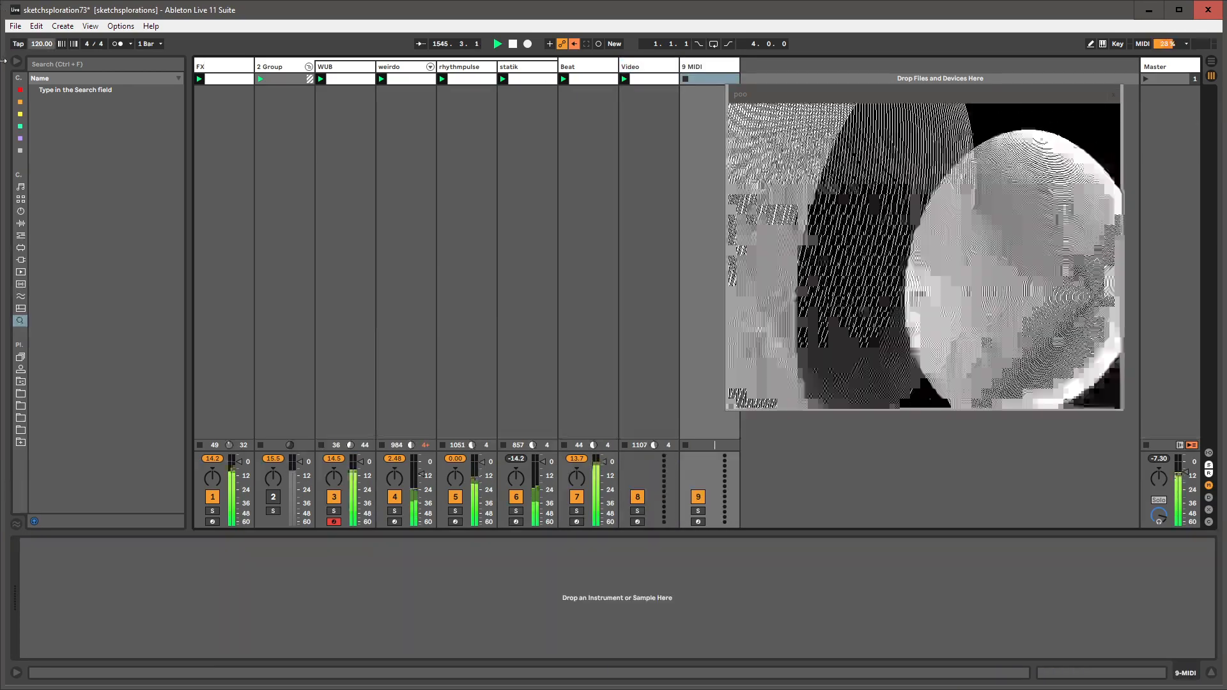
pyautogui.click(21, 211)
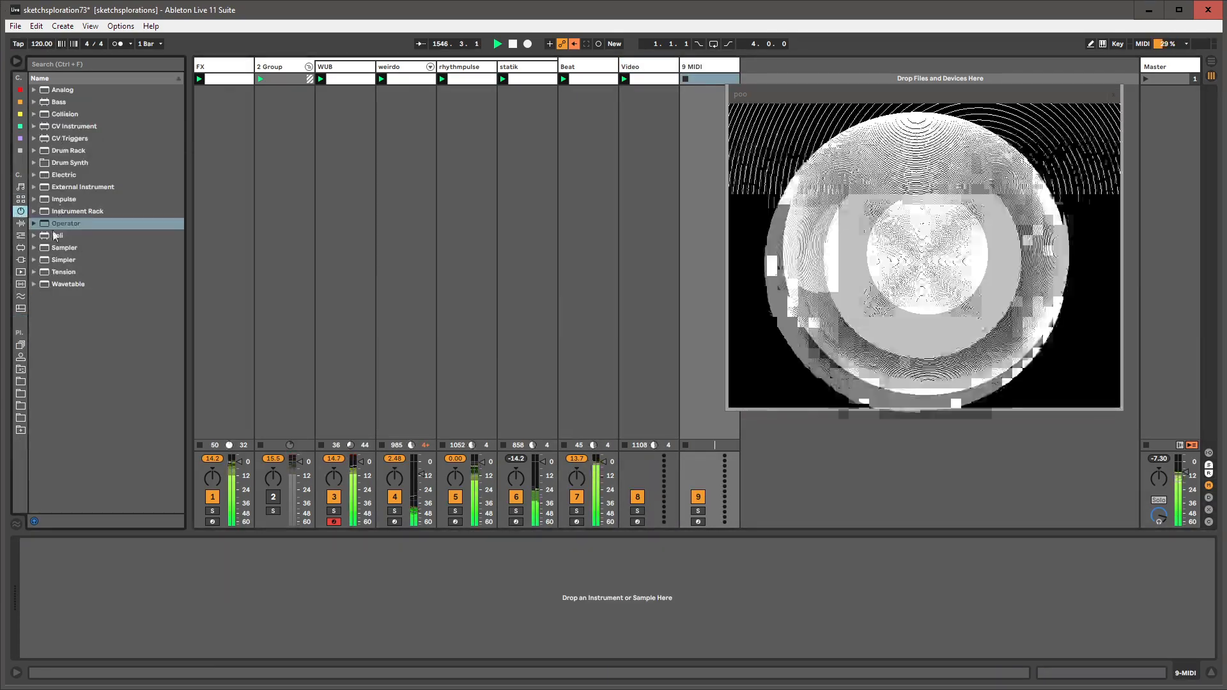
pyautogui.moveTo(57, 225); pyautogui.dragTo(706, 138)
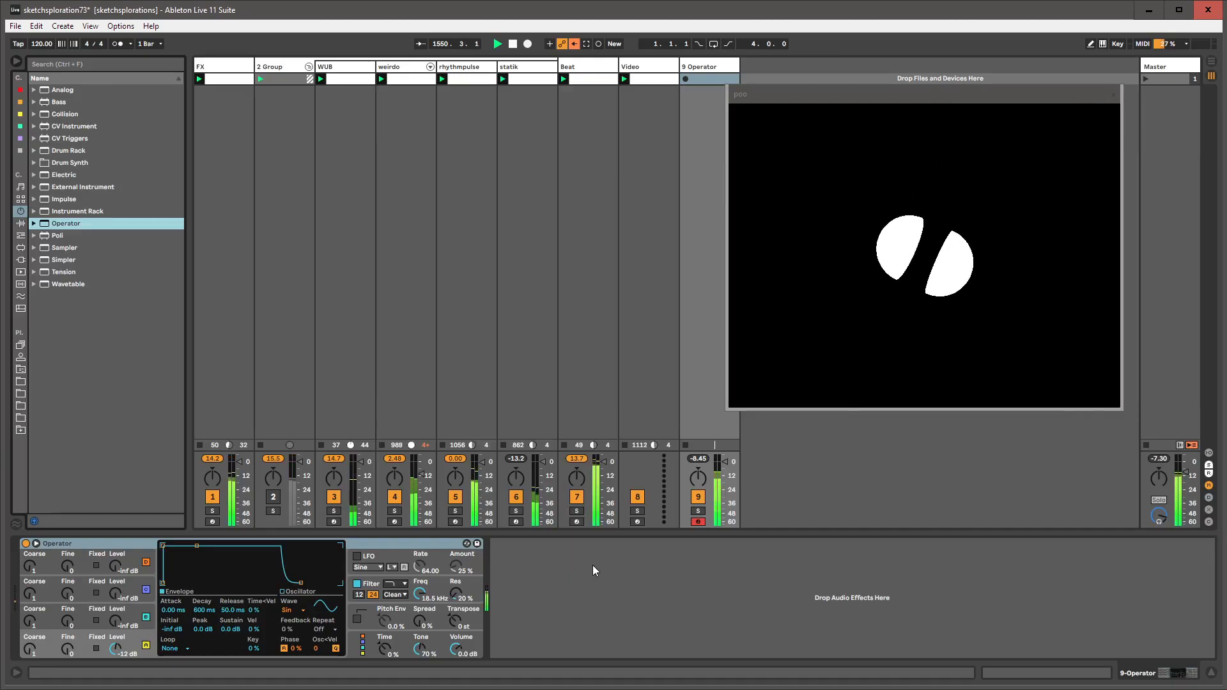
# - Record a three-bar looping clip in the Operator track's first slot and show the track's devices
pyautogui.click(685, 77)
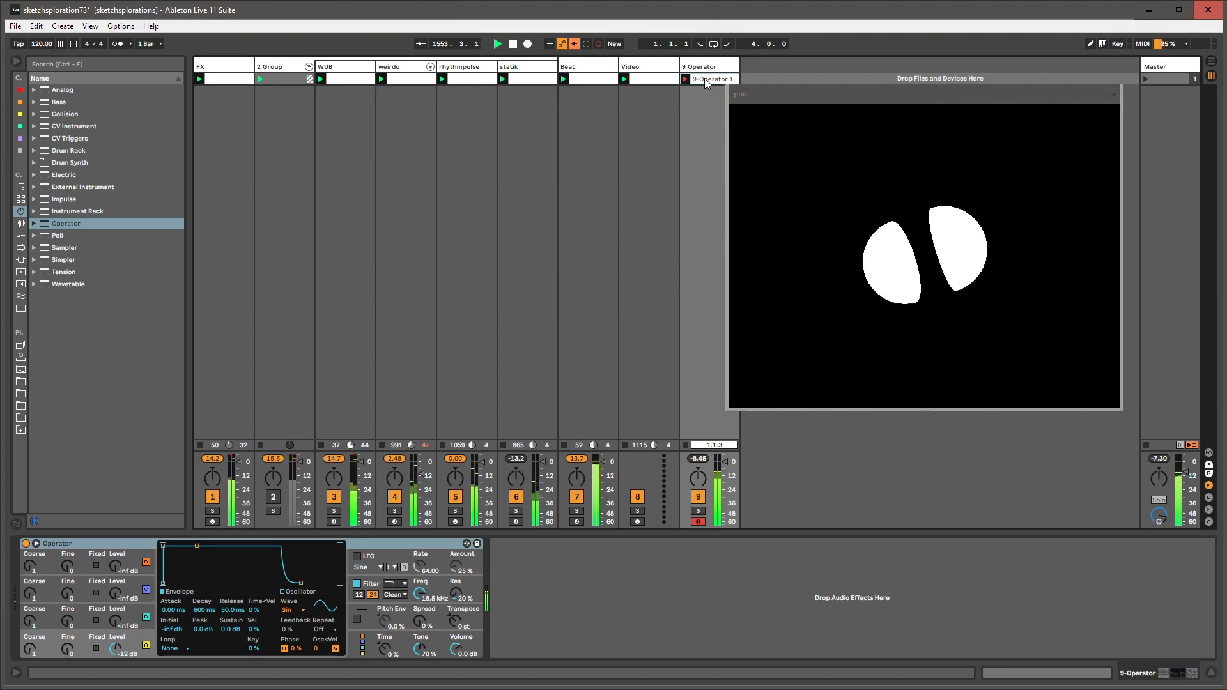
pyautogui.click(685, 79)
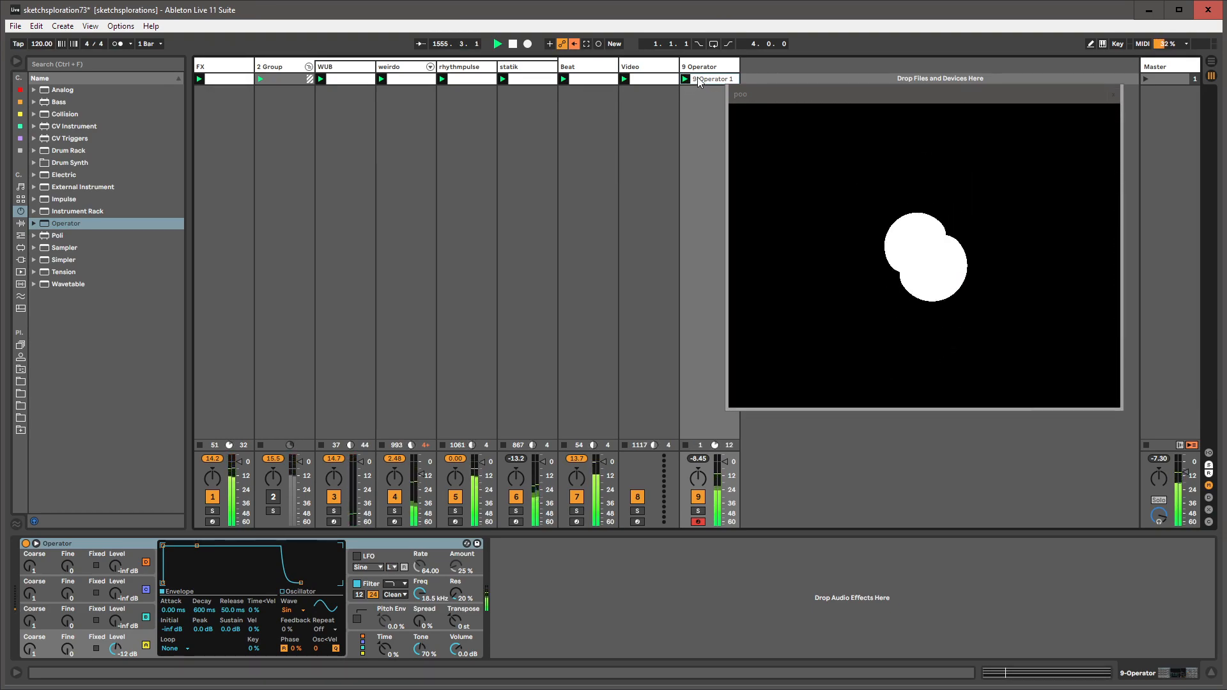
pyautogui.click(690, 67)
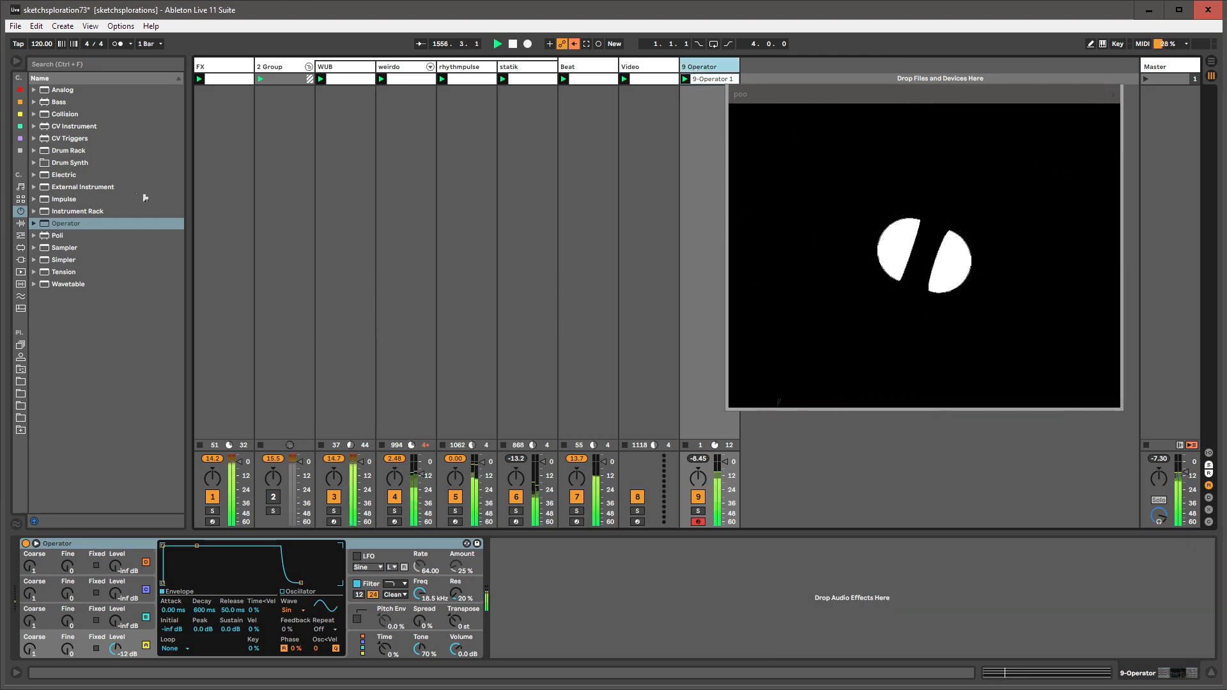
pyautogui.click(21, 199)
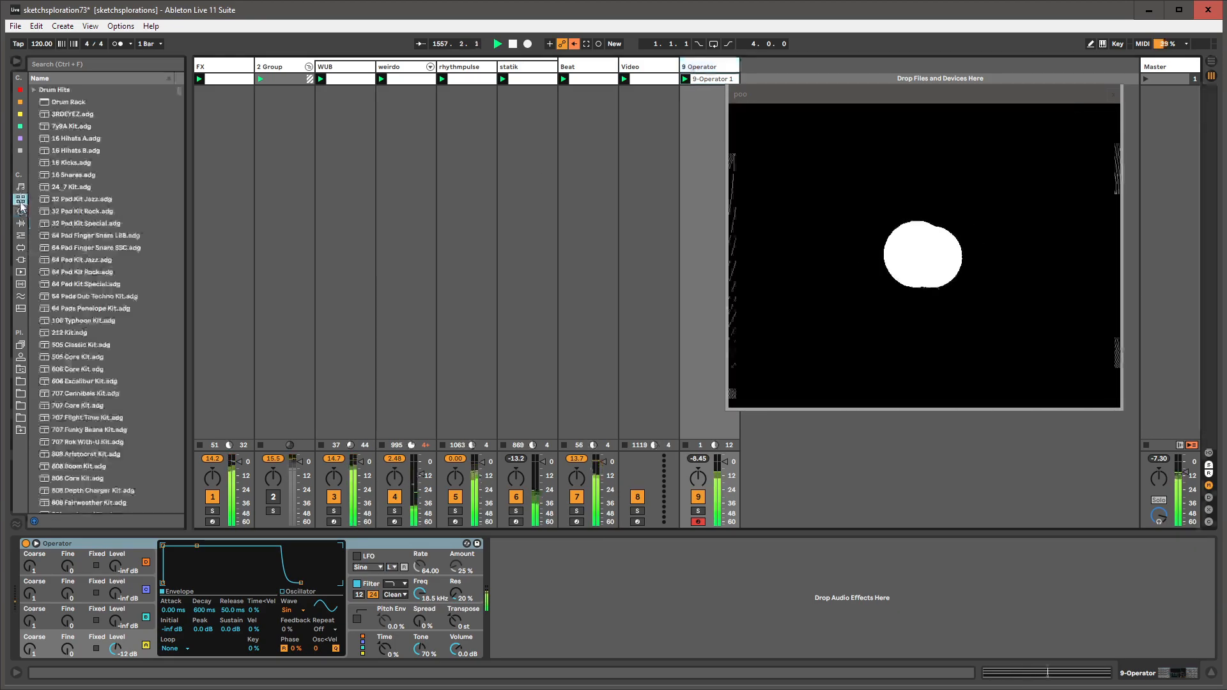
pyautogui.click(20, 212)
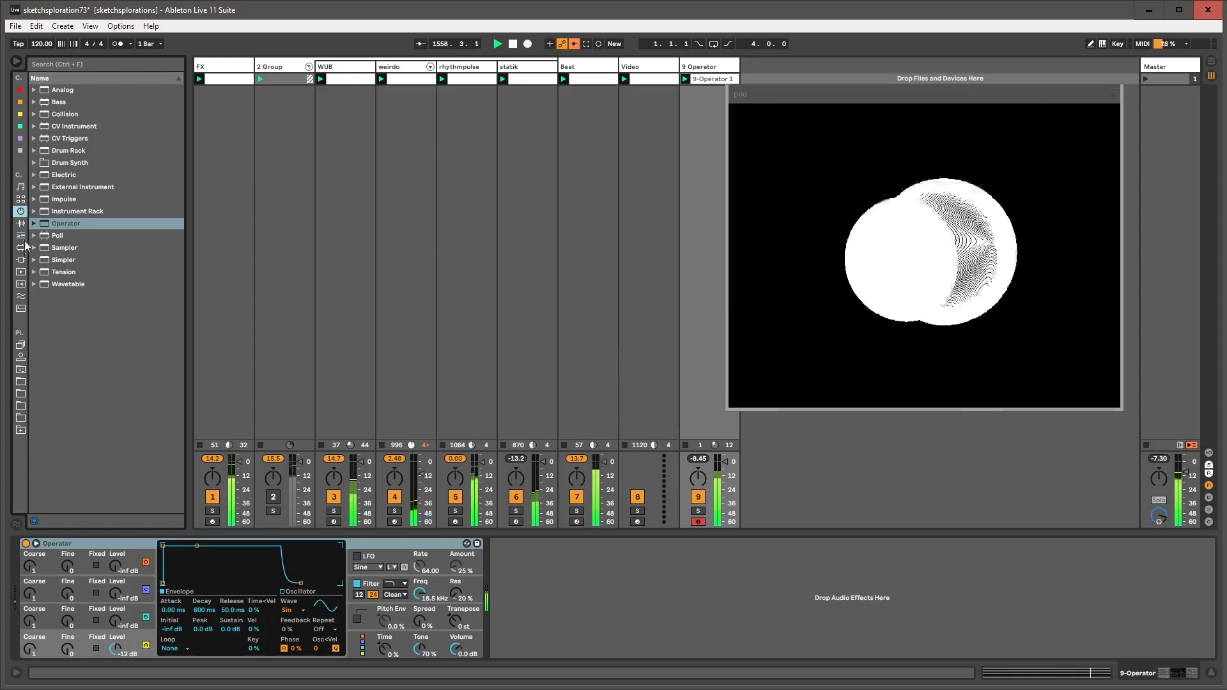
pyautogui.click(21, 224)
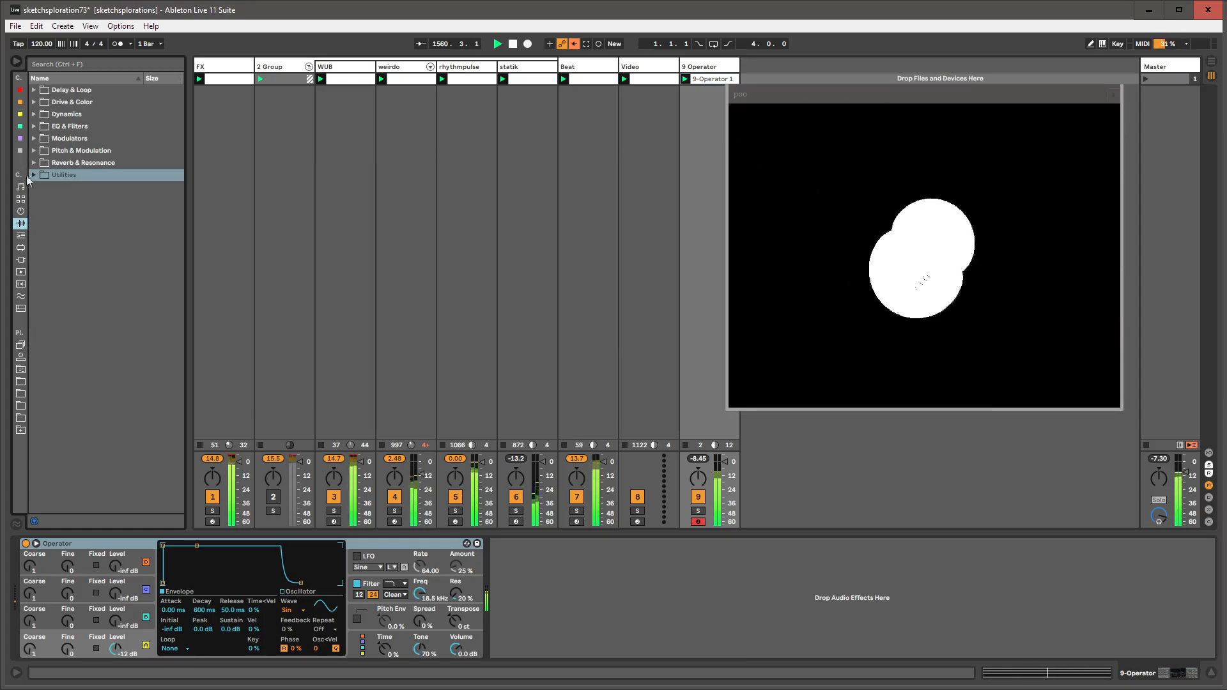
pyautogui.click(23, 152)
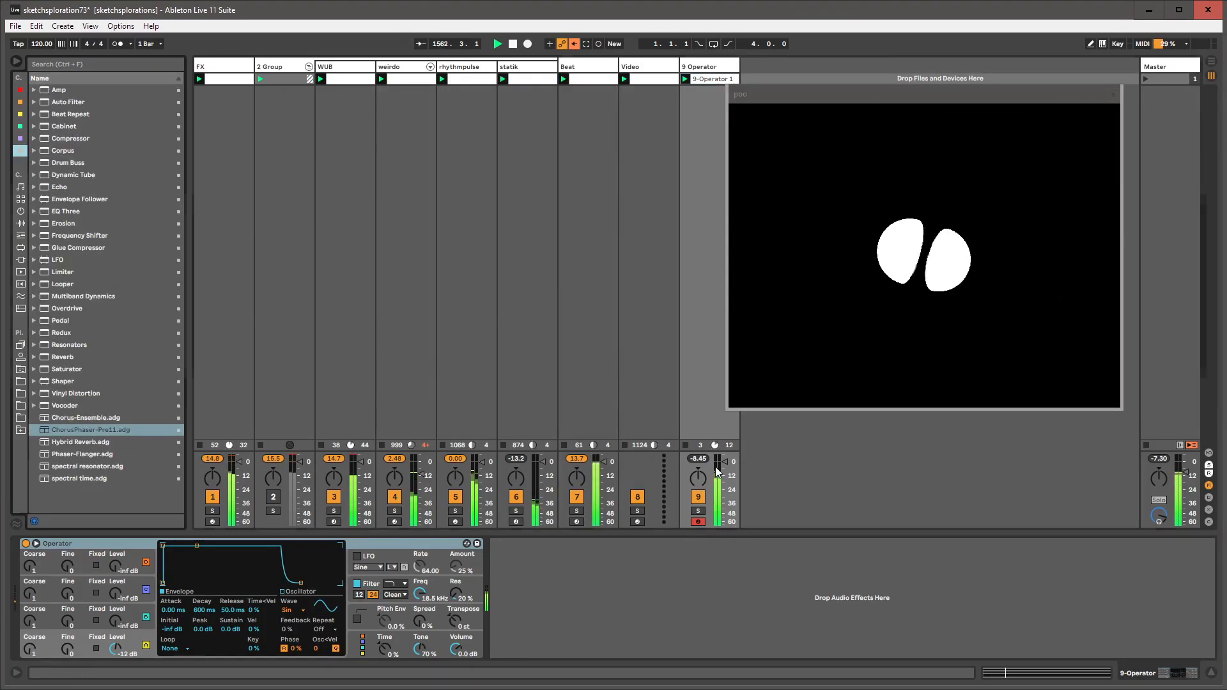
# - Set Operator's Spread to 54% and give the clip's A Coarse automation an unlinked loop about 6.1.2 long
pyautogui.click(390, 618)
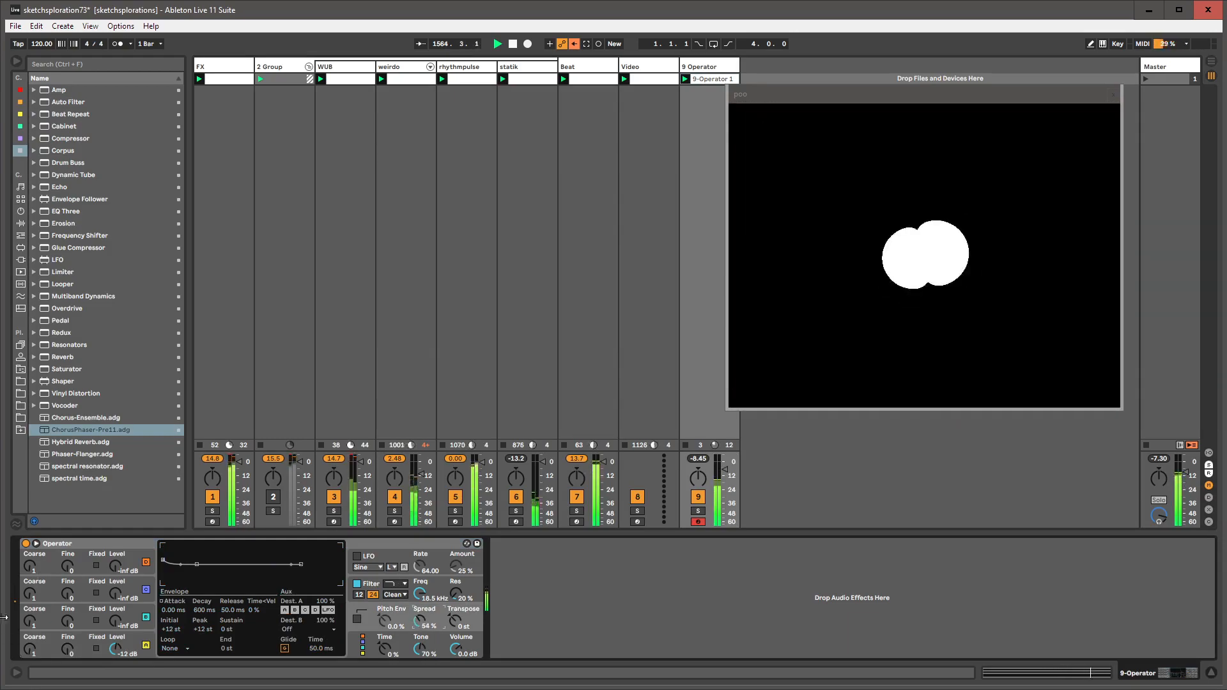
pyautogui.click(39, 649)
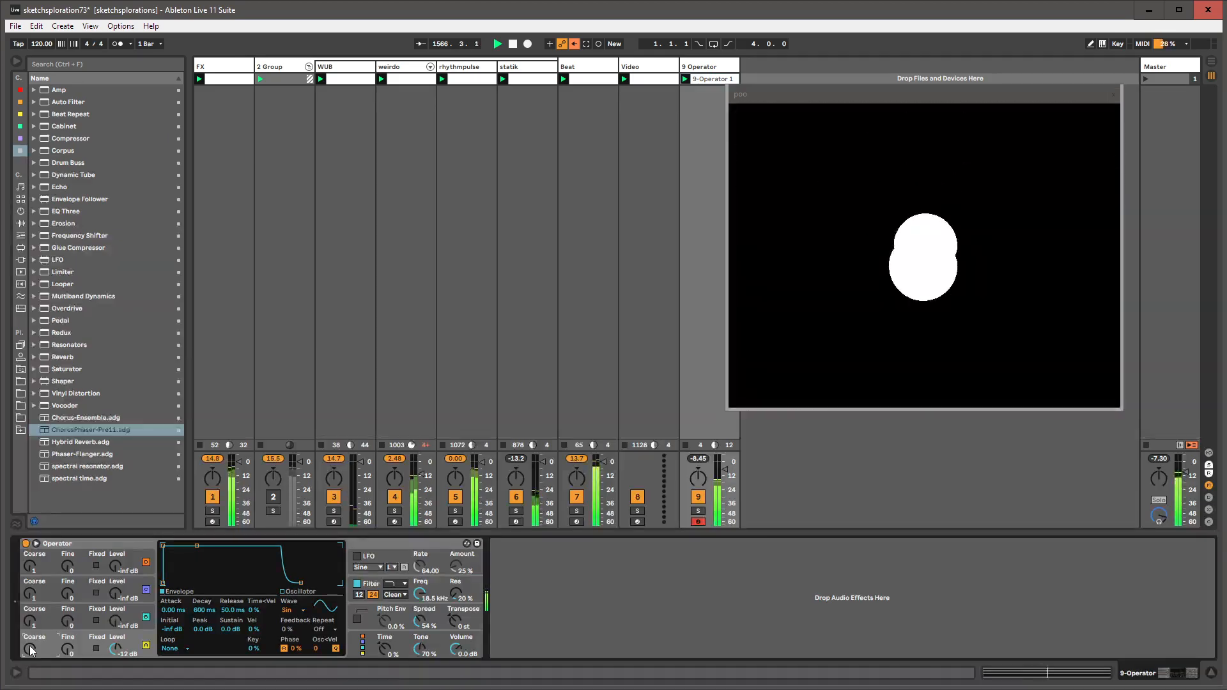
pyautogui.hotkey('shift', 'Tab')
pyautogui.click(175, 542)
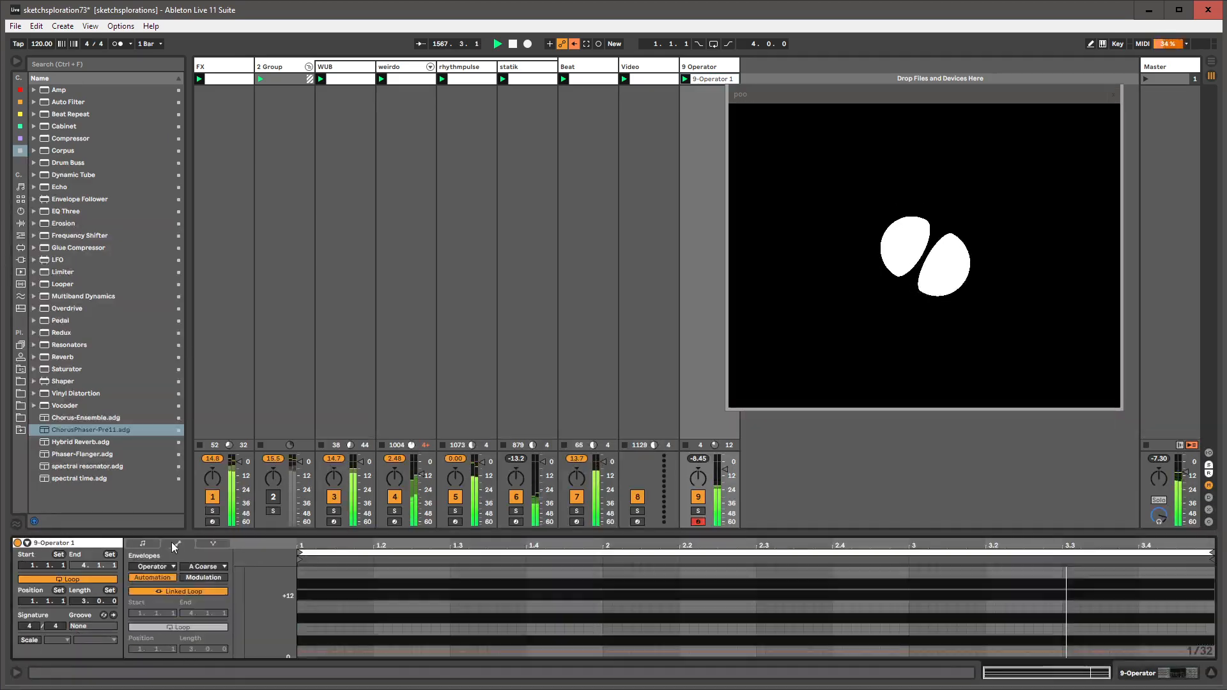
pyautogui.click(178, 591)
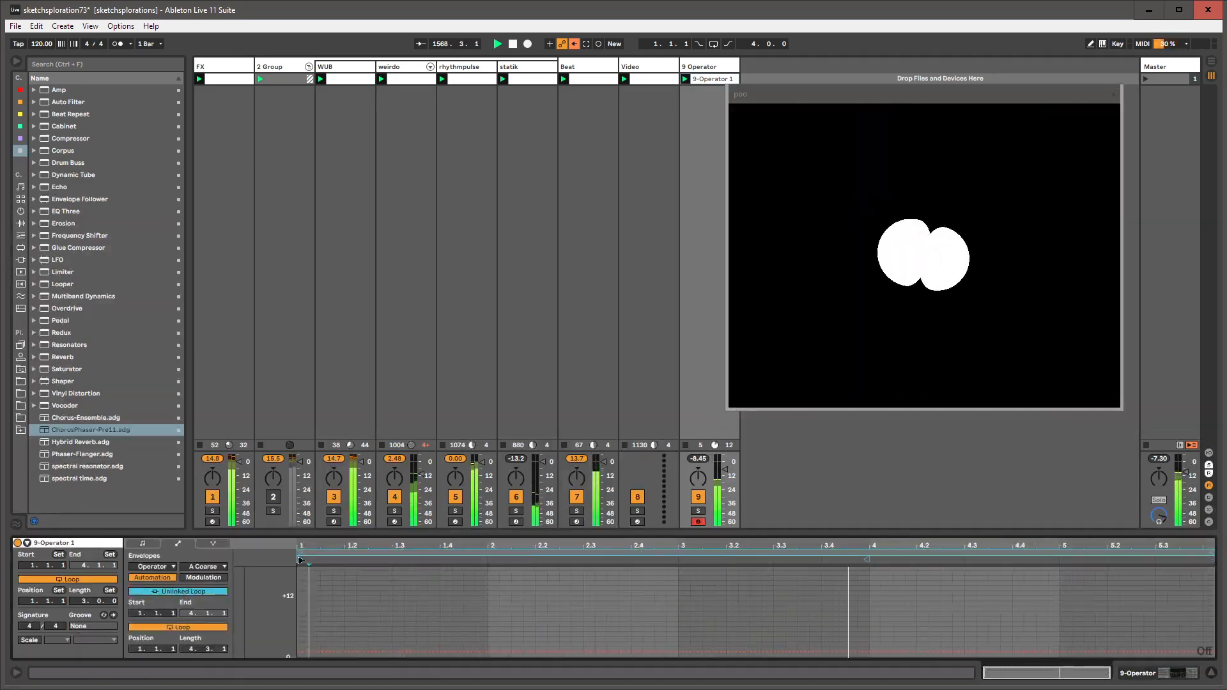
pyautogui.moveTo(1213, 554); pyautogui.dragTo(1225, 553)
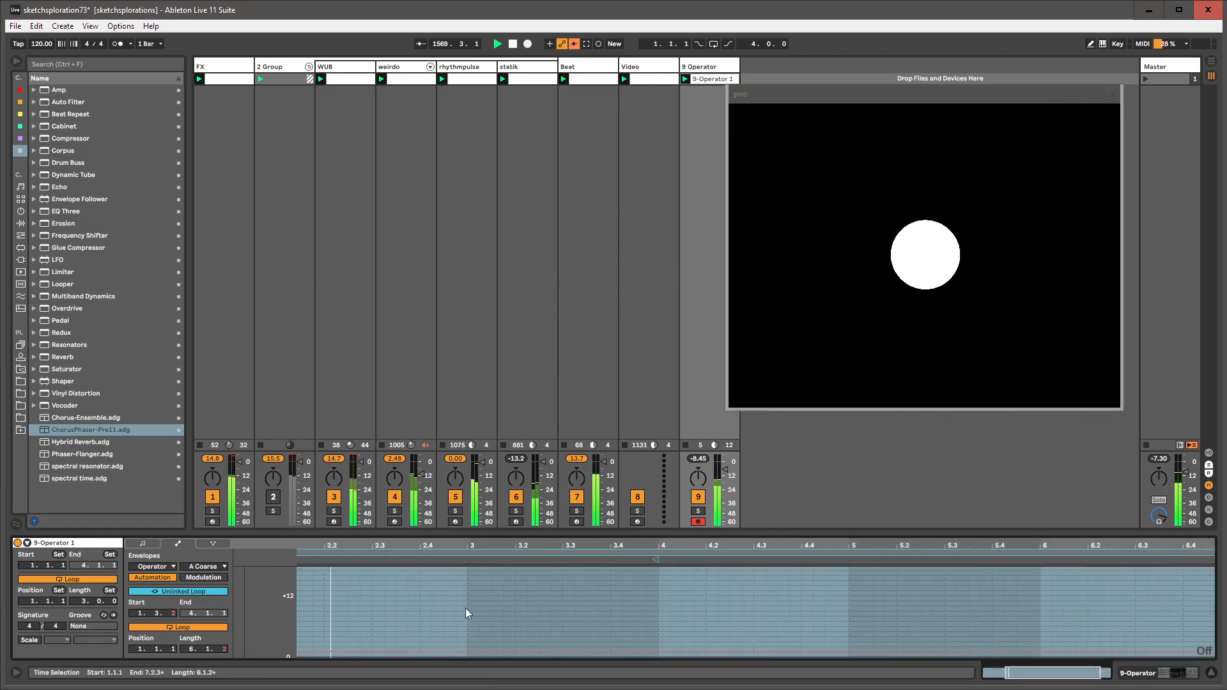
# - Select all notes in the Operator clip and transpose them up to the range D4–G4
pyautogui.click(143, 544)
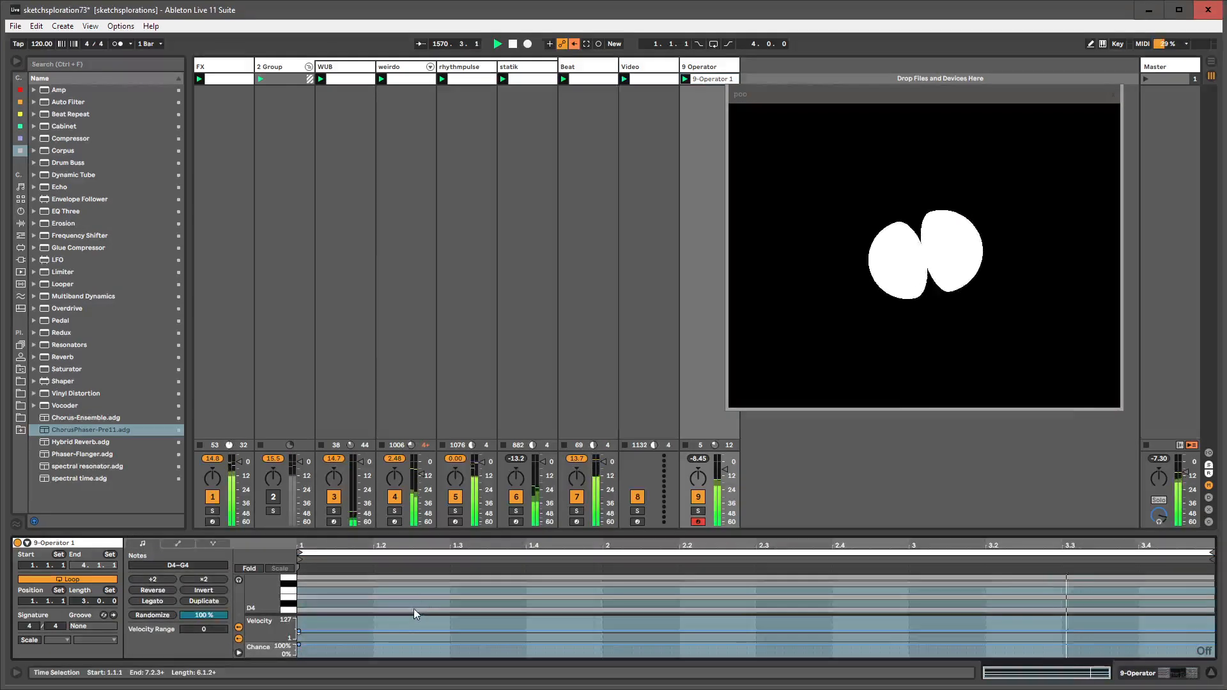
pyautogui.hotkey('ctrl', 'a')
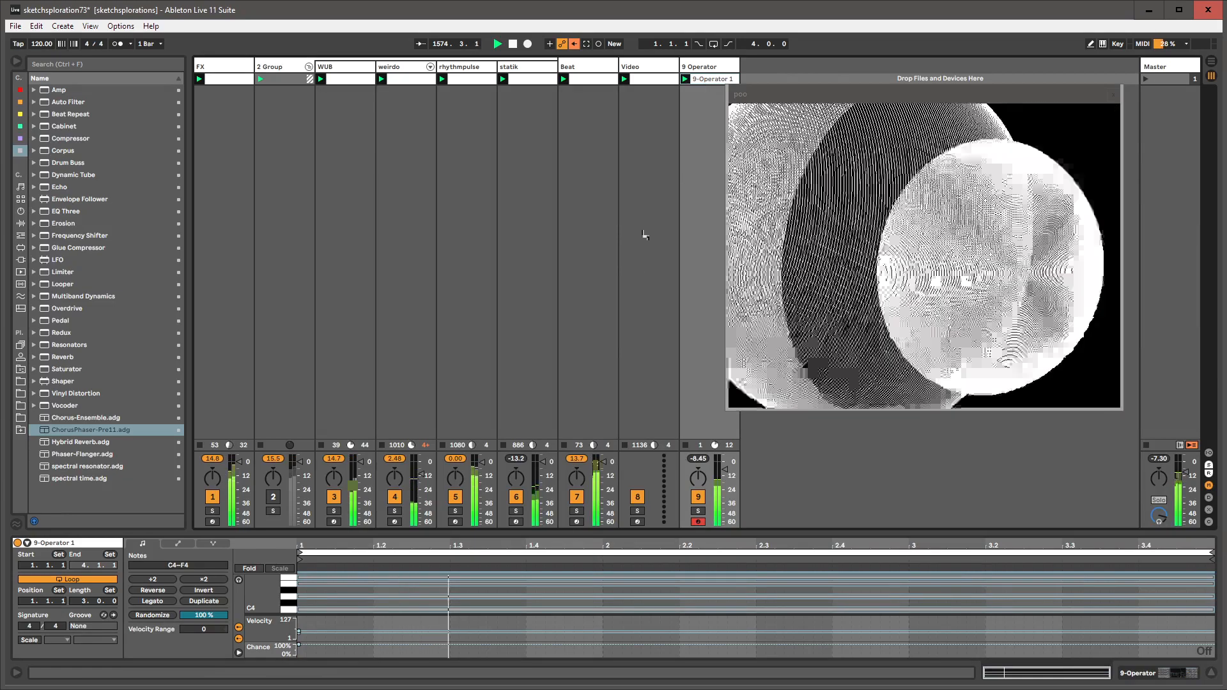
pyautogui.moveTo(481, 609); pyautogui.dragTo(480, 600)
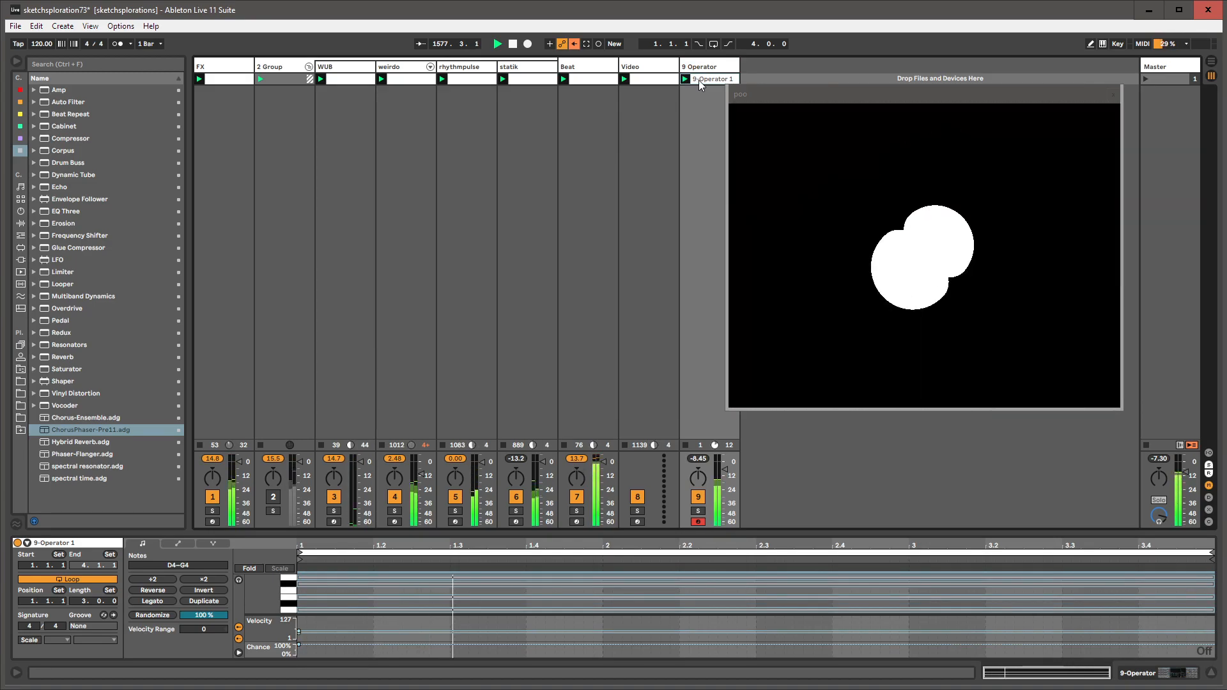
# - Draw short A Coarse automation steps up to 2 in the Operator clip, just before bar 4 and around 6.2
pyautogui.click(703, 66)
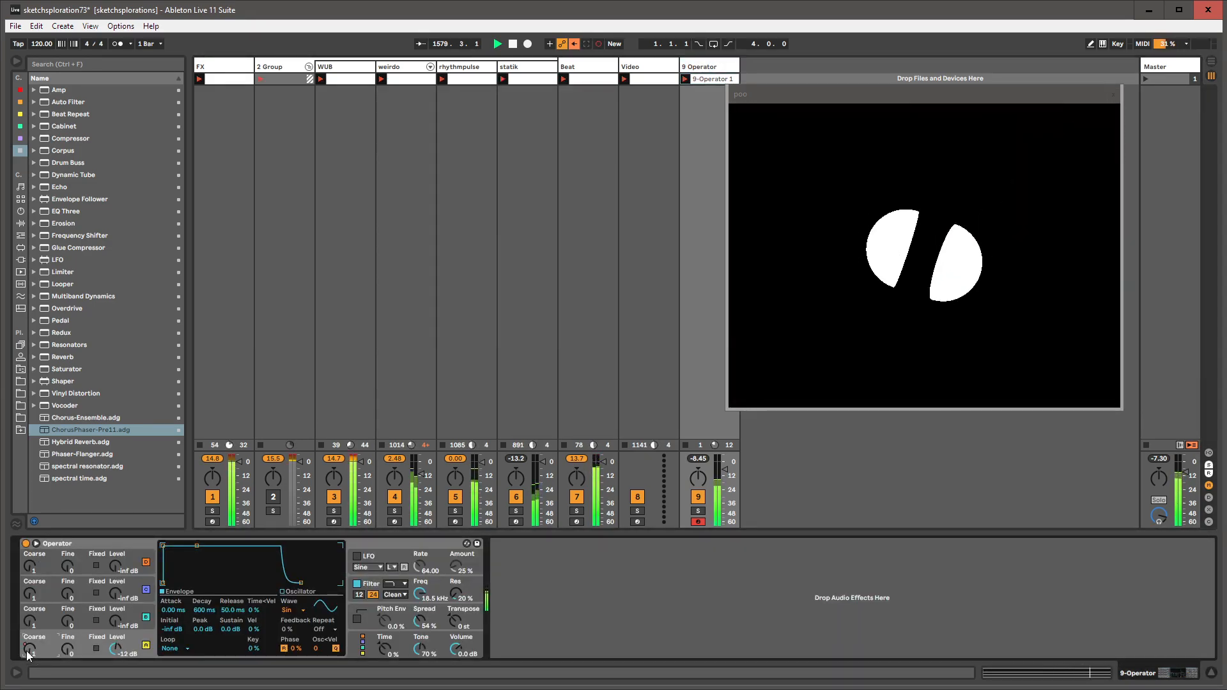
pyautogui.rightClick(26, 652)
pyautogui.click(44, 658)
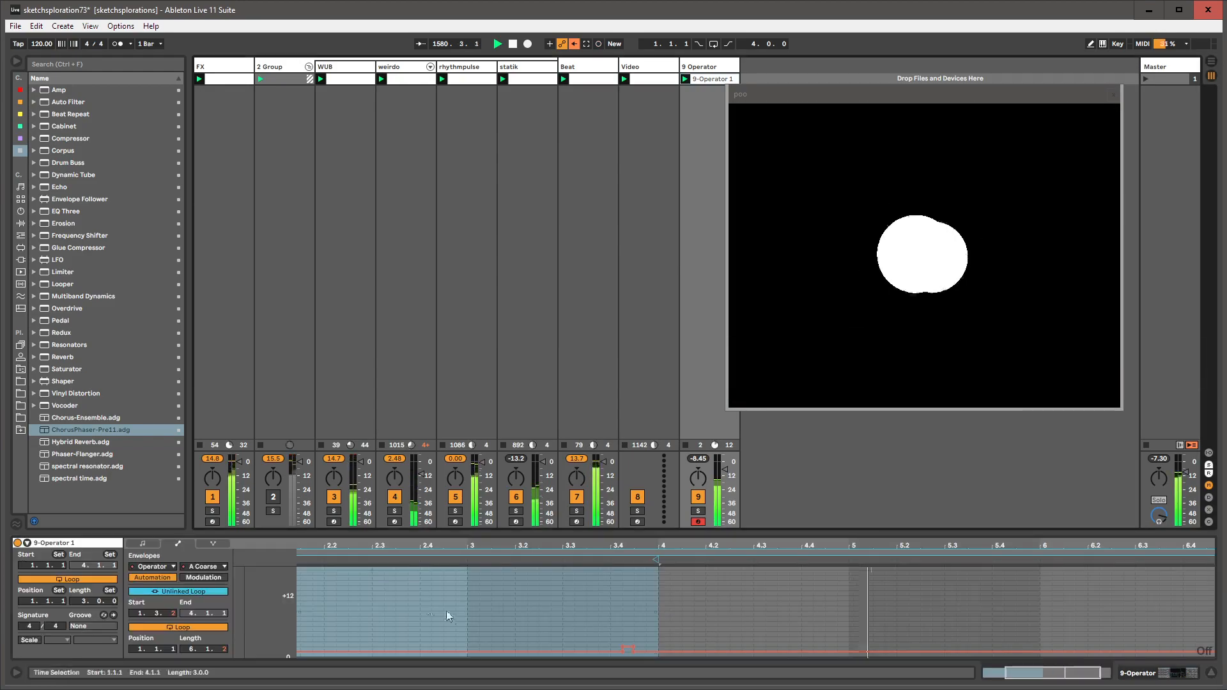
pyautogui.press('b')
pyautogui.press('b')
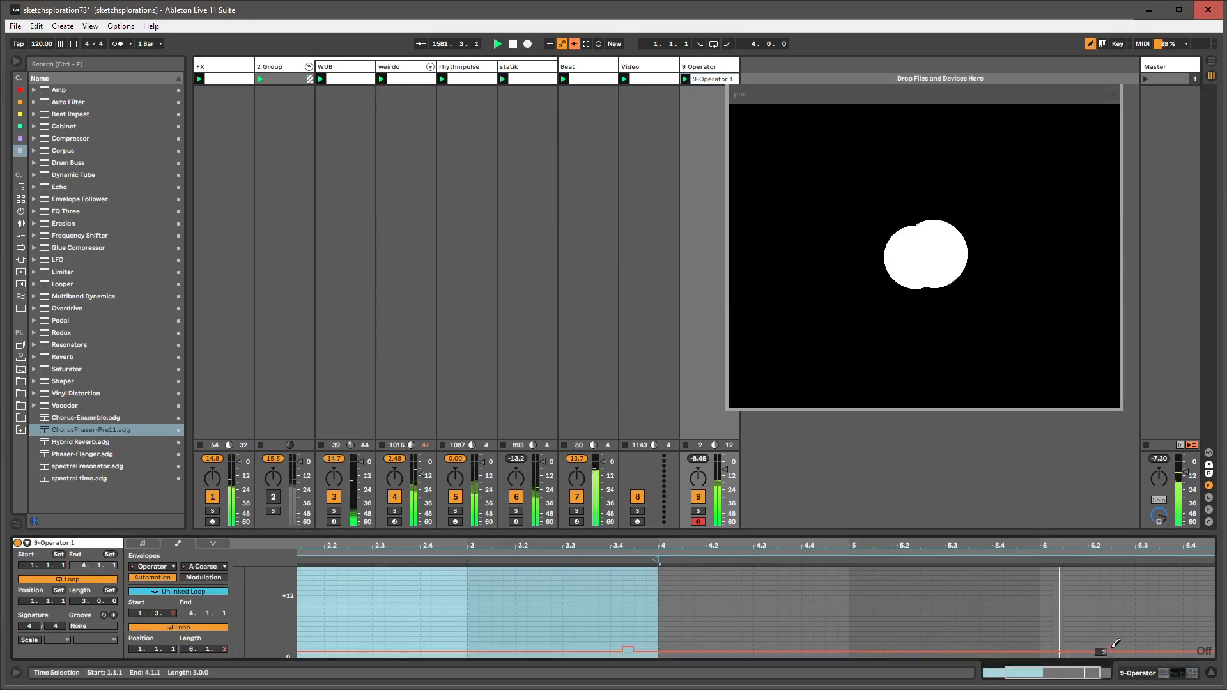
# - Show Operator's Transpose automation in the clip, unlink its loop and set the loop length to 12 bars
pyautogui.click(704, 65)
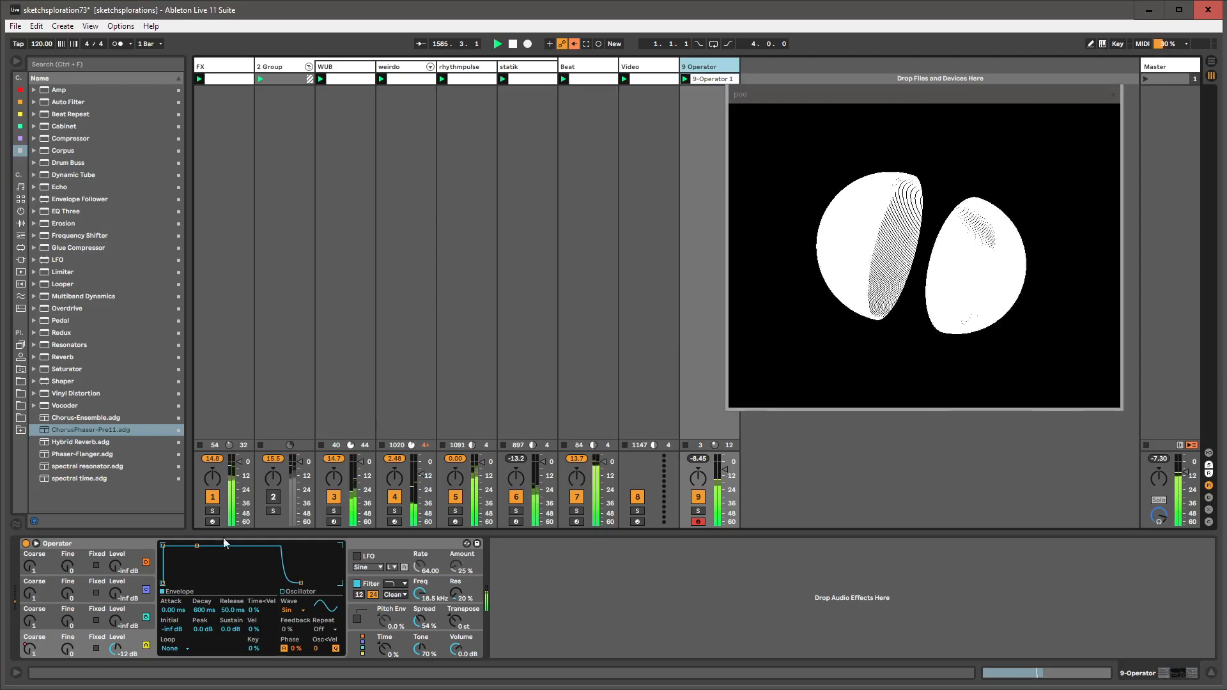
pyautogui.rightClick(453, 623)
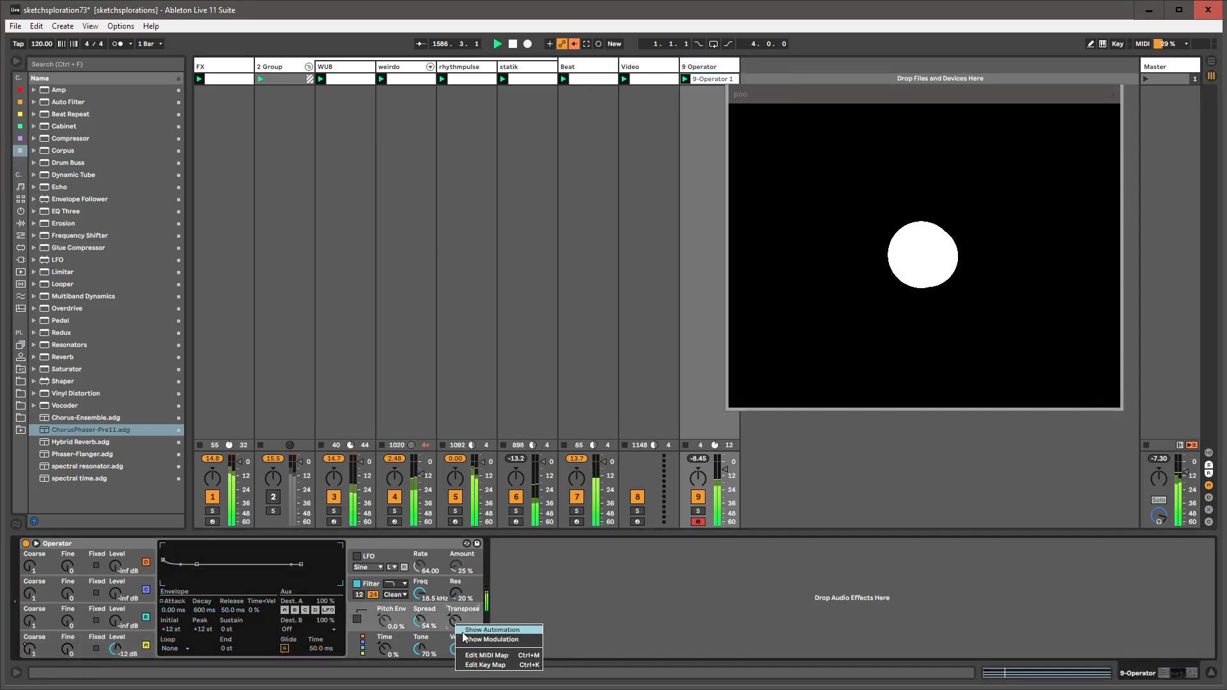
pyautogui.click(483, 630)
pyautogui.click(162, 591)
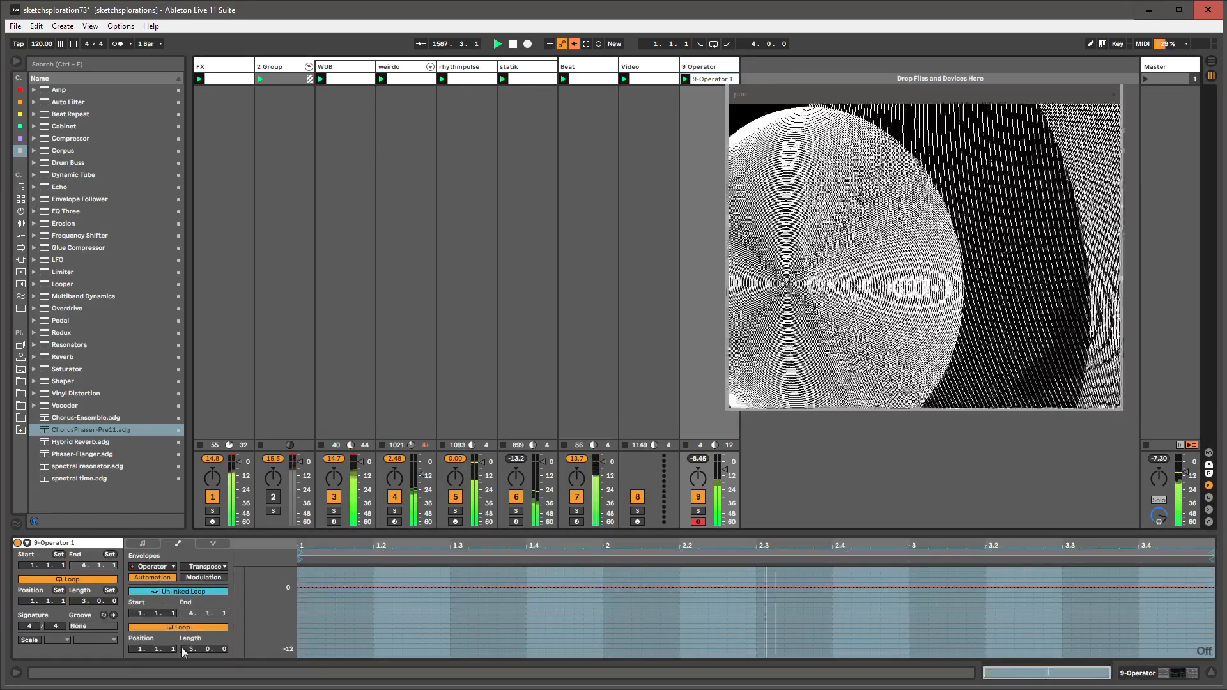
pyautogui.click(187, 648)
pyautogui.write('12')
pyautogui.press('Return')
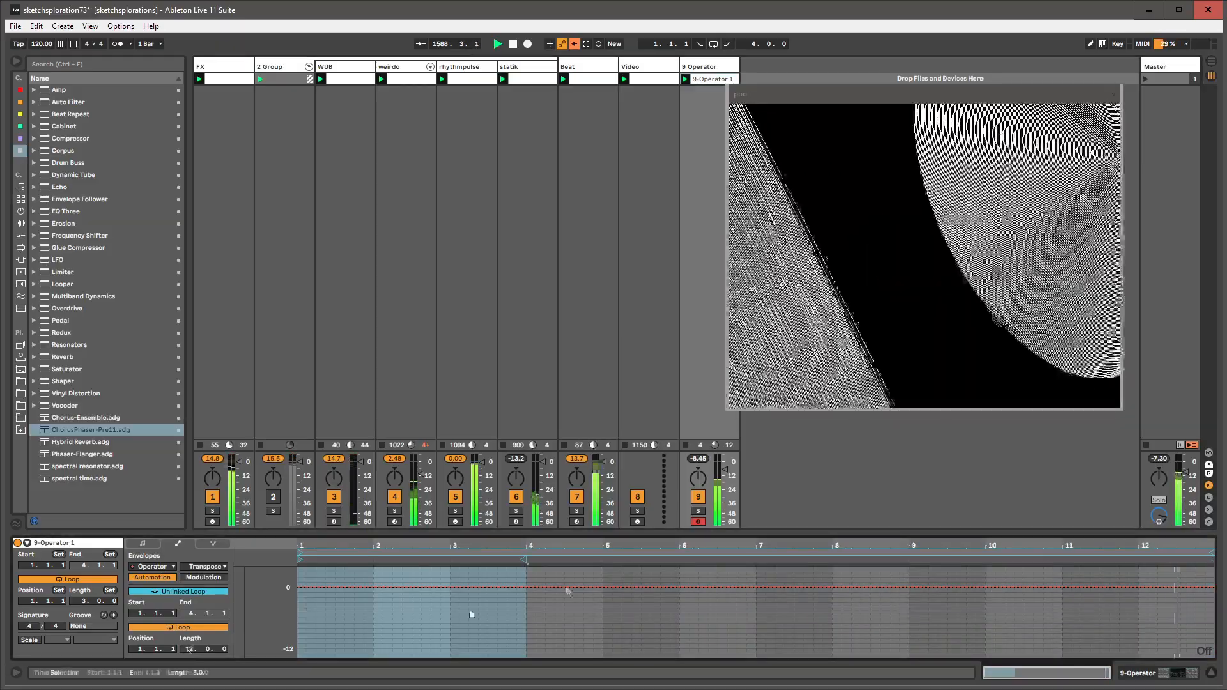
# - Drop the Transpose automation to -2 st from the middle of bar 6 onward and shorten its loop to slightly under 12 bars
pyautogui.click(720, 586)
pyautogui.moveTo(724, 588); pyautogui.dragTo(720, 598)
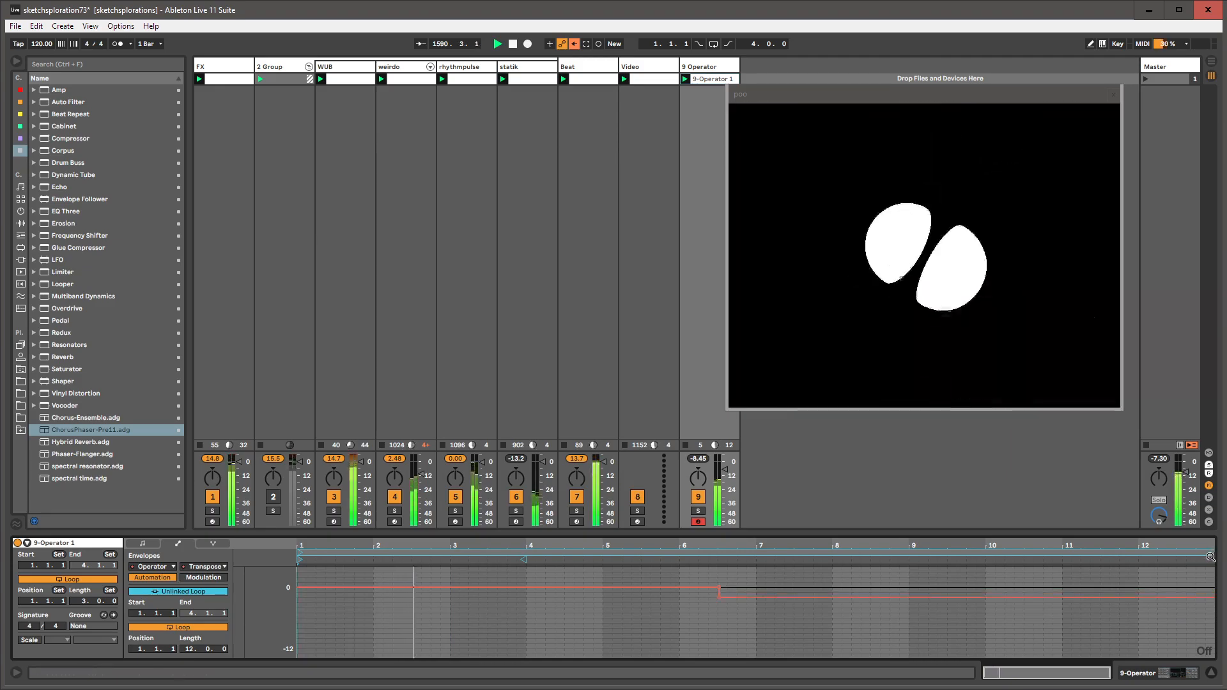
pyautogui.moveTo(1210, 553); pyautogui.dragTo(1205, 553)
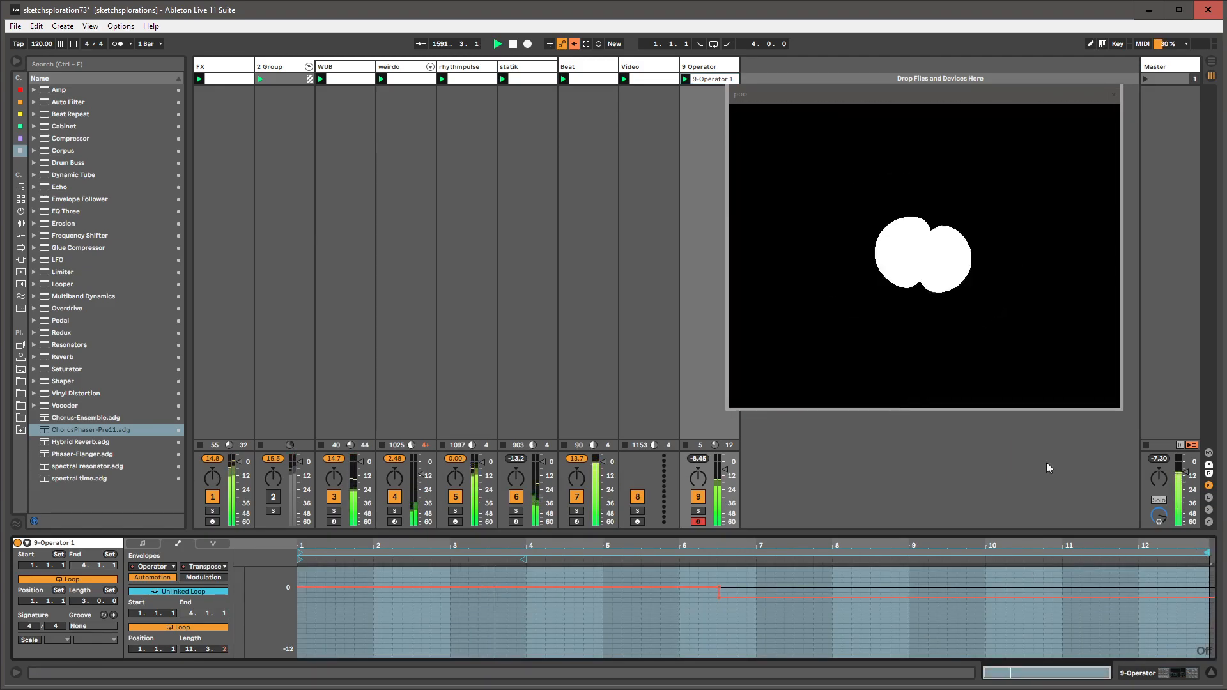
pyautogui.hotkey('shift', 'Tab')
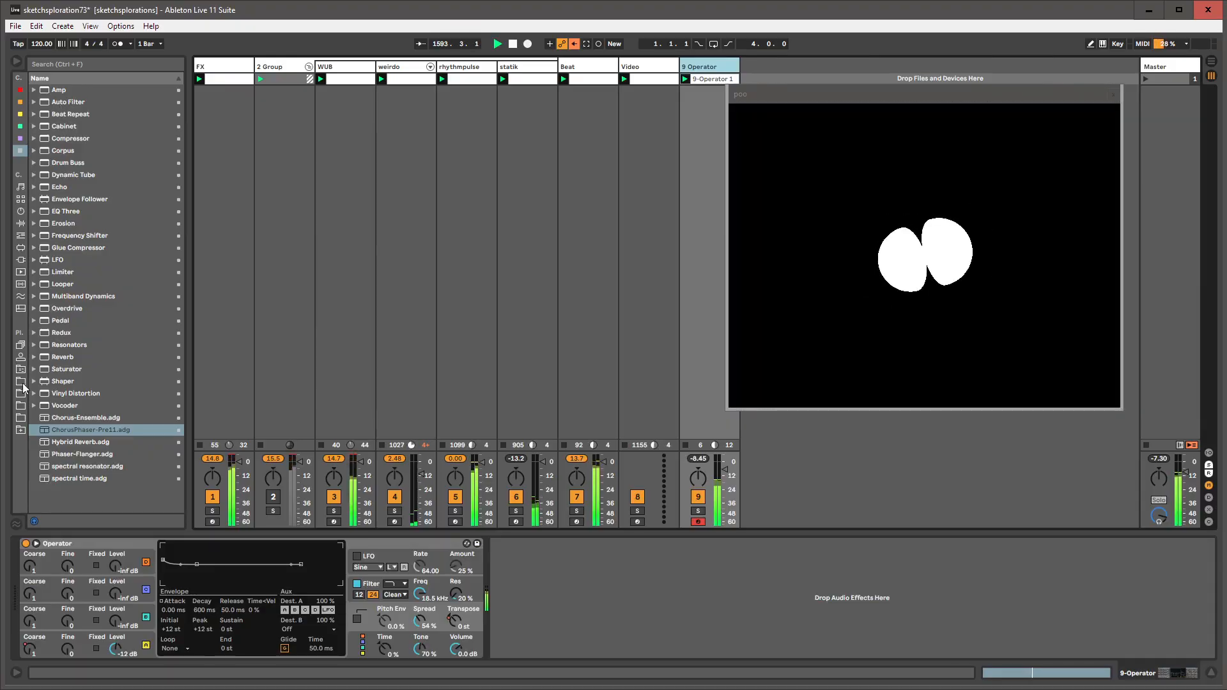
pyautogui.click(20, 235)
pyautogui.click(40, 101)
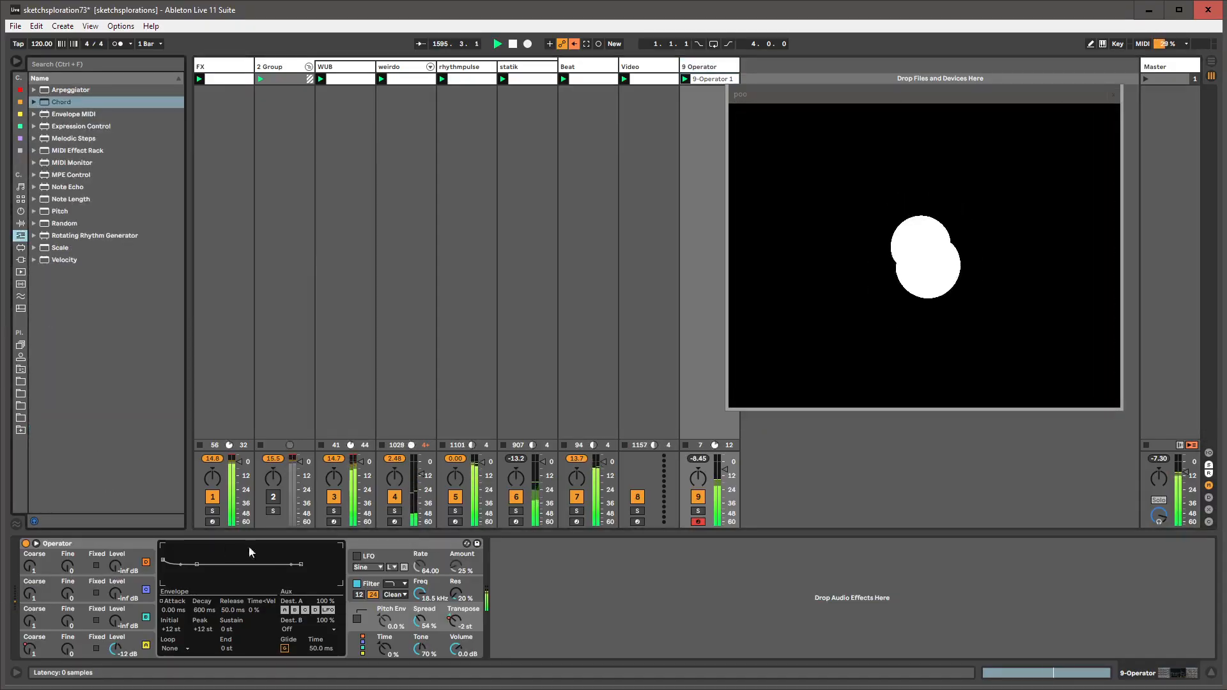
# - Rename the Operator track as "cheap drone"
pyautogui.click(709, 78)
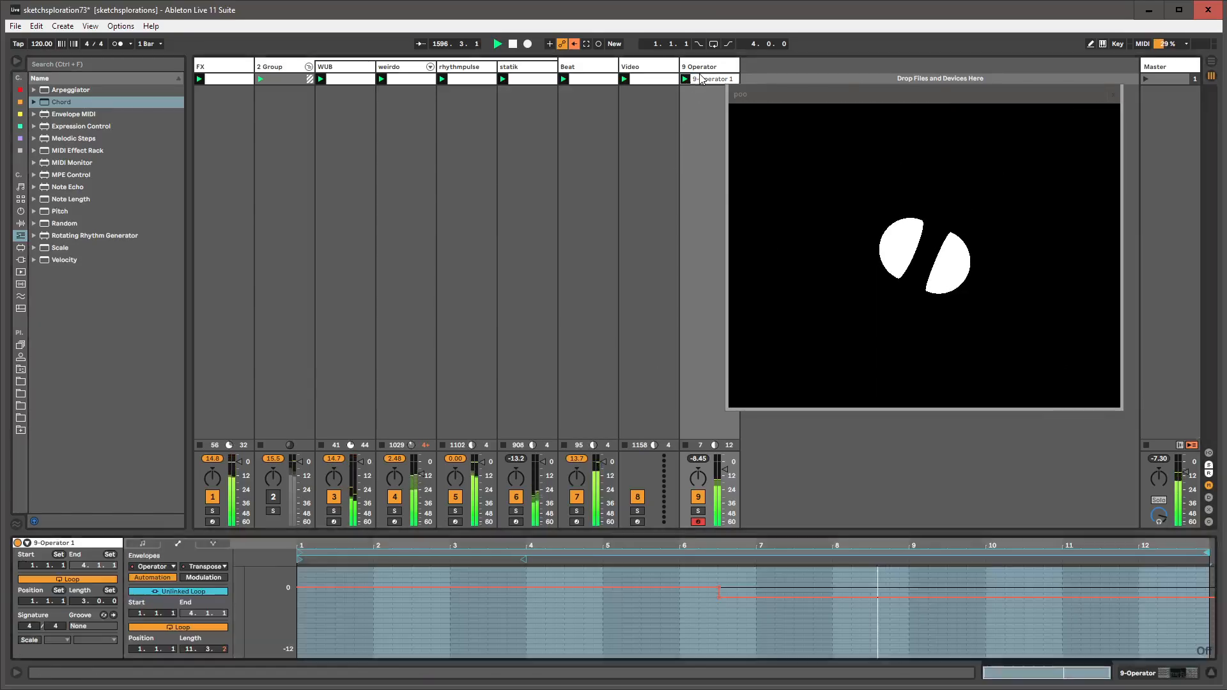
pyautogui.click(698, 68)
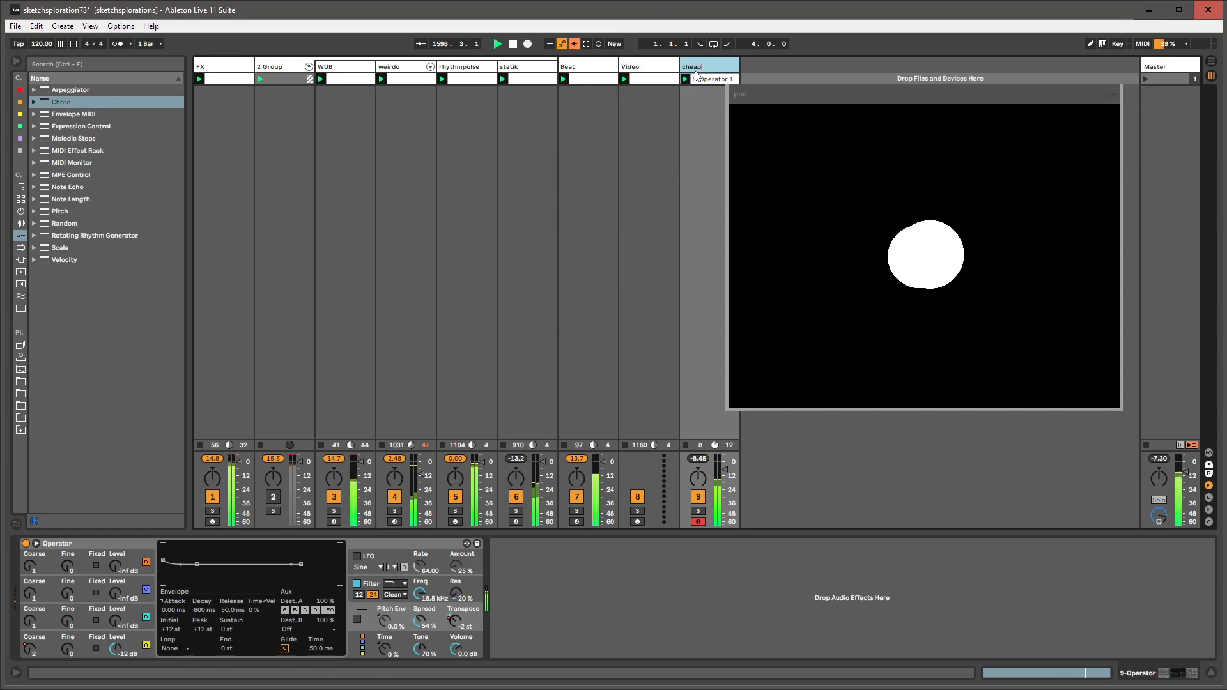
pyautogui.write('drone')
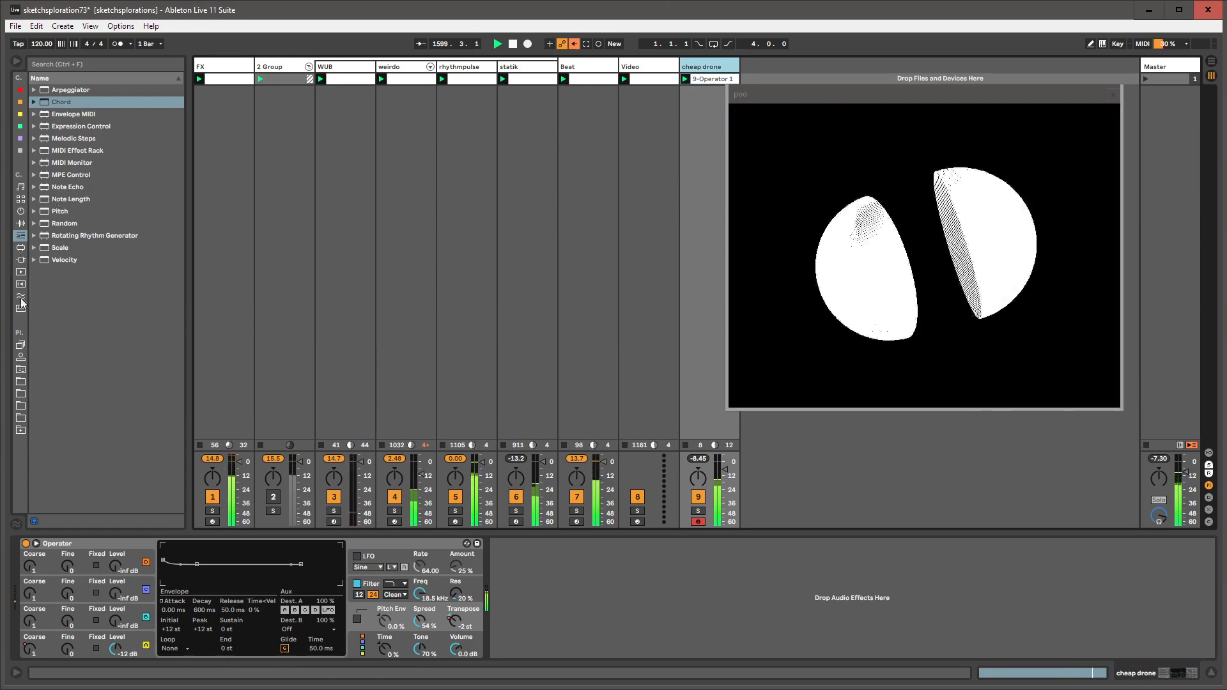
# - Load the !-resobeast.adg rack from the project's RACKS/AUDIO FX folder onto the cheap drone track
pyautogui.click(20, 368)
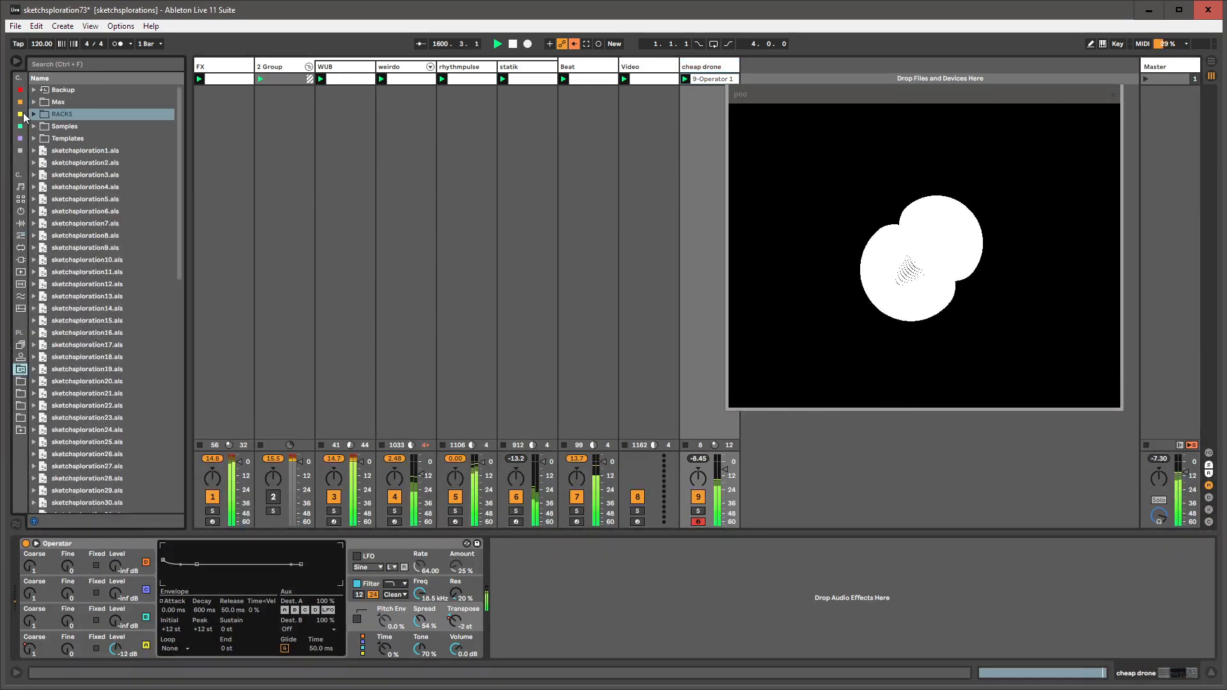
pyautogui.click(34, 114)
pyautogui.click(41, 126)
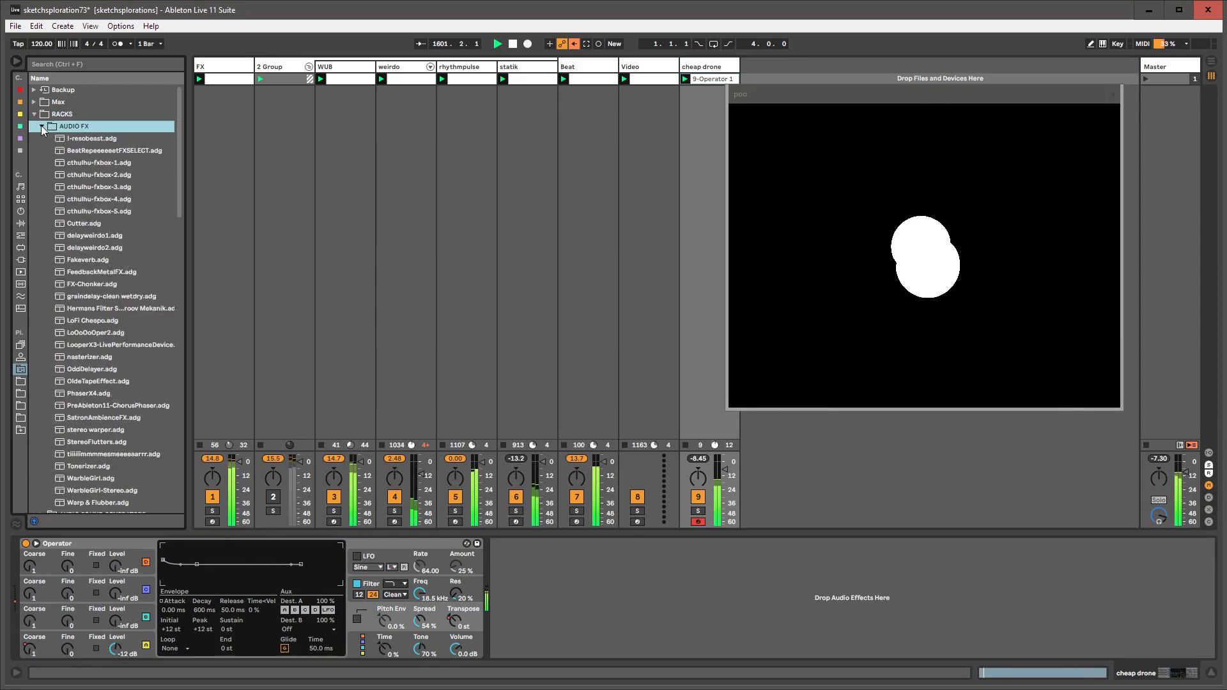
pyautogui.click(79, 139)
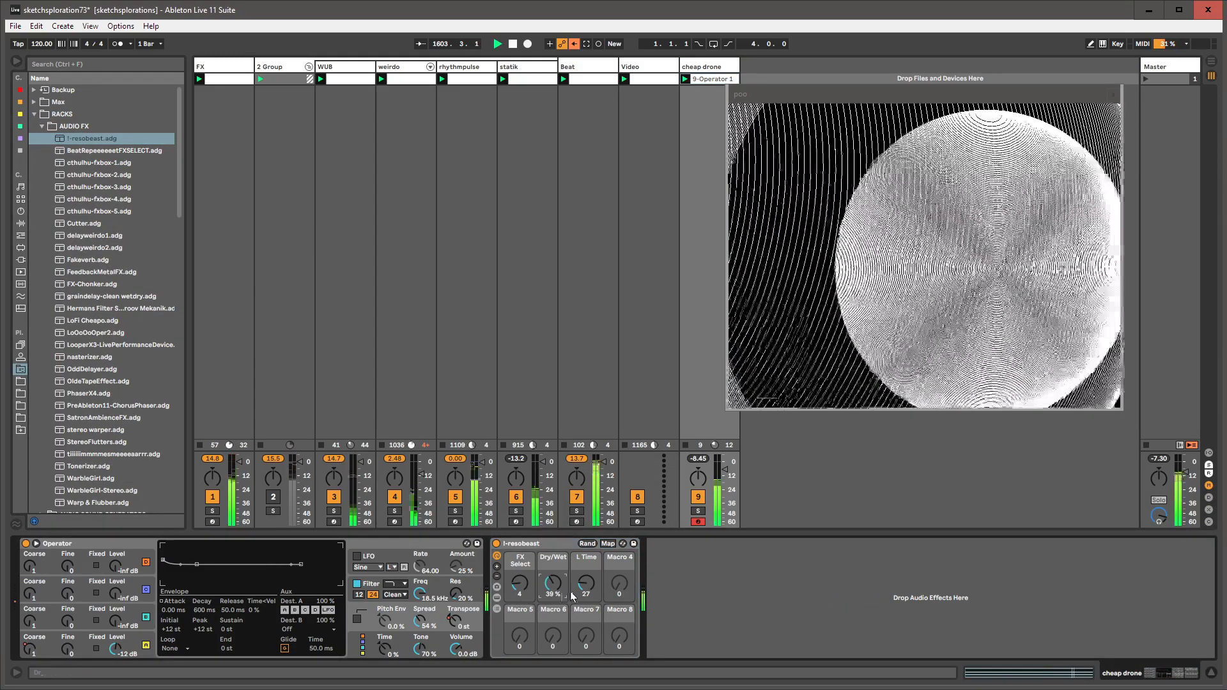
# - Show the !-resobeast L.Time automation in the Operator clip, unlink its loop and set the loop length to 12 bars
pyautogui.moveTo(588, 592)
pyautogui.mouseDown()
pyautogui.moveTo(517, 595)
pyautogui.moveTo(587, 578)
pyautogui.mouseUp()
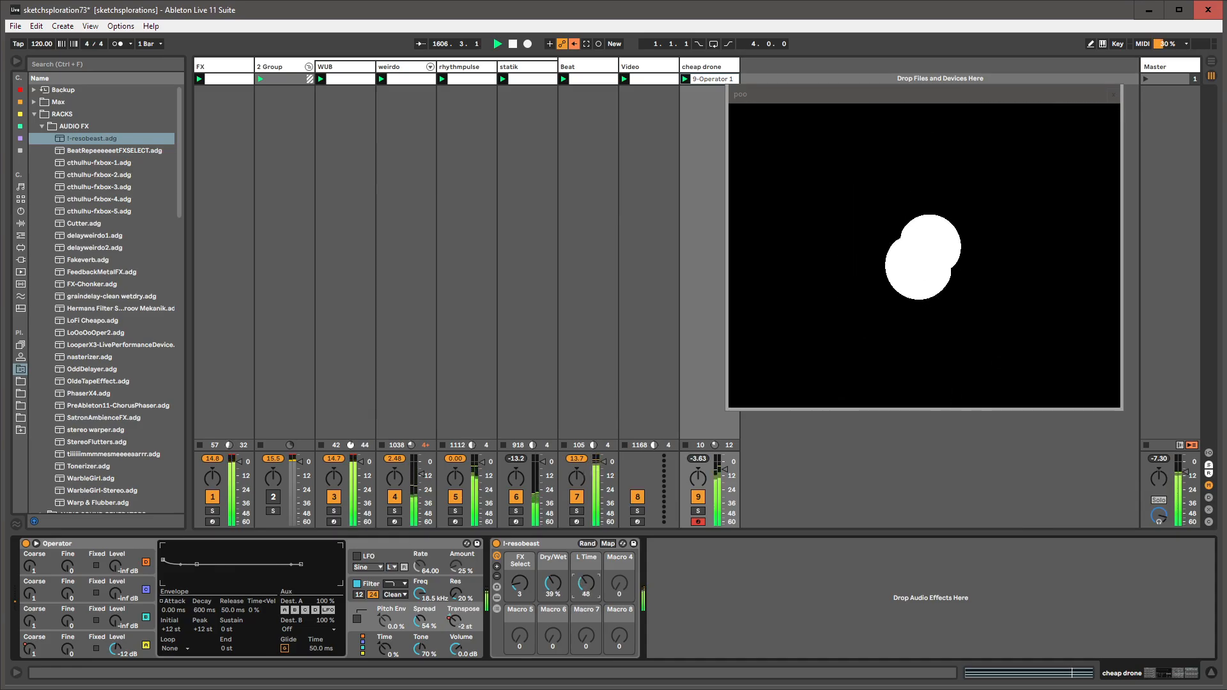
pyautogui.hotkey('shift', 'Tab')
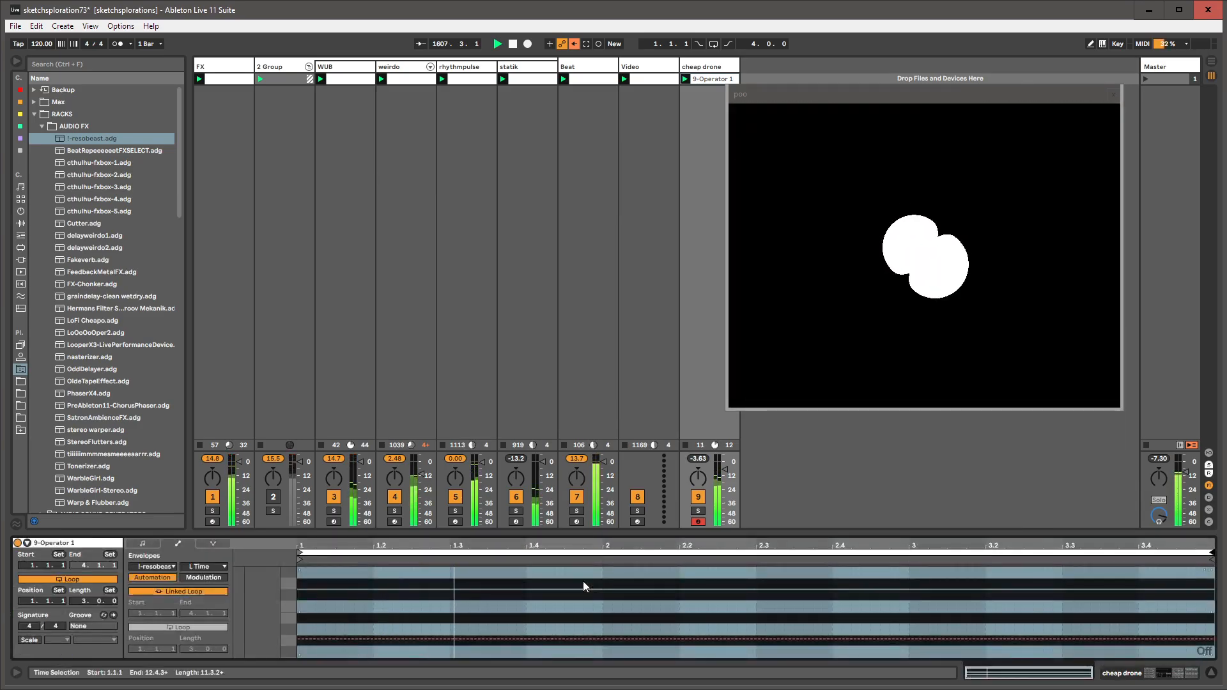
pyautogui.moveTo(189, 649); pyautogui.dragTo(190, 642)
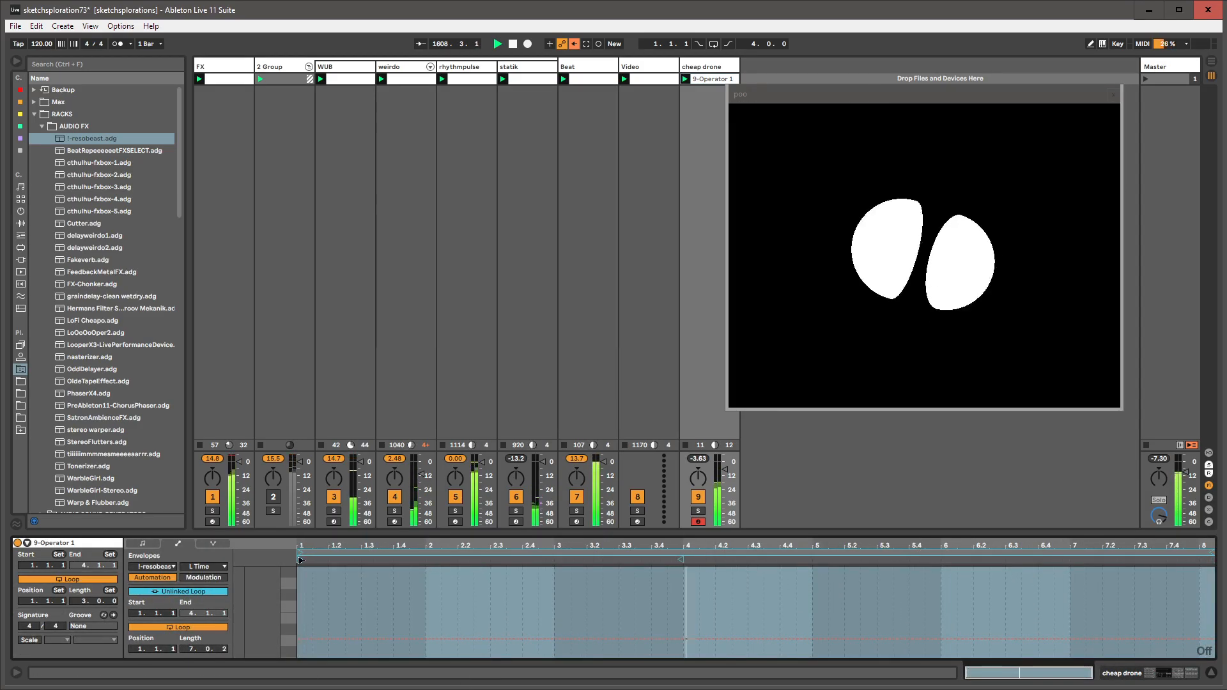
pyautogui.hotkey('shift', 'Tab')
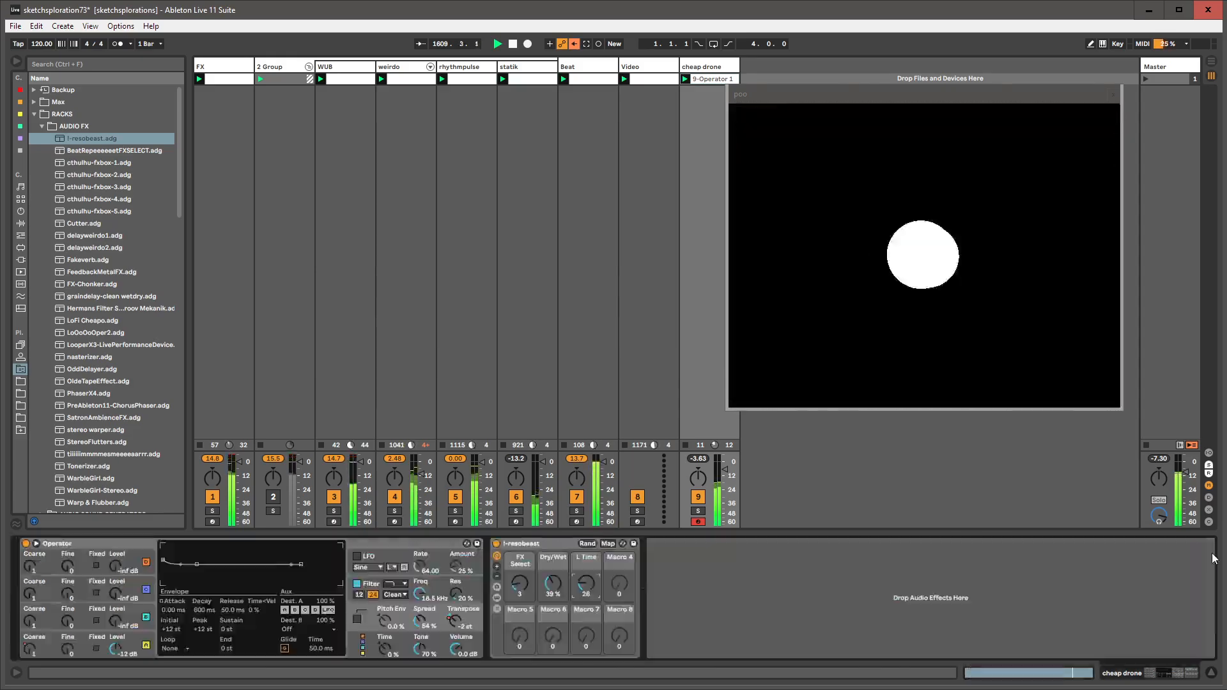
# - Record varying L.Time knob movements as automation in the cheap drone clip and check the recorded envelope
pyautogui.moveTo(594, 582); pyautogui.dragTo(590, 586)
pyautogui.hotkey('ctrl', 'shift', 'F9')
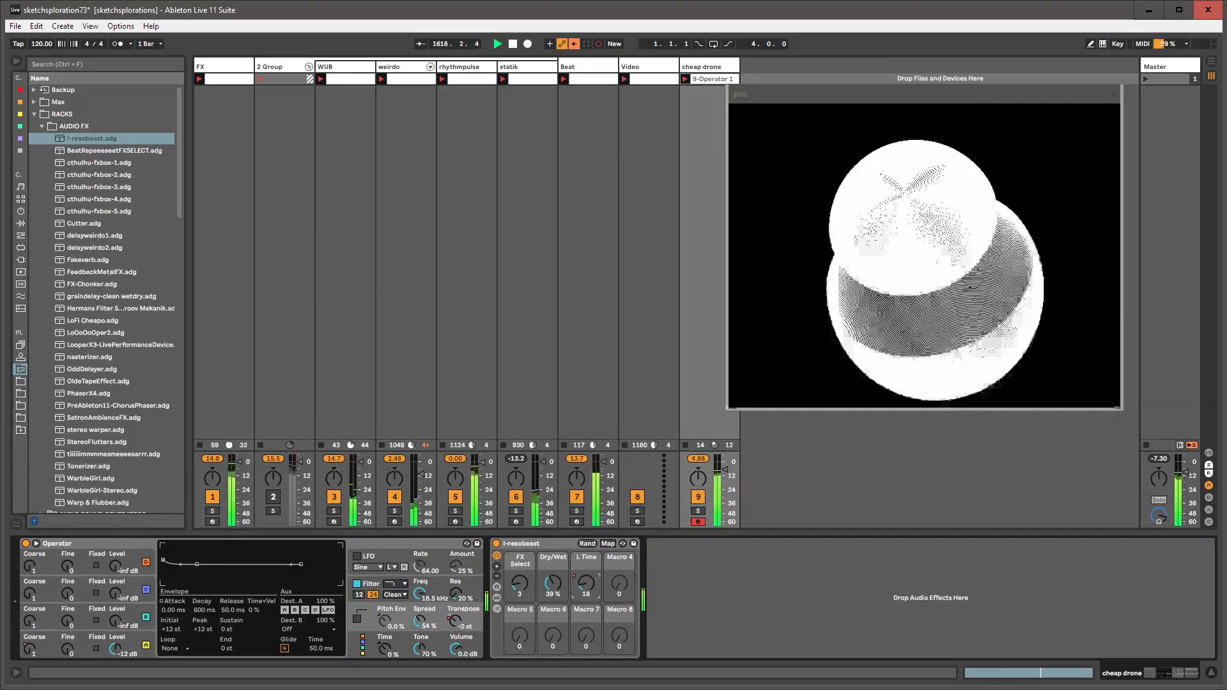
pyautogui.moveTo(590, 587); pyautogui.dragTo(589, 577)
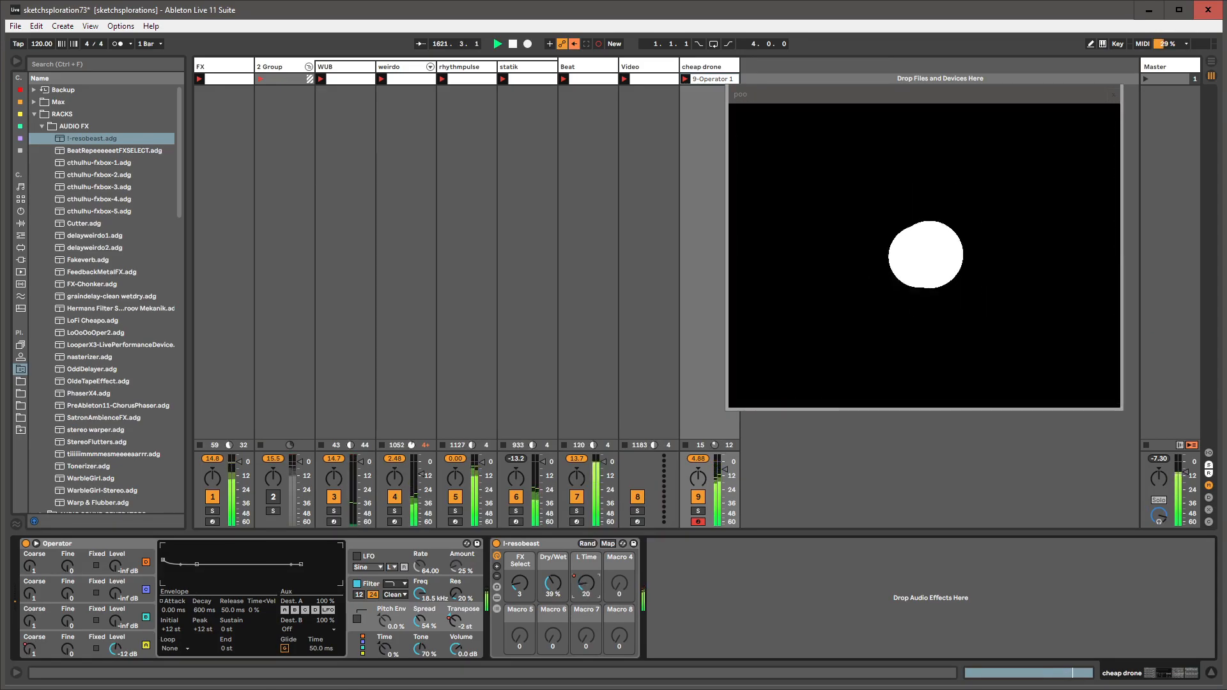
pyautogui.hotkey('ctrl', 'shift', 'F9')
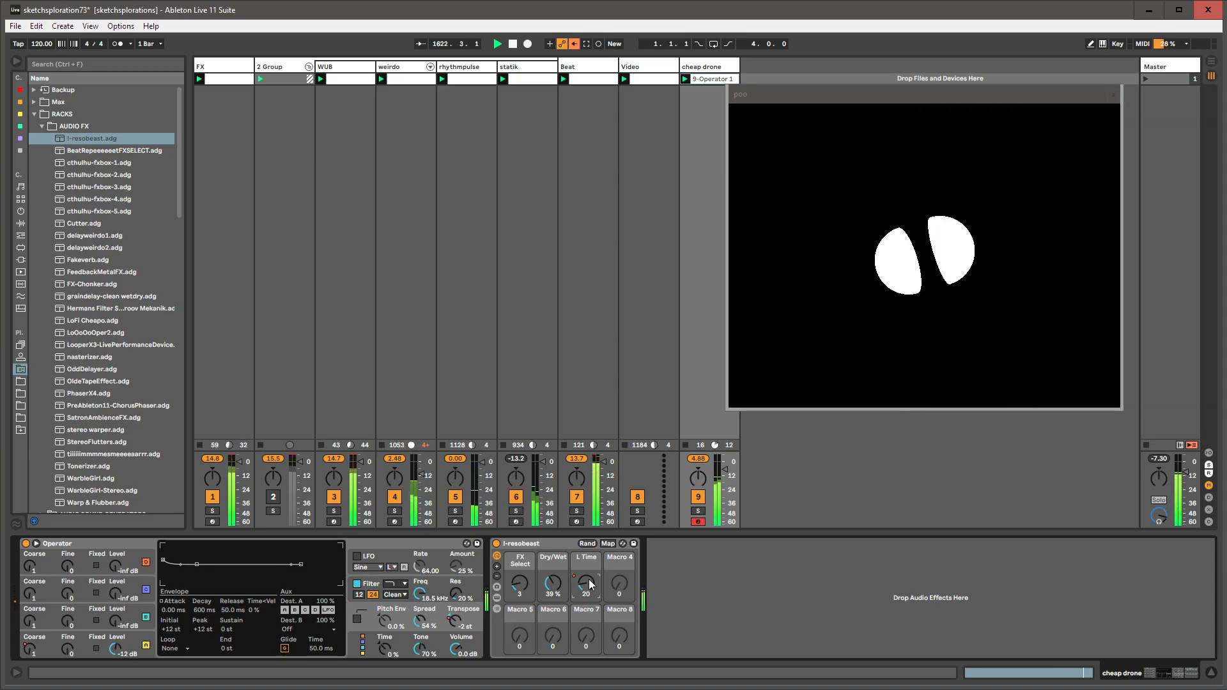
pyautogui.hotkey('shift', 'Tab')
pyautogui.hotkey('ctrl', 'a')
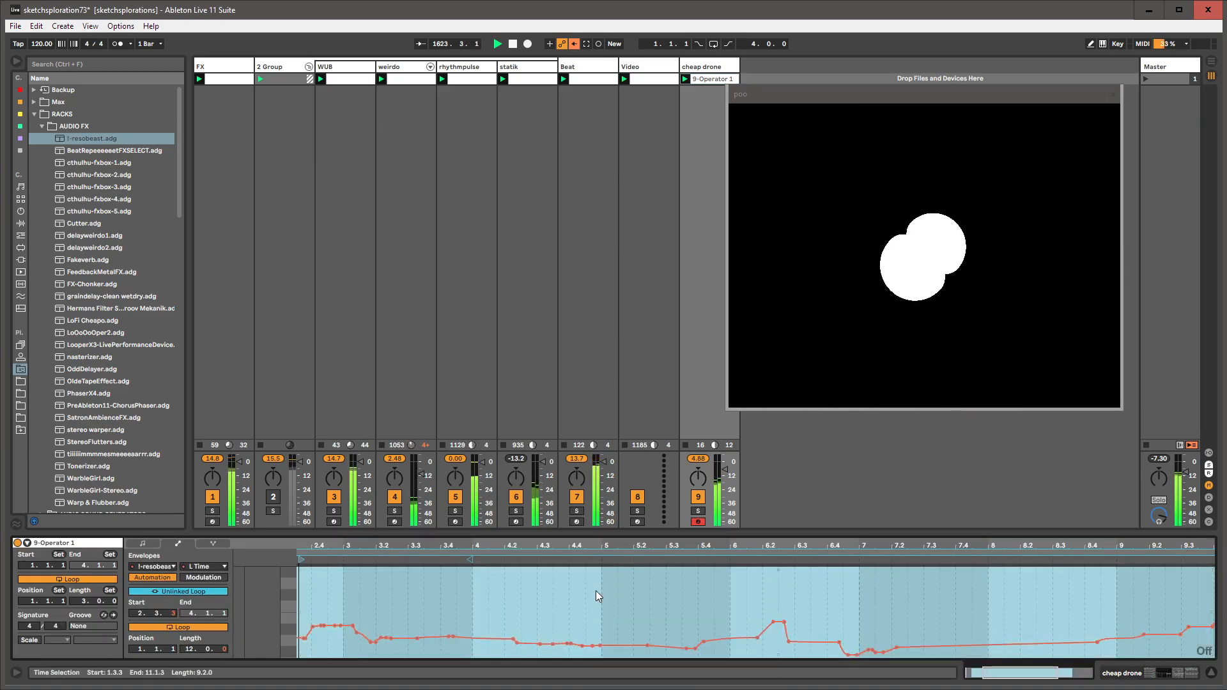
pyautogui.hotkey('shift', 'Tab')
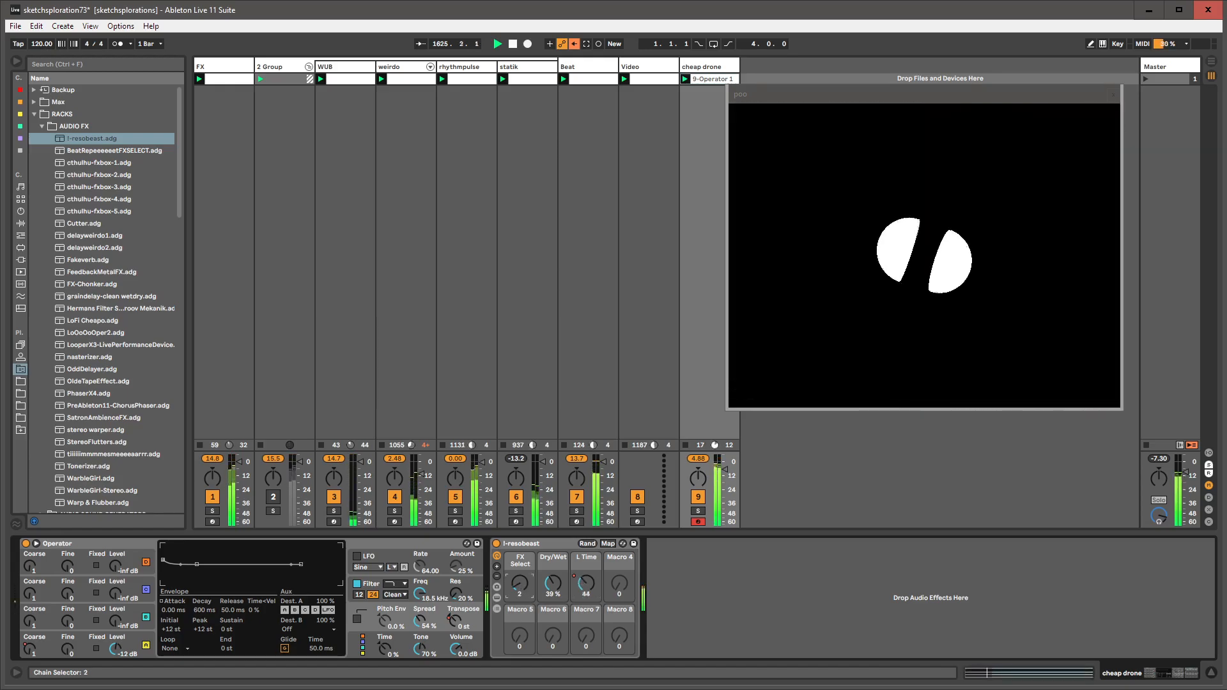
# - Show the FX Select modulation of !-resobeast in the clip, unlink its loop and set the loop length to 12 bars
pyautogui.rightClick(521, 584)
pyautogui.click(544, 250)
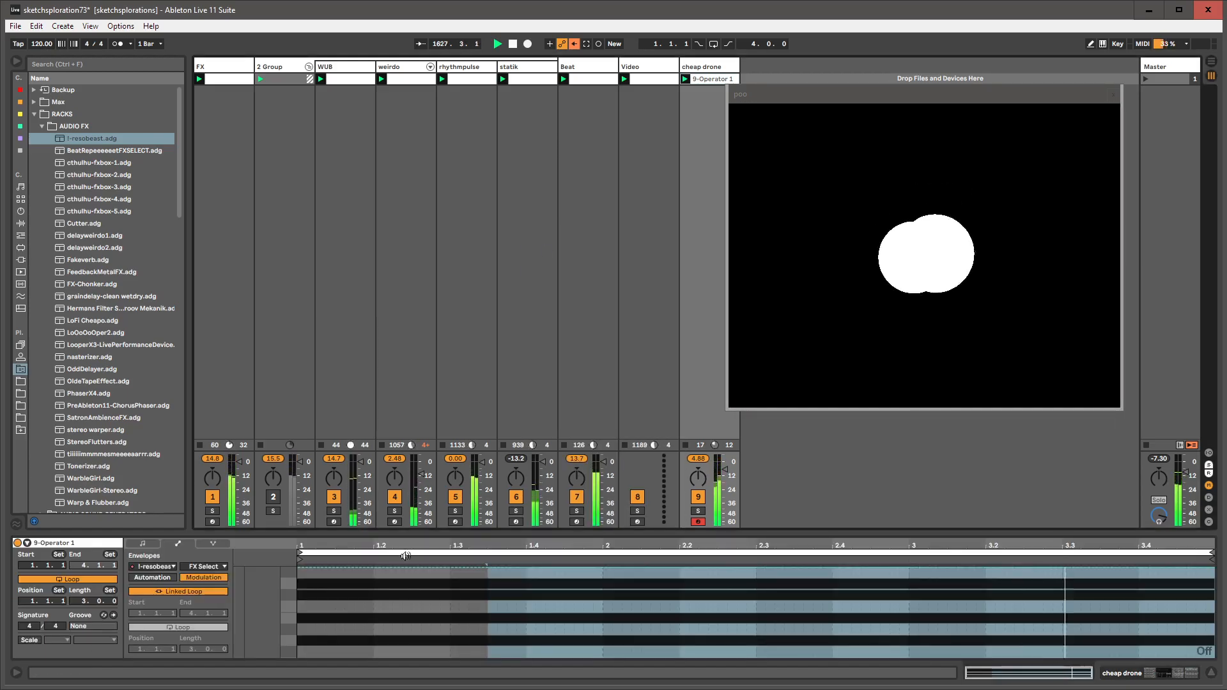
pyautogui.click(208, 592)
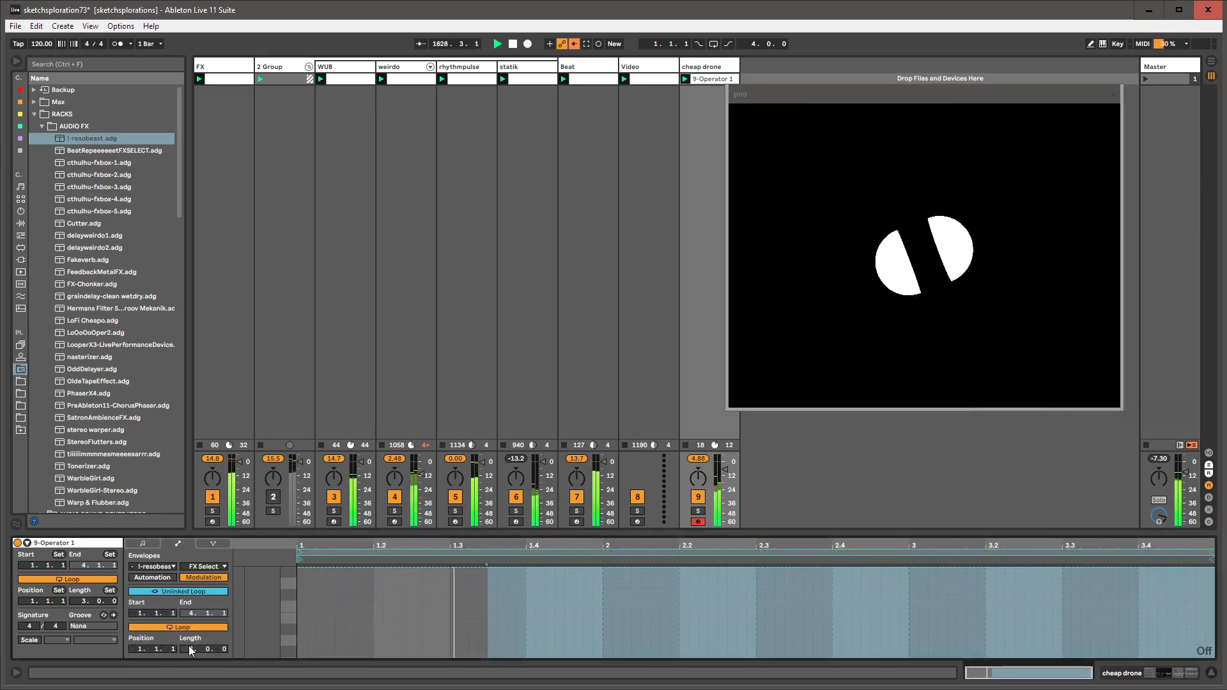
pyautogui.click(189, 648)
pyautogui.write('12')
pyautogui.press('Return')
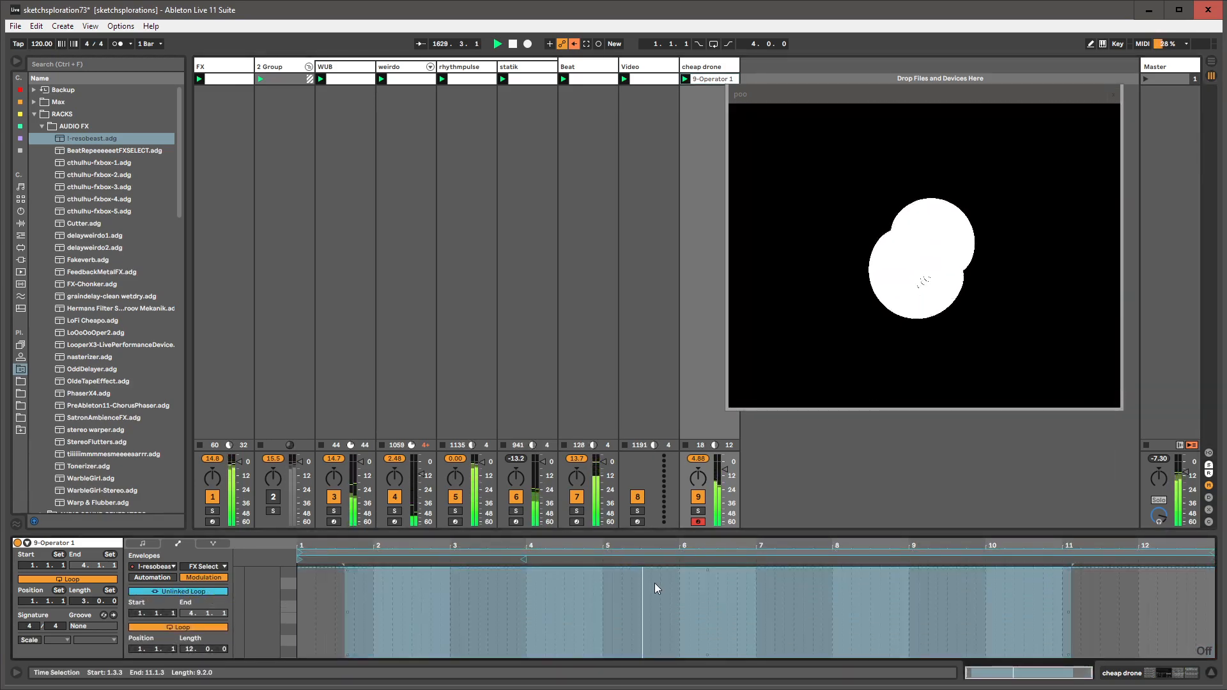
# - Lower the FX Select modulation to about half from bar 7 onward
pyautogui.press('b')
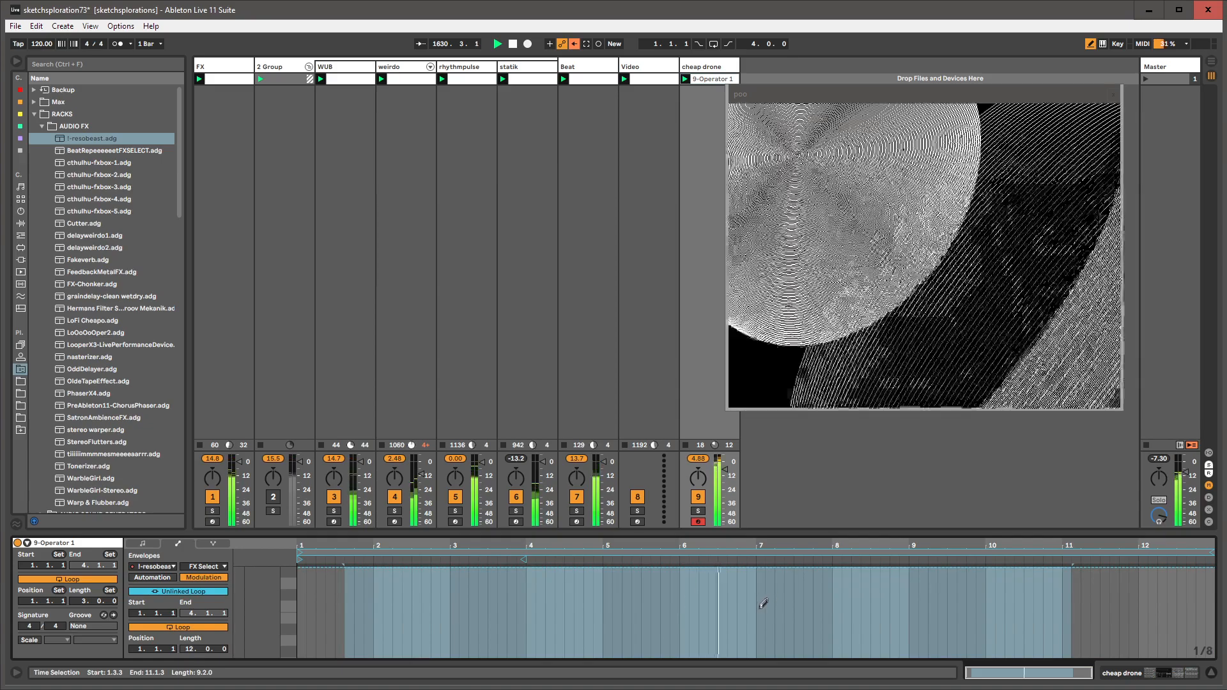
pyautogui.click(761, 608)
pyautogui.press('b')
pyautogui.click(764, 569)
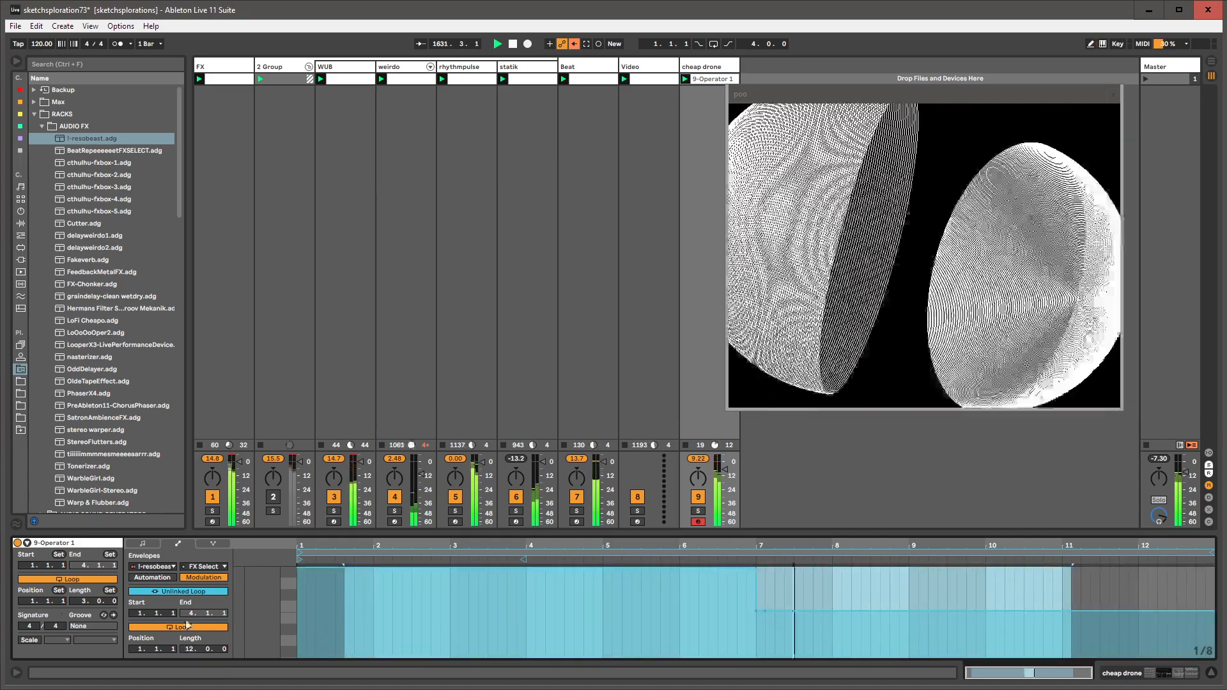
# - Extend the FX Select modulation loop to 14.1.0 and drop the modulation to its minimum from about bar 11 onward
pyautogui.moveTo(187, 650); pyautogui.dragTo(187, 645)
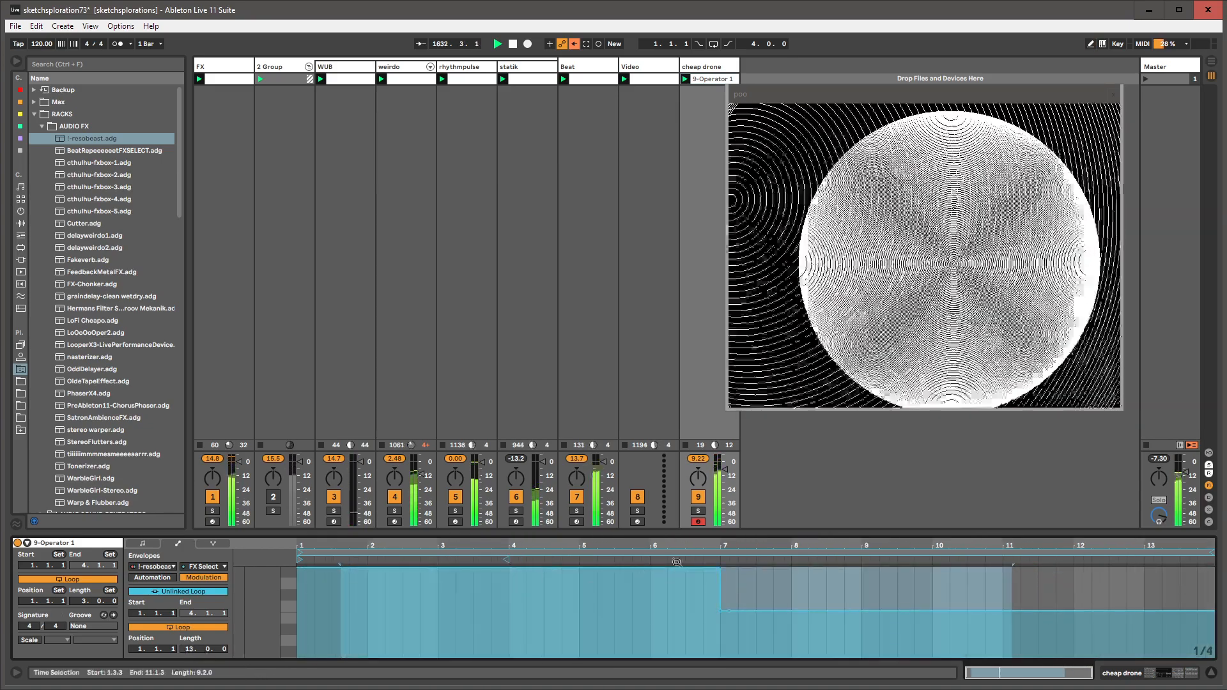
pyautogui.press('b')
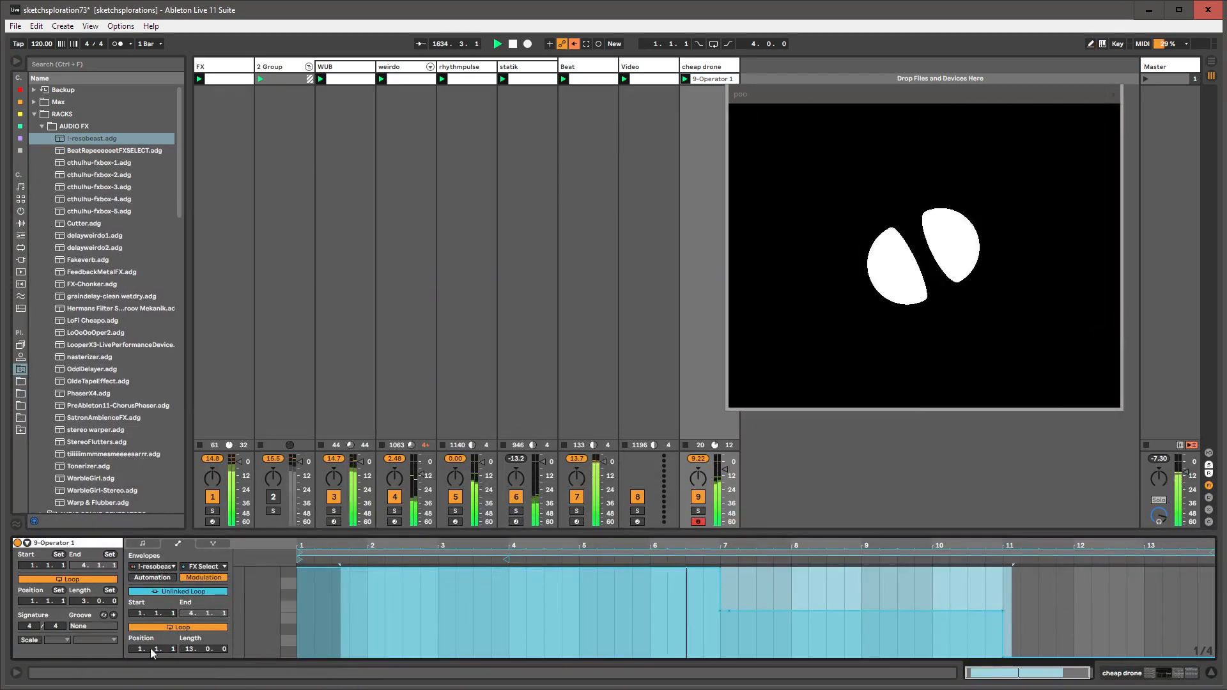
pyautogui.moveTo(214, 650); pyautogui.dragTo(213, 634)
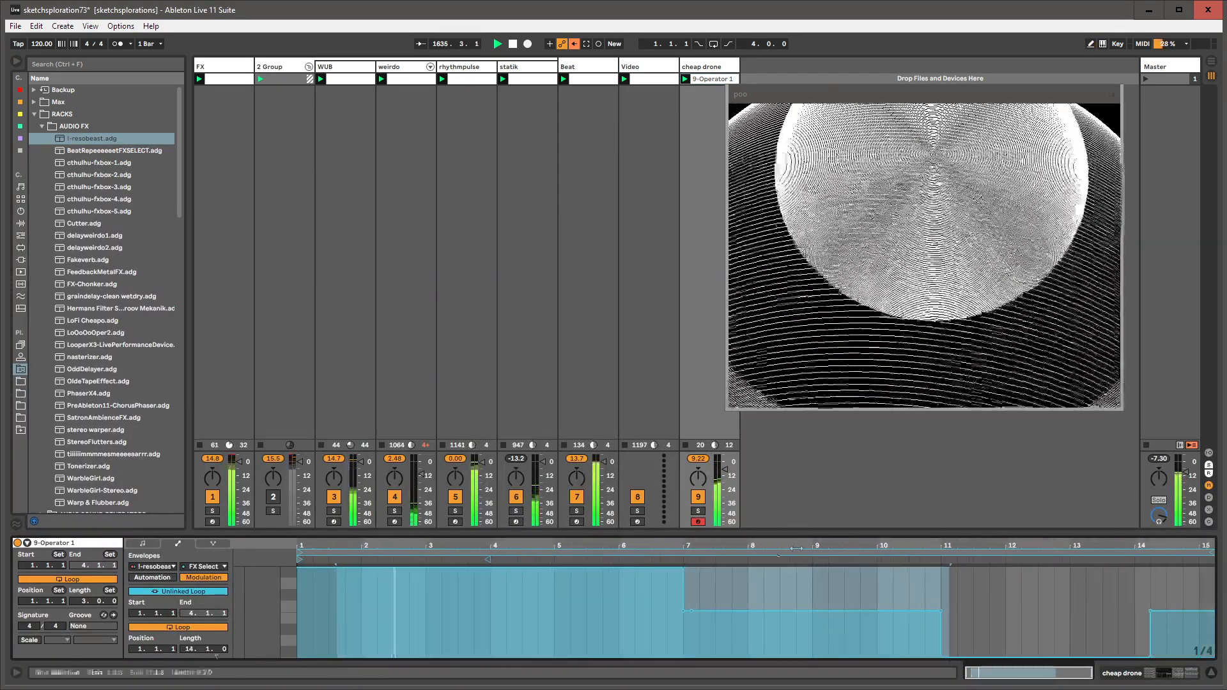
# - Remove the raised FX Select modulation after bar 14 and draw two short dips within bar 4
pyautogui.click(1149, 611)
pyautogui.press('b')
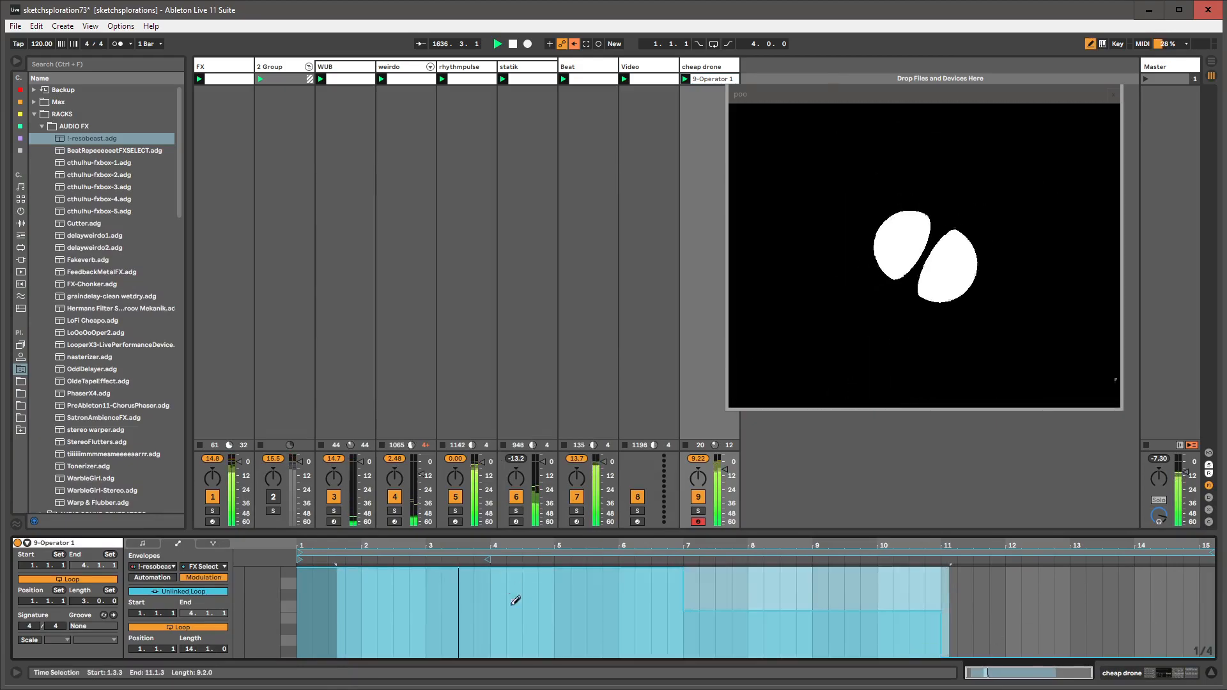
pyautogui.moveTo(515, 620); pyautogui.dragTo(519, 620)
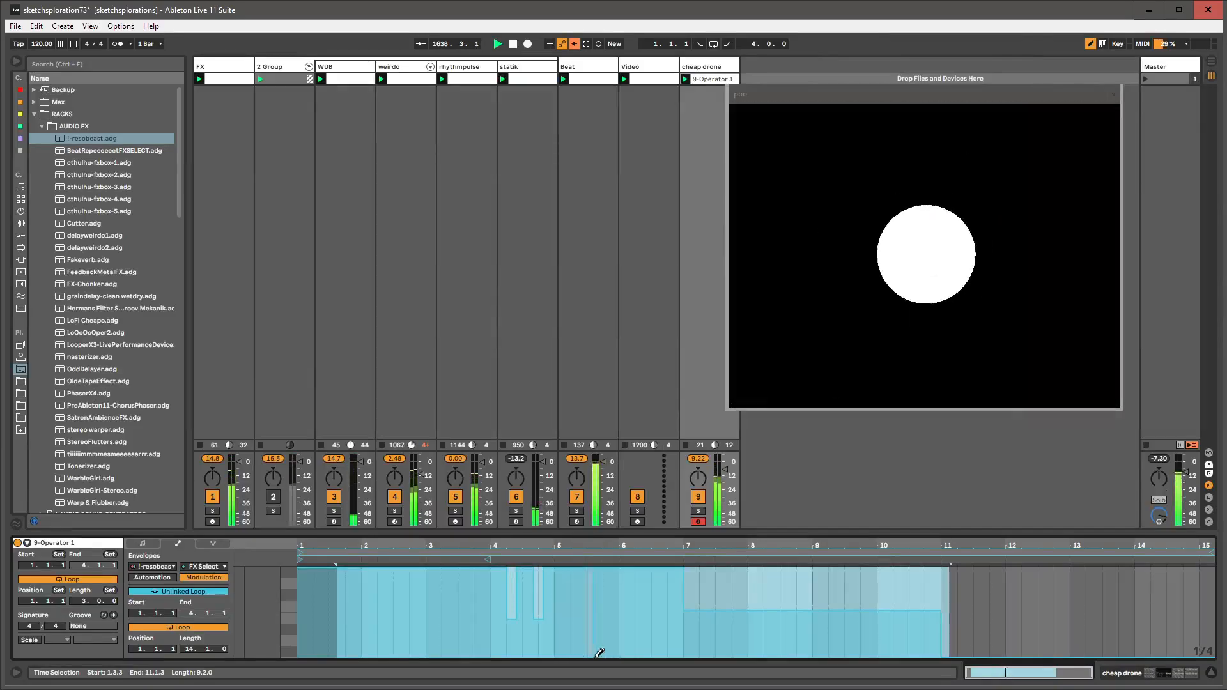
pyautogui.hotkey('shift', 'Tab')
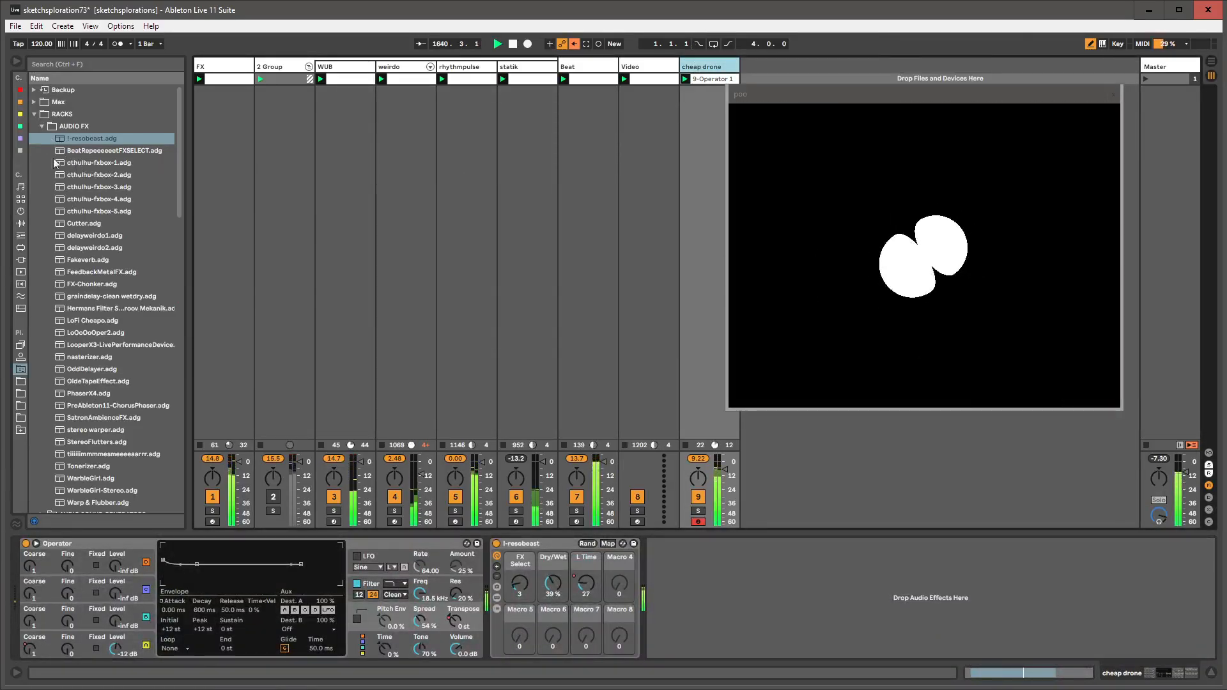
# - Add the ChorusPhaser-Pre11 rack from the audio effects collection after !-resobeast and set its Chorus Dry/Wet to 29 %
pyautogui.click(34, 114)
pyautogui.click(19, 150)
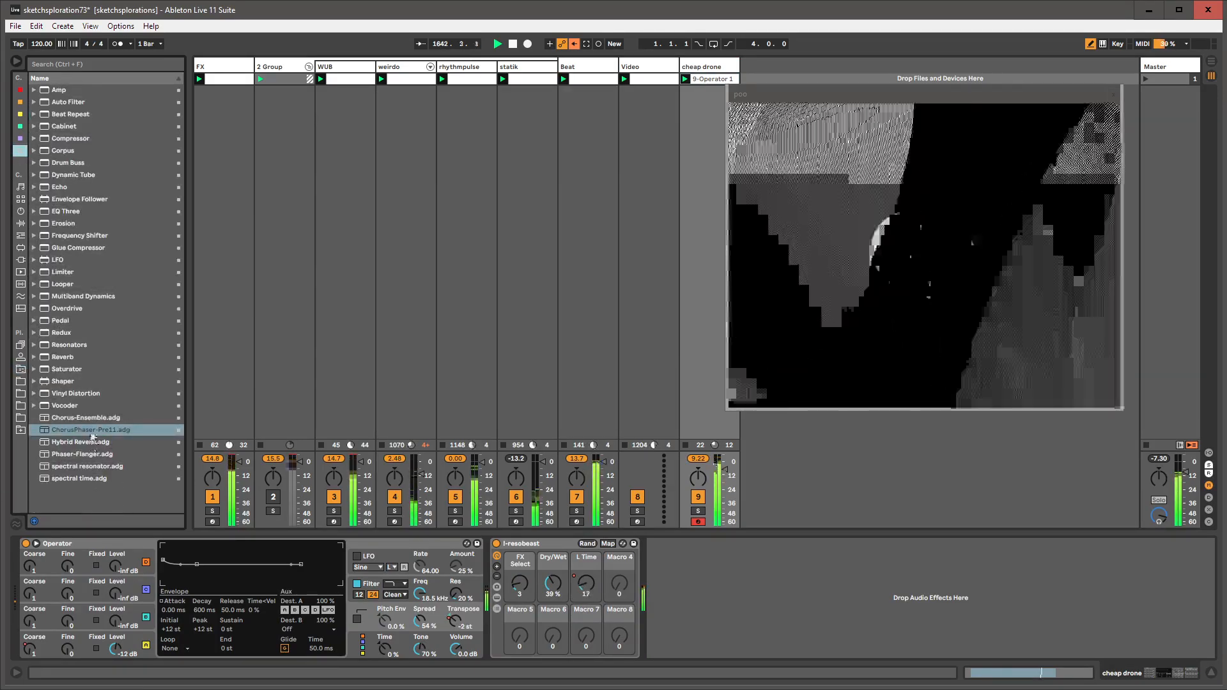
pyautogui.moveTo(94, 432); pyautogui.dragTo(727, 598)
pyautogui.click(825, 545)
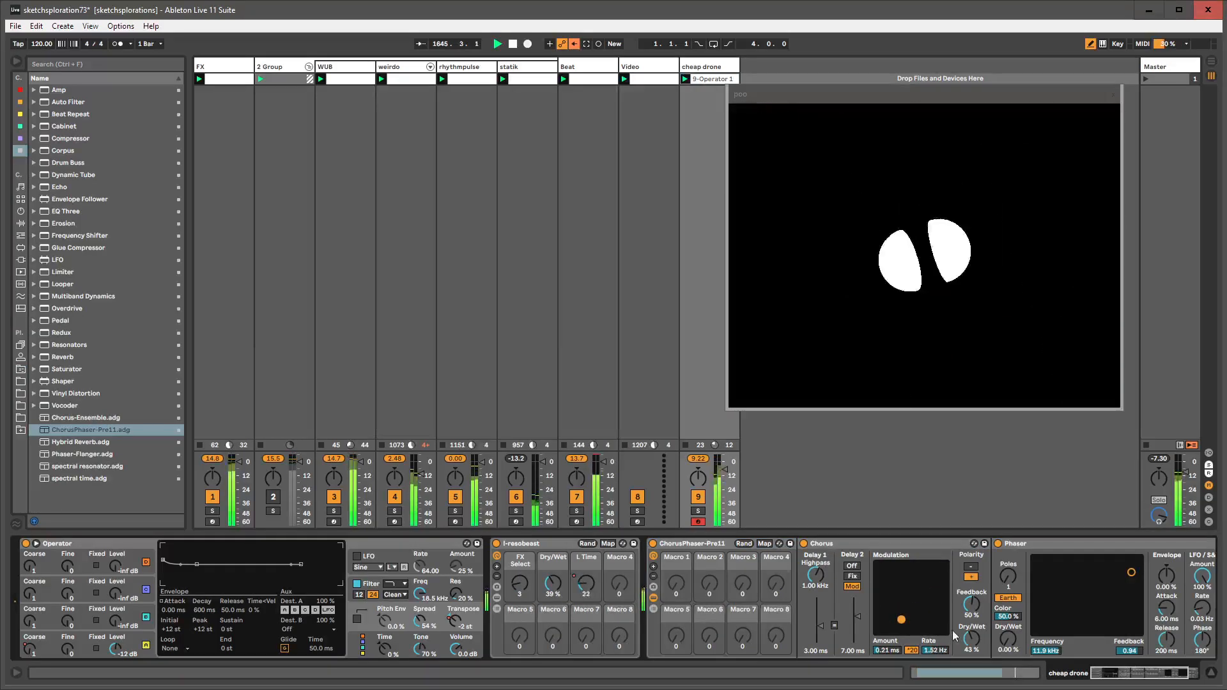
# - Try to add an Audio Effect Rack to the drone's chain and delete one of the two KTGrannyDual1 racks loaded instead
pyautogui.click(715, 545)
pyautogui.hotkey('ctrl', 'f')
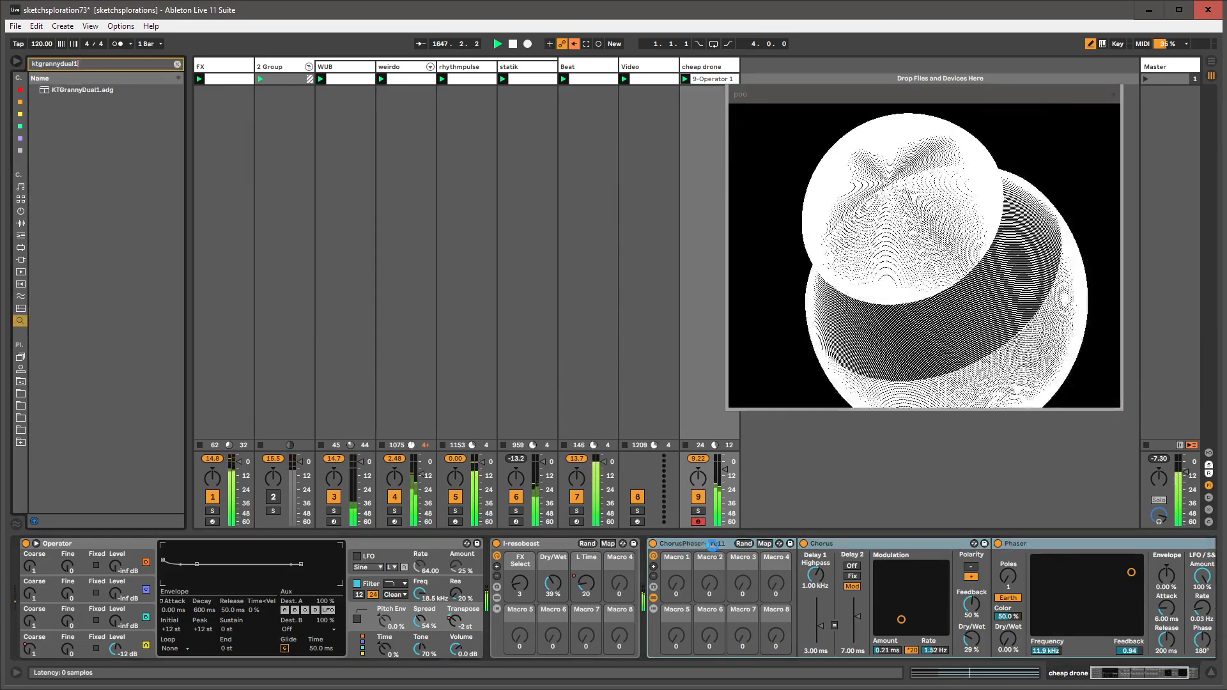
pyautogui.press('Down')
pyautogui.press('Return')
pyautogui.write('audio eff')
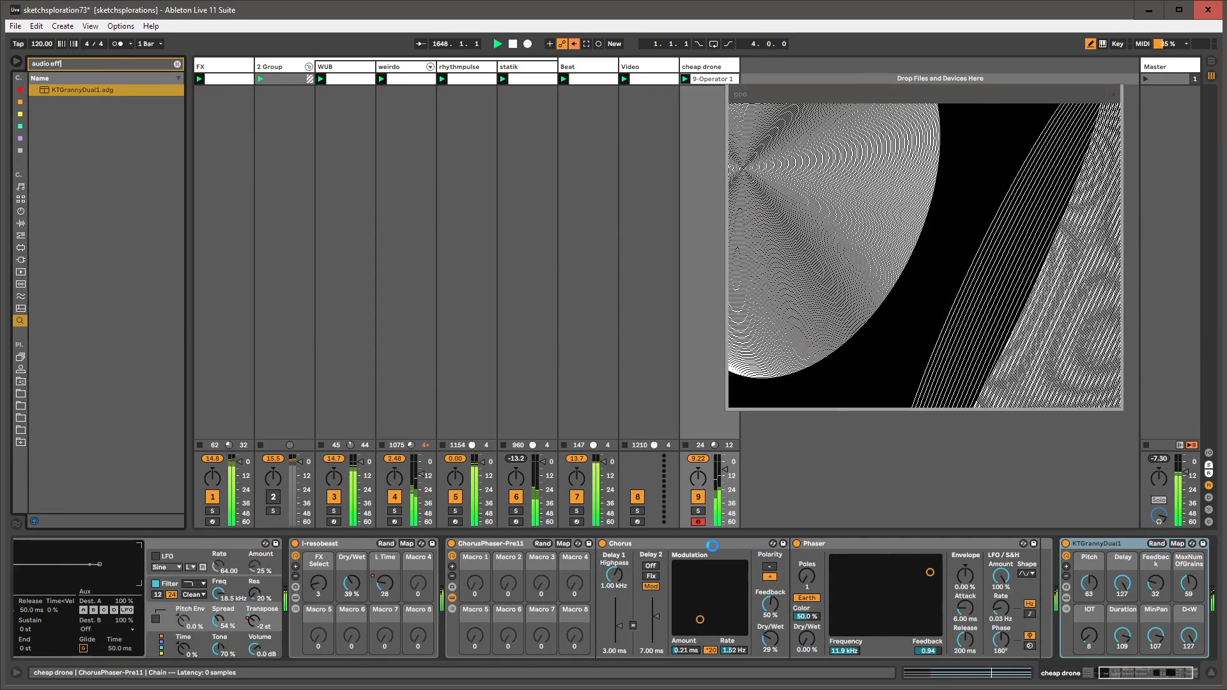
pyautogui.write('ect rack')
pyautogui.press('Down')
pyautogui.press('Return')
pyautogui.press('Escape')
pyautogui.click(938, 546)
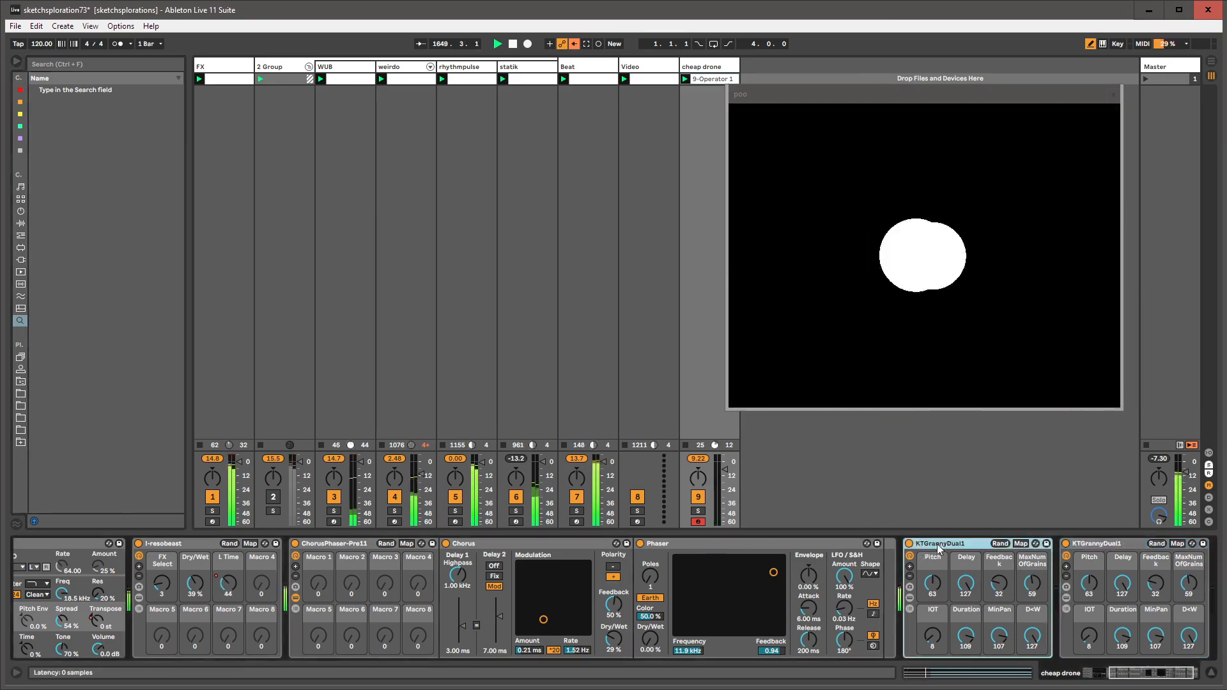
pyautogui.press('Delete')
# - Move the Phaser out of its rack to the chain's end, with frequency 1.57 kHz, feedback 0.88 and Dry/Wet 65.1 %
pyautogui.click(658, 544)
pyautogui.moveTo(658, 548); pyautogui.dragTo(1022, 607)
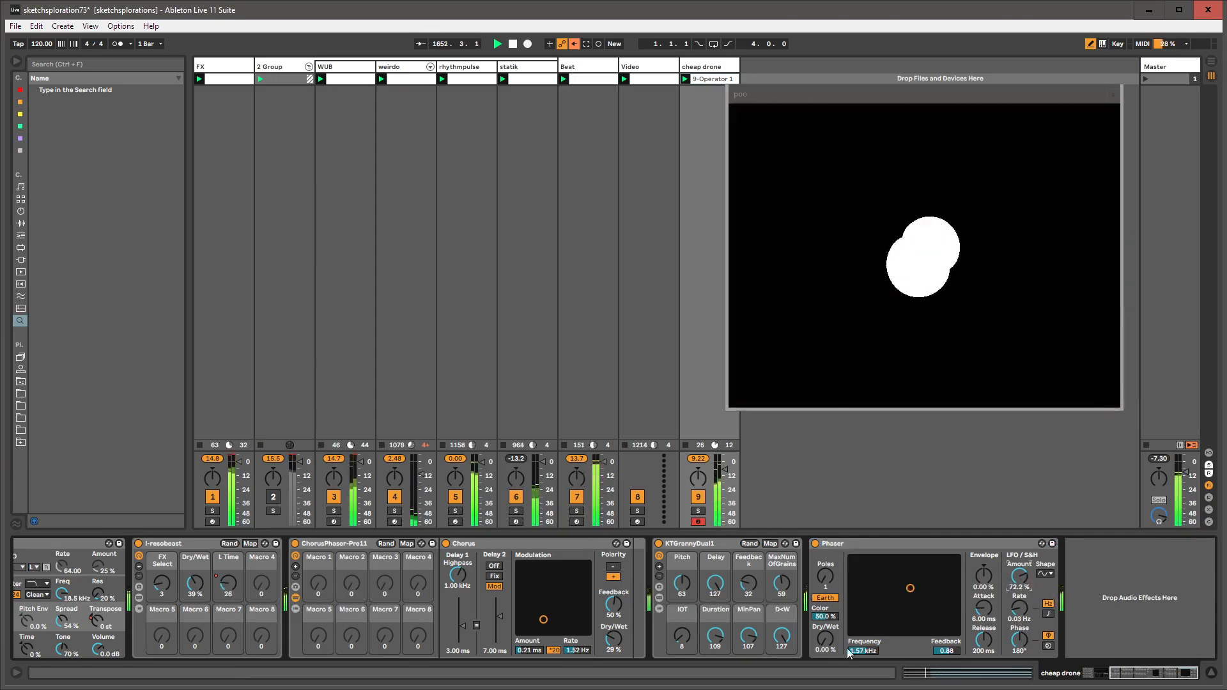
pyautogui.moveTo(825, 642); pyautogui.dragTo(825, 584)
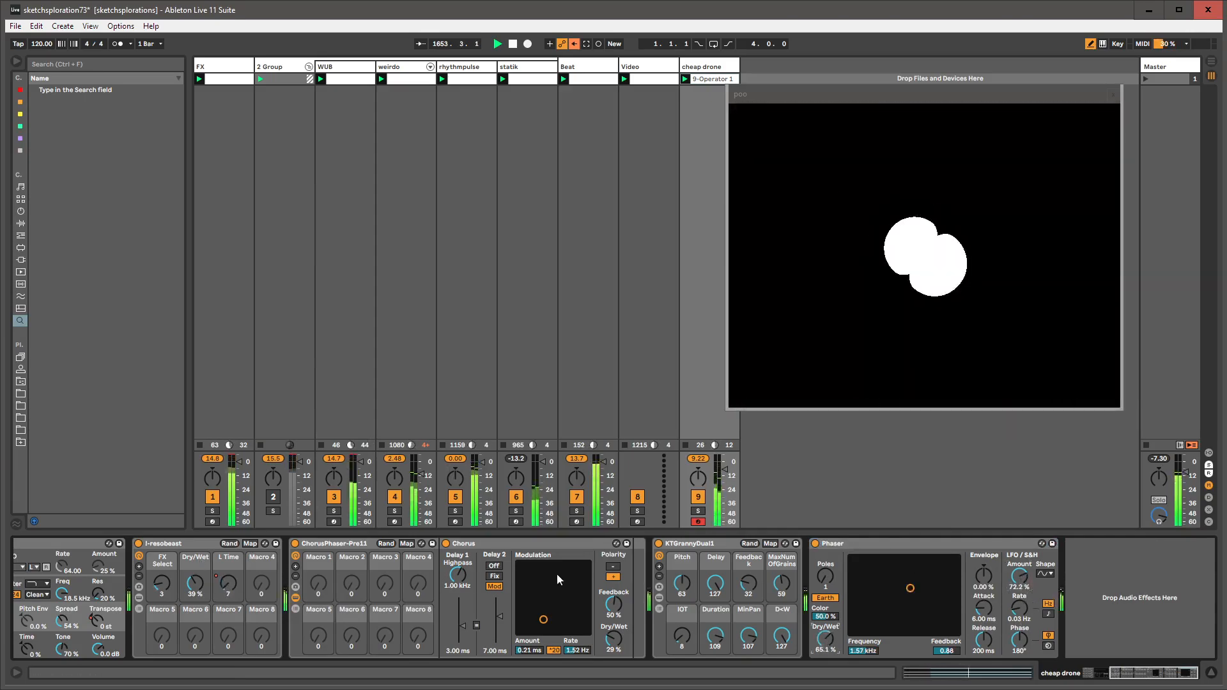
# - Delete the remaining KTGrannyDual1 rack and add the default Audio Effect Rack after the Phaser
pyautogui.click(677, 544)
pyautogui.press('Delete')
pyautogui.click(339, 547)
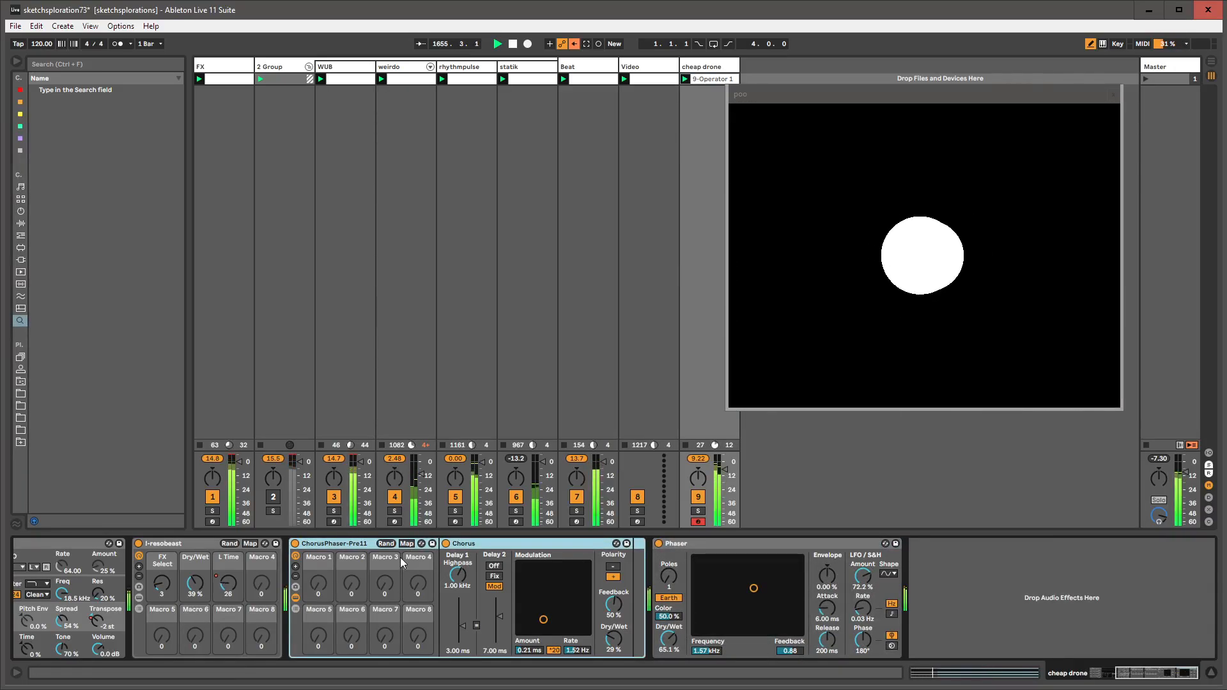
pyautogui.hotkey('ctrl', 'f')
pyautogui.write('audio effect rack')
pyautogui.press('Return')
pyautogui.press('Escape')
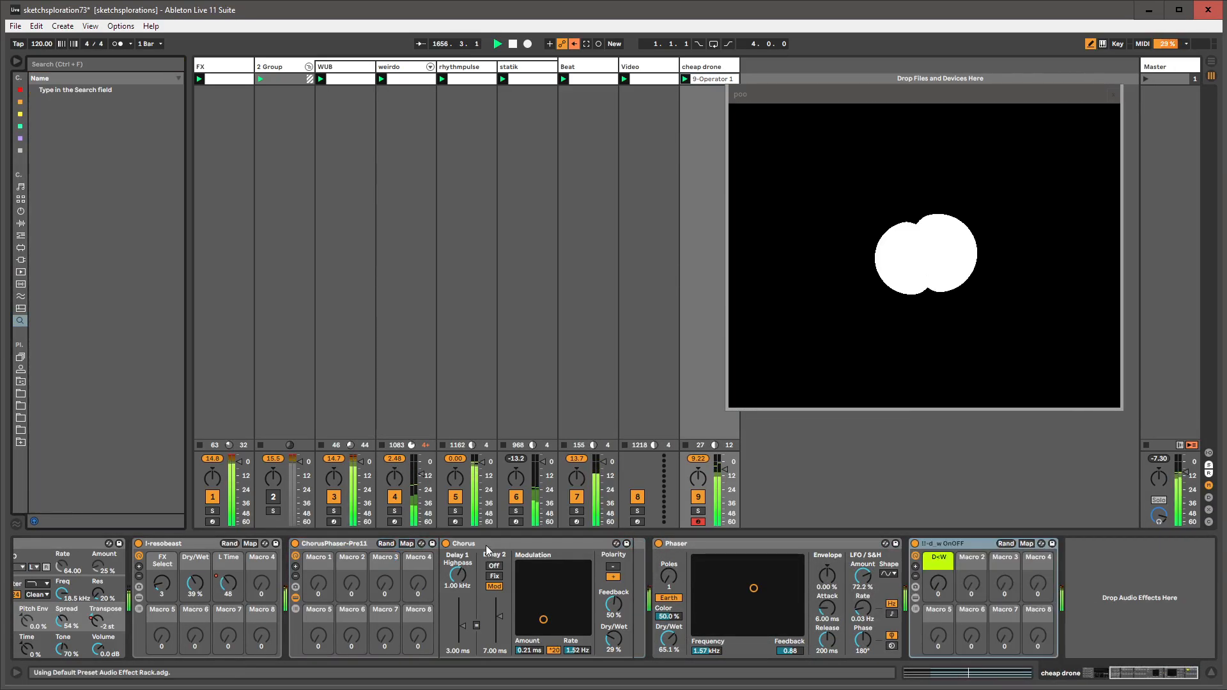
# - Show the new rack's chains and move the Chorus from the ChorusPhaser-Pre11 rack into its W chain
pyautogui.click(916, 609)
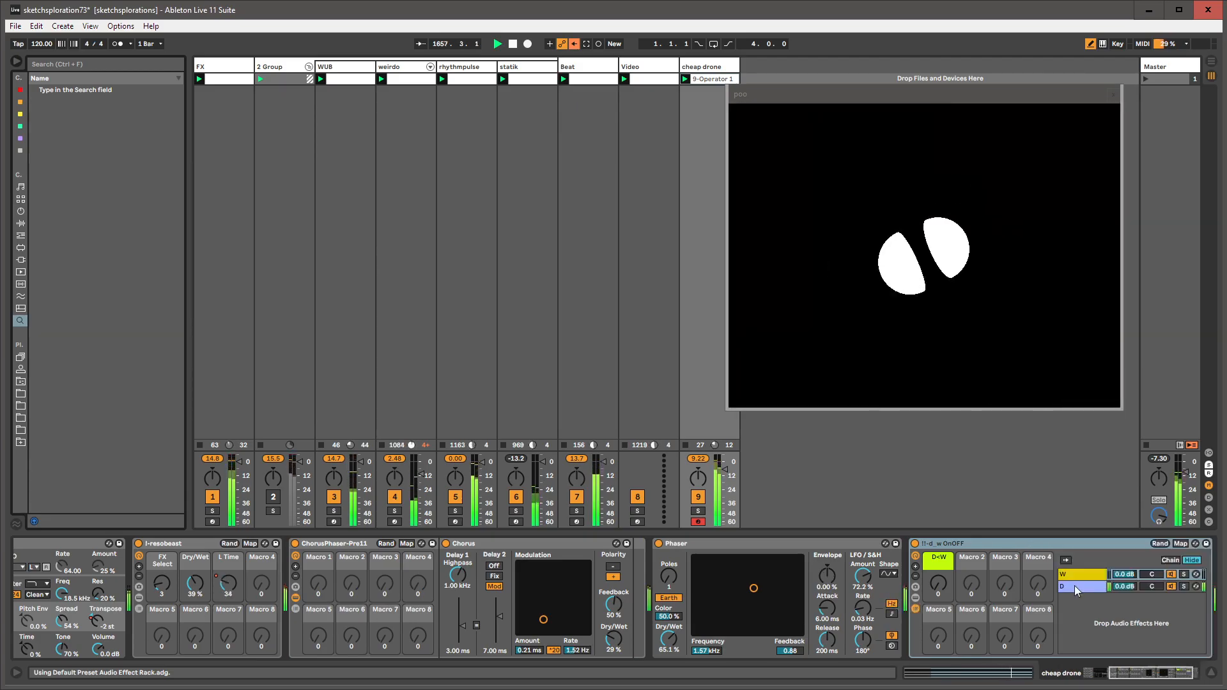
pyautogui.click(1132, 676)
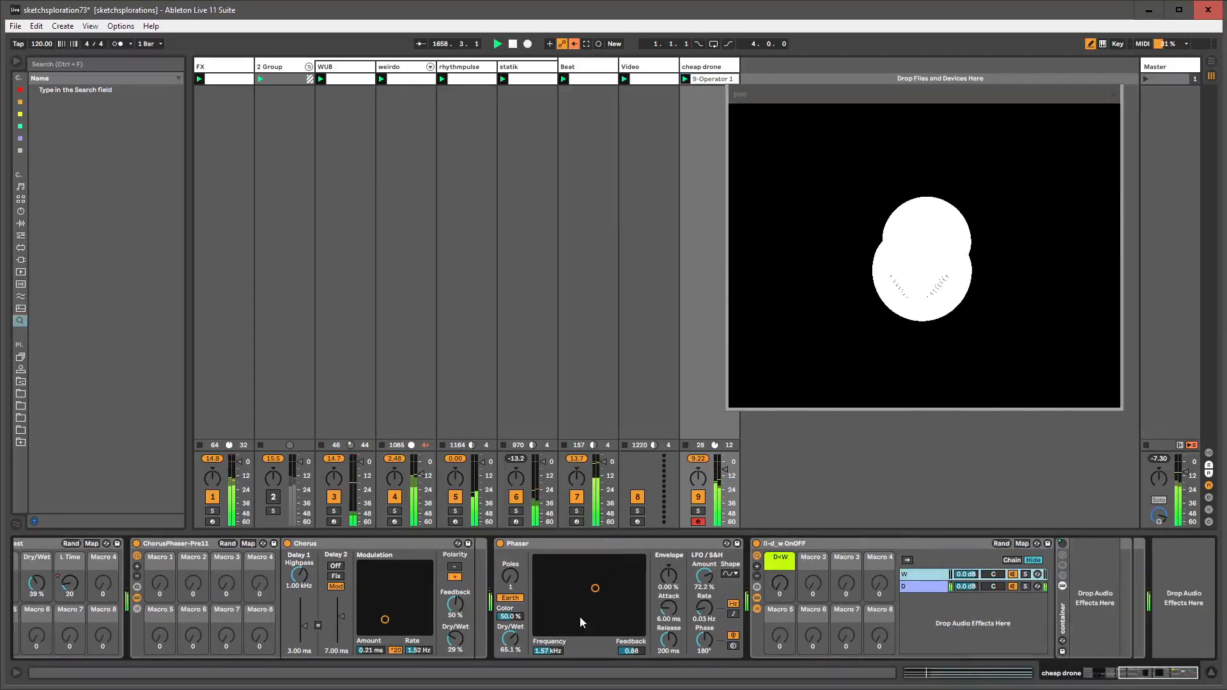
pyautogui.moveTo(367, 544); pyautogui.dragTo(1081, 586)
# - Delete the emptied ChorusPhaser-Pre11 rack and move the II-d_w OnOFF rack ahead of the Phaser in the drone's chain
pyautogui.click(177, 544)
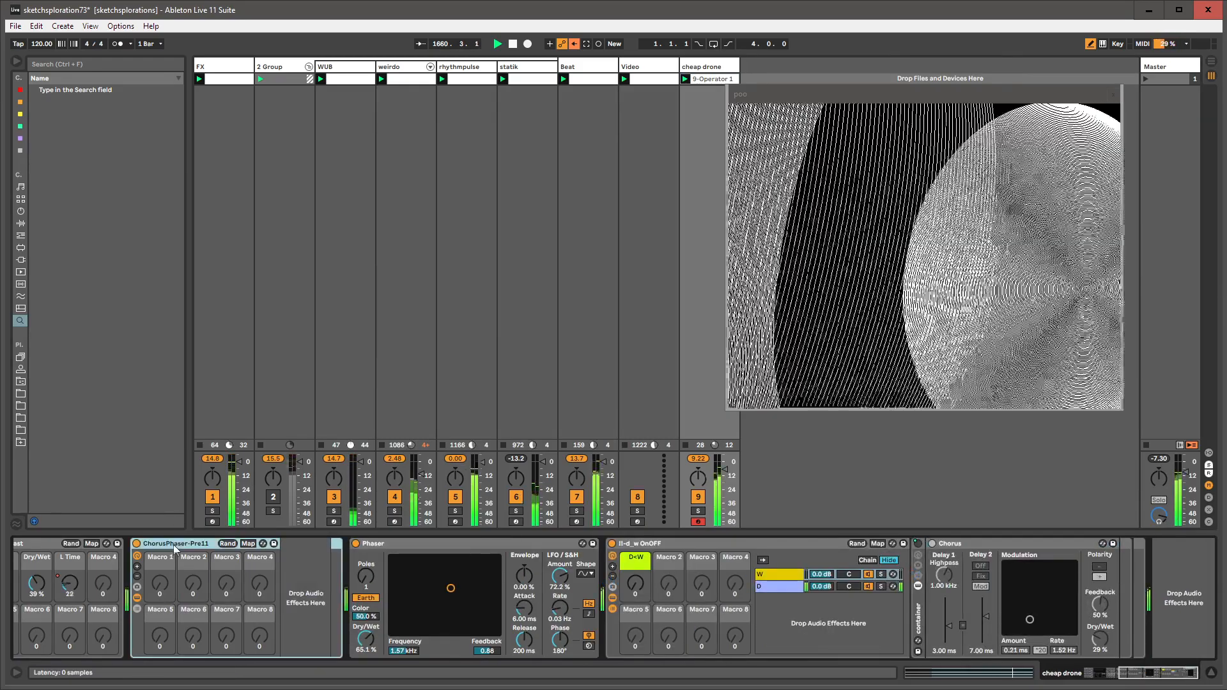
pyautogui.press('Delete')
pyautogui.moveTo(449, 543); pyautogui.dragTo(170, 505)
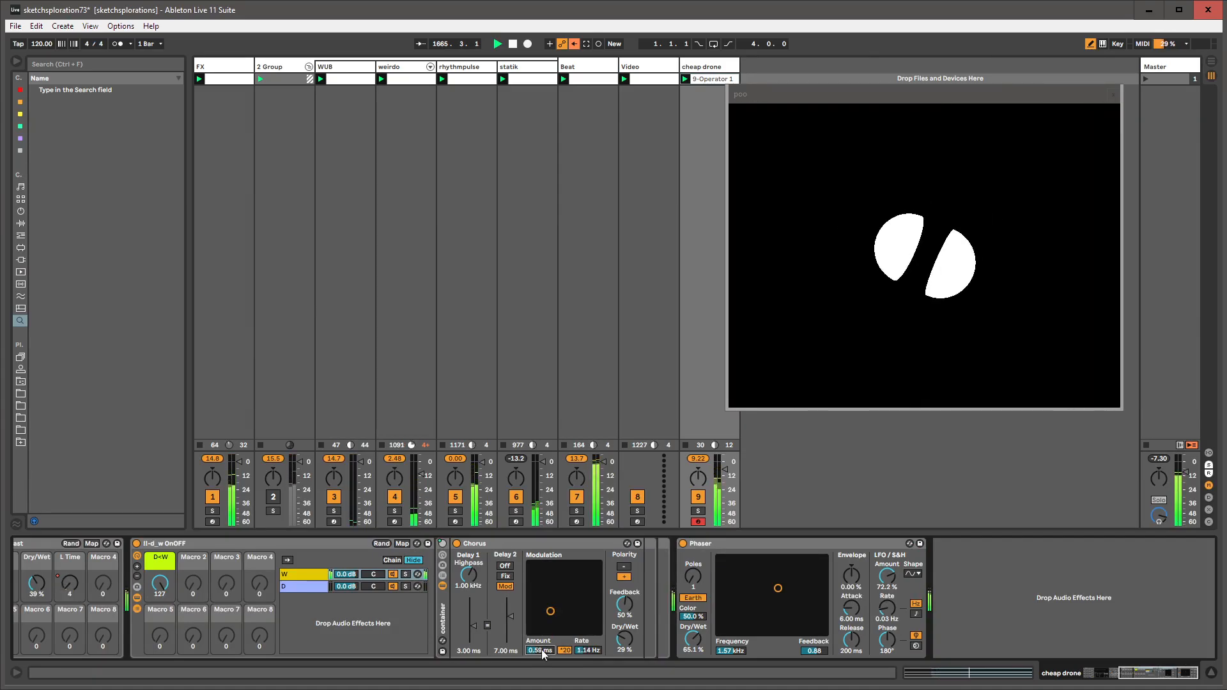
# - Unlink the loop of the drone clip's Chorus LFO Amount envelope and change the envelope's loop length
pyautogui.hotkey('shift', 'Tab')
pyautogui.click(183, 592)
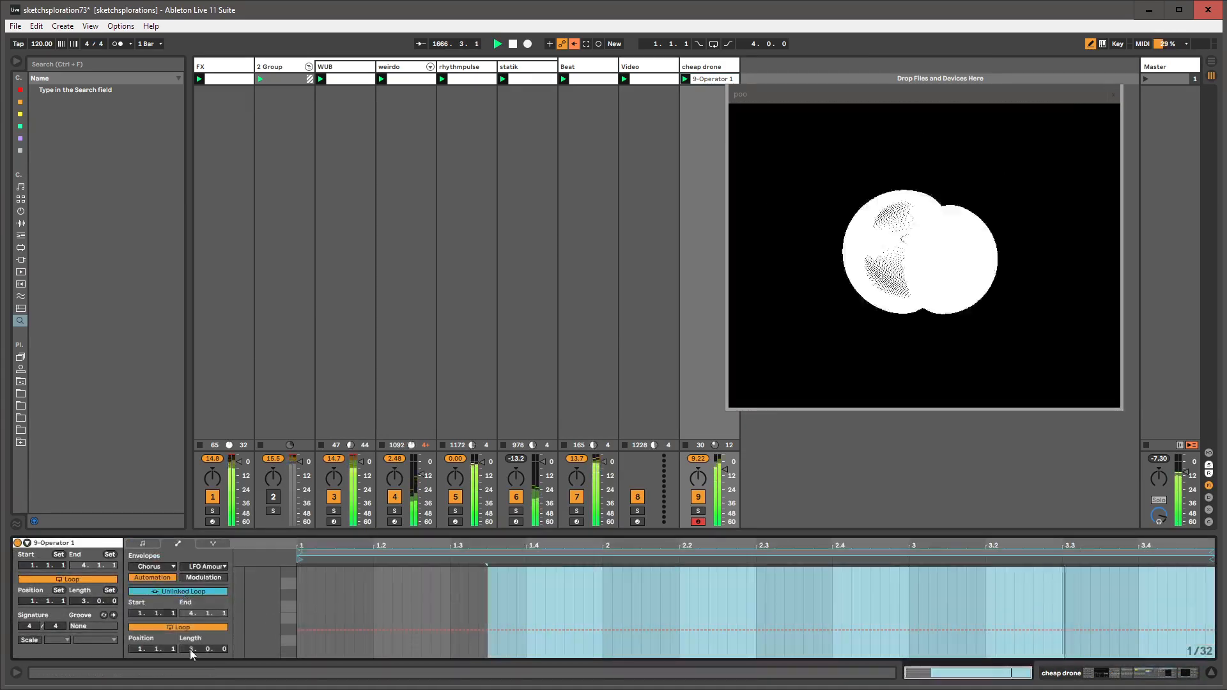
pyautogui.moveTo(190, 649); pyautogui.dragTo(157, 598)
pyautogui.hotkey('shift', 'Tab')
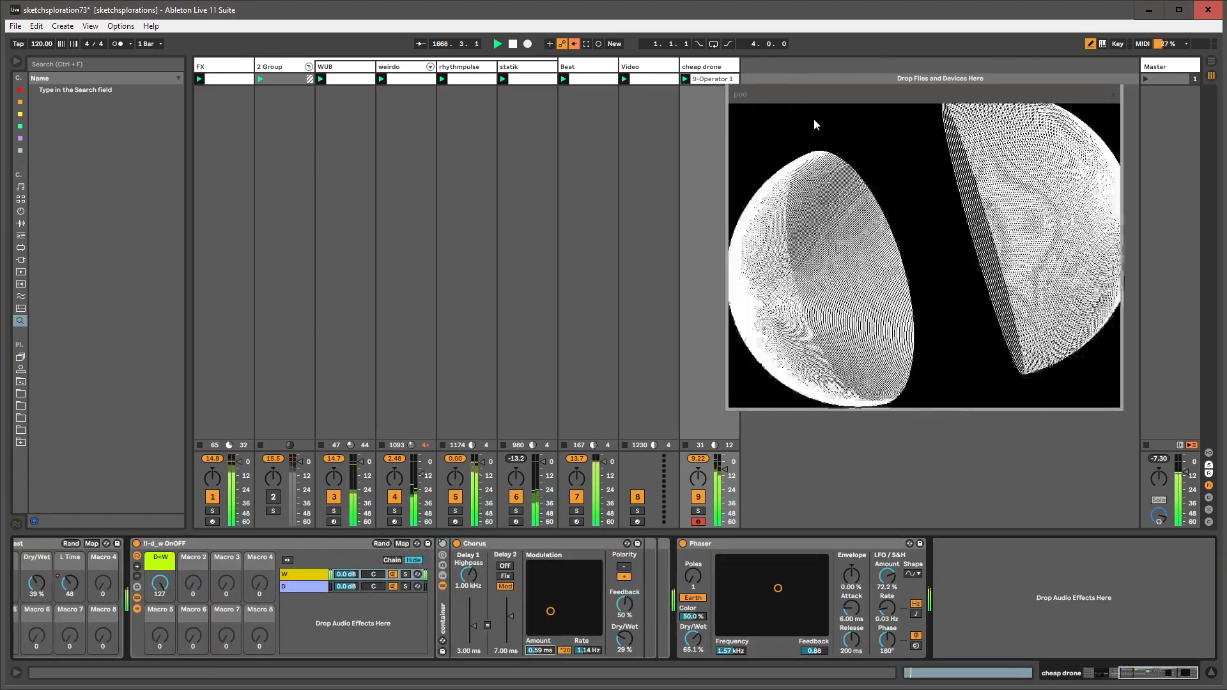
# - Switch the Video track's GeoSynth to Torus and Divide, try the Strip mode, and settle on Points with Disco at 0.22
pyautogui.click(666, 64)
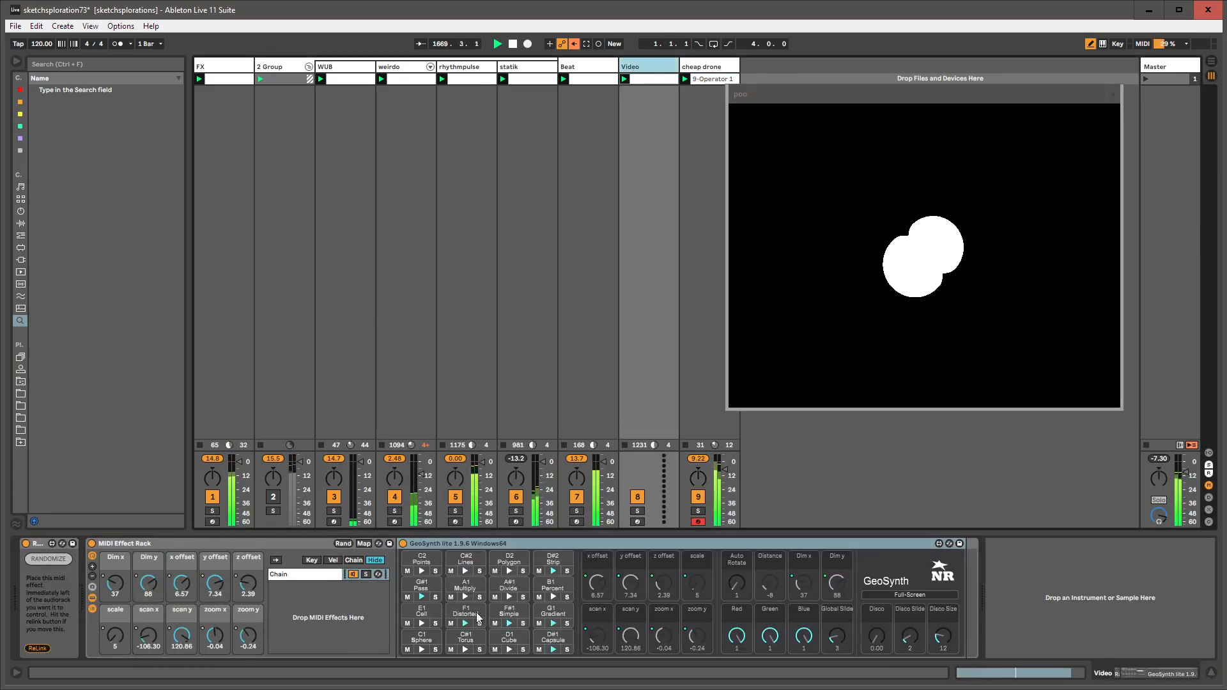
pyautogui.click(464, 649)
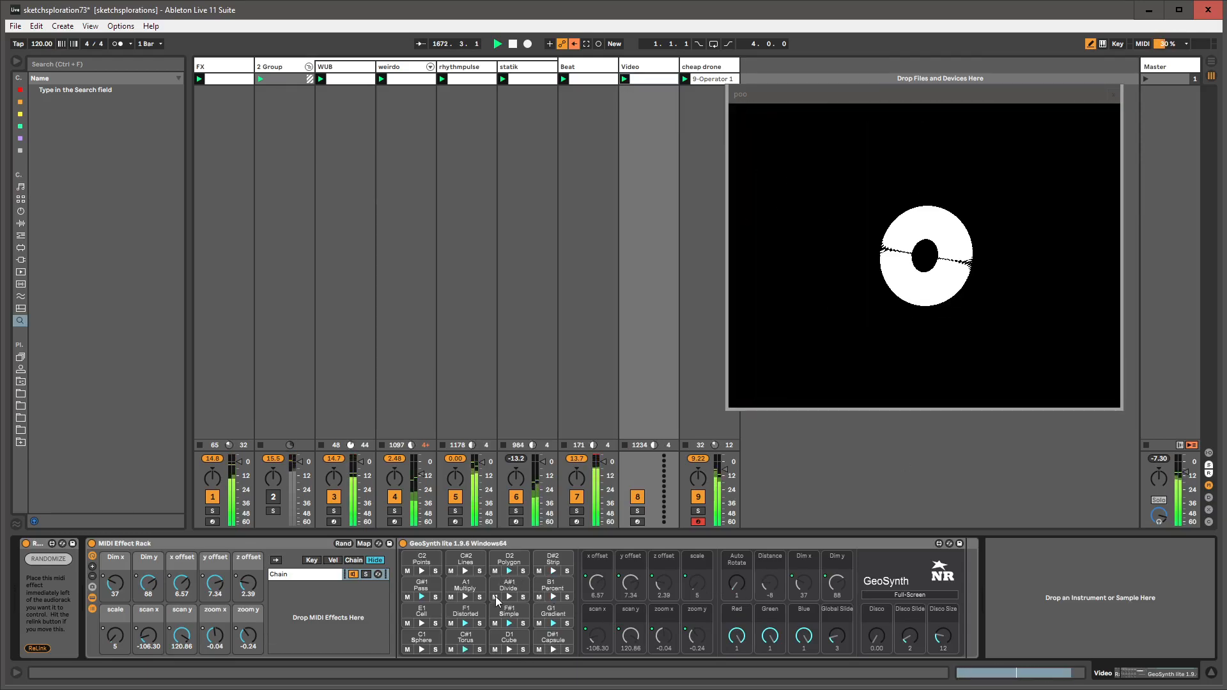
pyautogui.click(509, 597)
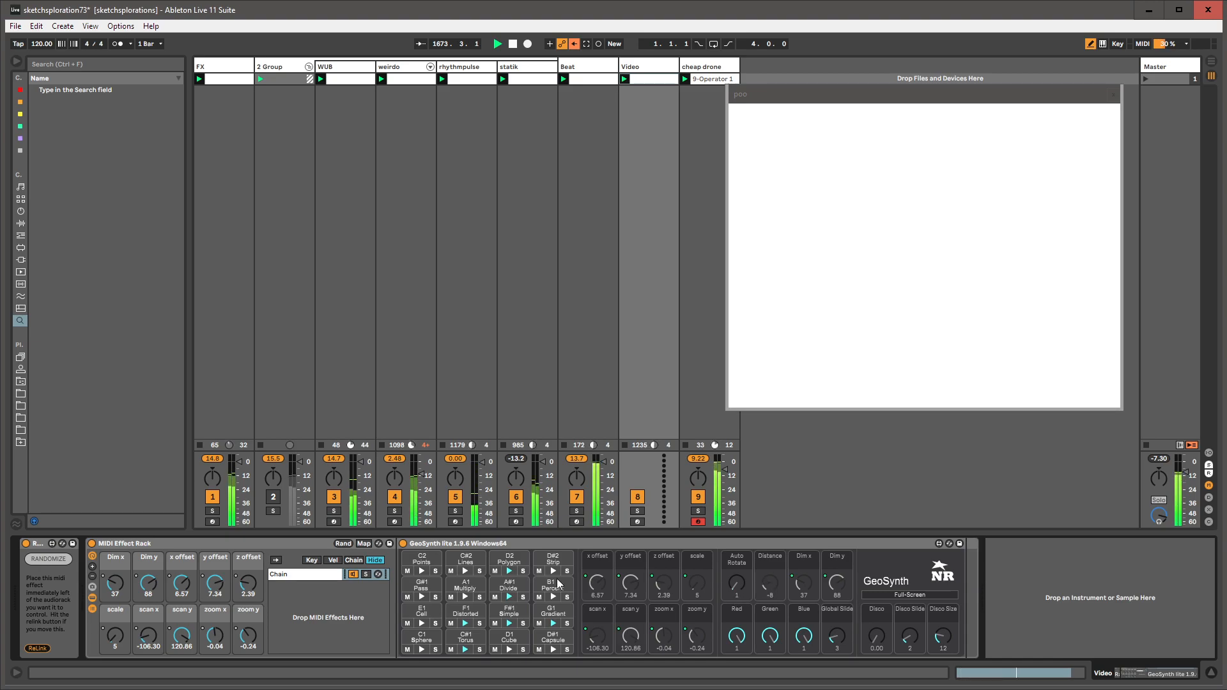
pyautogui.click(421, 571)
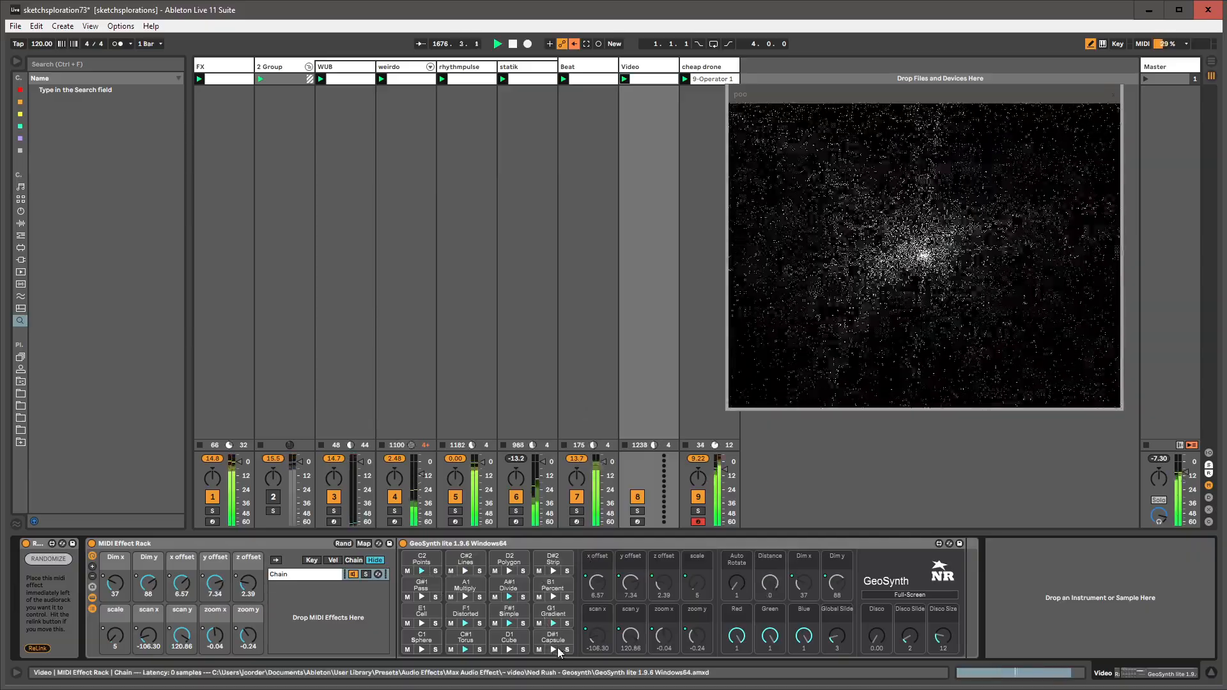
pyautogui.click(554, 571)
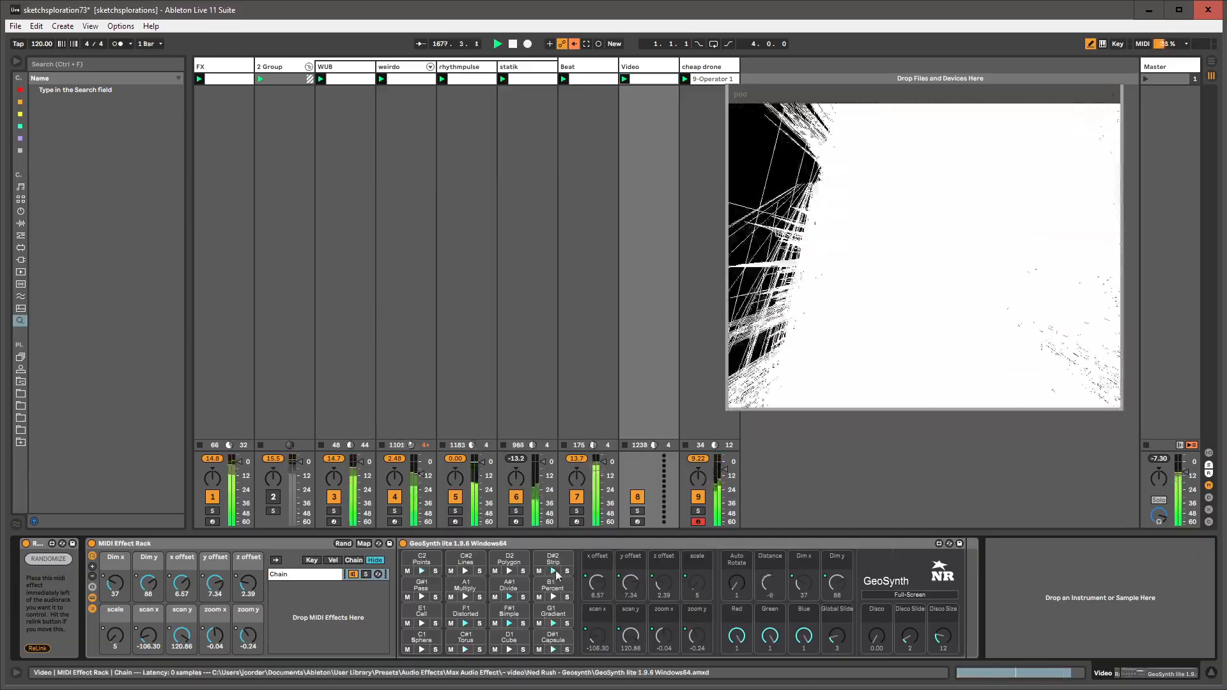
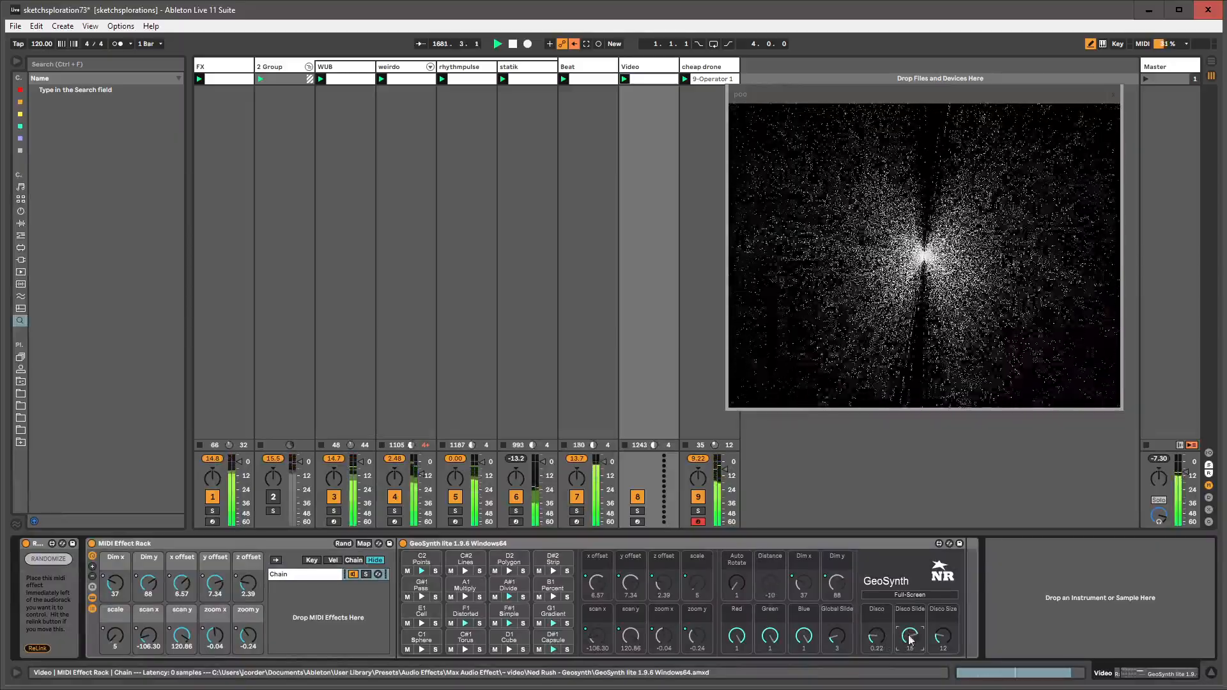
# - Move the cheap drone and Beat tracks ahead of WUB, placing Beat directly after 2 Group
pyautogui.click(707, 67)
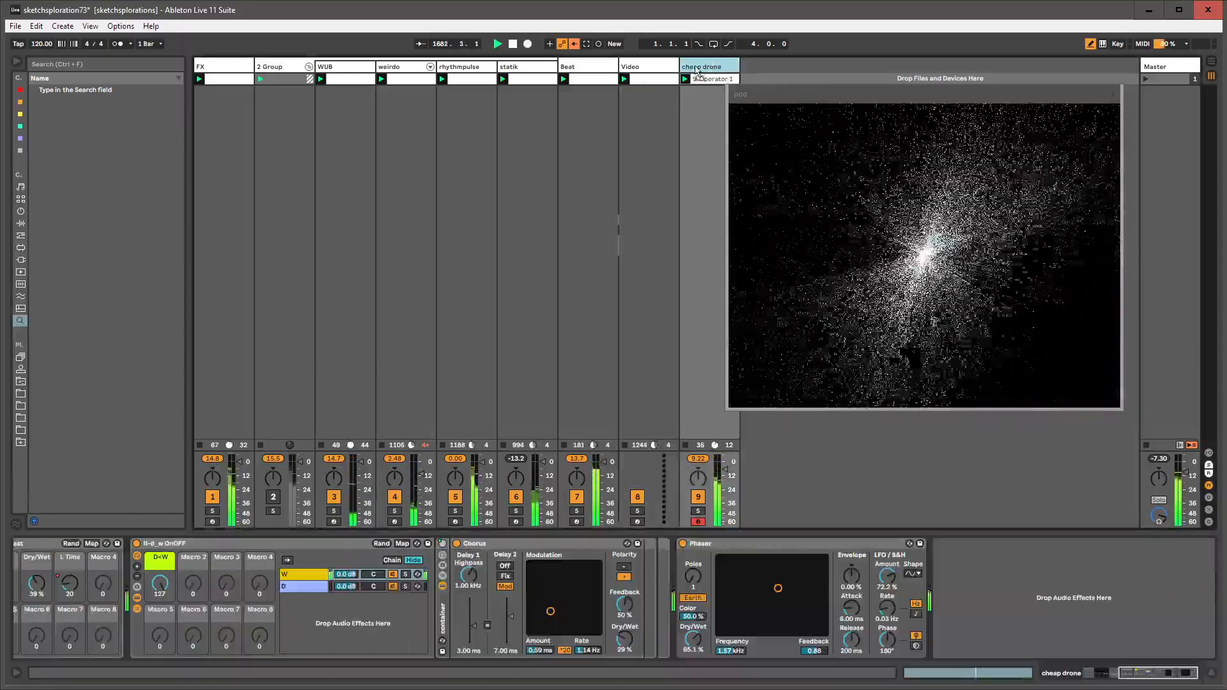
pyautogui.moveTo(321, 77); pyautogui.dragTo(332, 67)
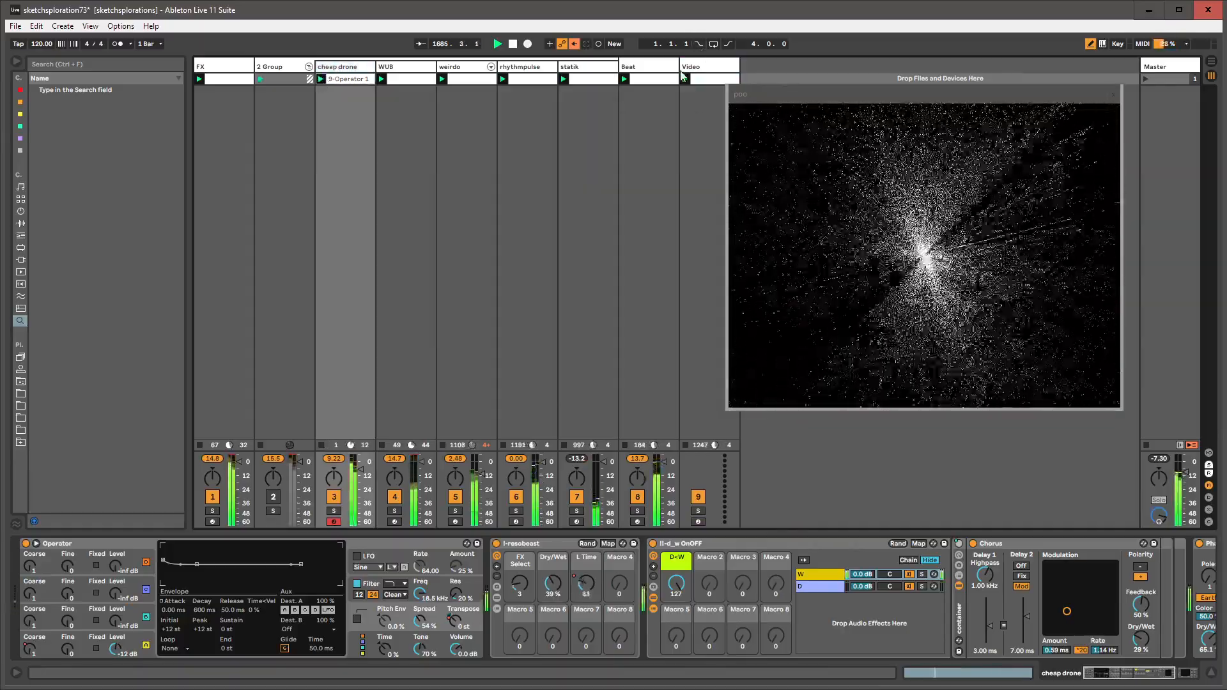
pyautogui.click(655, 69)
pyautogui.moveTo(650, 69); pyautogui.dragTo(318, 67)
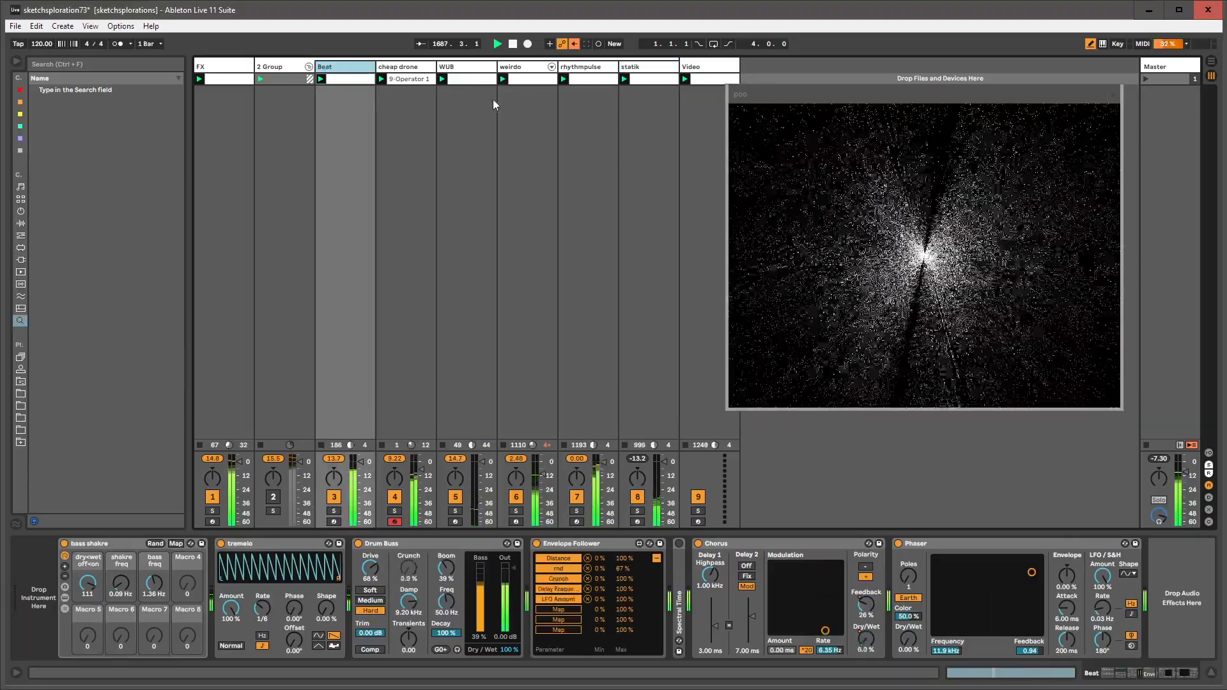
# - Relaunch scene 1 and lower the D<W macro of the FX track's Fakeverb rack to about 14
pyautogui.click(1146, 78)
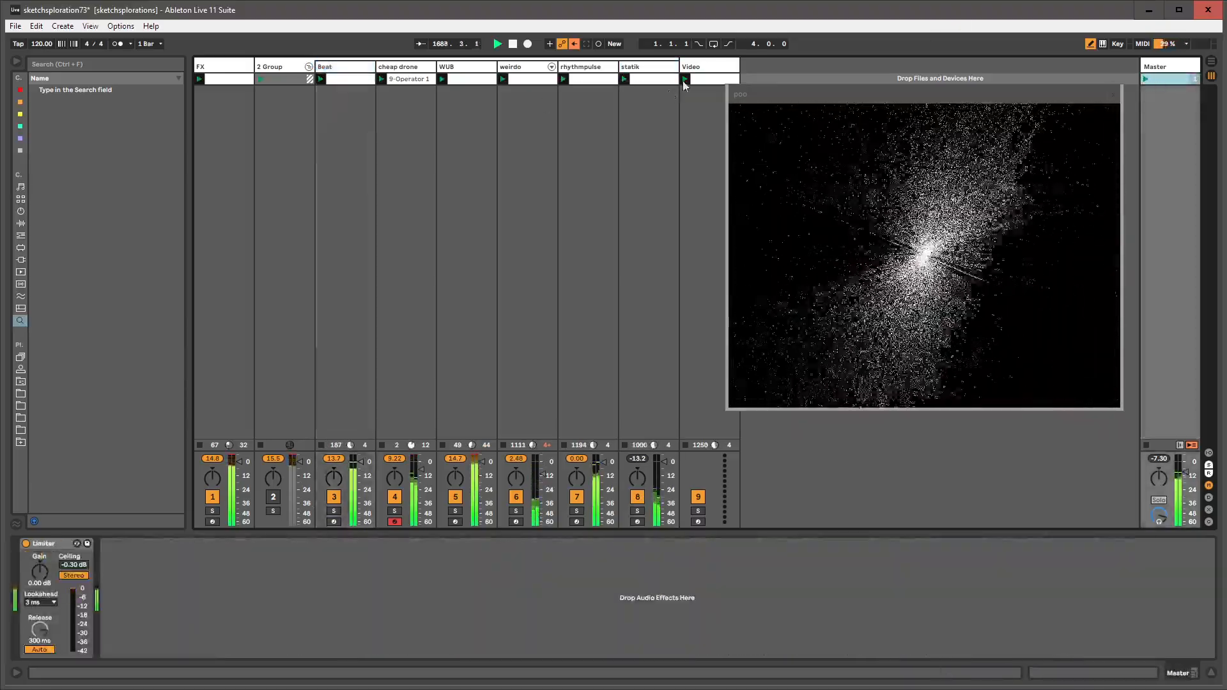
pyautogui.click(698, 69)
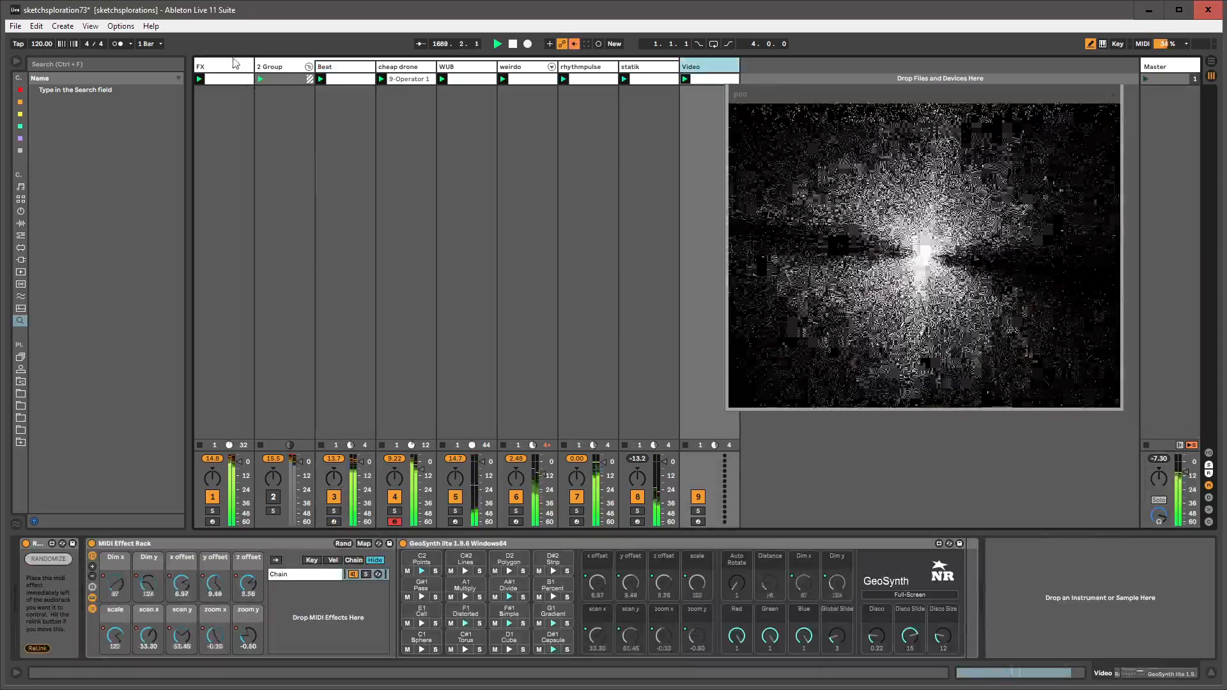
pyautogui.click(229, 69)
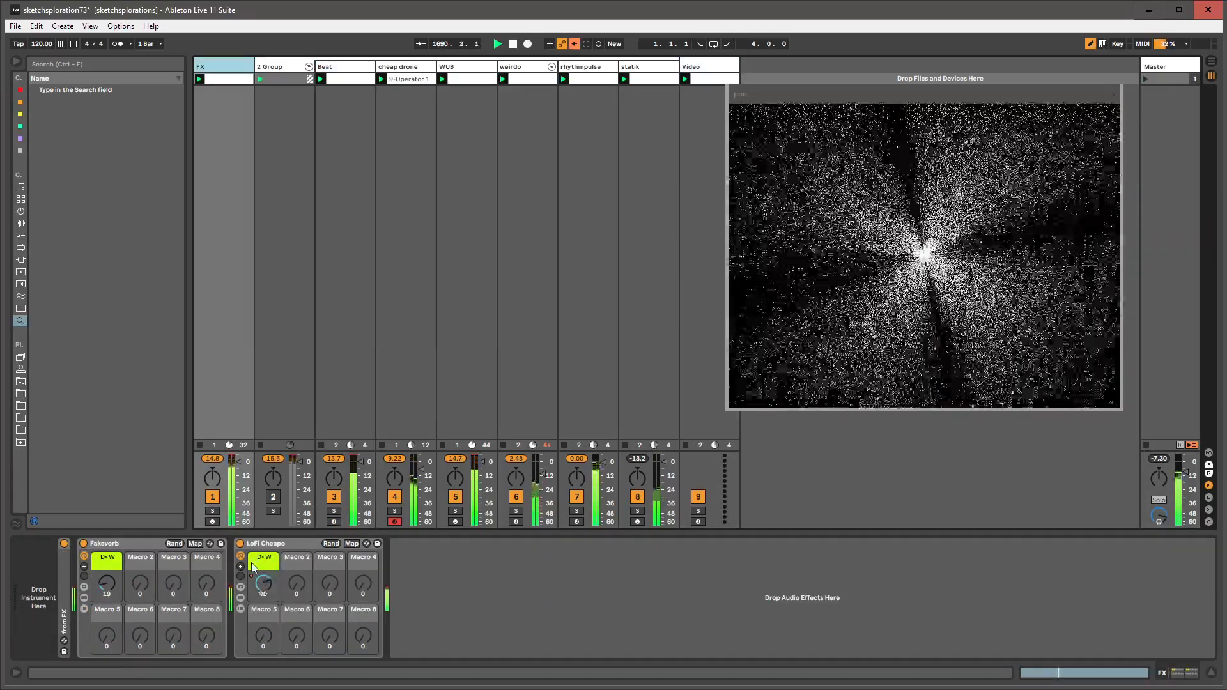
pyautogui.moveTo(105, 585); pyautogui.dragTo(104, 511)
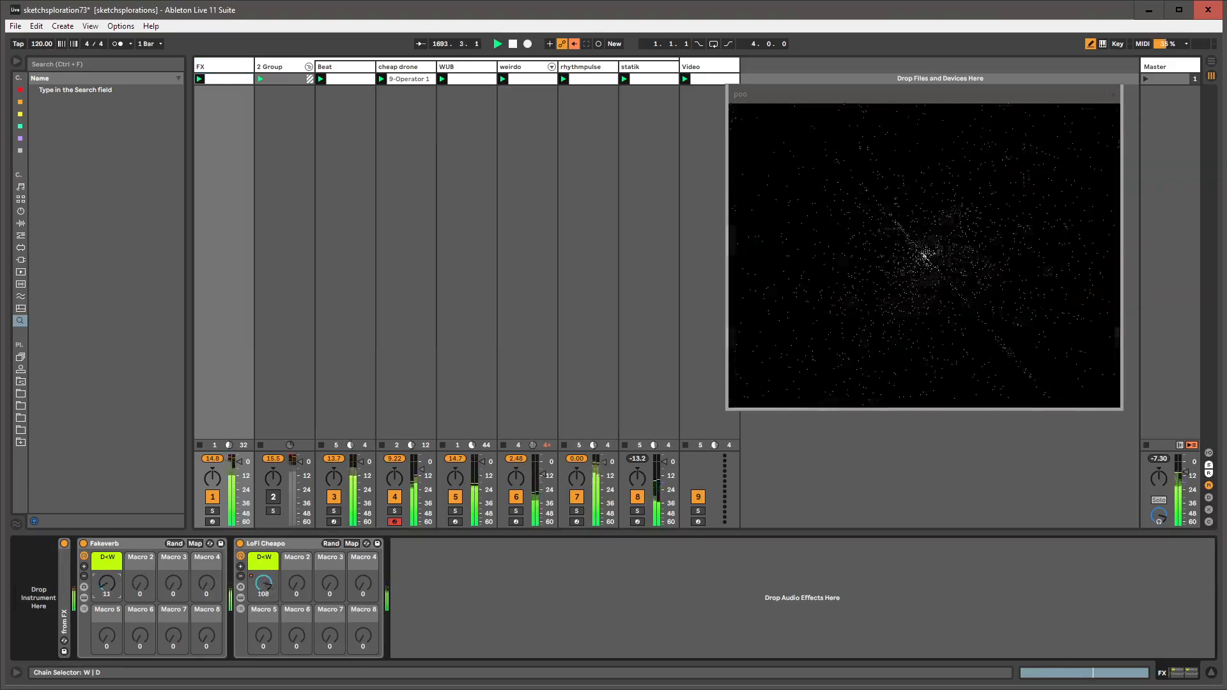
# - Show the Fakeverb D<W automation in the FX clip and unlink its loop with a length of 29 bars
pyautogui.rightClick(106, 582)
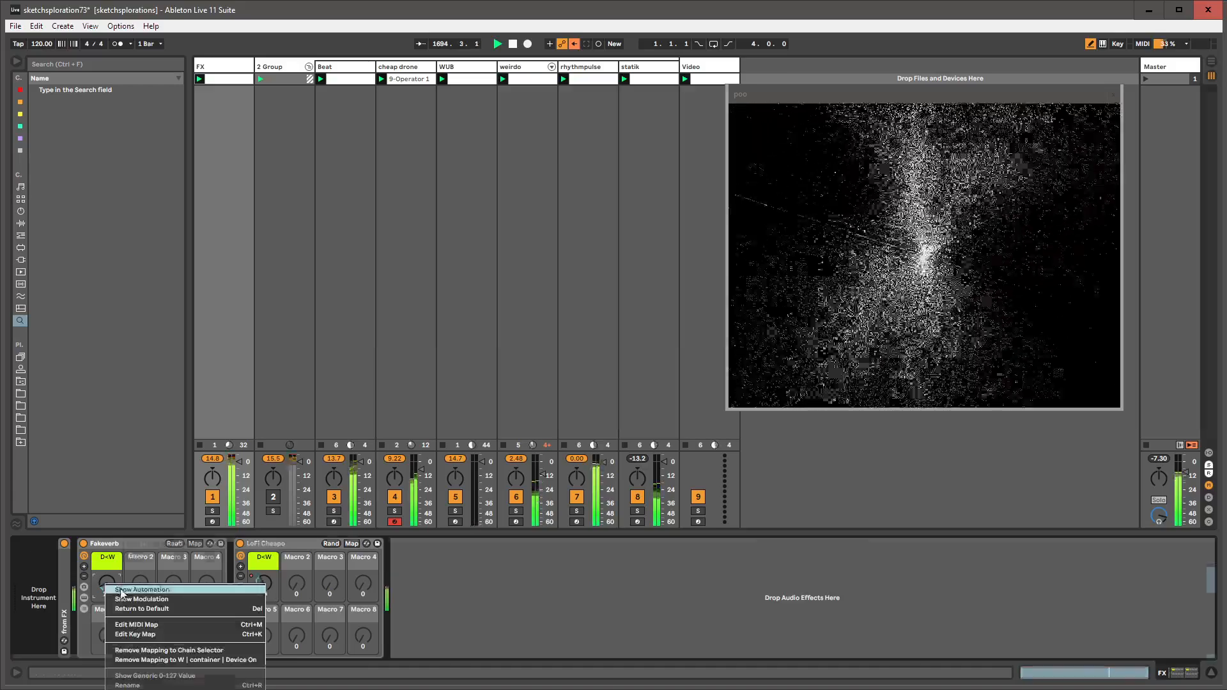
pyautogui.click(252, 639)
pyautogui.click(181, 596)
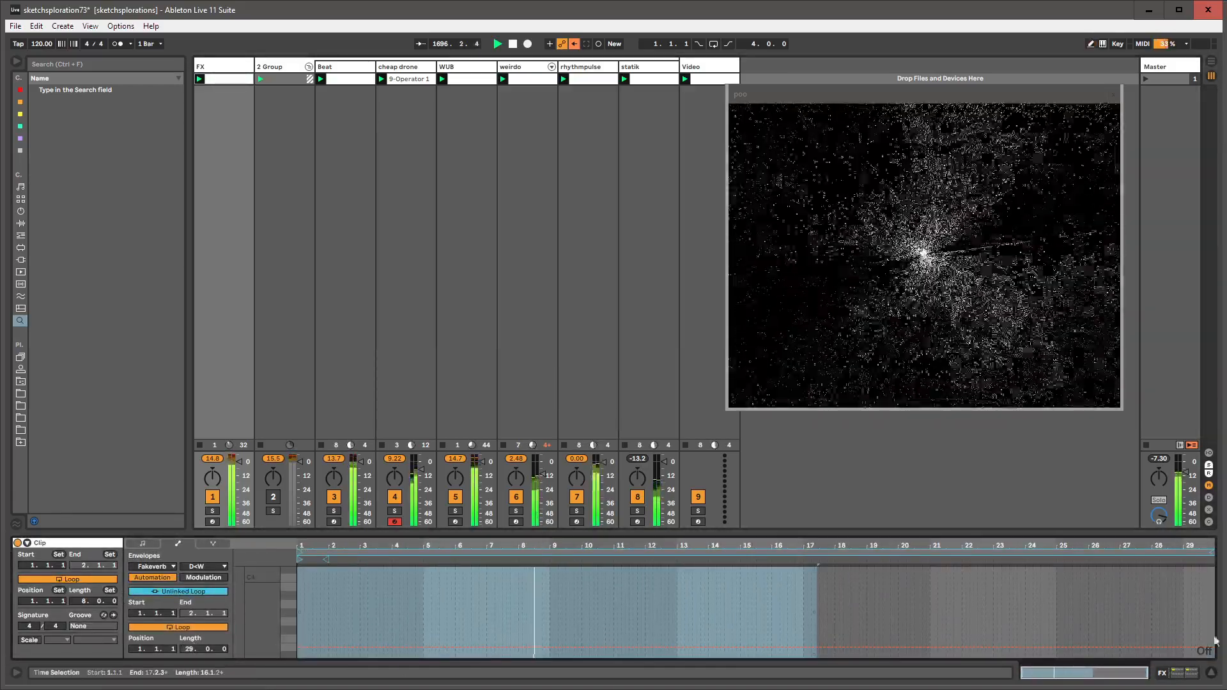
# - Draw a steep rise to the maximum in the Fakeverb D<W envelope from late bar 27 into bar 28
pyautogui.click(1186, 647)
pyautogui.moveTo(1192, 647); pyautogui.dragTo(1193, 568)
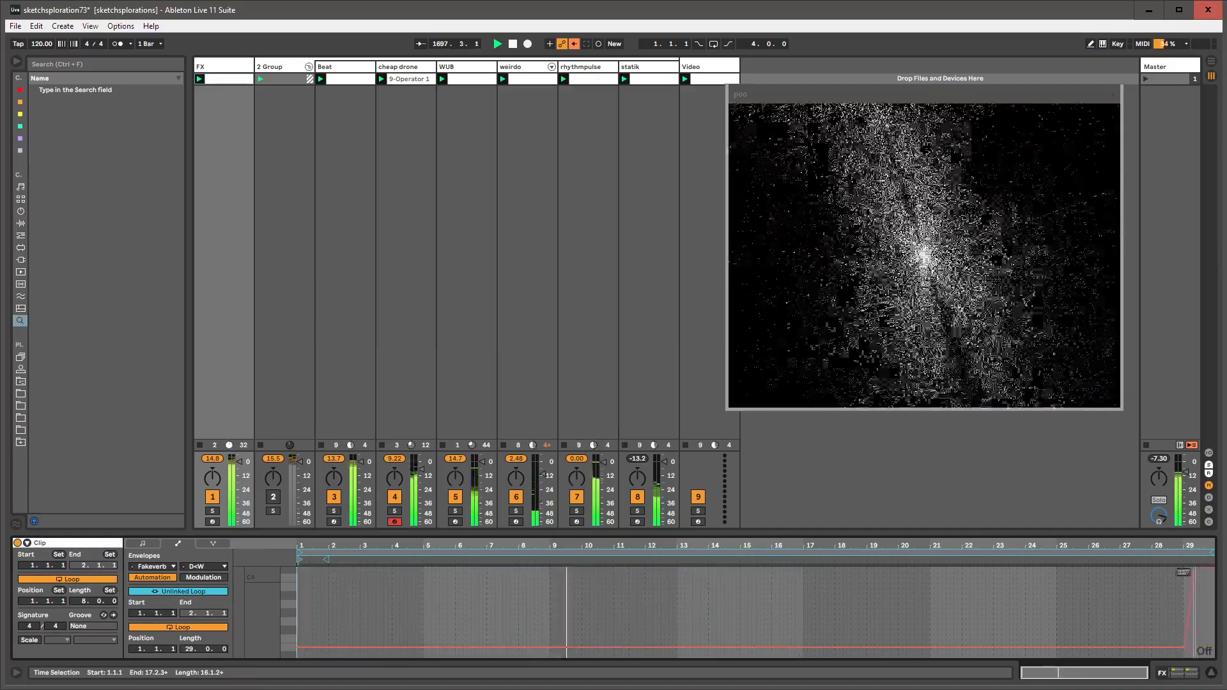
pyautogui.click(1144, 648)
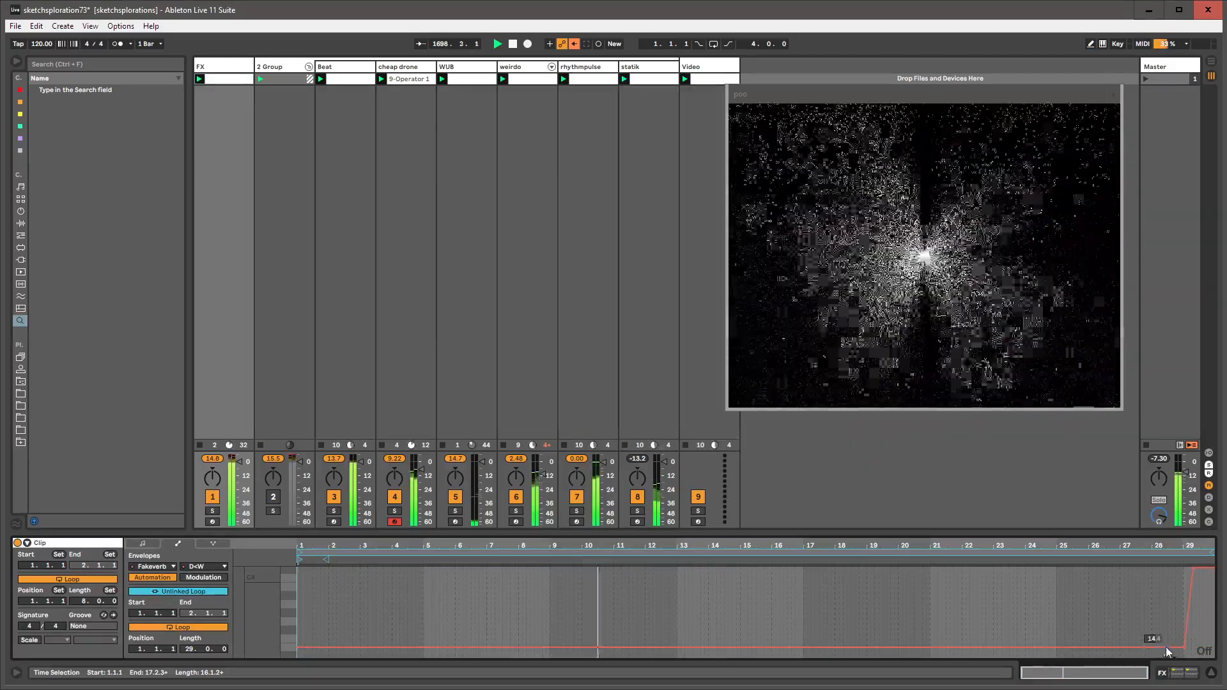
pyautogui.moveTo(1185, 648); pyautogui.dragTo(1167, 568)
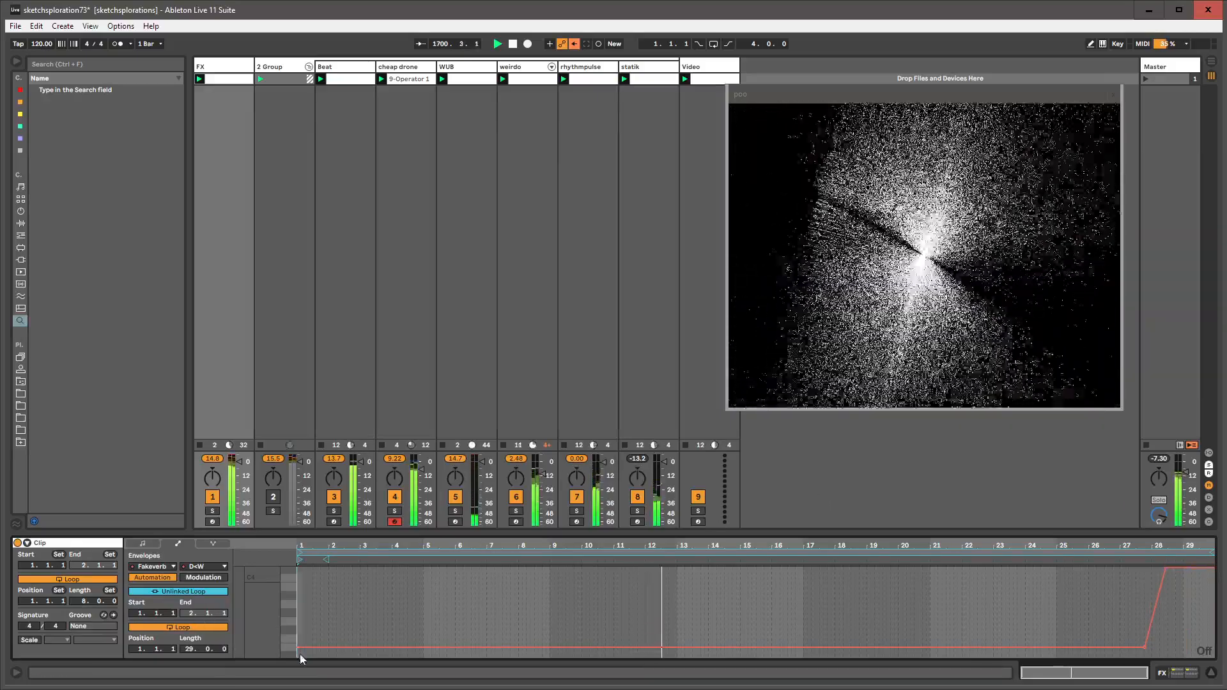
# - Reopen the Fakeverb D<W envelope and lower the top of its ramp slightly in bar 28, before the final maximum
pyautogui.click(236, 73)
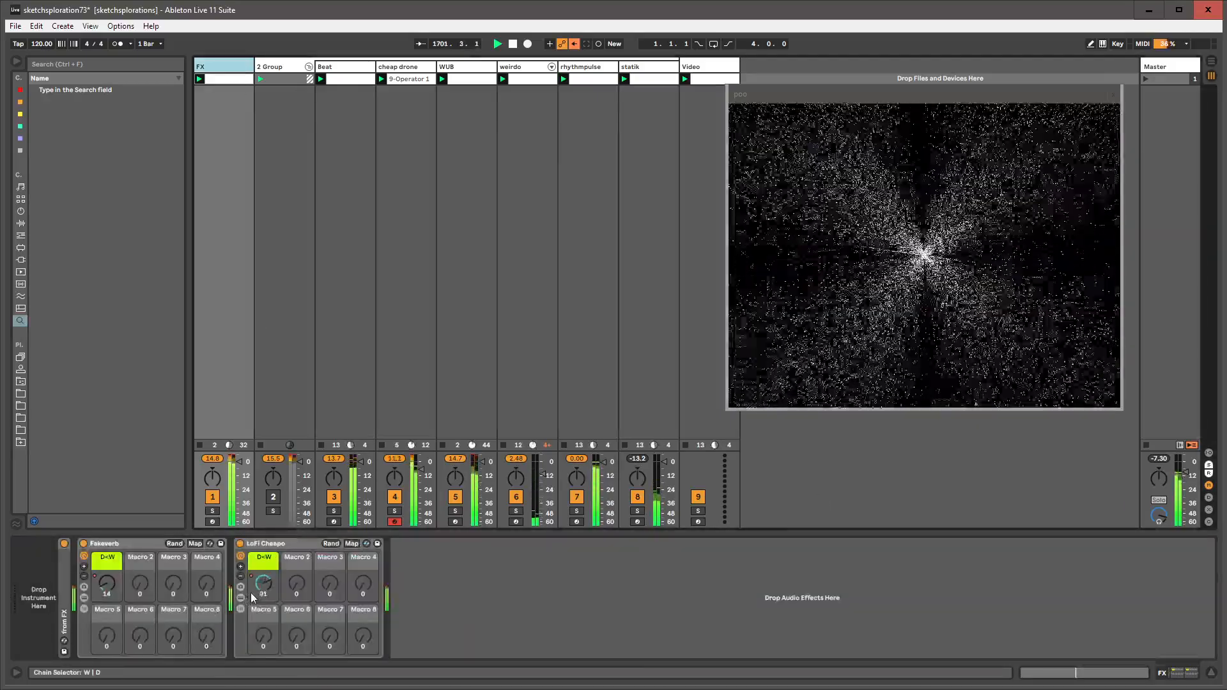
pyautogui.rightClick(110, 588)
pyautogui.click(137, 594)
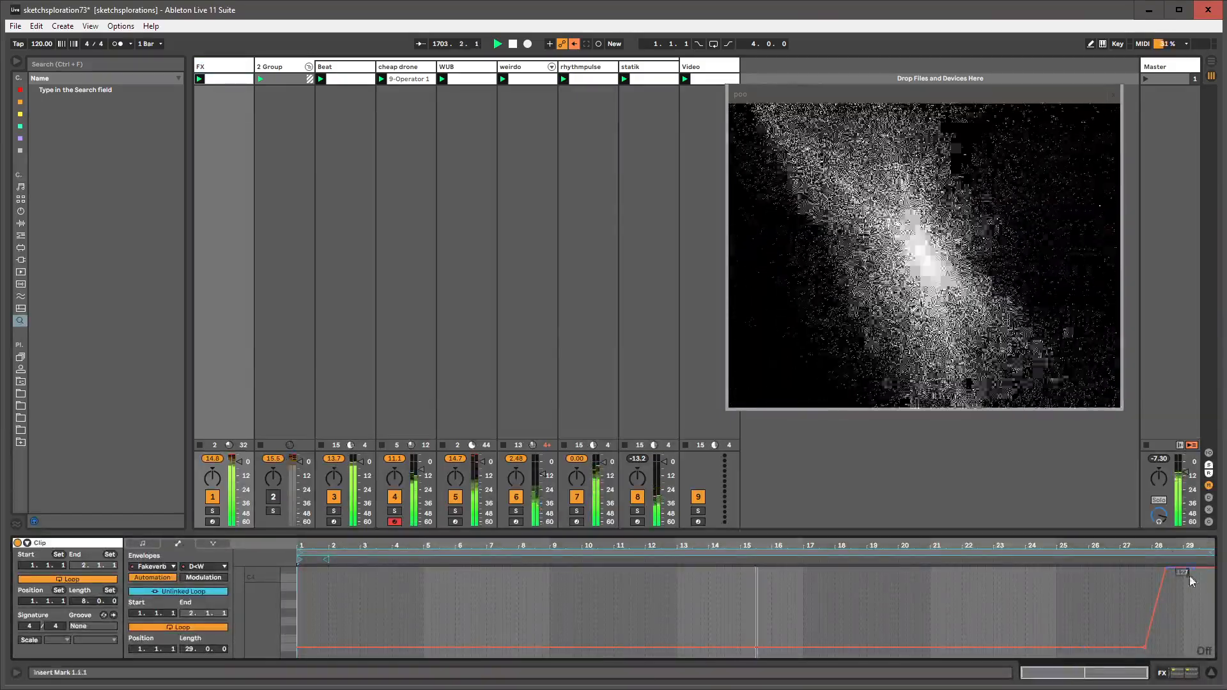
pyautogui.moveTo(1181, 583); pyautogui.dragTo(1165, 585)
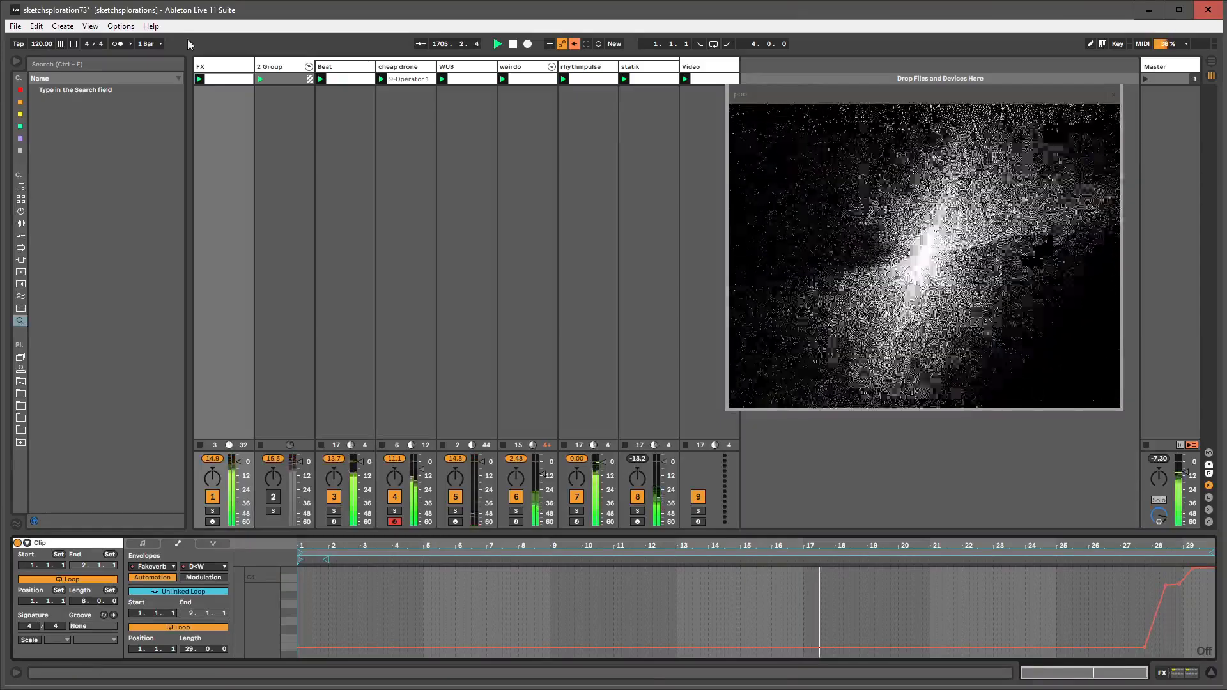
pyautogui.click(239, 70)
pyautogui.doubleClick(239, 69)
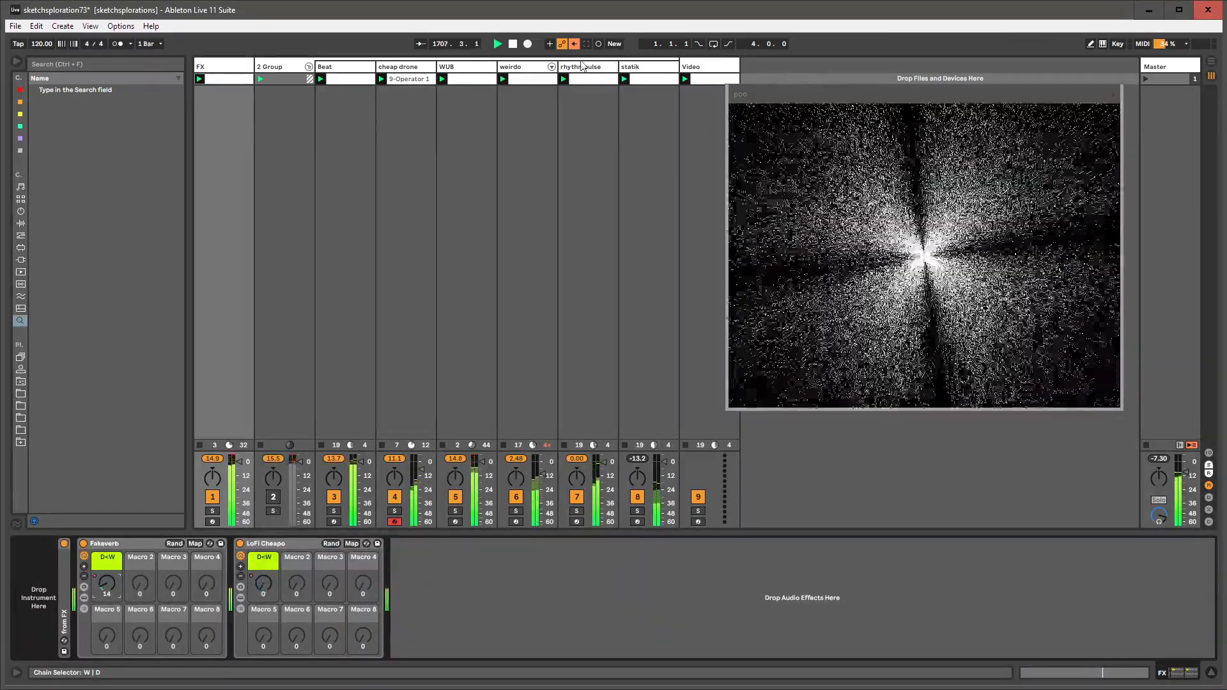
pyautogui.doubleClick(705, 67)
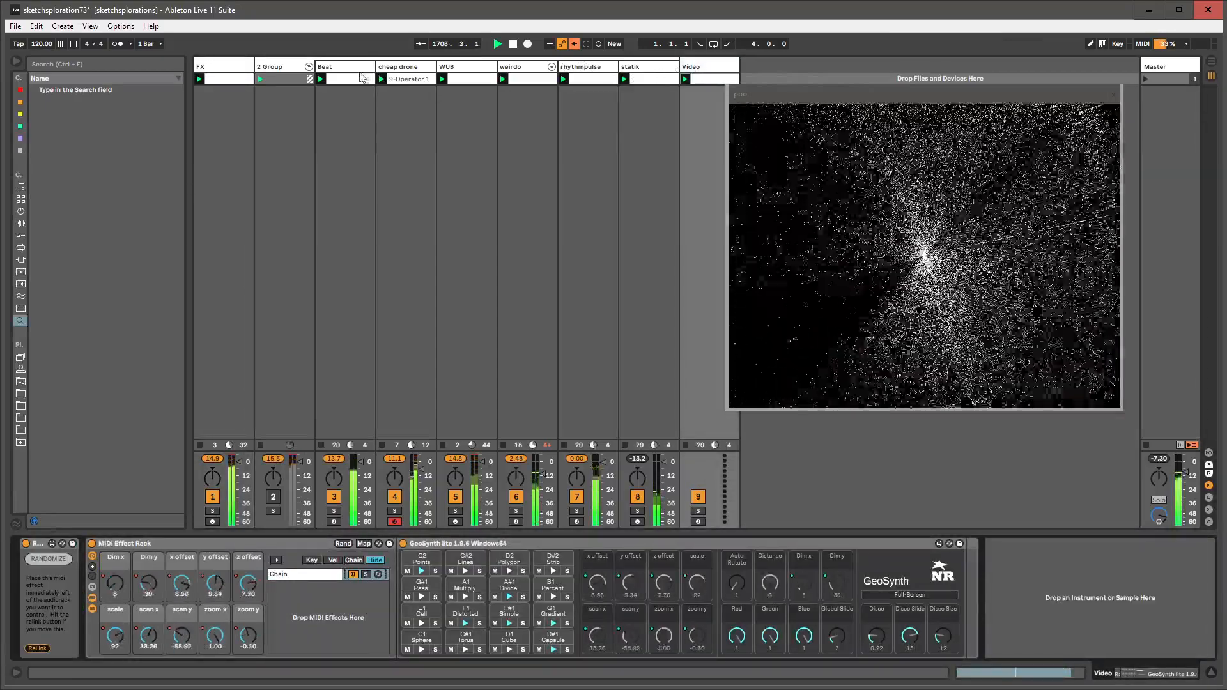
pyautogui.click(342, 68)
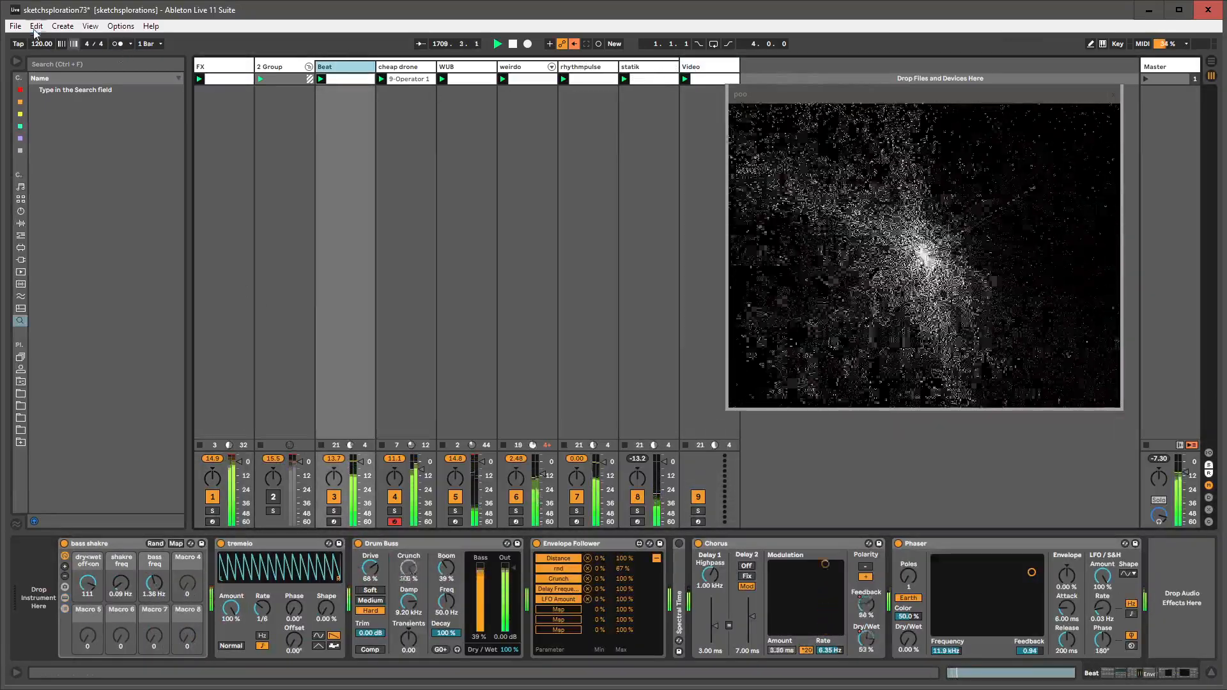
# - Slow the song tempo to 20 BPM, trying a few other slow tempos before settling on it
pyautogui.click(40, 44)
pyautogui.write('20')
pyautogui.press('Return')
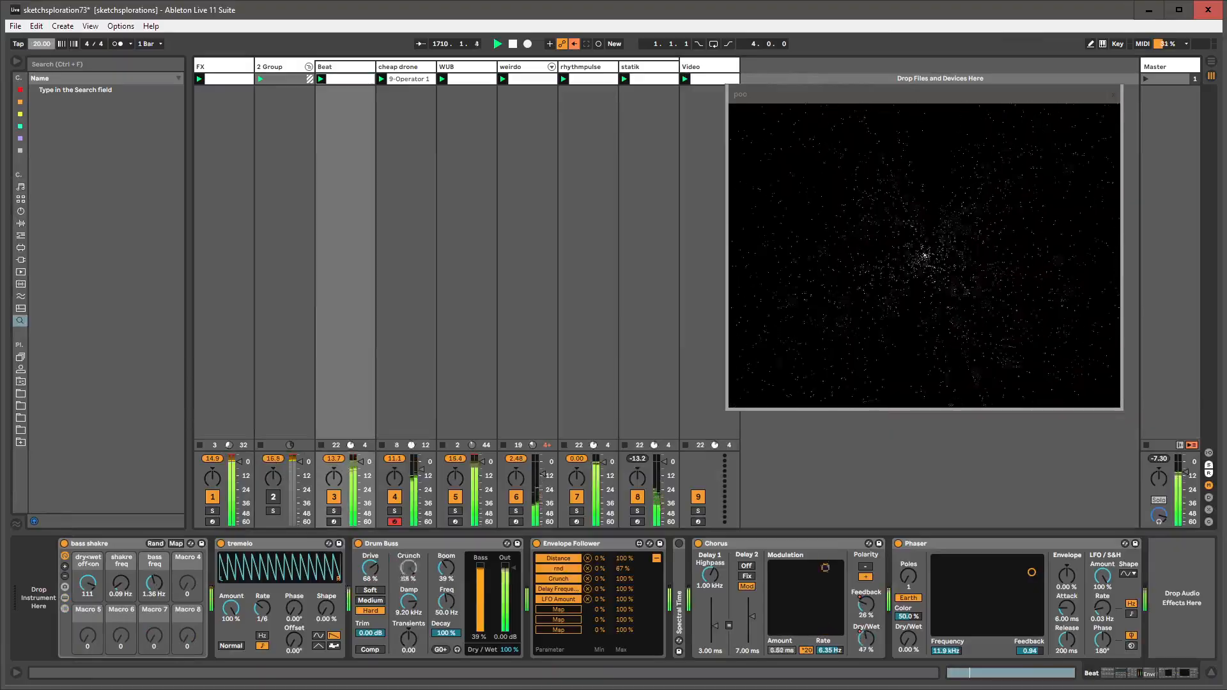
pyautogui.write('80')
pyautogui.press('Return')
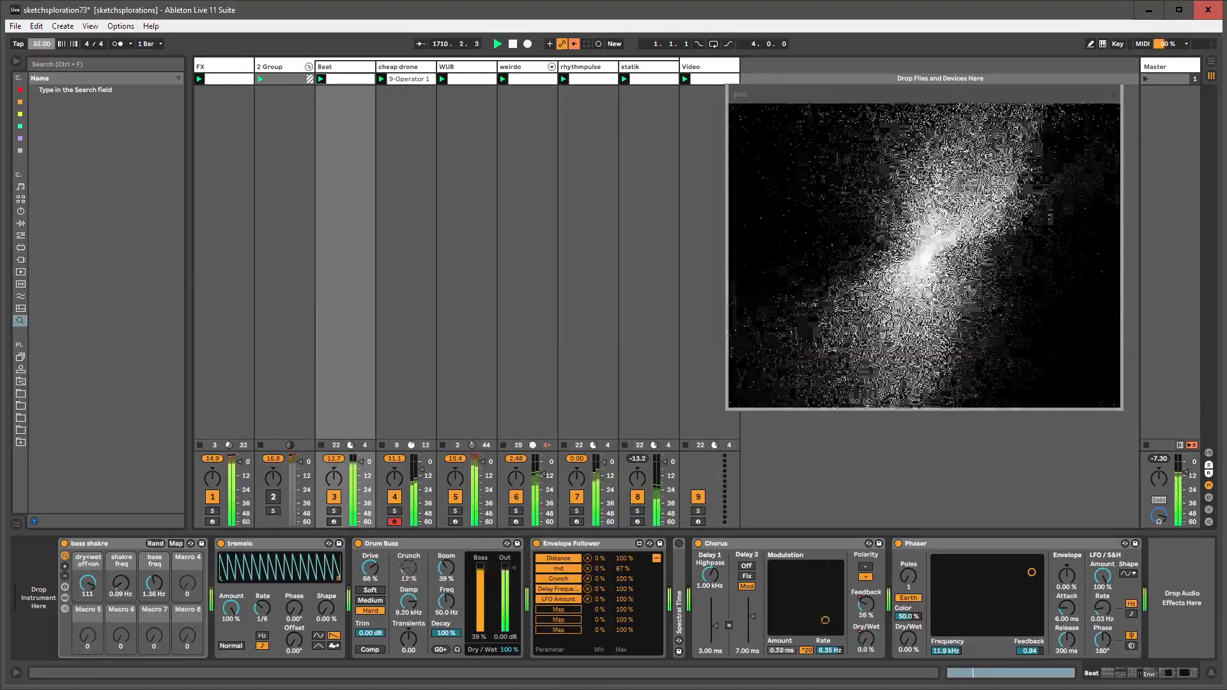
pyautogui.write('27')
pyautogui.press('Return')
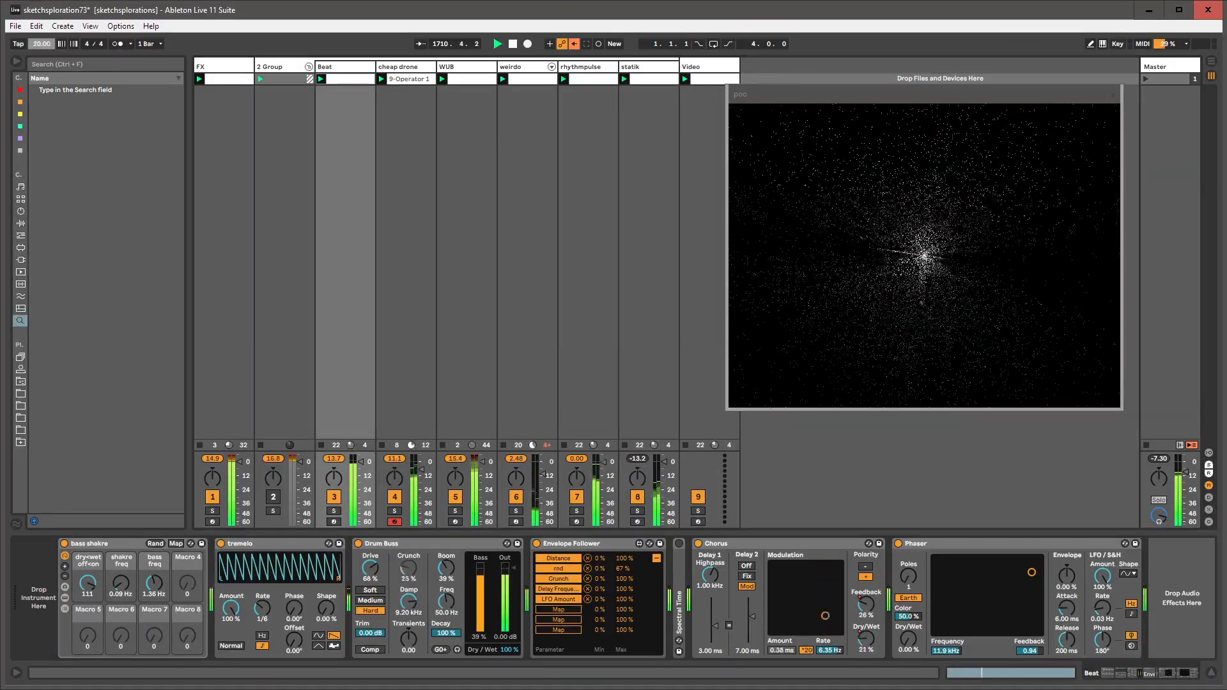
pyautogui.write('20')
pyautogui.press('Return')
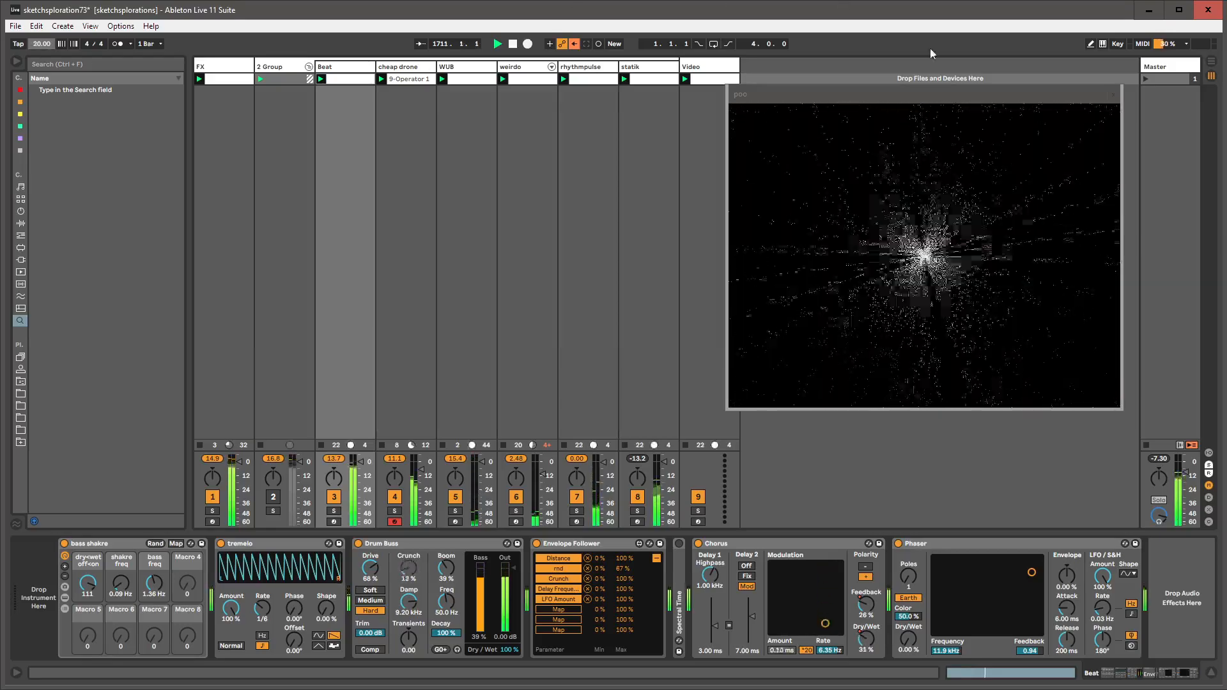
# - Insert a new empty scene below scene 1 and select it
pyautogui.click(1159, 79)
pyautogui.hotkey('ctrl', 'i')
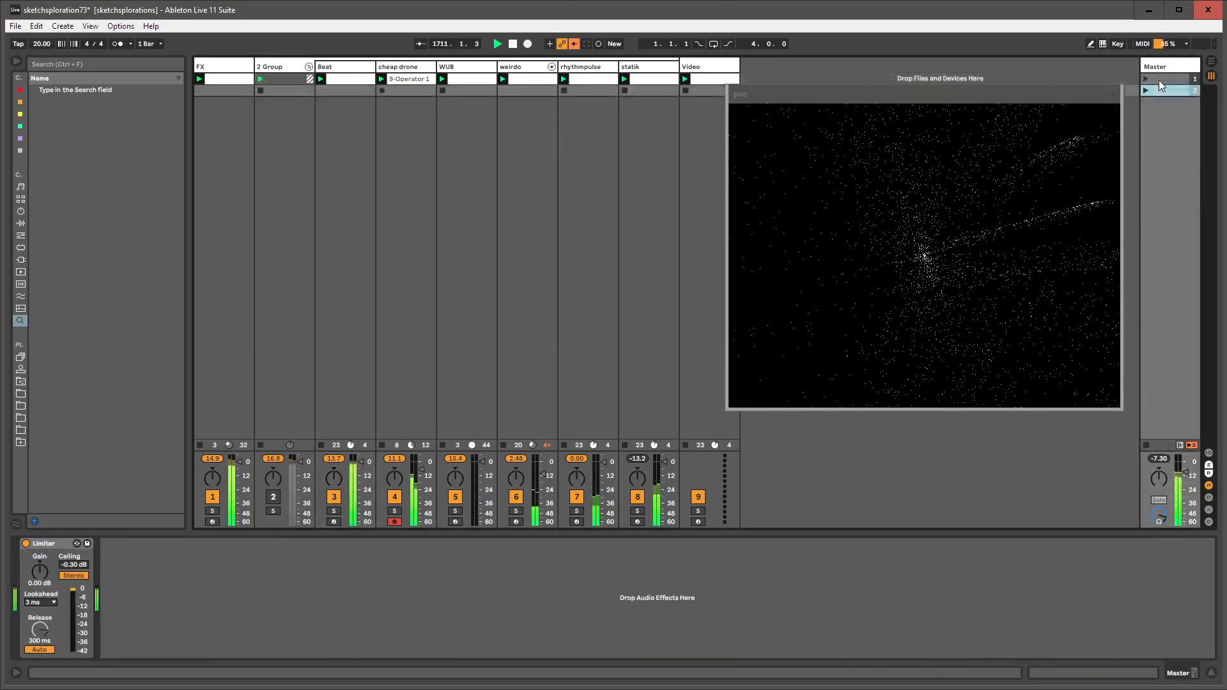
pyautogui.click(1163, 76)
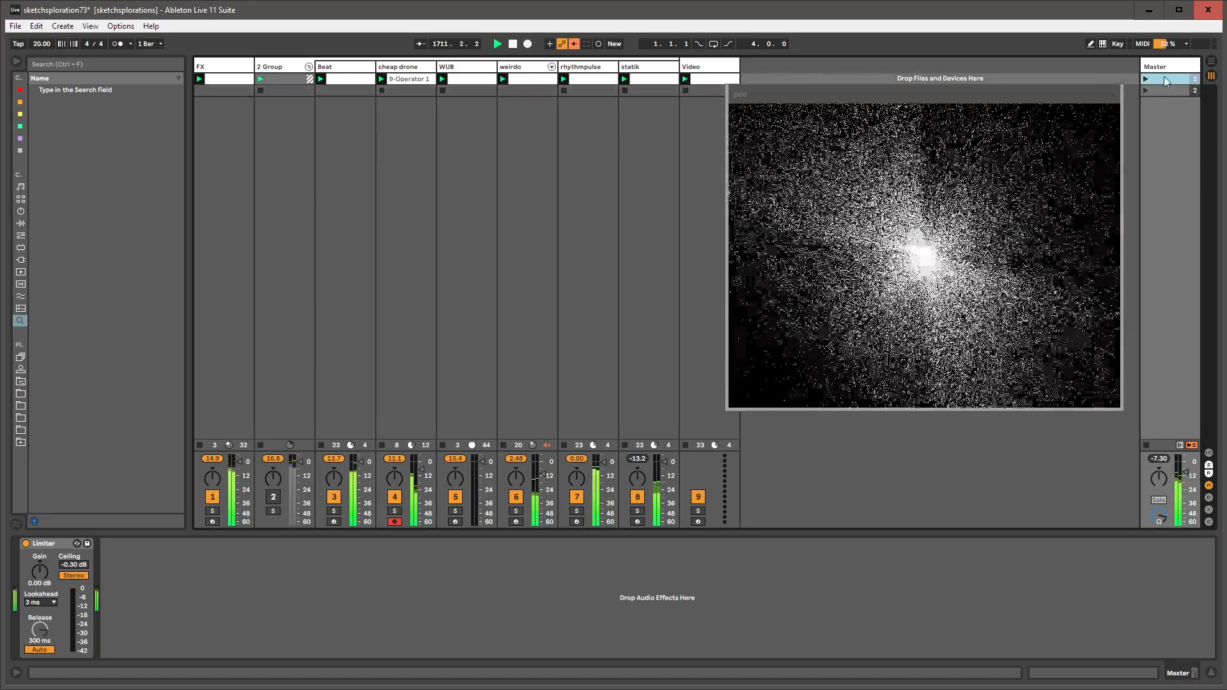
pyautogui.click(1165, 90)
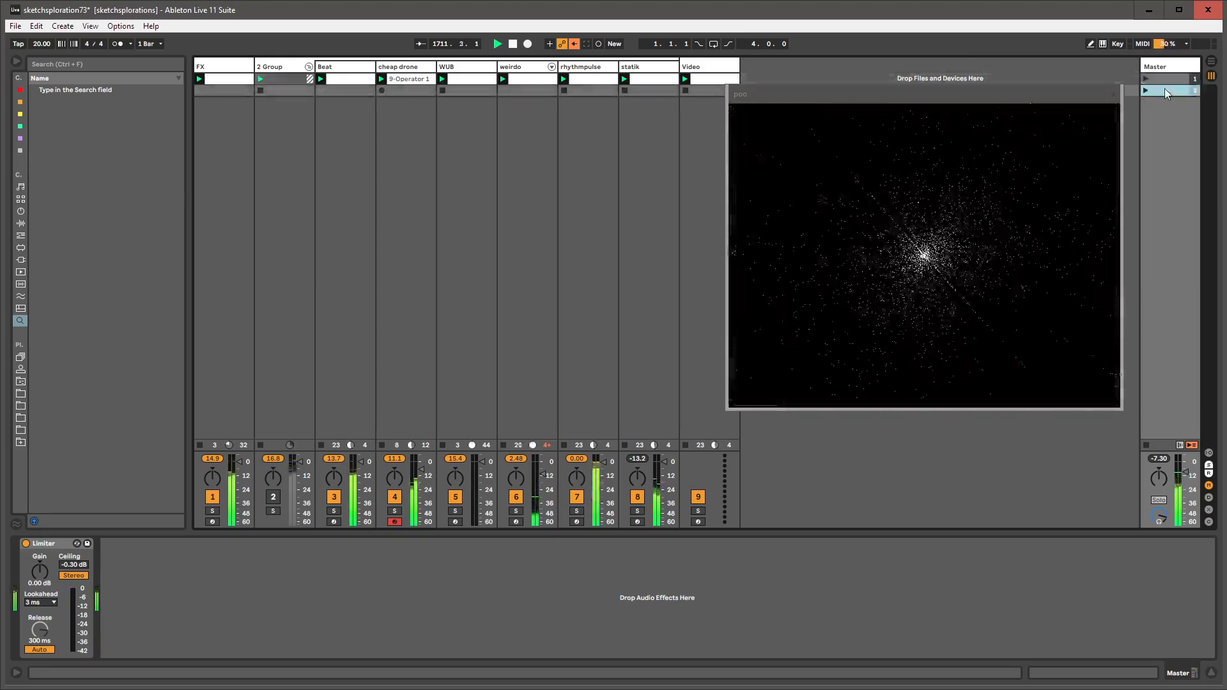
# - Insert two more empty scenes, widen the Master track to show scene tempos, and move the floating visuals window clear of it
pyautogui.hotkey('ctrl', 'i')
pyautogui.hotkey('ctrl', 'i')
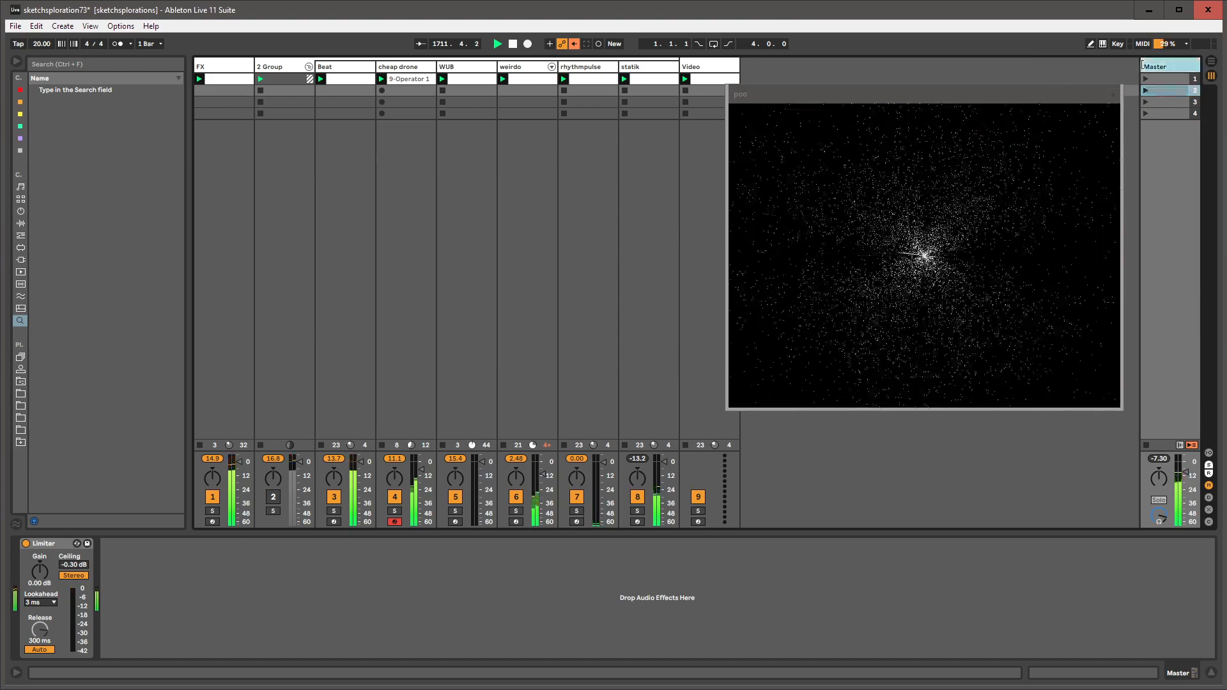
pyautogui.moveTo(1141, 66)
pyautogui.mouseDown()
pyautogui.moveTo(929, 99)
pyautogui.moveTo(873, 147)
pyautogui.mouseUp()
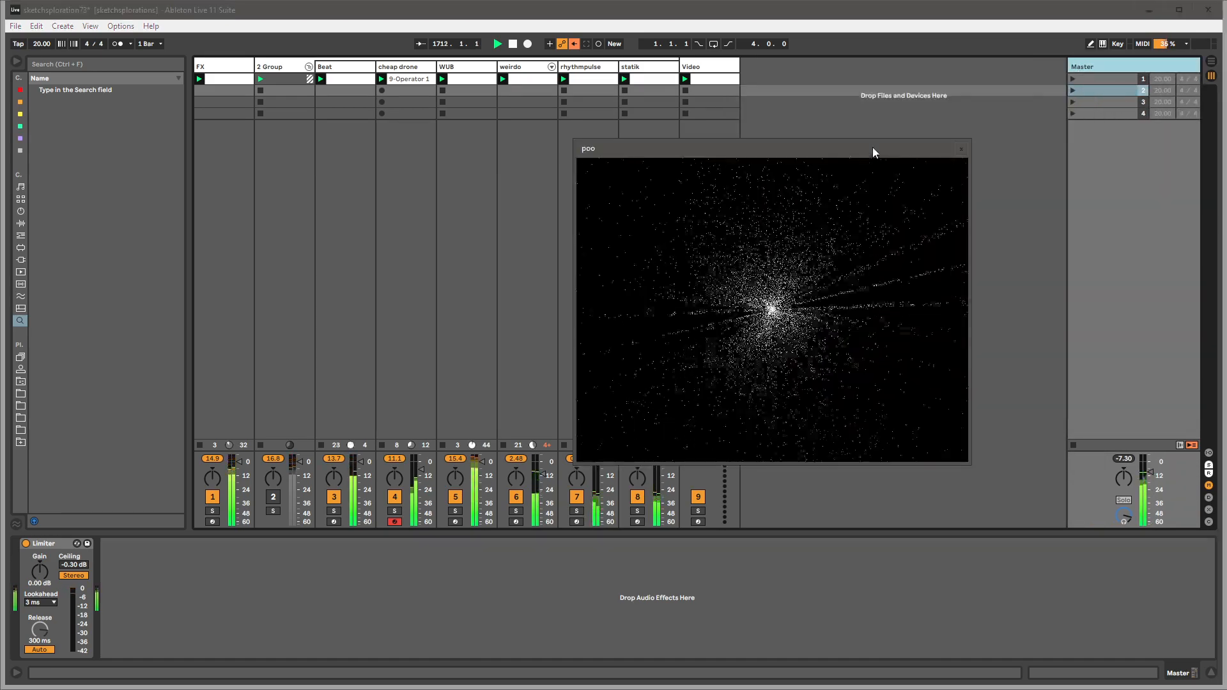
# - Raise the song tempo to 115 BPM, trying 27 BPM first while checking the Beat track's tremolo
pyautogui.click(1095, 78)
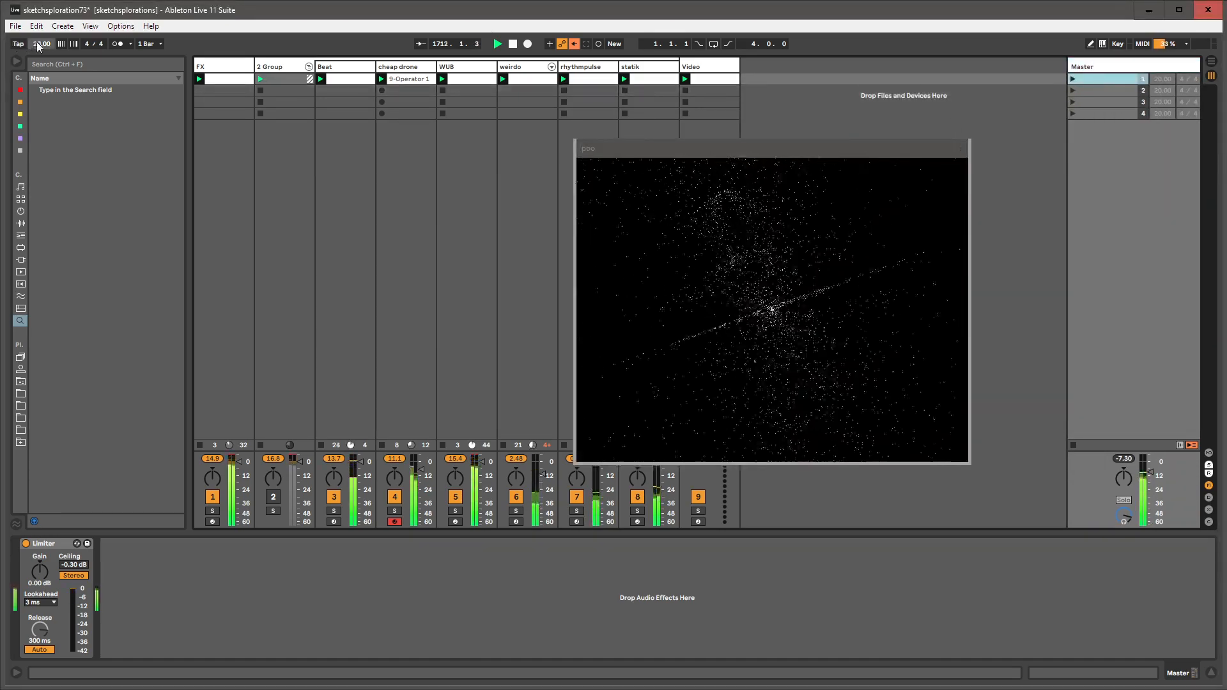
pyautogui.click(345, 67)
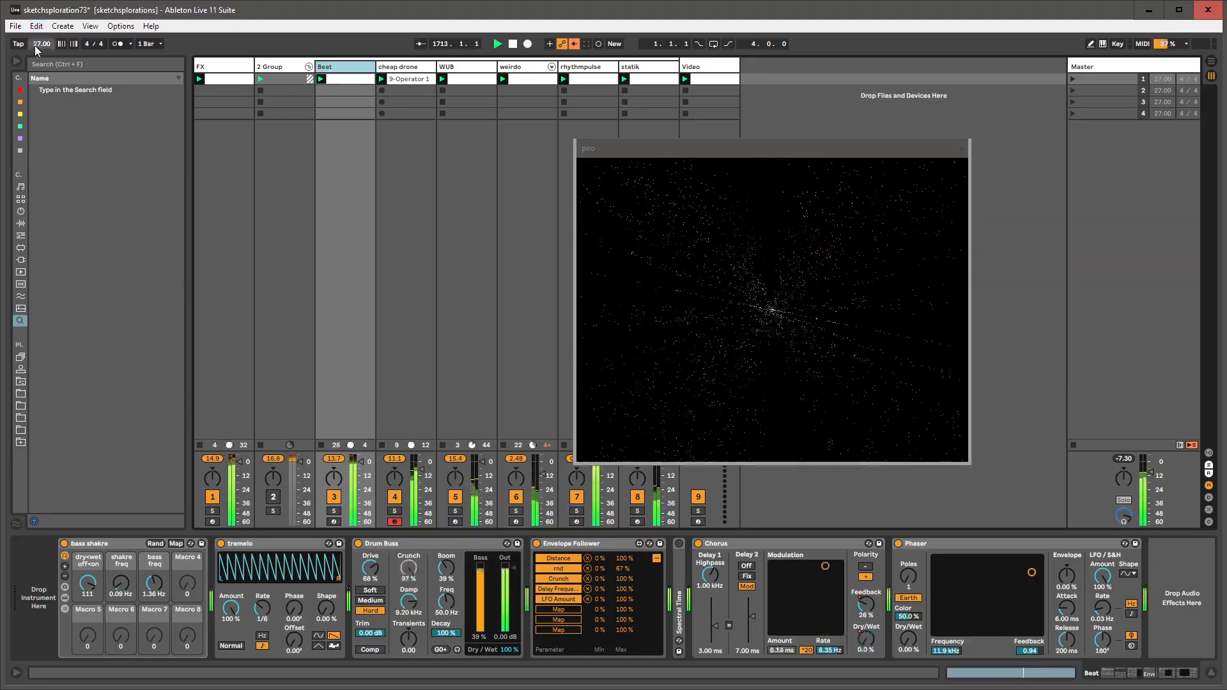
pyautogui.click(250, 556)
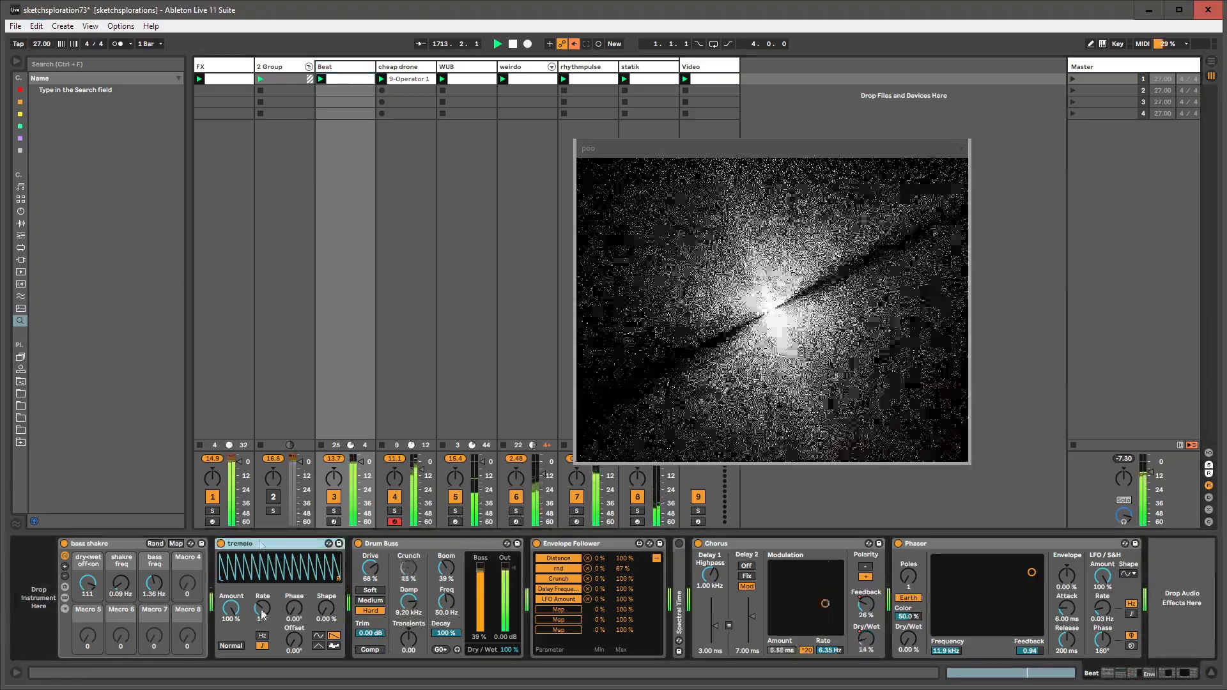
pyautogui.moveTo(44, 48); pyautogui.dragTo(43, 30)
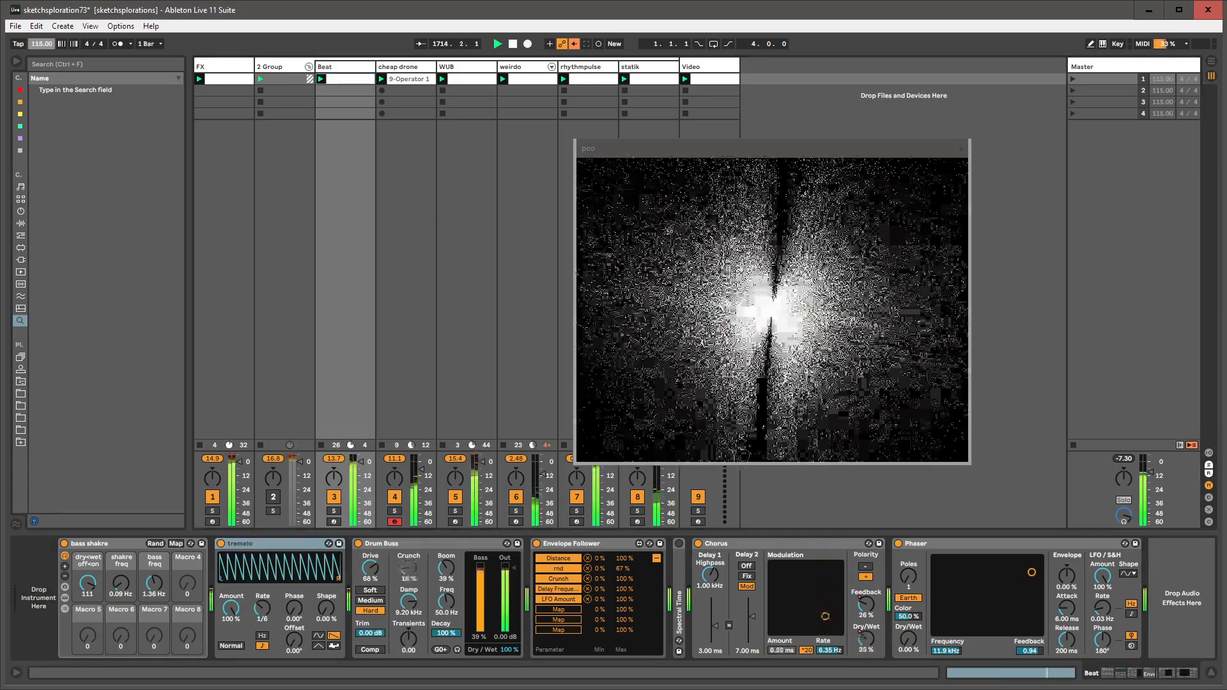
# - Enable the follow action on scene 1 and set its scene tempo to 115 BPM
pyautogui.click(1087, 80)
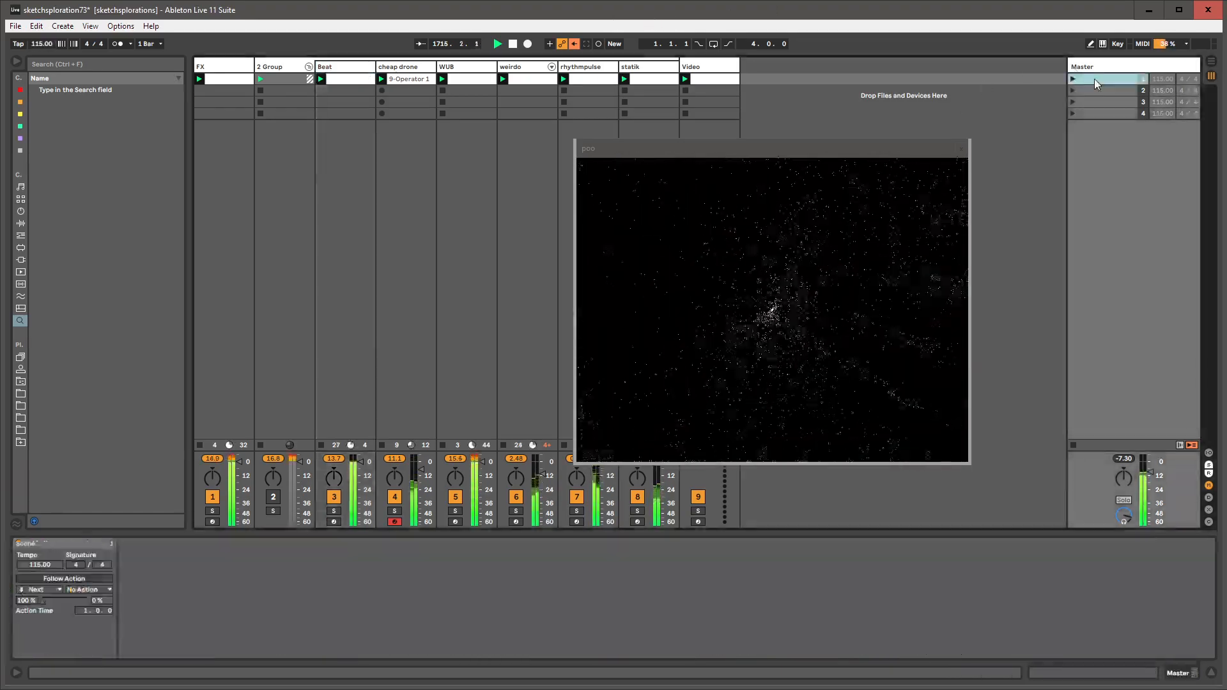
pyautogui.click(42, 576)
pyautogui.moveTo(43, 567); pyautogui.dragTo(42, 550)
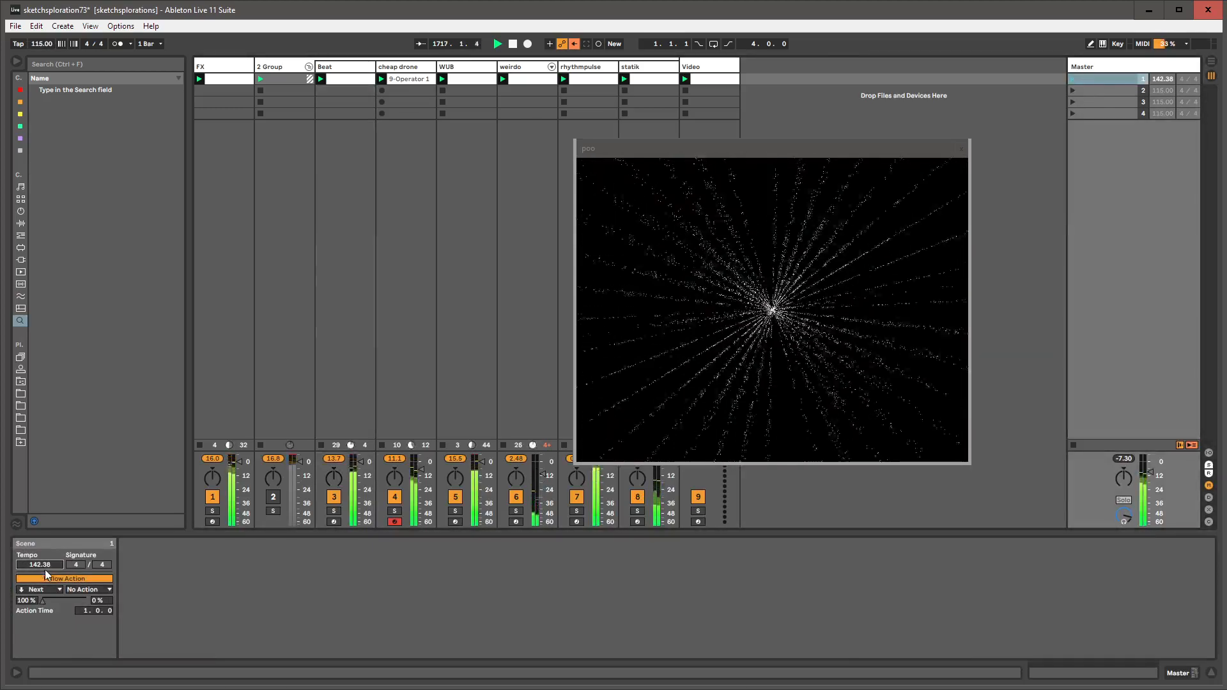
pyautogui.write('115.00')
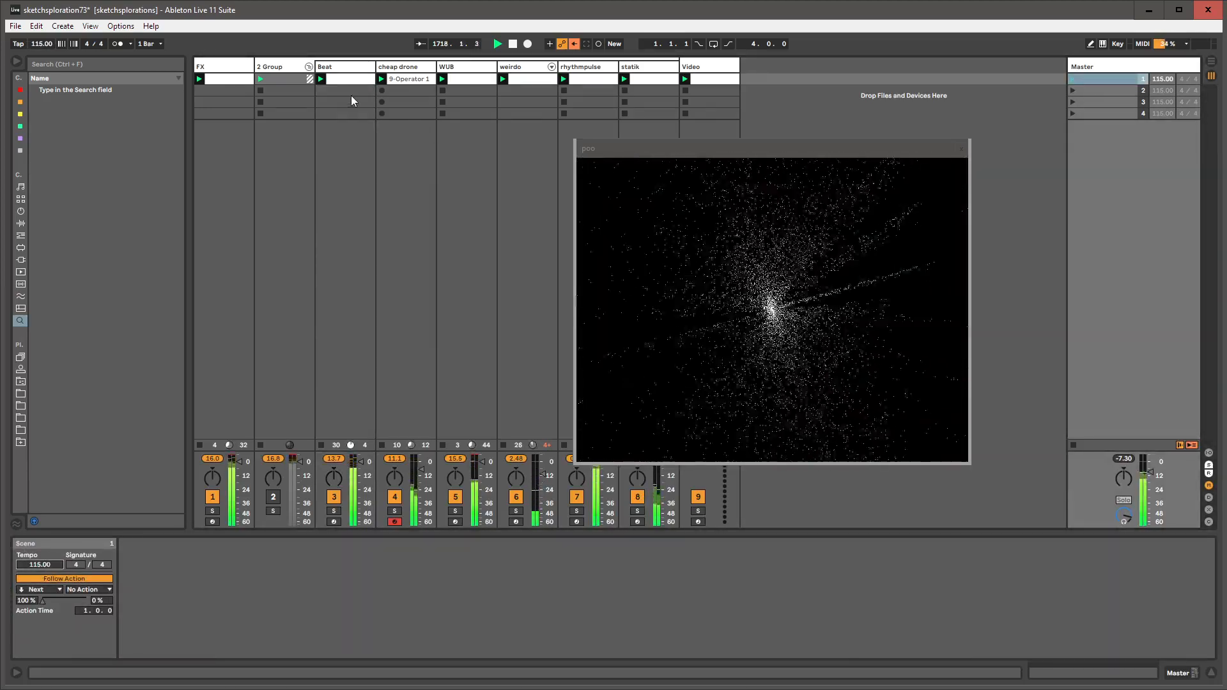
pyautogui.doubleClick(351, 94)
pyautogui.doubleClick(350, 103)
pyautogui.doubleClick(350, 115)
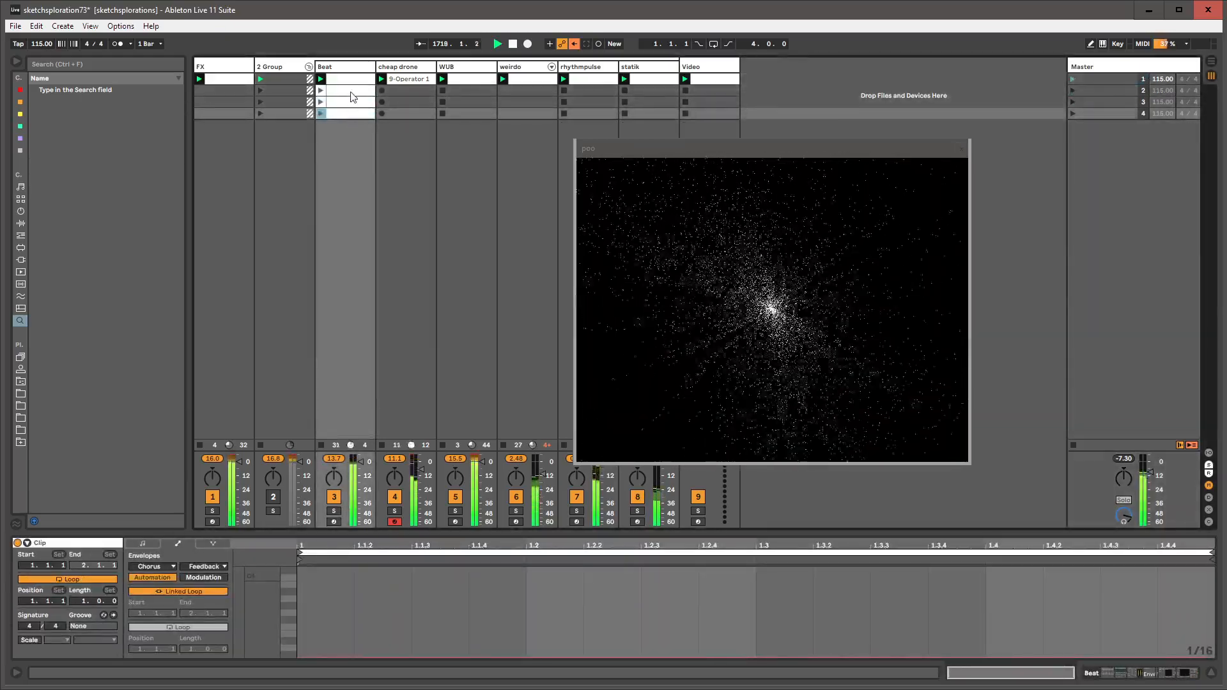
pyautogui.moveTo(351, 97); pyautogui.dragTo(351, 113)
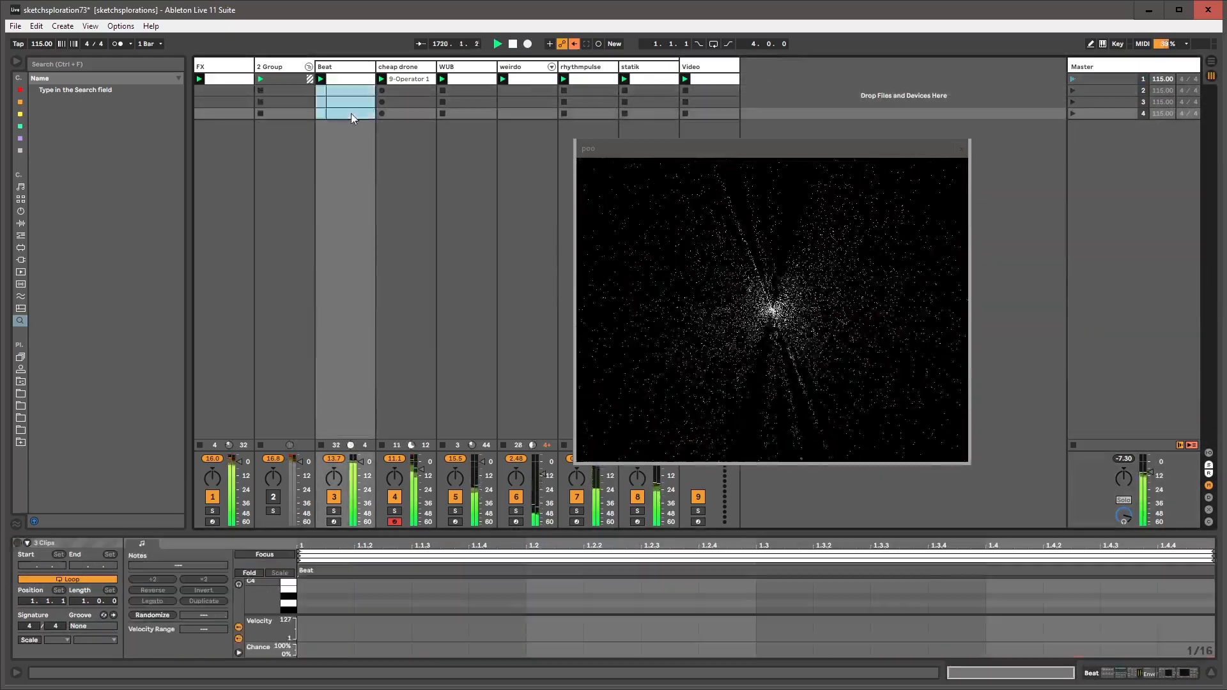
pyautogui.click(348, 91)
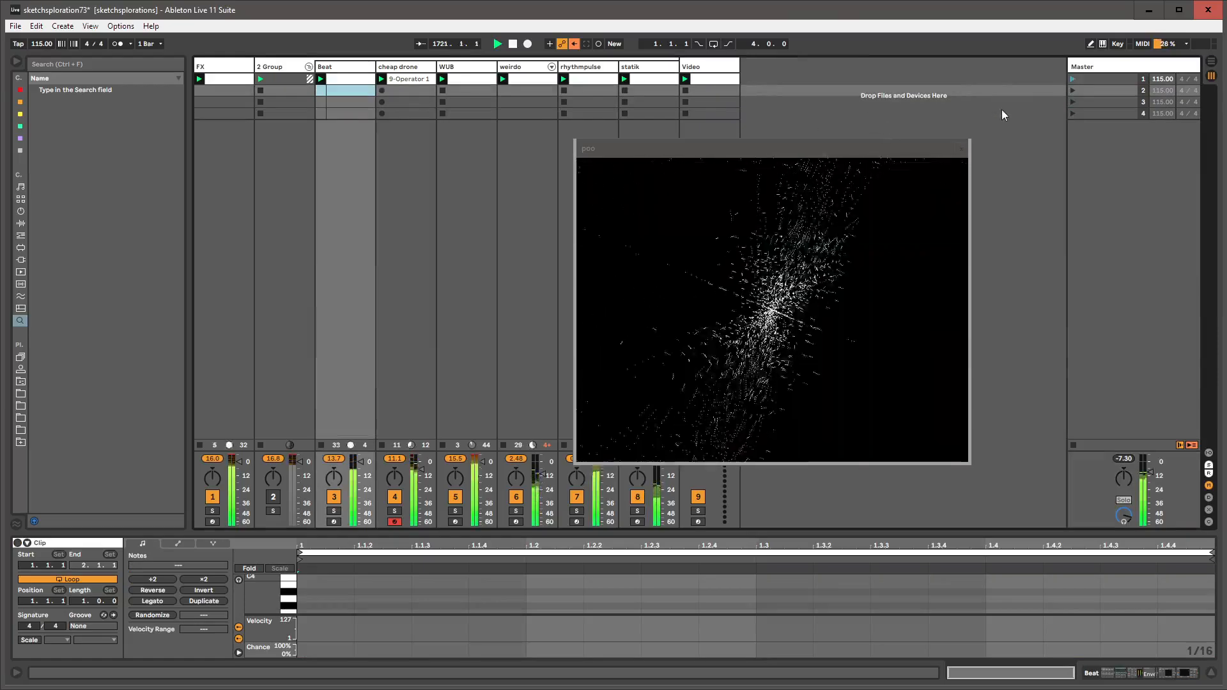
# - Remove the clip stop buttons from the slots of scenes 2 to 4 across all tracks
pyautogui.moveTo(707, 91); pyautogui.dragTo(278, 128)
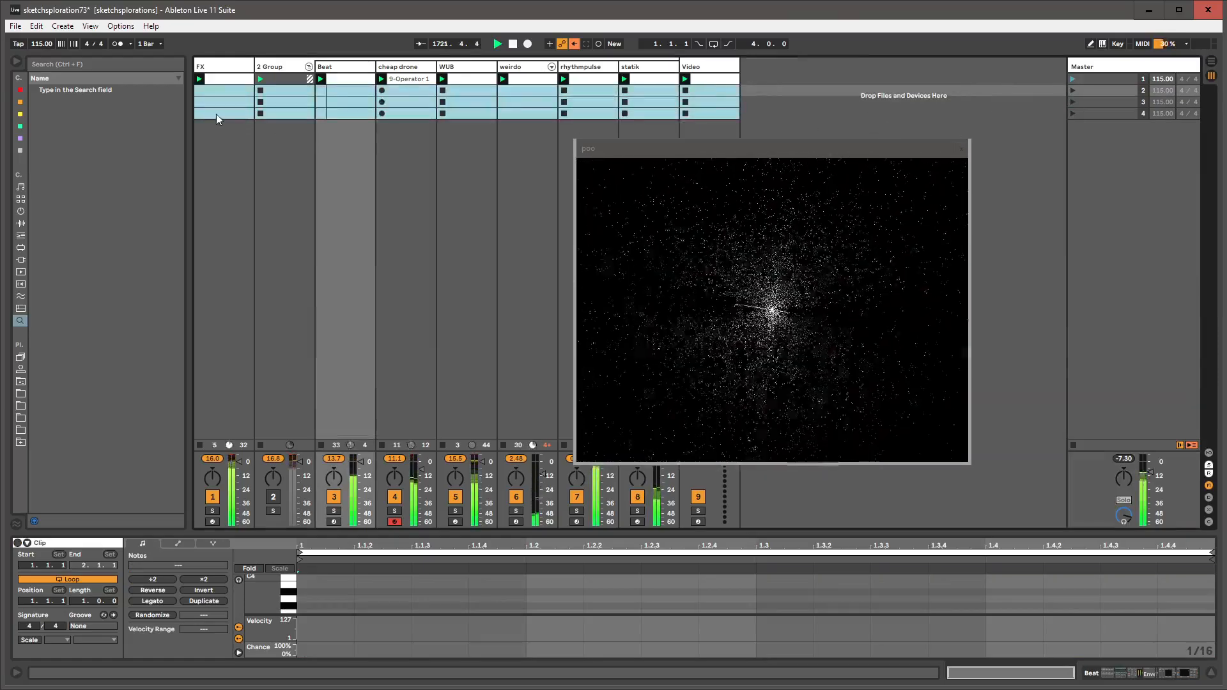
pyautogui.hotkey('ctrl', 'shift', 'm')
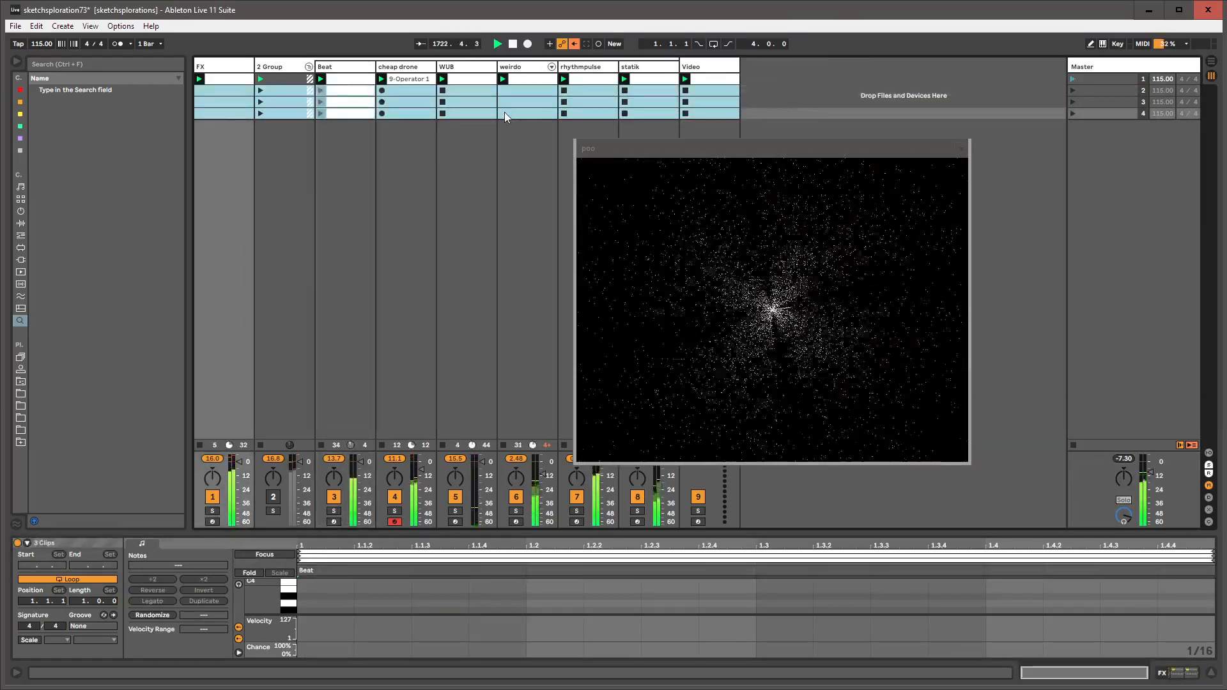
pyautogui.hotkey('ctrl', 'e')
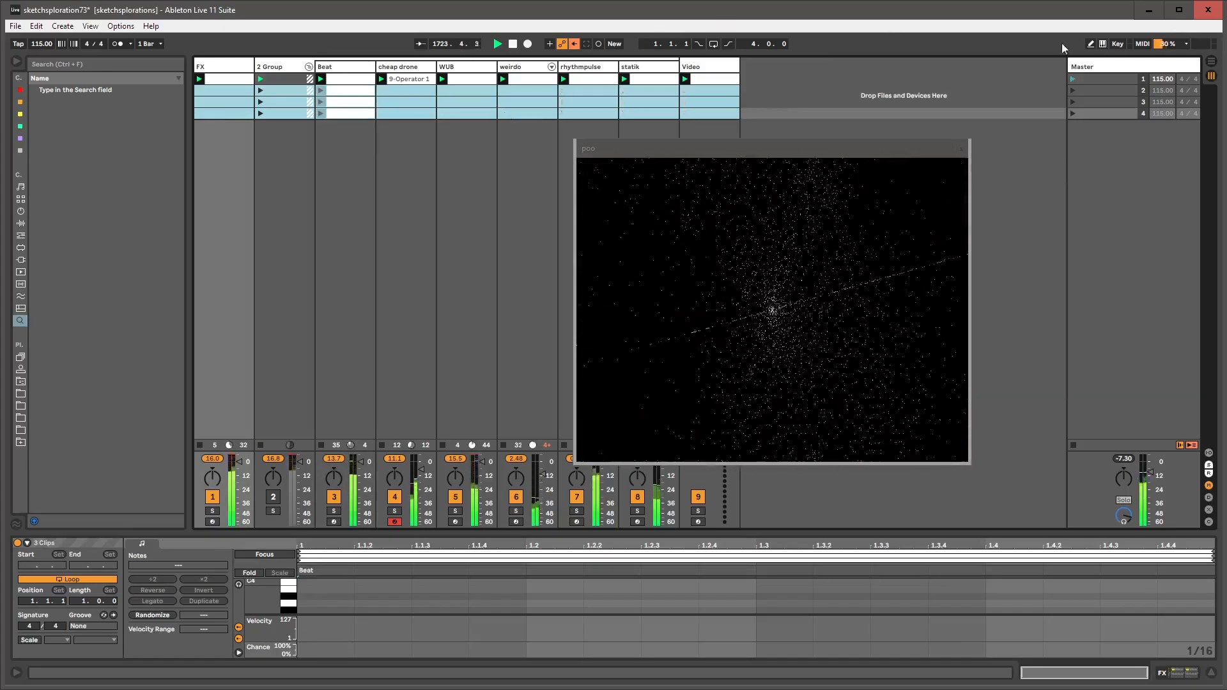
# - Set the tempo of scene 2 to 33 BPM and enable its follow action
pyautogui.click(1094, 78)
pyautogui.click(1091, 89)
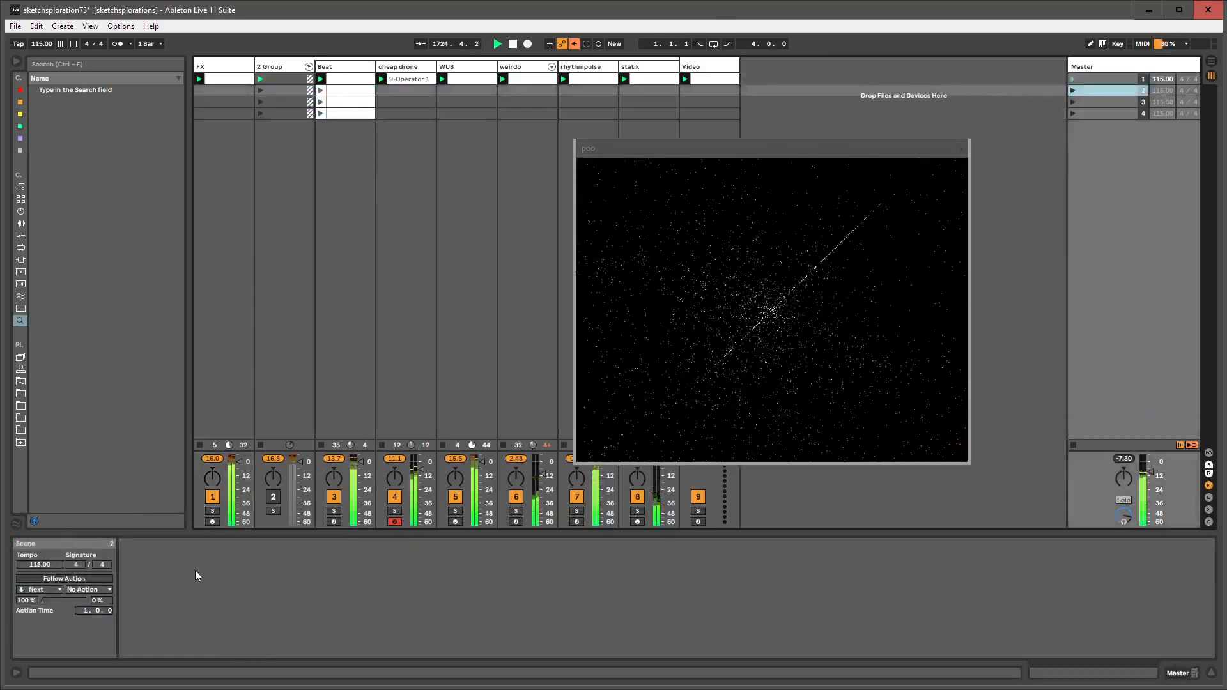
pyautogui.click(43, 565)
pyautogui.write('33')
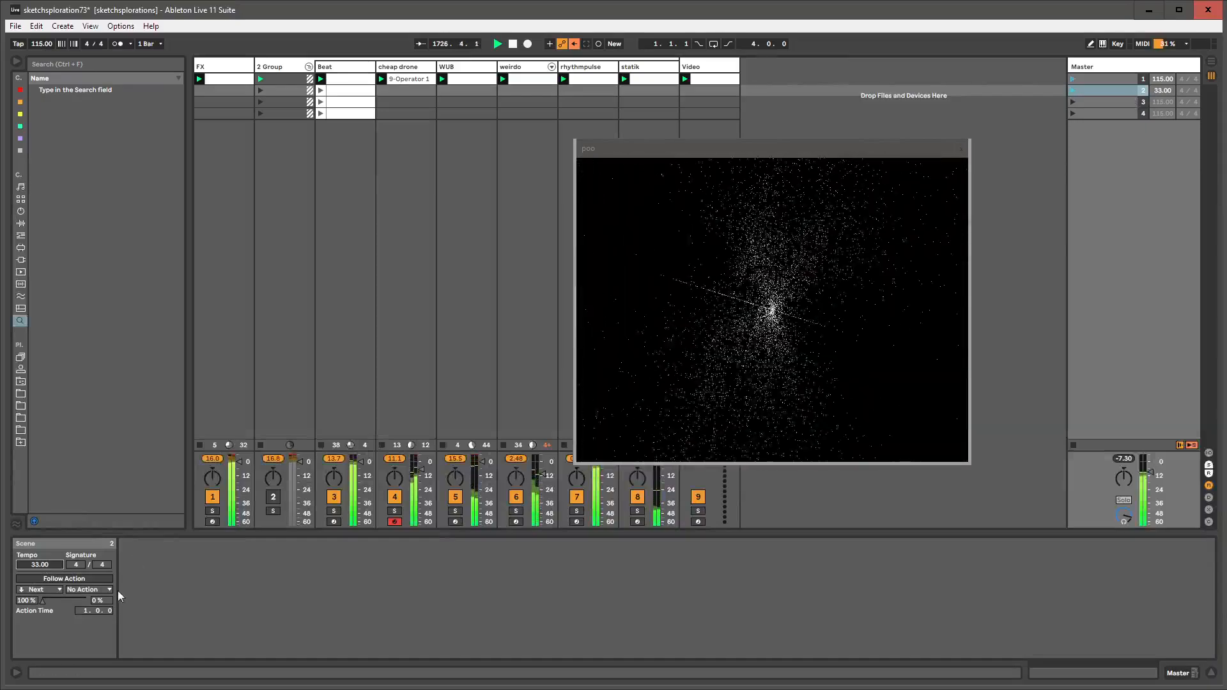
pyautogui.click(72, 578)
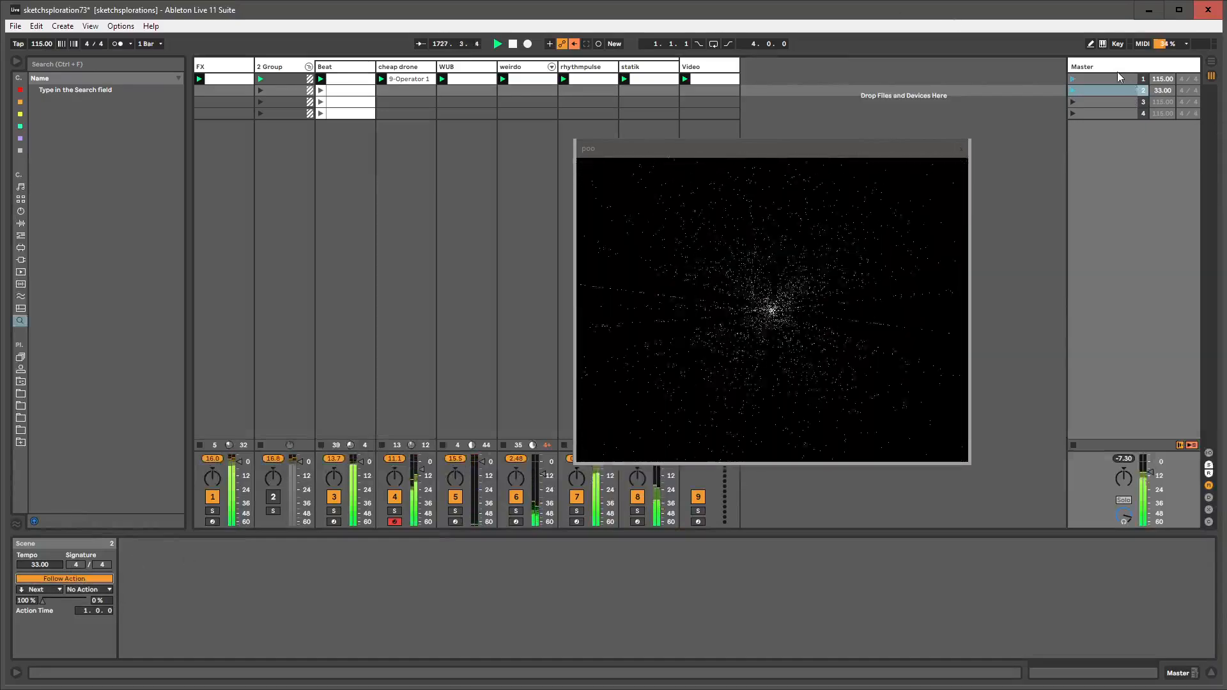
# - Enable follow actions on all four scenes with Other as the action, and set scene 1's action time to 3.0.0
pyautogui.click(1113, 76)
pyautogui.keyDown('shift'); pyautogui.click(1105, 113); pyautogui.keyUp('shift')
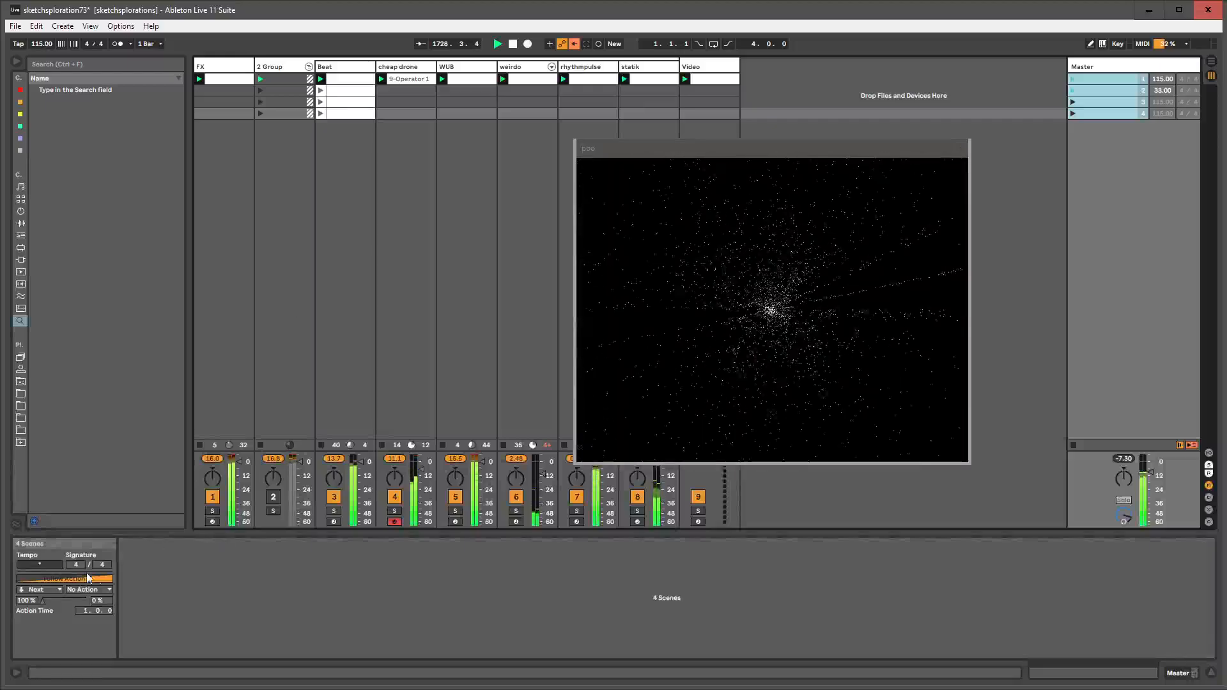
pyautogui.click(75, 579)
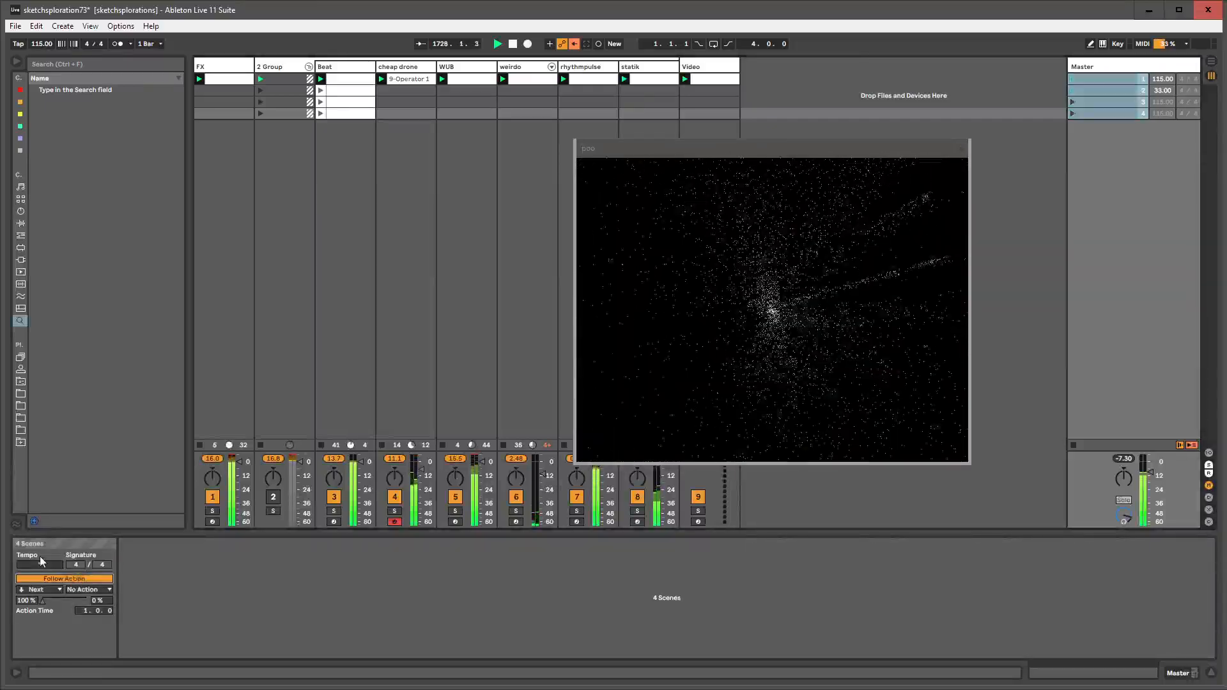
pyautogui.click(50, 590)
pyautogui.click(43, 680)
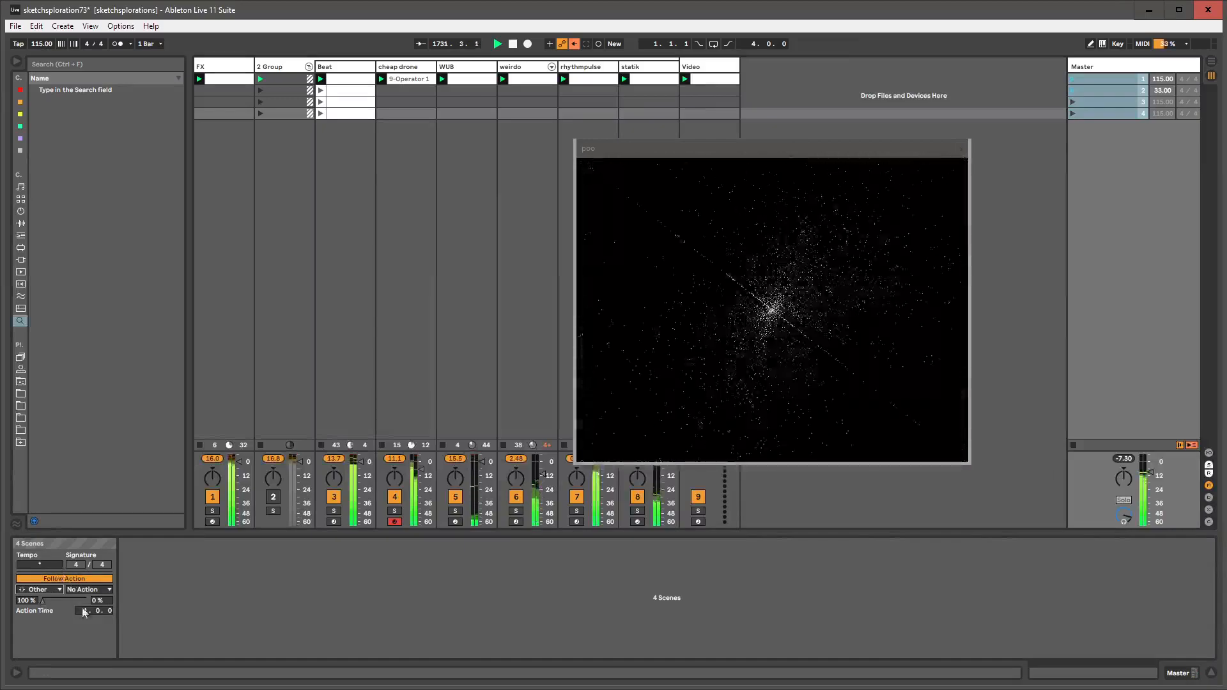
pyautogui.click(1104, 77)
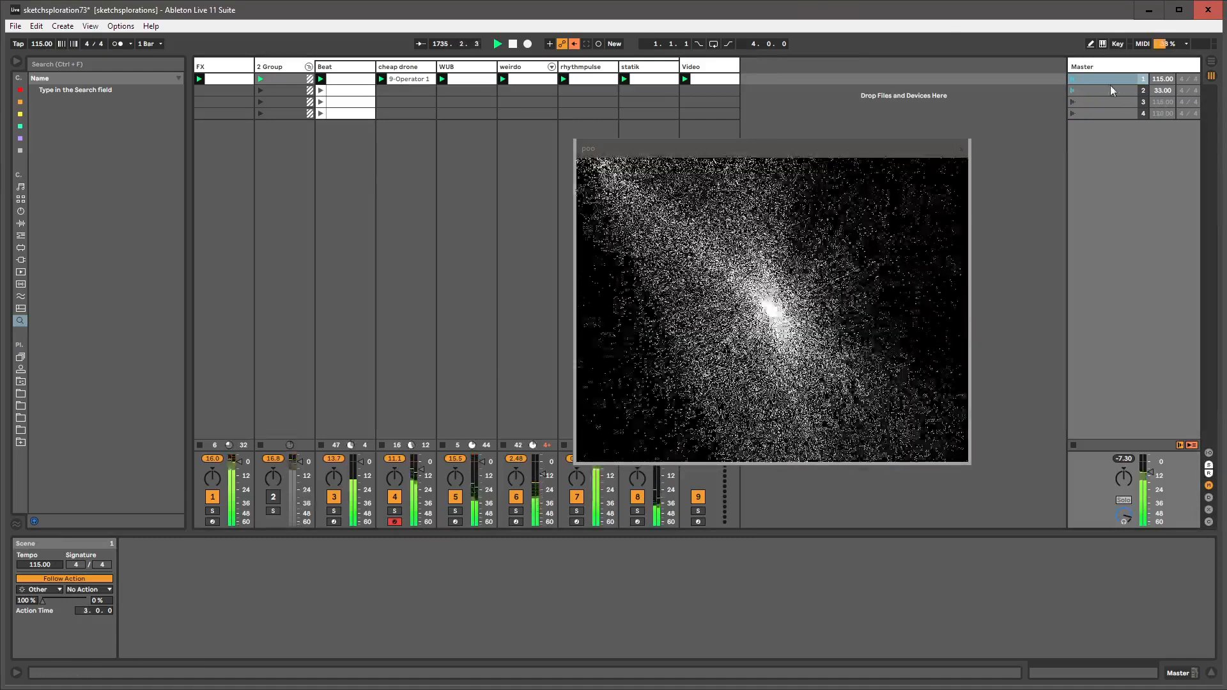
# - Set the tempo of scene 3 to 75 BPM
pyautogui.click(1101, 115)
pyautogui.click(1100, 103)
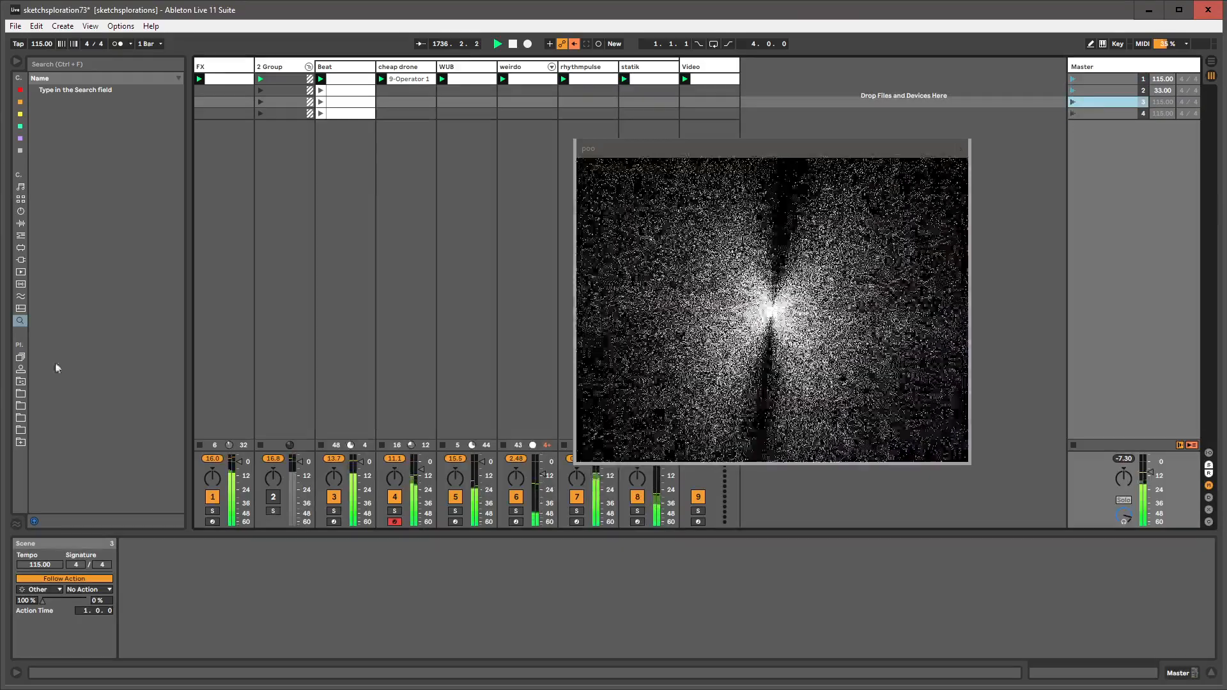
pyautogui.click(40, 565)
pyautogui.write('75')
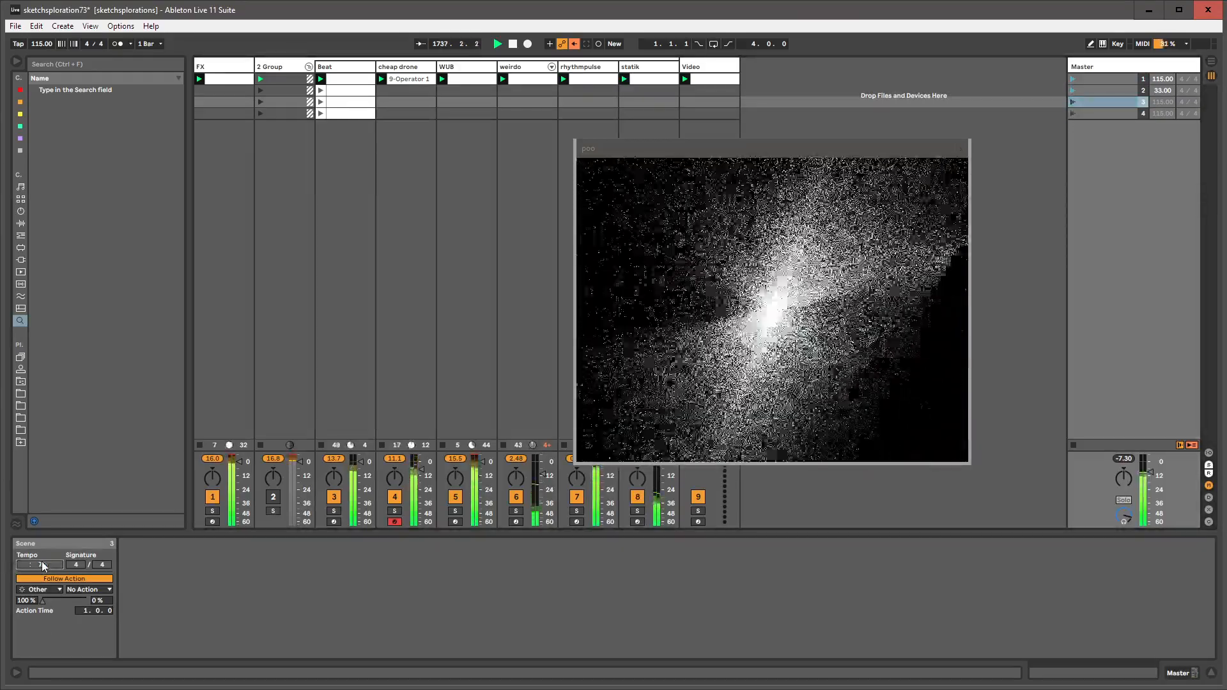
pyautogui.press('Return')
# - Set the tempo of scene 4 to 99 BPM
pyautogui.click(1084, 111)
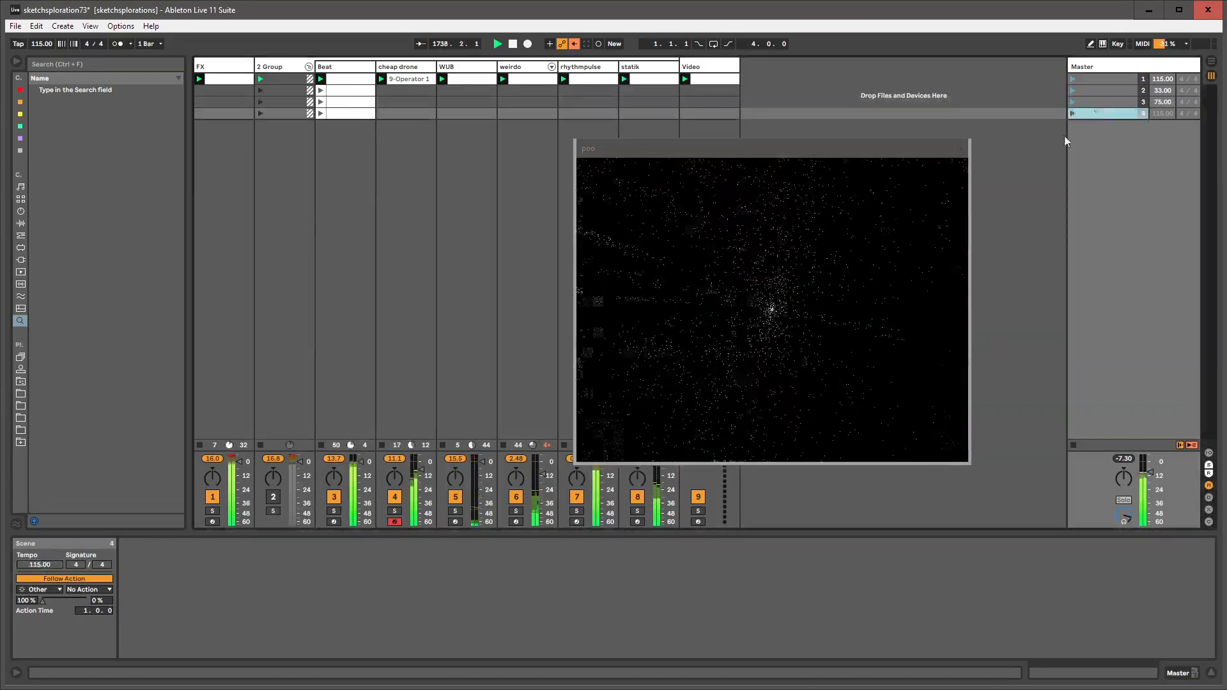
pyautogui.click(42, 566)
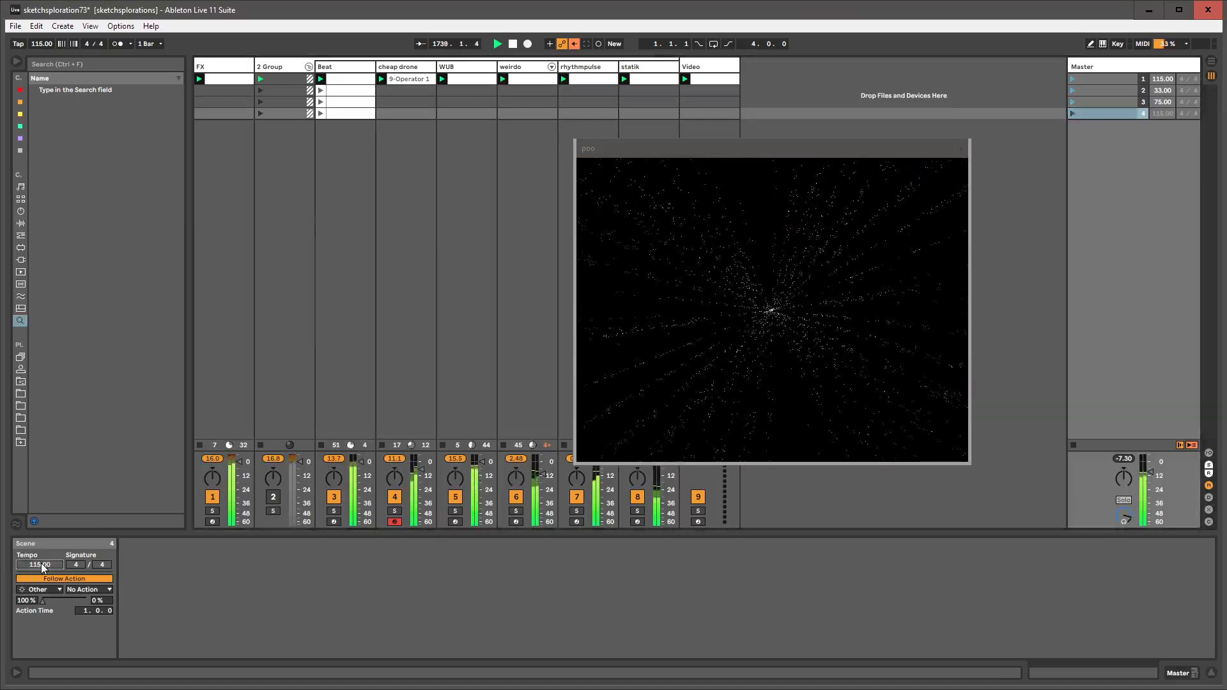
pyautogui.write('99')
pyautogui.press('Return')
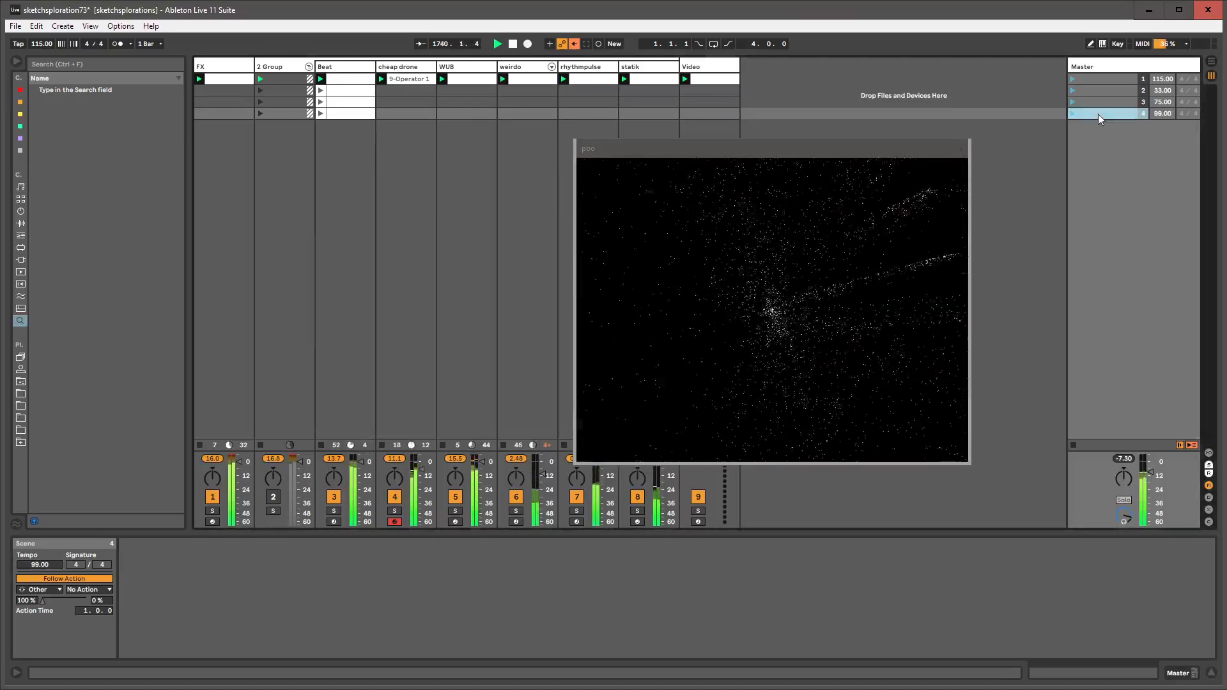
# - Duplicate scene 4 as a fifth scene and delete the empty Beat clips from scenes 2 to 5
pyautogui.hotkey('ctrl', 'd')
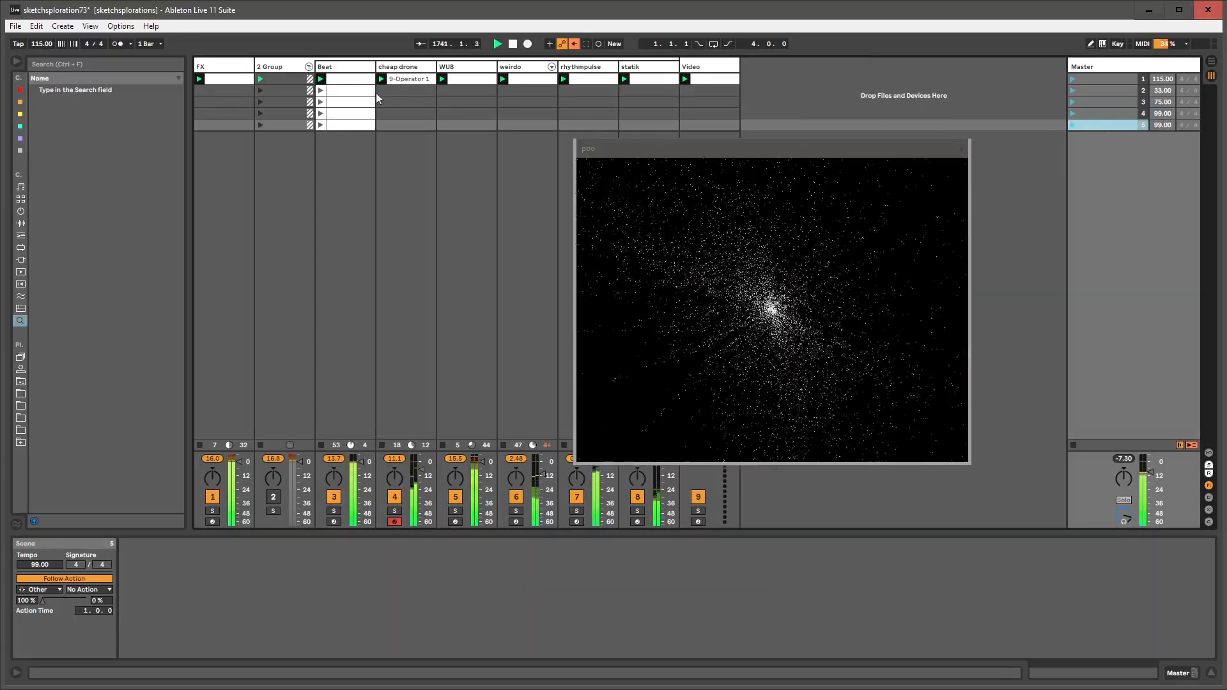
pyautogui.moveTo(352, 90); pyautogui.dragTo(354, 127)
pyautogui.press('Delete')
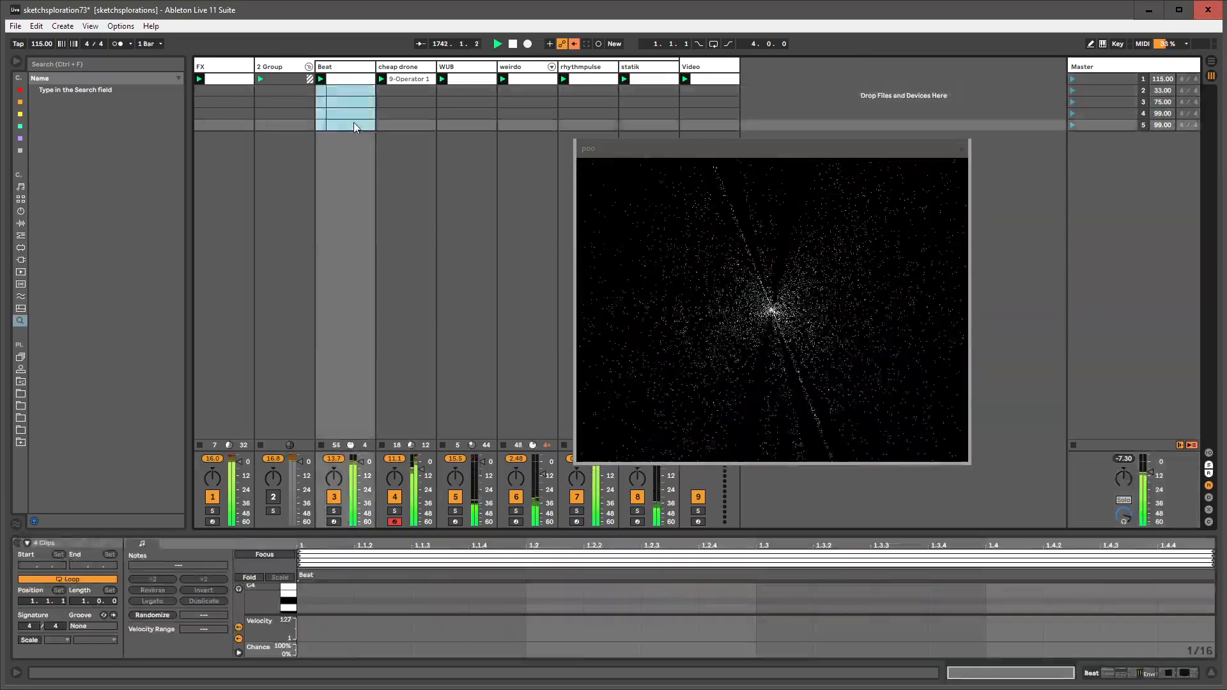
# - Set the tempo of scene 5 to 210 BPM
pyautogui.click(1097, 125)
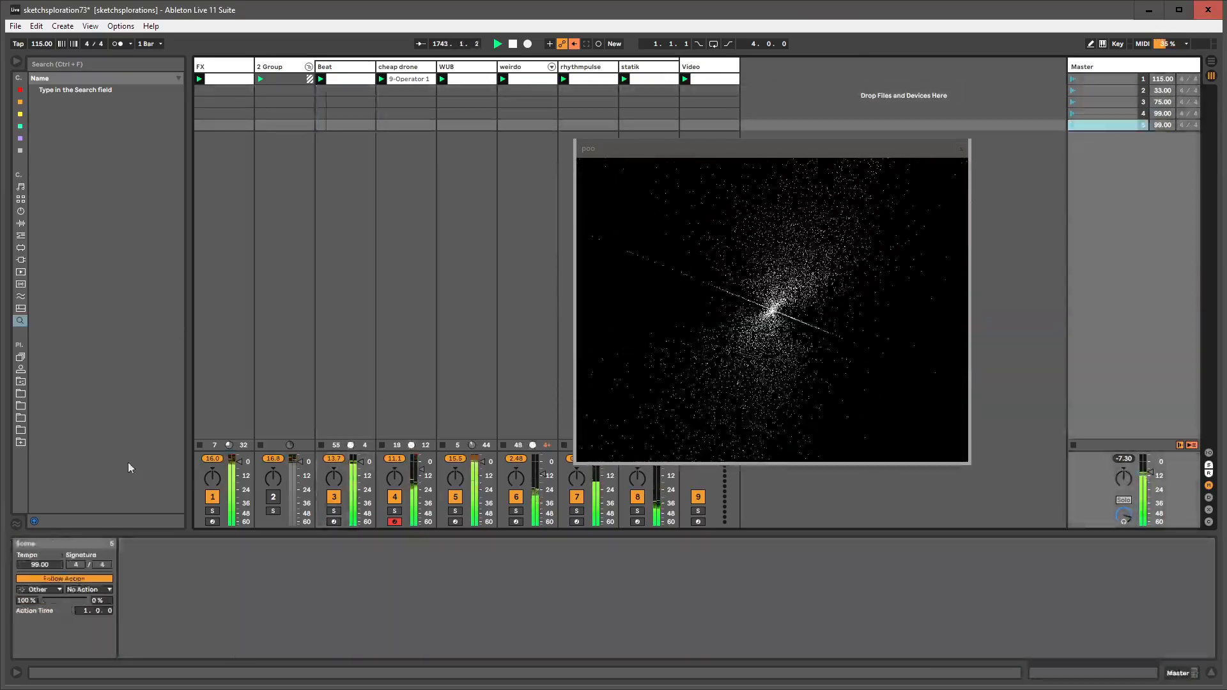
pyautogui.click(45, 564)
pyautogui.write('210')
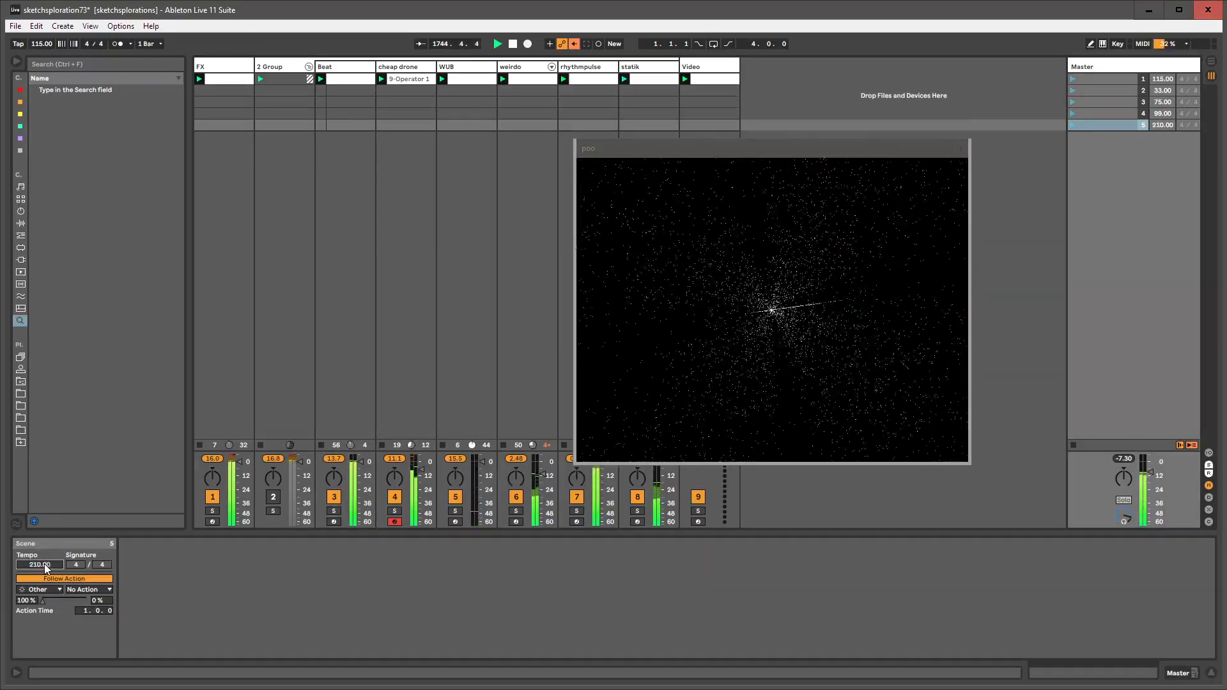
# - Launch scene 1 and rename it PUSH PLAY
pyautogui.click(1073, 79)
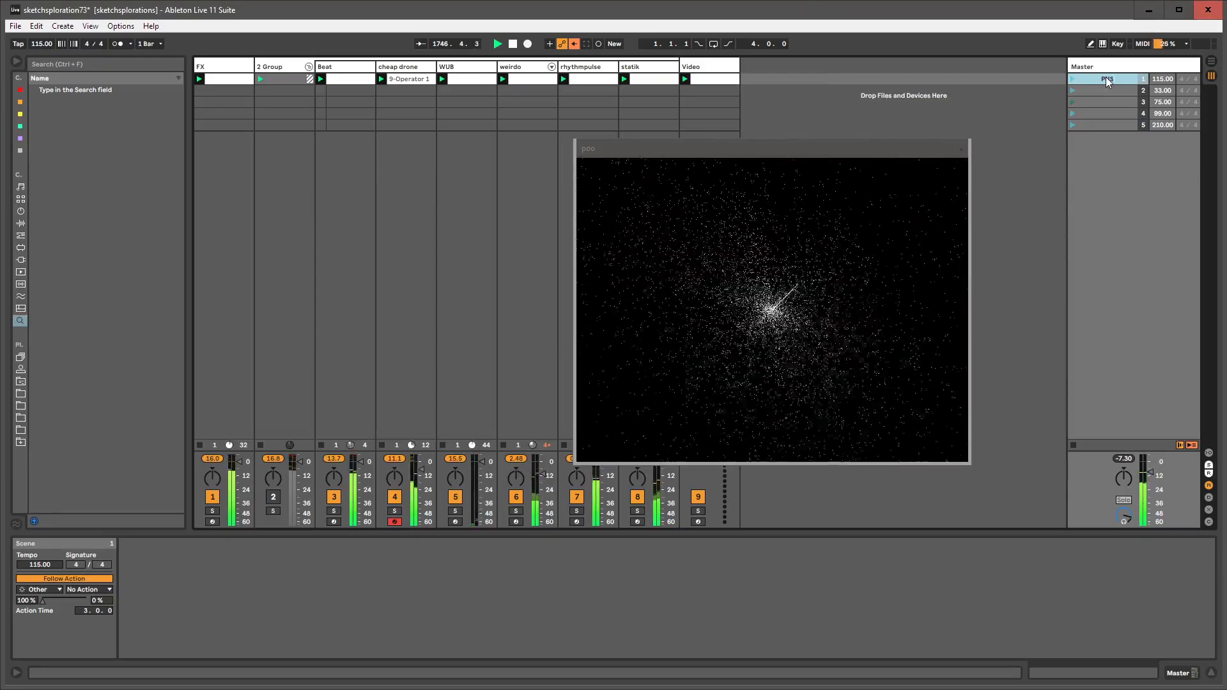
pyautogui.write('AY')
pyautogui.press('Return')
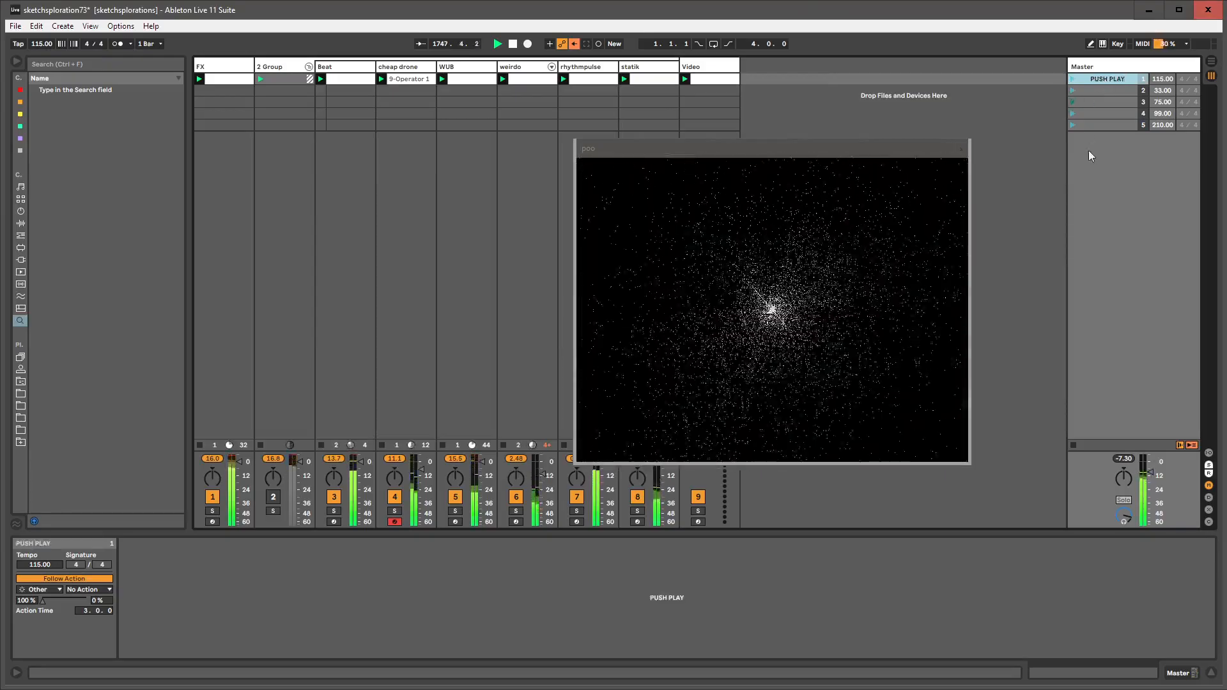
# - Select scene 4 and reposition the floating visuals window below the scene rows
pyautogui.click(1107, 124)
pyautogui.click(1104, 113)
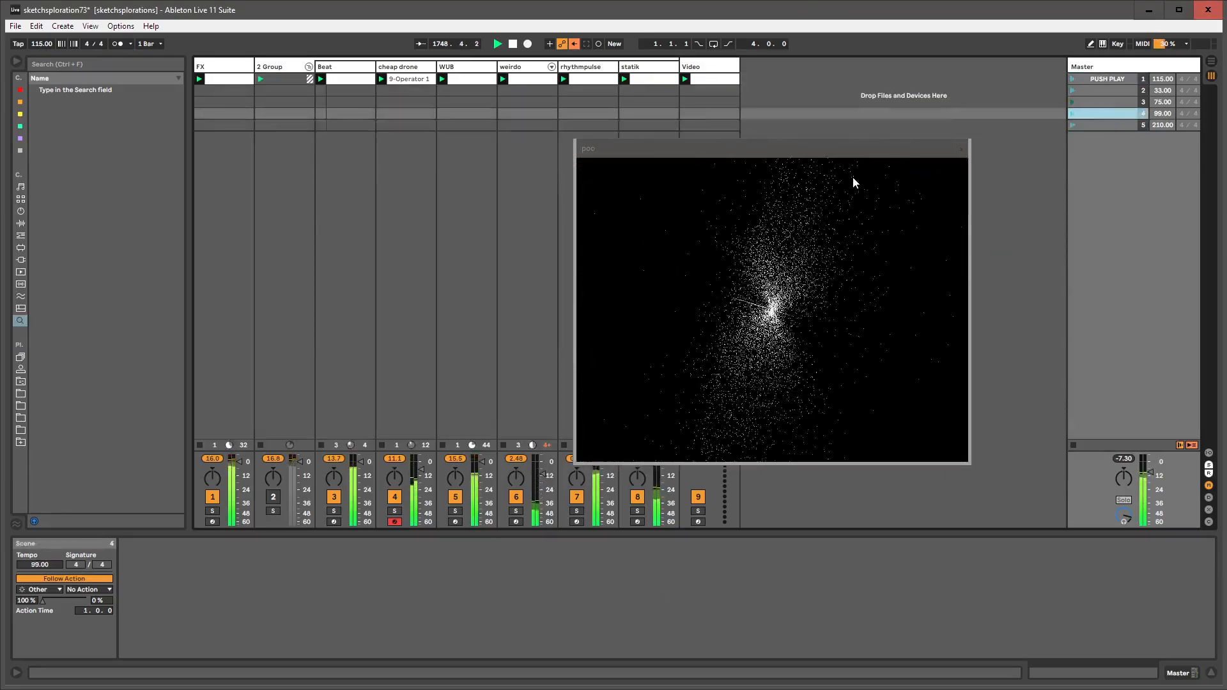
pyautogui.moveTo(838, 153); pyautogui.dragTo(882, 185)
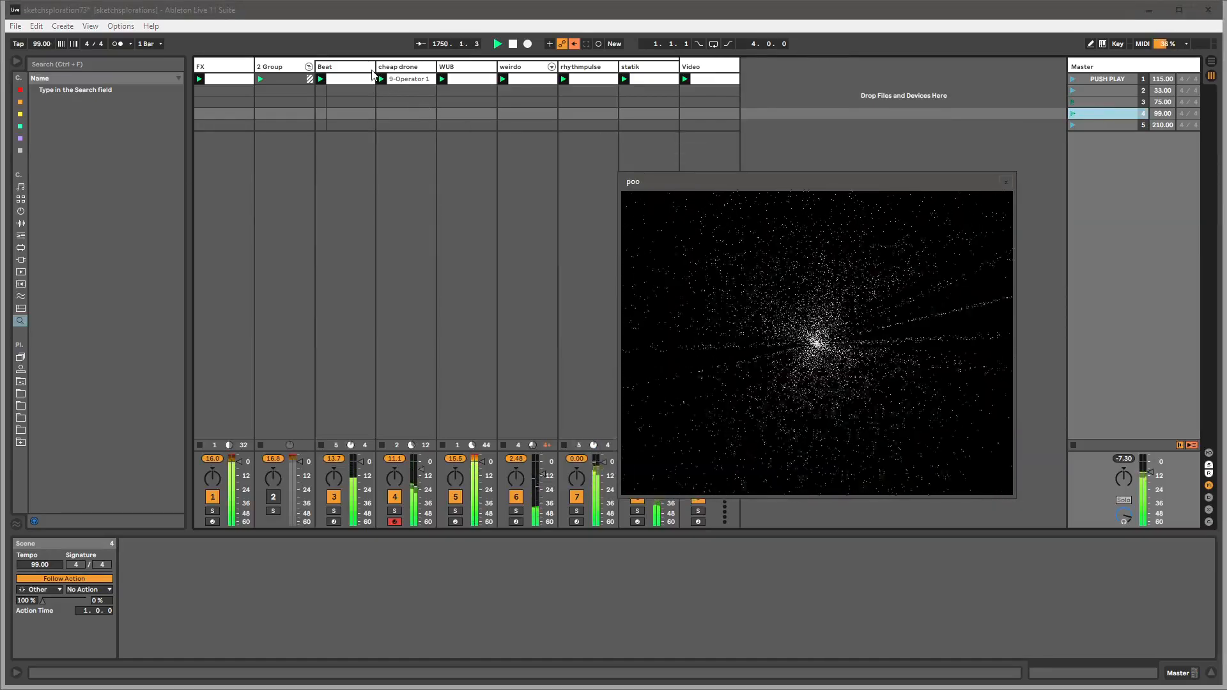
# - Select the WUB track and set the filter resonance of its Operator to 54%
pyautogui.click(457, 192)
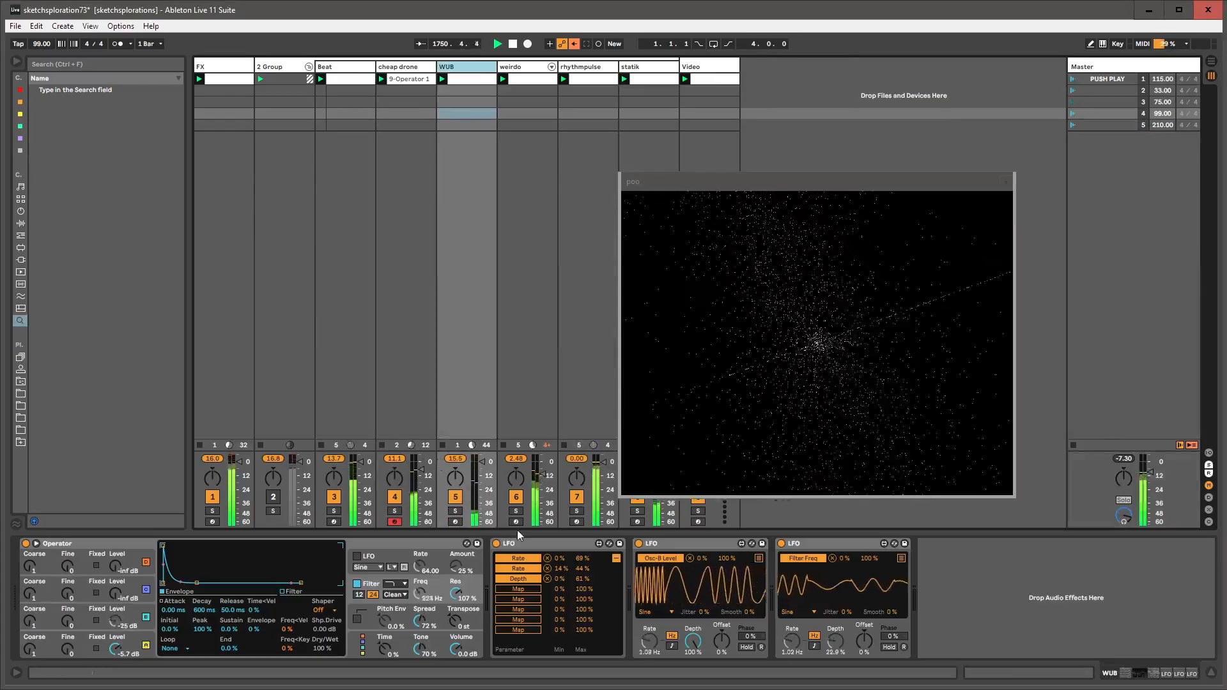
pyautogui.click(102, 612)
pyautogui.click(108, 589)
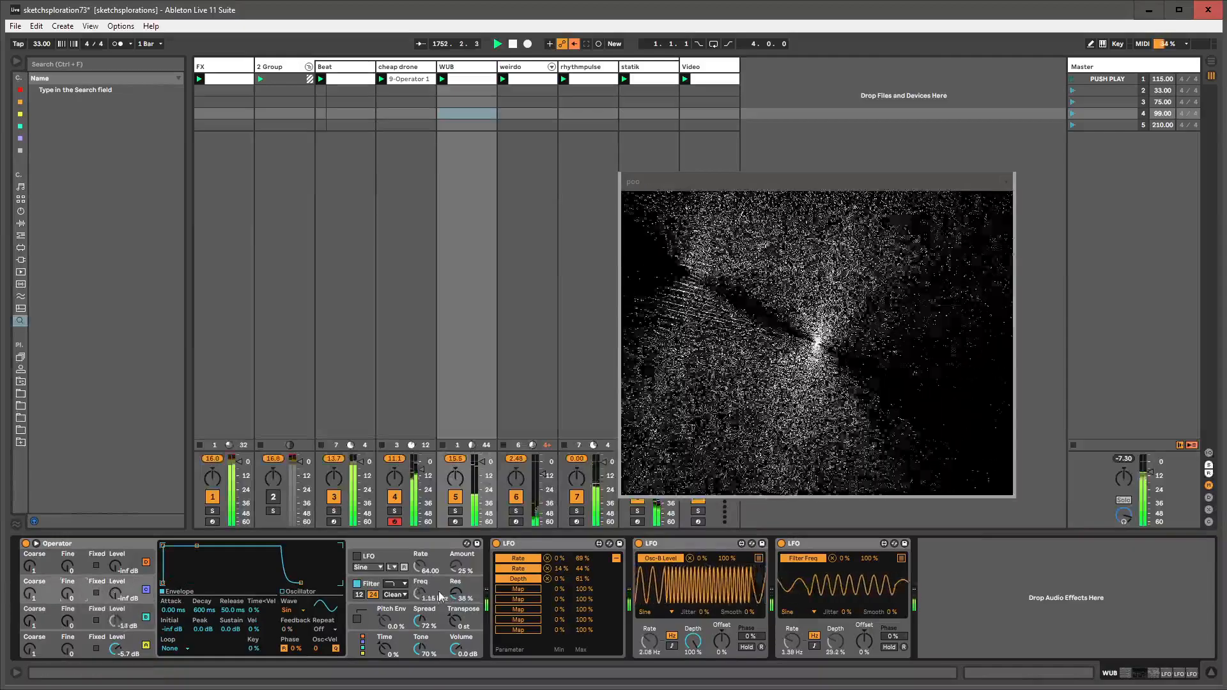
pyautogui.click(455, 587)
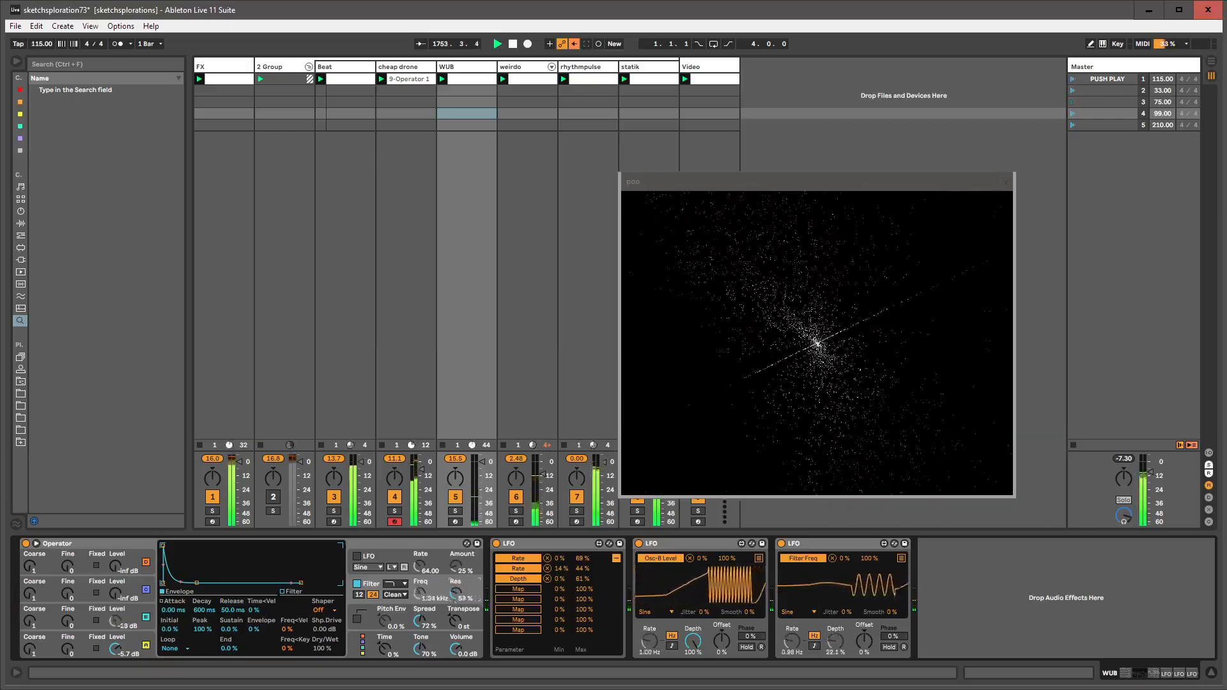
# - Enable the LFO in WUB's Operator, set its range to High, its amount to 100%, and adjust its rate
pyautogui.click(442, 558)
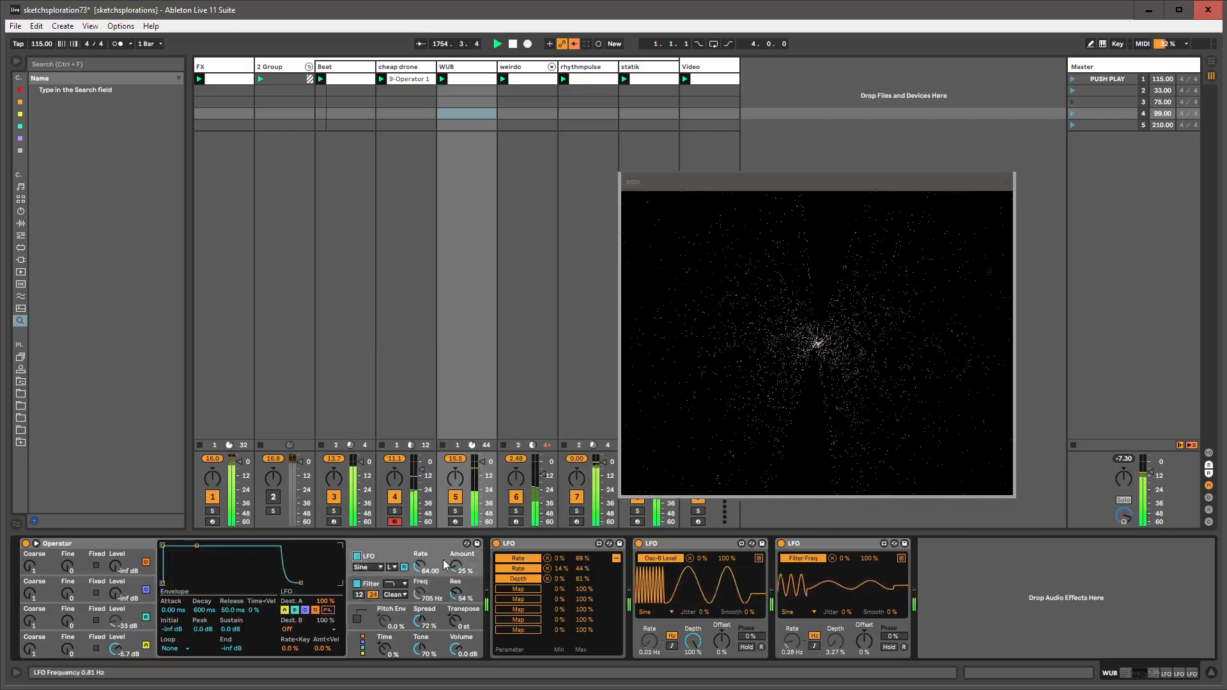
pyautogui.click(393, 567)
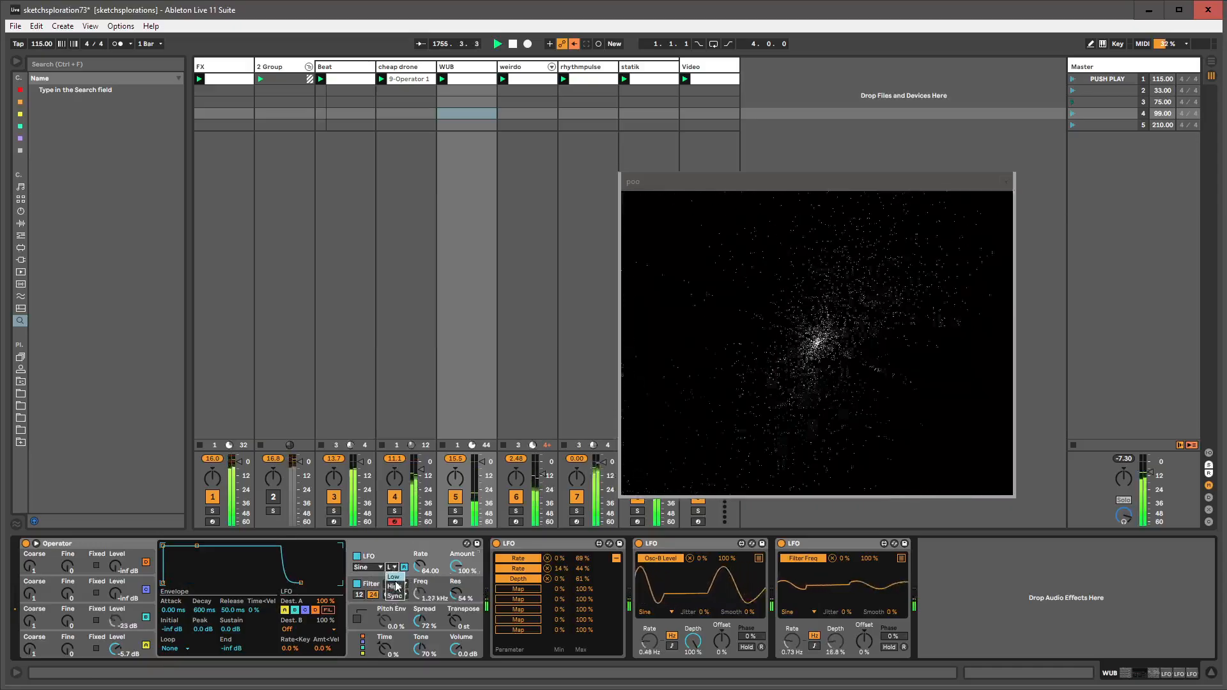
pyautogui.click(397, 589)
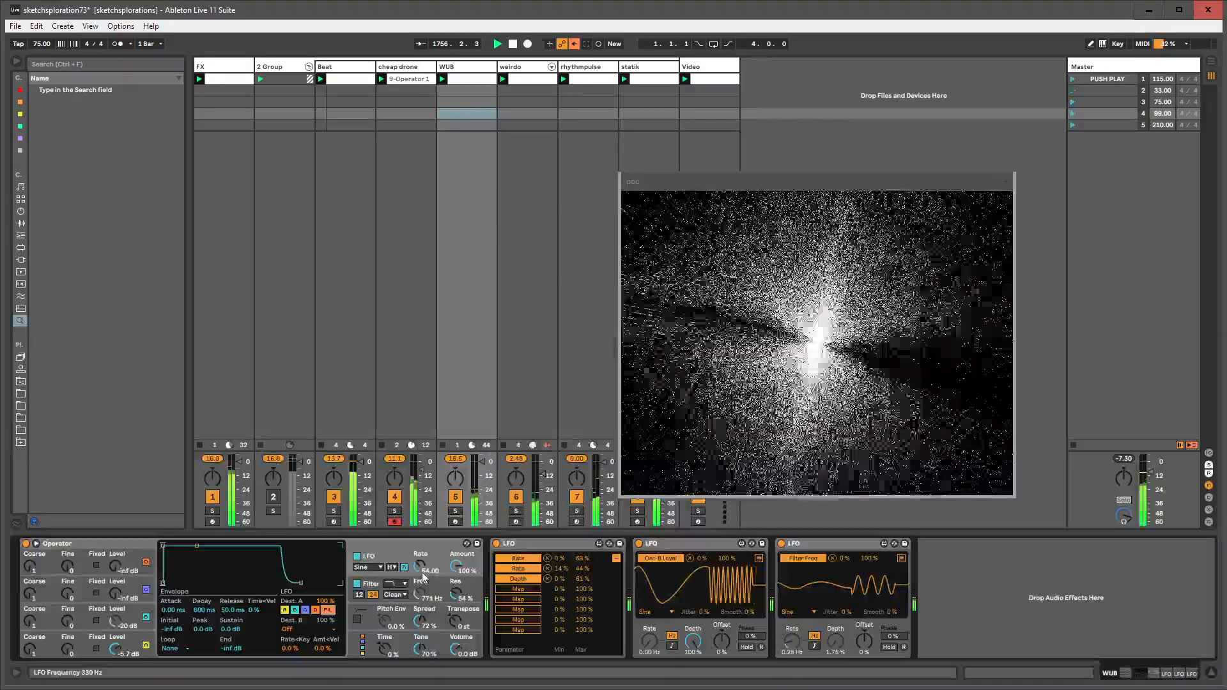
pyautogui.moveTo(420, 568)
pyautogui.mouseDown()
pyautogui.moveTo(420, 543)
pyautogui.moveTo(421, 565)
pyautogui.mouseUp()
# - Map the first LFO device to Operator's LFO Rate with a range of 35% to 87%
pyautogui.click(509, 589)
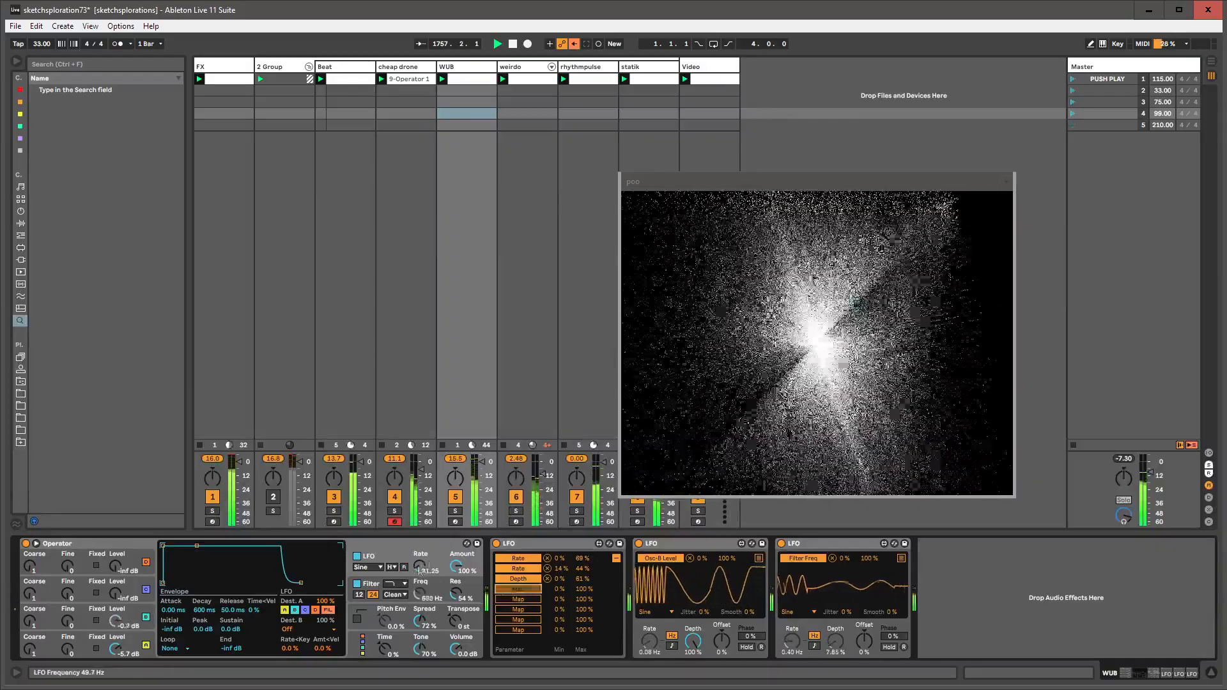
pyautogui.click(420, 567)
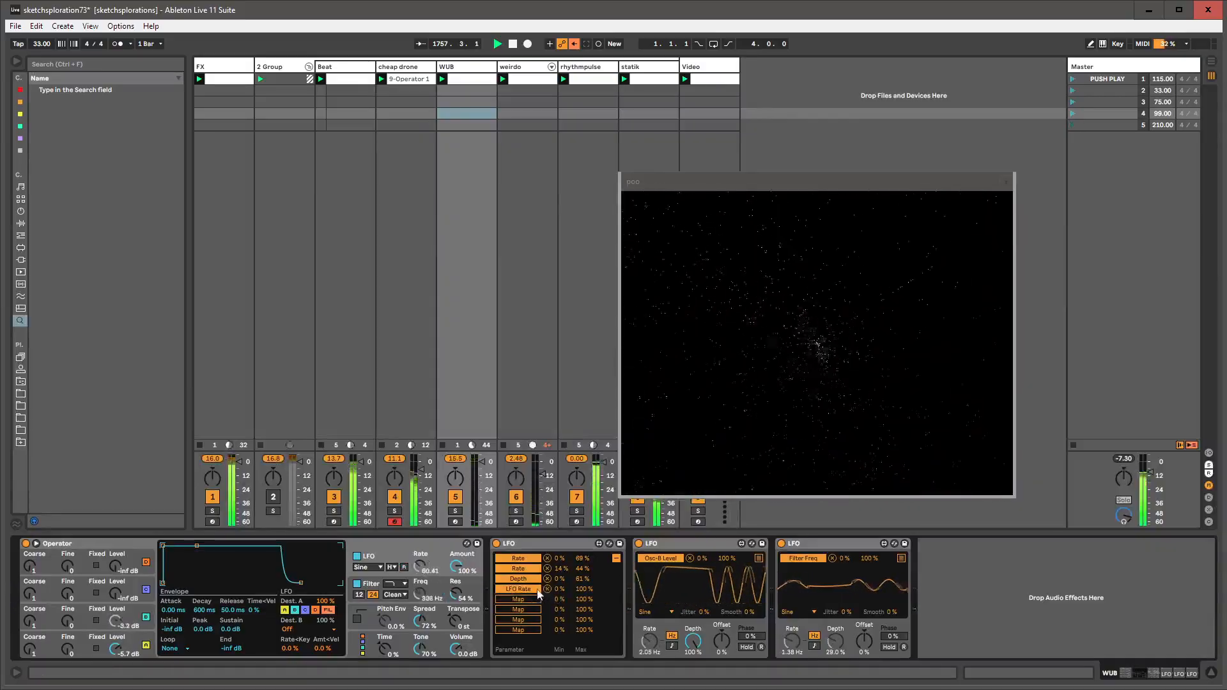
pyautogui.moveTo(561, 589); pyautogui.dragTo(561, 582)
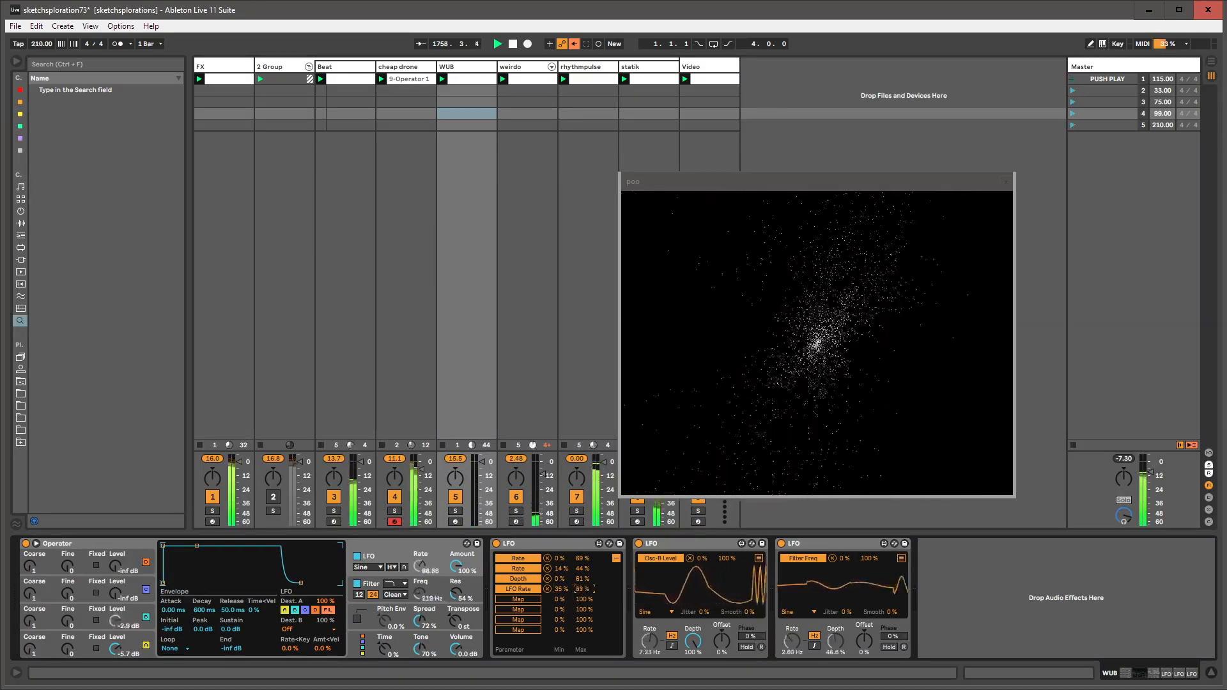
# - Set Operator's oscillator A level to -4.1 dB and map its envelope attack to the first LFO device, ranging 8% to 43%
pyautogui.click(117, 651)
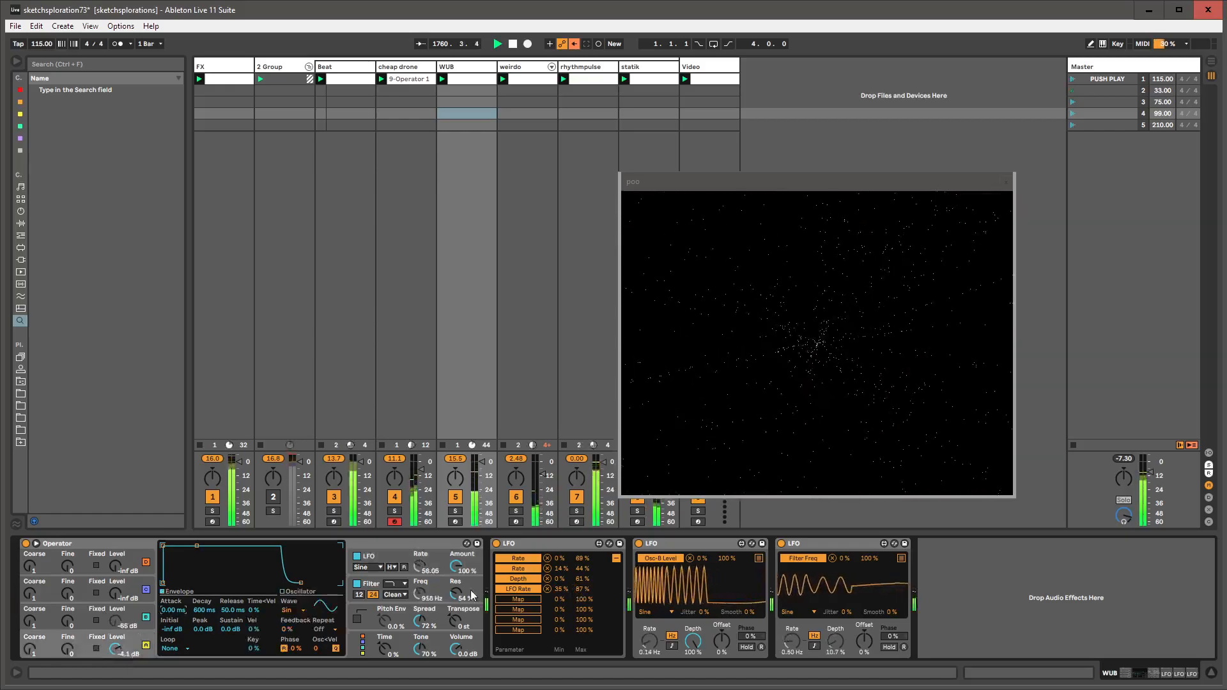
pyautogui.click(518, 599)
pyautogui.click(171, 611)
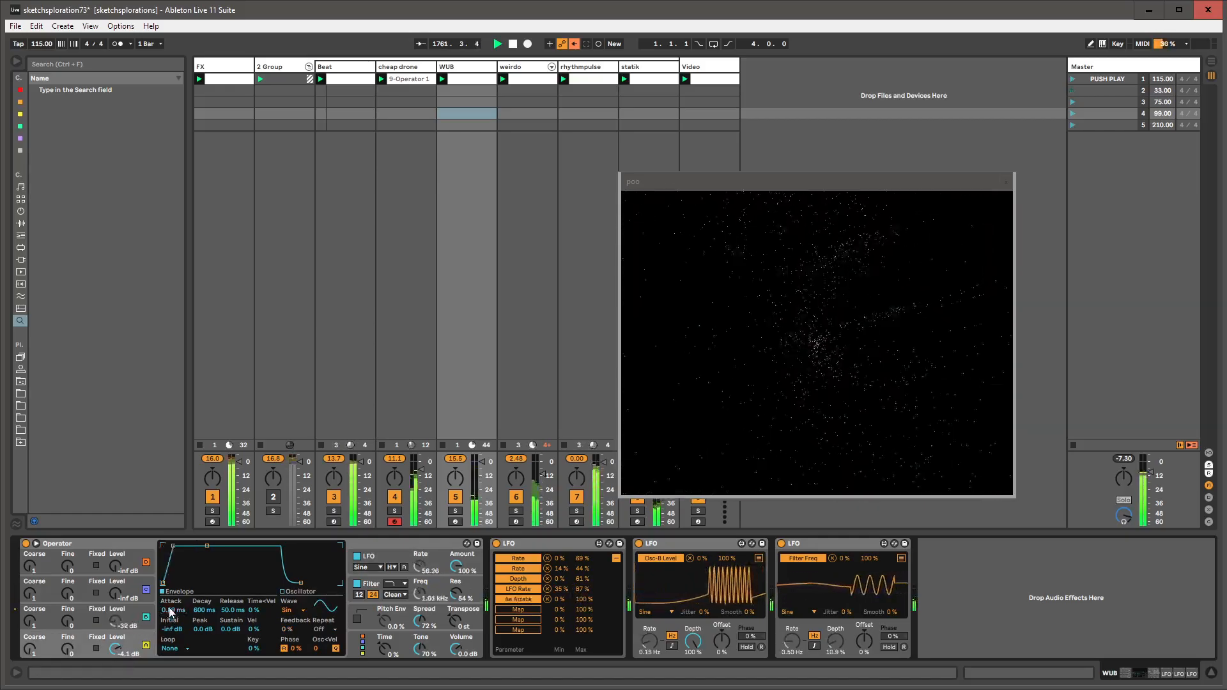
pyautogui.moveTo(584, 598); pyautogui.dragTo(583, 664)
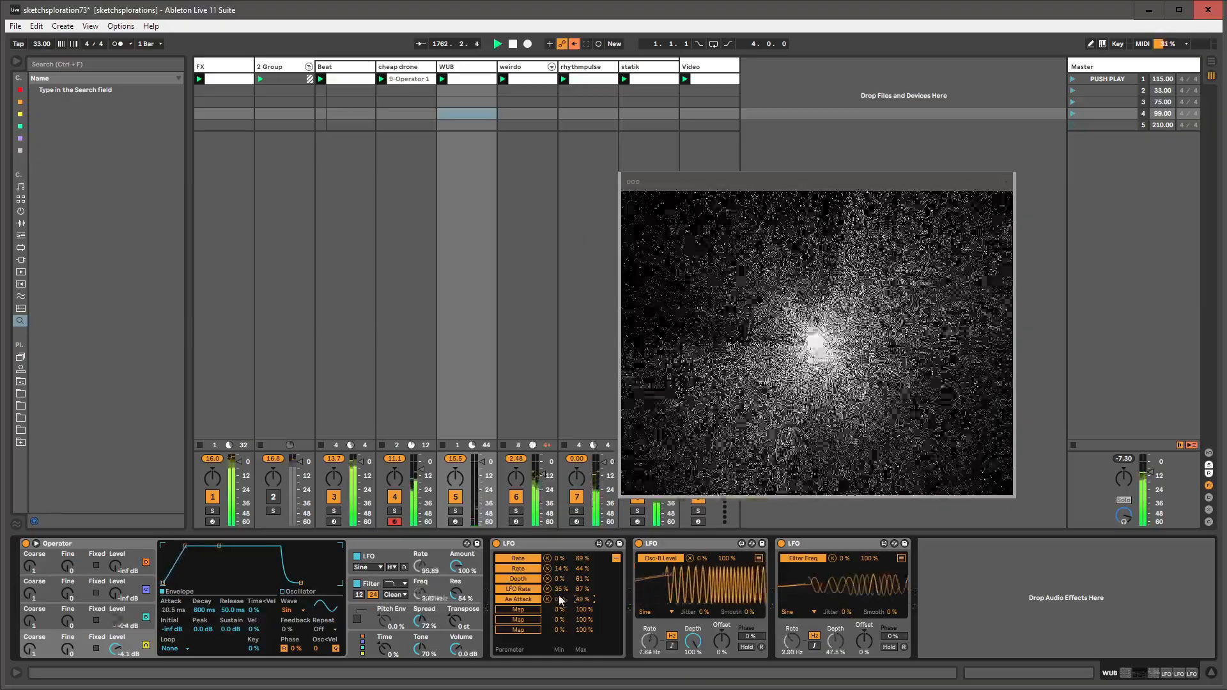
pyautogui.moveTo(560, 599); pyautogui.dragTo(581, 606)
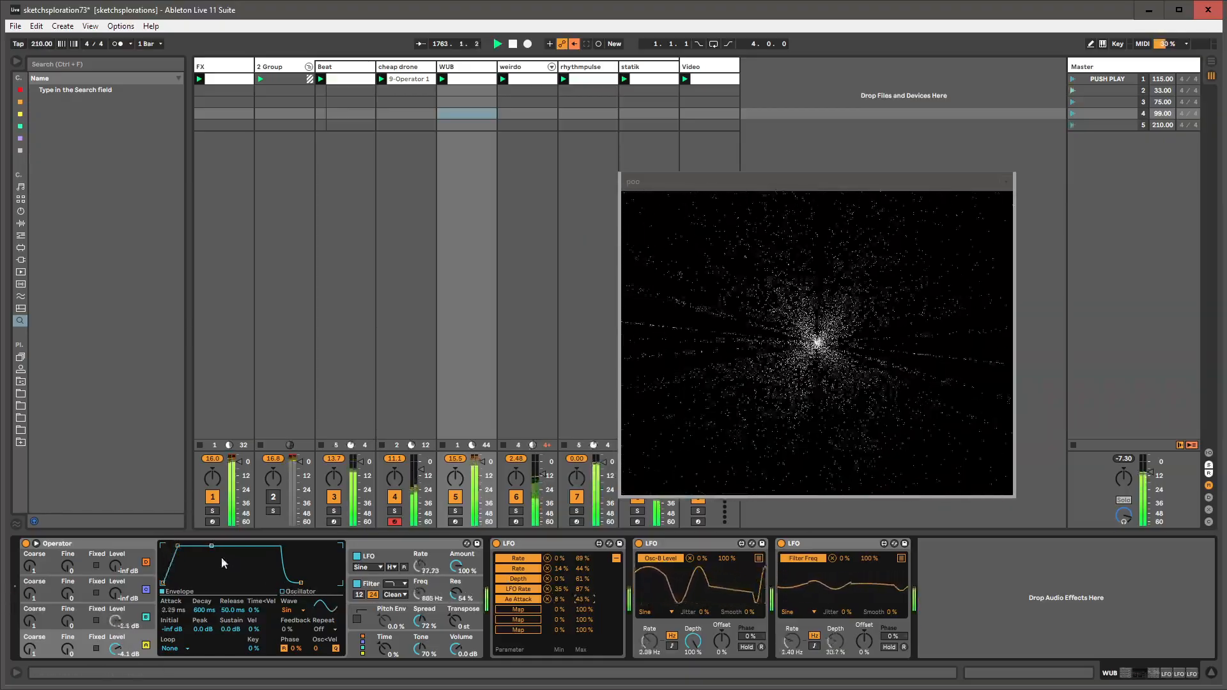
# - Set oscillator A's envelope decay to 566 ms and map its sustain to the first LFO device, ranging 71% to 100%
pyautogui.moveTo(212, 547); pyautogui.dragTo(211, 547)
pyautogui.click(230, 629)
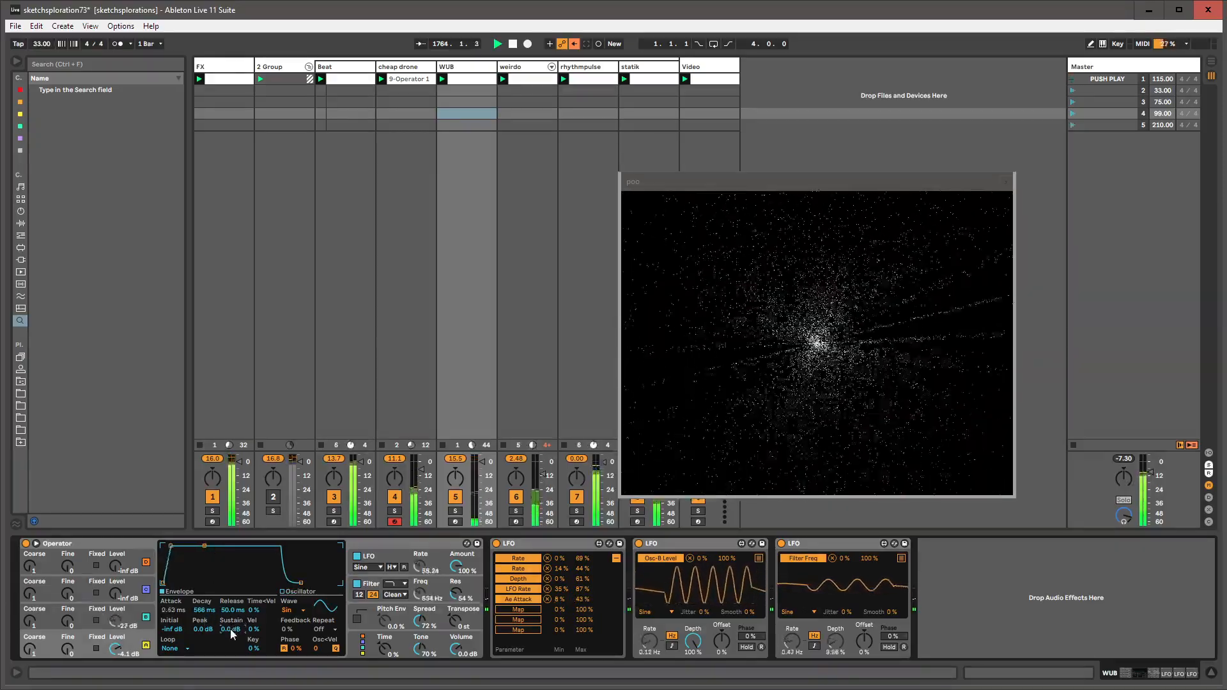
pyautogui.click(519, 610)
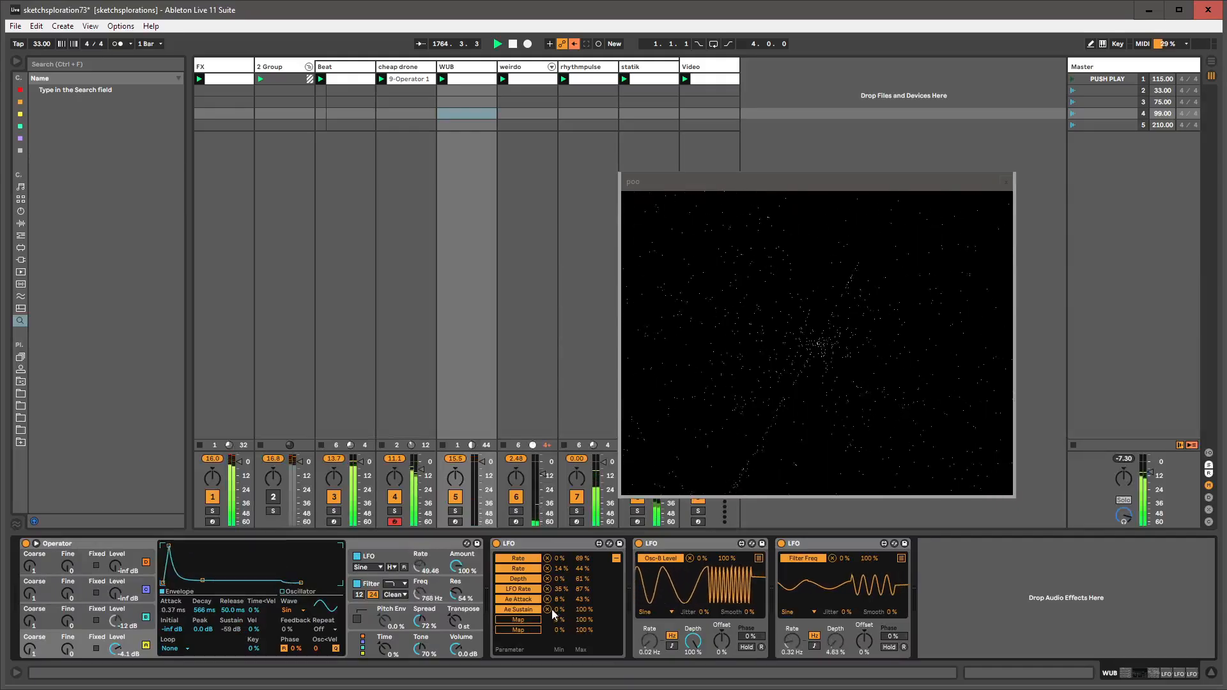
pyautogui.moveTo(562, 611); pyautogui.dragTo(562, 572)
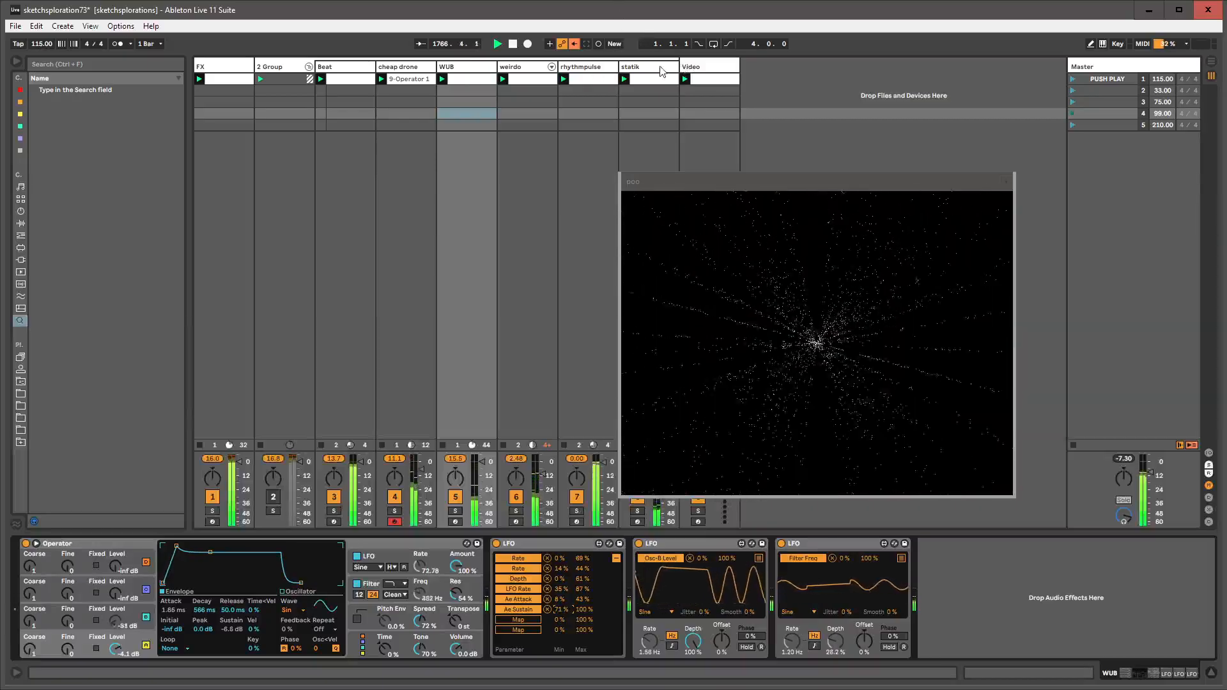
# - Add an Auto Pan tremolo to the end of the cheap drone track's device chain
pyautogui.click(366, 68)
pyautogui.click(391, 68)
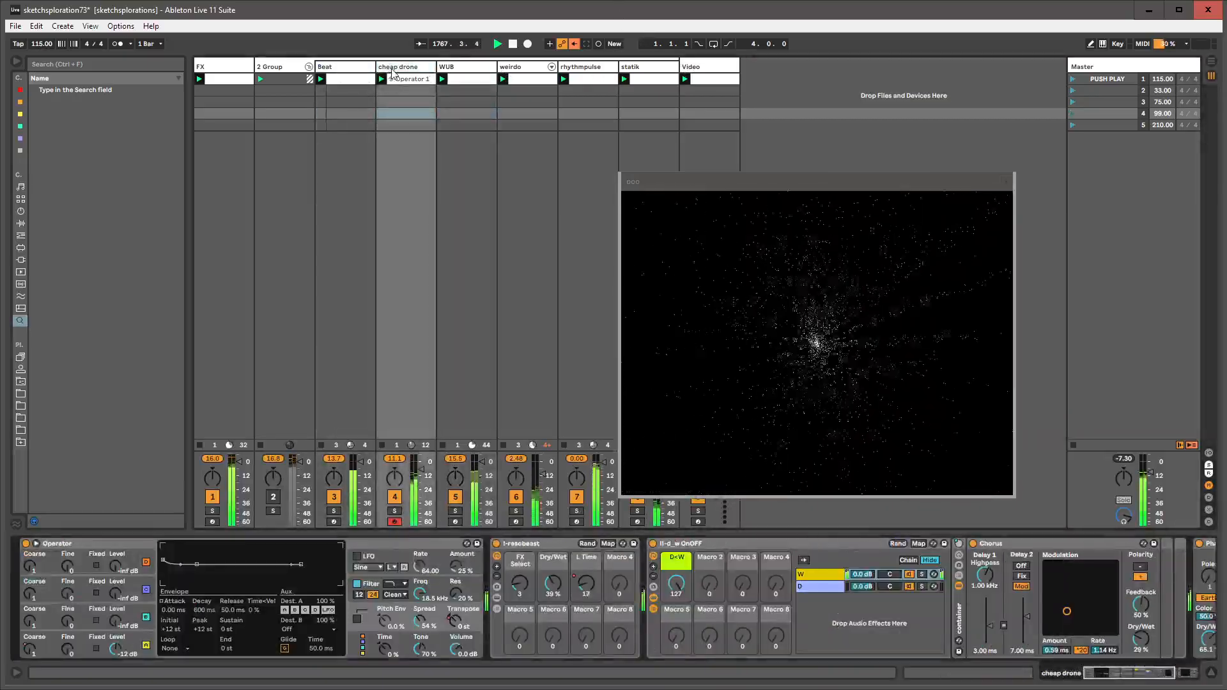
pyautogui.click(842, 545)
pyautogui.hotkey('ctrl', 'f')
pyautogui.write('auto pan')
pyautogui.press('Down')
pyautogui.press('Return')
pyautogui.press('Escape')
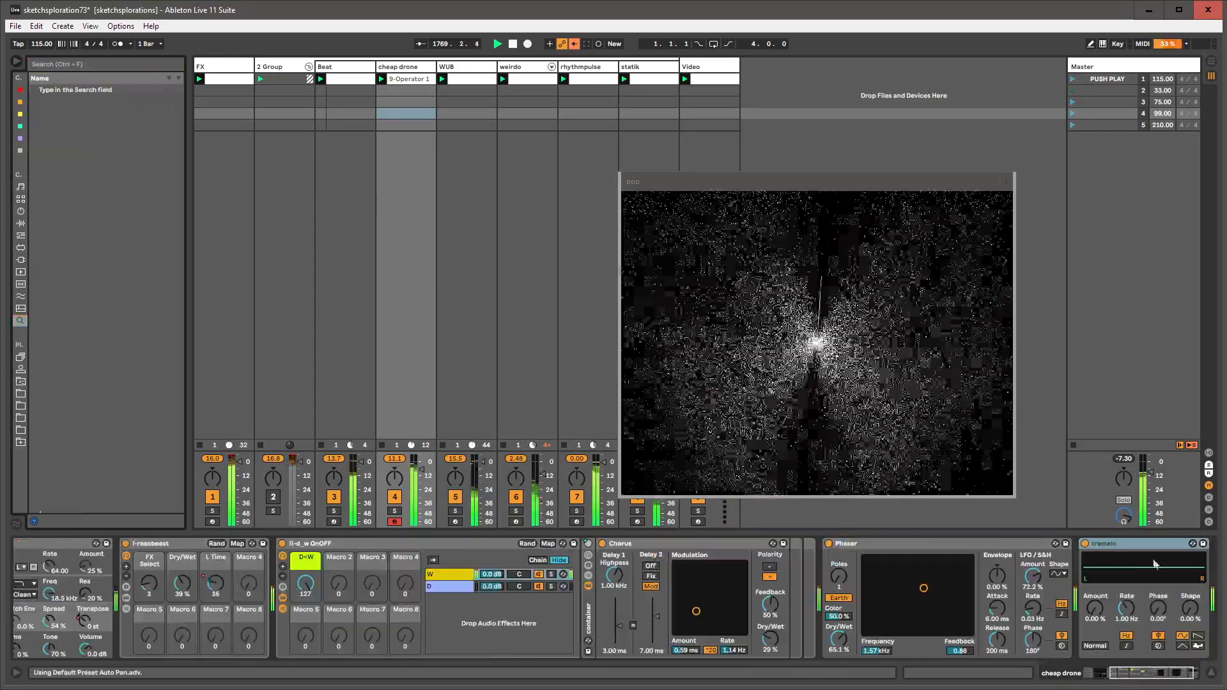
# - Set the tremolo's amount to 100% and its rate to 0.32 Hz, and move it between the Chorus and Phaser
pyautogui.moveTo(1096, 608); pyautogui.dragTo(1096, 543)
pyautogui.moveTo(1113, 615); pyautogui.dragTo(1123, 591)
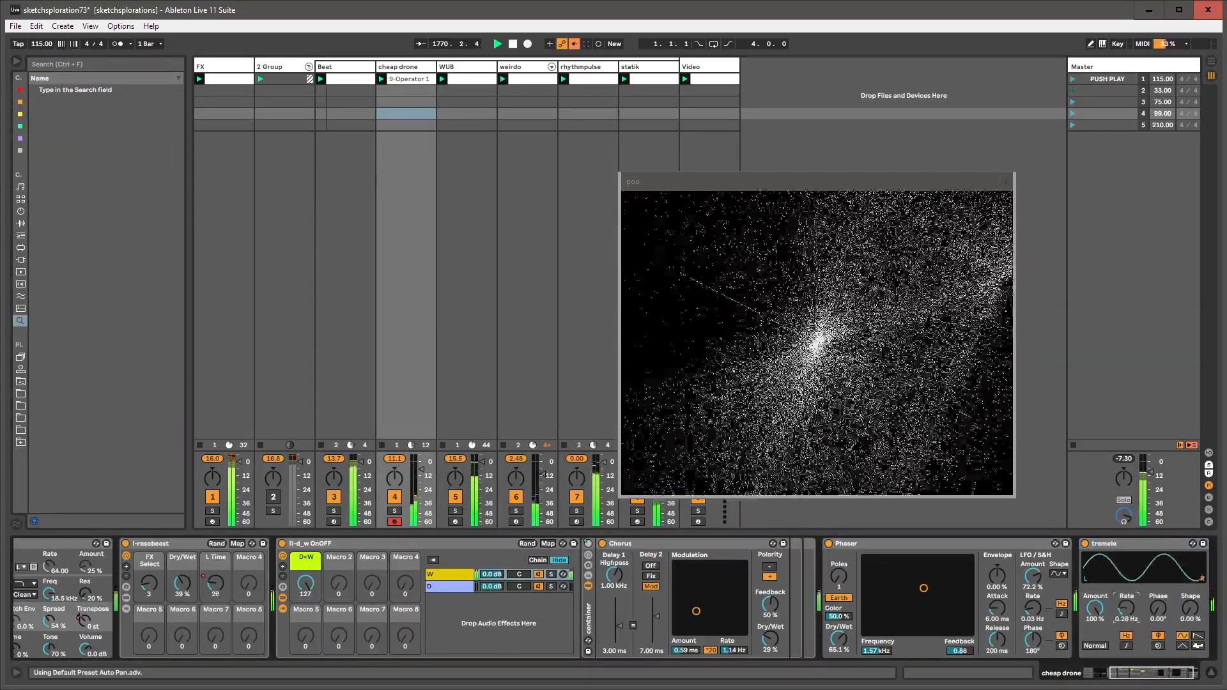
pyautogui.moveTo(1106, 545); pyautogui.dragTo(827, 546)
# - Record Chorus modulation movements into the 9-Operator 1 clip and start its unlinked LFO Amount envelope loop at 6.1.1
pyautogui.moveTo(696, 611)
pyautogui.mouseDown()
pyautogui.moveTo(728, 623)
pyautogui.moveTo(735, 613)
pyautogui.moveTo(701, 581)
pyautogui.moveTo(729, 619)
pyautogui.moveTo(676, 620)
pyautogui.moveTo(678, 604)
pyautogui.moveTo(739, 566)
pyautogui.moveTo(722, 613)
pyautogui.moveTo(679, 613)
pyautogui.moveTo(701, 630)
pyautogui.mouseUp()
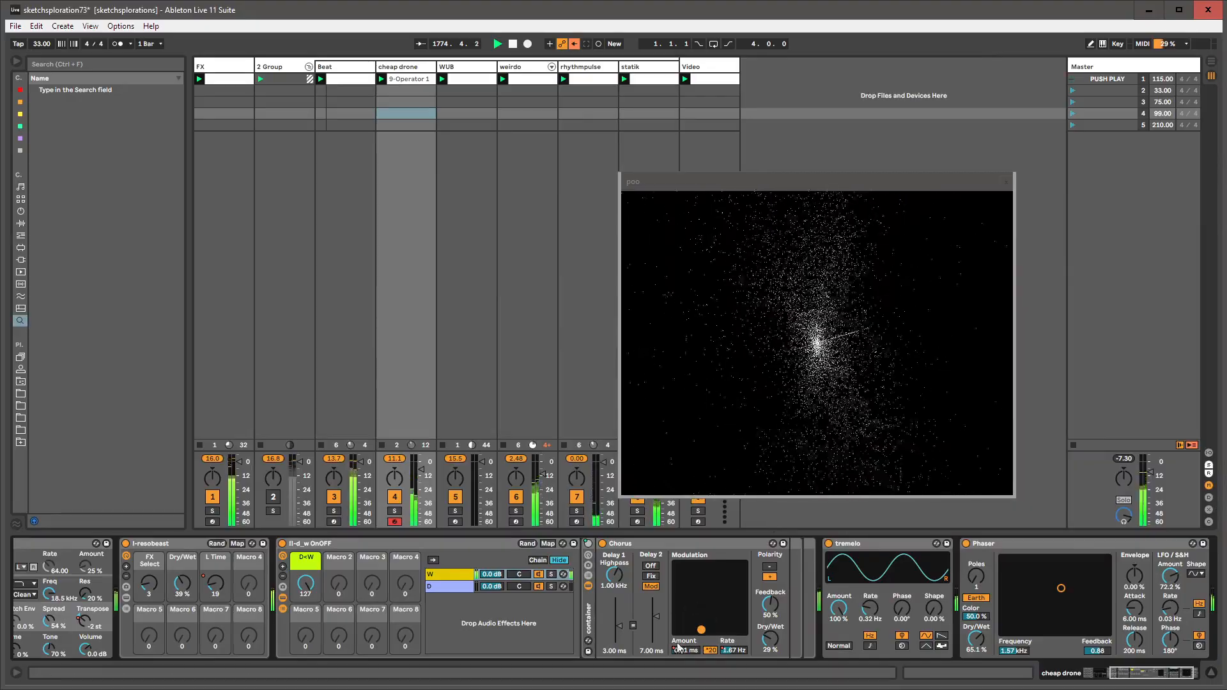
pyautogui.hotkey('shift', 'Tab')
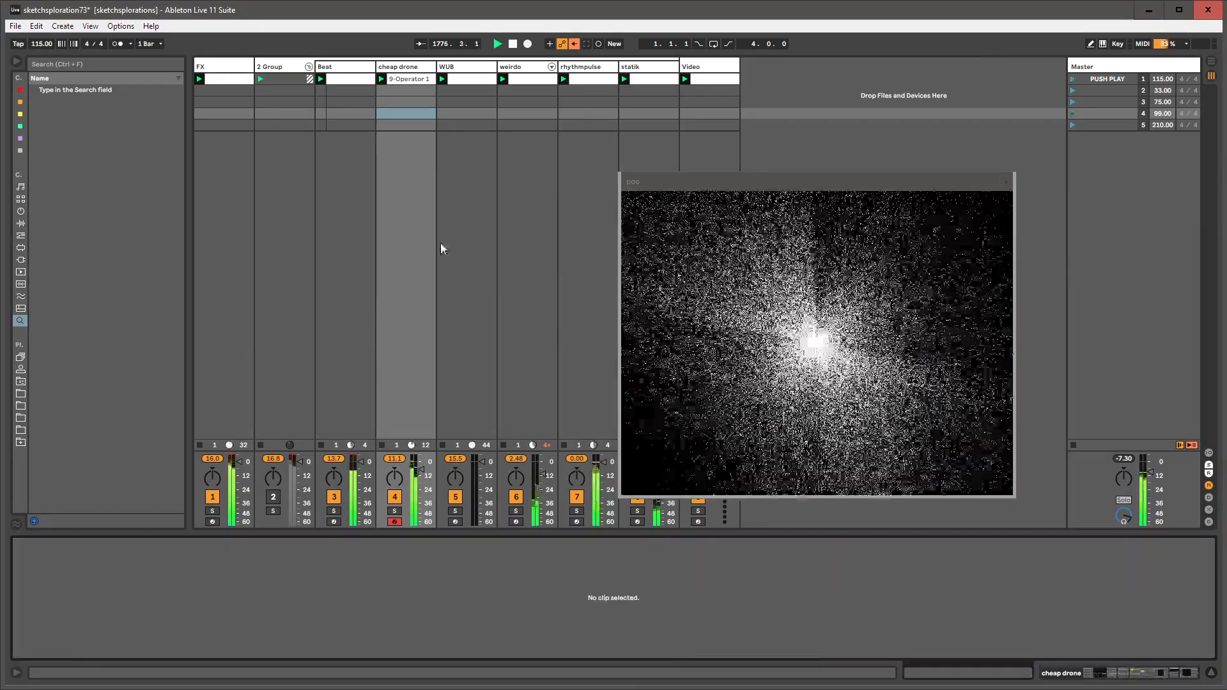
pyautogui.click(397, 78)
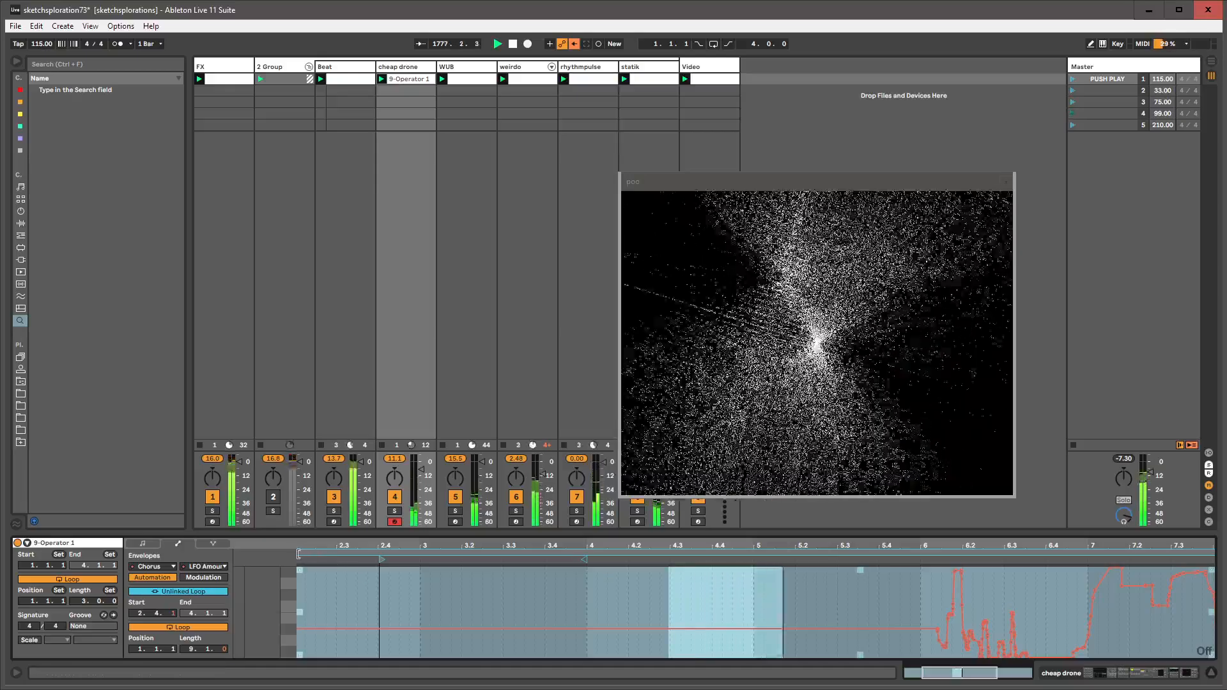
pyautogui.moveTo(340, 562); pyautogui.dragTo(921, 534)
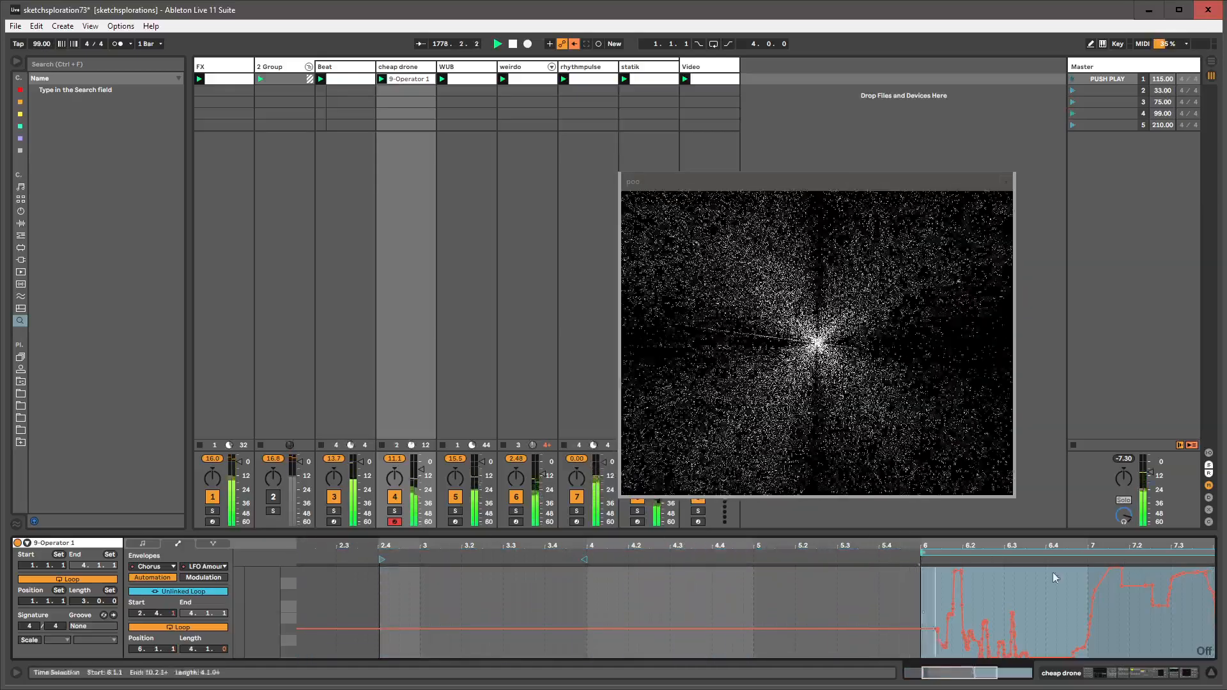
# - Show the Chorus LFO Rate envelope of the cheap drone clip, unlink its loop and start it at 1.2.2
pyautogui.click(415, 68)
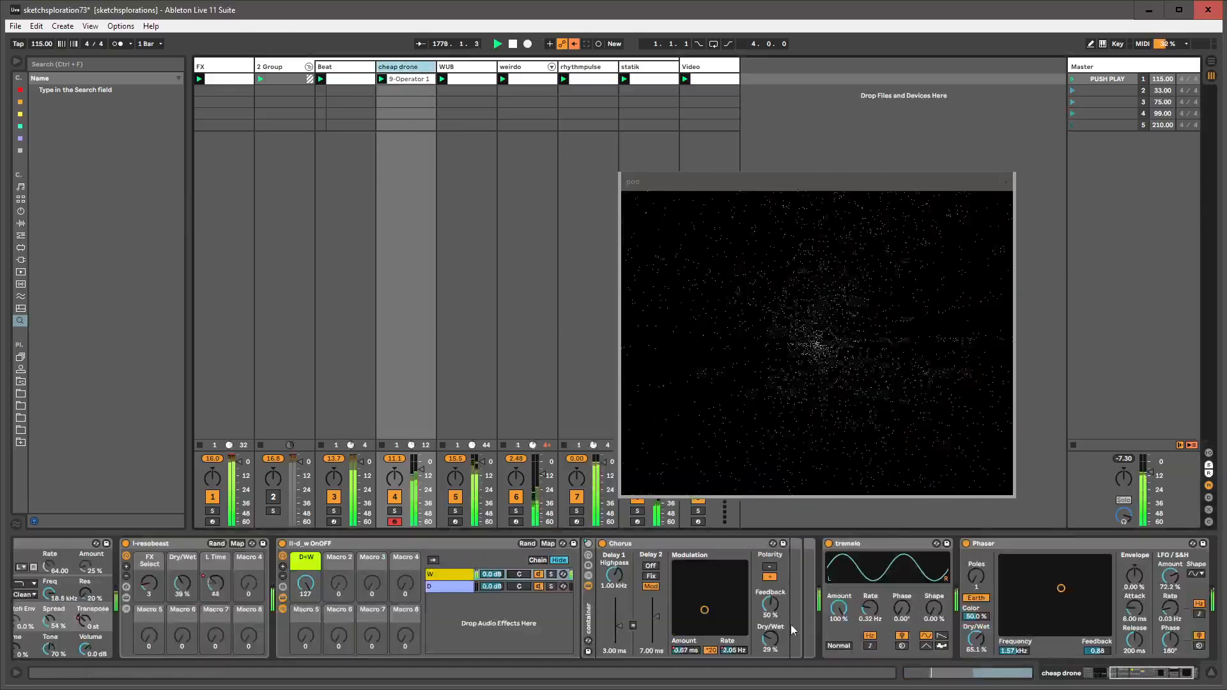
pyautogui.rightClick(736, 647)
pyautogui.click(747, 654)
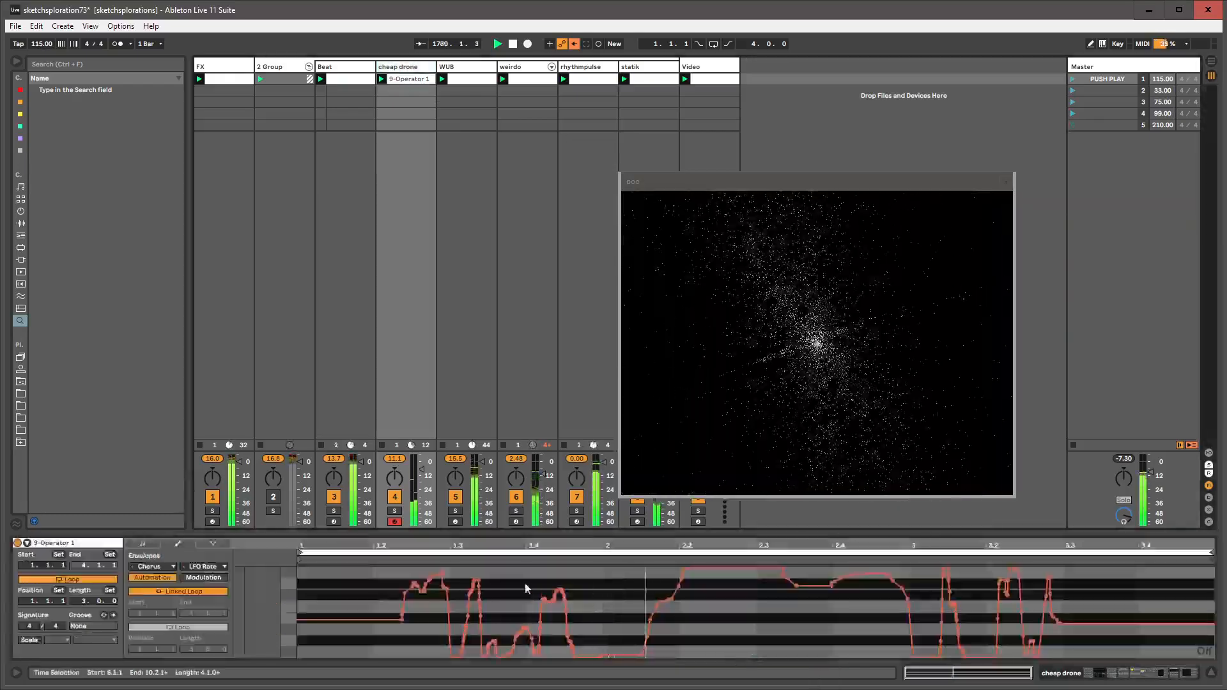
pyautogui.click(213, 592)
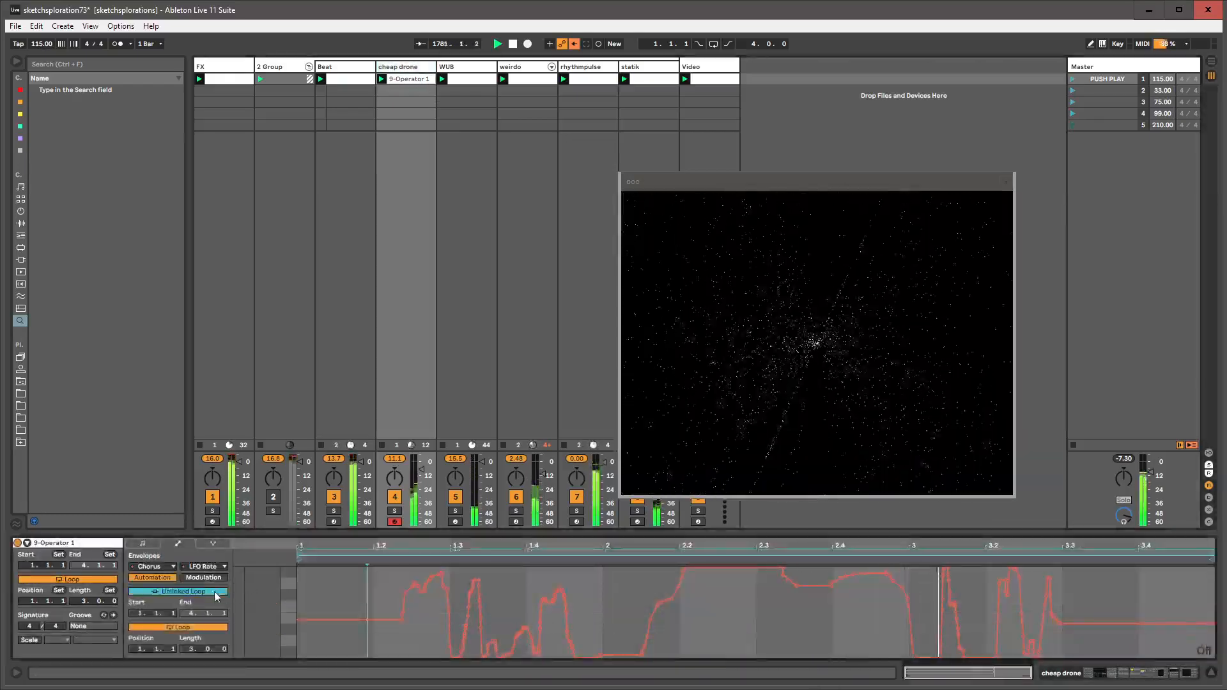
pyautogui.moveTo(302, 554); pyautogui.dragTo(403, 553)
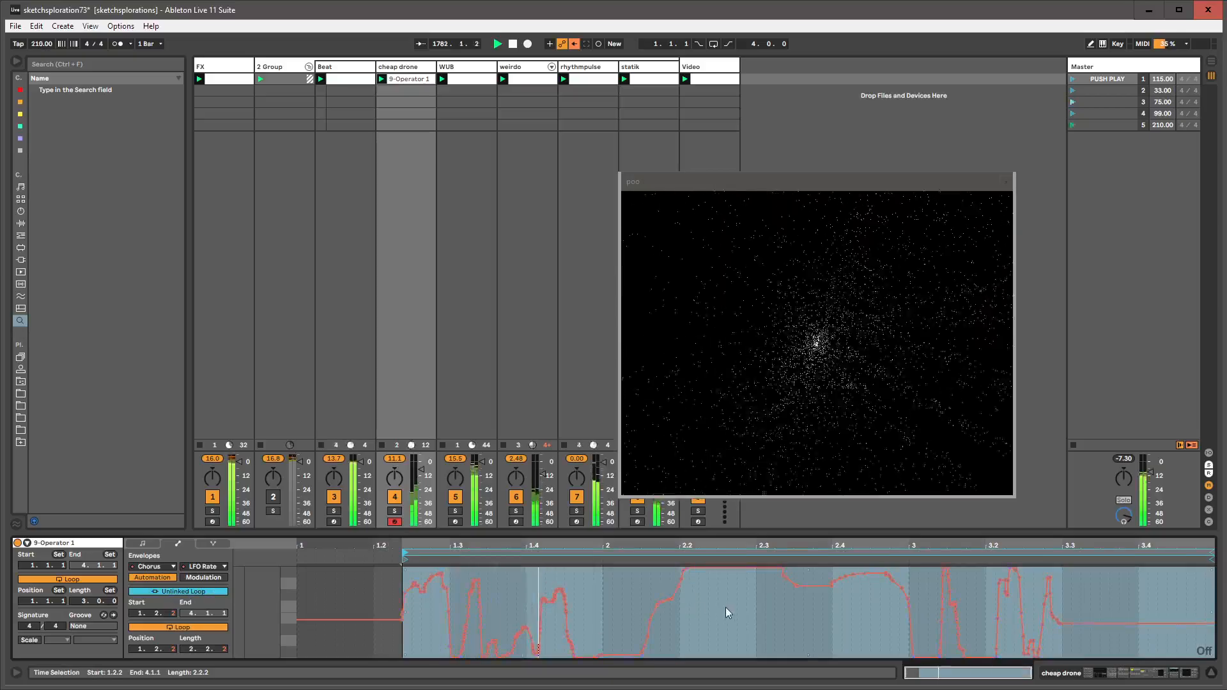
pyautogui.rightClick(738, 608)
pyautogui.click(767, 685)
pyautogui.click(734, 608)
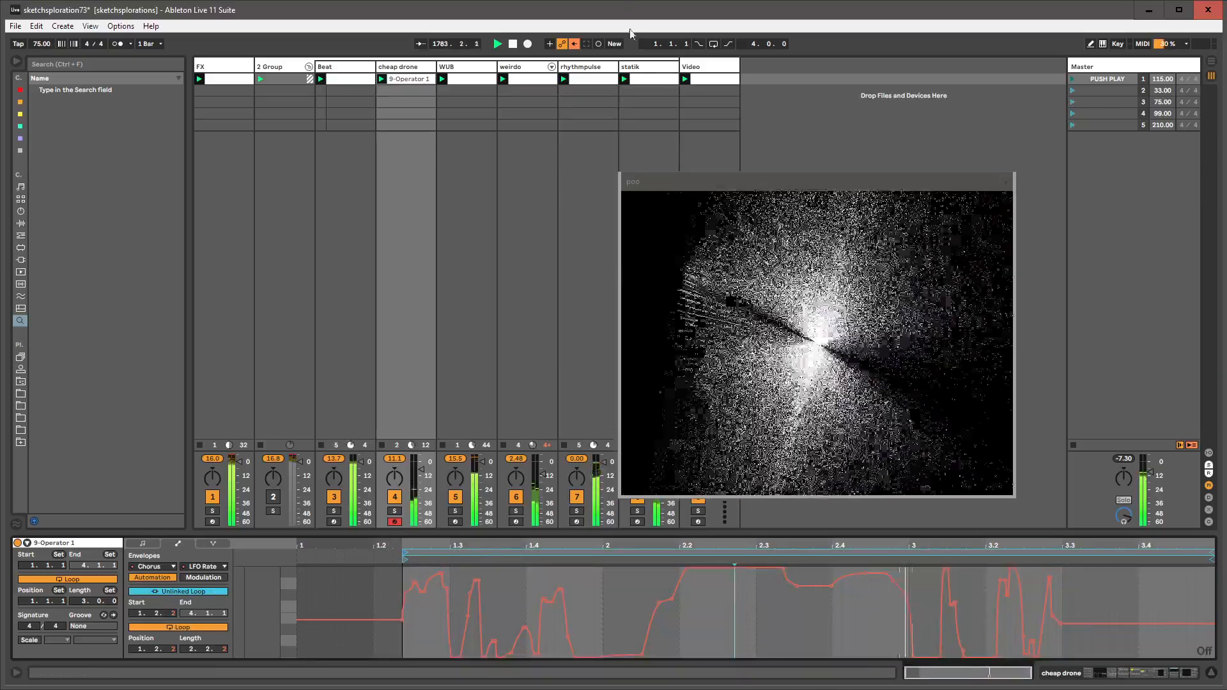
# - Select scene 5 and widen the Master track
pyautogui.click(249, 78)
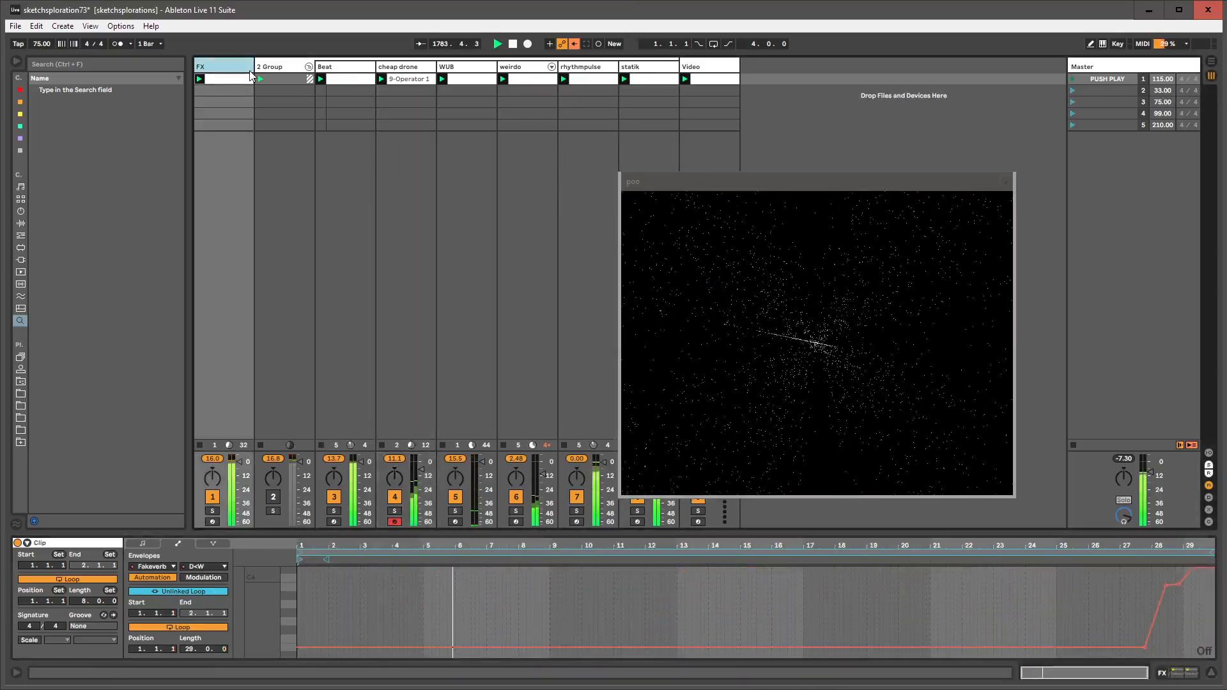
pyautogui.click(1097, 125)
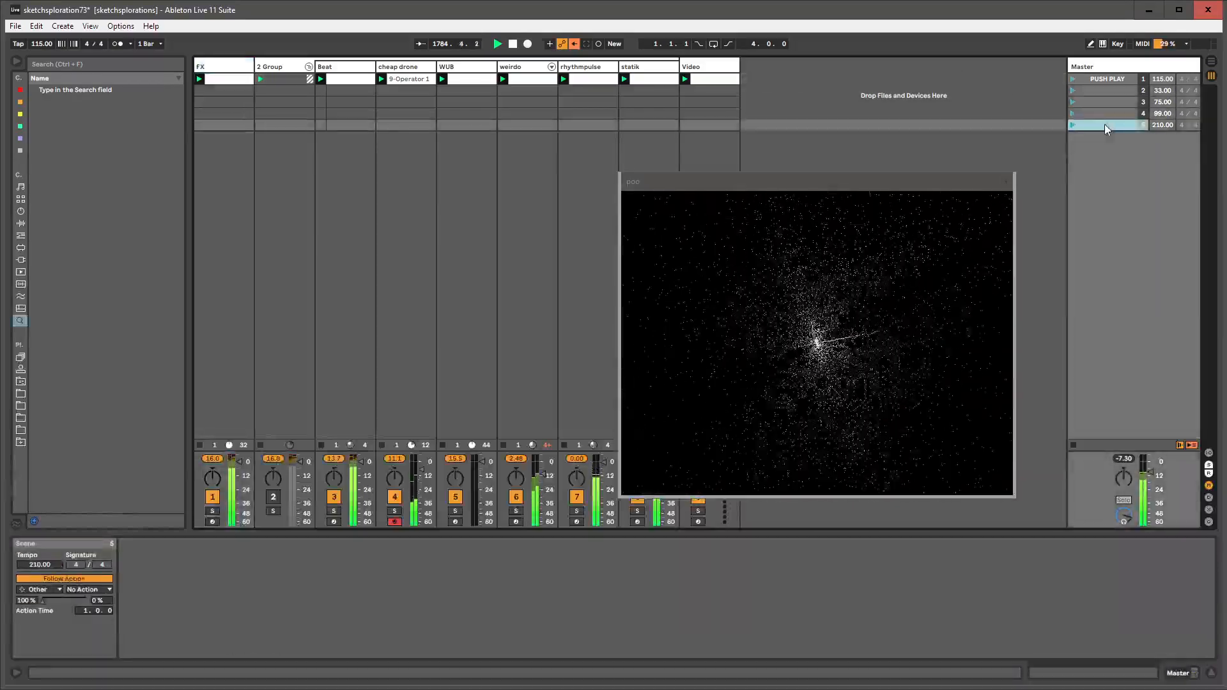
pyautogui.moveTo(1067, 67); pyautogui.dragTo(1028, 67)
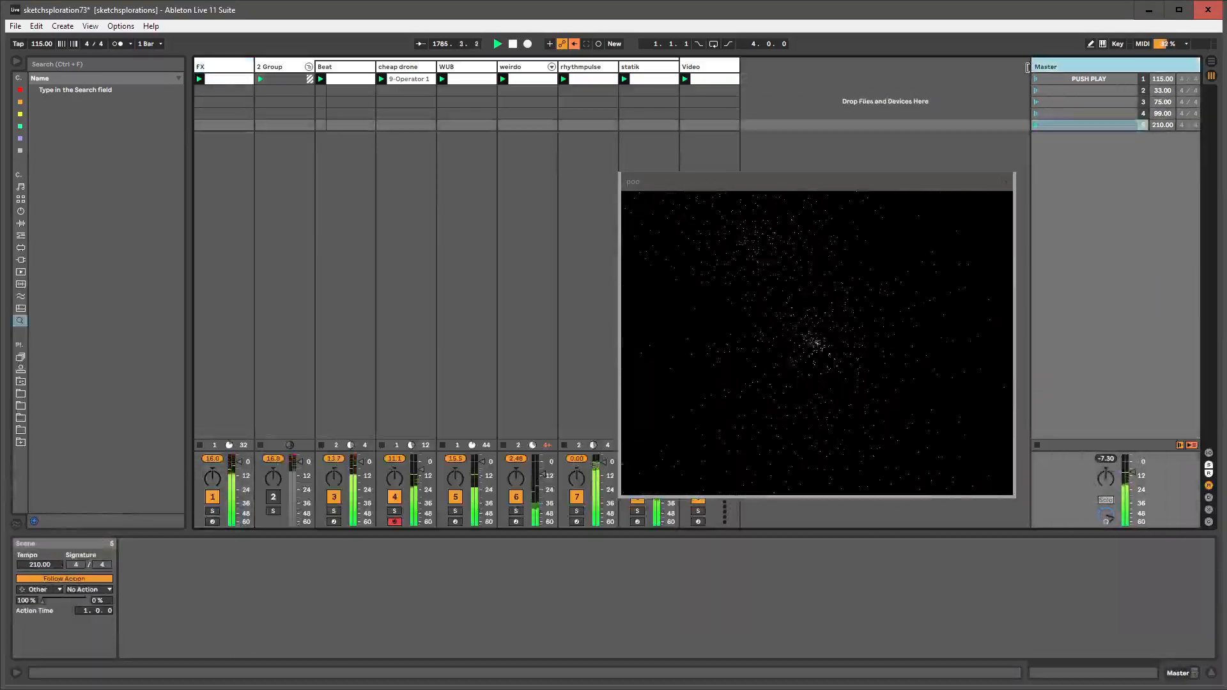
# - Copy scene 1's name, PUSH PLAY, to scenes 2 through 5
pyautogui.click(1090, 80)
pyautogui.hotkey('ctrl', 'r')
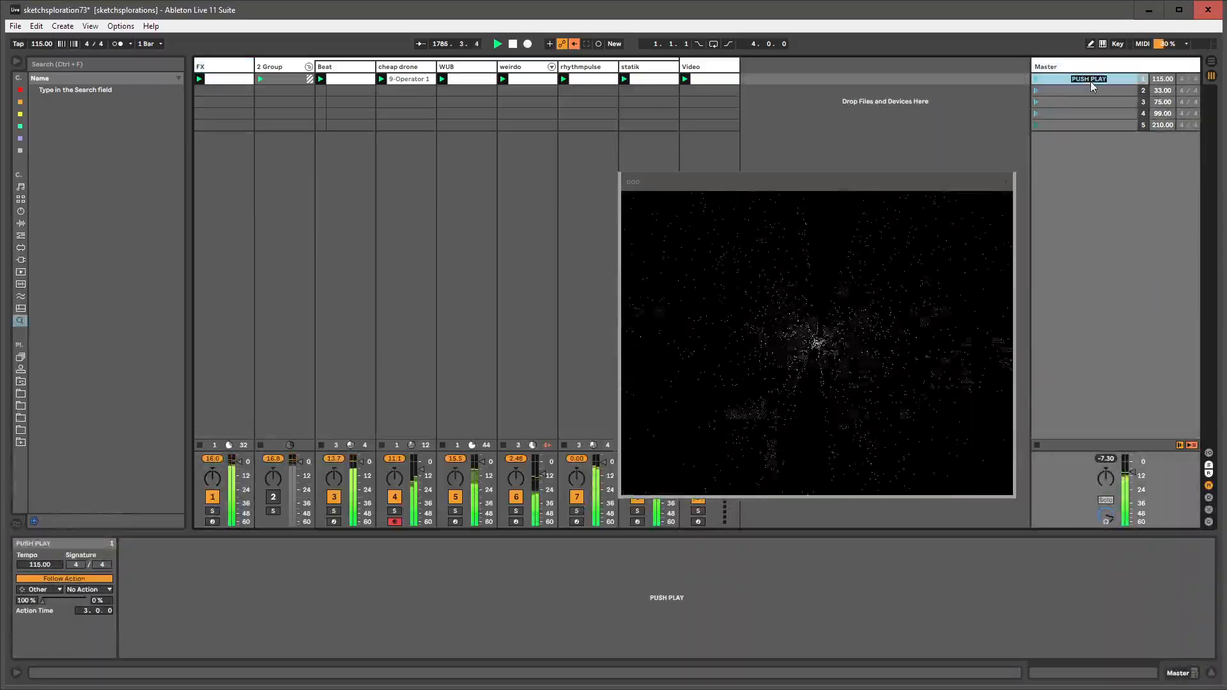
pyautogui.click(1090, 94)
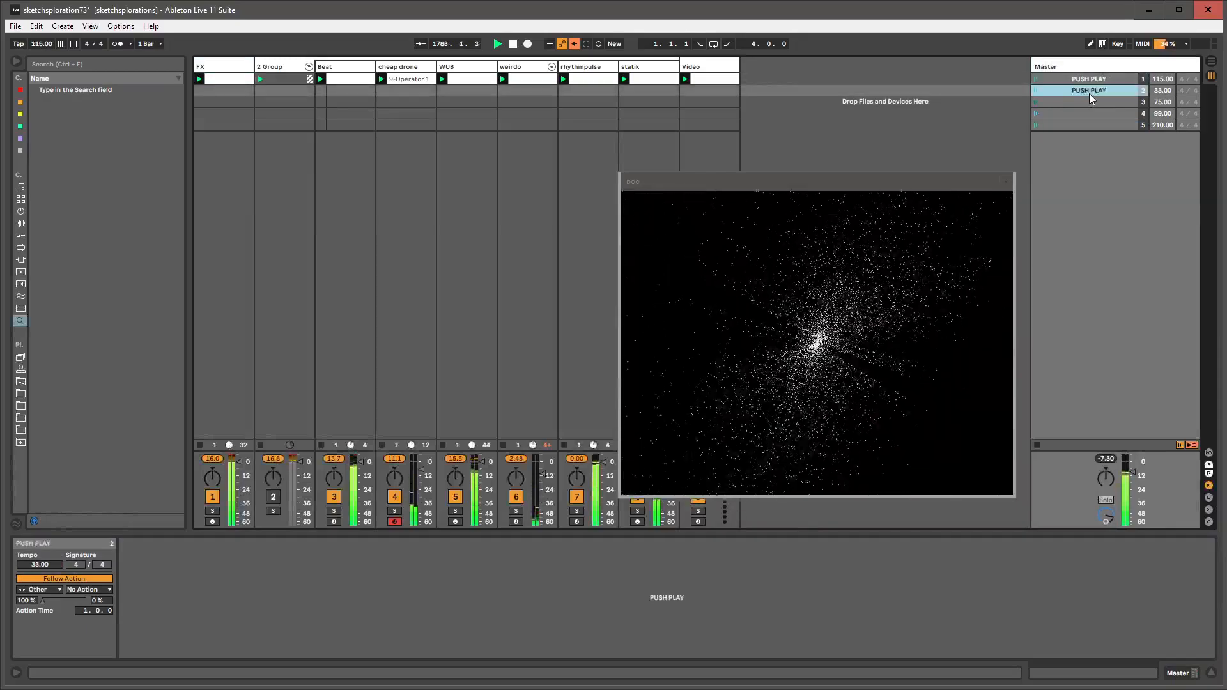
pyautogui.click(1088, 101)
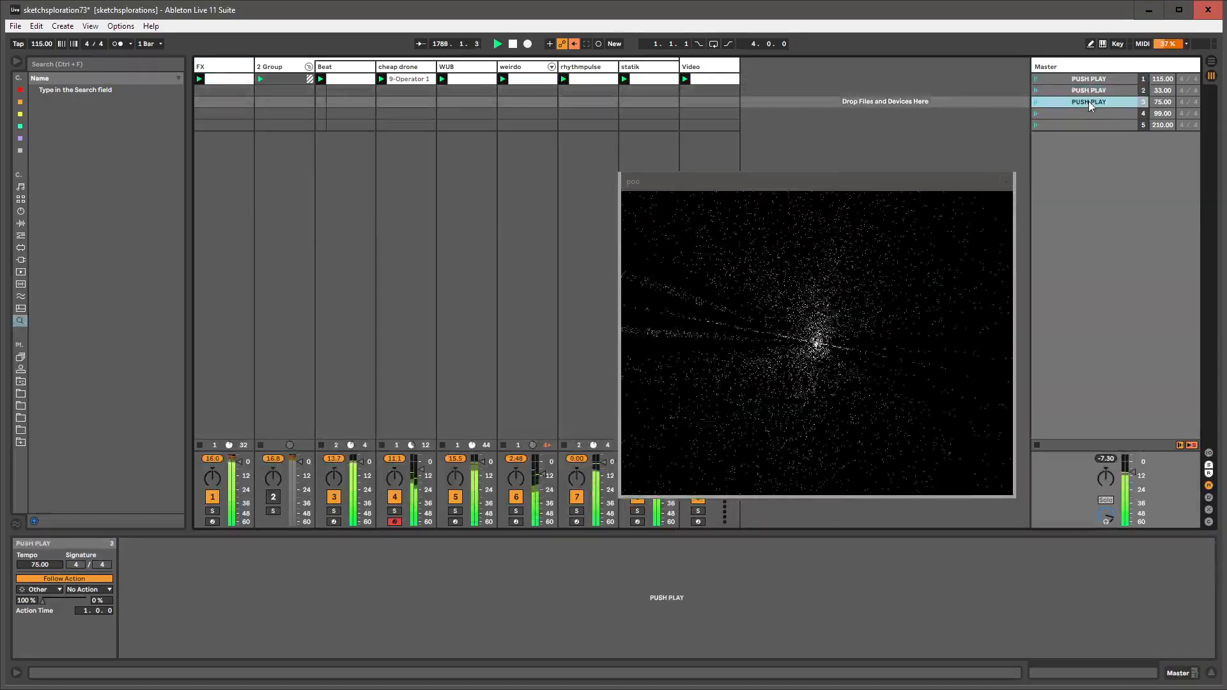
pyautogui.click(1083, 114)
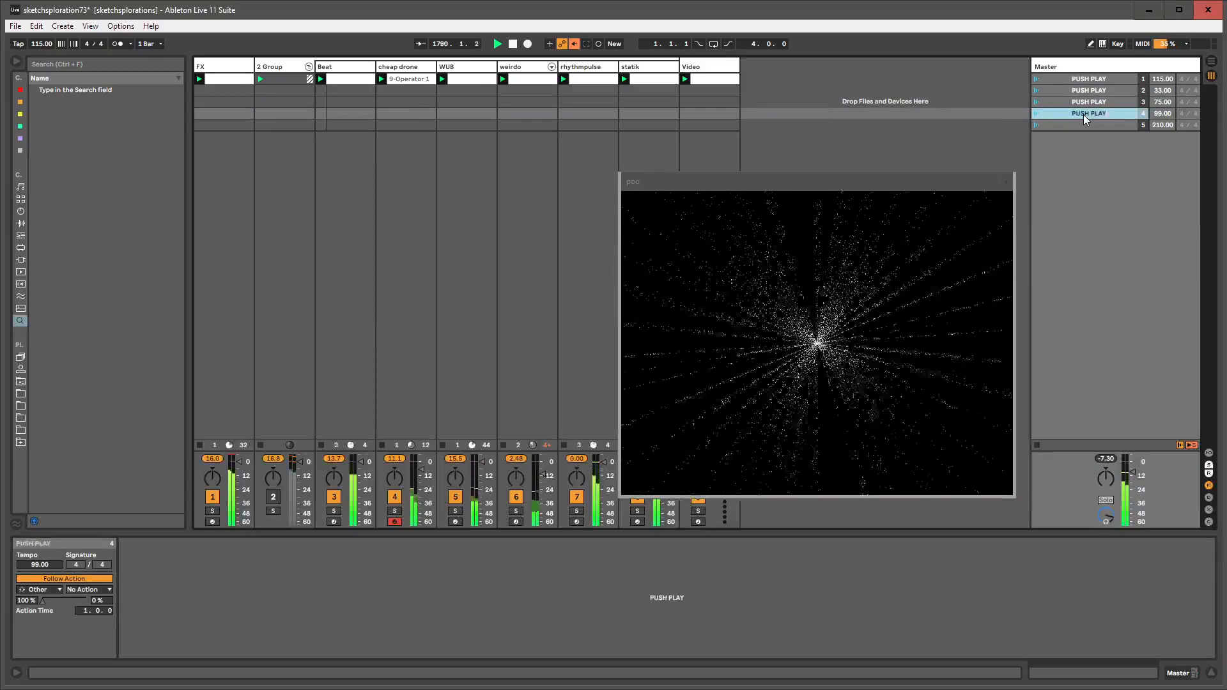
pyautogui.click(1084, 124)
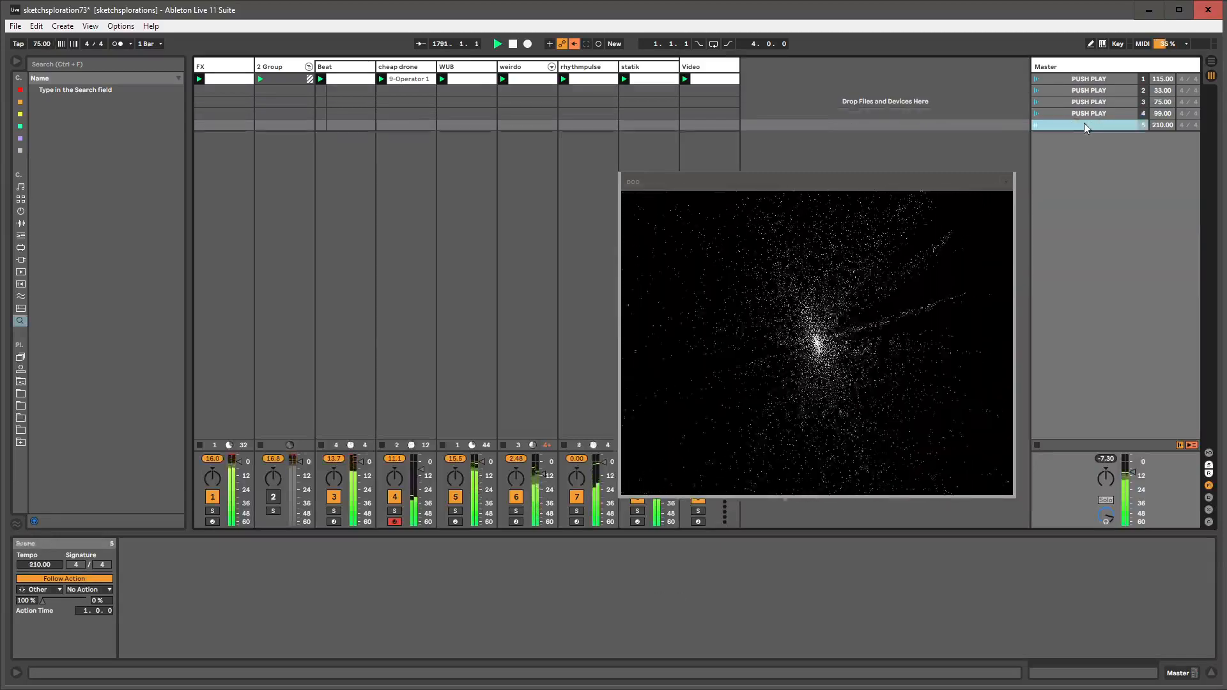
# - Add the cthulhu-fxbox-5 rack after LoFi Cheapo on the FX track and set its dry/wet macro to 33
pyautogui.click(654, 75)
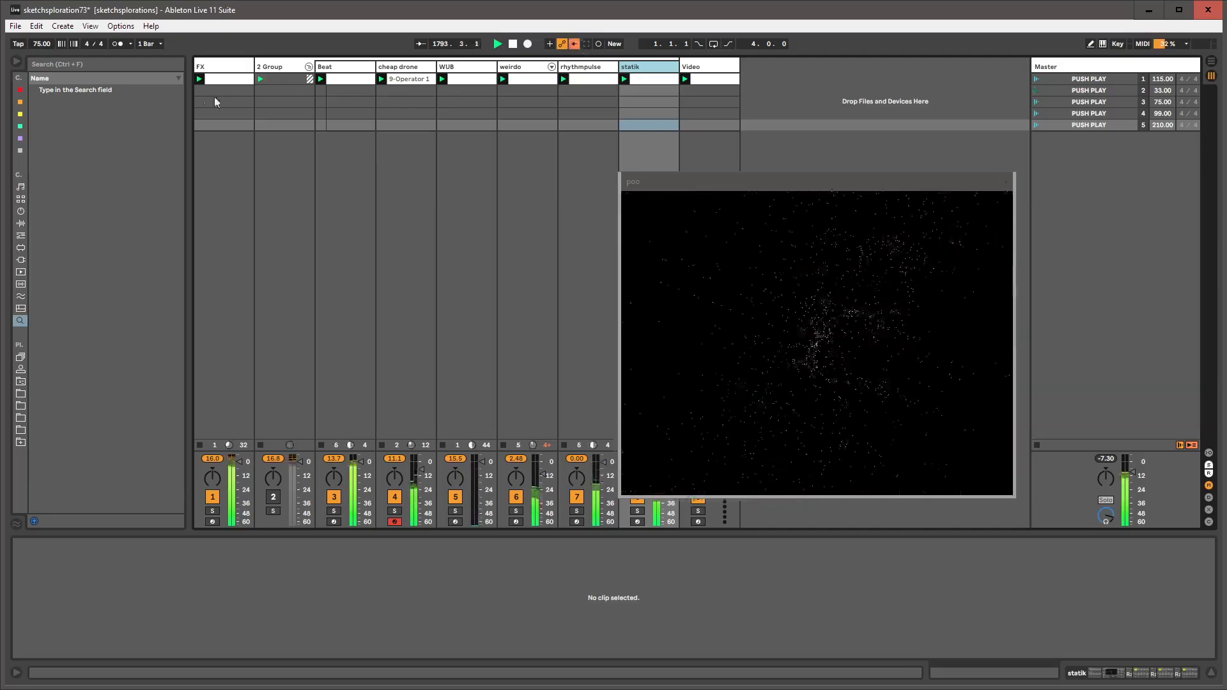
pyautogui.click(213, 69)
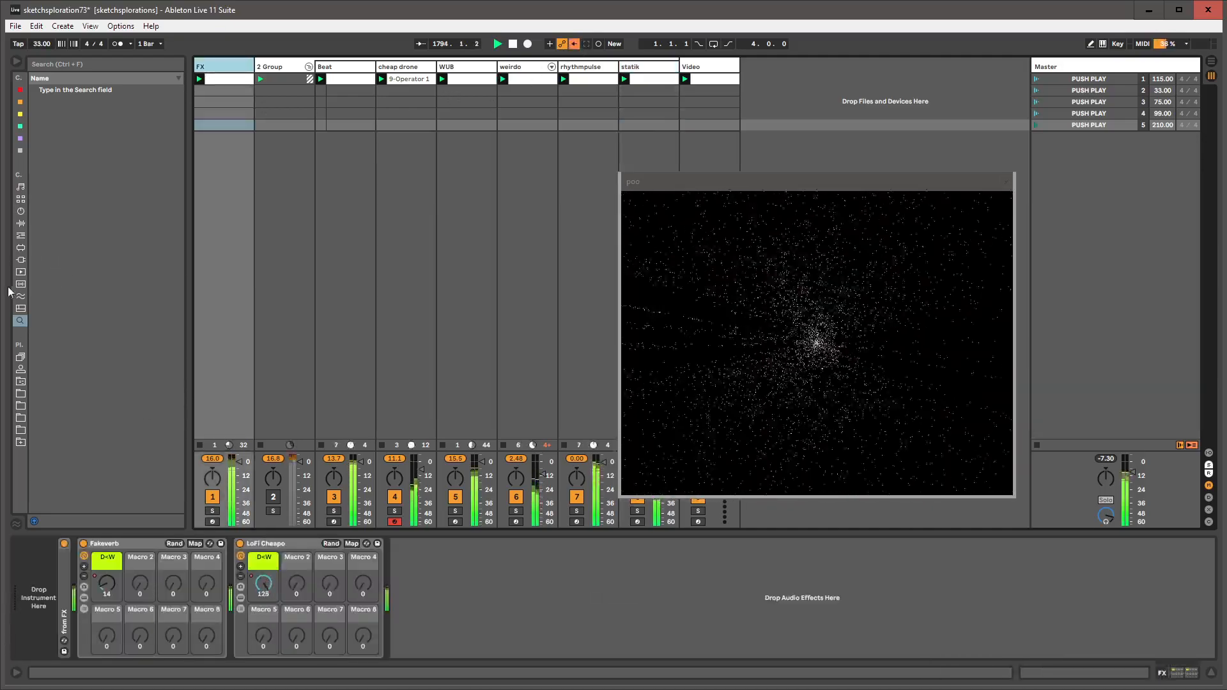
pyautogui.click(20, 369)
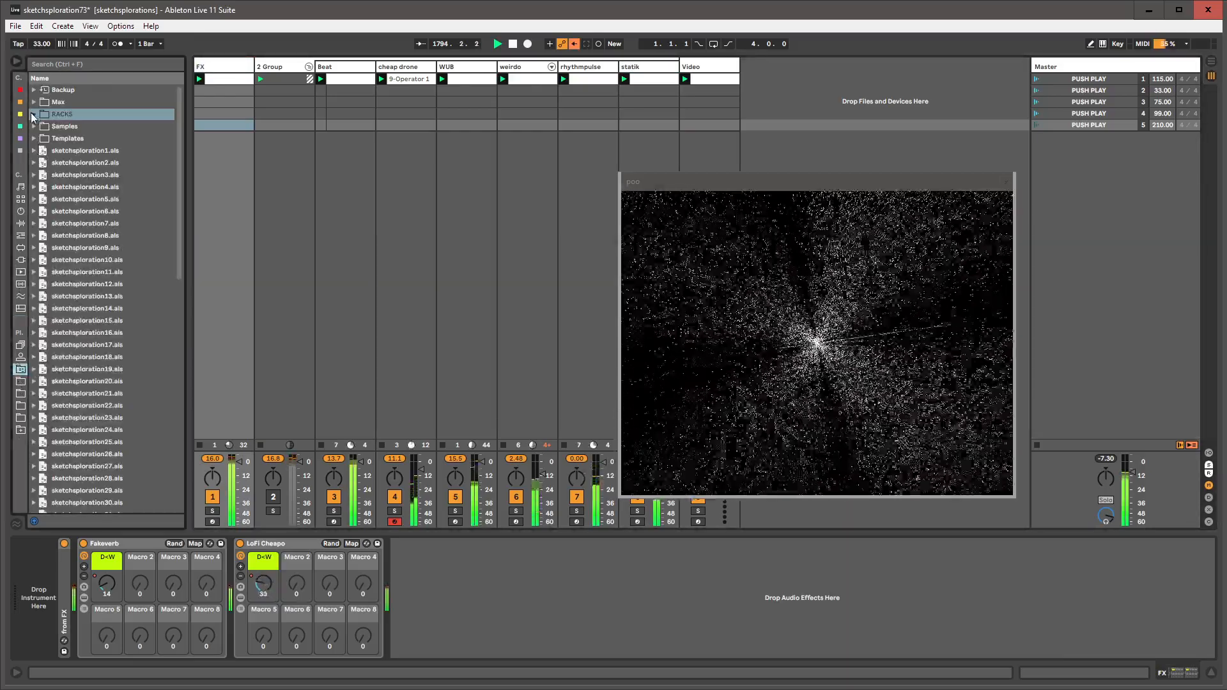
pyautogui.click(34, 114)
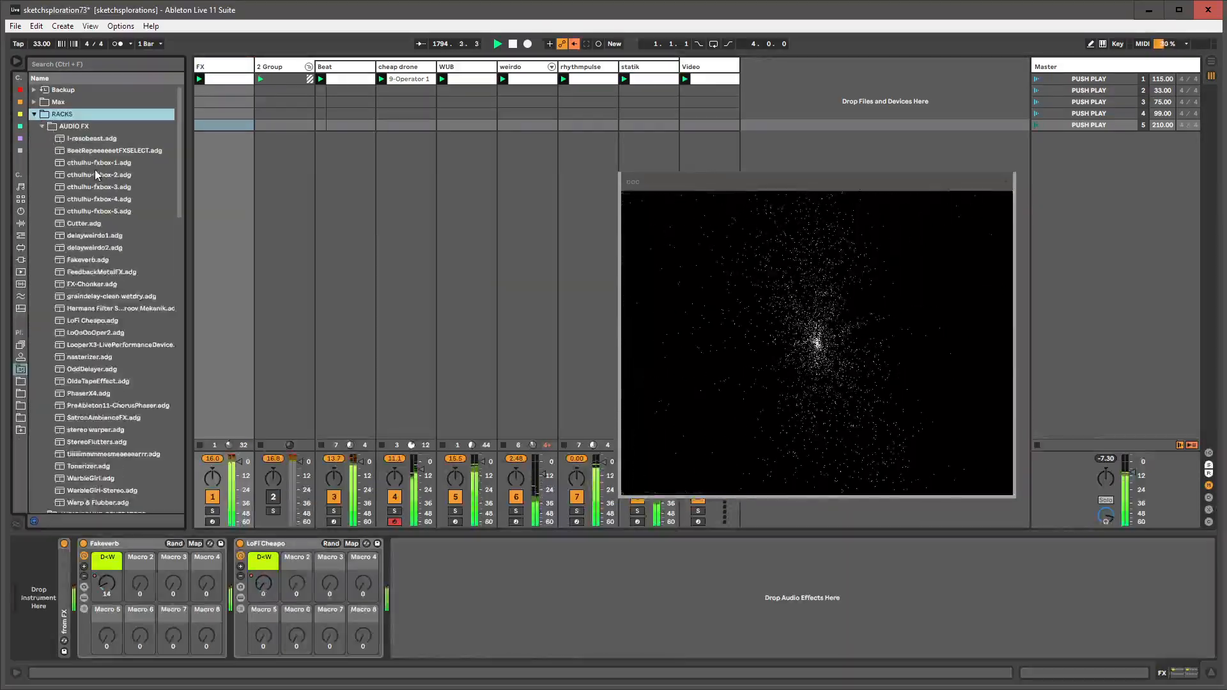
pyautogui.click(105, 213)
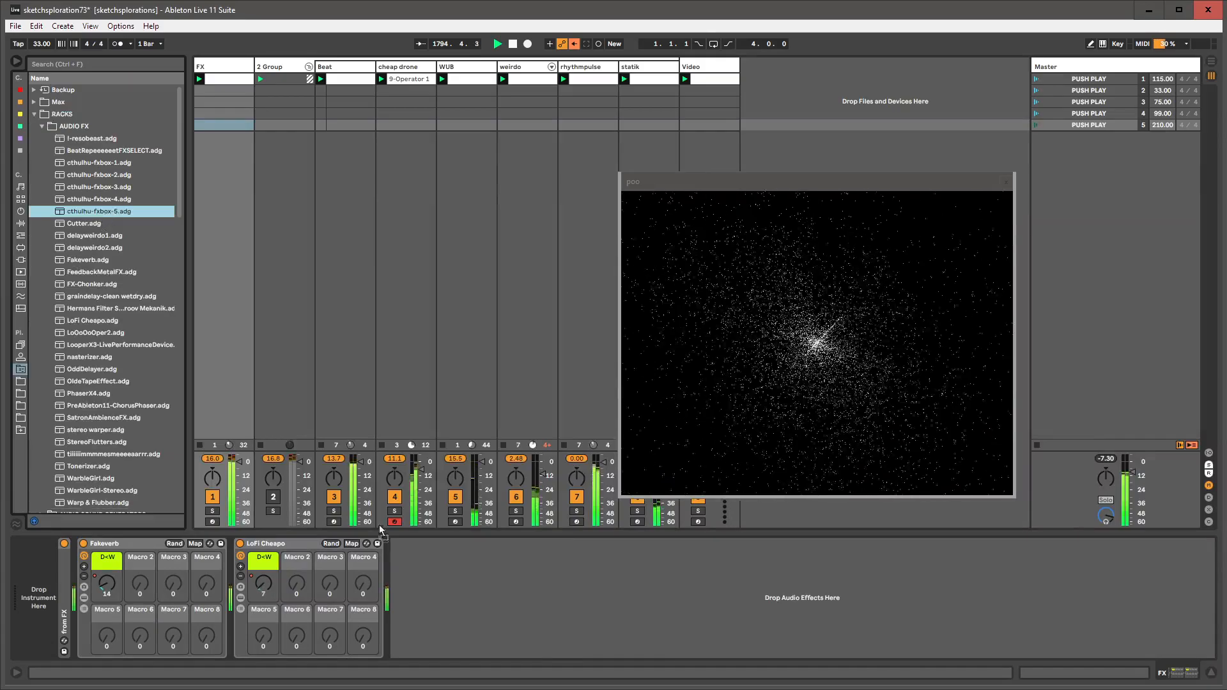
pyautogui.moveTo(381, 530); pyautogui.dragTo(429, 587)
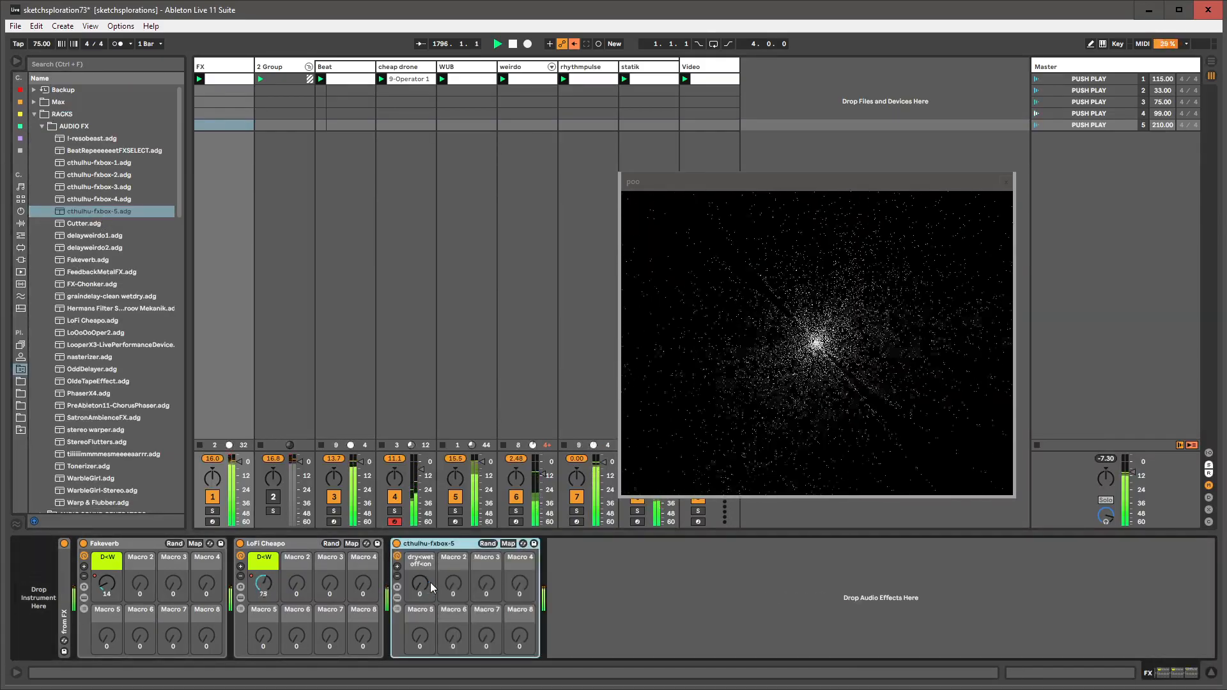
pyautogui.moveTo(422, 583); pyautogui.dragTo(422, 543)
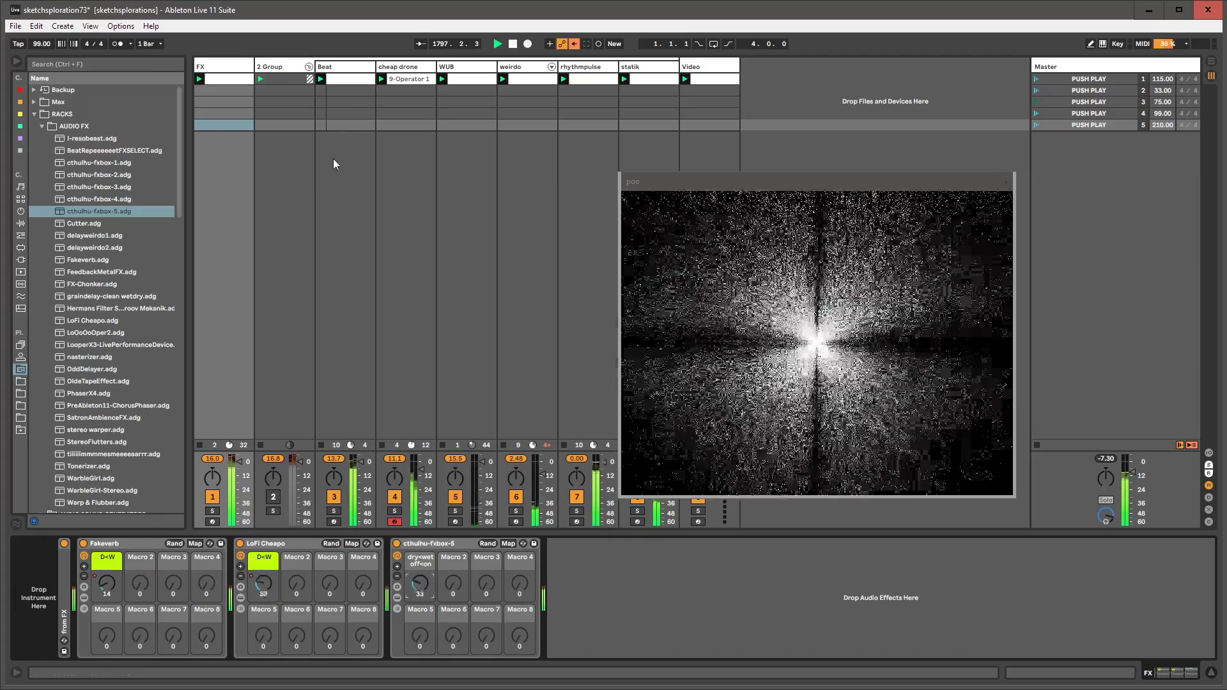
# - Move the Beat track to the end of the track row, after Video
pyautogui.click(336, 75)
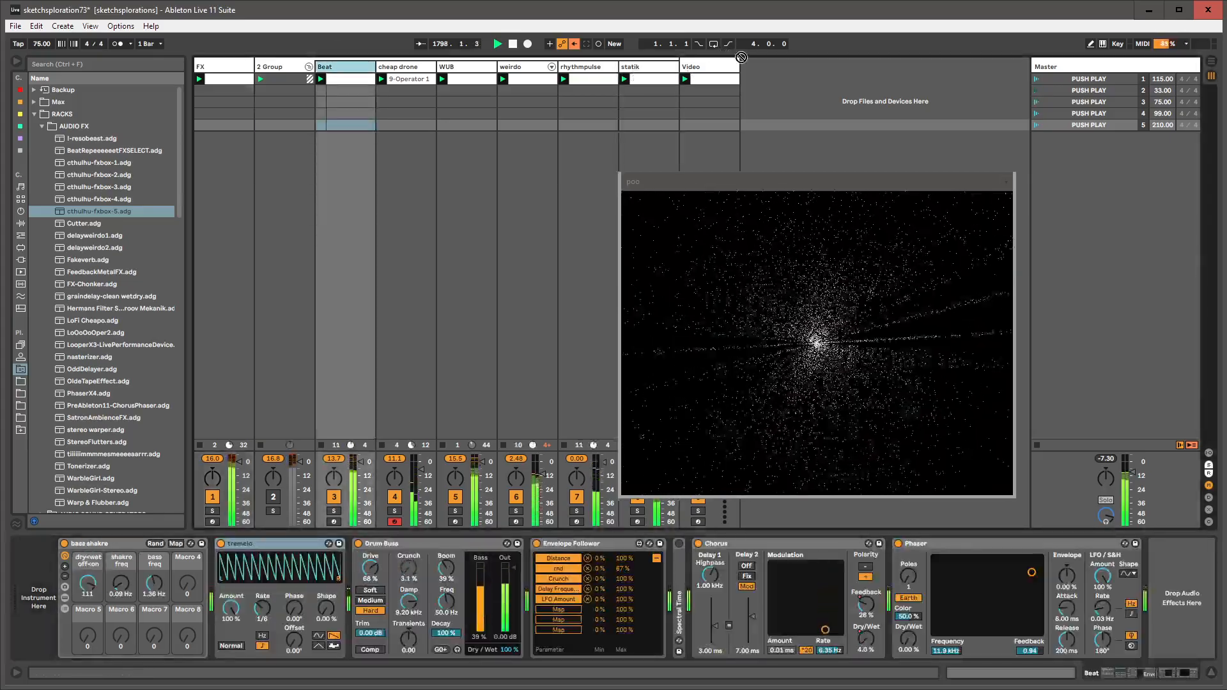
pyautogui.moveTo(750, 68); pyautogui.dragTo(750, 67)
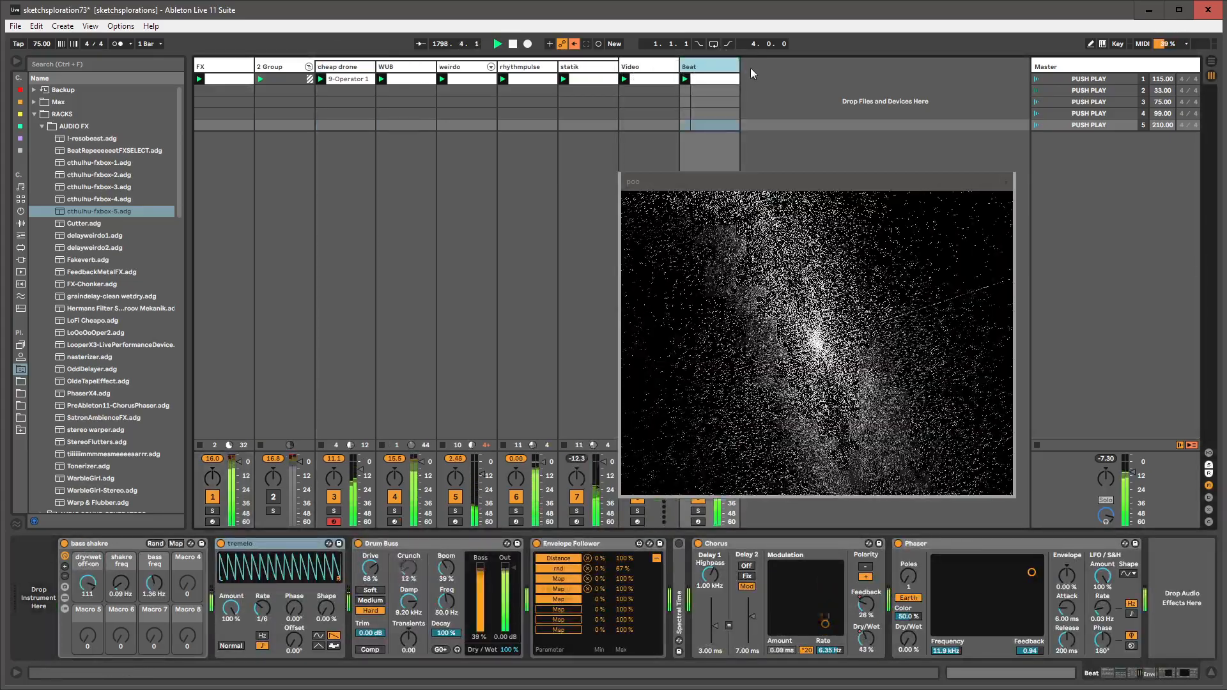
pyautogui.click(345, 66)
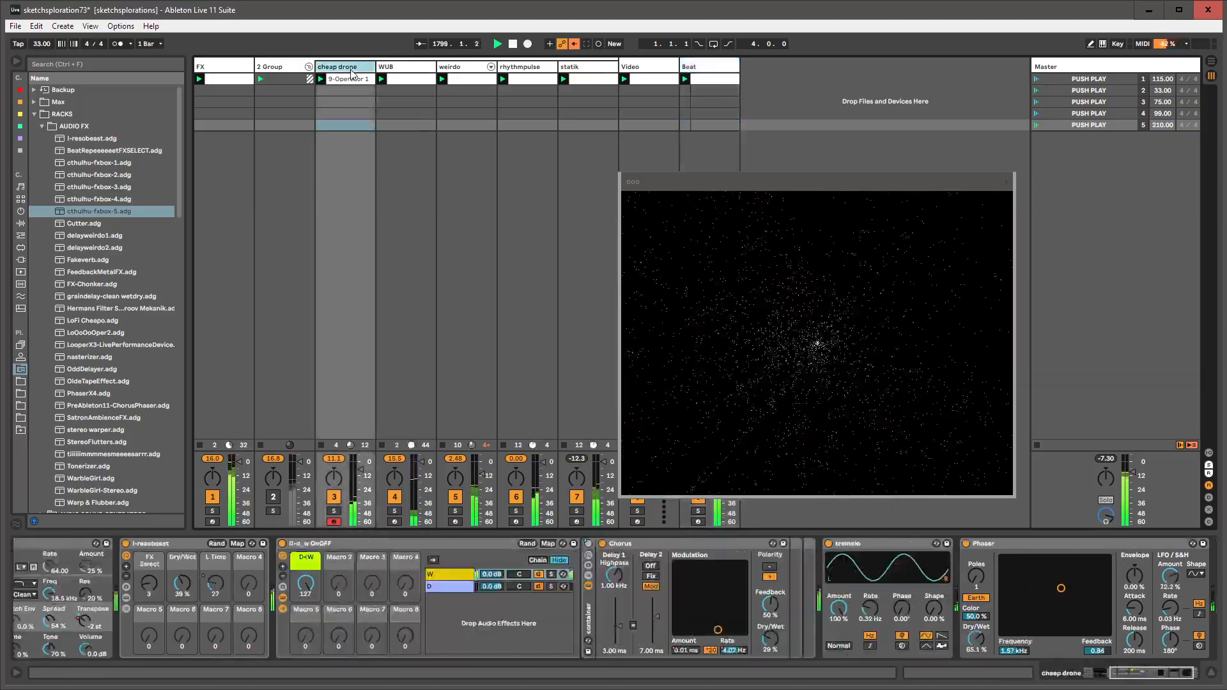
pyautogui.click(288, 69)
# - Insert a Compressor at the start of the FX track's device chain, before Fakeverb
pyautogui.click(223, 67)
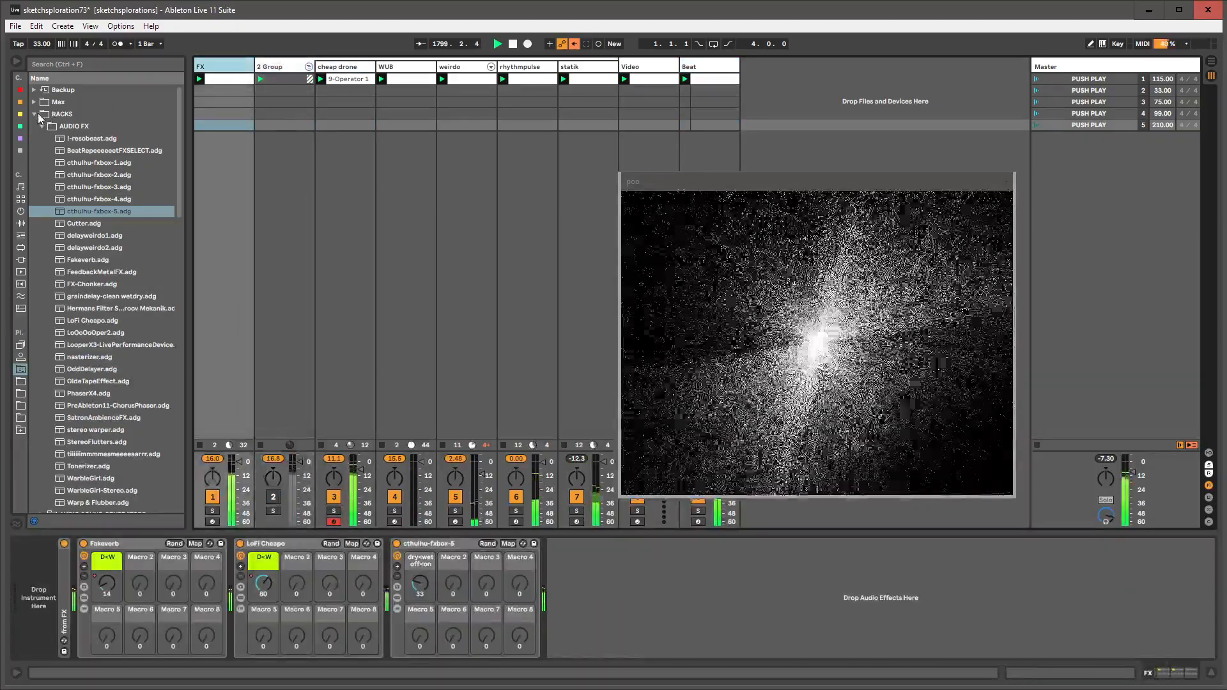
pyautogui.click(37, 113)
pyautogui.click(20, 151)
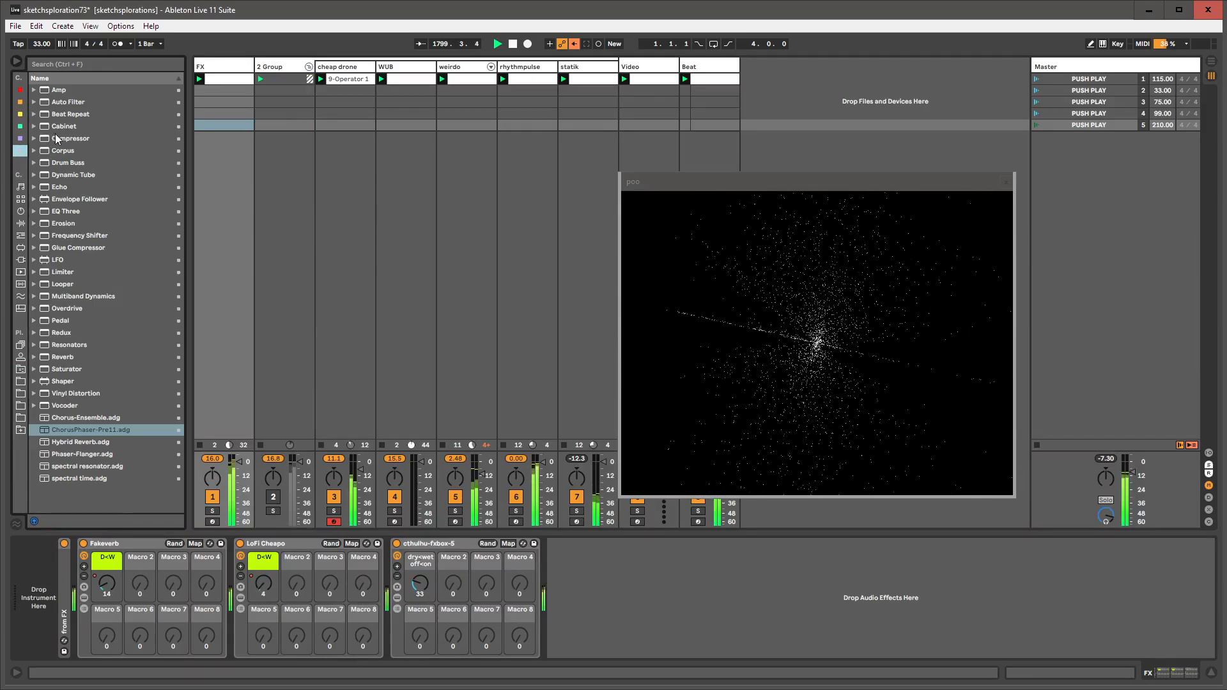
pyautogui.moveTo(57, 138); pyautogui.dragTo(82, 563)
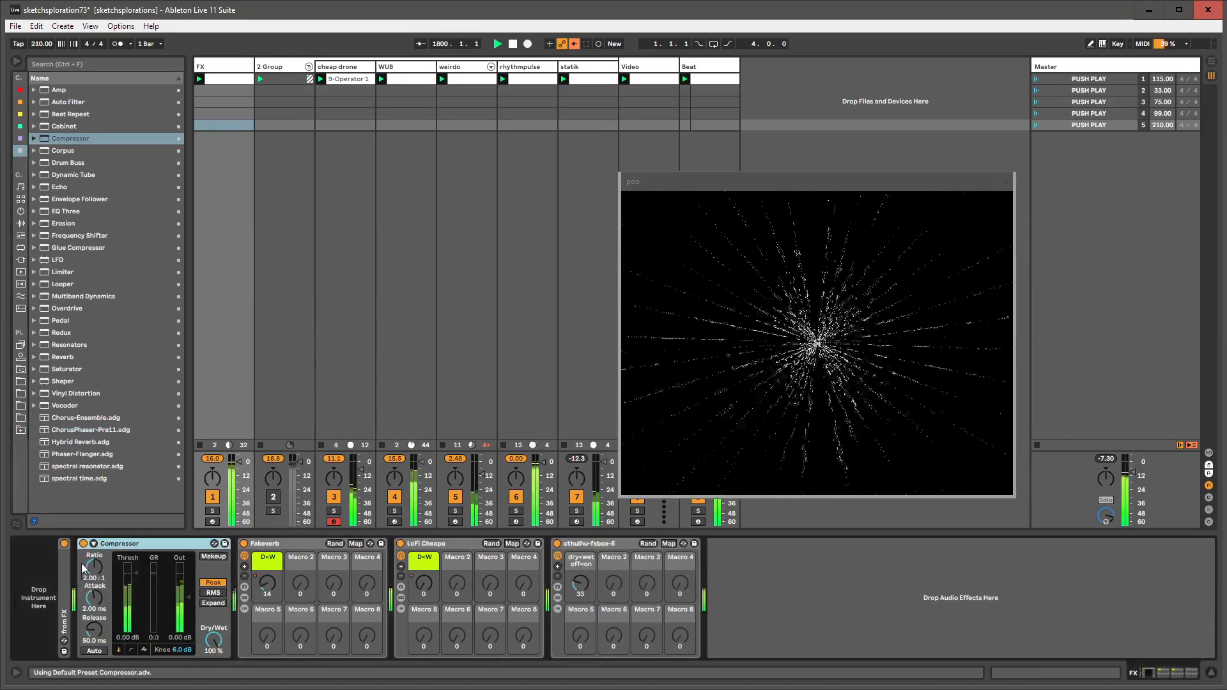
# - Sidechain the Compressor from Beat Post FX with 10.7 dB gain, inf:1 ratio, 0.39 ms attack and a -3.54 dB threshold
pyautogui.click(93, 544)
pyautogui.click(102, 575)
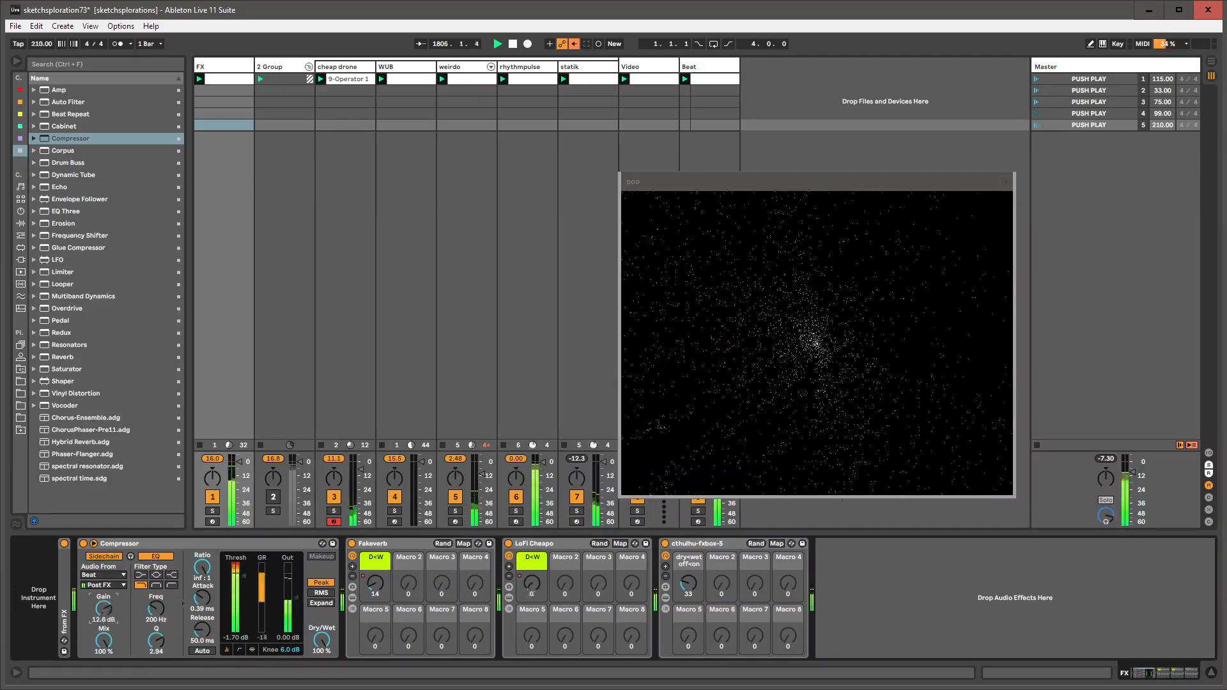
pyautogui.moveTo(106, 612); pyautogui.dragTo(104, 618)
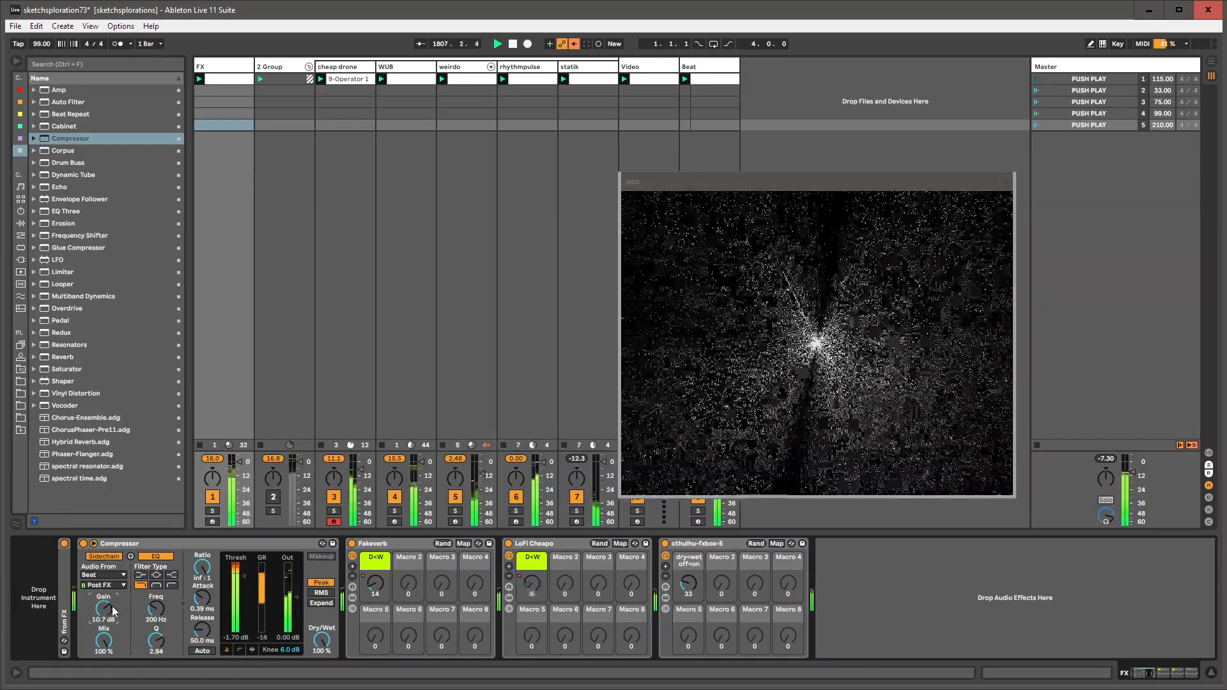
pyautogui.moveTo(244, 577); pyautogui.dragTo(244, 580)
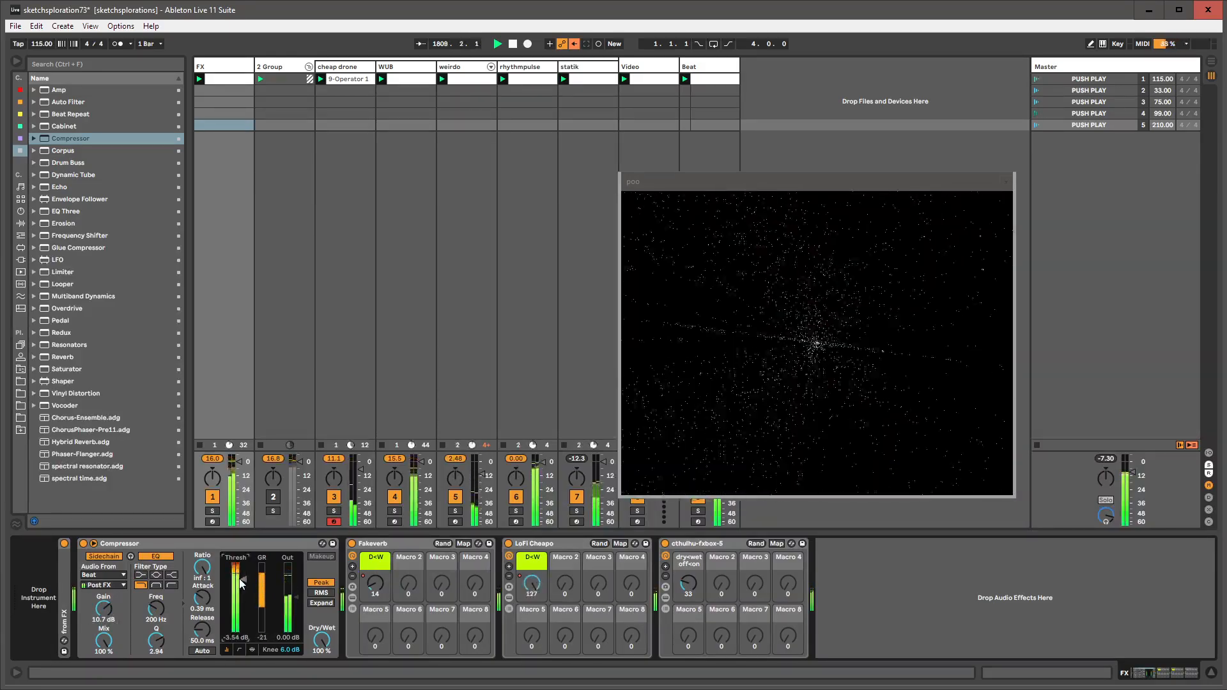
# - Show the automation envelope of Fakeverb's dry/wet macro in the FX clip
pyautogui.rightClick(376, 584)
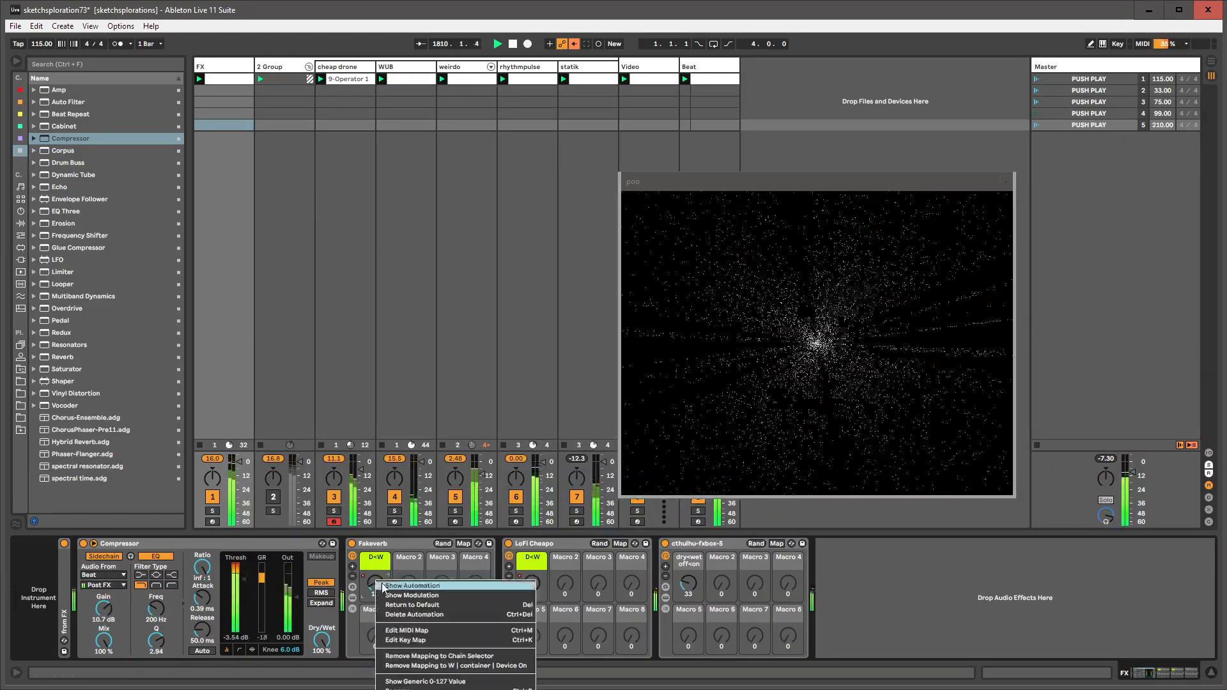
pyautogui.click(396, 589)
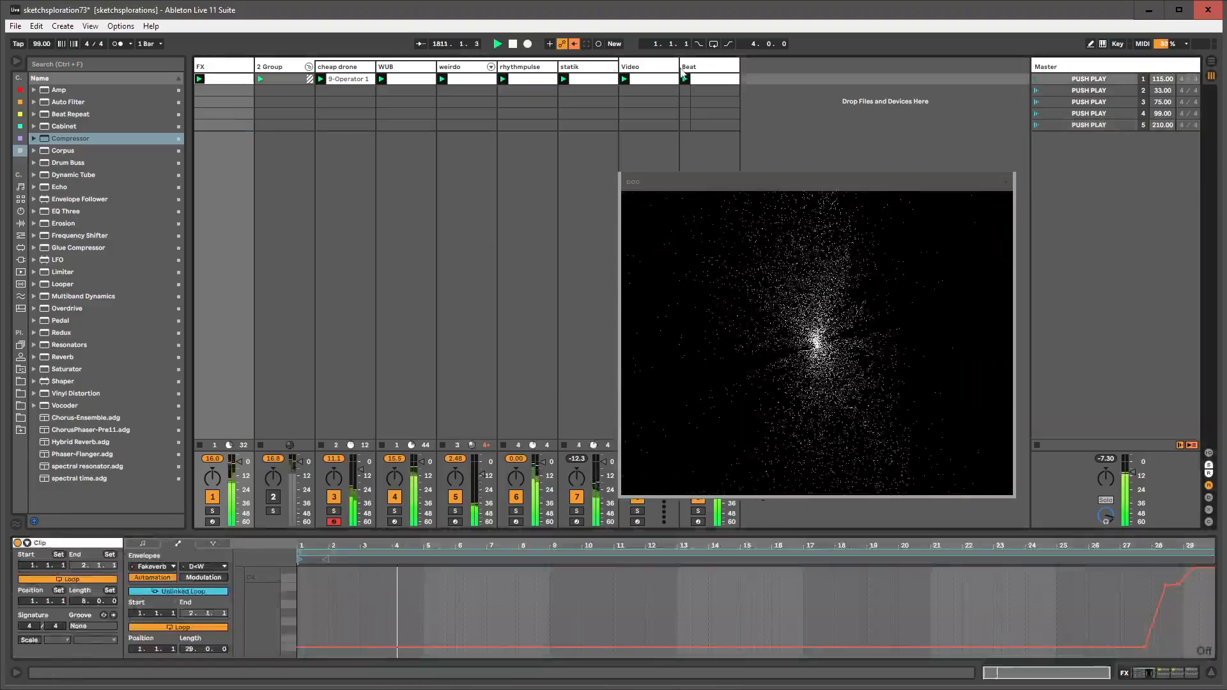
# - Turn off the Beat track's Chorus and draw an on pulse from about 1.2.2 to 1.3.2 in its Device On envelope
pyautogui.click(705, 68)
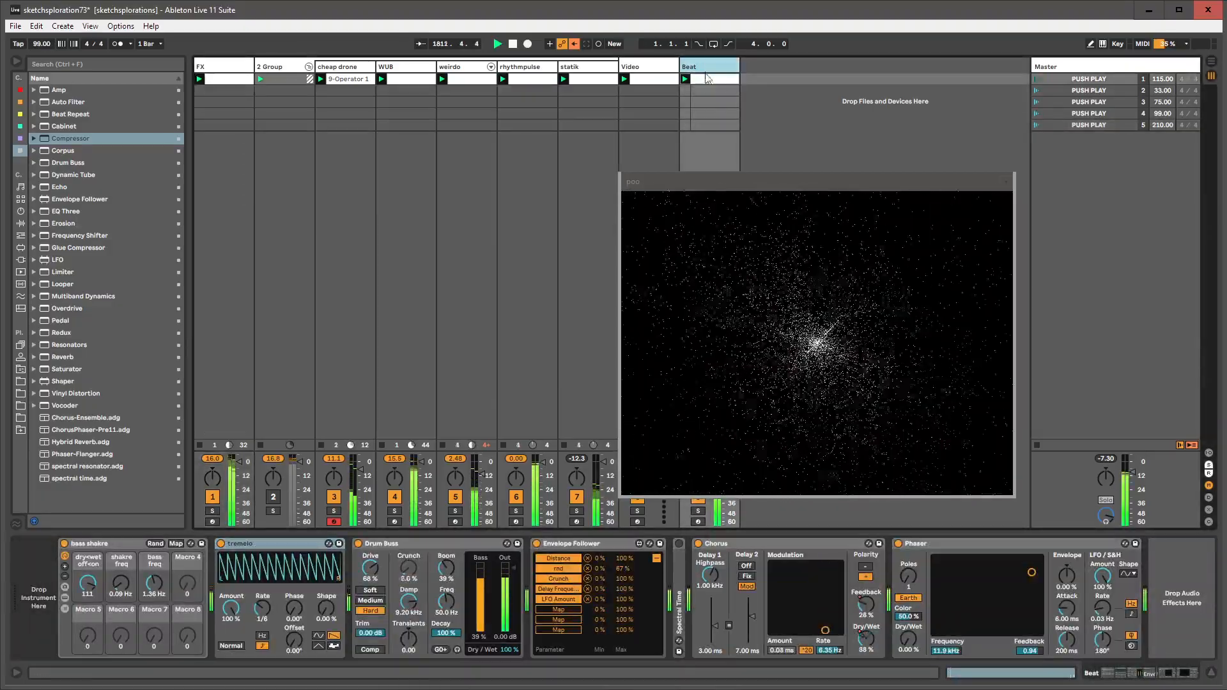
pyautogui.click(698, 544)
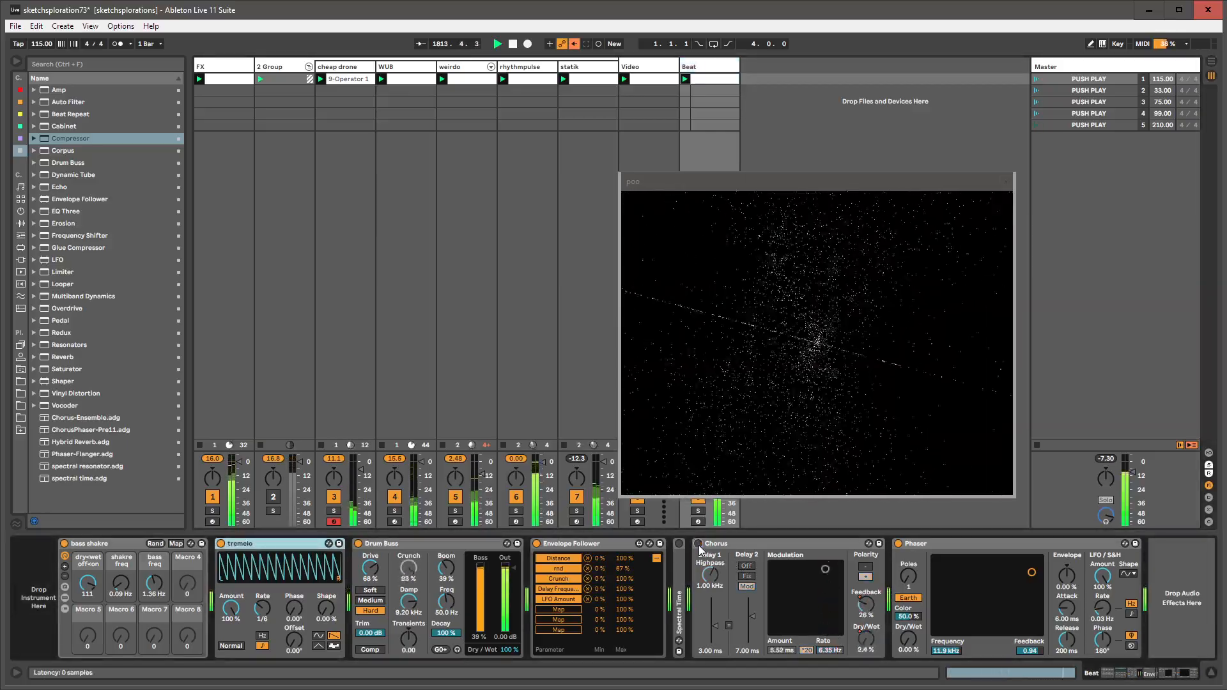
pyautogui.rightClick(699, 546)
pyautogui.click(717, 553)
pyautogui.press('b')
pyautogui.moveTo(581, 583); pyautogui.dragTo(812, 551)
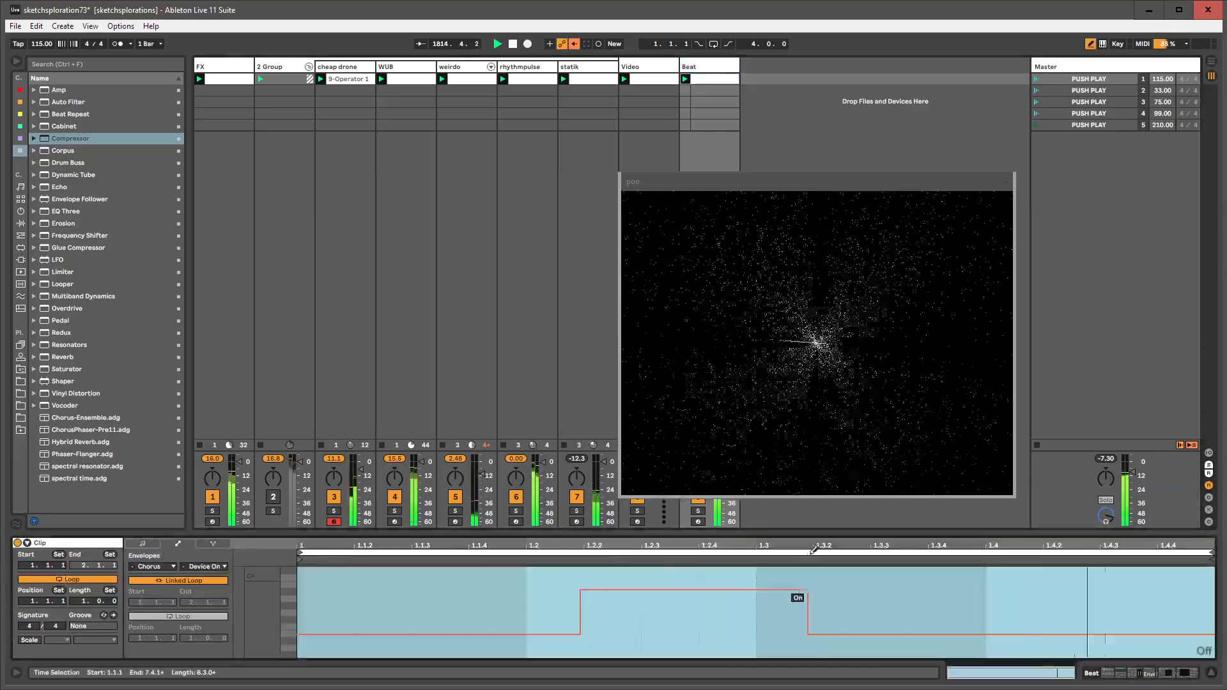
# - Unlink the Chorus Device On envelope loop, extend its length to 4.2.1 and draw three further on pulses across bars 2 to 5
pyautogui.click(173, 582)
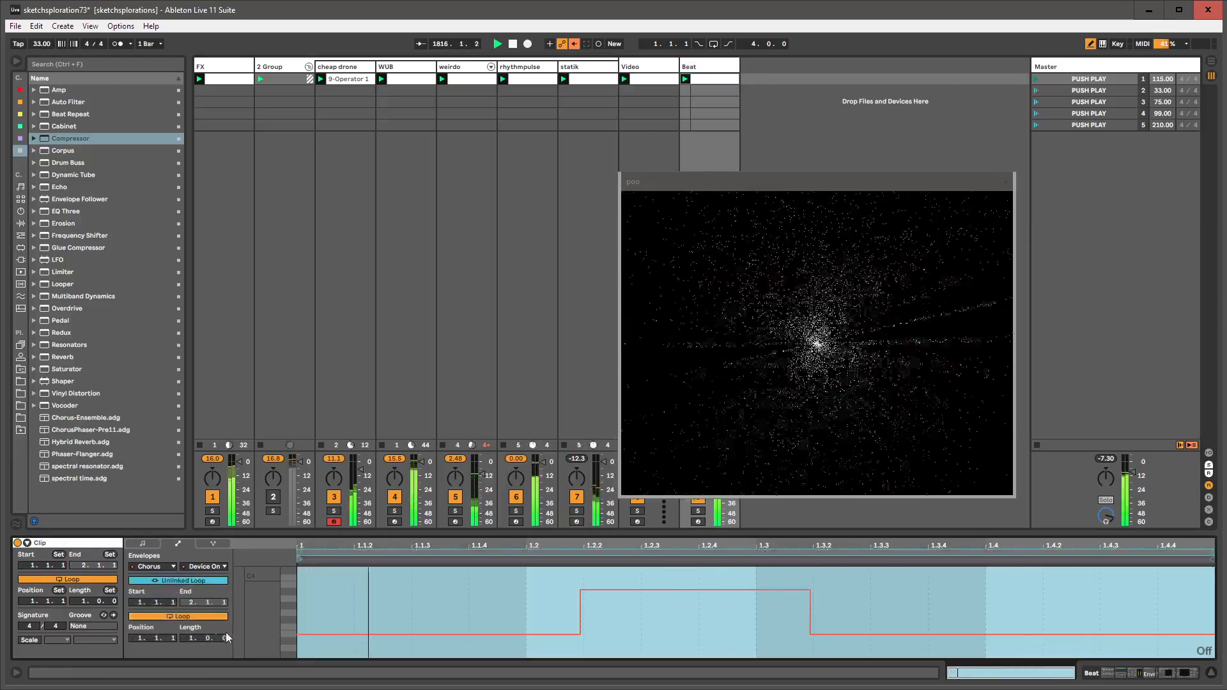
pyautogui.moveTo(226, 638); pyautogui.dragTo(226, 609)
pyautogui.moveTo(1002, 574); pyautogui.dragTo(1179, 572)
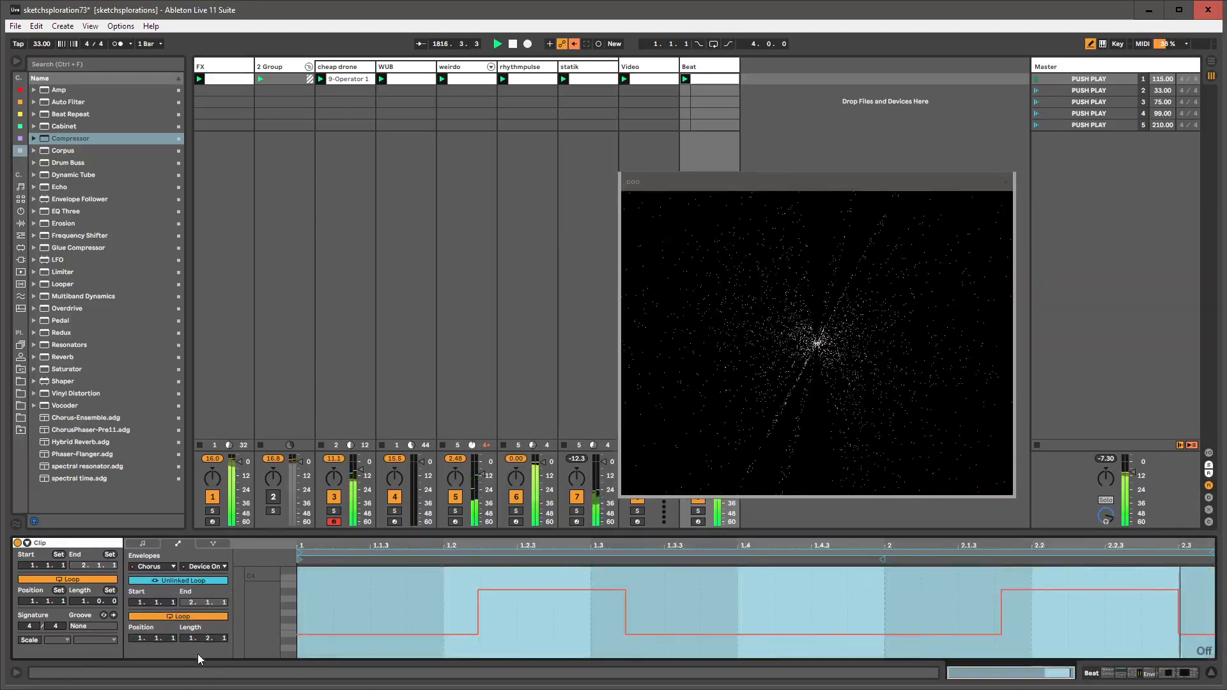
pyautogui.moveTo(190, 634)
pyautogui.mouseDown()
pyautogui.moveTo(191, 623)
pyautogui.moveTo(212, 637)
pyautogui.mouseUp()
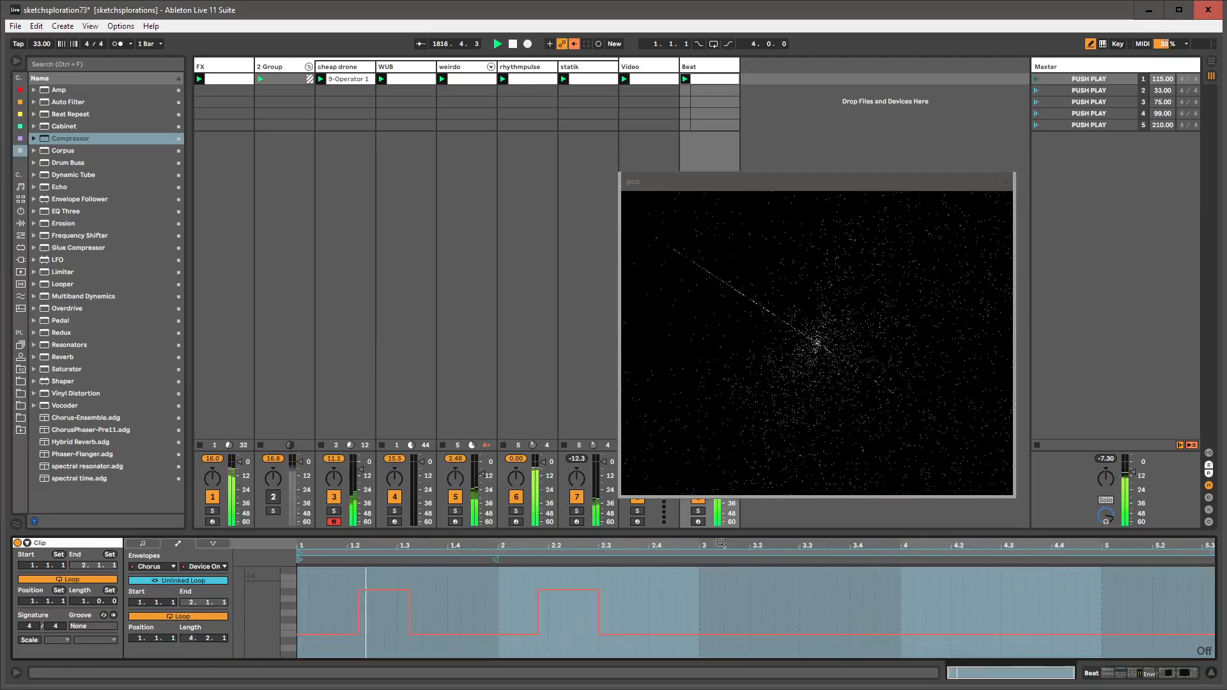
pyautogui.moveTo(735, 576); pyautogui.dragTo(893, 573)
pyautogui.moveTo(1067, 577); pyautogui.dragTo(1176, 574)
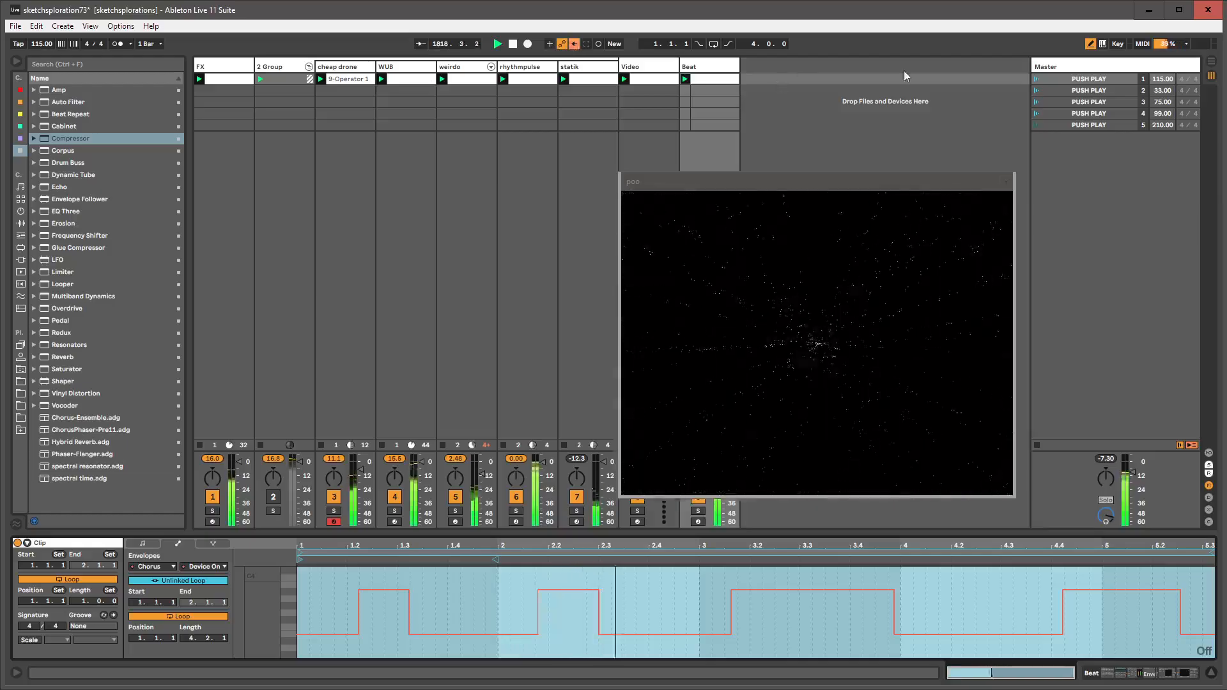
pyautogui.click(1090, 78)
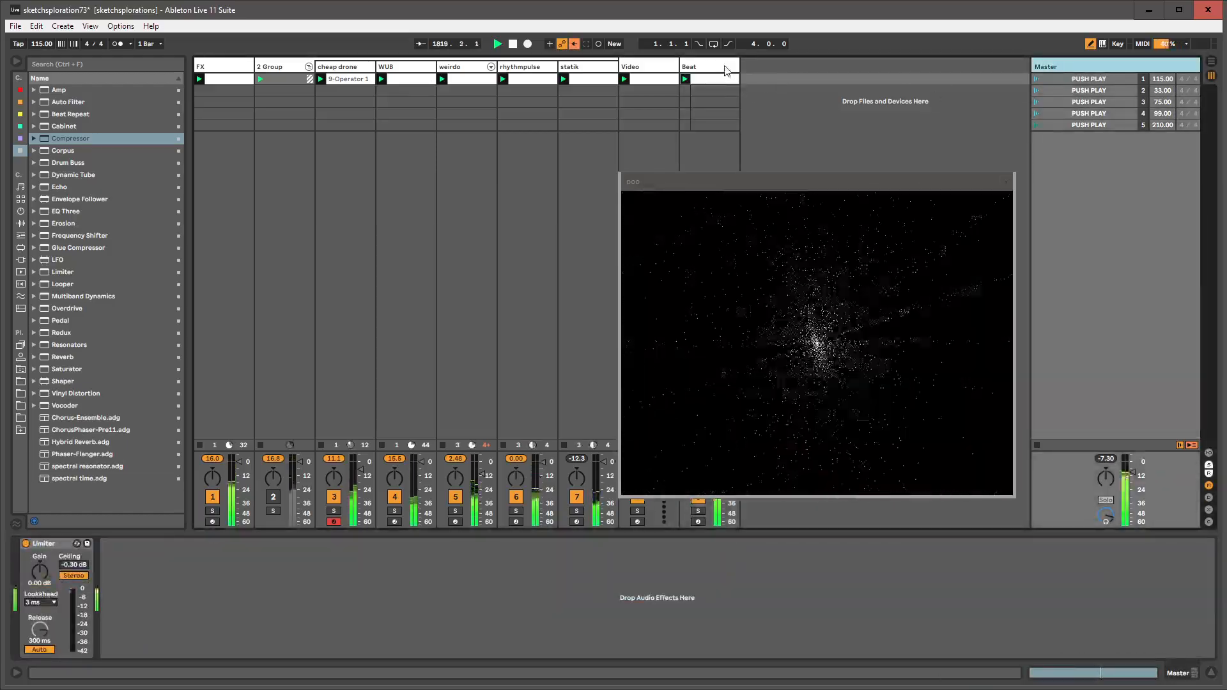
pyautogui.click(722, 78)
pyautogui.click(671, 76)
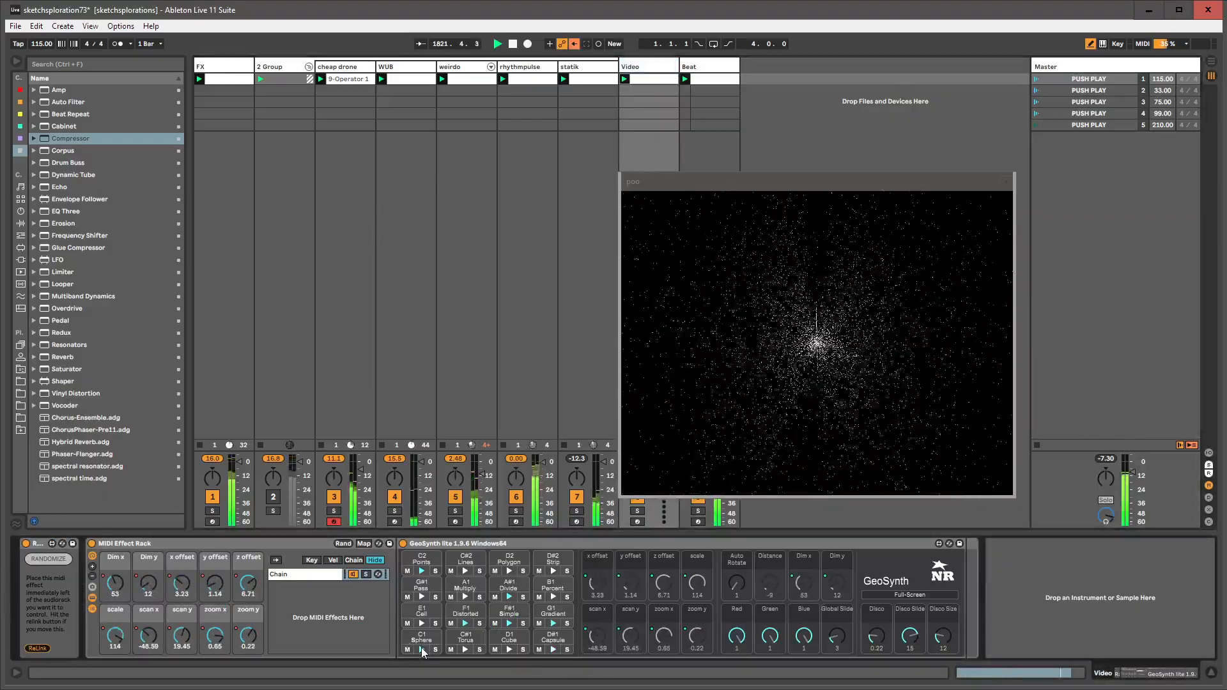
# - Show cthulhu-fxbox-5's dry/wet macro automation in the FX clip and unlink its envelope loop with a length of 19 bars
pyautogui.click(221, 67)
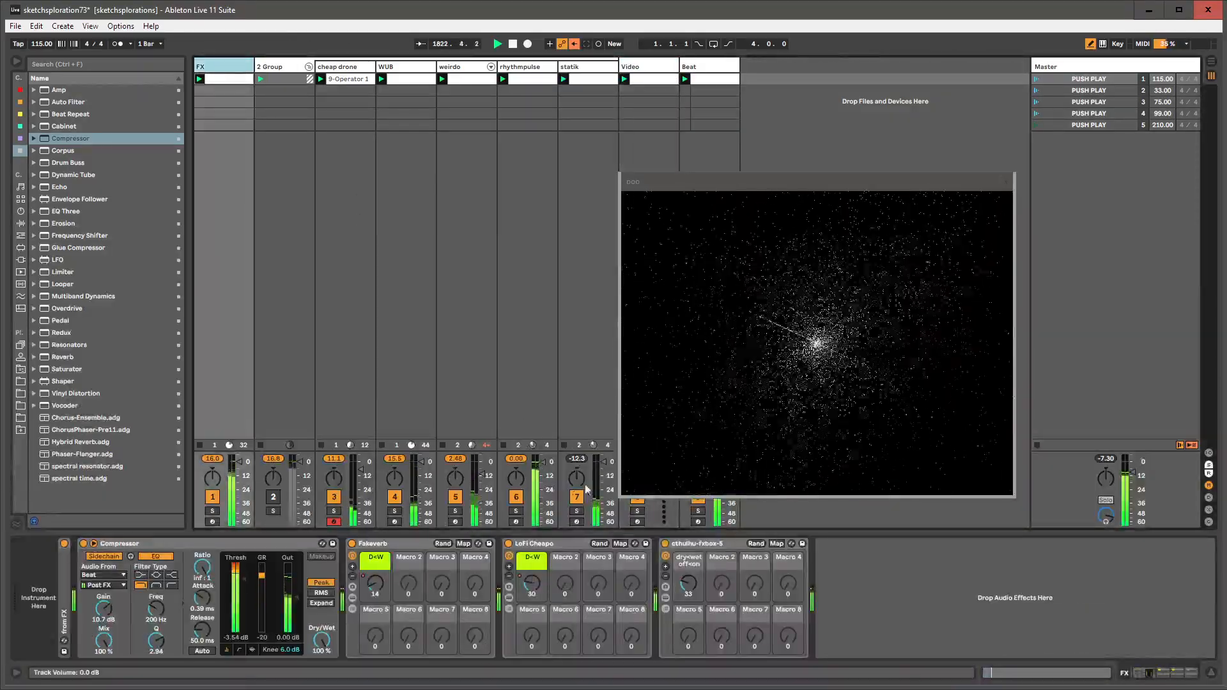
pyautogui.moveTo(688, 583); pyautogui.dragTo(688, 615)
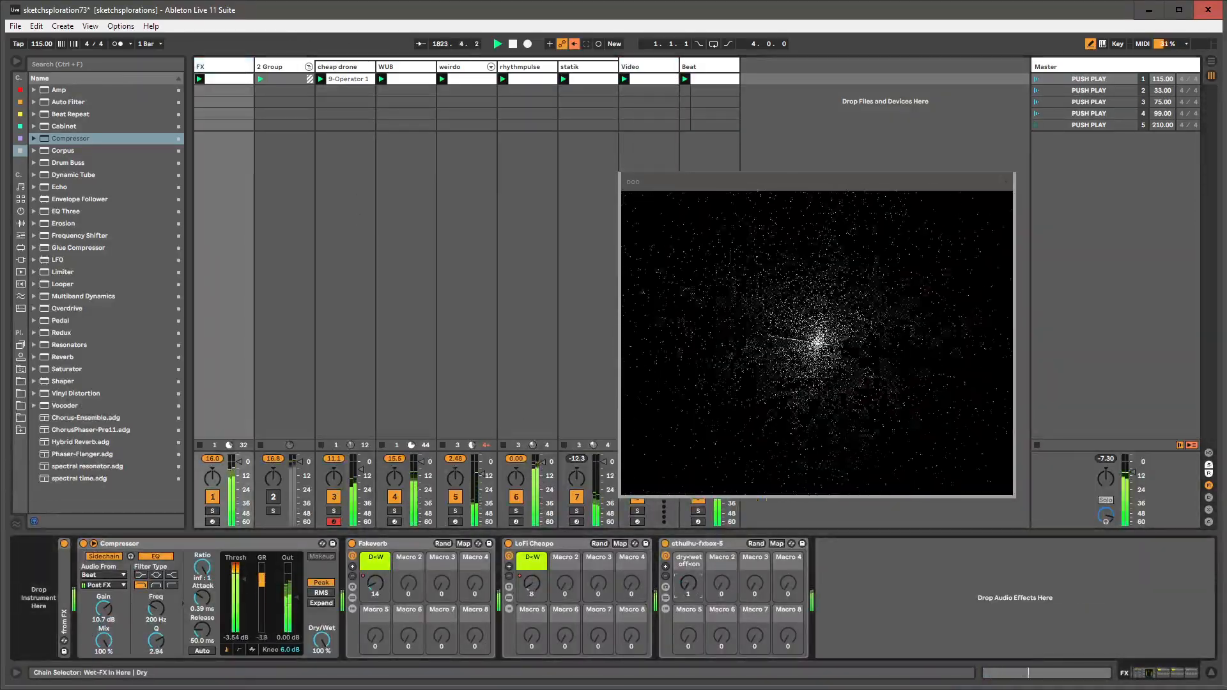
pyautogui.rightClick(693, 587)
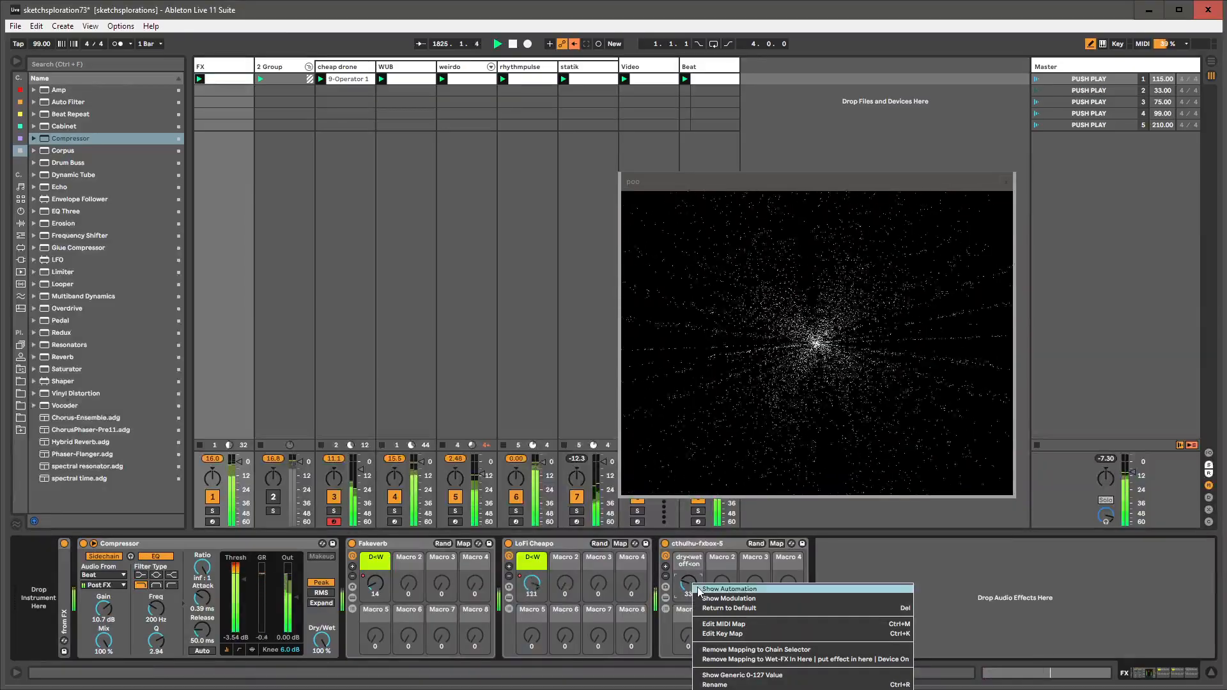
pyautogui.click(716, 591)
pyautogui.moveTo(191, 649); pyautogui.dragTo(191, 617)
# - Draw two curved rises in the dry/wet envelope, peaking at about bars 9.3 and 12 and dropping straight back to zero
pyautogui.click(704, 633)
pyautogui.moveTo(587, 634); pyautogui.dragTo(587, 658)
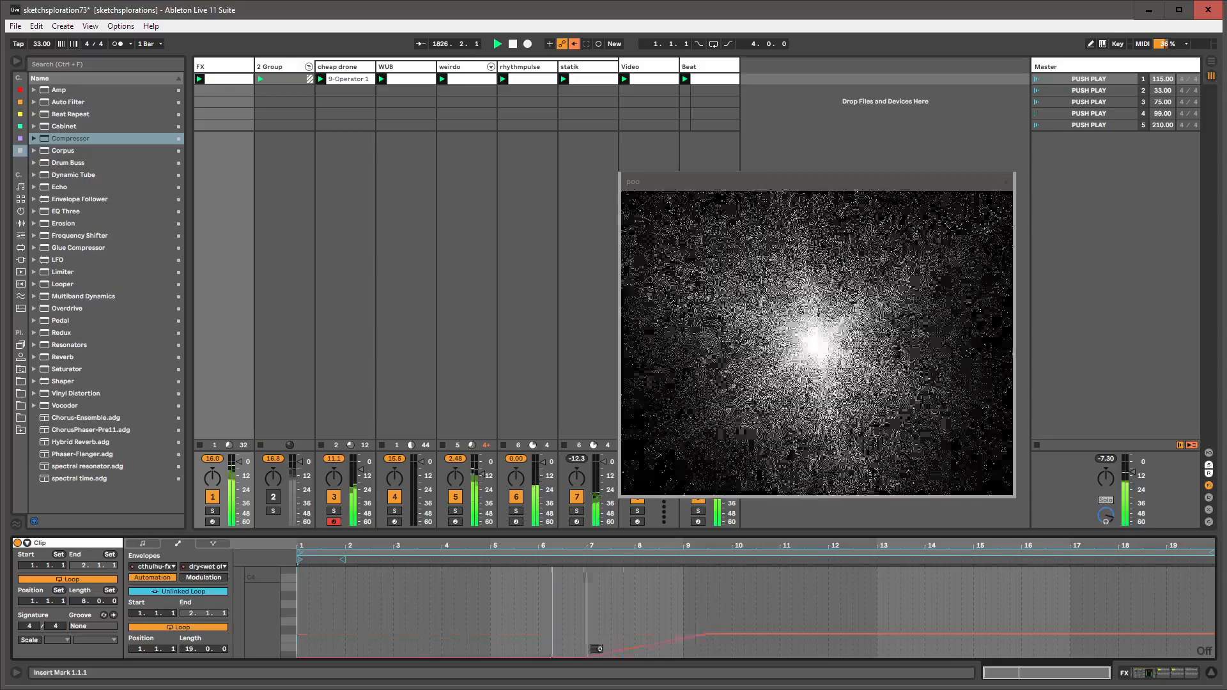
pyautogui.moveTo(750, 635); pyautogui.dragTo(749, 657)
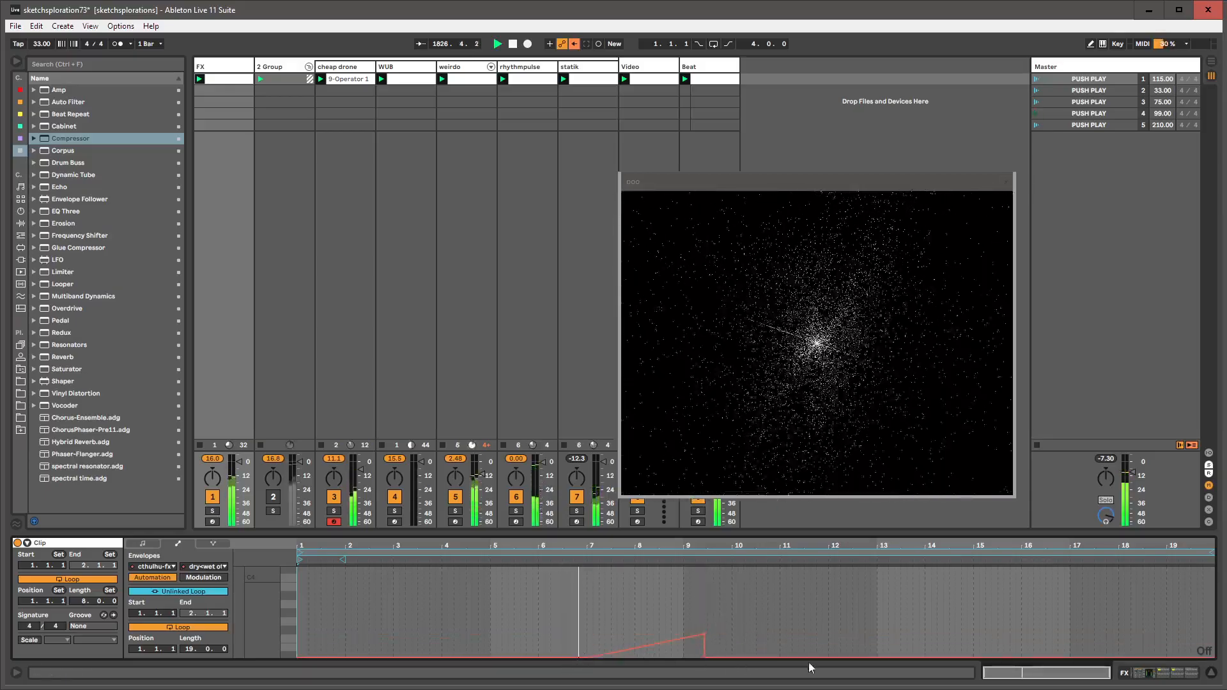
pyautogui.moveTo(826, 654); pyautogui.dragTo(830, 606)
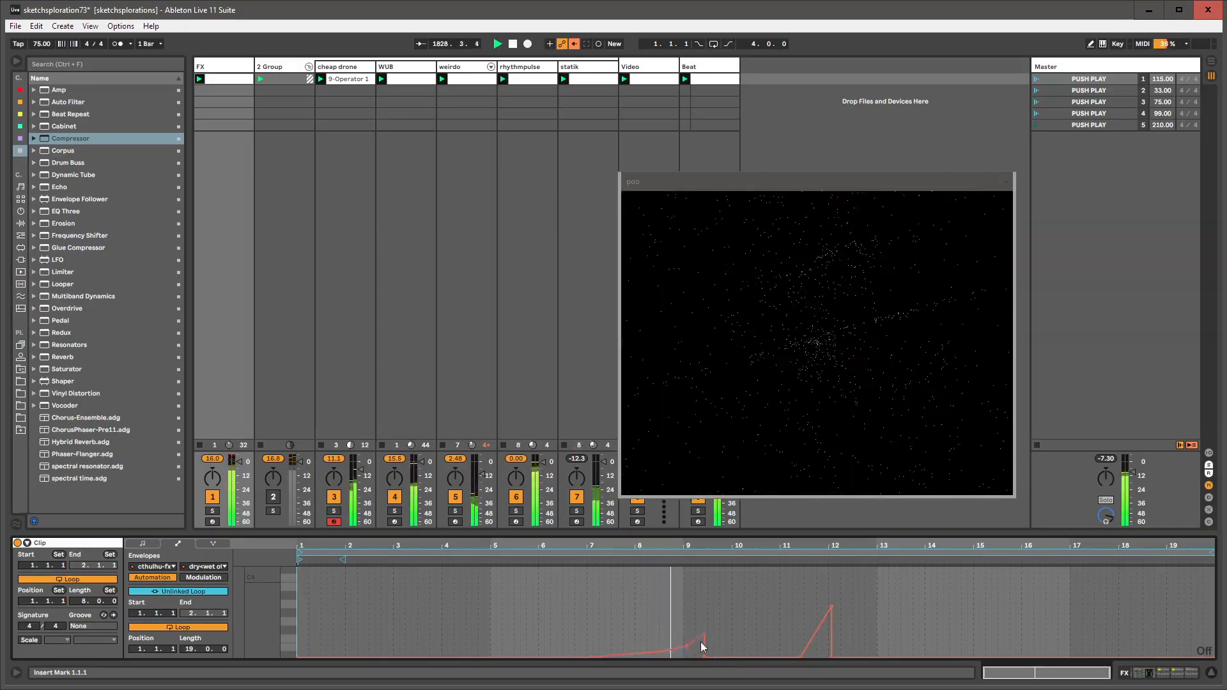
pyautogui.moveTo(704, 632)
pyautogui.mouseDown()
pyautogui.moveTo(704, 610)
pyautogui.moveTo(696, 633)
pyautogui.mouseUp()
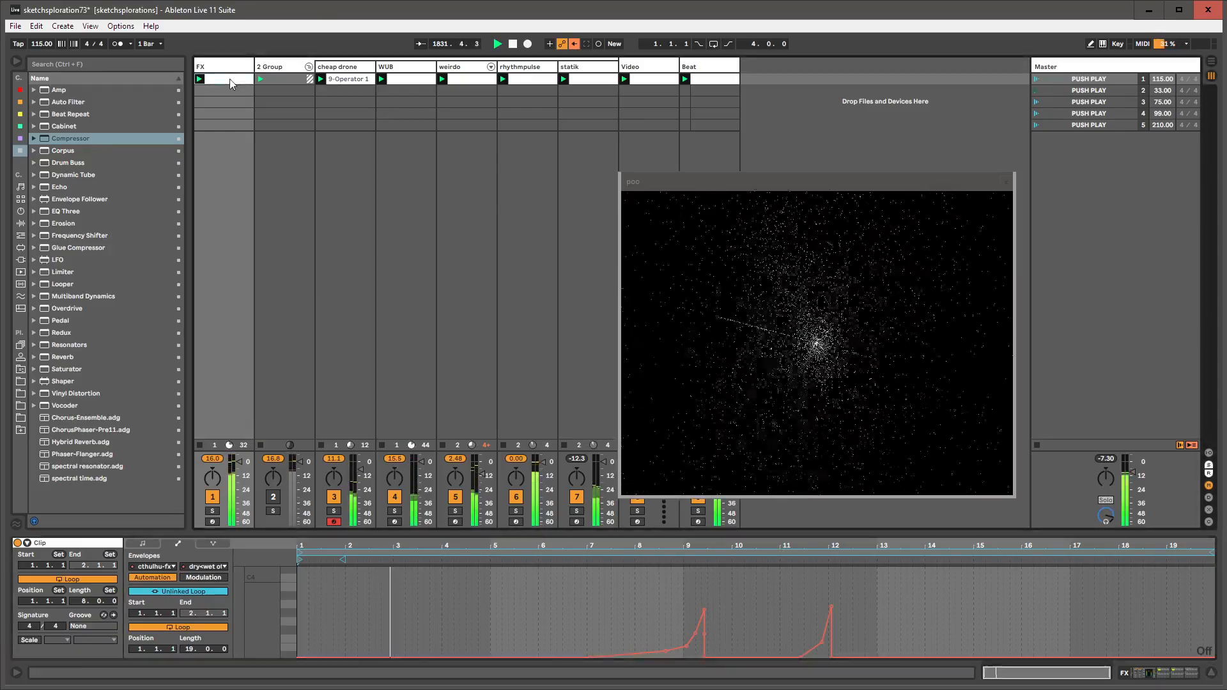
# - Review the grouped clips' launch settings, the FX and WUB clip envelopes, and the statik track's effect chain
pyautogui.click(711, 79)
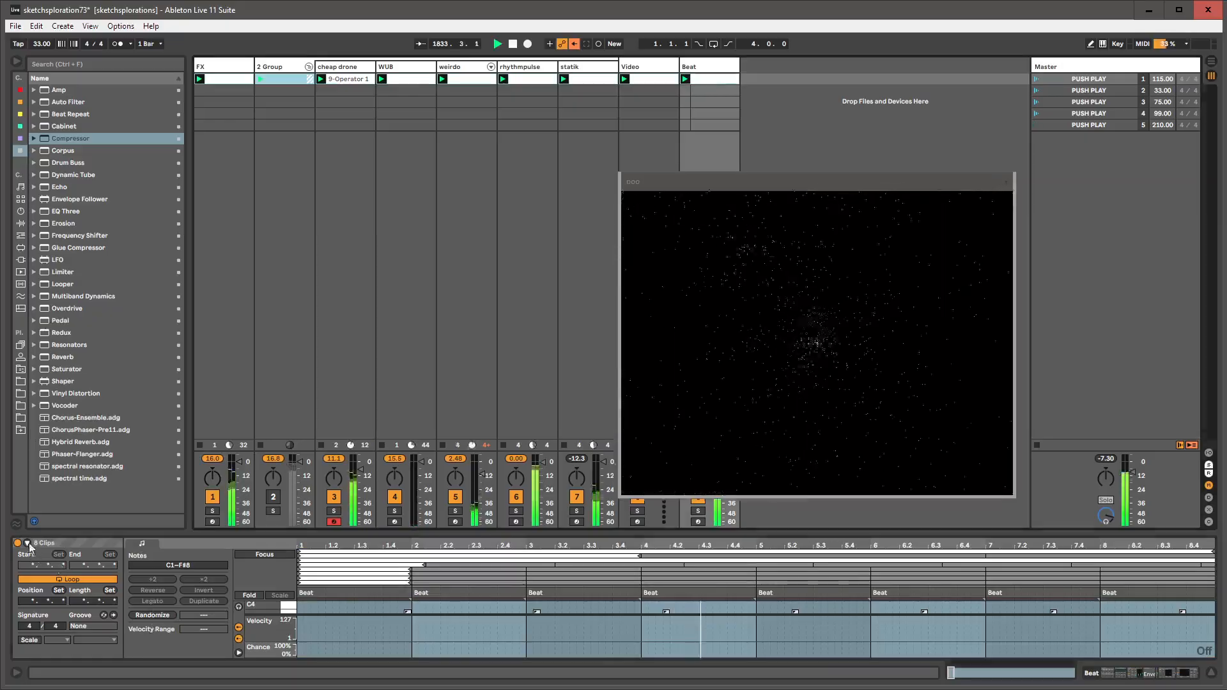
pyautogui.click(115, 581)
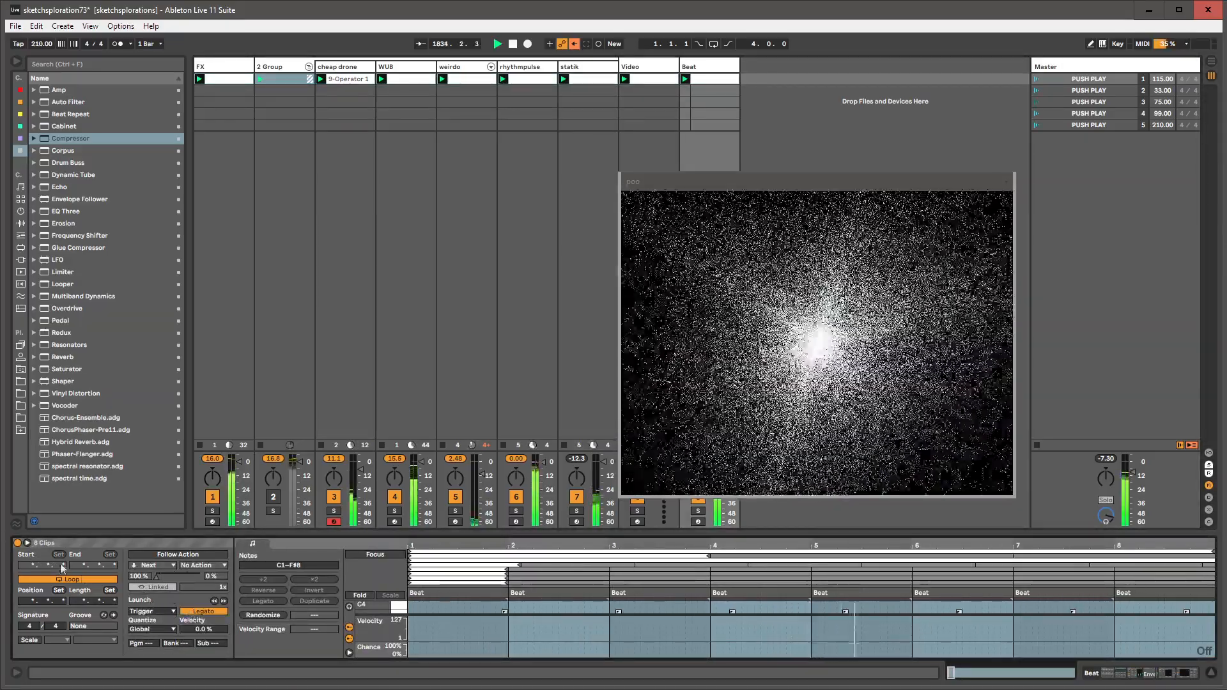
pyautogui.click(27, 543)
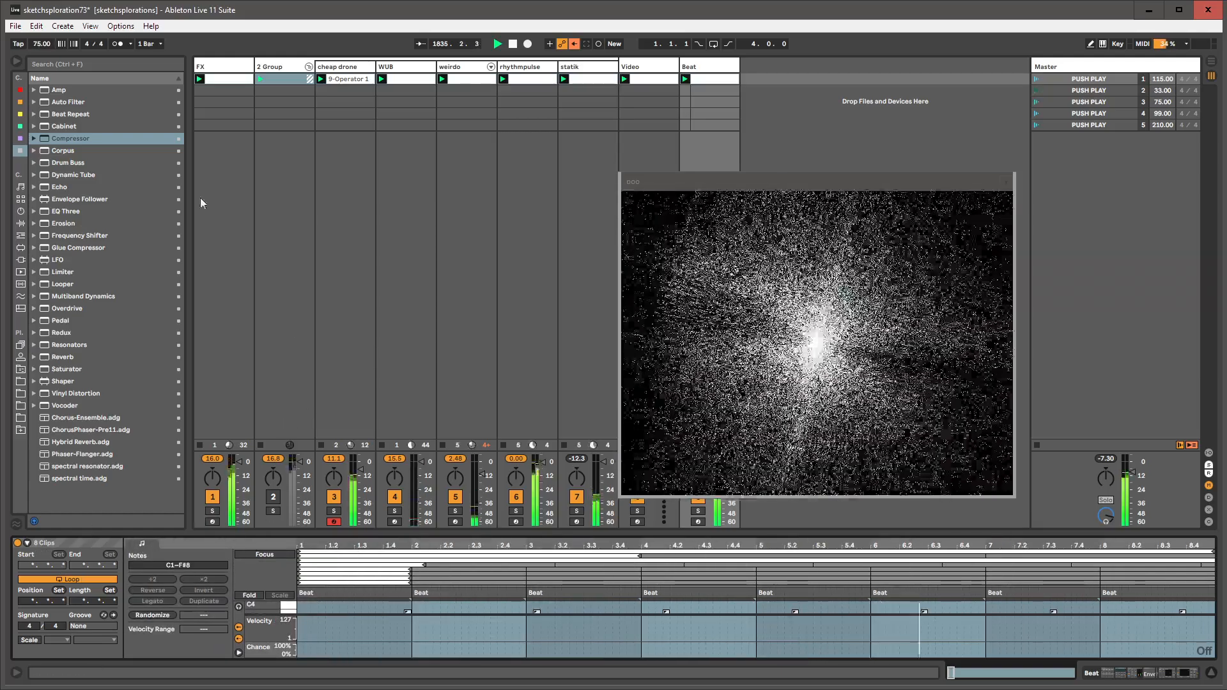
pyautogui.click(222, 83)
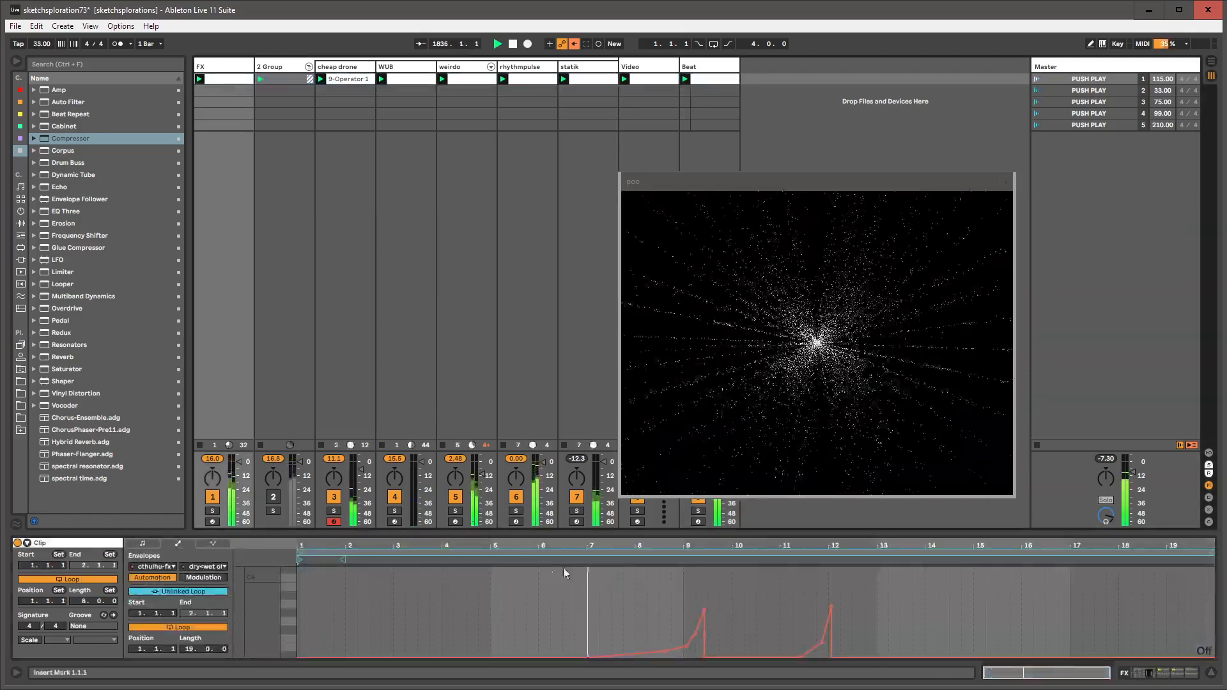
pyautogui.click(1087, 78)
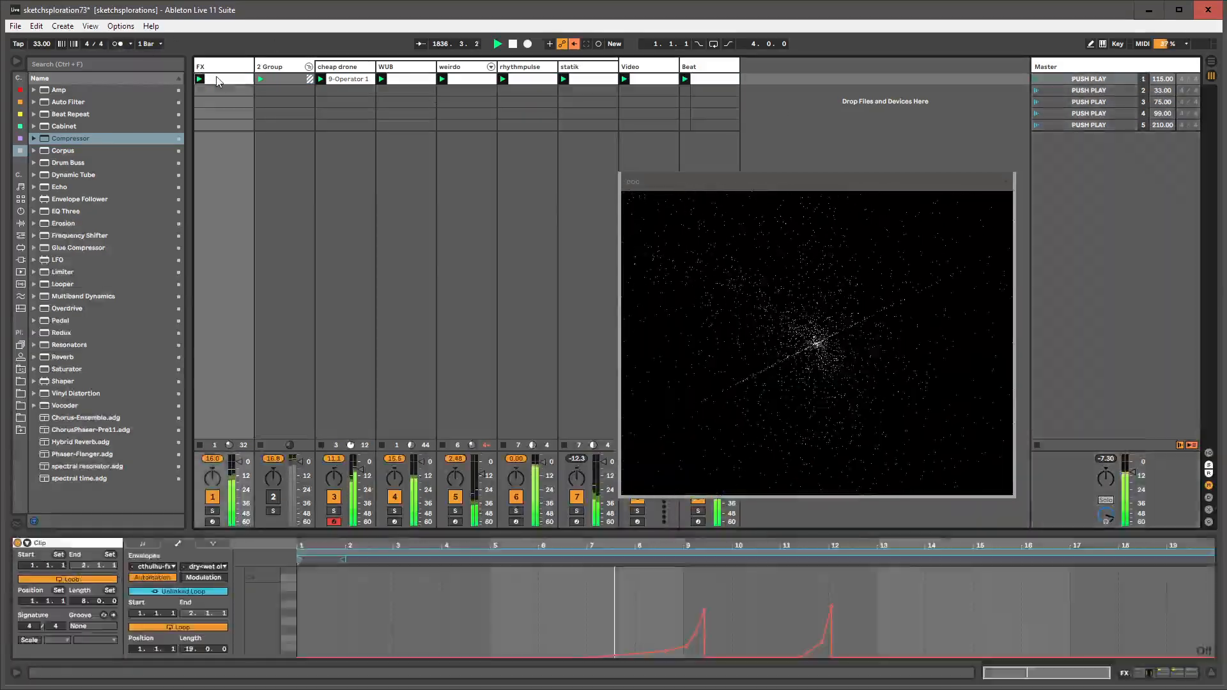
pyautogui.click(211, 78)
pyautogui.click(412, 80)
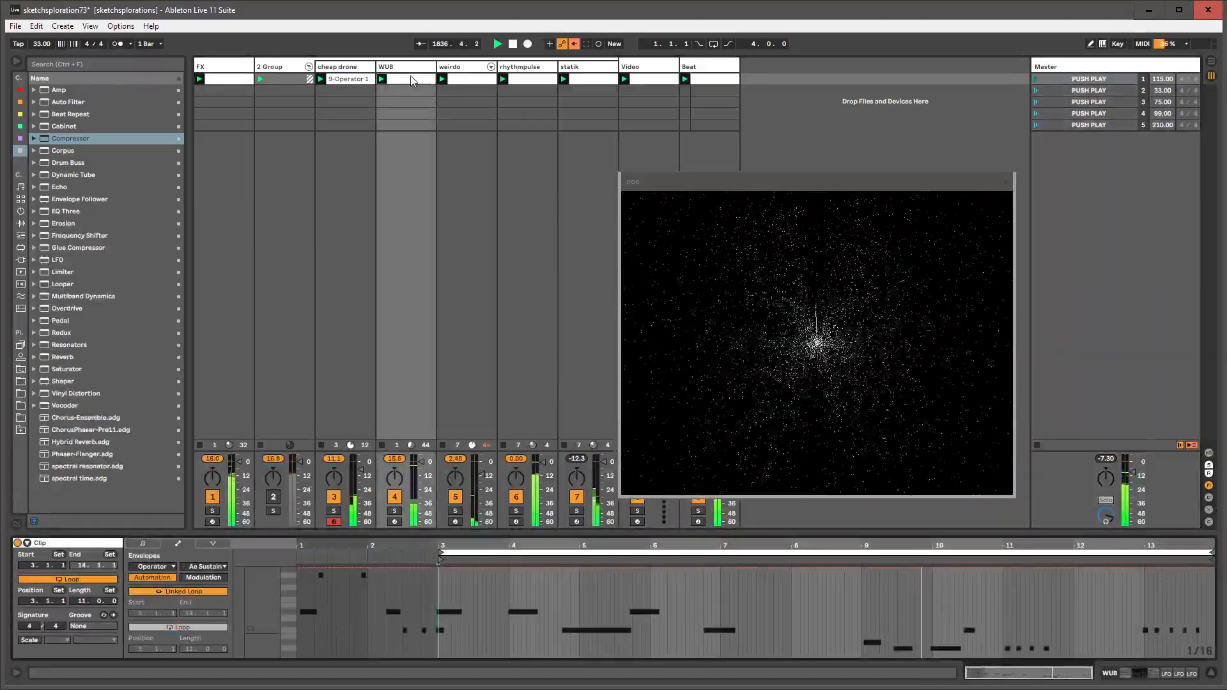
pyautogui.click(236, 78)
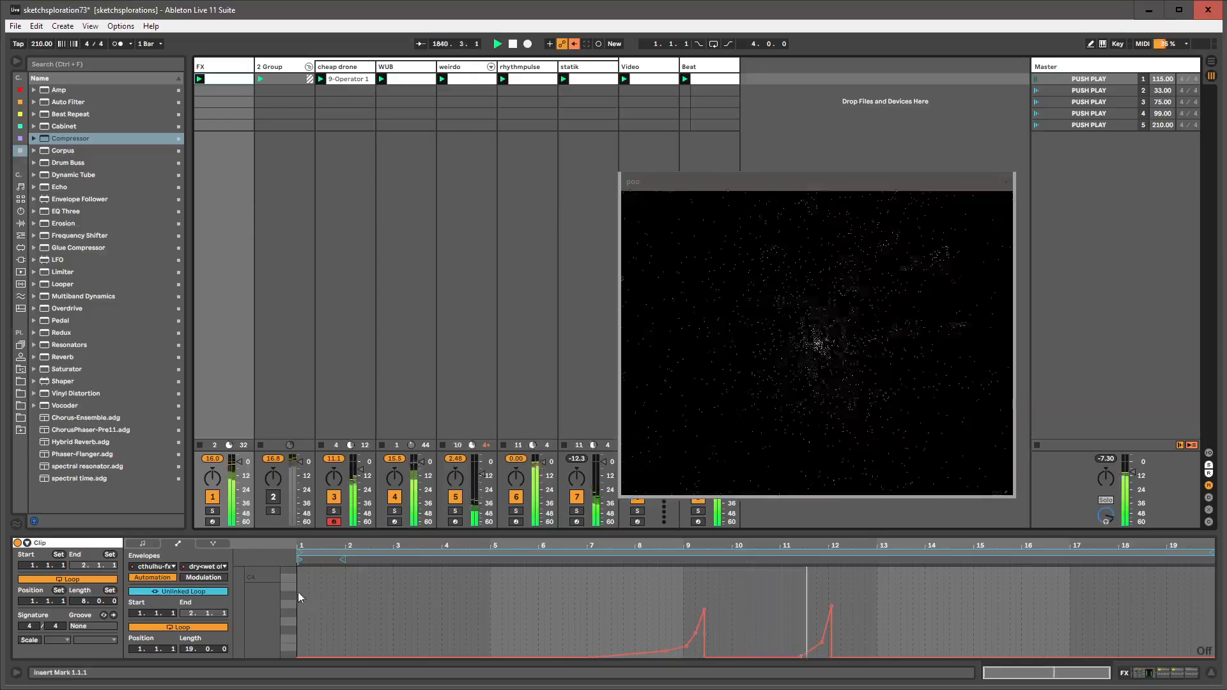
pyautogui.click(589, 66)
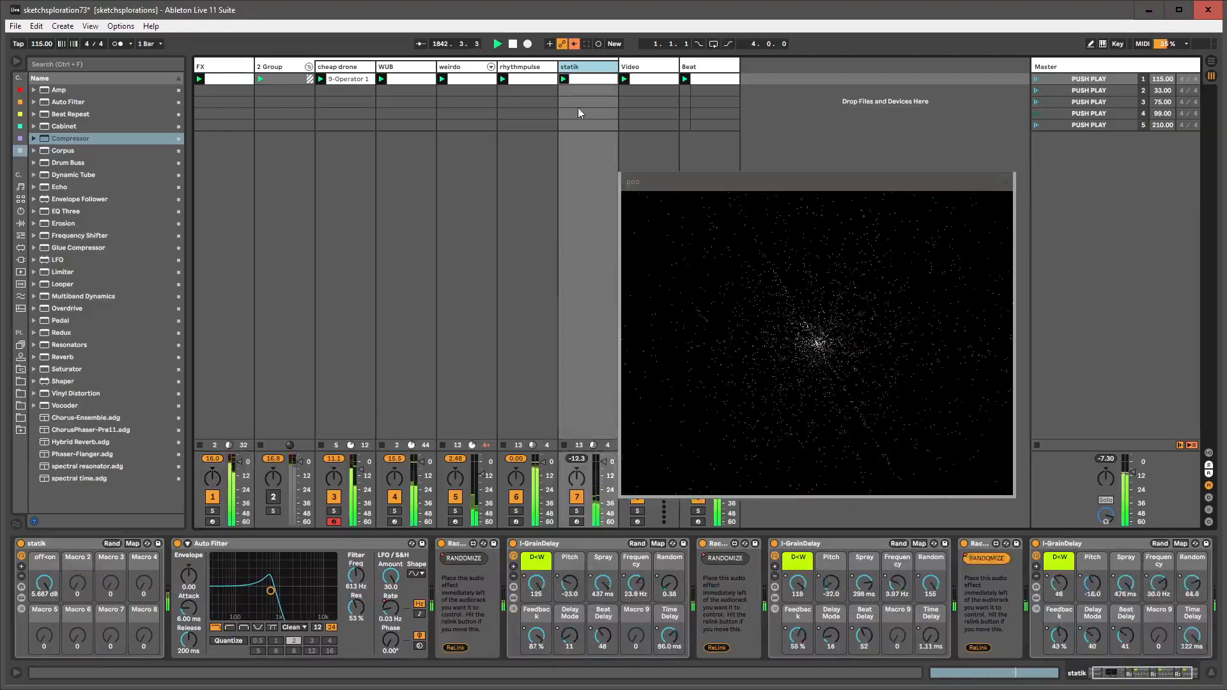
# - On the Video track's GeoSynth, set Auto Rotate to 0, Disco Size to 48, Disco to 0.81 and Disco Slide to 4
pyautogui.click(641, 67)
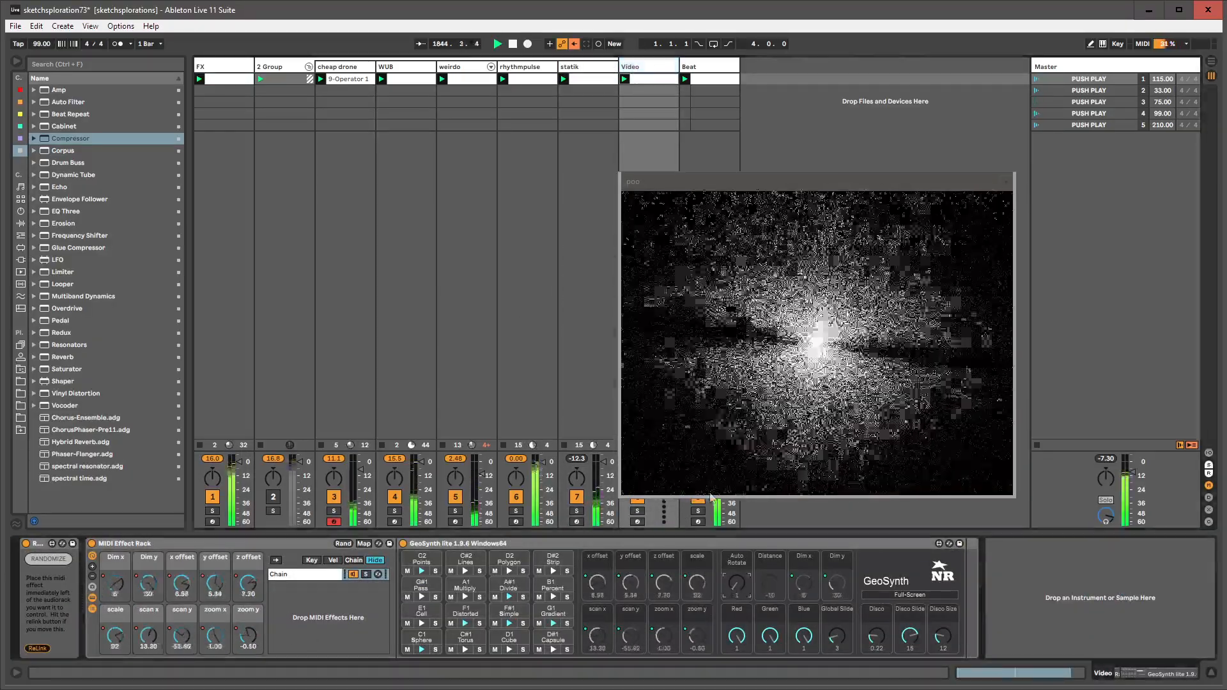
pyautogui.moveTo(740, 584); pyautogui.dragTo(737, 617)
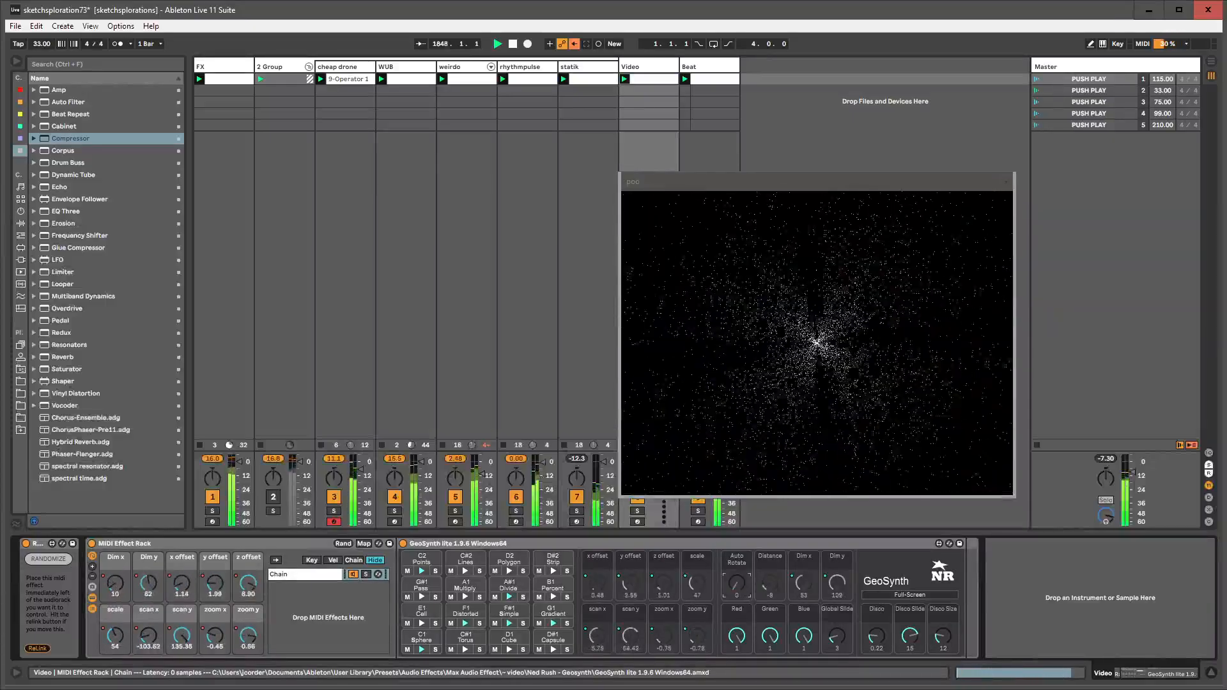
pyautogui.moveTo(937, 642)
pyautogui.mouseDown()
pyautogui.moveTo(937, 617)
pyautogui.moveTo(946, 648)
pyautogui.mouseUp()
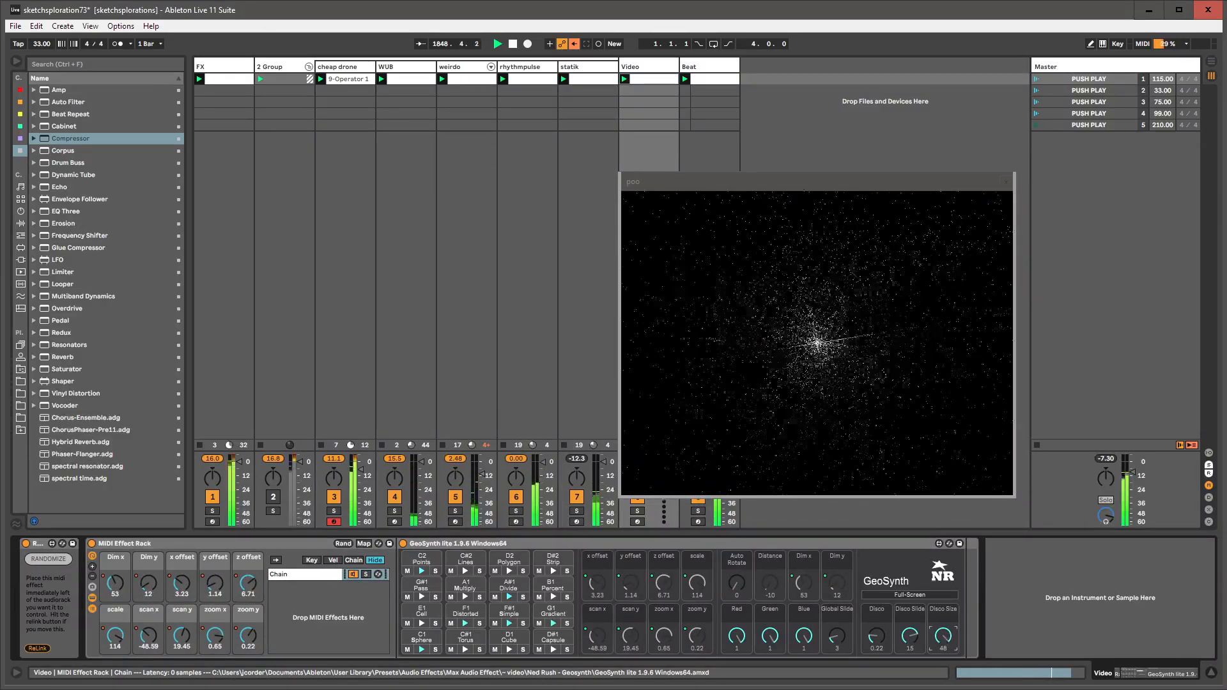
pyautogui.click(878, 639)
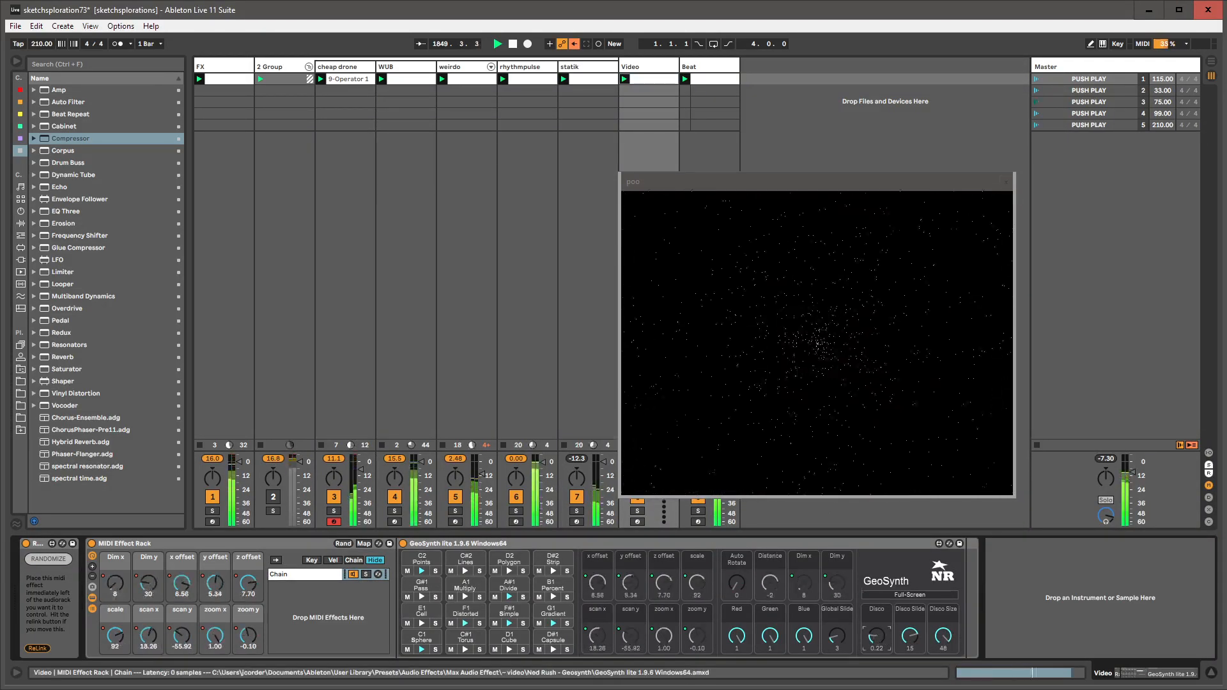
pyautogui.moveTo(877, 637)
pyautogui.mouseDown()
pyautogui.moveTo(910, 646)
pyautogui.moveTo(877, 646)
pyautogui.mouseUp()
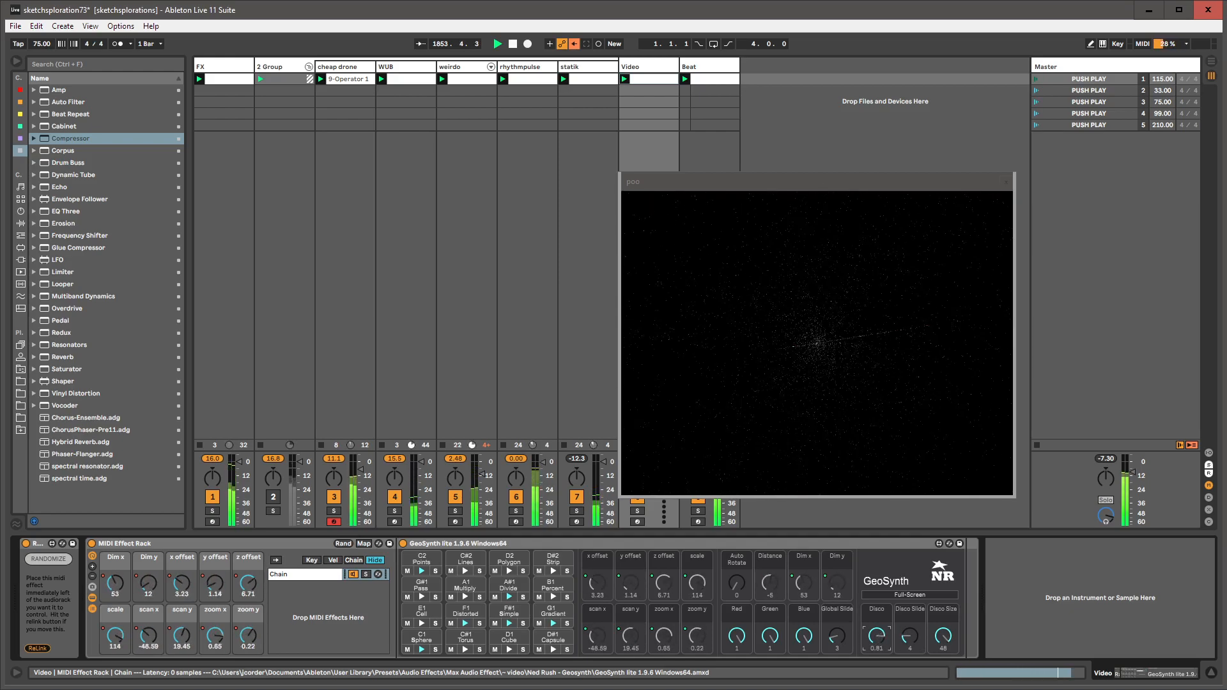
# - Try GeoSynth's Auto Rotate at 50 and 29, return it to 0, and set Disco Slide to 11
pyautogui.moveTo(737, 583); pyautogui.dragTo(737, 534)
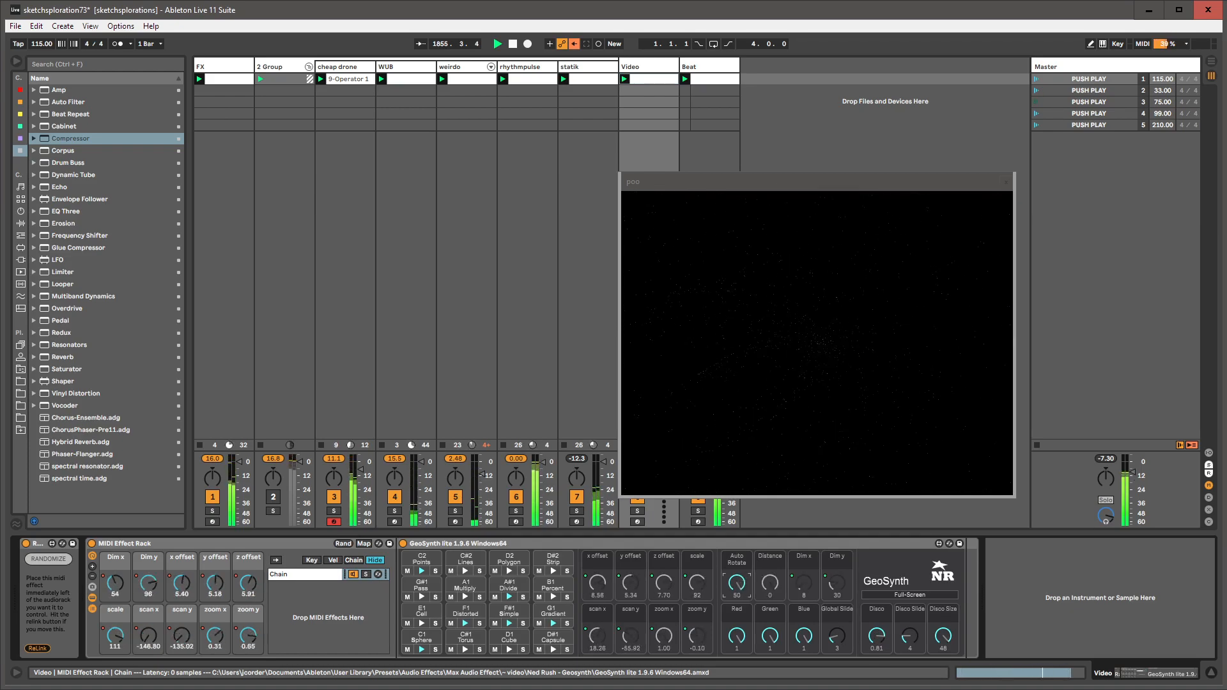
pyautogui.moveTo(737, 583)
pyautogui.mouseDown()
pyautogui.moveTo(737, 620)
pyautogui.moveTo(733, 562)
pyautogui.mouseUp()
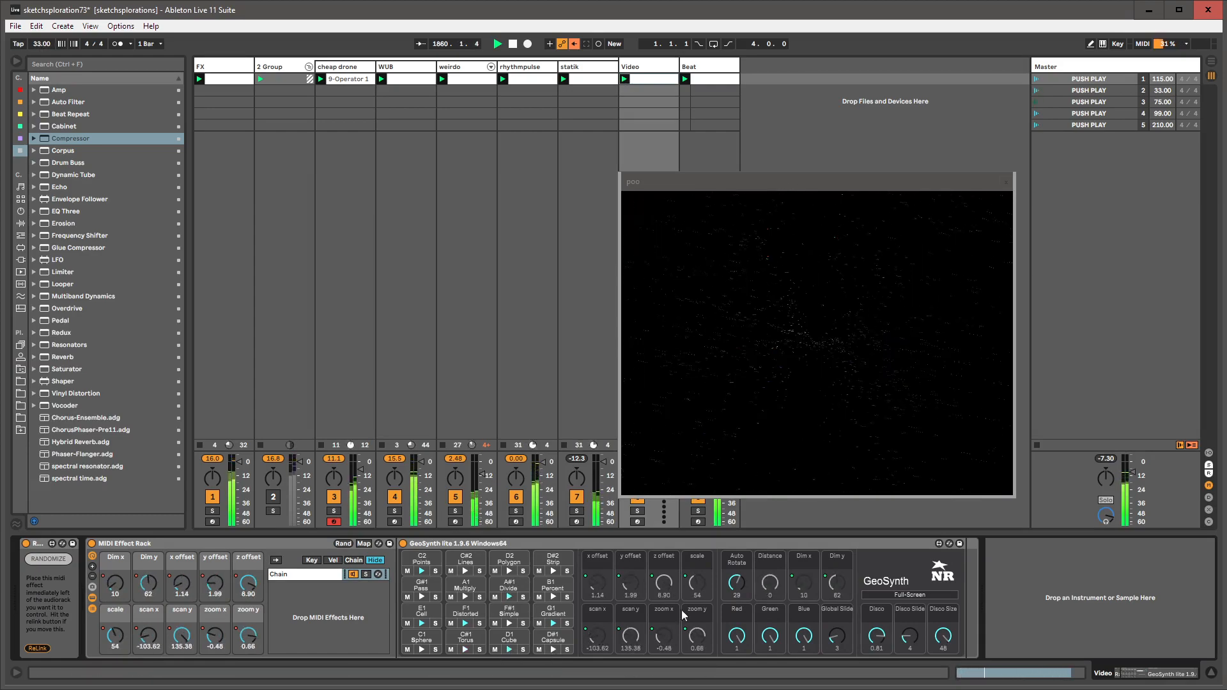
pyautogui.moveTo(738, 592); pyautogui.dragTo(739, 661)
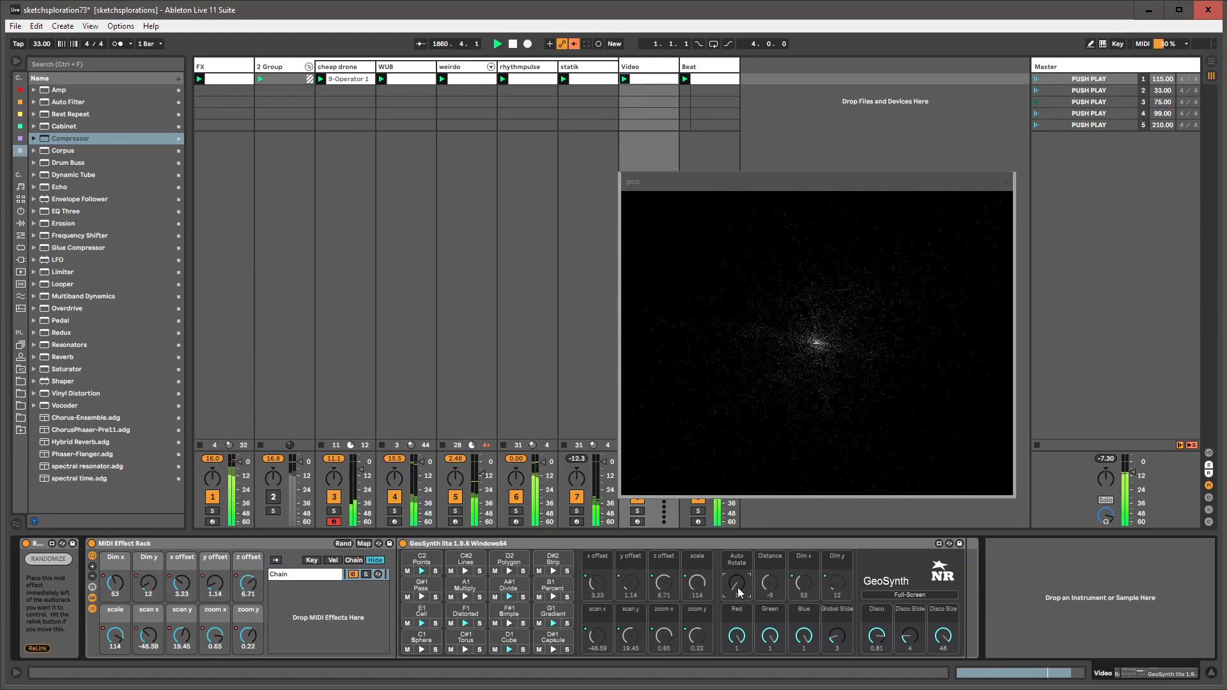
pyautogui.moveTo(910, 637); pyautogui.dragTo(910, 601)
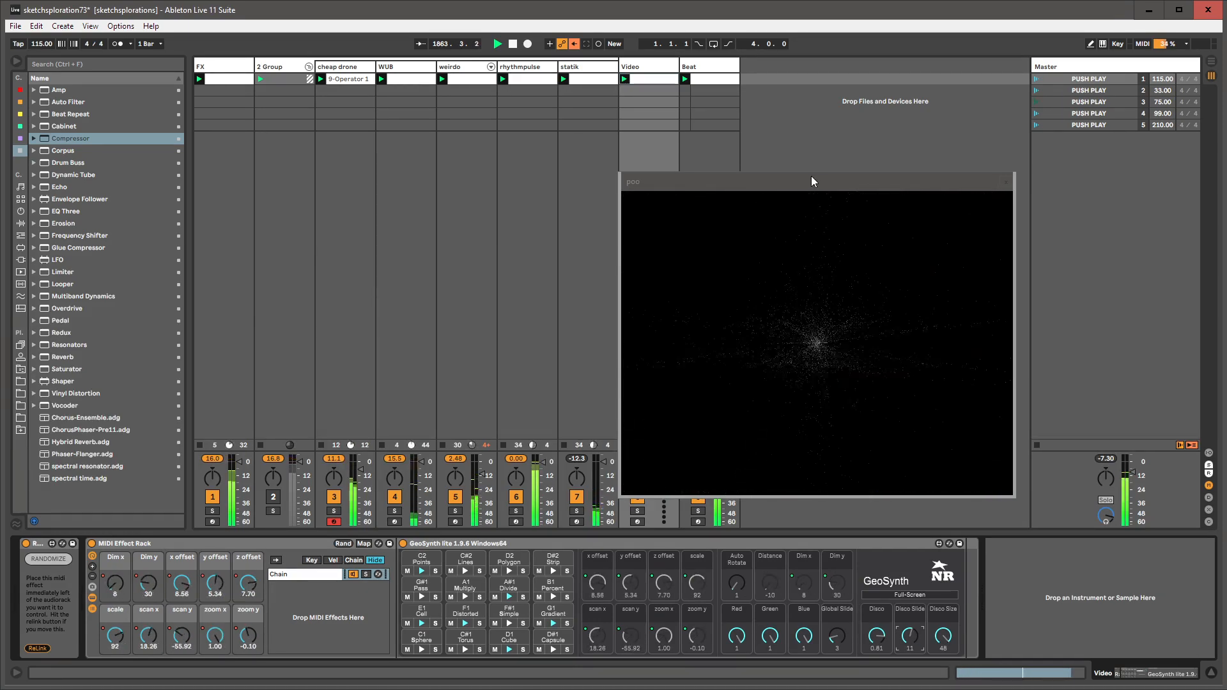
# - Move the GeoSynth visuals window slightly upward and set the Master volume to -7.5 dB
pyautogui.moveTo(811, 176); pyautogui.dragTo(819, 158)
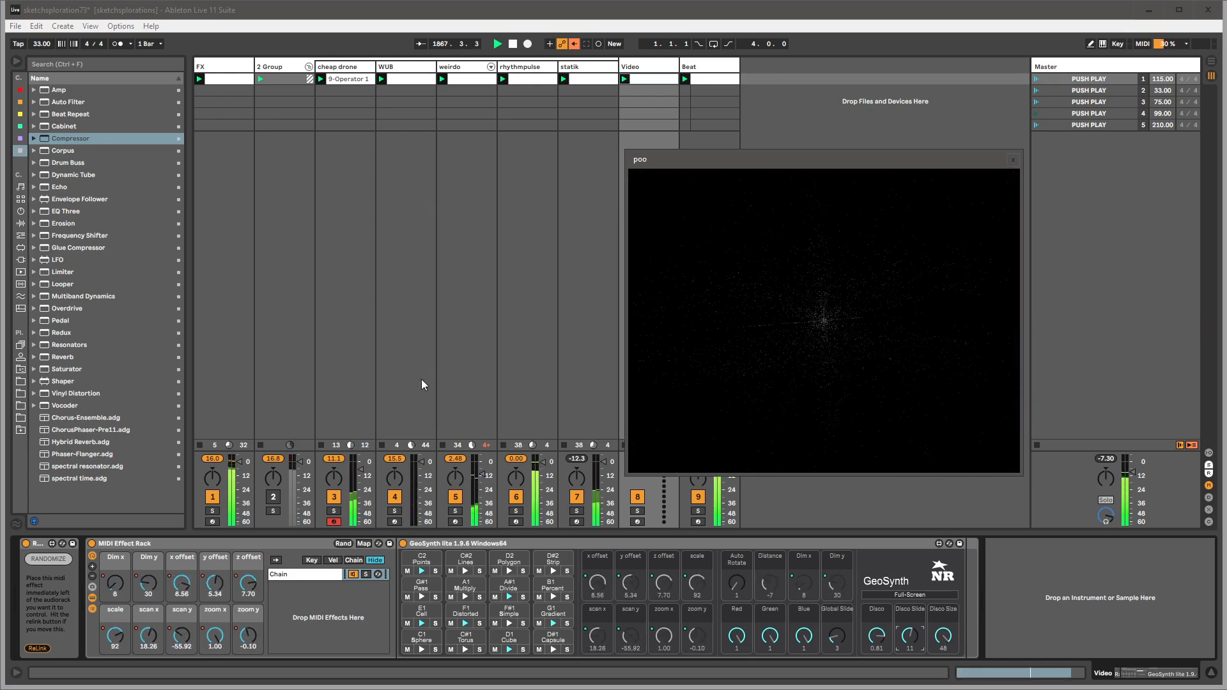
pyautogui.moveTo(1139, 487); pyautogui.dragTo(1139, 481)
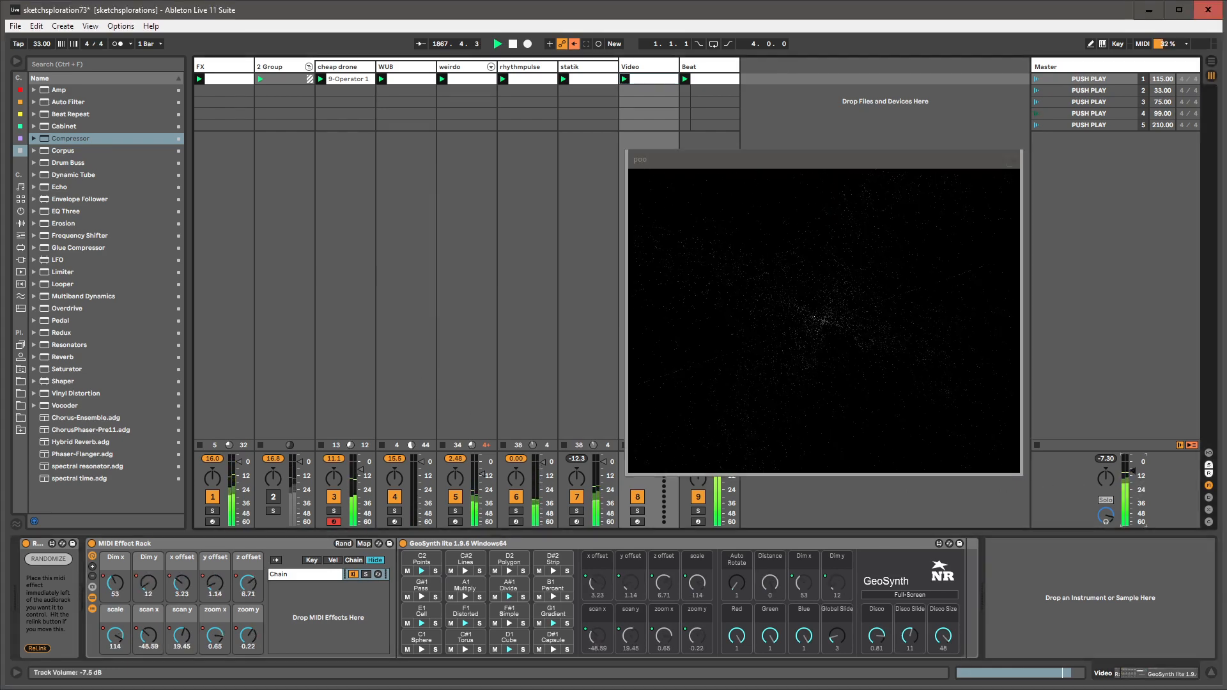